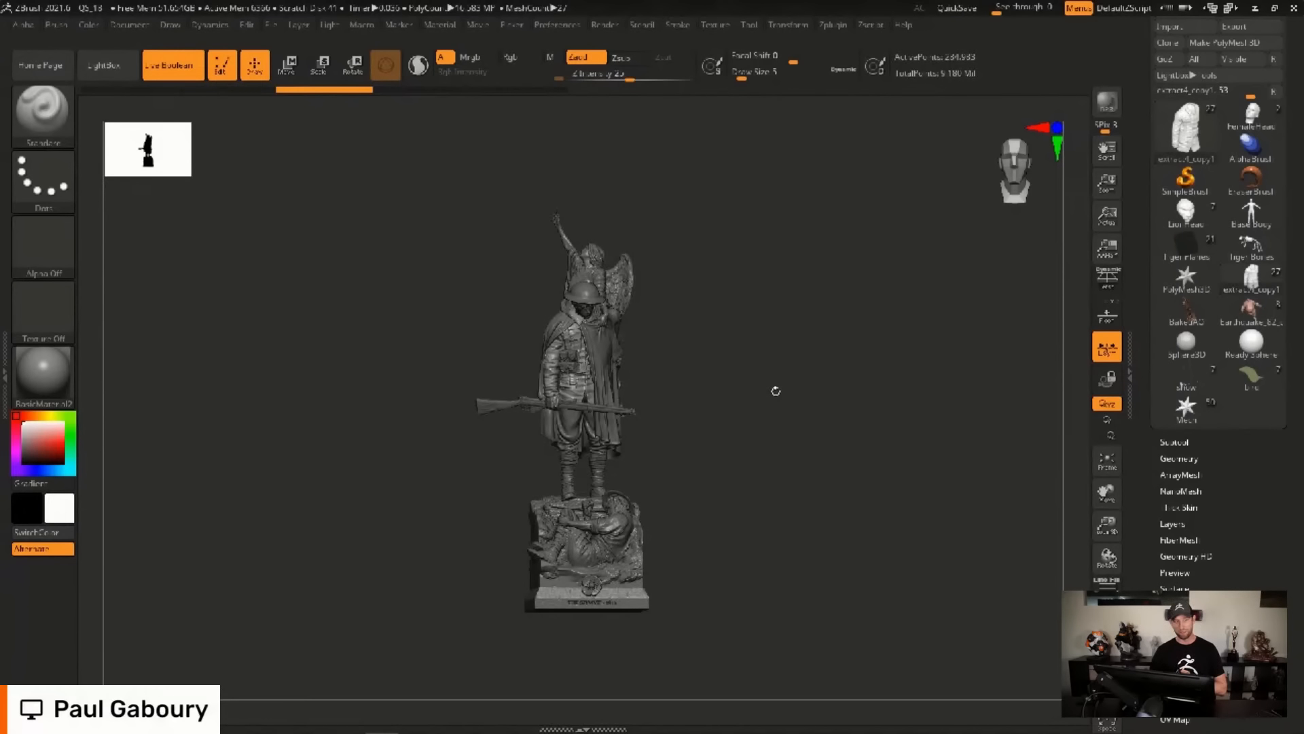
# Open the Preview AO section of the render settings.
pyautogui.moveTo(756, 439)
pyautogui.mouseDown()
pyautogui.moveTo(757, 428)
pyautogui.moveTo(754, 443)
pyautogui.mouseUp()
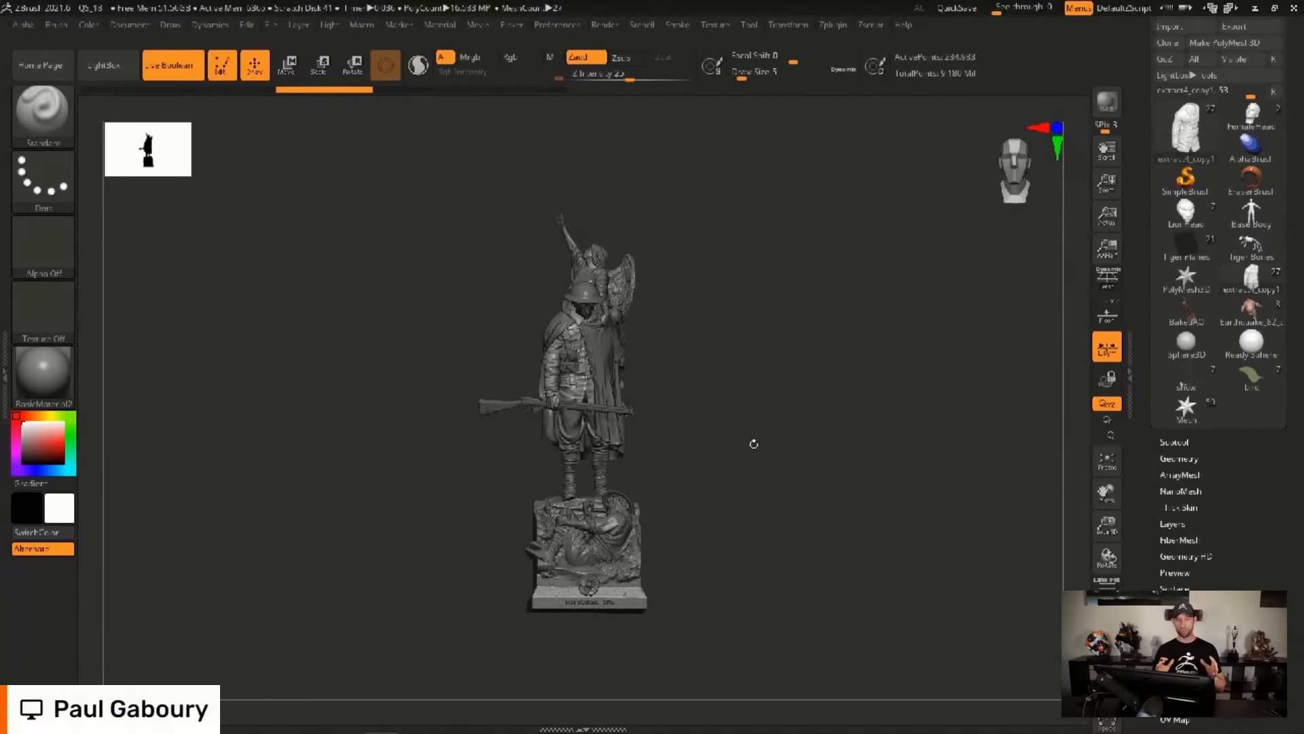
pyautogui.moveTo(754, 444)
pyautogui.mouseDown()
pyautogui.moveTo(763, 413)
pyautogui.moveTo(754, 443)
pyautogui.mouseUp()
pyautogui.moveTo(754, 443)
pyautogui.mouseDown(button='right')
pyautogui.moveTo(742, 455)
pyautogui.moveTo(732, 398)
pyautogui.moveTo(733, 411)
pyautogui.mouseUp(button='right')
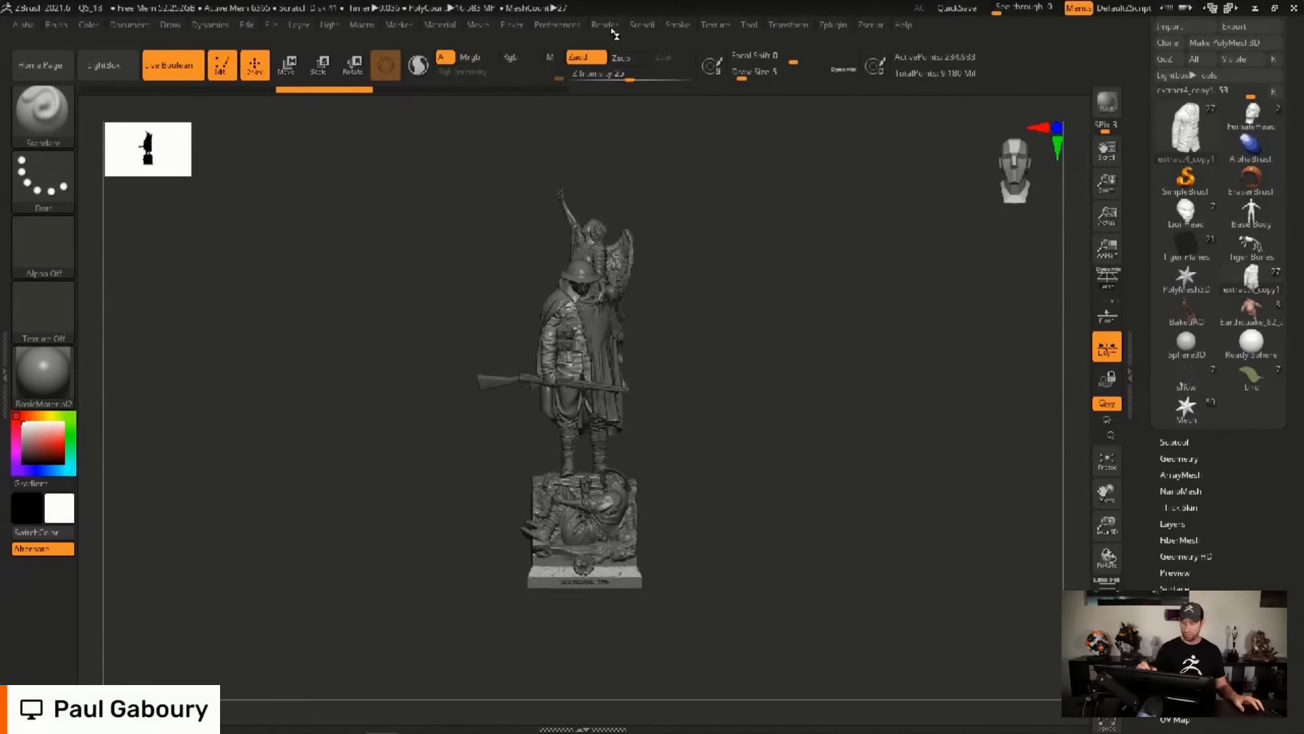
pyautogui.click(604, 24)
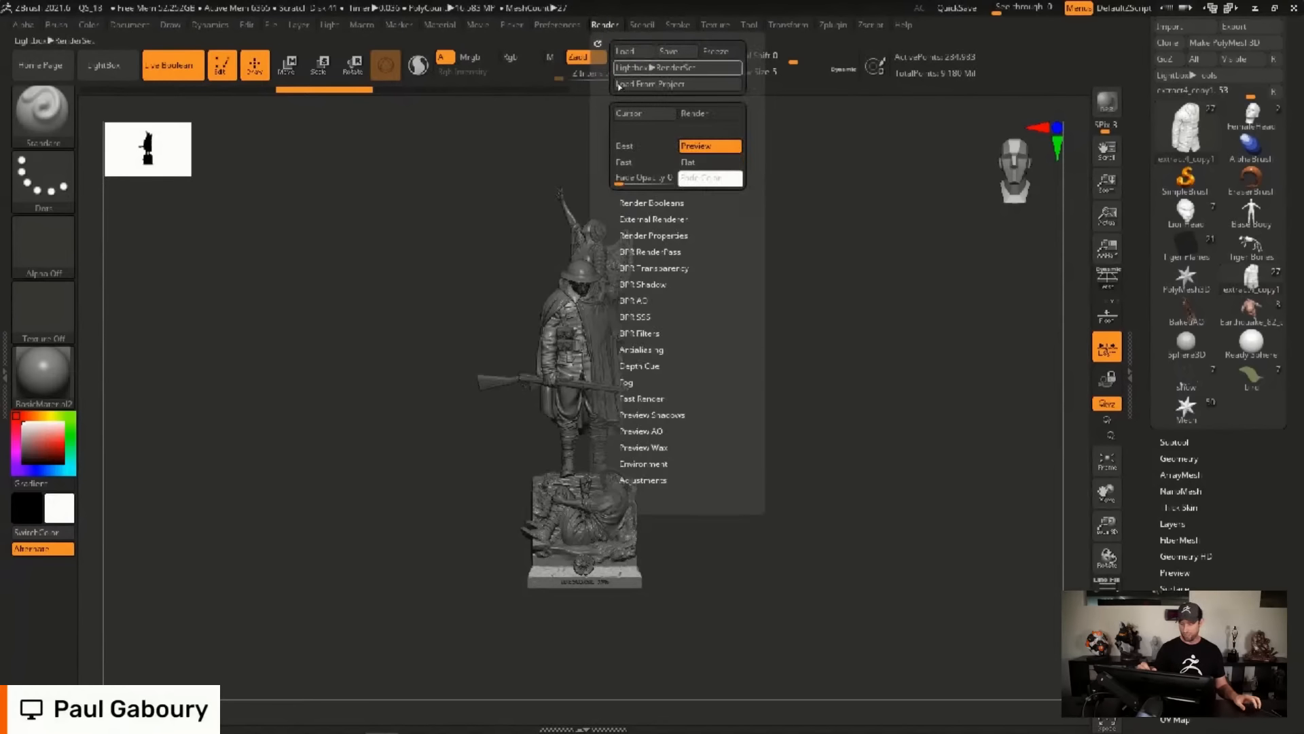
pyautogui.click(652, 430)
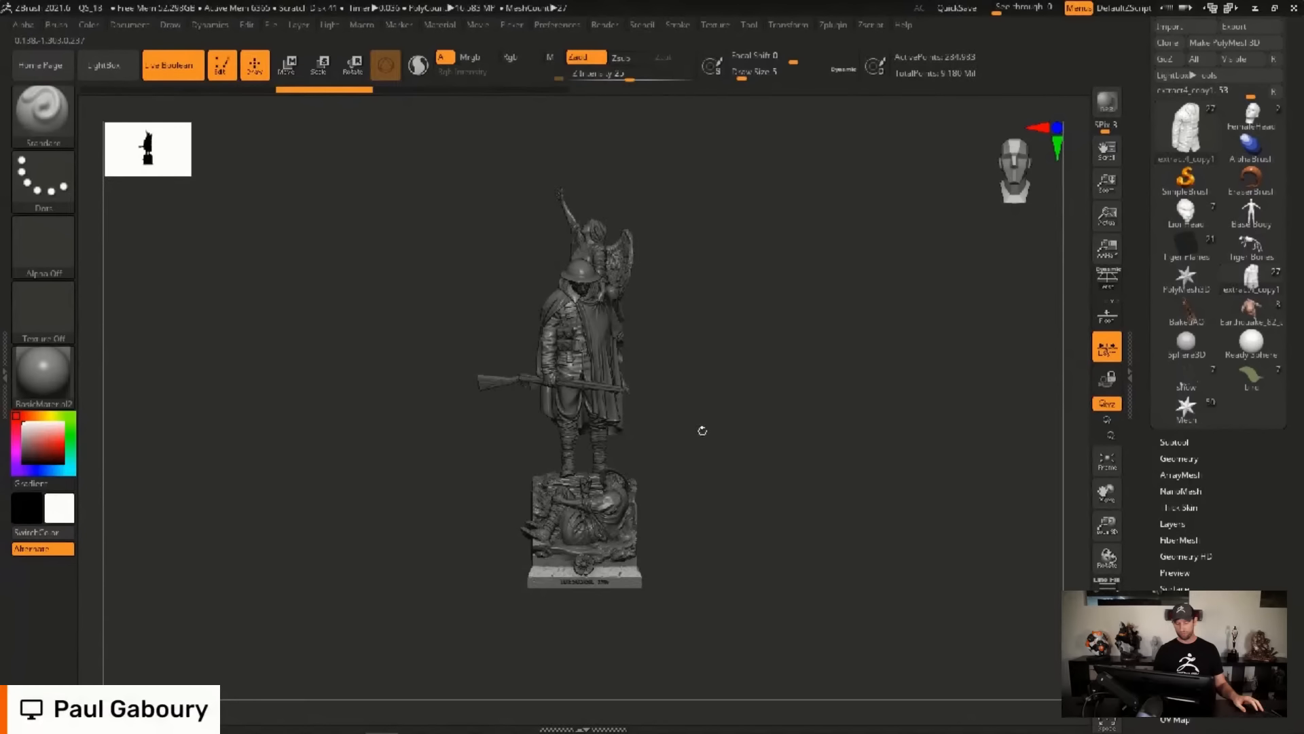
# Select the soldier's cloak subtool and sculpt a diagonal ClayBuildup stroke across its chest area.
pyautogui.moveTo(713, 457)
pyautogui.mouseDown()
pyautogui.moveTo(725, 454)
pyautogui.moveTo(684, 466)
pyautogui.moveTo(715, 460)
pyautogui.moveTo(658, 343)
pyautogui.moveTo(662, 367)
pyautogui.moveTo(631, 359)
pyautogui.moveTo(692, 511)
pyautogui.mouseUp()
pyautogui.keyDown('alt'); pyautogui.click(628, 312); pyautogui.keyUp('alt')
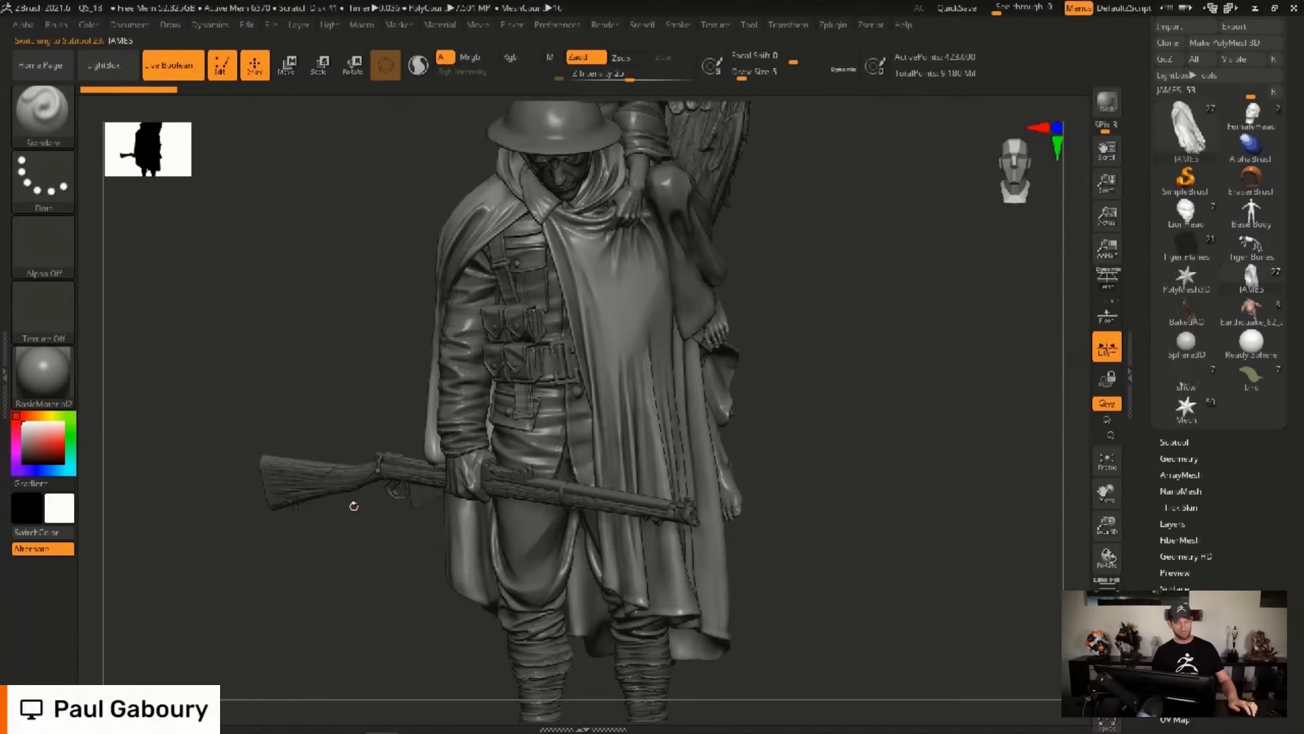
pyautogui.press('b')
pyautogui.press('c')
pyautogui.press('b')
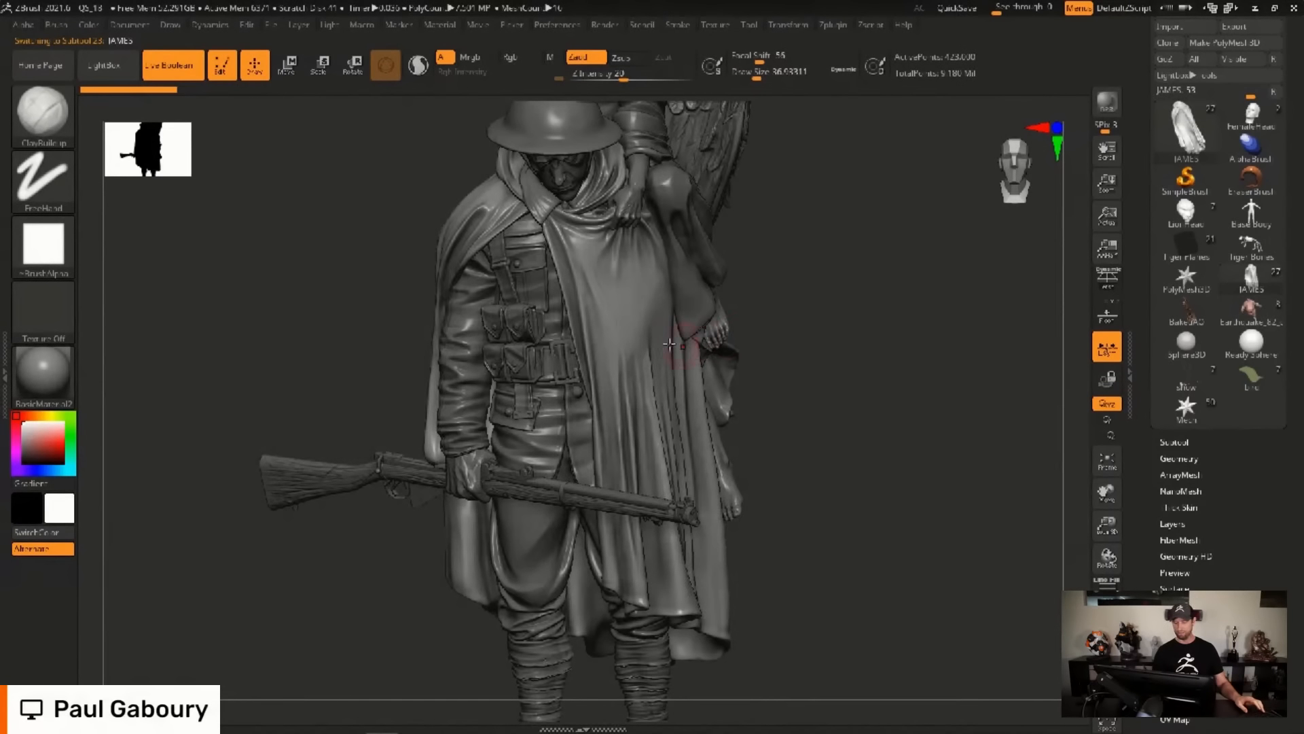
pyautogui.moveTo(583, 250); pyautogui.dragTo(627, 332)
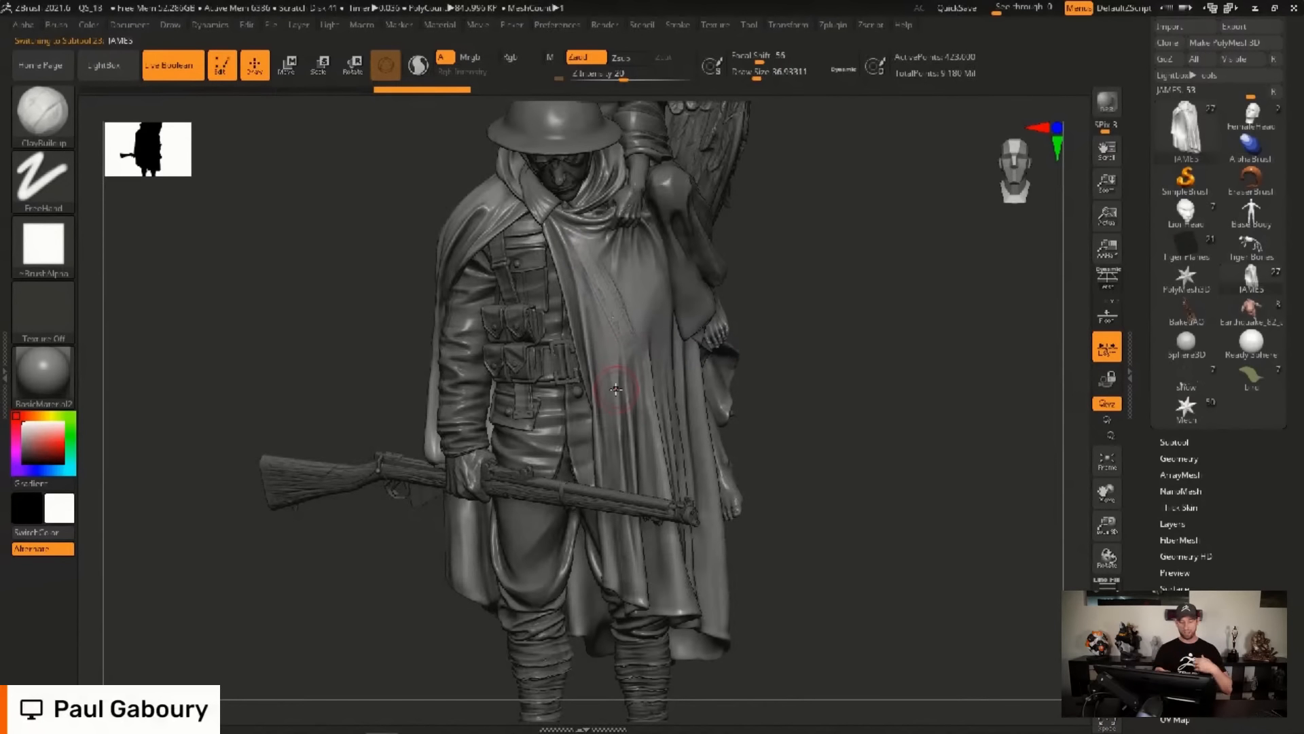
# Change the material to the white BasicMaterial and brush over the stroke on the cloak's chest.
pyautogui.click(64, 384)
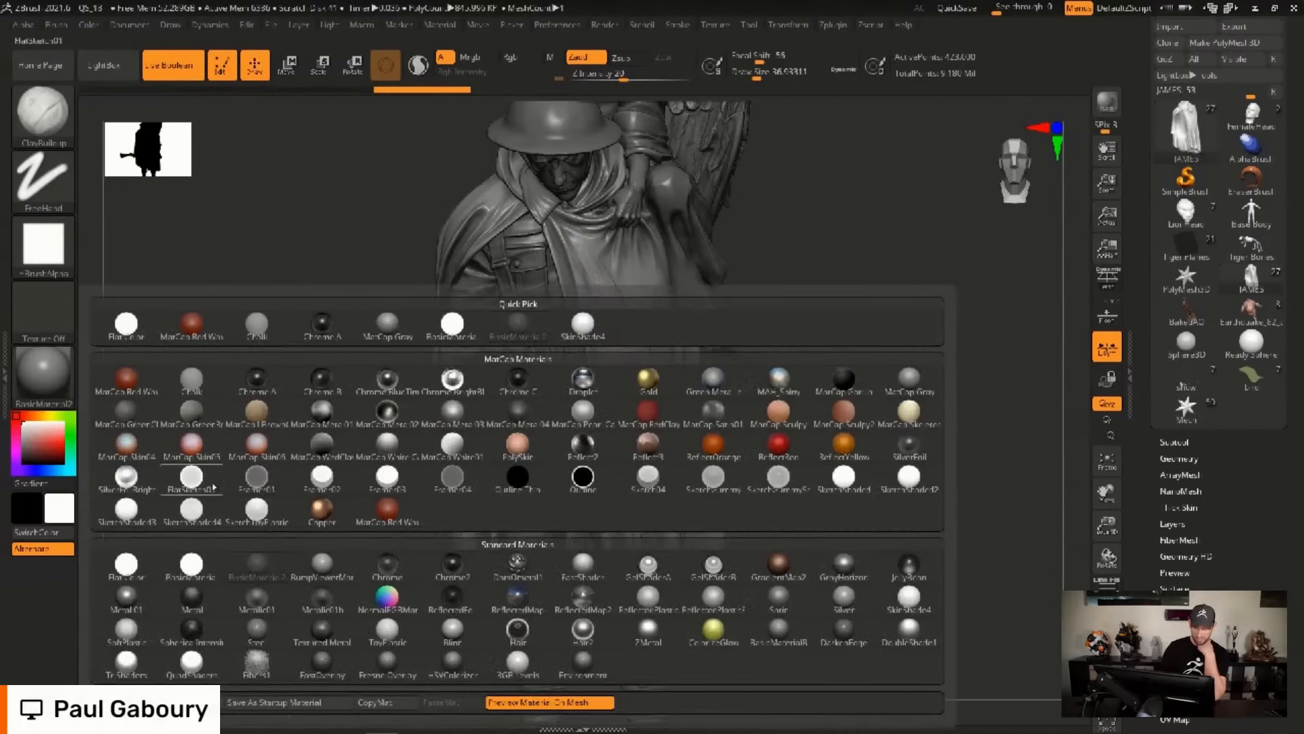
pyautogui.click(193, 565)
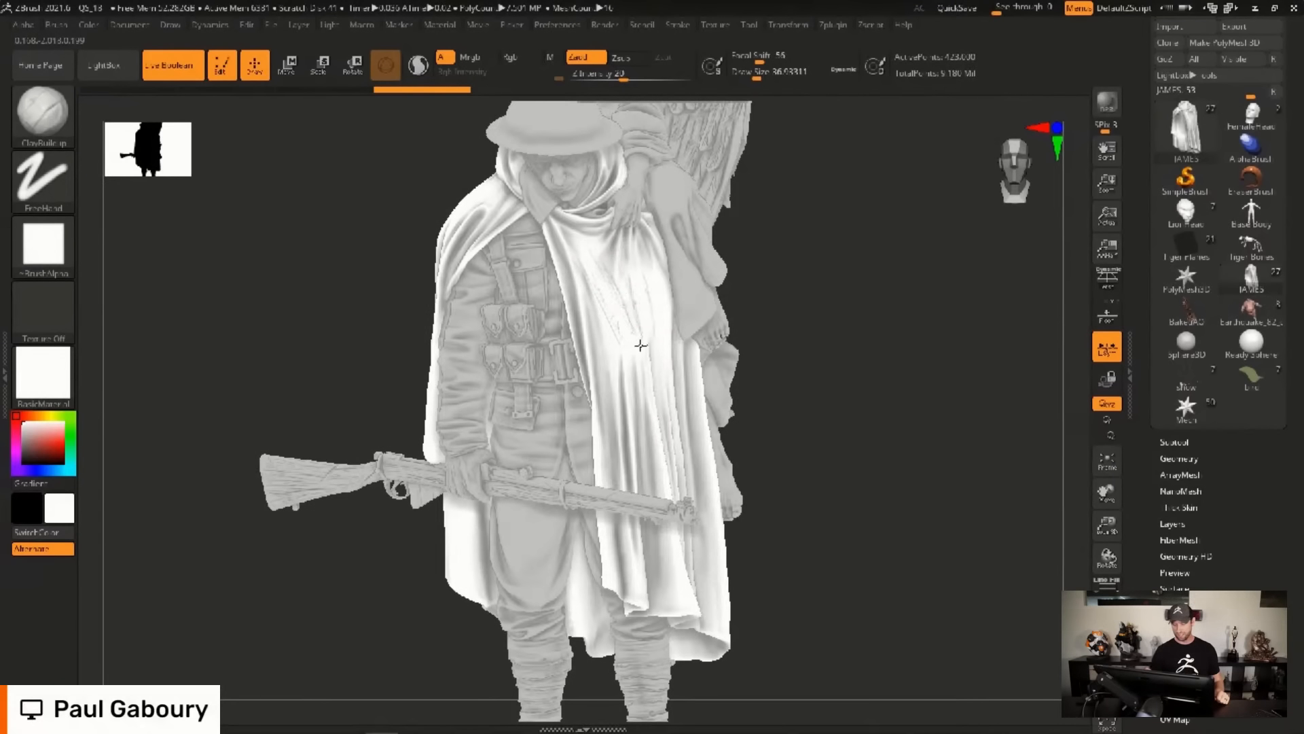
pyautogui.moveTo(640, 345)
pyautogui.mouseDown()
pyautogui.moveTo(620, 347)
pyautogui.moveTo(602, 292)
pyautogui.moveTo(613, 314)
pyautogui.mouseUp()
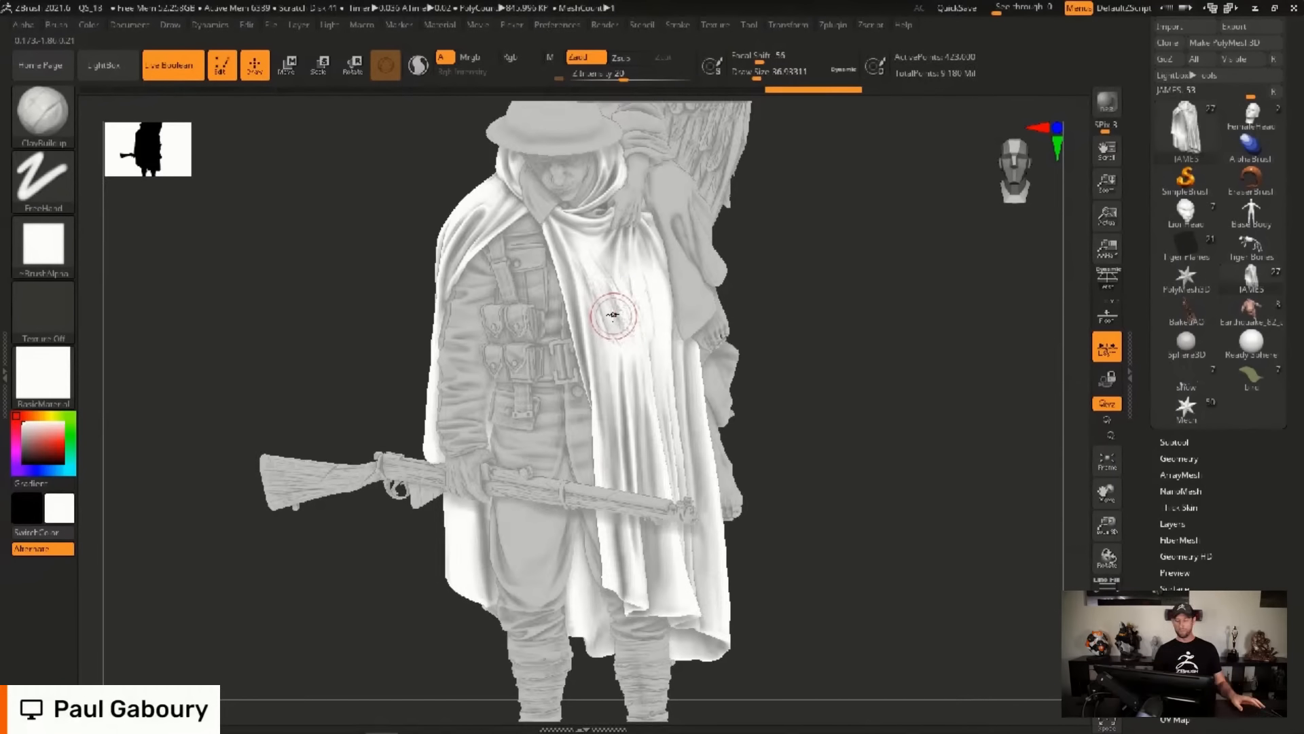
# Switch to the BakedAO tool to view the whole bronze statue, and return to the JAMES tool for comparison.
pyautogui.moveTo(807, 469)
pyautogui.keyDown('ctrl'); pyautogui.mouseDown(button='right')
pyautogui.moveTo(712, 367)
pyautogui.moveTo(728, 399)
pyautogui.moveTo(626, 329)
pyautogui.moveTo(726, 423)
pyautogui.moveTo(684, 378)
pyautogui.moveTo(690, 337)
pyautogui.mouseUp(button='right'); pyautogui.keyUp('ctrl')
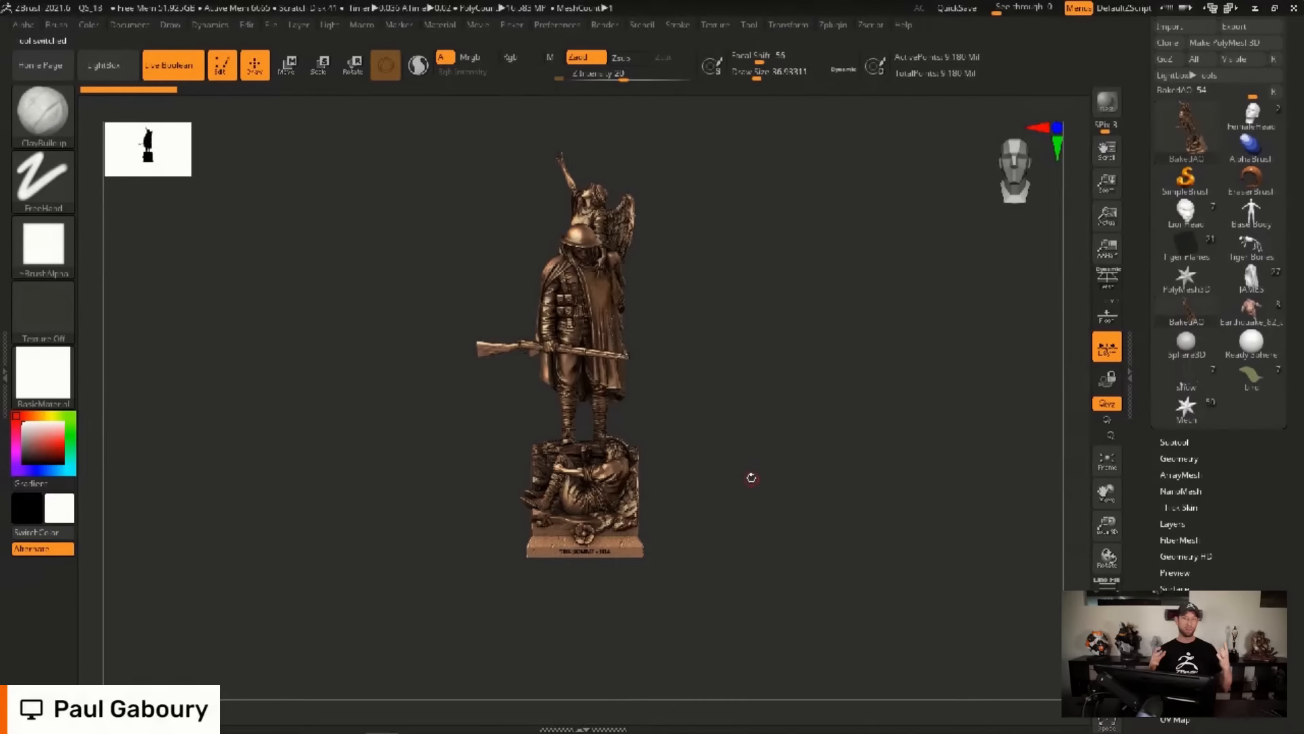
pyautogui.moveTo(719, 463)
pyautogui.mouseDown()
pyautogui.moveTo(753, 460)
pyautogui.moveTo(721, 464)
pyautogui.mouseUp()
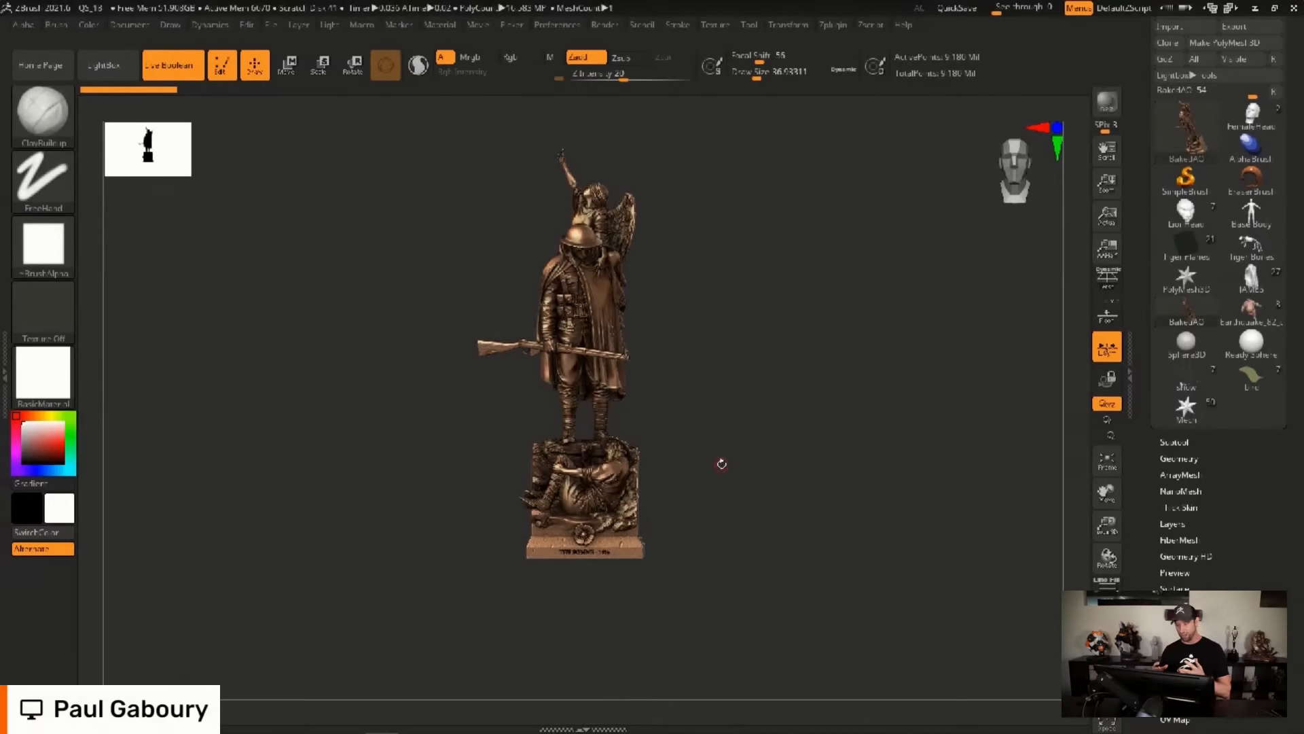
pyautogui.click(1252, 279)
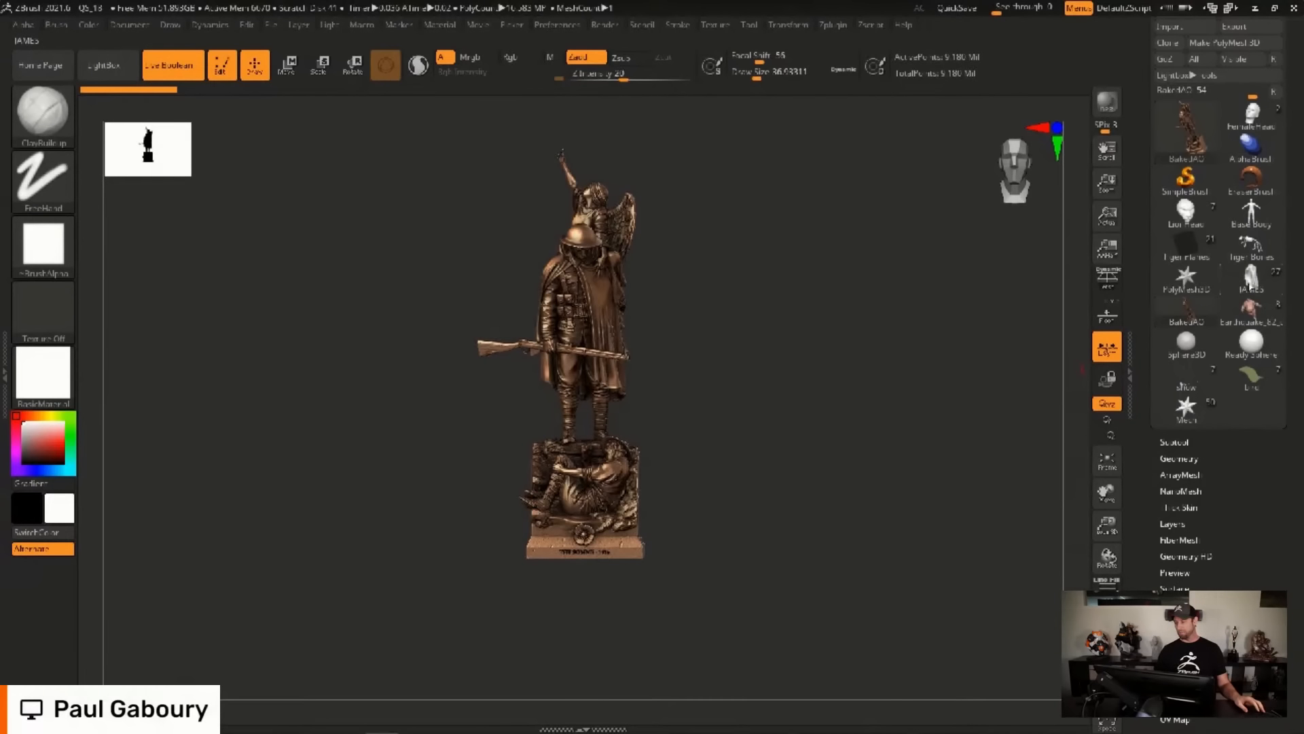
pyautogui.moveTo(718, 475)
pyautogui.mouseDown()
pyautogui.moveTo(733, 466)
pyautogui.moveTo(715, 477)
pyautogui.moveTo(692, 382)
pyautogui.mouseUp()
pyautogui.keyDown('ctrl'); pyautogui.moveTo(692, 382); pyautogui.dragTo(762, 377, button='right'); pyautogui.keyUp('ctrl')
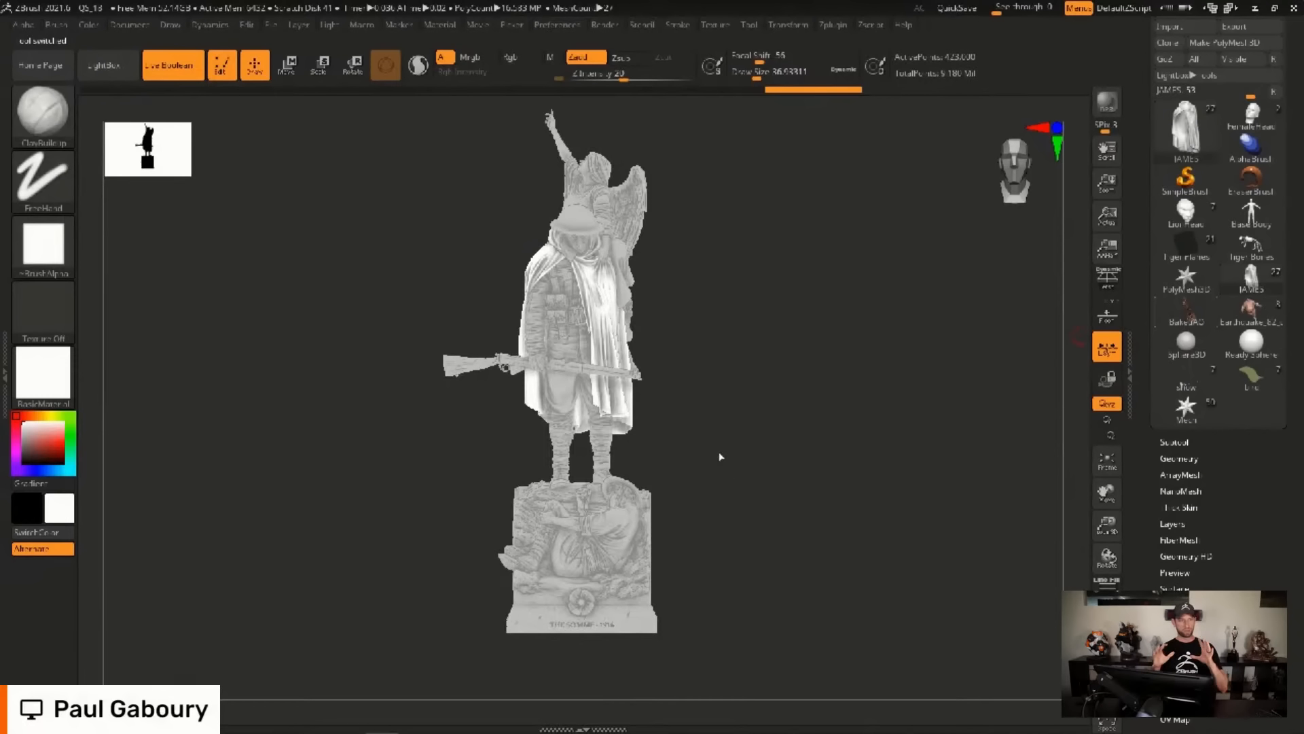
# Examine the BakedAO statue's baked shading from the soldier down to the base, and switch back to the JAMES tool.
pyautogui.moveTo(720, 457); pyautogui.dragTo(758, 419)
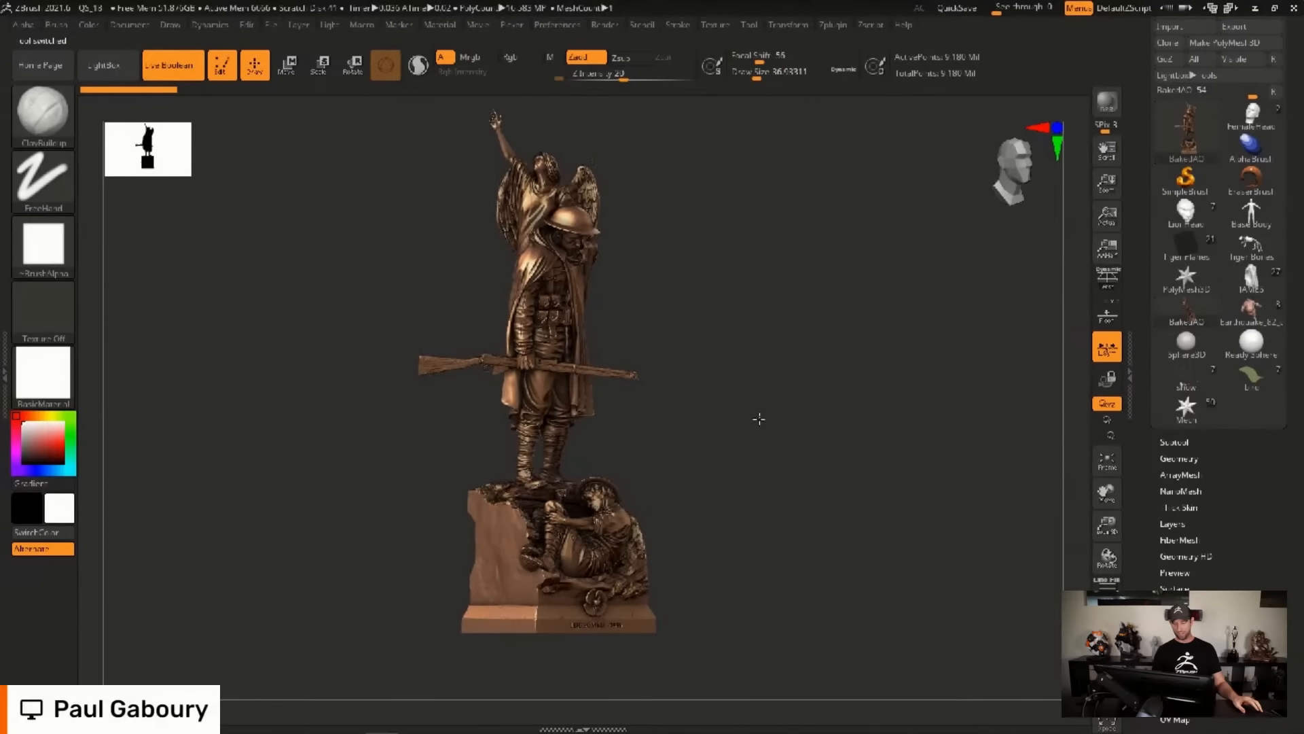
pyautogui.moveTo(758, 419); pyautogui.dragTo(687, 370, button='right')
pyautogui.moveTo(607, 270)
pyautogui.keyDown('ctrl'); pyautogui.mouseDown(button='right')
pyautogui.moveTo(644, 343)
pyautogui.moveTo(705, 363)
pyautogui.moveTo(713, 281)
pyautogui.mouseUp(button='right'); pyautogui.keyUp('ctrl')
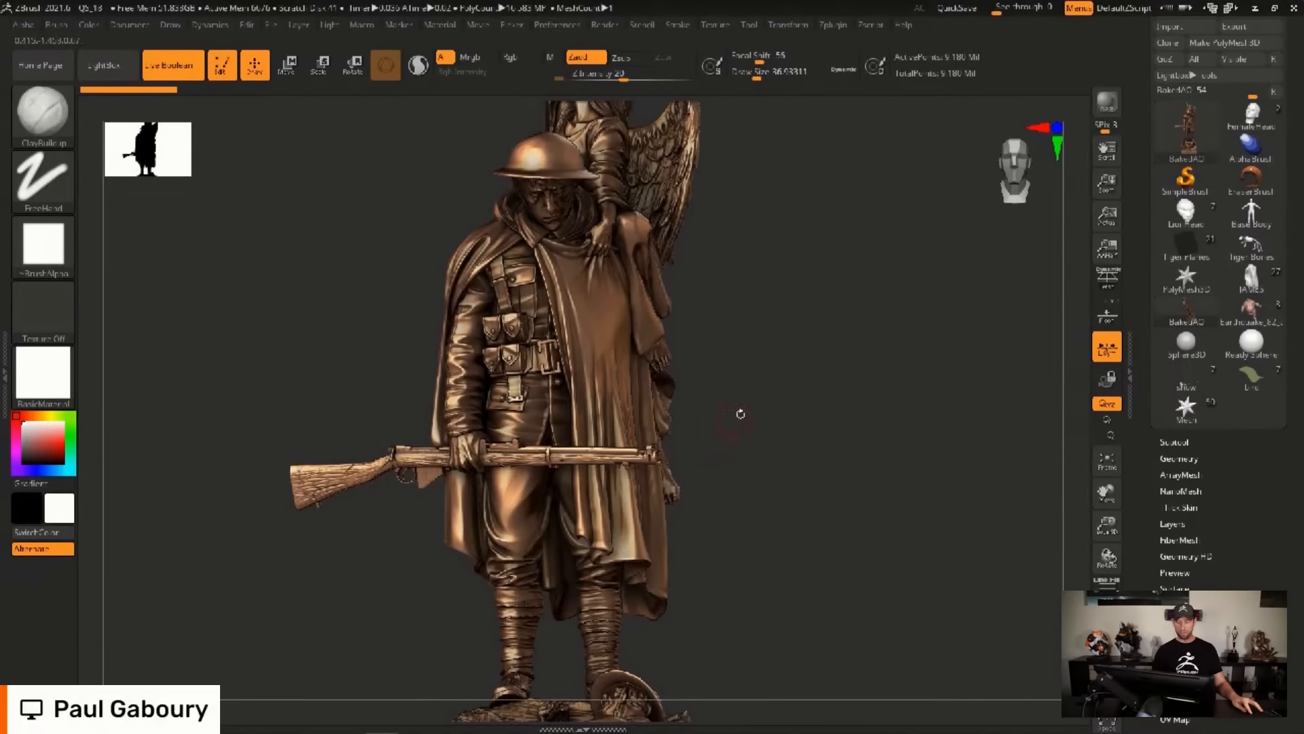
pyautogui.keyDown('alt'); pyautogui.moveTo(766, 353); pyautogui.dragTo(724, 317, button='right'); pyautogui.keyUp('alt')
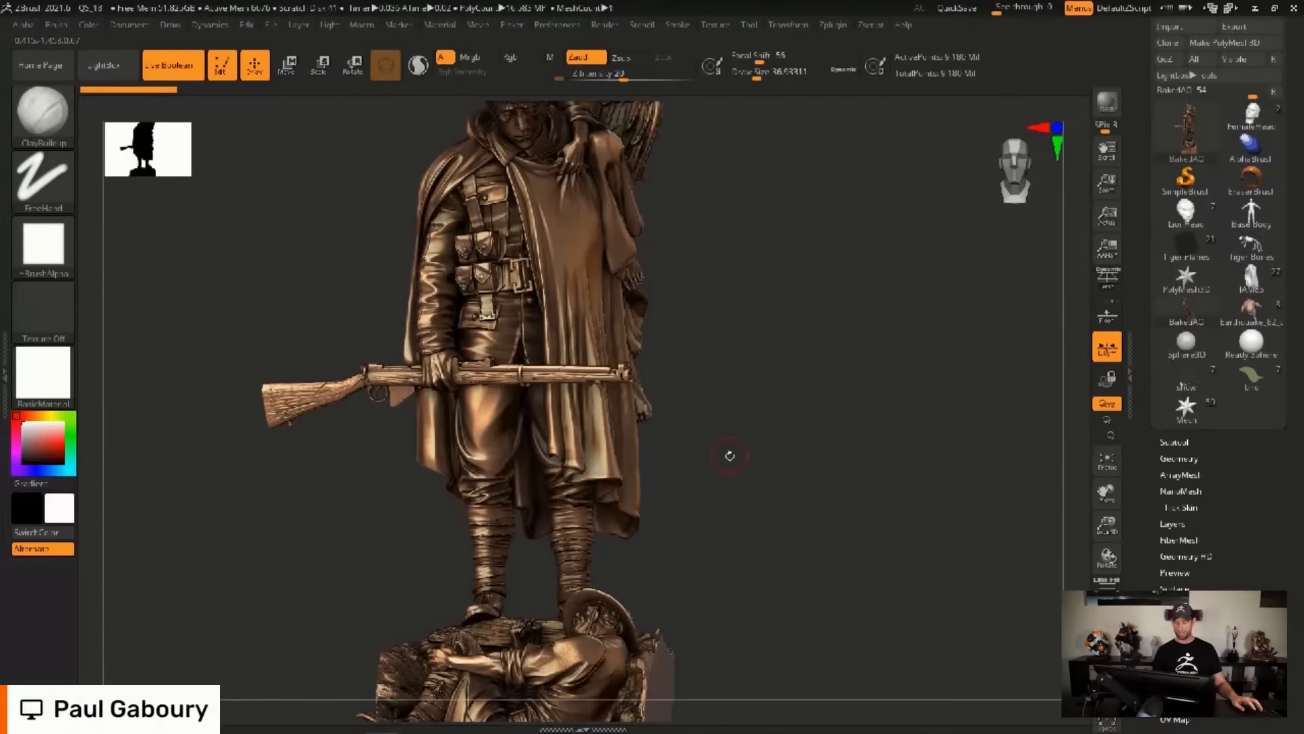
pyautogui.keyDown('alt'); pyautogui.moveTo(724, 454); pyautogui.dragTo(711, 612, button='right'); pyautogui.keyUp('alt')
pyautogui.moveTo(751, 427); pyautogui.dragTo(730, 405, button='right')
pyautogui.keyDown('alt'); pyautogui.moveTo(713, 337); pyautogui.dragTo(726, 416, button='right'); pyautogui.keyUp('alt')
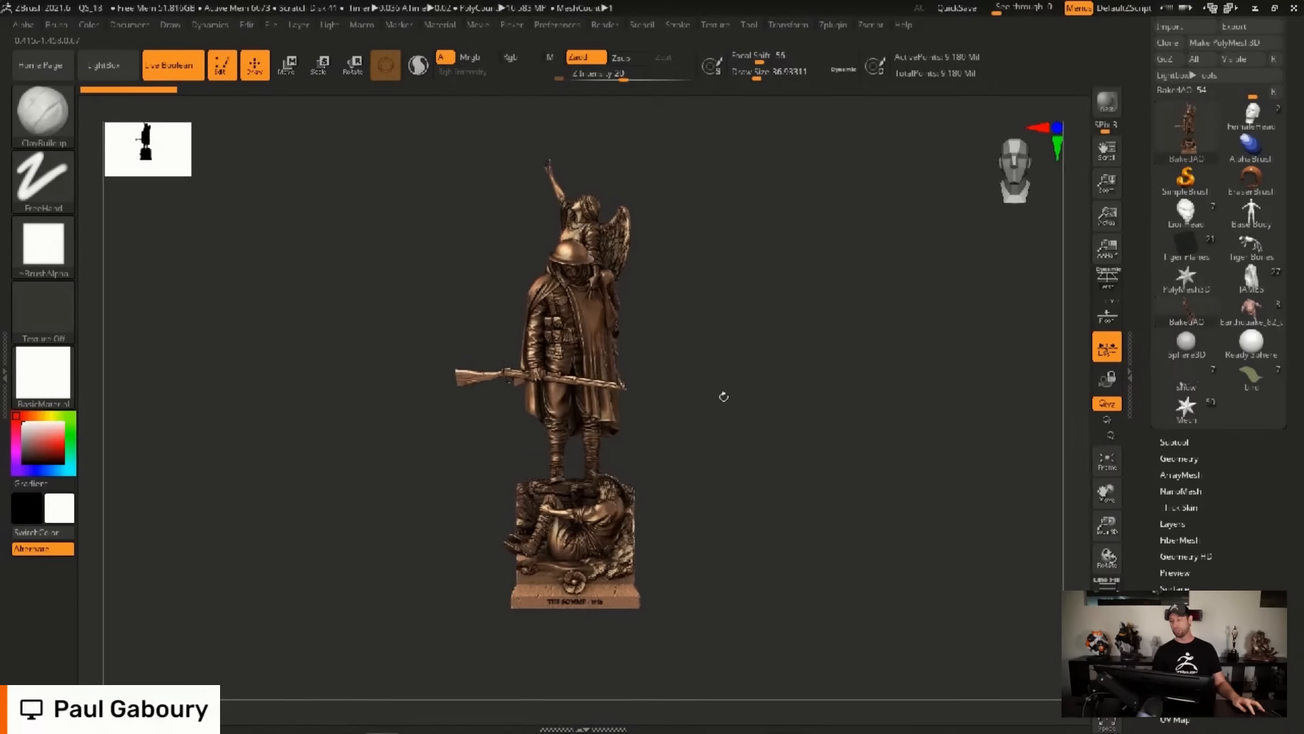
pyautogui.click(1208, 300)
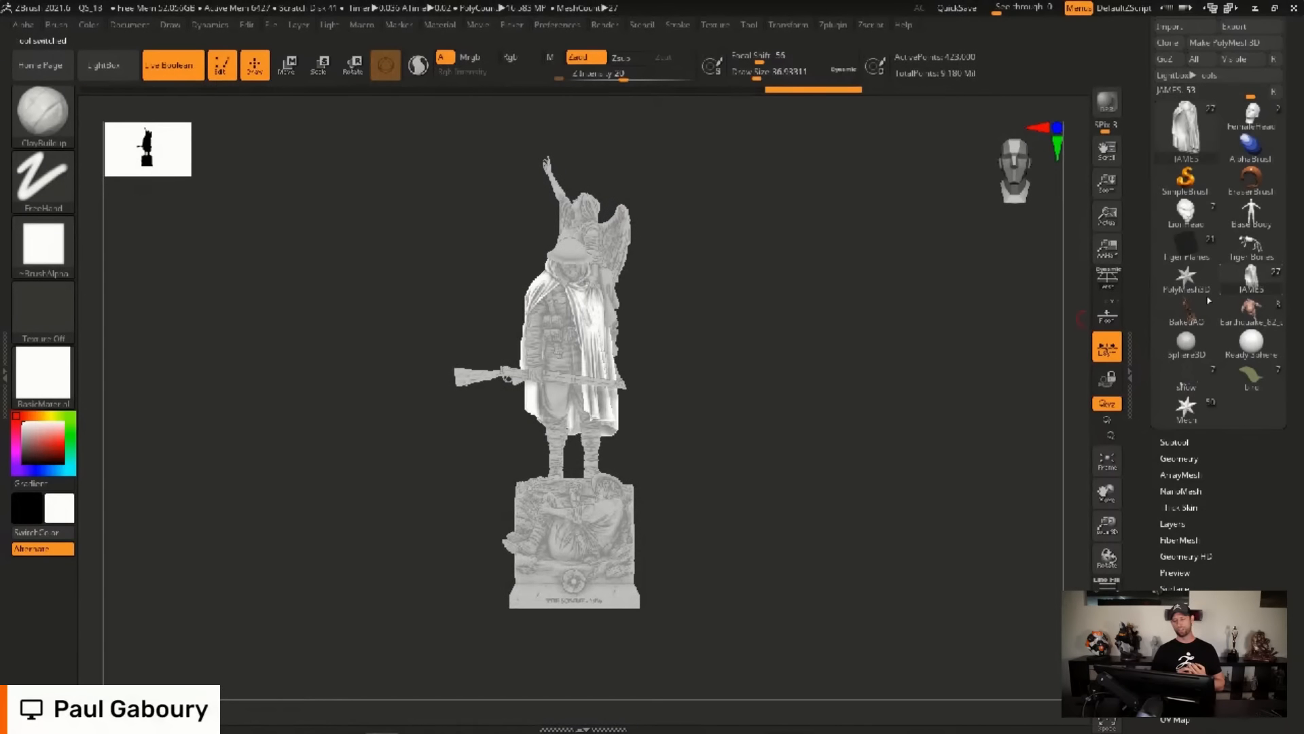
# Dock the Zplugin palette in the side tray and expand the Ambient Occlusion plugin's settings.
pyautogui.click(836, 30)
pyautogui.moveTo(1210, 88); pyautogui.dragTo(1213, 116)
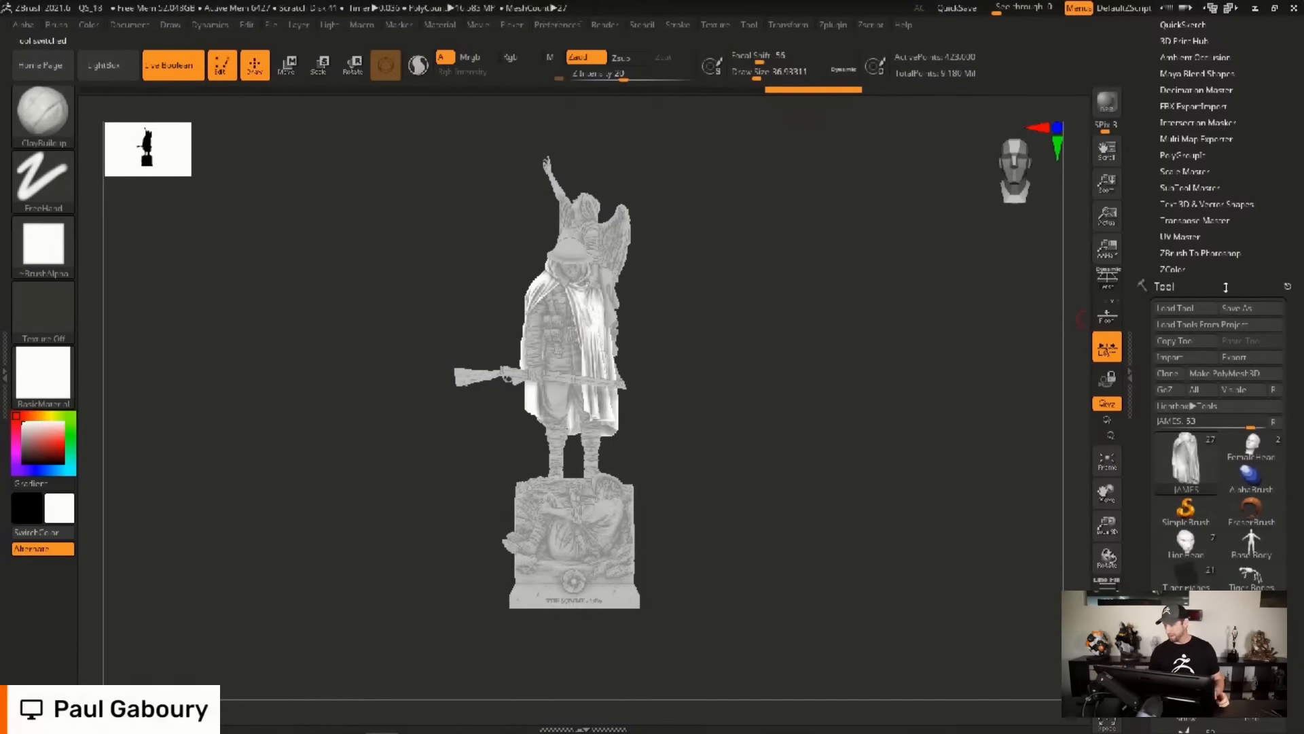
pyautogui.moveTo(1266, 162); pyautogui.dragTo(1261, 198)
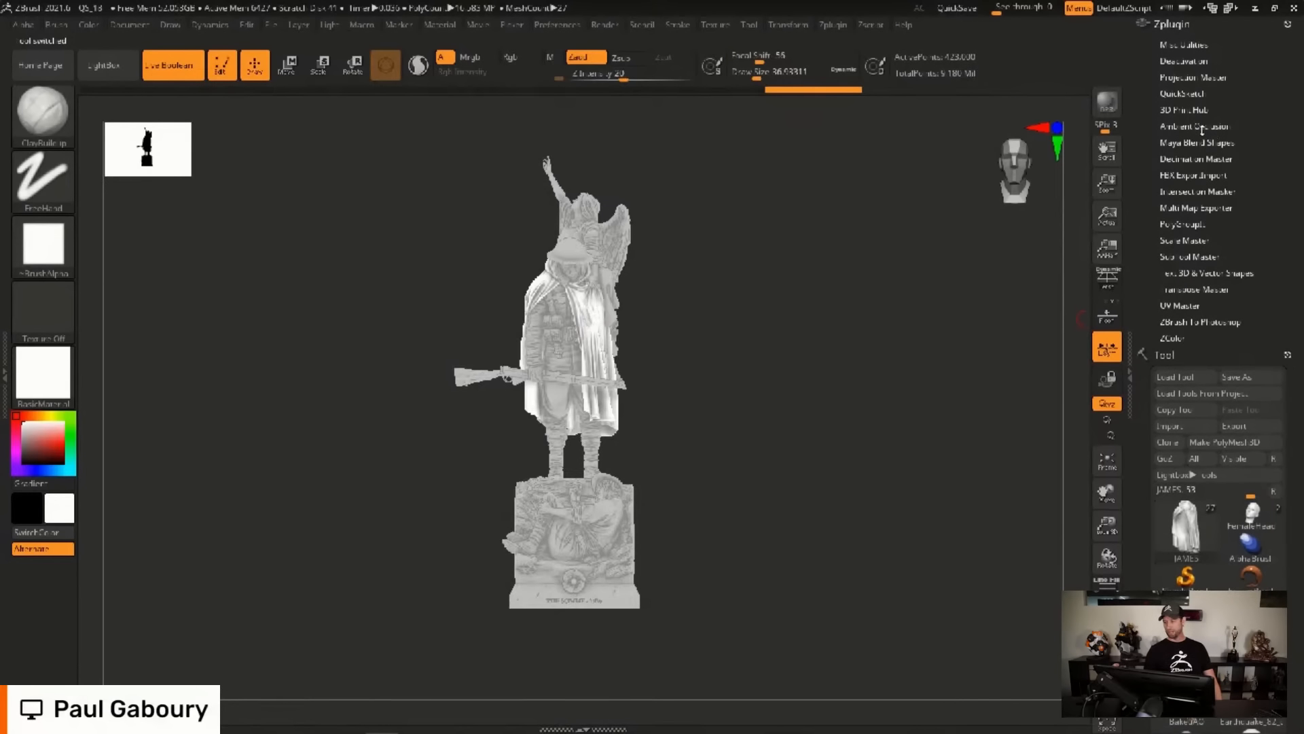
pyautogui.click(1205, 126)
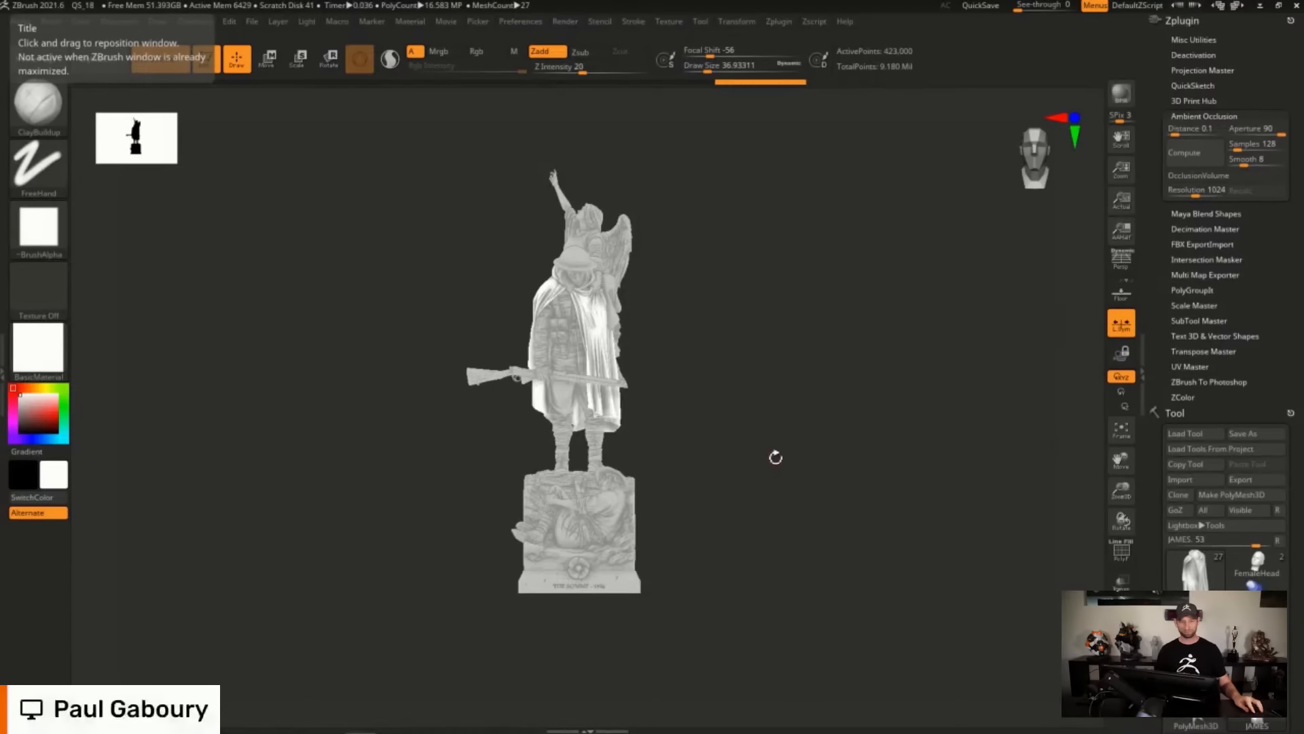
# Turn off the real-time ambient occlusion preview in the render settings.
pyautogui.moveTo(775, 458); pyautogui.dragTo(774, 458)
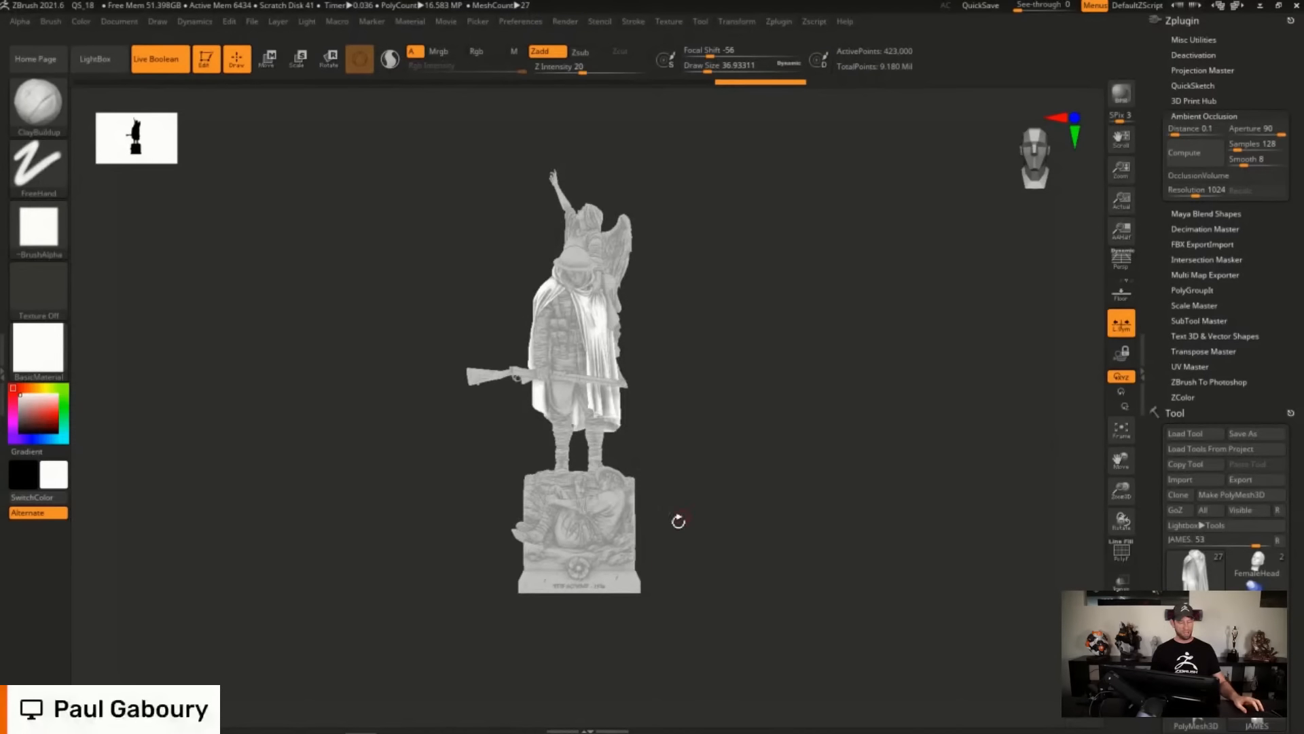
pyautogui.moveTo(756, 599); pyautogui.dragTo(667, 230)
pyautogui.click(565, 21)
pyautogui.click(602, 415)
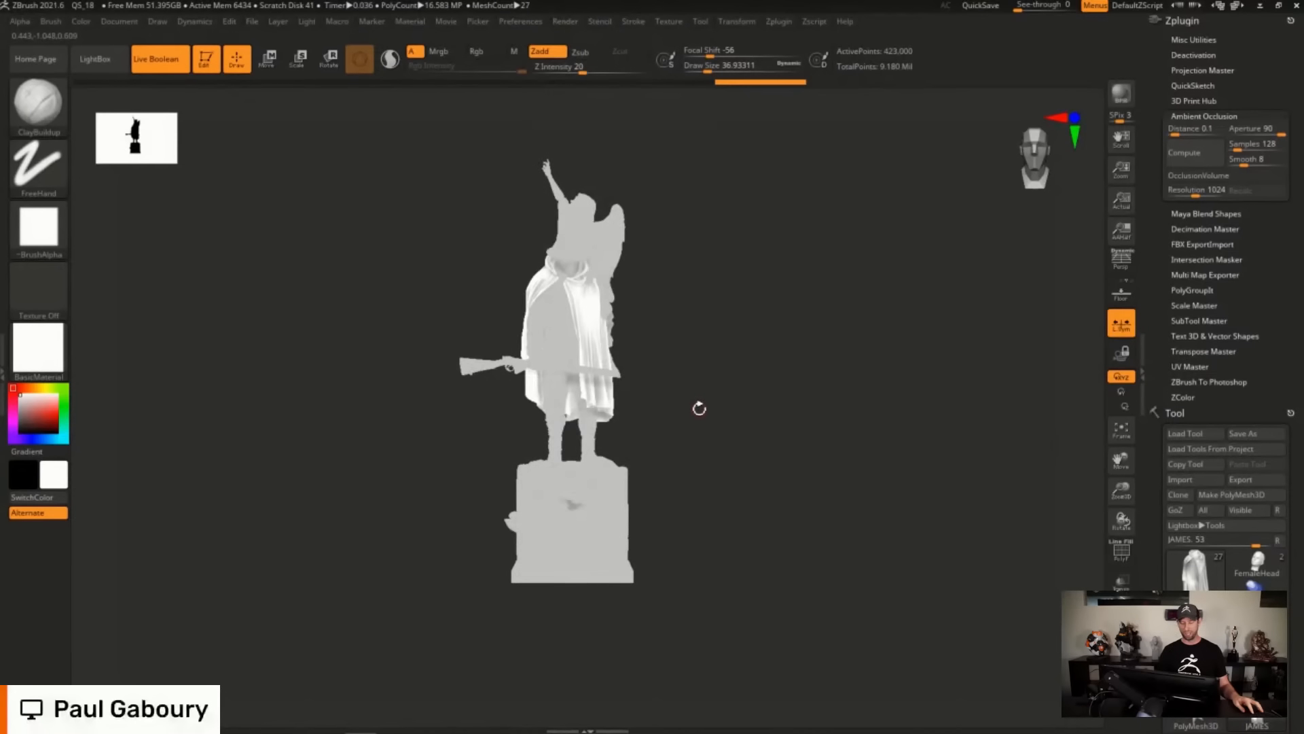
# Select the soldier's jacket subtool and compute its ambient occlusion with the plugin's current settings.
pyautogui.keyDown('ctrl'); pyautogui.moveTo(696, 404); pyautogui.dragTo(707, 427, button='right'); pyautogui.keyUp('ctrl')
pyautogui.keyDown('alt'); pyautogui.click(557, 324); pyautogui.keyUp('alt')
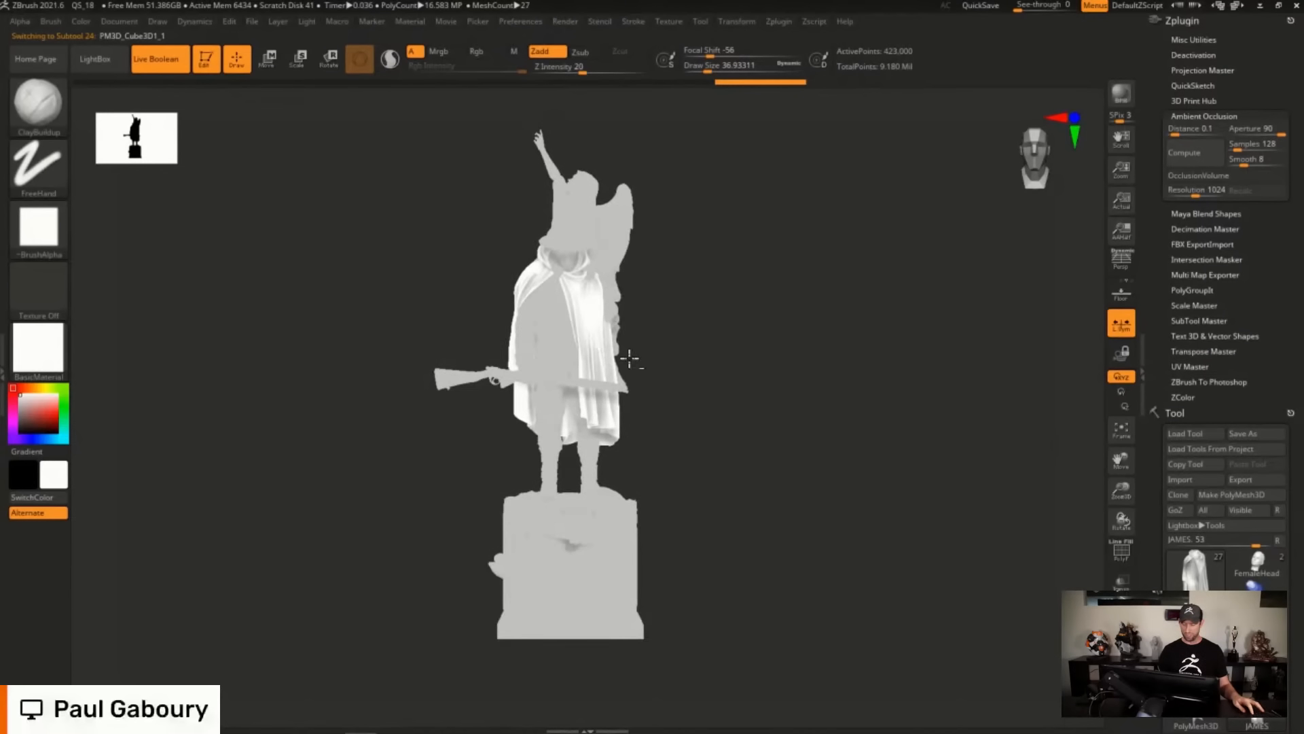
pyautogui.keyDown('alt'); pyautogui.moveTo(721, 370); pyautogui.dragTo(727, 413); pyautogui.keyUp('alt')
pyautogui.keyDown('alt'); pyautogui.click(559, 341); pyautogui.keyUp('alt')
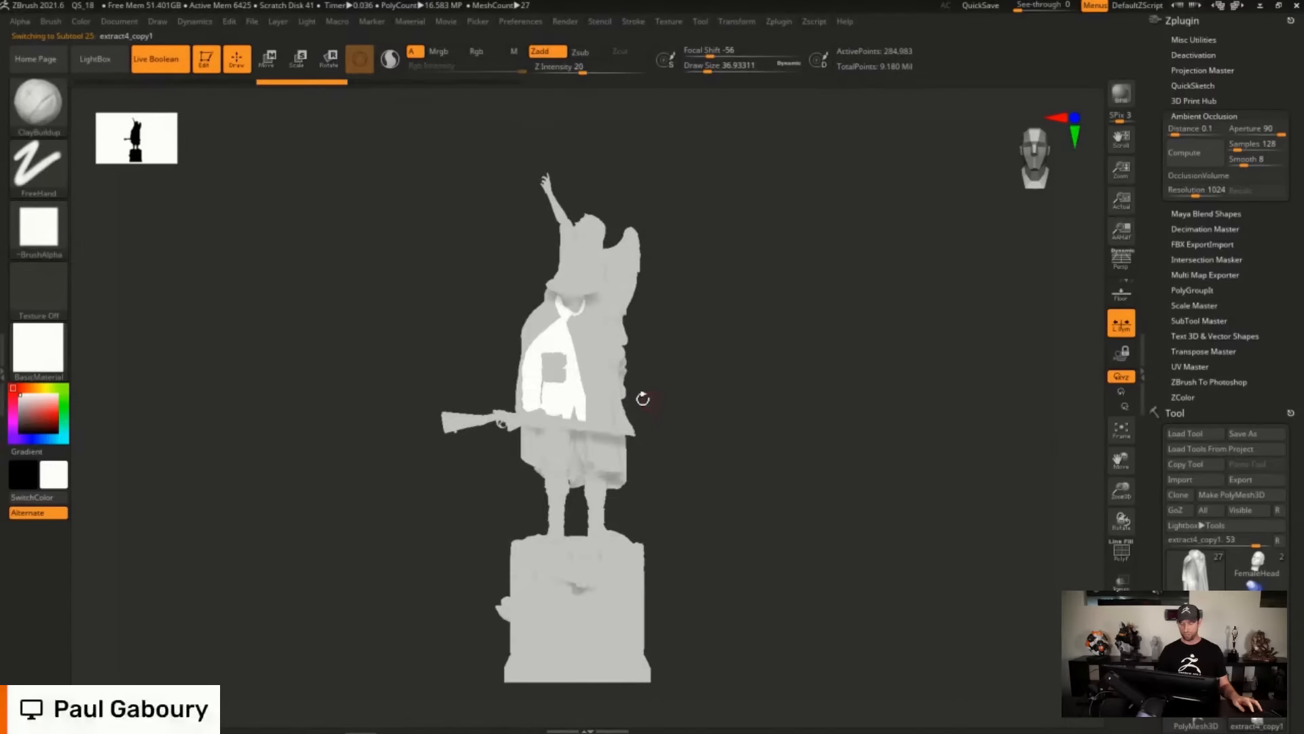
pyautogui.moveTo(638, 399)
pyautogui.keyDown('ctrl'); pyautogui.mouseDown(button='right')
pyautogui.moveTo(614, 399)
pyautogui.moveTo(645, 437)
pyautogui.moveTo(677, 447)
pyautogui.moveTo(815, 408)
pyautogui.moveTo(801, 414)
pyautogui.mouseUp(button='right'); pyautogui.keyUp('ctrl')
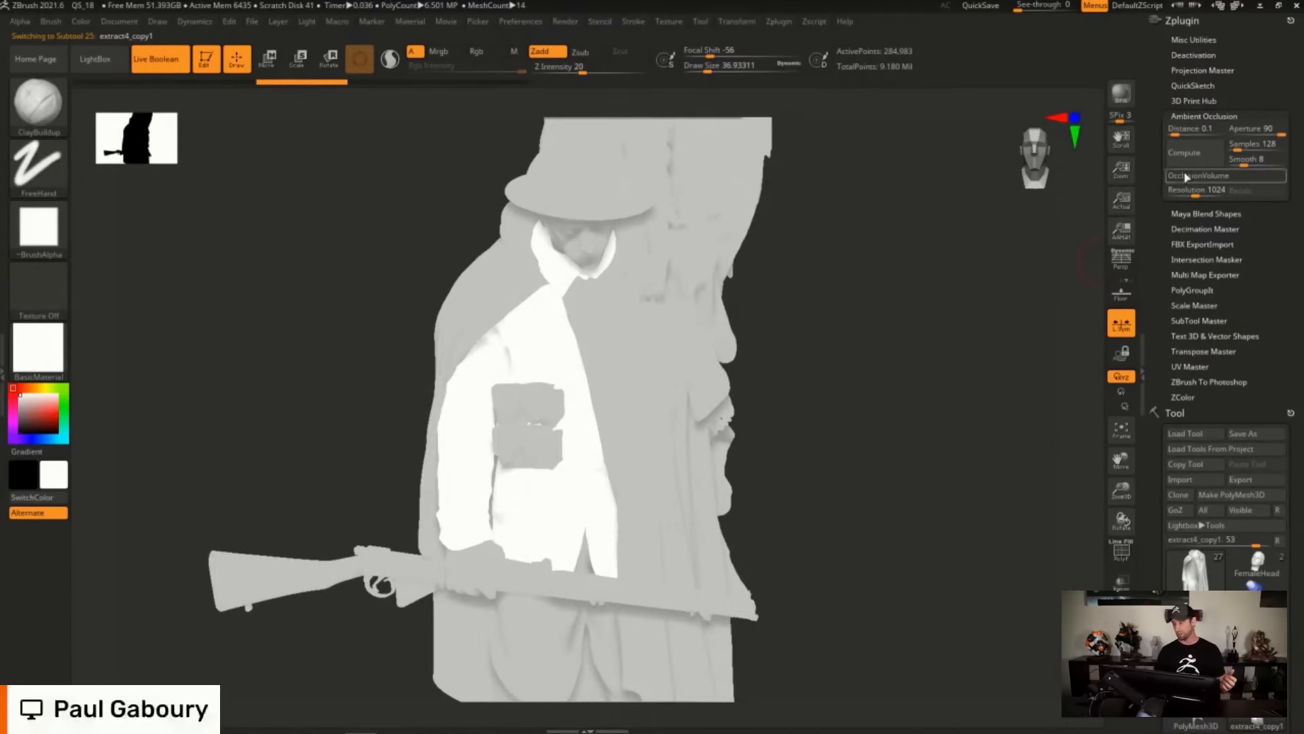
pyautogui.click(1196, 155)
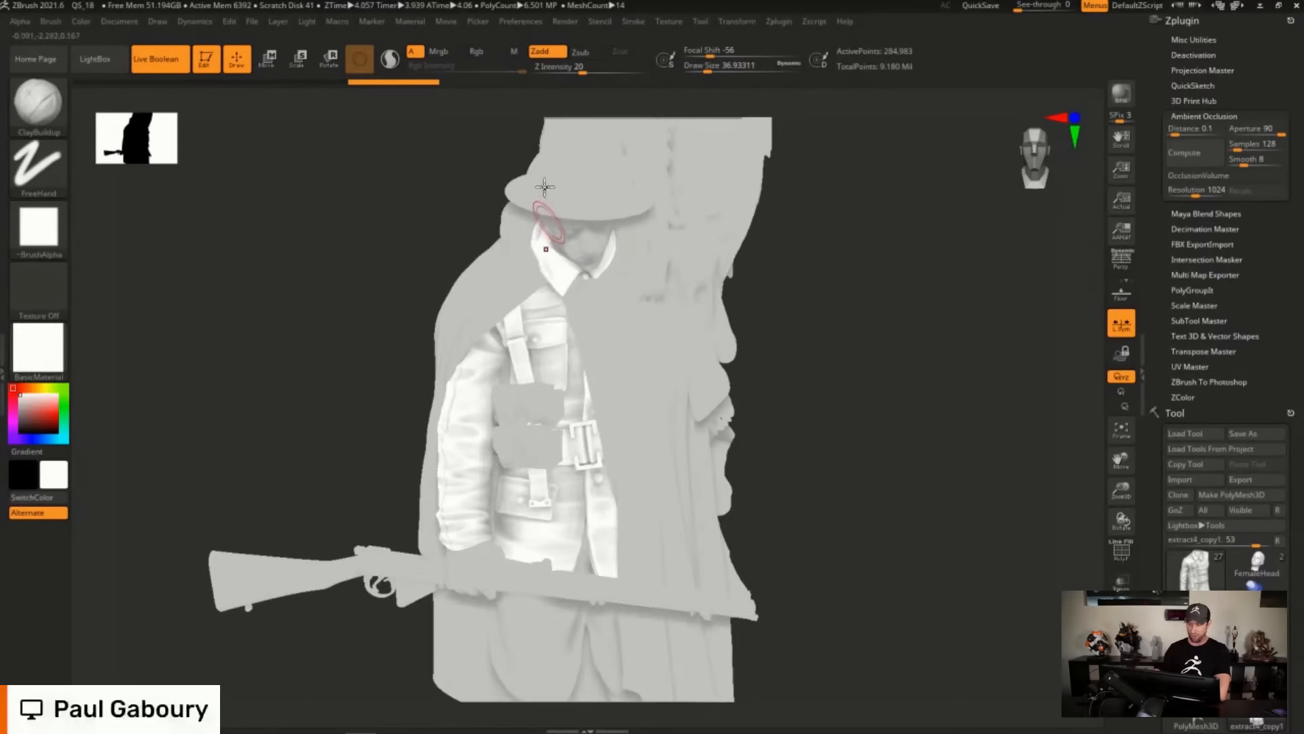
# Set Masked Object Dimming to 5 in the edit preferences.
pyautogui.click(520, 21)
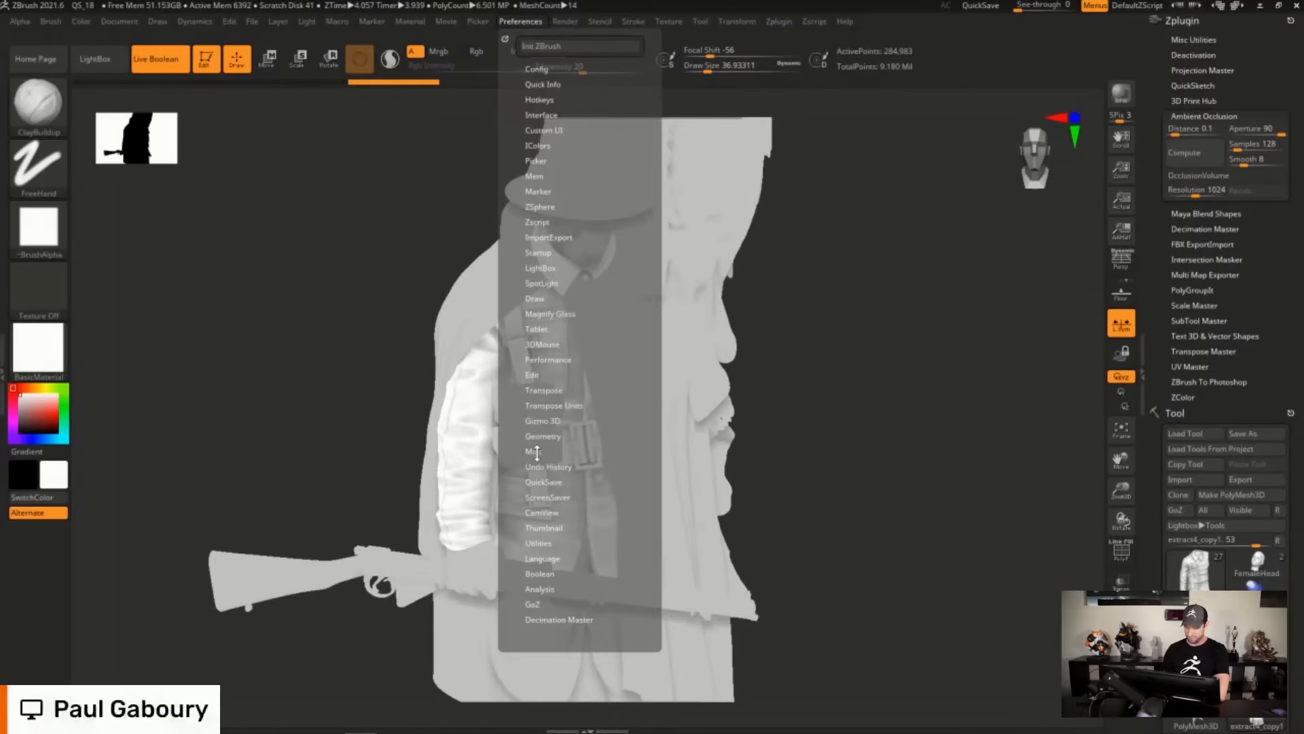
pyautogui.click(533, 375)
pyautogui.moveTo(634, 301); pyautogui.dragTo(624, 258)
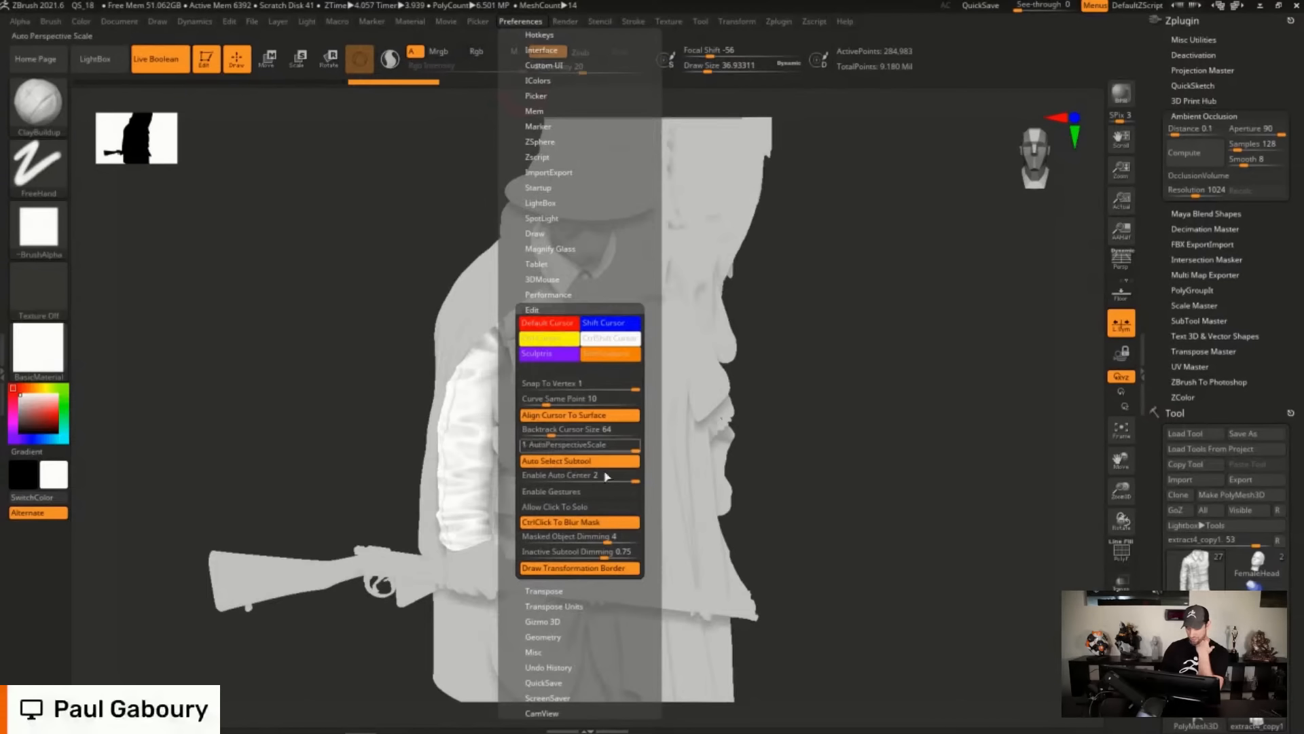
pyautogui.click(634, 538)
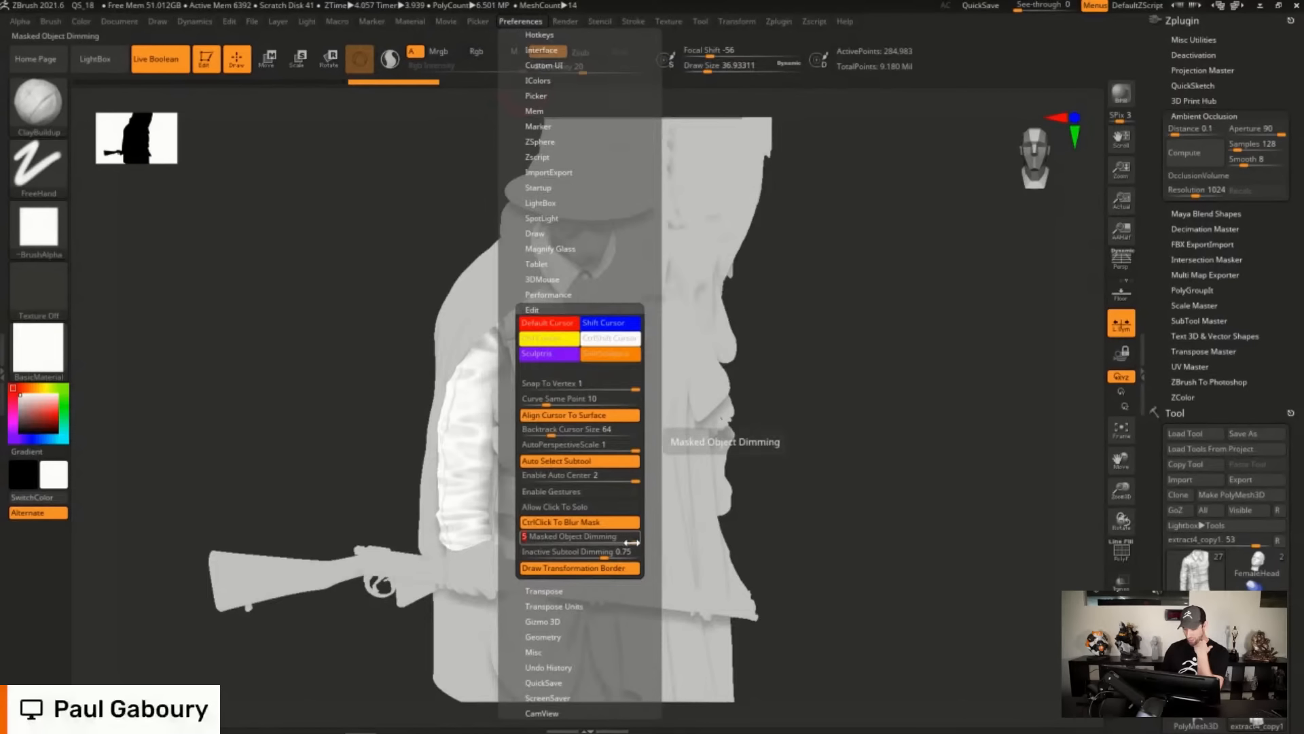
pyautogui.moveTo(833, 435); pyautogui.dragTo(836, 425)
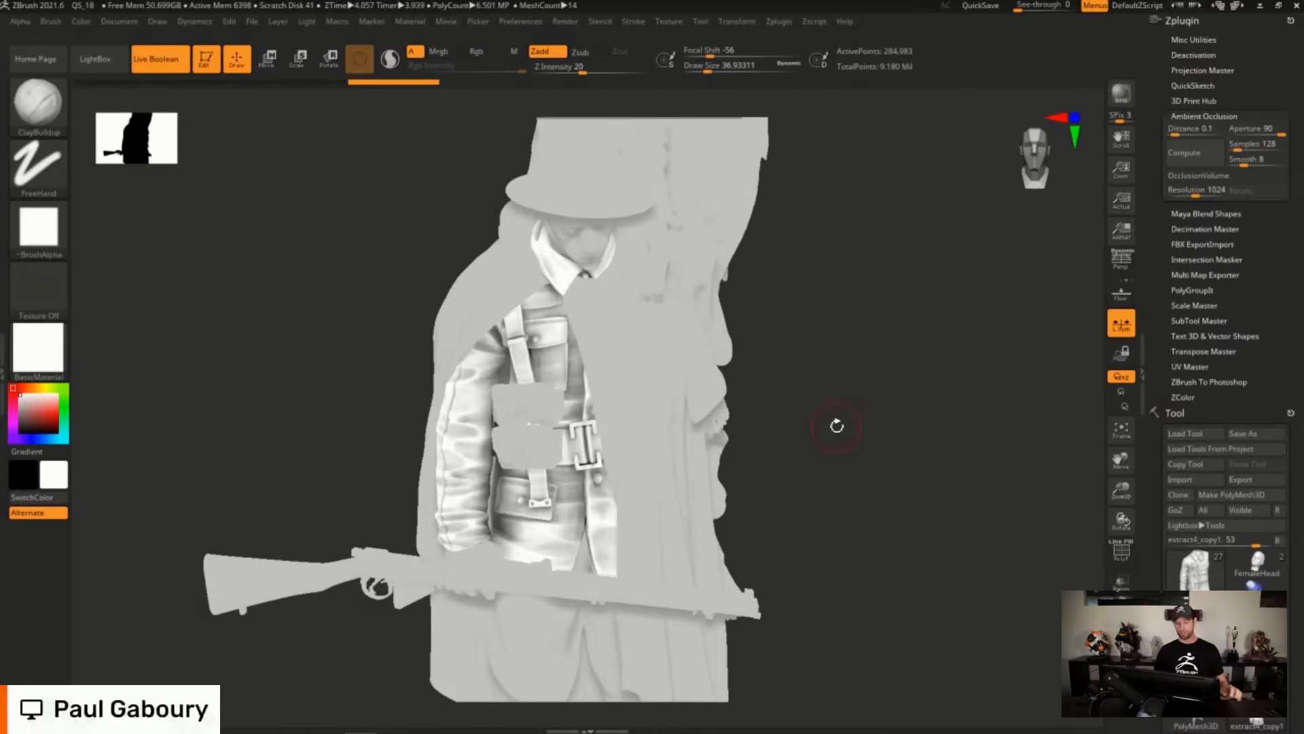
# Select the rocky base subtool and look over its occlusion mask and the upper statue.
pyautogui.keyDown('ctrl'); pyautogui.moveTo(809, 469); pyautogui.dragTo(718, 450, button='right'); pyautogui.keyUp('ctrl')
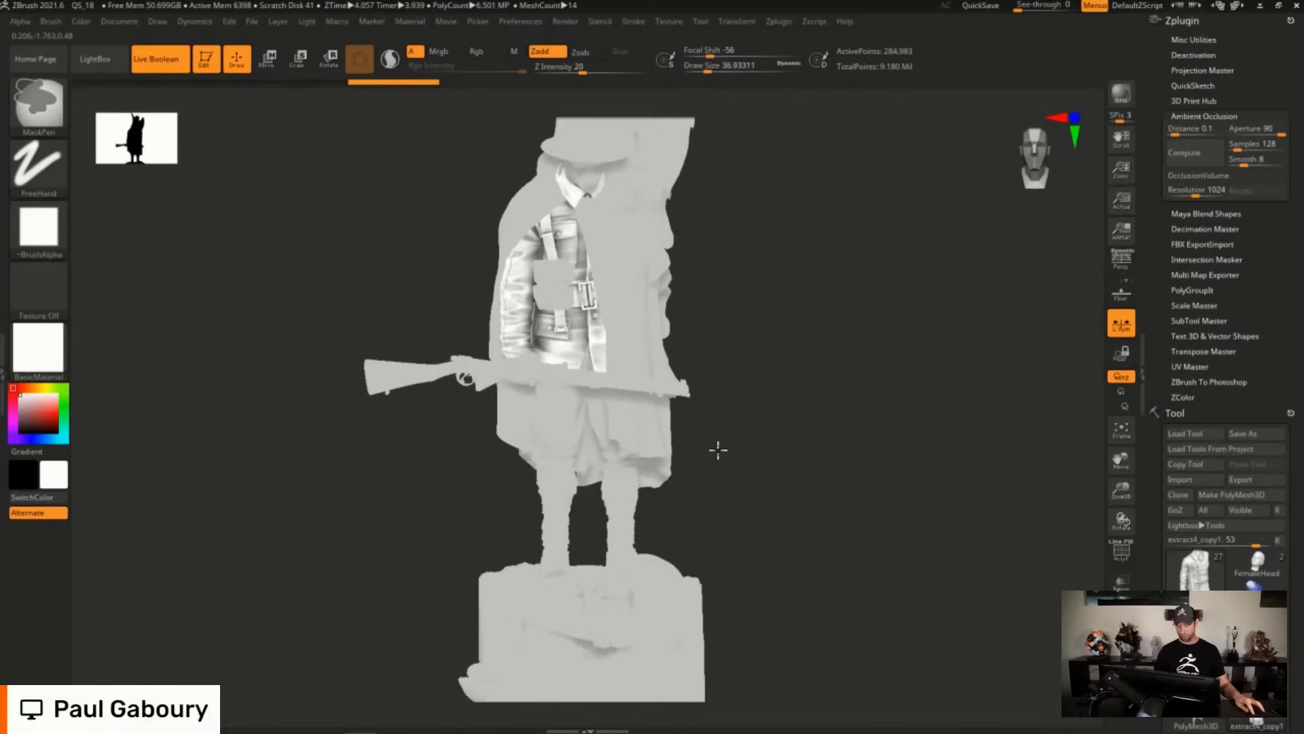
pyautogui.keyDown('alt'); pyautogui.click(693, 625); pyautogui.keyUp('alt')
pyautogui.keyDown('alt'); pyautogui.moveTo(777, 527); pyautogui.dragTo(781, 307, button='right'); pyautogui.keyUp('alt')
pyautogui.moveTo(775, 554); pyautogui.dragTo(683, 430, button='right')
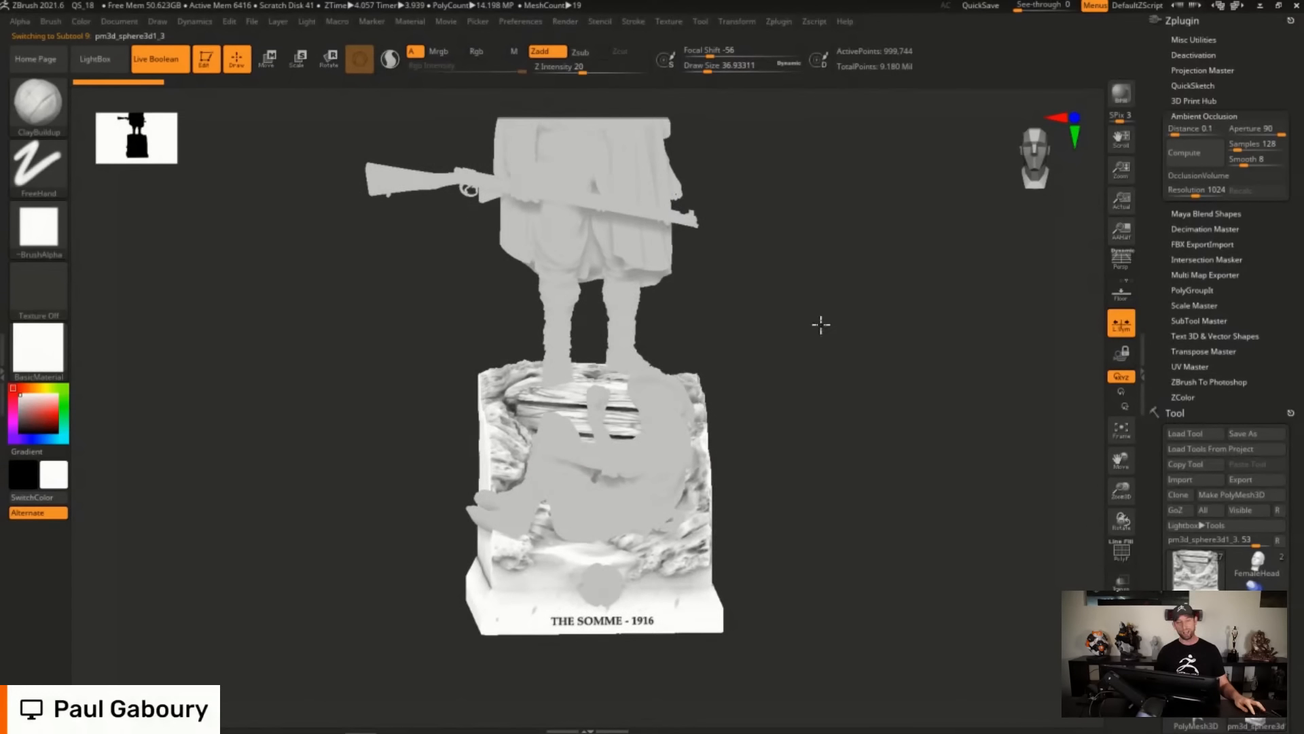
pyautogui.keyDown('alt'); pyautogui.moveTo(807, 410); pyautogui.dragTo(786, 629, button='right'); pyautogui.keyUp('alt')
pyautogui.keyDown('alt'); pyautogui.moveTo(794, 378); pyautogui.dragTo(775, 527, button='right'); pyautogui.keyUp('alt')
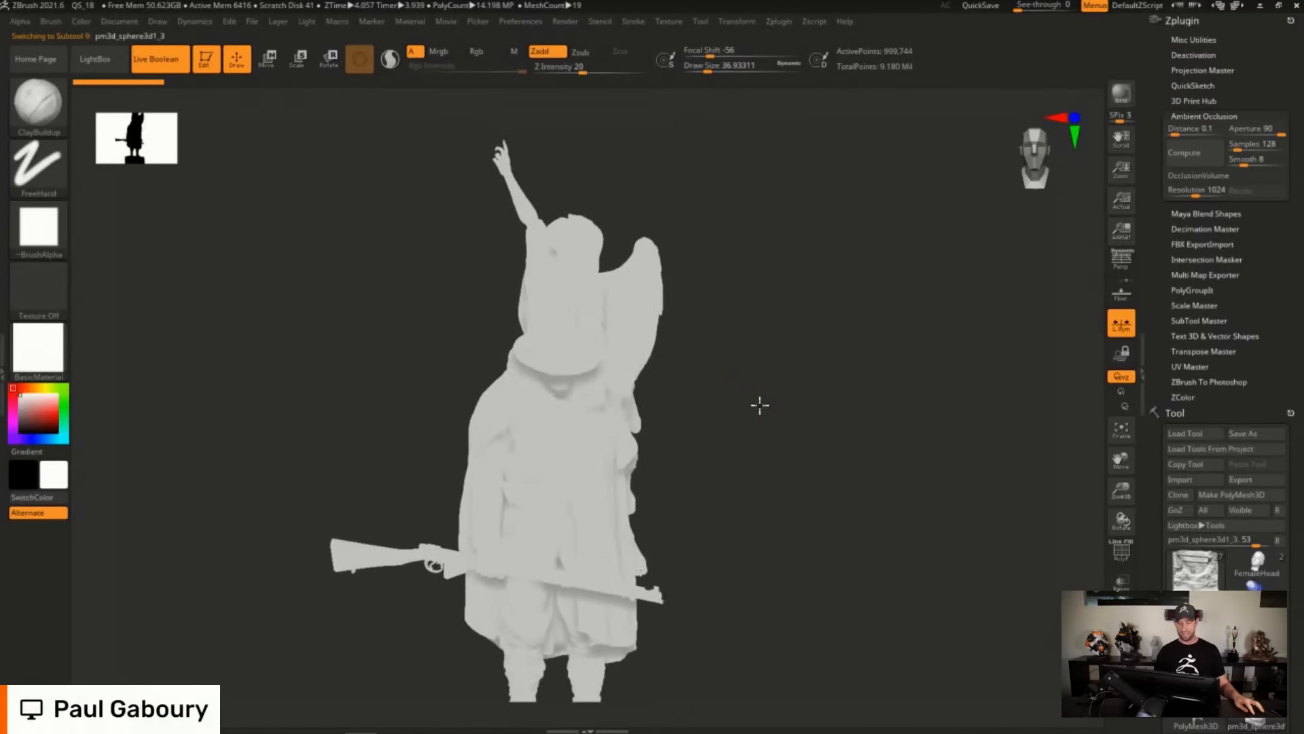
# Select the angel's wing, the soldier's cape and the angel's dress subtools one after another to examine their occlusion masks.
pyautogui.keyDown('alt'); pyautogui.click(645, 289); pyautogui.keyUp('alt')
pyautogui.moveTo(739, 417)
pyautogui.mouseDown()
pyautogui.moveTo(757, 425)
pyautogui.moveTo(731, 422)
pyautogui.mouseUp()
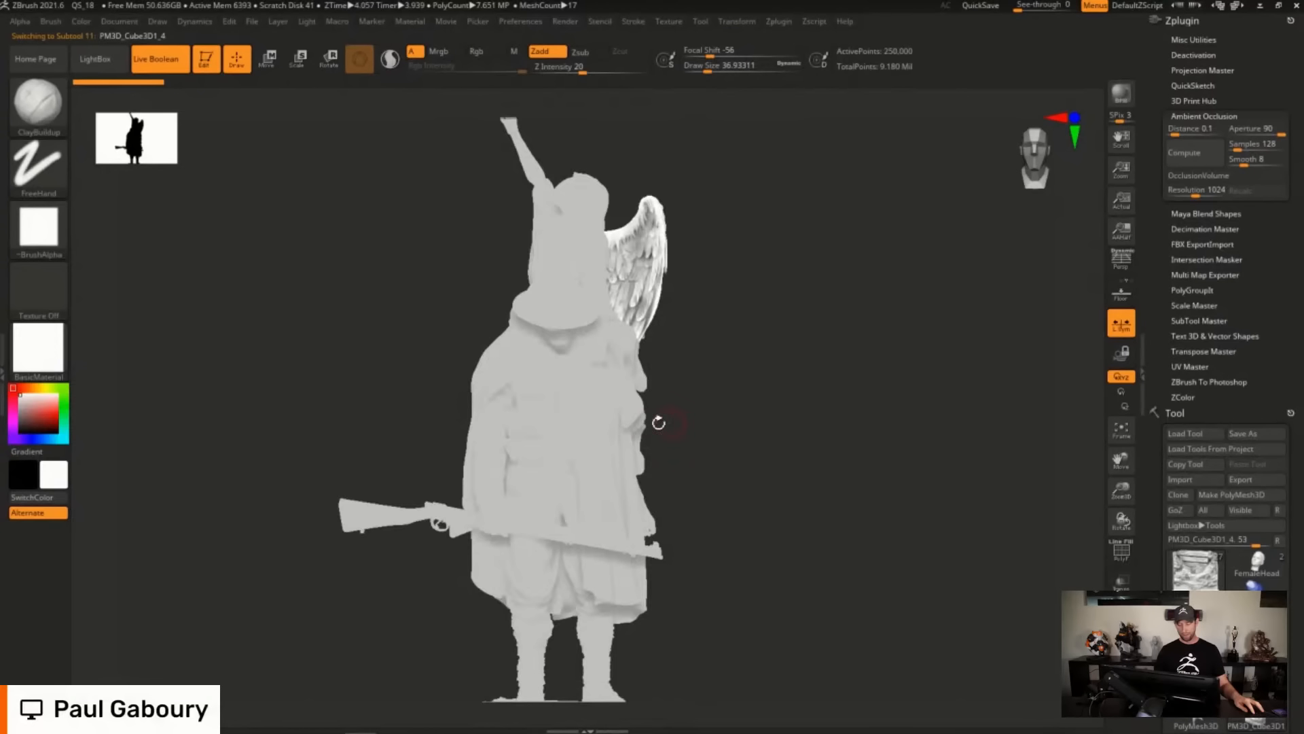
pyautogui.keyDown('alt'); pyautogui.click(596, 415); pyautogui.keyUp('alt')
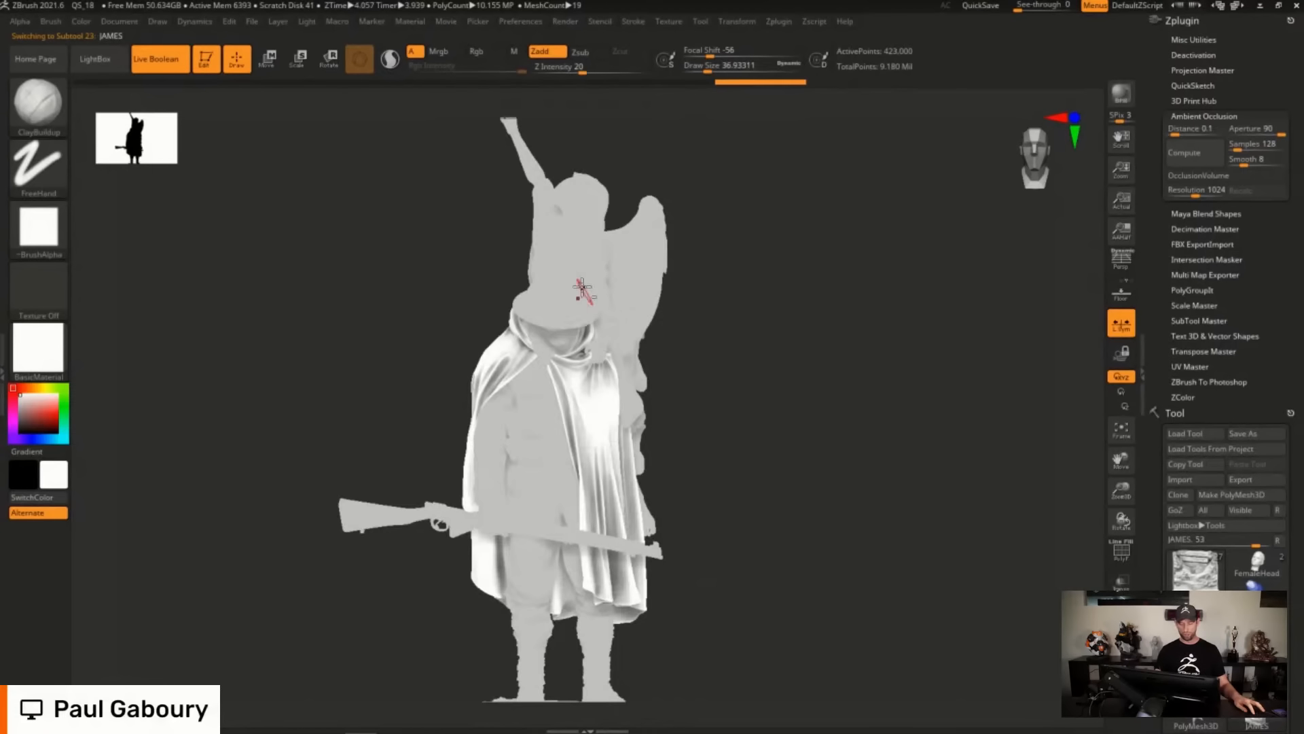
pyautogui.keyDown('alt'); pyautogui.click(564, 260); pyautogui.keyUp('alt')
pyautogui.moveTo(763, 440); pyautogui.dragTo(774, 486)
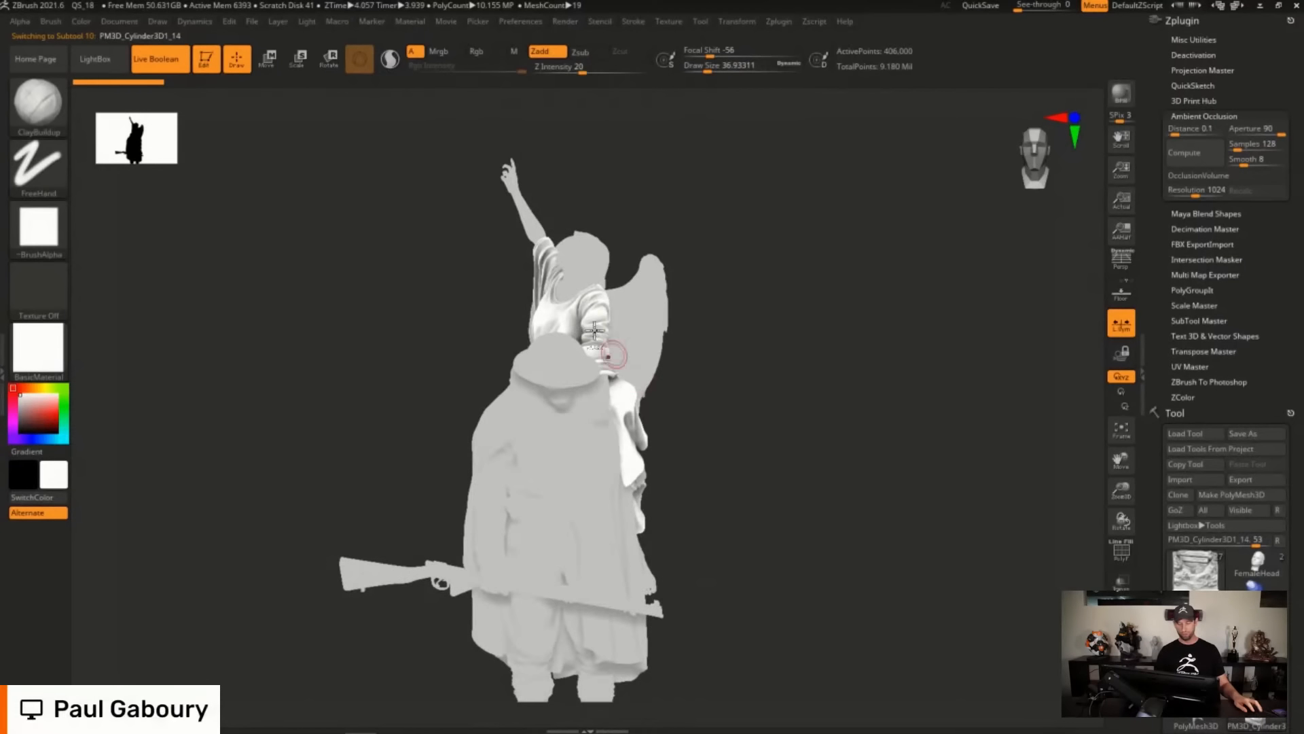
pyautogui.keyDown('ctrl'); pyautogui.moveTo(588, 309); pyautogui.dragTo(602, 342, button='right'); pyautogui.keyUp('ctrl')
pyautogui.moveTo(806, 515)
pyautogui.keyDown('ctrl'); pyautogui.mouseDown(button='right')
pyautogui.moveTo(738, 525)
pyautogui.moveTo(739, 422)
pyautogui.mouseUp(button='right'); pyautogui.keyUp('ctrl')
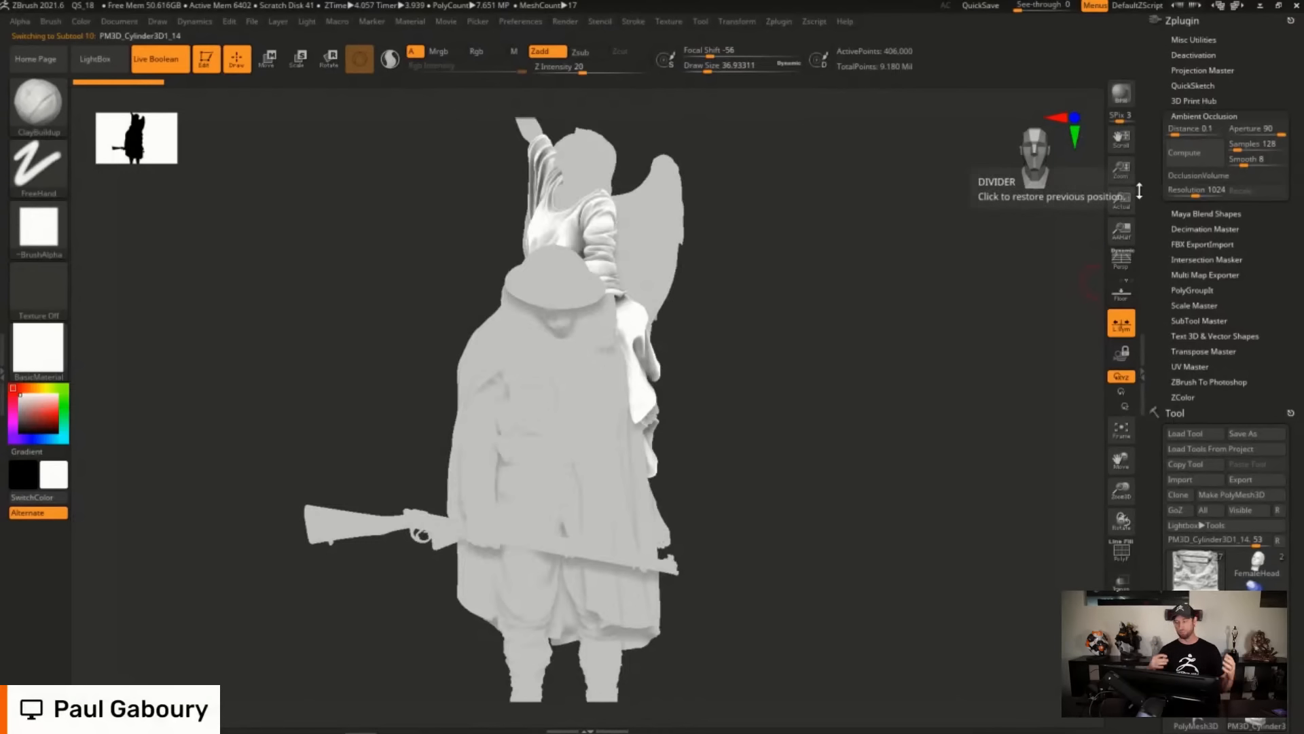
# Select the soldier's jacket subtool and set the ambient occlusion ray distance to 0.5.
pyautogui.keyDown('alt'); pyautogui.click(550, 405); pyautogui.keyUp('alt')
pyautogui.keyDown('alt'); pyautogui.moveTo(710, 458); pyautogui.dragTo(766, 401, button='right'); pyautogui.keyUp('alt')
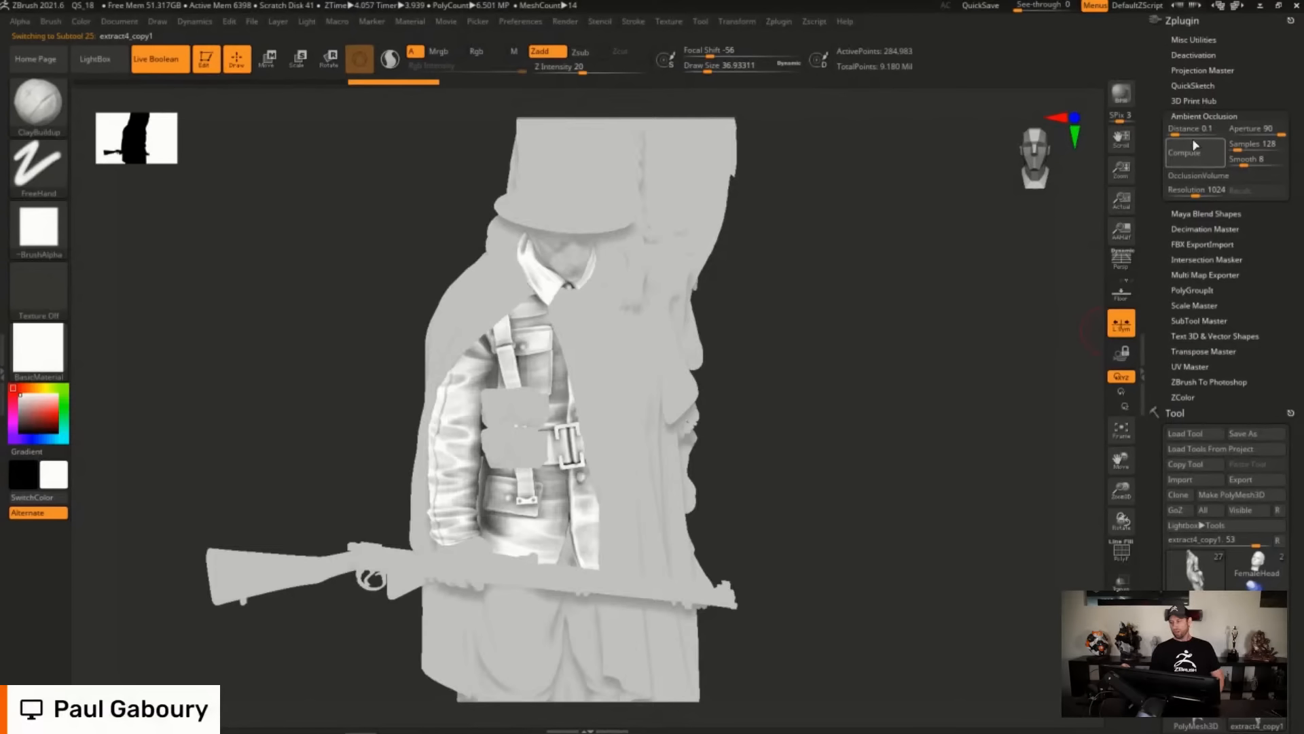
pyautogui.click(1172, 134)
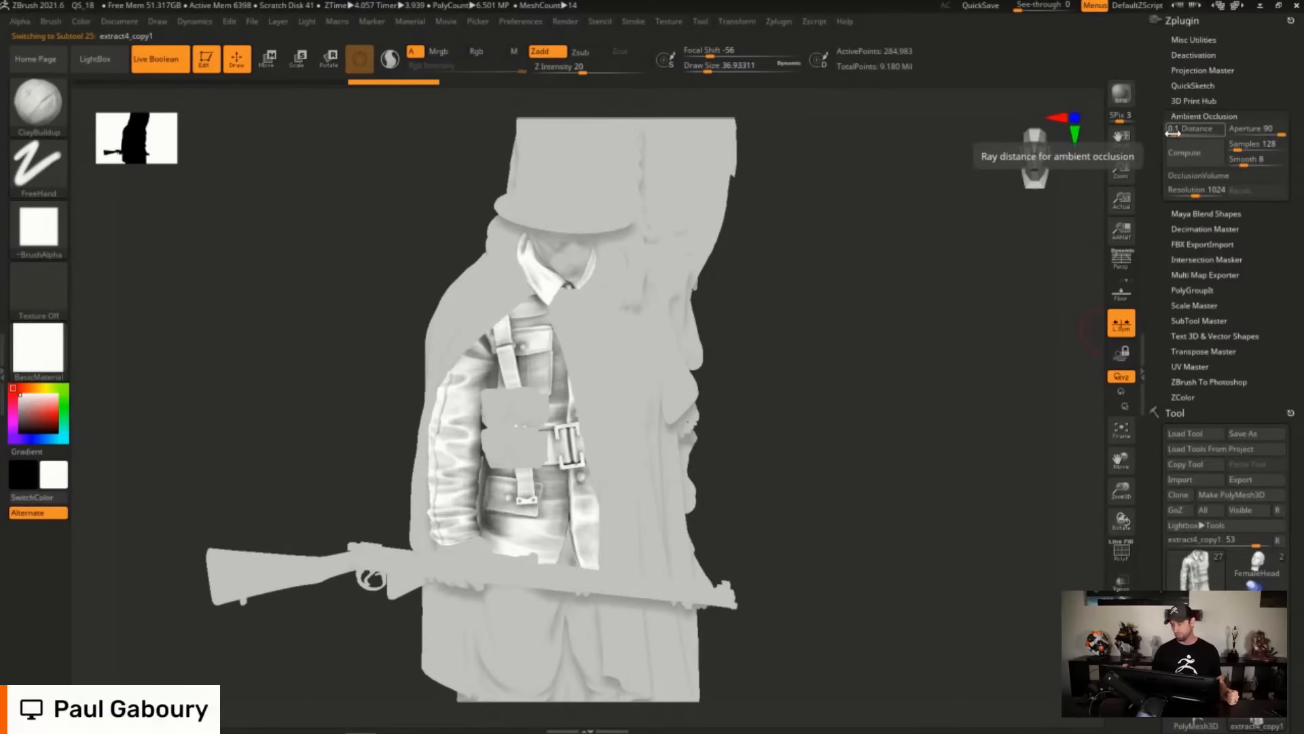
pyautogui.press('BackSpace')
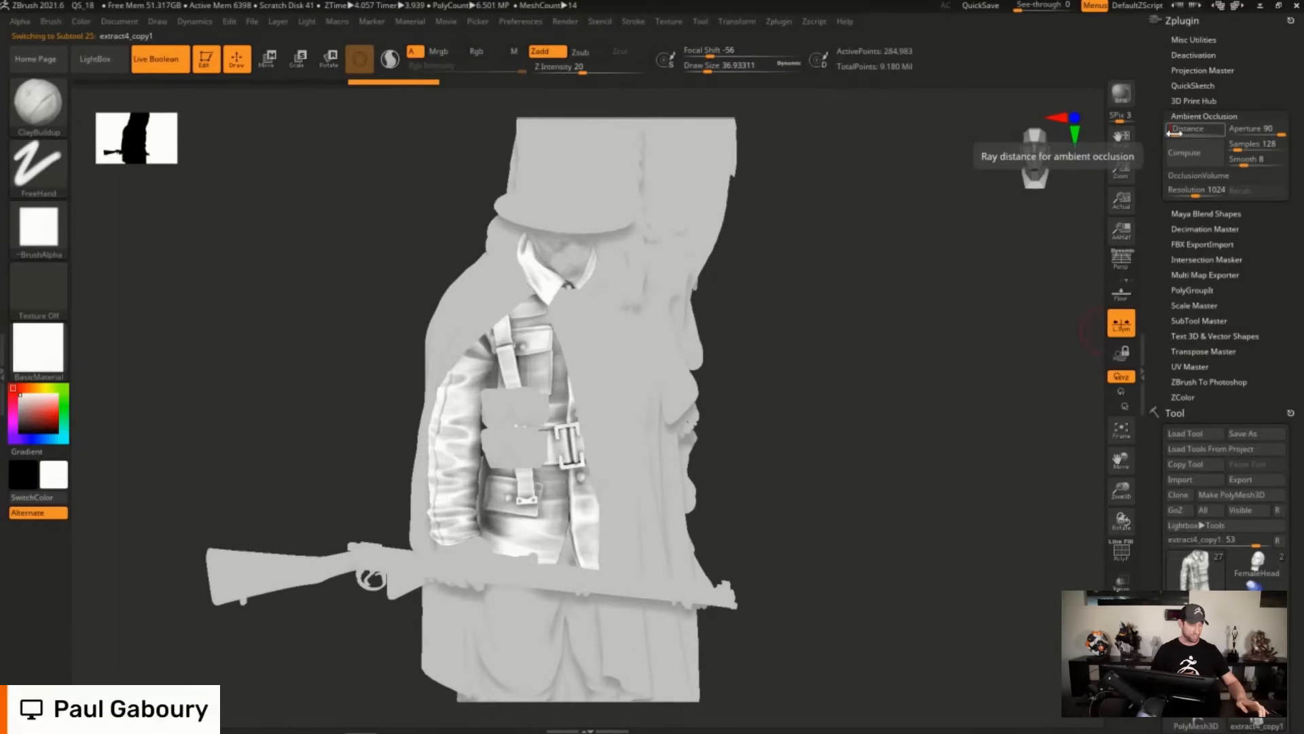
pyautogui.write('0.5')
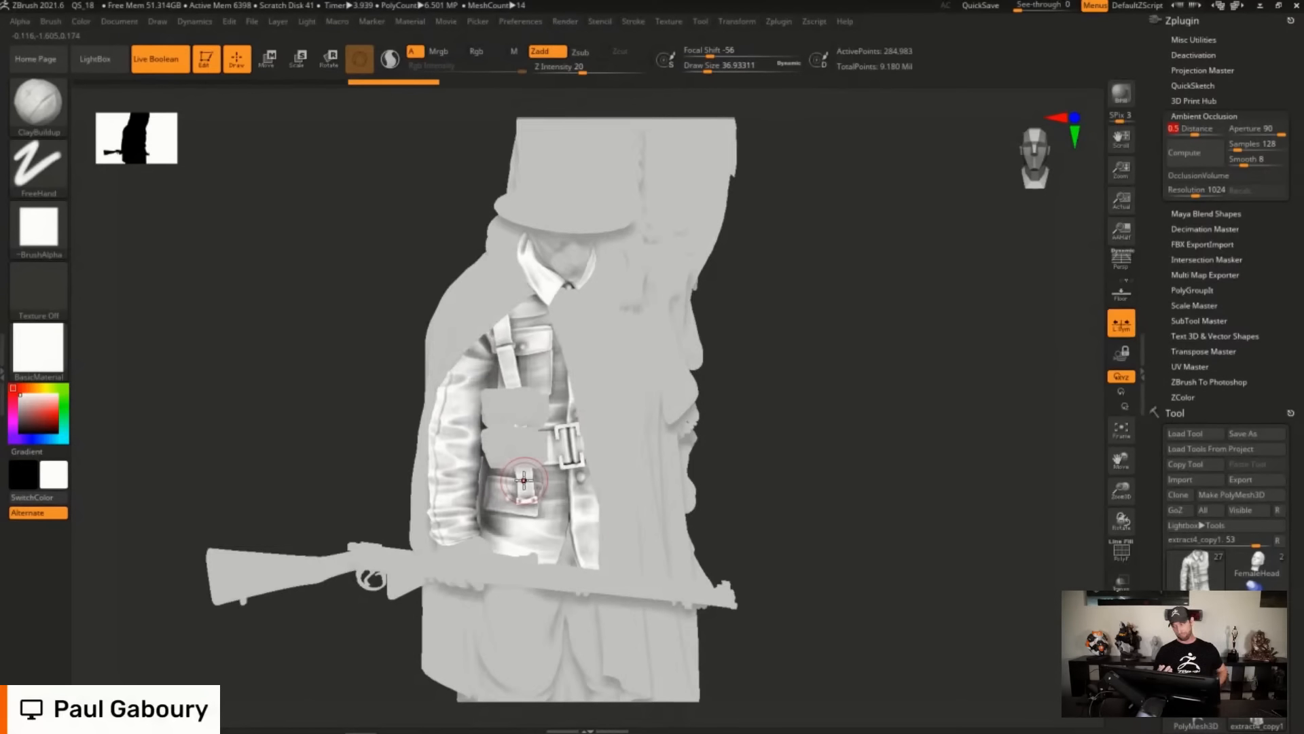
# Set the ambient occlusion samples to 250, compute the mask on the jacket and view it on the whole statue.
pyautogui.click(1240, 146)
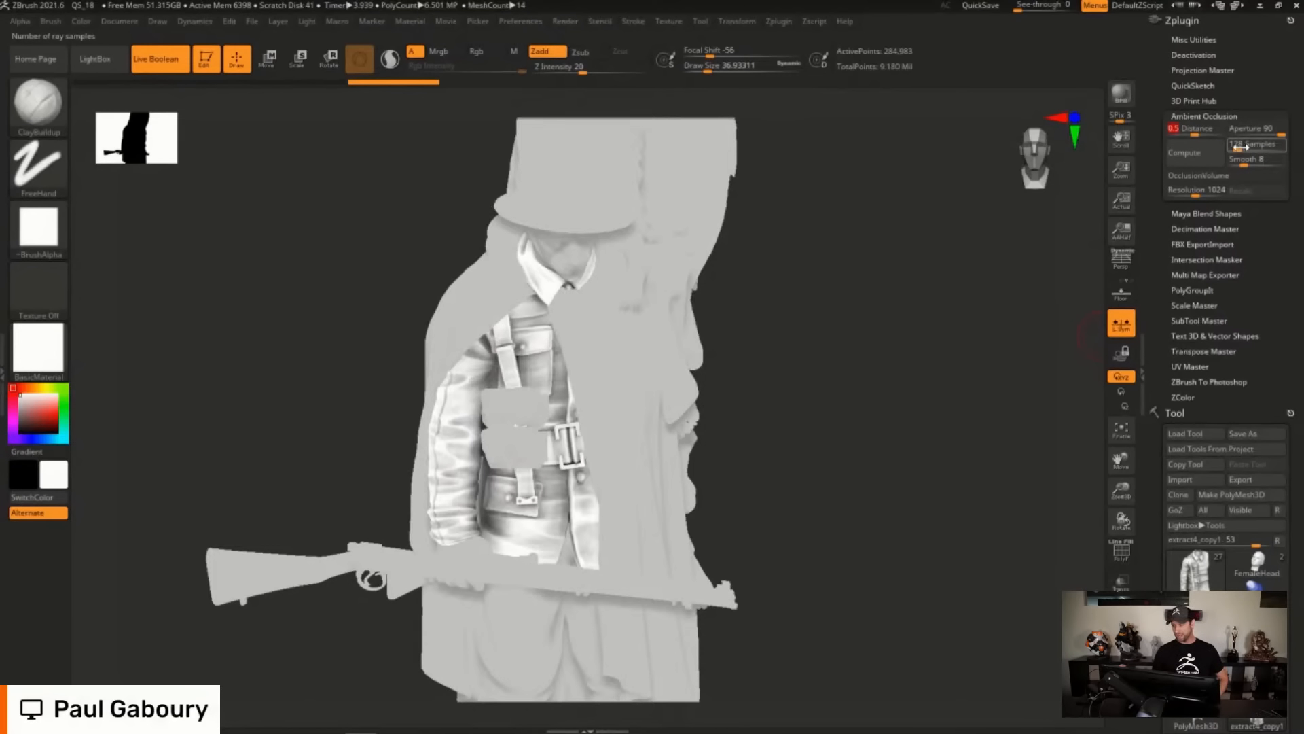
pyautogui.write('106')
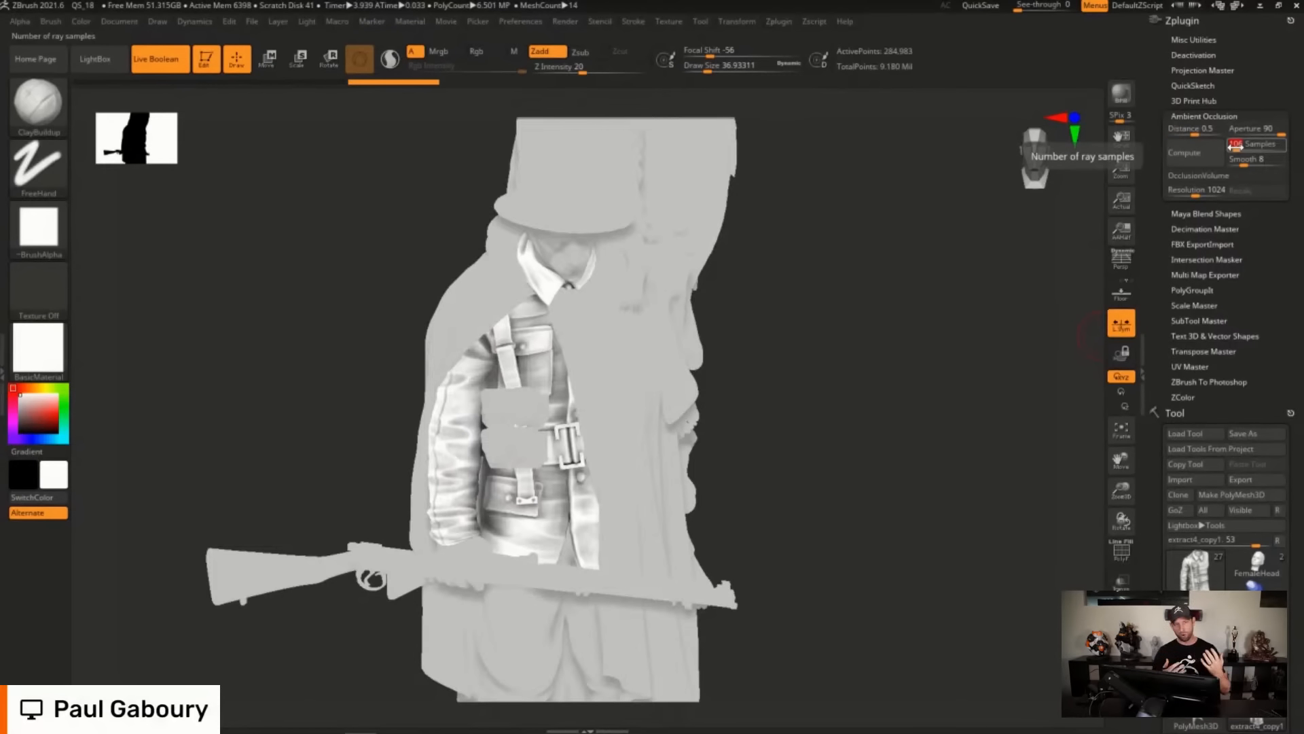
pyautogui.write('250')
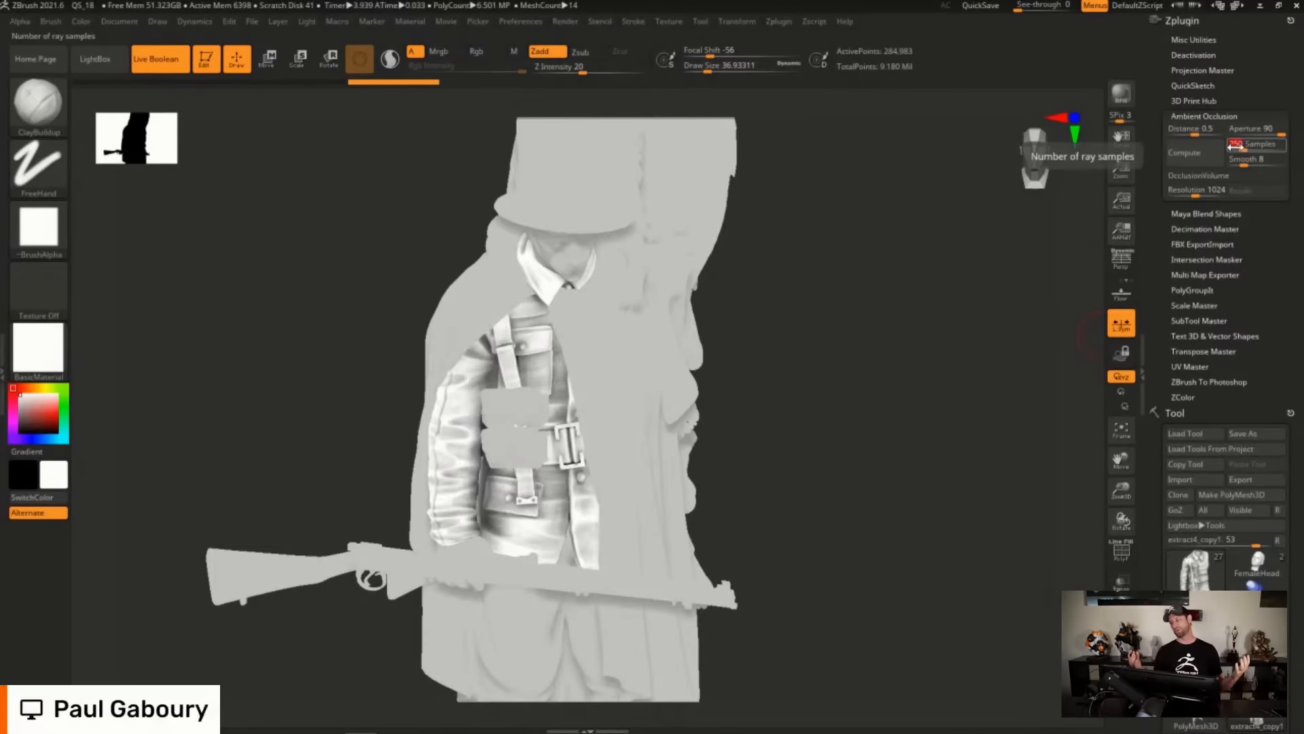
pyautogui.click(1200, 160)
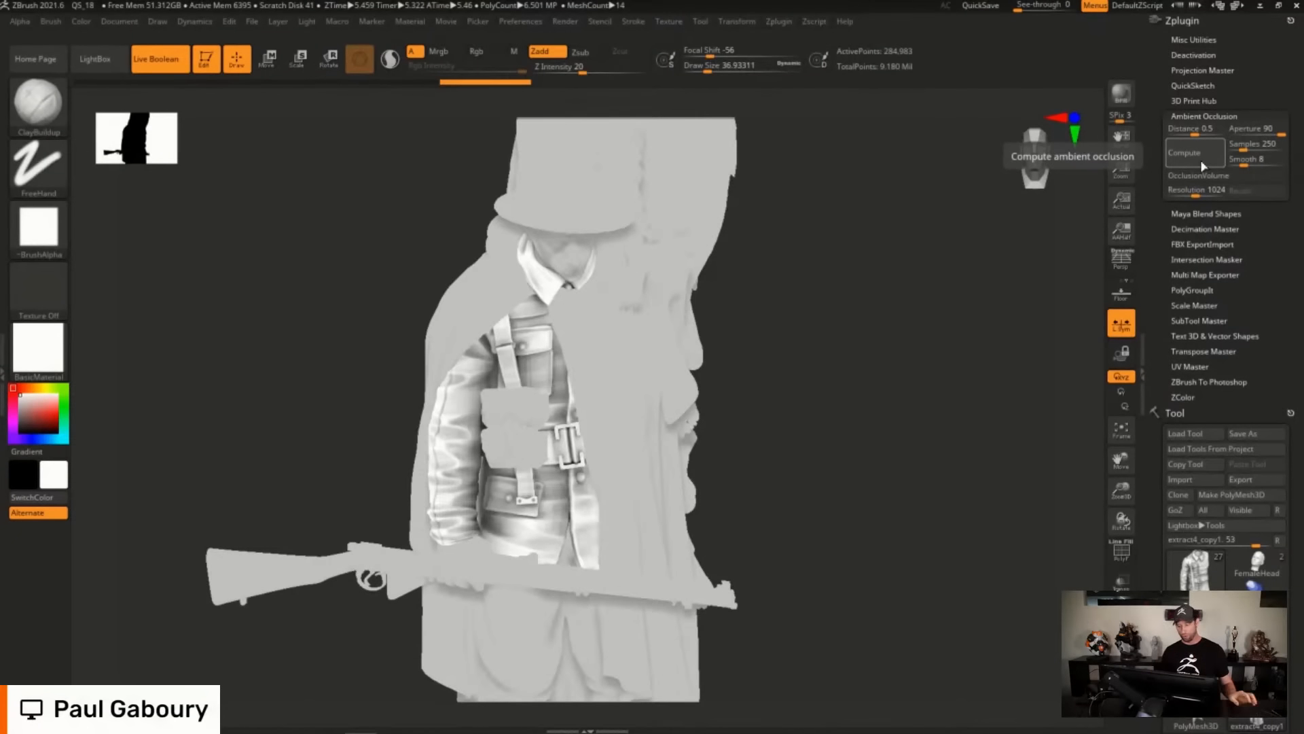
pyautogui.moveTo(826, 457); pyautogui.dragTo(707, 448)
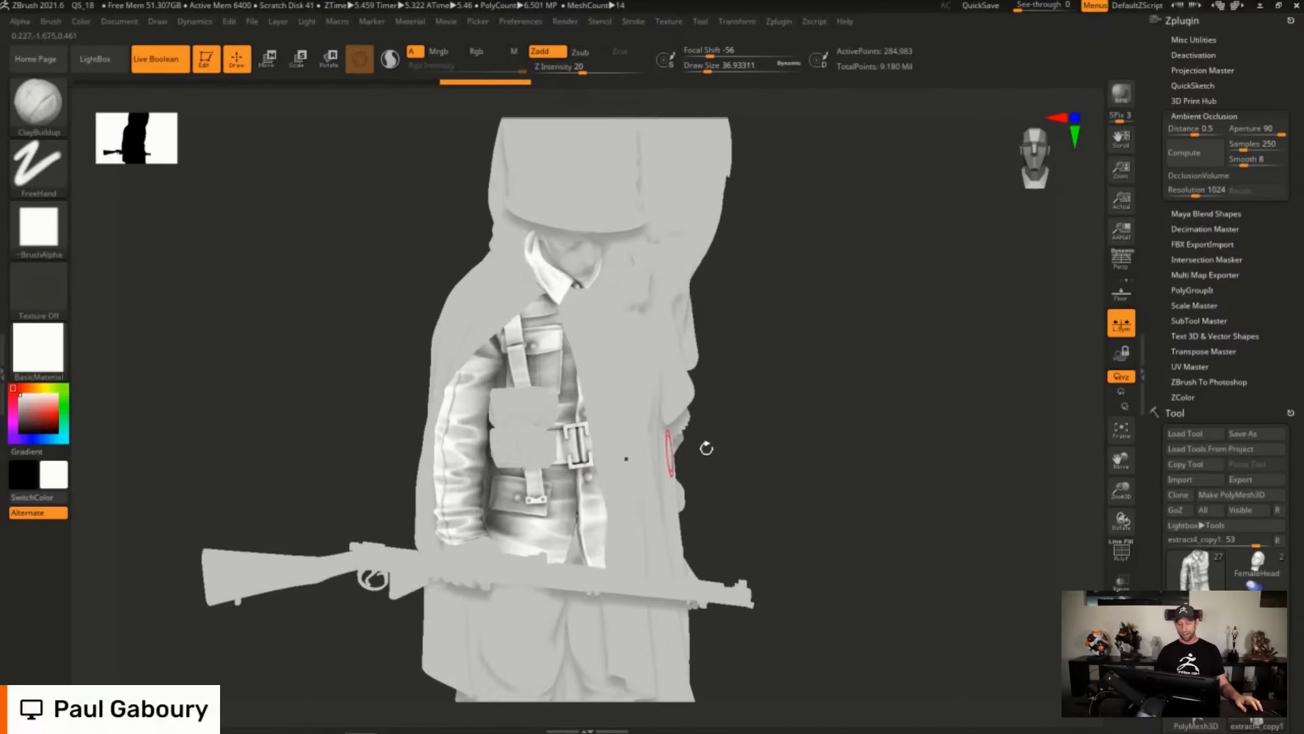
pyautogui.moveTo(821, 504)
pyautogui.keyDown('ctrl'); pyautogui.mouseDown(button='right')
pyautogui.moveTo(752, 473)
pyautogui.moveTo(763, 429)
pyautogui.mouseUp(button='right'); pyautogui.keyUp('ctrl')
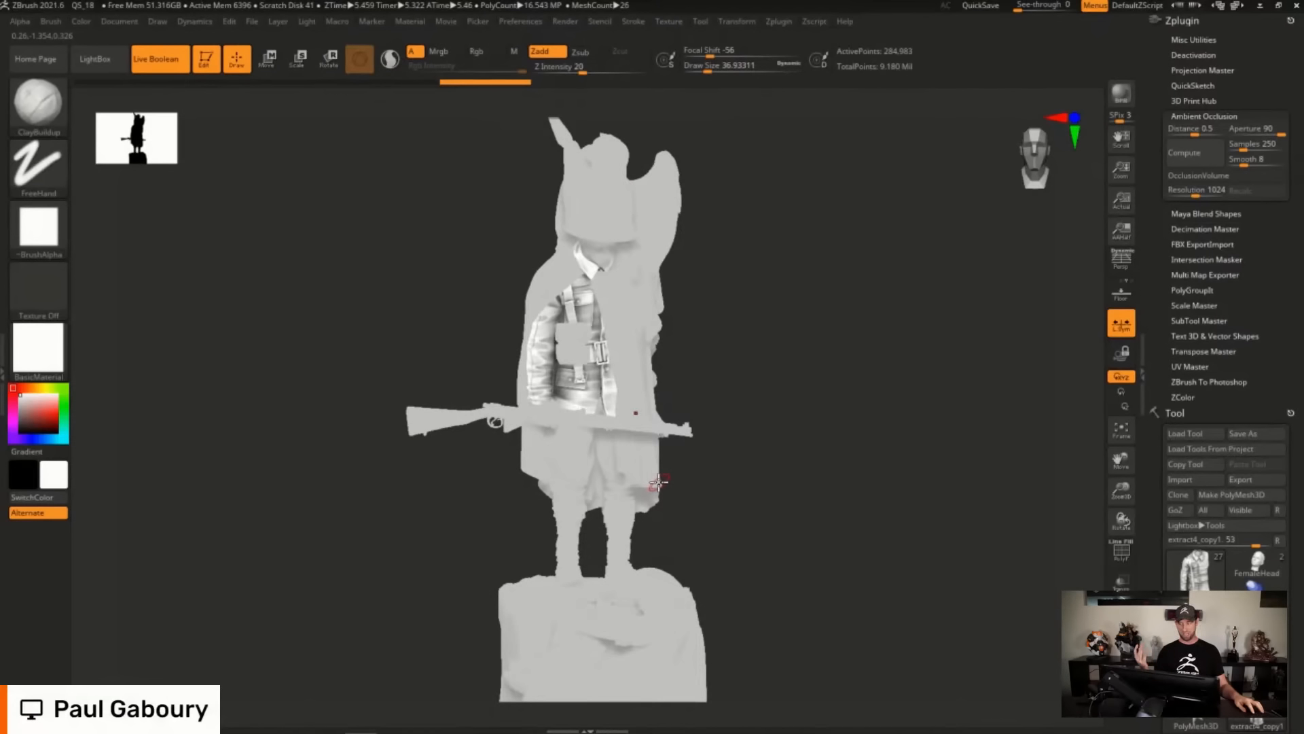
# Look through the statue's subtool list and examine the jacket's occlusion mask in isolation and among the other subtools.
pyautogui.scroll(-10, 1192, 418)
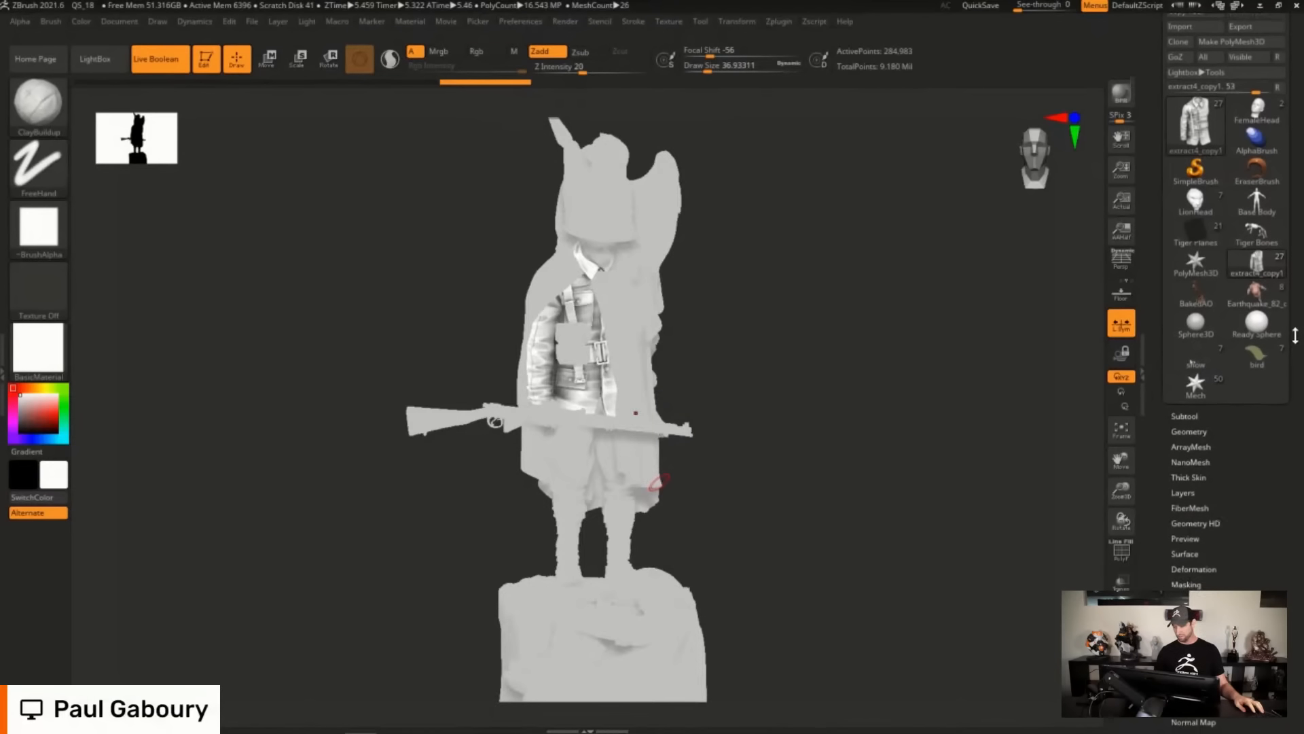
pyautogui.press('shift')
pyautogui.click(1192, 417)
pyautogui.moveTo(1288, 458); pyautogui.dragTo(1287, 418)
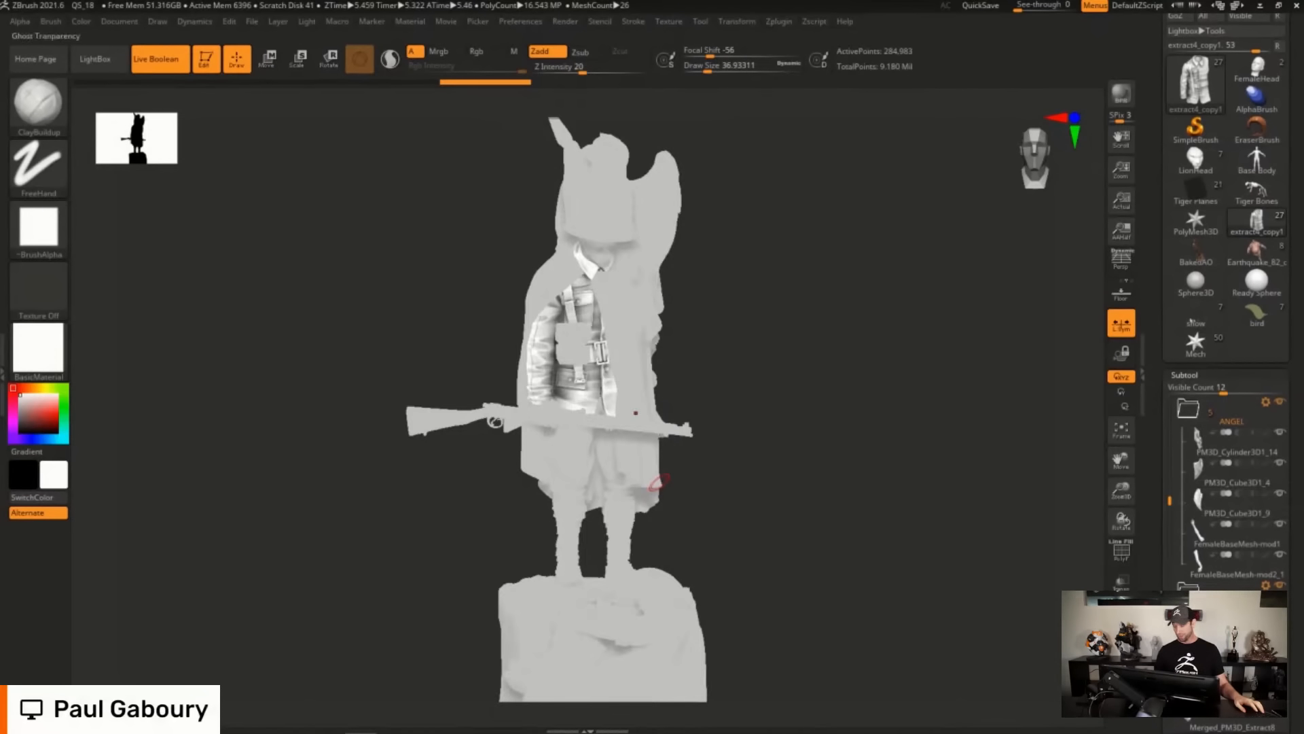
pyautogui.click(1122, 626)
pyautogui.moveTo(795, 492); pyautogui.dragTo(1001, 529)
pyautogui.click(1121, 632)
pyautogui.moveTo(1157, 358); pyautogui.dragTo(1167, 503)
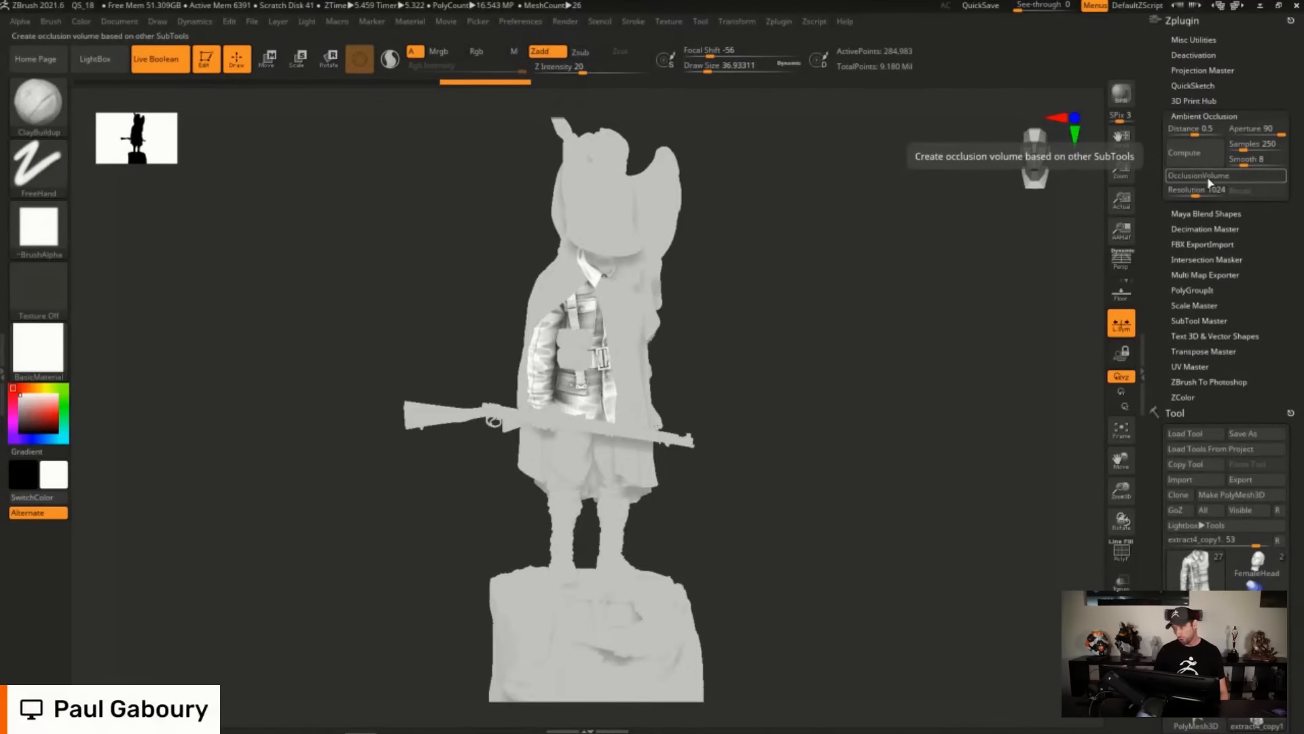
# Create an occlusion volume from the other subtools, recompute the jacket's ambient occlusion and inspect the mask.
pyautogui.click(1222, 178)
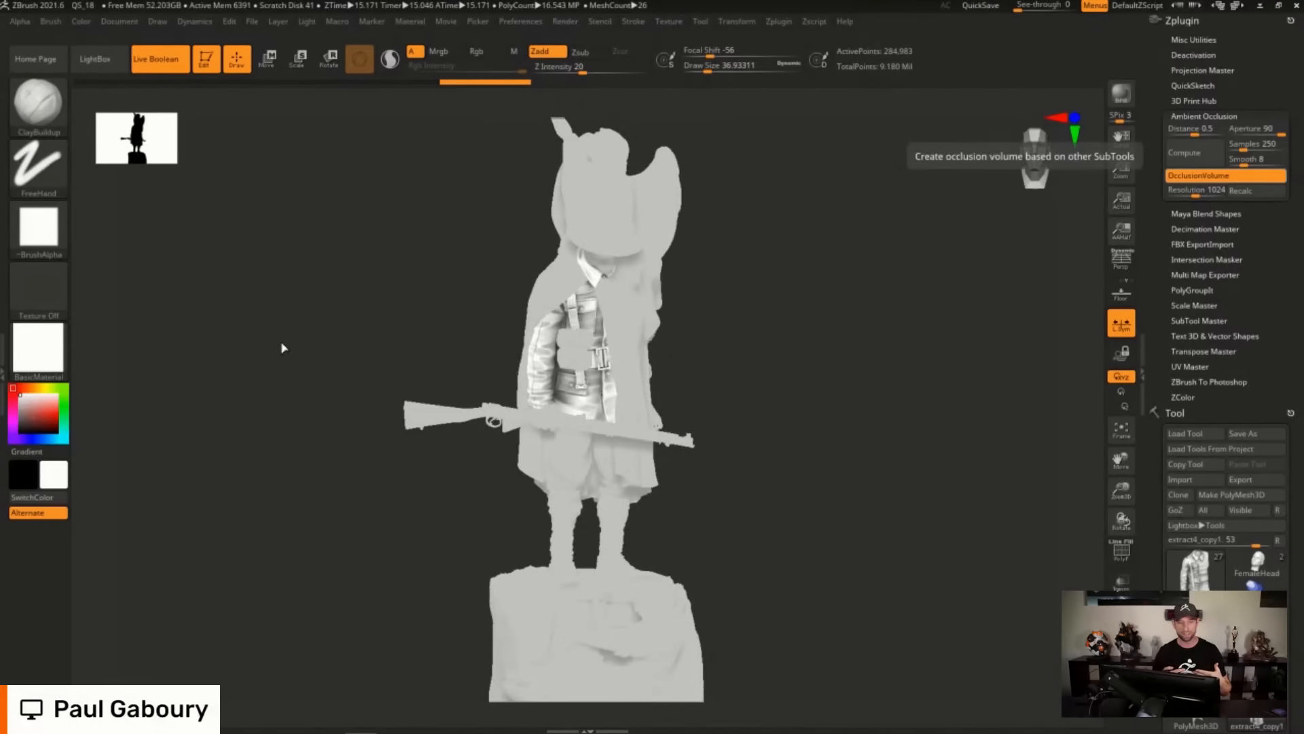
pyautogui.click(1194, 153)
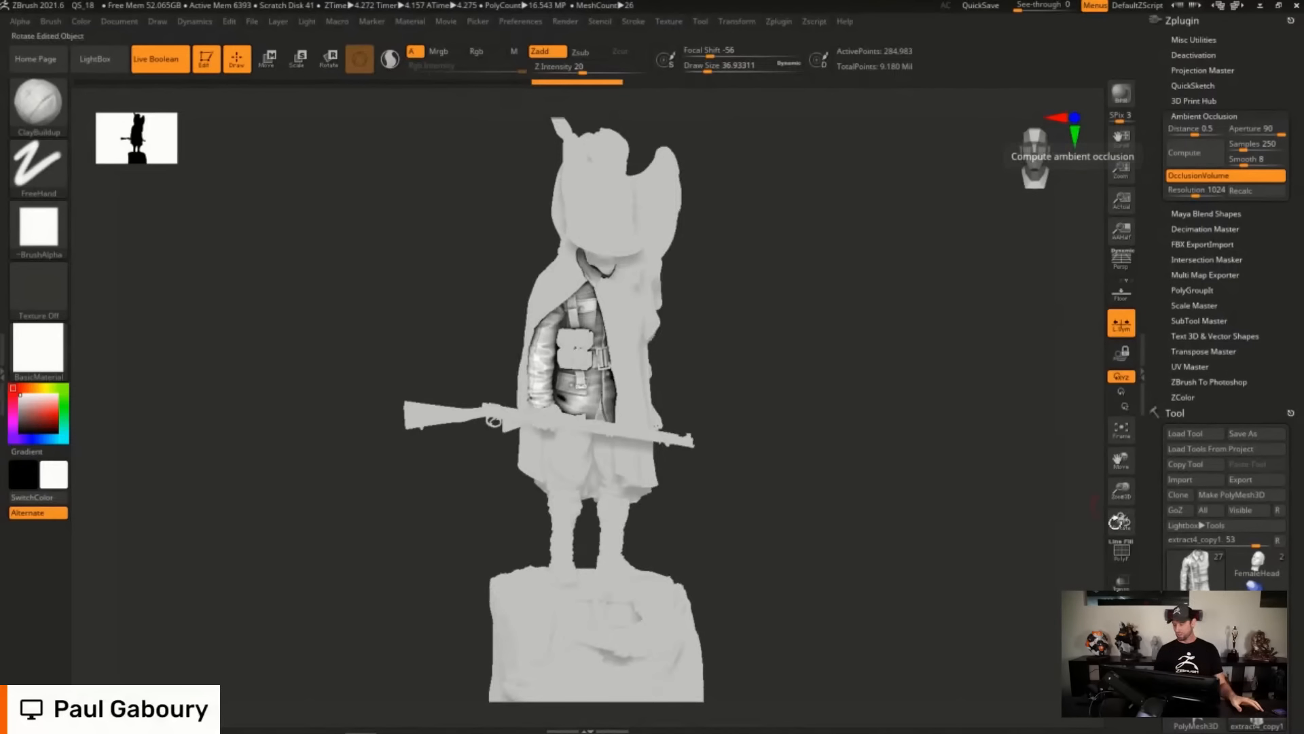
pyautogui.click(1121, 637)
pyautogui.keyDown('alt'); pyautogui.moveTo(797, 477); pyautogui.dragTo(771, 468); pyautogui.keyUp('alt')
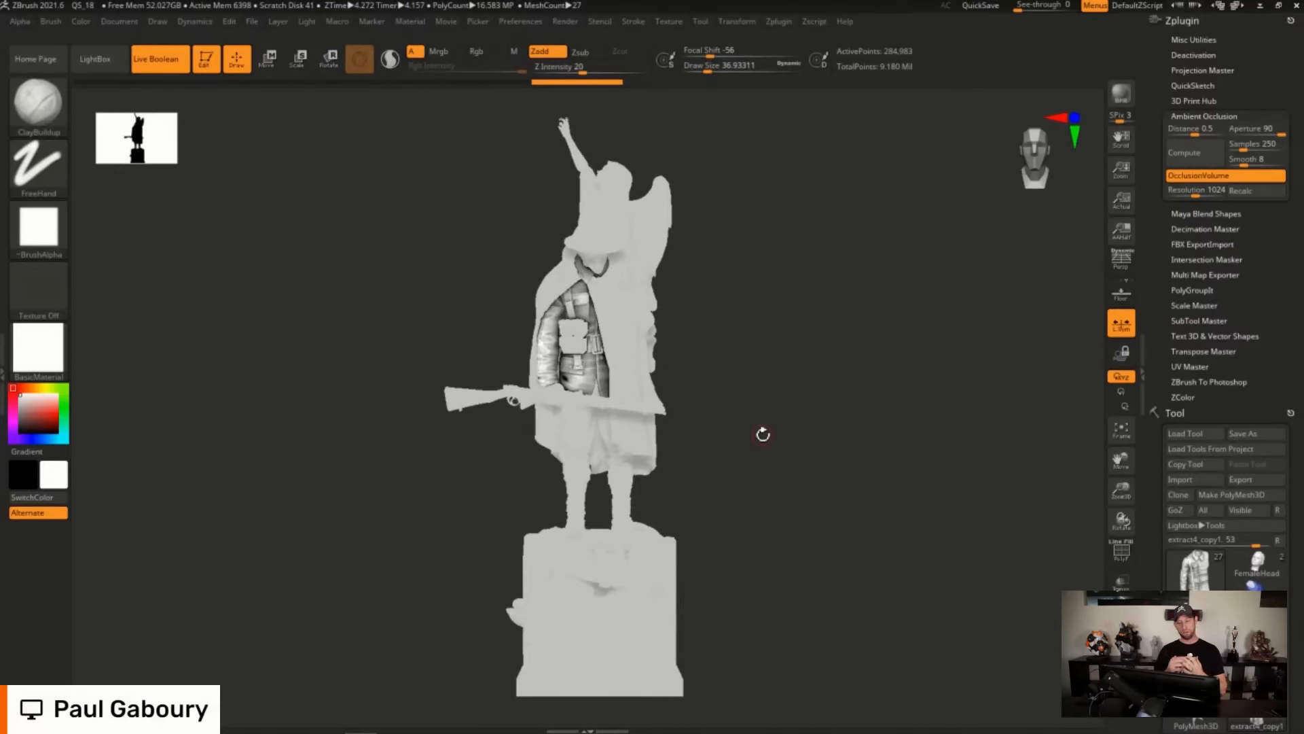
# Check the Masked Object Dimming setting in the edit preferences.
pyautogui.click(521, 21)
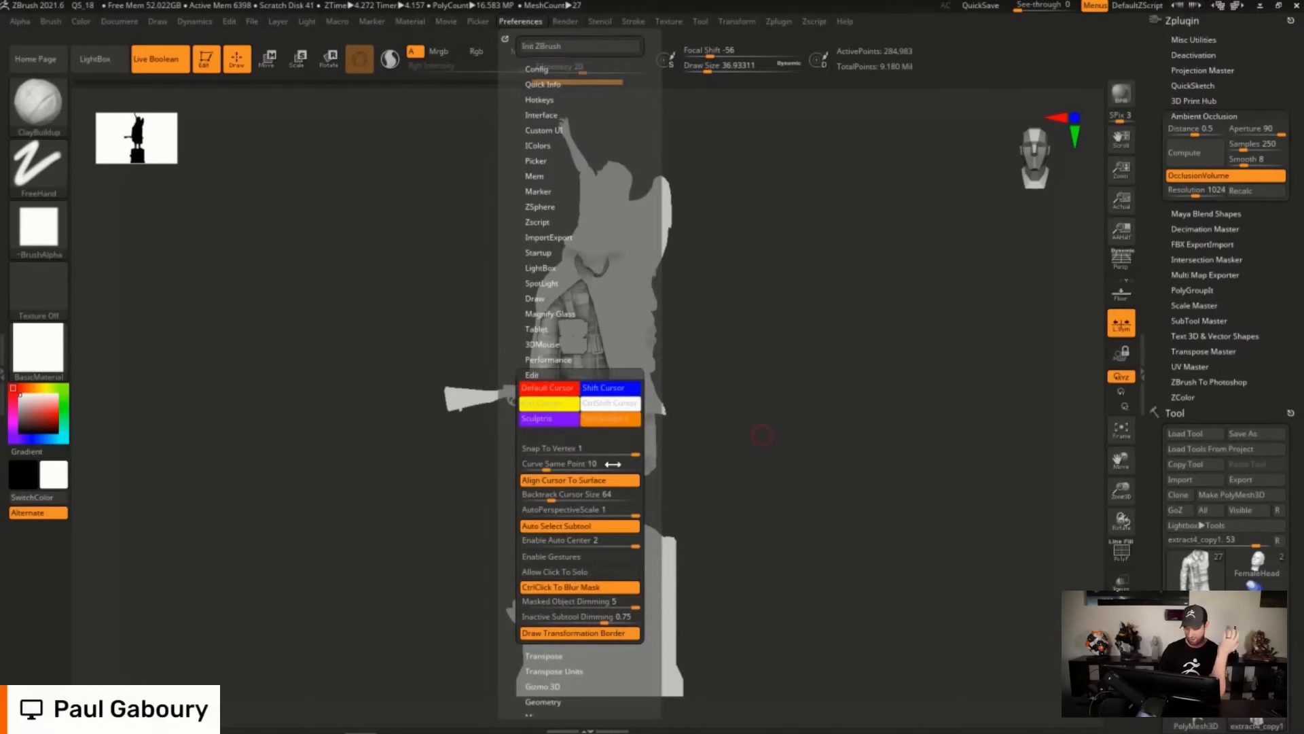
pyautogui.moveTo(633, 602); pyautogui.dragTo(631, 601)
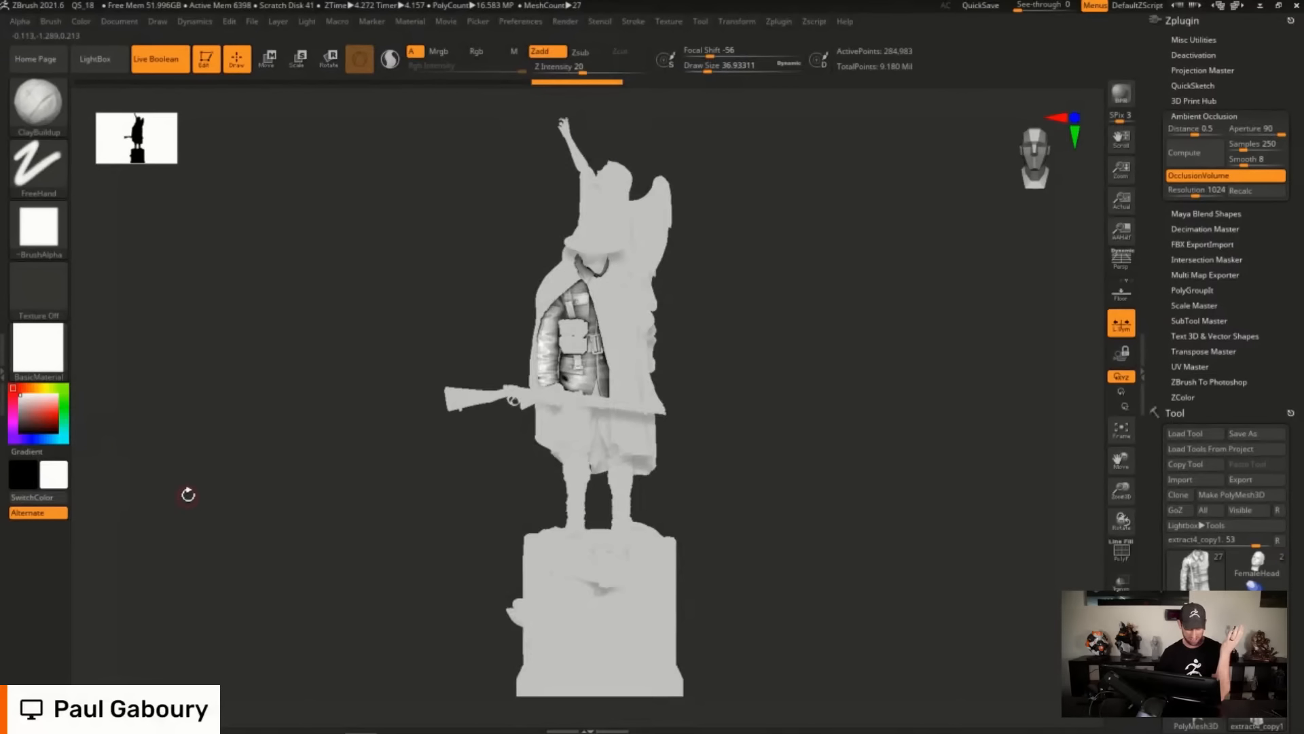
# Choose a bright green, turn on Rgb and fill the unmasked areas of the jacket with it.
pyautogui.click(66, 411)
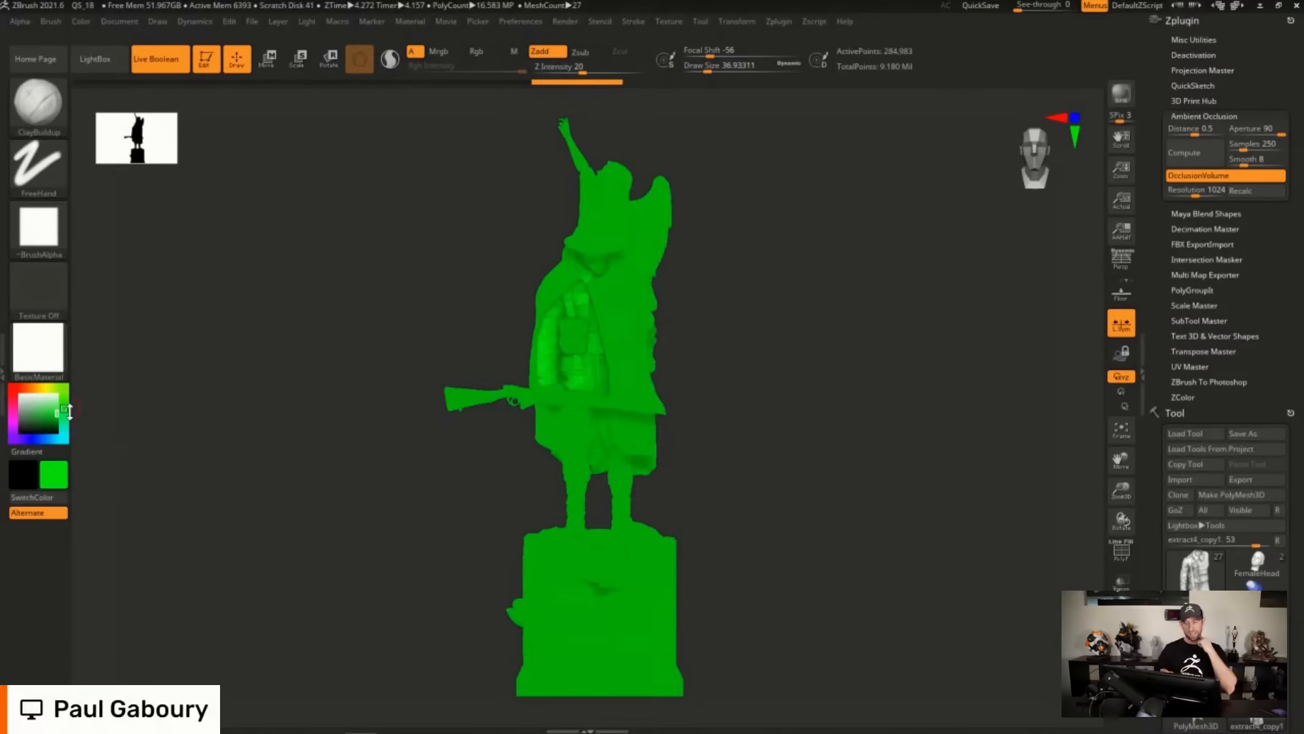
pyautogui.click(477, 52)
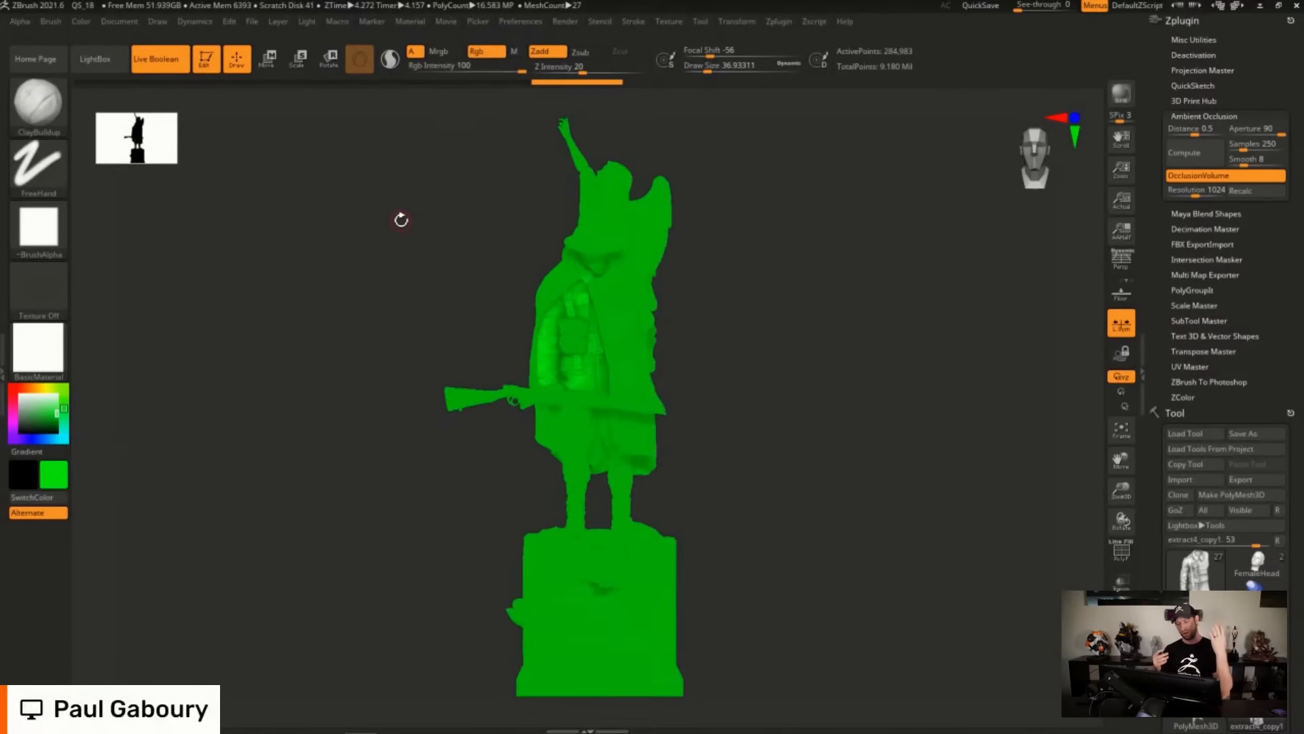
pyautogui.click(81, 21)
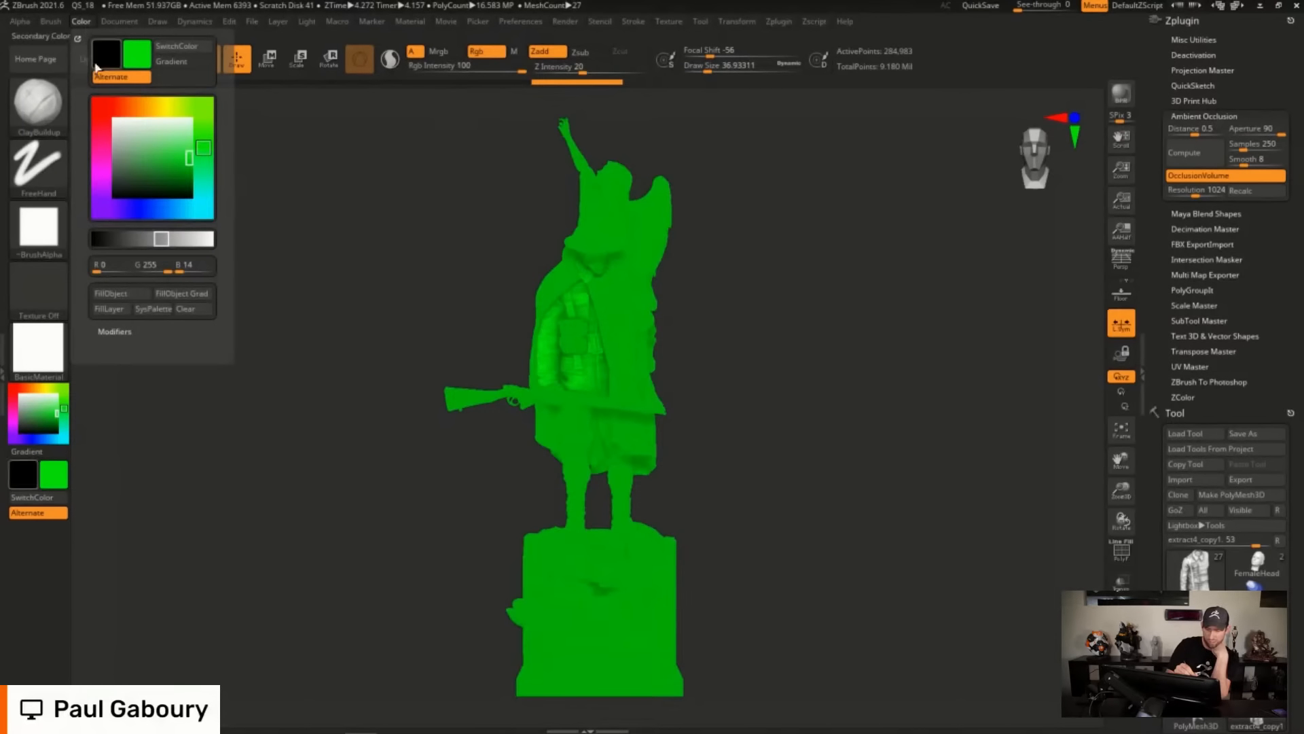
pyautogui.click(121, 297)
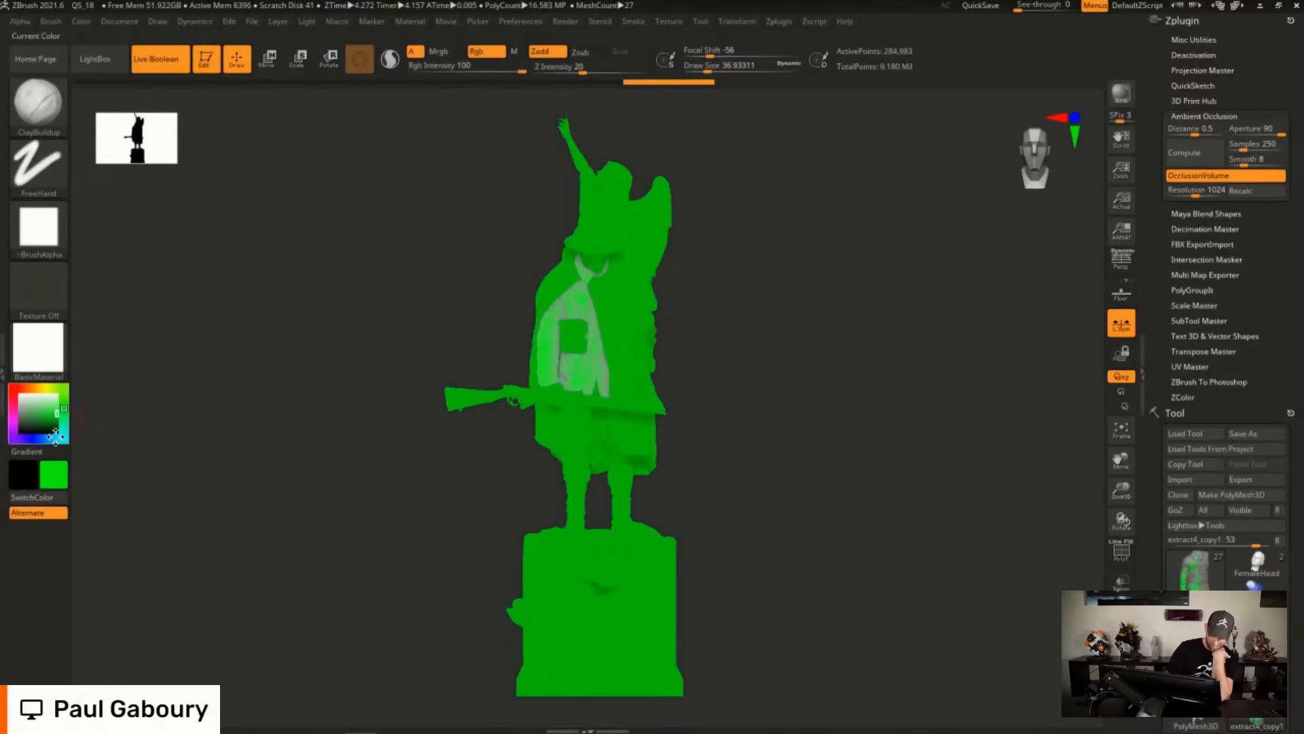
# Choose magenta, invert the jacket's occlusion mask and fill the exposed recessed areas with that color.
pyautogui.click(26, 440)
pyautogui.moveTo(25, 438); pyautogui.dragTo(12, 417)
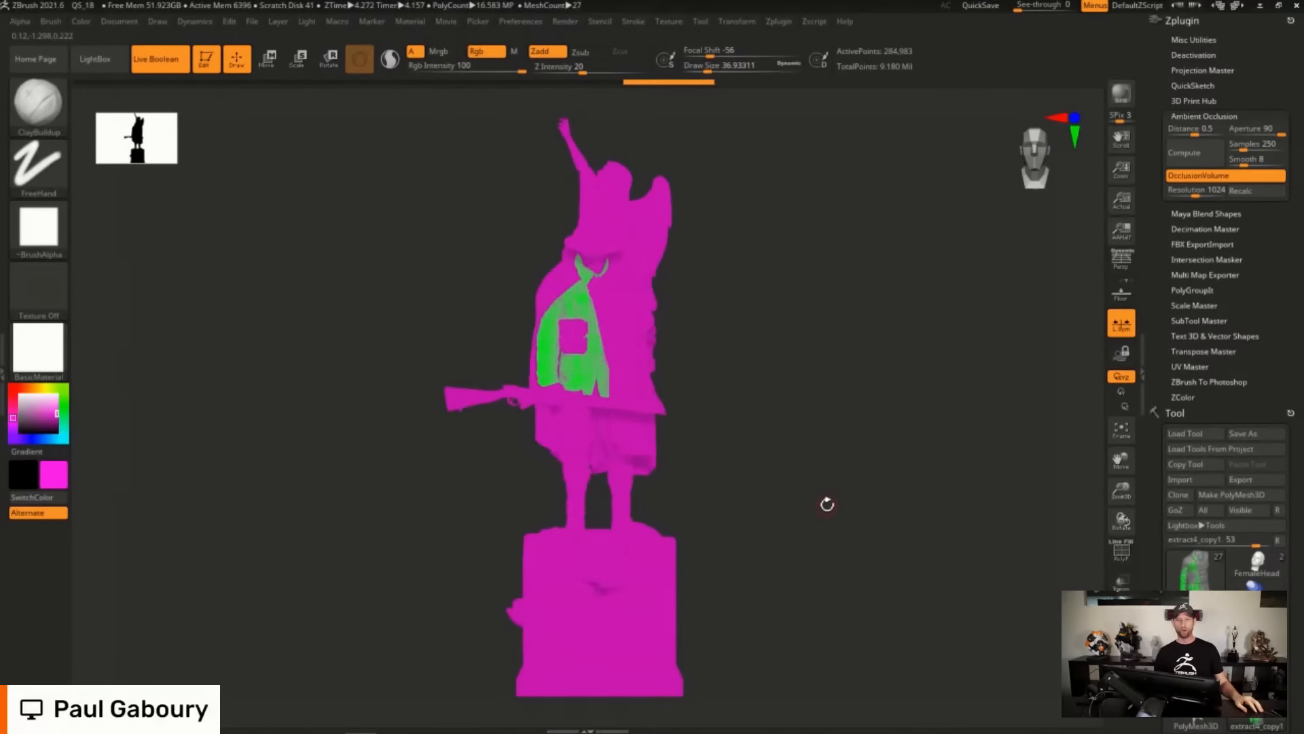
pyautogui.press('ctrl')
pyautogui.keyDown('ctrl'); pyautogui.click(813, 474); pyautogui.keyUp('ctrl')
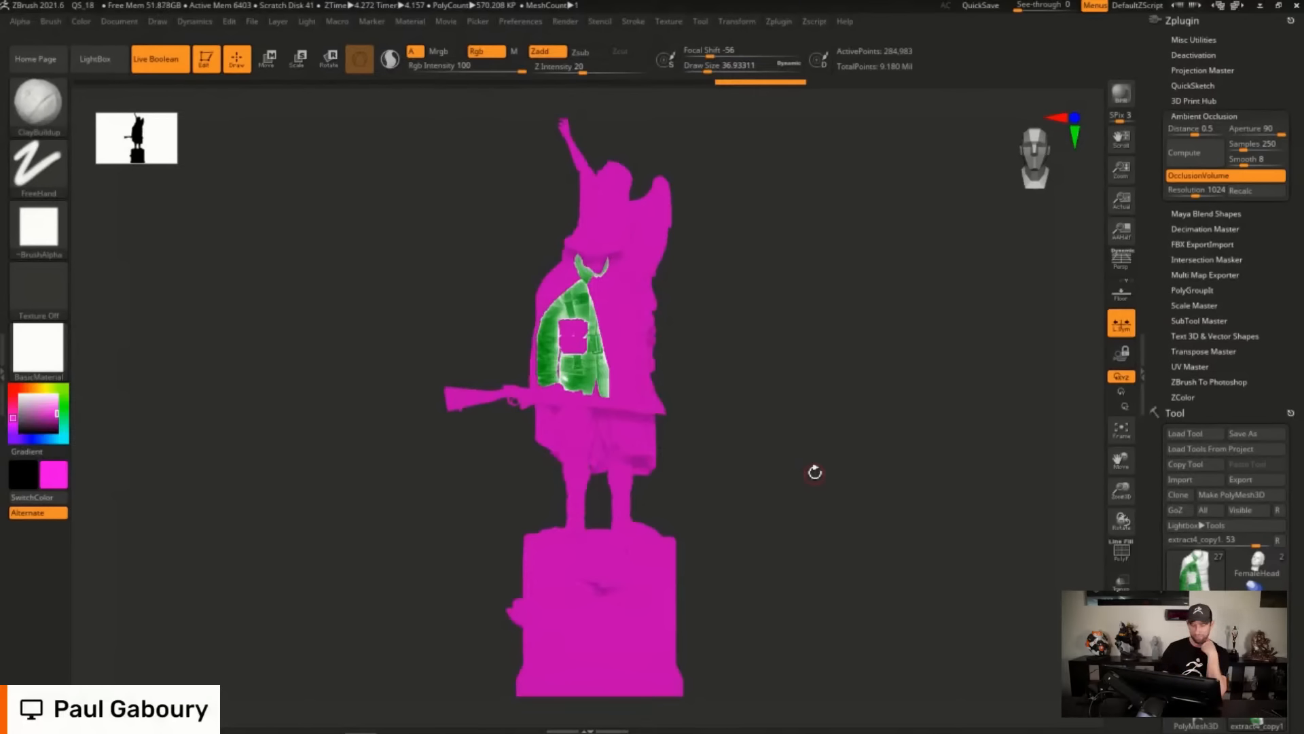
pyautogui.click(80, 21)
pyautogui.click(122, 294)
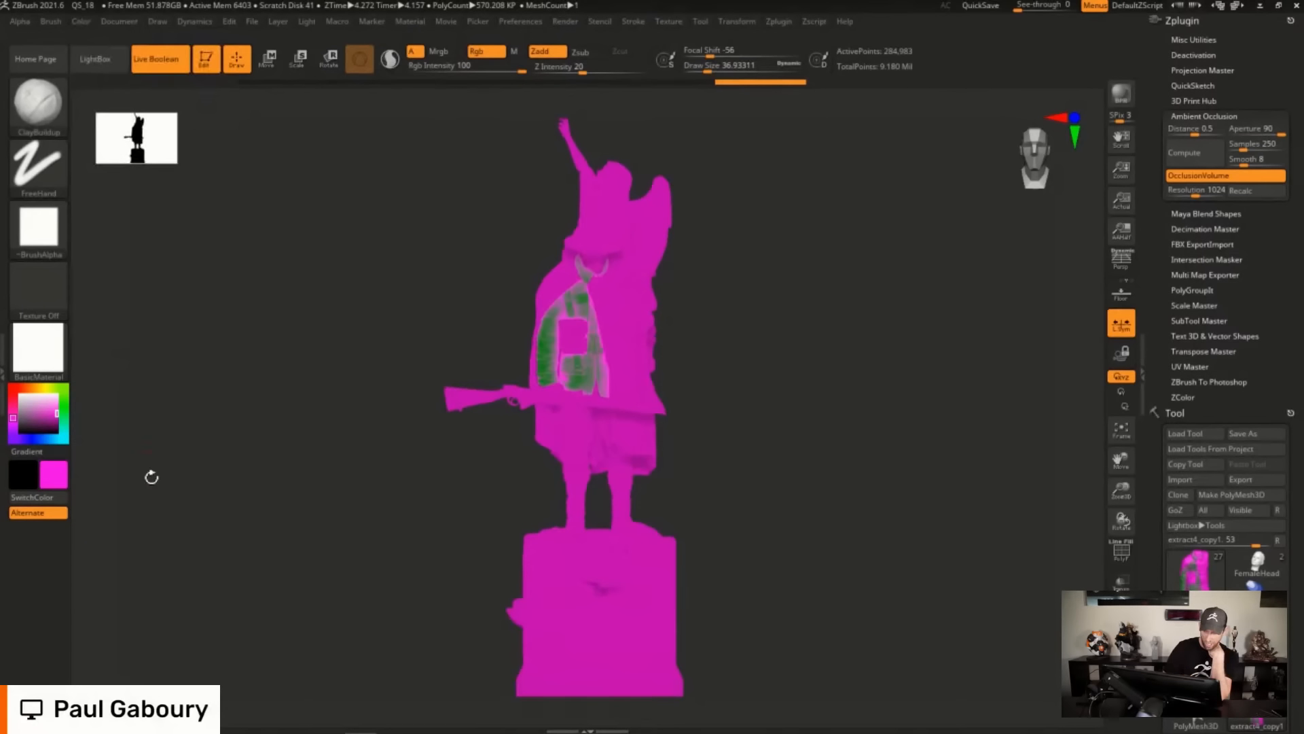
# Set the current color to white and inspect the jacket's green and magenta fill in isolation and on the statue.
pyautogui.click(20, 395)
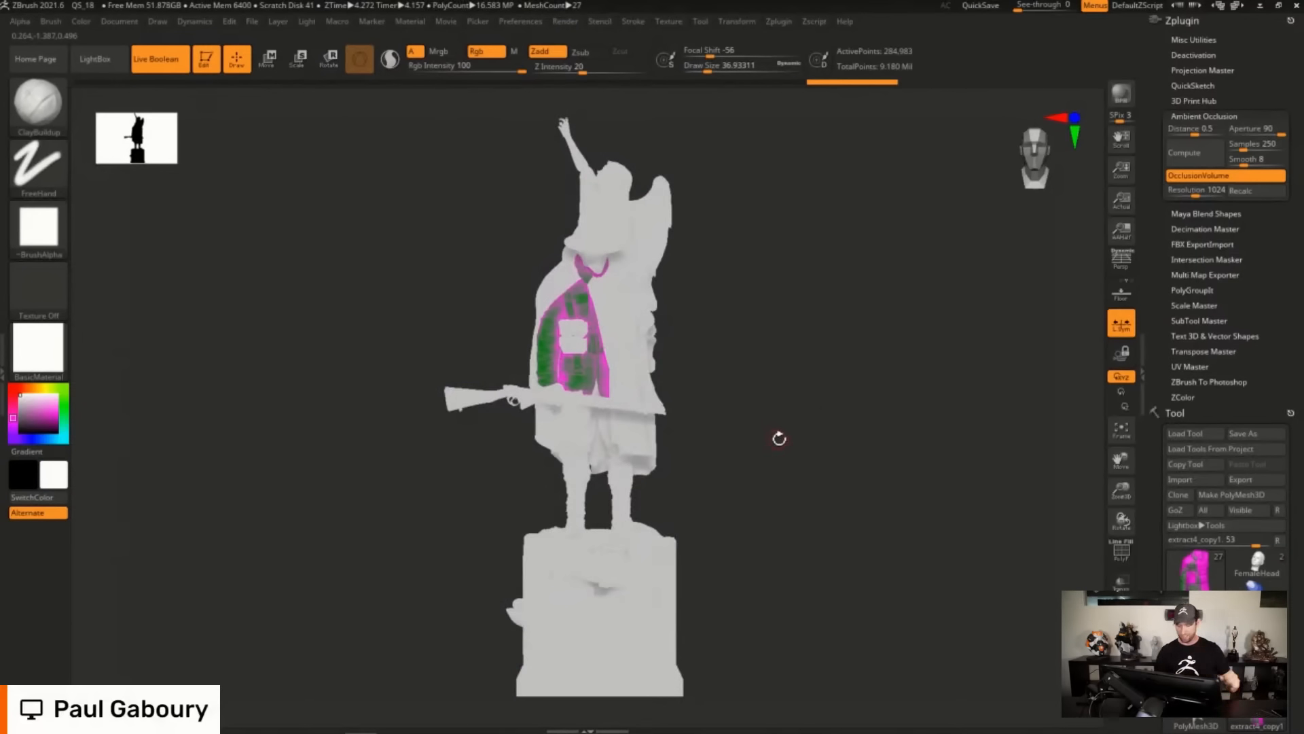
pyautogui.moveTo(779, 438); pyautogui.dragTo(777, 410)
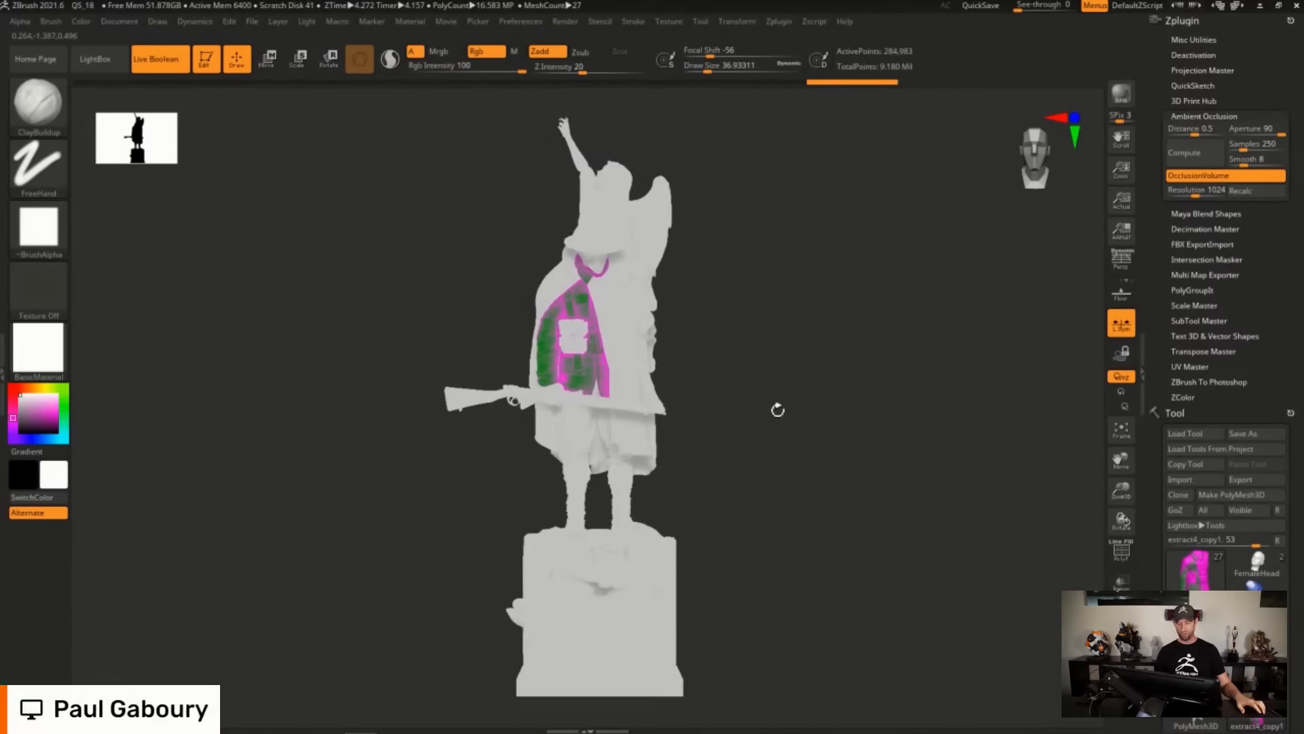
pyautogui.keyDown('alt'); pyautogui.moveTo(731, 362); pyautogui.dragTo(781, 425); pyautogui.keyUp('alt')
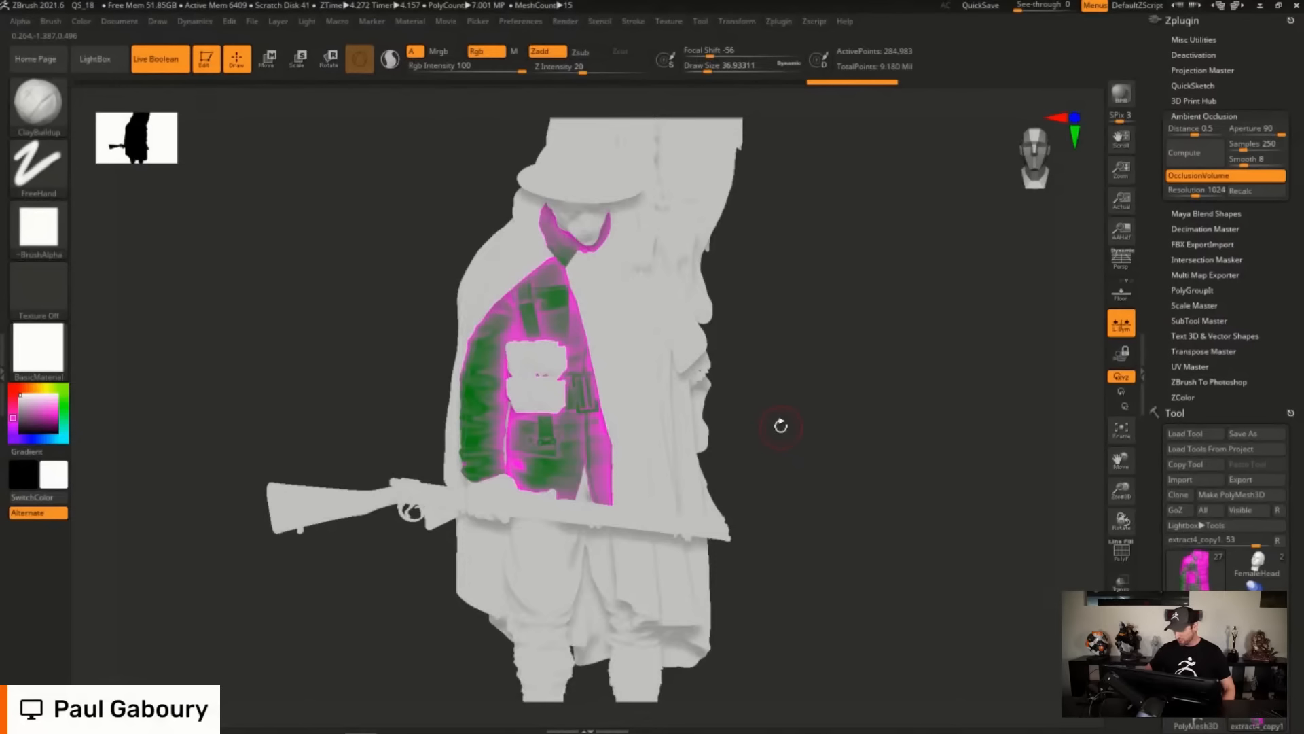
pyautogui.click(1122, 642)
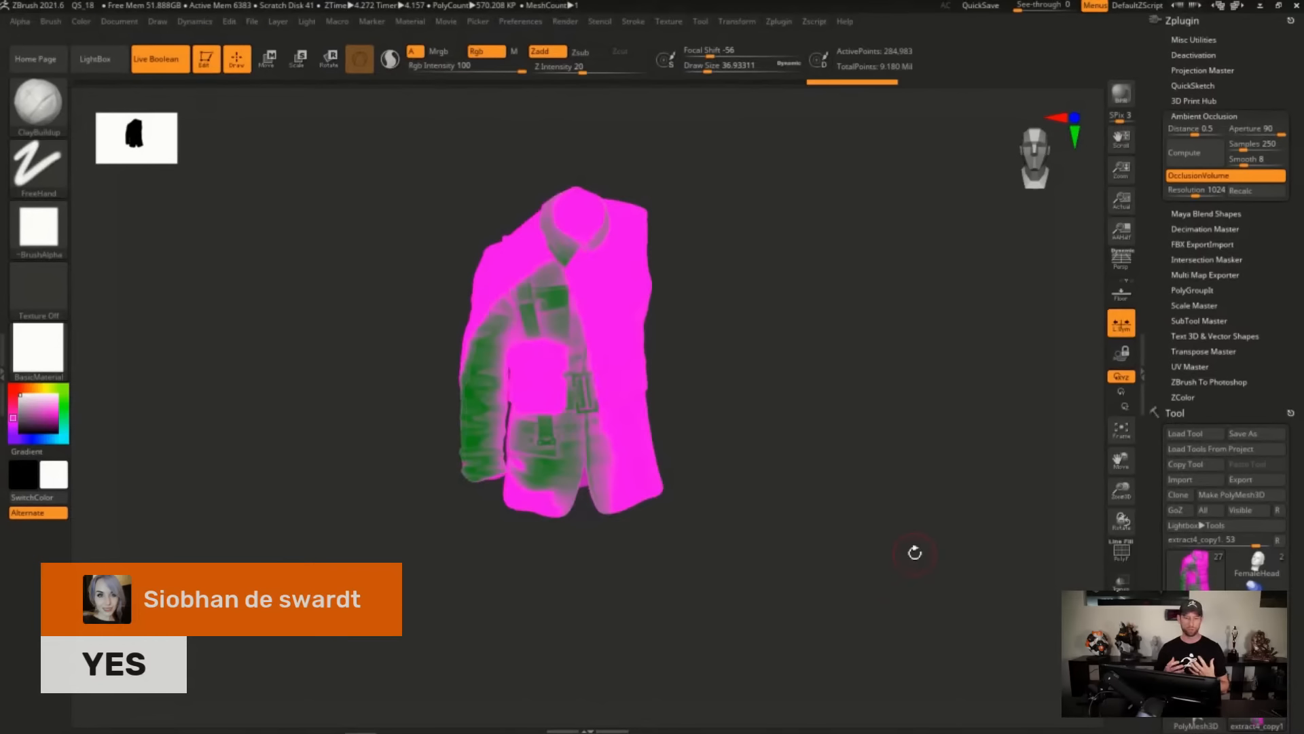
pyautogui.click(1121, 631)
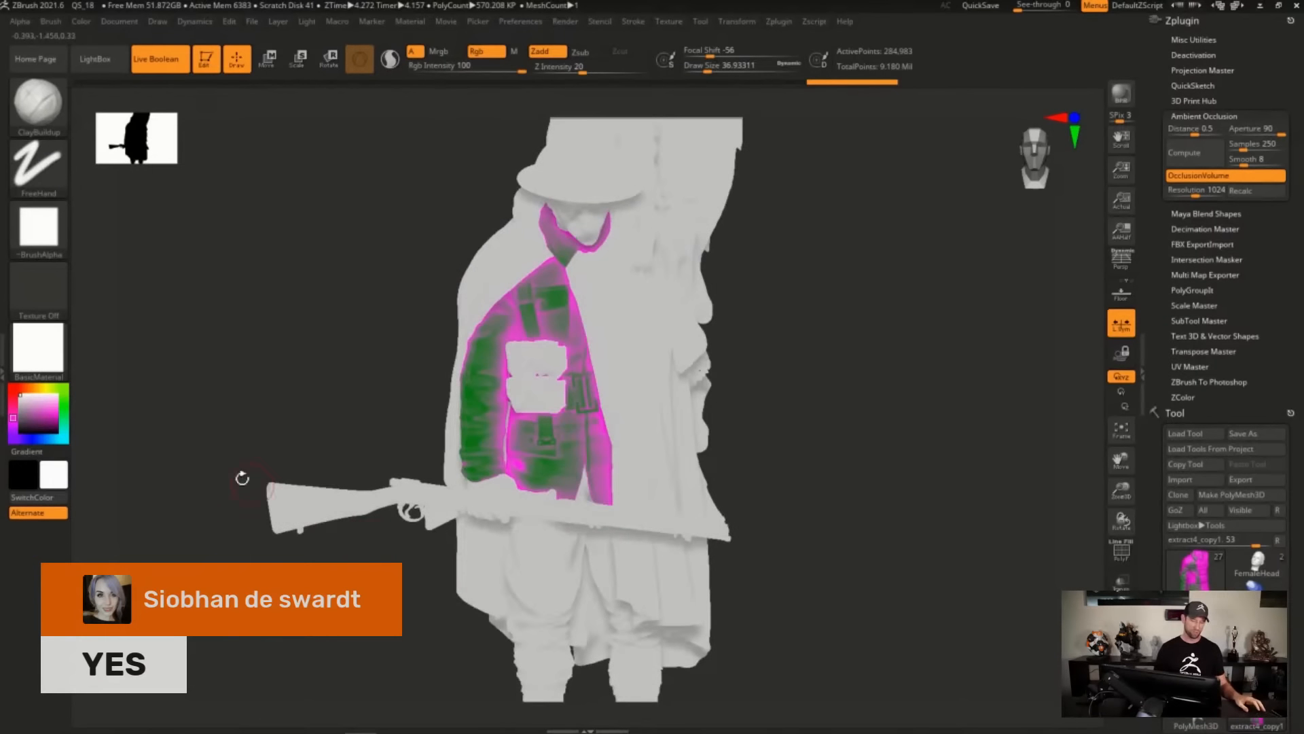
pyautogui.keyDown('ctrl'); pyautogui.moveTo(830, 541); pyautogui.dragTo(773, 493, button='right'); pyautogui.keyUp('ctrl')
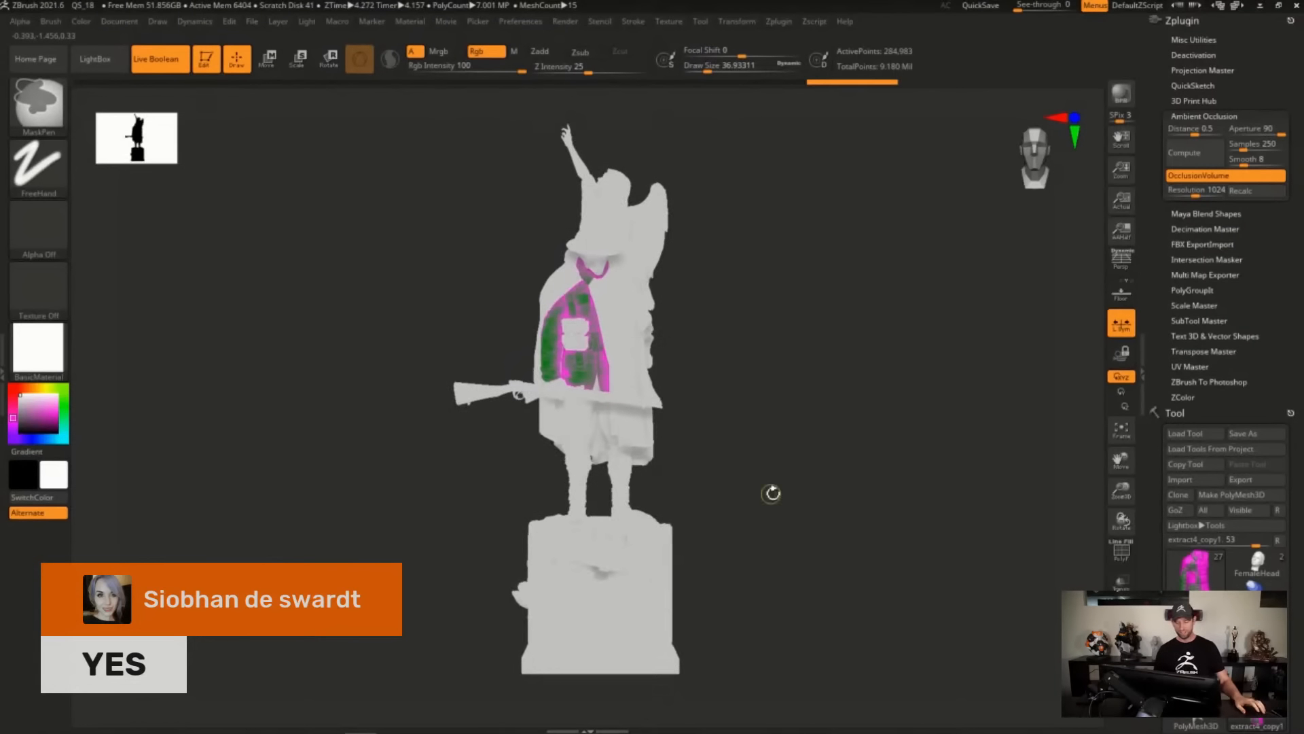
# Change the statue's active material to BasicMaterial2.
pyautogui.click(38, 348)
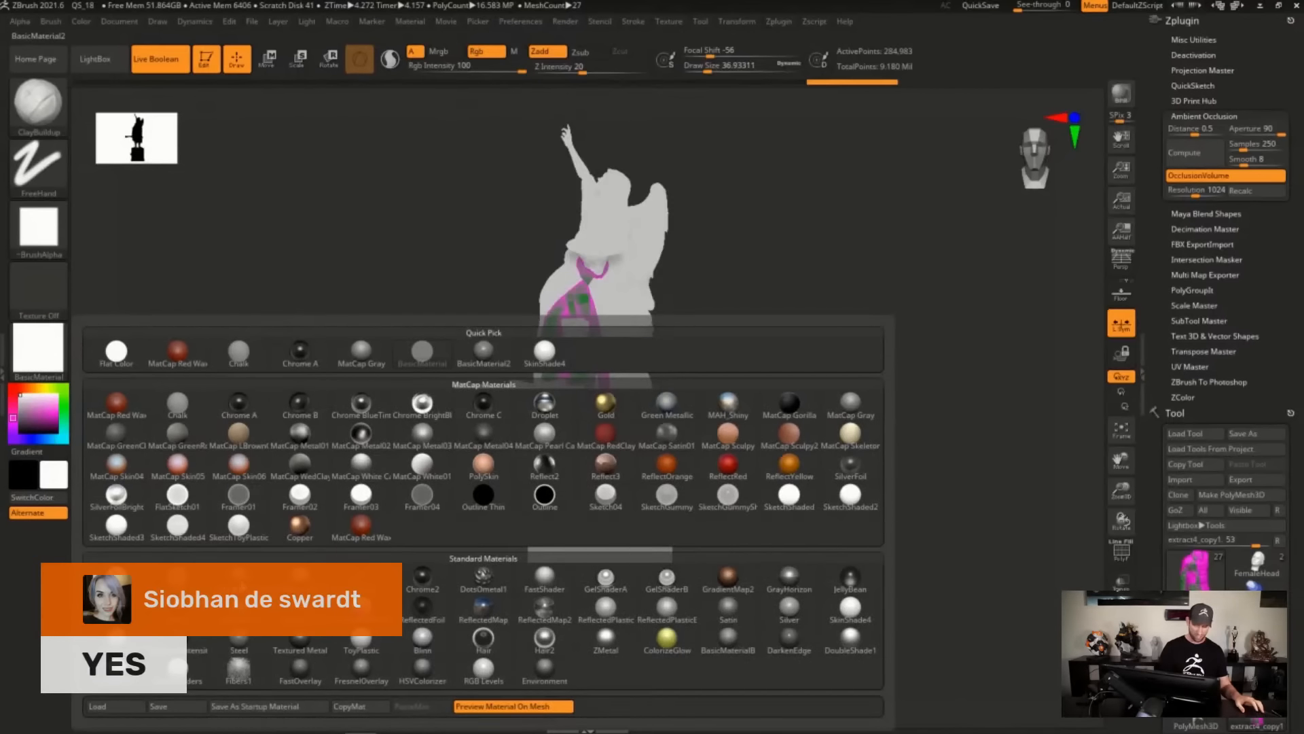
pyautogui.click(483, 349)
# Switch the active tool to FemaleHead and turn off Live Boolean.
pyautogui.scroll(-5, 1246, 456)
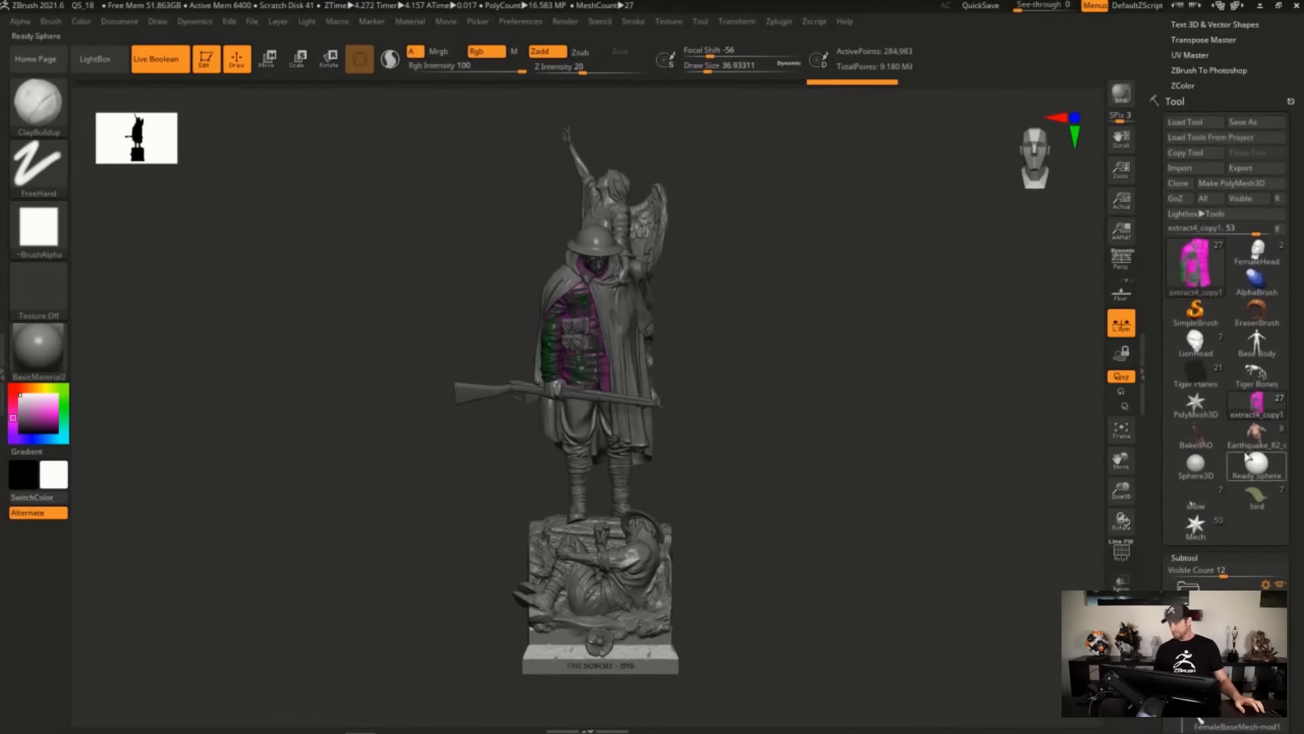
pyautogui.moveTo(1216, 504)
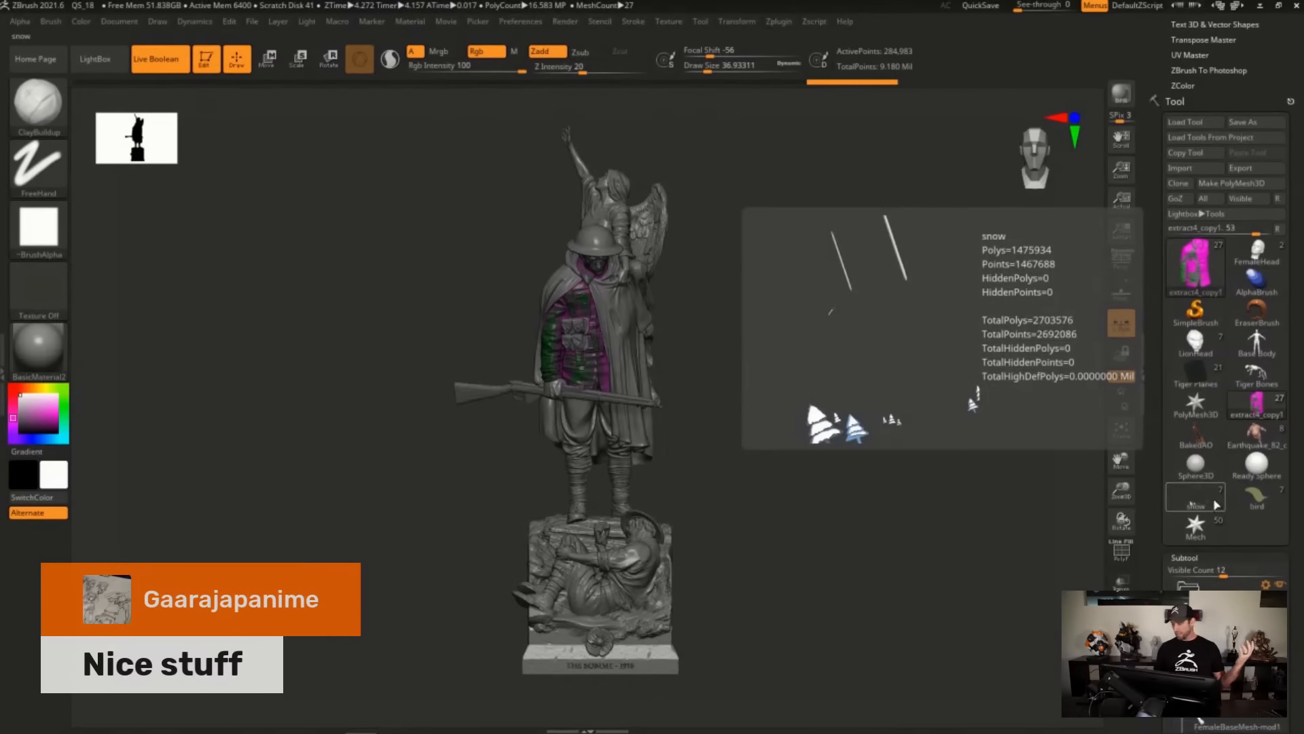
pyautogui.moveTo(1242, 309)
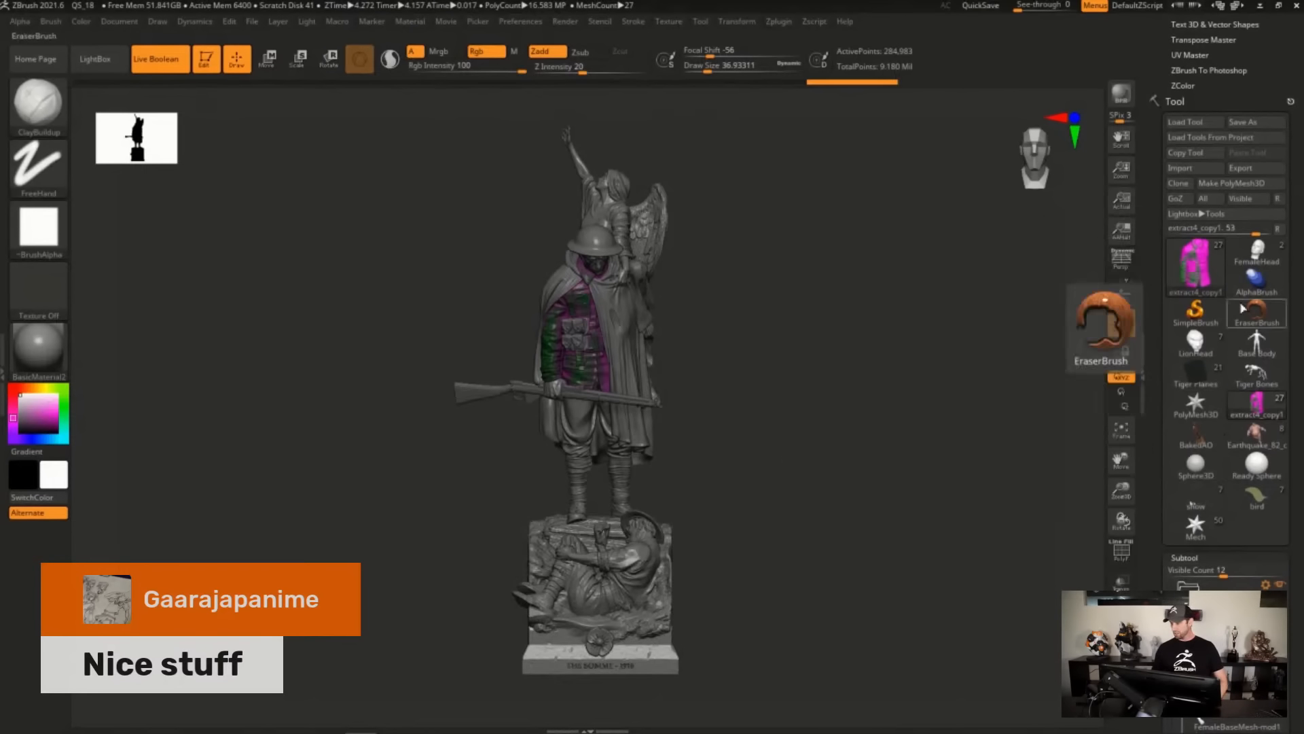
pyautogui.click(1255, 254)
pyautogui.keyDown('alt'); pyautogui.moveTo(757, 536); pyautogui.dragTo(813, 372); pyautogui.keyUp('alt')
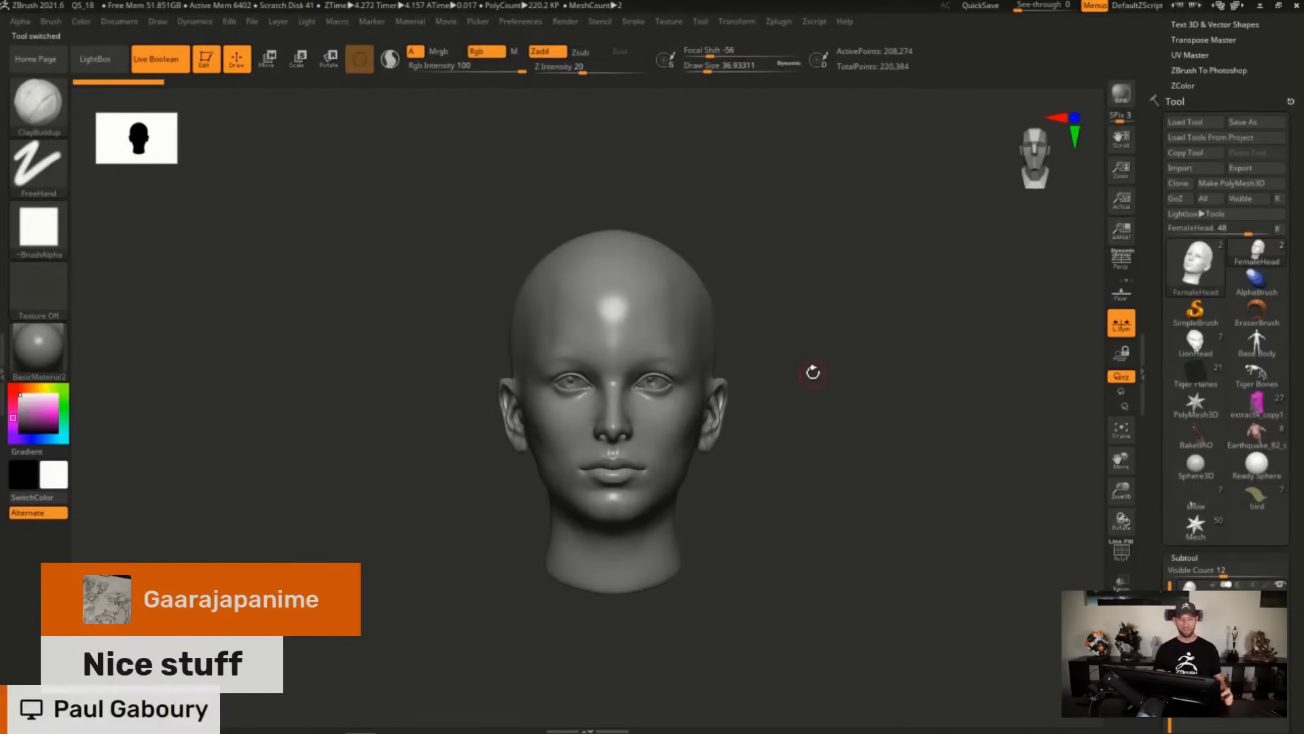
pyautogui.click(178, 67)
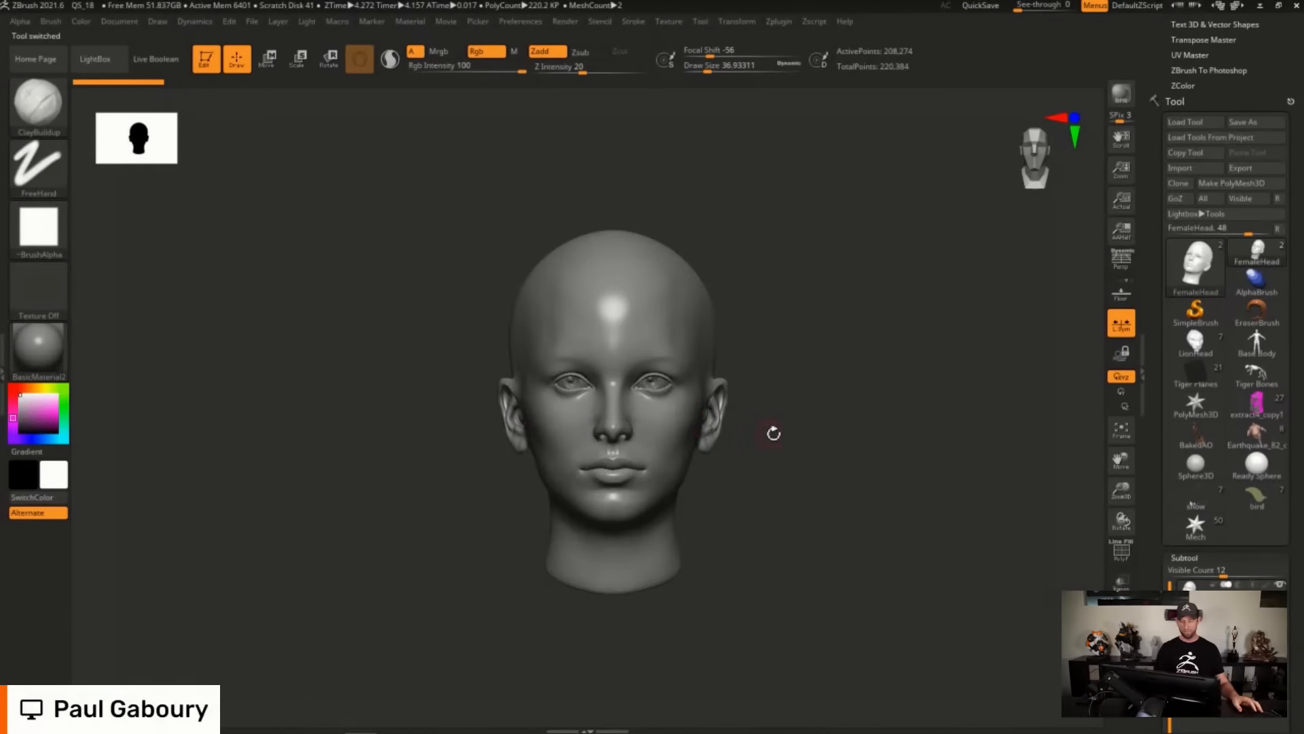
pyautogui.moveTo(773, 432); pyautogui.dragTo(799, 408)
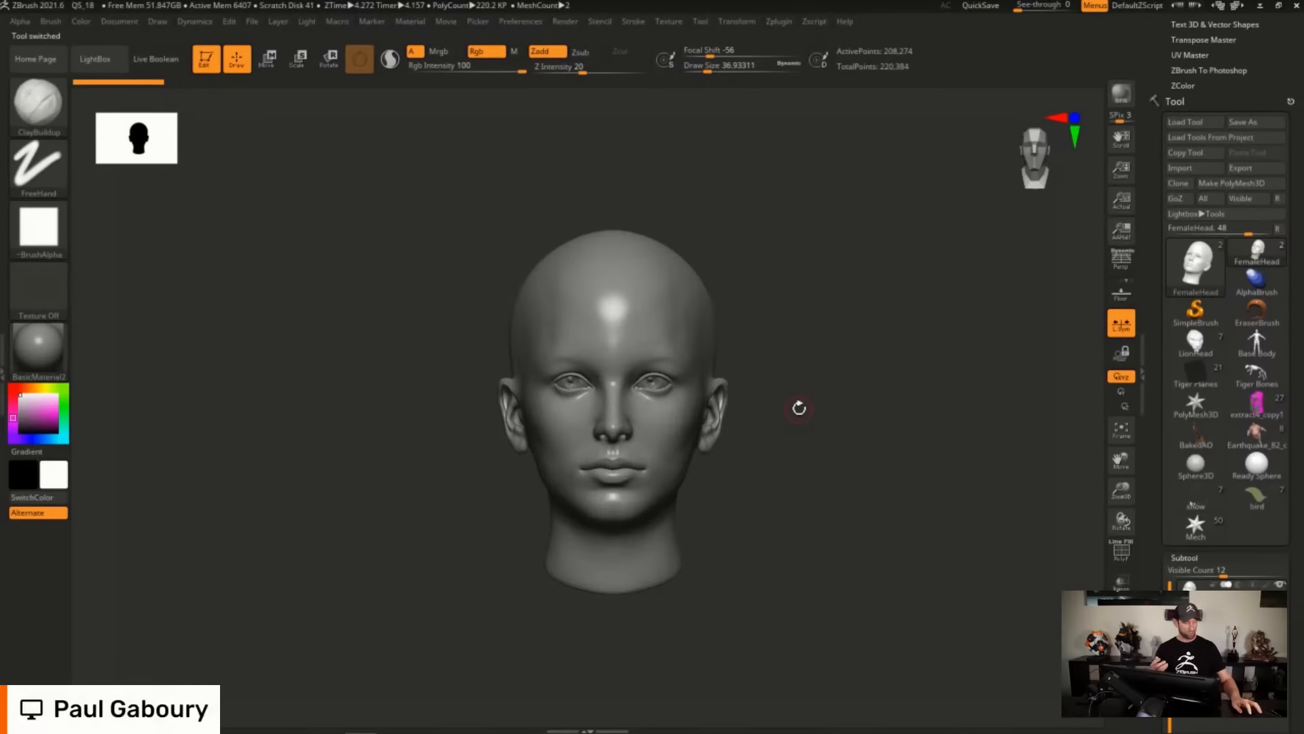
# Select the CurveTube brush and set the Draw Size to 49.
pyautogui.press('b')
pyautogui.press('c')
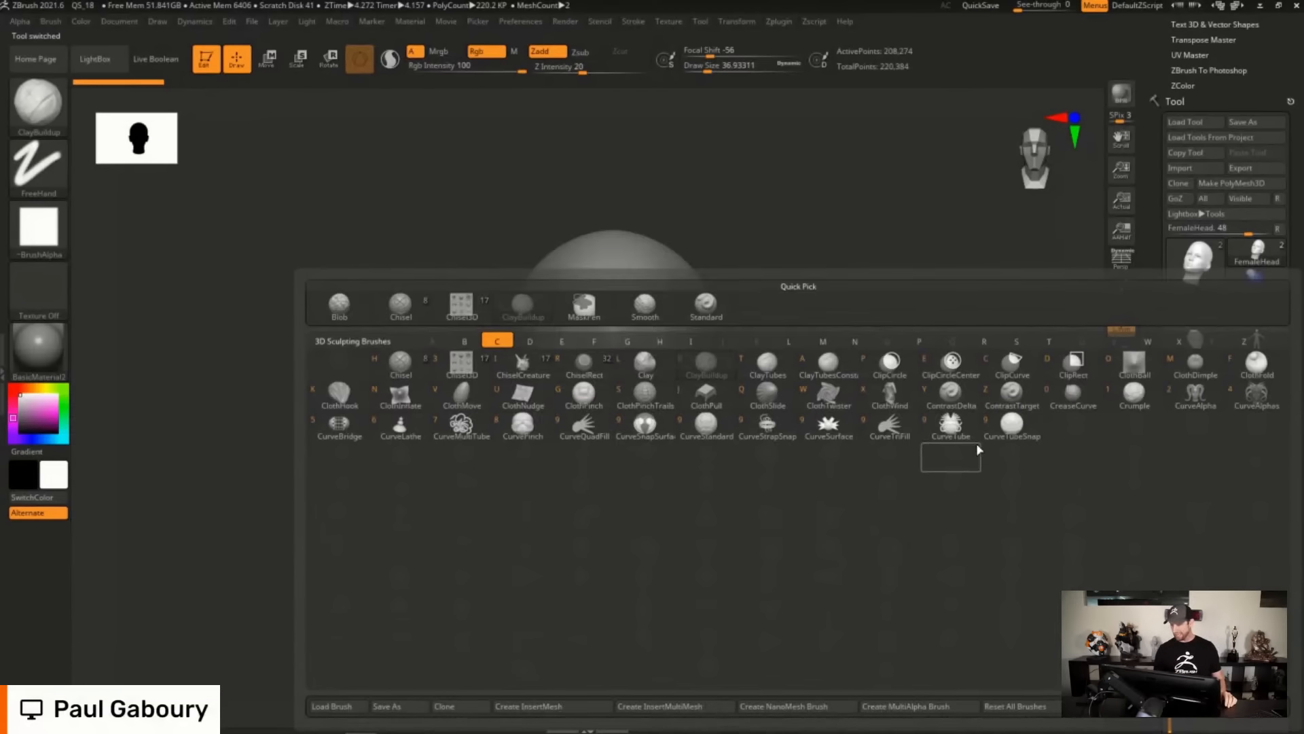
pyautogui.click(954, 427)
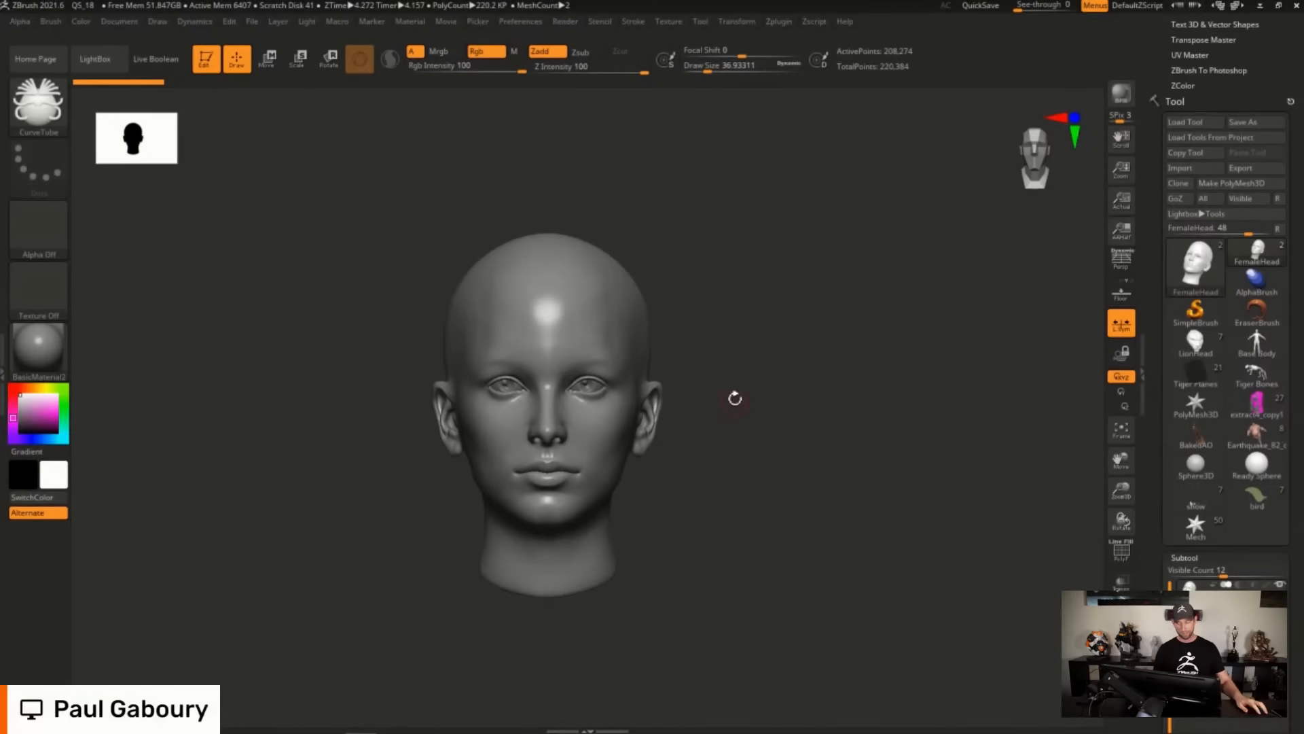
pyautogui.press('s')
pyautogui.moveTo(737, 401); pyautogui.dragTo(743, 403)
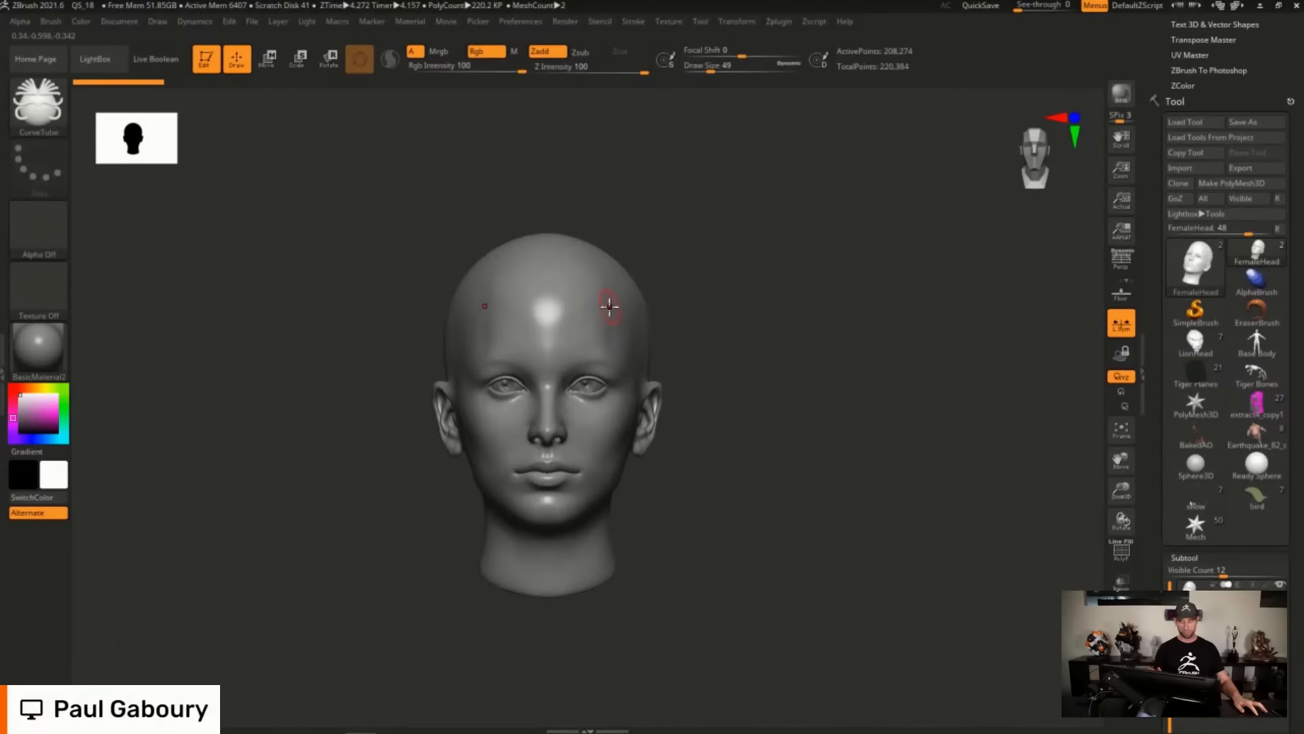
# Draw a trial curve tube from the upper side of the head down past the neck, inspect it and undo it.
pyautogui.moveTo(730, 312)
pyautogui.mouseDown()
pyautogui.moveTo(707, 338)
pyautogui.moveTo(644, 324)
pyautogui.mouseUp()
pyautogui.moveTo(568, 291)
pyautogui.mouseDown()
pyautogui.moveTo(614, 466)
pyautogui.moveTo(712, 589)
pyautogui.mouseUp()
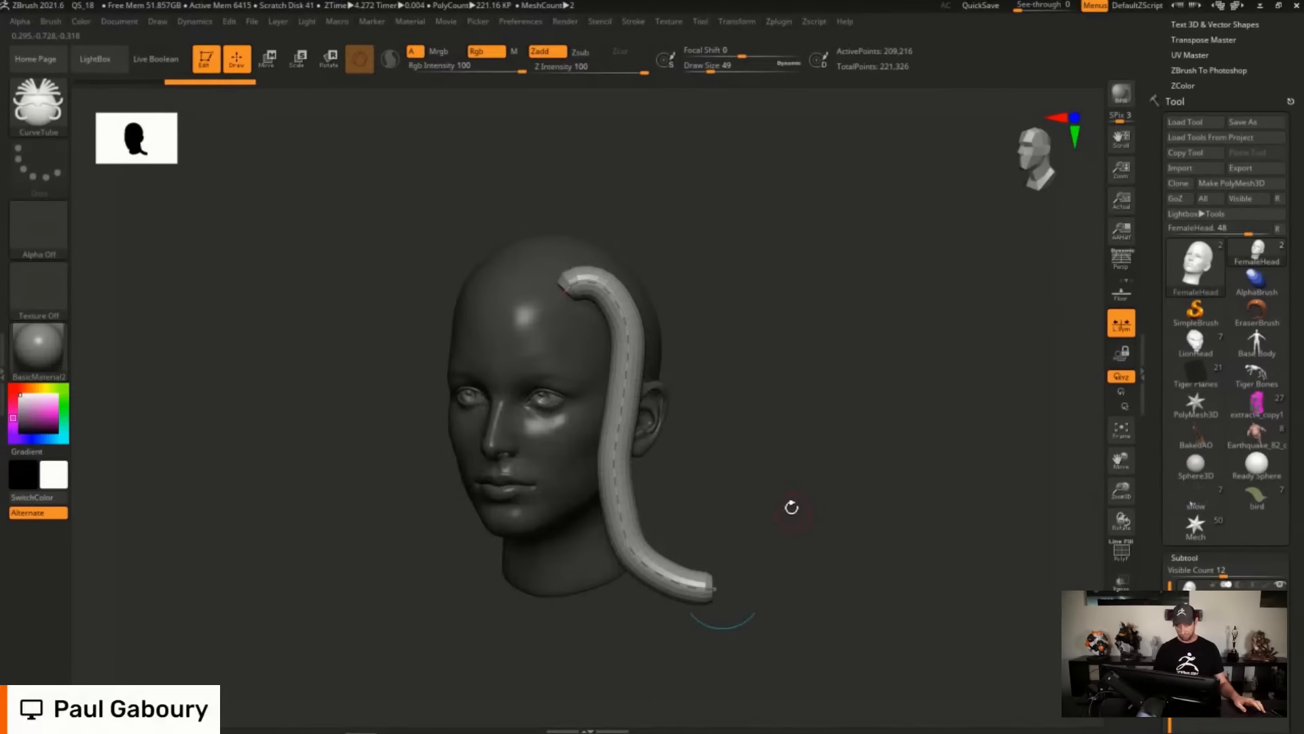
pyautogui.moveTo(791, 507); pyautogui.dragTo(801, 471)
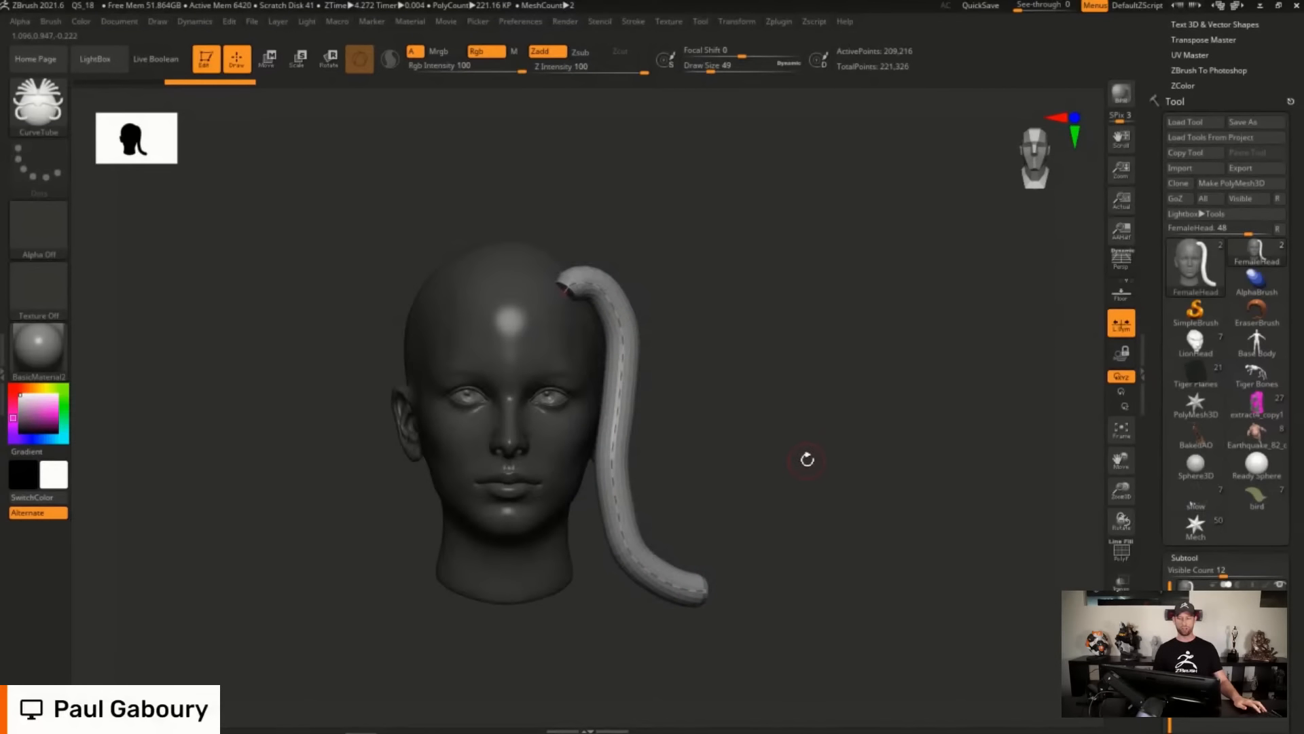
pyautogui.hotkey('ctrl', 'z')
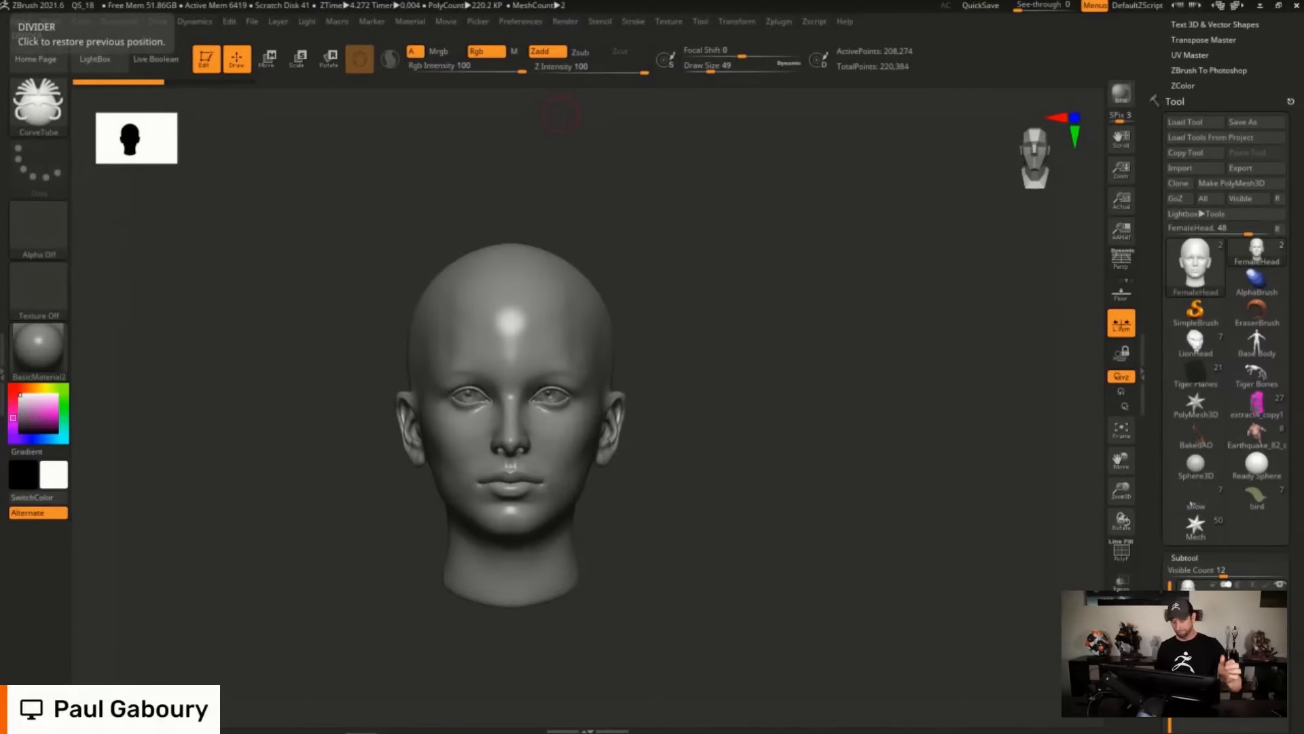
# In the stroke's Curve Modifiers, enable Size and flip the Curve Falloff graph vertically.
pyautogui.click(633, 21)
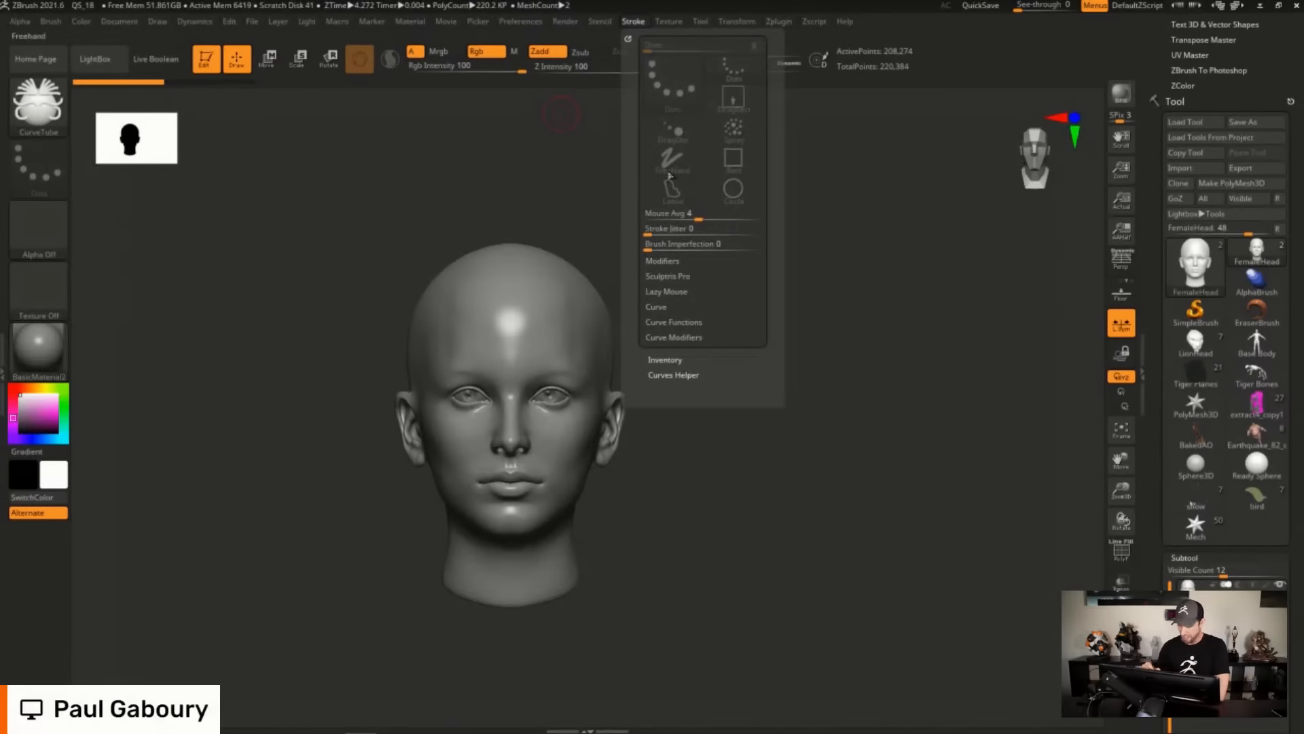
pyautogui.click(674, 337)
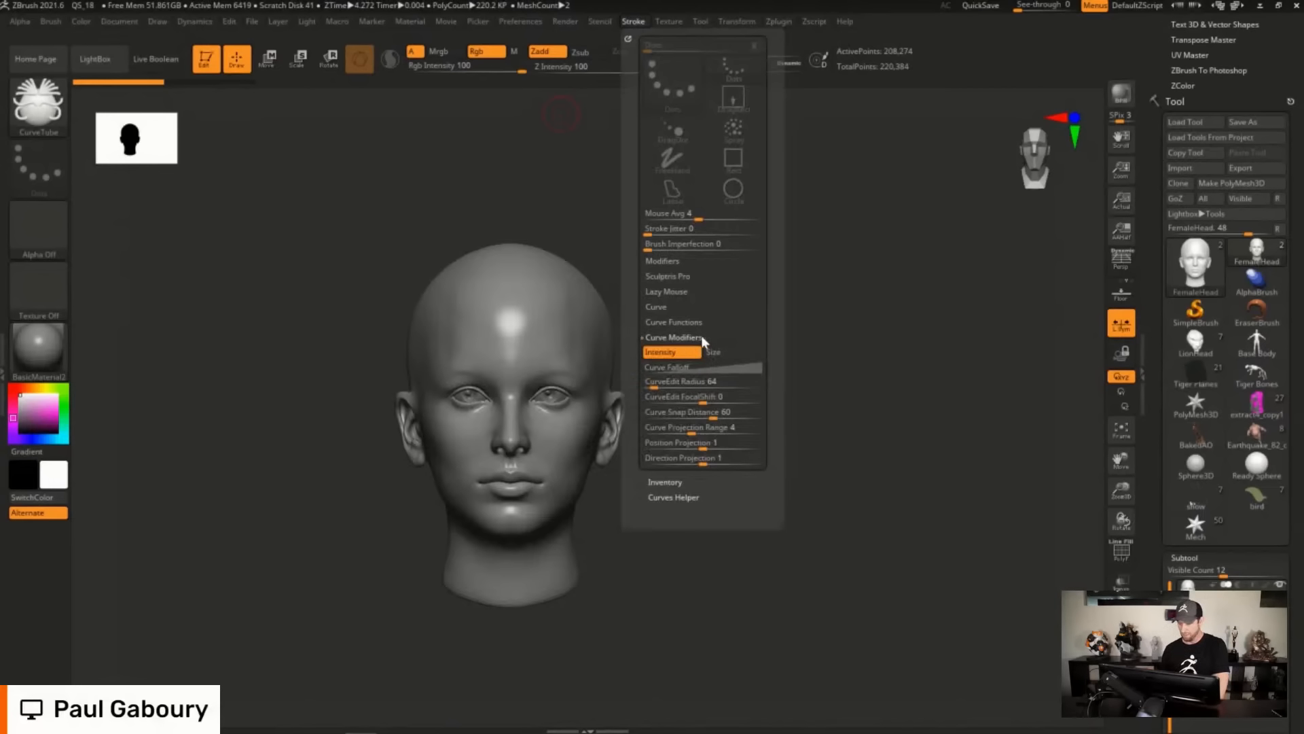
pyautogui.click(739, 352)
pyautogui.click(733, 367)
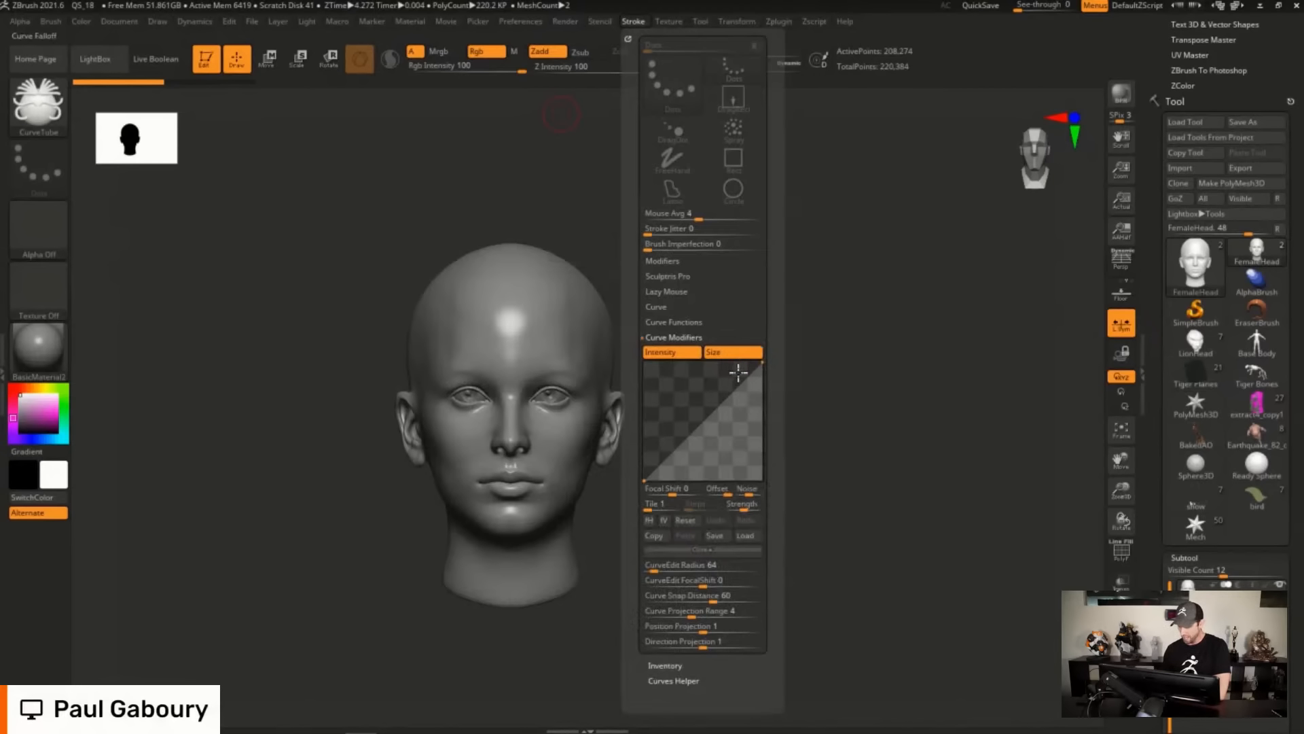
pyautogui.click(665, 521)
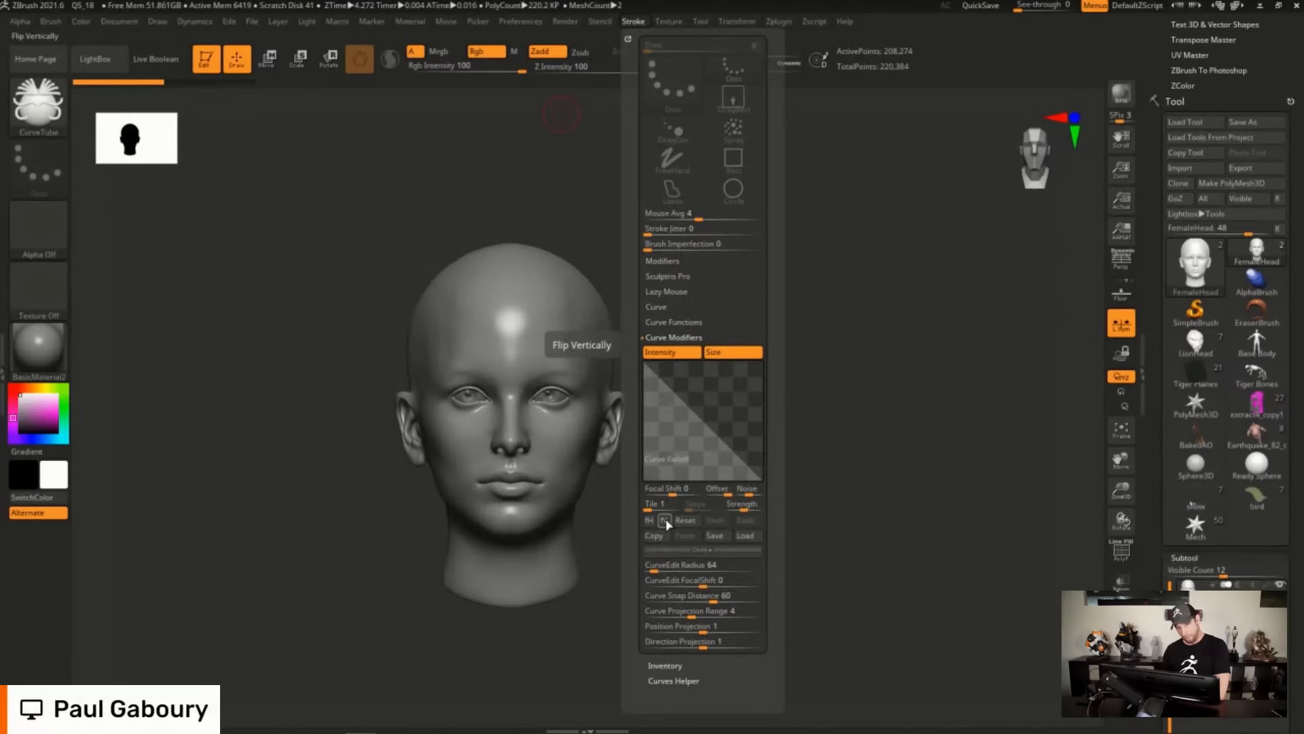
# Test the falloff by drawing a tapered tube from the head's upper side down to neck level, and undo it.
pyautogui.moveTo(908, 357); pyautogui.dragTo(867, 379)
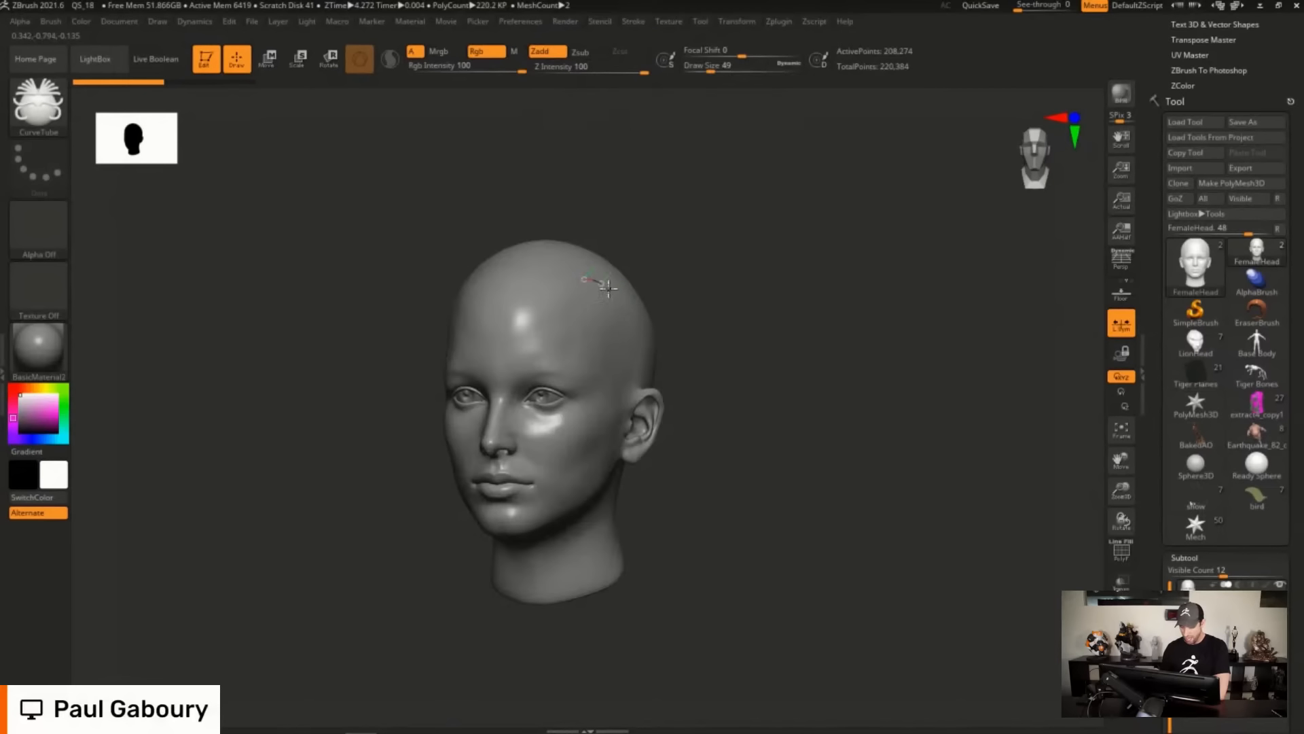
pyautogui.moveTo(608, 288); pyautogui.dragTo(653, 572)
pyautogui.moveTo(768, 503); pyautogui.dragTo(786, 475)
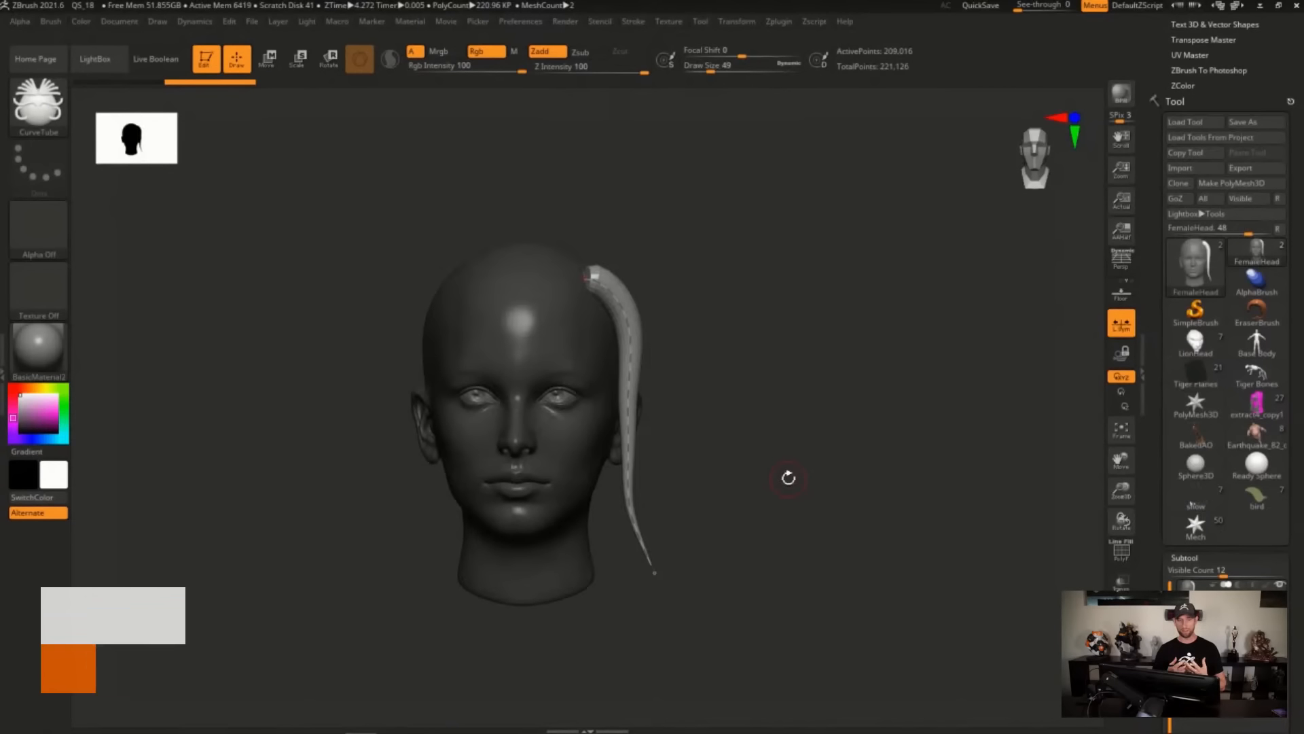
pyautogui.hotkey('ctrl', 'z')
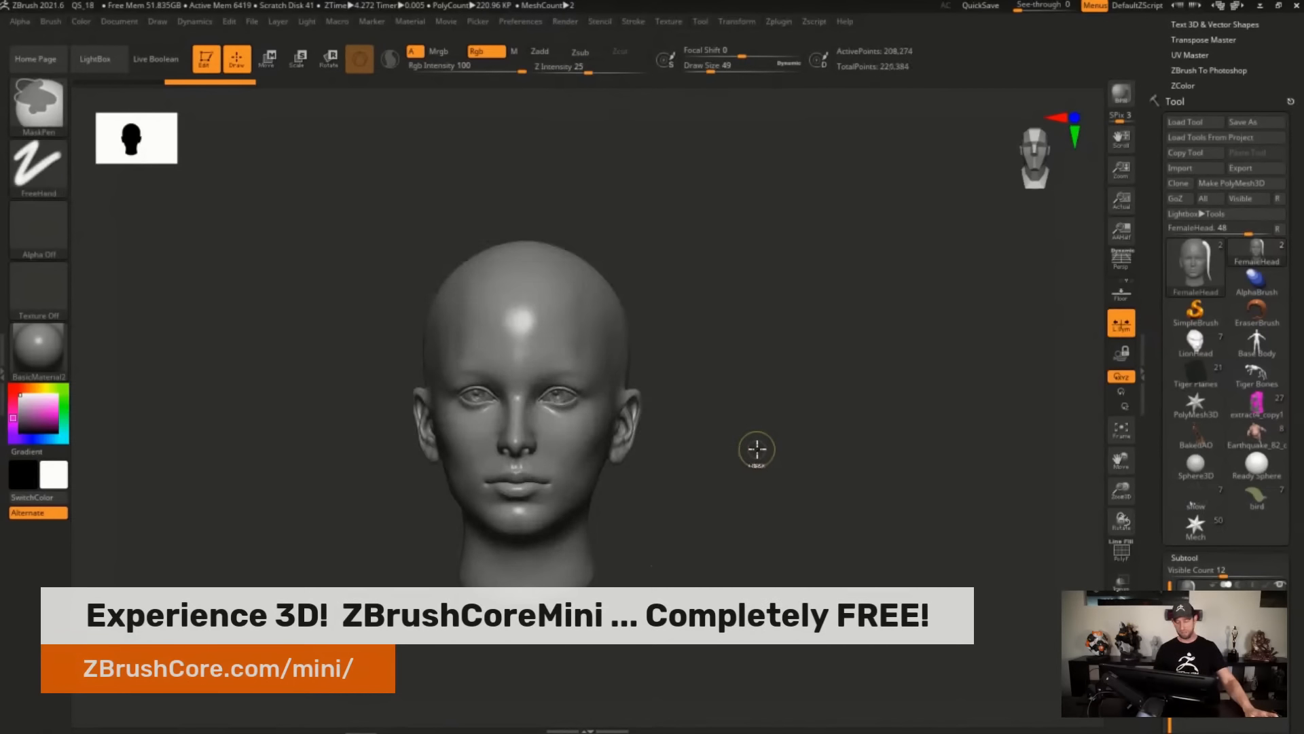
# Draw two more trial tapered tubes down the side of the head from turned views, undoing each one.
pyautogui.moveTo(753, 447); pyautogui.dragTo(728, 296)
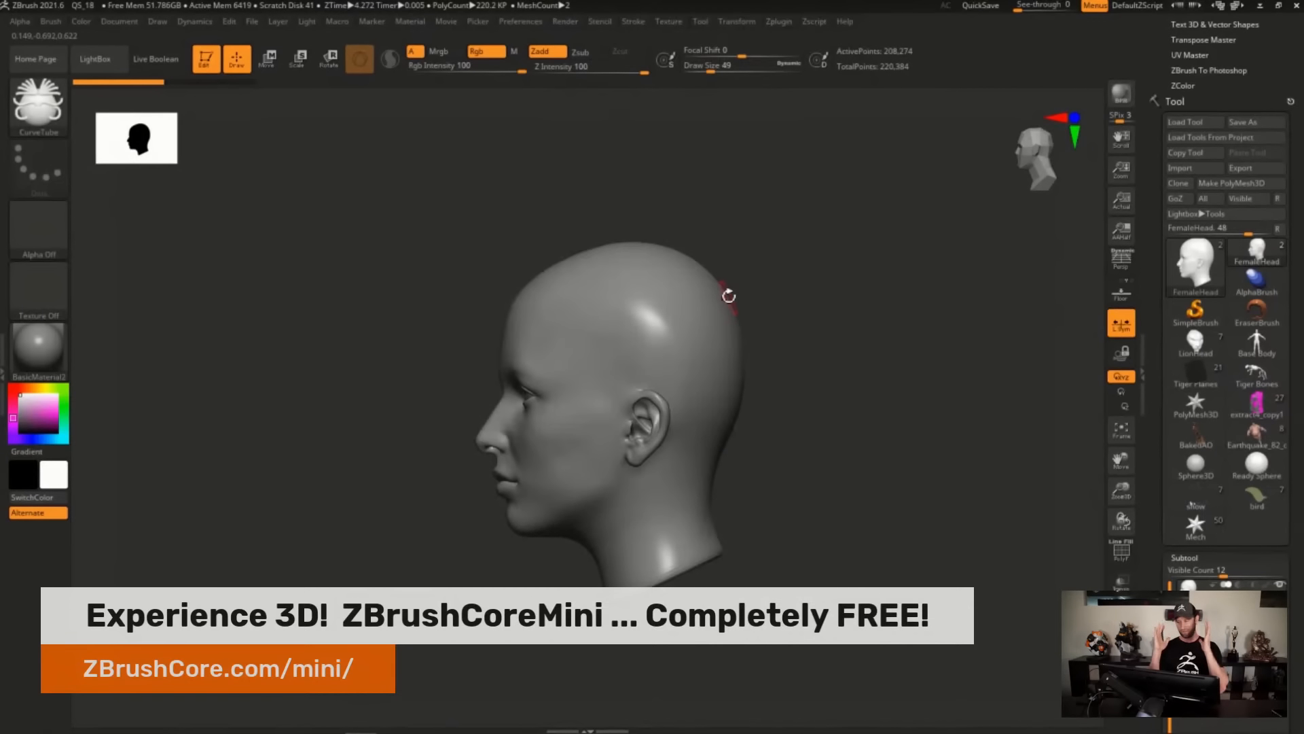
pyautogui.moveTo(634, 262)
pyautogui.mouseDown()
pyautogui.moveTo(649, 519)
pyautogui.moveTo(724, 568)
pyautogui.mouseUp()
pyautogui.keyDown('shift'); pyautogui.moveTo(774, 492); pyautogui.dragTo(803, 480); pyautogui.keyUp('shift')
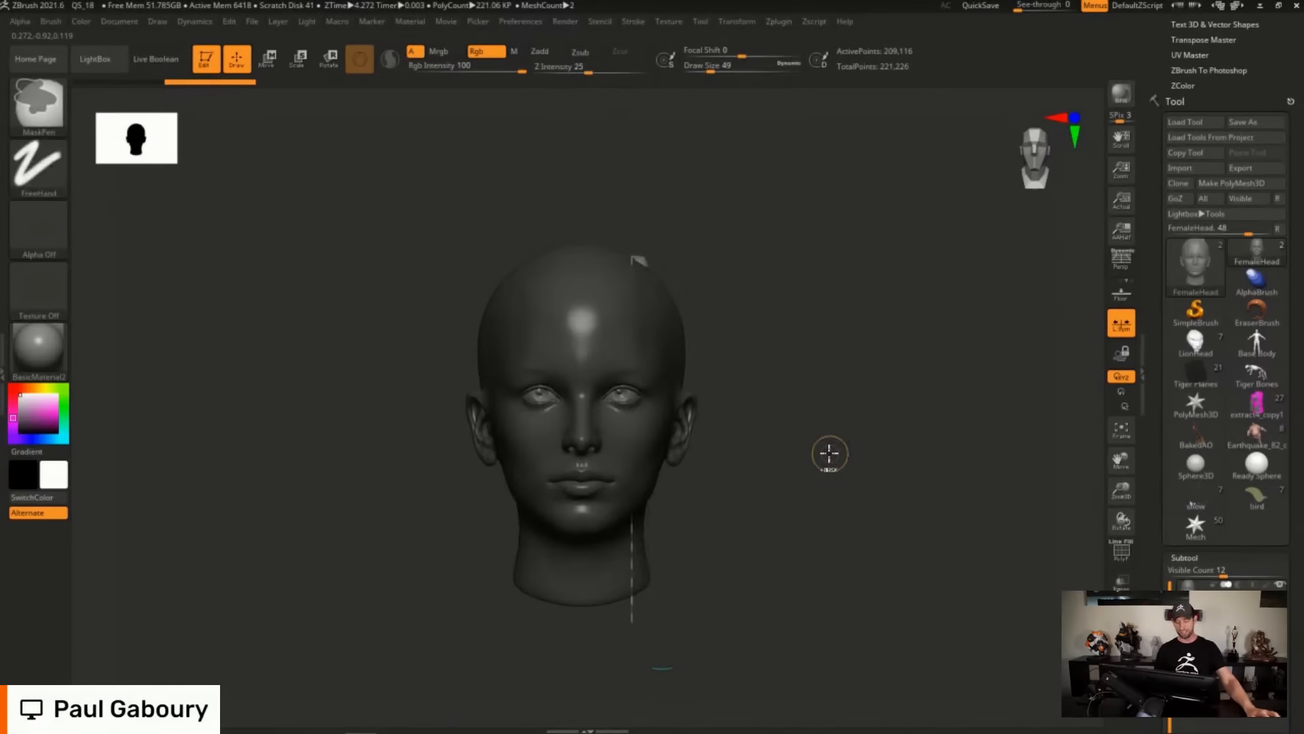
pyautogui.hotkey('ctrl', 'z')
pyautogui.moveTo(829, 454); pyautogui.dragTo(813, 463)
pyautogui.moveTo(649, 289); pyautogui.dragTo(735, 604)
pyautogui.moveTo(772, 552); pyautogui.dragTo(813, 482)
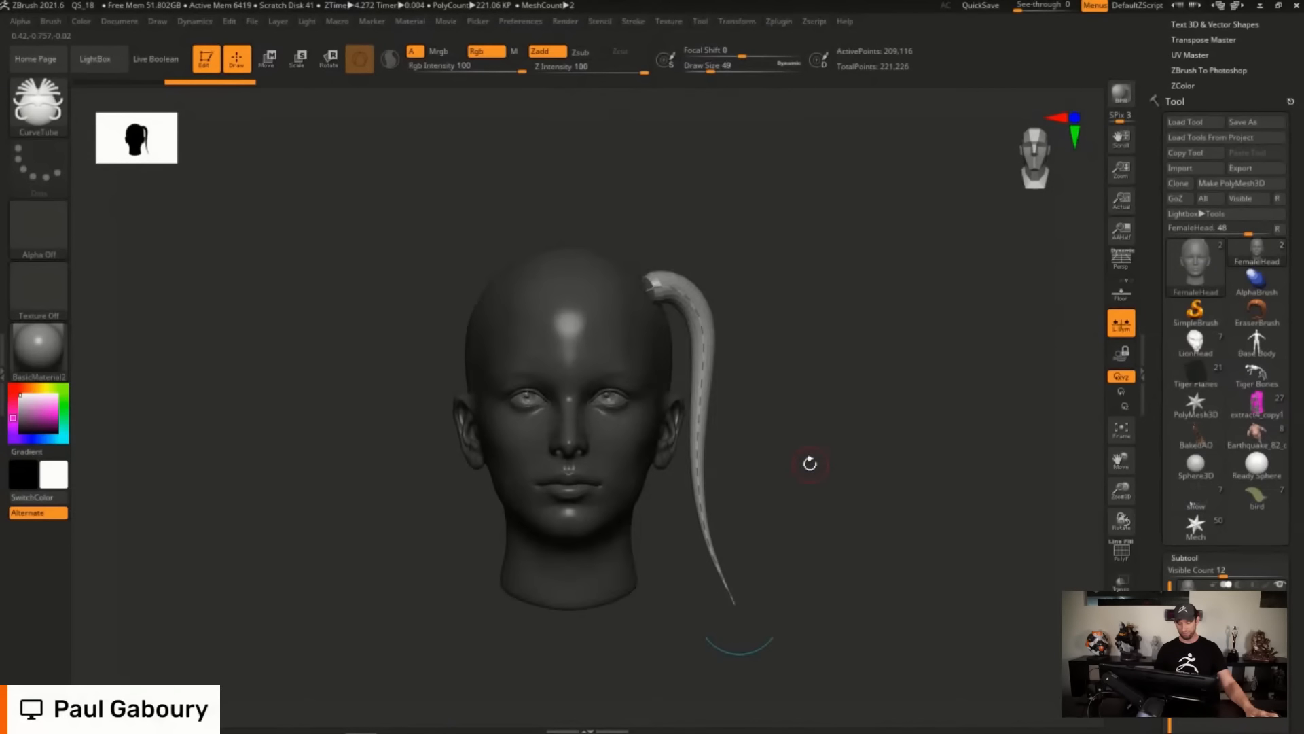
pyautogui.hotkey('ctrl', 'z')
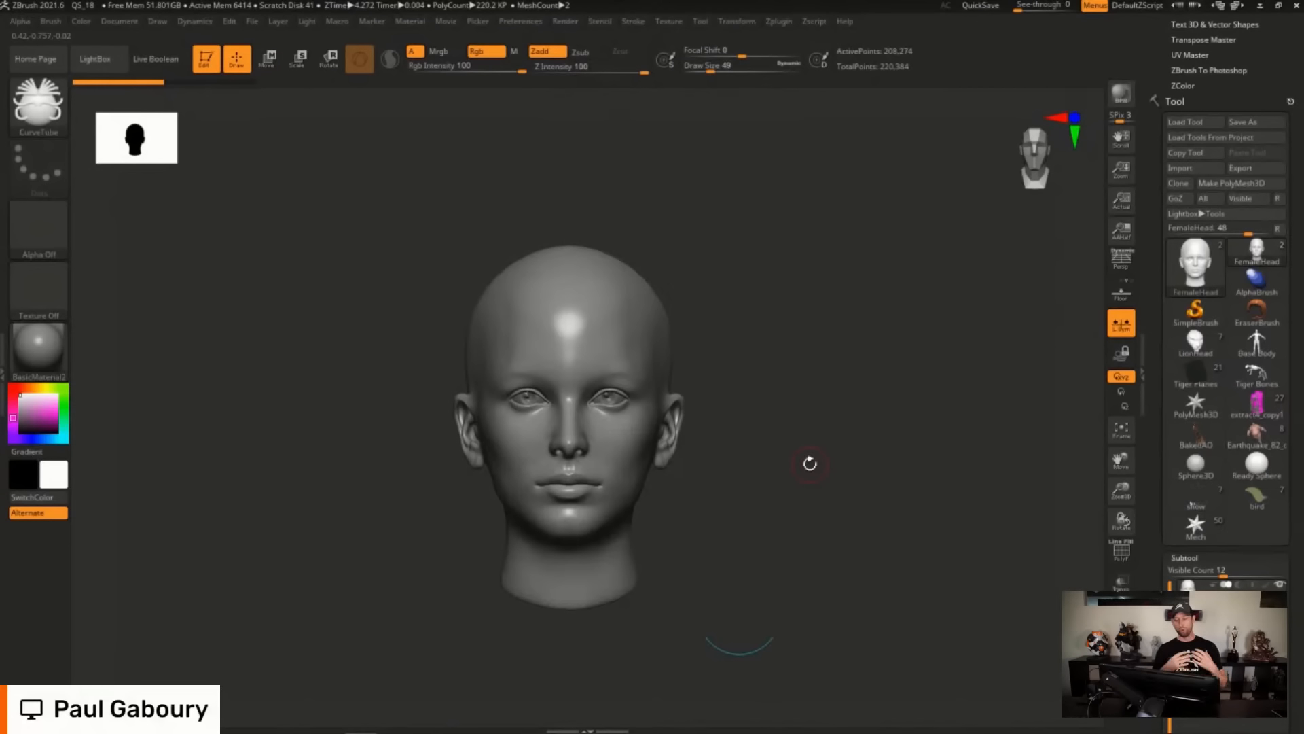
# Review the Curve options in the stroke settings.
pyautogui.click(633, 21)
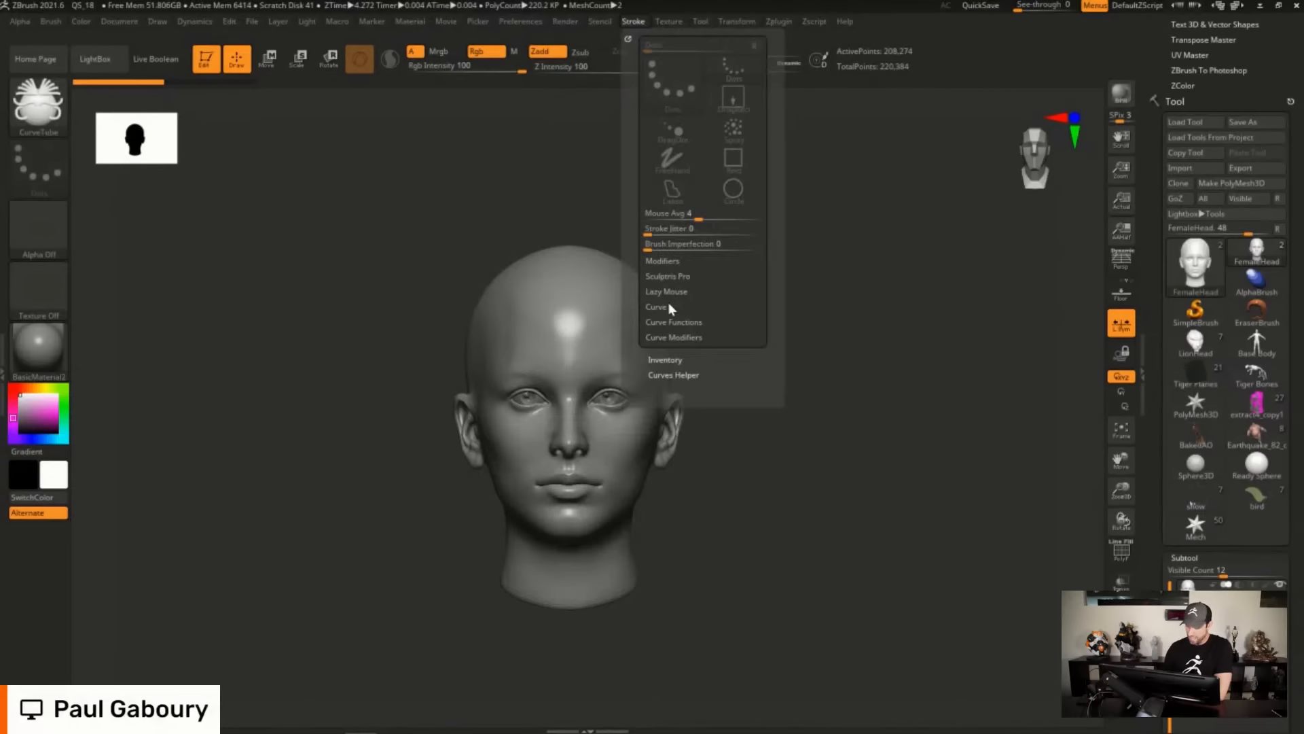
pyautogui.click(668, 307)
pyautogui.scroll(-1, 774, 323)
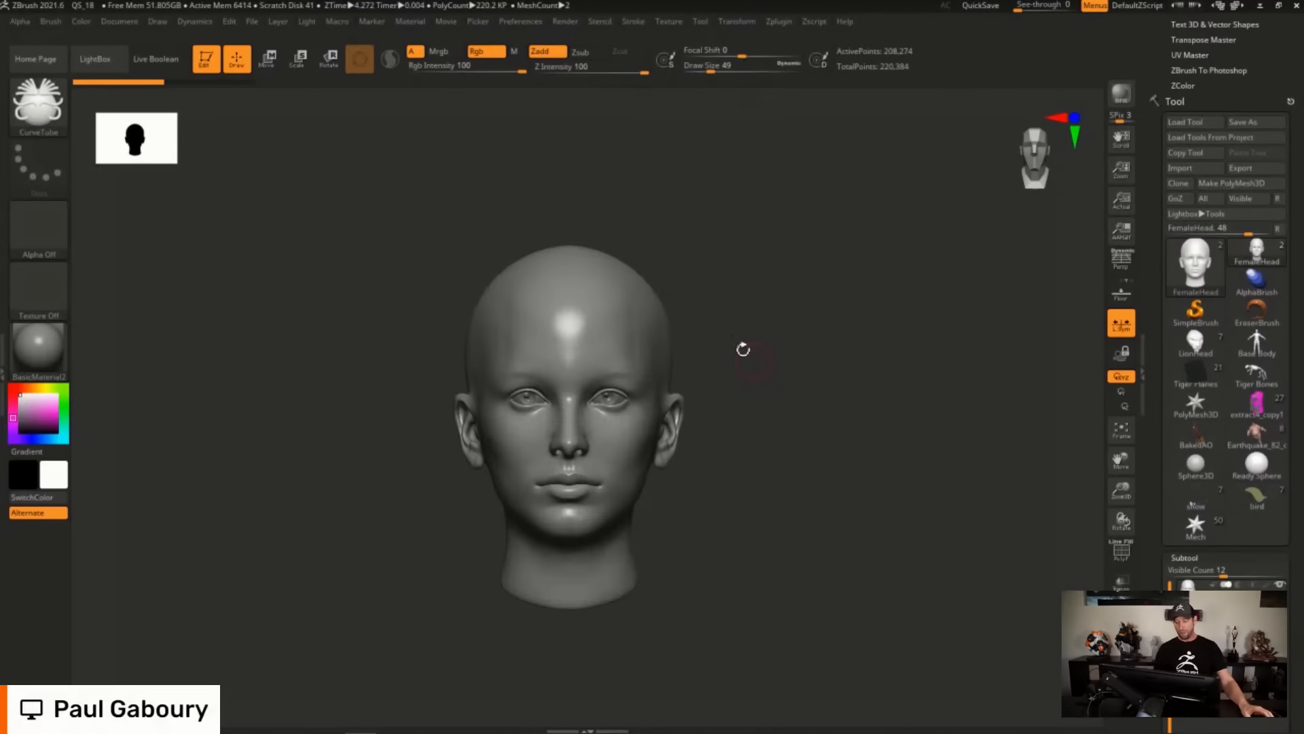
# Draw a long tapered tube arching off the head's upper side, release its curve and turn on the PolyFrame display.
pyautogui.moveTo(615, 291)
pyautogui.mouseDown()
pyautogui.moveTo(655, 259)
pyautogui.moveTo(754, 594)
pyautogui.moveTo(776, 609)
pyautogui.mouseUp()
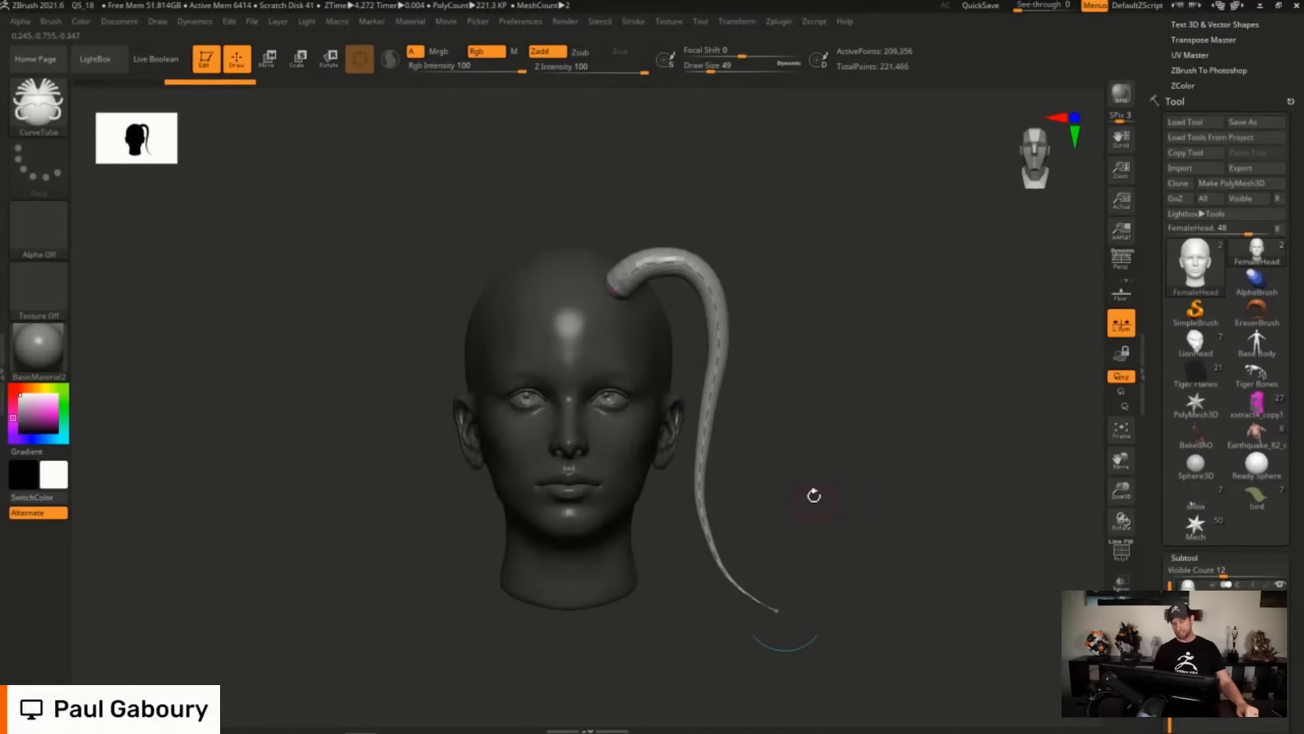
pyautogui.moveTo(653, 259); pyautogui.dragTo(616, 294)
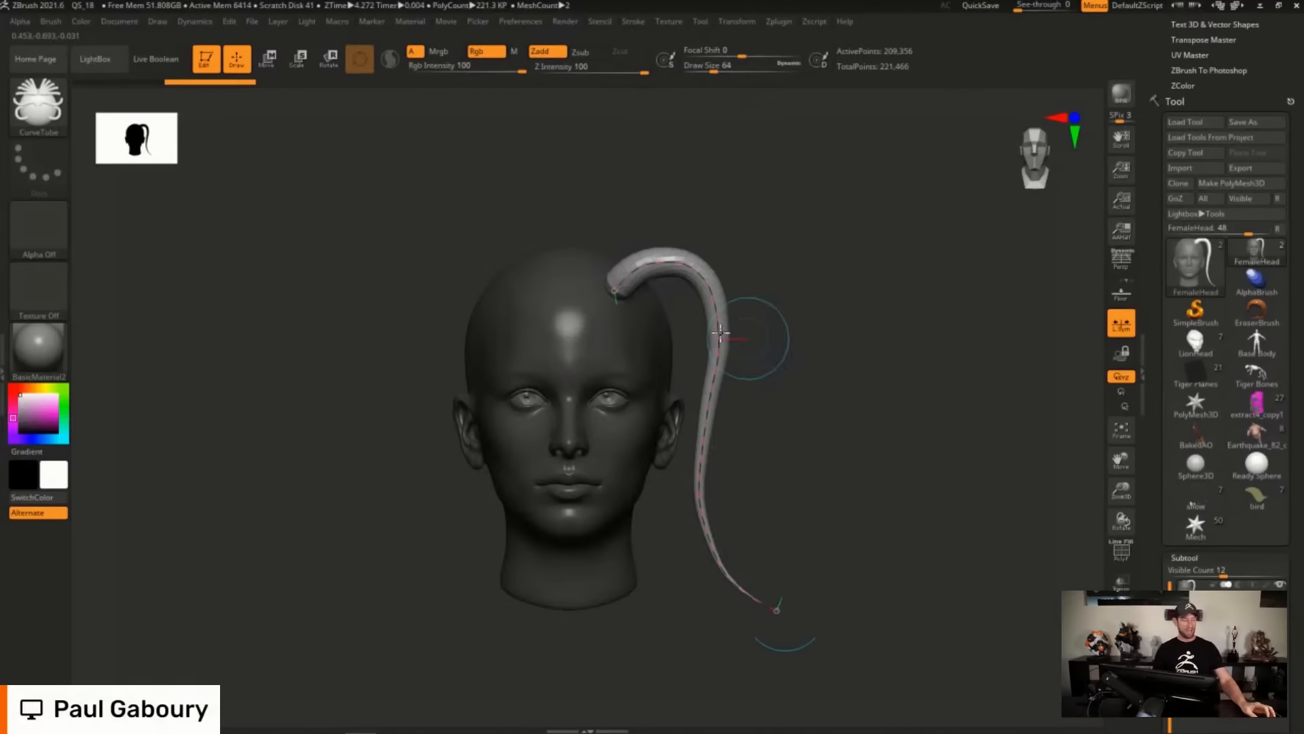
pyautogui.click(587, 452)
pyautogui.hotkey('shift', 'f')
pyautogui.keyDown('ctrl'); pyautogui.moveTo(658, 345); pyautogui.dragTo(658, 424, button='right'); pyautogui.keyUp('ctrl')
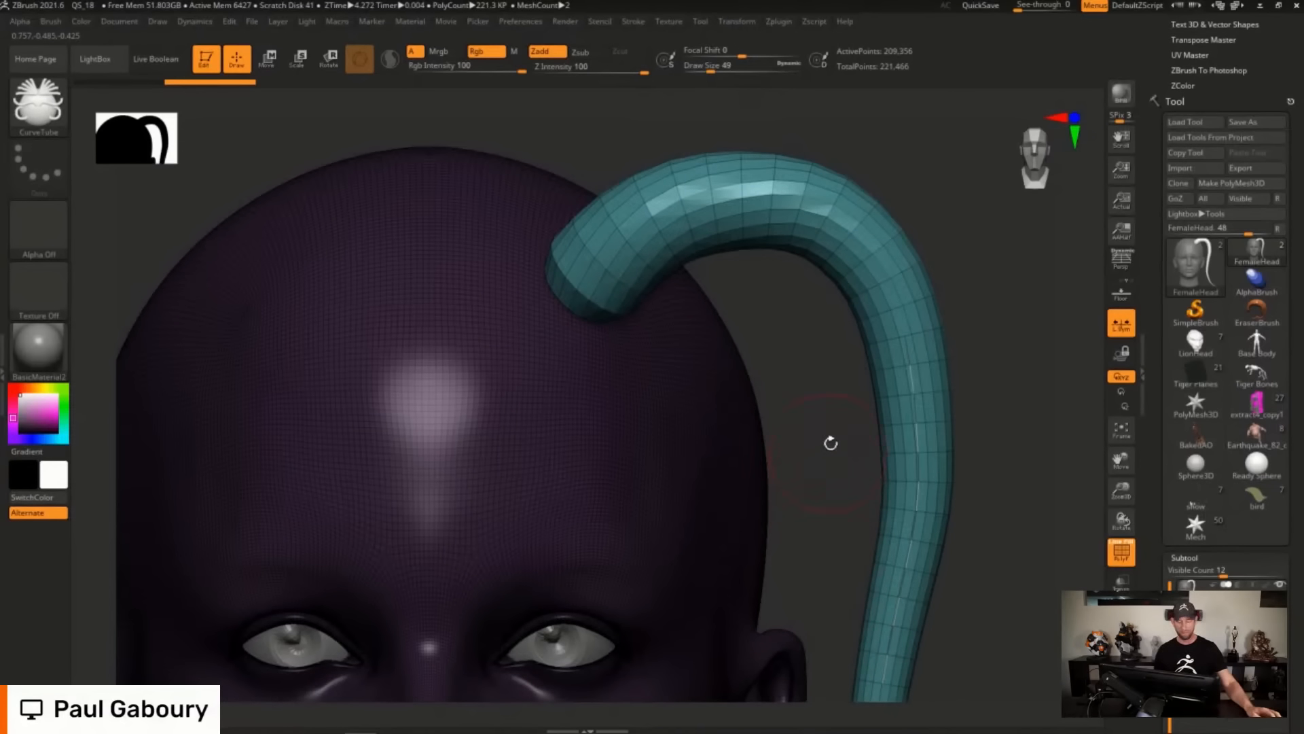
# Undo the tapered tube and examine the Bend and Lock options in the stroke's Curve settings.
pyautogui.hotkey('ctrl', 'z')
pyautogui.click(633, 21)
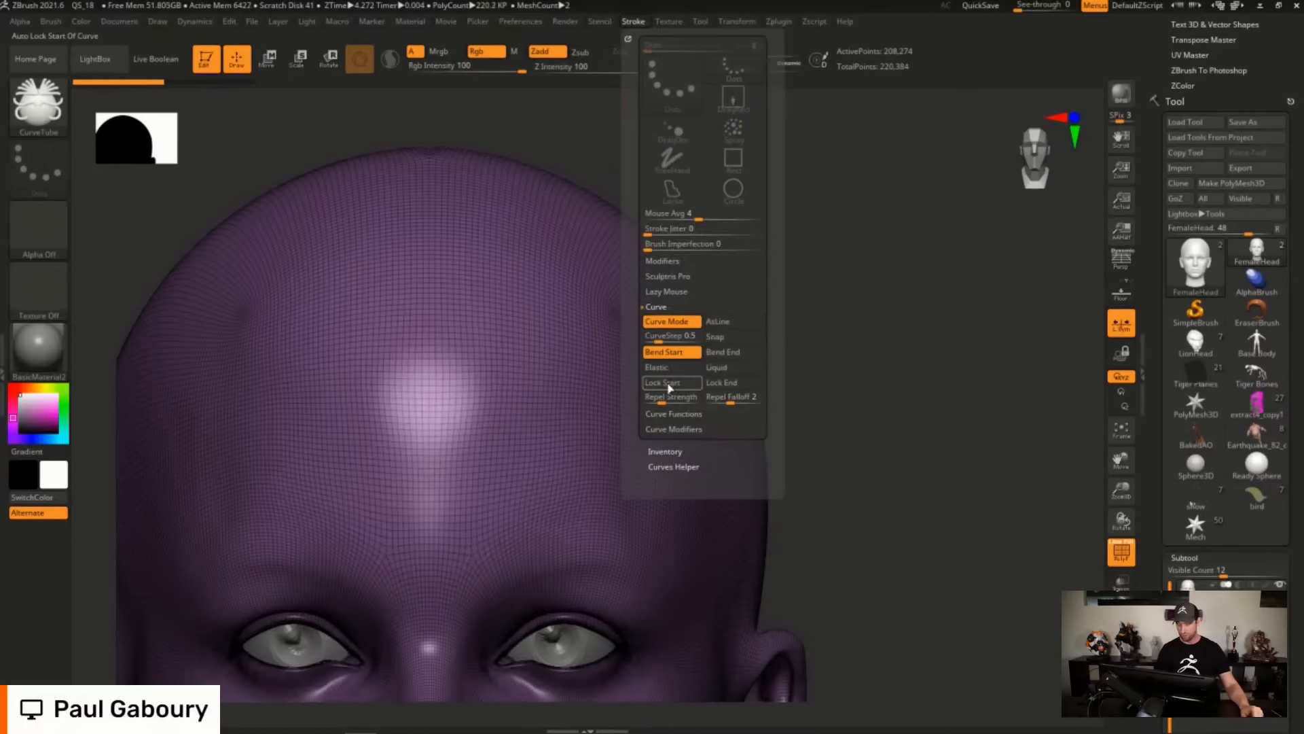
pyautogui.press('shift')
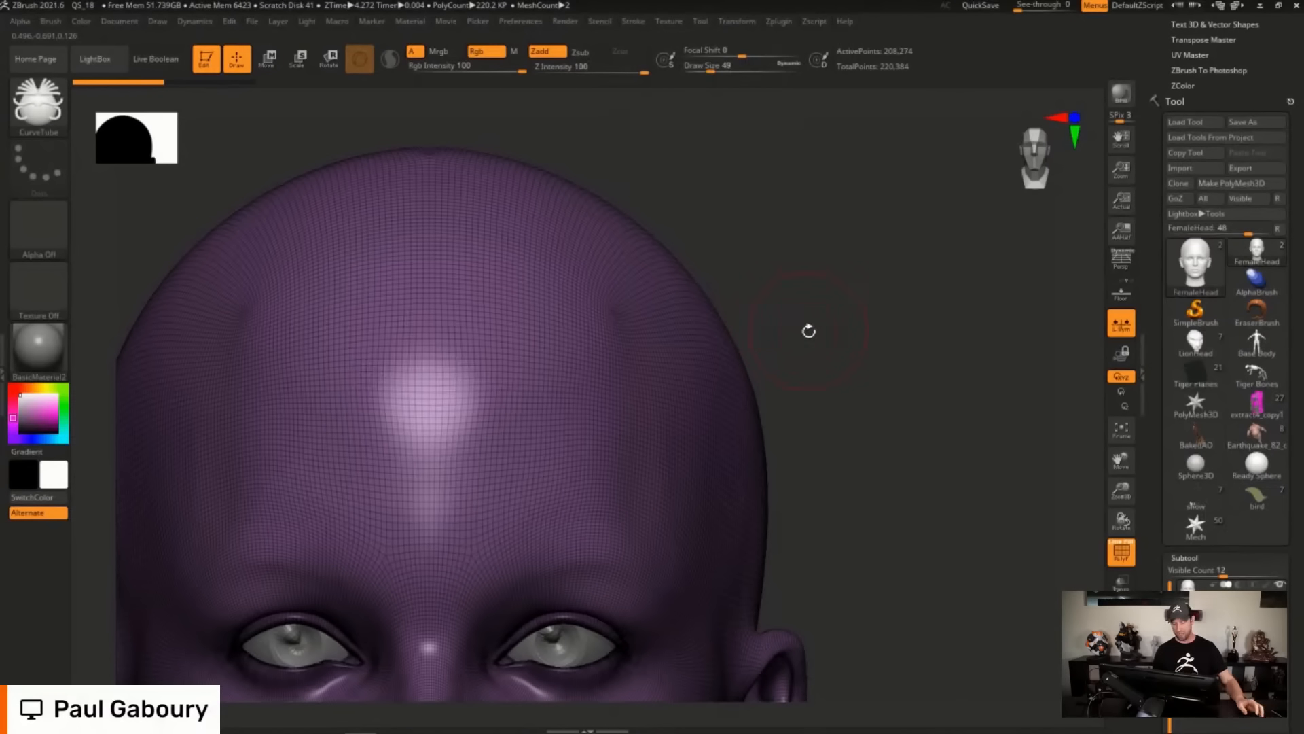
# Draw a new tapered tube arching off the head's upper side and pull its curve into a wavy shape.
pyautogui.keyDown('ctrl'); pyautogui.moveTo(855, 428); pyautogui.dragTo(731, 394, button='right'); pyautogui.keyUp('ctrl')
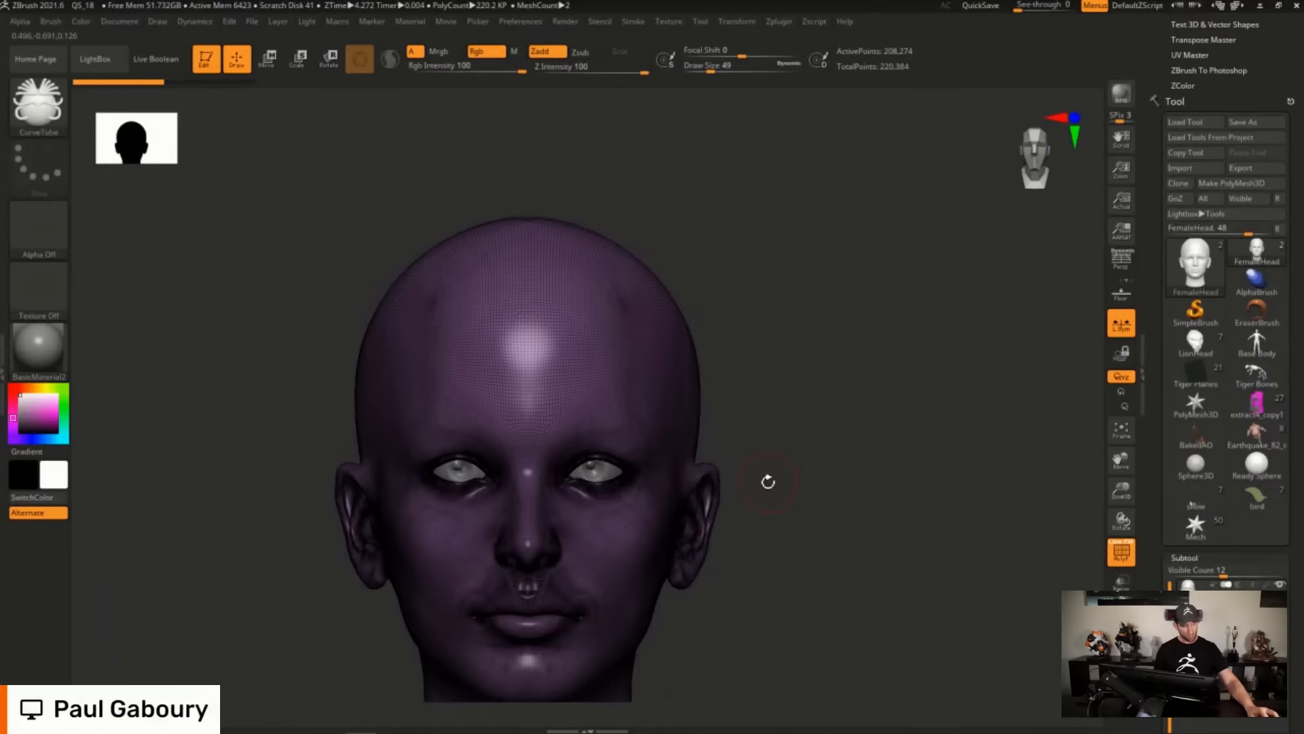
pyautogui.keyDown('ctrl'); pyautogui.moveTo(768, 480); pyautogui.dragTo(747, 367, button='right'); pyautogui.keyUp('ctrl')
pyautogui.moveTo(631, 232); pyautogui.dragTo(773, 542)
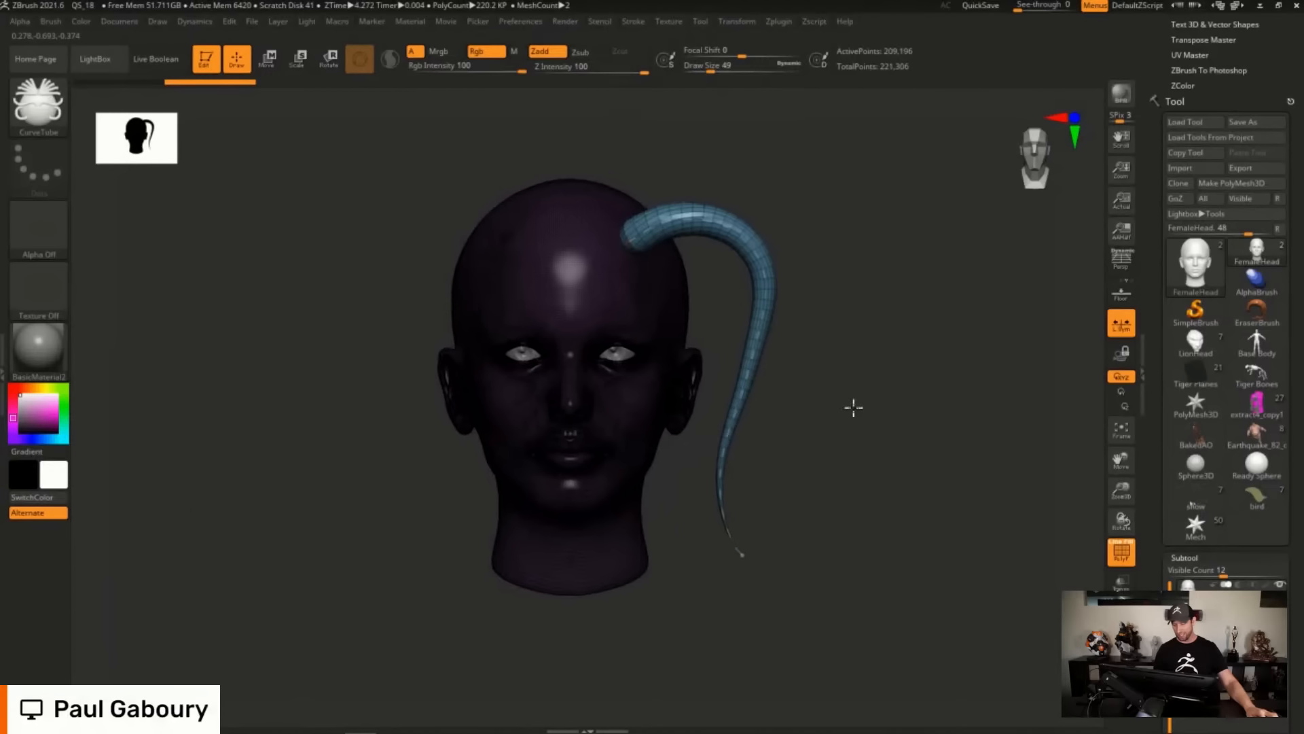
pyautogui.moveTo(853, 408); pyautogui.dragTo(823, 402, button='right')
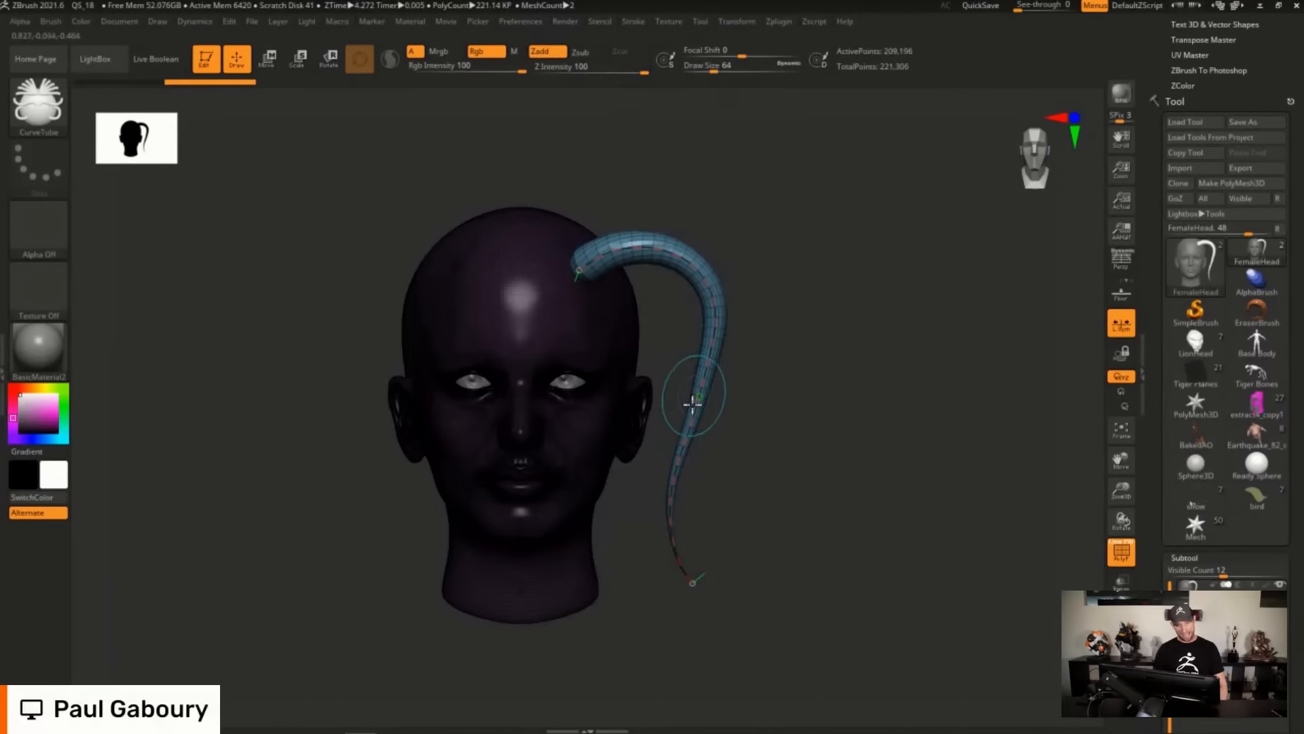
pyautogui.moveTo(707, 370); pyautogui.dragTo(751, 414)
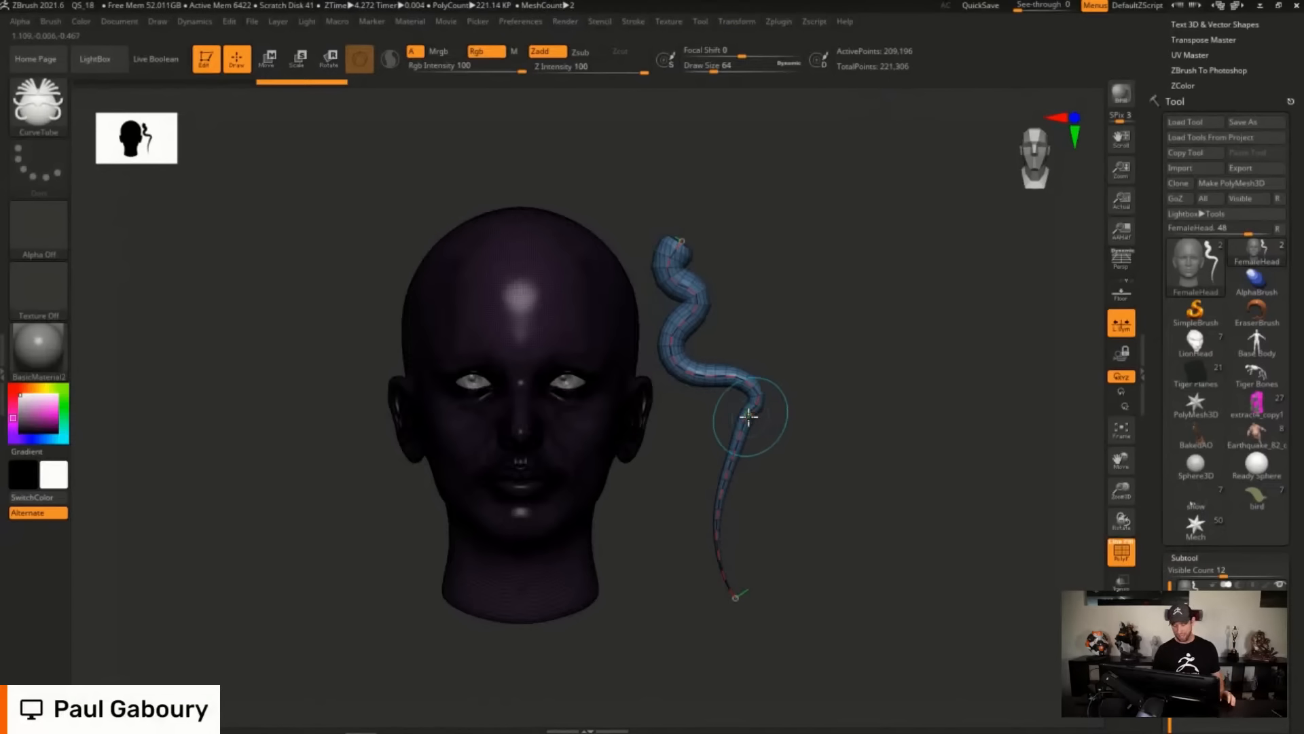
# Pull the wavy tube's curve out to the head's upper side and undo the whole tube.
pyautogui.moveTo(749, 417)
pyautogui.mouseDown()
pyautogui.moveTo(757, 405)
pyautogui.moveTo(692, 436)
pyautogui.moveTo(783, 462)
pyautogui.moveTo(885, 253)
pyautogui.moveTo(905, 249)
pyautogui.mouseUp()
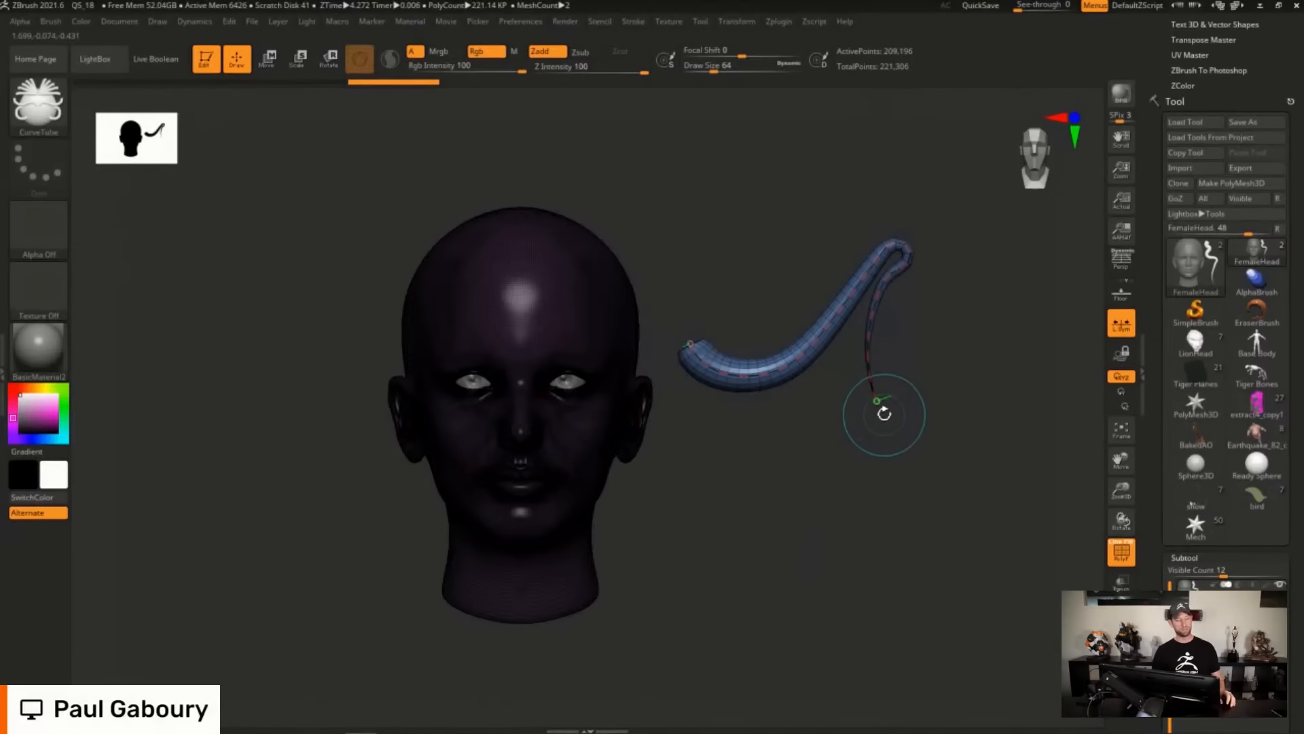
pyautogui.hotkey('ctrl', 'z')
pyautogui.hotkey('ctrl', 'z')
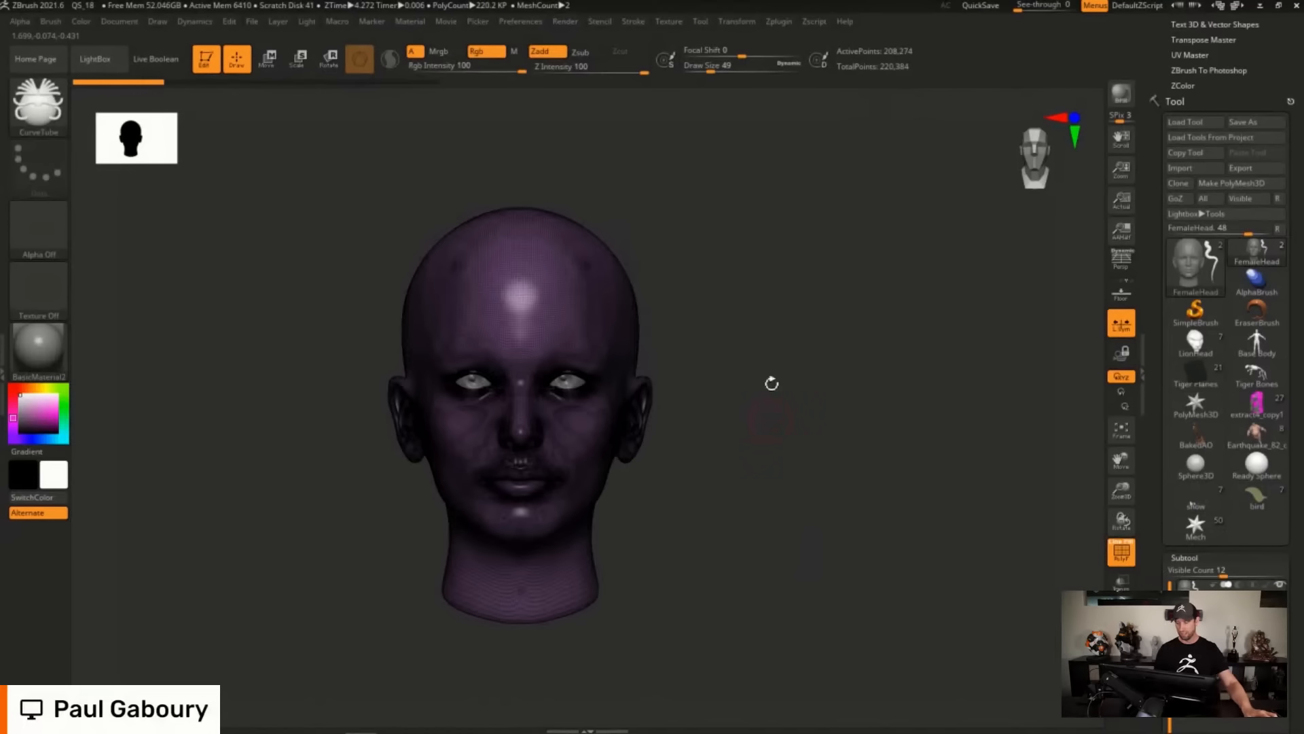
# Switch the stroke's Curve settings from Bend Start to Bend End.
pyautogui.click(633, 21)
pyautogui.click(675, 353)
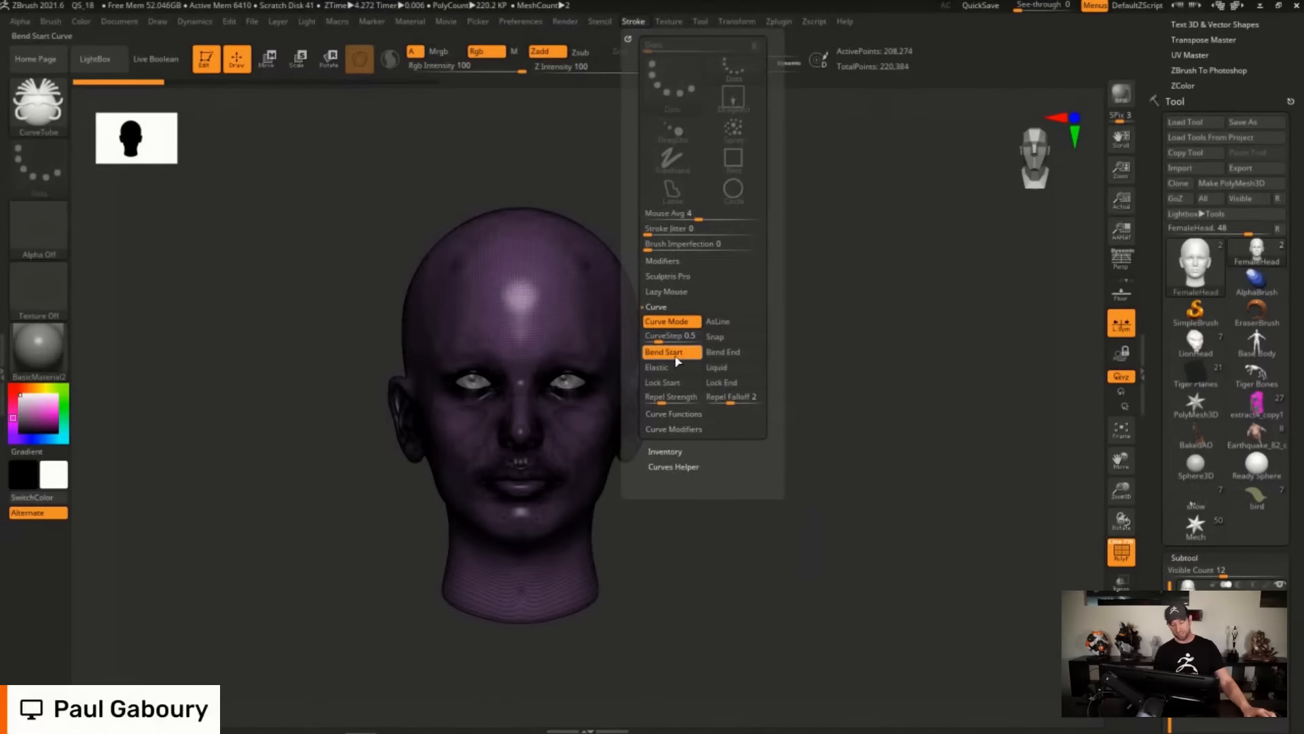
pyautogui.click(723, 352)
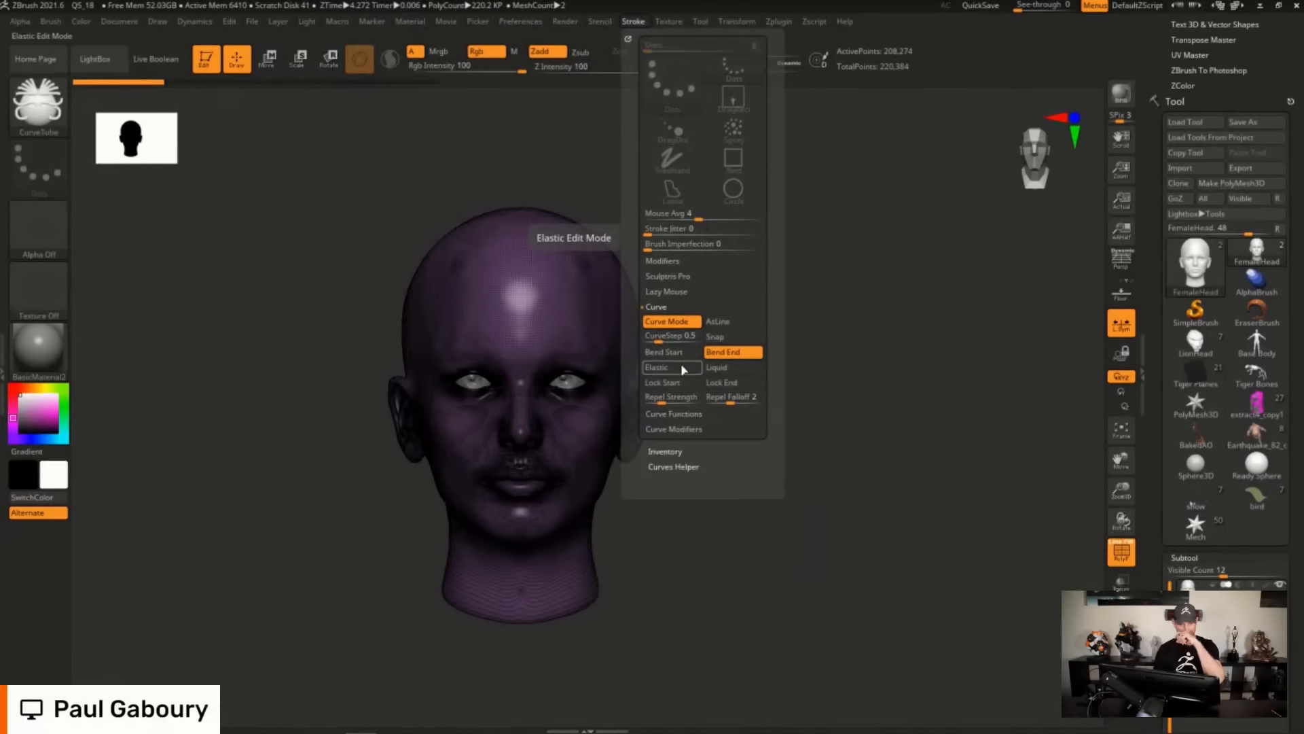
# Draw a long tapered tube arching off the head's upper side and pull its curve so the thin tail curls.
pyautogui.moveTo(596, 266)
pyautogui.mouseDown()
pyautogui.moveTo(638, 233)
pyautogui.moveTo(727, 595)
pyautogui.mouseUp()
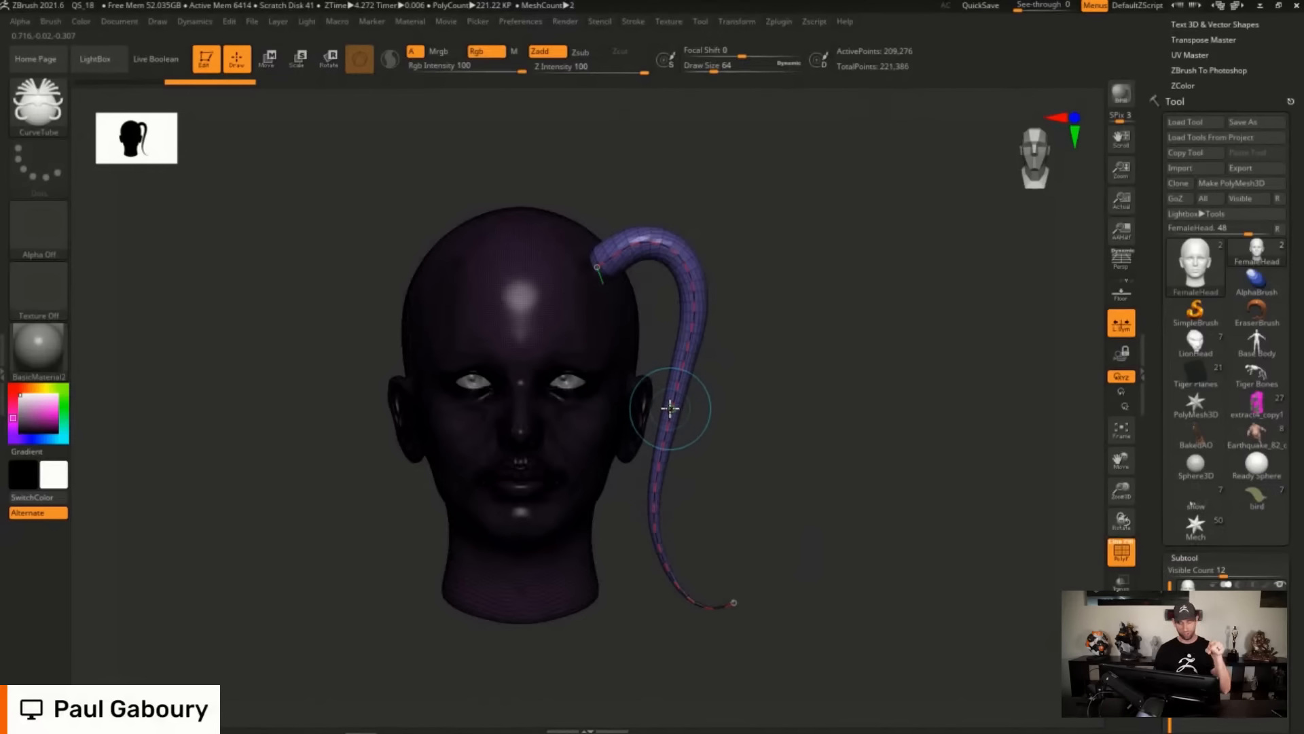
pyautogui.moveTo(672, 406)
pyautogui.mouseDown()
pyautogui.moveTo(687, 390)
pyautogui.moveTo(723, 407)
pyautogui.moveTo(678, 388)
pyautogui.moveTo(736, 397)
pyautogui.moveTo(696, 387)
pyautogui.moveTo(728, 416)
pyautogui.moveTo(719, 387)
pyautogui.moveTo(661, 426)
pyautogui.mouseUp()
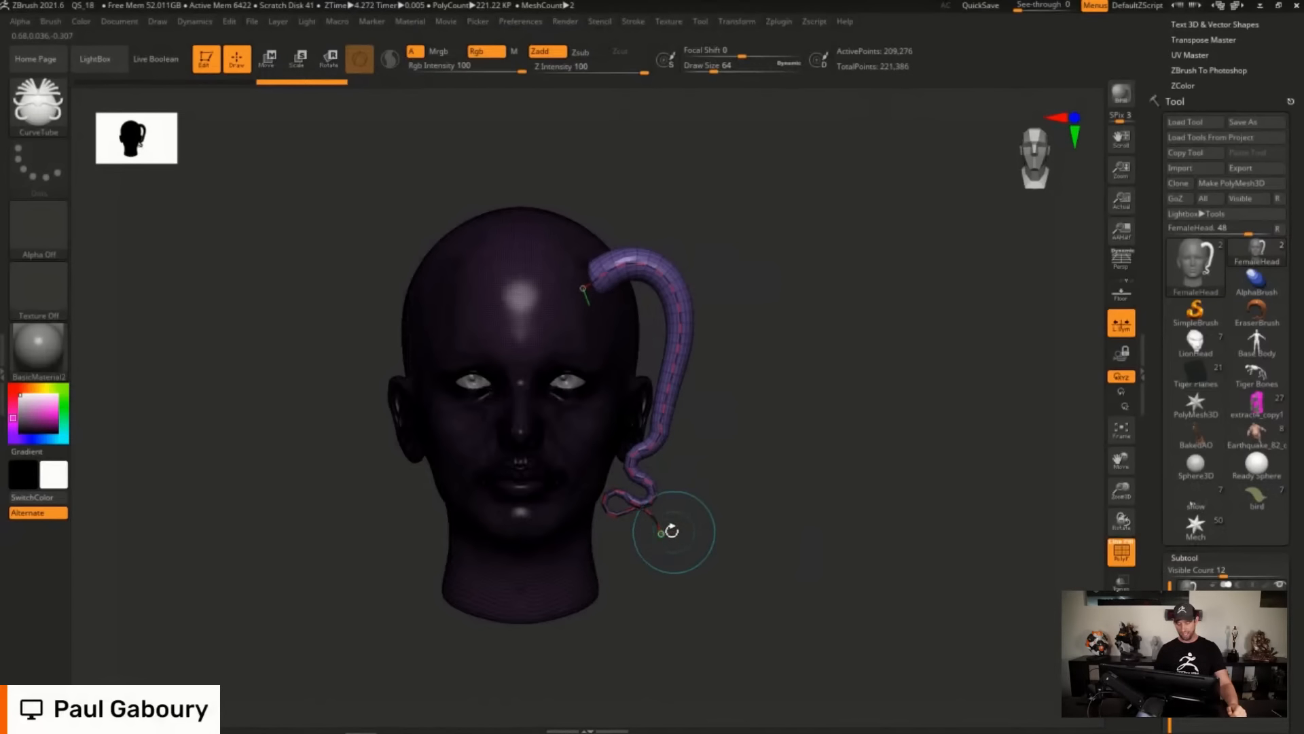
pyautogui.moveTo(665, 532)
pyautogui.mouseDown()
pyautogui.moveTo(683, 544)
pyautogui.moveTo(664, 547)
pyautogui.moveTo(873, 405)
pyautogui.moveTo(713, 457)
pyautogui.moveTo(881, 528)
pyautogui.moveTo(707, 506)
pyautogui.moveTo(646, 550)
pyautogui.moveTo(906, 509)
pyautogui.moveTo(746, 489)
pyautogui.moveTo(678, 532)
pyautogui.moveTo(868, 562)
pyautogui.moveTo(661, 541)
pyautogui.mouseUp()
# Toggle the Bend End curve option and reshape the tube by pulling its start point, tail and middle.
pyautogui.click(634, 21)
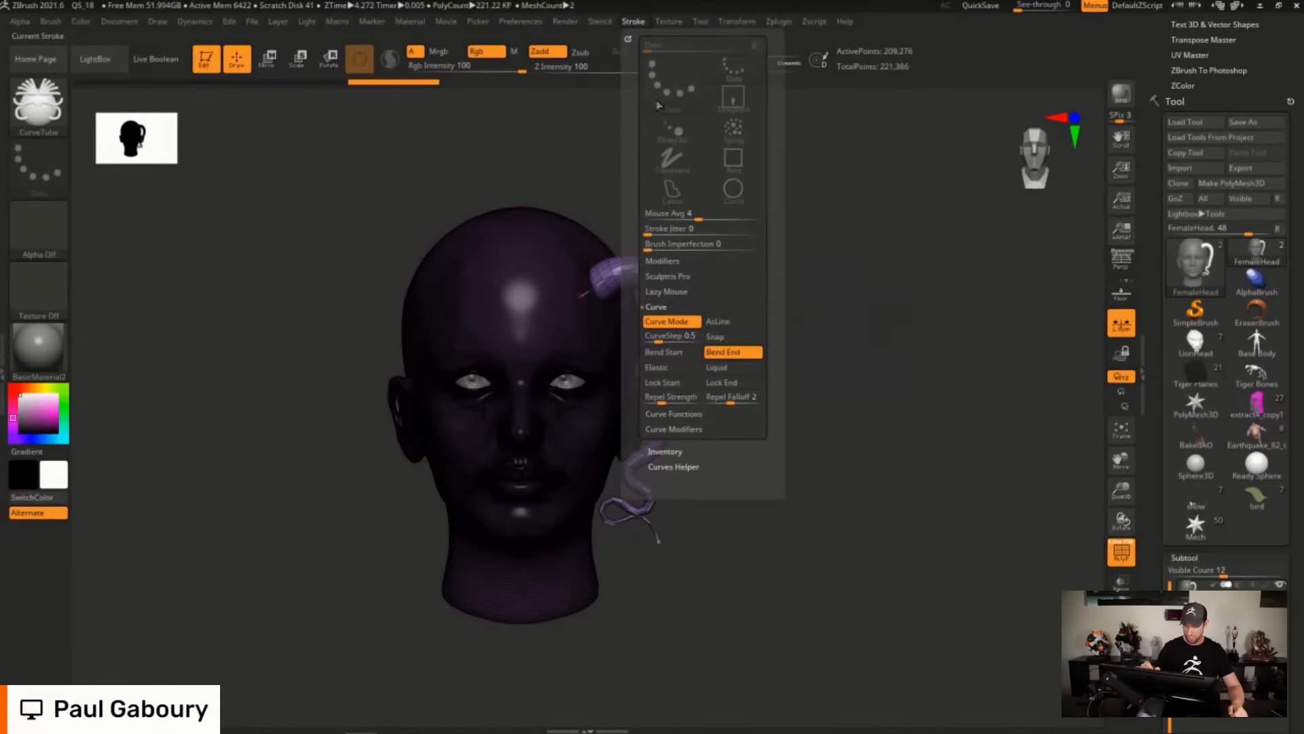
pyautogui.click(713, 353)
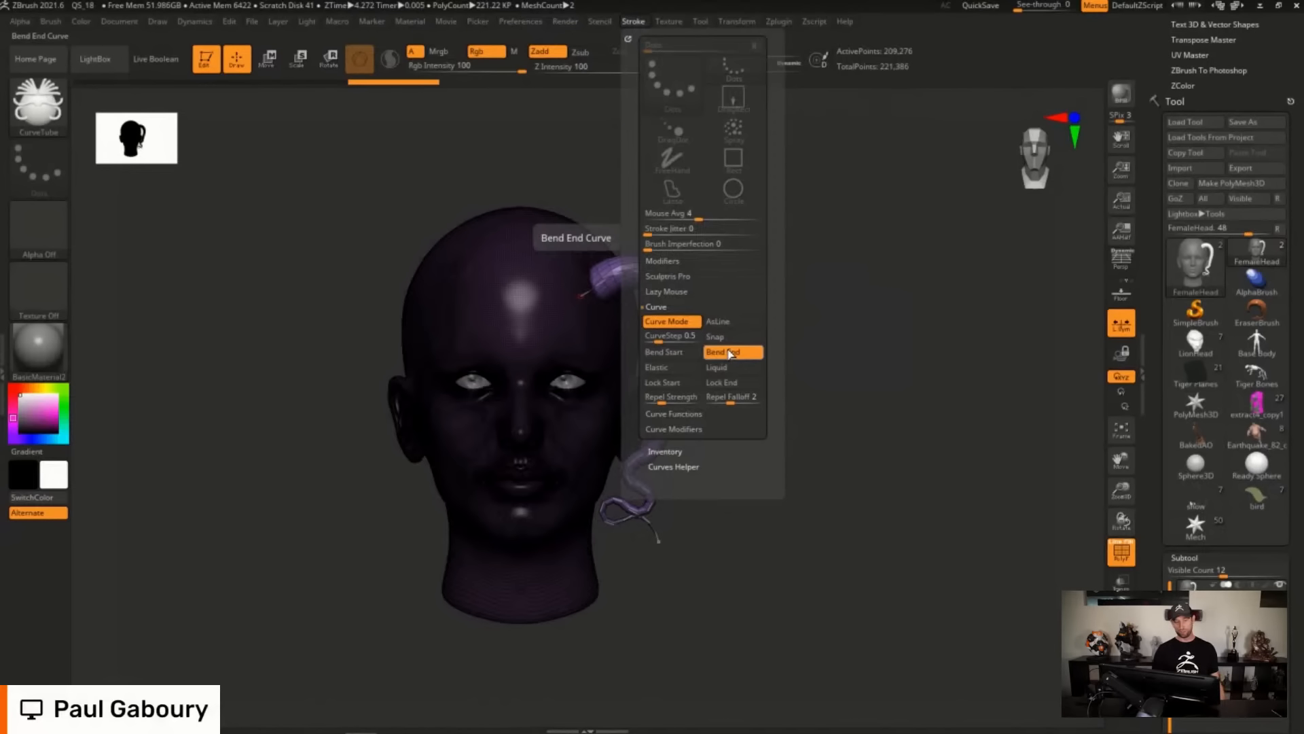
pyautogui.moveTo(666, 536)
pyautogui.mouseDown()
pyautogui.moveTo(827, 425)
pyautogui.moveTo(713, 528)
pyautogui.moveTo(663, 541)
pyautogui.mouseUp()
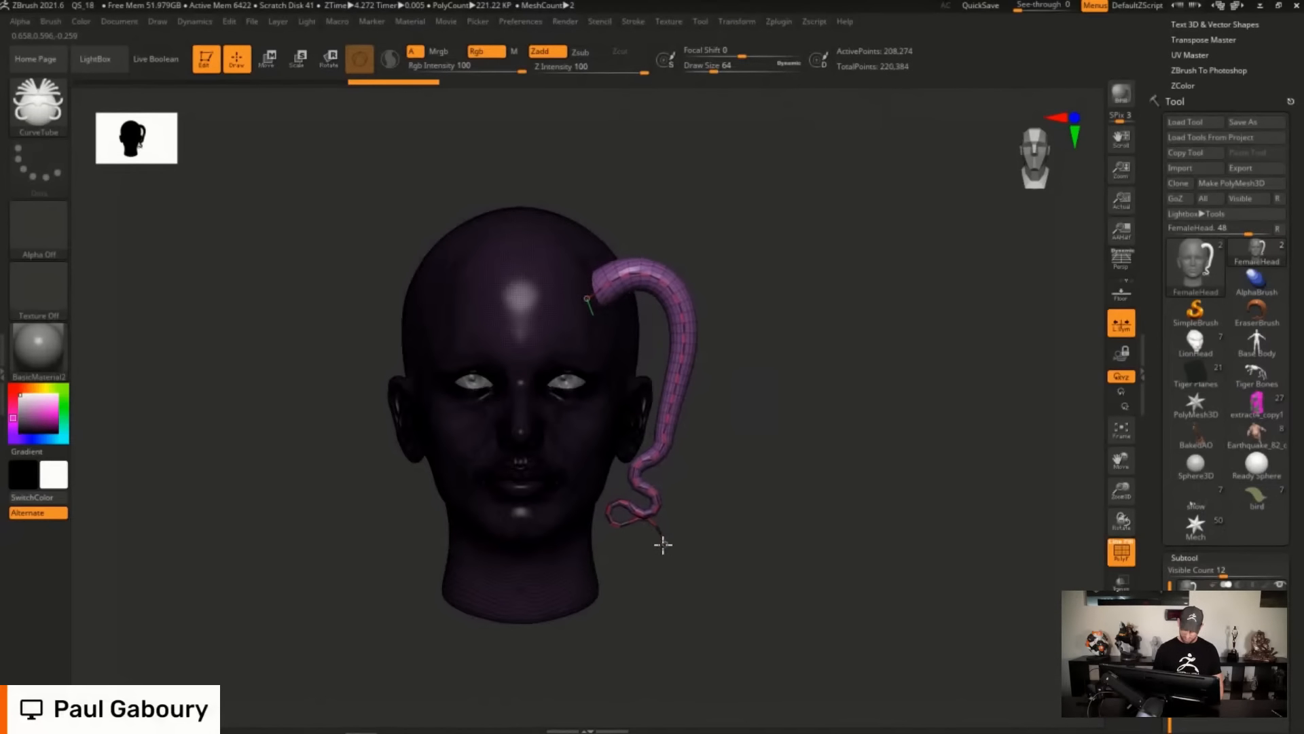
pyautogui.moveTo(587, 295); pyautogui.dragTo(546, 313)
pyautogui.moveTo(635, 538); pyautogui.dragTo(665, 506)
pyautogui.moveTo(708, 421); pyautogui.dragTo(671, 426)
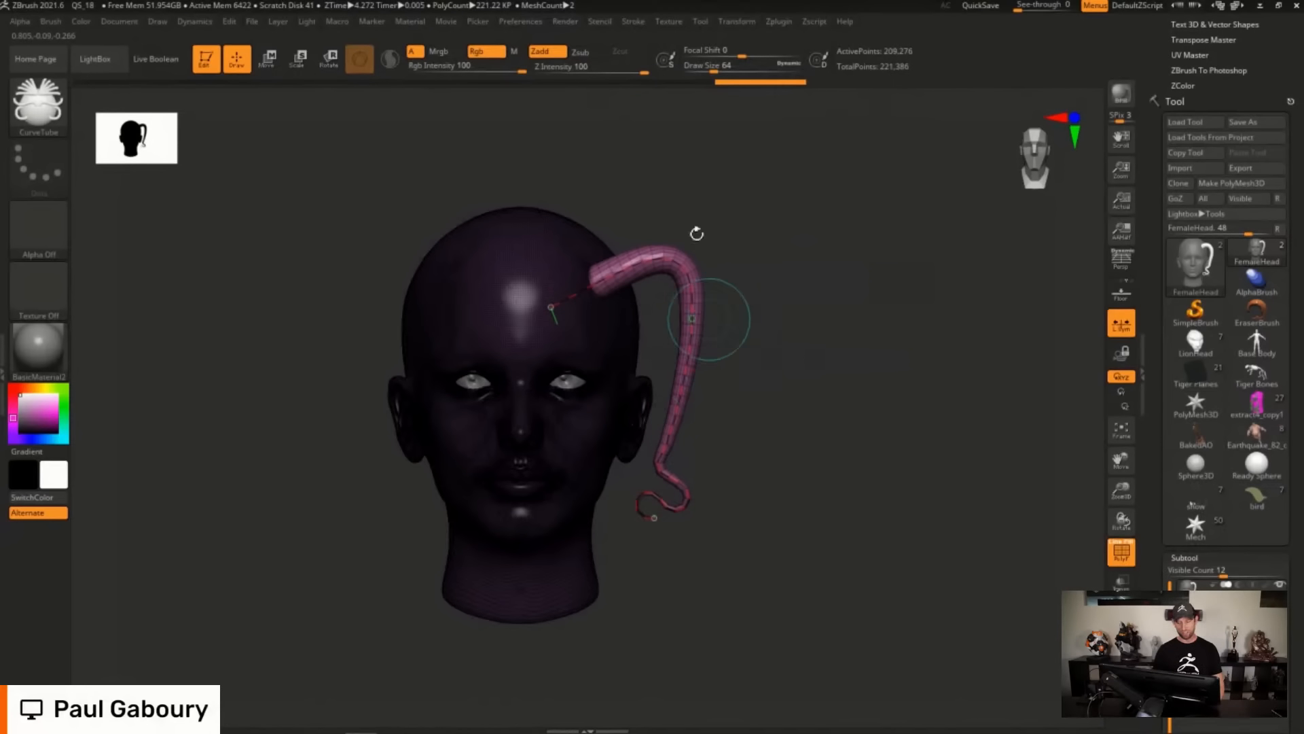
# Toggle the Bend Start curve option and pull the middle of the tube far outward from the head.
pyautogui.click(634, 22)
pyautogui.click(686, 354)
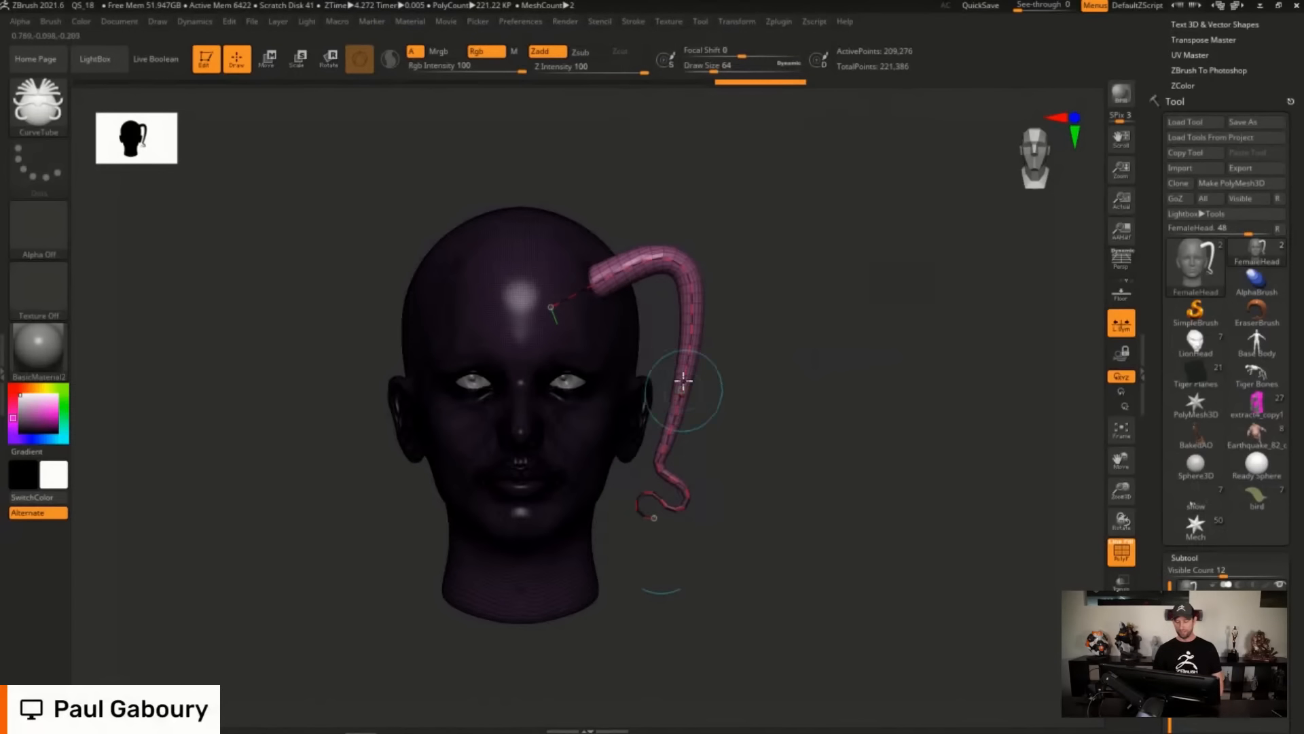
pyautogui.moveTo(683, 384)
pyautogui.mouseDown()
pyautogui.moveTo(737, 361)
pyautogui.moveTo(766, 370)
pyautogui.moveTo(681, 337)
pyautogui.moveTo(847, 341)
pyautogui.moveTo(700, 332)
pyautogui.moveTo(867, 324)
pyautogui.mouseUp()
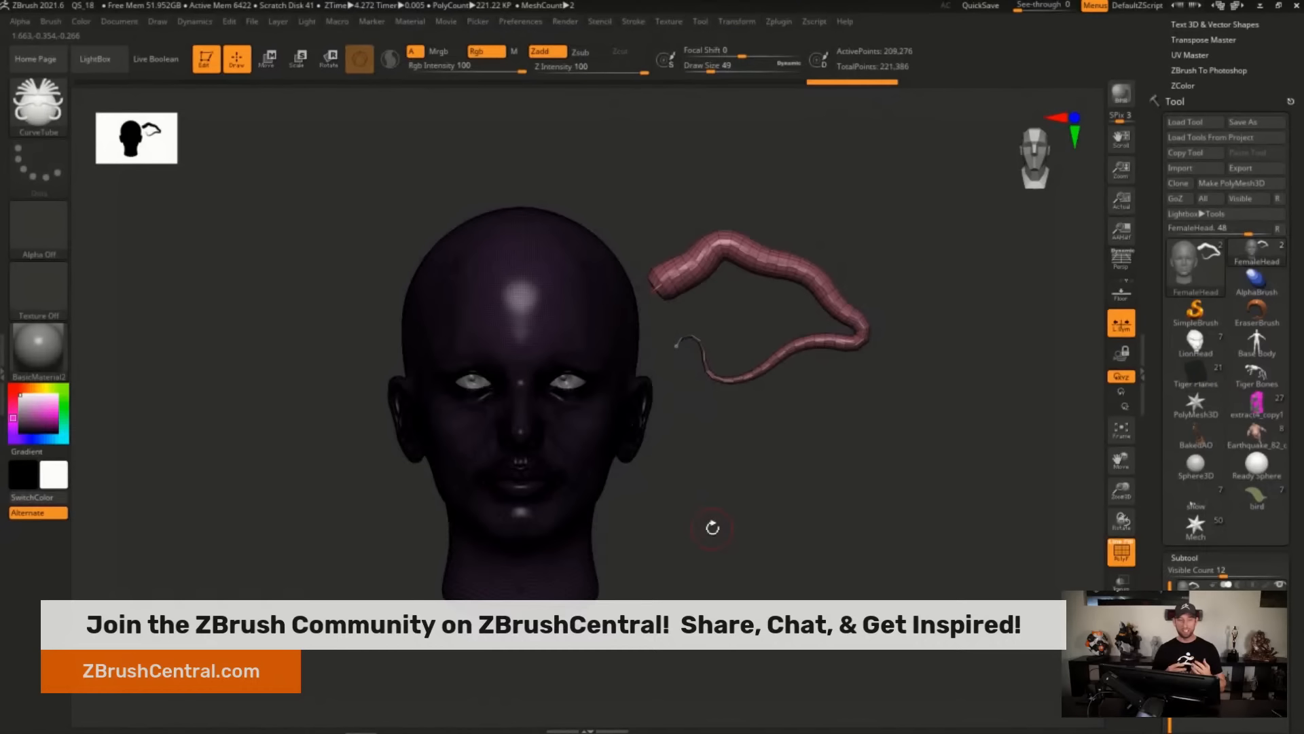
# Undo all the curve edits and the tube itself, back to the bare head.
pyautogui.hotkey('ctrl', 'z')
pyautogui.hotkey('ctrl', 'z')
pyautogui.hotkey('ctrl', 'z')
pyautogui.hotkey('ctrl', 'z')
pyautogui.hotkey('ctrl', 'z')
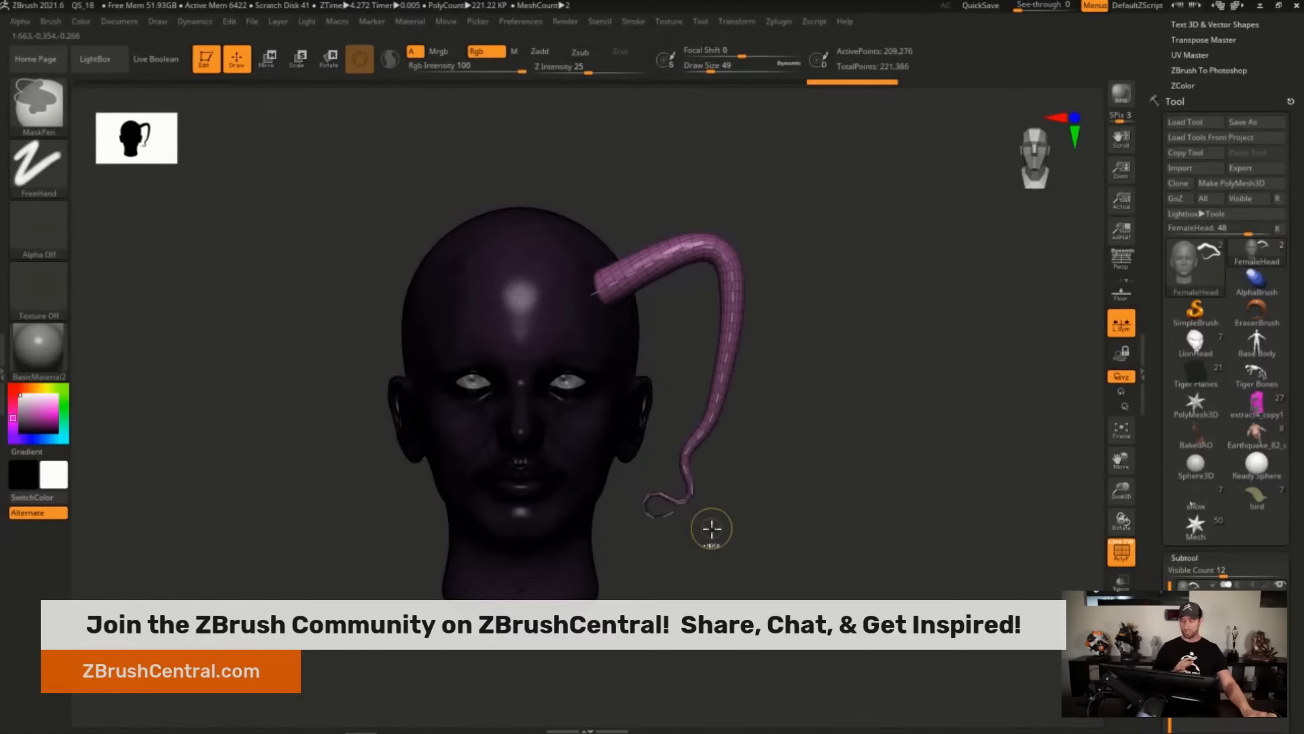
pyautogui.hotkey('ctrl', 'z')
pyautogui.hotkey('ctrl', 'z')
pyautogui.hotkey('ctrl', 'z')
pyautogui.hotkey('ctrl', 'z')
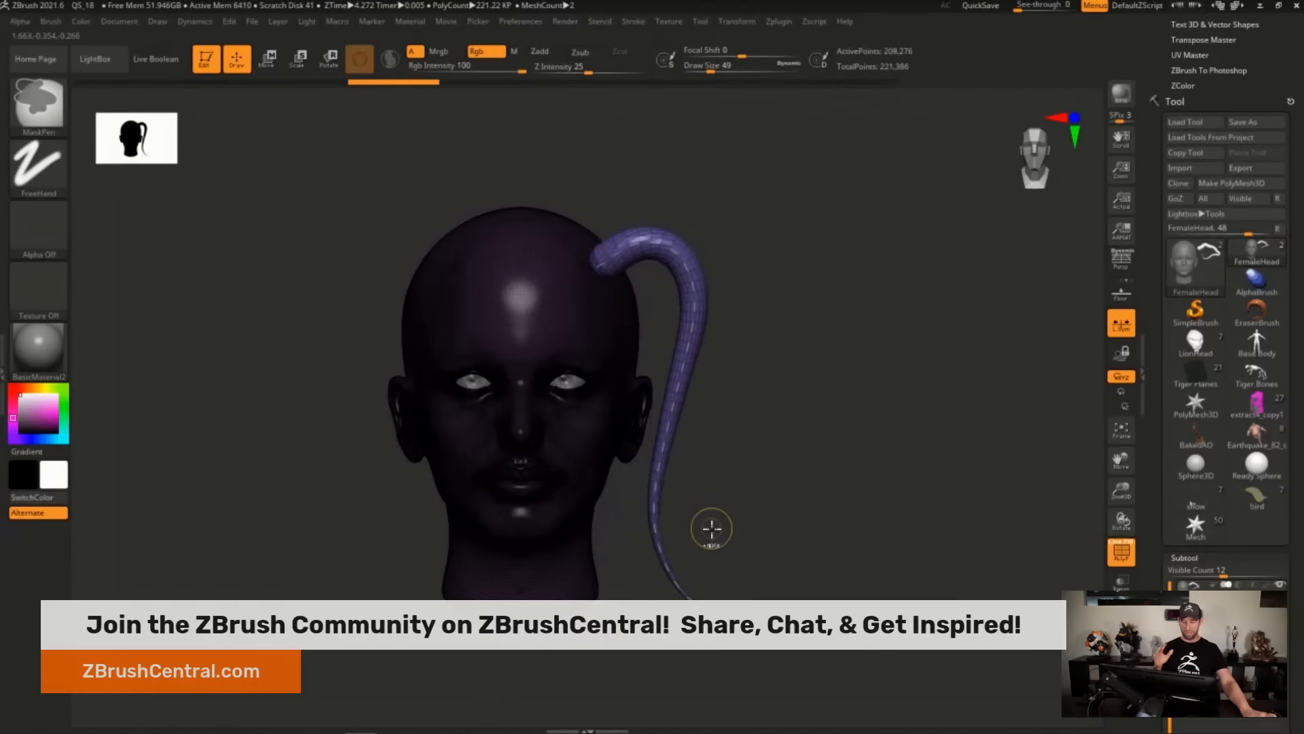
pyautogui.hotkey('ctrl', 'z')
pyautogui.hotkey('ctrl', 'z')
pyautogui.hotkey('ctrl', 'z')
pyautogui.hotkey('ctrl', 'z')
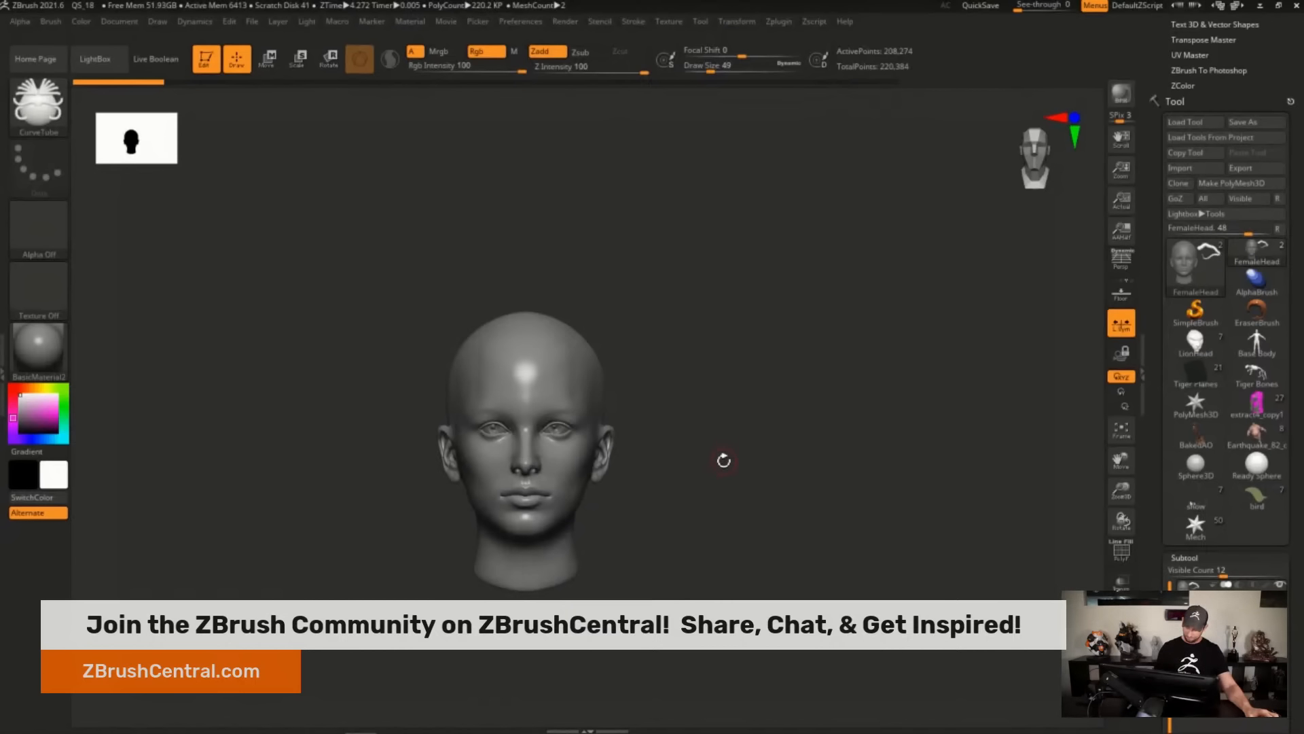
# Draw a tapered tube hanging from the top of the head down past its side to the neck.
pyautogui.moveTo(722, 460); pyautogui.dragTo(699, 466)
pyautogui.moveTo(560, 345); pyautogui.dragTo(625, 587)
pyautogui.moveTo(703, 525)
pyautogui.mouseDown()
pyautogui.moveTo(726, 497)
pyautogui.moveTo(684, 486)
pyautogui.mouseUp()
pyautogui.moveTo(564, 350)
pyautogui.mouseDown()
pyautogui.moveTo(582, 340)
pyautogui.moveTo(646, 509)
pyautogui.moveTo(710, 551)
pyautogui.mouseUp()
pyautogui.hotkey('ctrl', 'z')
pyautogui.click(591, 413)
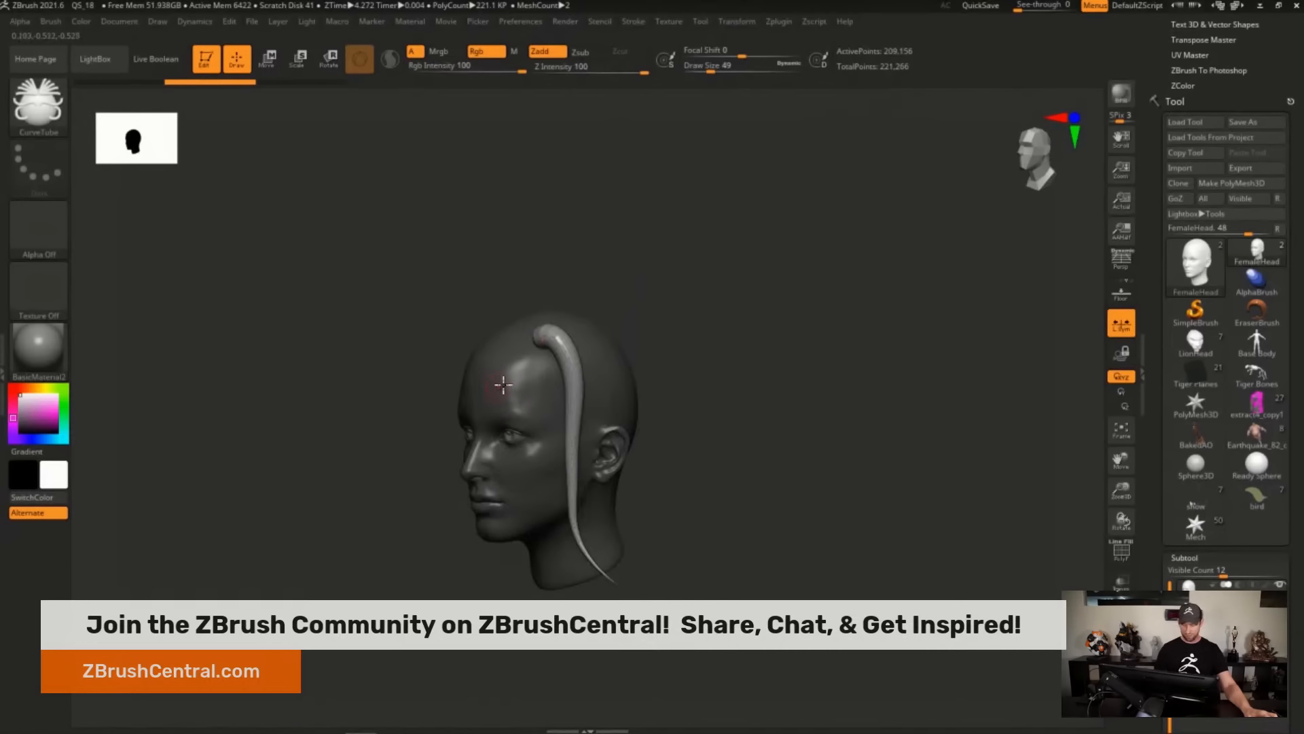
# Draw a second tapered tube from the upper forehead down beside the face, inspect it from the side and undo both tubes.
pyautogui.moveTo(503, 350); pyautogui.dragTo(543, 578)
pyautogui.moveTo(630, 518); pyautogui.dragTo(678, 496)
pyautogui.moveTo(500, 361); pyautogui.dragTo(522, 344)
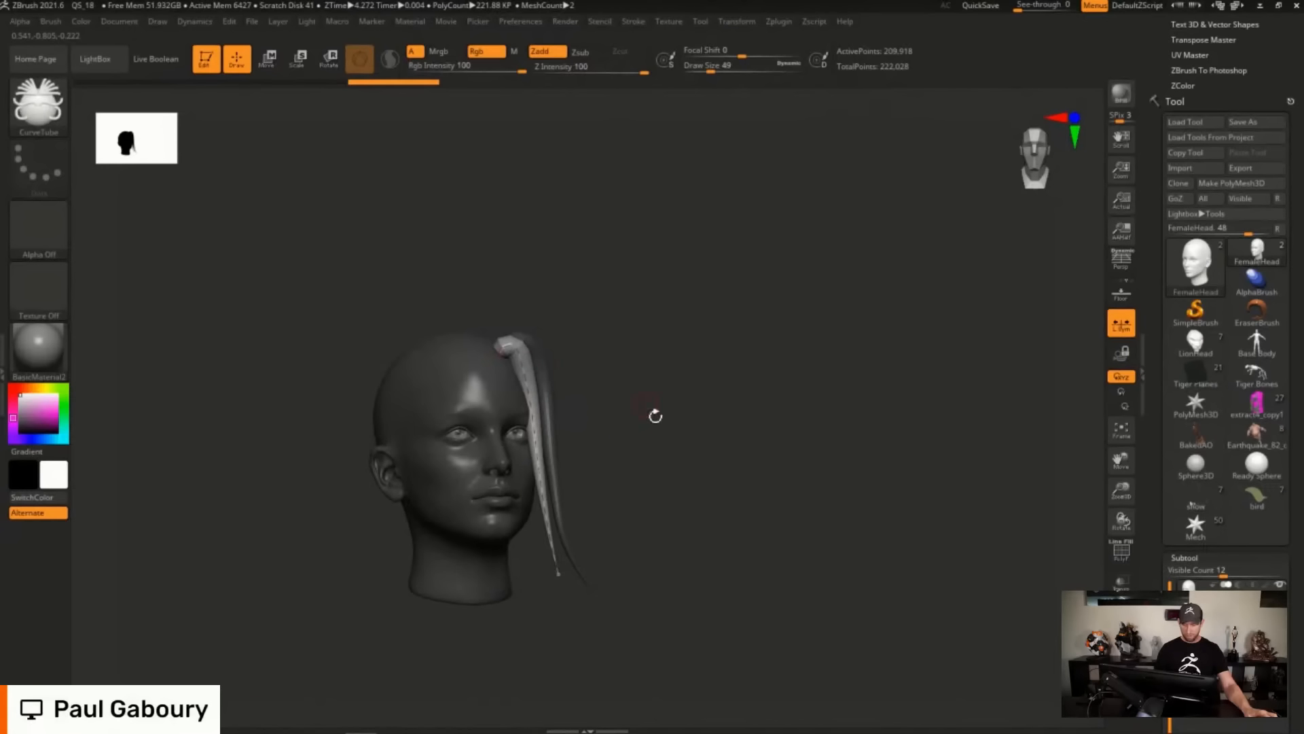
pyautogui.moveTo(655, 416); pyautogui.dragTo(639, 349)
pyautogui.moveTo(632, 303); pyautogui.dragTo(634, 341)
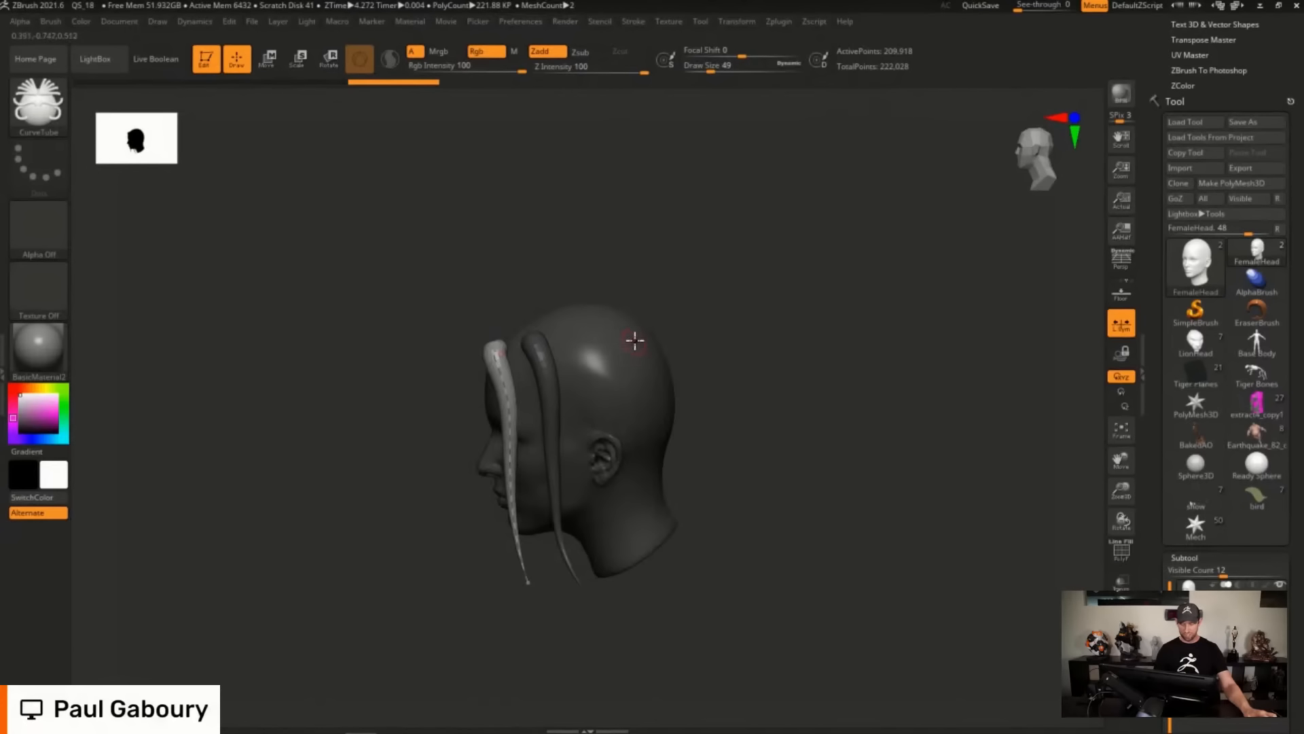
pyautogui.hotkey('ctrl', 'z')
pyautogui.hotkey('ctrl', 'z')
pyautogui.hotkey('ctrl', 'z')
# Try drawing a tapered tube from the upper forehead across the side of the head past the ear, and undo it.
pyautogui.moveTo(501, 363); pyautogui.dragTo(641, 510)
pyautogui.moveTo(690, 364); pyautogui.dragTo(592, 416)
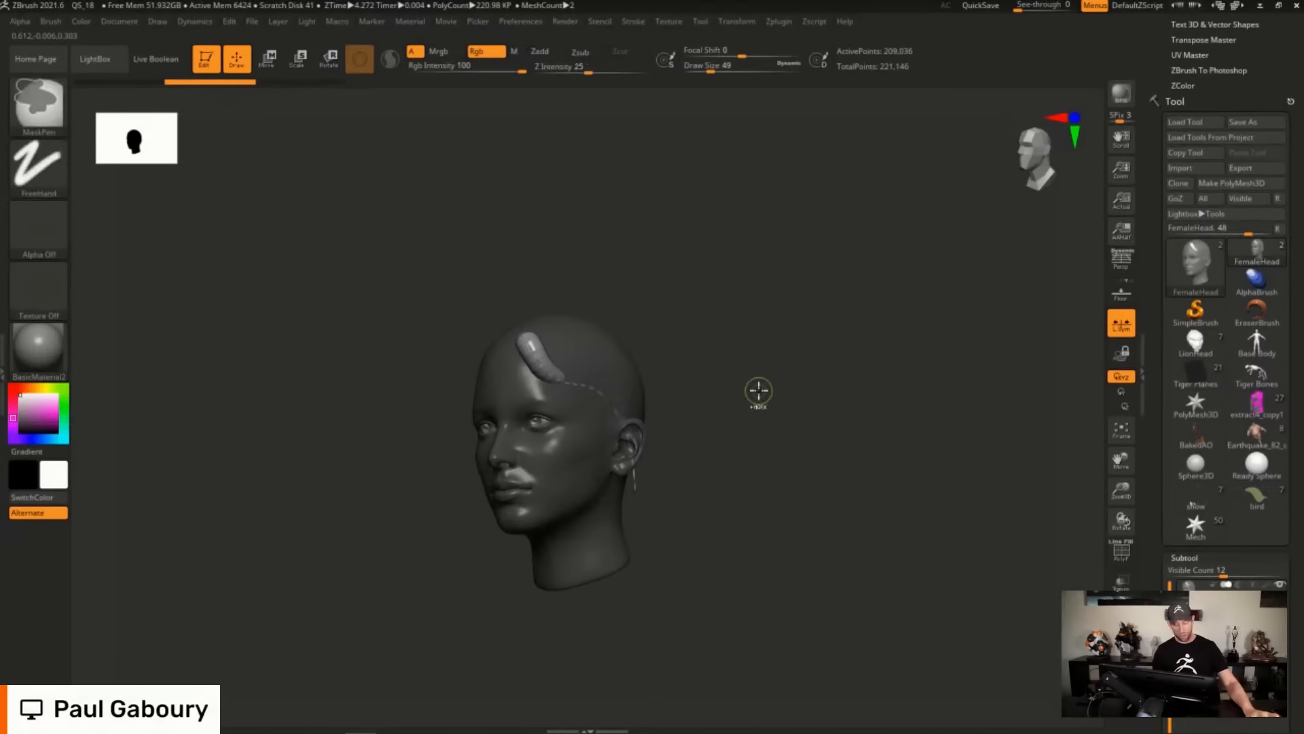
pyautogui.hotkey('ctrl', 'z')
pyautogui.hotkey('ctrl', 'z')
# Return the head to a front view and set the Picker's depth option to Closest Z.
pyautogui.moveTo(731, 417)
pyautogui.keyDown('shift'); pyautogui.mouseDown()
pyautogui.moveTo(755, 429)
pyautogui.moveTo(708, 438)
pyautogui.mouseUp(); pyautogui.keyUp('shift')
pyautogui.click(477, 21)
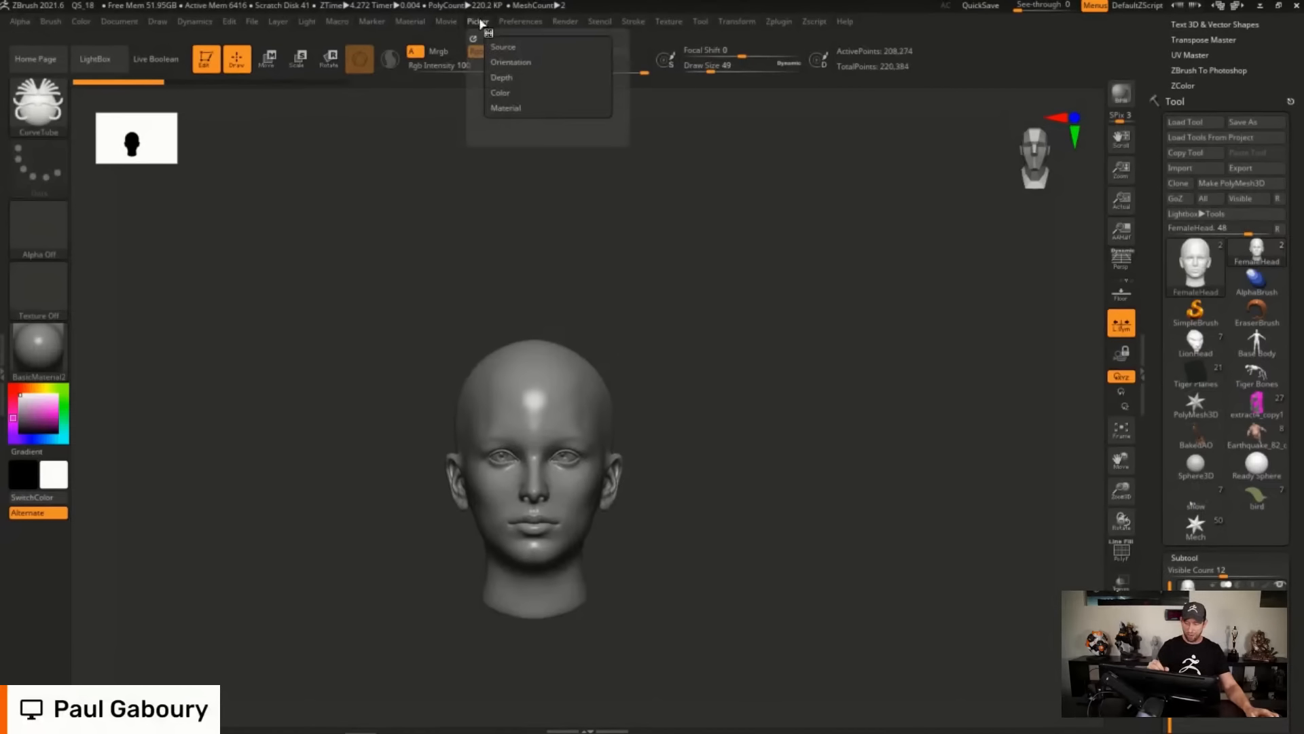
pyautogui.click(506, 78)
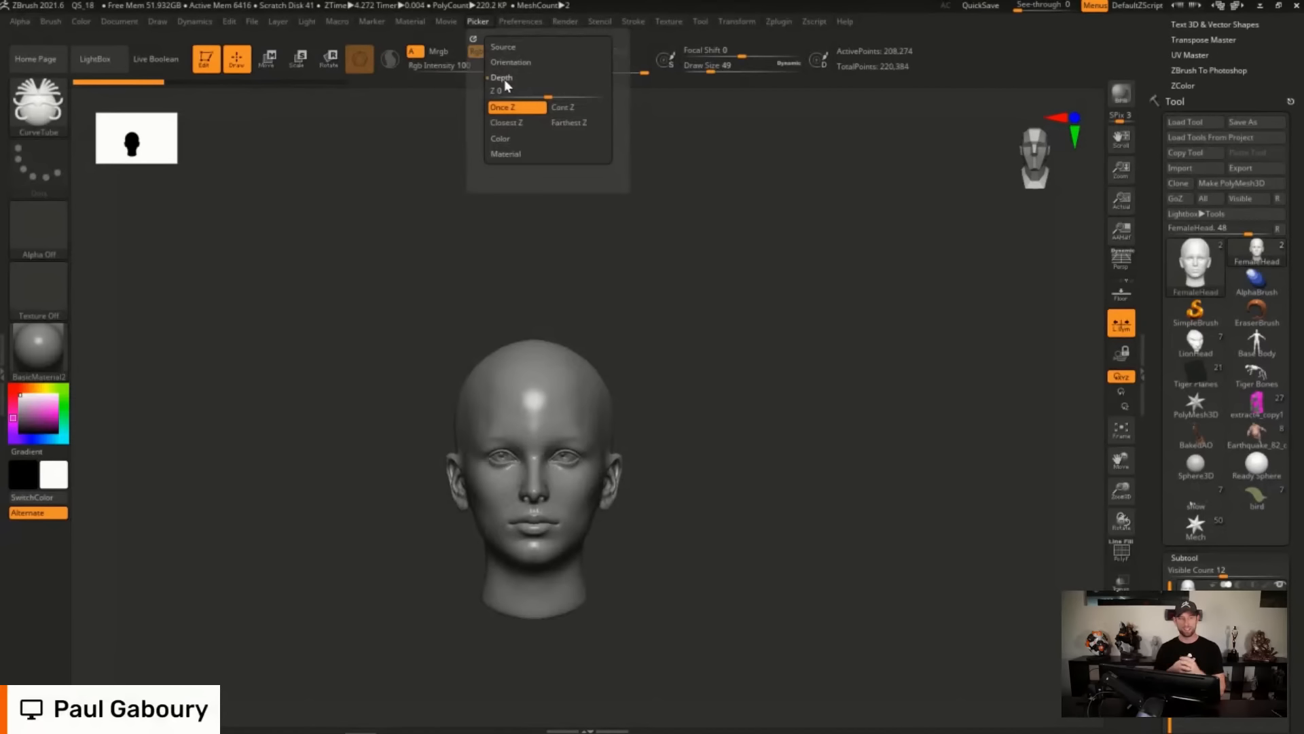
pyautogui.click(517, 123)
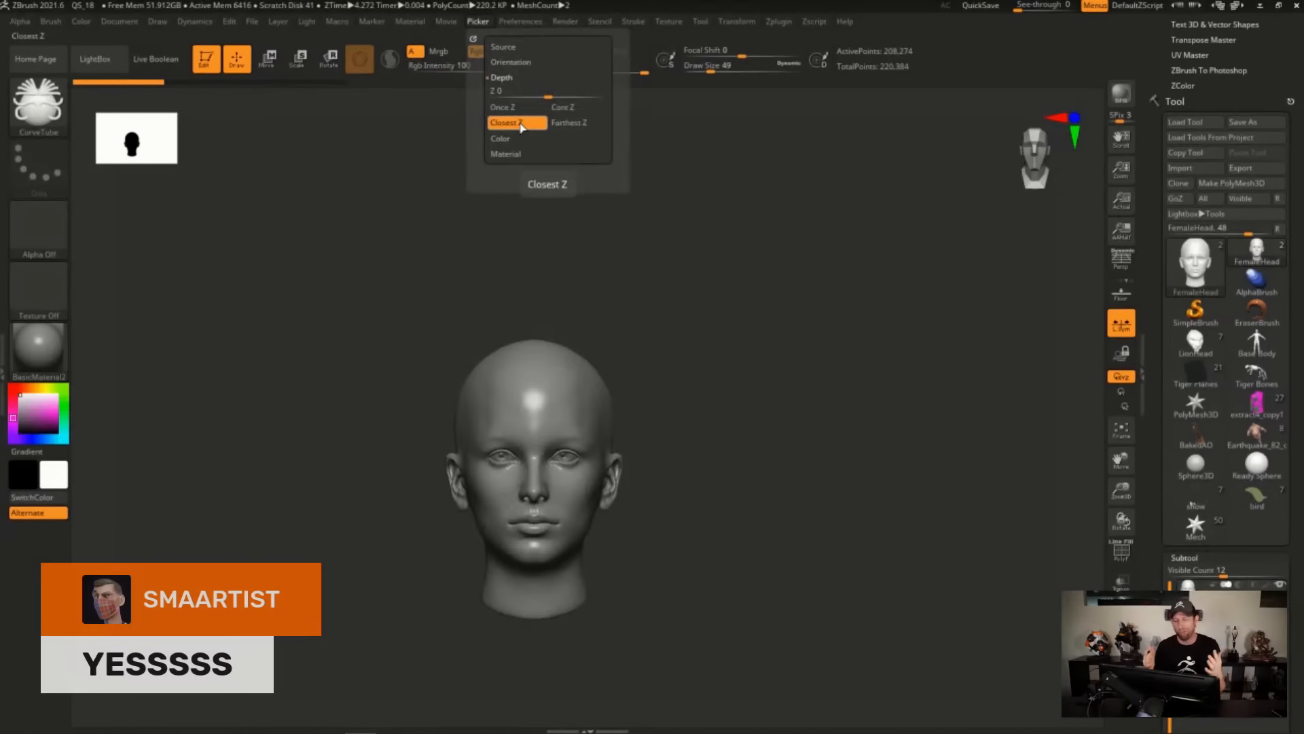
# Draw a tapered tube from the top of the head down past the ear in side view and inspect it from the front.
pyautogui.moveTo(747, 428)
pyautogui.mouseDown()
pyautogui.moveTo(760, 442)
pyautogui.moveTo(774, 376)
pyautogui.moveTo(735, 405)
pyautogui.mouseUp()
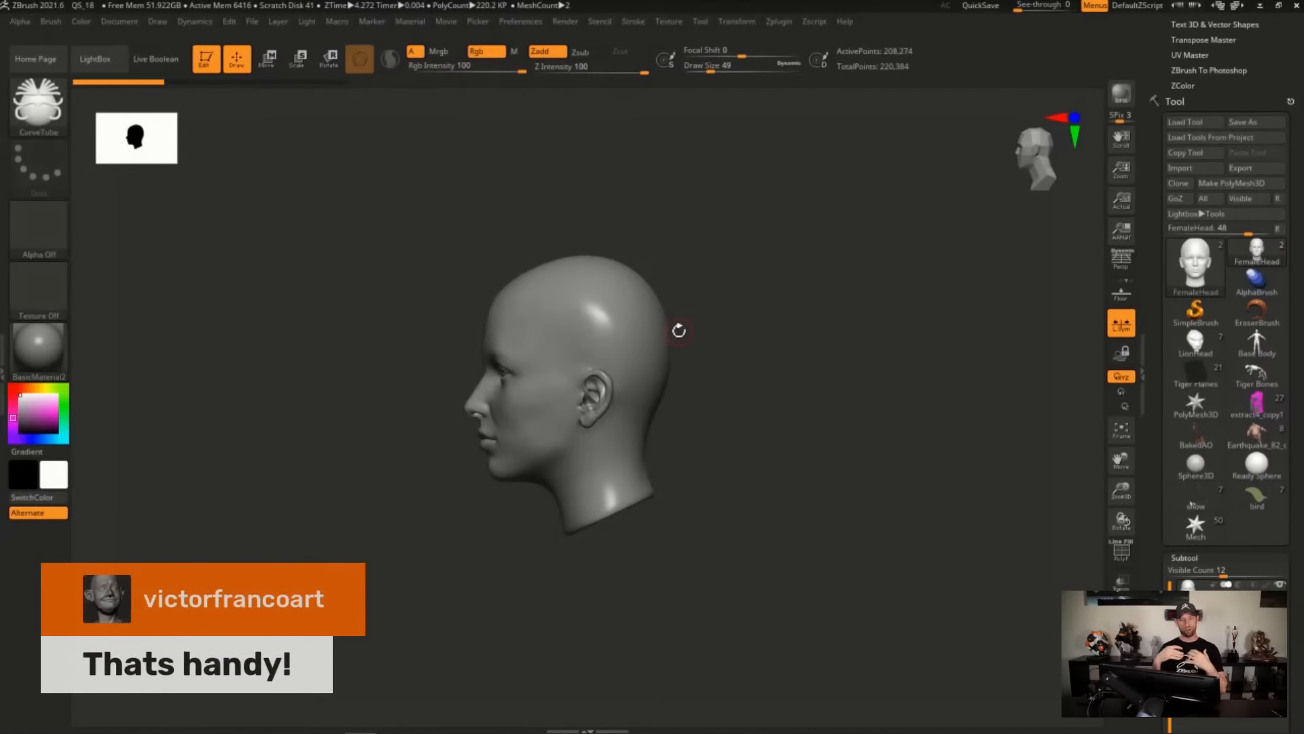
pyautogui.moveTo(571, 275); pyautogui.dragTo(604, 540)
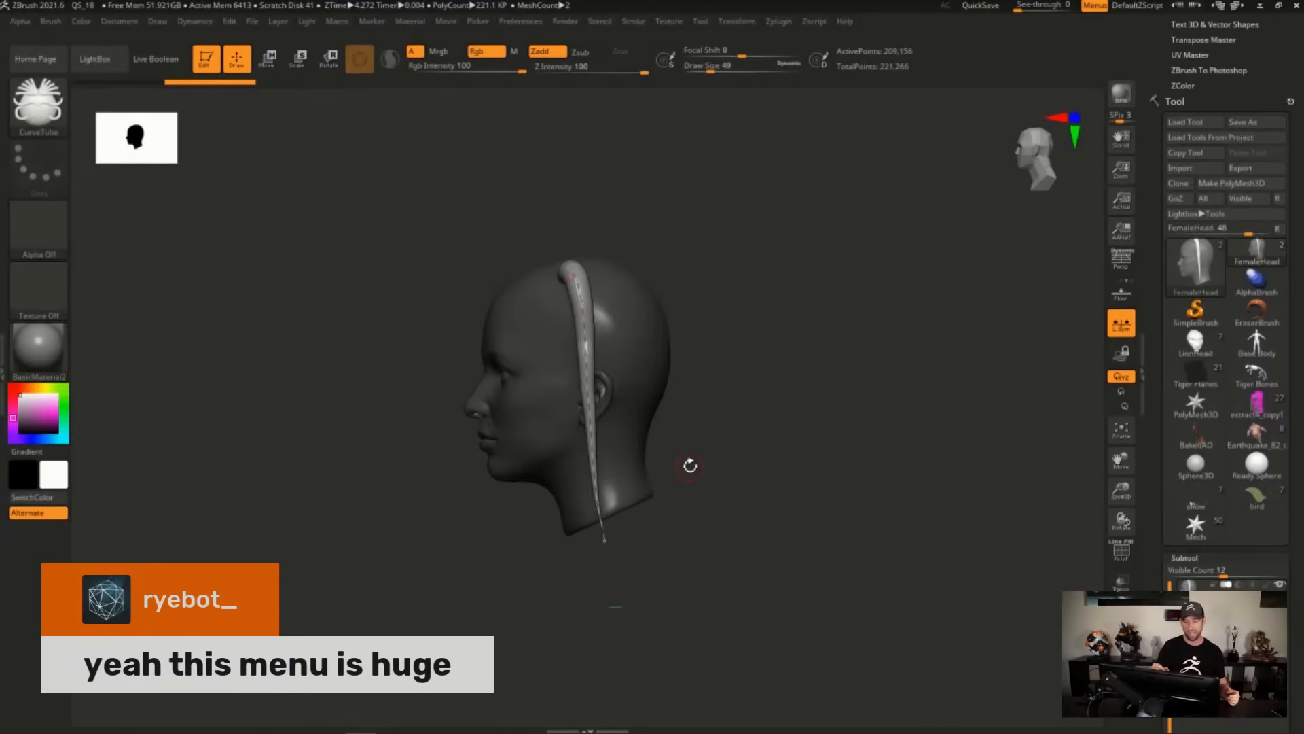
pyautogui.click(478, 21)
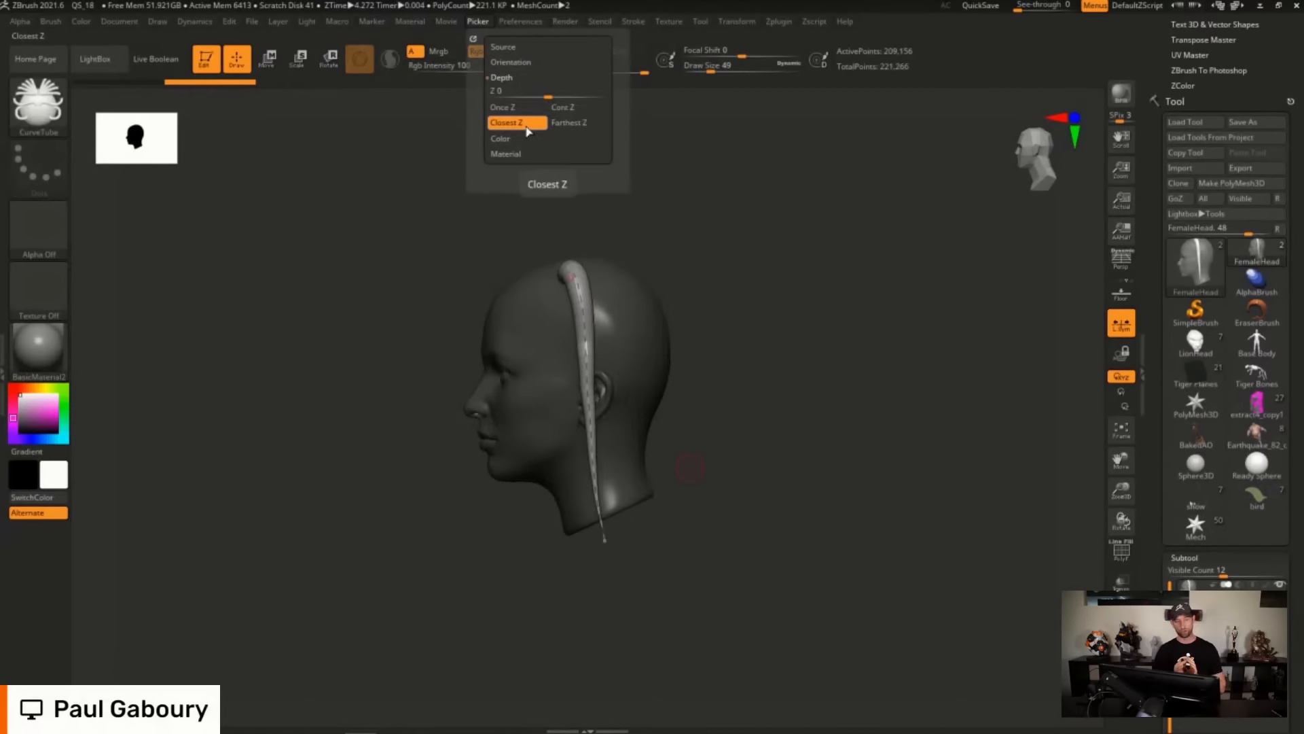
pyautogui.moveTo(740, 456); pyautogui.dragTo(799, 452)
pyautogui.keyDown('ctrl'); pyautogui.moveTo(672, 381); pyautogui.dragTo(706, 343, button='right'); pyautogui.keyUp('ctrl')
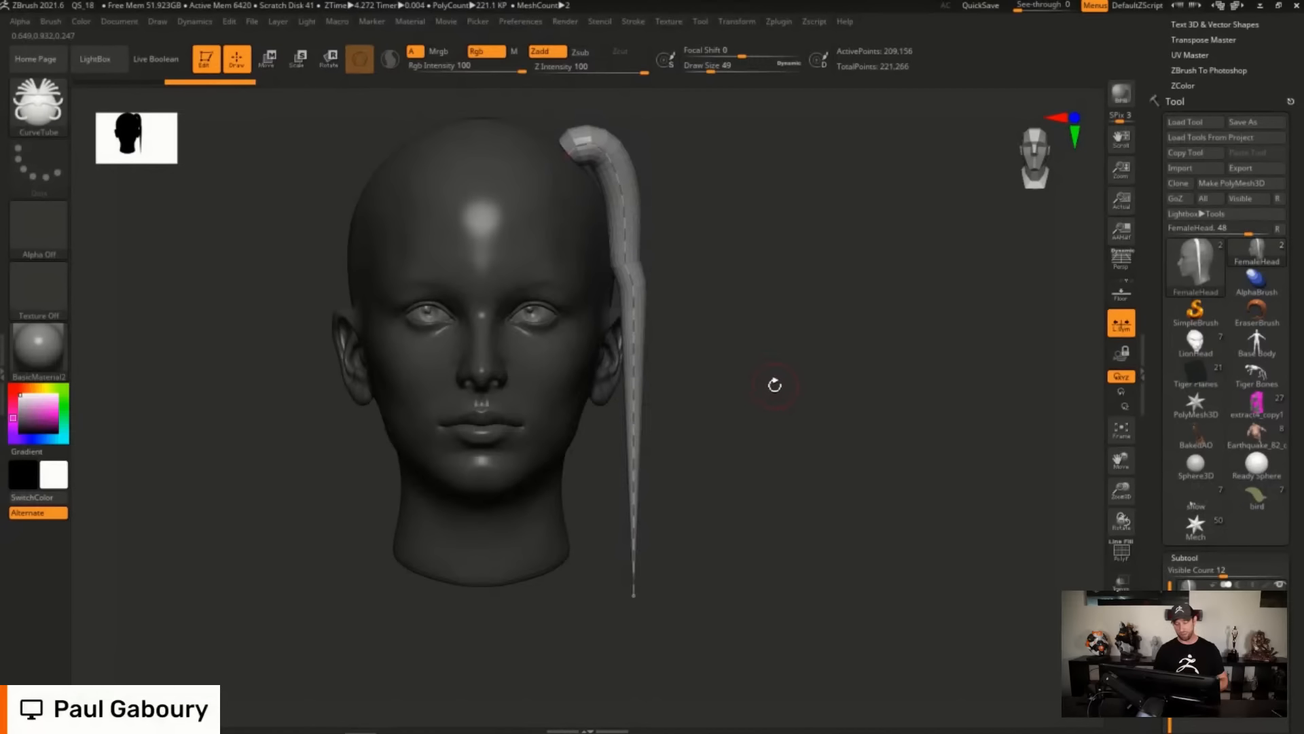
# Draw two more tapered tubes, one from the forehead beside the face and one behind the ear, and undo all the tubes.
pyautogui.moveTo(774, 384); pyautogui.dragTo(771, 358)
pyautogui.moveTo(531, 183)
pyautogui.mouseDown()
pyautogui.moveTo(557, 190)
pyautogui.moveTo(646, 472)
pyautogui.moveTo(740, 404)
pyautogui.mouseUp()
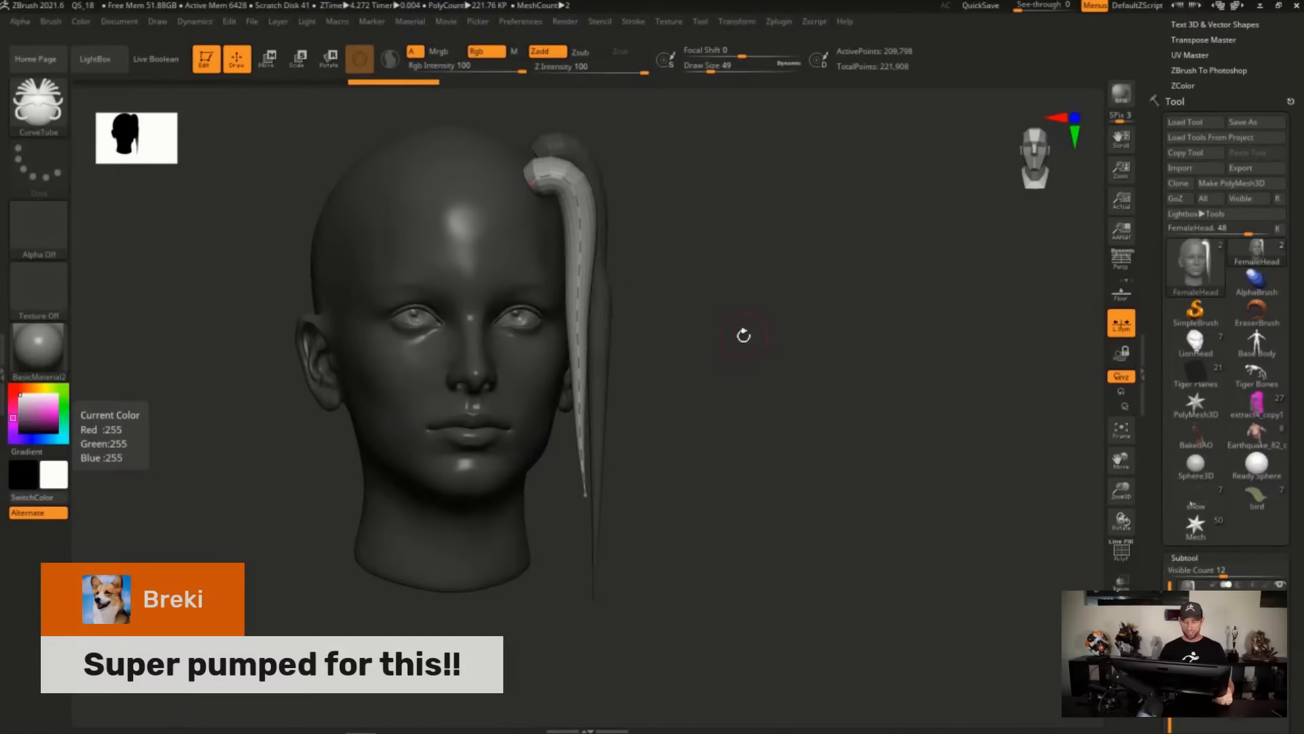
pyautogui.moveTo(743, 330)
pyautogui.mouseDown()
pyautogui.moveTo(746, 376)
pyautogui.moveTo(678, 376)
pyautogui.moveTo(768, 308)
pyautogui.moveTo(696, 322)
pyautogui.mouseUp()
pyautogui.moveTo(626, 218); pyautogui.dragTo(684, 453)
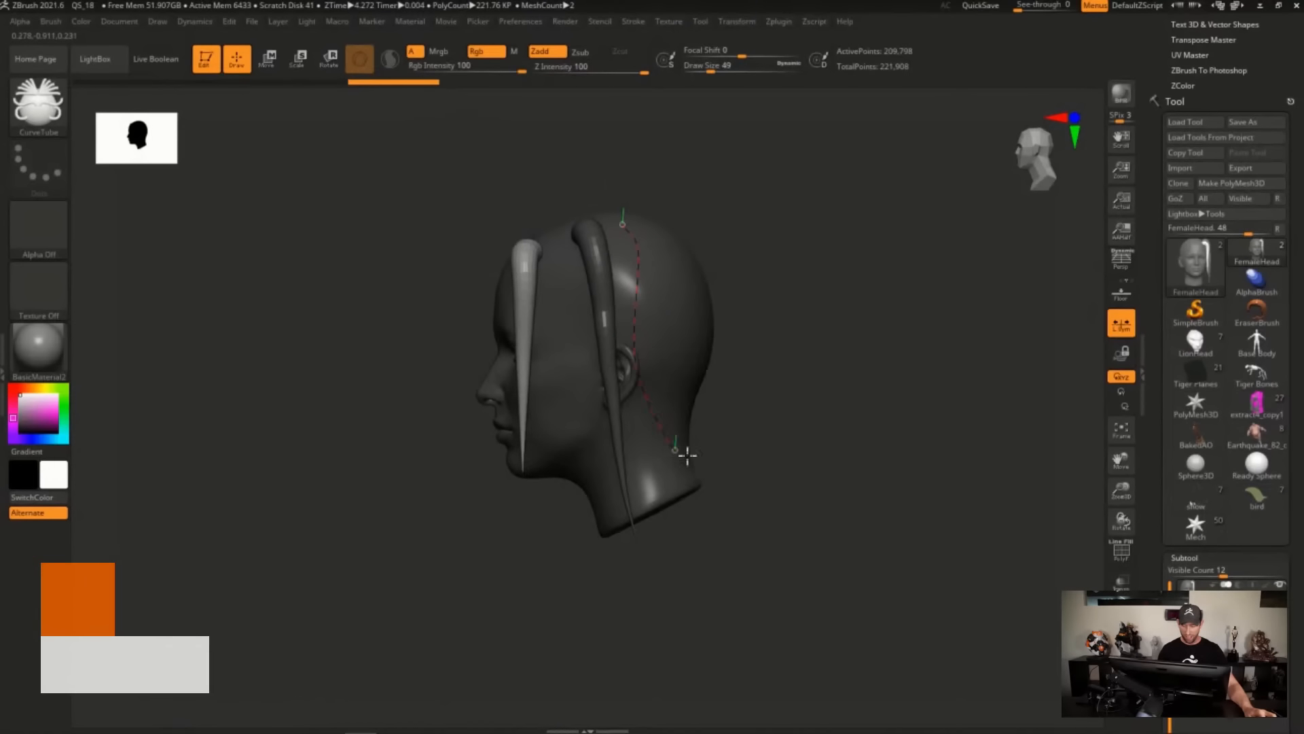
pyautogui.hotkey('ctrl', 'z')
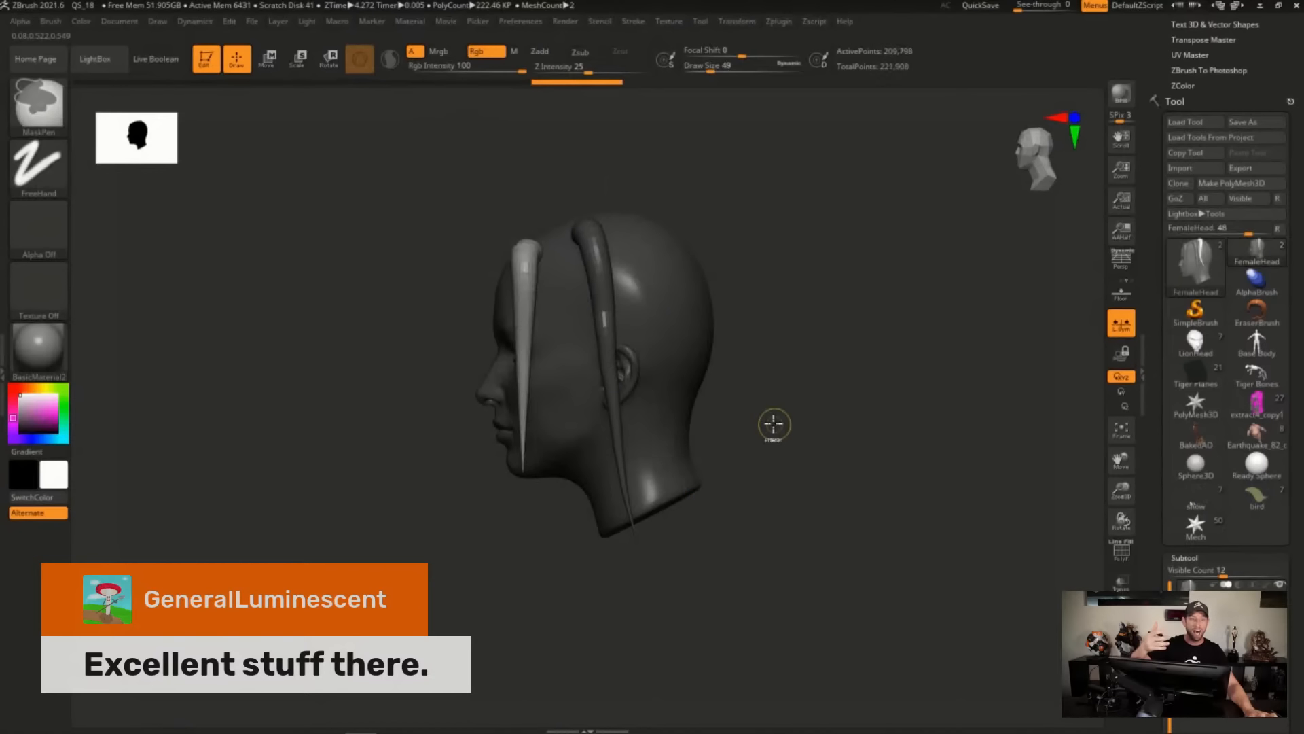
pyautogui.hotkey('ctrl', 'z')
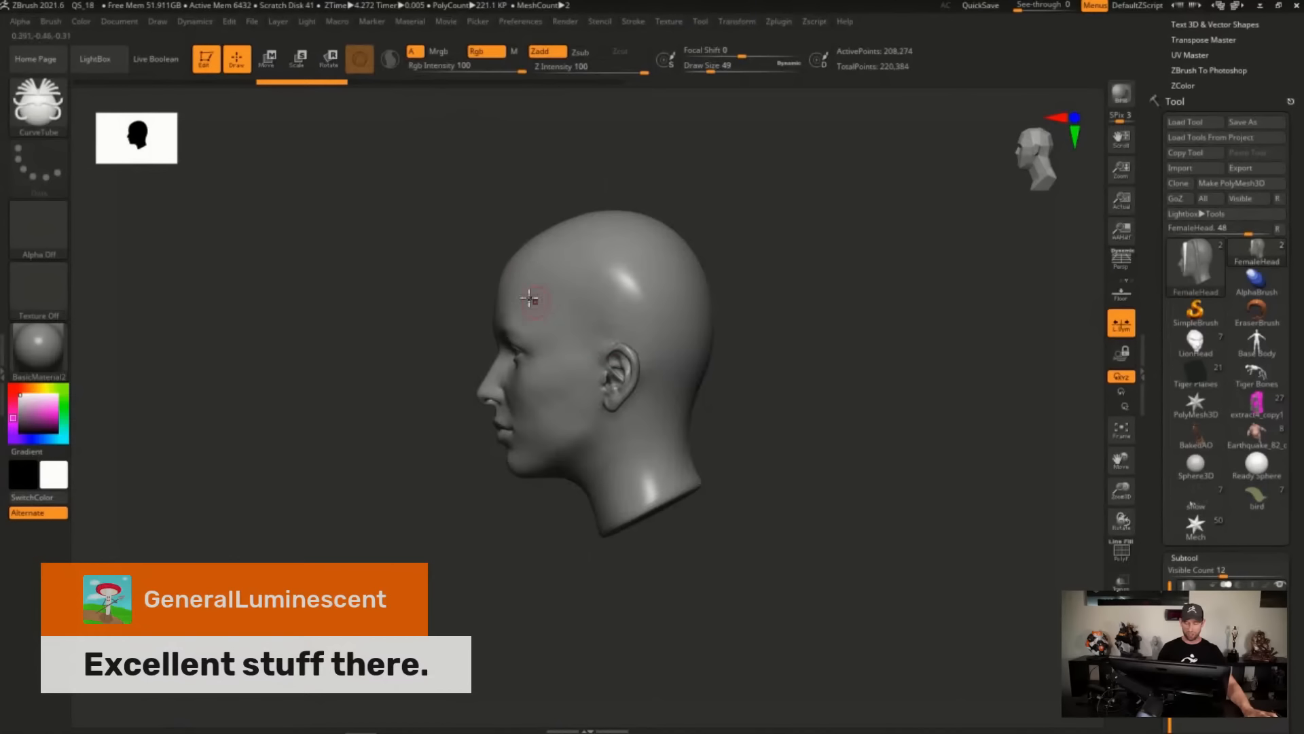
# Draw a tapered tube from the temple toward the back of the neck, inspect it from the front and undo it.
pyautogui.moveTo(533, 294)
pyautogui.mouseDown()
pyautogui.moveTo(669, 285)
pyautogui.moveTo(693, 427)
pyautogui.mouseUp()
pyautogui.moveTo(748, 421)
pyautogui.mouseDown()
pyautogui.moveTo(862, 381)
pyautogui.moveTo(856, 390)
pyautogui.mouseUp()
pyautogui.keyDown('alt'); pyautogui.moveTo(717, 418); pyautogui.dragTo(763, 414); pyautogui.keyUp('alt')
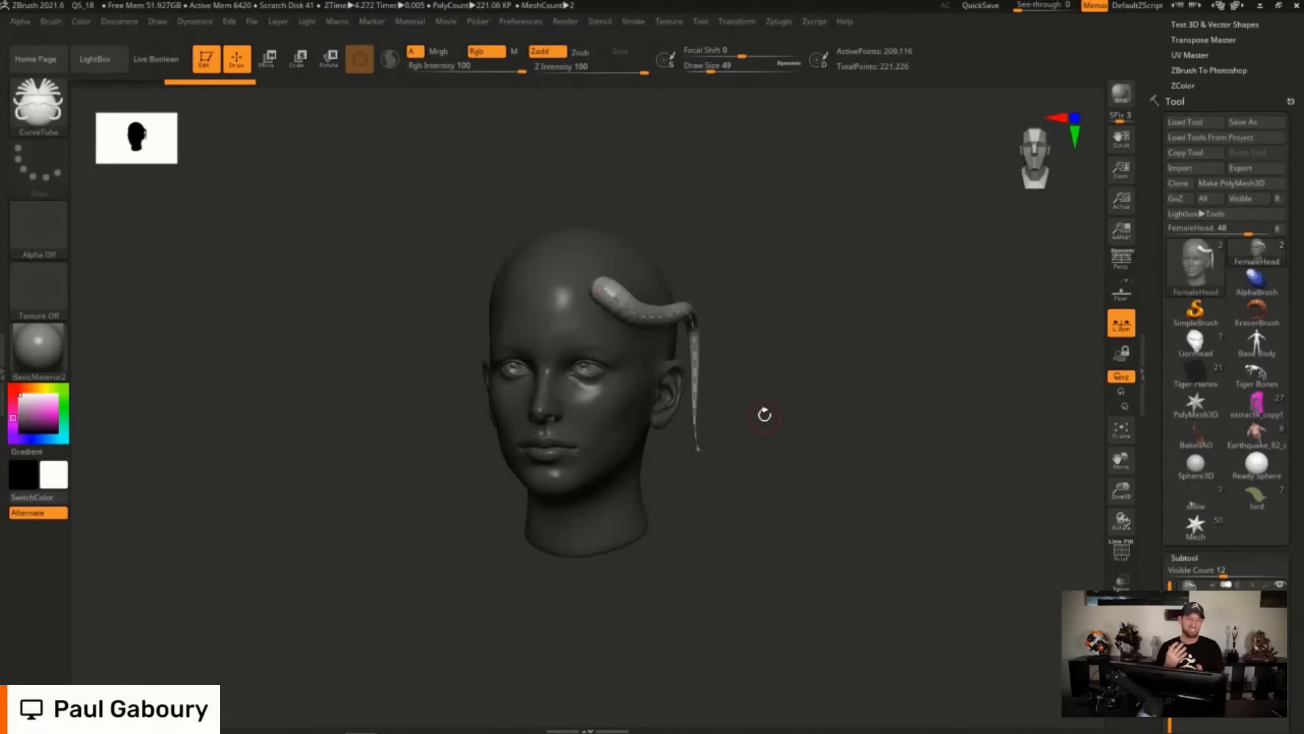
pyautogui.hotkey('ctrl', 'z')
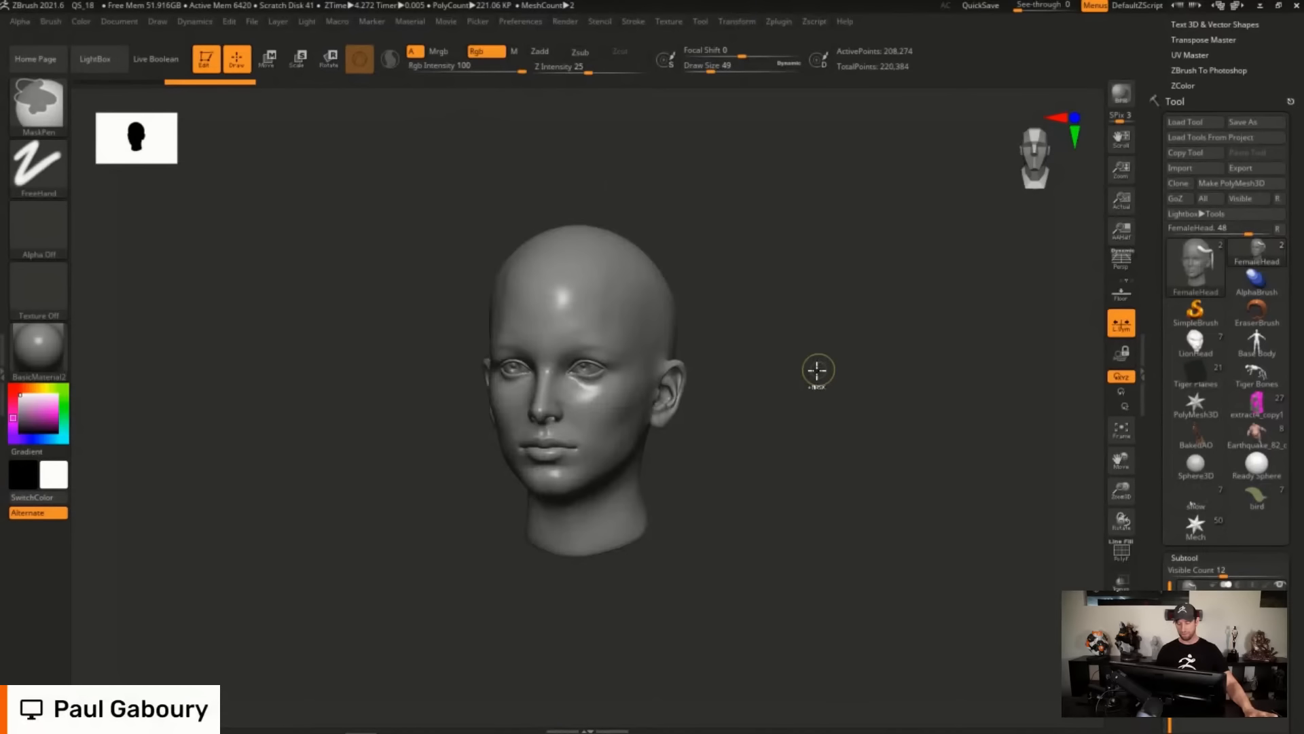
# Set the Picker's depth option to Farthest Z and draw a tapered tube from the temple straight up past the top of the head.
pyautogui.click(478, 21)
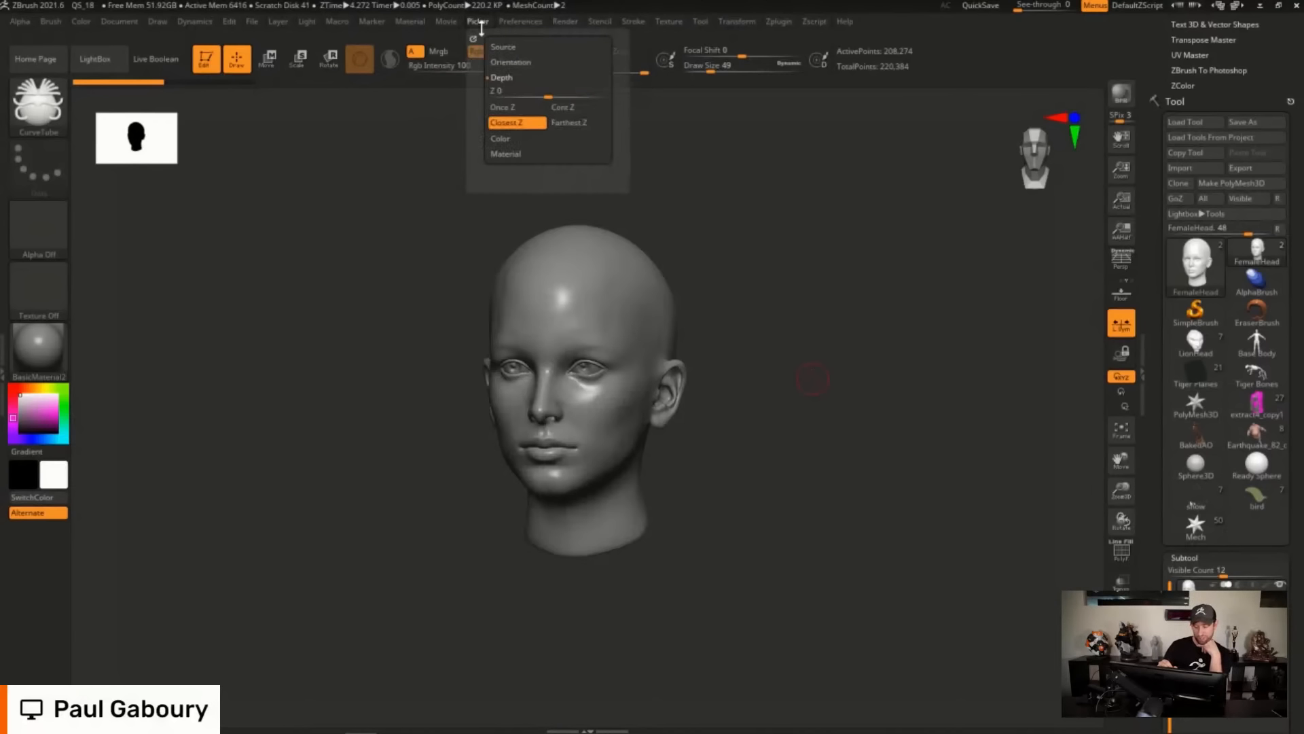
pyautogui.click(578, 125)
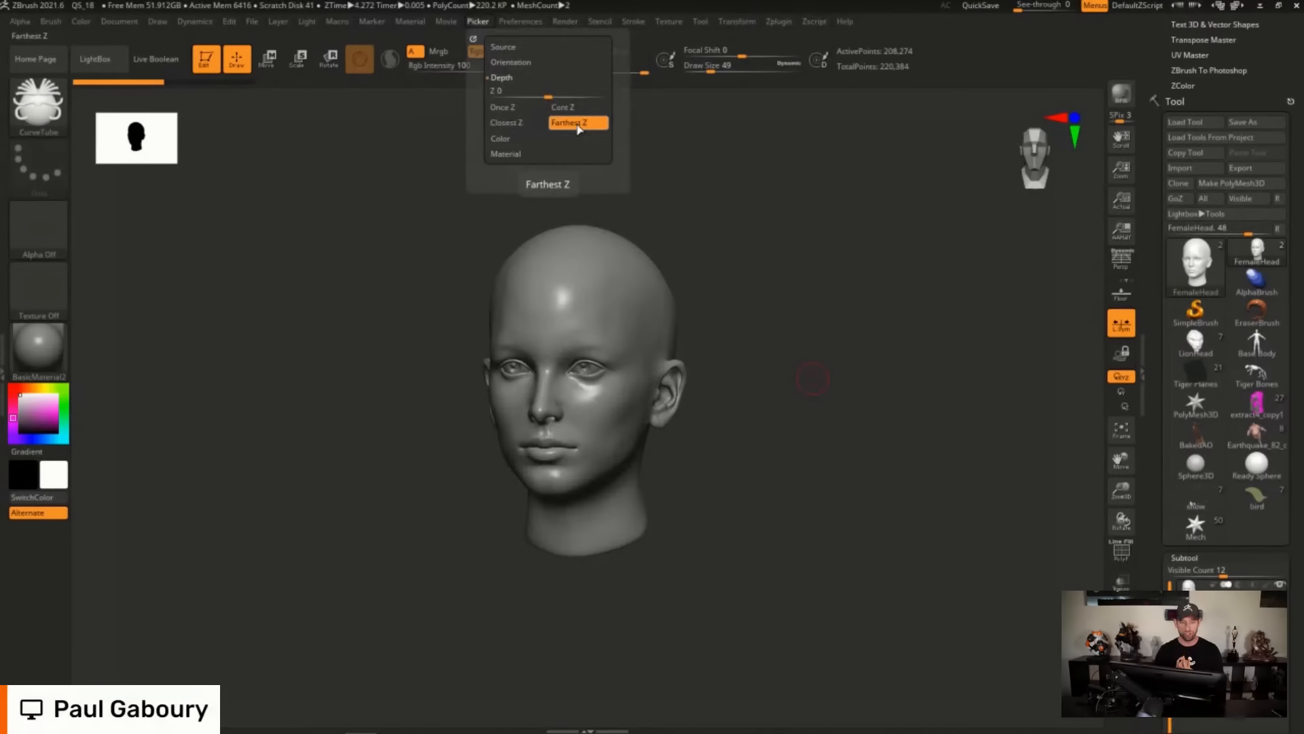
pyautogui.moveTo(783, 387)
pyautogui.mouseDown()
pyautogui.moveTo(794, 416)
pyautogui.moveTo(777, 387)
pyautogui.mouseUp()
pyautogui.moveTo(638, 374); pyautogui.dragTo(632, 144)
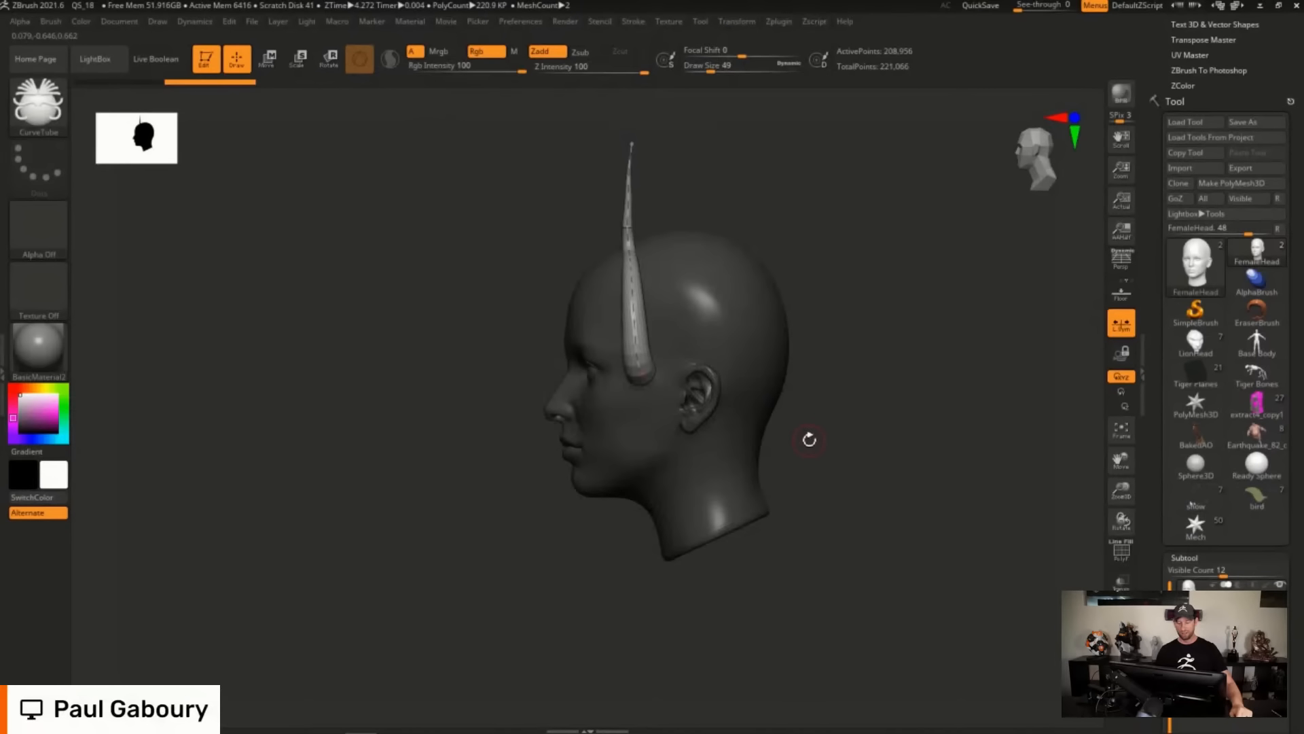
# Inspect the tube drawn up from the temple from the front of the head and undo it.
pyautogui.moveTo(806, 444)
pyautogui.mouseDown()
pyautogui.moveTo(855, 416)
pyautogui.moveTo(816, 326)
pyautogui.moveTo(808, 347)
pyautogui.moveTo(824, 356)
pyautogui.mouseUp()
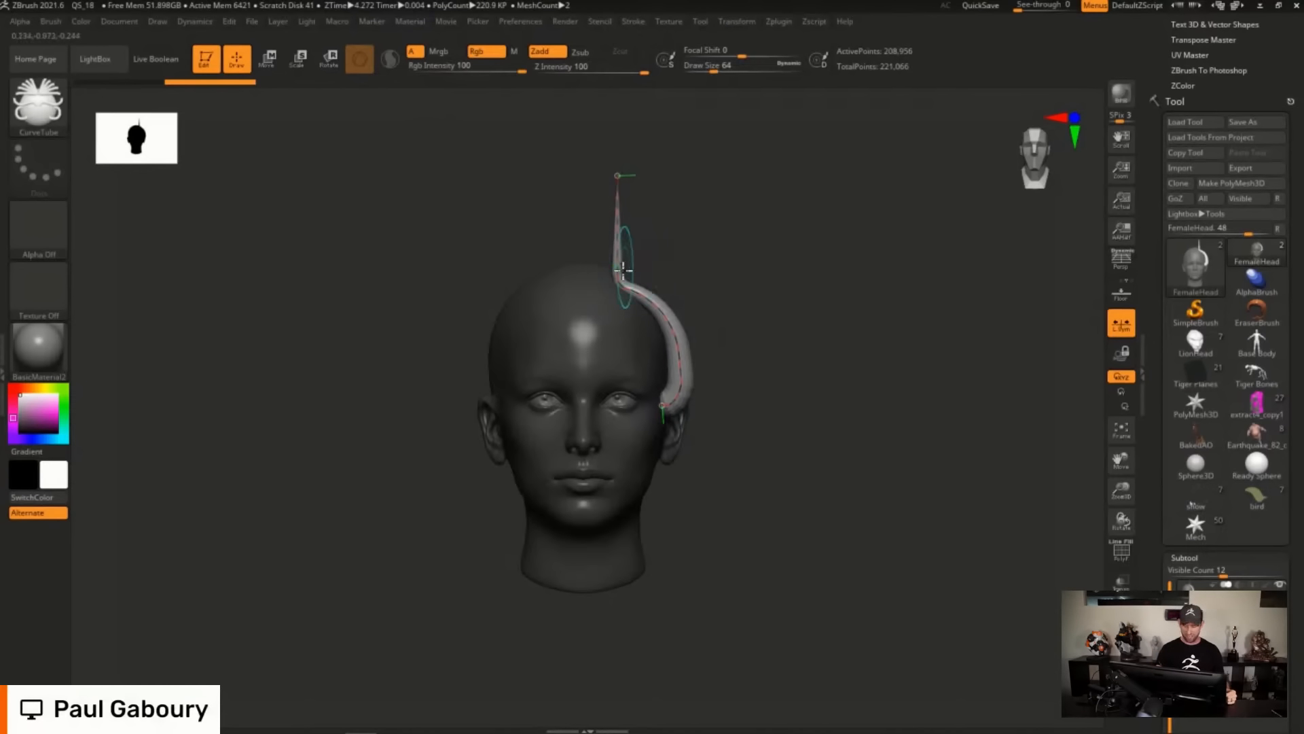
pyautogui.press('[')
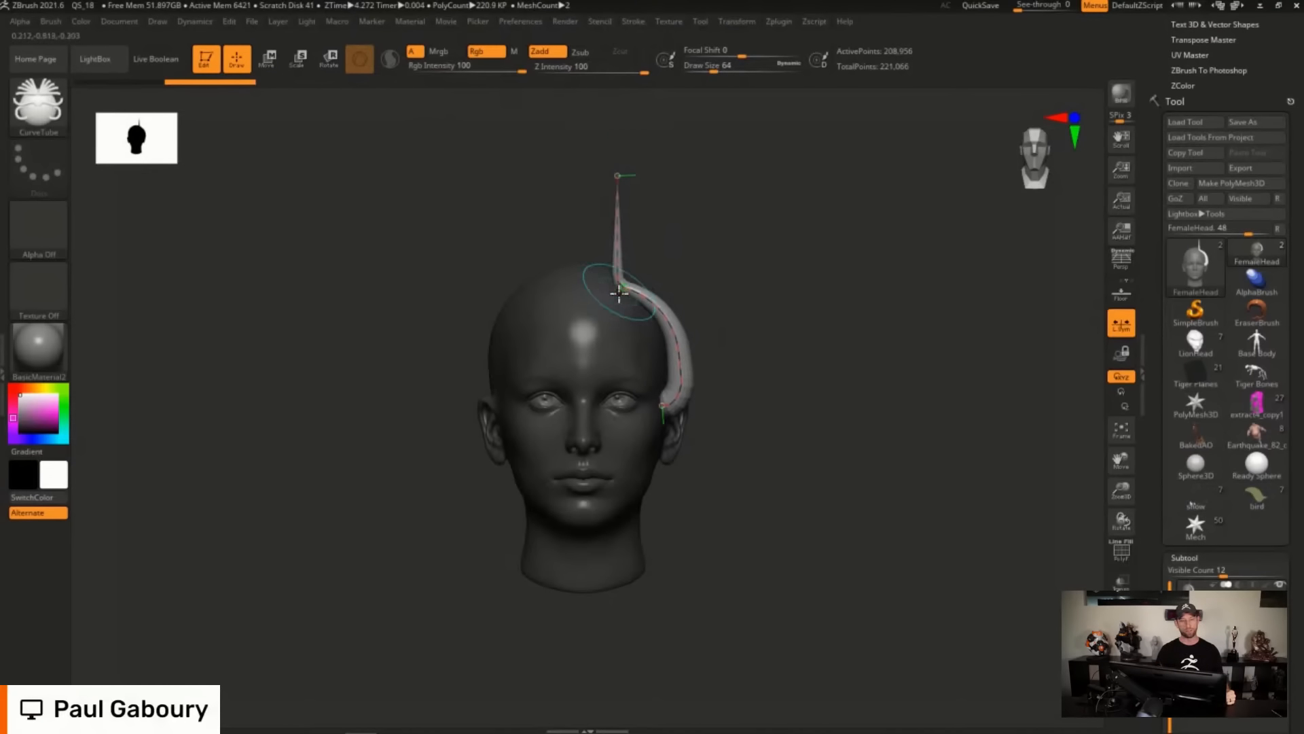
pyautogui.press(']')
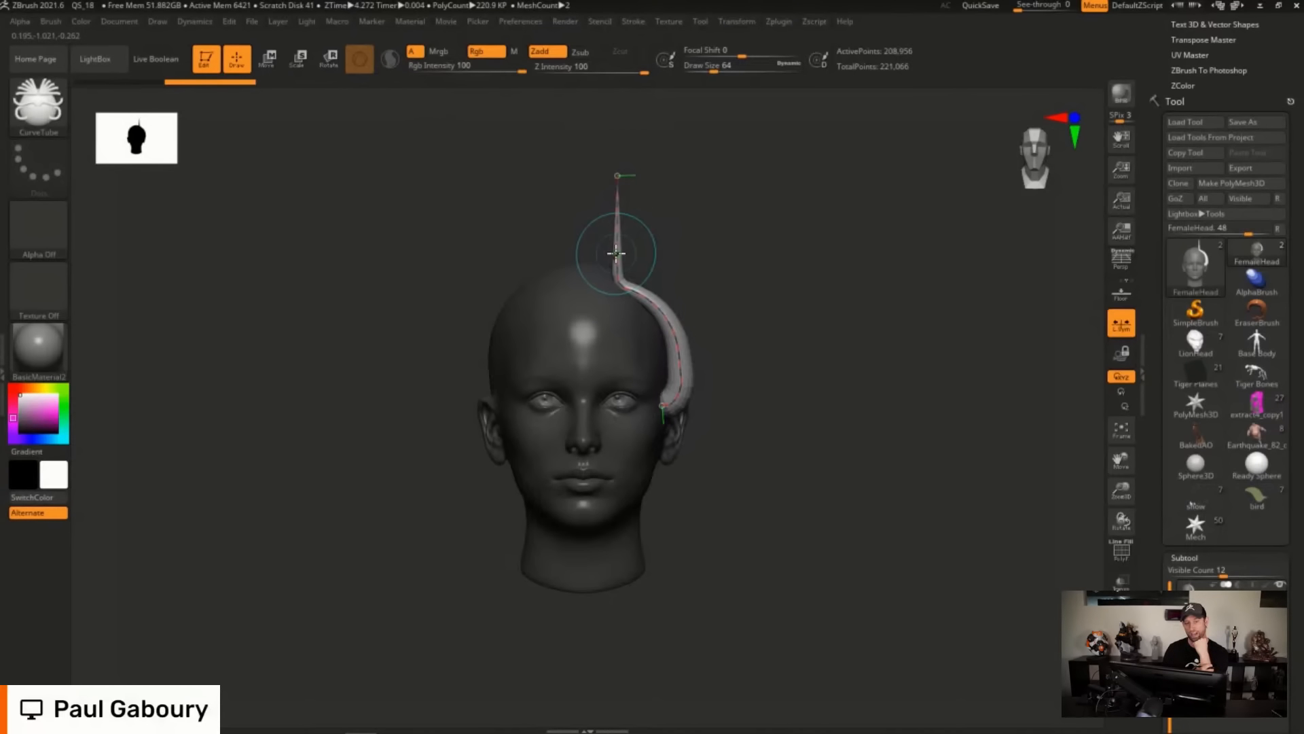
pyautogui.hotkey('ctrl', 'z')
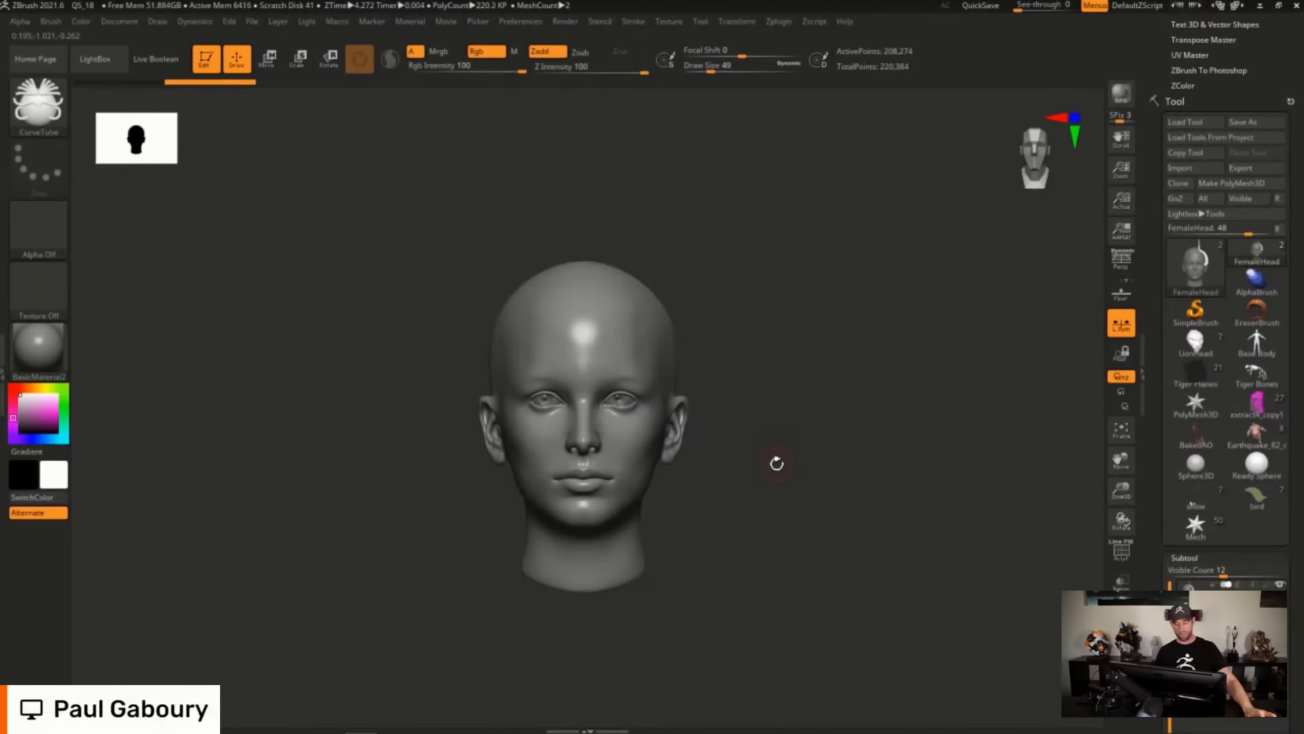
# Draw a tapered tube from the upper side of the head down past the ear to the neck, inspect it from the front and undo it.
pyautogui.keyDown('alt'); pyautogui.moveTo(774, 463); pyautogui.dragTo(776, 381); pyautogui.keyUp('alt')
pyautogui.moveTo(809, 384); pyautogui.dragTo(747, 396)
pyautogui.moveTo(652, 210)
pyautogui.mouseDown()
pyautogui.moveTo(707, 471)
pyautogui.moveTo(826, 406)
pyautogui.moveTo(786, 387)
pyautogui.mouseUp()
pyautogui.moveTo(741, 448); pyautogui.dragTo(742, 409)
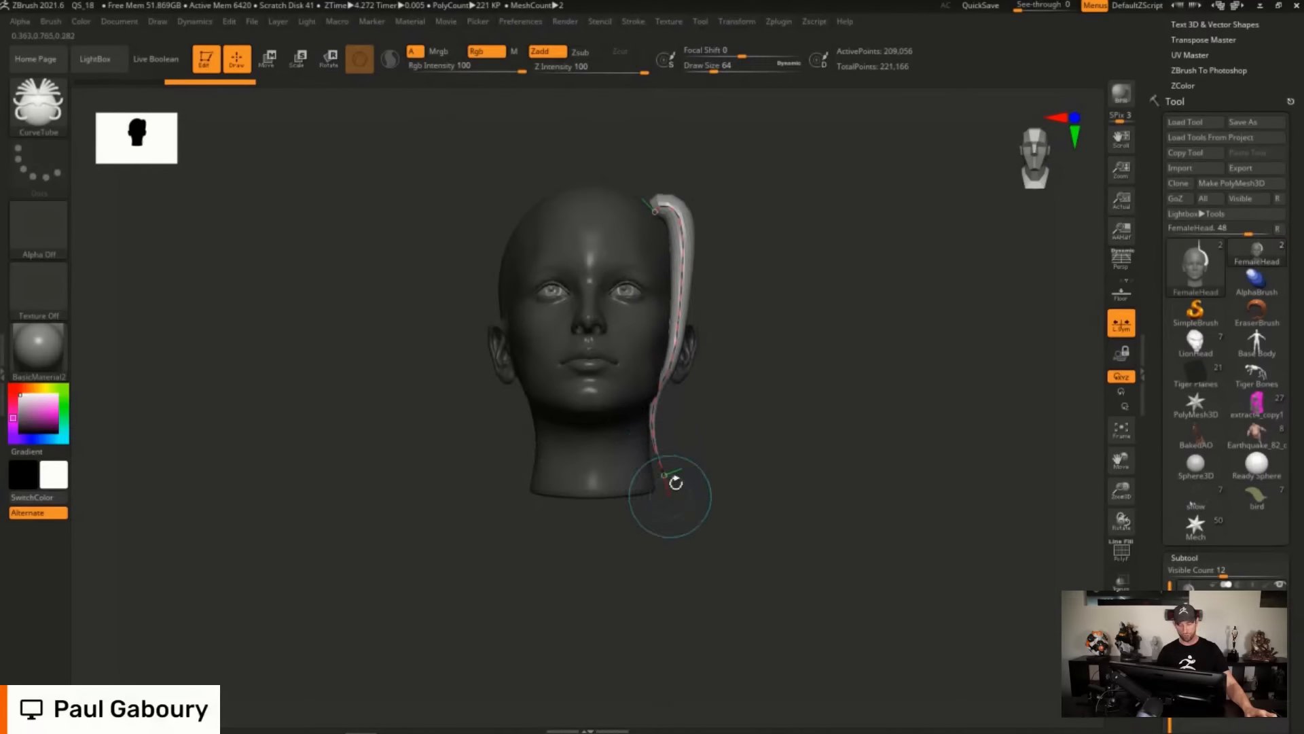
pyautogui.moveTo(753, 397)
pyautogui.mouseDown()
pyautogui.moveTo(753, 423)
pyautogui.moveTo(699, 428)
pyautogui.mouseUp()
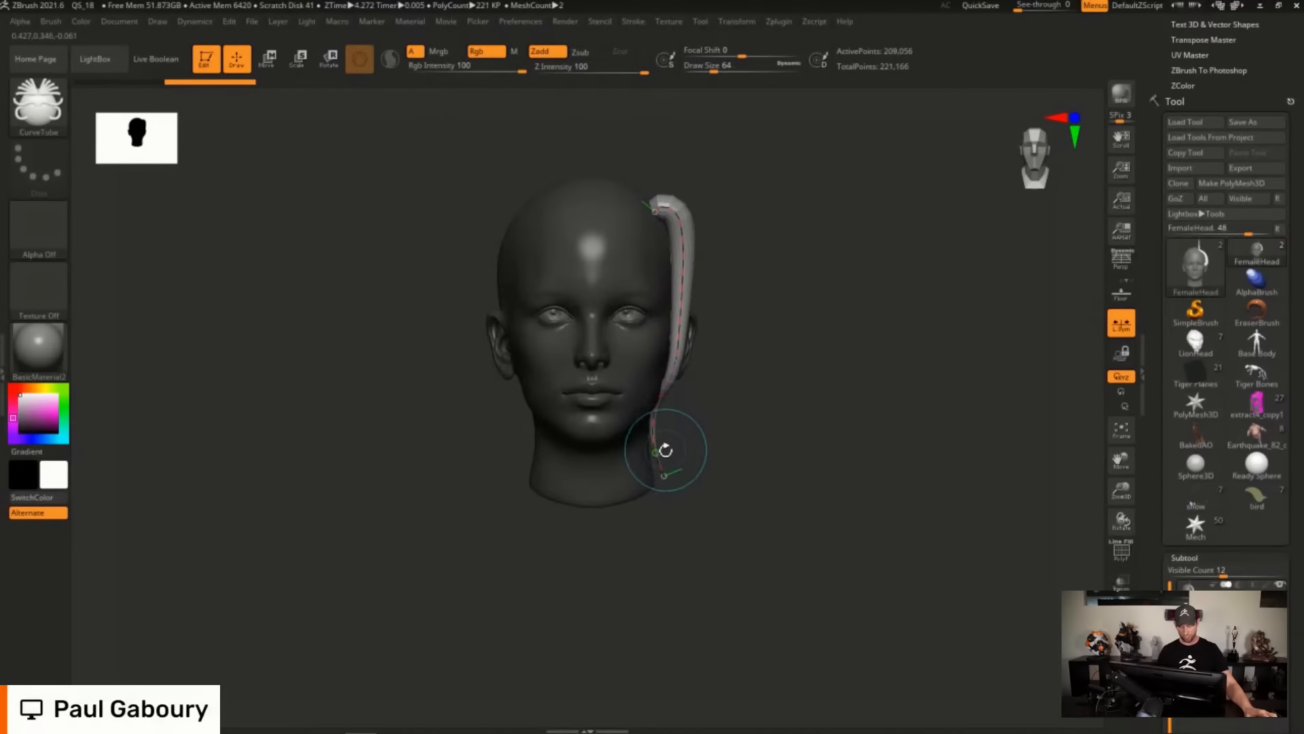
pyautogui.press('[')
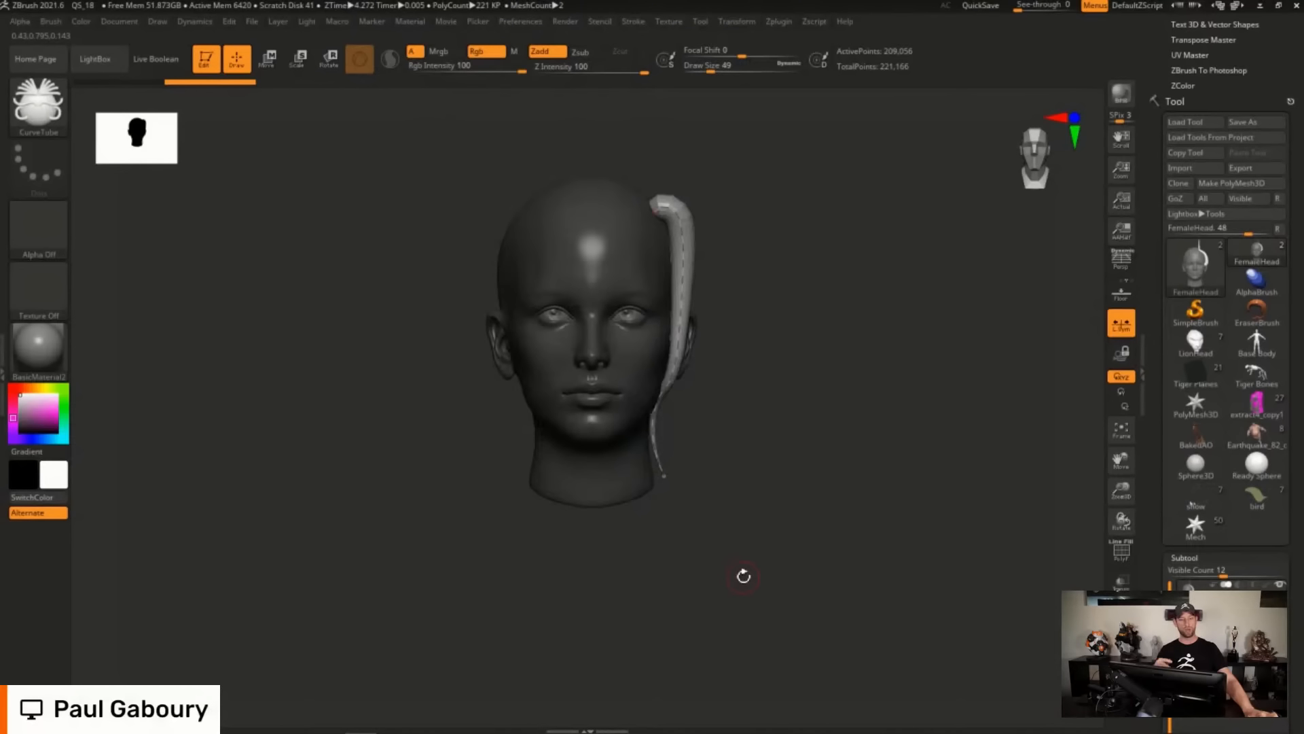
pyautogui.hotkey('ctrl', 'z')
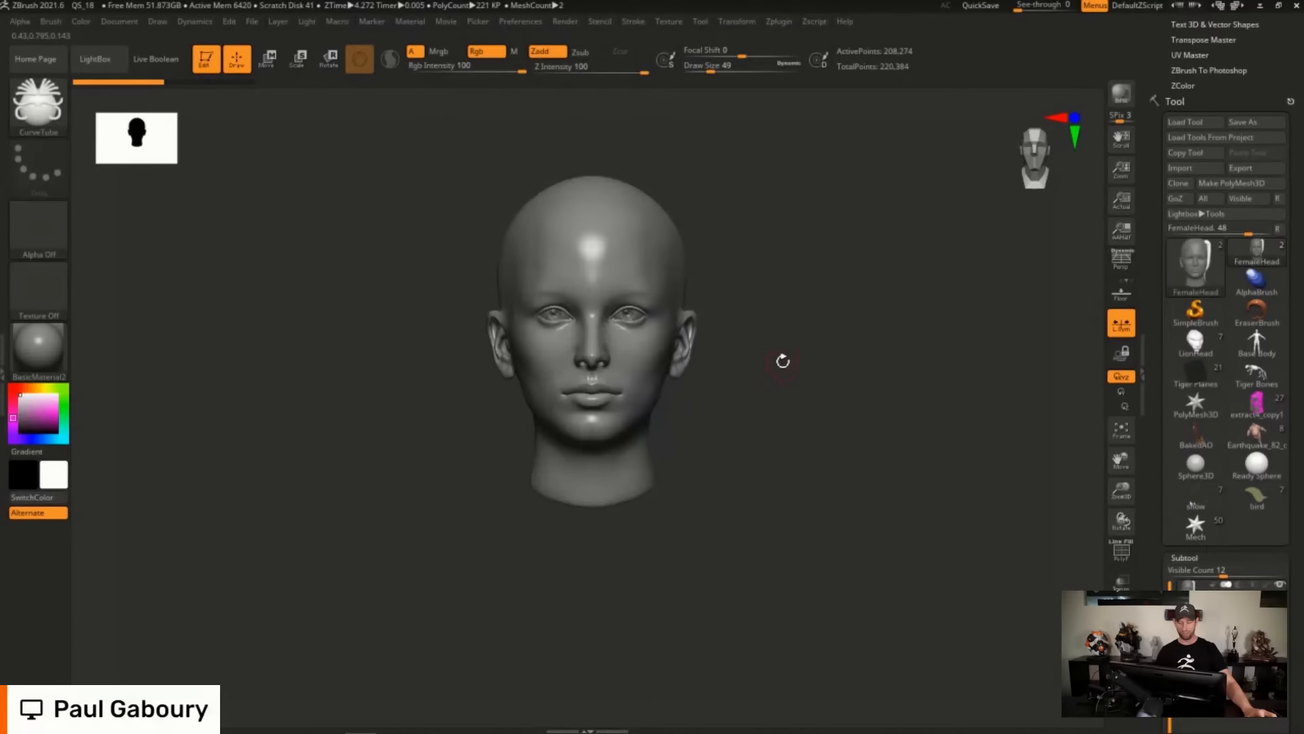
# Switch the active tool to LionHead and frame the lion's head from the front.
pyautogui.moveTo(782, 361); pyautogui.dragTo(761, 411)
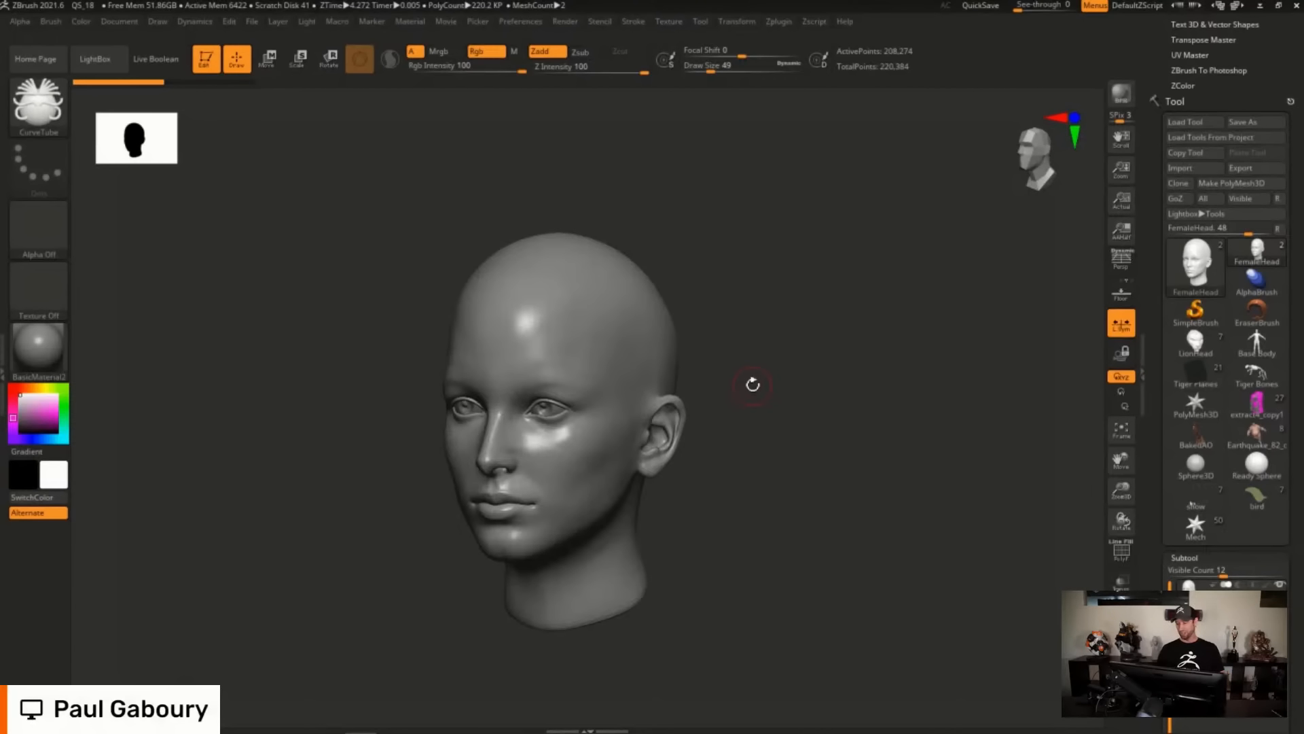
pyautogui.click(1195, 343)
pyautogui.moveTo(744, 473); pyautogui.dragTo(762, 460)
pyautogui.keyDown('alt'); pyautogui.moveTo(745, 416); pyautogui.dragTo(770, 426, button='right'); pyautogui.keyUp('alt')
pyautogui.keyDown('ctrl'); pyautogui.moveTo(770, 426); pyautogui.dragTo(776, 453, button='right'); pyautogui.keyUp('ctrl')
pyautogui.moveTo(776, 454)
pyautogui.mouseDown(button='right')
pyautogui.moveTo(780, 401)
pyautogui.moveTo(811, 381)
pyautogui.mouseUp(button='right')
# Show the mane subtools Head1_2 and Head1_3 on the lion head and hide them again.
pyautogui.moveTo(1290, 548); pyautogui.dragTo(1276, 425)
pyautogui.click(1279, 419)
pyautogui.click(1280, 389)
pyautogui.keyDown('ctrl'); pyautogui.moveTo(837, 469); pyautogui.dragTo(805, 416, button='right'); pyautogui.keyUp('ctrl')
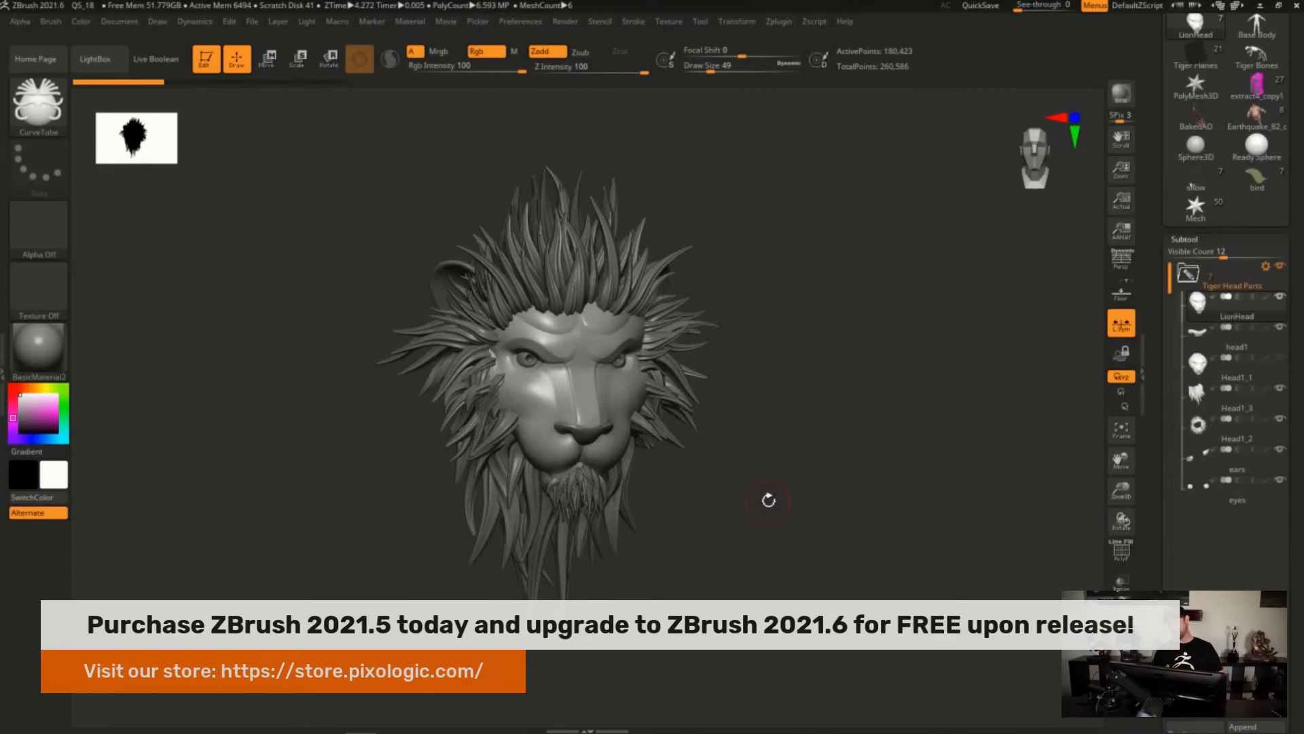
pyautogui.click(1280, 389)
pyautogui.click(1280, 419)
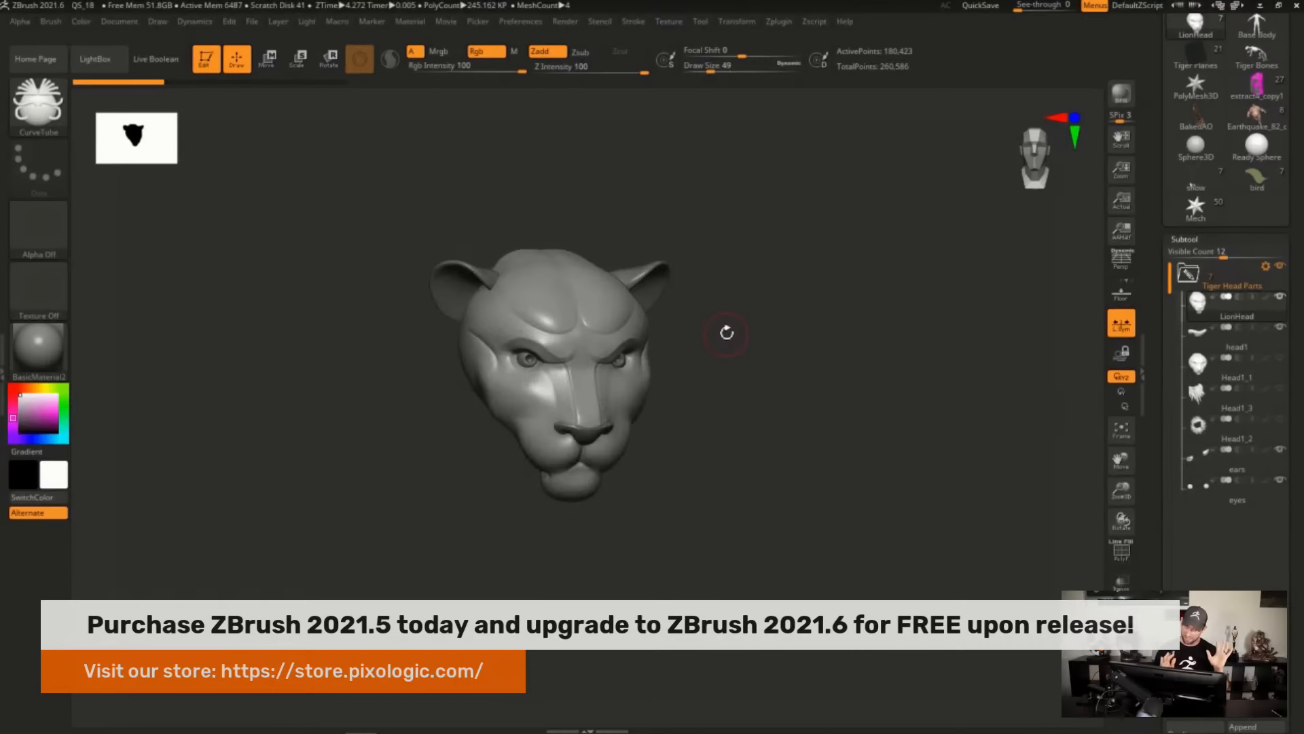
# Choose the CurveAlpha brush and draw two tapered horns with the star alpha, from each side of the lion's forehead curving outward and down.
pyautogui.keyDown('alt'); pyautogui.moveTo(745, 313); pyautogui.dragTo(725, 366, button='right'); pyautogui.keyUp('alt')
pyautogui.moveTo(769, 294); pyautogui.dragTo(765, 299, button='right')
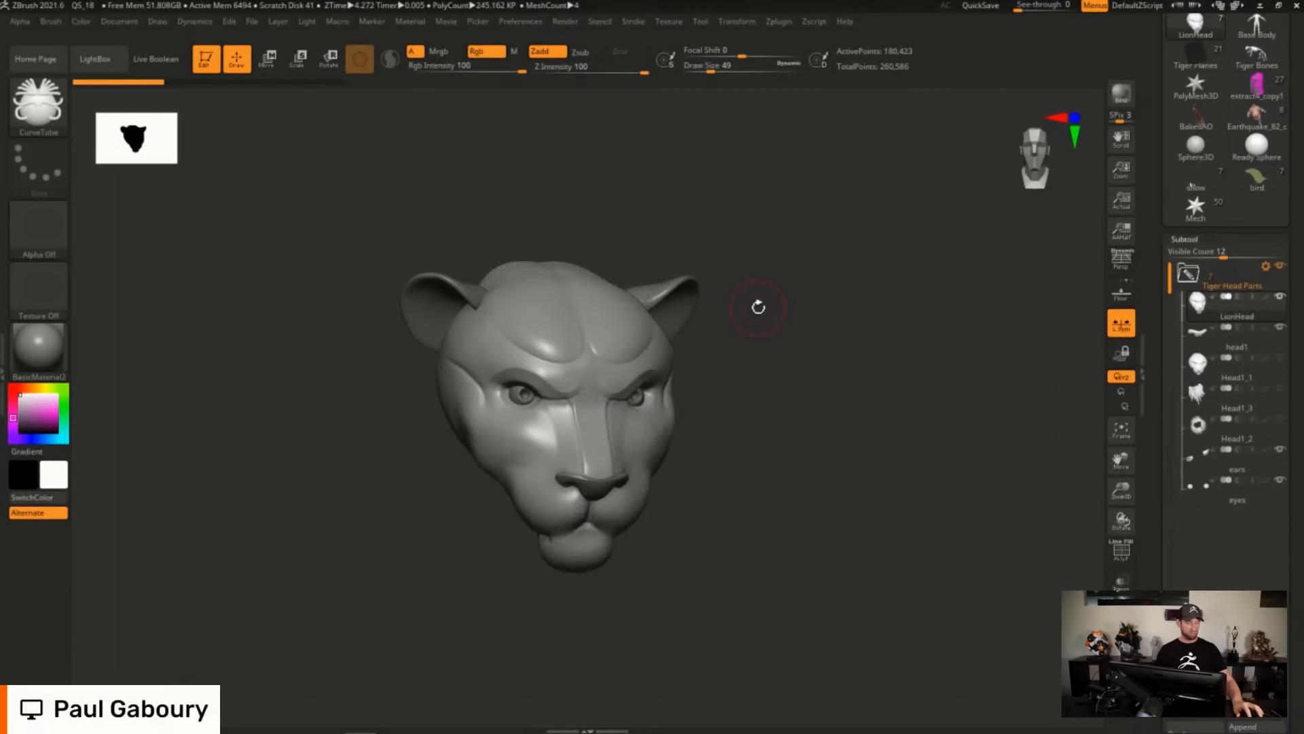
pyautogui.press('b')
pyautogui.press('c')
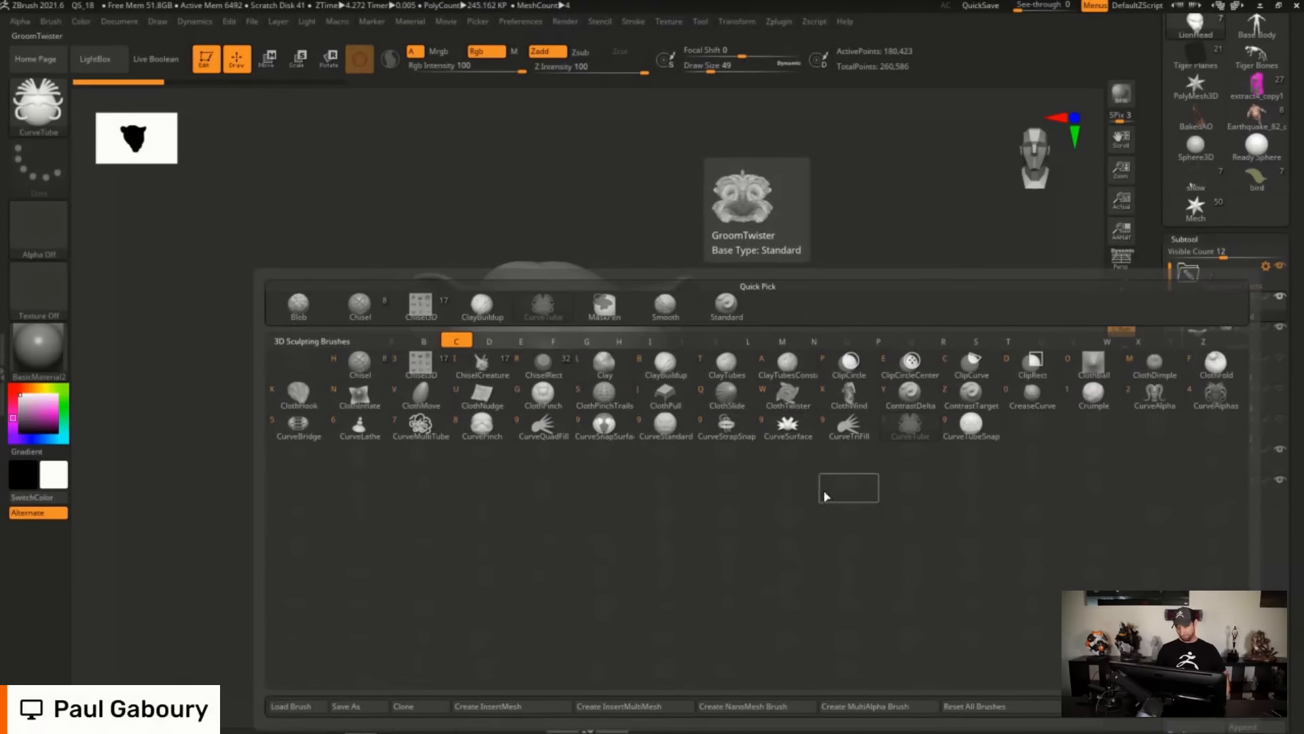
pyautogui.click(1154, 396)
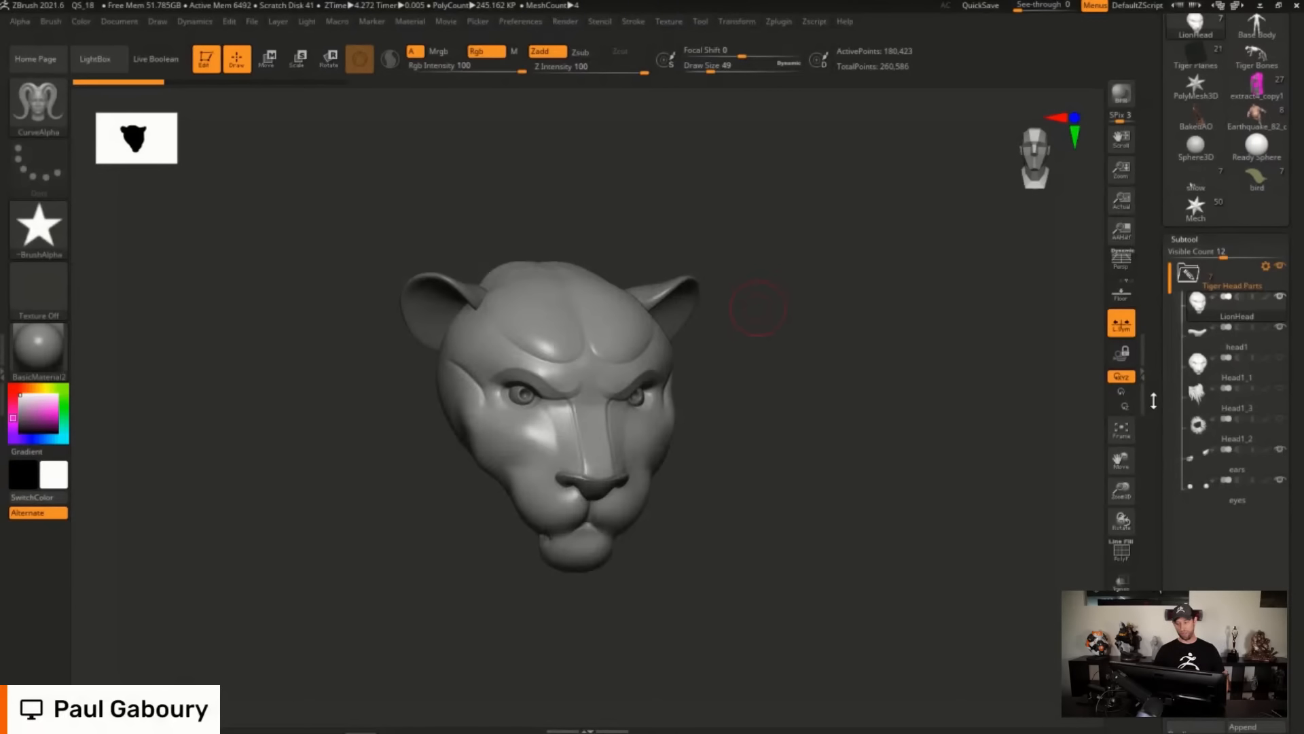
pyautogui.moveTo(807, 396); pyautogui.dragTo(792, 408)
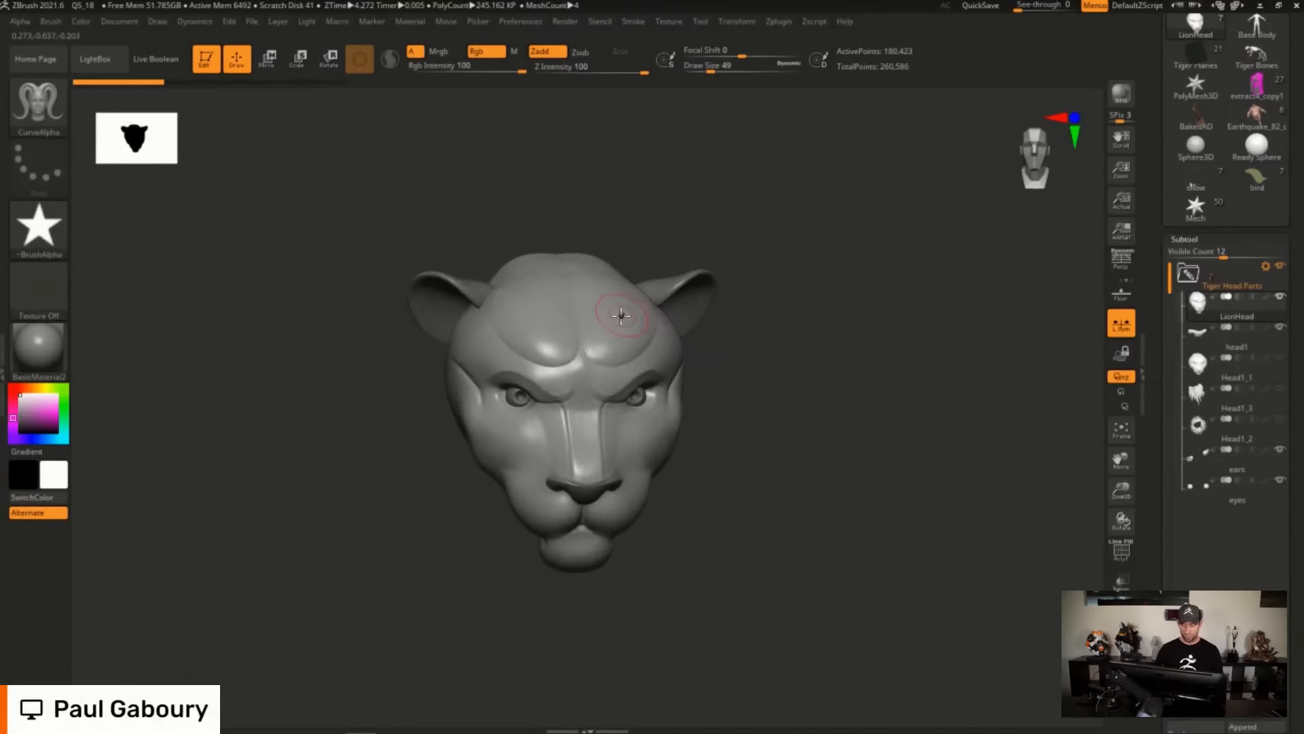
pyautogui.moveTo(619, 319)
pyautogui.mouseDown()
pyautogui.moveTo(682, 256)
pyautogui.moveTo(892, 451)
pyautogui.mouseUp()
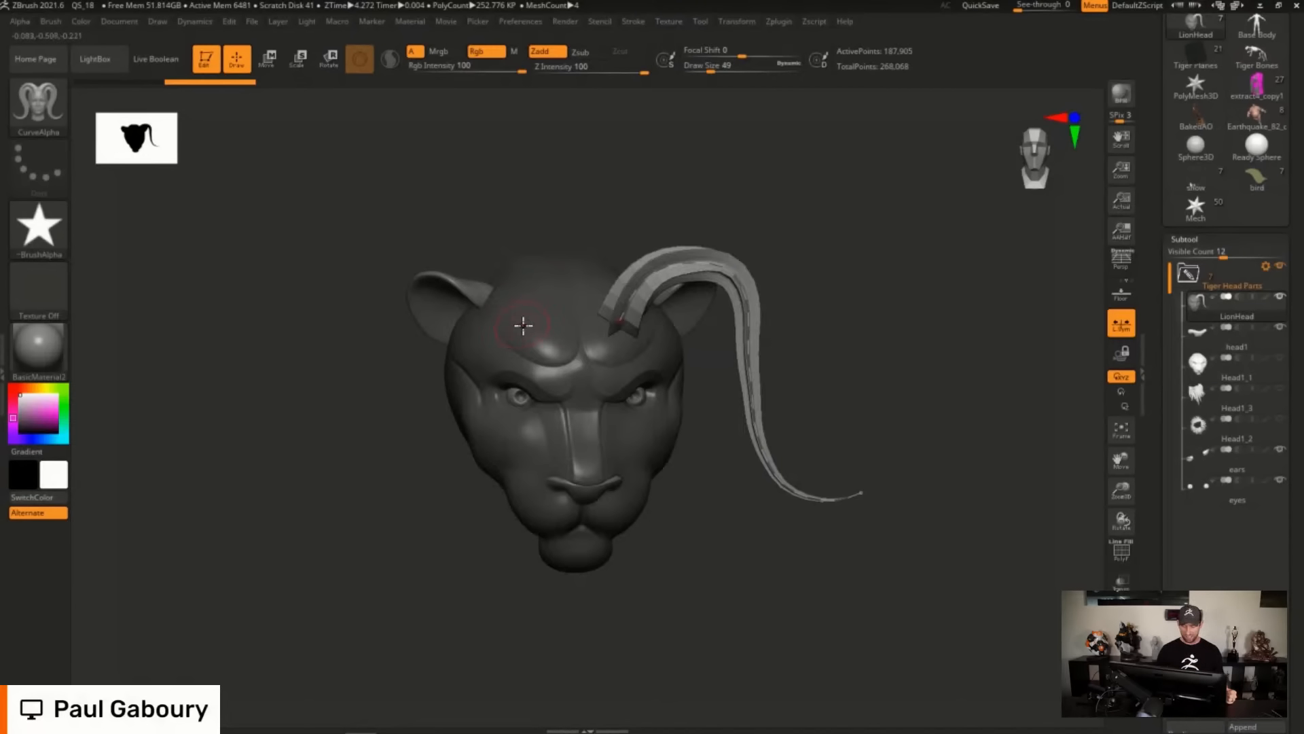
pyautogui.moveTo(523, 313); pyautogui.dragTo(394, 506)
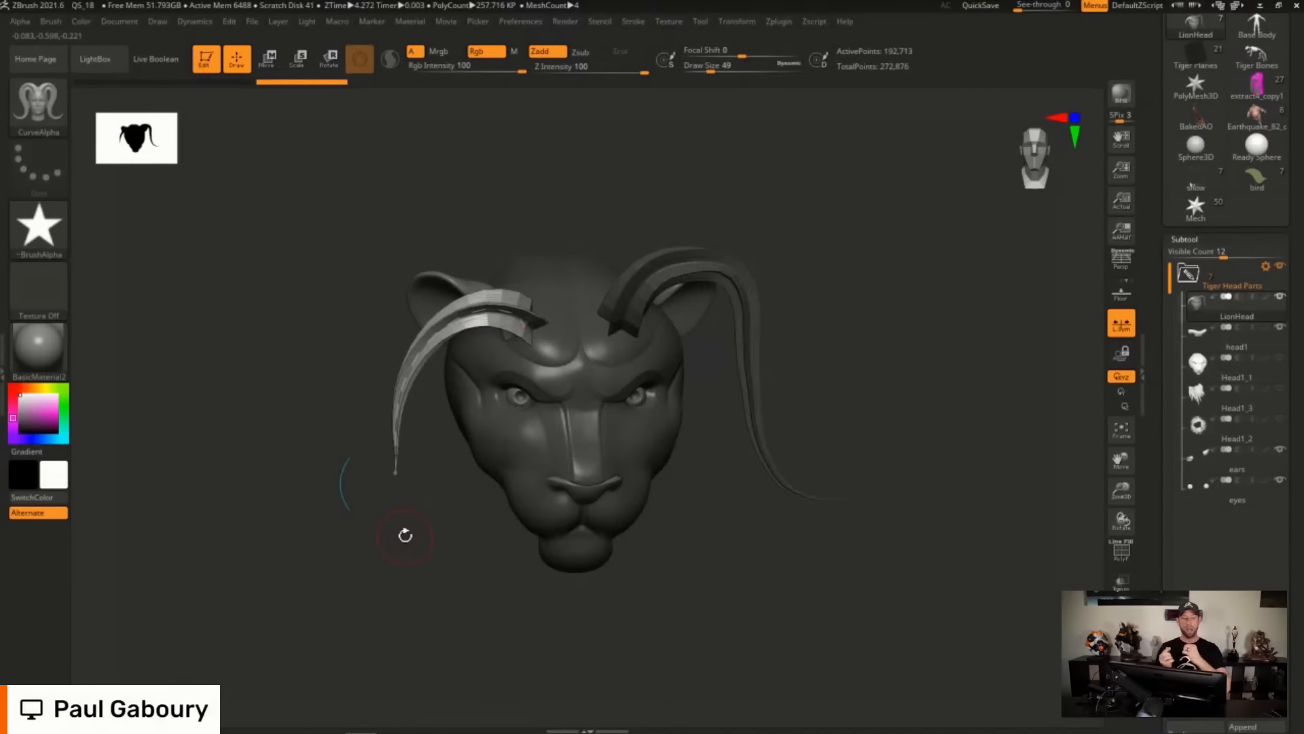
# Set the brush alpha to Alpha 58 and draw a round tapered horn from the top of the head outward above the lion's left ear.
pyautogui.moveTo(853, 298)
pyautogui.mouseDown()
pyautogui.moveTo(882, 291)
pyautogui.moveTo(868, 276)
pyautogui.mouseUp()
pyautogui.click(50, 230)
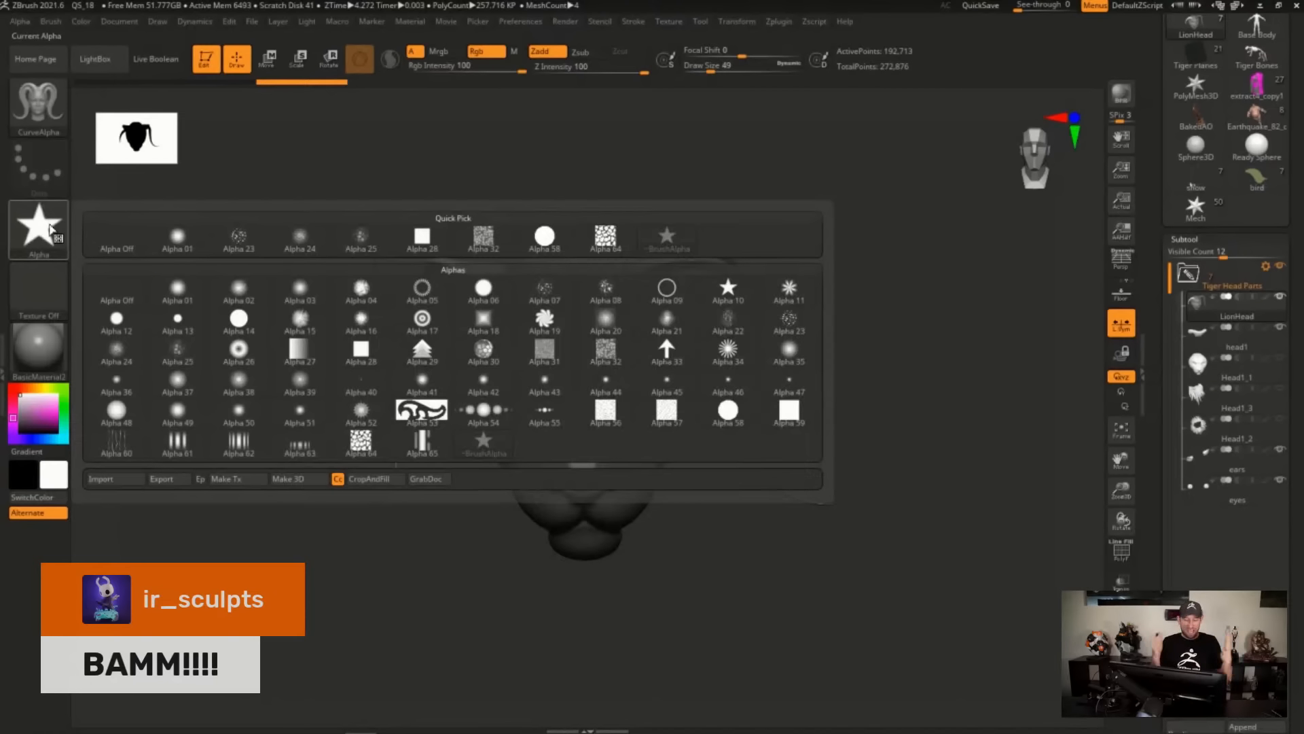
pyautogui.click(545, 236)
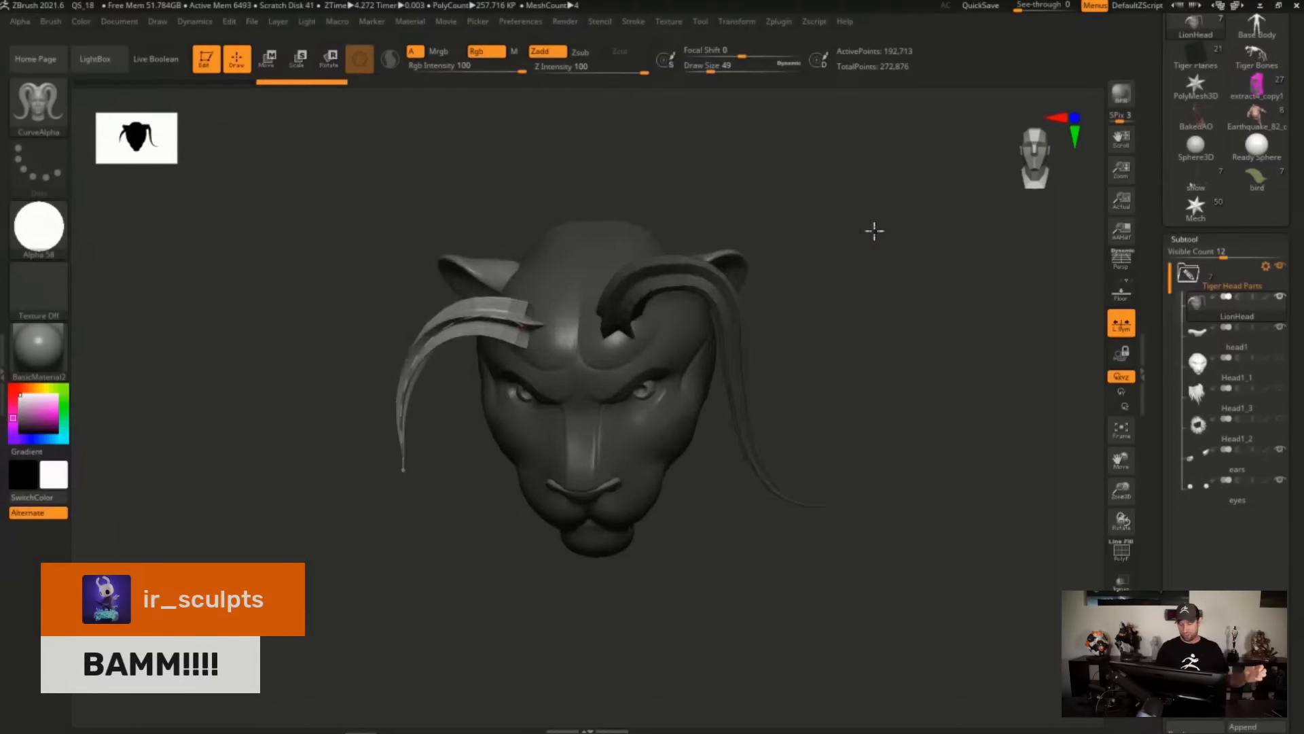
pyautogui.moveTo(874, 231); pyautogui.dragTo(849, 269)
pyautogui.moveTo(647, 250); pyautogui.dragTo(875, 230)
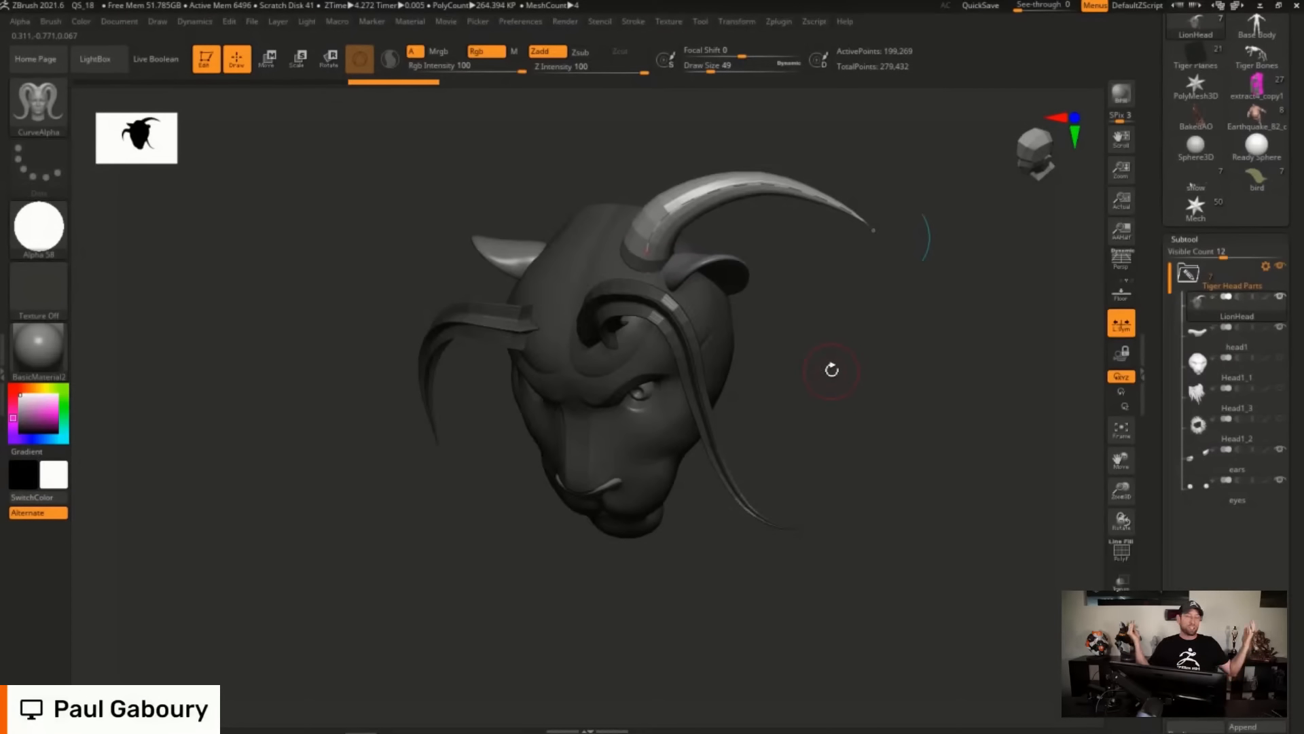
# Set the brush alpha to Alpha 15 and draw a tapered horn from the top of the head outward above the lion's right ear.
pyautogui.click(39, 228)
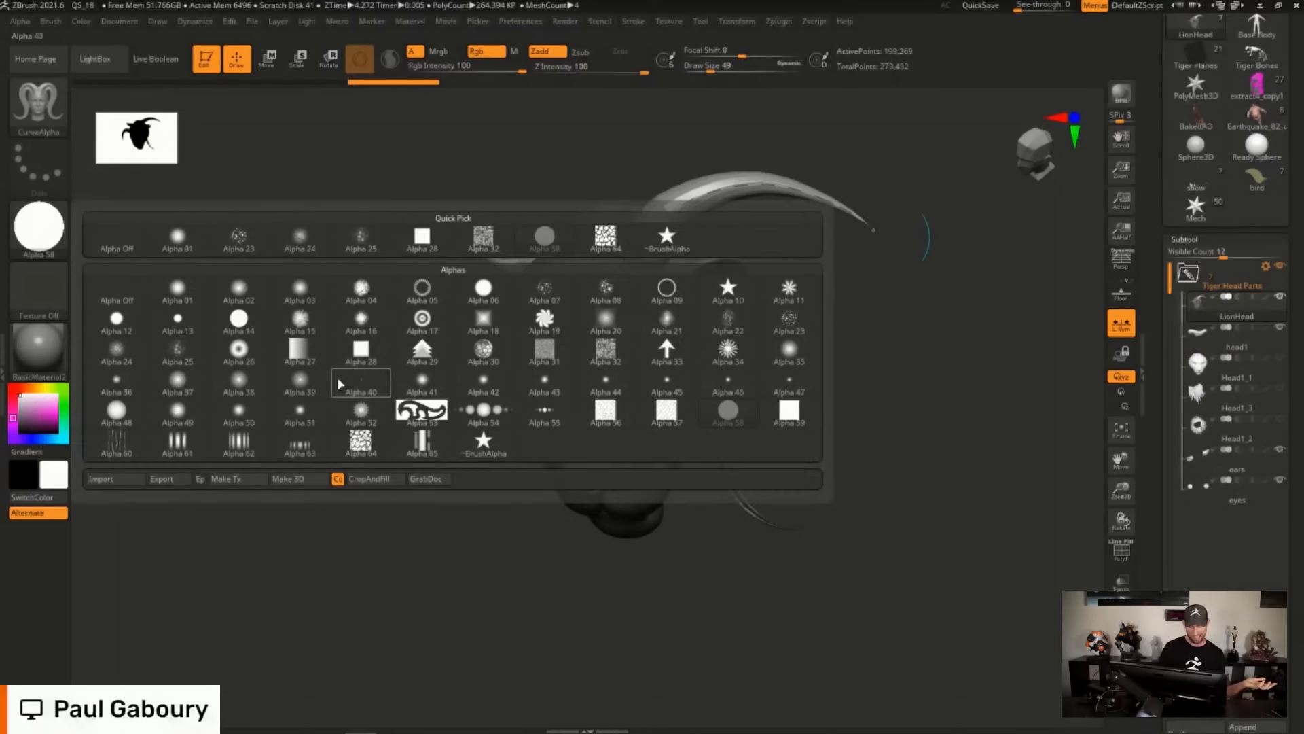
pyautogui.click(302, 326)
pyautogui.moveTo(598, 306)
pyautogui.mouseDown(button='right')
pyautogui.moveTo(609, 268)
pyautogui.moveTo(599, 253)
pyautogui.mouseUp(button='right')
pyautogui.moveTo(561, 265)
pyautogui.mouseDown()
pyautogui.moveTo(509, 213)
pyautogui.moveTo(296, 287)
pyautogui.mouseUp()
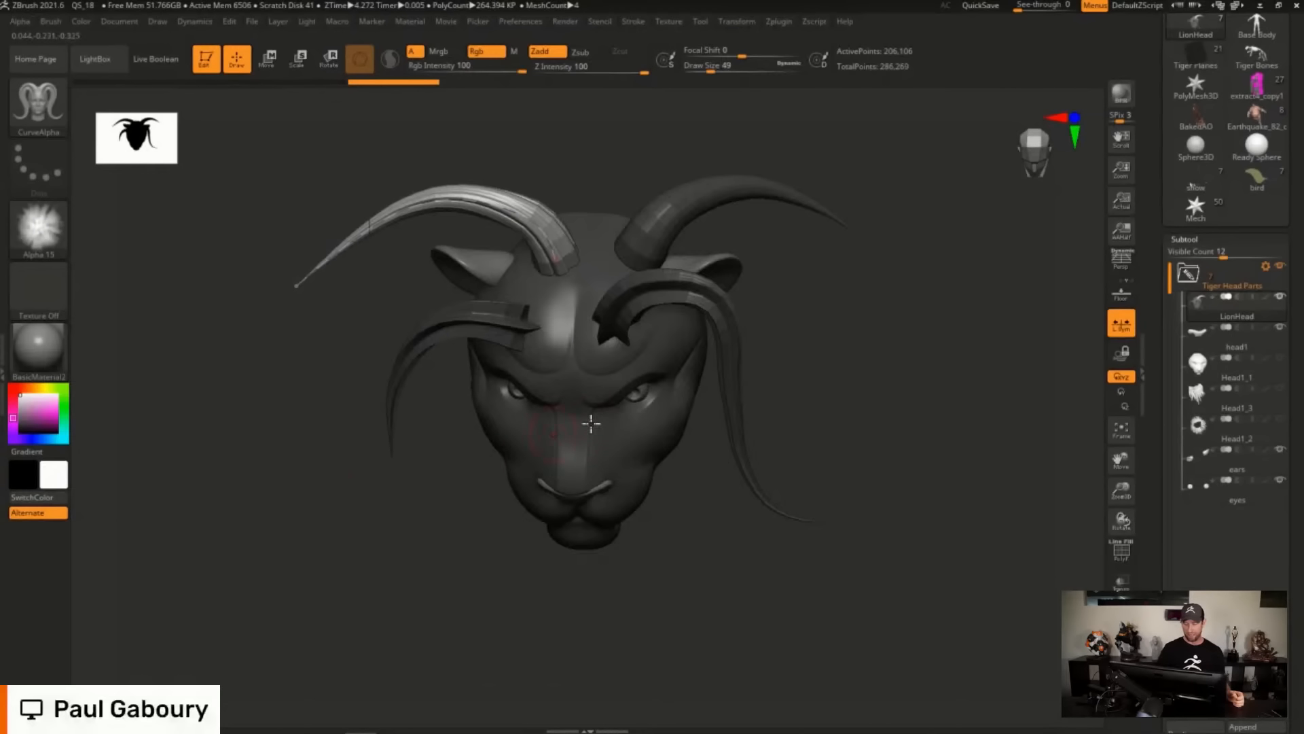
pyautogui.moveTo(591, 421)
pyautogui.mouseDown(button='right')
pyautogui.moveTo(856, 366)
pyautogui.moveTo(841, 332)
pyautogui.mouseUp(button='right')
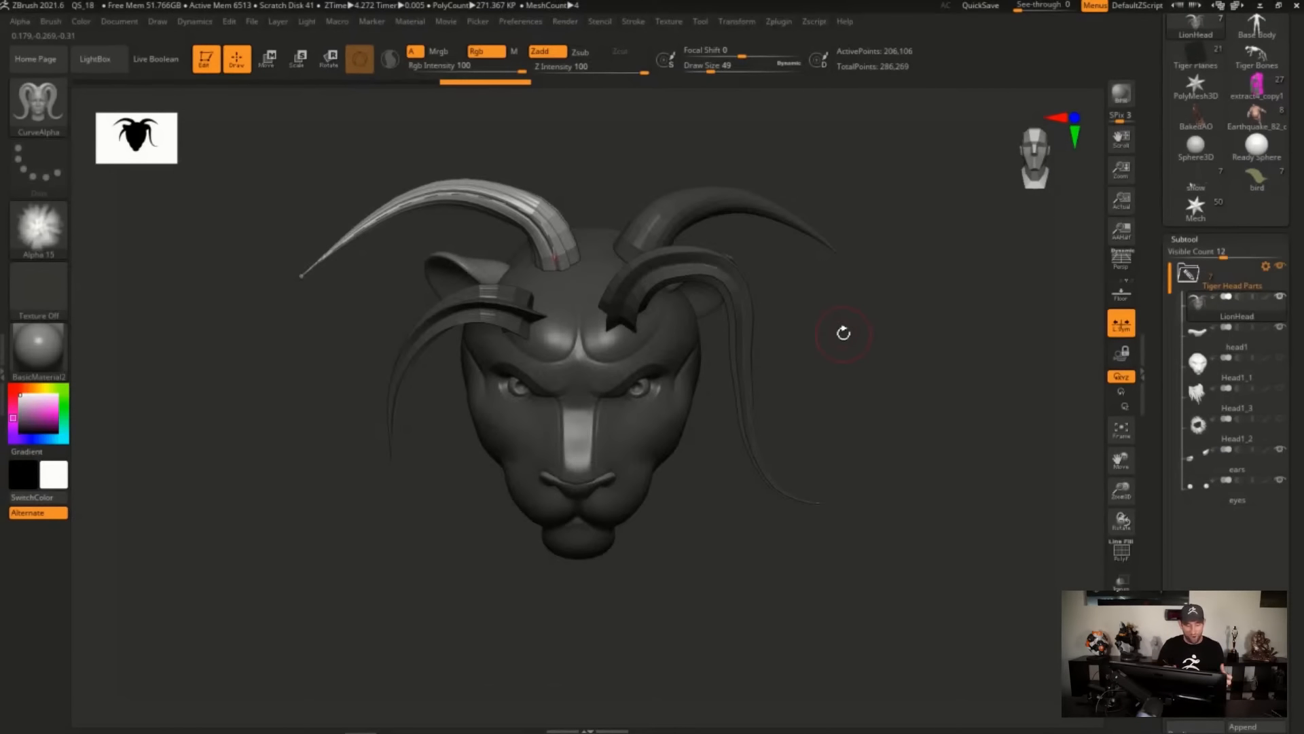
# Undo all the horns and draw one with Alpha 07 from the lion's left forehead, arching high over the ear and down.
pyautogui.click(48, 233)
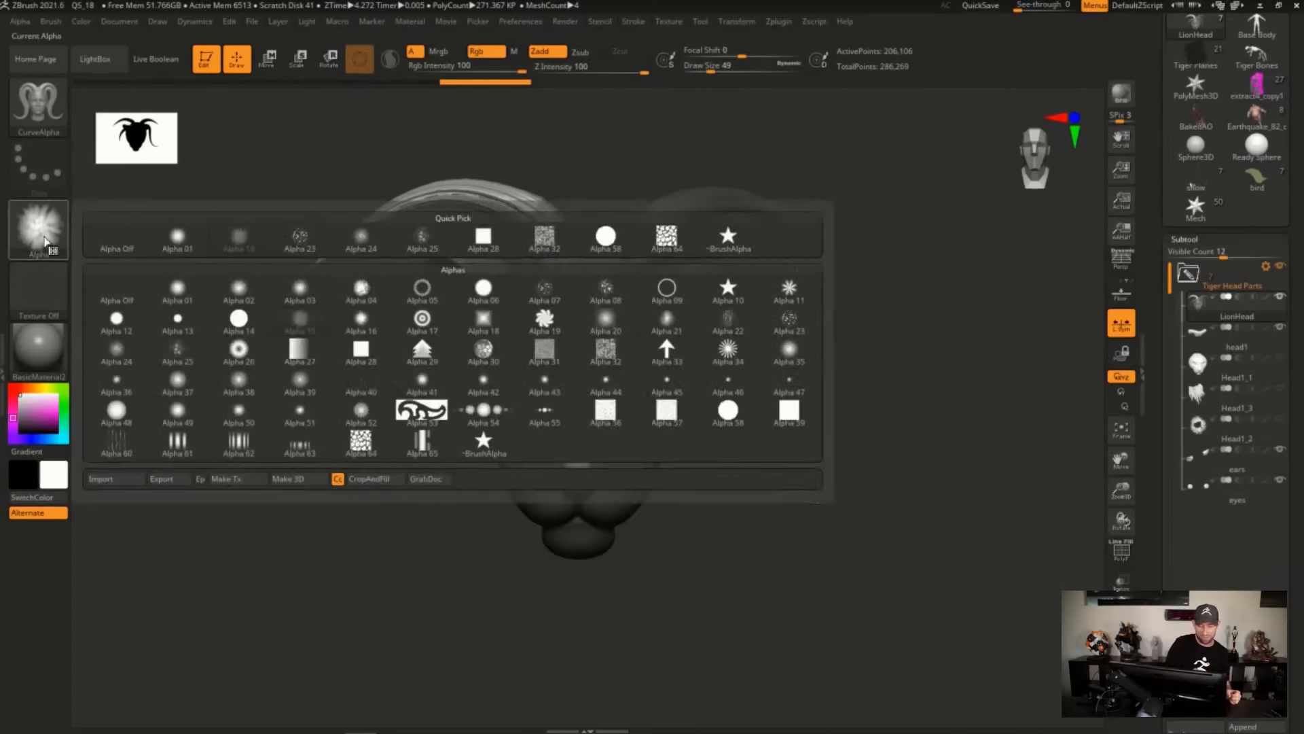
pyautogui.click(544, 288)
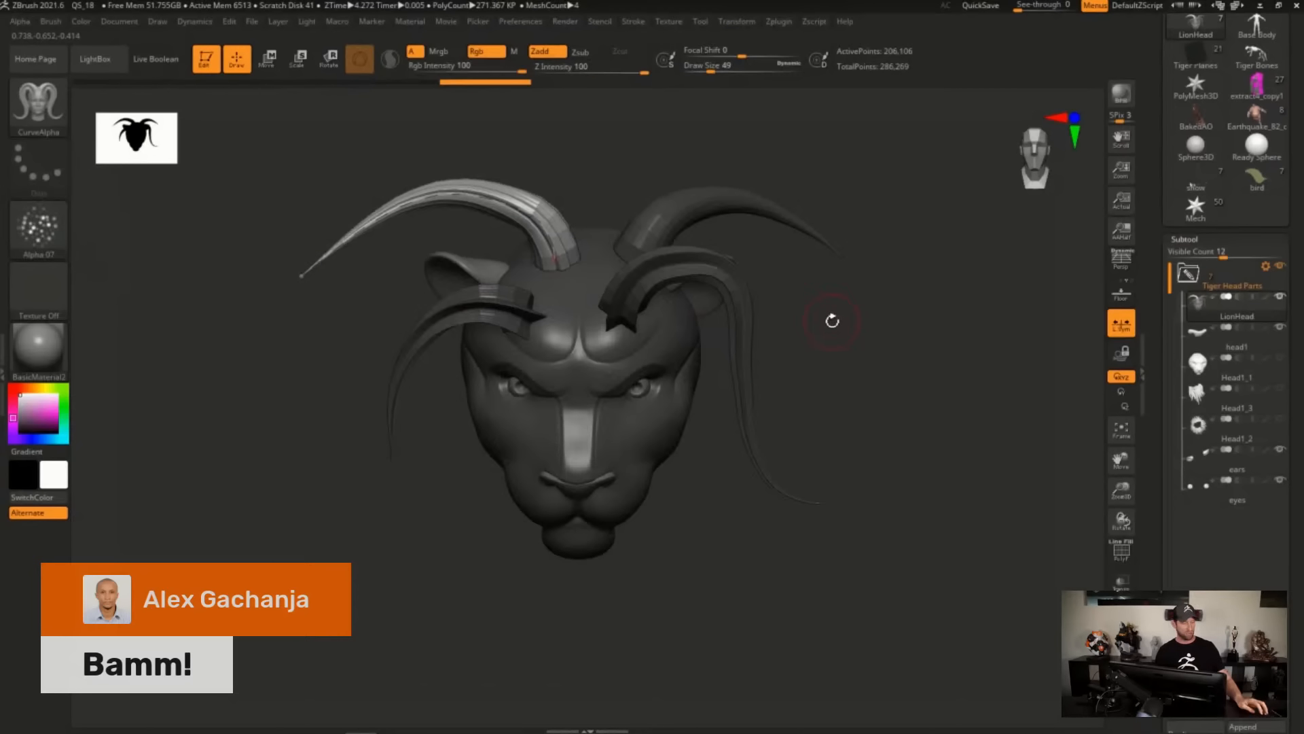
pyautogui.hotkey('ctrl', 'z')
pyautogui.hotkey('ctrl', 'z')
pyautogui.hotkey('ctrl', 'z')
pyautogui.moveTo(626, 299); pyautogui.dragTo(869, 343)
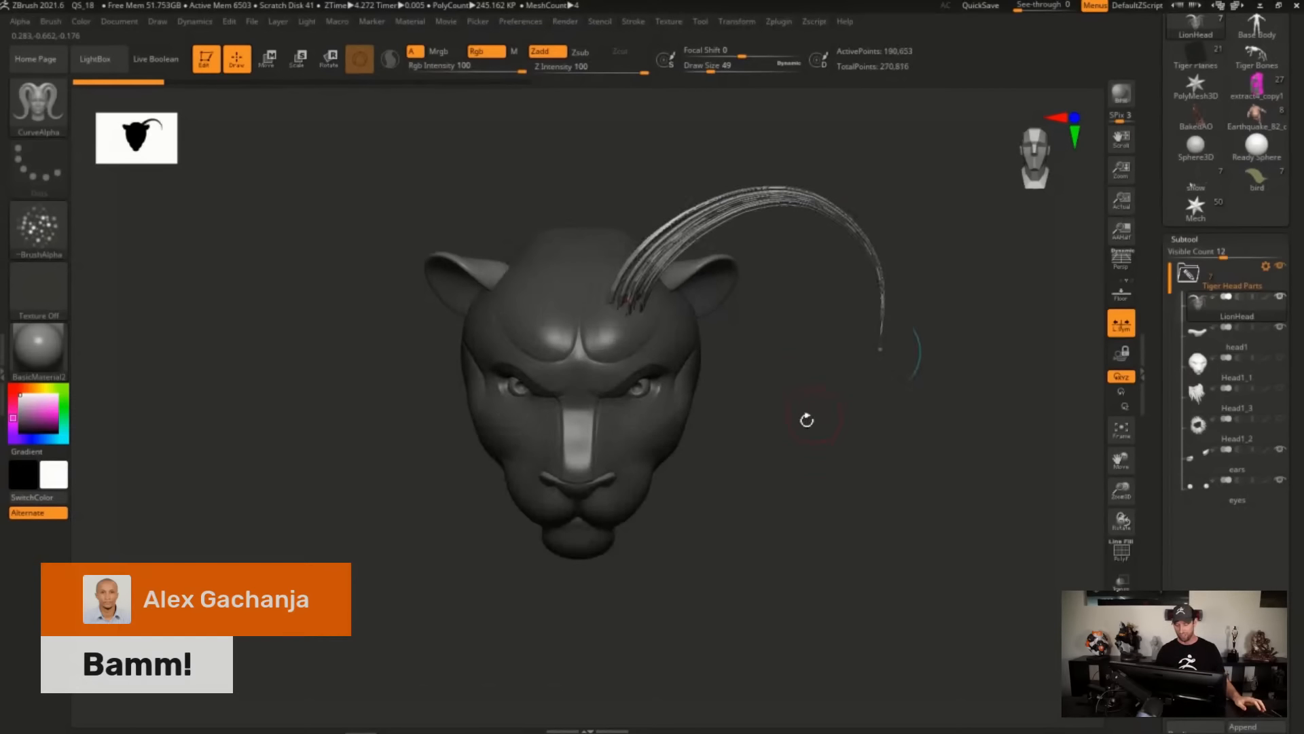
pyautogui.moveTo(806, 419)
pyautogui.mouseDown()
pyautogui.moveTo(713, 460)
pyautogui.moveTo(712, 526)
pyautogui.moveTo(788, 463)
pyautogui.mouseUp()
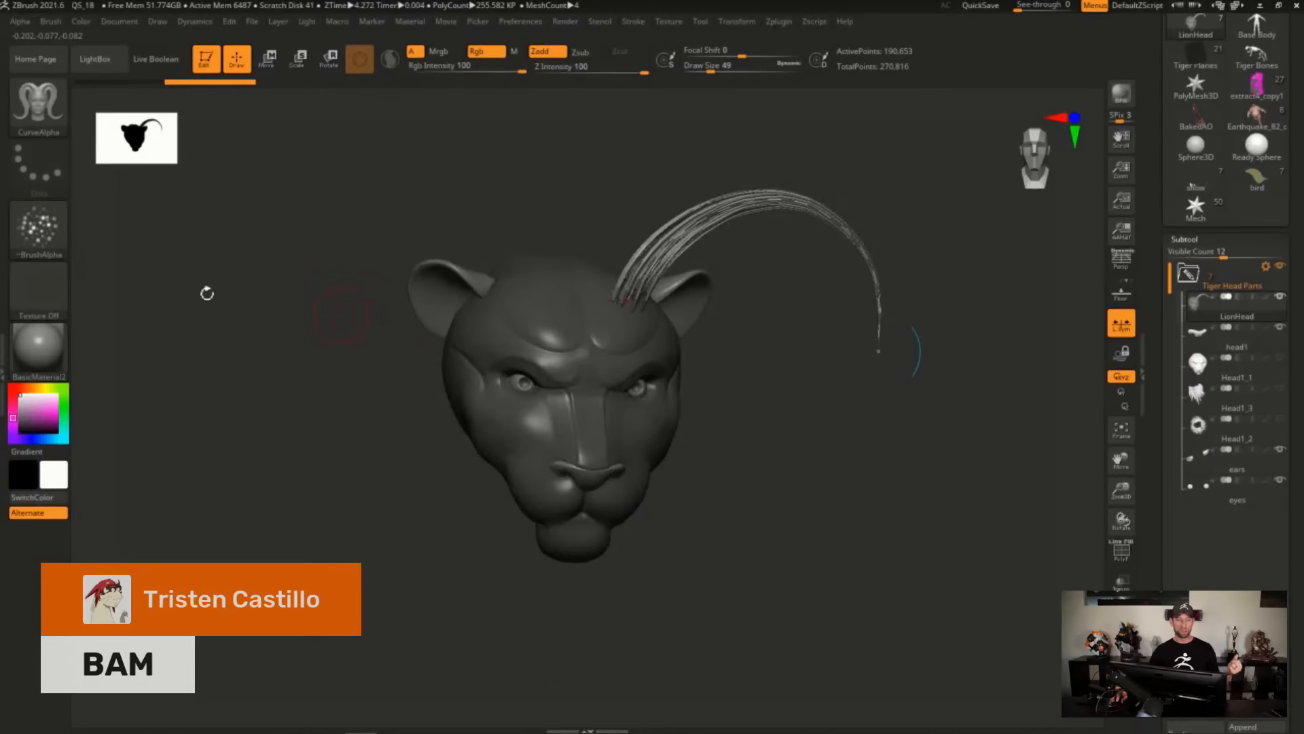
# Set the brush alpha to Alpha 30 and draw a long horn from the lion's right forehead, arching past the ear and down.
pyautogui.moveTo(39, 230)
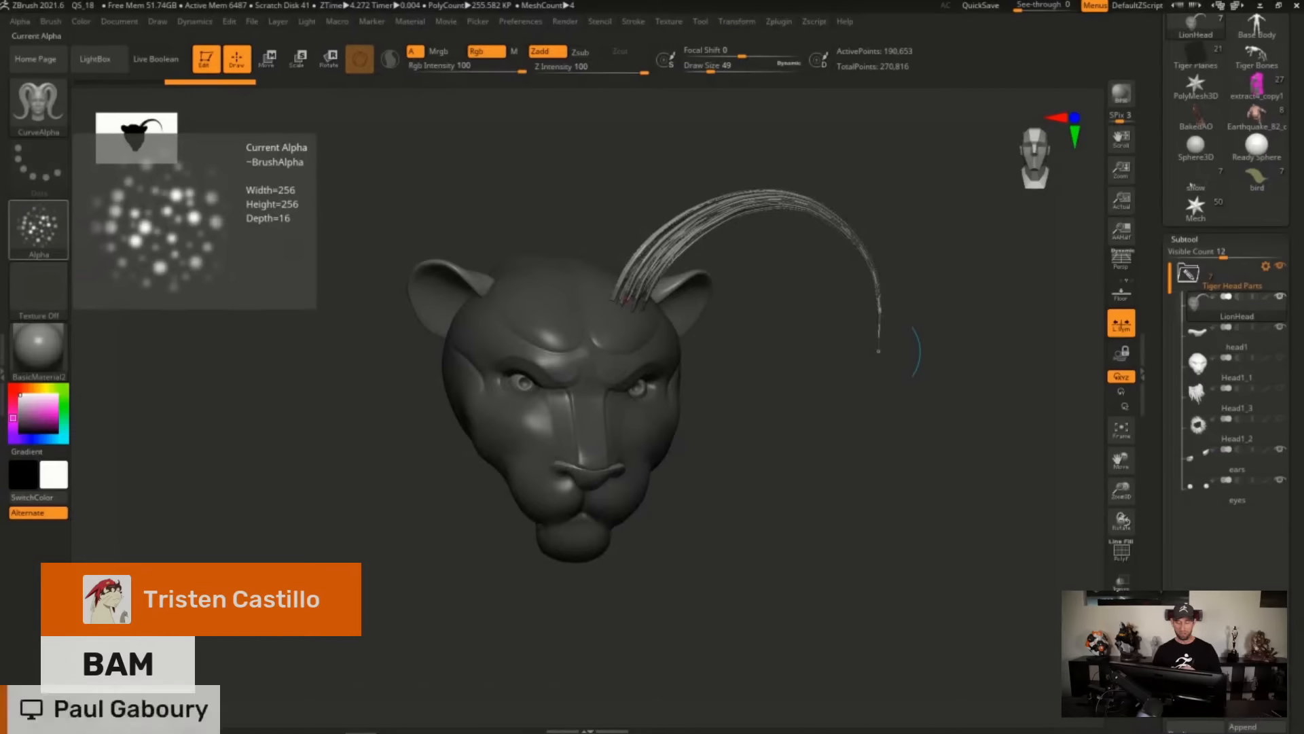
pyautogui.click(39, 229)
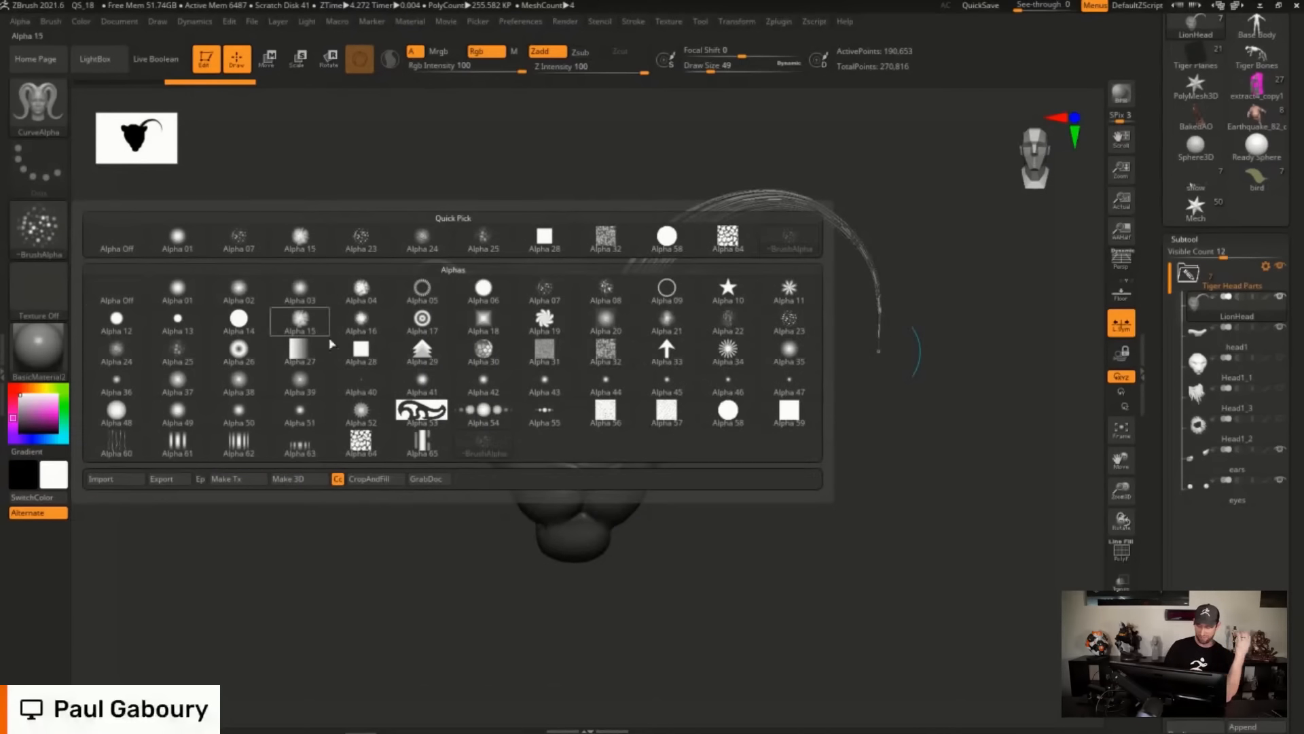
pyautogui.click(483, 356)
pyautogui.moveTo(524, 291); pyautogui.dragTo(328, 533)
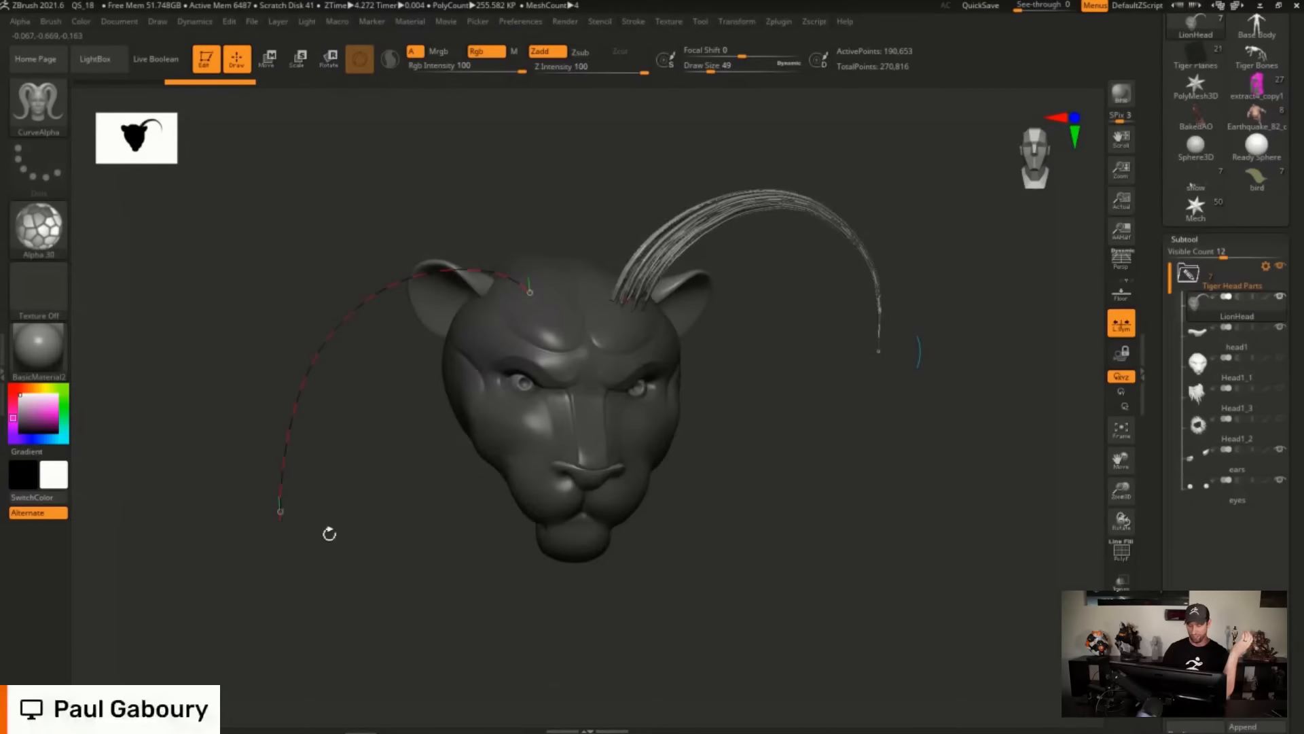
# Set the brush alpha to Alpha 19 and draw a shorter tapered horn from above the lion's left eye, curving outward and down.
pyautogui.click(38, 227)
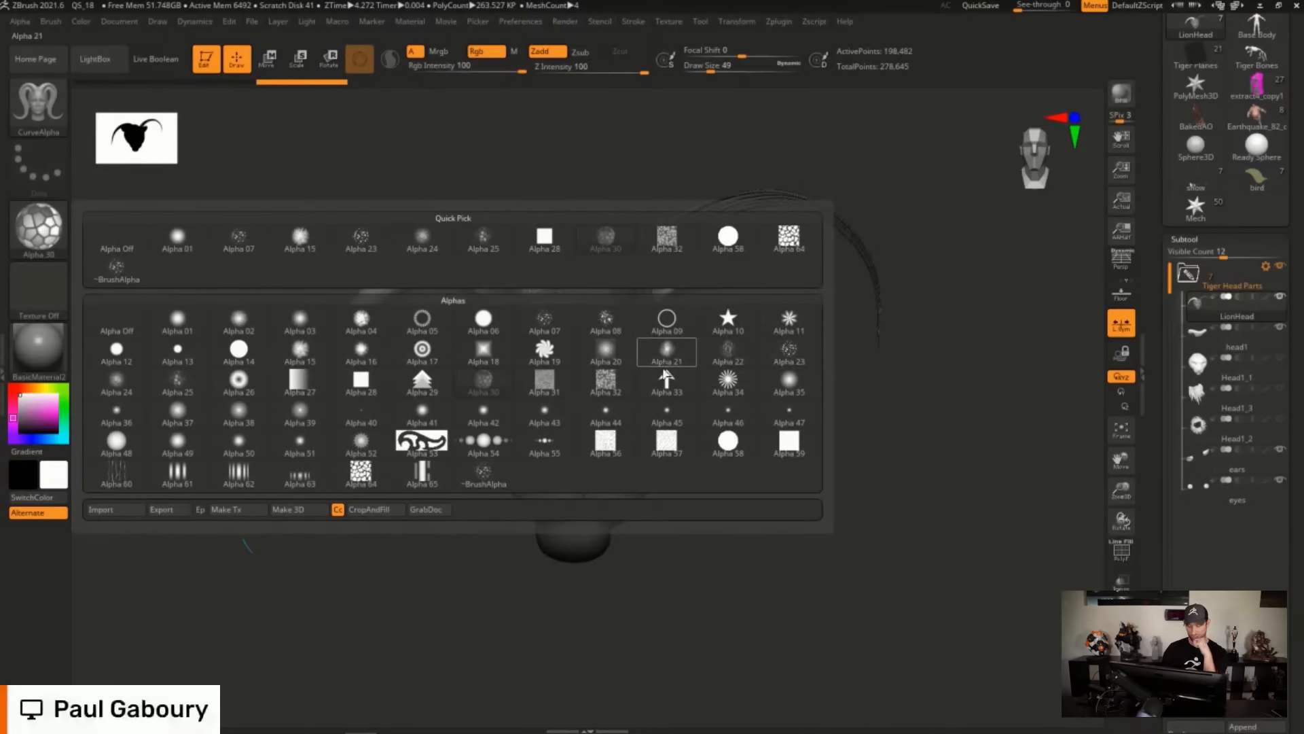
pyautogui.click(552, 355)
pyautogui.moveTo(658, 350); pyautogui.dragTo(747, 528)
# Set the brush alpha to Alpha 64 and draw a tapered horn from above the lion's right eye, curving outward and down beside the cheek.
pyautogui.click(41, 231)
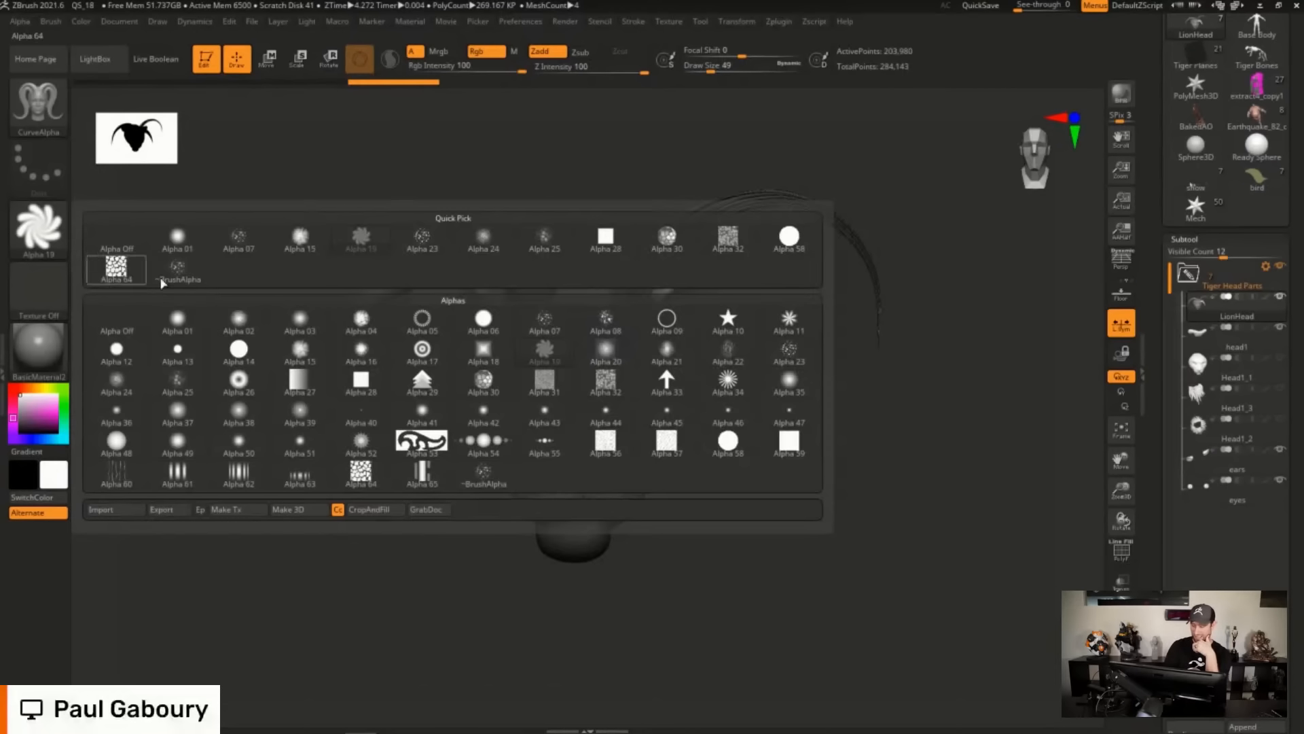
pyautogui.click(361, 472)
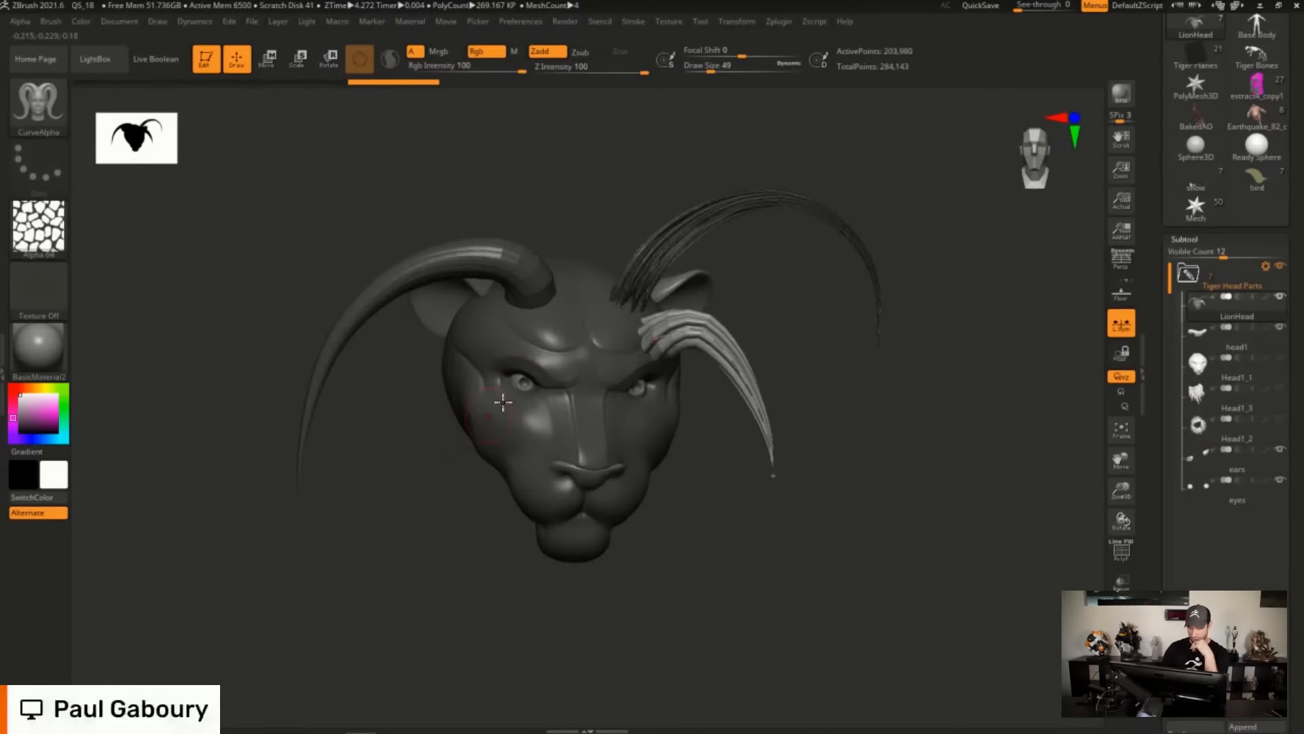
pyautogui.moveTo(537, 340)
pyautogui.mouseDown()
pyautogui.moveTo(465, 358)
pyautogui.moveTo(398, 530)
pyautogui.mouseUp()
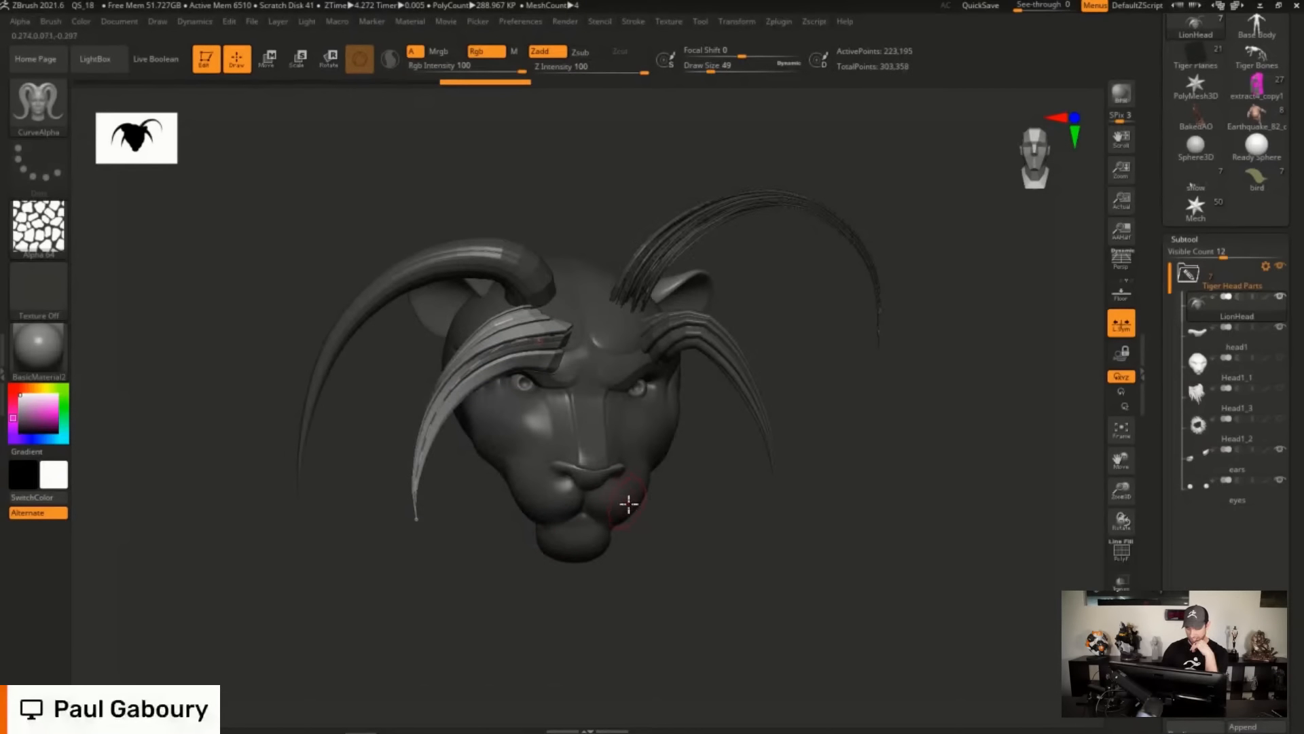
pyautogui.moveTo(637, 527)
pyautogui.mouseDown()
pyautogui.moveTo(664, 486)
pyautogui.moveTo(626, 544)
pyautogui.moveTo(625, 513)
pyautogui.mouseUp()
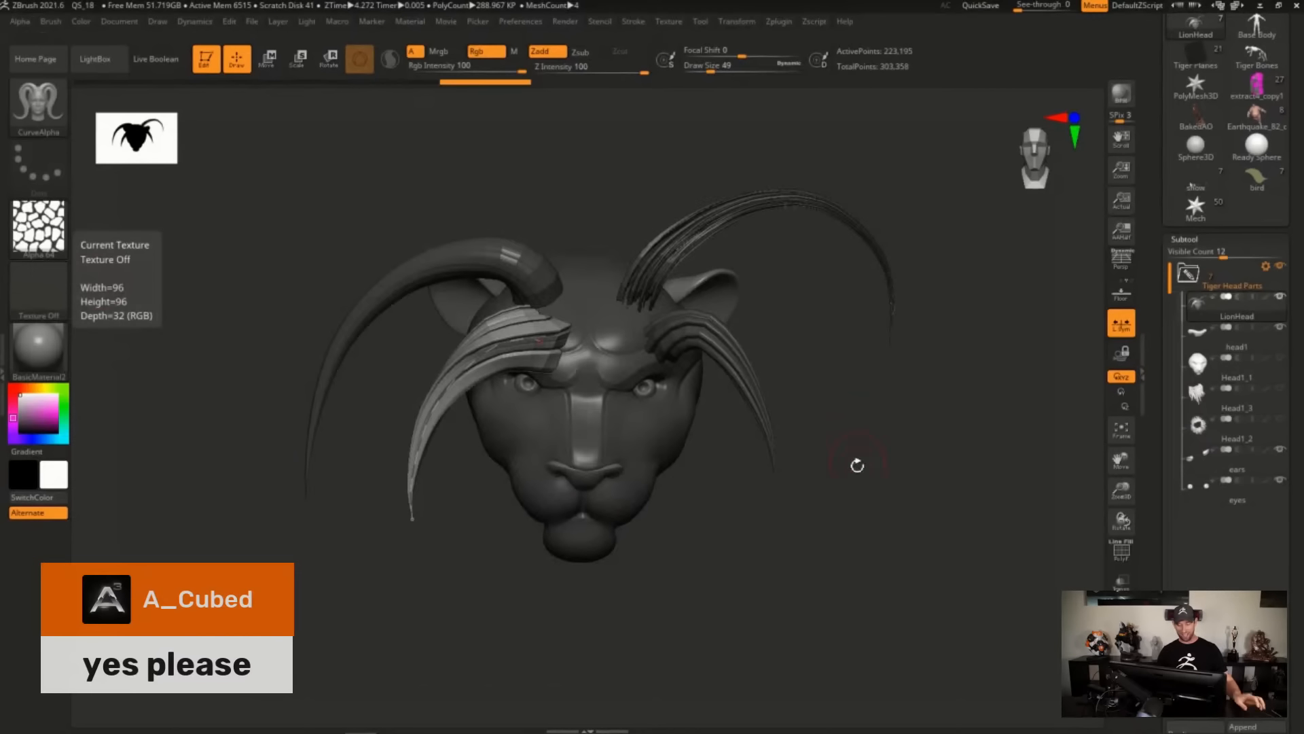
# Undo all four horns on the lion head.
pyautogui.hotkey('ctrl', 'z')
pyautogui.hotkey('ctrl', 'z')
pyautogui.hotkey('ctrl', 'z')
pyautogui.hotkey('ctrl', 'z')
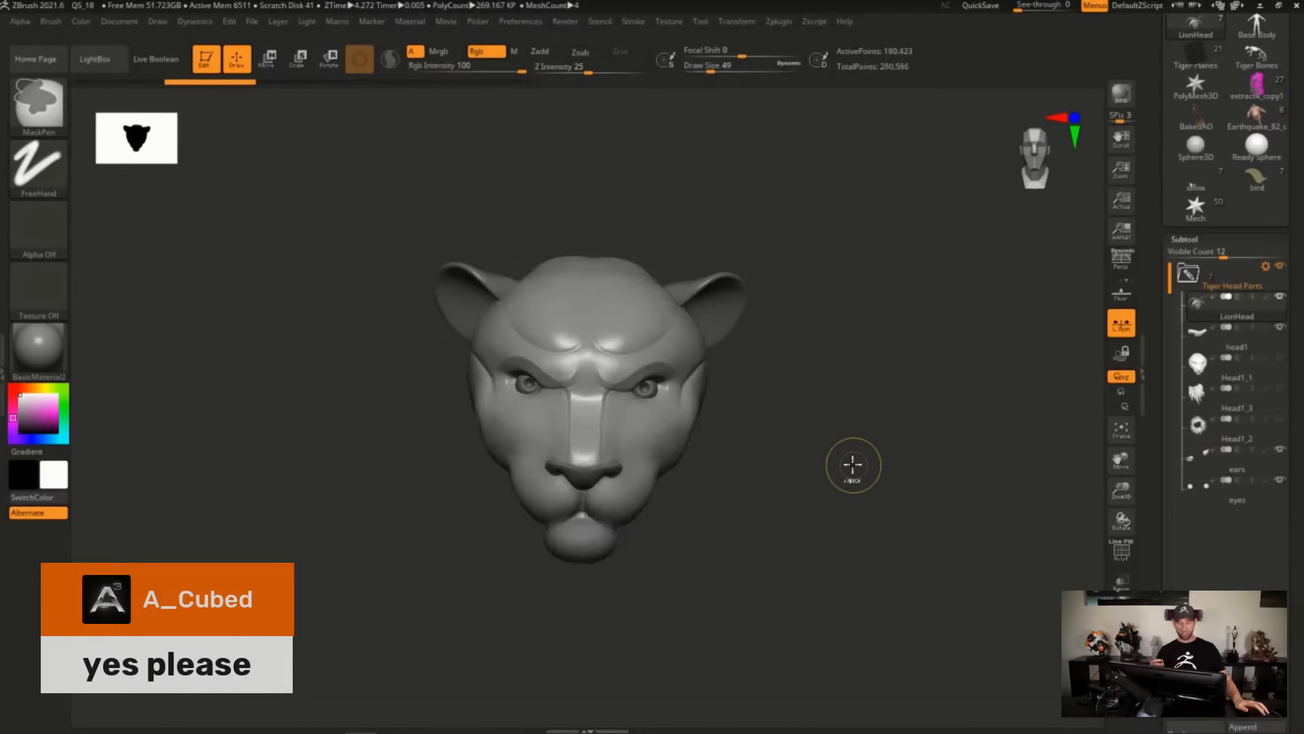
pyautogui.moveTo(816, 422); pyautogui.dragTo(812, 402)
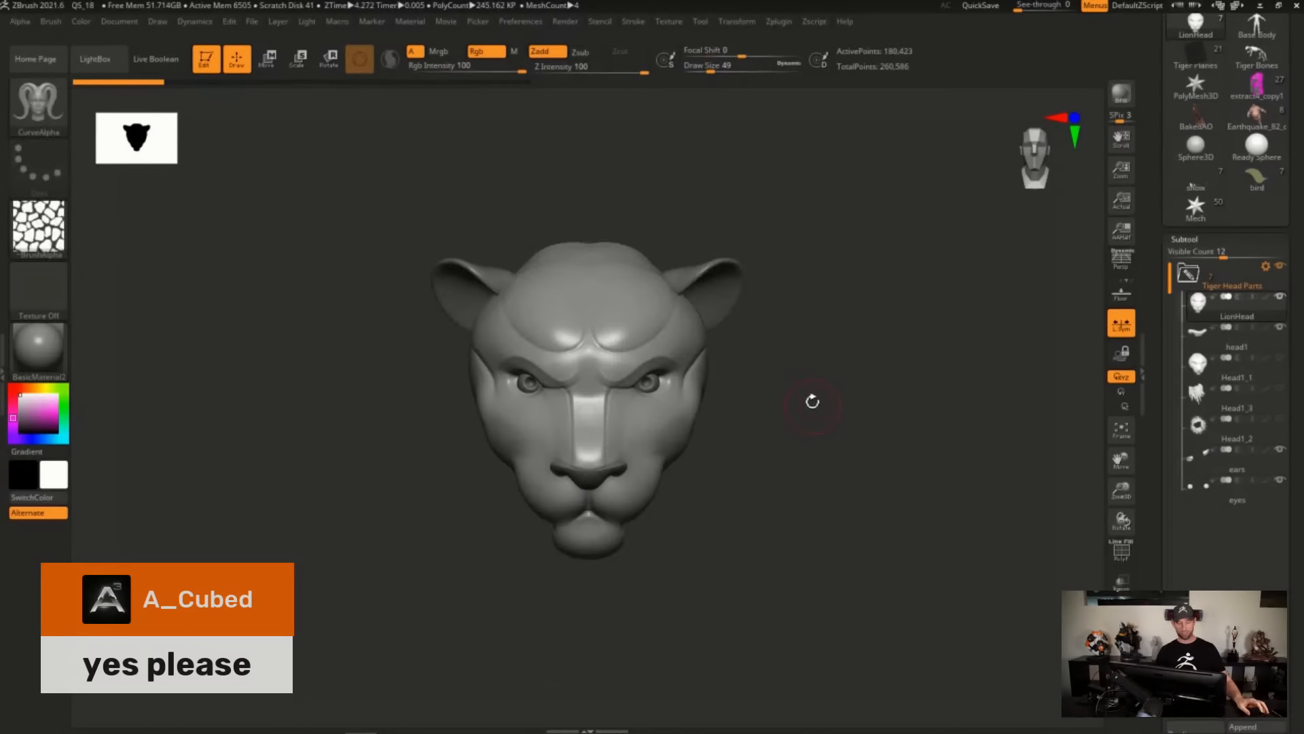
# Draw a horn from each side of the lion's forehead with the current alpha, and undo both.
pyautogui.moveTo(635, 302); pyautogui.dragTo(827, 298)
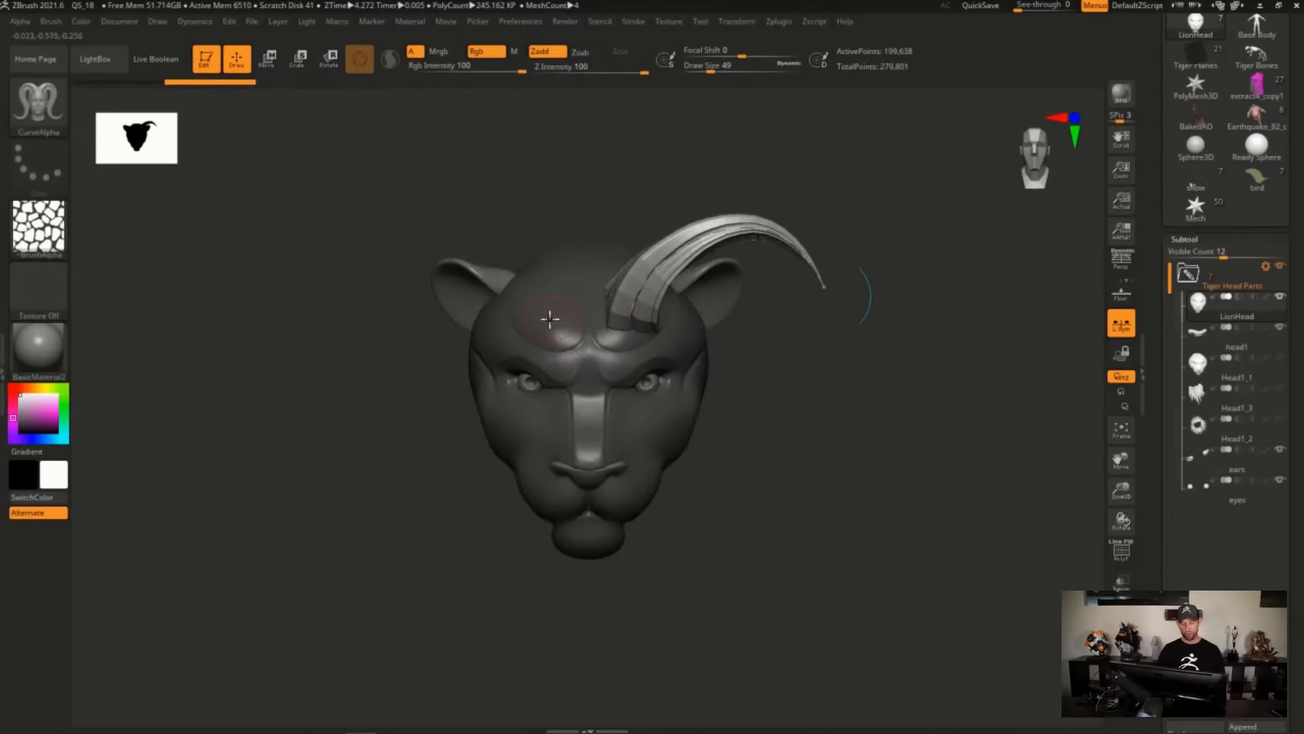
pyautogui.moveTo(553, 310); pyautogui.dragTo(446, 472)
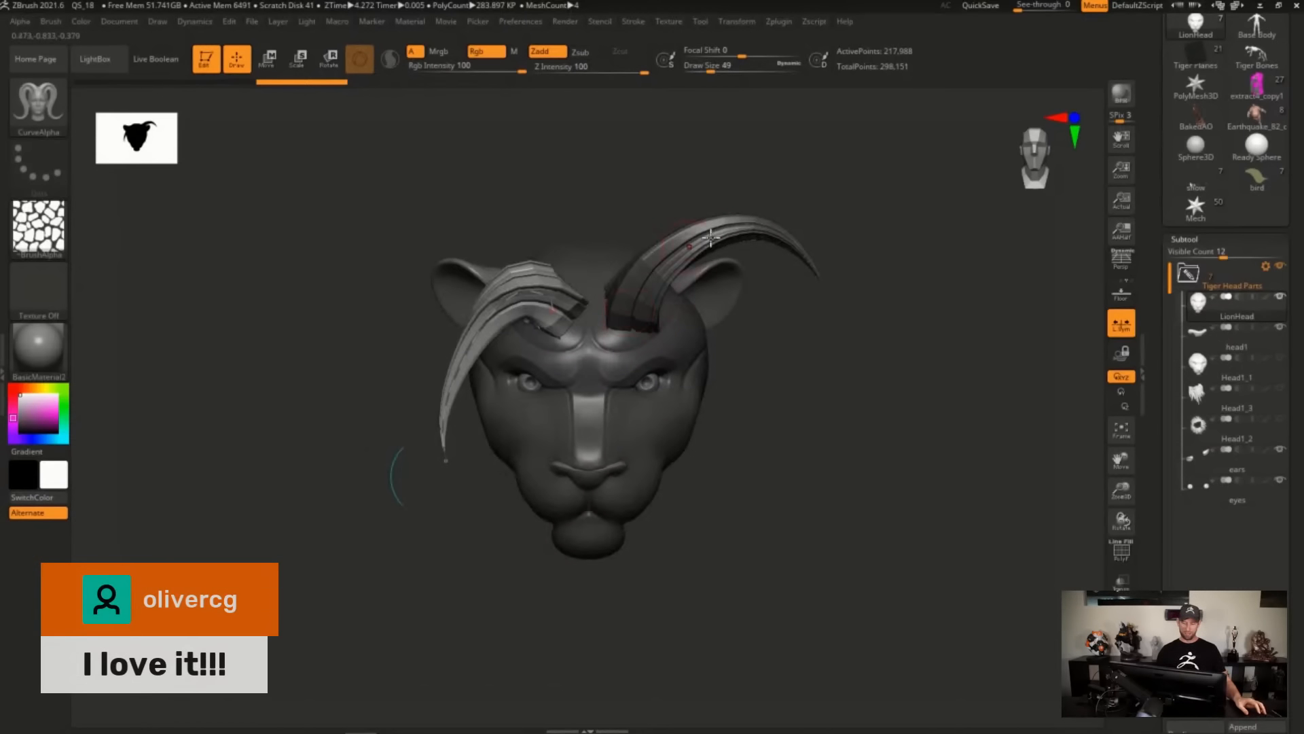
pyautogui.hotkey('ctrl', 'z')
pyautogui.hotkey('ctrl', 'z')
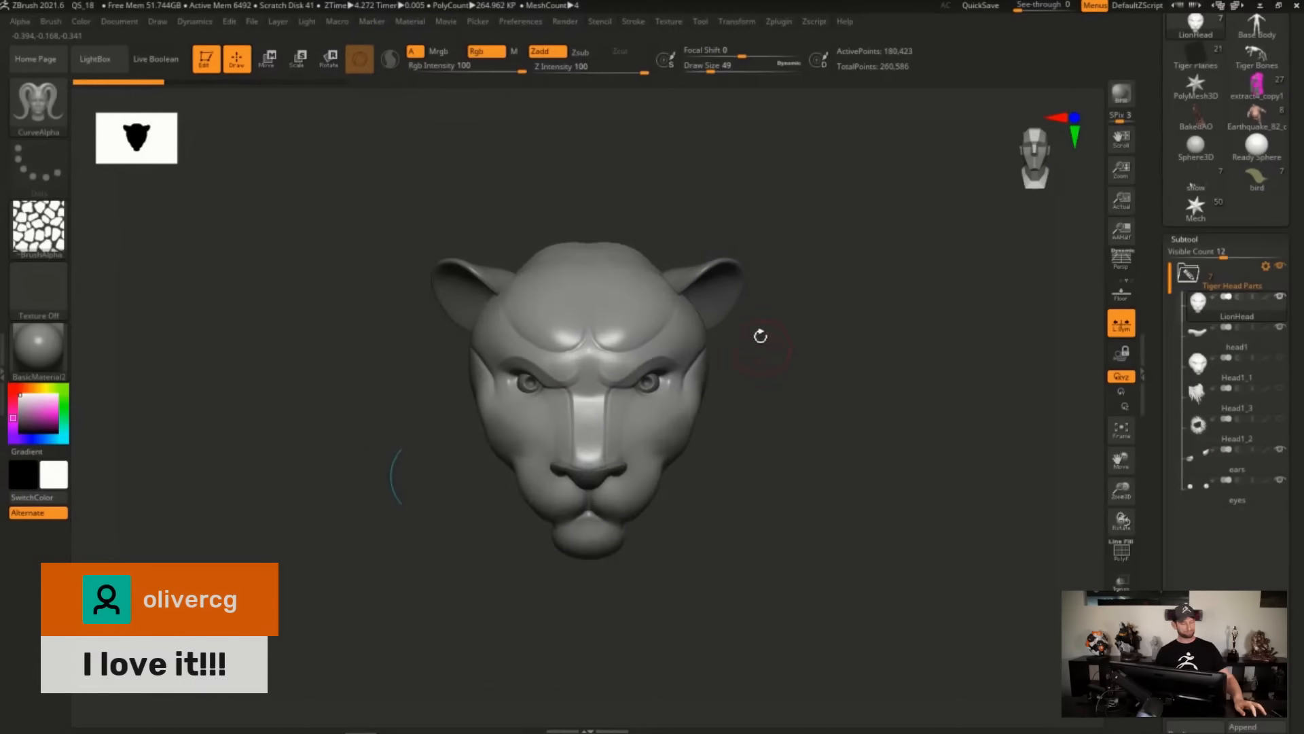
# Switch to the CurveAlphas brush and draw four multi-strand horns: two from the forehead and one above each eye.
pyautogui.press('b')
pyautogui.press('c')
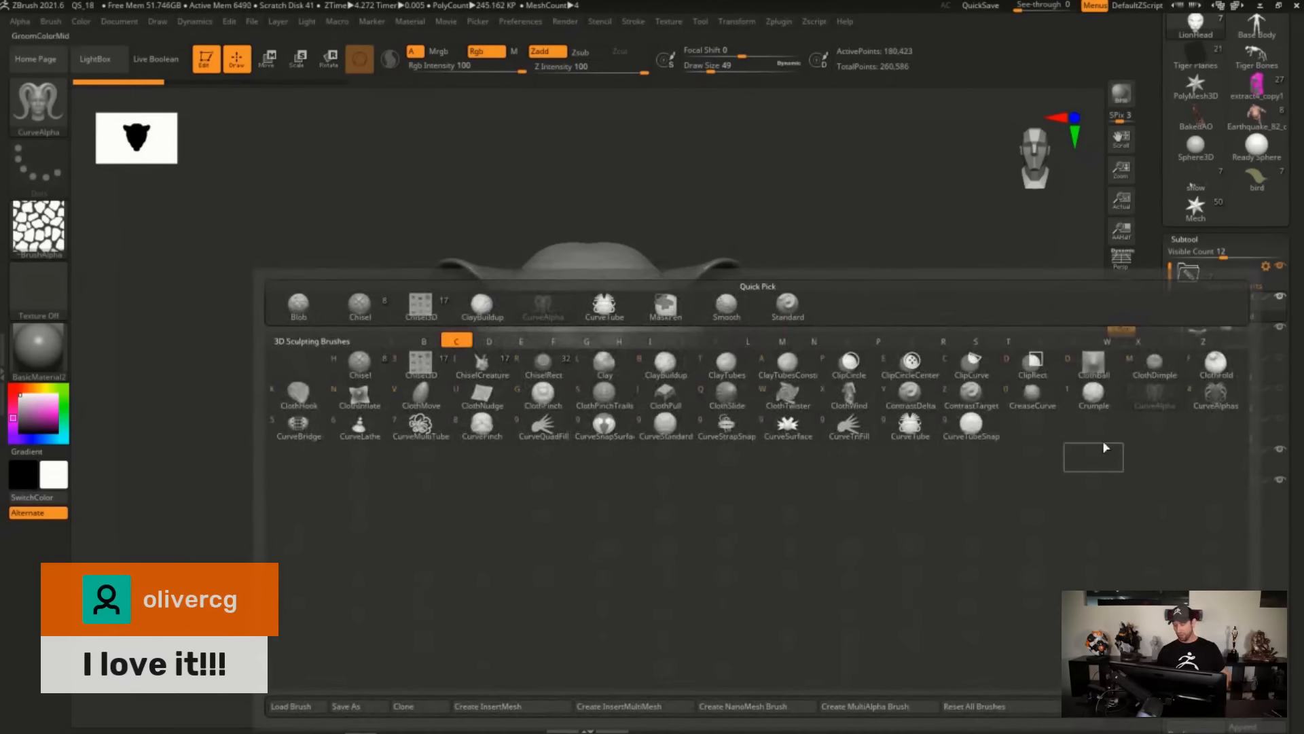
pyautogui.click(1215, 396)
pyautogui.moveTo(527, 299); pyautogui.dragTo(411, 482)
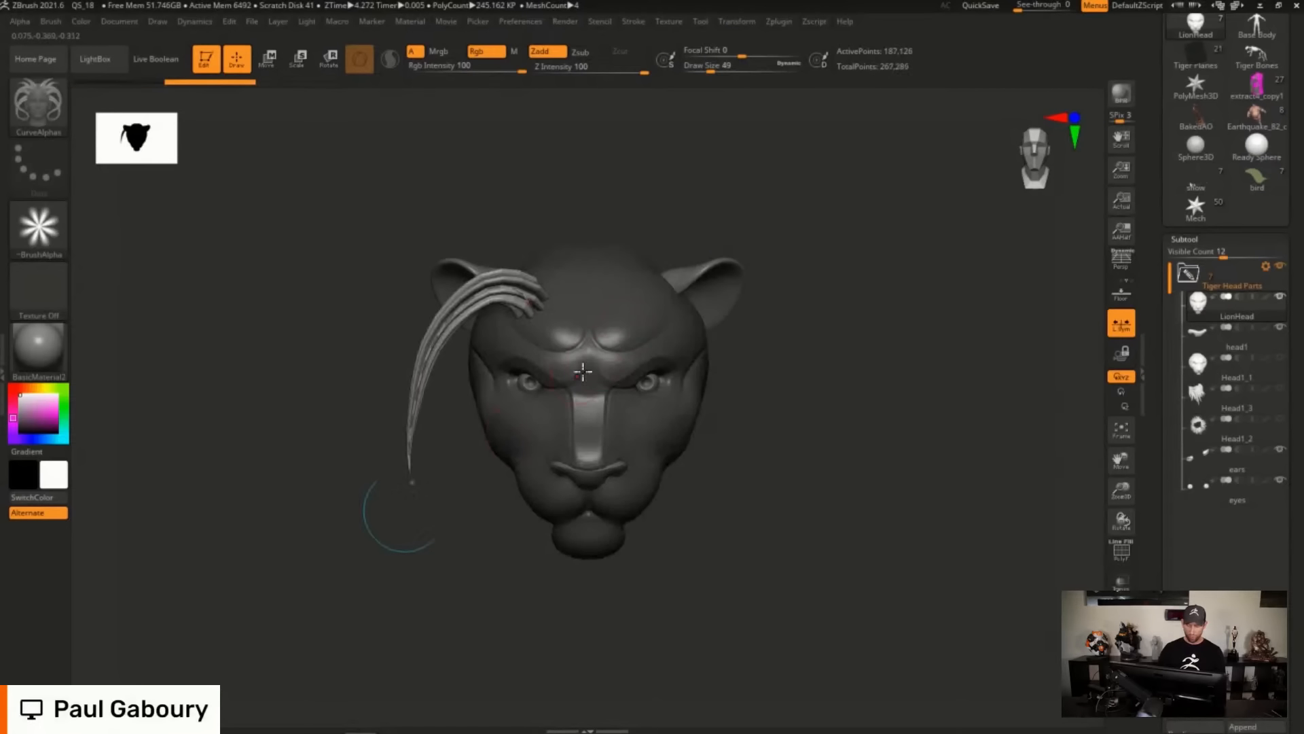
pyautogui.moveTo(625, 285); pyautogui.dragTo(815, 246)
pyautogui.moveTo(667, 352); pyautogui.dragTo(856, 534)
pyautogui.moveTo(554, 347)
pyautogui.mouseDown()
pyautogui.moveTo(480, 501)
pyautogui.moveTo(498, 553)
pyautogui.mouseUp()
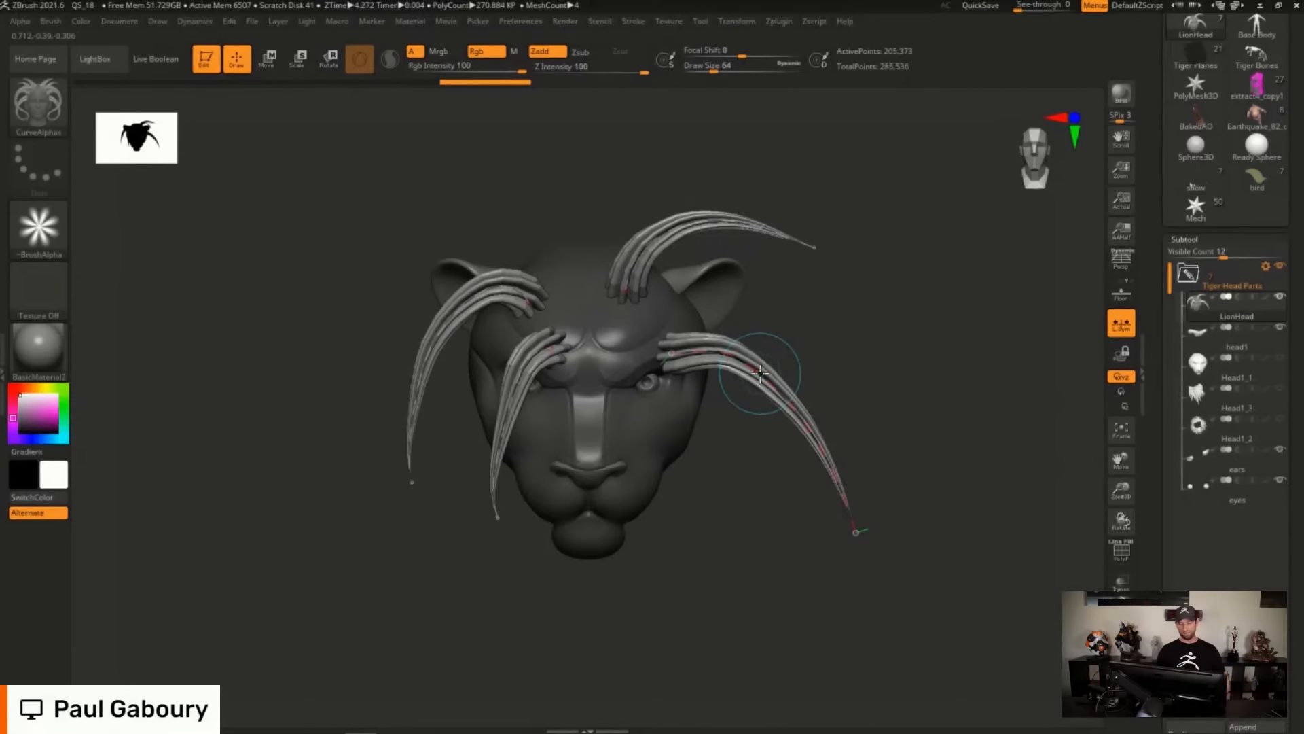
# Reshape the two horns on the lion's left side, raising the lower one and shifting the upper one's base toward the forehead centre.
pyautogui.moveTo(751, 382); pyautogui.dragTo(788, 324)
pyautogui.moveTo(671, 353); pyautogui.dragTo(640, 324)
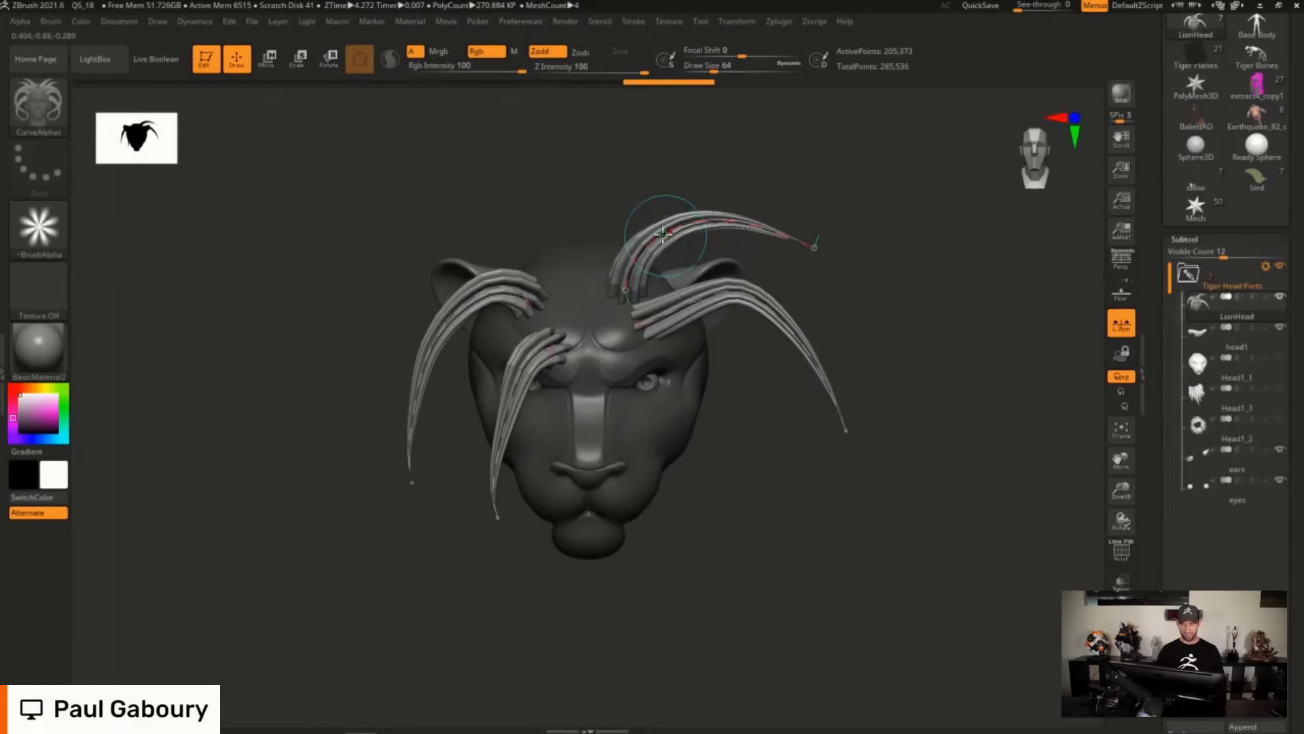
pyautogui.moveTo(666, 237); pyautogui.dragTo(657, 197)
pyautogui.moveTo(643, 284)
pyautogui.mouseDown()
pyautogui.moveTo(596, 280)
pyautogui.moveTo(599, 298)
pyautogui.mouseUp()
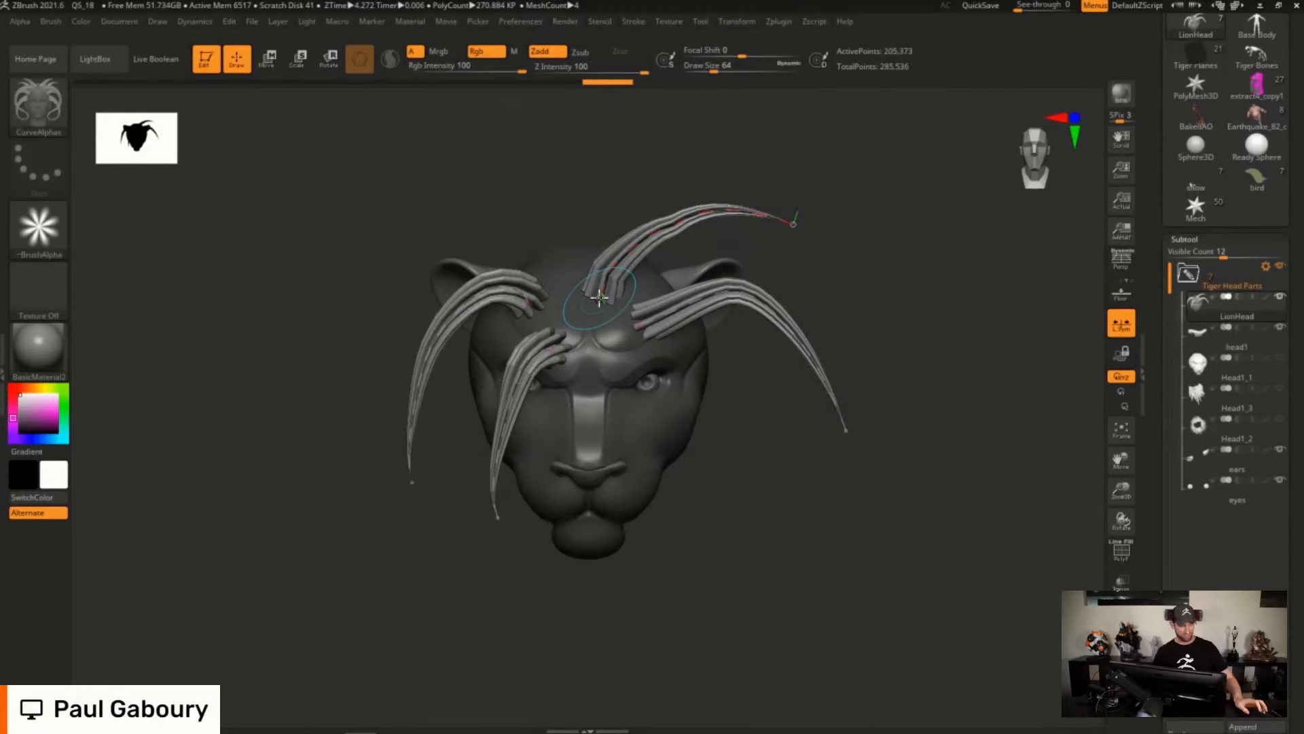
# Undo all the multi-strand horns and their curve edits.
pyautogui.hotkey('ctrl', 'z')
pyautogui.hotkey('ctrl', 'z')
pyautogui.hotkey('ctrl', 'z')
pyautogui.hotkey('ctrl', 'z')
pyautogui.hotkey('ctrl', 'z')
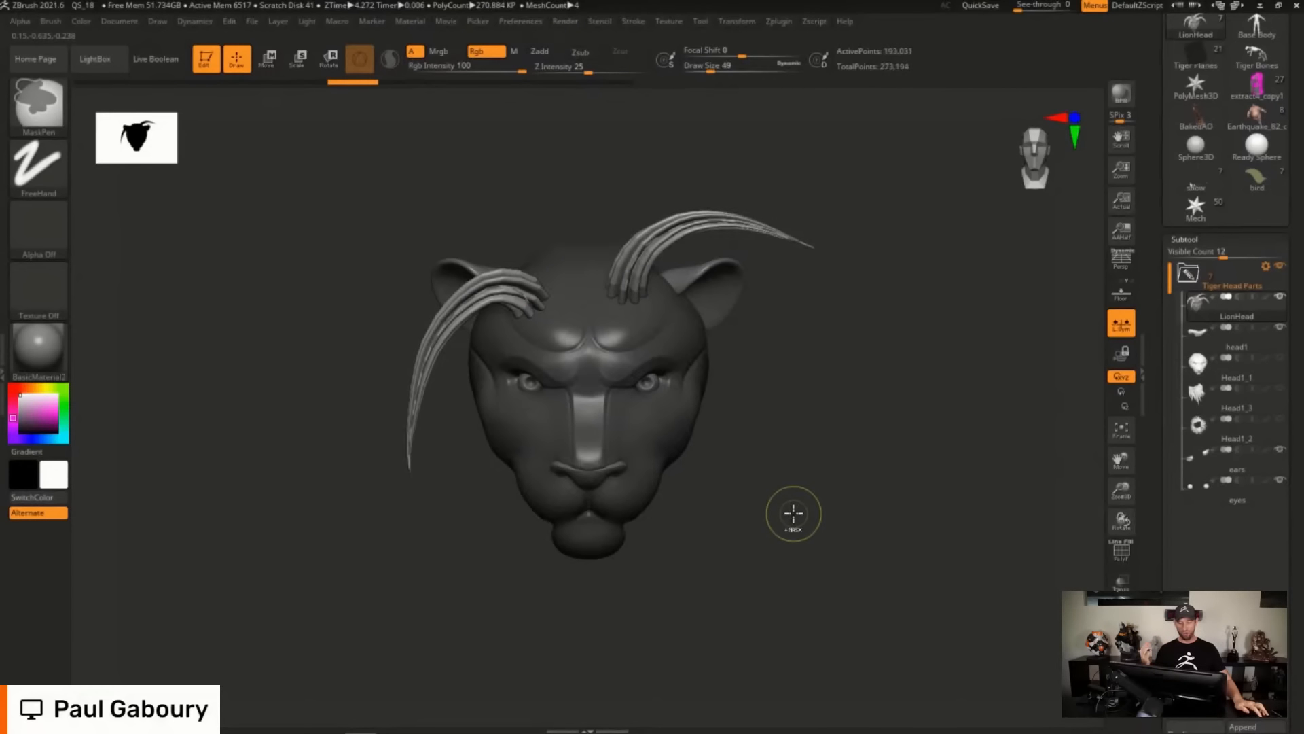
pyautogui.hotkey('ctrl', 'z')
pyautogui.hotkey('ctrl', 'z')
pyautogui.hotkey('ctrl', 'z')
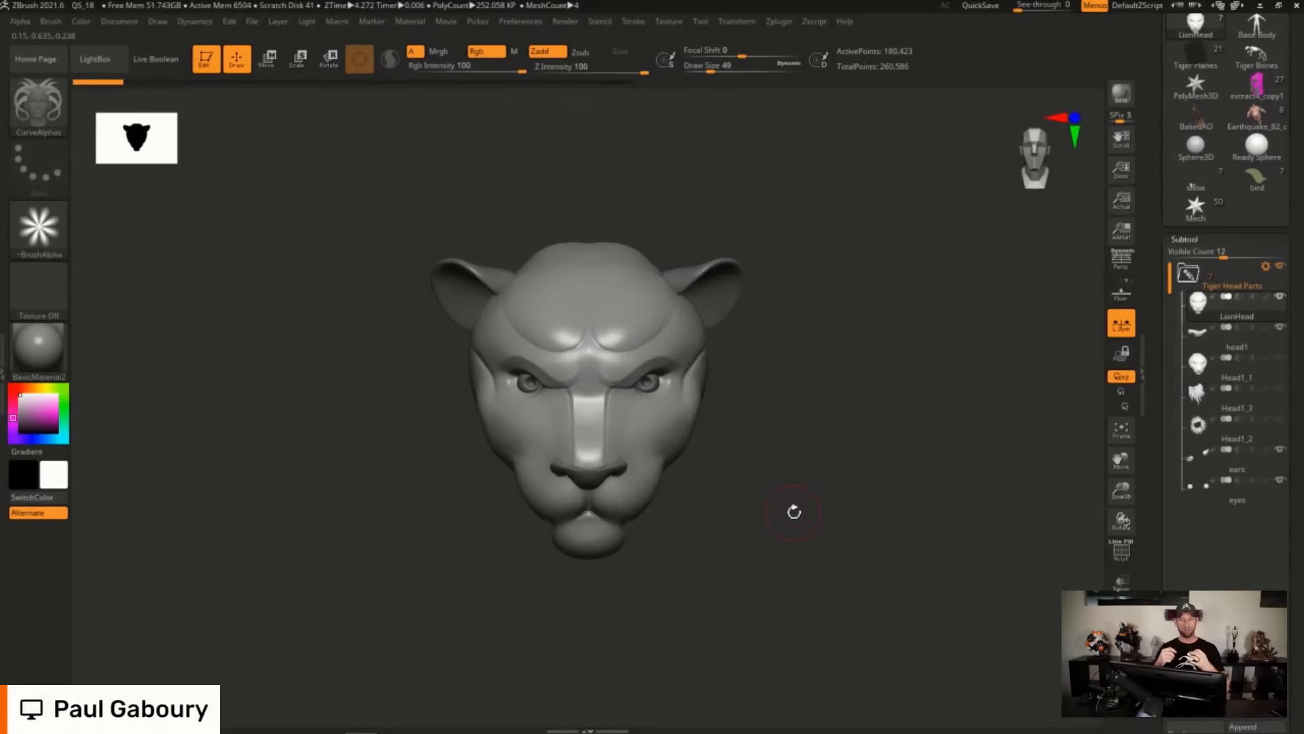
# Examine the Picker's depth options and the Stroke settings.
pyautogui.click(477, 21)
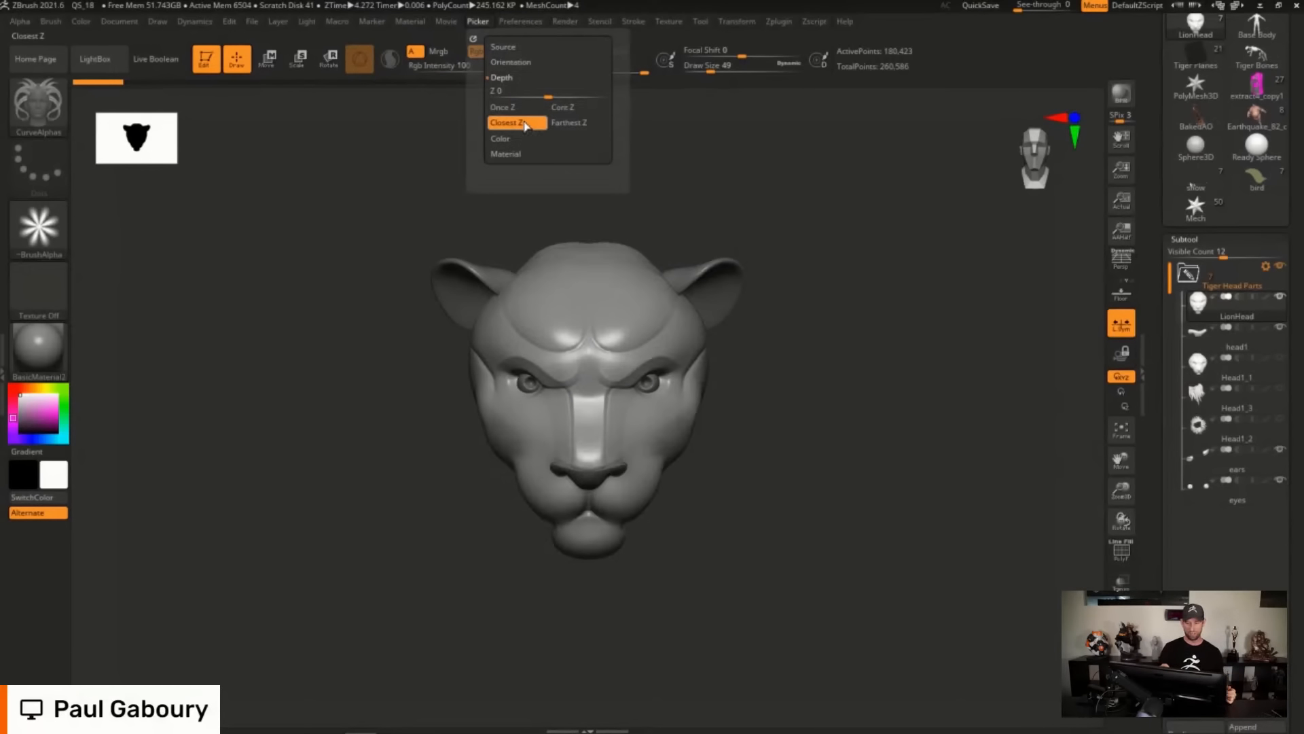
pyautogui.click(635, 21)
pyautogui.click(673, 382)
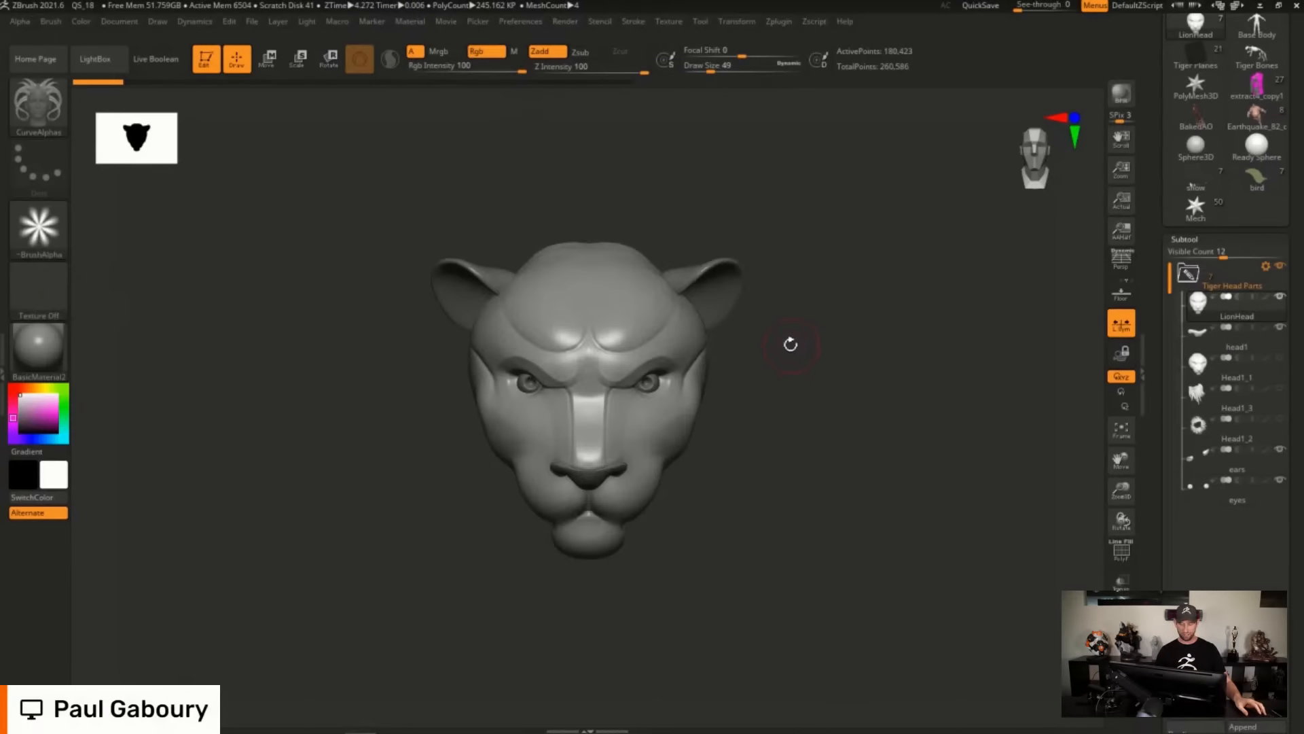
# Switch to the CurveAlpha brush and set its alpha to the star, Alpha 10.
pyautogui.press('b')
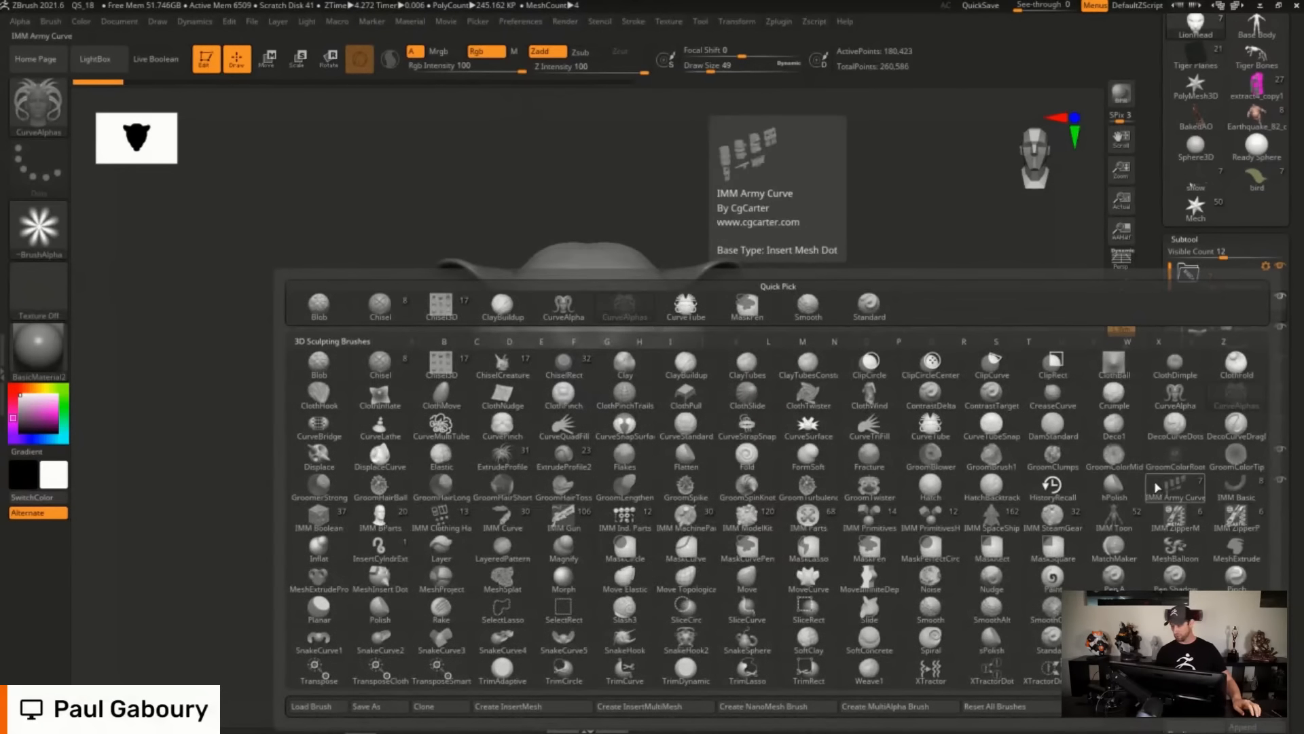
pyautogui.click(1115, 454)
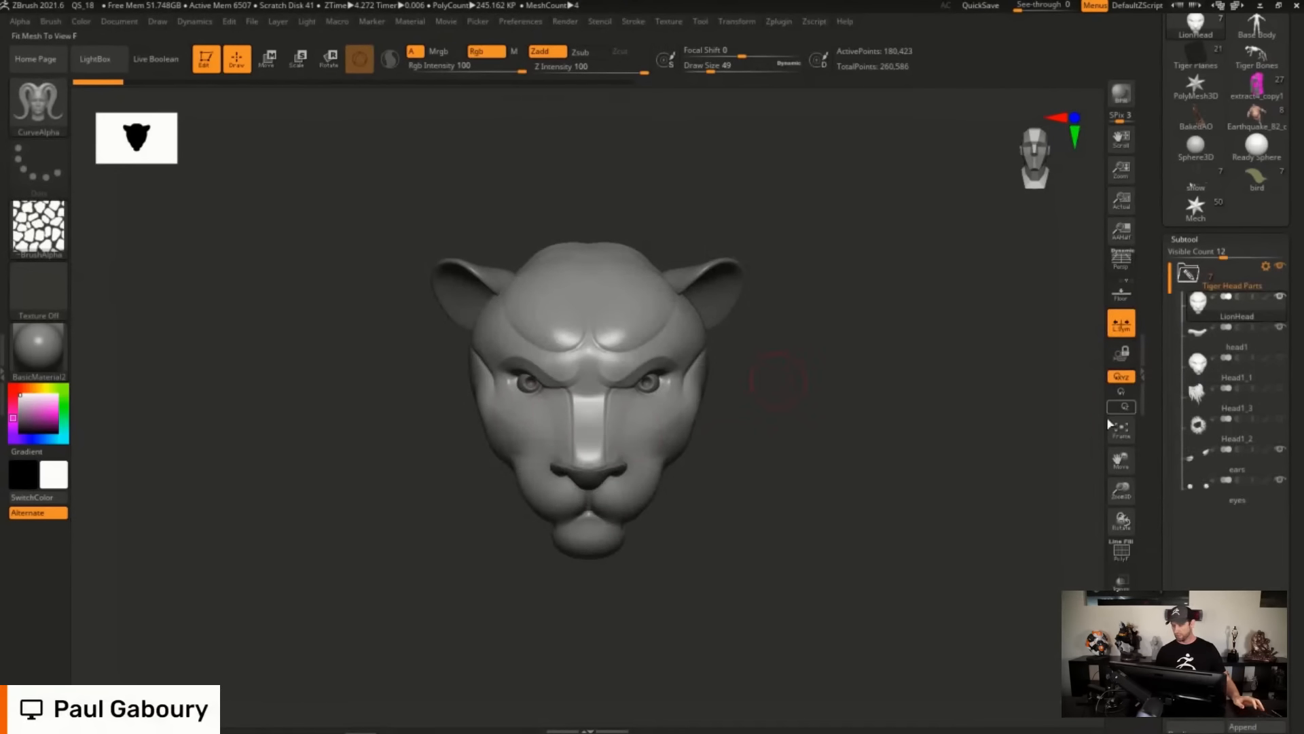
pyautogui.click(64, 226)
pyautogui.click(727, 320)
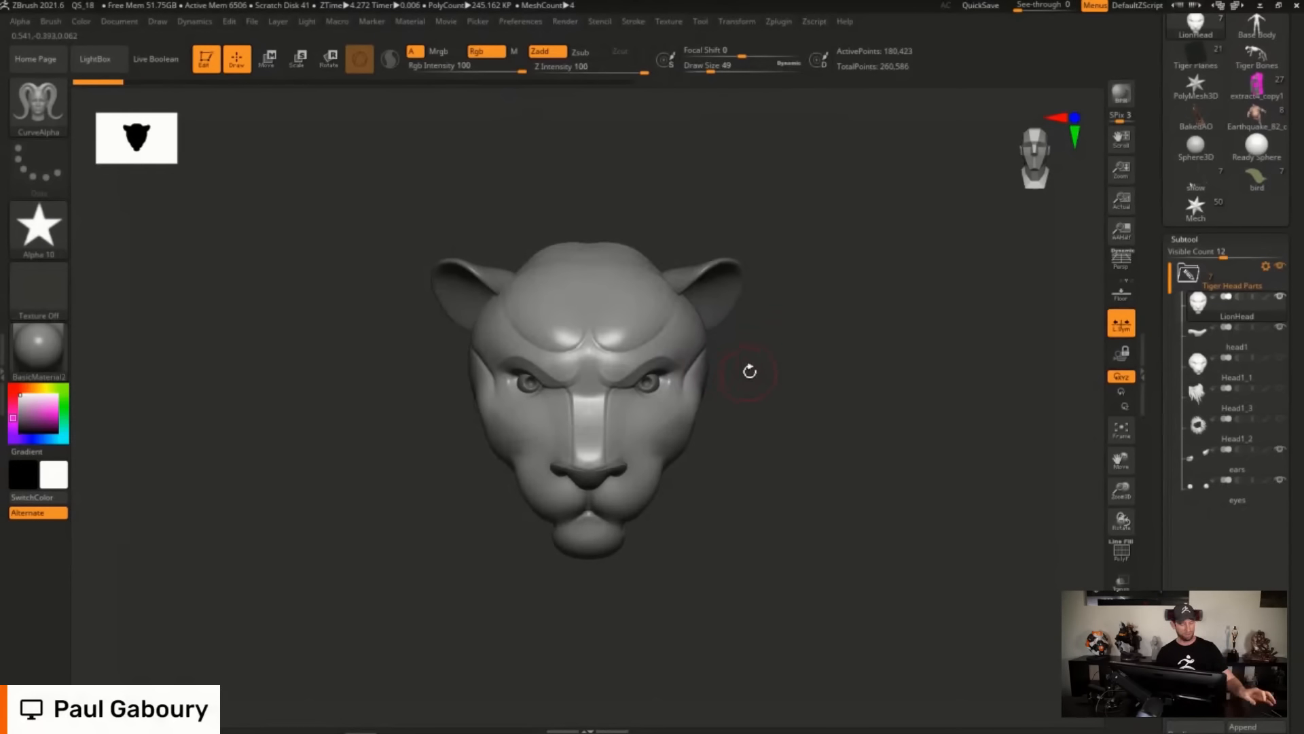
# Draw a long star-profiled horn from the lion's left forehead, arching high and down past the cheek, and clear the mask.
pyautogui.keyDown('alt'); pyautogui.moveTo(771, 404); pyautogui.dragTo(751, 479); pyautogui.keyUp('alt')
pyautogui.moveTo(610, 390)
pyautogui.mouseDown()
pyautogui.moveTo(803, 343)
pyautogui.moveTo(872, 601)
pyautogui.mouseUp()
pyautogui.moveTo(906, 483)
pyautogui.keyDown('alt'); pyautogui.mouseDown()
pyautogui.moveTo(874, 427)
pyautogui.moveTo(870, 337)
pyautogui.mouseUp(); pyautogui.keyUp('alt')
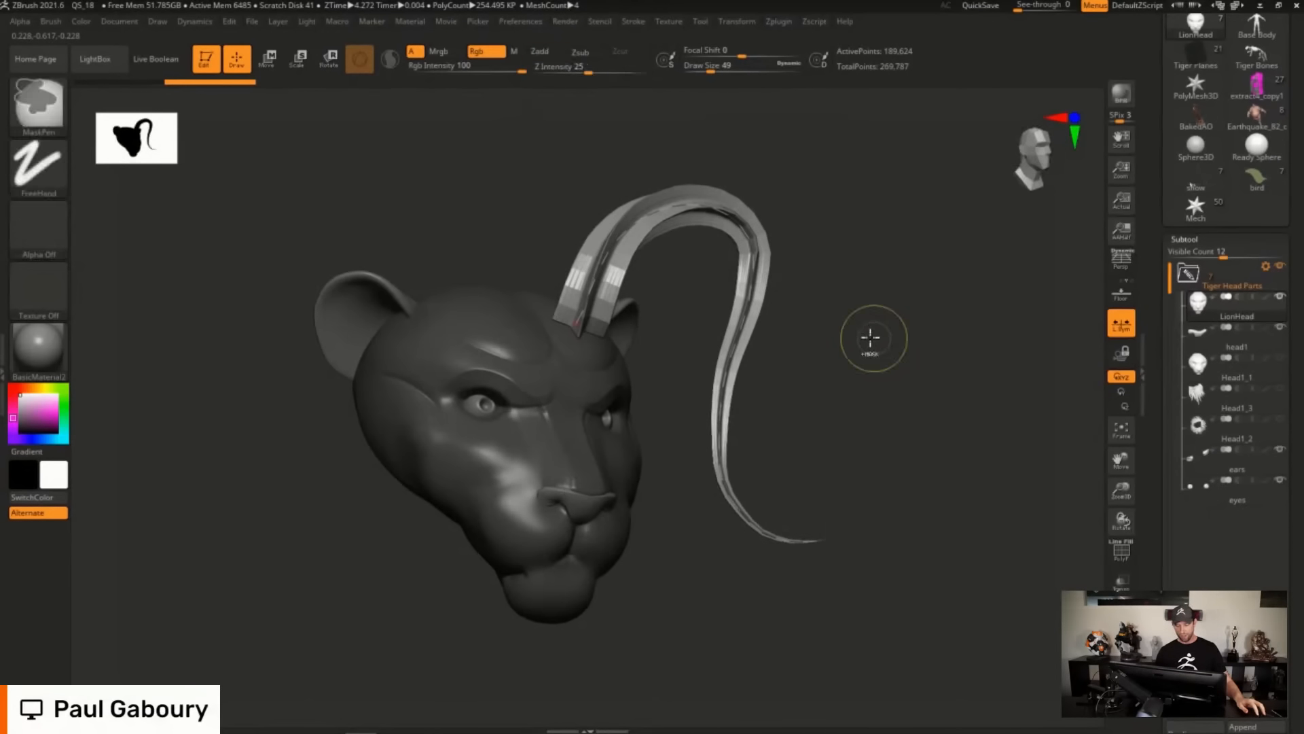
pyautogui.keyDown('ctrl'); pyautogui.moveTo(870, 338); pyautogui.dragTo(906, 309, button='right'); pyautogui.keyUp('ctrl')
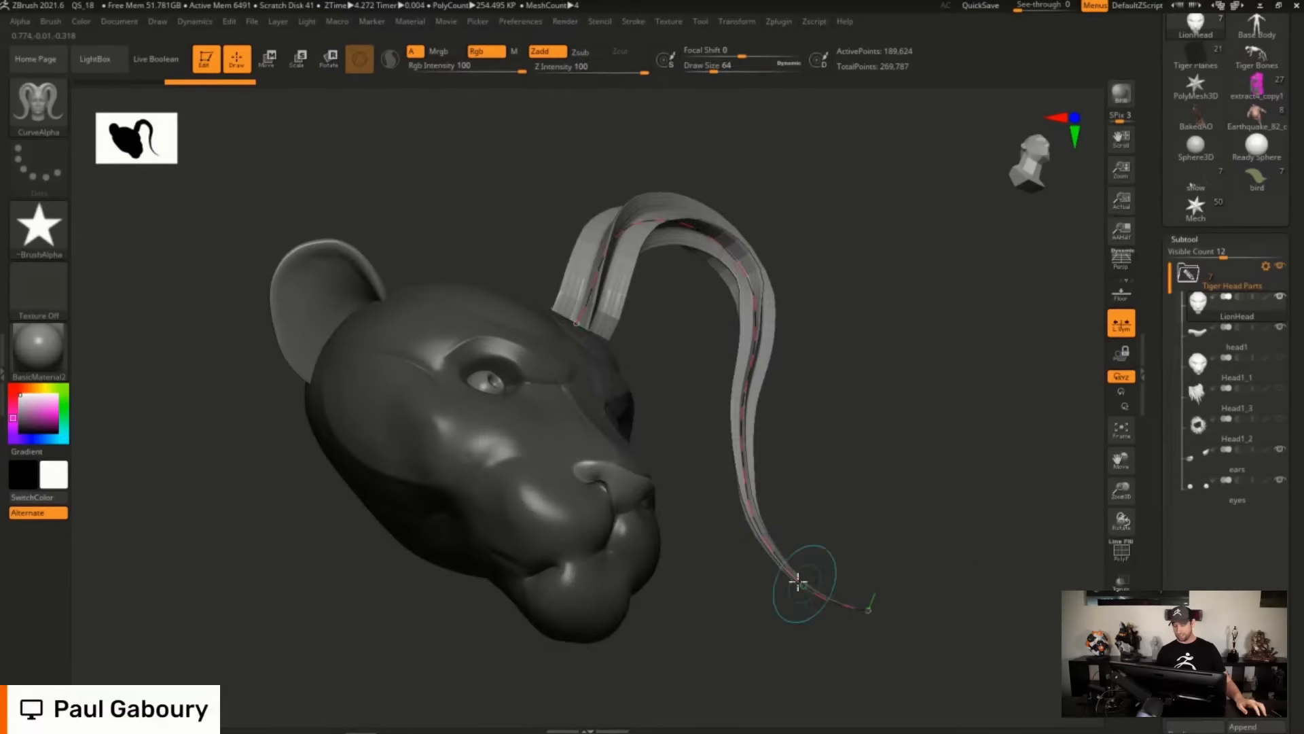
pyautogui.keyDown('ctrl'); pyautogui.moveTo(905, 377); pyautogui.dragTo(920, 393); pyautogui.keyUp('ctrl')
# Isolate the horn by hiding the head, display its polyframe and examine the star-shaped end cap up close.
pyautogui.keyDown('ctrl'); pyautogui.keyDown('shift'); pyautogui.click(584, 437); pyautogui.keyUp('shift'); pyautogui.keyUp('ctrl')
pyautogui.keyDown('ctrl'); pyautogui.keyDown('shift'); pyautogui.click(589, 435); pyautogui.keyUp('shift'); pyautogui.keyUp('ctrl')
pyautogui.moveTo(683, 424); pyautogui.dragTo(688, 359)
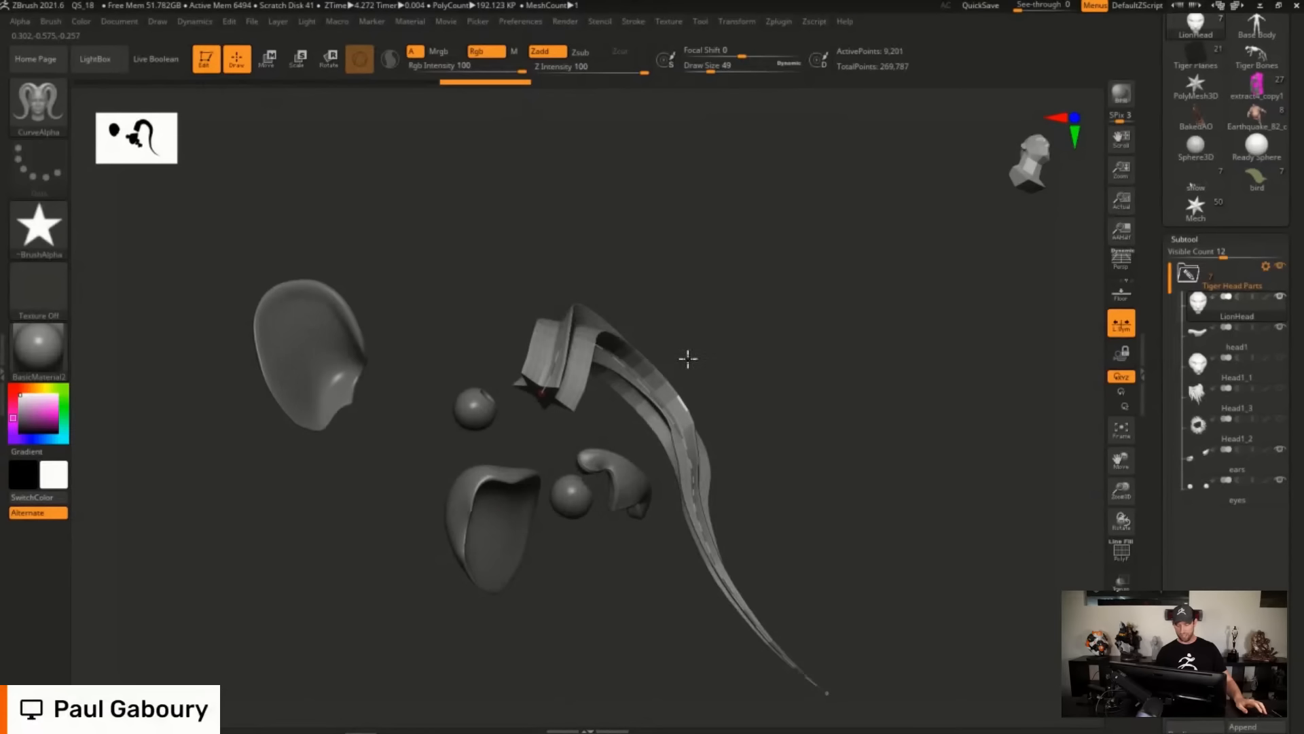
pyautogui.moveTo(688, 359); pyautogui.dragTo(669, 415, button='right')
pyautogui.keyDown('ctrl'); pyautogui.moveTo(669, 414); pyautogui.dragTo(635, 503, button='right'); pyautogui.keyUp('ctrl')
pyautogui.keyDown('alt'); pyautogui.moveTo(524, 469); pyautogui.dragTo(853, 307, button='right'); pyautogui.keyUp('alt')
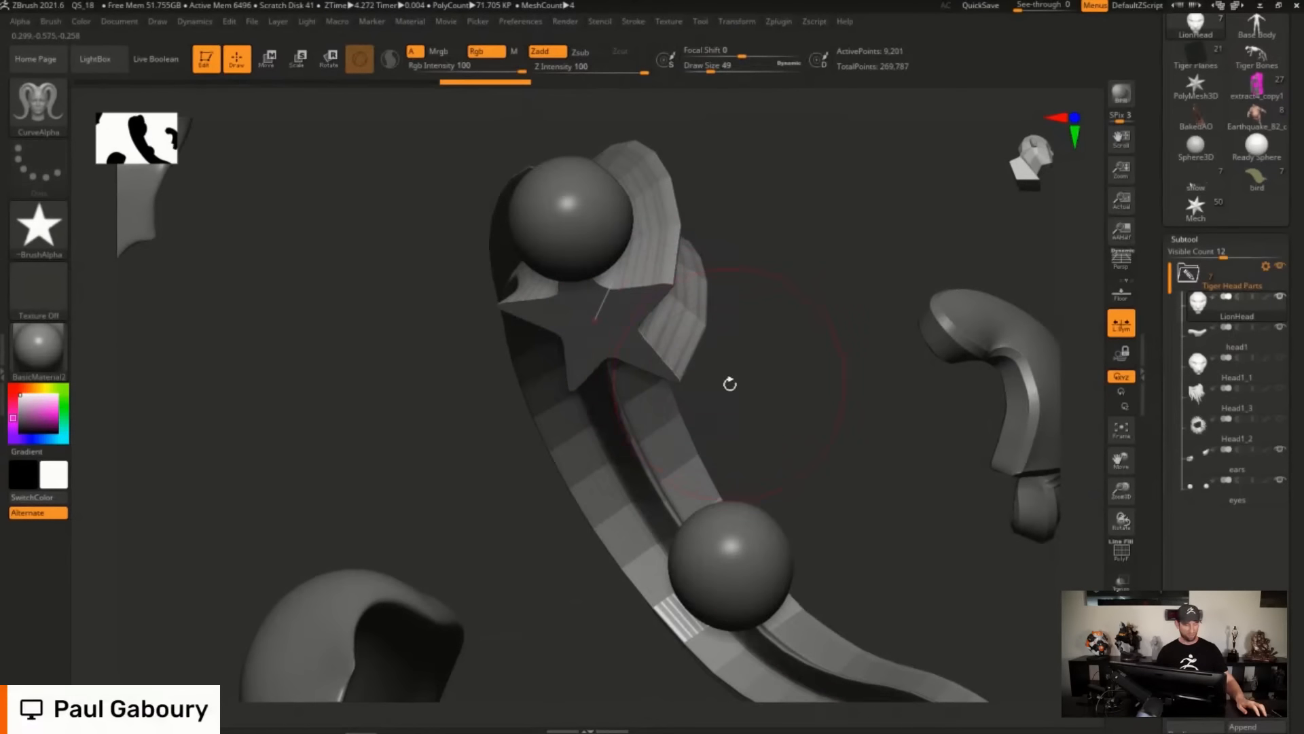
pyautogui.hotkey('shift', 'f')
pyautogui.keyDown('alt'); pyautogui.moveTo(736, 393); pyautogui.dragTo(775, 305, button='right'); pyautogui.keyUp('alt')
# Set the draw size to 14 and toggle the visibility of the horn's star-shaped end cap.
pyautogui.press('s')
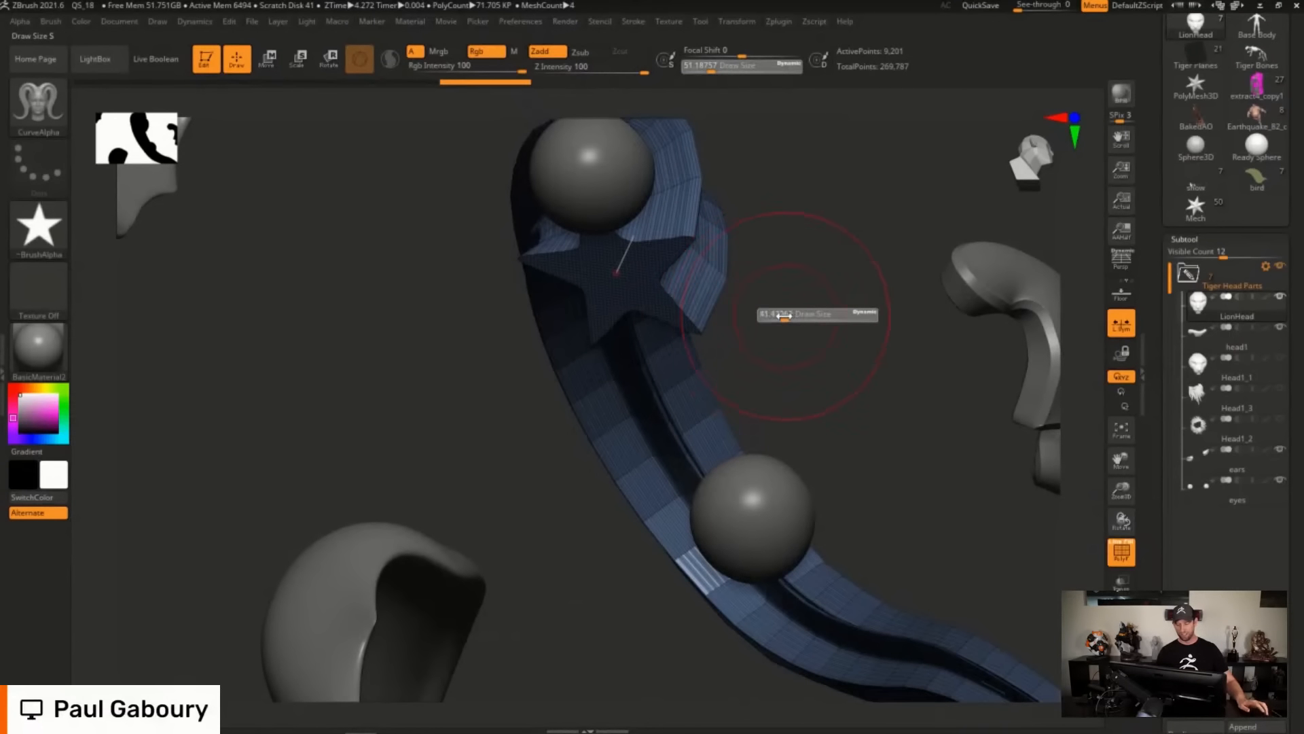
pyautogui.moveTo(784, 314); pyautogui.dragTo(763, 314)
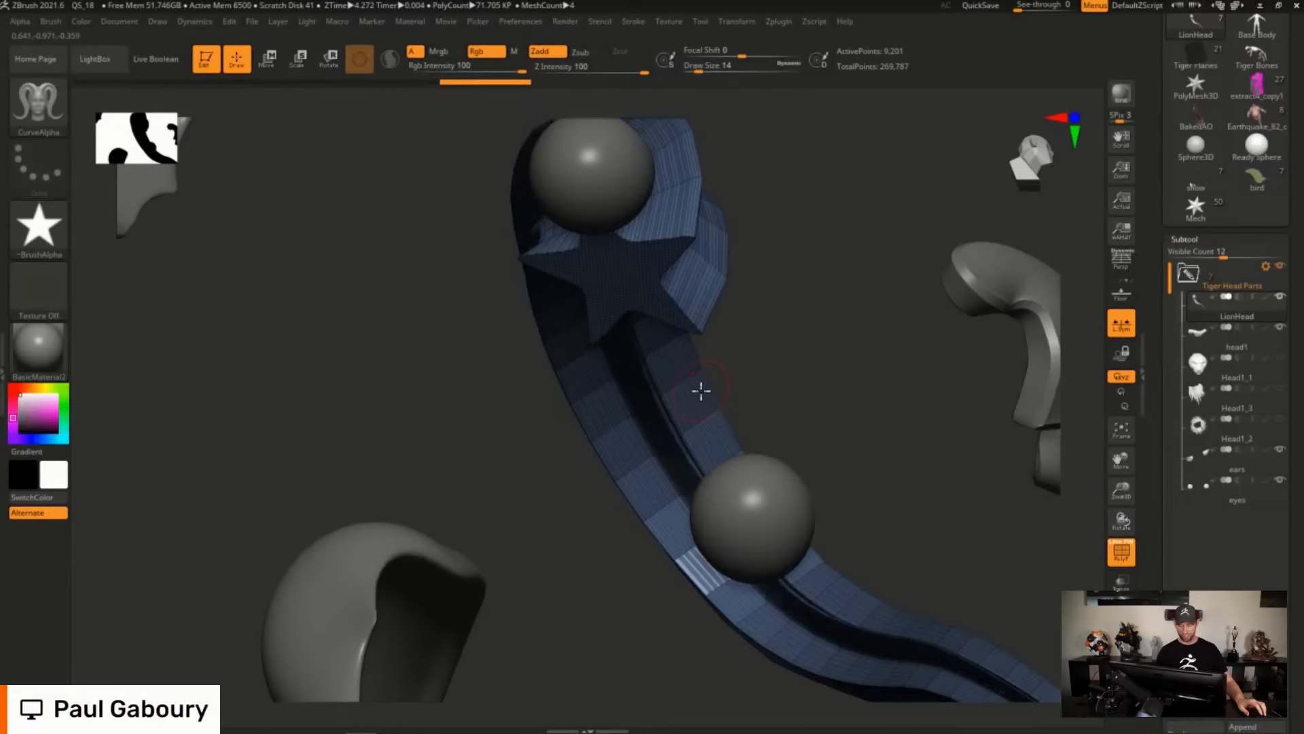
pyautogui.keyDown('ctrl'); pyautogui.keyDown('shift'); pyautogui.click(648, 284); pyautogui.keyUp('shift'); pyautogui.keyUp('ctrl')
pyautogui.keyDown('ctrl'); pyautogui.moveTo(795, 373); pyautogui.dragTo(552, 527, button='right'); pyautogui.keyUp('ctrl')
pyautogui.keyDown('ctrl'); pyautogui.keyDown('shift'); pyautogui.click(894, 390); pyautogui.keyUp('shift'); pyautogui.keyUp('ctrl')
pyautogui.keyDown('ctrl'); pyautogui.keyDown('shift'); pyautogui.click(740, 247); pyautogui.keyUp('shift'); pyautogui.keyUp('ctrl')
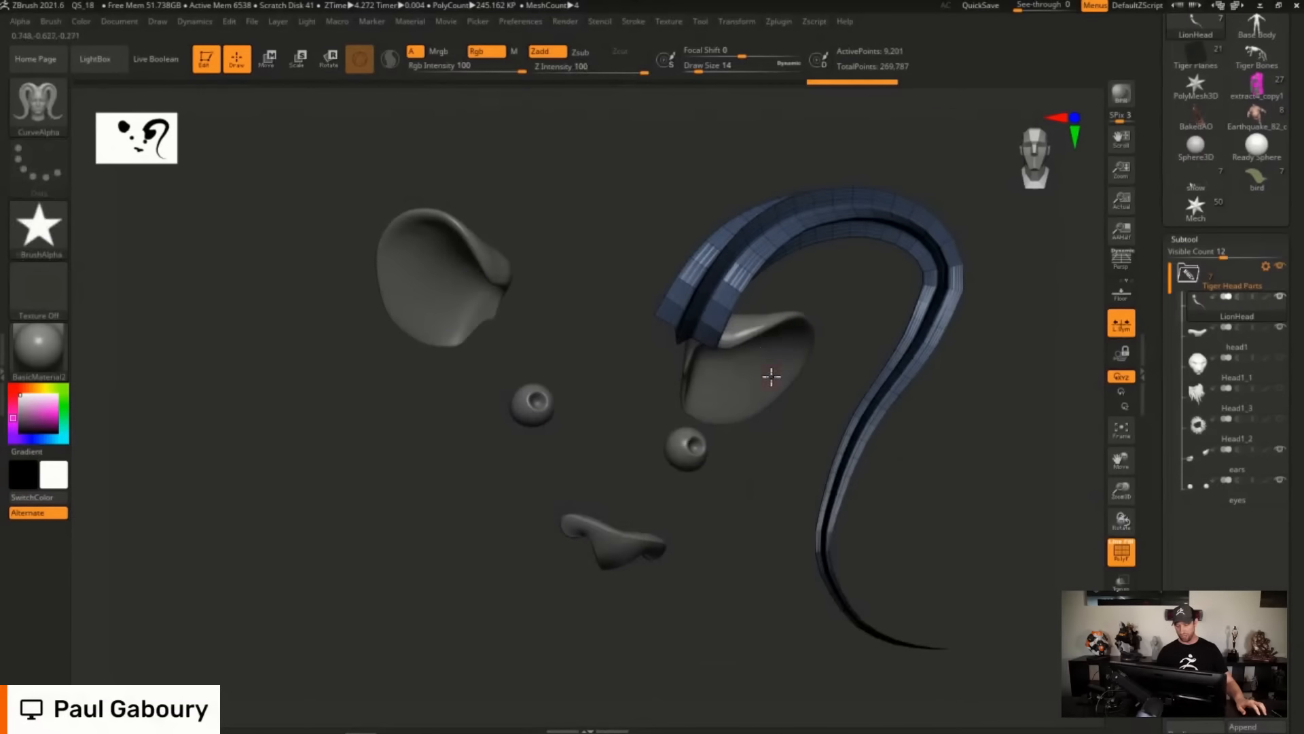
# Inspect the horn's polygroups from several angles by toggling their visibility.
pyautogui.moveTo(771, 376); pyautogui.dragTo(786, 188, button='right')
pyautogui.moveTo(940, 309); pyautogui.dragTo(931, 393, button='right')
pyautogui.keyDown('ctrl'); pyautogui.keyDown('shift'); pyautogui.click(902, 427); pyautogui.keyUp('shift'); pyautogui.keyUp('ctrl')
pyautogui.moveTo(710, 498); pyautogui.dragTo(694, 307, button='right')
pyautogui.keyDown('ctrl'); pyautogui.keyDown('shift'); pyautogui.click(681, 518); pyautogui.keyUp('shift'); pyautogui.keyUp('ctrl')
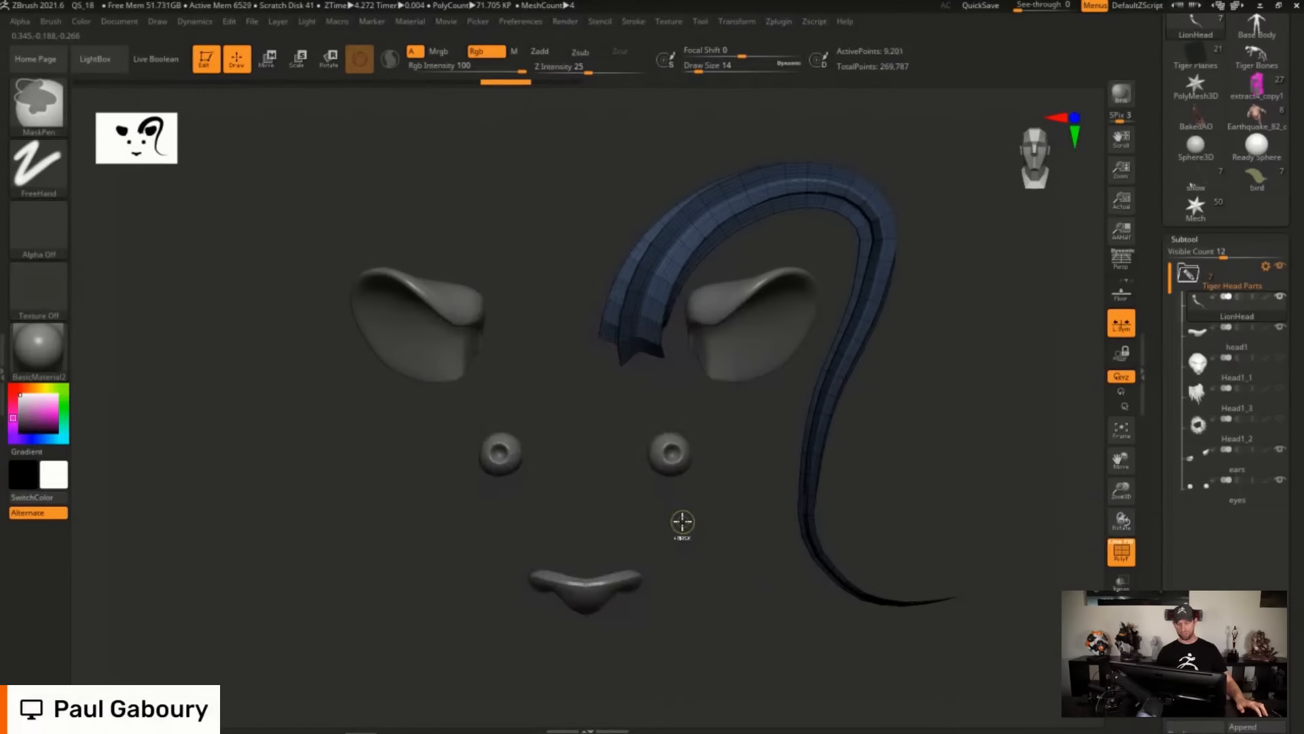
# Show the lion head with the horn hidden, and turn off the polyframe.
pyautogui.keyDown('ctrl'); pyautogui.keyDown('shift'); pyautogui.click(679, 524); pyautogui.keyUp('shift'); pyautogui.keyUp('ctrl')
pyautogui.keyDown('ctrl'); pyautogui.keyDown('shift'); pyautogui.click(683, 513); pyautogui.keyUp('shift'); pyautogui.keyUp('ctrl')
pyautogui.keyDown('alt'); pyautogui.moveTo(707, 363); pyautogui.dragTo(718, 314, button='right'); pyautogui.keyUp('alt')
pyautogui.keyDown('ctrl'); pyautogui.moveTo(717, 315); pyautogui.dragTo(684, 339, button='right'); pyautogui.keyUp('ctrl')
pyautogui.hotkey('shift', 'f')
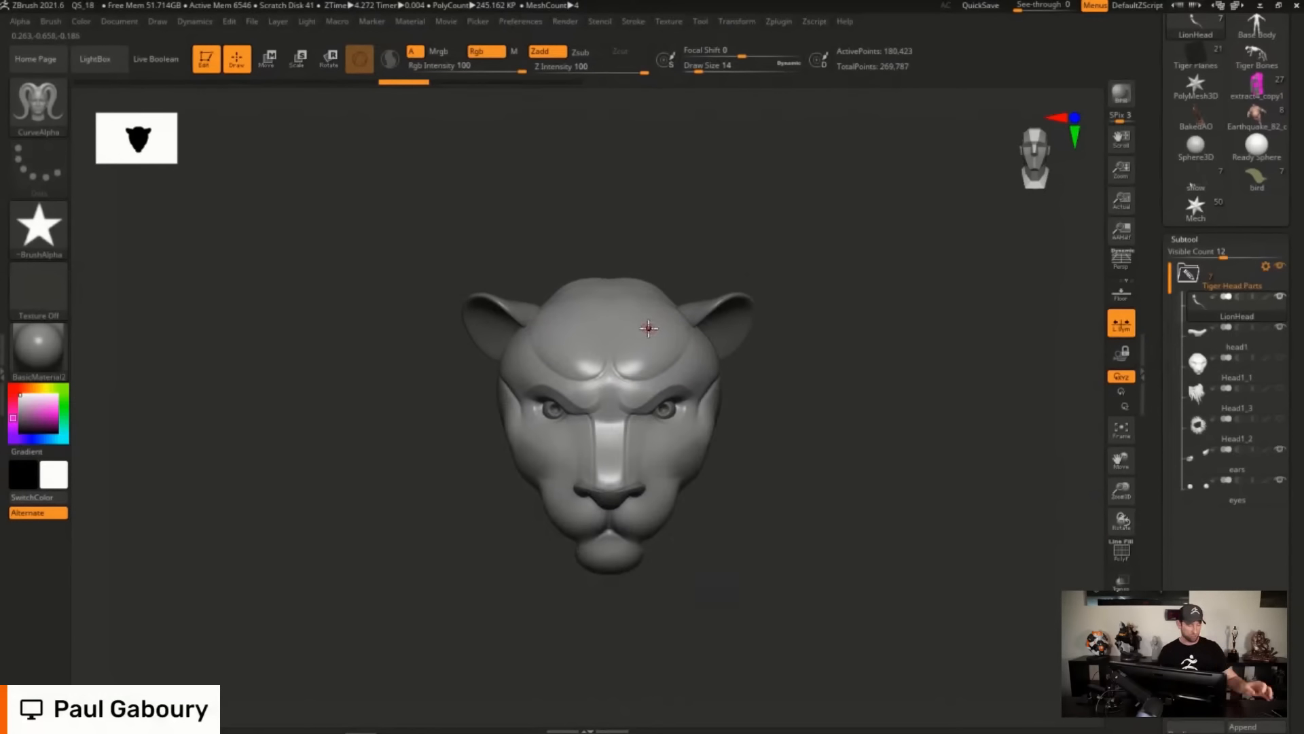
# Set the draw size to 41 and draw three star-profiled horns from the lion's left forehead and brow, arching outward and down.
pyautogui.press('s')
pyautogui.moveTo(649, 331)
pyautogui.mouseDown()
pyautogui.moveTo(777, 238)
pyautogui.moveTo(832, 484)
pyautogui.mouseUp()
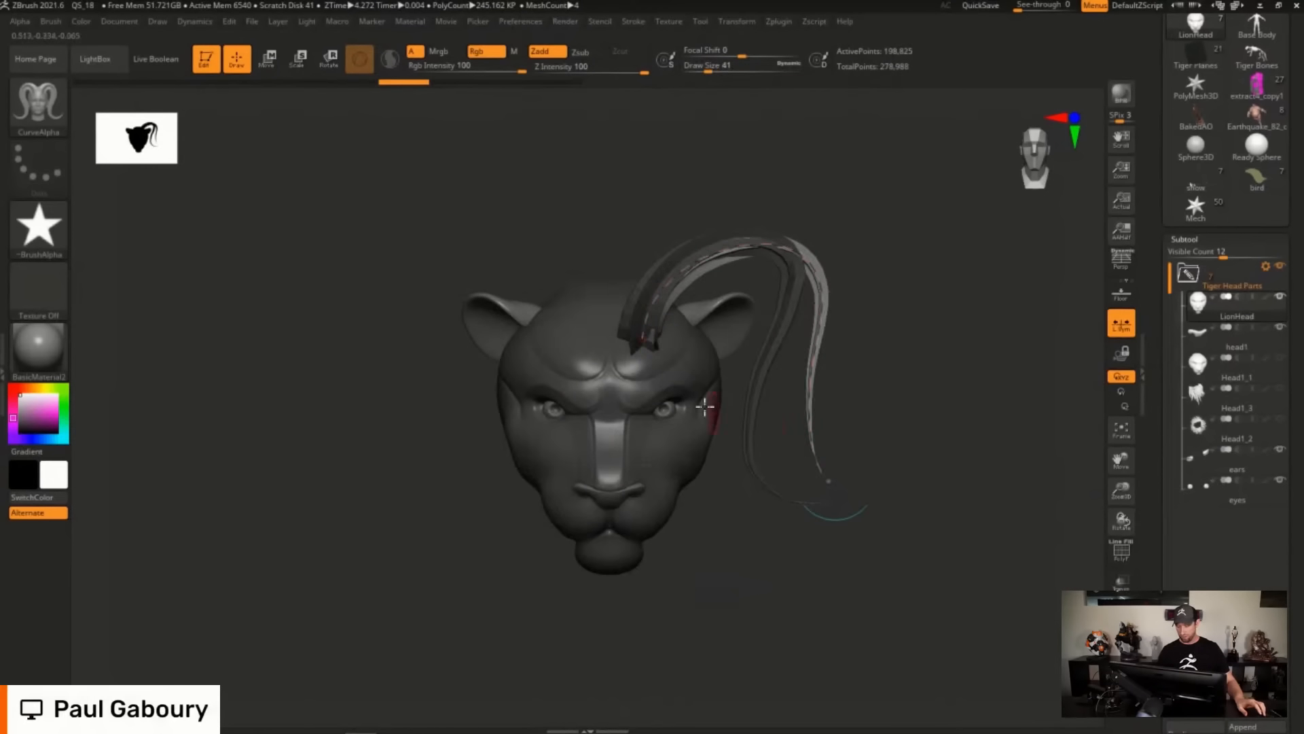
pyautogui.moveTo(663, 349); pyautogui.dragTo(811, 503)
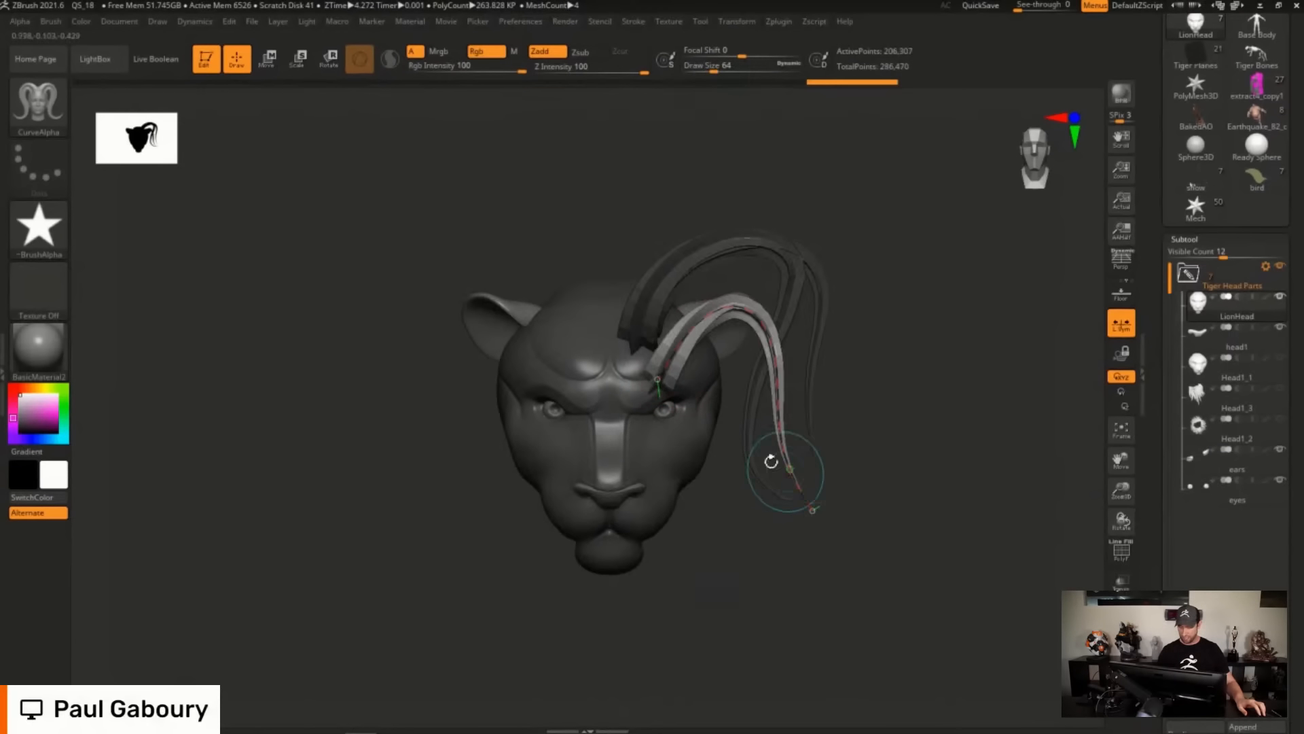
pyautogui.moveTo(618, 371)
pyautogui.mouseDown()
pyautogui.moveTo(825, 313)
pyautogui.moveTo(826, 504)
pyautogui.mouseUp()
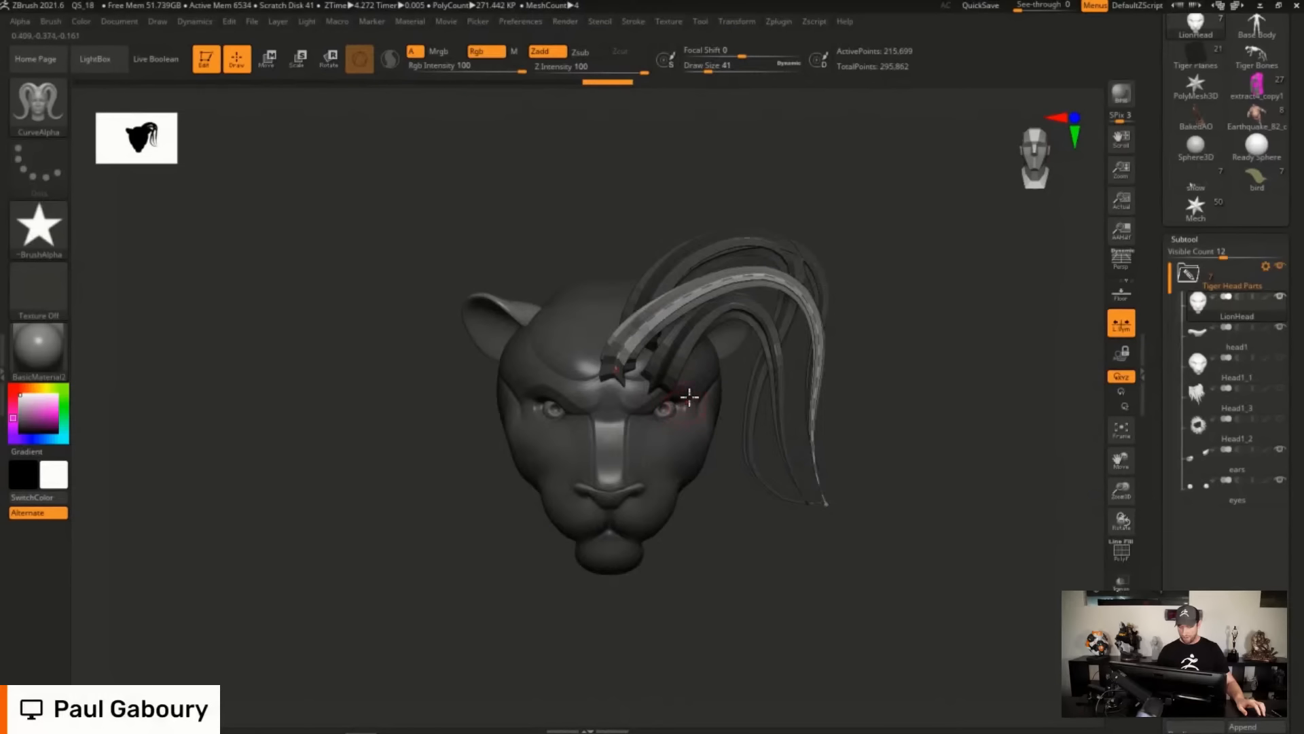
# Draw a star-profiled horn from beside the lion's left eye and bend it out and down past the chin.
pyautogui.moveTo(689, 396)
pyautogui.mouseDown()
pyautogui.moveTo(781, 405)
pyautogui.moveTo(857, 587)
pyautogui.mouseUp()
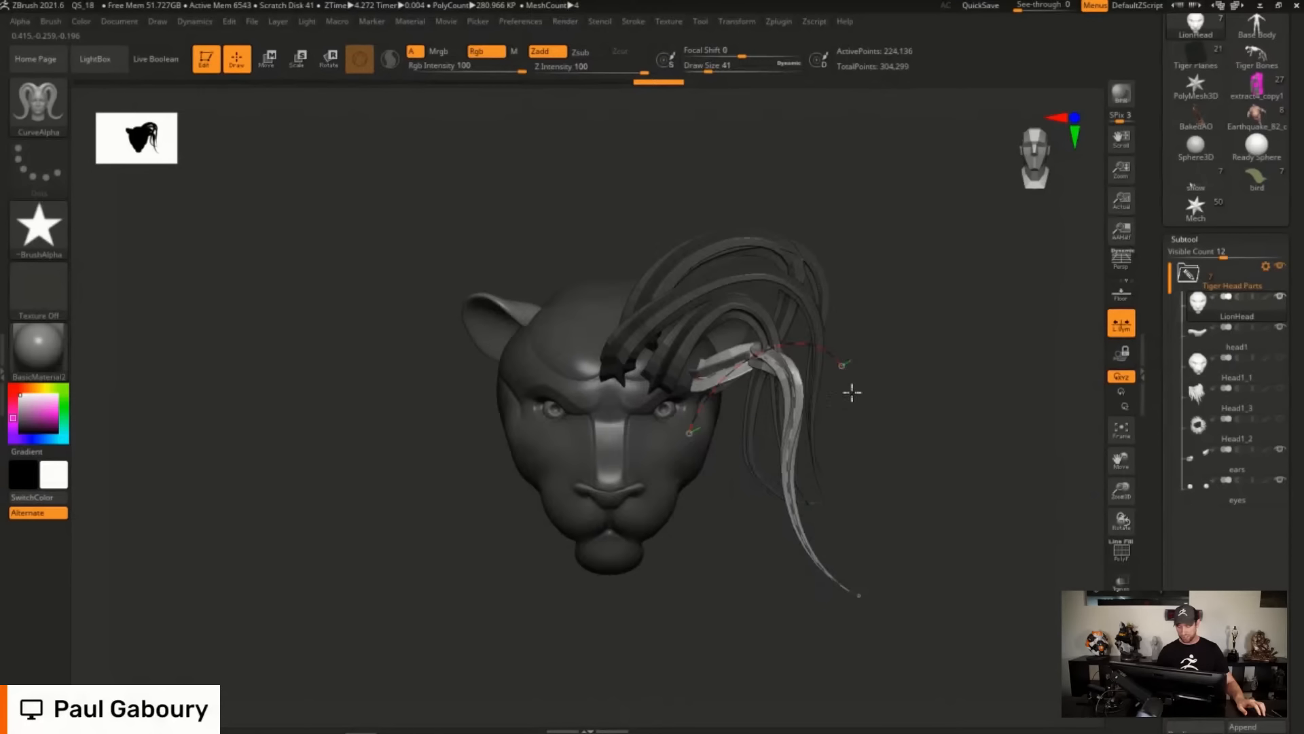
pyautogui.moveTo(852, 392); pyautogui.dragTo(853, 621)
pyautogui.keyDown('ctrl'); pyautogui.moveTo(837, 424); pyautogui.dragTo(675, 334, button='right'); pyautogui.keyUp('ctrl')
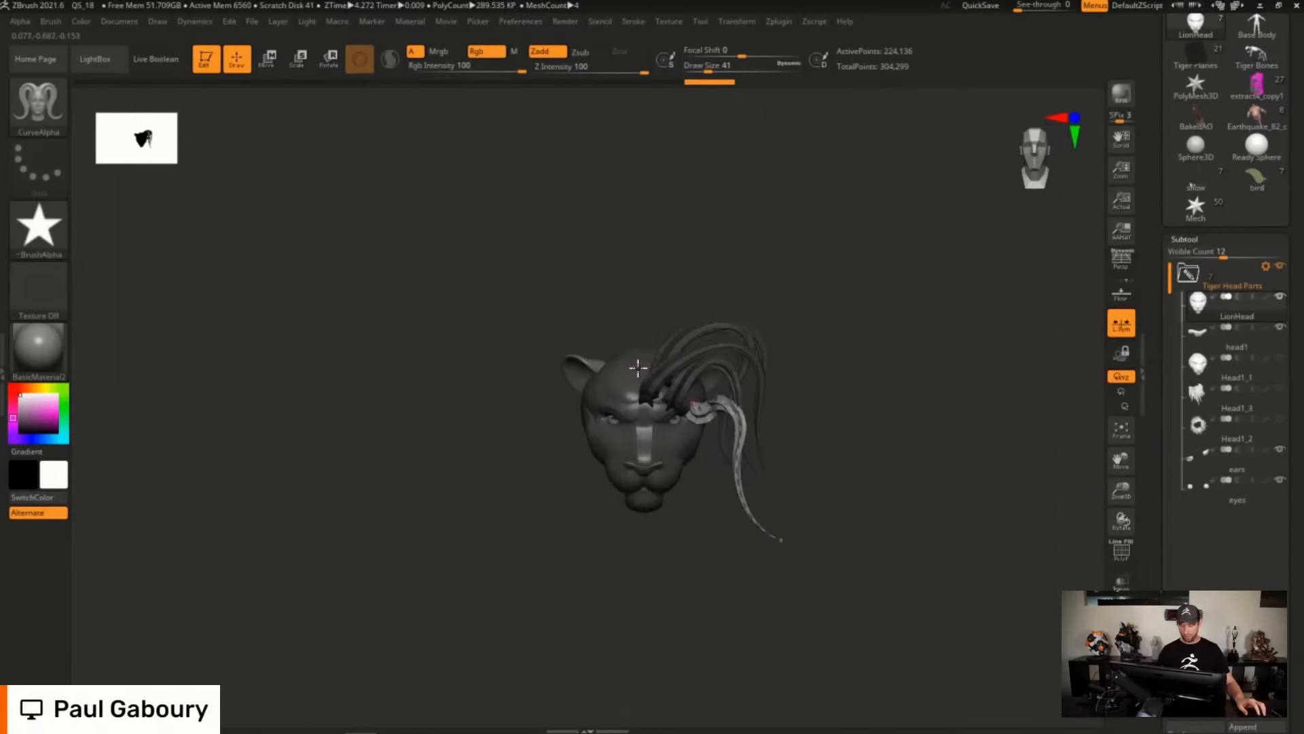
# Draw a star-profiled horn from the top of the lion's forehead, arching over the others, and adjust its curve from the side.
pyautogui.moveTo(637, 368); pyautogui.dragTo(770, 499)
pyautogui.moveTo(885, 470); pyautogui.dragTo(835, 469, button='right')
pyautogui.keyDown('ctrl'); pyautogui.moveTo(693, 408); pyautogui.dragTo(709, 476, button='right'); pyautogui.keyUp('ctrl')
pyautogui.moveTo(662, 370); pyautogui.dragTo(705, 358)
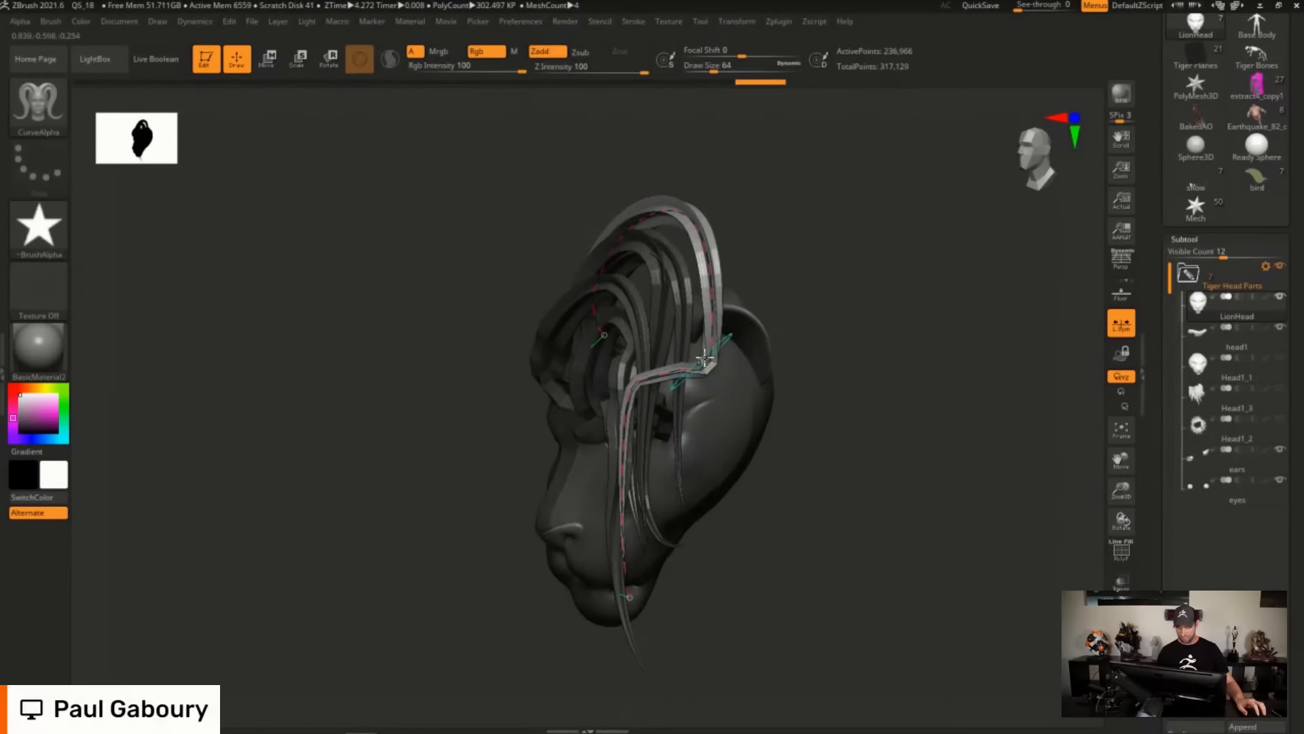
pyautogui.moveTo(633, 376)
pyautogui.mouseDown(button='right')
pyautogui.moveTo(666, 407)
pyautogui.moveTo(658, 352)
pyautogui.mouseUp(button='right')
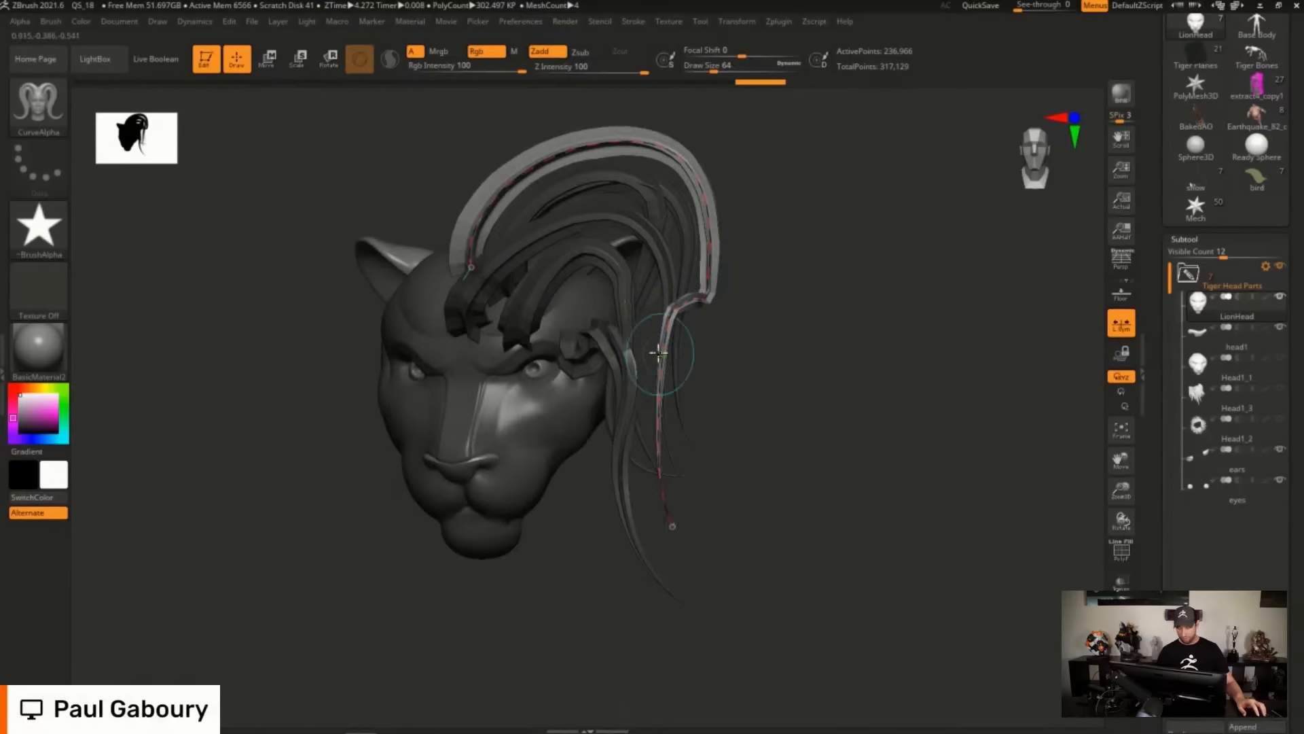
pyautogui.keyDown('shift'); pyautogui.moveTo(670, 301); pyautogui.dragTo(722, 277, button='right'); pyautogui.keyUp('shift')
pyautogui.moveTo(864, 330); pyautogui.dragTo(841, 346, button='right')
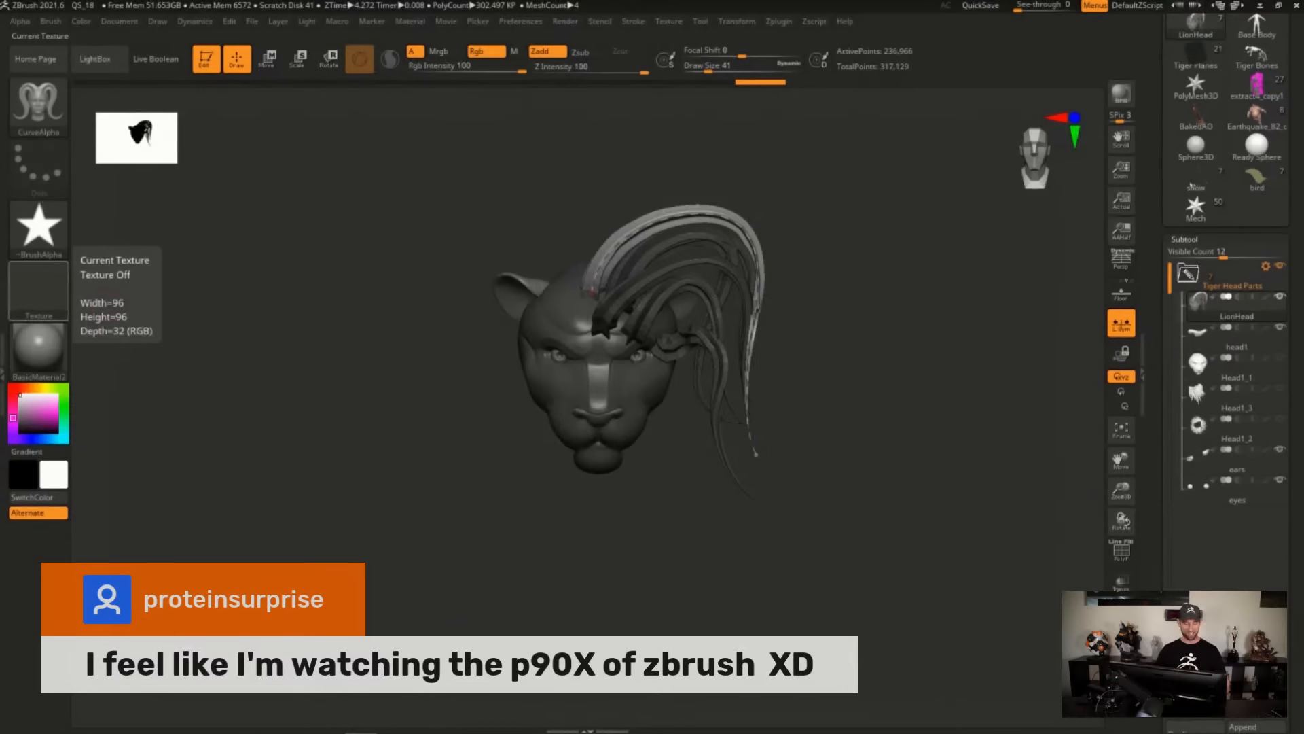
# Undo the group of star-profiled horns just drawn on the lion's left side.
pyautogui.hotkey('ctrl', 'z')
pyautogui.hotkey('ctrl', 'z')
pyautogui.hotkey('ctrl', 'z')
pyautogui.hotkey('ctrl', 'z')
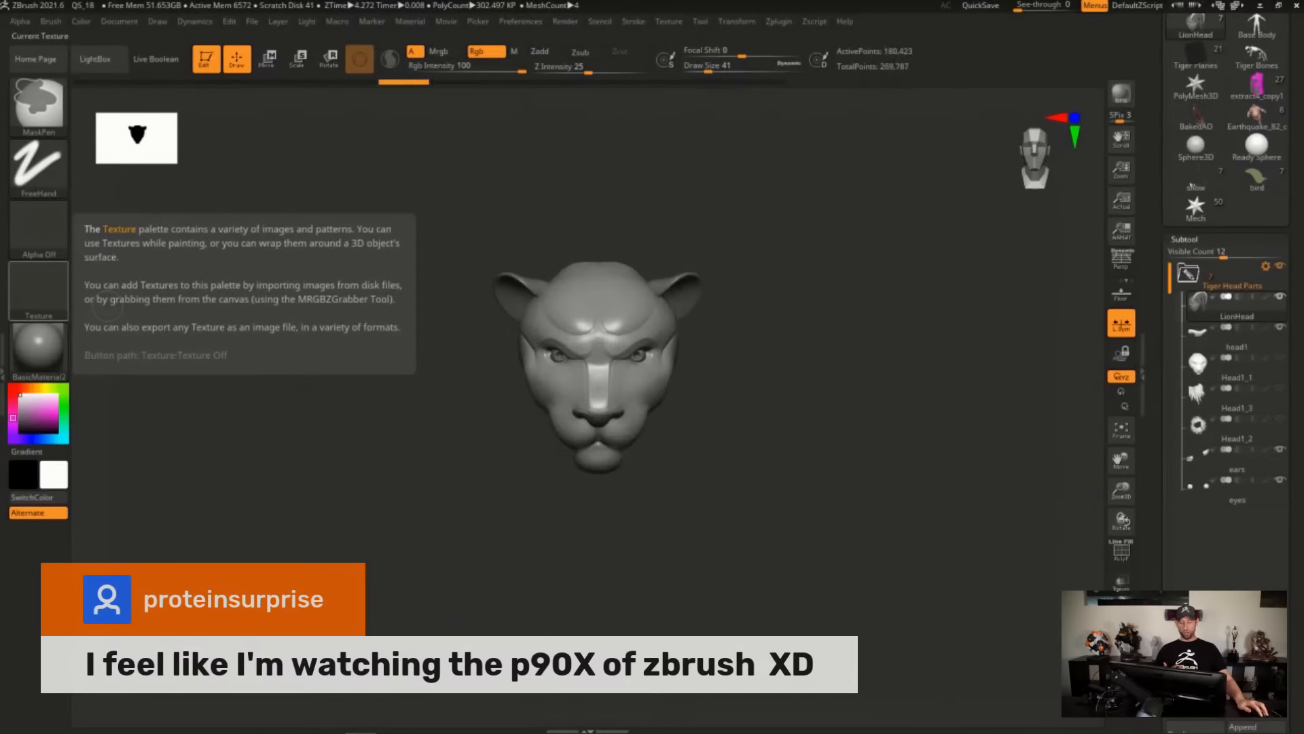
# Select the Head1_1 subtool and examine how it sits inside the lion head with transparency switched on.
pyautogui.keyDown('ctrl'); pyautogui.moveTo(772, 384); pyautogui.dragTo(792, 442, button='right'); pyautogui.keyUp('ctrl')
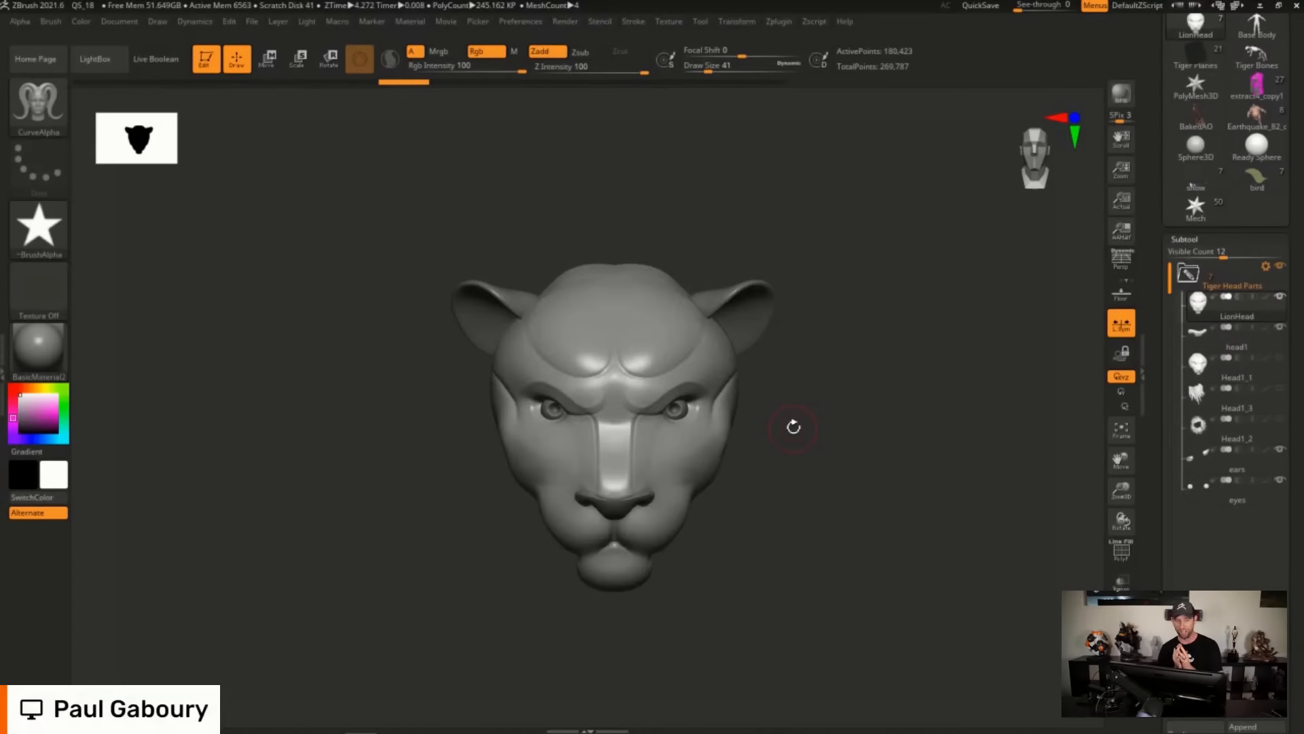
pyautogui.click(1200, 370)
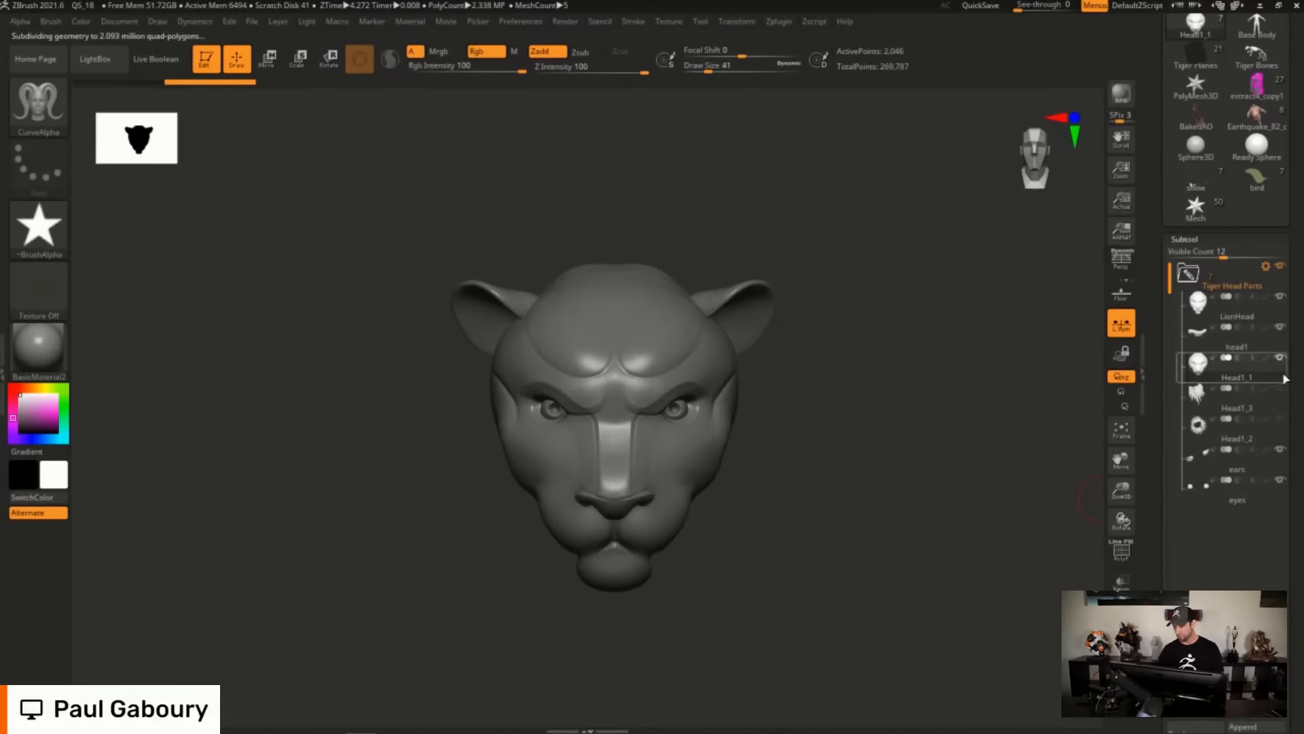
pyautogui.click(1121, 579)
pyautogui.moveTo(992, 582); pyautogui.dragTo(866, 503)
pyautogui.moveTo(932, 536); pyautogui.dragTo(870, 466)
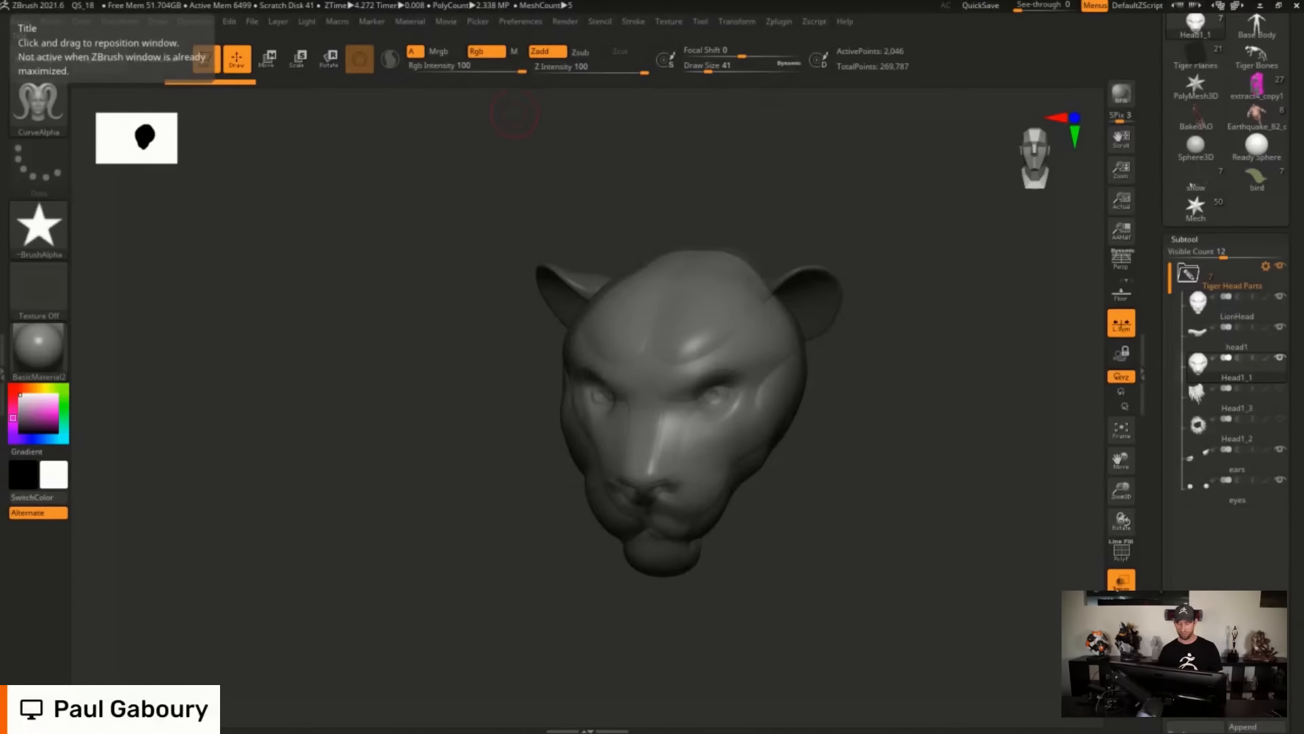
pyautogui.moveTo(837, 515); pyautogui.dragTo(830, 492, button='right')
pyautogui.moveTo(753, 455)
pyautogui.keyDown('ctrl'); pyautogui.mouseDown(button='right')
pyautogui.moveTo(853, 565)
pyautogui.moveTo(859, 527)
pyautogui.mouseUp(button='right'); pyautogui.keyUp('ctrl')
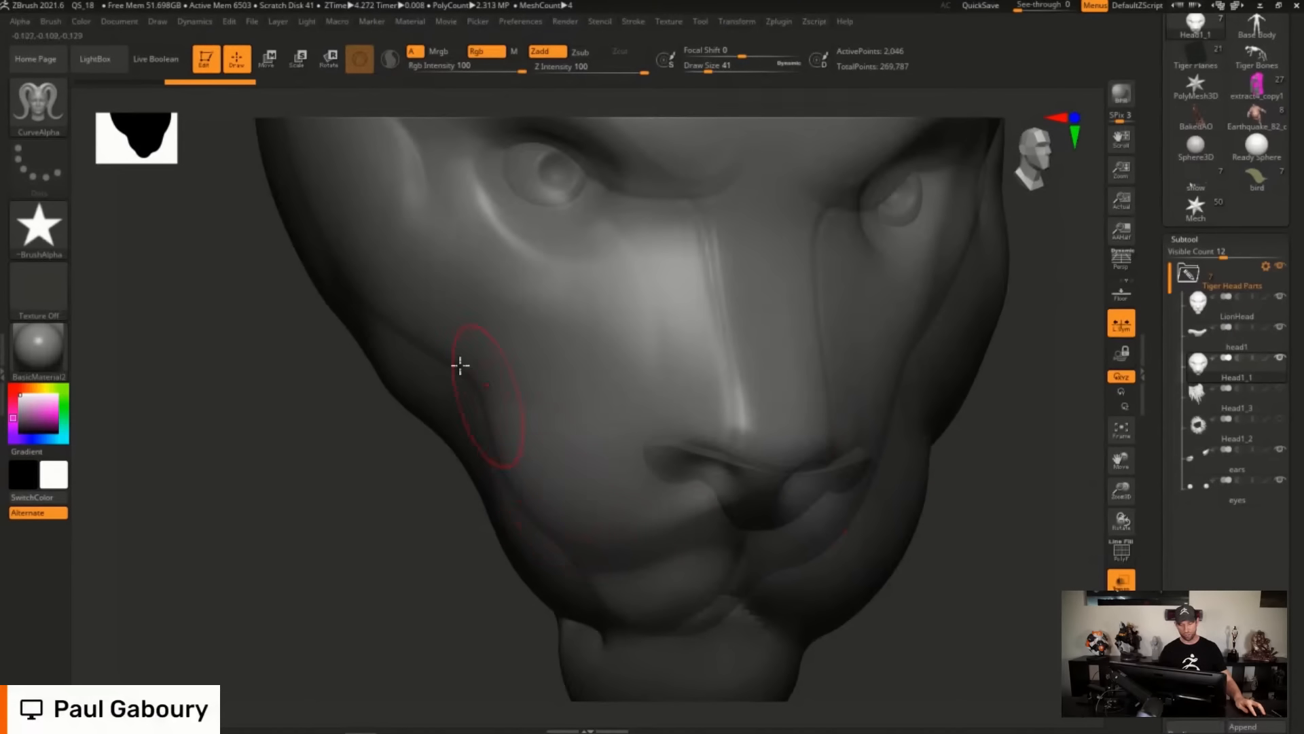
pyautogui.moveTo(793, 503)
pyautogui.keyDown('ctrl'); pyautogui.mouseDown(button='right')
pyautogui.moveTo(766, 469)
pyautogui.moveTo(842, 451)
pyautogui.moveTo(815, 471)
pyautogui.mouseUp(button='right'); pyautogui.keyUp('ctrl')
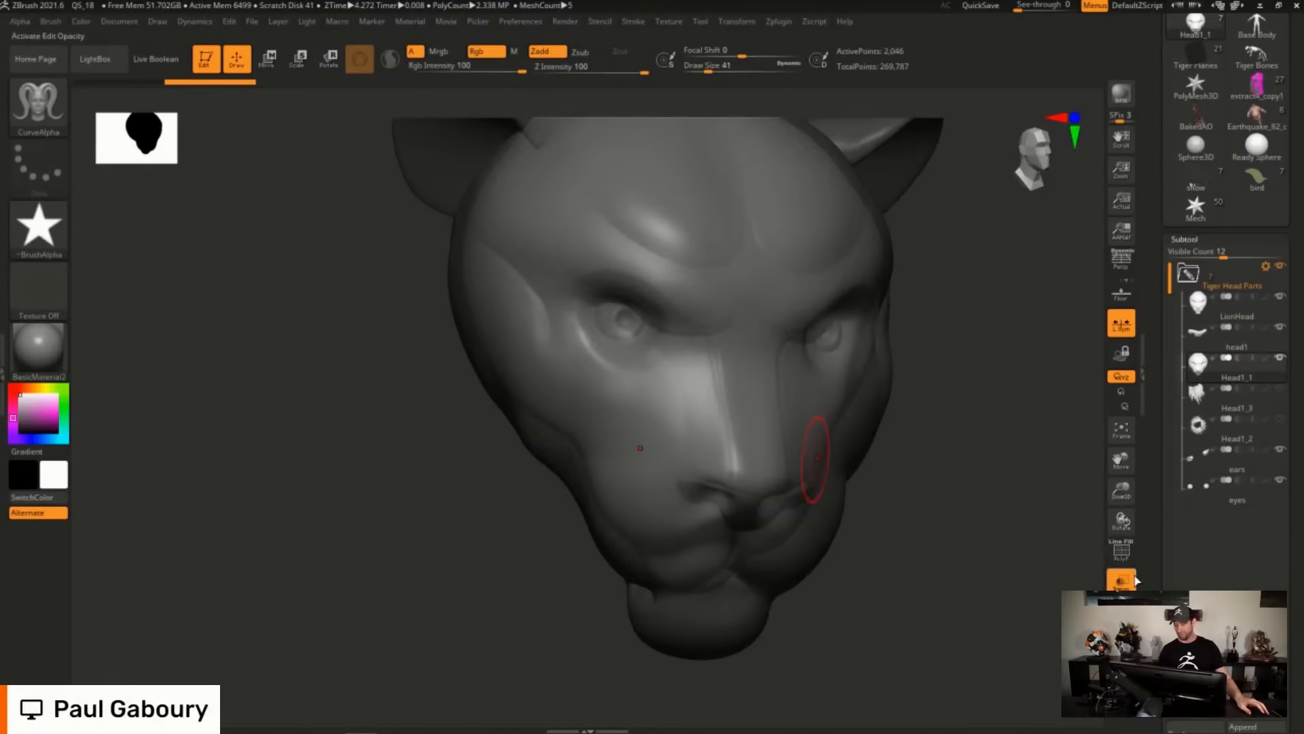
pyautogui.moveTo(792, 451)
pyautogui.mouseDown(button='right')
pyautogui.moveTo(934, 532)
pyautogui.moveTo(894, 417)
pyautogui.moveTo(838, 446)
pyautogui.mouseUp(button='right')
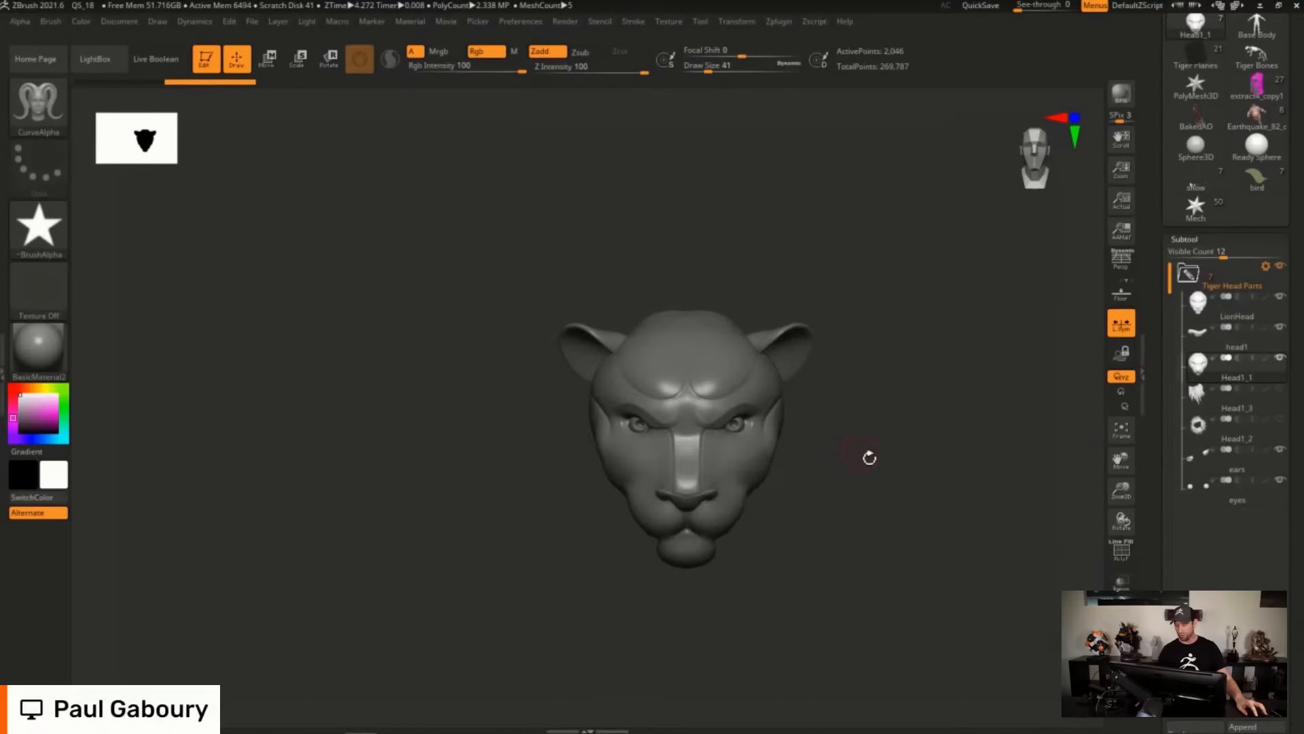
pyautogui.moveTo(1209, 373)
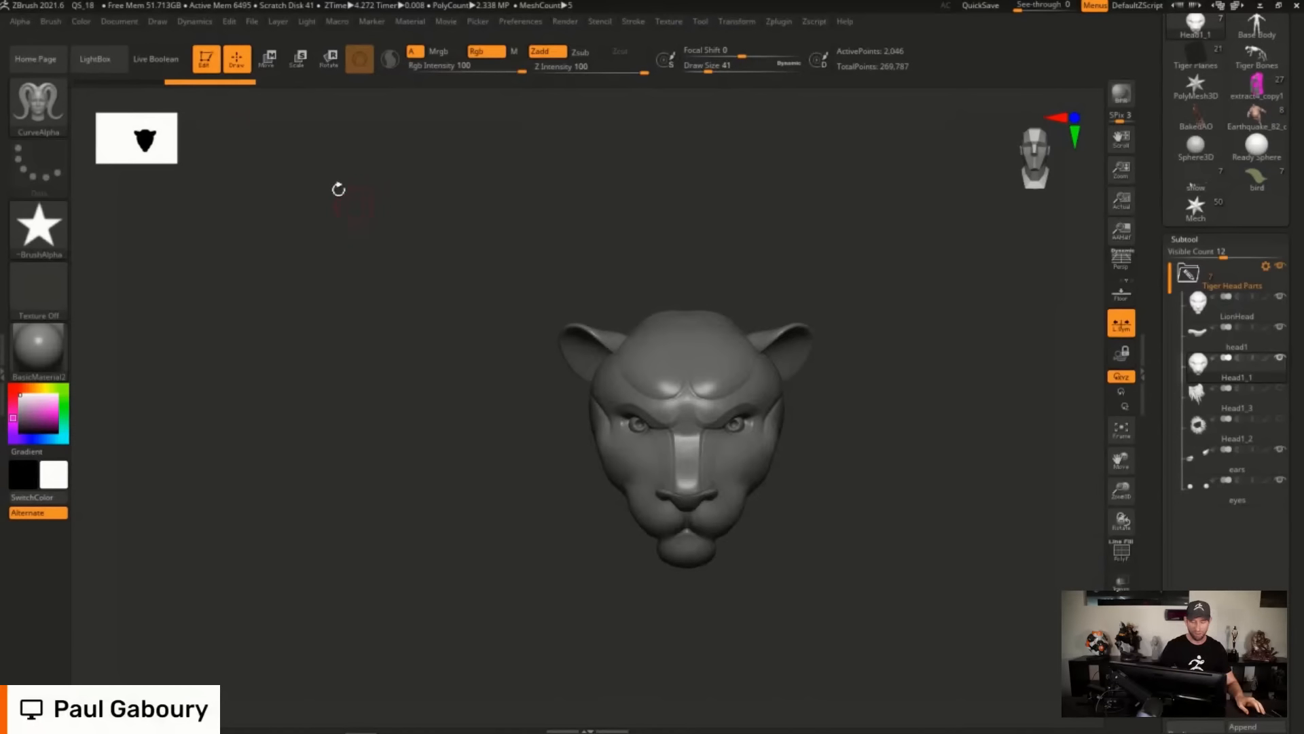
pyautogui.press('ctrl')
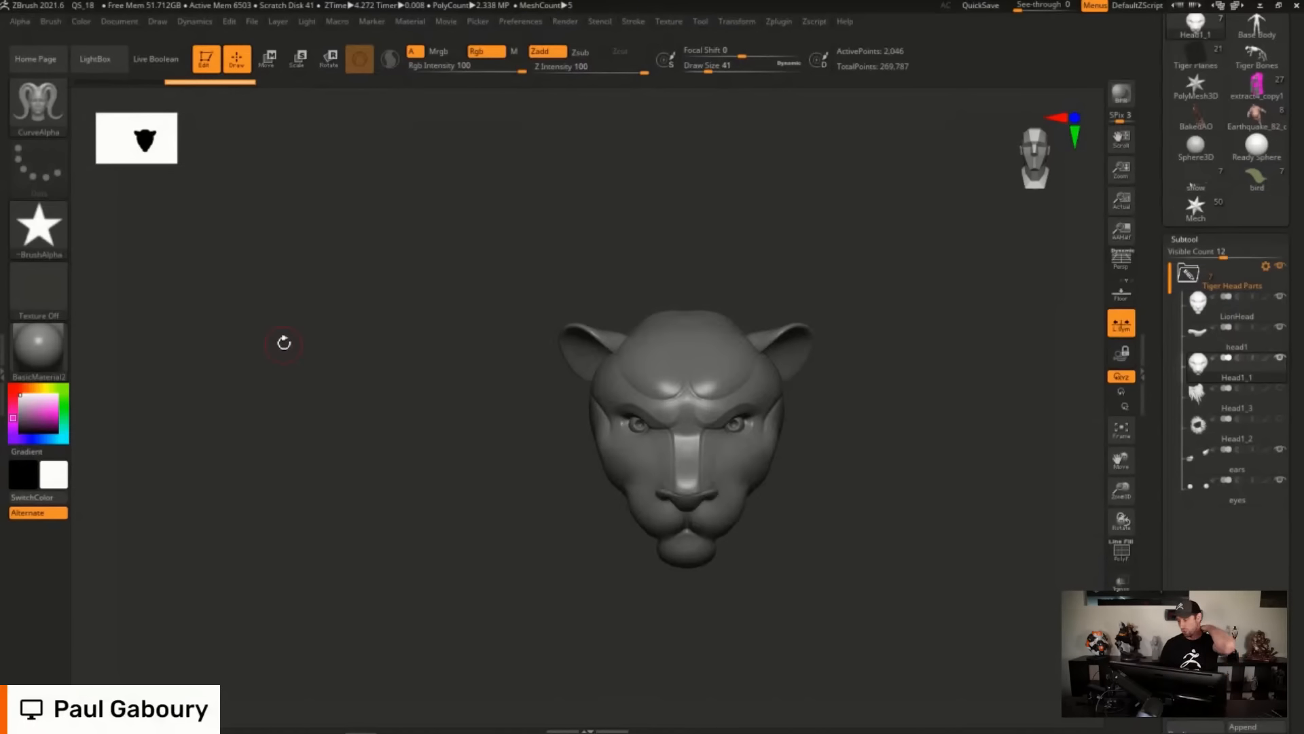
# Switch to the LionHead subtool and draw four star-profiled horns from both sides of the forehead and the crown, arching outward.
pyautogui.click(1220, 307)
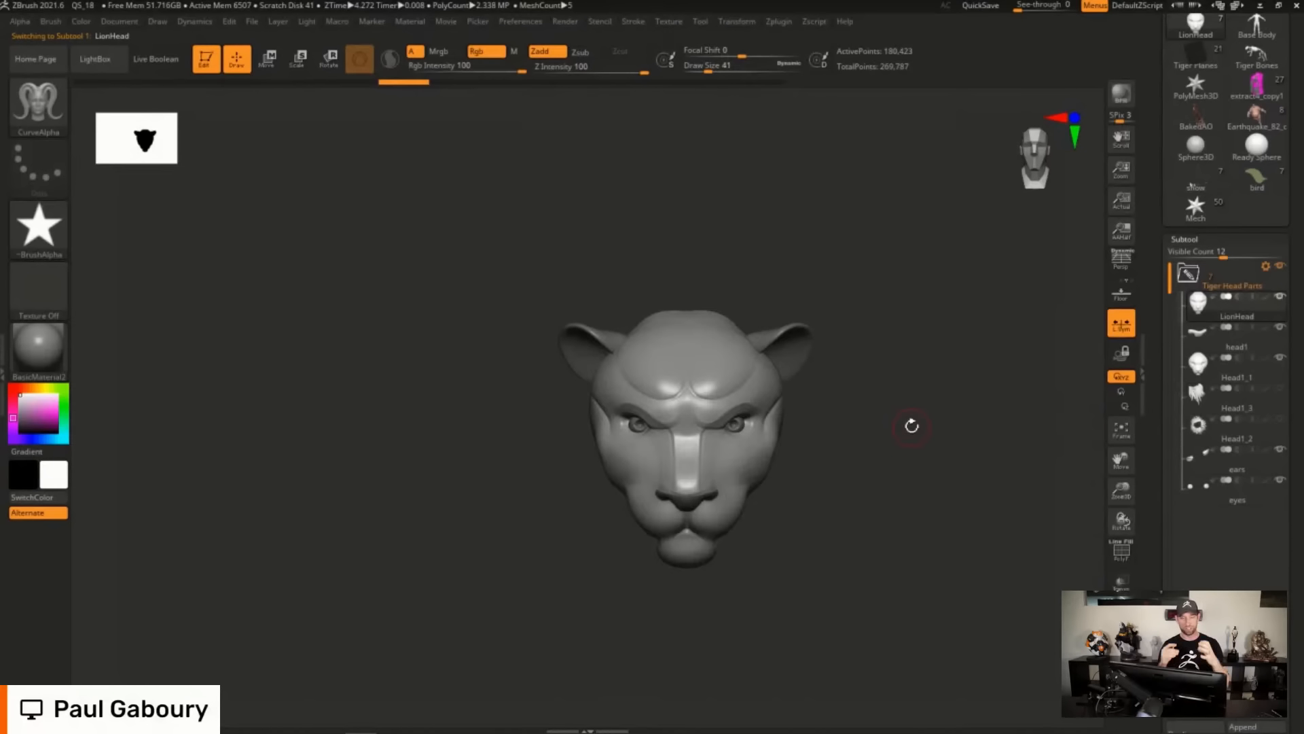
pyautogui.moveTo(720, 365)
pyautogui.mouseDown()
pyautogui.moveTo(900, 346)
pyautogui.moveTo(896, 358)
pyautogui.mouseUp()
pyautogui.moveTo(652, 367); pyautogui.dragTo(538, 536)
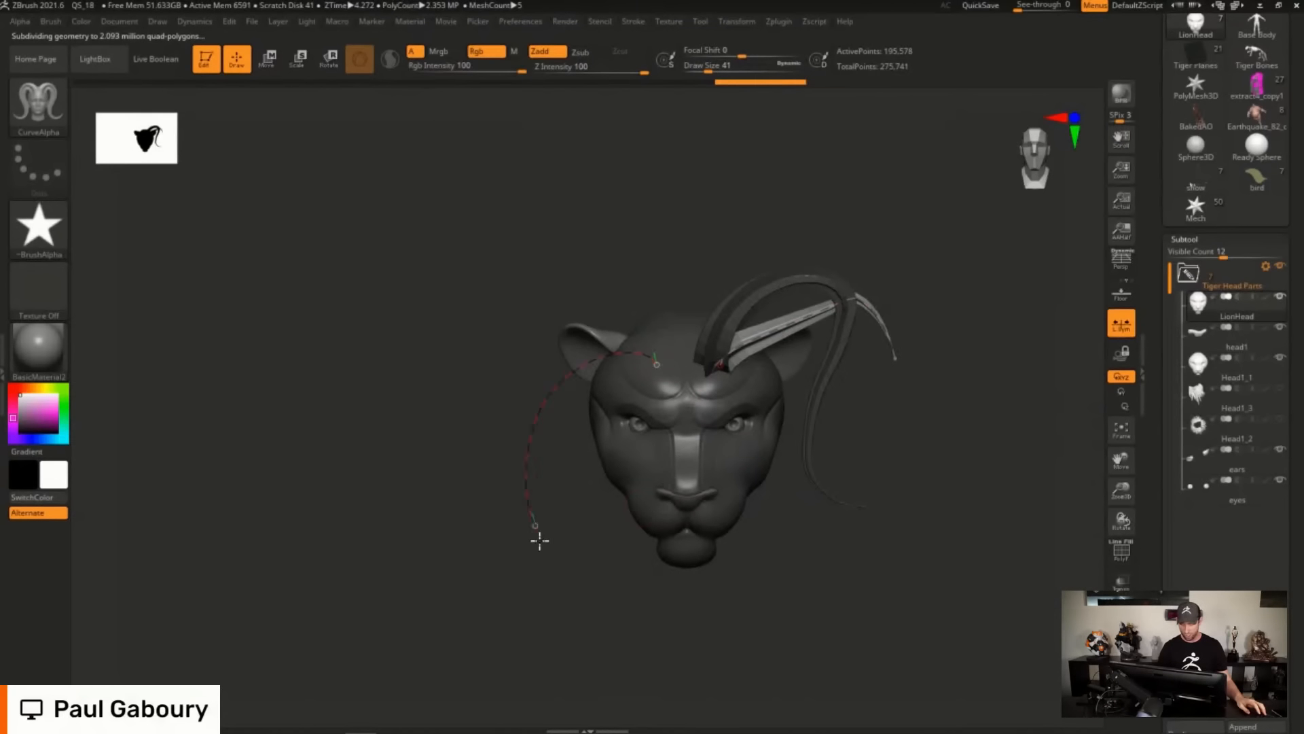
pyautogui.moveTo(736, 552)
pyautogui.mouseDown()
pyautogui.moveTo(740, 486)
pyautogui.moveTo(695, 418)
pyautogui.mouseUp()
pyautogui.moveTo(675, 430)
pyautogui.mouseDown(button='right')
pyautogui.moveTo(760, 506)
pyautogui.moveTo(800, 508)
pyautogui.mouseUp(button='right')
pyautogui.moveTo(636, 383)
pyautogui.mouseDown()
pyautogui.moveTo(531, 371)
pyautogui.moveTo(491, 509)
pyautogui.mouseUp()
pyautogui.moveTo(856, 451); pyautogui.dragTo(827, 433, button='right')
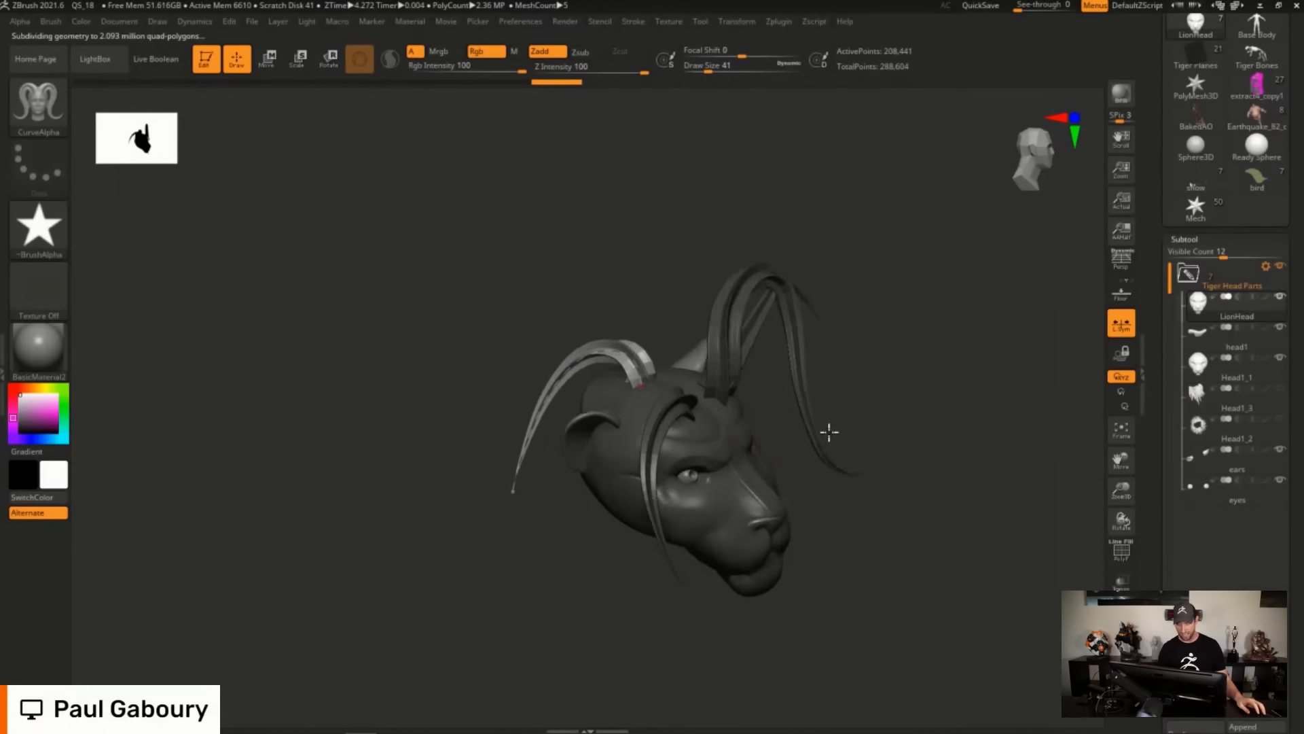
# Clear the mask on the lion head and hide the head's polygroup, leaving only the horns of the subtool shown.
pyautogui.keyDown('ctrl'); pyautogui.moveTo(638, 389); pyautogui.dragTo(813, 542, button='right'); pyautogui.keyUp('ctrl')
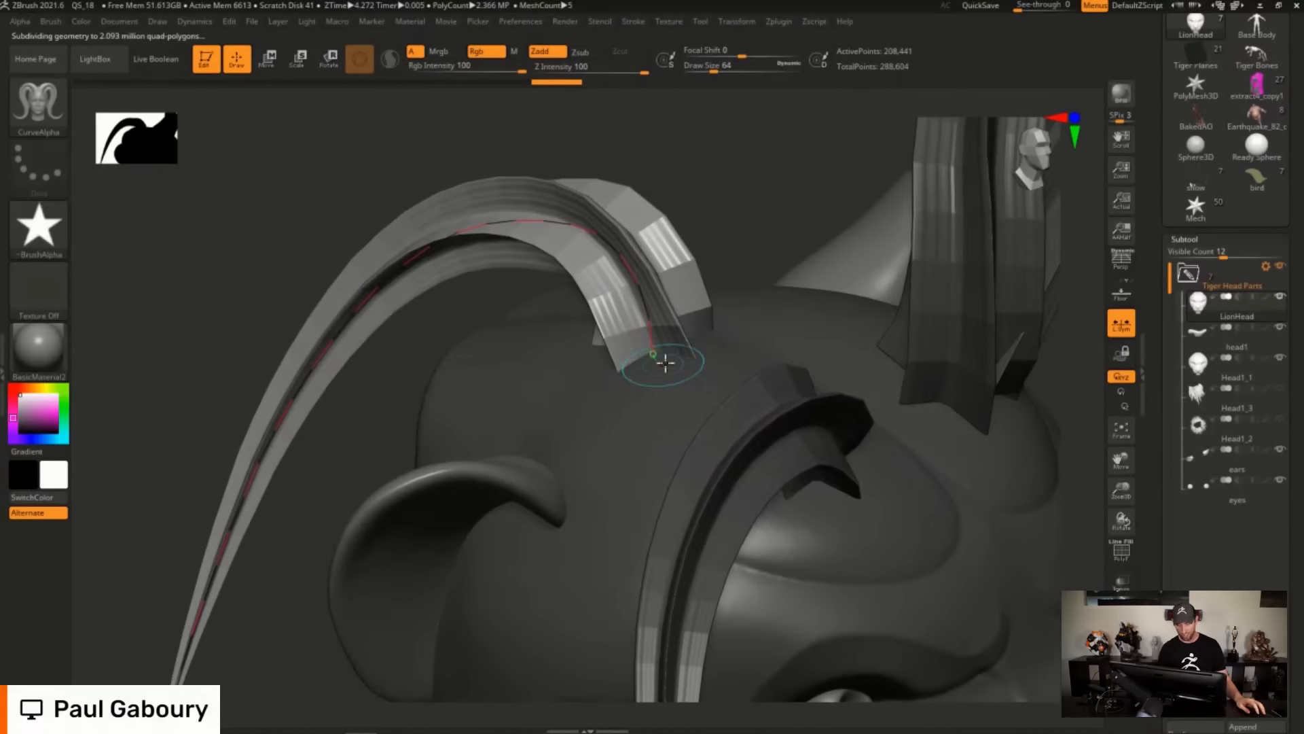
pyautogui.keyDown('ctrl'); pyautogui.moveTo(731, 166); pyautogui.dragTo(742, 177); pyautogui.keyUp('ctrl')
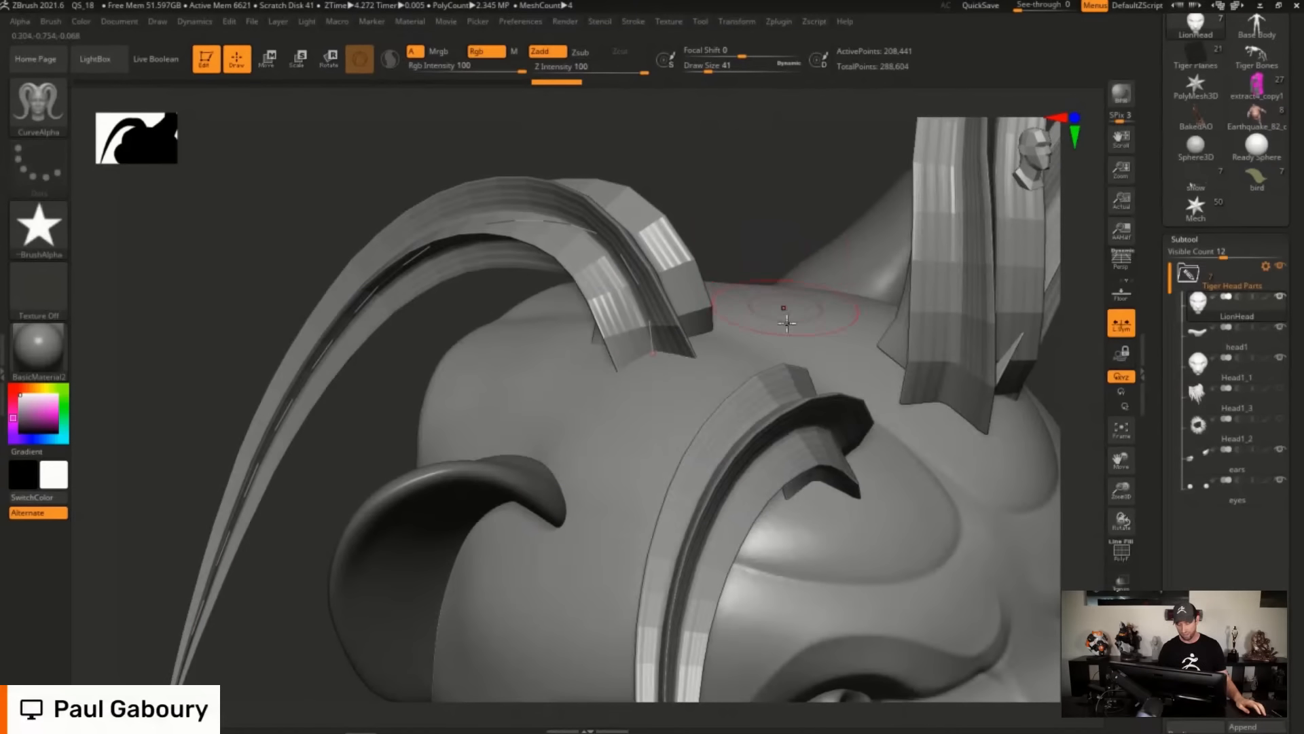
pyautogui.keyDown('ctrl'); pyautogui.keyDown('shift'); pyautogui.click(814, 322); pyautogui.keyUp('shift'); pyautogui.keyUp('ctrl')
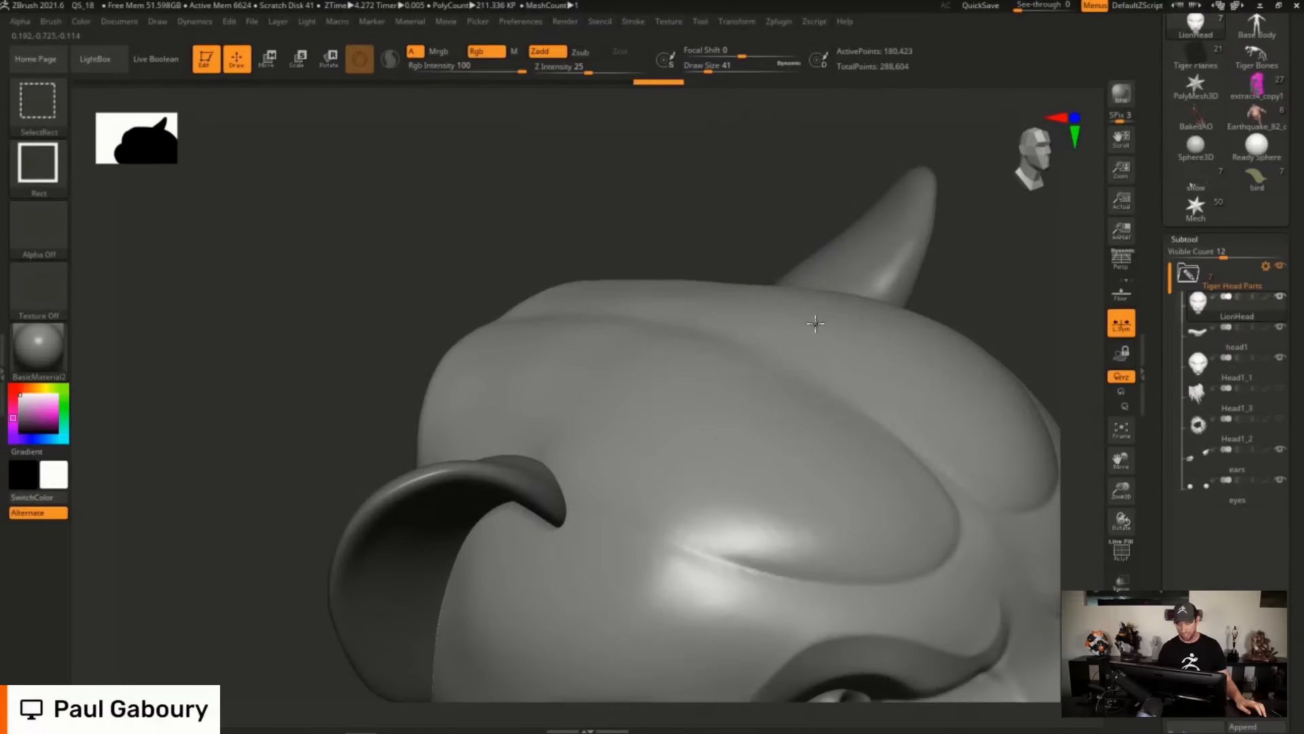
pyautogui.keyDown('ctrl'); pyautogui.keyDown('shift'); pyautogui.click(815, 323); pyautogui.keyUp('shift'); pyautogui.keyUp('ctrl')
# Inspect the isolated horns over the underlying subtools and unhide the whole LionHead mesh.
pyautogui.moveTo(902, 387); pyautogui.dragTo(876, 330, button='right')
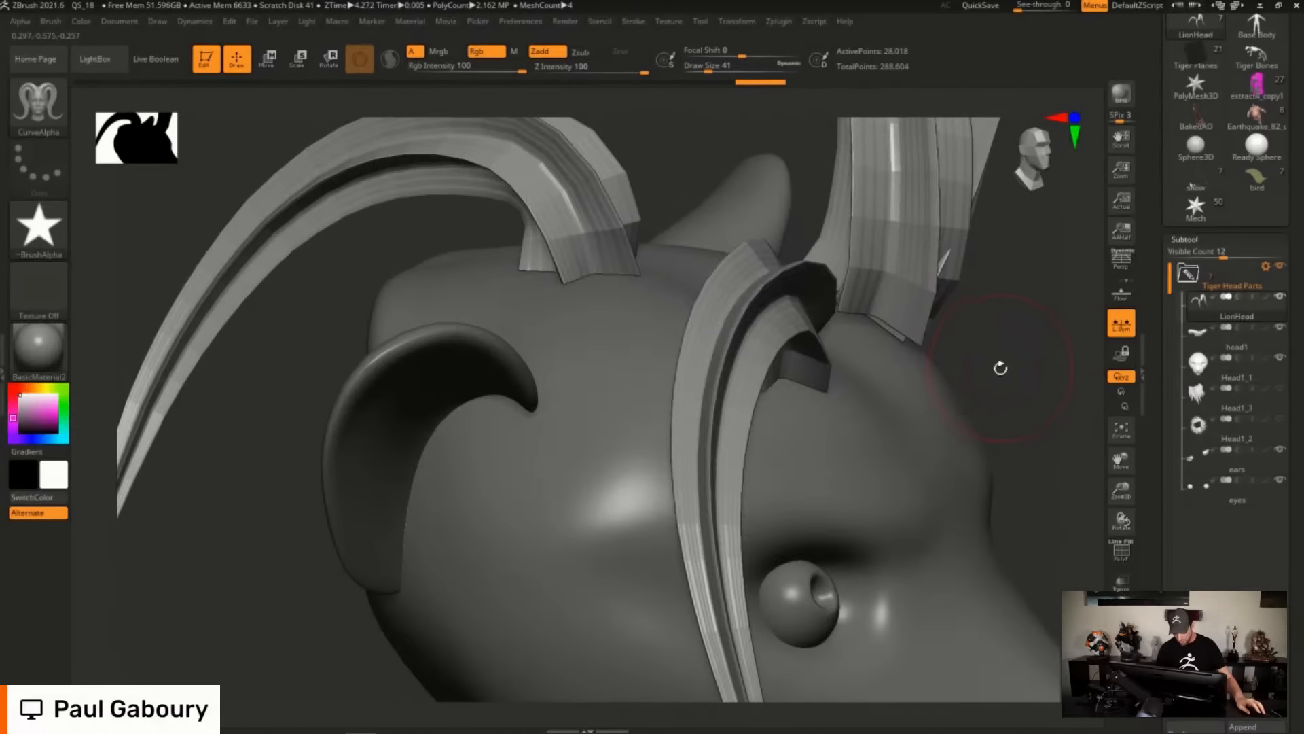
pyautogui.press('ctrl')
pyautogui.keyDown('ctrl'); pyautogui.moveTo(1009, 388); pyautogui.dragTo(846, 324, button='right'); pyautogui.keyUp('ctrl')
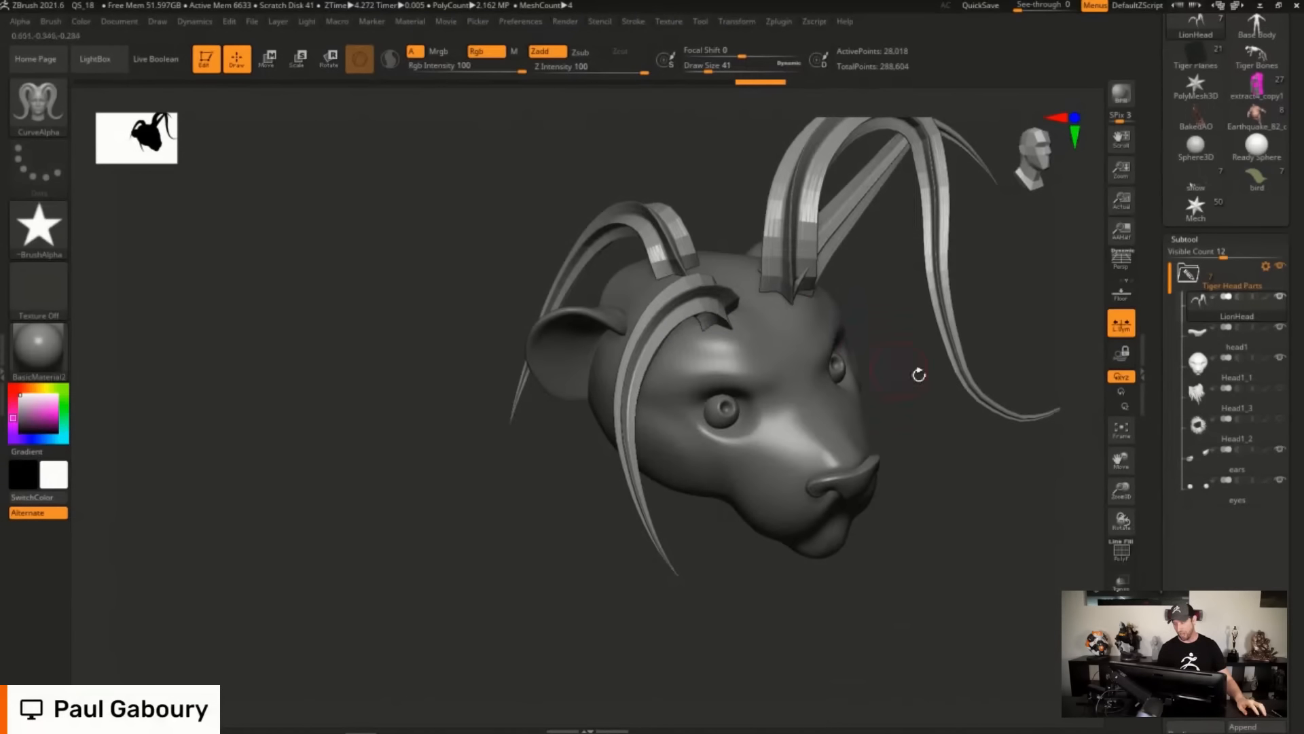
pyautogui.click(939, 448)
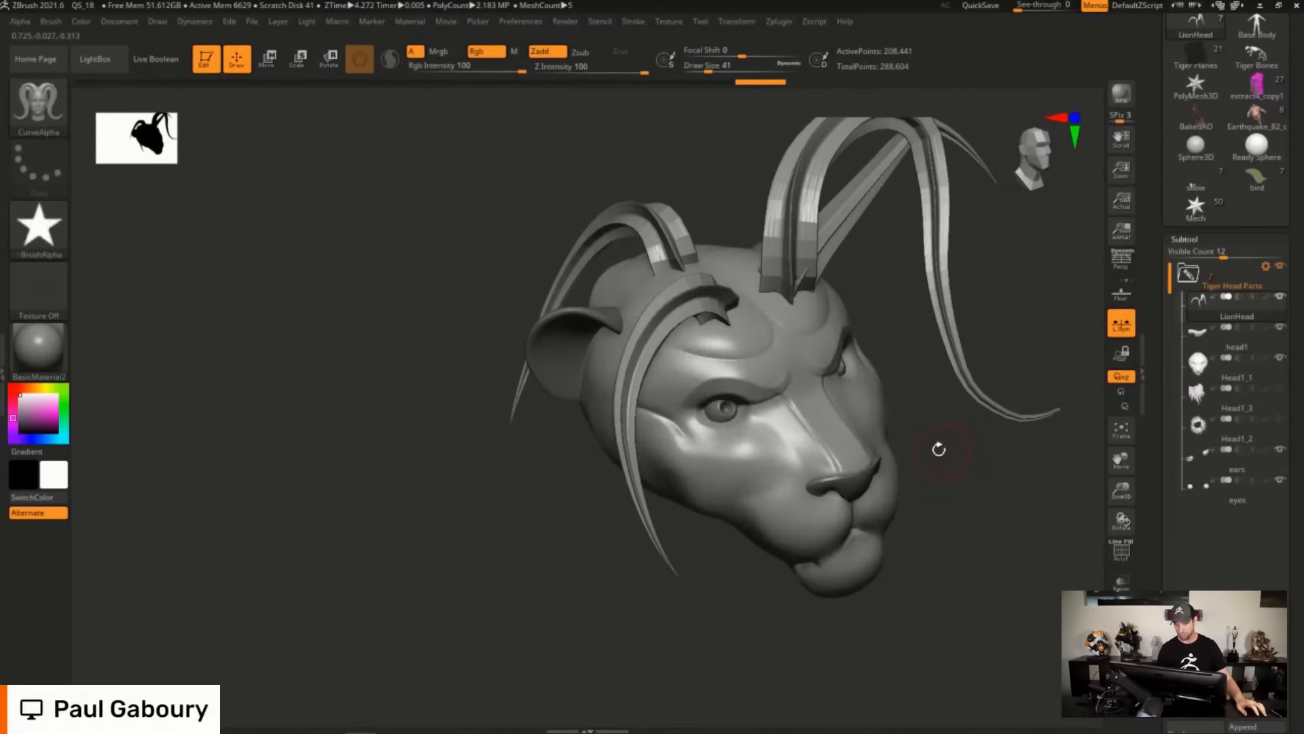
pyautogui.moveTo(939, 448); pyautogui.dragTo(876, 378, button='right')
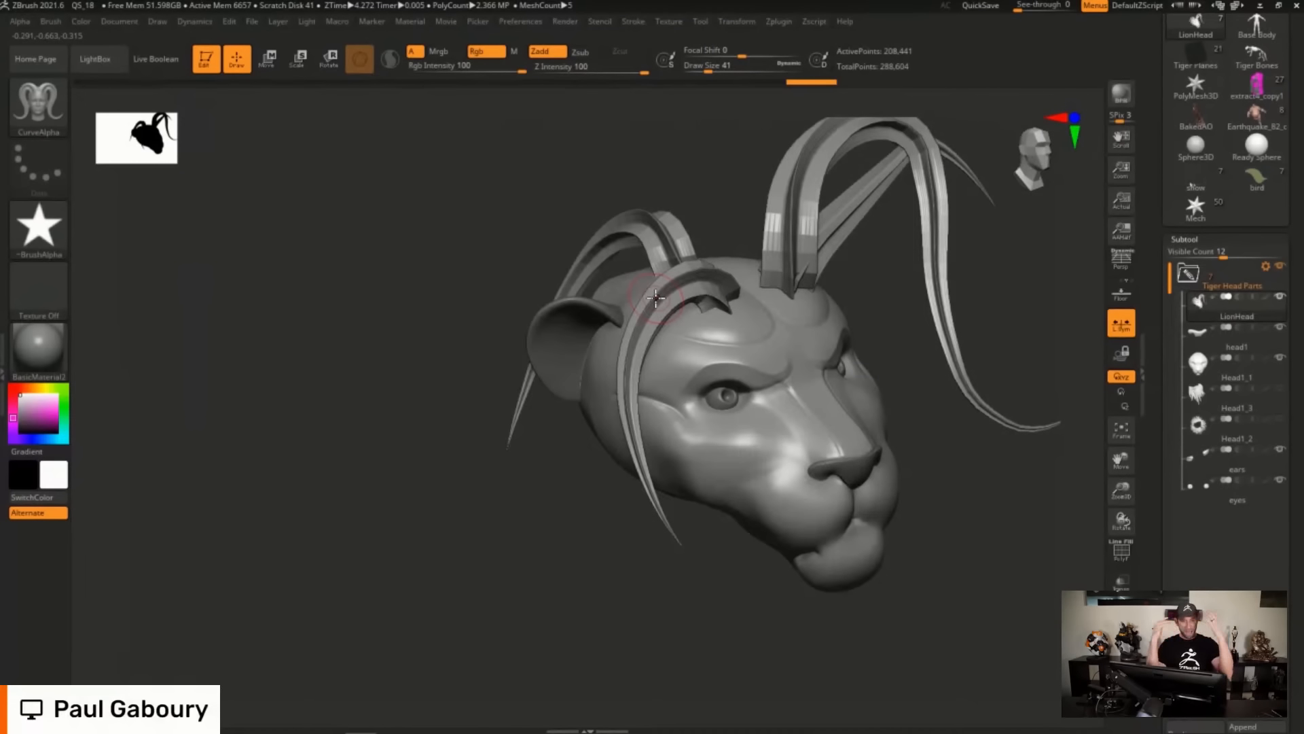
# Draw two more star-profiled horns from the right side of the lion's crown and forehead, curving down past the ear.
pyautogui.moveTo(809, 292); pyautogui.dragTo(742, 271, button='right')
pyautogui.moveTo(704, 256)
pyautogui.mouseDown()
pyautogui.moveTo(684, 242)
pyautogui.moveTo(638, 472)
pyautogui.mouseUp()
pyautogui.moveTo(741, 343)
pyautogui.mouseDown()
pyautogui.moveTo(704, 303)
pyautogui.moveTo(687, 525)
pyautogui.mouseUp()
pyautogui.moveTo(725, 496); pyautogui.dragTo(751, 367, button='right')
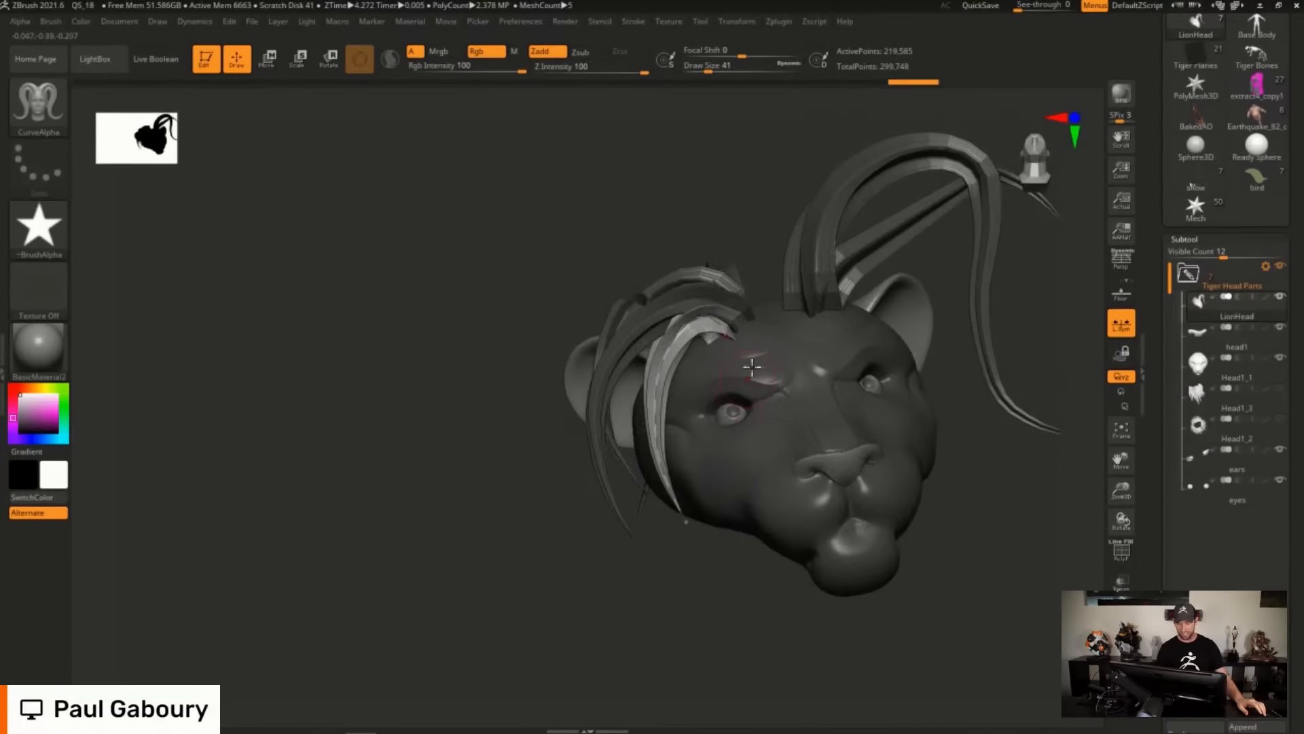
# Draw and redraw a star-profiled horn above the lion's right eye, and add another behind it sweeping down the cheek.
pyautogui.moveTo(743, 345)
pyautogui.mouseDown()
pyautogui.moveTo(693, 502)
pyautogui.moveTo(728, 574)
pyautogui.mouseUp()
pyautogui.hotkey('ctrl', 'z')
pyautogui.moveTo(742, 340)
pyautogui.mouseDown()
pyautogui.moveTo(678, 429)
pyautogui.moveTo(720, 585)
pyautogui.mouseUp()
pyautogui.moveTo(824, 428); pyautogui.dragTo(808, 393, button='right')
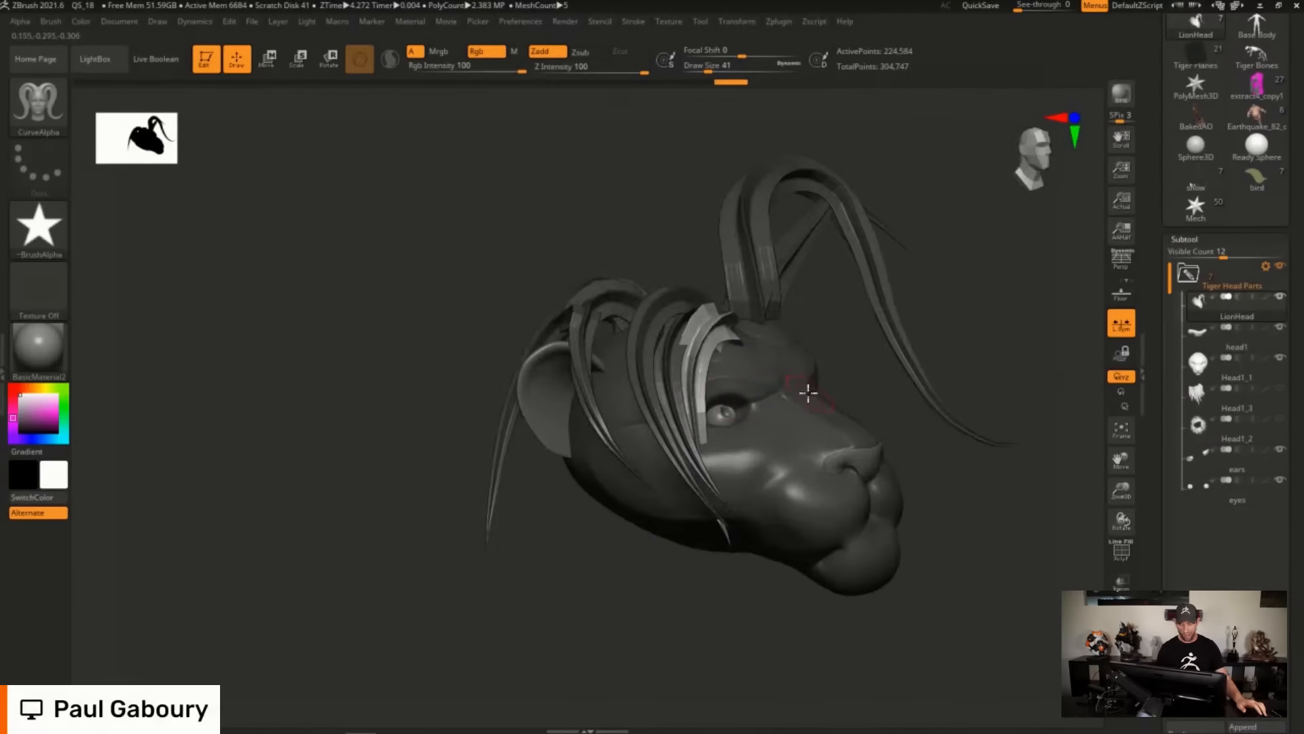
pyautogui.moveTo(616, 350); pyautogui.dragTo(690, 577)
pyautogui.moveTo(690, 577)
pyautogui.mouseDown(button='right')
pyautogui.moveTo(672, 580)
pyautogui.moveTo(701, 585)
pyautogui.moveTo(775, 518)
pyautogui.moveTo(658, 577)
pyautogui.moveTo(801, 405)
pyautogui.moveTo(822, 411)
pyautogui.mouseUp(button='right')
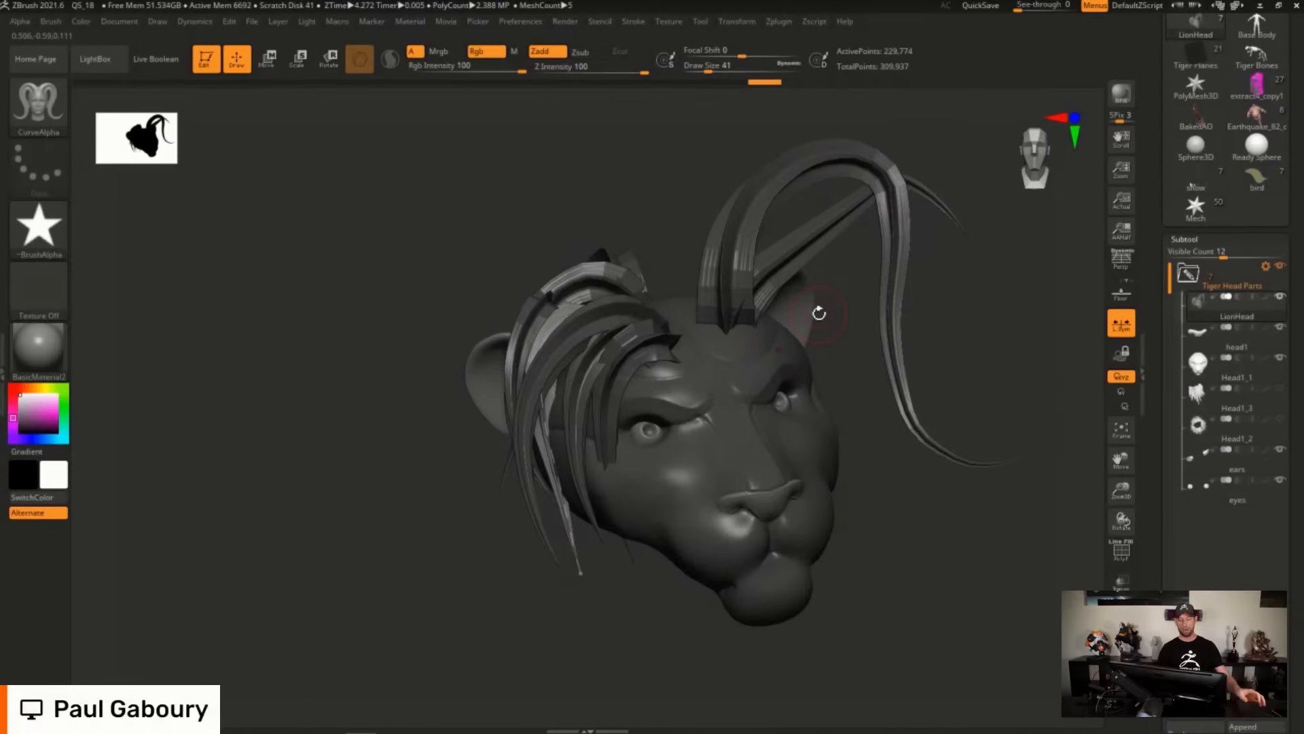
# Draw two star-profiled horns from the lion's left brow and temple, curving outward and down beside the face.
pyautogui.moveTo(762, 333)
pyautogui.mouseDown()
pyautogui.moveTo(837, 368)
pyautogui.moveTo(878, 492)
pyautogui.mouseUp()
pyautogui.keyDown('shift'); pyautogui.moveTo(878, 550); pyautogui.dragTo(838, 562, button='right'); pyautogui.keyUp('shift')
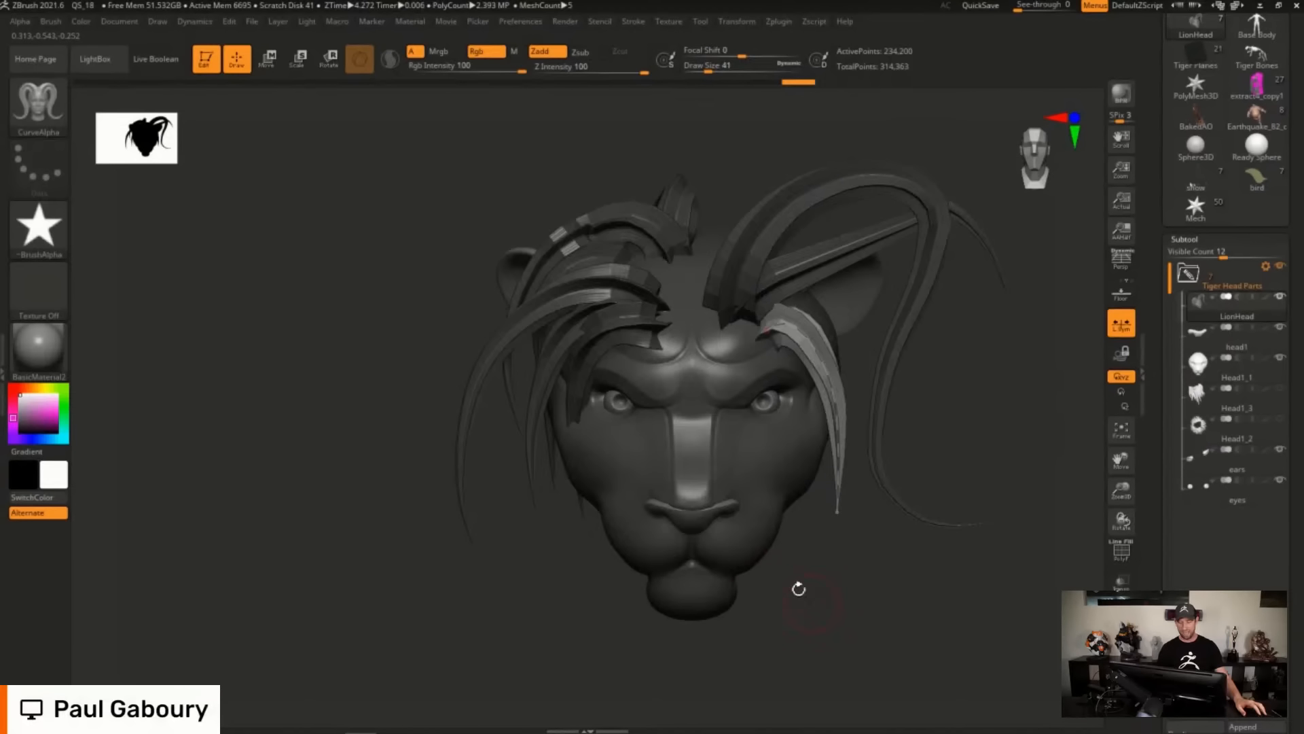
pyautogui.moveTo(813, 305); pyautogui.dragTo(883, 540)
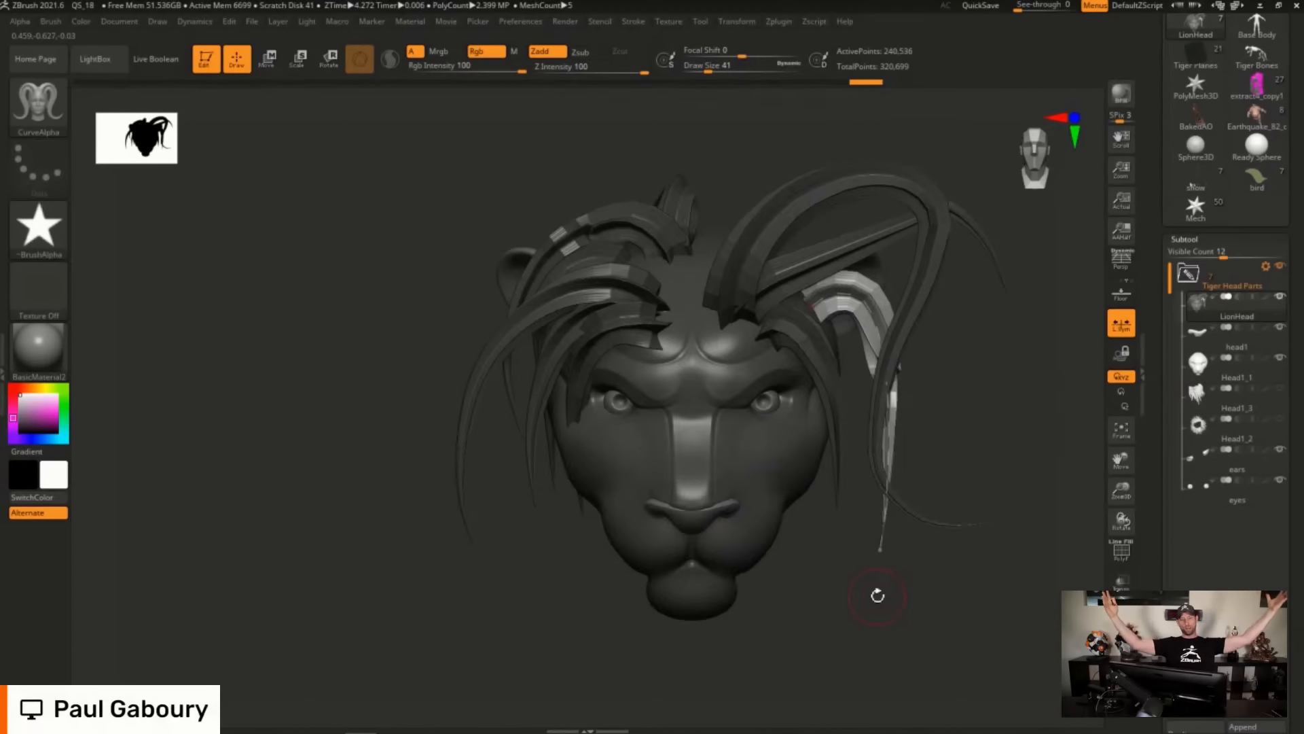
# Undo all the star-profiled horns and visibility changes until the LionHead mesh is bare.
pyautogui.hotkey('ctrl', 'z')
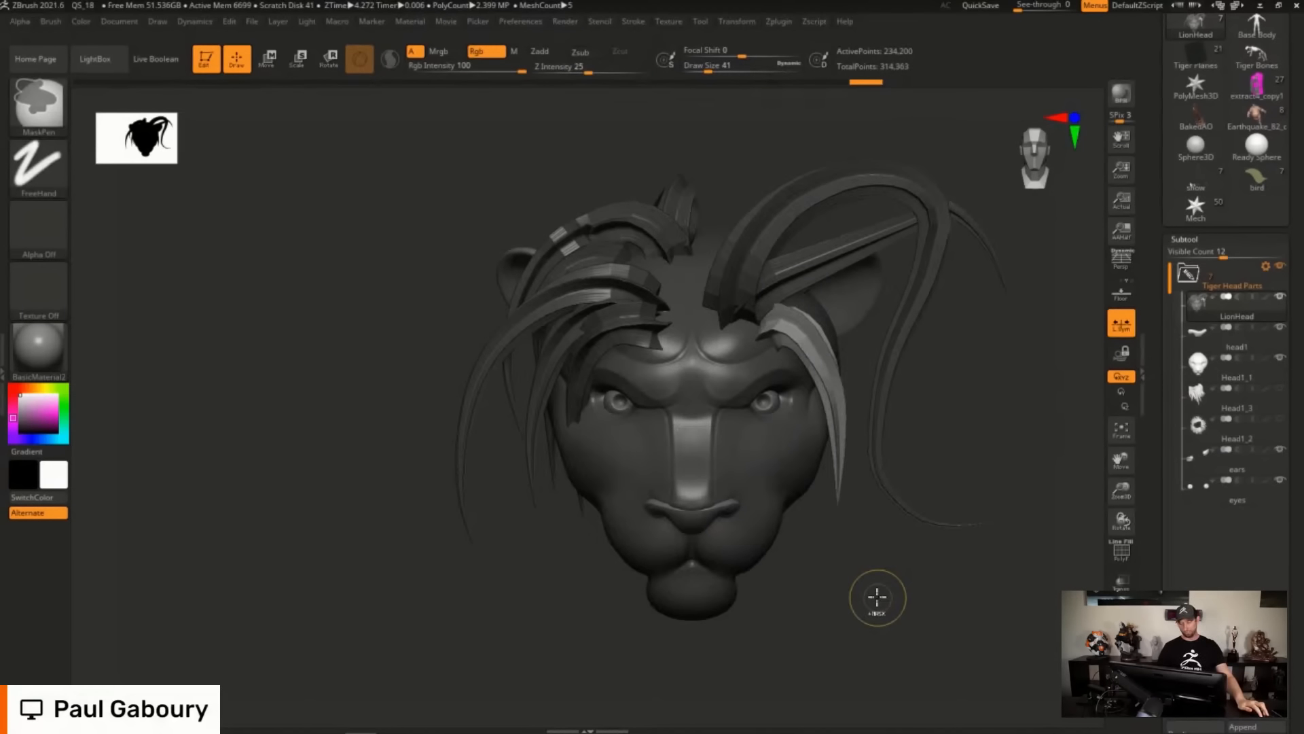
pyautogui.hotkey('ctrl', 'z')
pyautogui.hotkey('ctrl', 'z')
pyautogui.hotkey('ctrl', 'z')
pyautogui.hotkey('ctrl', 'z')
pyautogui.hotkey('ctrl', 'z')
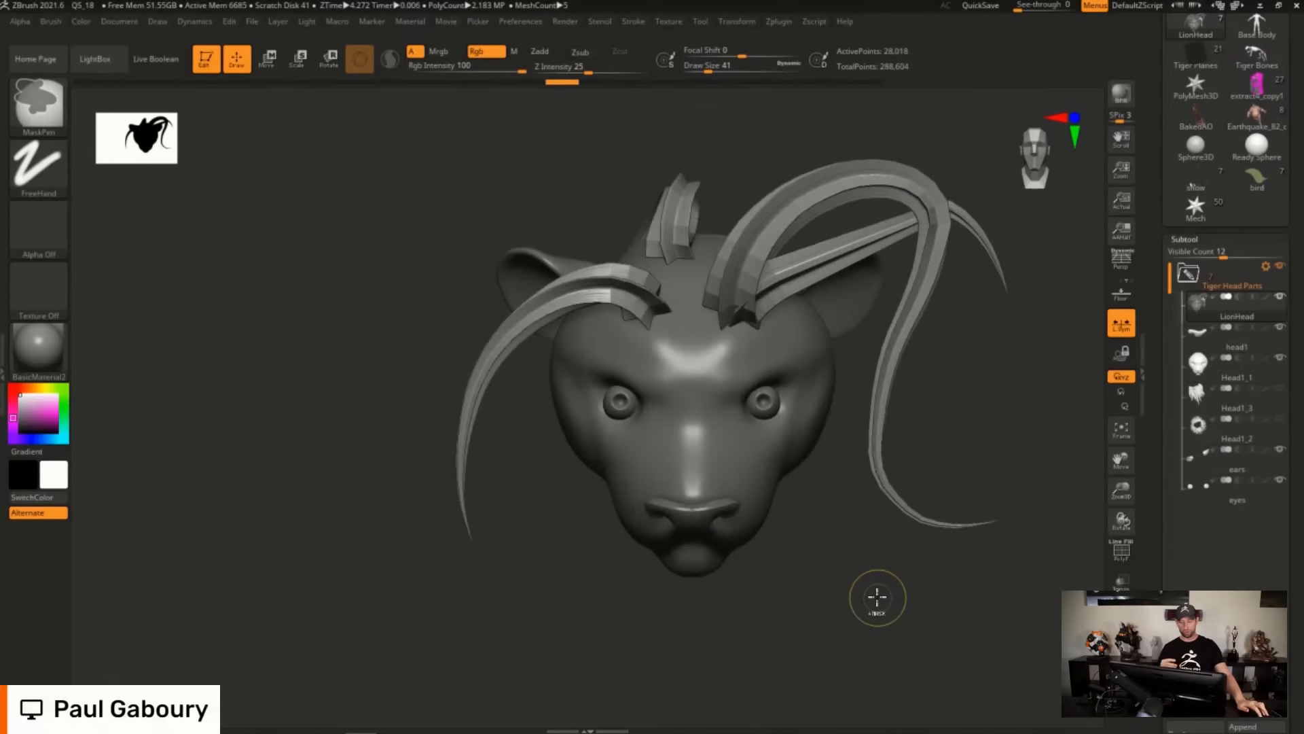
pyautogui.hotkey('ctrl', 'z')
pyautogui.hotkey('ctrl', 'z')
pyautogui.hotkey('ctrl', 'z')
pyautogui.hotkey('ctrl', 'z')
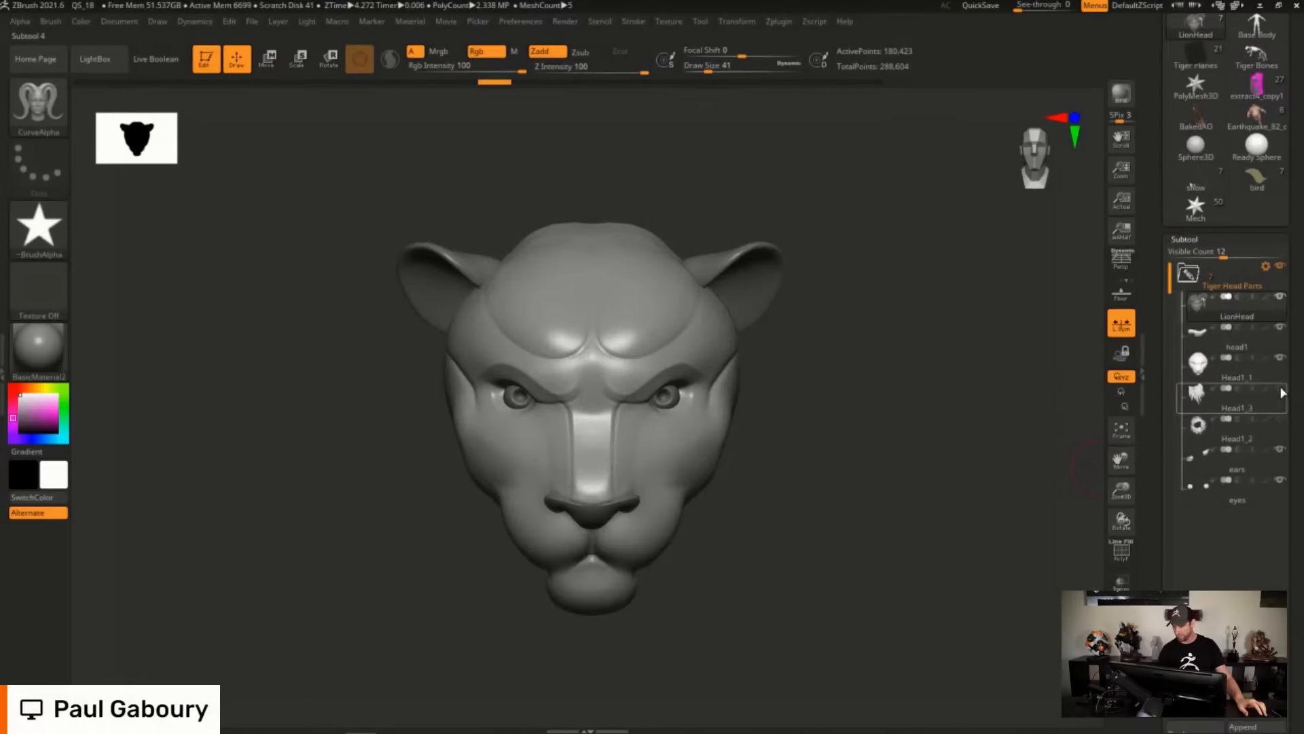
# Show the Head1_3 and Head1_2 mane subtools on the lion head.
pyautogui.click(1280, 389)
pyautogui.click(1279, 419)
pyautogui.keyDown('alt'); pyautogui.moveTo(849, 518); pyautogui.dragTo(866, 467); pyautogui.keyUp('alt')
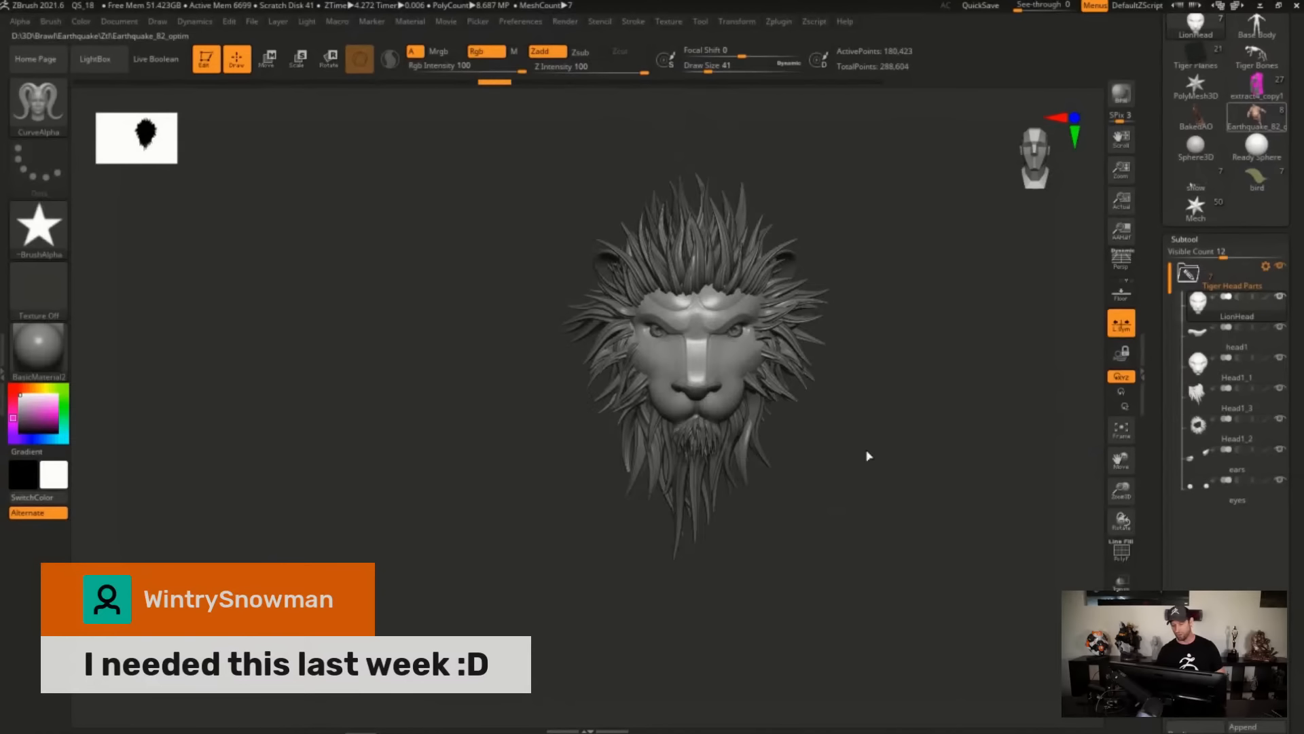
# Switch the active tool to the Earthquake_82 character and frame the full figure from the front.
pyautogui.moveTo(891, 307); pyautogui.dragTo(897, 322)
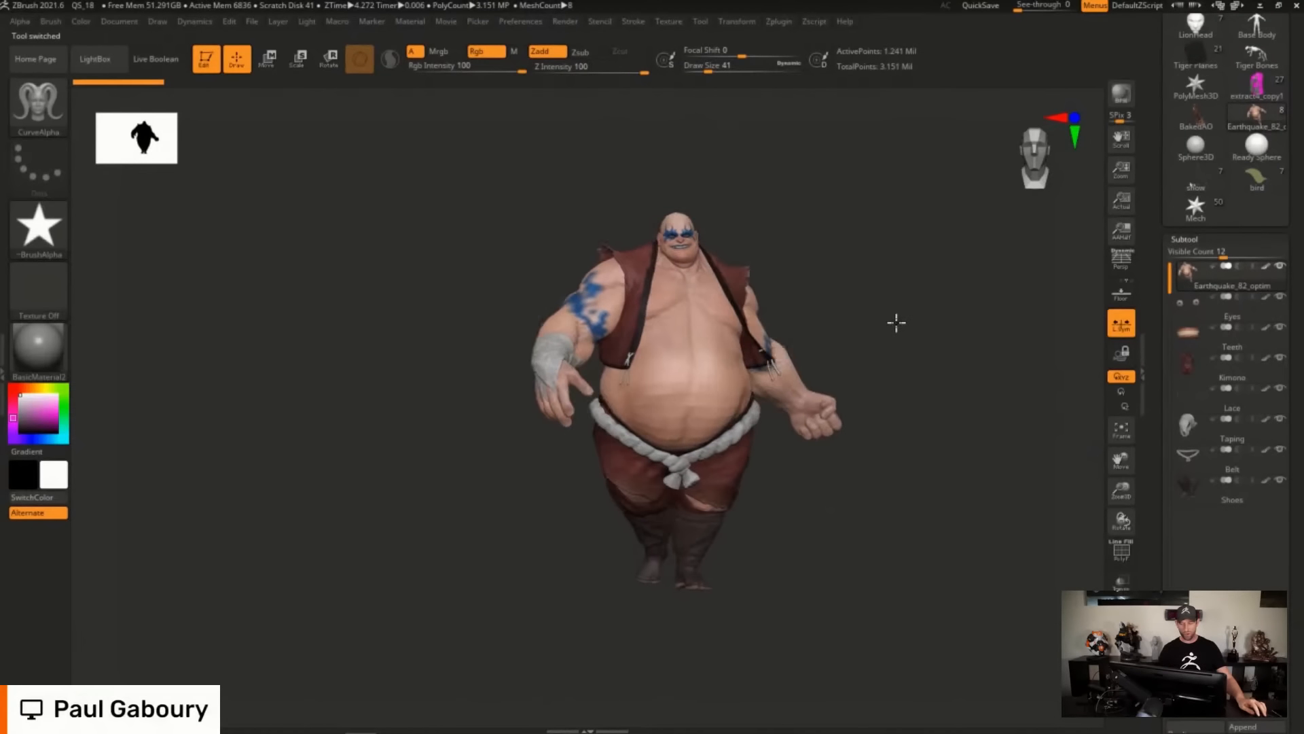
pyautogui.moveTo(896, 322)
pyautogui.mouseDown(button='right')
pyautogui.moveTo(917, 315)
pyautogui.moveTo(849, 318)
pyautogui.moveTo(818, 271)
pyautogui.moveTo(847, 256)
pyautogui.moveTo(826, 262)
pyautogui.mouseUp(button='right')
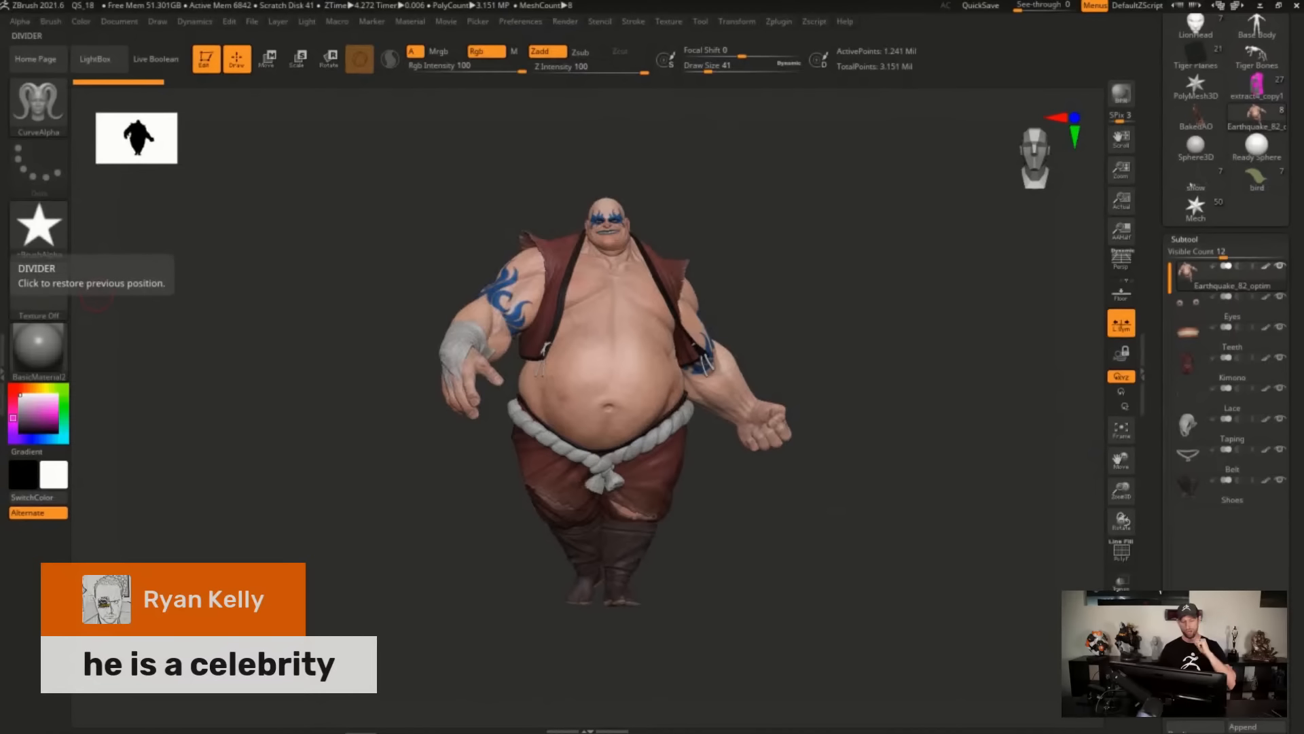
# Restore the default number of visible alphas and create an alpha from the character mesh at a map size of 512.
pyautogui.click(19, 21)
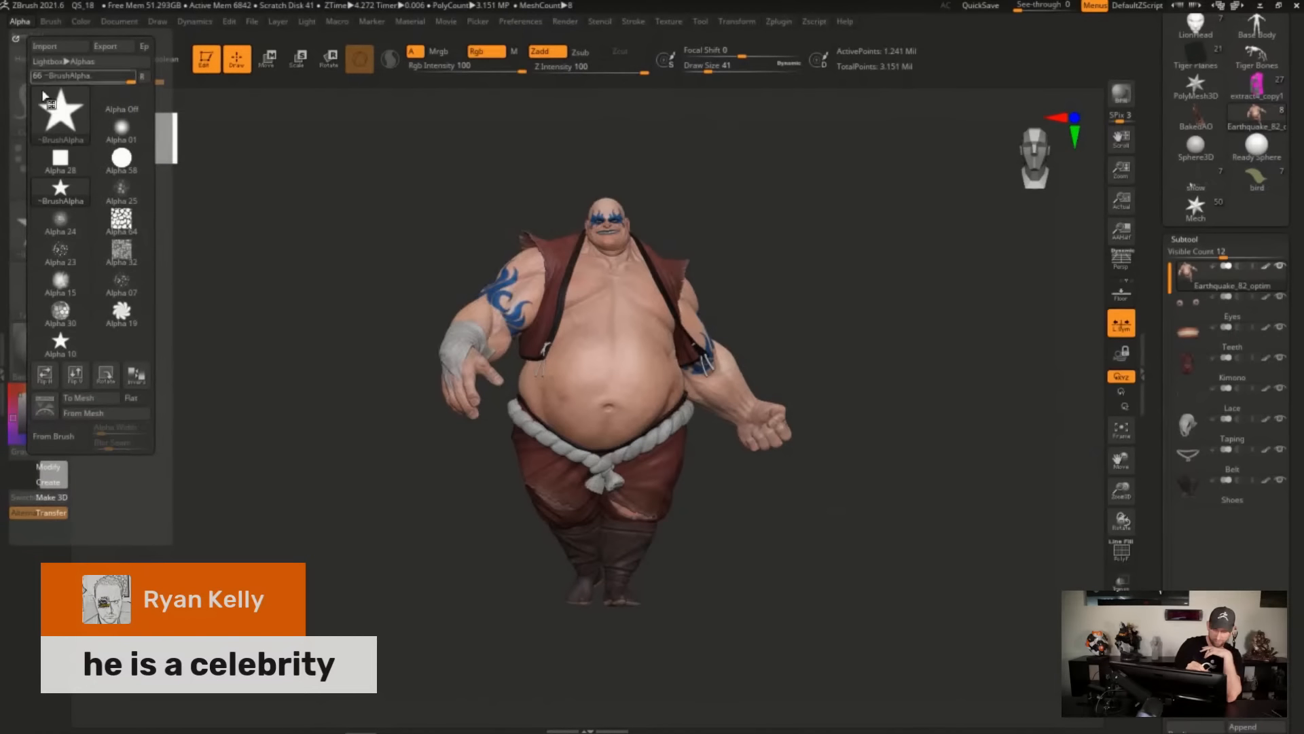
pyautogui.click(142, 76)
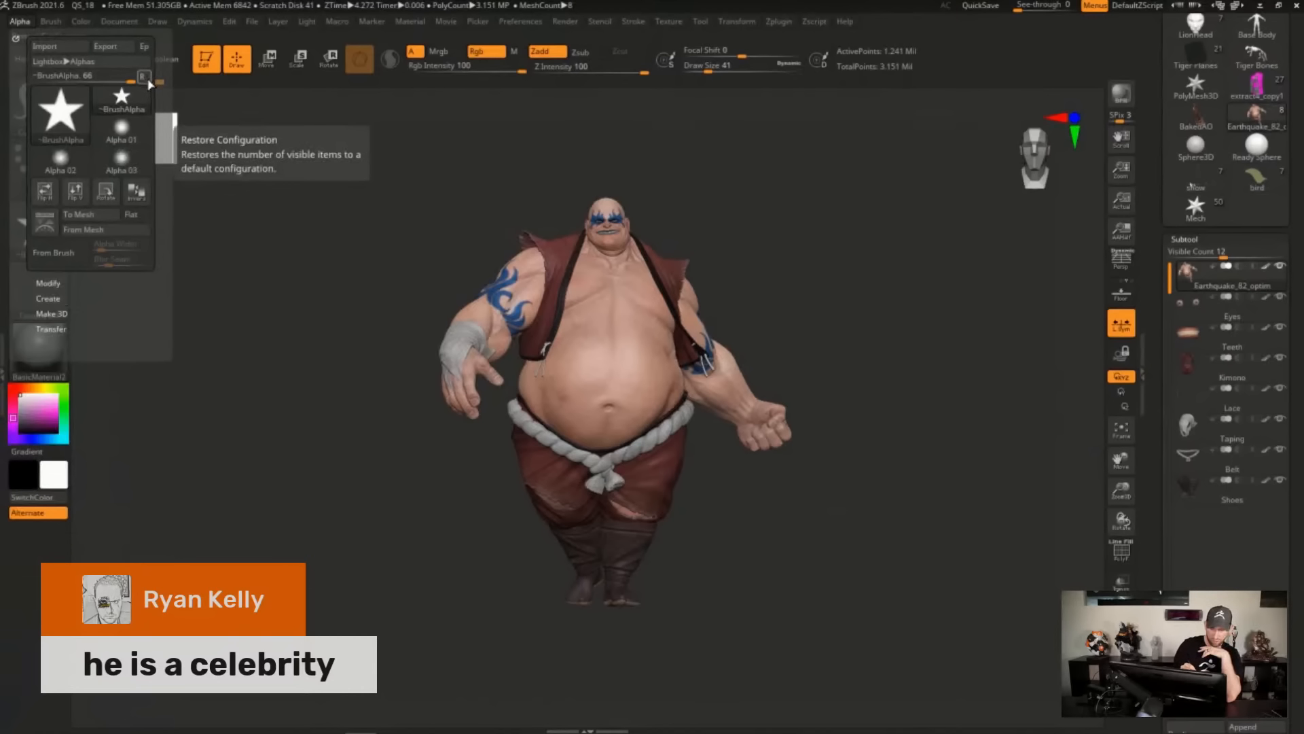
pyautogui.click(103, 231)
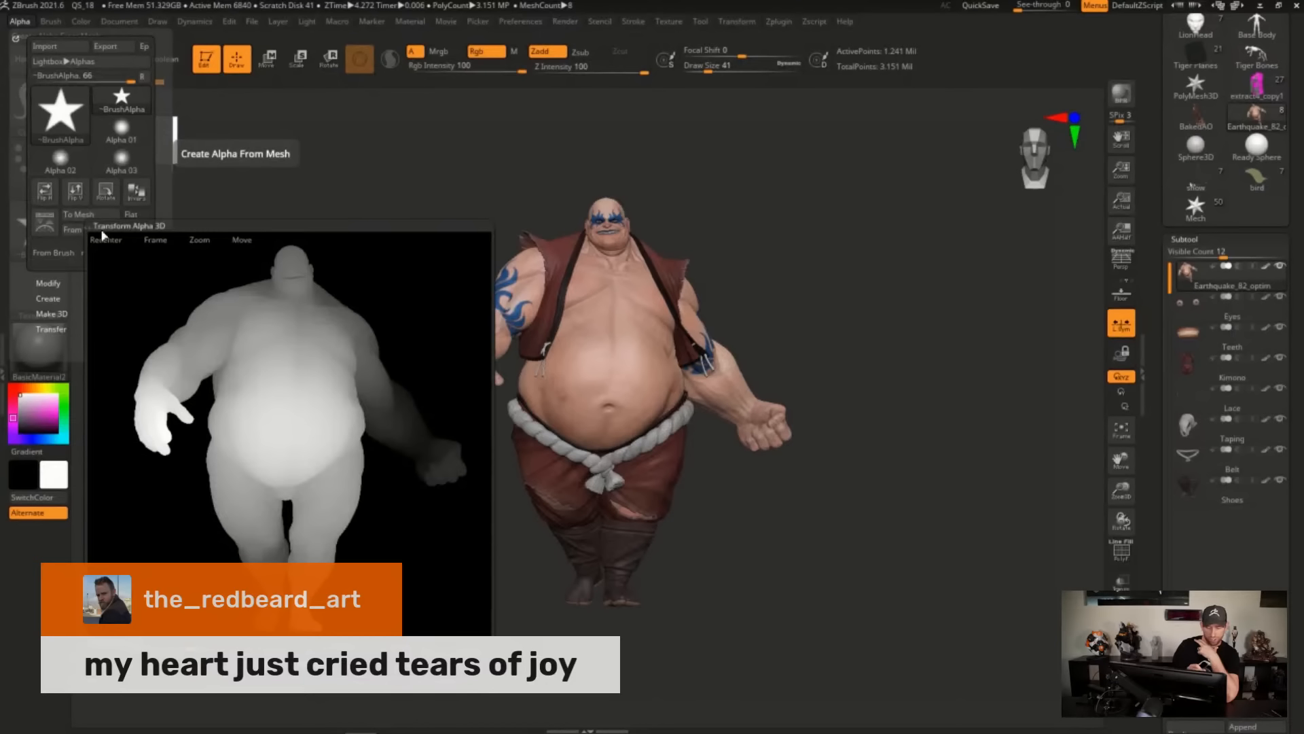
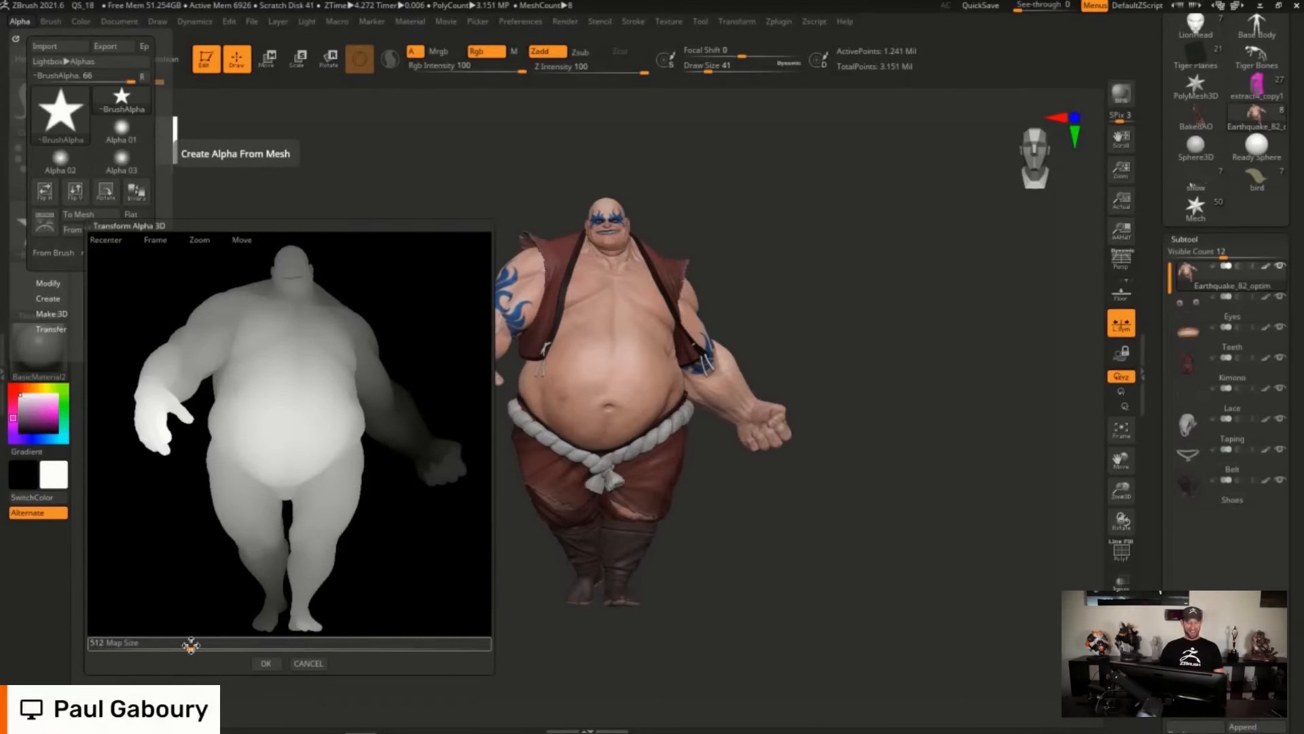
pyautogui.click(271, 665)
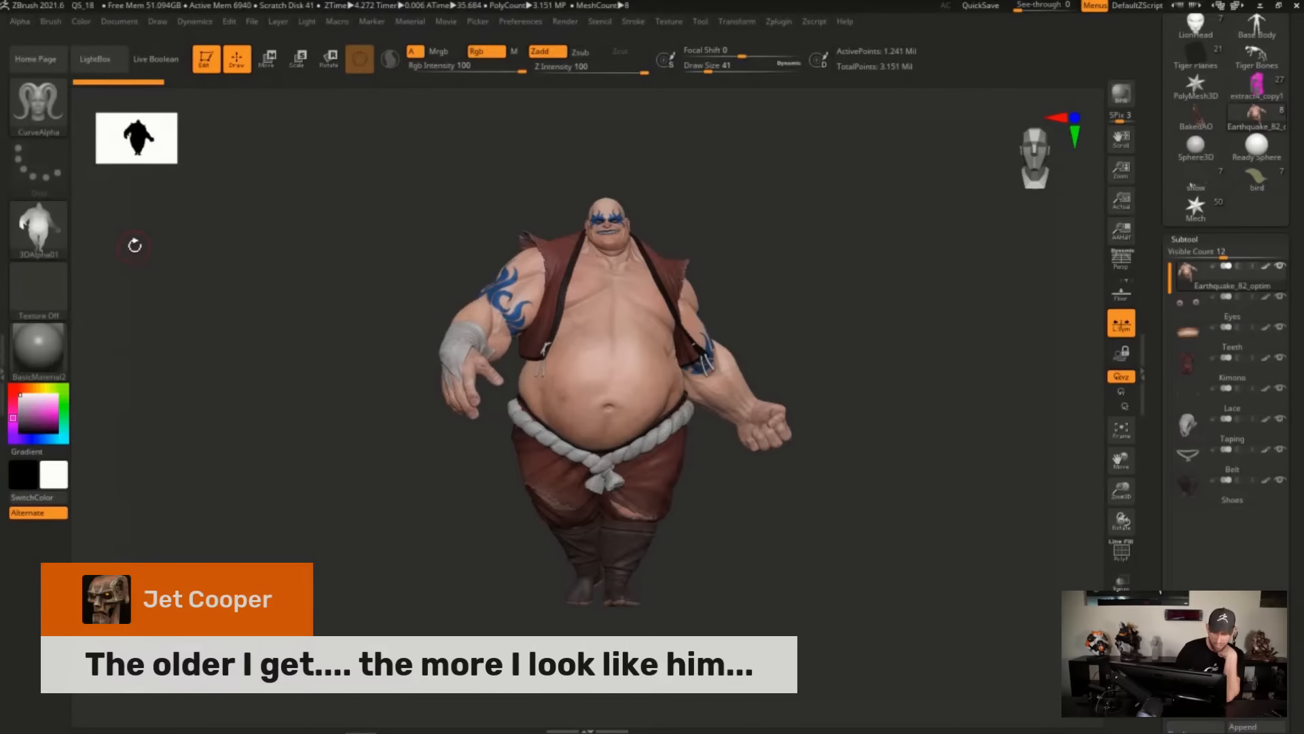
# Convert the 3DAlpha01 character alpha into a flat mesh and inspect its wireframe and polygroup.
pyautogui.click(24, 25)
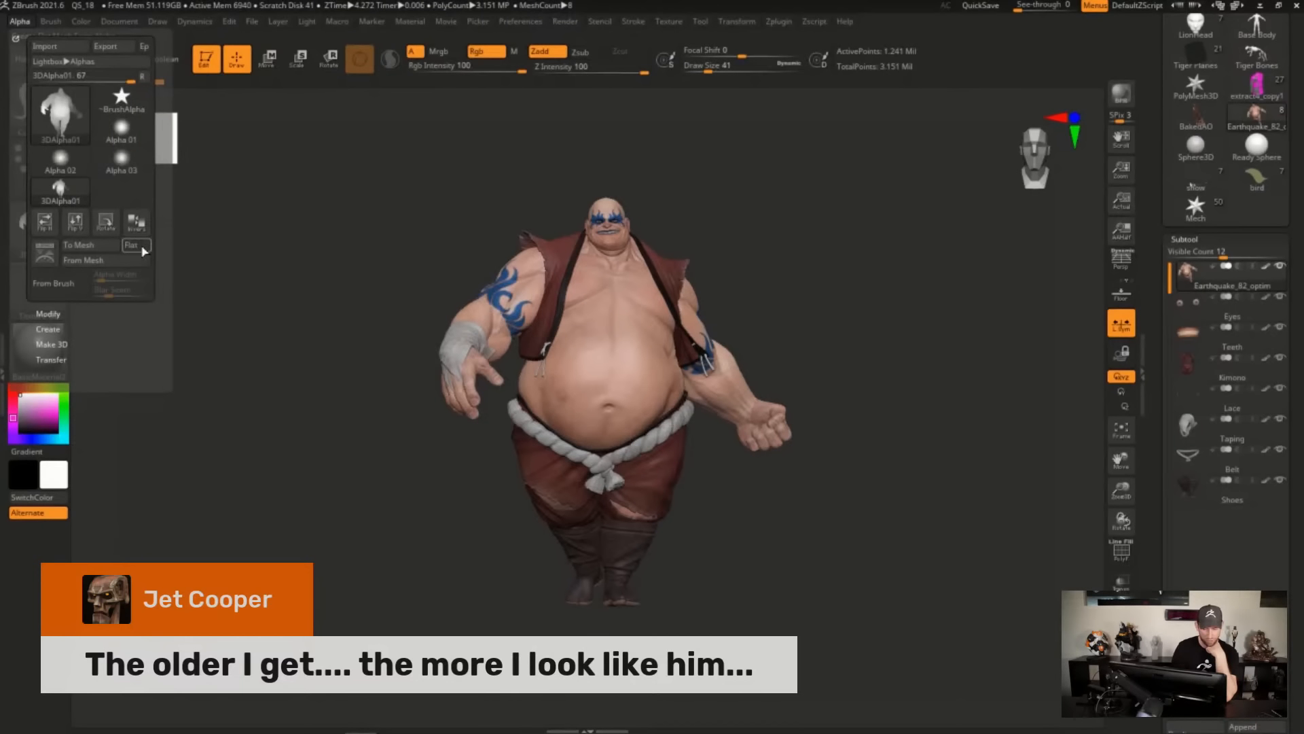
pyautogui.click(144, 252)
pyautogui.click(79, 244)
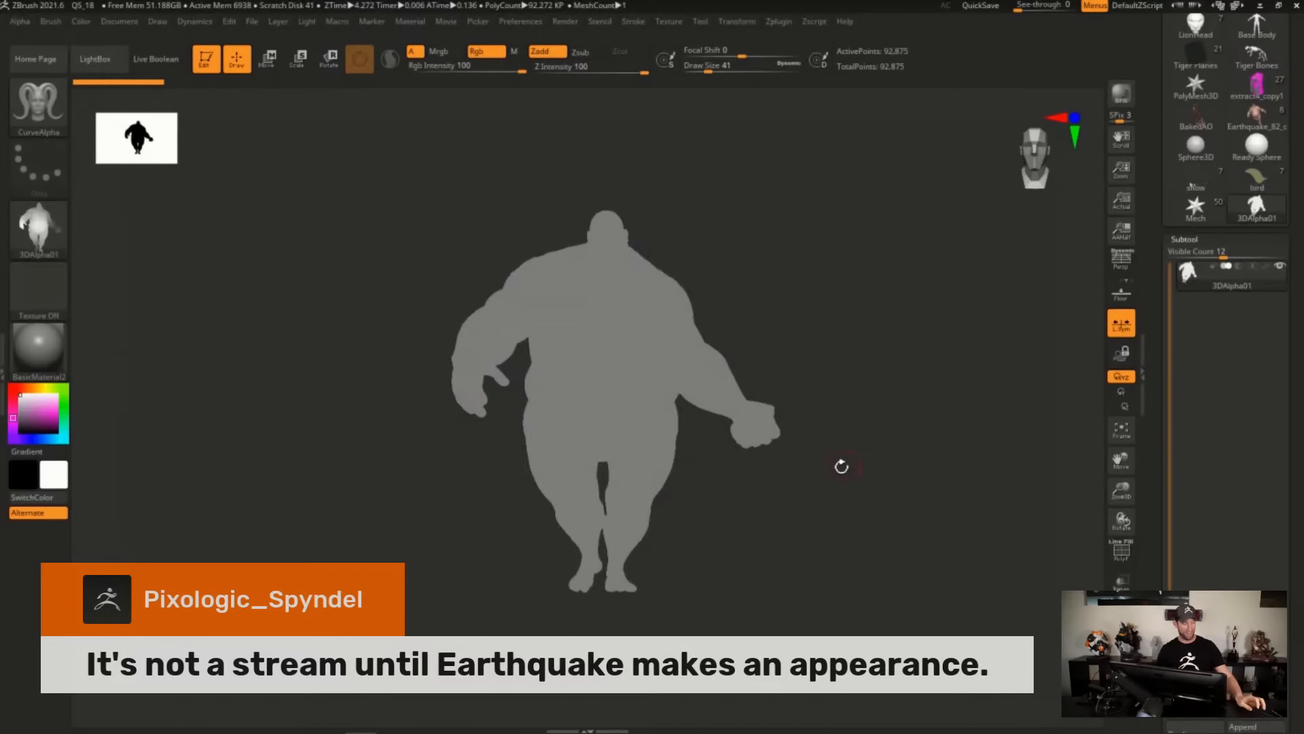
pyautogui.moveTo(841, 487); pyautogui.dragTo(902, 361)
pyautogui.hotkey('shift', 'f')
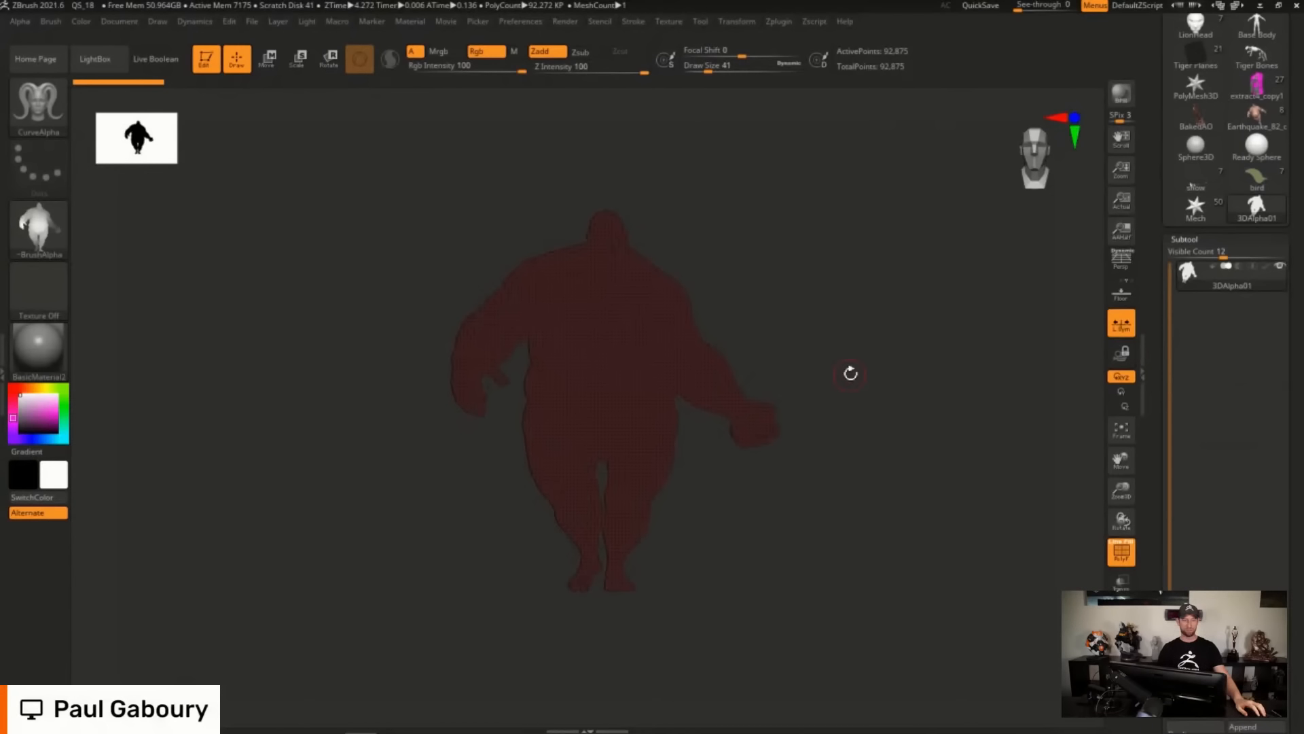
pyautogui.hotkey('shift', 'f')
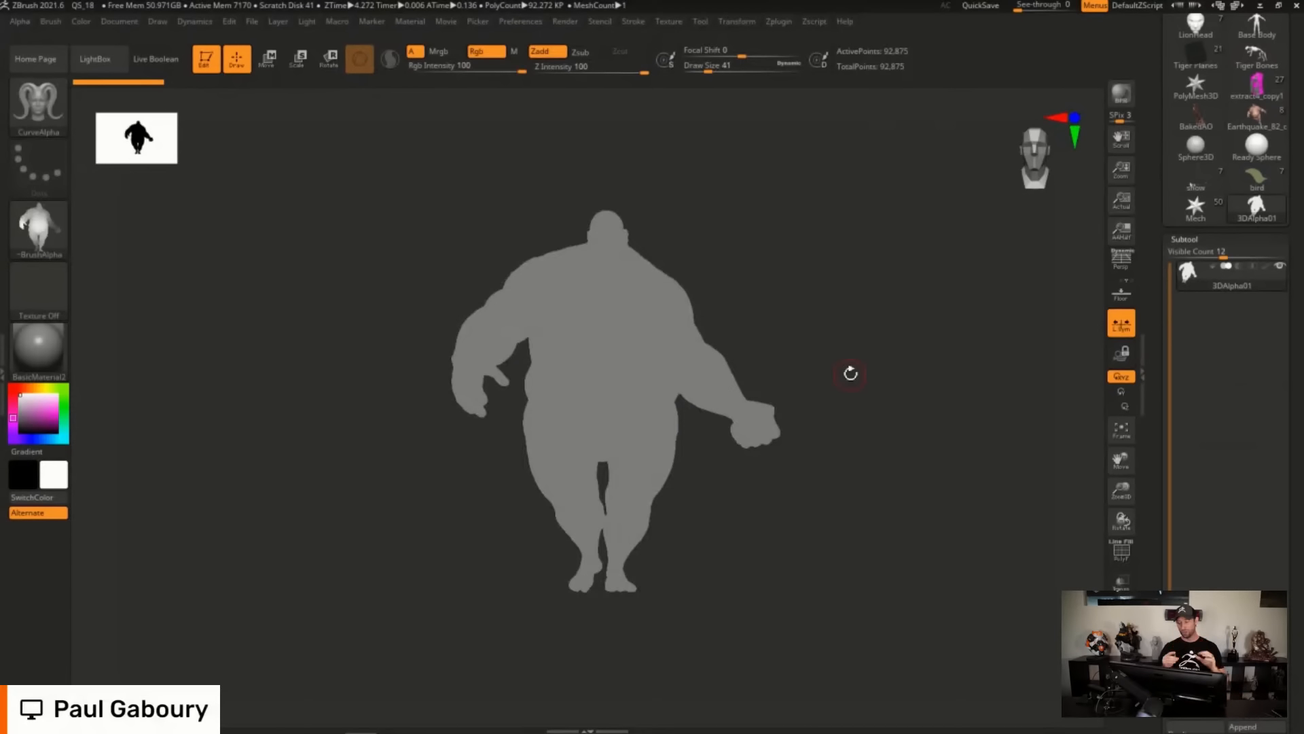
# Switch the active tool to LionHead and hide the Head1_3 and Head1_2 mane subtools, framing the bare head.
pyautogui.moveTo(1285, 218); pyautogui.dragTo(1285, 286)
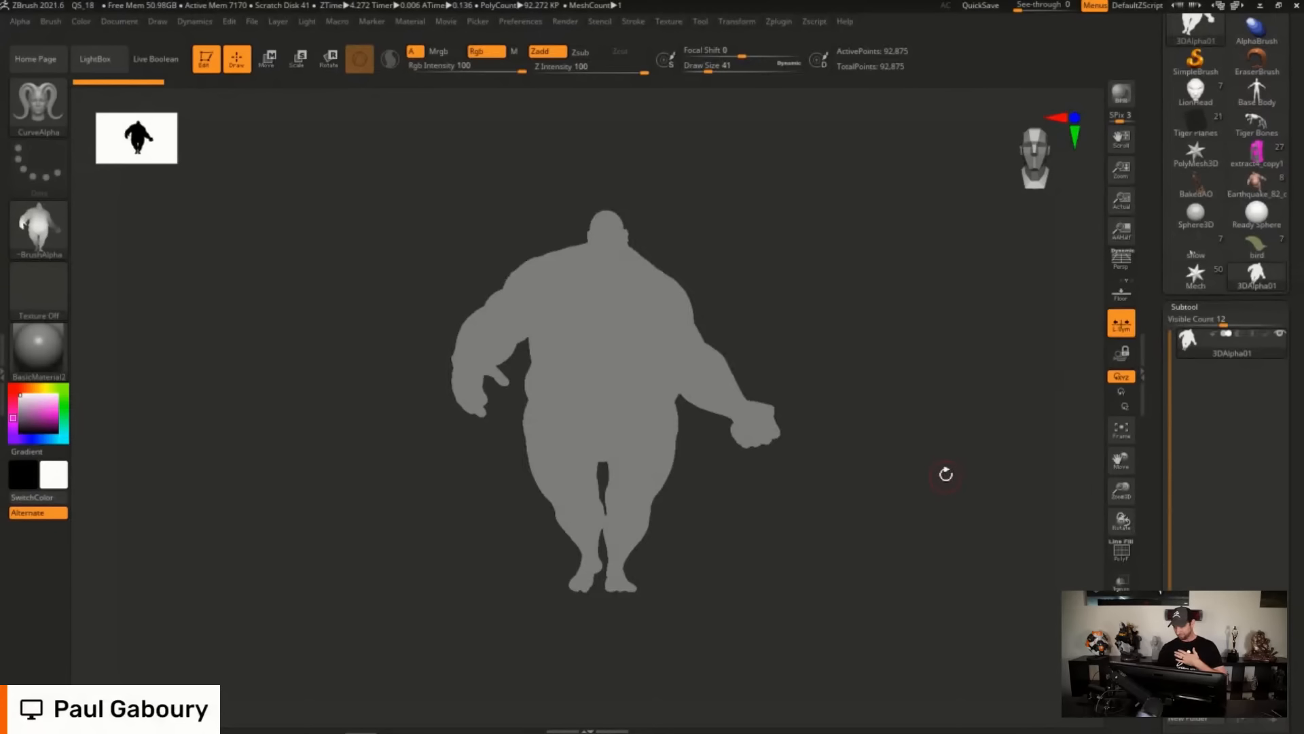
pyautogui.click(1195, 91)
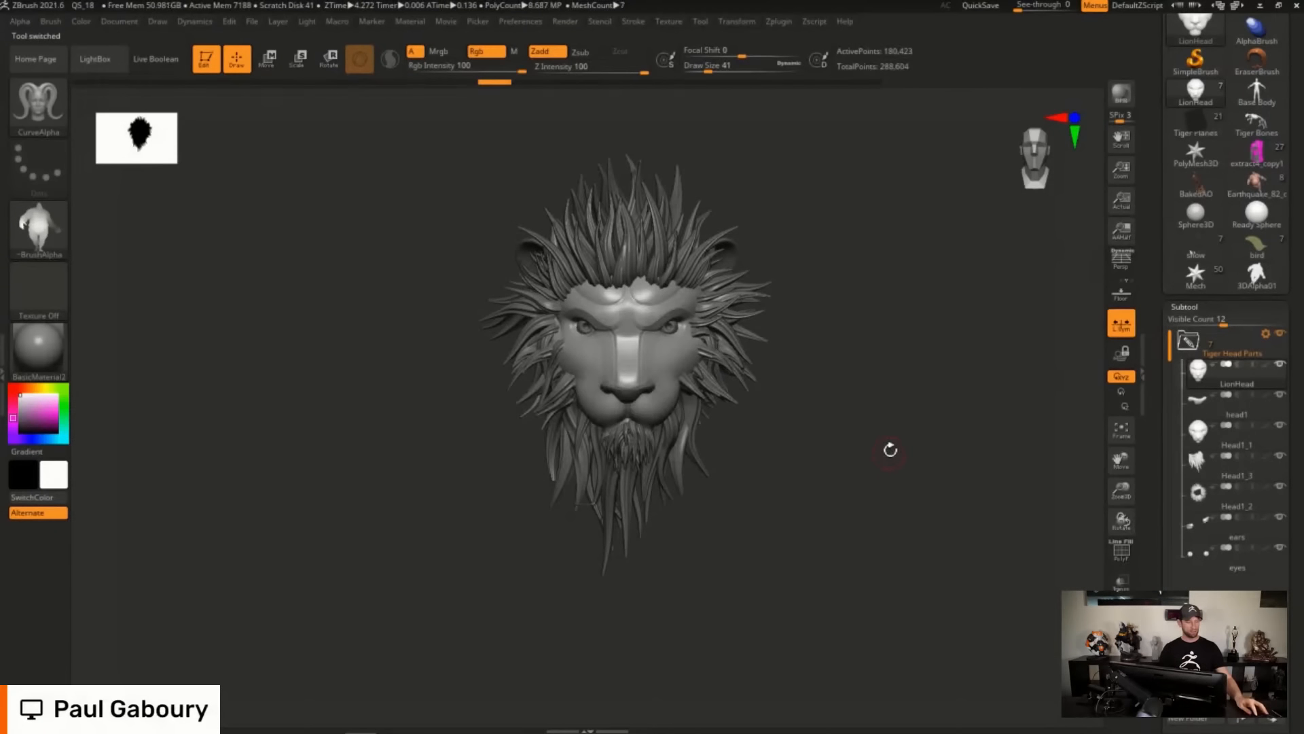
pyautogui.moveTo(890, 450)
pyautogui.keyDown('alt'); pyautogui.mouseDown()
pyautogui.moveTo(844, 493)
pyautogui.moveTo(883, 442)
pyautogui.mouseUp(); pyautogui.keyUp('alt')
pyautogui.click(1280, 456)
pyautogui.click(1281, 427)
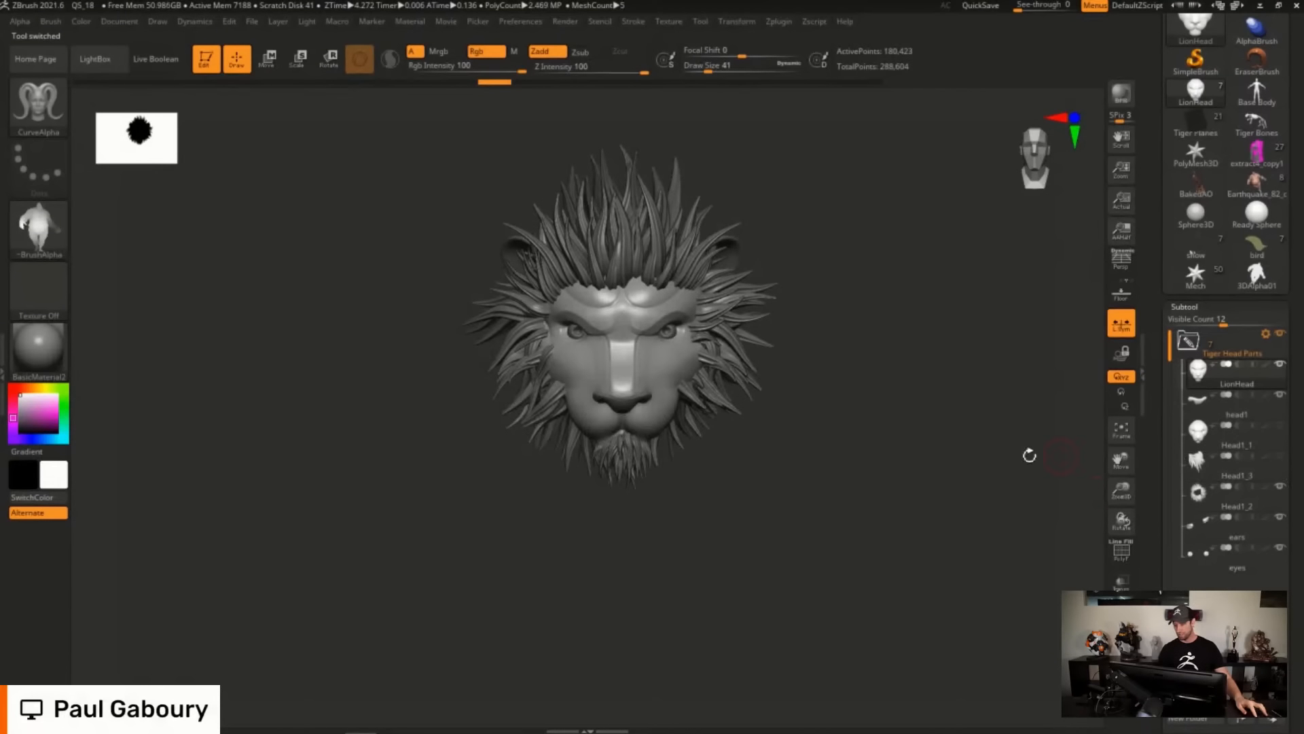
pyautogui.keyDown('alt'); pyautogui.moveTo(1029, 455); pyautogui.dragTo(960, 459); pyautogui.keyUp('alt')
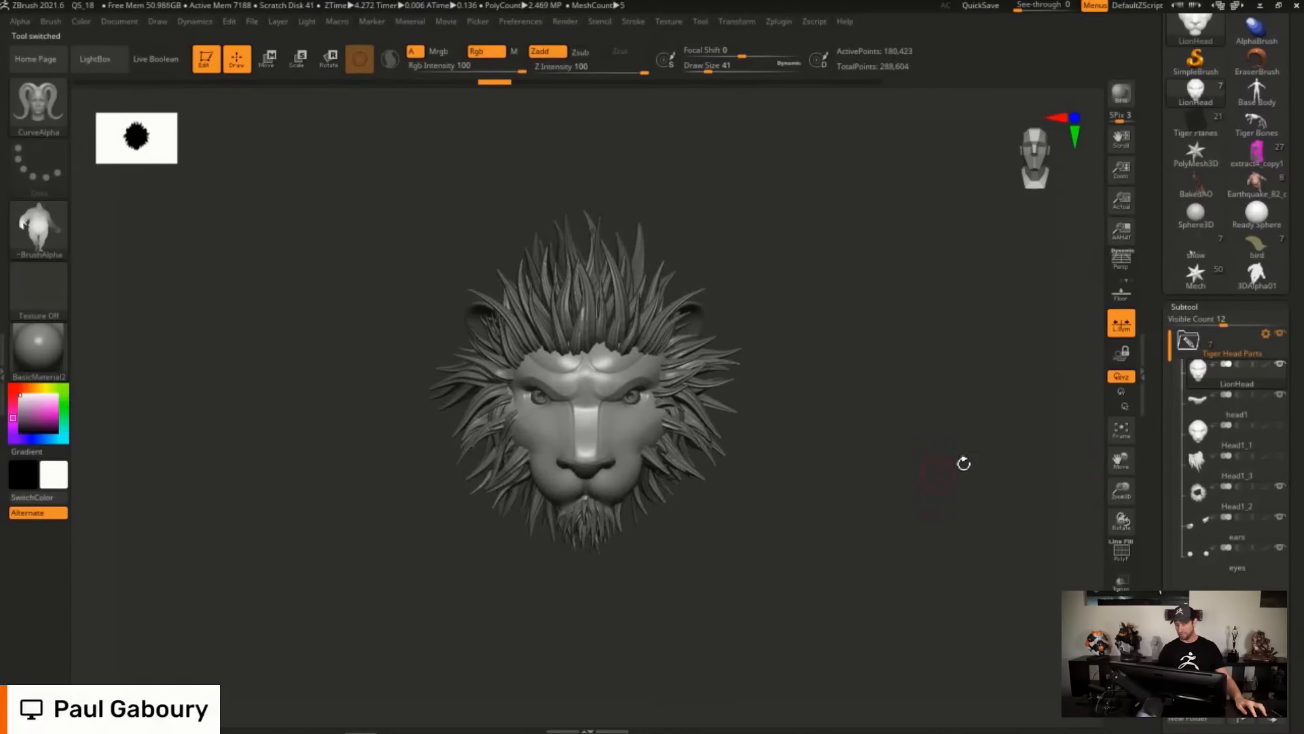
pyautogui.click(1280, 455)
pyautogui.click(1280, 426)
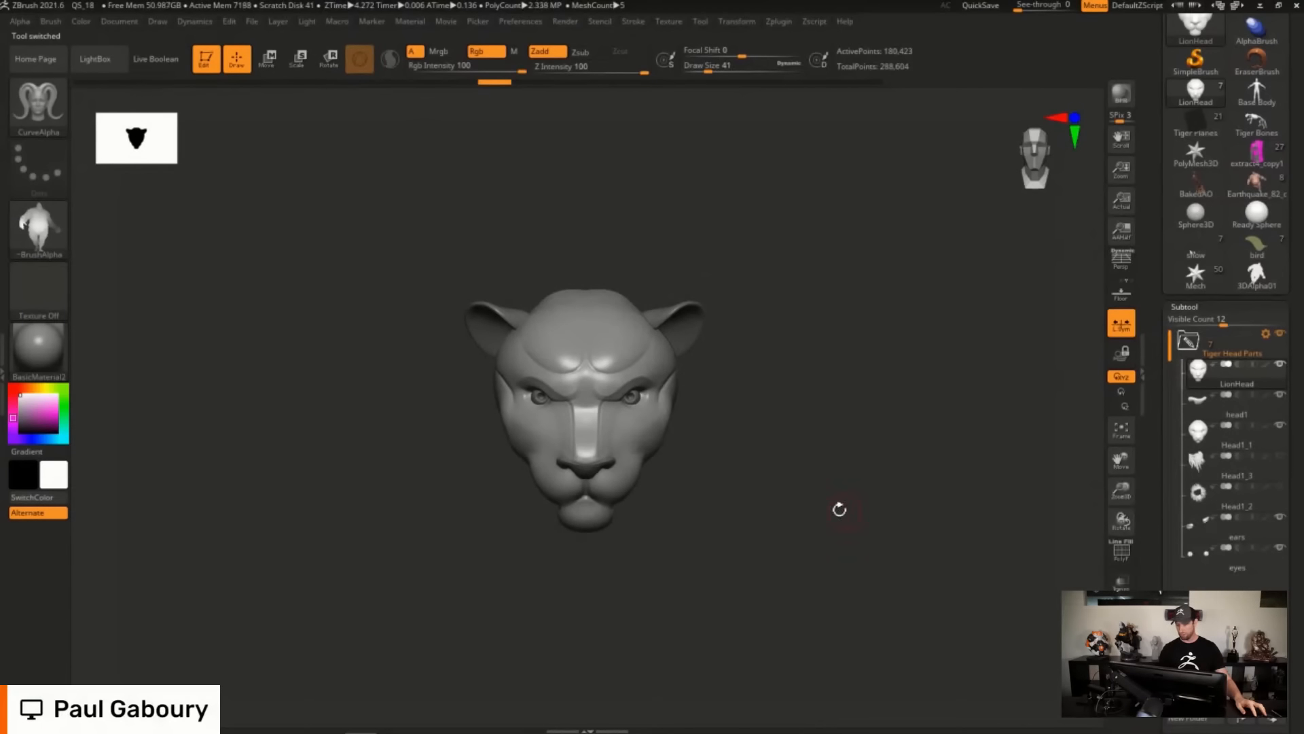
pyautogui.keyDown('alt'); pyautogui.moveTo(839, 508); pyautogui.dragTo(784, 428); pyautogui.keyUp('alt')
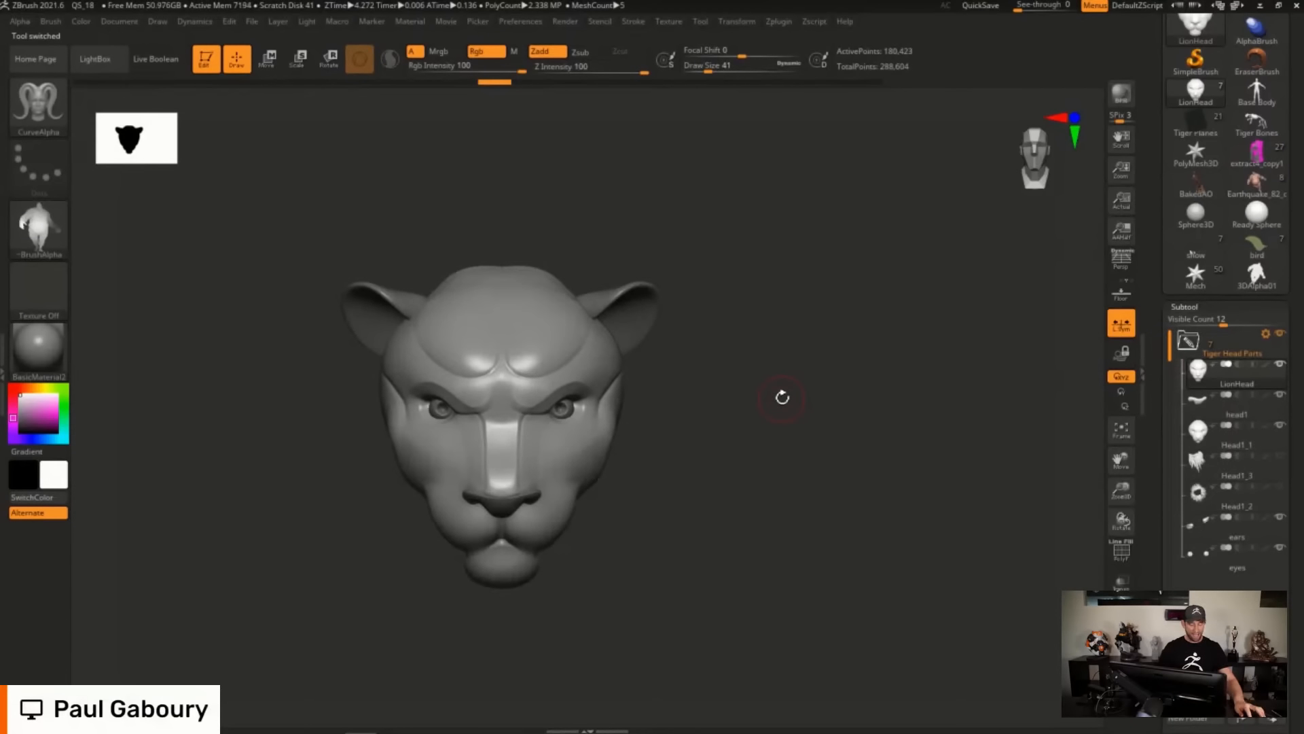
# Select the ExtrudeProfile brush and look through its available profile shapes.
pyautogui.press('b')
pyautogui.press('x')
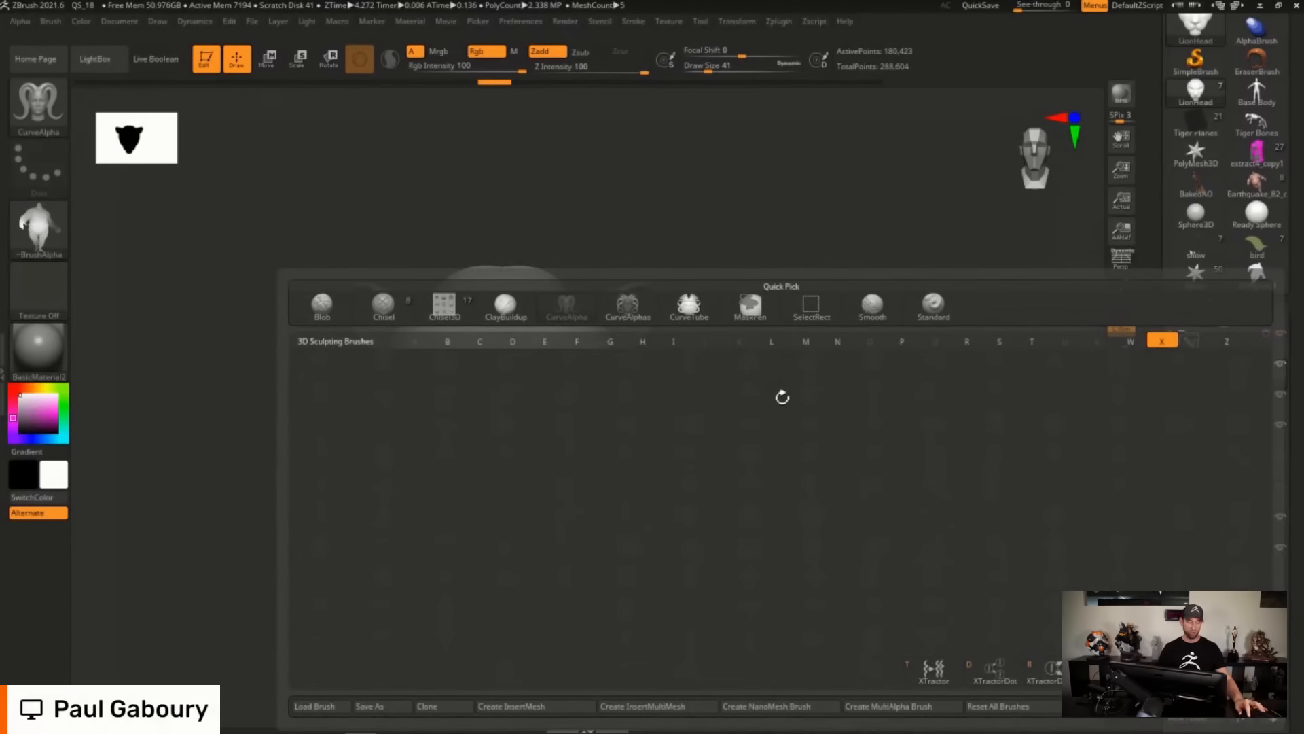
pyautogui.press('e')
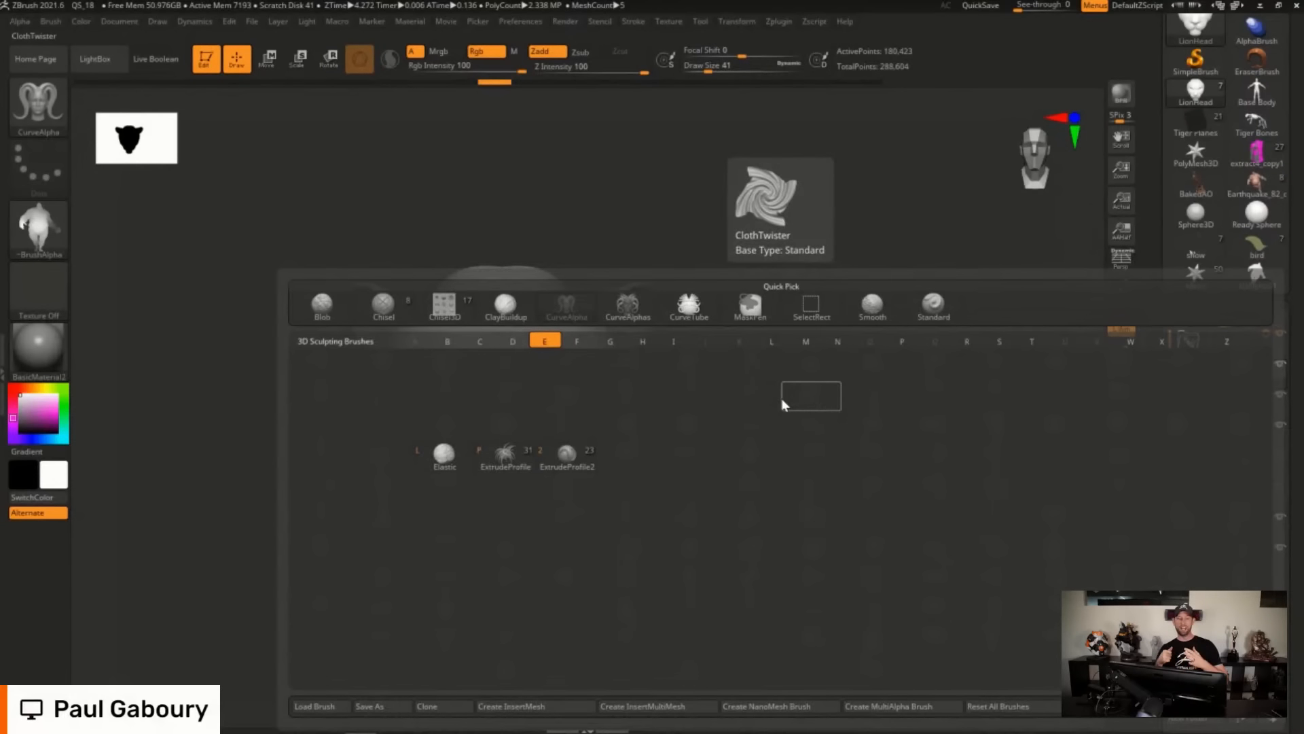
pyautogui.click(505, 453)
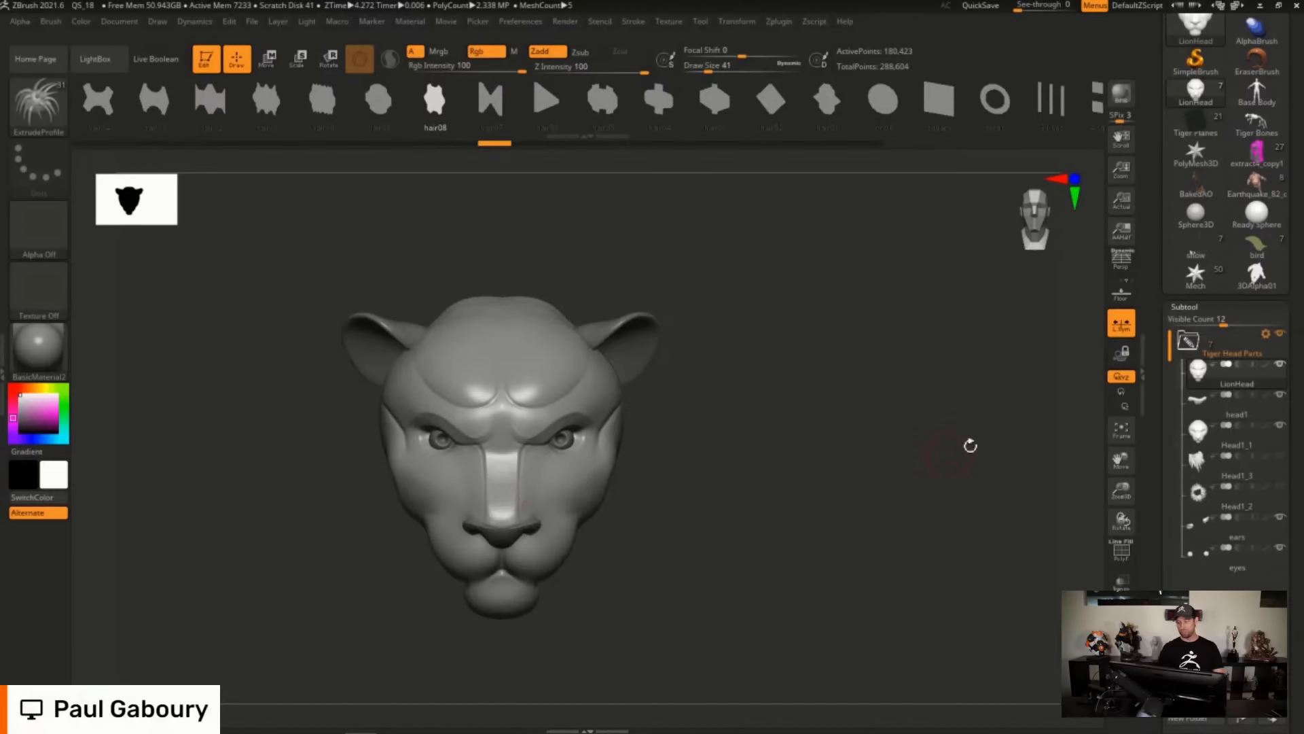
pyautogui.moveTo(965, 114); pyautogui.dragTo(168, 127)
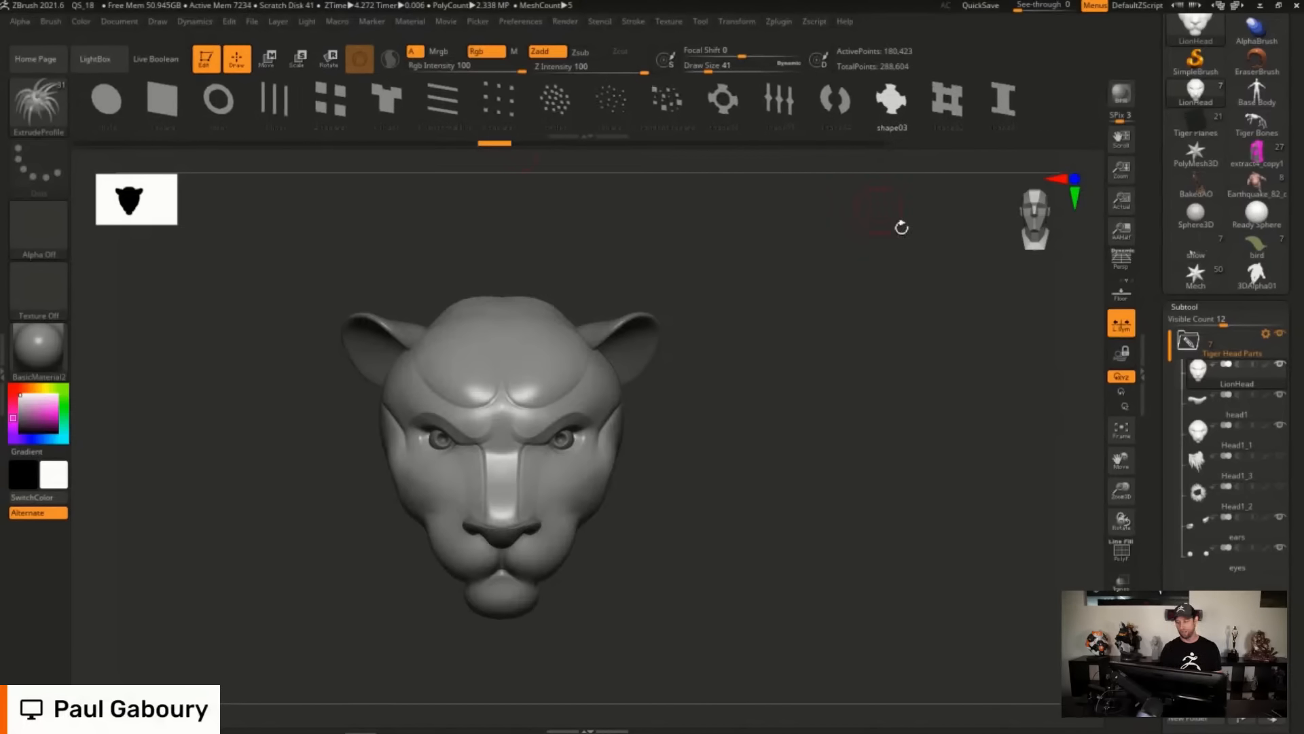
# Switch to the flat 3DAlpha01 mesh and add it to the ExtrudeProfile brush as a new profile.
pyautogui.click(1269, 278)
pyautogui.keyDown('alt'); pyautogui.moveTo(739, 471); pyautogui.dragTo(900, 371, button='right'); pyautogui.keyUp('alt')
pyautogui.keyDown('ctrl'); pyautogui.moveTo(900, 371); pyautogui.dragTo(824, 388, button='right'); pyautogui.keyUp('ctrl')
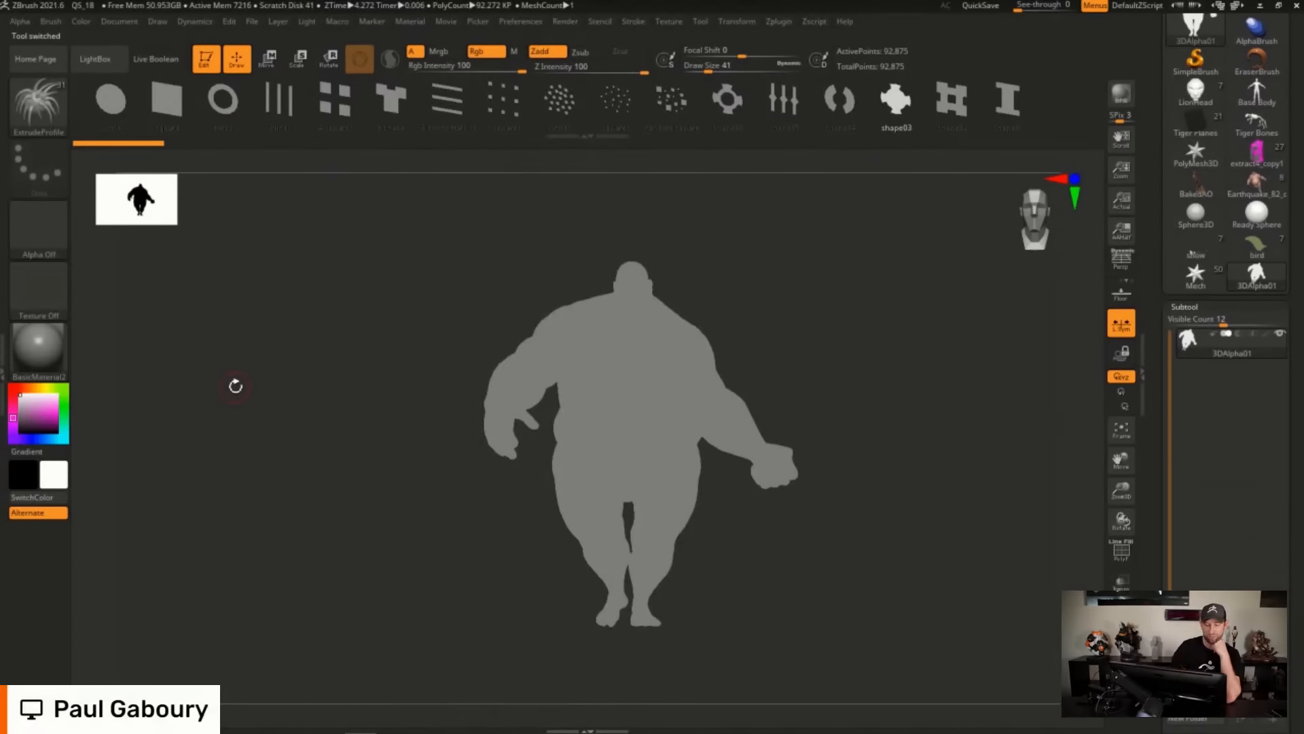
pyautogui.click(51, 21)
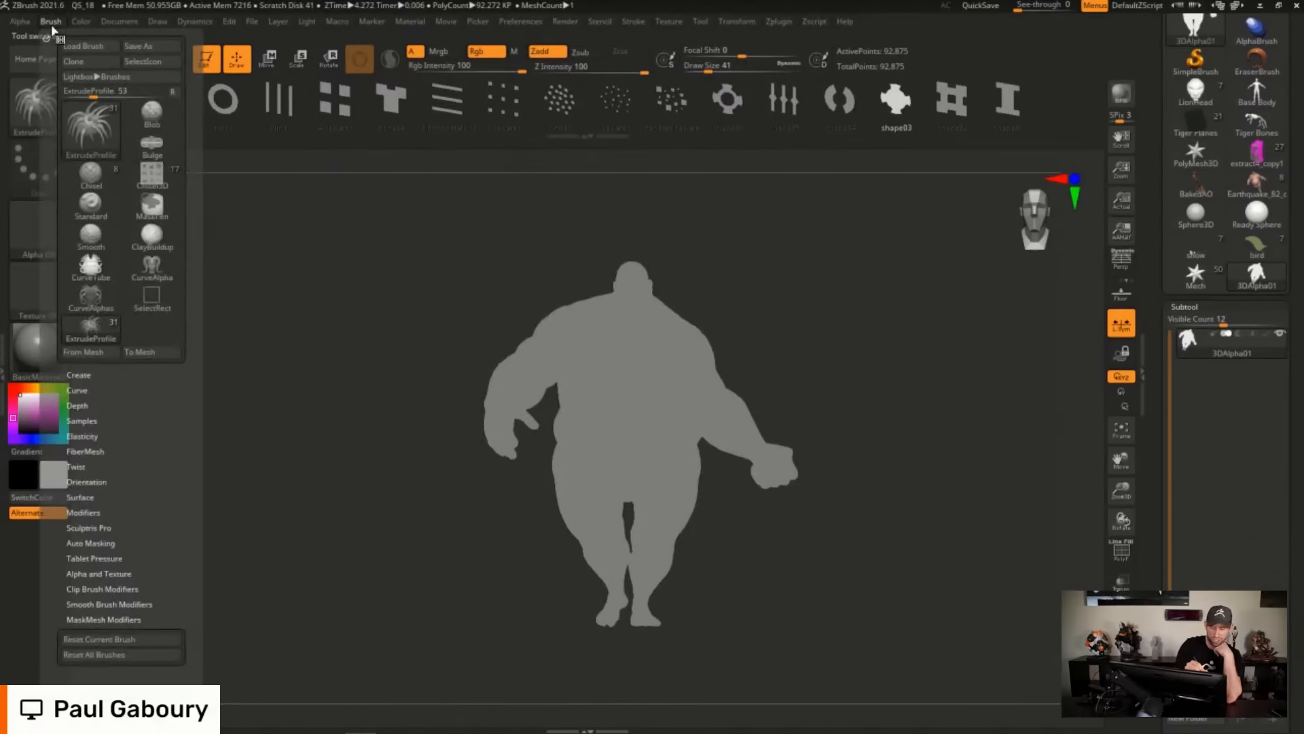
pyautogui.click(99, 353)
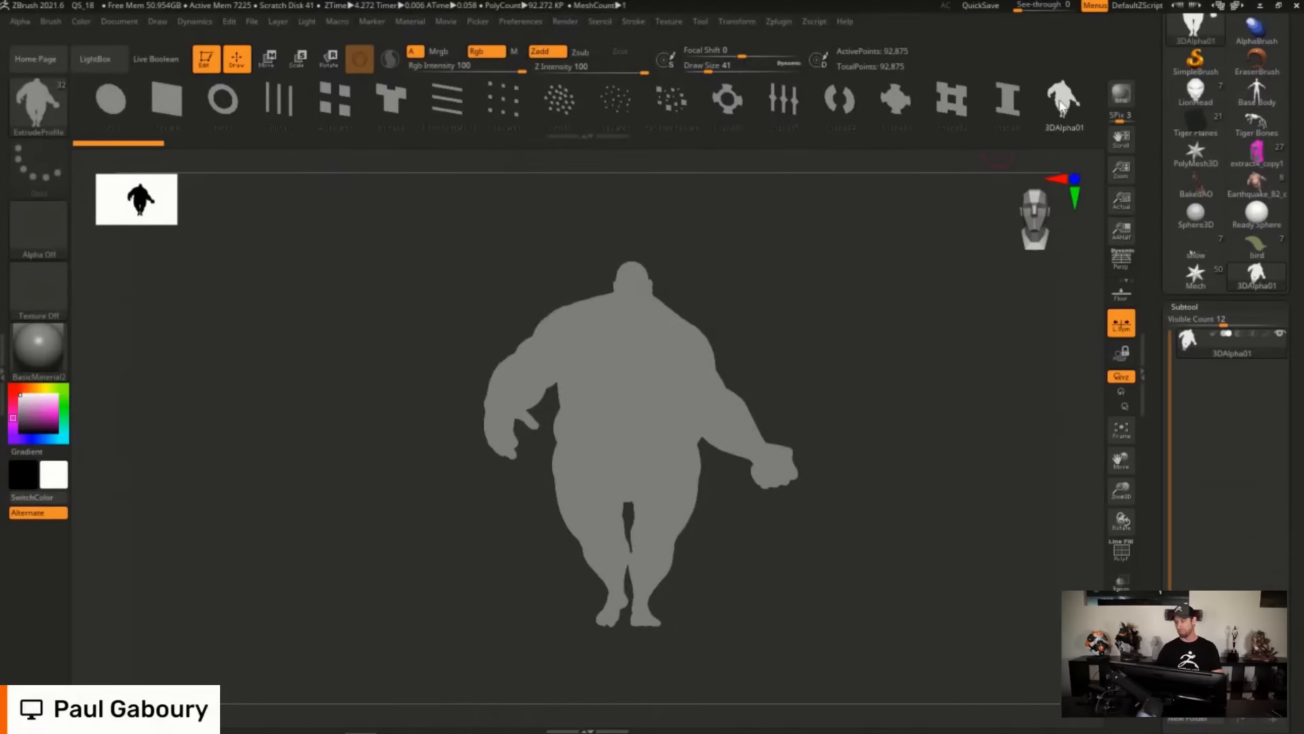
# Return to LionHead, set the draw size to about 83, and draw a long S-shaped strand from the forehead with the 3DAlpha01 profile.
pyautogui.click(1195, 89)
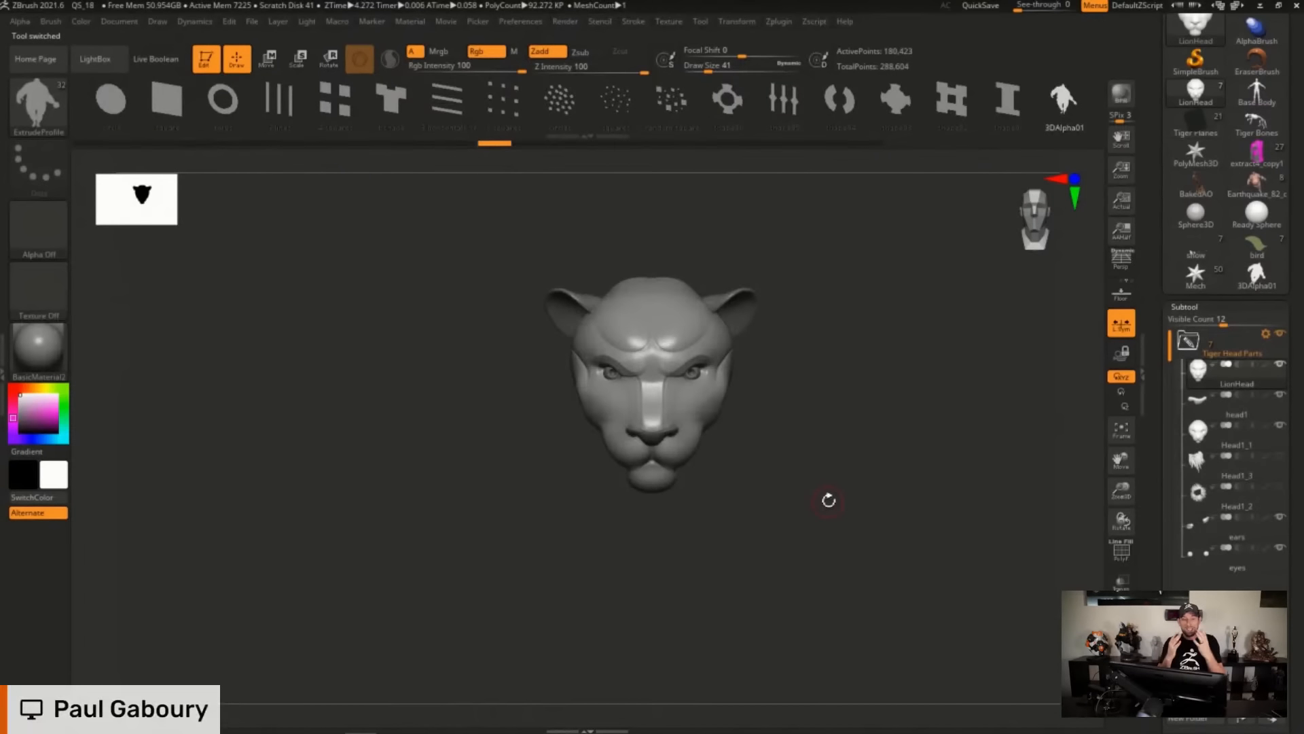
pyautogui.press('s')
pyautogui.moveTo(871, 369); pyautogui.dragTo(885, 368)
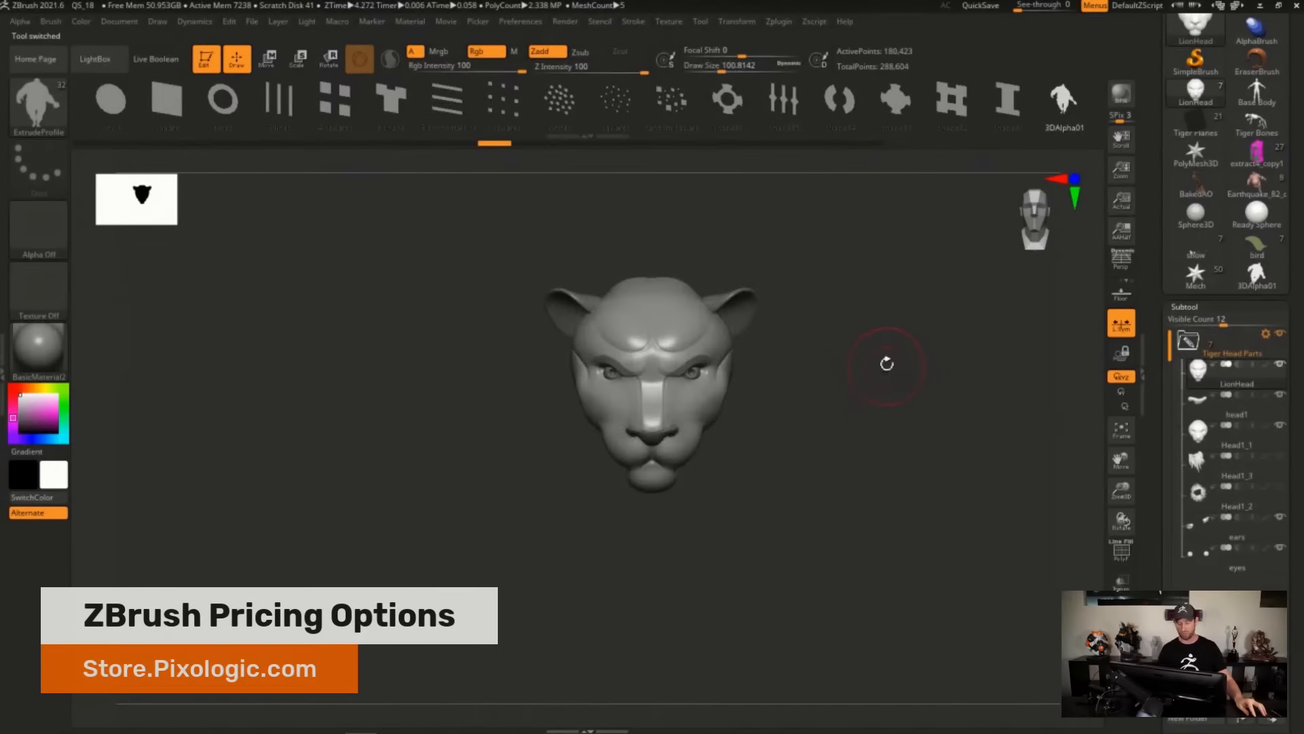
pyautogui.moveTo(871, 306)
pyautogui.keyDown('alt'); pyautogui.mouseDown()
pyautogui.moveTo(795, 399)
pyautogui.moveTo(821, 361)
pyautogui.moveTo(804, 386)
pyautogui.moveTo(709, 394)
pyautogui.mouseUp(); pyautogui.keyUp('alt')
pyautogui.press('s')
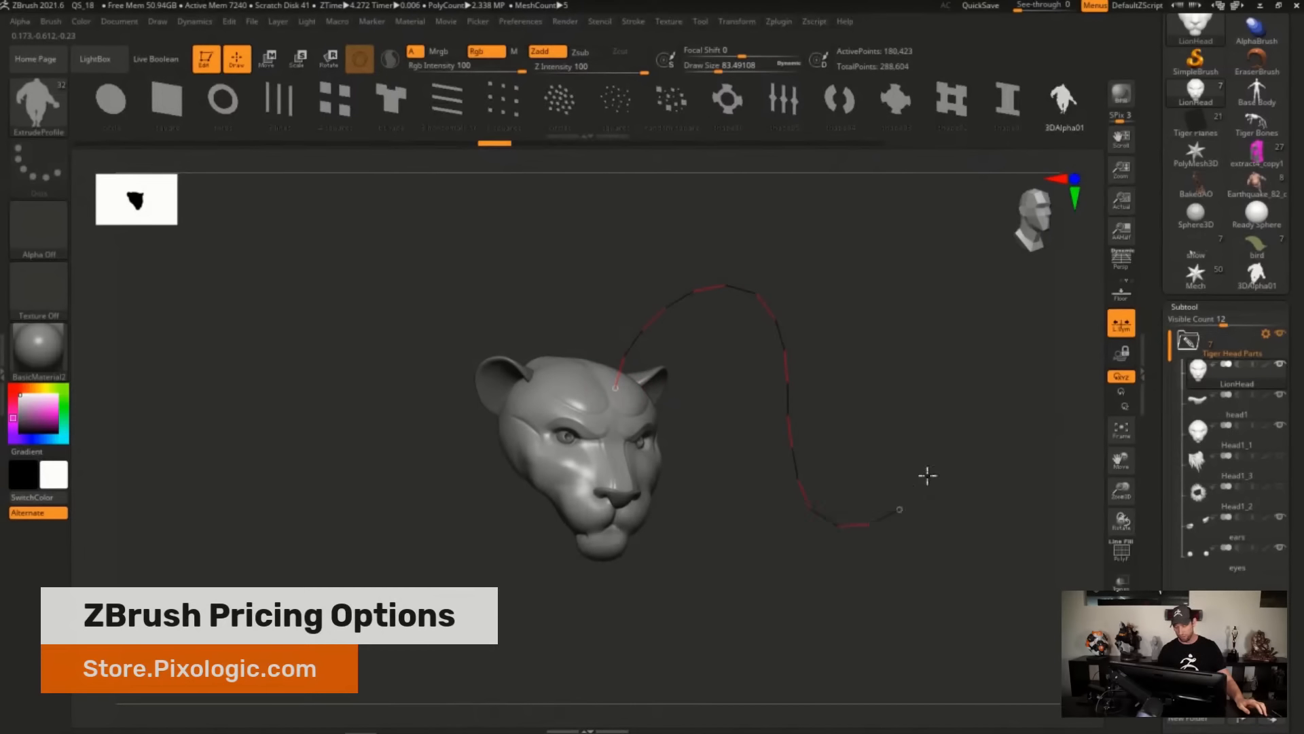
pyautogui.moveTo(927, 476); pyautogui.dragTo(934, 346)
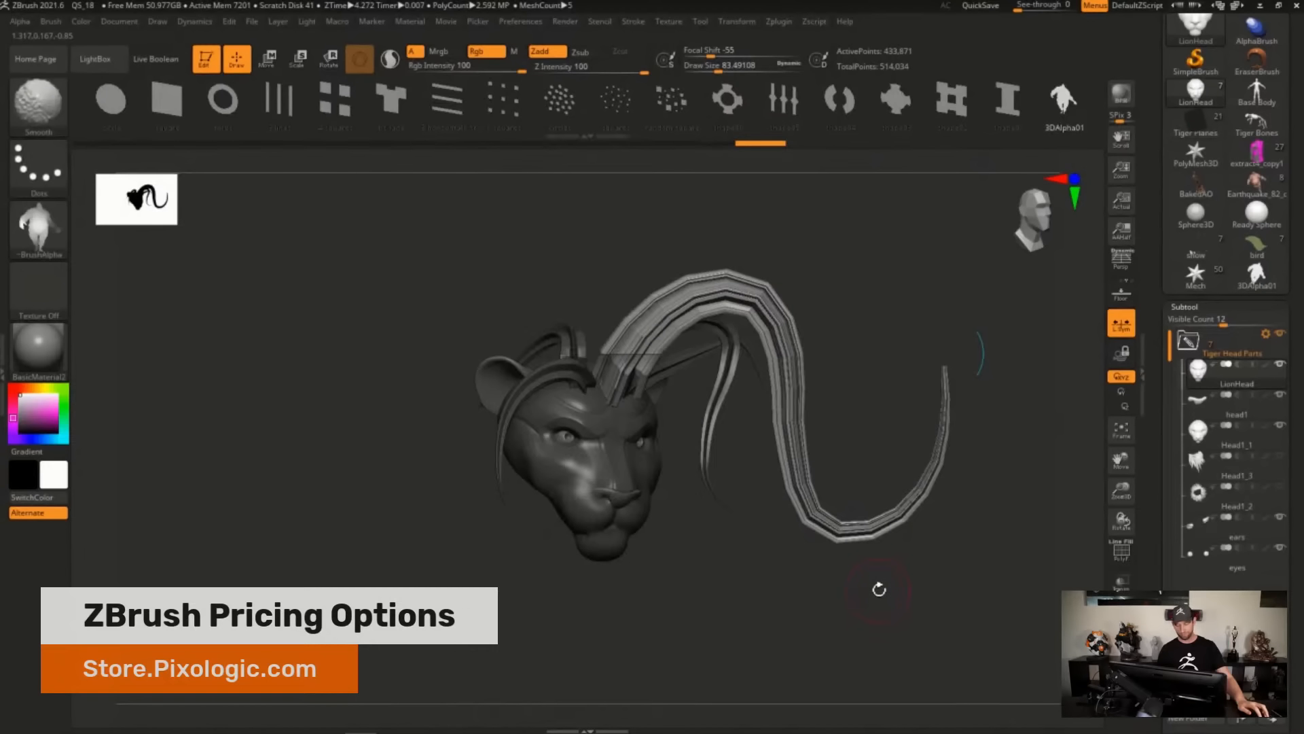
# Smooth the strands with dynamic subdivision and examine the character-shaped profile at the long strand's tip.
pyautogui.press('d')
pyautogui.moveTo(1003, 417)
pyautogui.mouseDown()
pyautogui.moveTo(957, 481)
pyautogui.moveTo(946, 556)
pyautogui.moveTo(786, 550)
pyautogui.mouseUp()
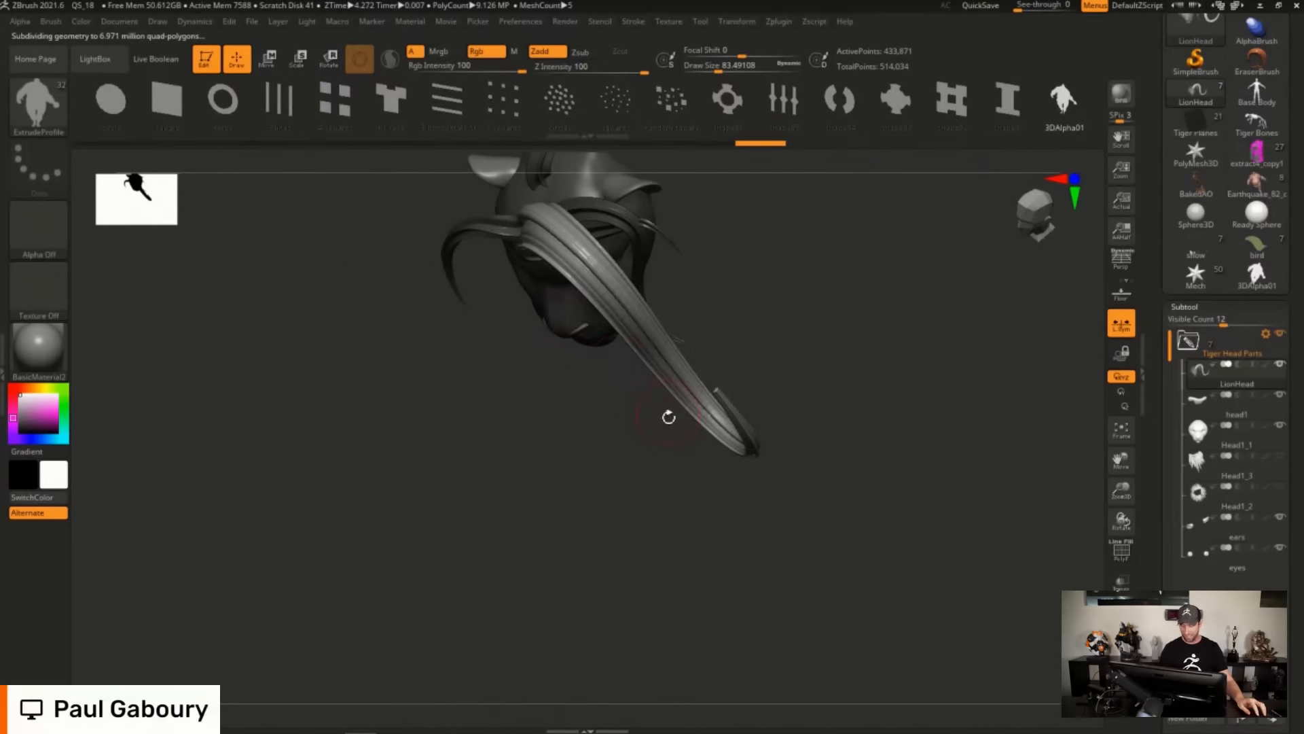
pyautogui.moveTo(667, 416); pyautogui.dragTo(694, 477, button='right')
pyautogui.keyDown('ctrl'); pyautogui.moveTo(818, 478); pyautogui.dragTo(487, 354, button='right'); pyautogui.keyUp('ctrl')
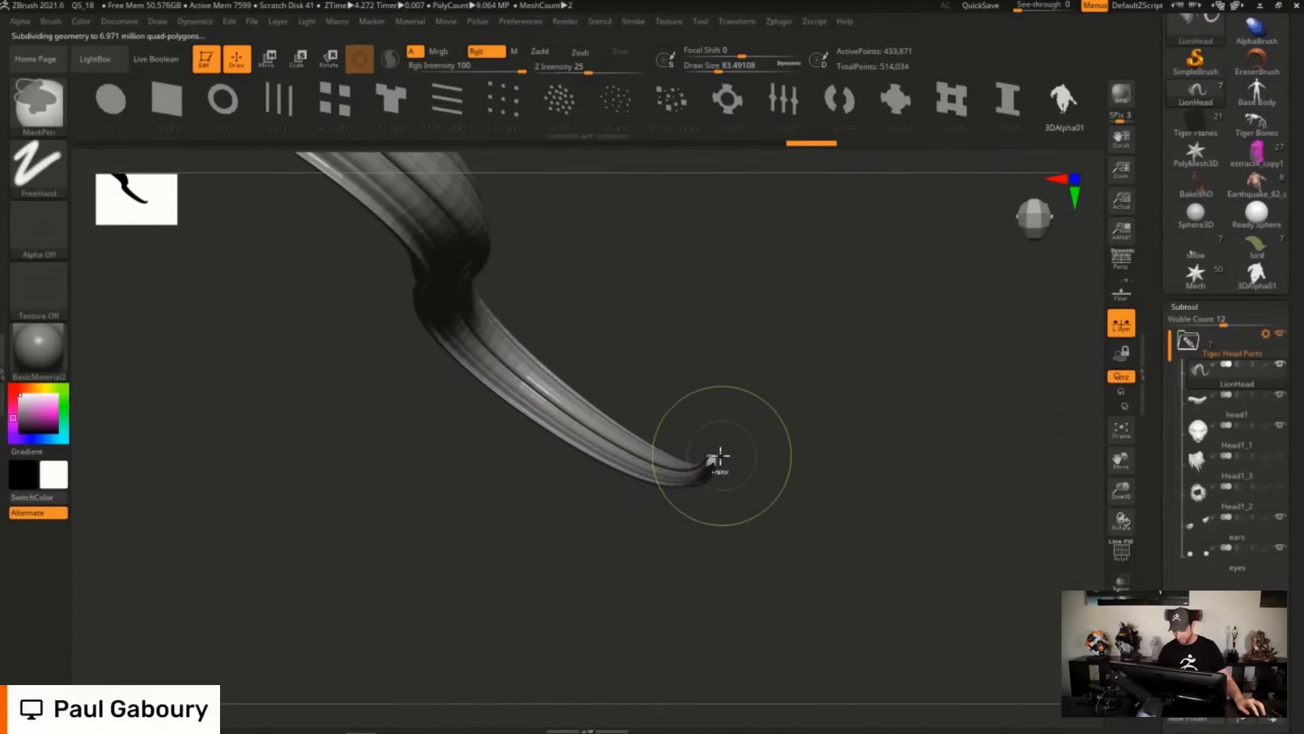
pyautogui.moveTo(713, 459); pyautogui.dragTo(803, 490, button='right')
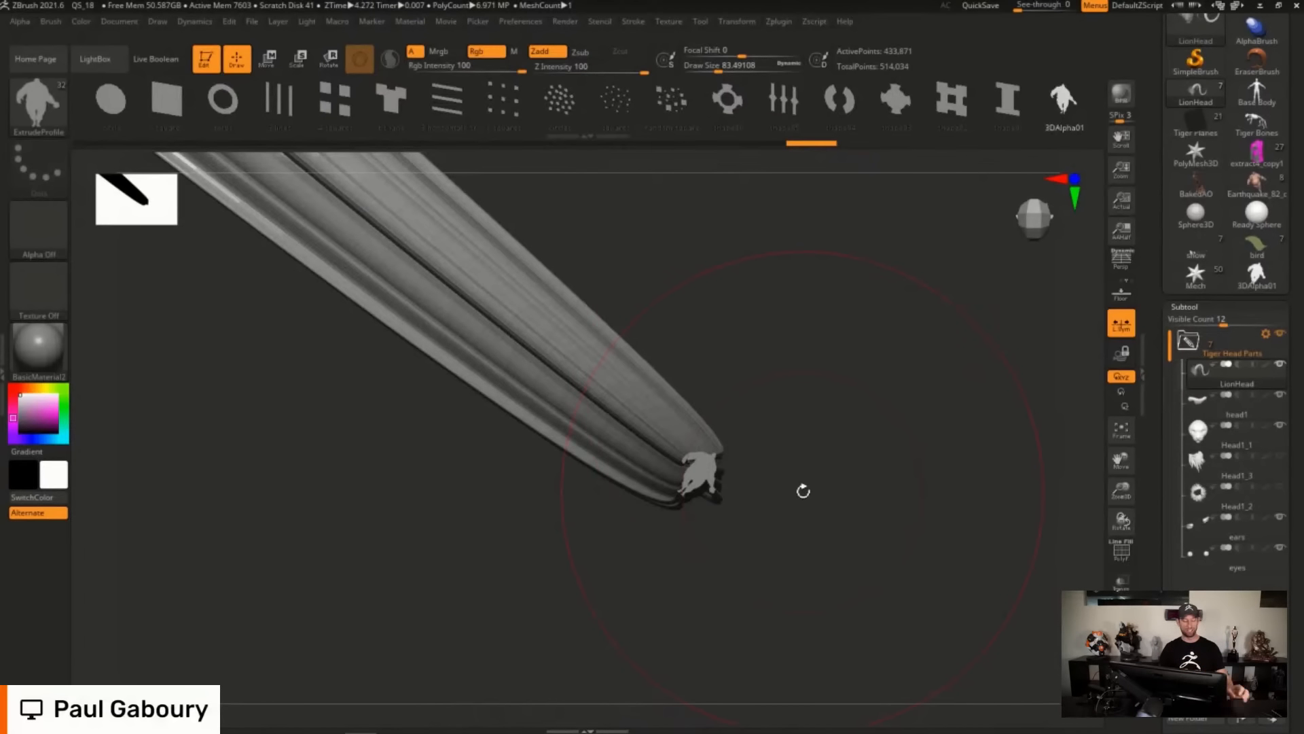
# Show polygroups, reduce the draw size to about 16, turn off dynamic subdivision, and isolate the end-cap polygroup at the strand's tip.
pyautogui.hotkey('shift', 'f')
pyautogui.press('s')
pyautogui.moveTo(808, 387); pyautogui.dragTo(787, 389)
pyautogui.click(694, 486)
pyautogui.hotkey('shift', 'd')
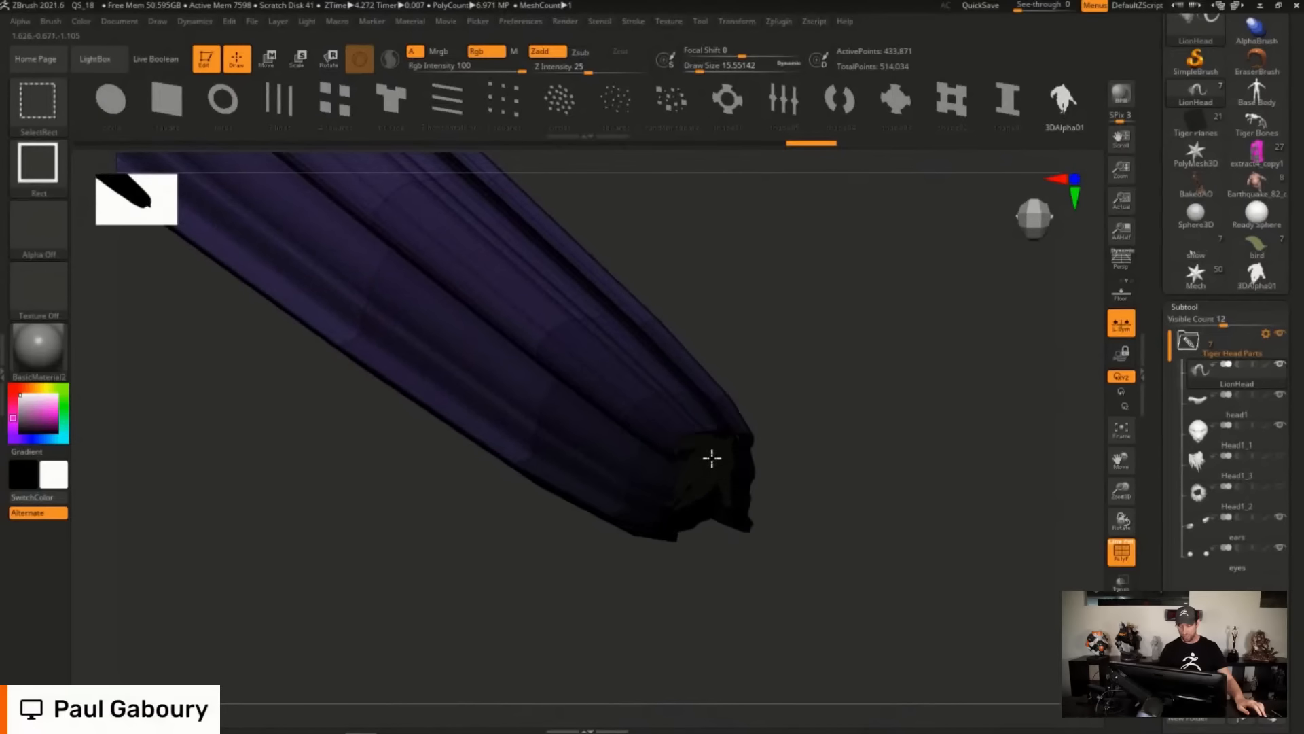
pyautogui.keyDown('ctrl'); pyautogui.keyDown('shift'); pyautogui.click(712, 459); pyautogui.keyUp('shift'); pyautogui.keyUp('ctrl')
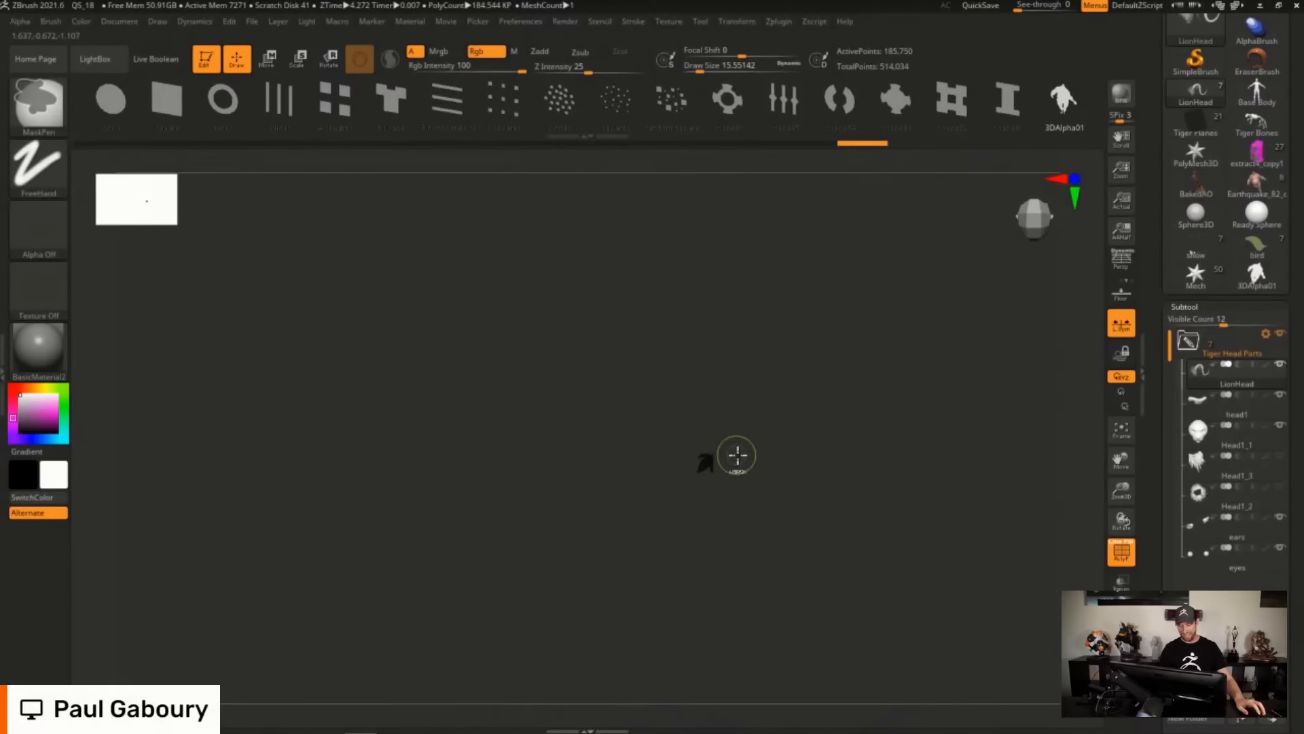
# Restore the hidden geometry, isolate the long strand's side polygroup to inspect it, and bring the whole mesh back into view.
pyautogui.keyDown('ctrl'); pyautogui.moveTo(737, 455); pyautogui.dragTo(822, 468, button='right'); pyautogui.keyUp('ctrl')
pyautogui.hotkey('ctrl', 'shift', 'a')
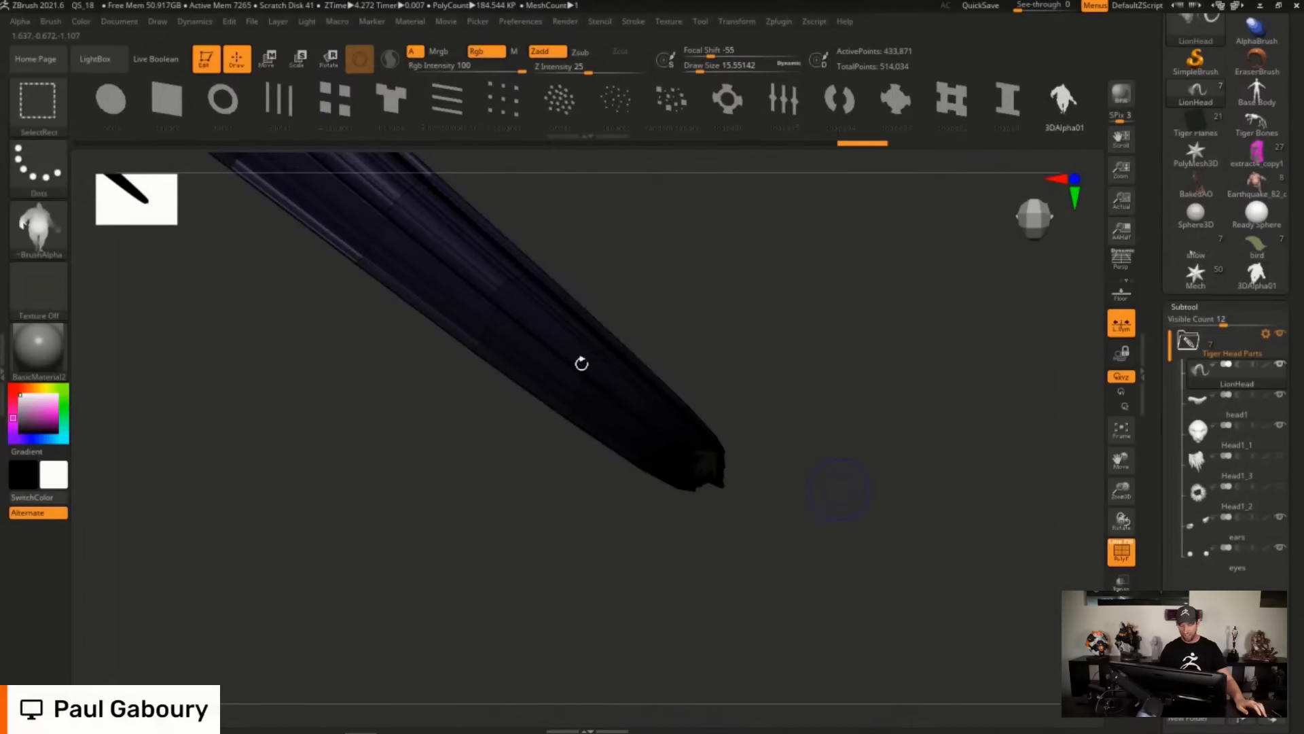
pyautogui.keyDown('ctrl'); pyautogui.keyDown('shift'); pyautogui.click(581, 364); pyautogui.keyUp('shift'); pyautogui.keyUp('ctrl')
pyautogui.keyDown('ctrl'); pyautogui.moveTo(932, 490); pyautogui.dragTo(739, 438, button='right'); pyautogui.keyUp('ctrl')
pyautogui.moveTo(739, 438)
pyautogui.mouseDown(button='right')
pyautogui.moveTo(763, 308)
pyautogui.moveTo(856, 335)
pyautogui.moveTo(786, 417)
pyautogui.moveTo(724, 407)
pyautogui.mouseUp(button='right')
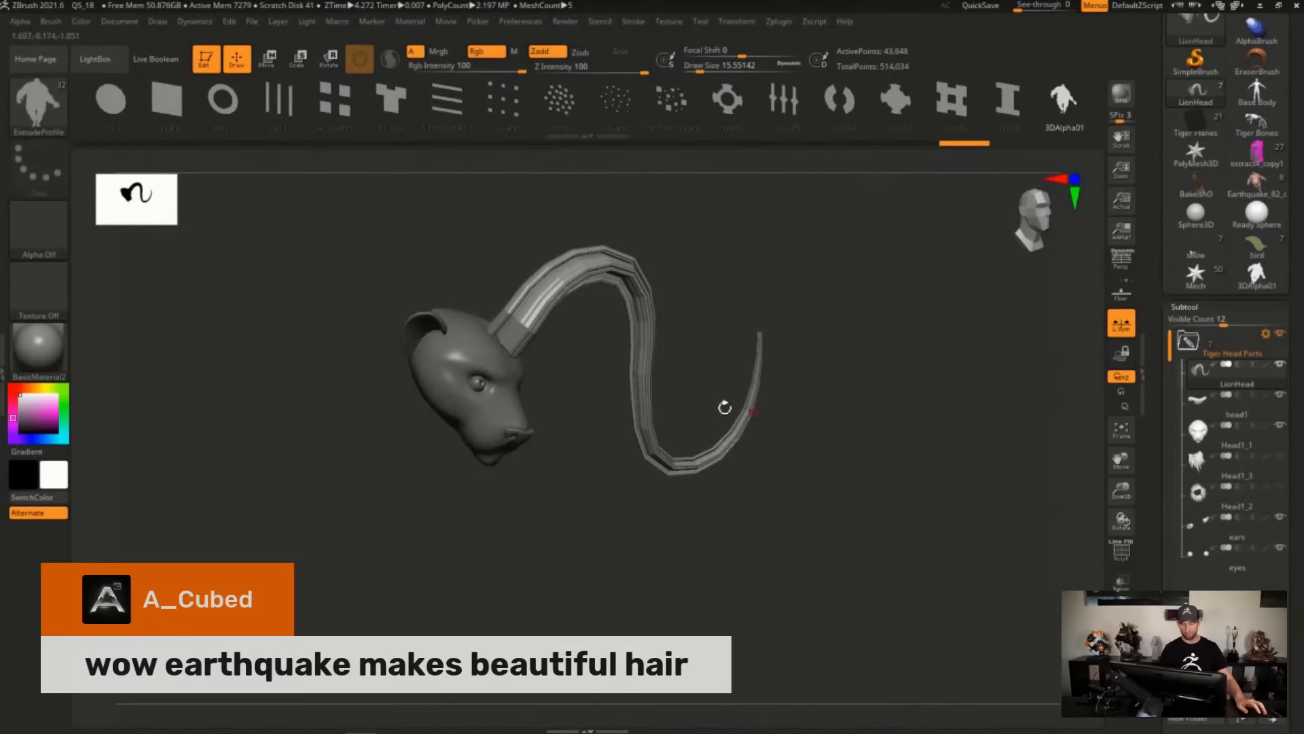
pyautogui.keyDown('ctrl'); pyautogui.moveTo(503, 343); pyautogui.dragTo(679, 454, button='right'); pyautogui.keyUp('ctrl')
pyautogui.keyDown('ctrl'); pyautogui.keyDown('shift'); pyautogui.click(722, 499); pyautogui.keyUp('shift'); pyautogui.keyUp('ctrl')
pyautogui.moveTo(754, 486); pyautogui.dragTo(601, 490, button='right')
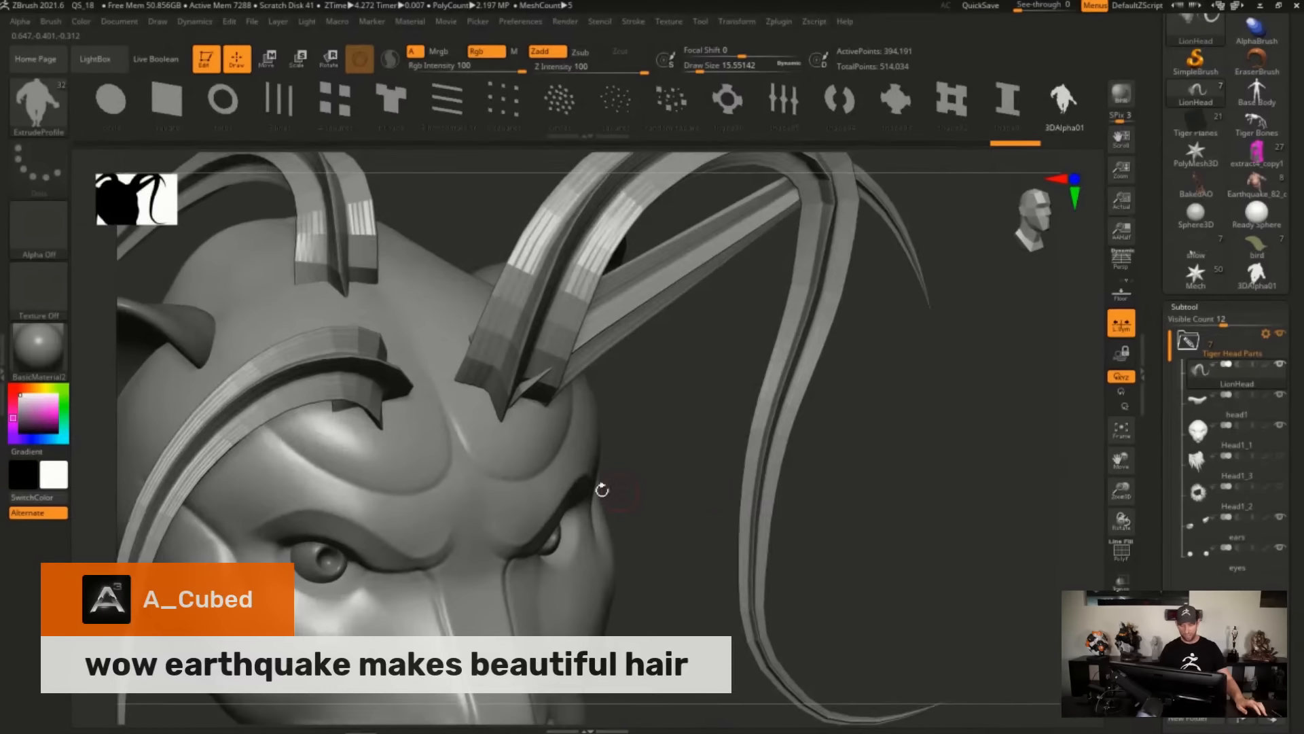
pyautogui.keyDown('ctrl'); pyautogui.moveTo(750, 516); pyautogui.dragTo(768, 445, button='right'); pyautogui.keyUp('ctrl')
pyautogui.keyDown('ctrl'); pyautogui.keyDown('shift'); pyautogui.click(914, 470); pyautogui.keyUp('shift'); pyautogui.keyUp('ctrl')
pyautogui.keyDown('alt'); pyautogui.moveTo(947, 436); pyautogui.dragTo(927, 404, button='right'); pyautogui.keyUp('alt')
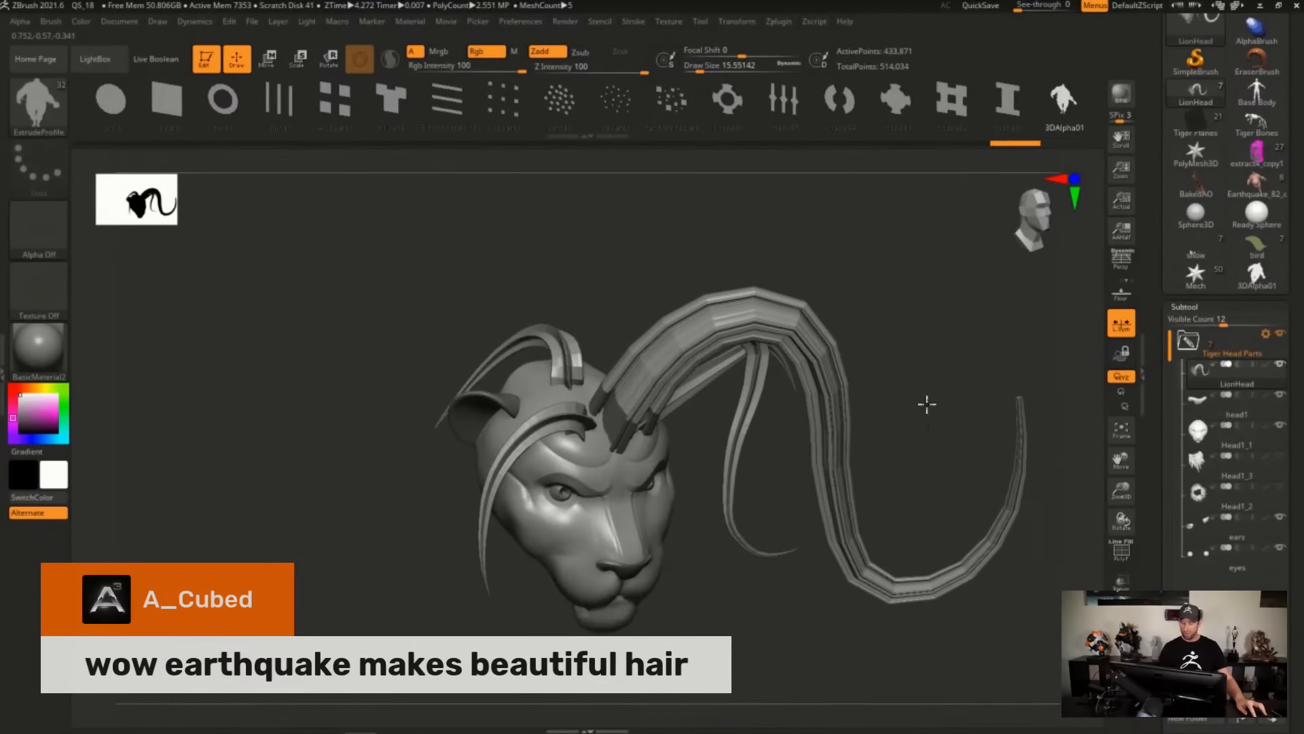
# Isolate the lion head's own geometry, delete the hidden strands from the mesh, and face the head from the front.
pyautogui.keyDown('ctrl'); pyautogui.keyDown('shift'); pyautogui.click(626, 474); pyautogui.keyUp('shift'); pyautogui.keyUp('ctrl')
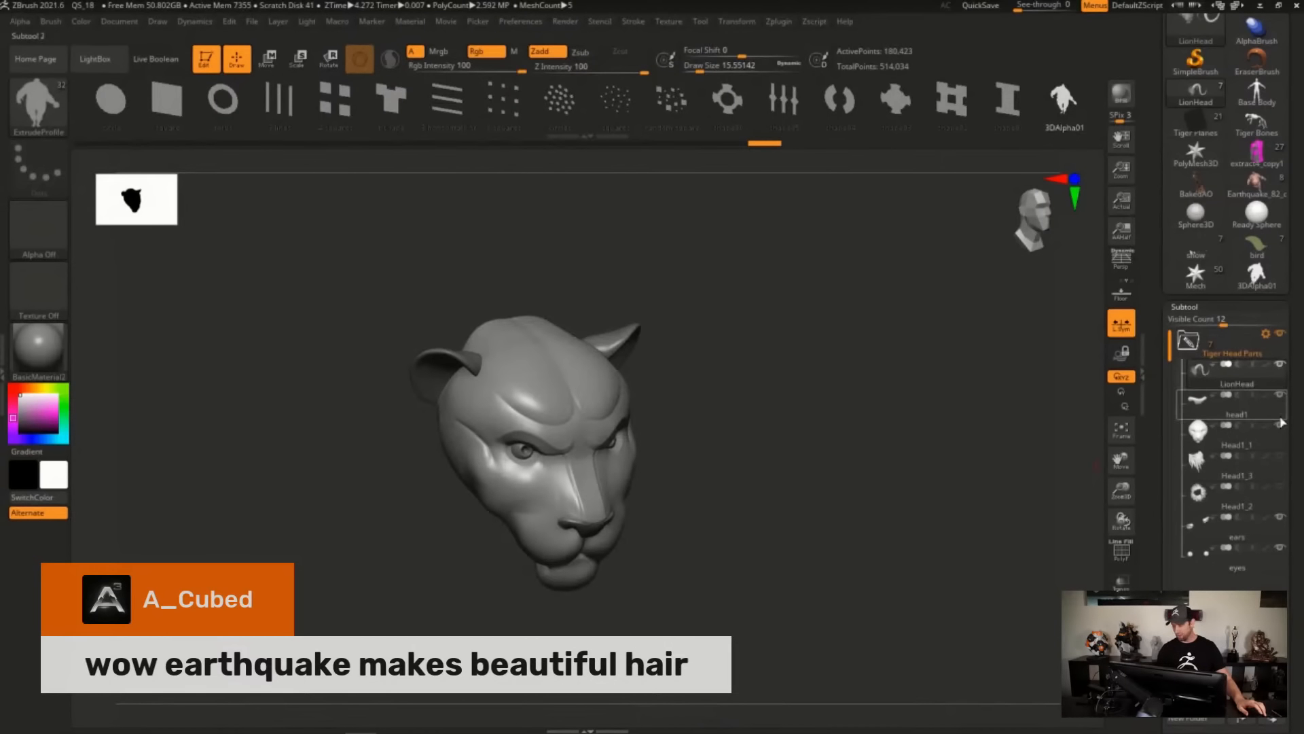
pyautogui.scroll(-10, 1281, 423)
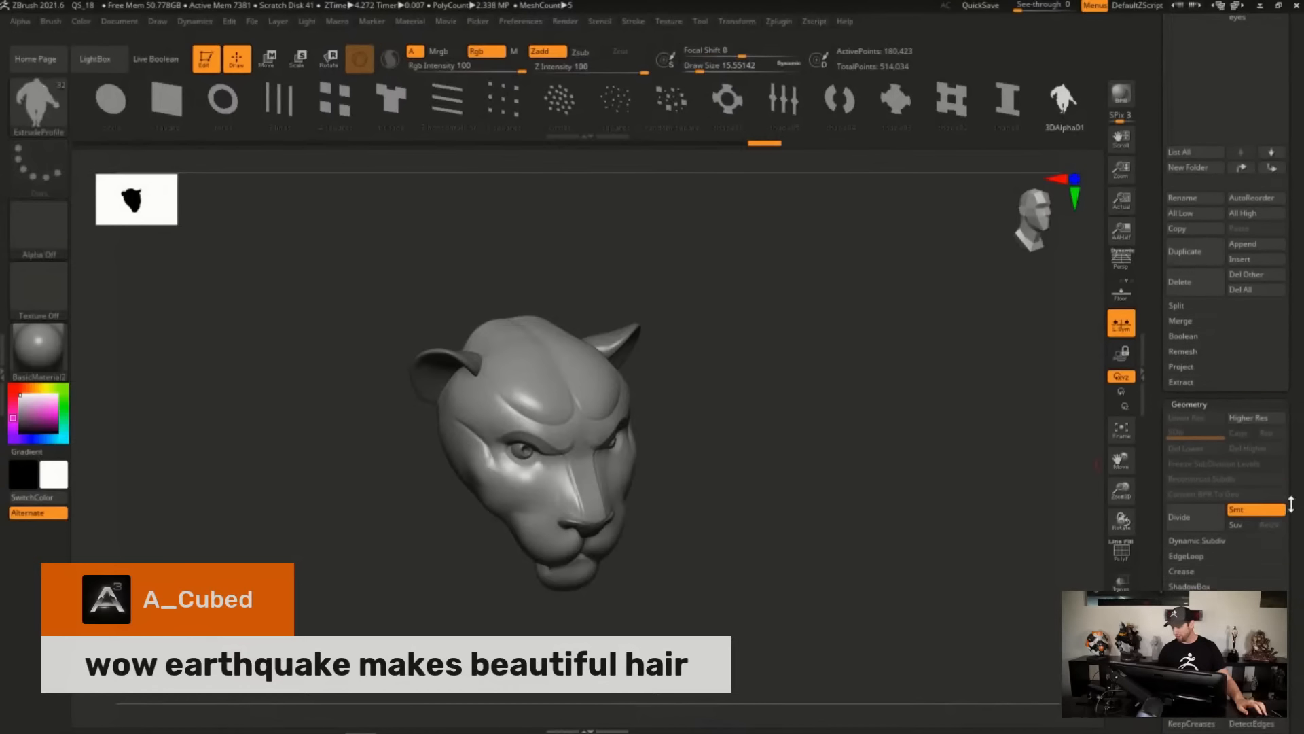
pyautogui.scroll(-5, 1277, 476)
pyautogui.click(1195, 404)
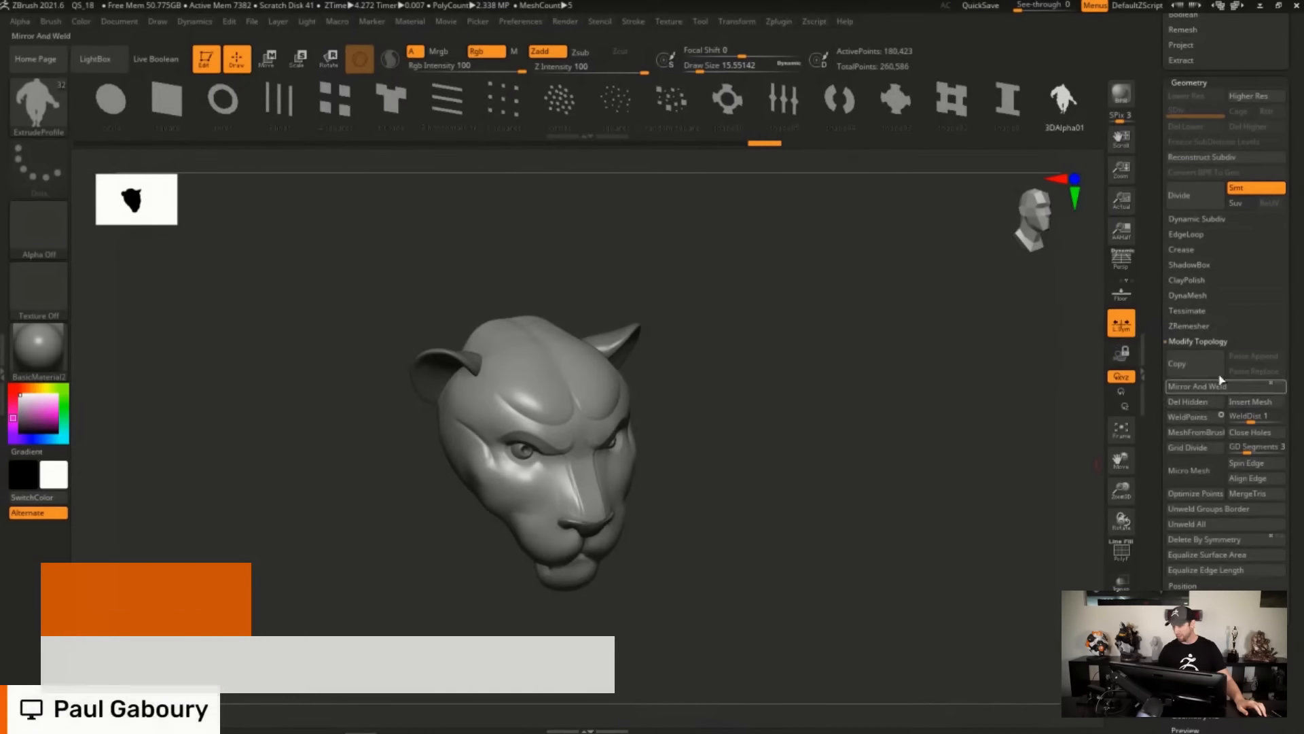
pyautogui.scroll(10, 1277, 321)
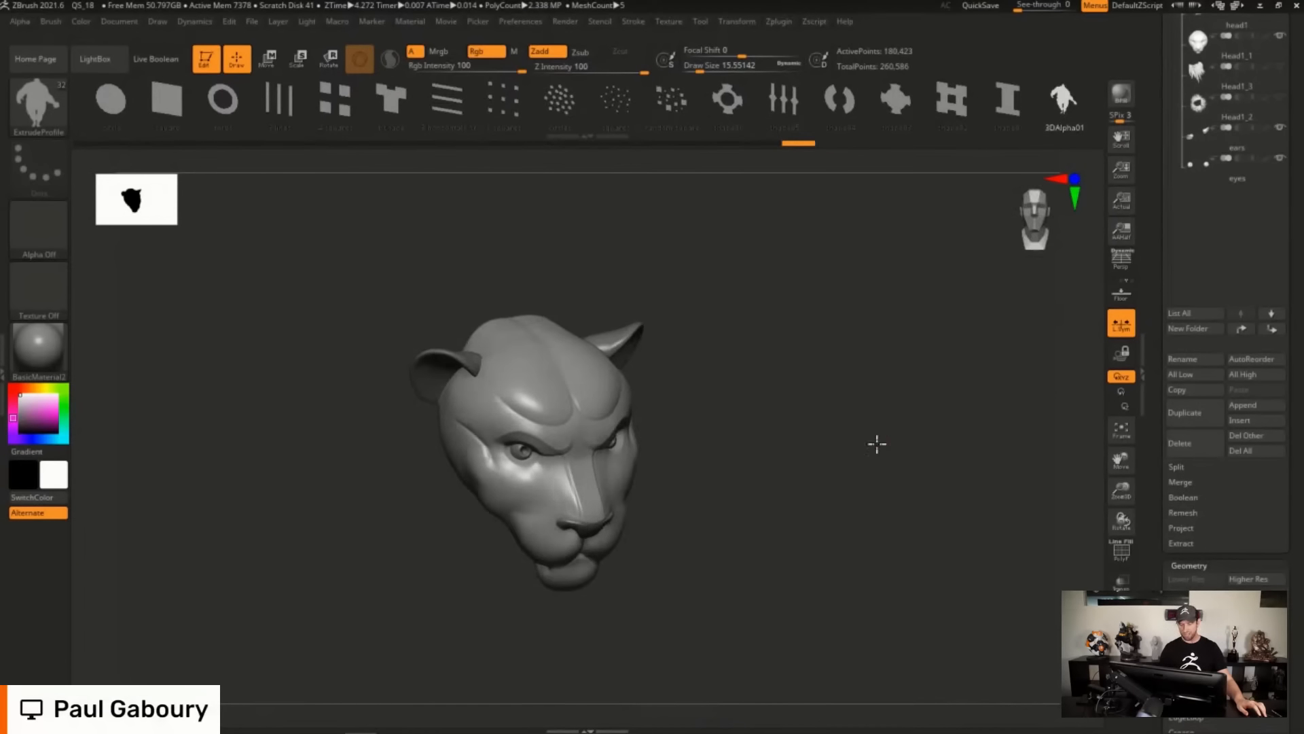
pyautogui.keyDown('shift'); pyautogui.moveTo(877, 443); pyautogui.dragTo(891, 411); pyautogui.keyUp('shift')
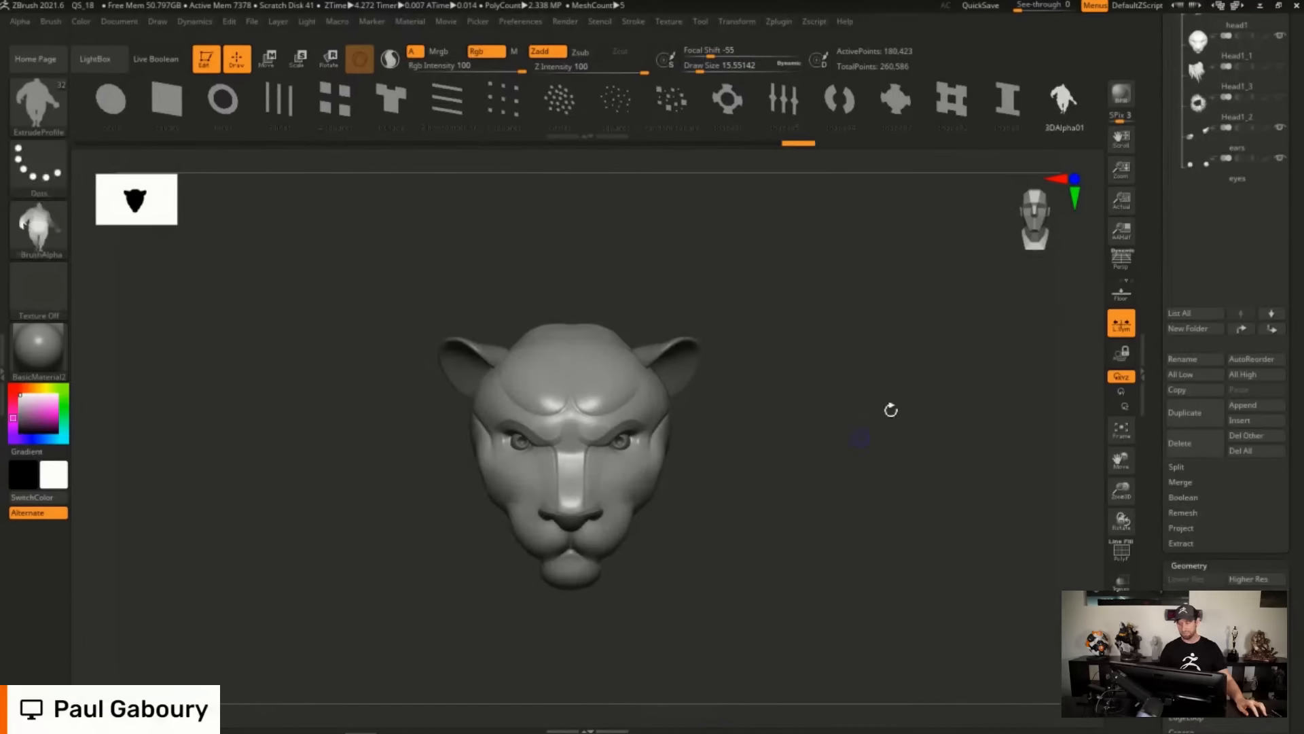
# Set the draw size to about 44, draw a strand with the t shape profile from the lion's forehead, inspect its wireframe, and undo the strand.
pyautogui.click(399, 121)
pyautogui.press('s')
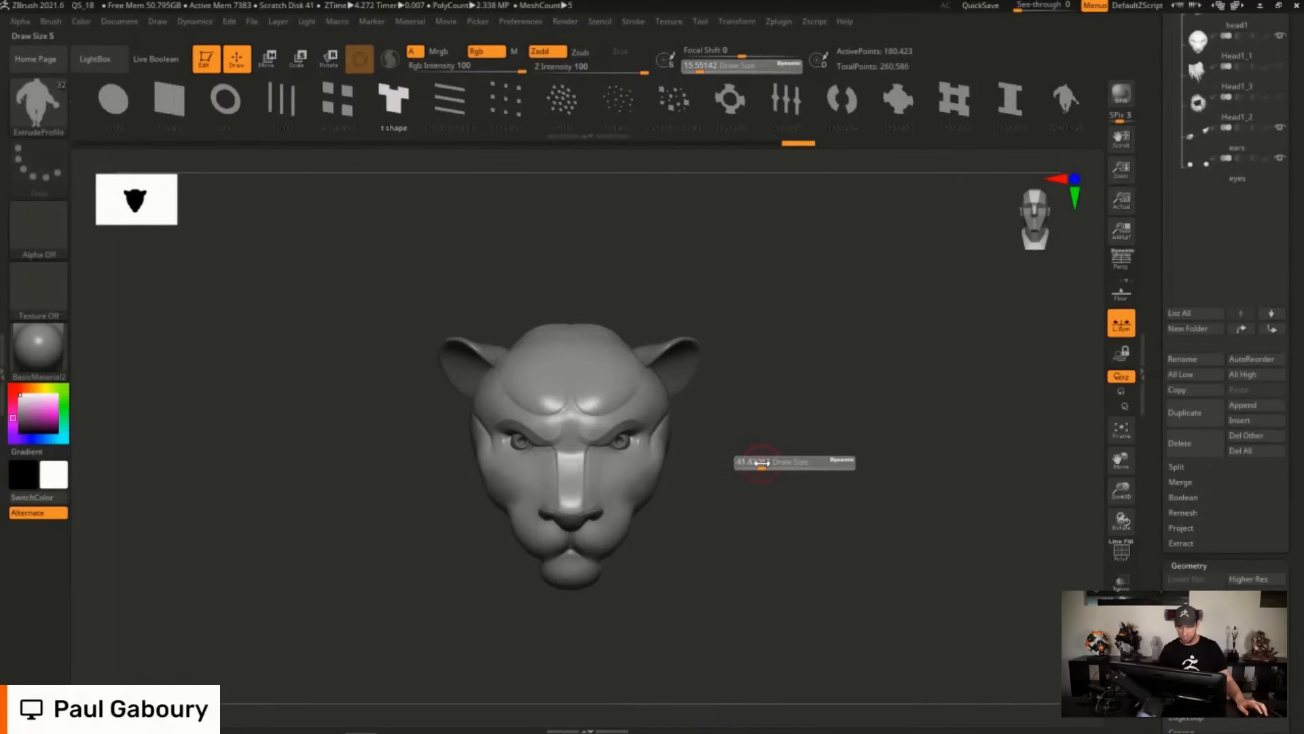
pyautogui.moveTo(762, 462); pyautogui.dragTo(764, 463)
pyautogui.keyDown('alt'); pyautogui.moveTo(763, 453); pyautogui.dragTo(742, 502); pyautogui.keyUp('alt')
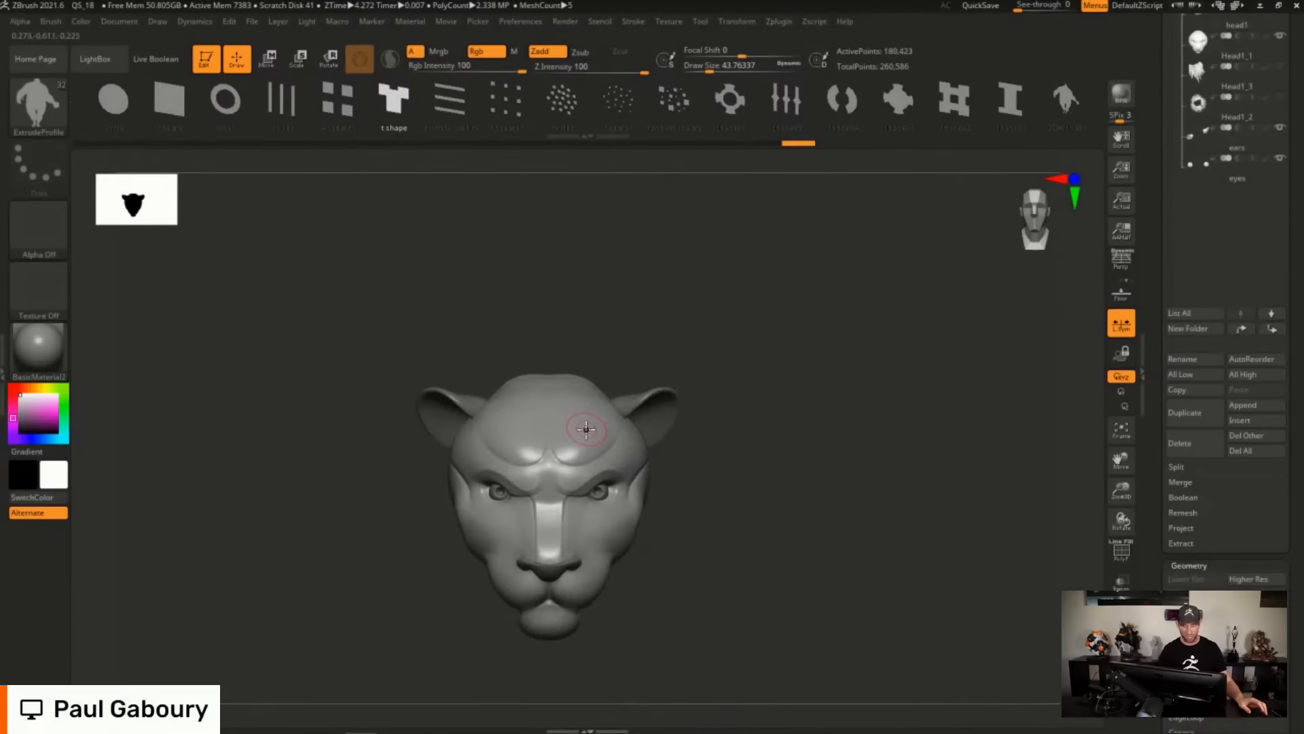
pyautogui.moveTo(583, 426); pyautogui.dragTo(922, 405)
pyautogui.moveTo(777, 551); pyautogui.dragTo(777, 483)
pyautogui.hotkey('shift', 'f')
pyautogui.hotkey('ctrl', 'z')
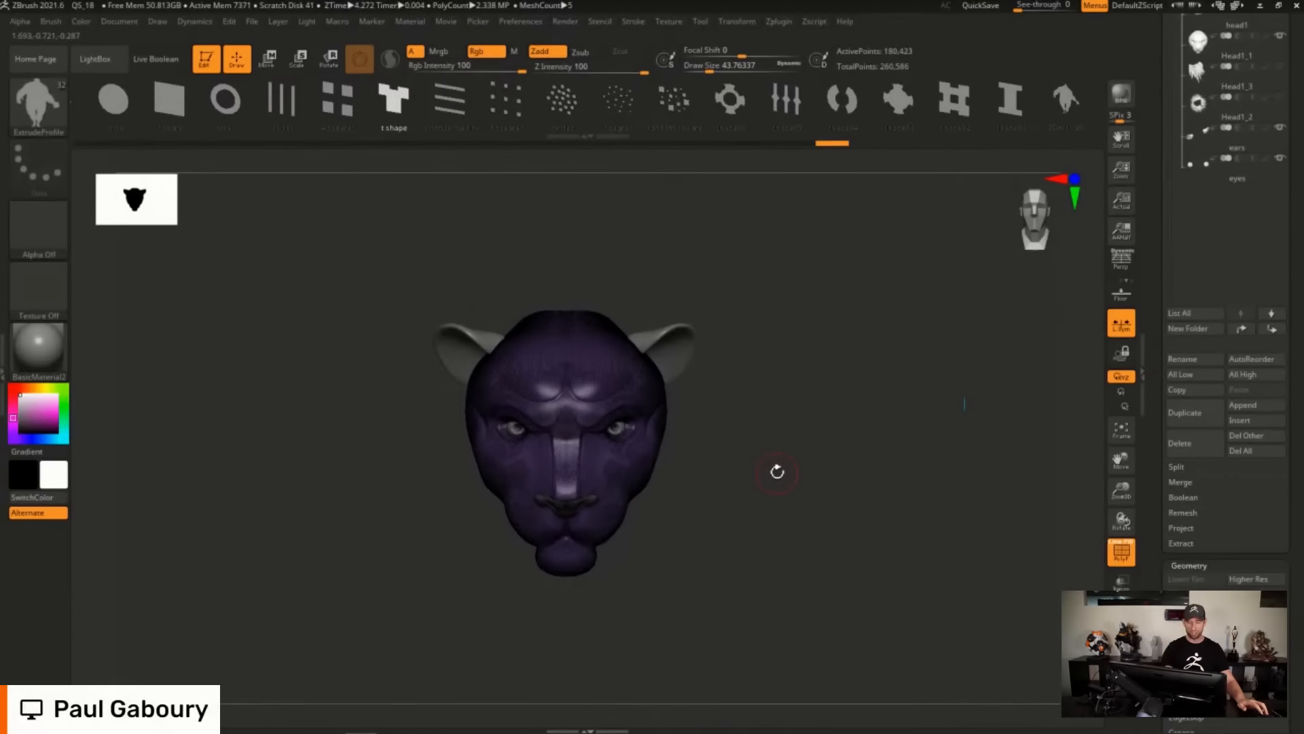
# Draw one strand with the four-square profile and another with the squares profile on the forehead, inspect both, and undo them.
pyautogui.click(339, 102)
pyautogui.moveTo(610, 366)
pyautogui.mouseDown()
pyautogui.moveTo(742, 260)
pyautogui.moveTo(857, 308)
pyautogui.mouseUp()
pyautogui.moveTo(783, 496); pyautogui.dragTo(786, 300)
pyautogui.moveTo(533, 363); pyautogui.dragTo(658, 193)
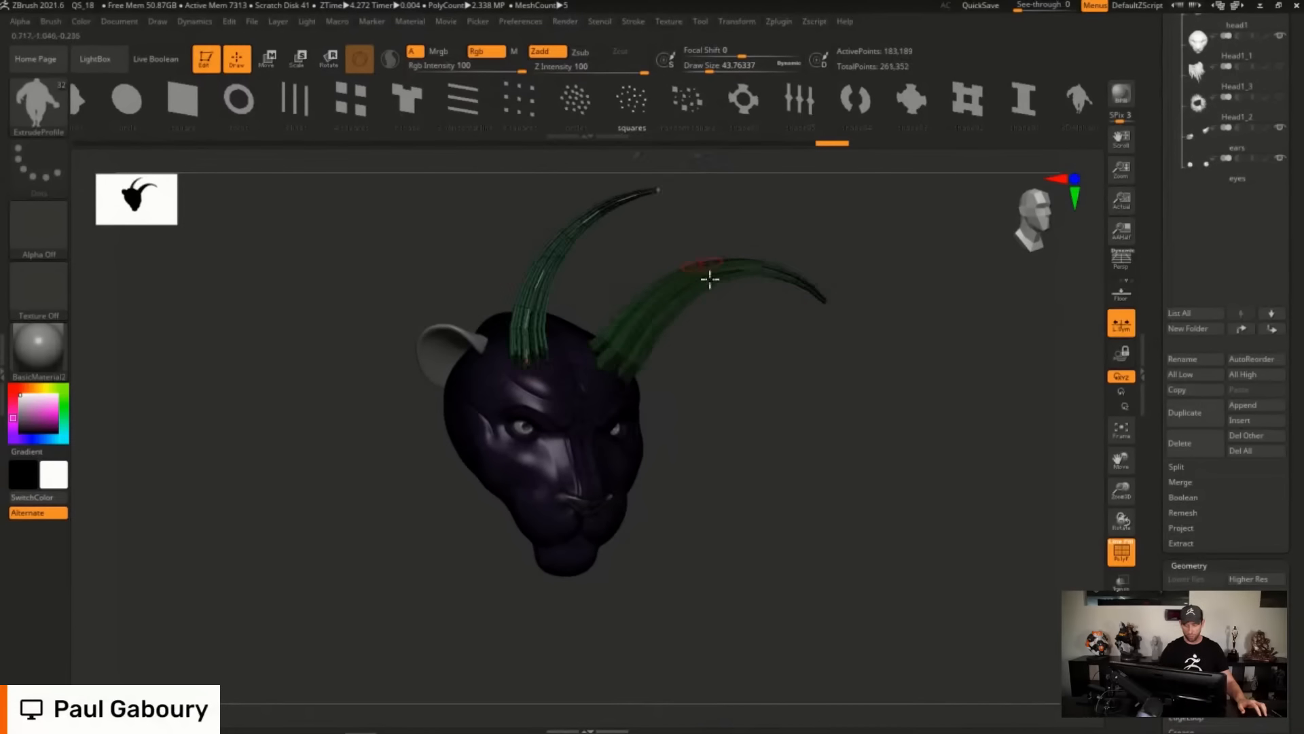
pyautogui.moveTo(779, 423)
pyautogui.mouseDown()
pyautogui.moveTo(745, 437)
pyautogui.moveTo(760, 412)
pyautogui.mouseUp()
pyautogui.keyDown('ctrl'); pyautogui.moveTo(761, 411); pyautogui.dragTo(801, 465, button='right'); pyautogui.keyUp('ctrl')
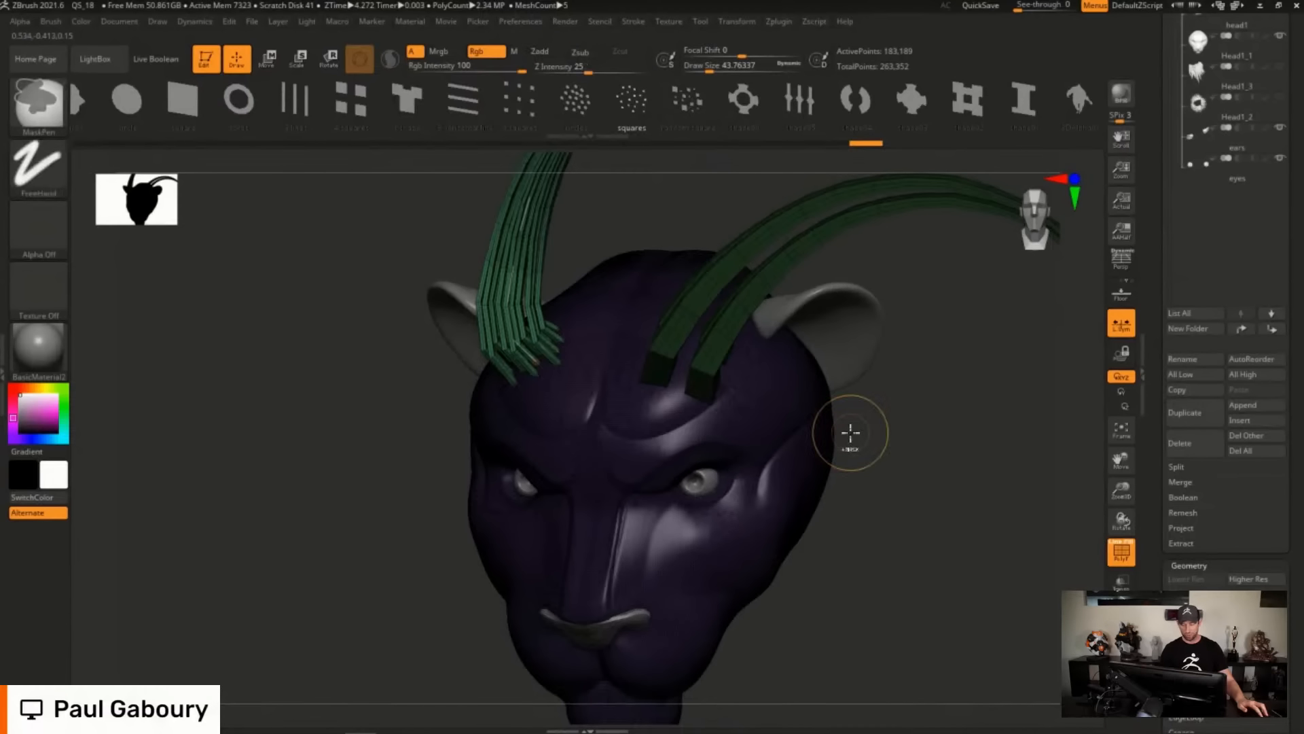
pyautogui.hotkey('ctrl', 'z')
pyautogui.hotkey('ctrl', 'z')
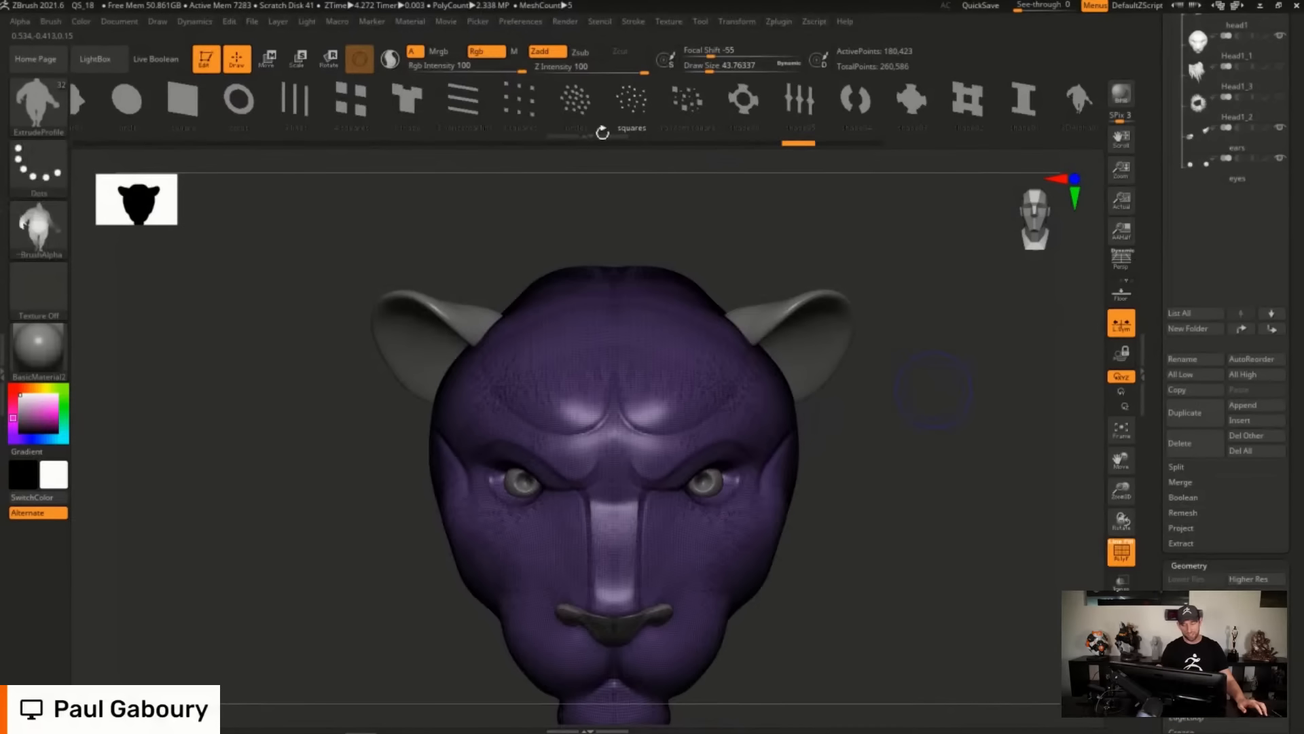
# Draw a strand with the circles profile curling from the forehead past the ear, and undo it.
pyautogui.click(579, 107)
pyautogui.moveTo(973, 296); pyautogui.dragTo(879, 552)
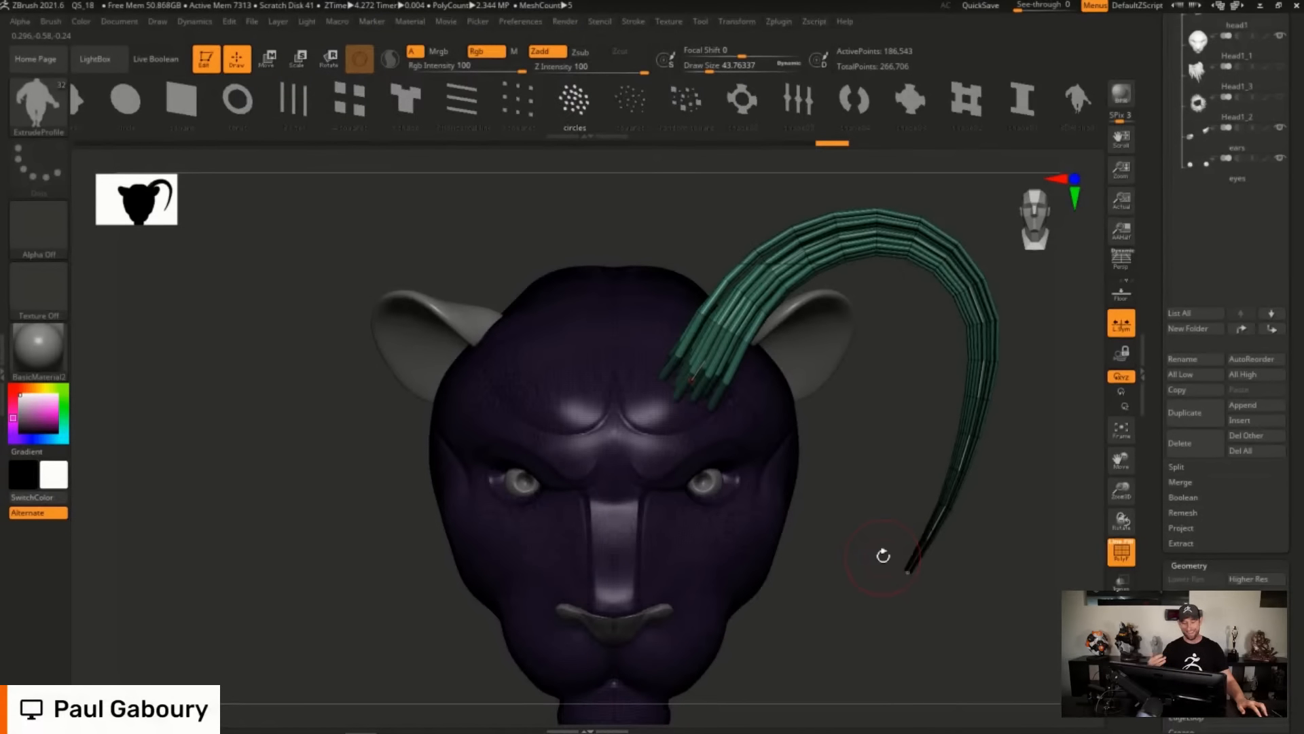
pyautogui.hotkey('ctrl', 'z')
# Draw a hair-profile strand arching from the forehead and swap its profile to hair08 and after that hair11.
pyautogui.scroll(8, 987, 111)
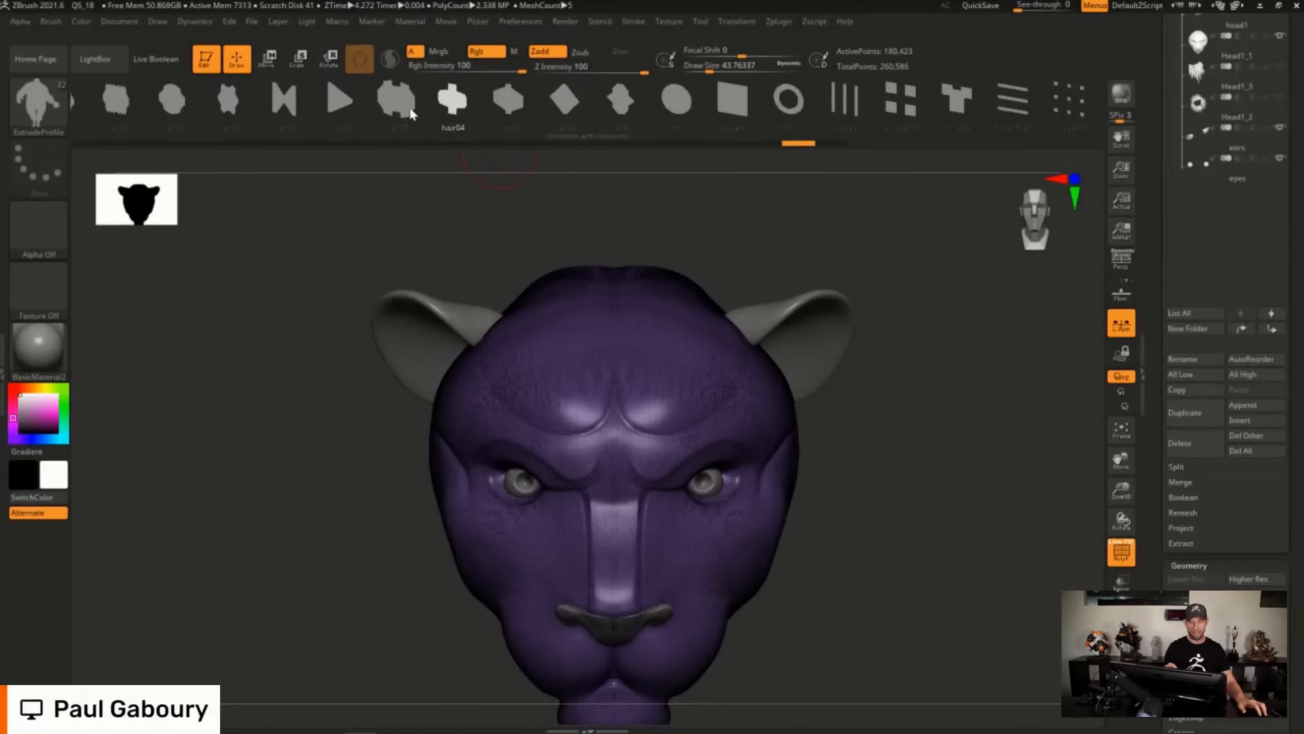
pyautogui.click(397, 101)
pyautogui.moveTo(859, 490)
pyautogui.keyDown('ctrl'); pyautogui.mouseDown(button='right')
pyautogui.moveTo(815, 433)
pyautogui.moveTo(825, 422)
pyautogui.mouseUp(button='right'); pyautogui.keyUp('ctrl')
pyautogui.hotkey('ctrl', 'z')
pyautogui.moveTo(663, 360)
pyautogui.mouseDown()
pyautogui.moveTo(794, 268)
pyautogui.moveTo(872, 370)
pyautogui.mouseUp()
pyautogui.click(231, 108)
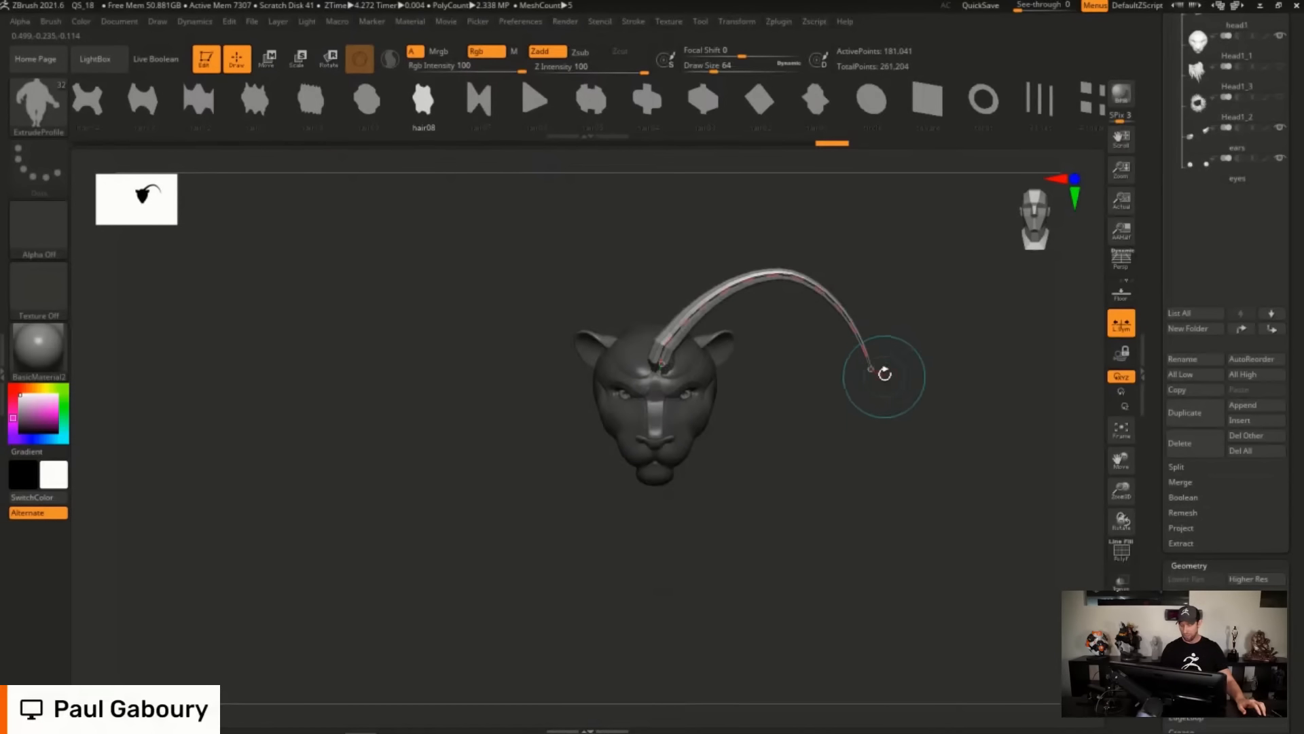
pyautogui.click(875, 372)
pyautogui.click(247, 109)
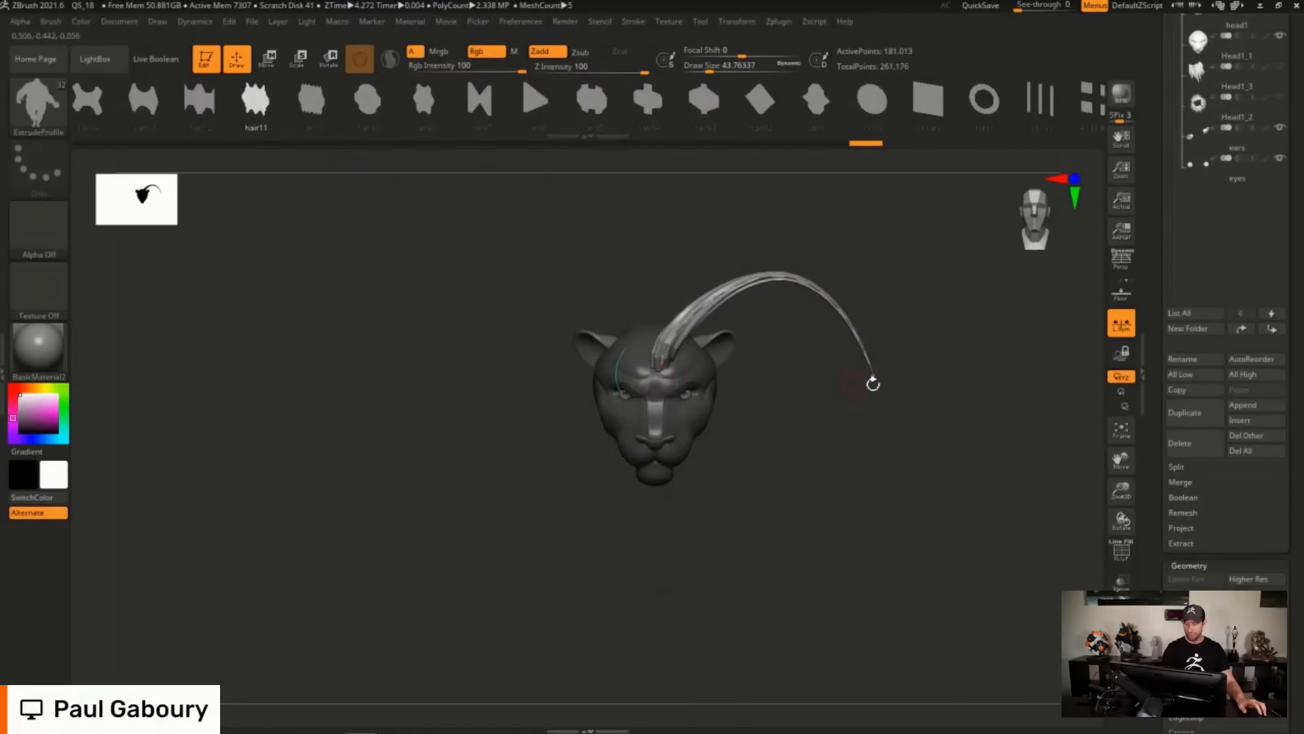
pyautogui.click(873, 375)
# Swap the arching strand's profile to hair12 and after that to circle.
pyautogui.keyDown('ctrl'); pyautogui.moveTo(796, 445); pyautogui.dragTo(801, 489, button='right'); pyautogui.keyUp('ctrl')
pyautogui.keyDown('alt'); pyautogui.moveTo(802, 489); pyautogui.dragTo(728, 543, button='right'); pyautogui.keyUp('alt')
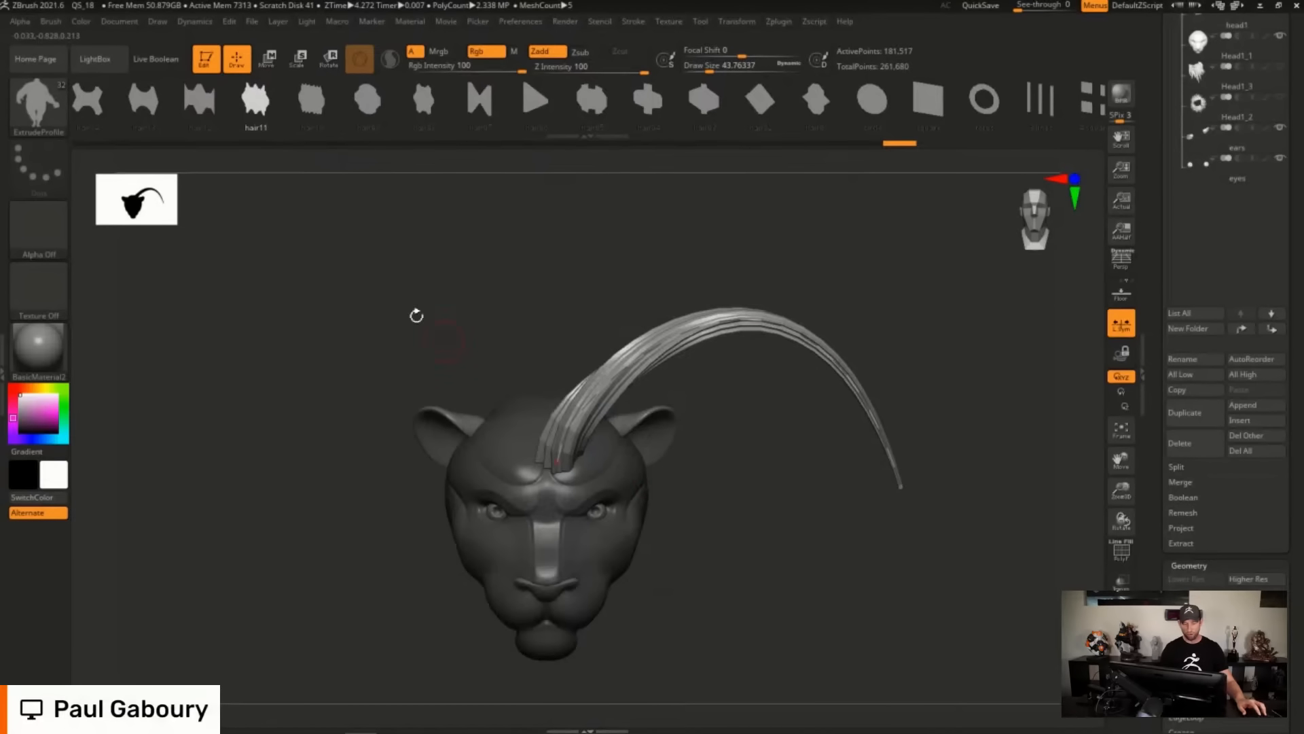
pyautogui.click(204, 108)
pyautogui.click(902, 489)
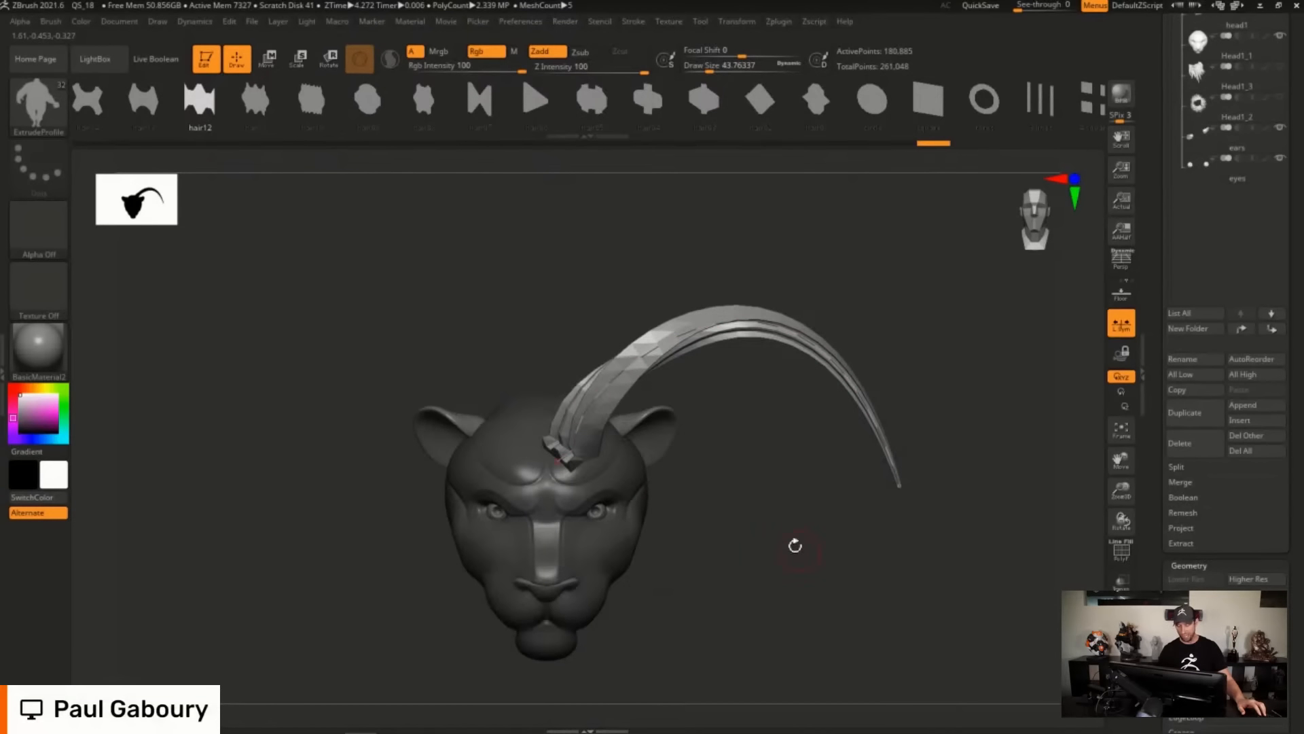
pyautogui.click(871, 106)
pyautogui.click(899, 481)
# Undo the profile swaps and the arching strand until only the lion head remains.
pyautogui.press('[')
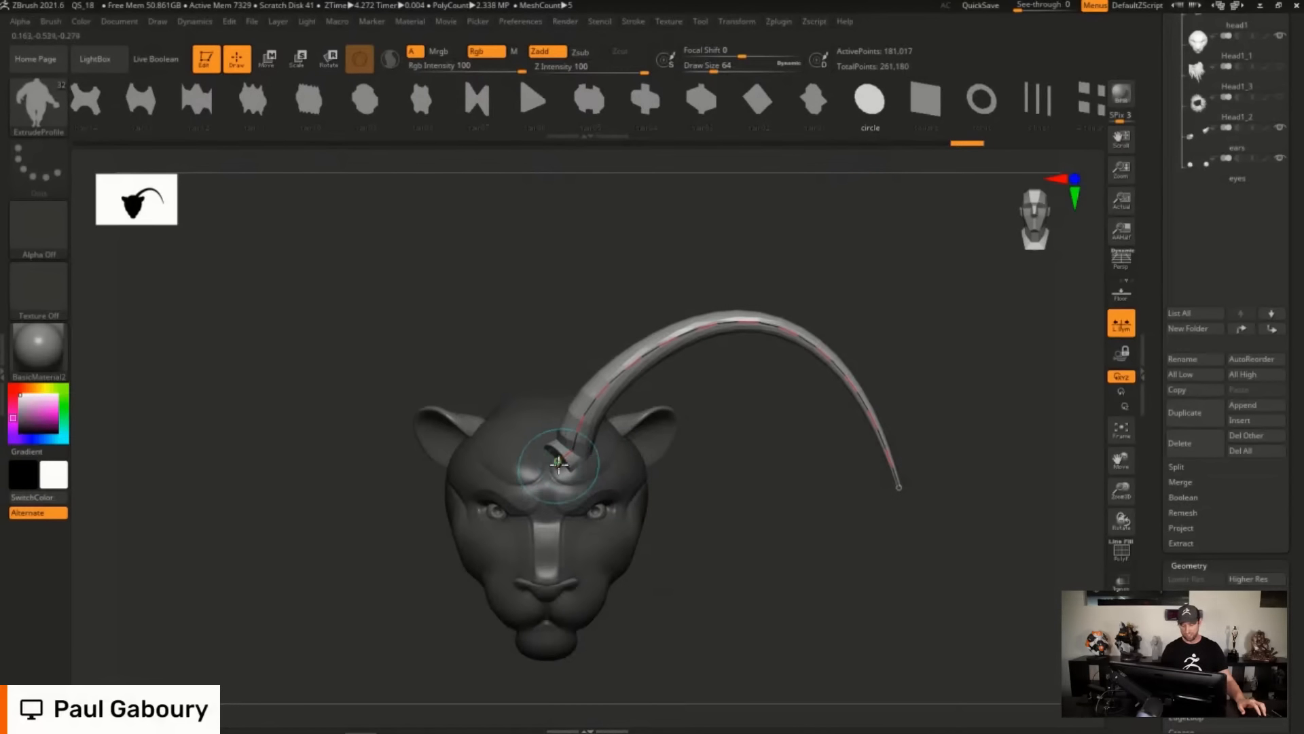
pyautogui.click(560, 462)
pyautogui.hotkey('ctrl', 'z')
pyautogui.hotkey('ctrl', 'z')
pyautogui.hotkey('ctrl', 'z')
pyautogui.hotkey('ctrl', 'z')
pyautogui.hotkey('ctrl', 'z')
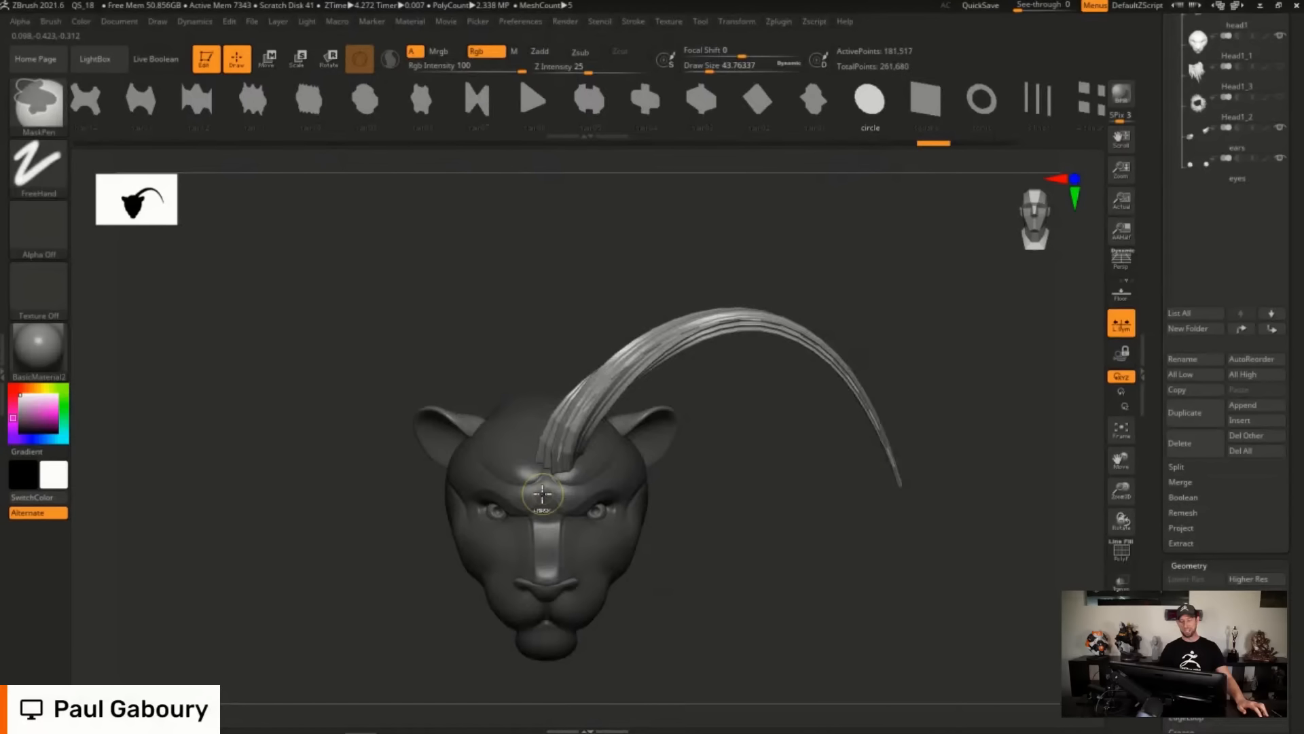
pyautogui.hotkey('ctrl', 'z')
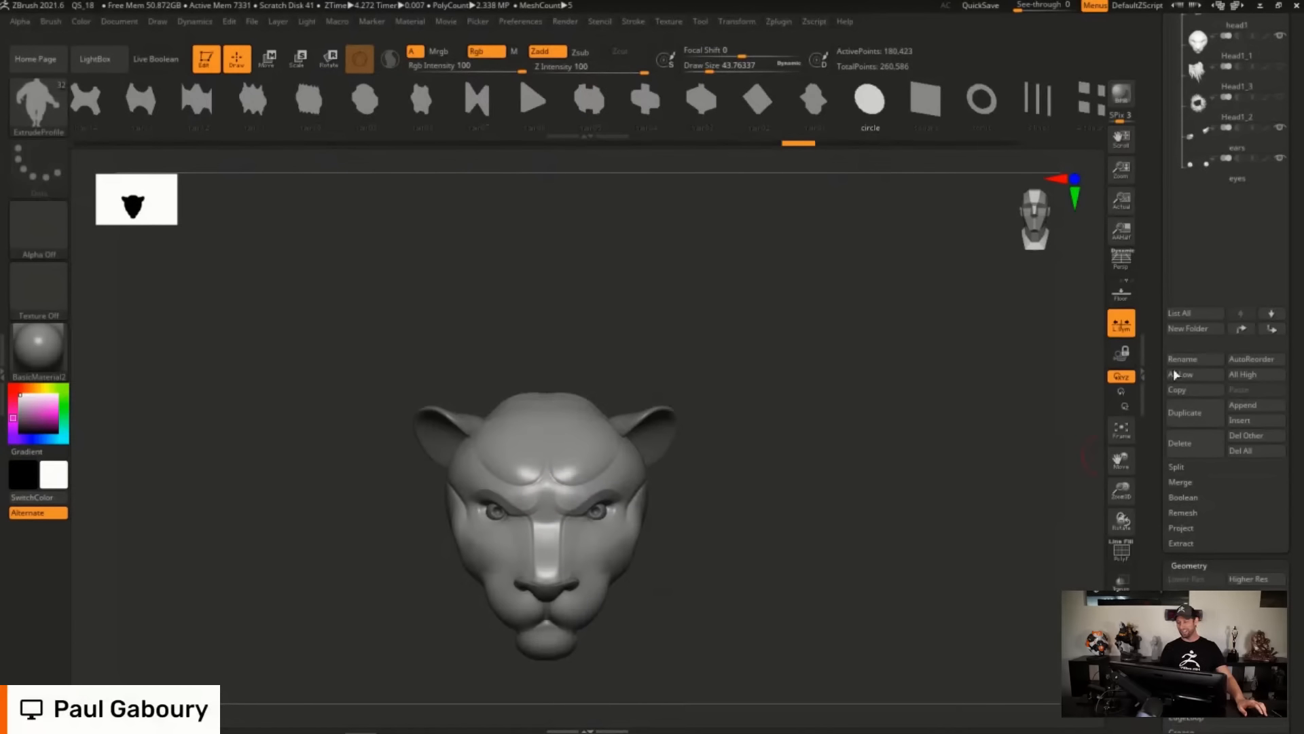
# Switch to the Plane3D tool, frame the plane in the view, and show its wireframe.
pyautogui.moveTo(1153, 297); pyautogui.dragTo(1163, 471)
pyautogui.click(1195, 286)
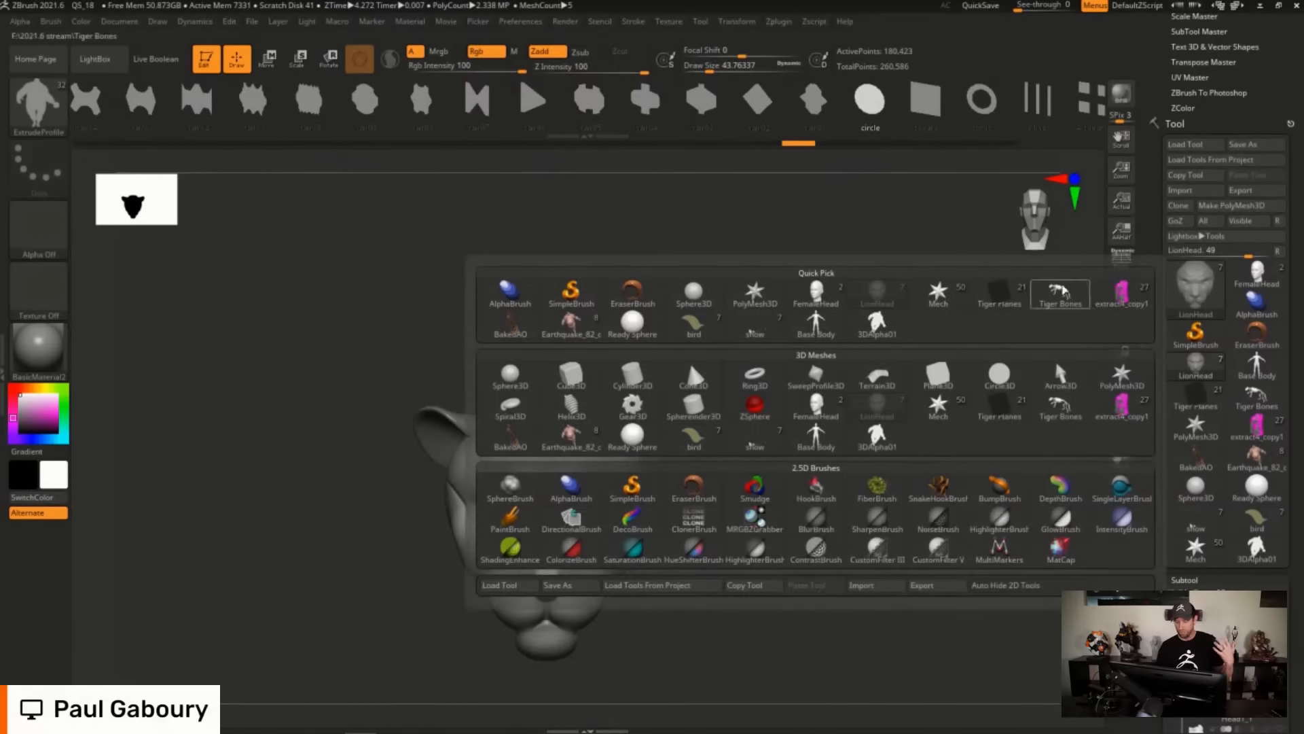
pyautogui.click(938, 373)
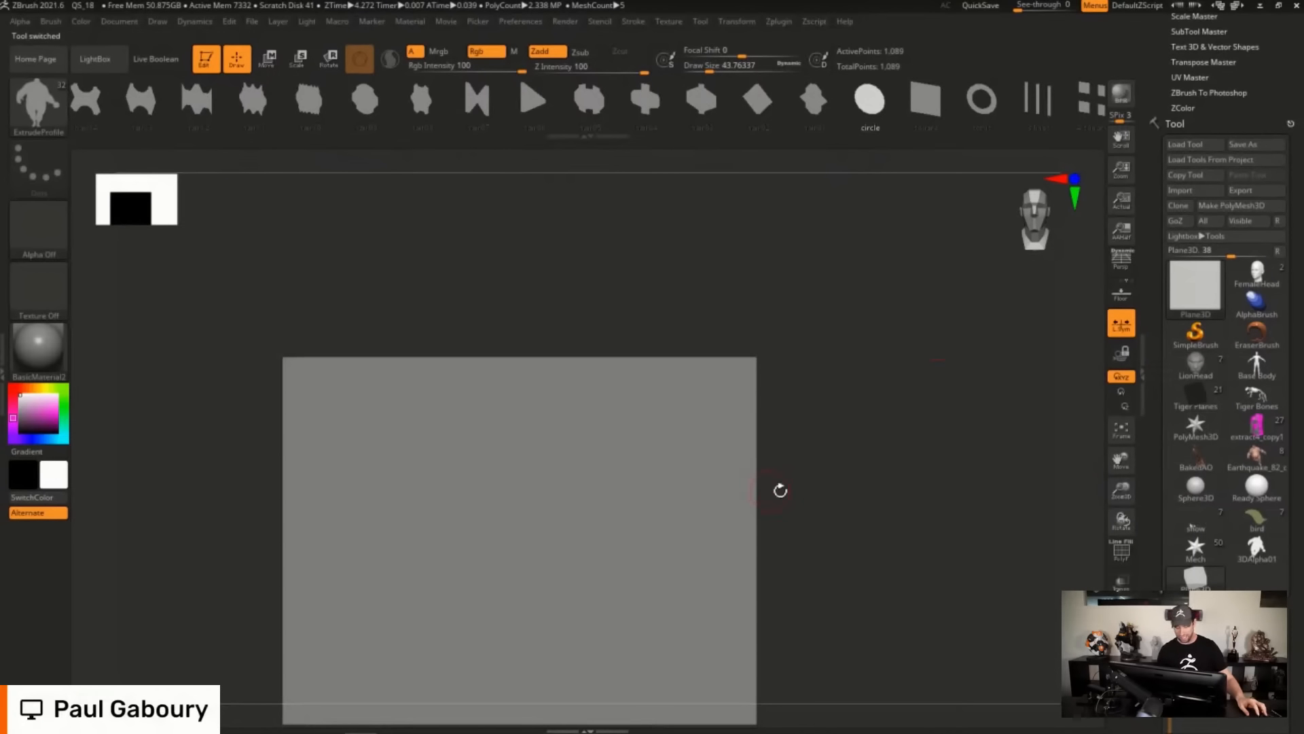
pyautogui.press('f')
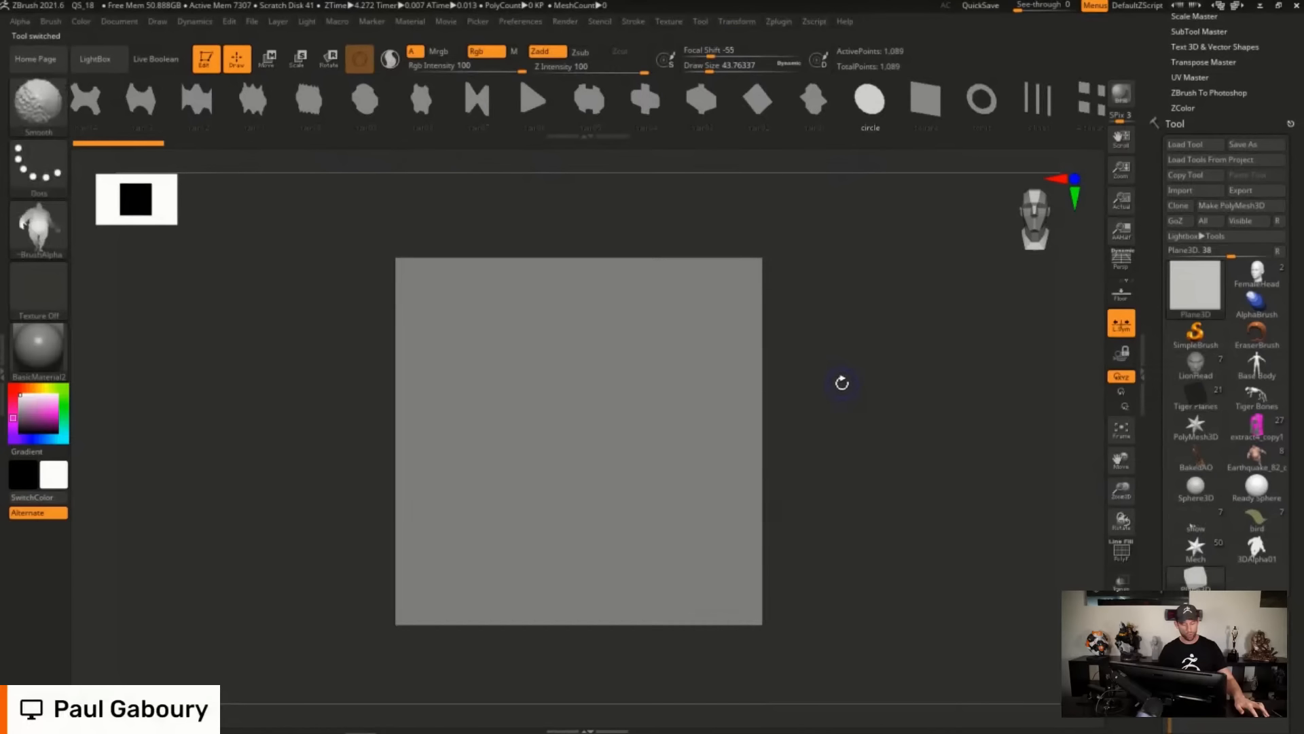
pyautogui.hotkey('shift', 'f')
# Reduce the plane's horizontal and vertical divisions to the minimum in its initialization settings and convert it to a PolyMesh3D.
pyautogui.moveTo(1294, 495); pyautogui.dragTo(1294, 286)
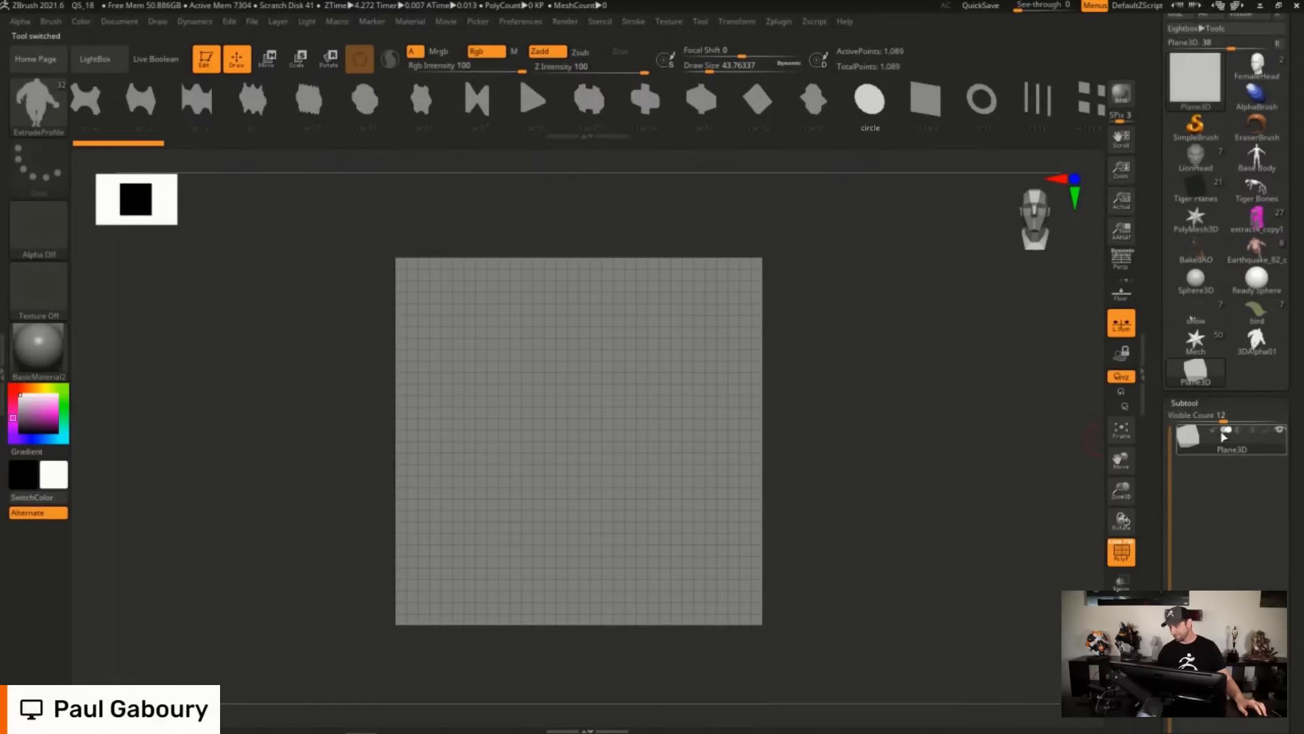
pyautogui.click(1188, 402)
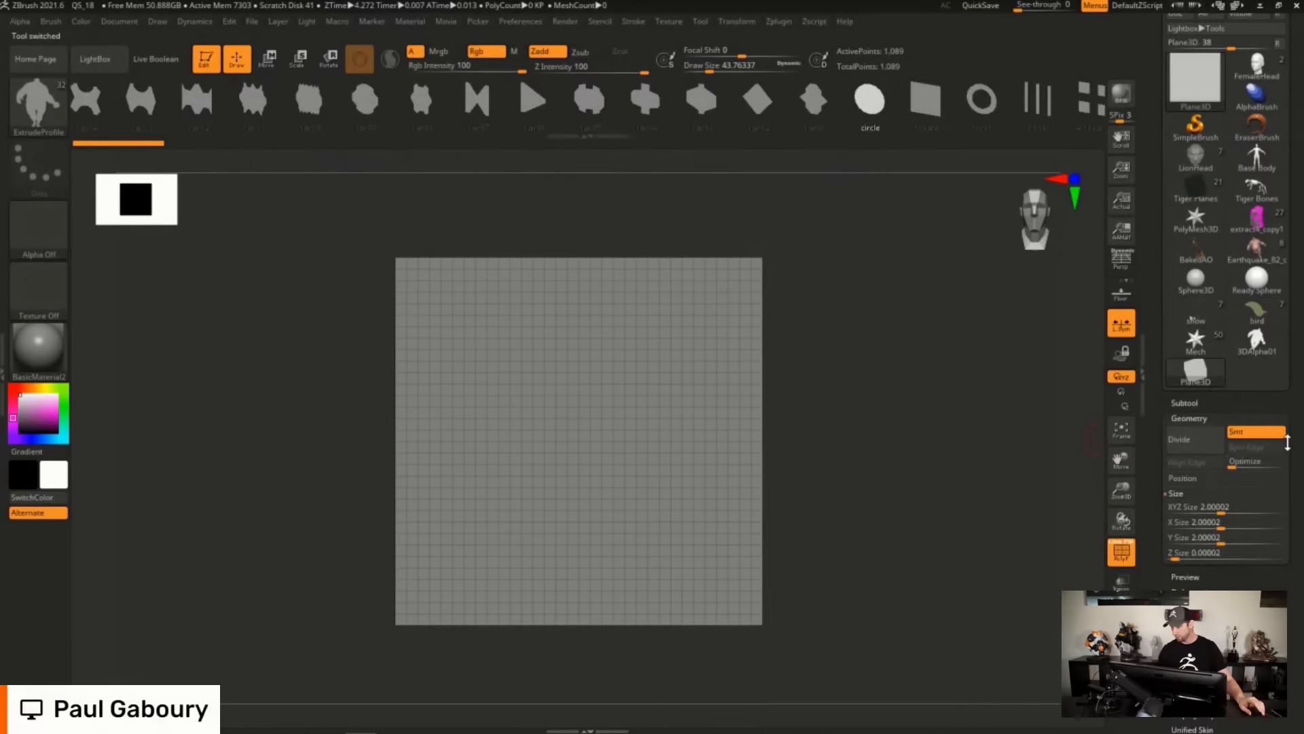
pyautogui.click(1188, 420)
pyautogui.moveTo(1238, 611); pyautogui.dragTo(1262, 428)
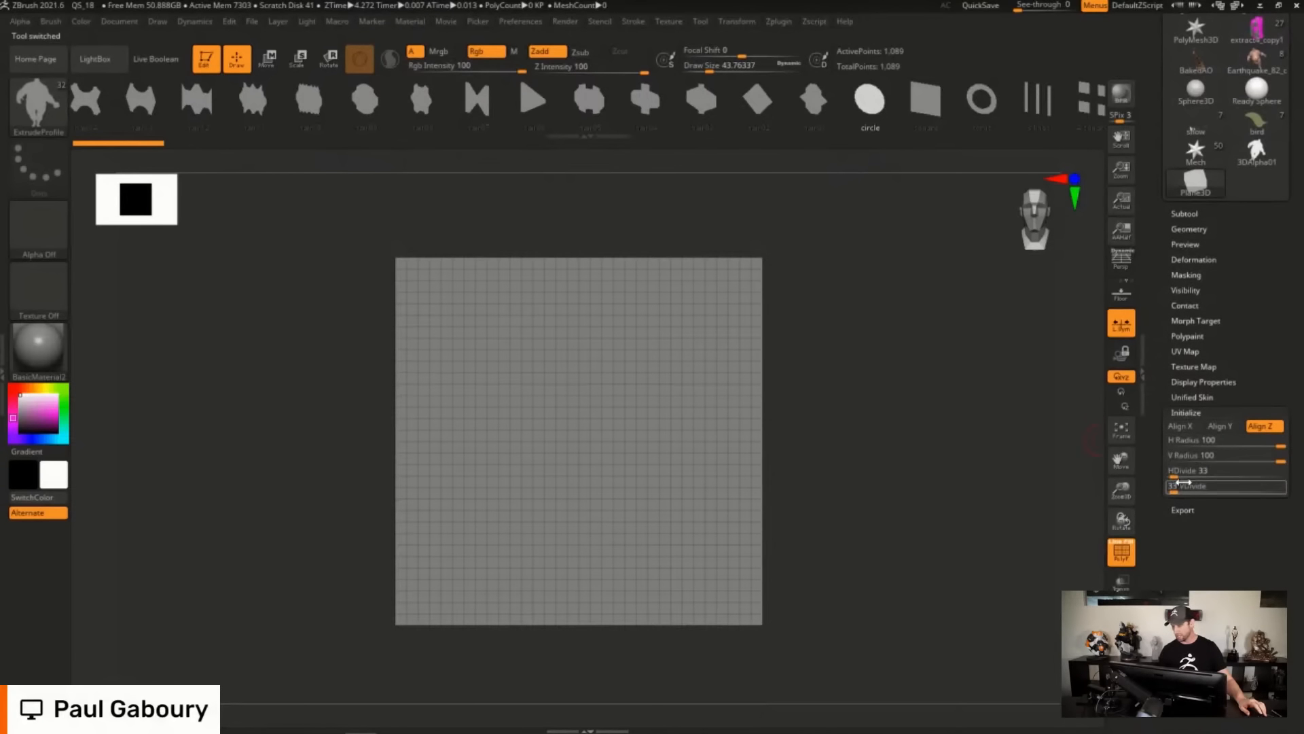
pyautogui.moveTo(1180, 474); pyautogui.dragTo(1144, 491)
pyautogui.moveTo(1258, 324); pyautogui.dragTo(1257, 611)
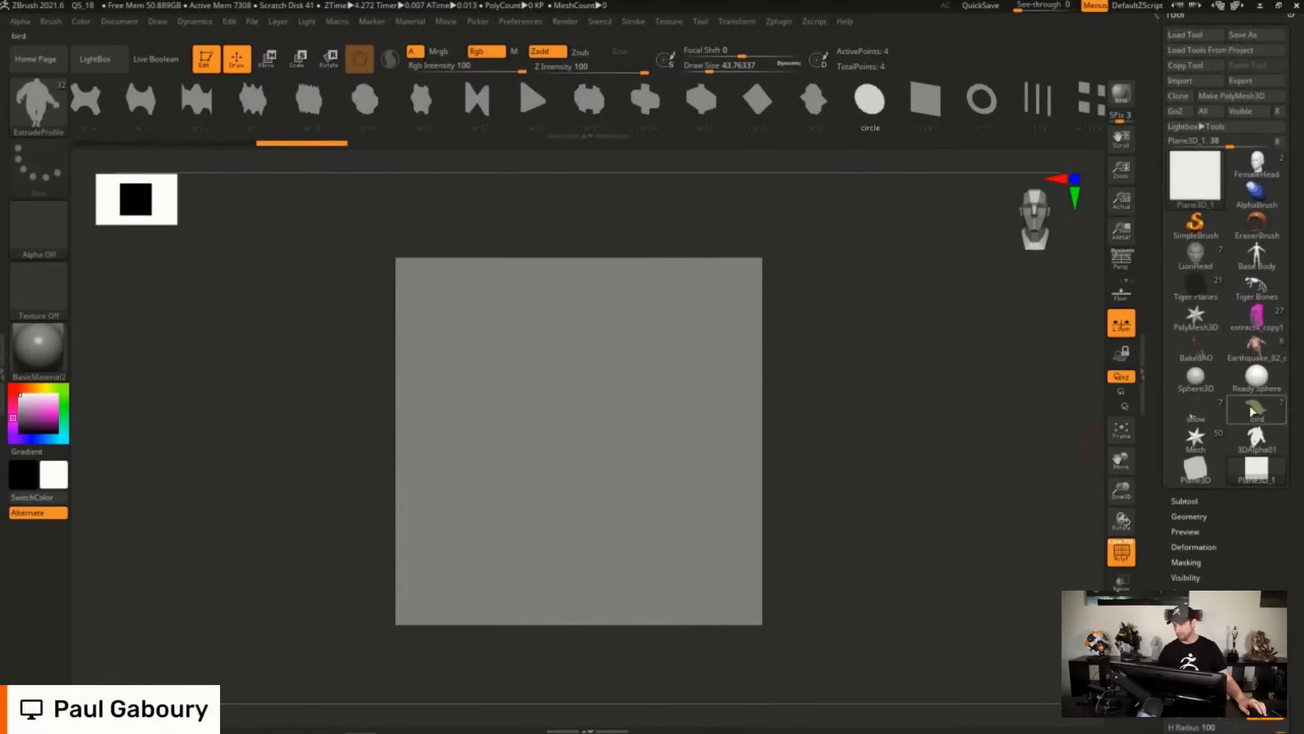
pyautogui.click(1248, 100)
pyautogui.moveTo(890, 381); pyautogui.dragTo(815, 420)
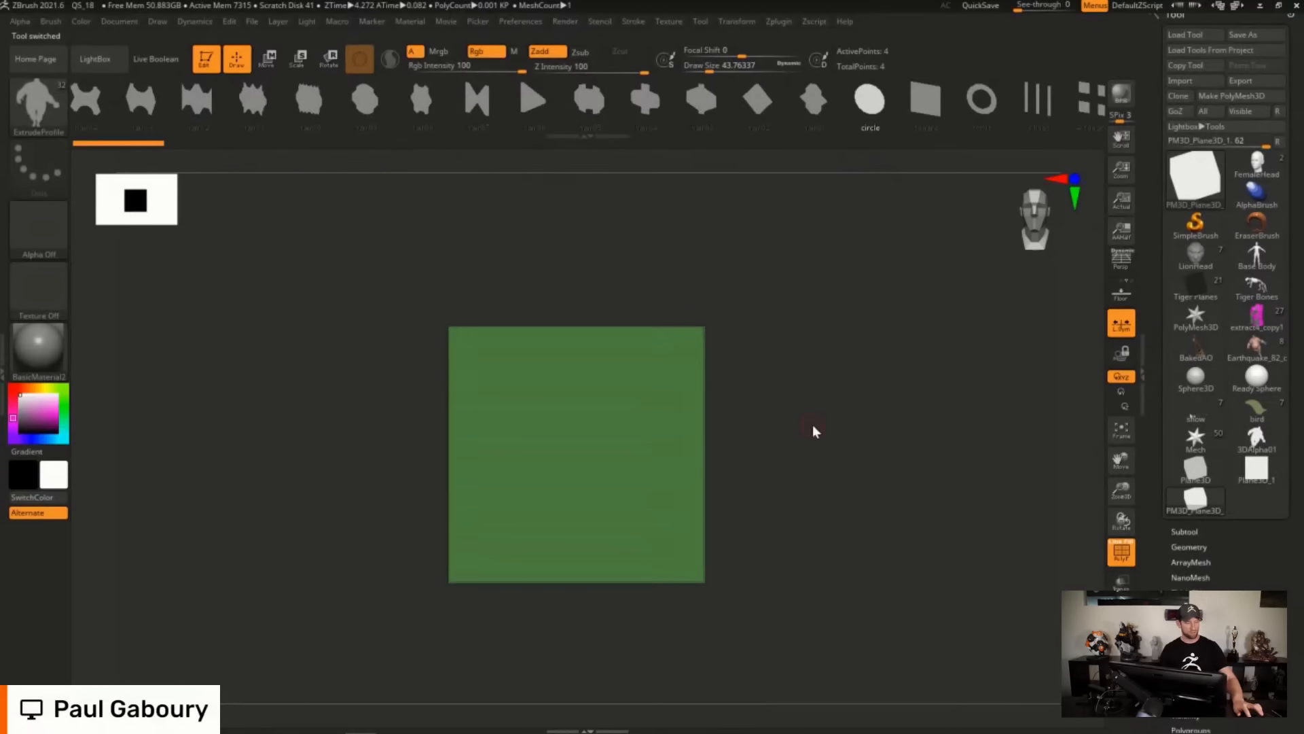
# Activate the ZModeler brush and insert a horizontal edge loop just below the middle of the plane.
pyautogui.press('b')
pyautogui.press('z')
pyautogui.press('m')
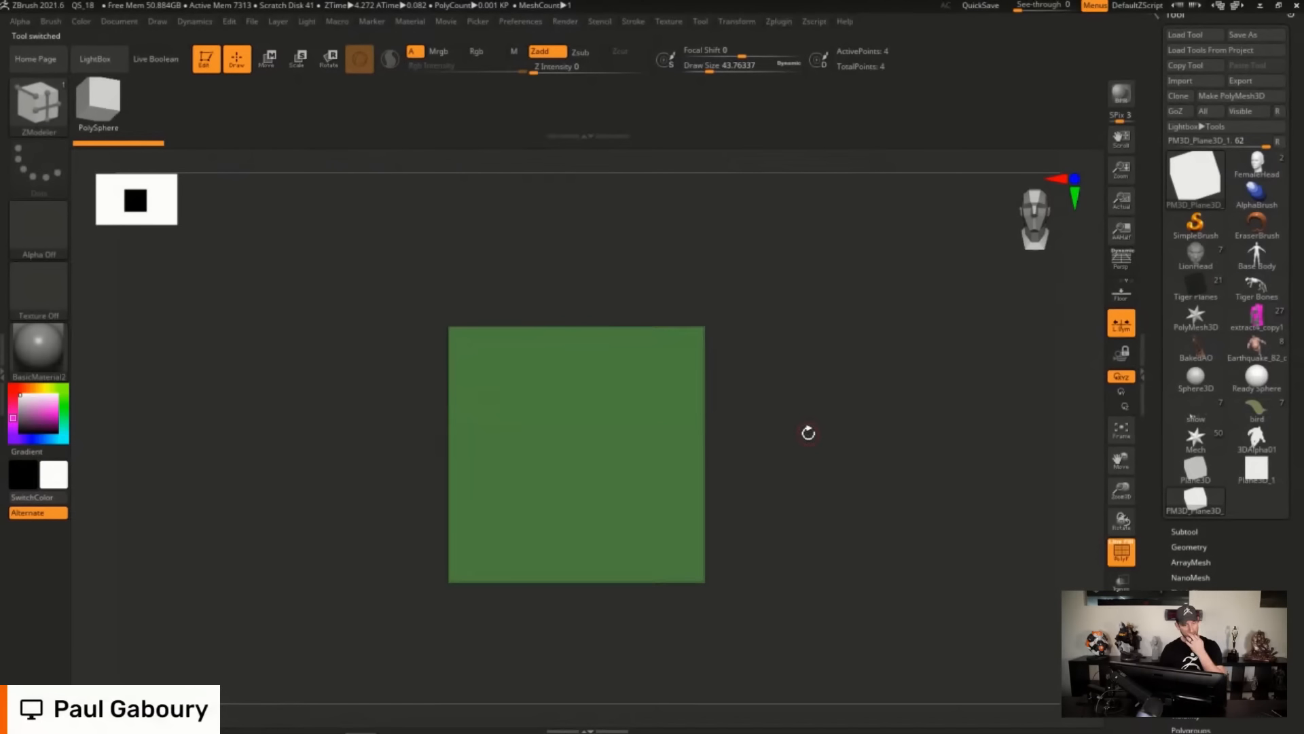
pyautogui.click(704, 462)
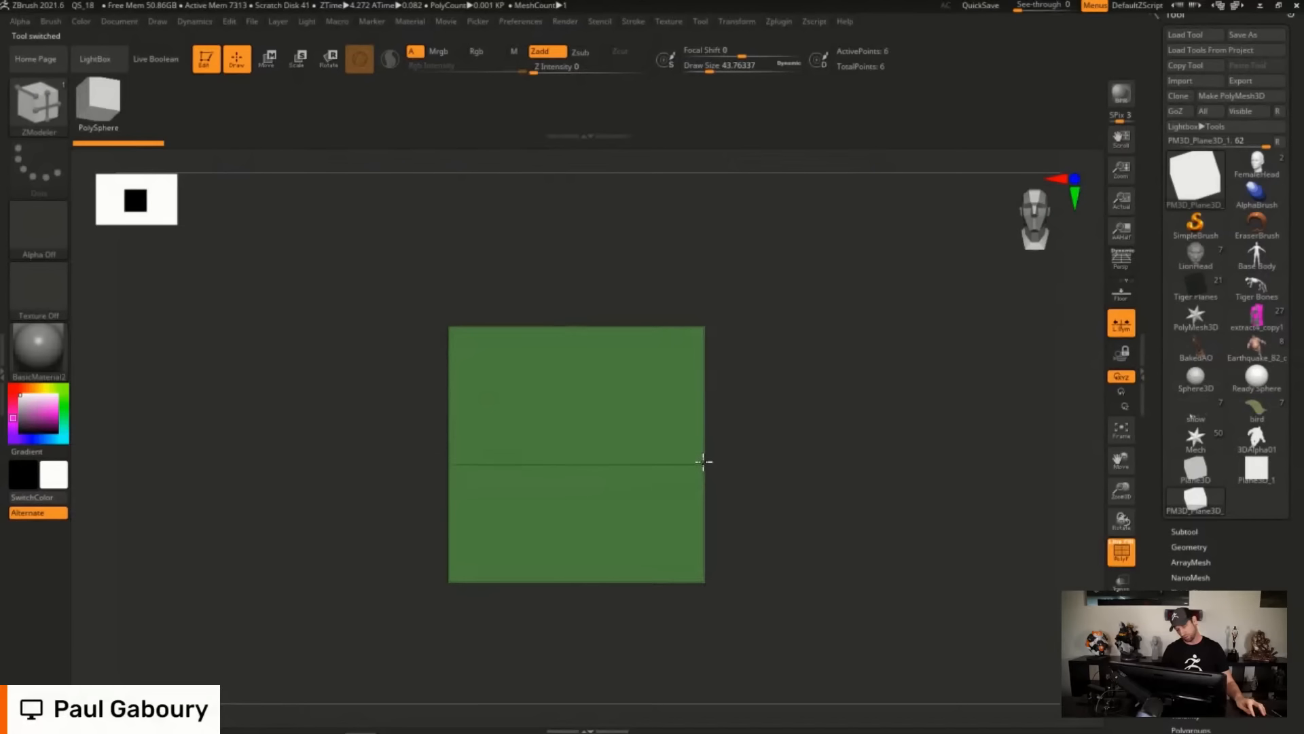
pyautogui.moveTo(704, 462); pyautogui.dragTo(710, 468)
# Mask the plane except its upper edge, scale that edge inward to form a trapezoid, and clear the mask.
pyautogui.keyDown('ctrl'); pyautogui.moveTo(332, 262); pyautogui.dragTo(820, 412); pyautogui.keyUp('ctrl')
pyautogui.press('w')
pyautogui.moveTo(533, 453); pyautogui.dragTo(616, 464)
pyautogui.keyDown('ctrl'); pyautogui.moveTo(751, 367); pyautogui.dragTo(764, 396); pyautogui.keyUp('ctrl')
pyautogui.keyDown('alt'); pyautogui.moveTo(770, 392); pyautogui.dragTo(774, 423); pyautogui.keyUp('alt')
pyautogui.press('q')
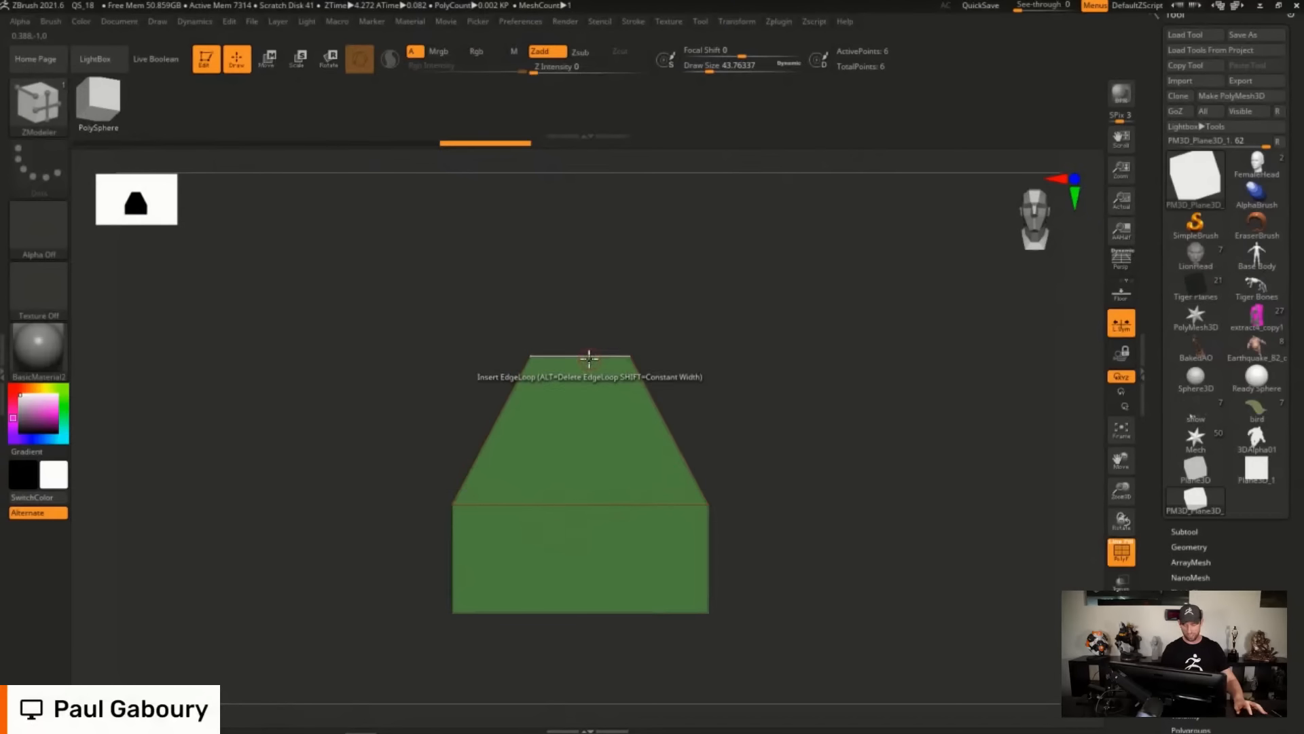
# Set the ZModeler edge action to Extrude with Planar Angle and extrude the narrow top edge upward as a straight neck.
pyautogui.press('space')
pyautogui.click(470, 446)
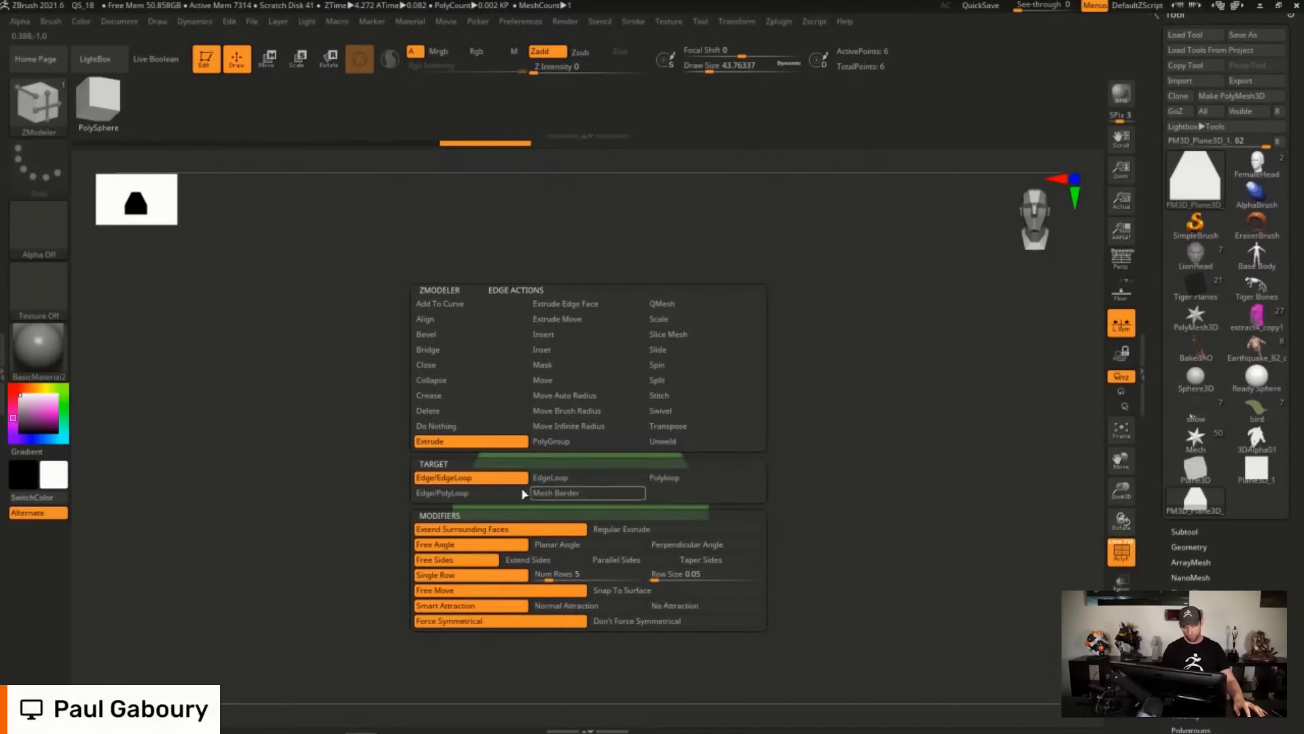
pyautogui.click(652, 547)
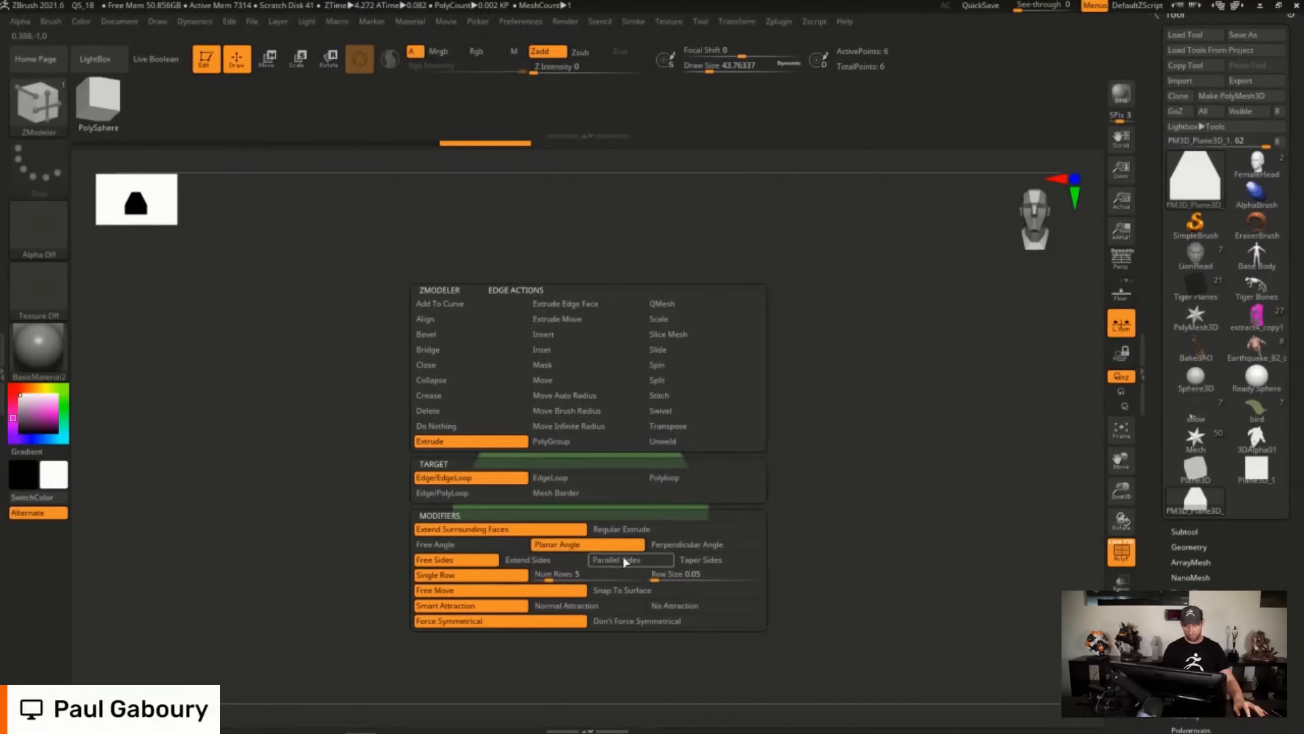
pyautogui.moveTo(572, 351); pyautogui.dragTo(578, 243)
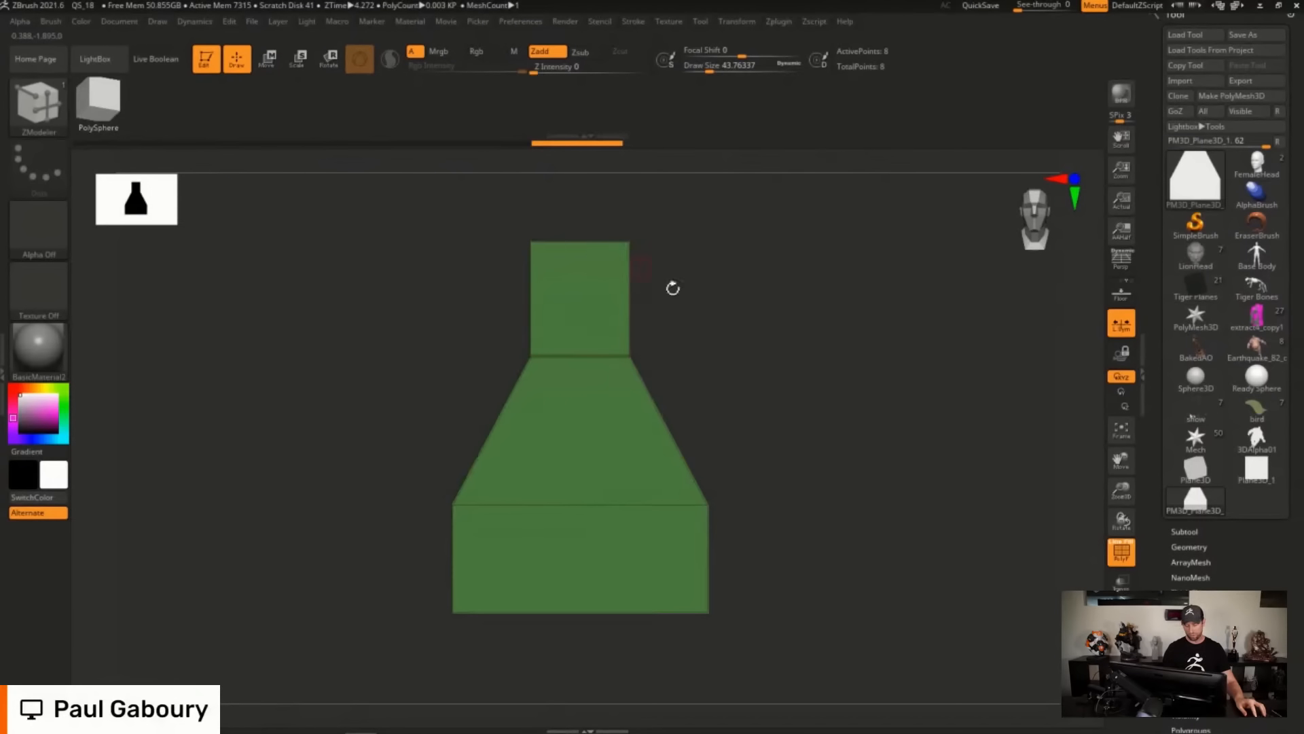
# Open the ZModeler polygon actions for the extruded neck polygon.
pyautogui.press('space')
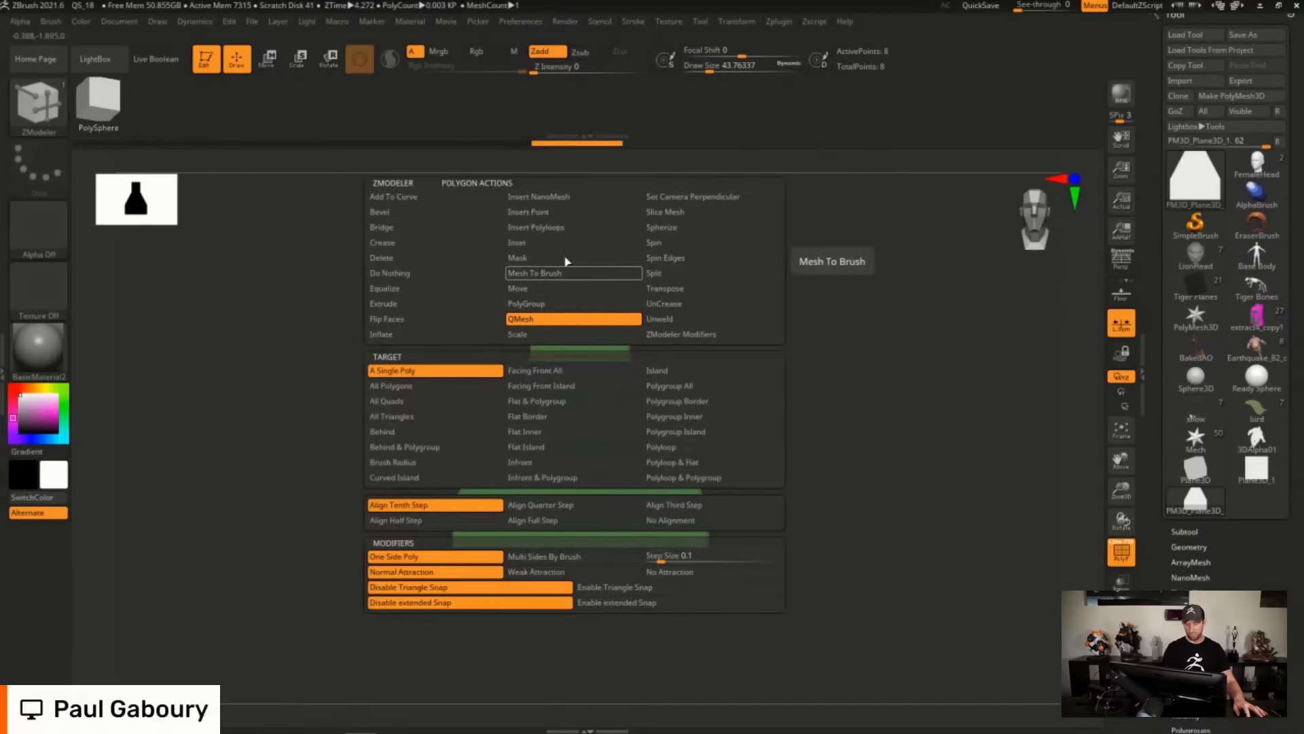
# Inset the top polygon of the bottle-shaped plane with ZModeler and delete the inner polygon to leave a hole.
pyautogui.click(574, 243)
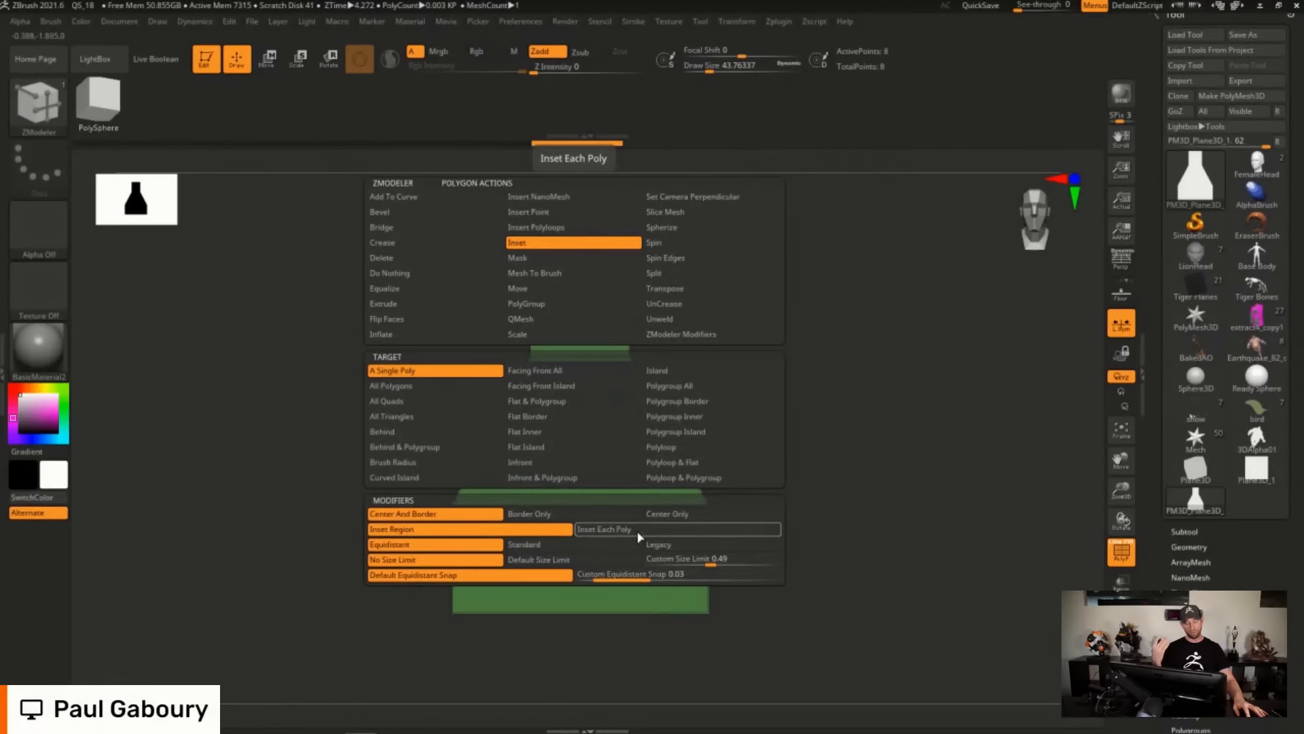
pyautogui.moveTo(570, 296); pyautogui.dragTo(579, 278)
pyautogui.press('space')
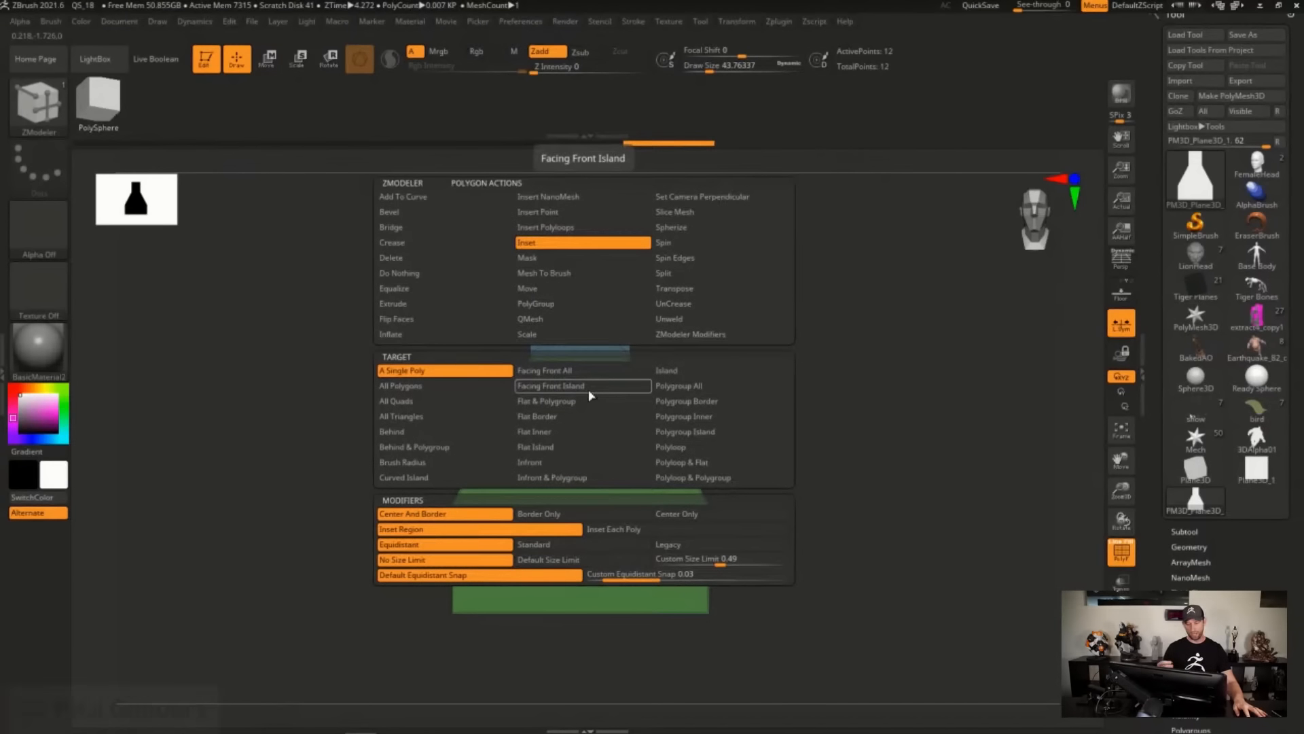
pyautogui.click(416, 260)
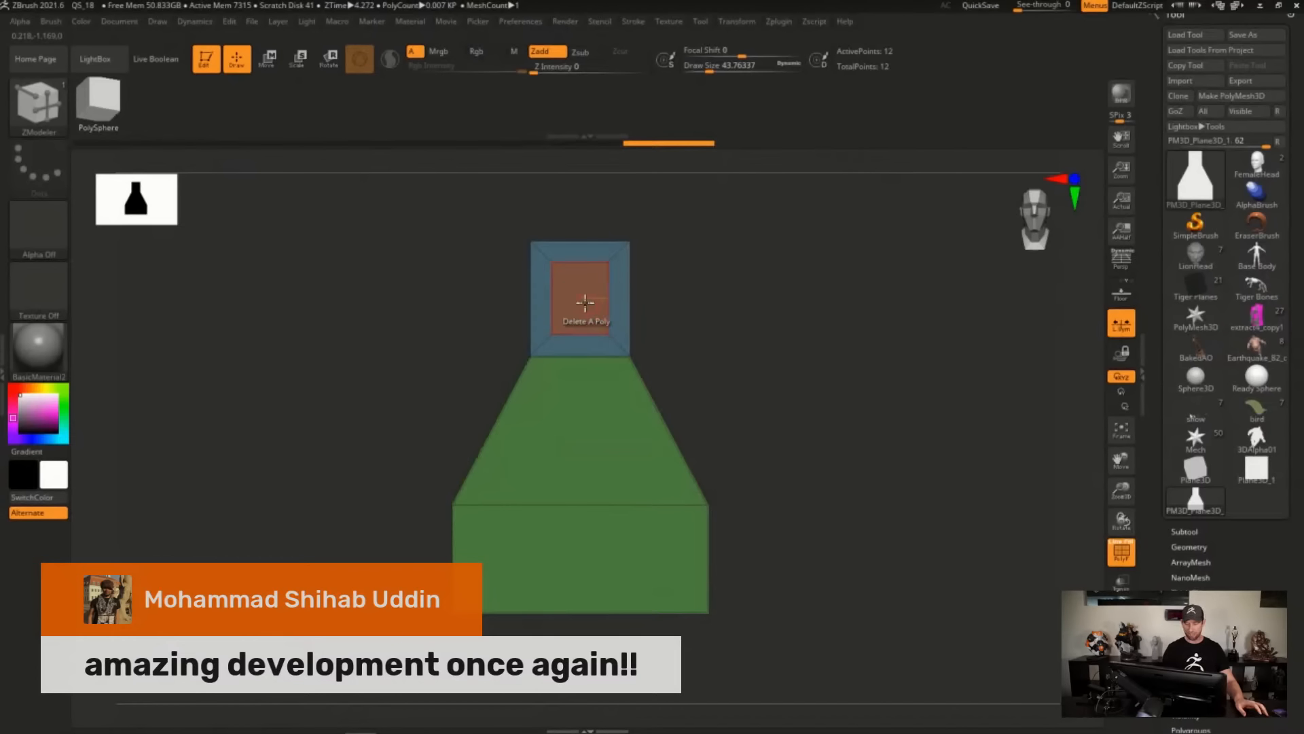
pyautogui.click(584, 303)
# Reduce the draw size to about 8.4 and insert a horizontal edge loop midway through the lower rectangle with the Insert edge action.
pyautogui.press('space')
pyautogui.keyDown('alt'); pyautogui.moveTo(742, 415); pyautogui.dragTo(726, 409); pyautogui.keyUp('alt')
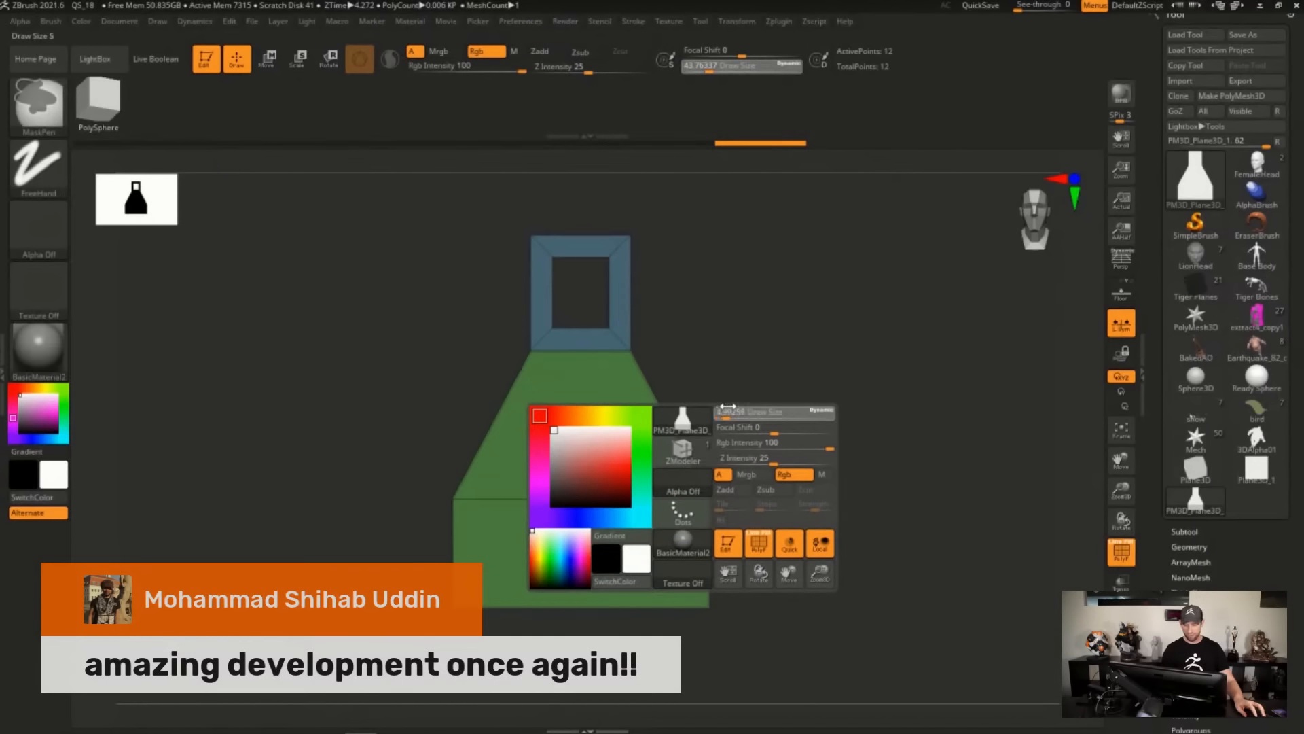
pyautogui.keyDown('alt'); pyautogui.moveTo(784, 377); pyautogui.dragTo(756, 349); pyautogui.keyUp('alt')
pyautogui.keyDown('ctrl'); pyautogui.moveTo(757, 350); pyautogui.dragTo(754, 355, button='right'); pyautogui.keyUp('ctrl')
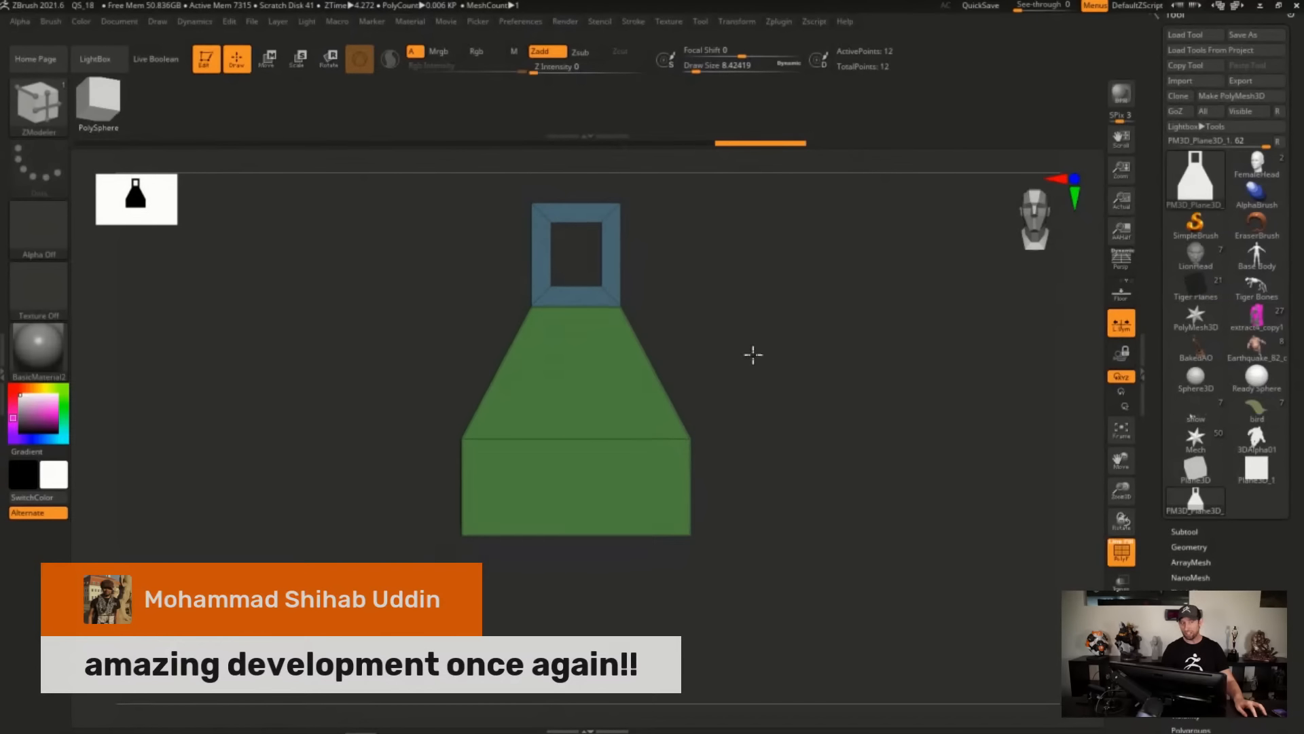
pyautogui.keyDown('alt'); pyautogui.moveTo(754, 355); pyautogui.dragTo(752, 377); pyautogui.keyUp('alt')
pyautogui.press('space')
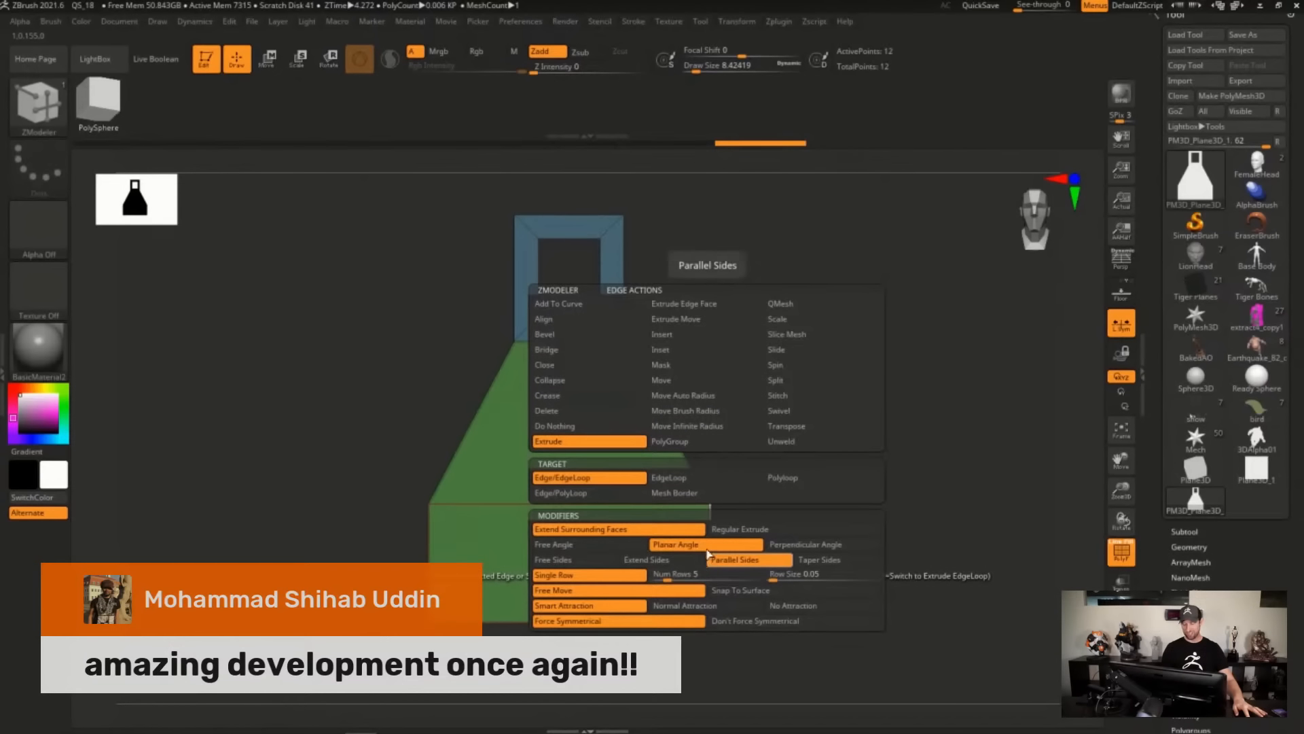
pyautogui.click(701, 336)
pyautogui.moveTo(707, 553); pyautogui.dragTo(710, 562)
# Mask everything except the lower part of the shape, scale the unmasked part wider horizontally, and clear the mask.
pyautogui.press('ctrl')
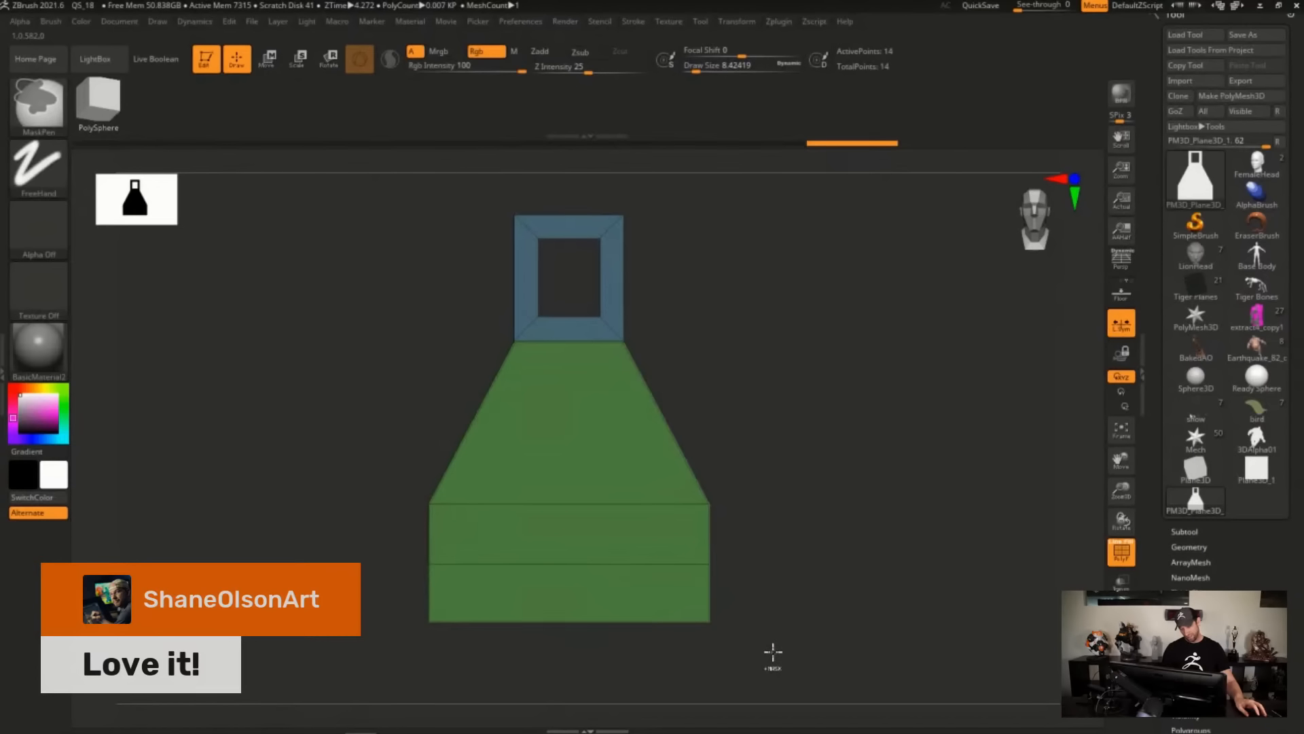
pyautogui.keyDown('ctrl'); pyautogui.moveTo(764, 649); pyautogui.dragTo(370, 536); pyautogui.keyUp('ctrl')
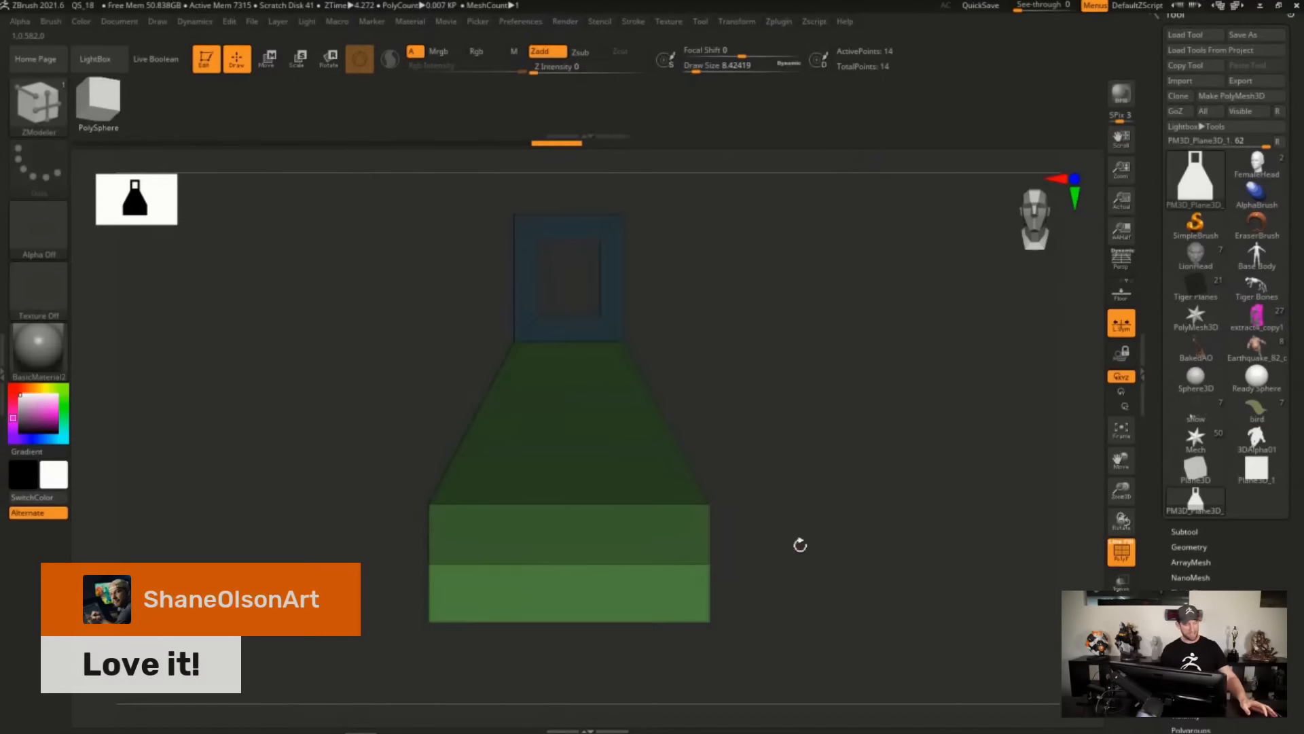
pyautogui.press('w')
pyautogui.moveTo(526, 482); pyautogui.dragTo(462, 473)
pyautogui.keyDown('ctrl'); pyautogui.moveTo(763, 373); pyautogui.dragTo(820, 462); pyautogui.keyUp('ctrl')
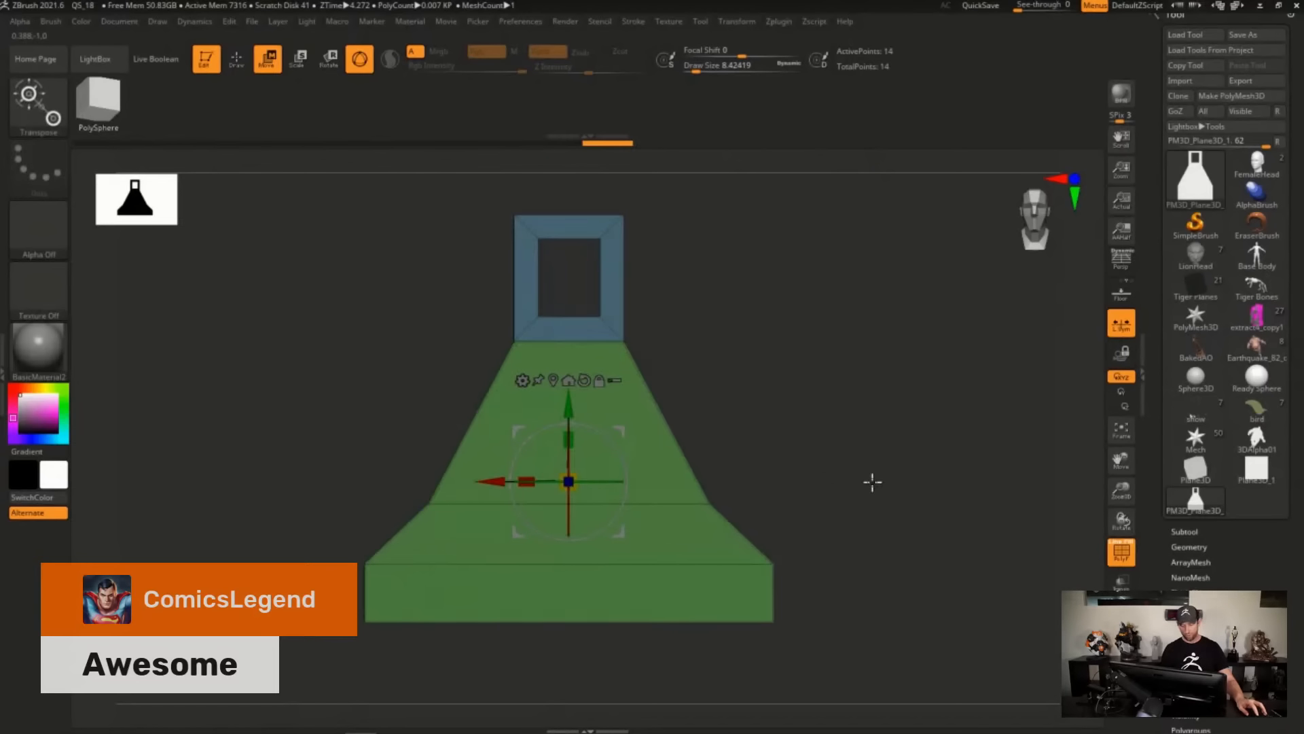
pyautogui.keyDown('ctrl'); pyautogui.moveTo(874, 481); pyautogui.dragTo(801, 466, button='right'); pyautogui.keyUp('ctrl')
pyautogui.keyDown('alt'); pyautogui.moveTo(801, 466); pyautogui.dragTo(875, 451, button='right'); pyautogui.keyUp('alt')
pyautogui.press('q')
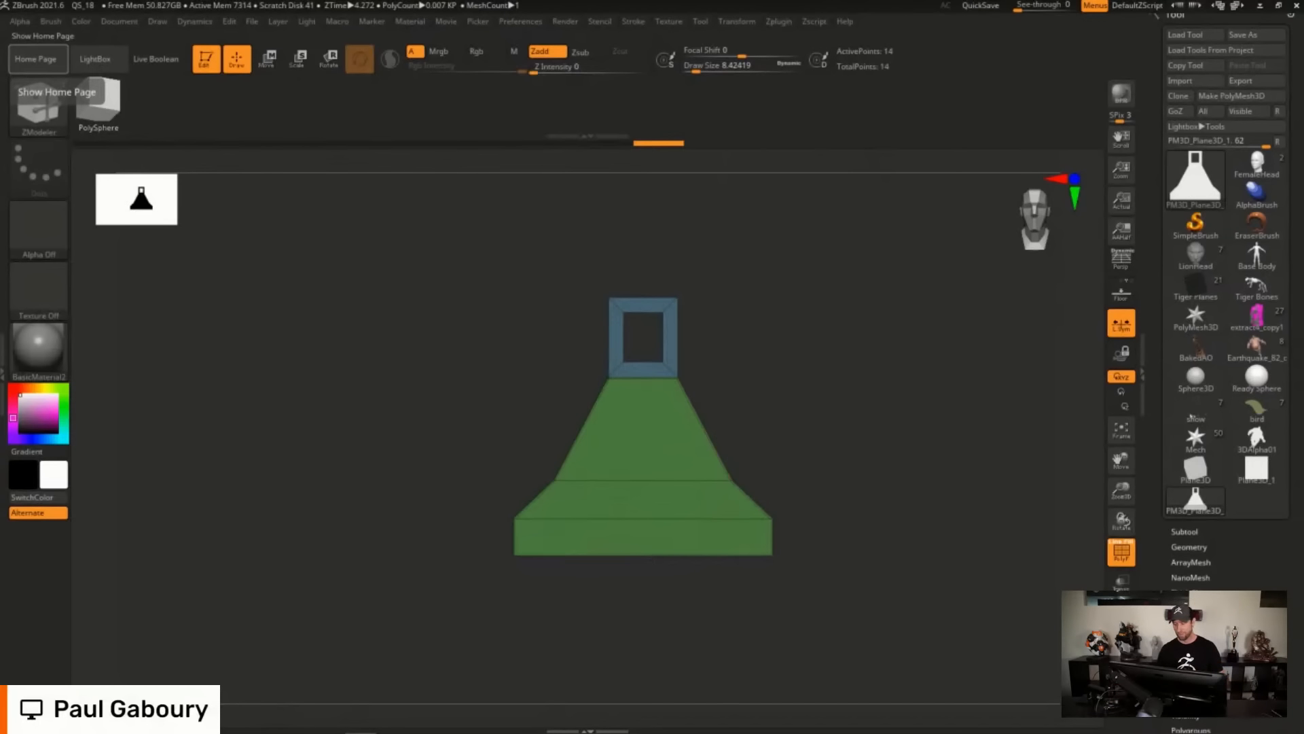
# Select the ExtrudeProfile brush and add the finished plane to it as a new profile using From Mesh.
pyautogui.click(1195, 257)
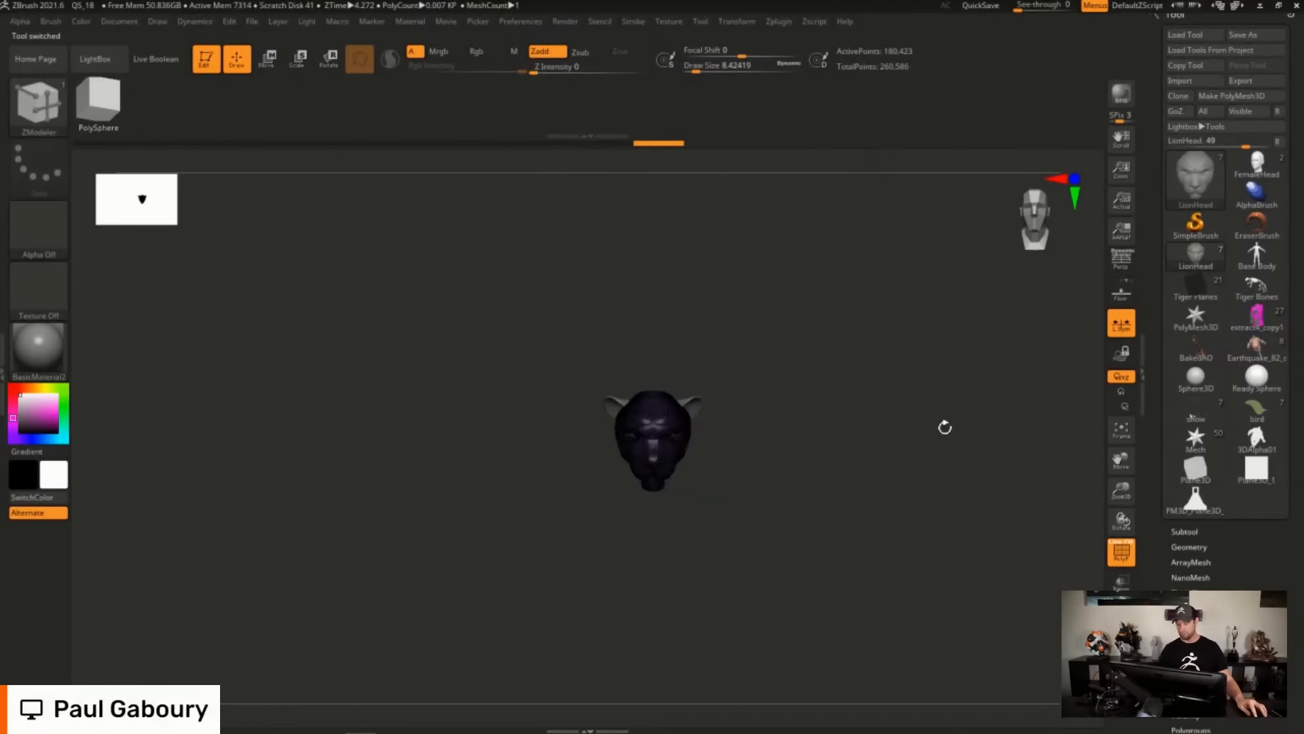
pyautogui.click(1195, 501)
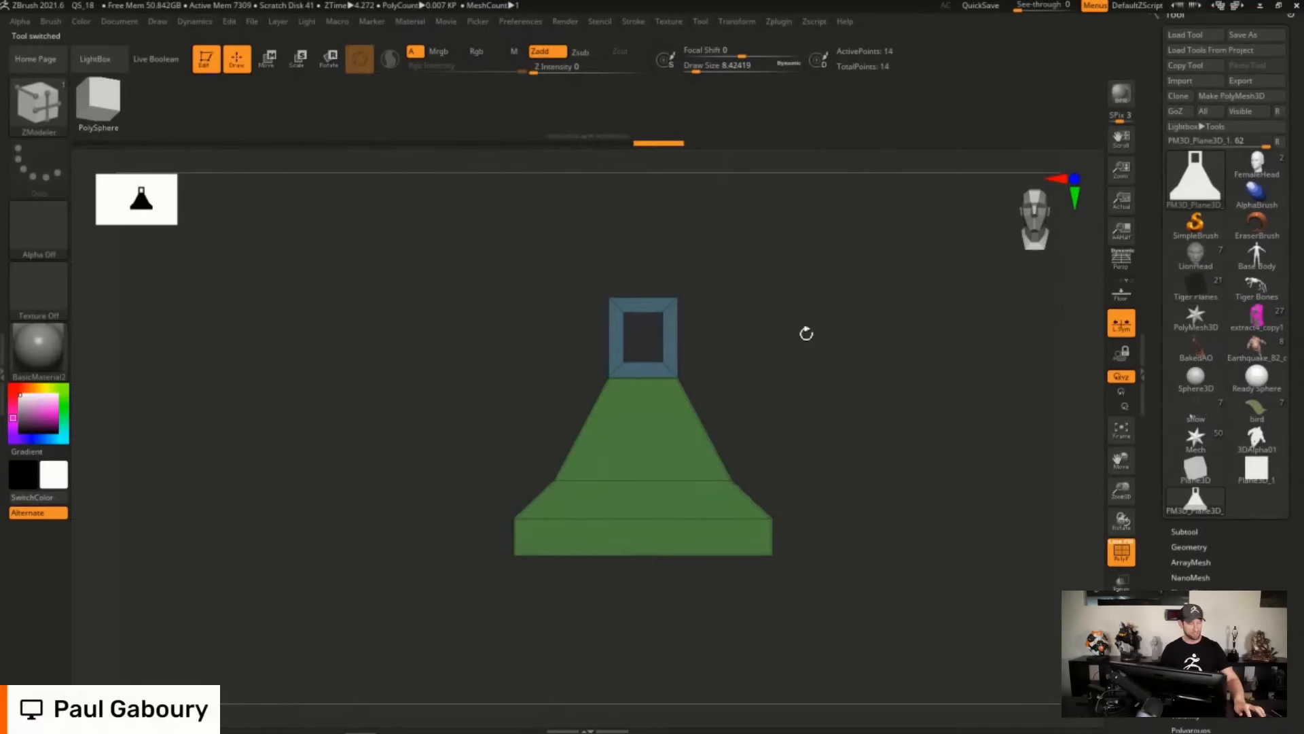
pyautogui.press('b')
pyautogui.press('e')
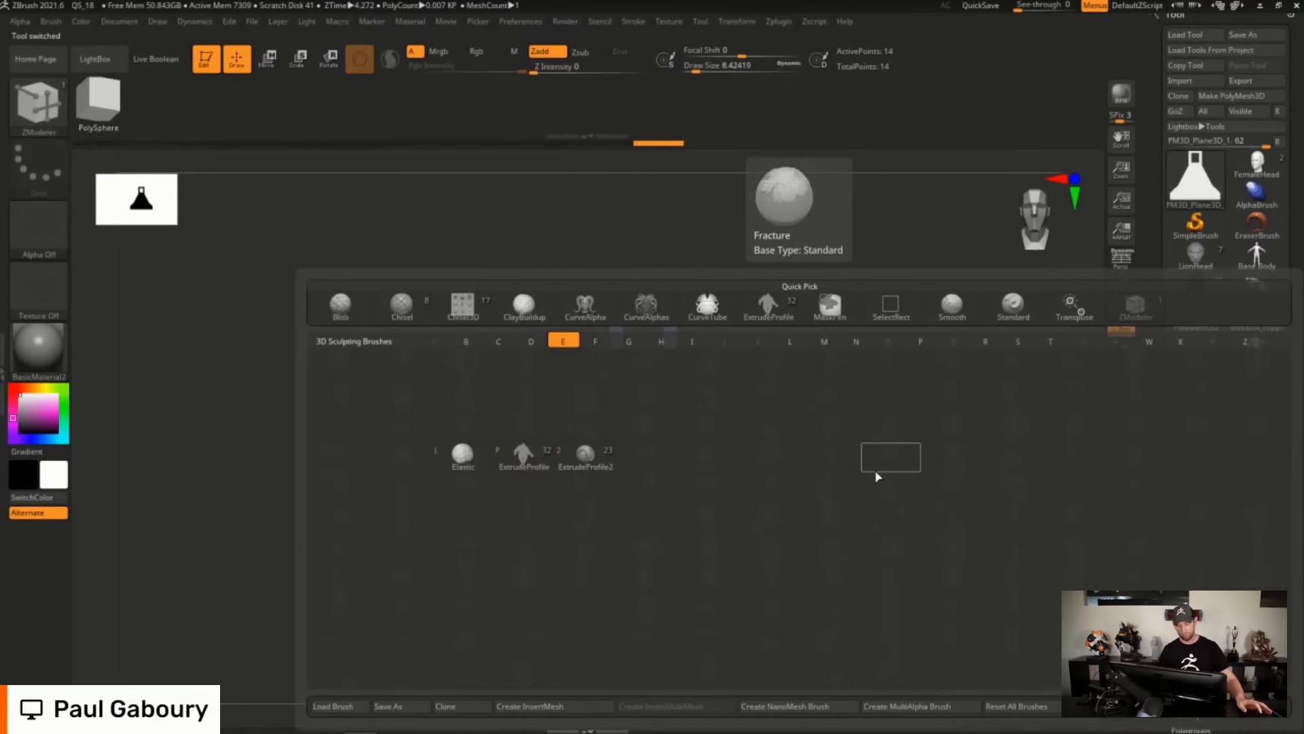
pyautogui.click(523, 455)
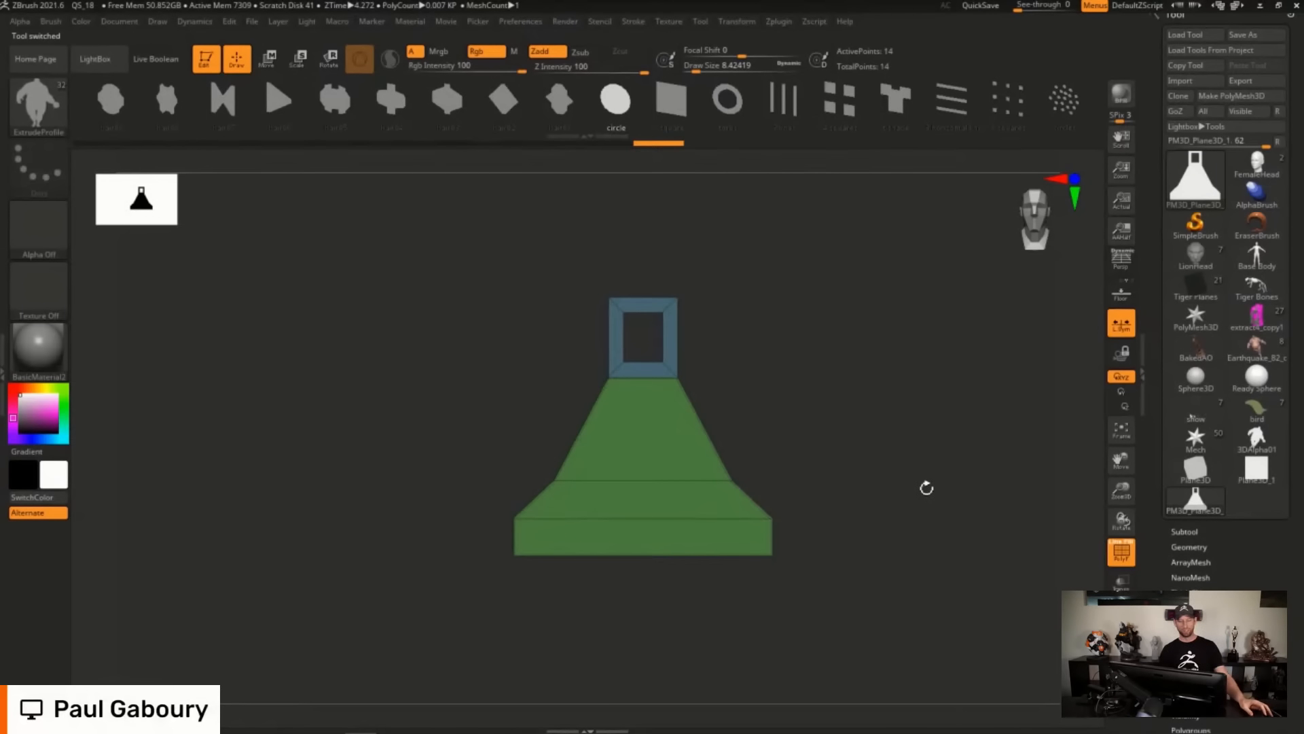
pyautogui.moveTo(961, 108); pyautogui.dragTo(307, 158)
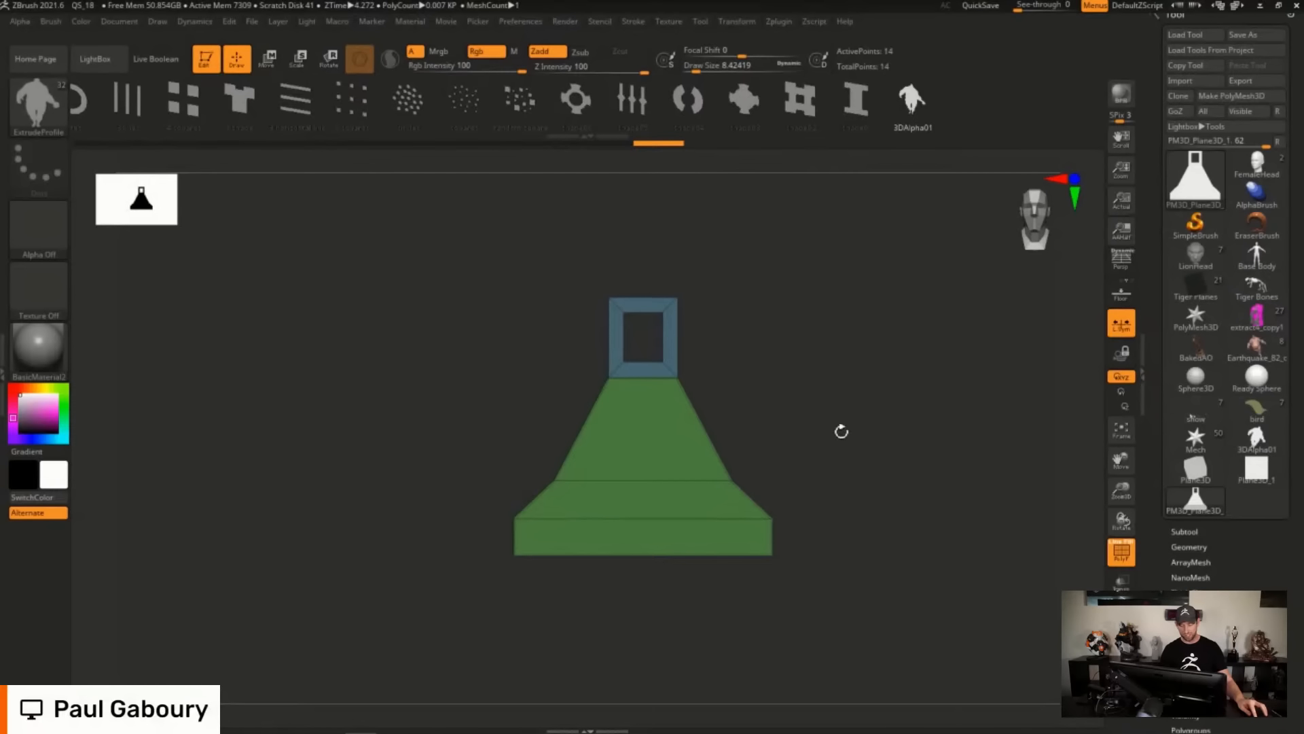
pyautogui.moveTo(841, 431); pyautogui.dragTo(780, 416)
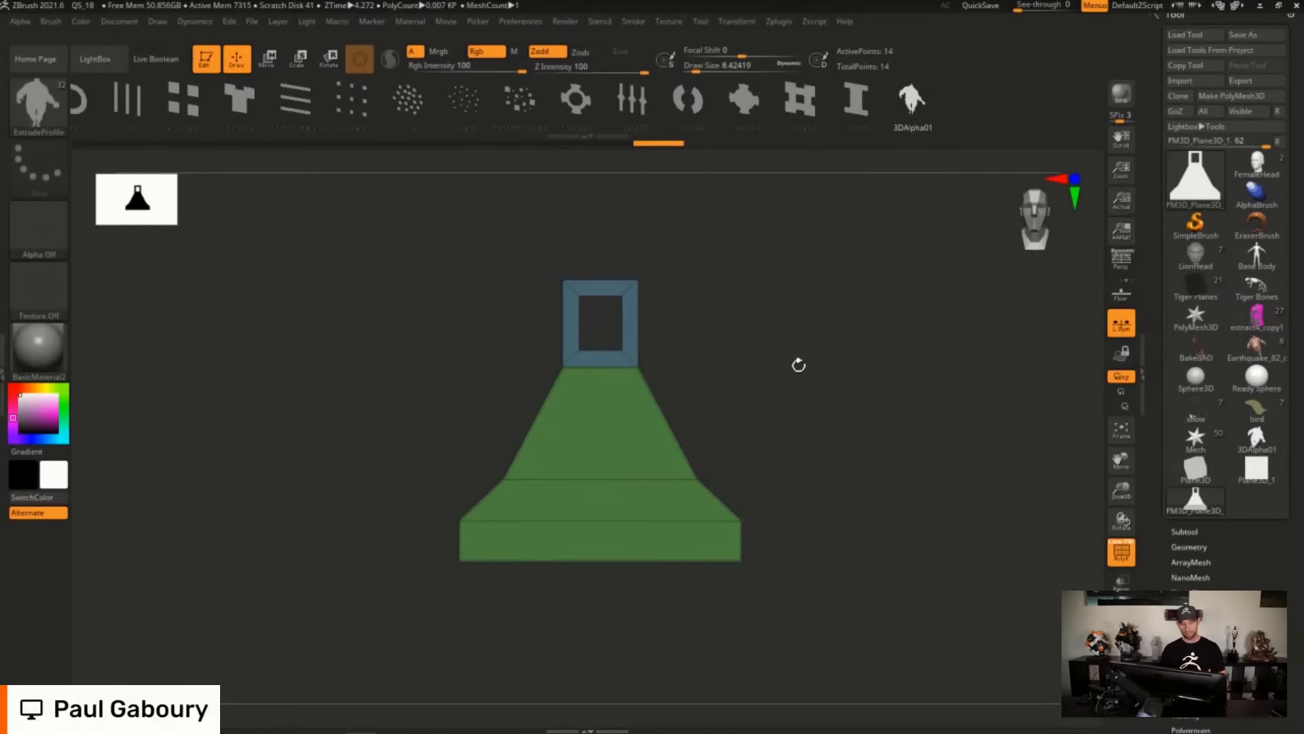
pyautogui.click(51, 21)
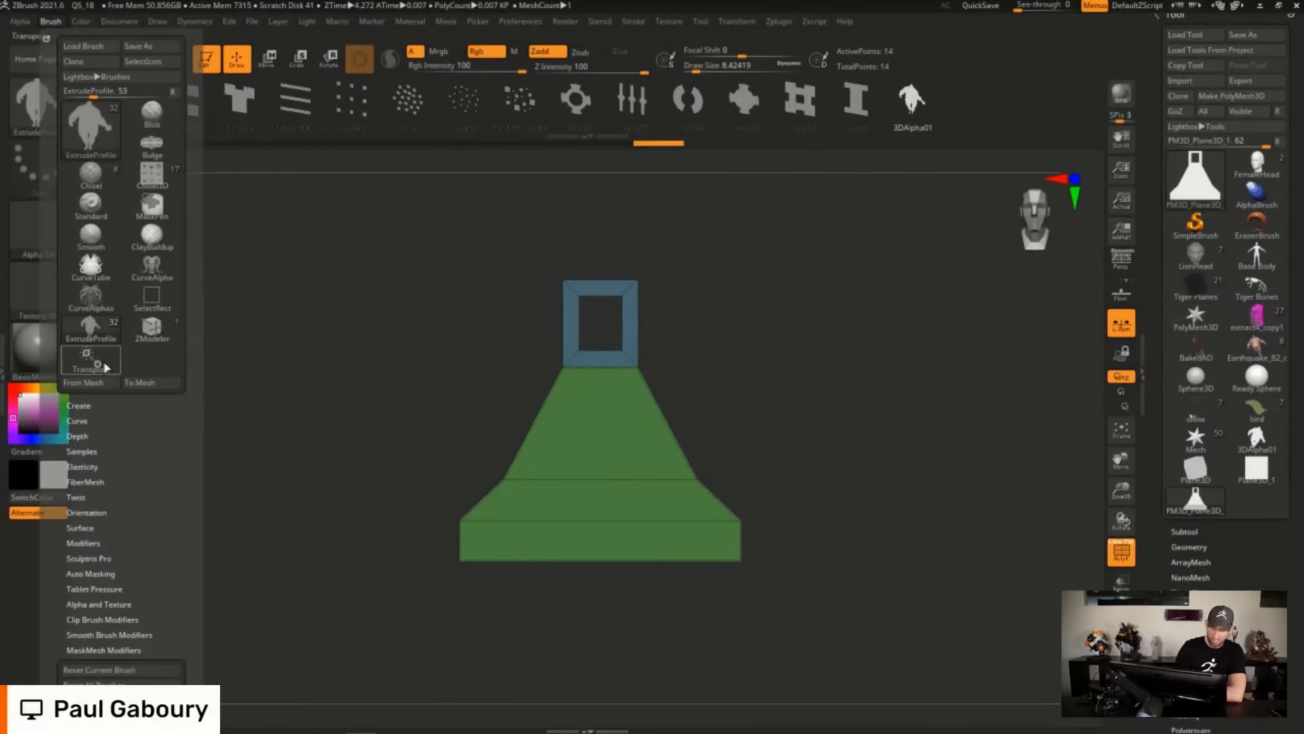
pyautogui.click(85, 383)
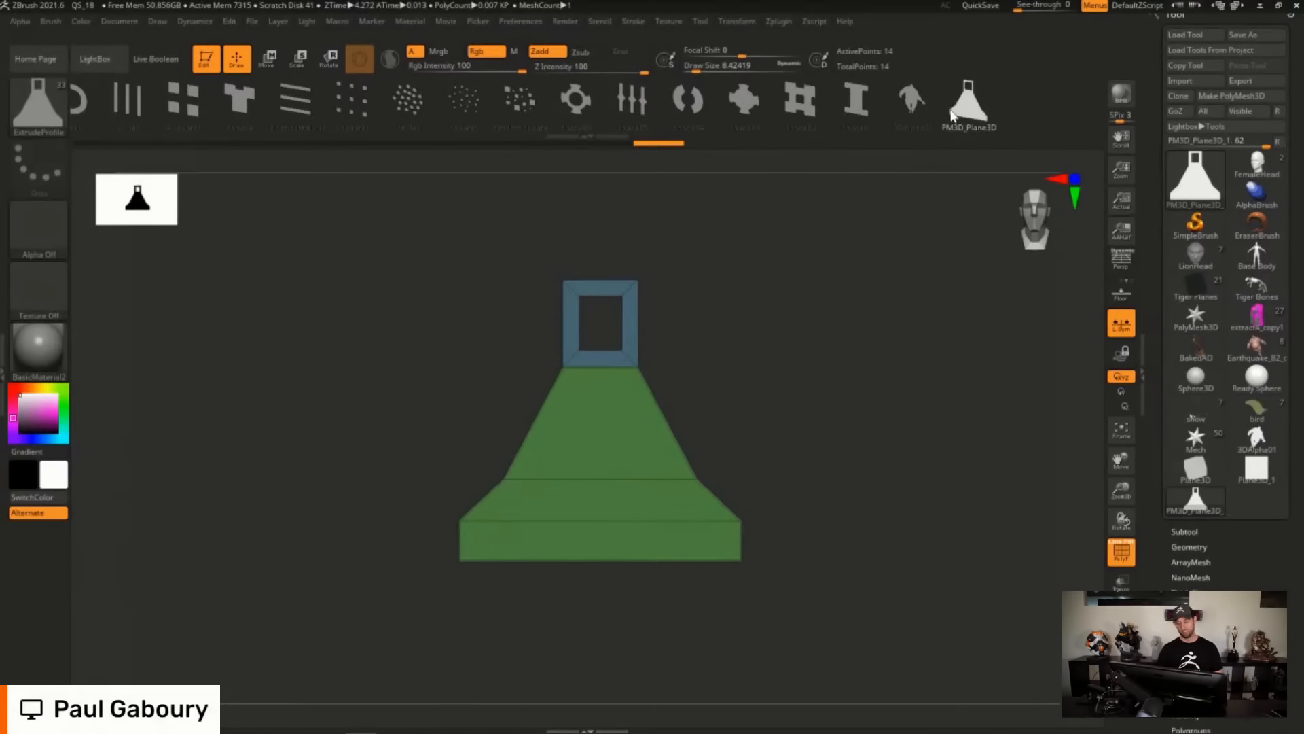
# Switch to the LionHead tool, set the draw size to 39, and draw a curved profile extrusion out from the forehead.
pyautogui.click(1196, 257)
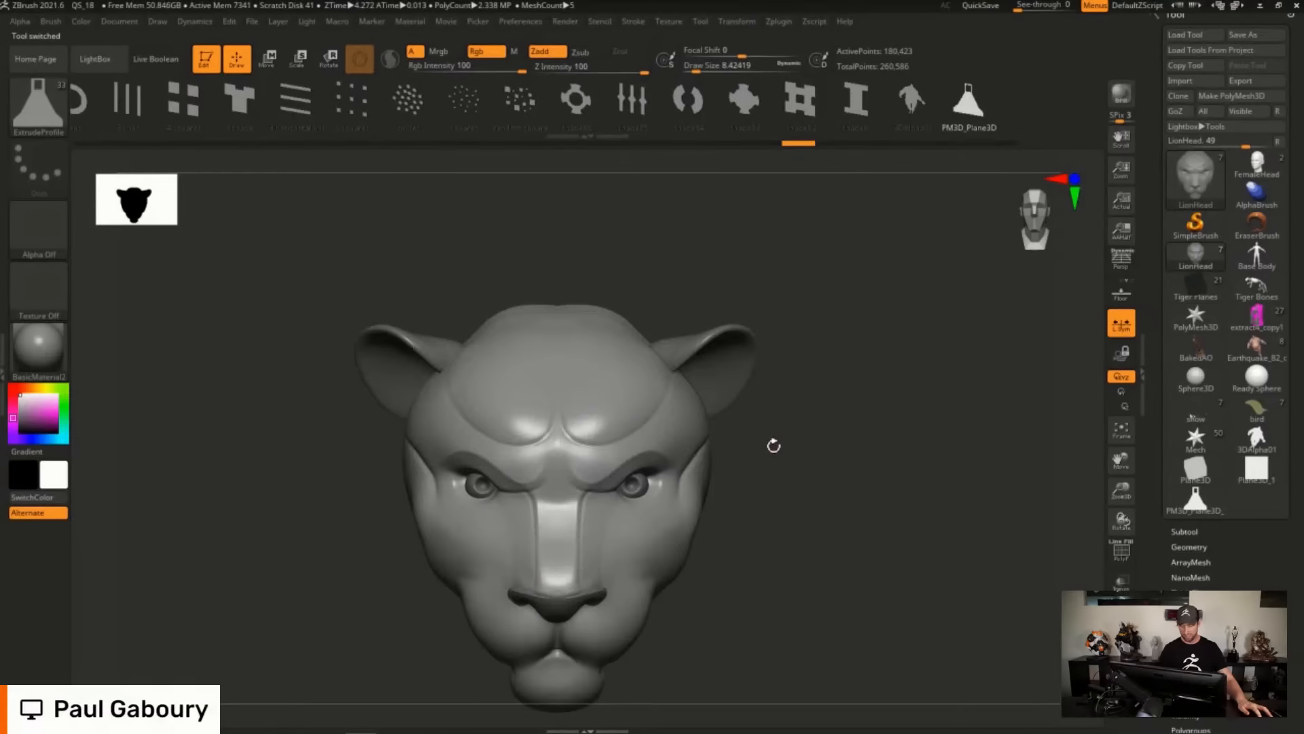
pyautogui.press('s')
pyautogui.moveTo(775, 445); pyautogui.dragTo(786, 447)
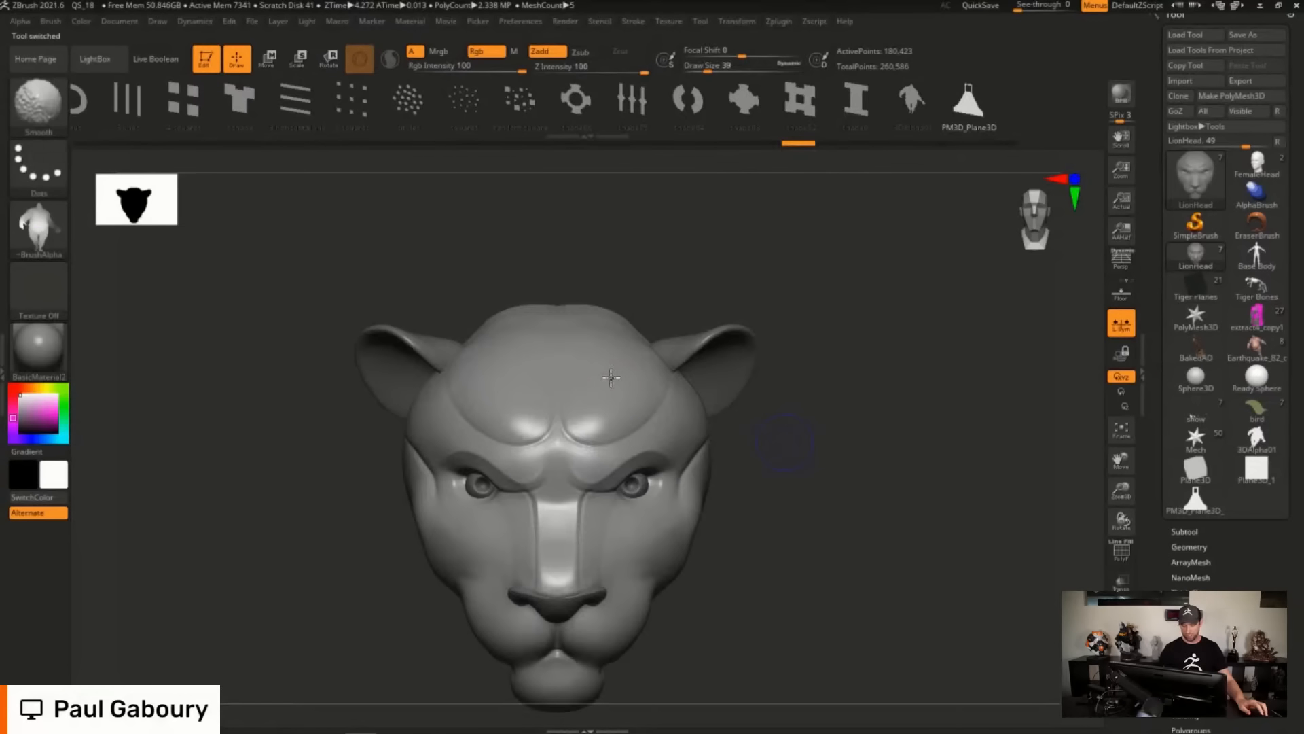
pyautogui.moveTo(611, 377); pyautogui.dragTo(837, 367)
pyautogui.moveTo(807, 611)
pyautogui.mouseDown()
pyautogui.moveTo(856, 609)
pyautogui.moveTo(865, 634)
pyautogui.moveTo(810, 632)
pyautogui.moveTo(751, 573)
pyautogui.moveTo(684, 553)
pyautogui.moveTo(809, 544)
pyautogui.moveTo(1007, 367)
pyautogui.mouseUp()
# Examine the extrusion's end profile up close with the polyframe shown, and reduce the draw size to 1.
pyautogui.moveTo(1006, 367)
pyautogui.mouseDown(button='right')
pyautogui.moveTo(981, 564)
pyautogui.moveTo(853, 396)
pyautogui.moveTo(824, 416)
pyautogui.moveTo(854, 480)
pyautogui.mouseUp(button='right')
pyautogui.keyDown('ctrl'); pyautogui.moveTo(817, 420); pyautogui.dragTo(921, 460, button='right'); pyautogui.keyUp('ctrl')
pyautogui.hotkey('shift', 'f')
pyautogui.keyDown('ctrl'); pyautogui.moveTo(876, 417); pyautogui.dragTo(912, 522, button='right'); pyautogui.keyUp('ctrl')
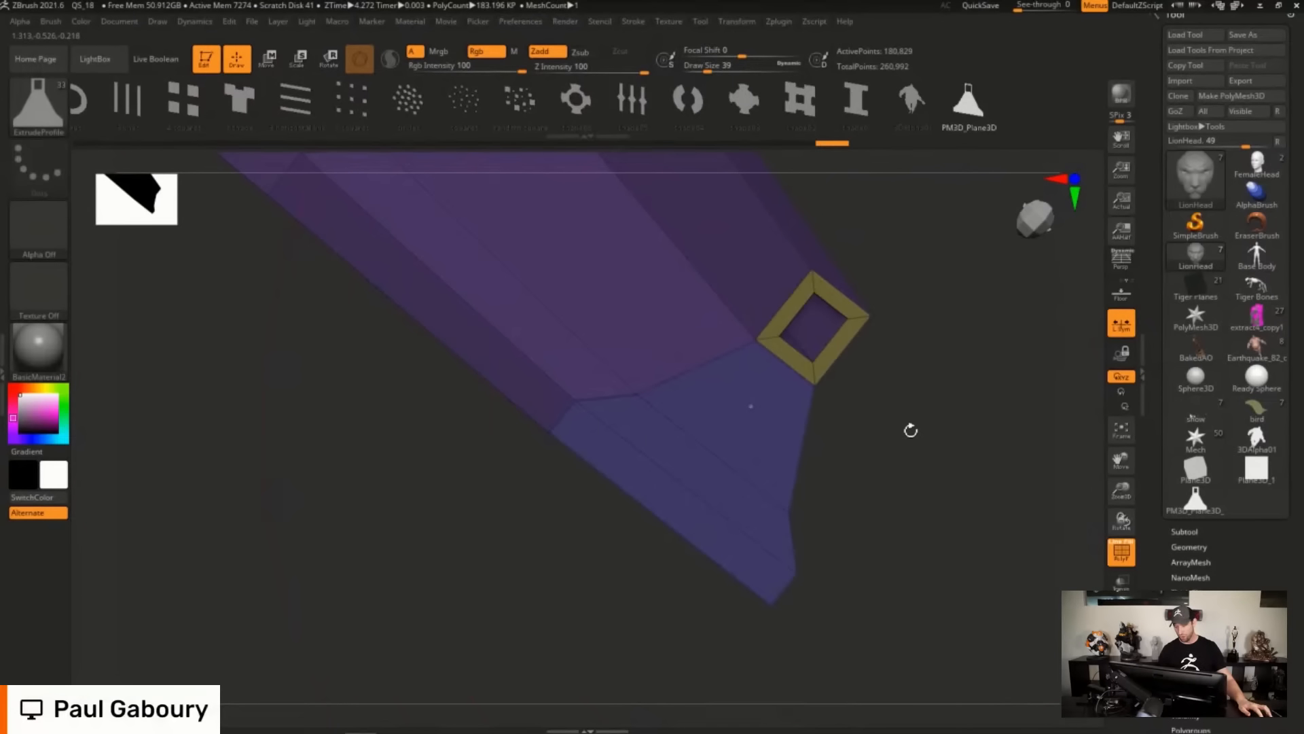
pyautogui.press('s')
pyautogui.moveTo(908, 433); pyautogui.dragTo(885, 434)
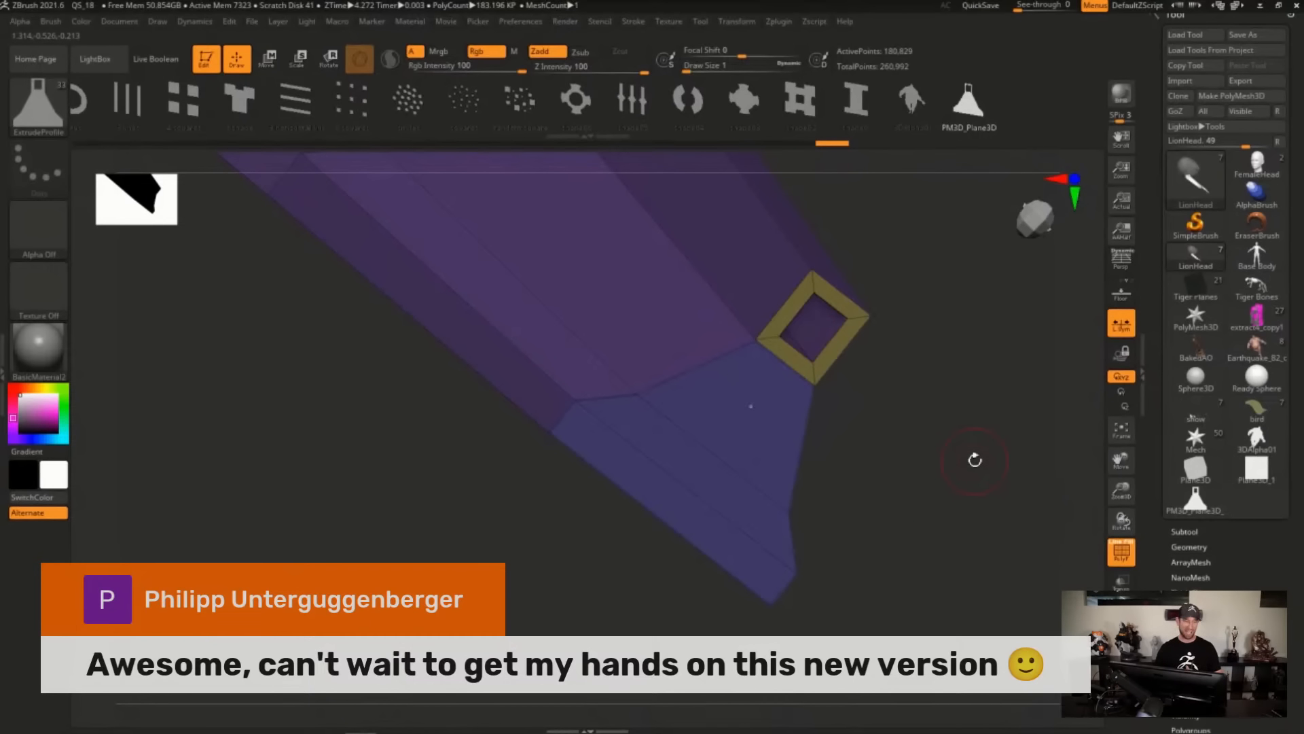
# Return to a front view of the whole lion head, hide the polyframe, and clear the mask.
pyautogui.press('f')
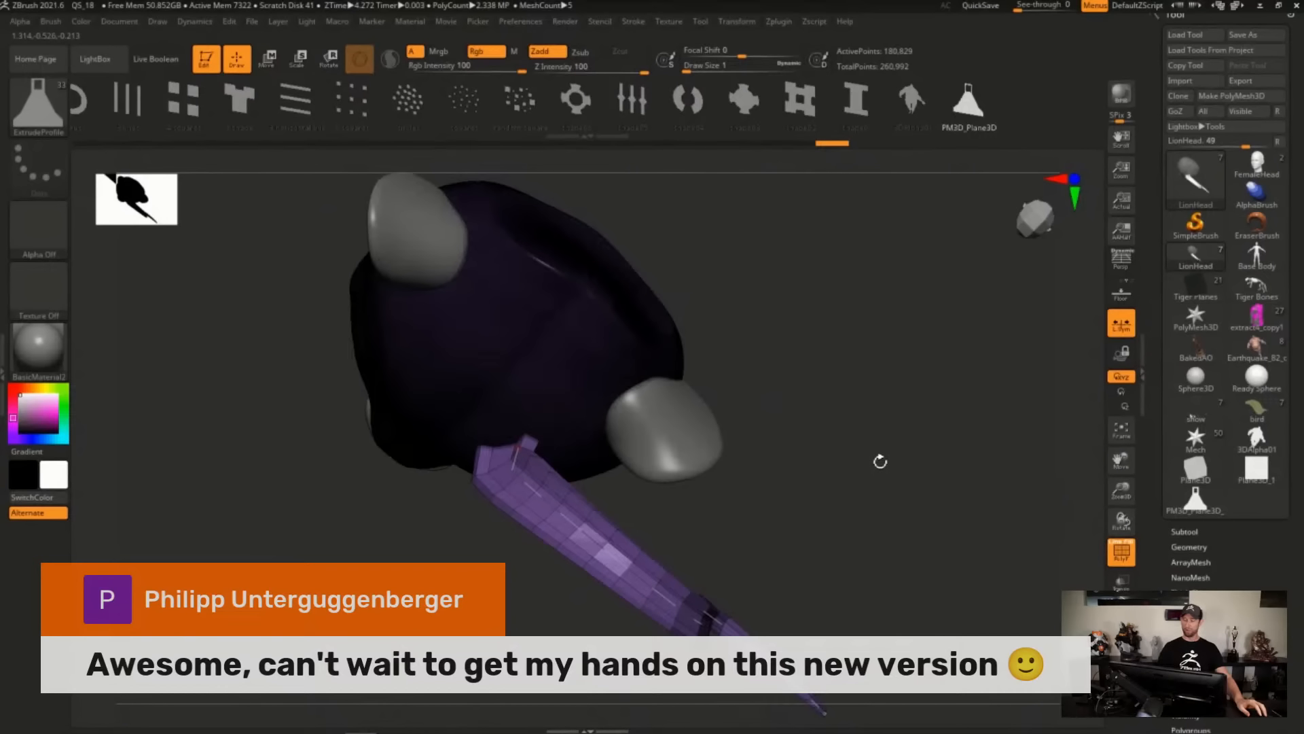
pyautogui.moveTo(880, 462); pyautogui.dragTo(913, 388)
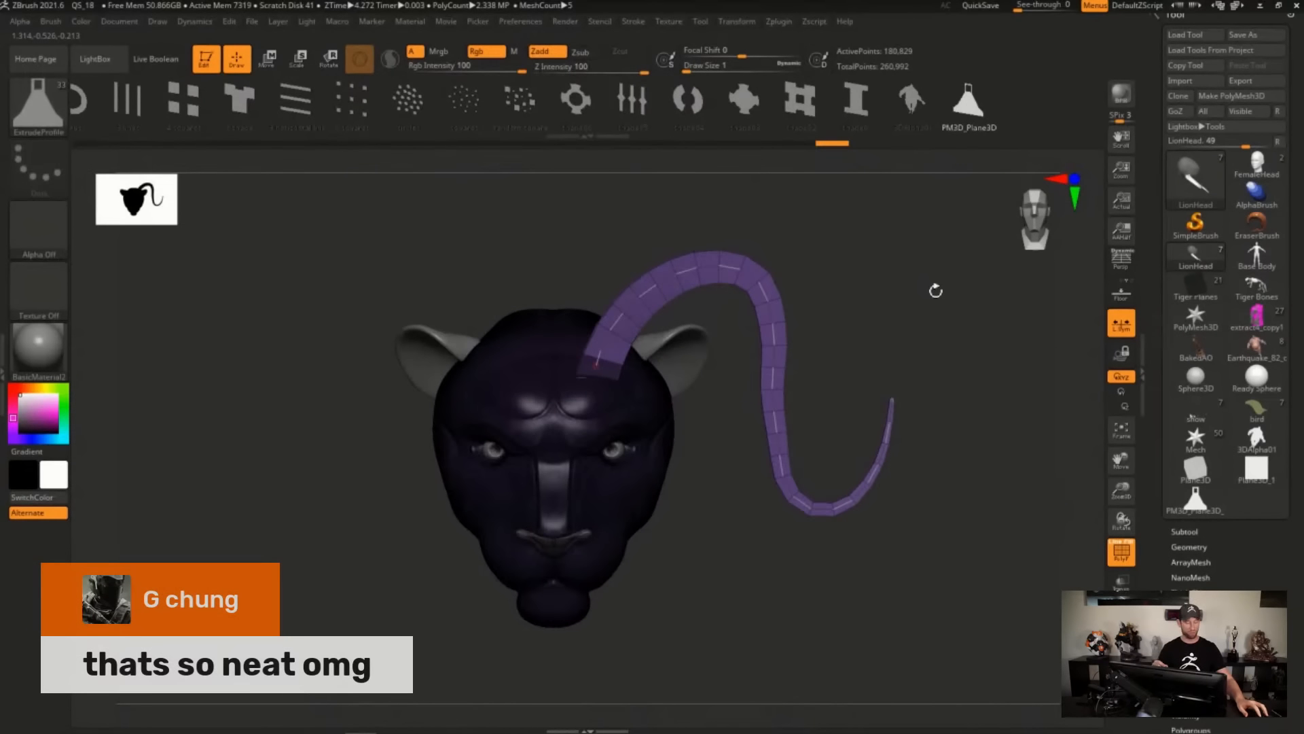
pyautogui.hotkey('shift', 'f')
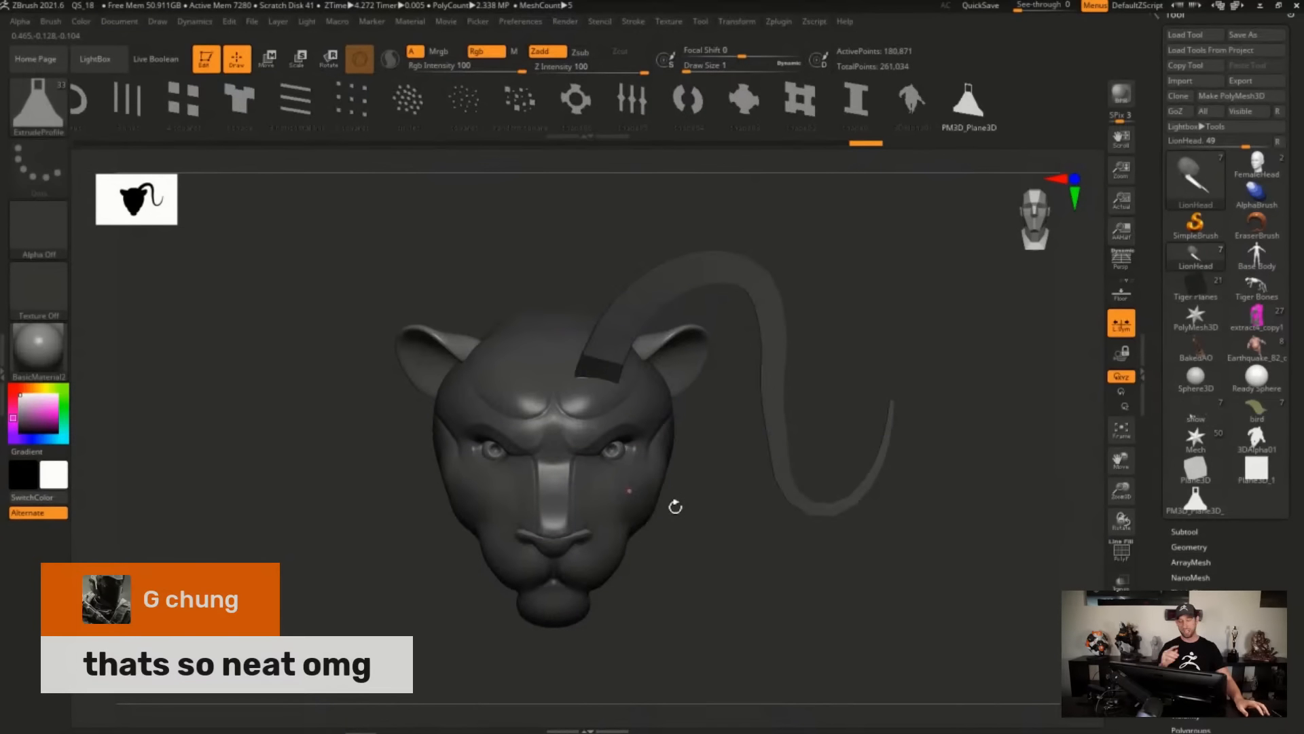
pyautogui.keyDown('ctrl'); pyautogui.moveTo(891, 321); pyautogui.dragTo(908, 339); pyautogui.keyUp('ctrl')
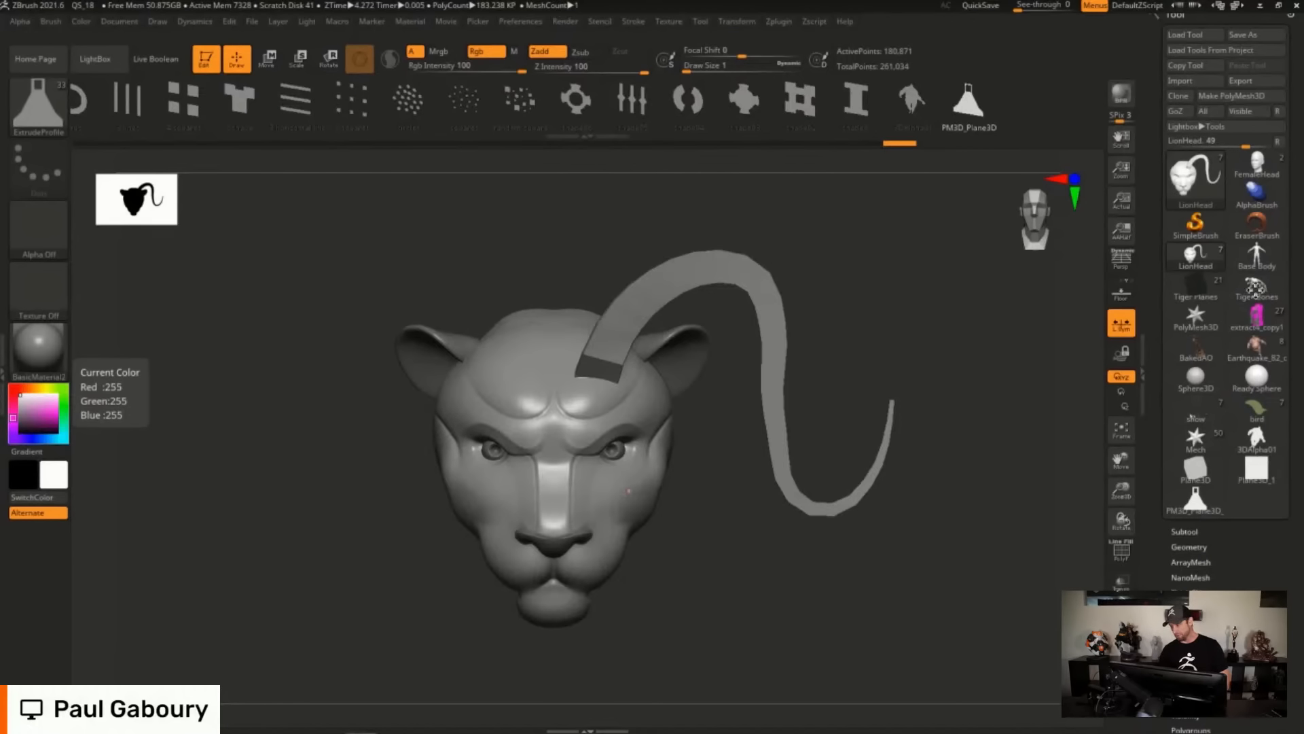
# Switch to the Tiger Bones tool and view the full skeleton.
pyautogui.click(1257, 285)
pyautogui.keyDown('ctrl'); pyautogui.moveTo(778, 485); pyautogui.dragTo(800, 426, button='right'); pyautogui.keyUp('ctrl')
pyautogui.keyDown('alt'); pyautogui.moveTo(799, 426); pyautogui.dragTo(860, 342, button='right'); pyautogui.keyUp('alt')
pyautogui.keyDown('alt'); pyautogui.moveTo(822, 557); pyautogui.dragTo(831, 576, button='right'); pyautogui.keyUp('alt')
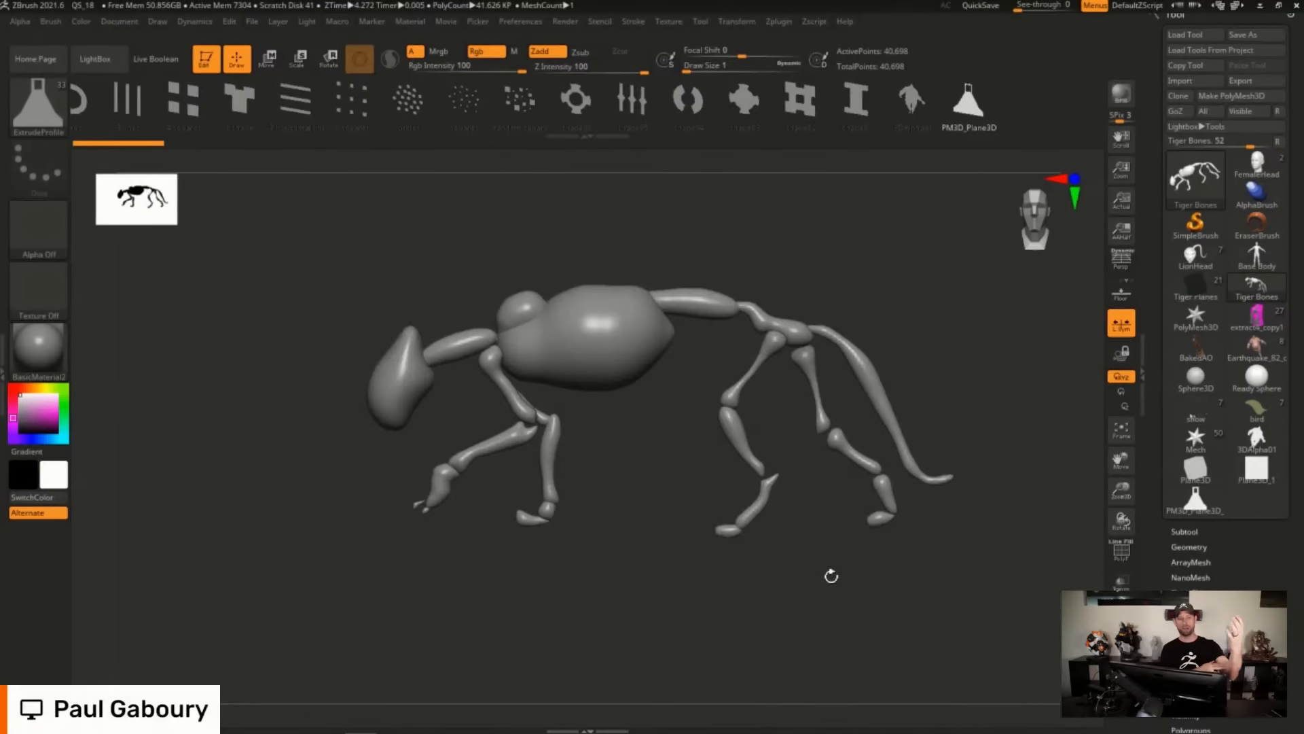
# Switch to the Ready Sphere tool and select the ClayBuildup brush.
pyautogui.click(1256, 378)
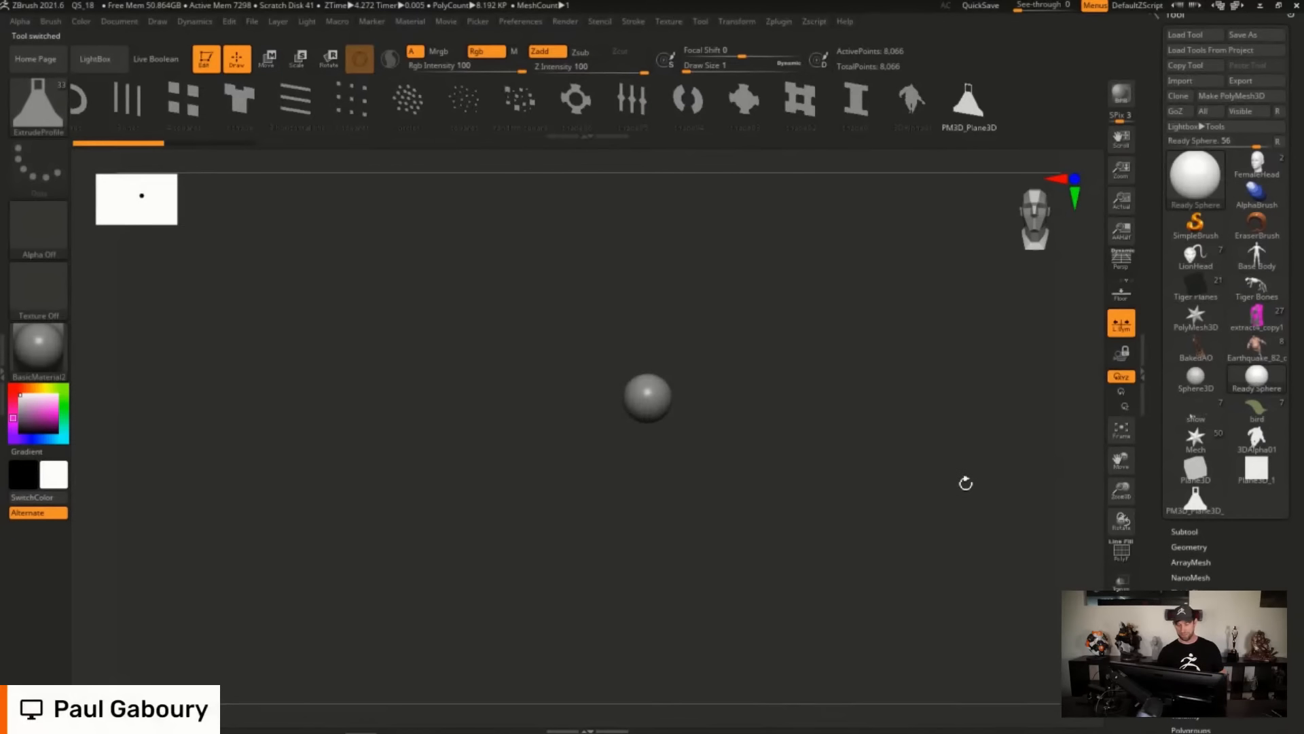
pyautogui.moveTo(784, 452)
pyautogui.keyDown('alt'); pyautogui.mouseDown()
pyautogui.moveTo(748, 445)
pyautogui.moveTo(810, 509)
pyautogui.mouseUp(); pyautogui.keyUp('alt')
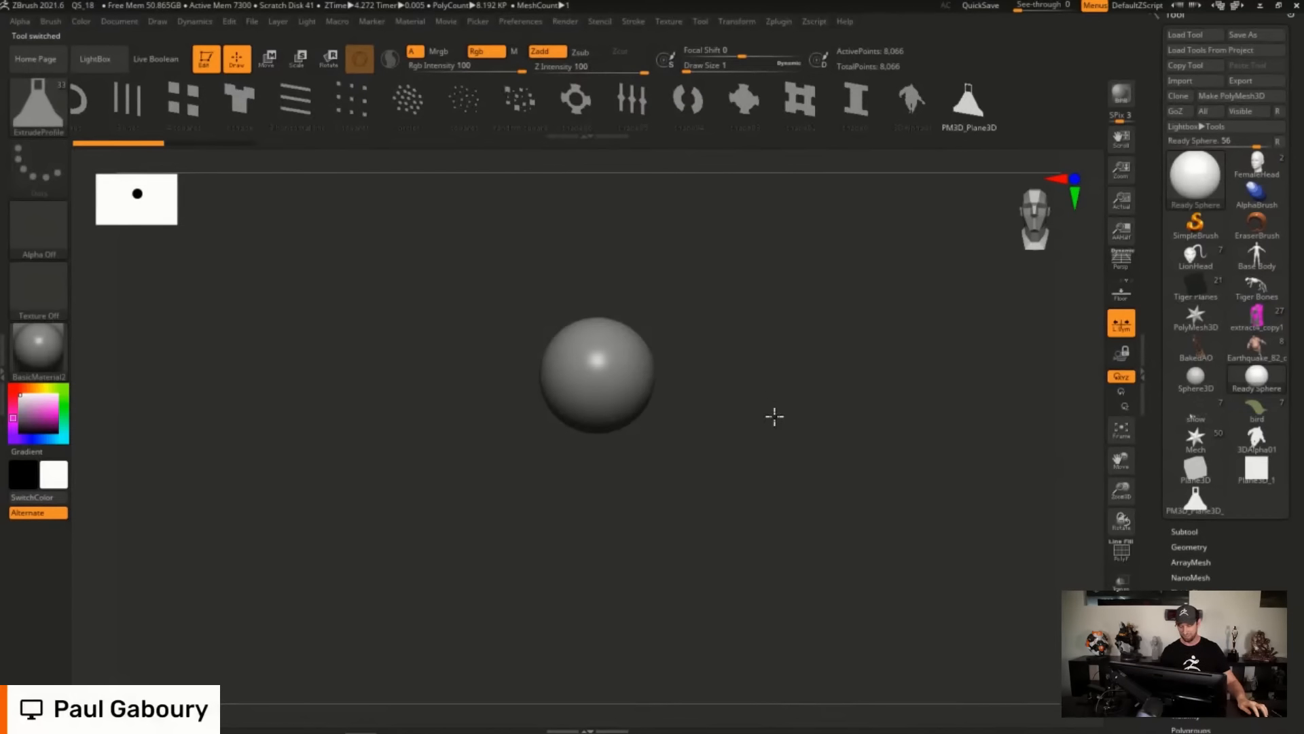
pyautogui.keyDown('alt'); pyautogui.moveTo(780, 427); pyautogui.dragTo(786, 497); pyautogui.keyUp('alt')
pyautogui.hotkey('ctrl', 'space')
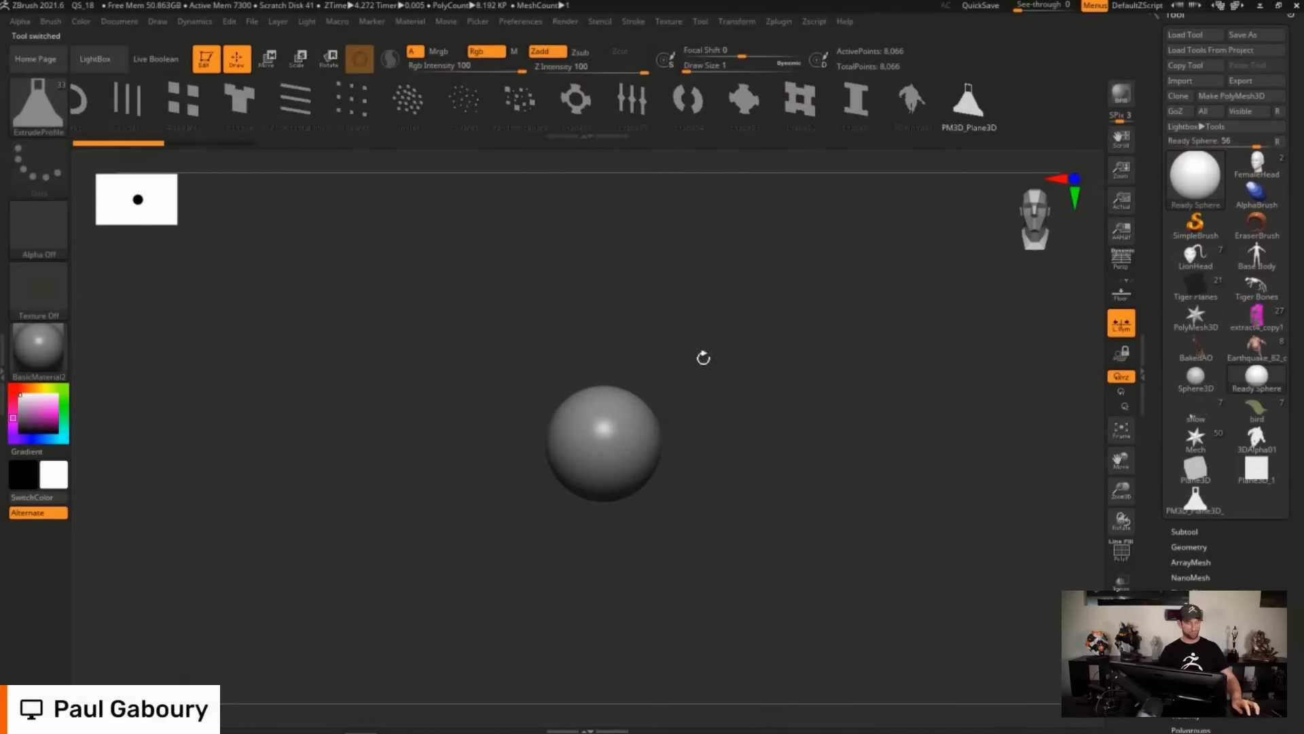
pyautogui.press('b')
pyautogui.press('c')
pyautogui.press('b')
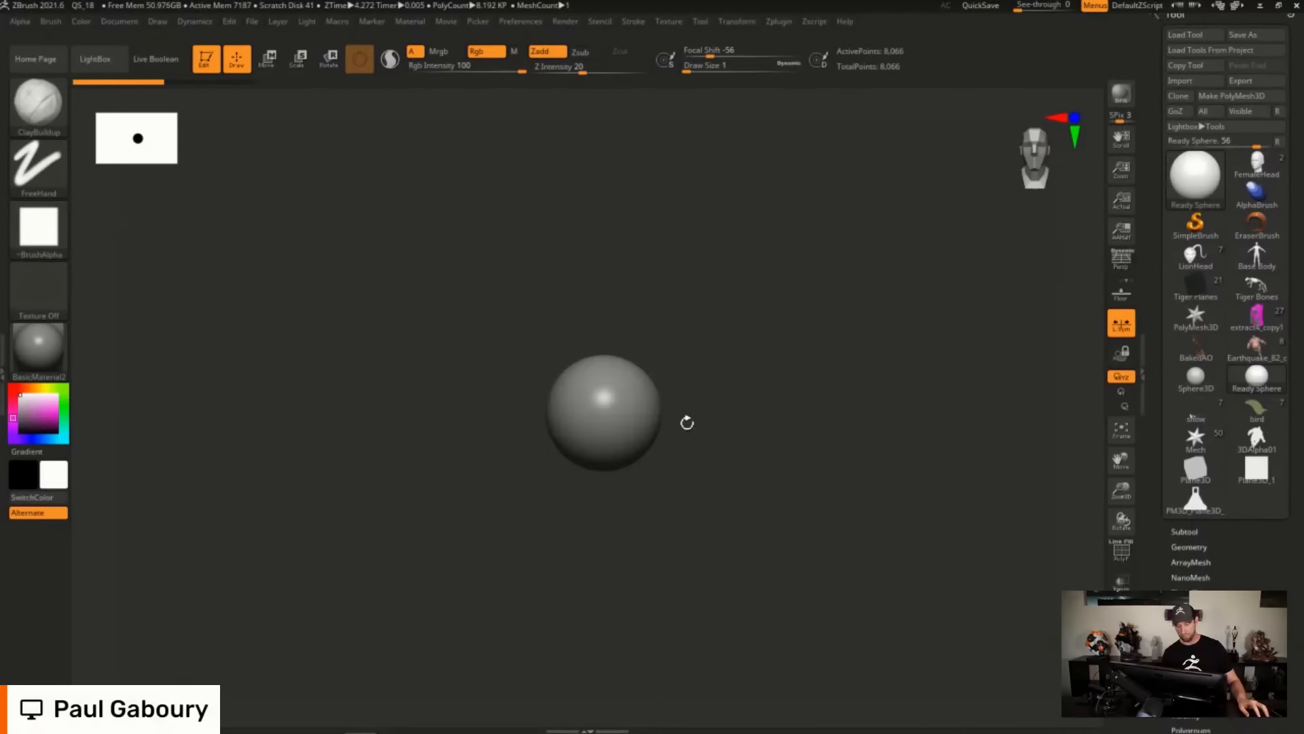
pyautogui.keyDown('alt'); pyautogui.moveTo(691, 431); pyautogui.dragTo(687, 428); pyautogui.keyUp('alt')
pyautogui.keyDown('ctrl'); pyautogui.moveTo(618, 396); pyautogui.dragTo(632, 422, button='right'); pyautogui.keyUp('ctrl')
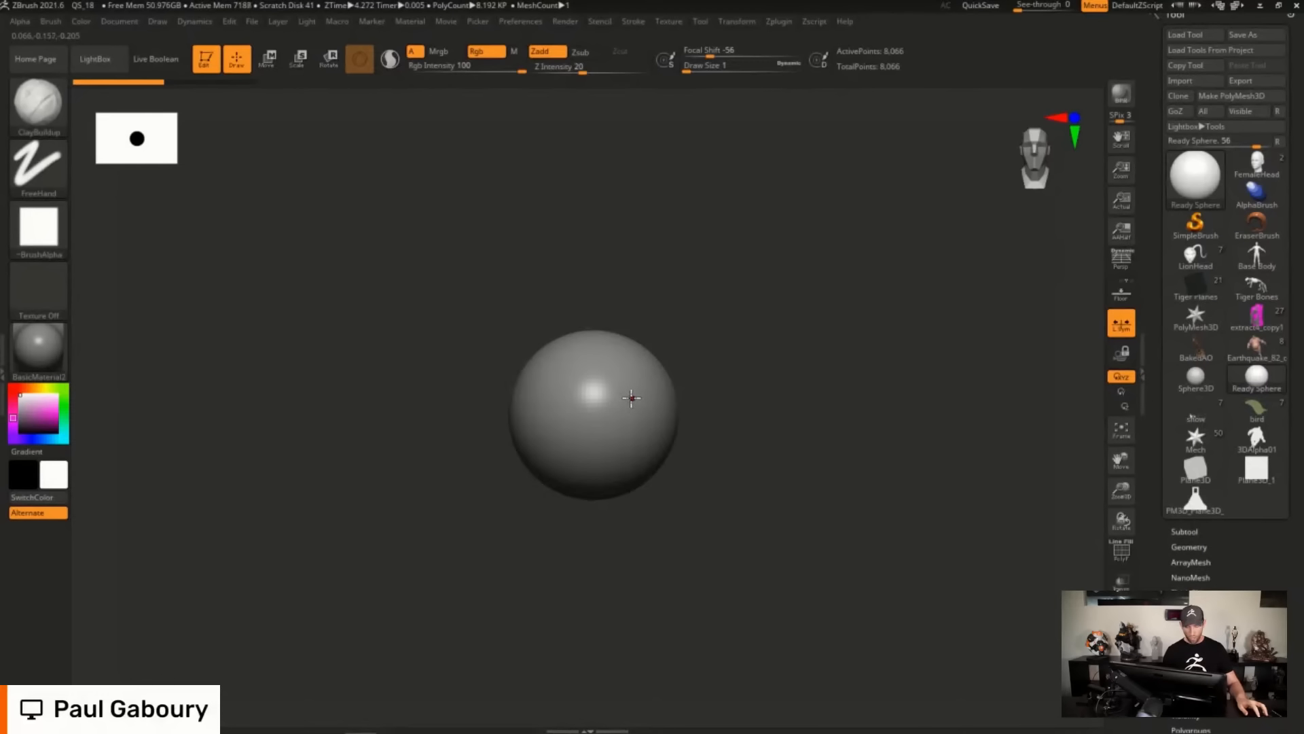
# Replace the MaskPen masking brush with the MeshBalloon brush.
pyautogui.press('ctrl')
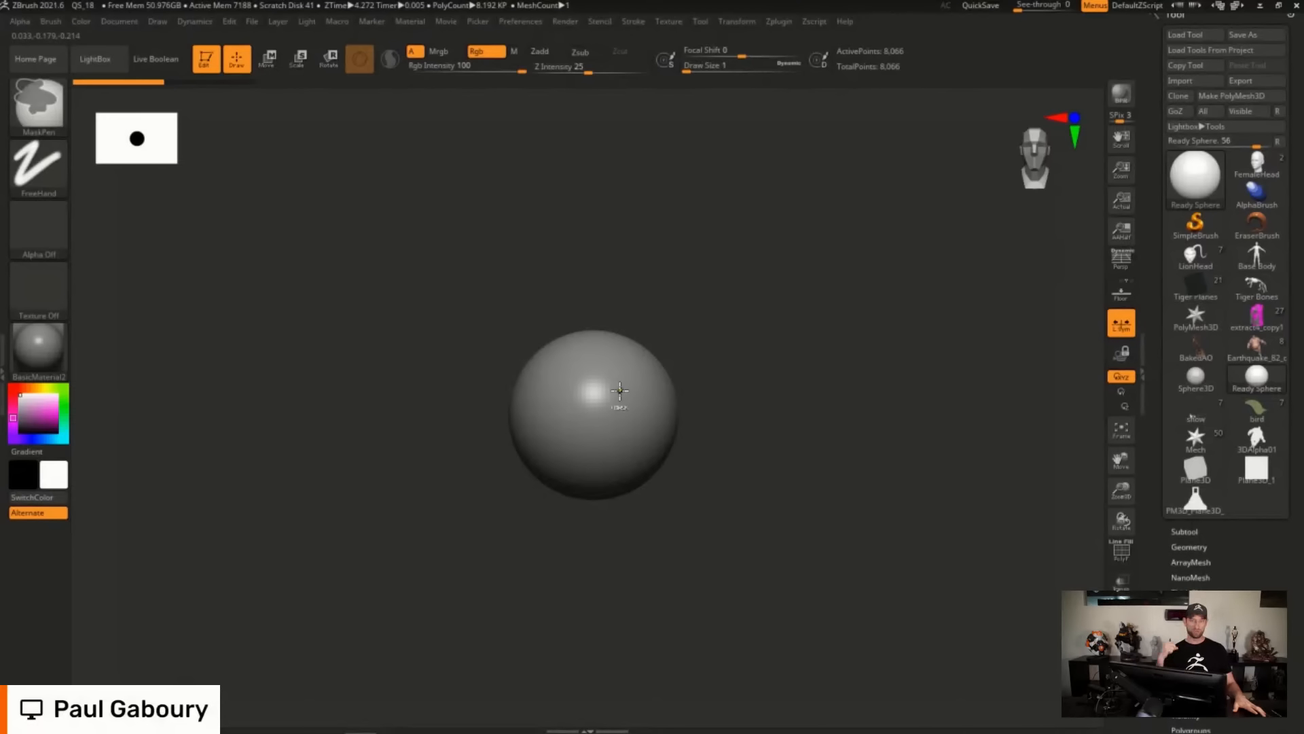
pyautogui.click(42, 117)
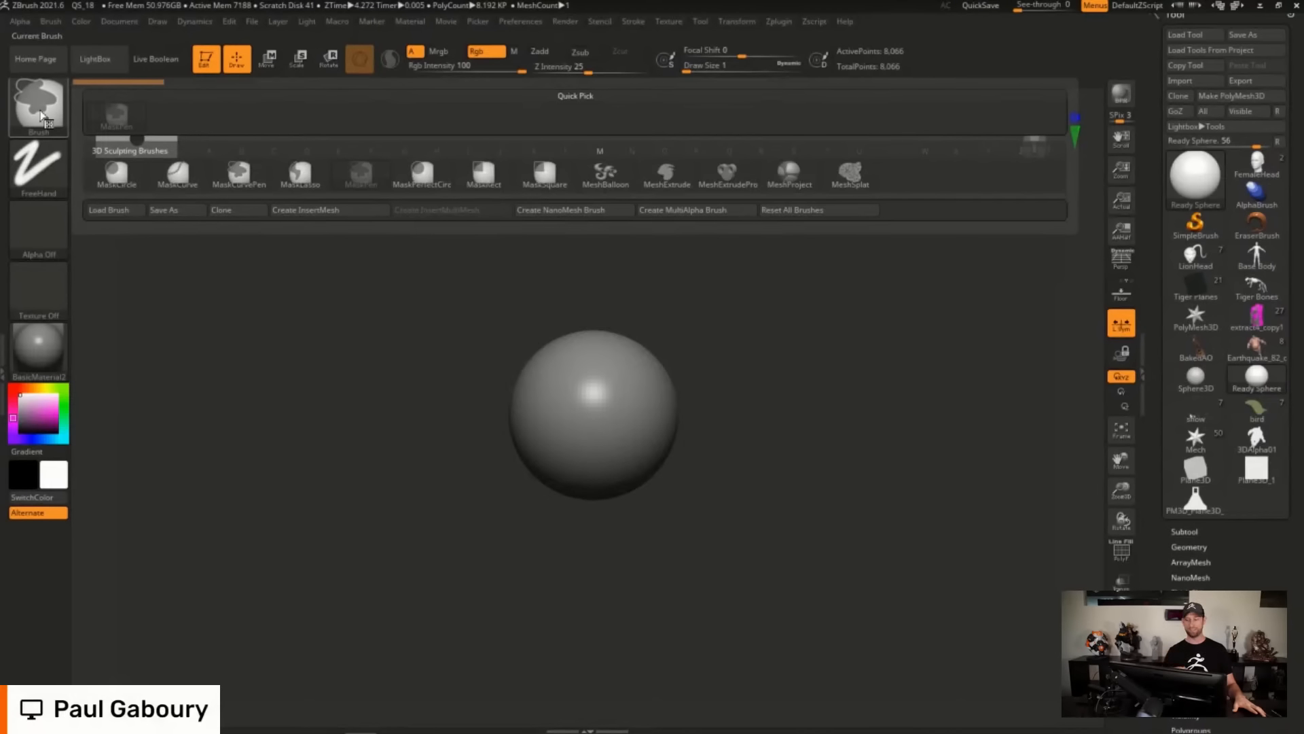
pyautogui.click(607, 176)
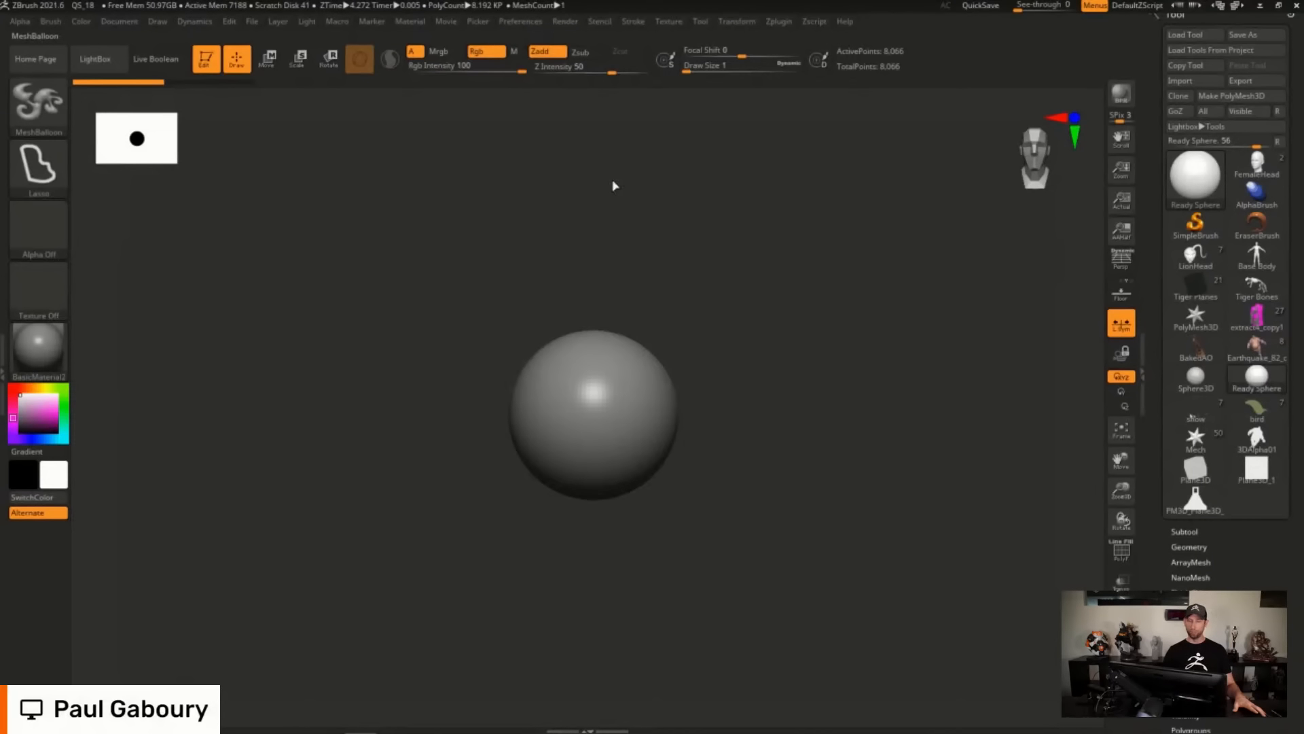
# Try a closed MeshBalloon shape bulging out on both sides of the small sphere and undo it after inspection.
pyautogui.moveTo(743, 415)
pyautogui.keyDown('alt'); pyautogui.mouseDown()
pyautogui.moveTo(780, 408)
pyautogui.moveTo(736, 407)
pyautogui.moveTo(761, 382)
pyautogui.mouseUp(); pyautogui.keyUp('alt')
pyautogui.press('ctrl')
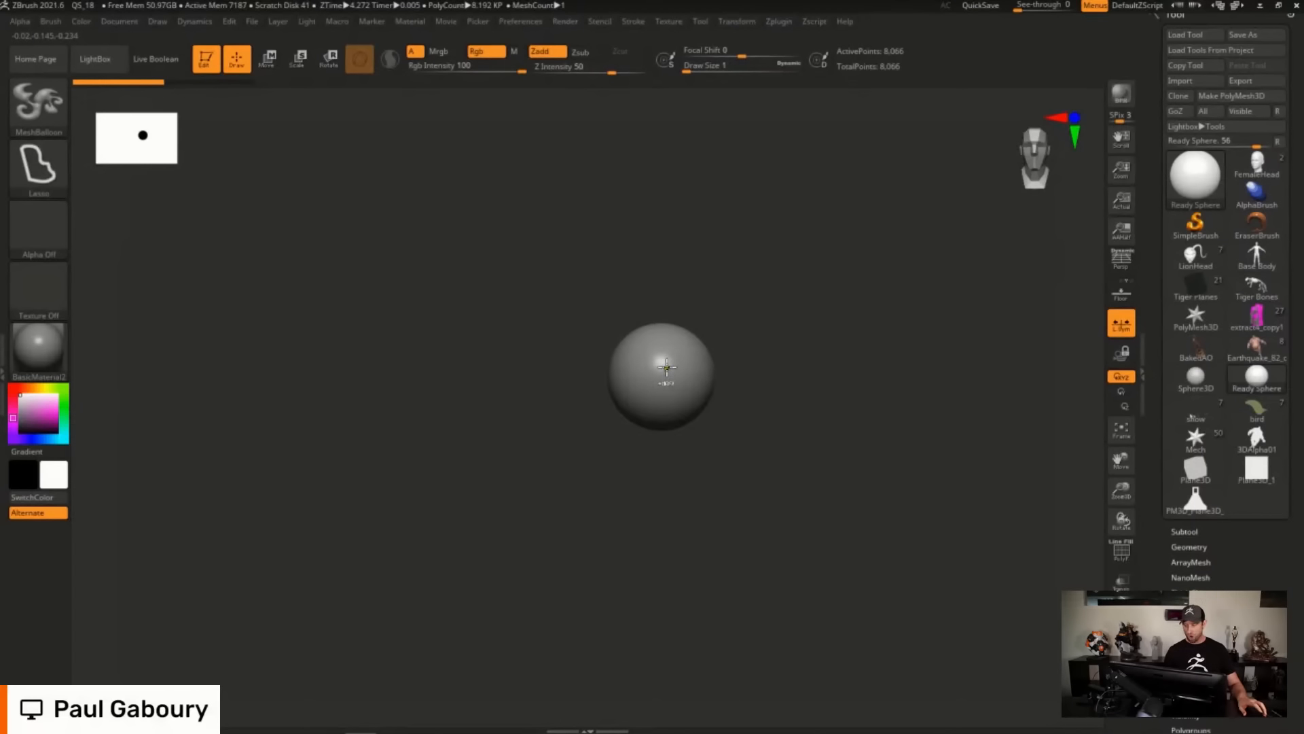
pyautogui.moveTo(667, 366)
pyautogui.mouseDown()
pyautogui.moveTo(608, 303)
pyautogui.moveTo(527, 262)
pyautogui.moveTo(335, 311)
pyautogui.moveTo(312, 343)
pyautogui.moveTo(335, 471)
pyautogui.moveTo(381, 501)
pyautogui.moveTo(561, 454)
pyautogui.moveTo(774, 451)
pyautogui.moveTo(879, 369)
pyautogui.moveTo(763, 347)
pyautogui.moveTo(668, 367)
pyautogui.mouseUp()
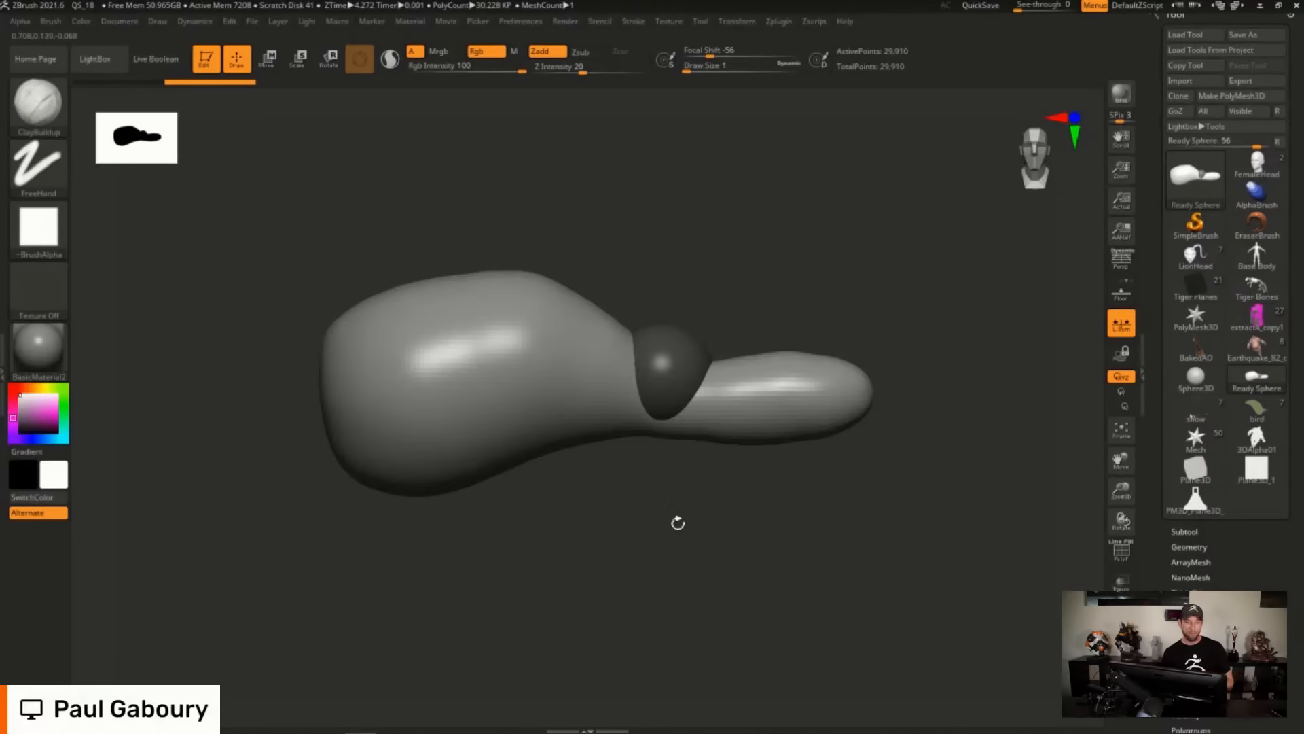
pyautogui.moveTo(675, 495)
pyautogui.mouseDown()
pyautogui.moveTo(705, 544)
pyautogui.moveTo(693, 591)
pyautogui.moveTo(731, 442)
pyautogui.moveTo(725, 472)
pyautogui.moveTo(711, 466)
pyautogui.mouseUp()
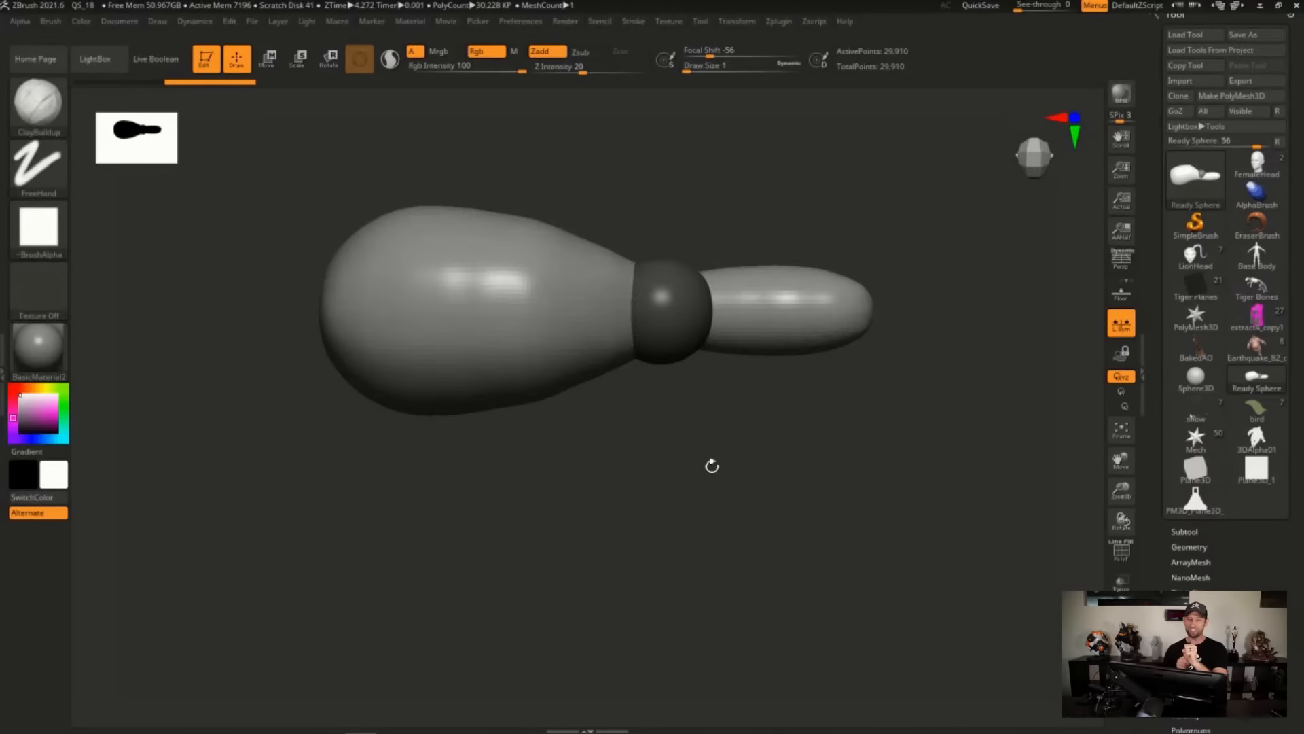
pyautogui.moveTo(768, 489); pyautogui.dragTo(665, 510)
pyautogui.hotkey('ctrl', 'z')
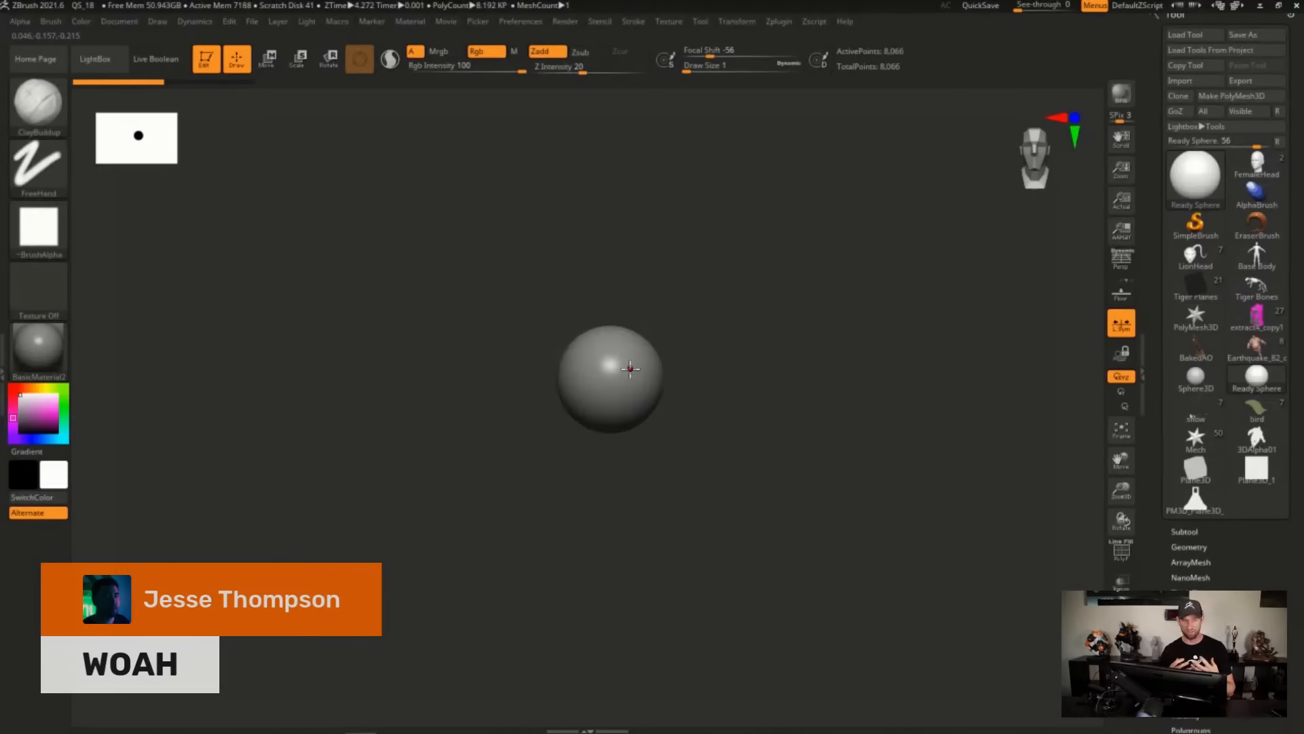
# Enlarge the view of the sphere and set the brush Draw Size to 18.
pyautogui.keyDown('alt'); pyautogui.moveTo(692, 446); pyautogui.dragTo(768, 438); pyautogui.keyUp('alt')
pyautogui.press('s')
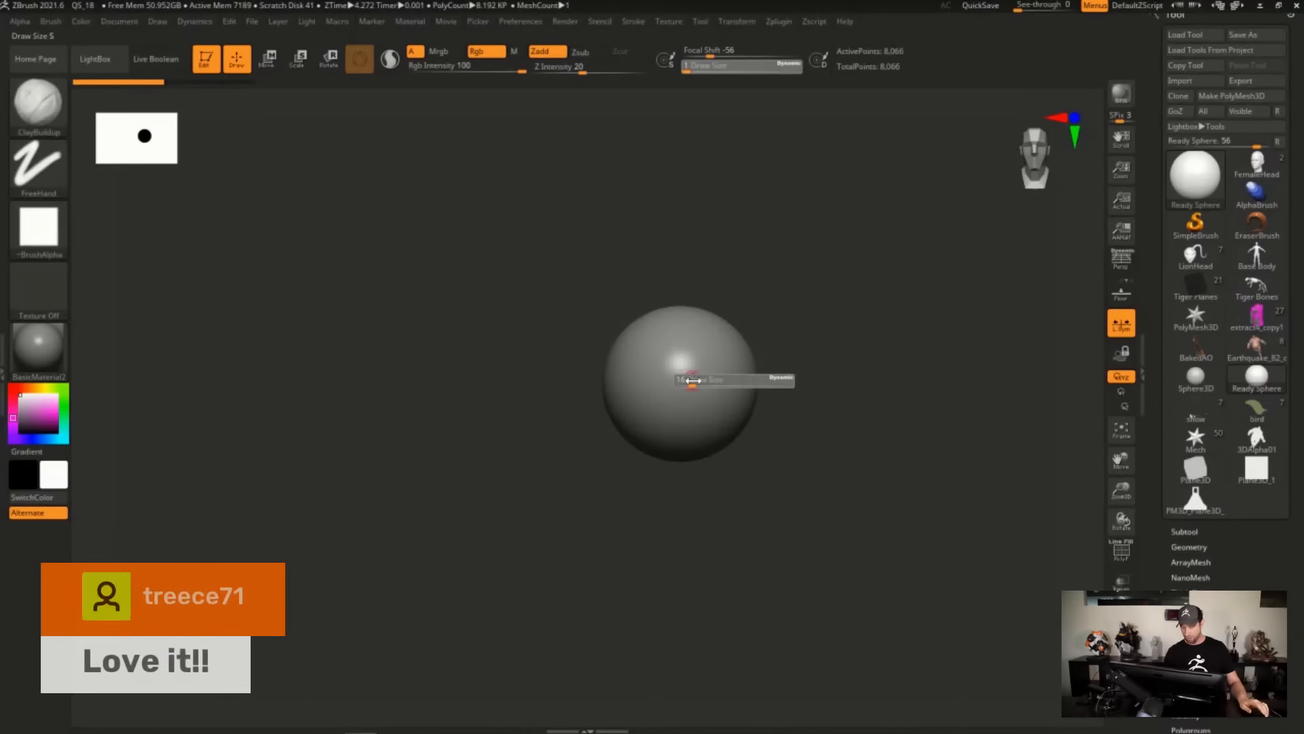
pyautogui.click(693, 382)
pyautogui.press('shift')
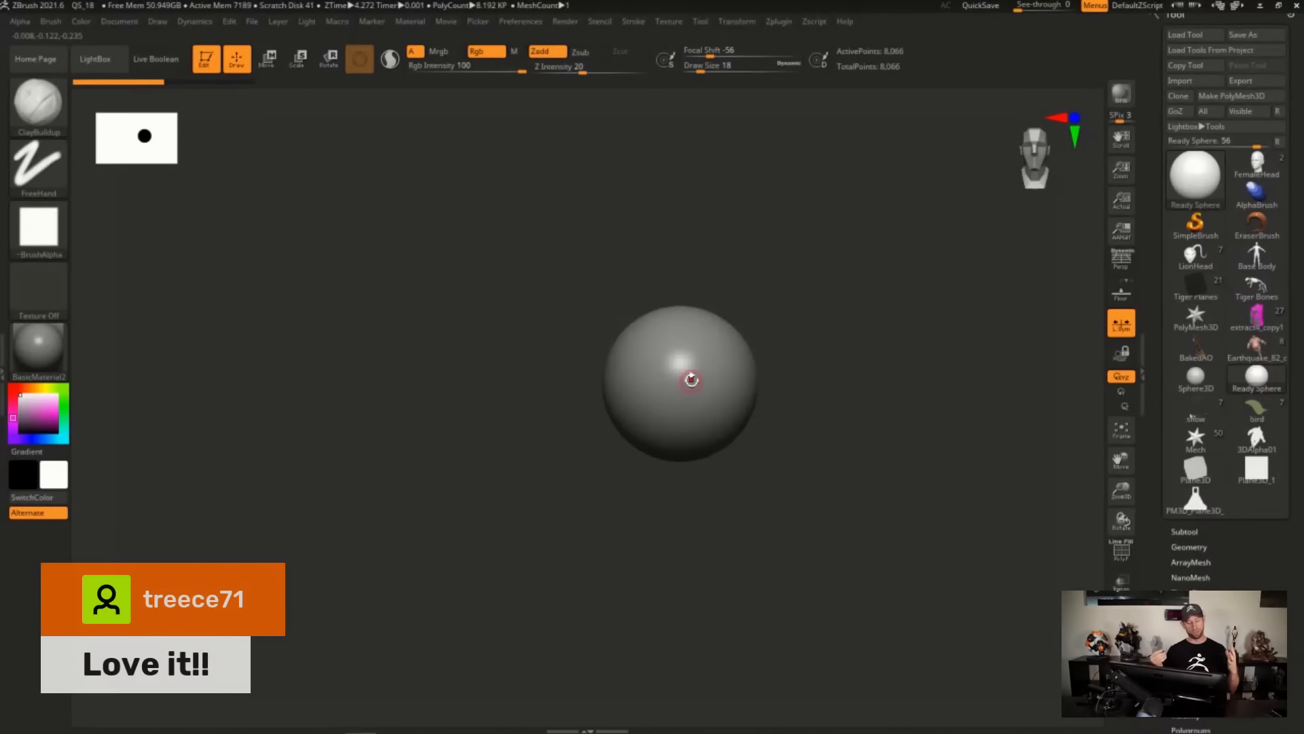
# Try a long MeshBalloon lasso starting away from the middle of the sphere and undo the resulting geometry.
pyautogui.hotkey('ctrl', 'shift')
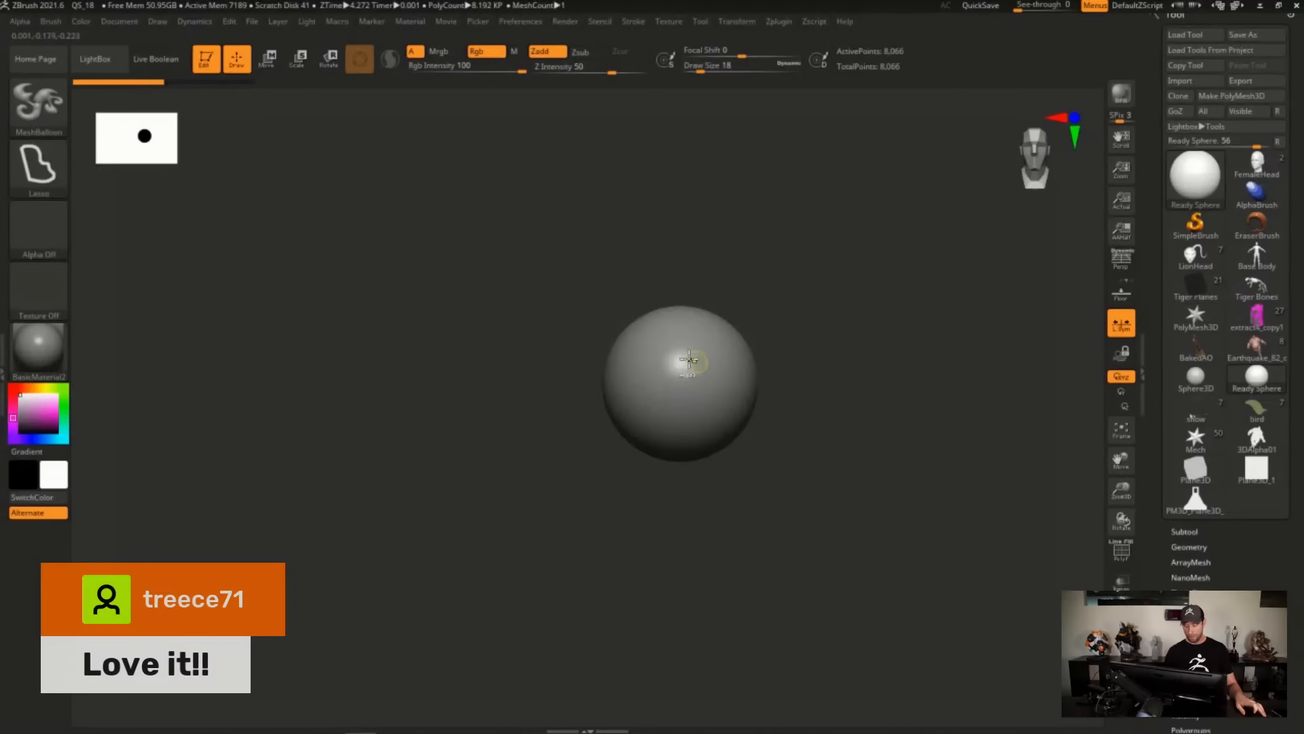
pyautogui.moveTo(681, 360)
pyautogui.keyDown('ctrl'); pyautogui.keyDown('shift'); pyautogui.mouseDown()
pyautogui.moveTo(594, 292)
pyautogui.moveTo(320, 344)
pyautogui.moveTo(235, 466)
pyautogui.moveTo(328, 507)
pyautogui.moveTo(437, 483)
pyautogui.moveTo(786, 524)
pyautogui.moveTo(942, 387)
pyautogui.moveTo(790, 336)
pyautogui.moveTo(853, 431)
pyautogui.moveTo(838, 503)
pyautogui.mouseUp(); pyautogui.keyUp('shift'); pyautogui.keyUp('ctrl')
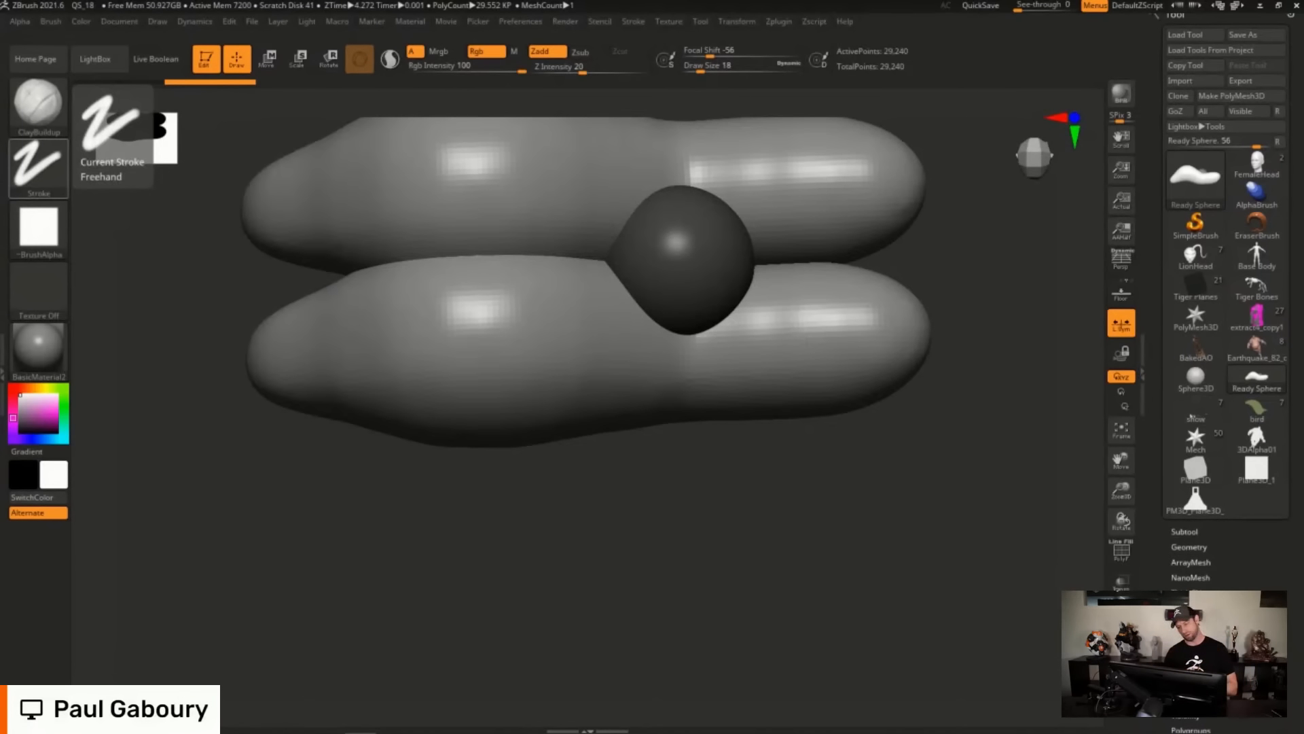
pyautogui.hotkey('ctrl', 'z')
# Draw a MeshBalloon shape from the sphere's centre, wide and bulbous on one side and slim on the other.
pyautogui.moveTo(717, 527)
pyautogui.mouseDown()
pyautogui.moveTo(748, 345)
pyautogui.moveTo(767, 330)
pyautogui.mouseUp()
pyautogui.keyDown('alt'); pyautogui.moveTo(773, 325); pyautogui.dragTo(771, 513); pyautogui.keyUp('alt')
pyautogui.moveTo(683, 390)
pyautogui.keyDown('ctrl'); pyautogui.mouseDown()
pyautogui.moveTo(597, 347)
pyautogui.moveTo(280, 370)
pyautogui.moveTo(598, 528)
pyautogui.moveTo(888, 431)
pyautogui.moveTo(899, 389)
pyautogui.moveTo(811, 348)
pyautogui.mouseUp(); pyautogui.keyUp('ctrl')
pyautogui.moveTo(929, 358)
pyautogui.mouseDown()
pyautogui.moveTo(923, 497)
pyautogui.moveTo(935, 455)
pyautogui.mouseUp()
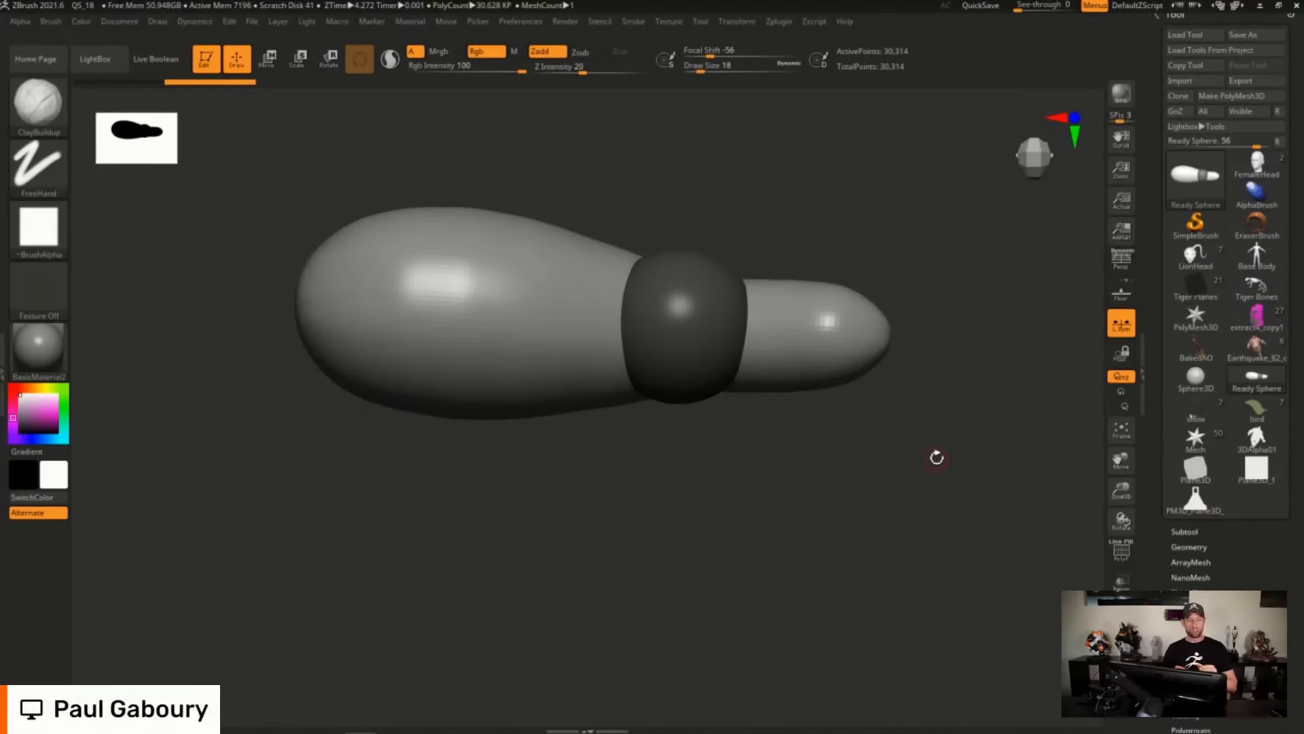
# Try two successive MeshBalloon segments off the wide end of the body and undo both.
pyautogui.moveTo(798, 489)
pyautogui.keyDown('ctrl'); pyautogui.mouseDown(button='right')
pyautogui.moveTo(740, 461)
pyautogui.moveTo(650, 477)
pyautogui.mouseUp(button='right'); pyautogui.keyUp('ctrl')
pyautogui.keyDown('alt'); pyautogui.moveTo(651, 477); pyautogui.dragTo(736, 453, button='right'); pyautogui.keyUp('alt')
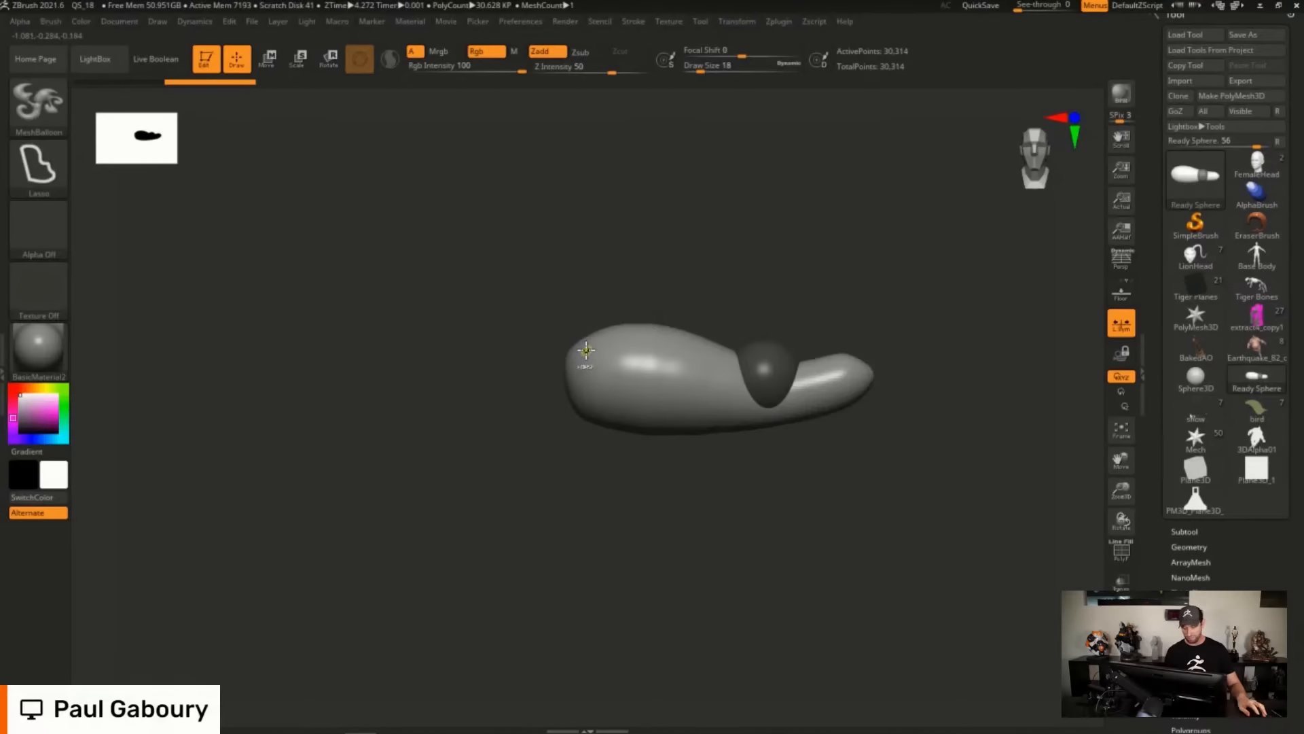
pyautogui.moveTo(588, 349)
pyautogui.keyDown('ctrl'); pyautogui.mouseDown()
pyautogui.moveTo(474, 379)
pyautogui.moveTo(530, 437)
pyautogui.moveTo(600, 392)
pyautogui.mouseUp(); pyautogui.keyUp('ctrl')
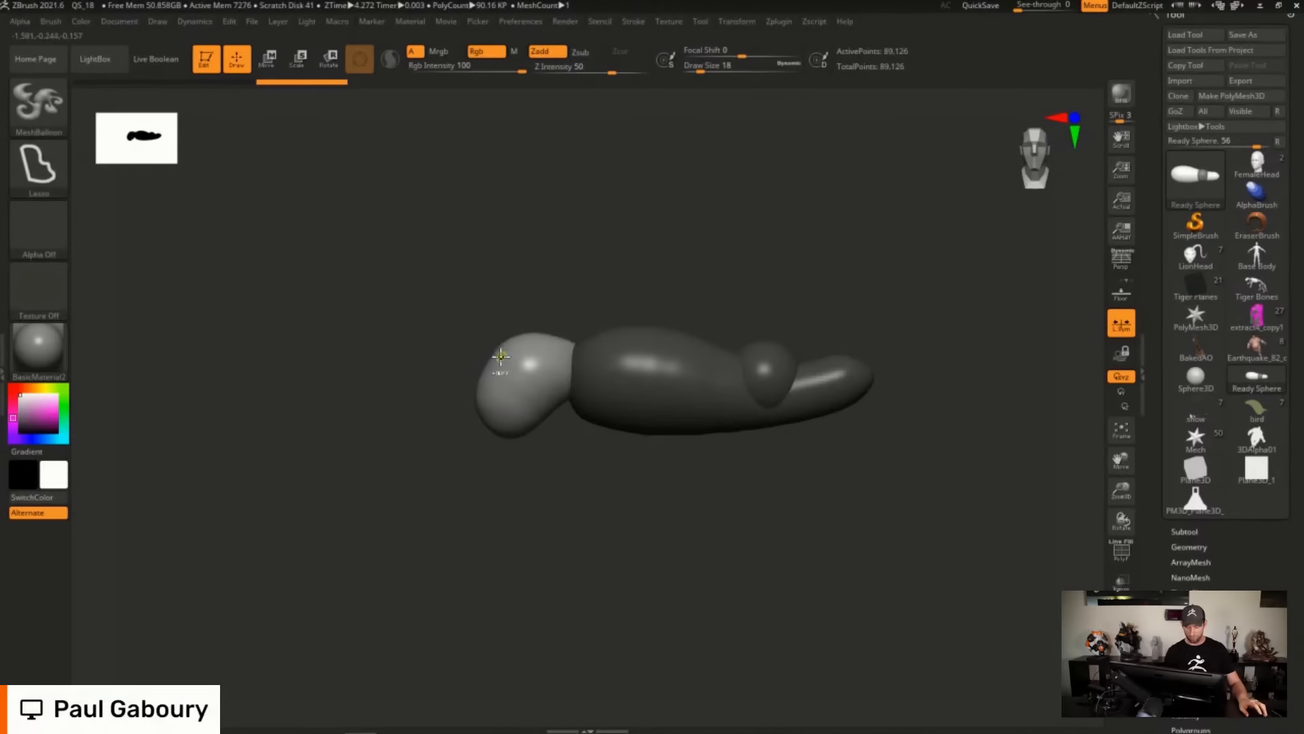
pyautogui.moveTo(419, 359)
pyautogui.keyDown('ctrl'); pyautogui.mouseDown()
pyautogui.moveTo(410, 434)
pyautogui.moveTo(431, 487)
pyautogui.moveTo(495, 460)
pyautogui.moveTo(526, 409)
pyautogui.mouseUp(); pyautogui.keyUp('ctrl')
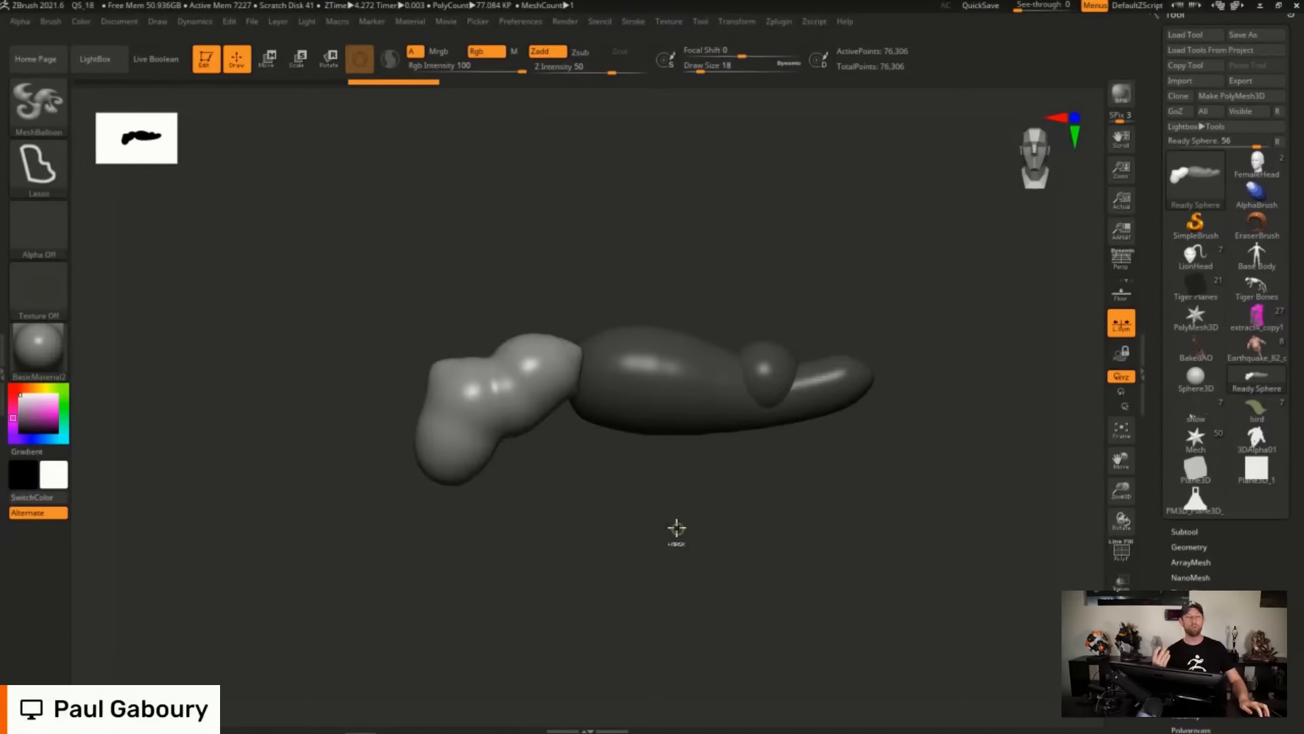
pyautogui.hotkey('ctrl', 'z')
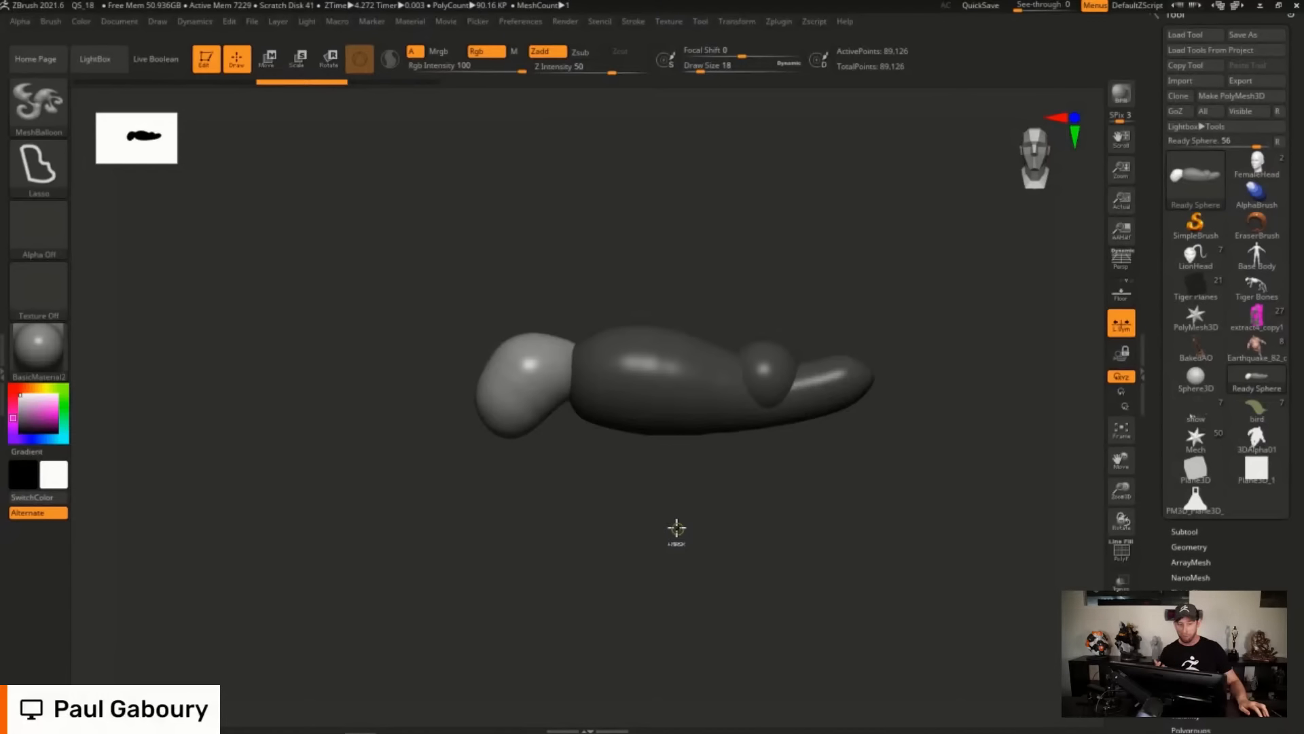
pyautogui.hotkey('ctrl', 'z')
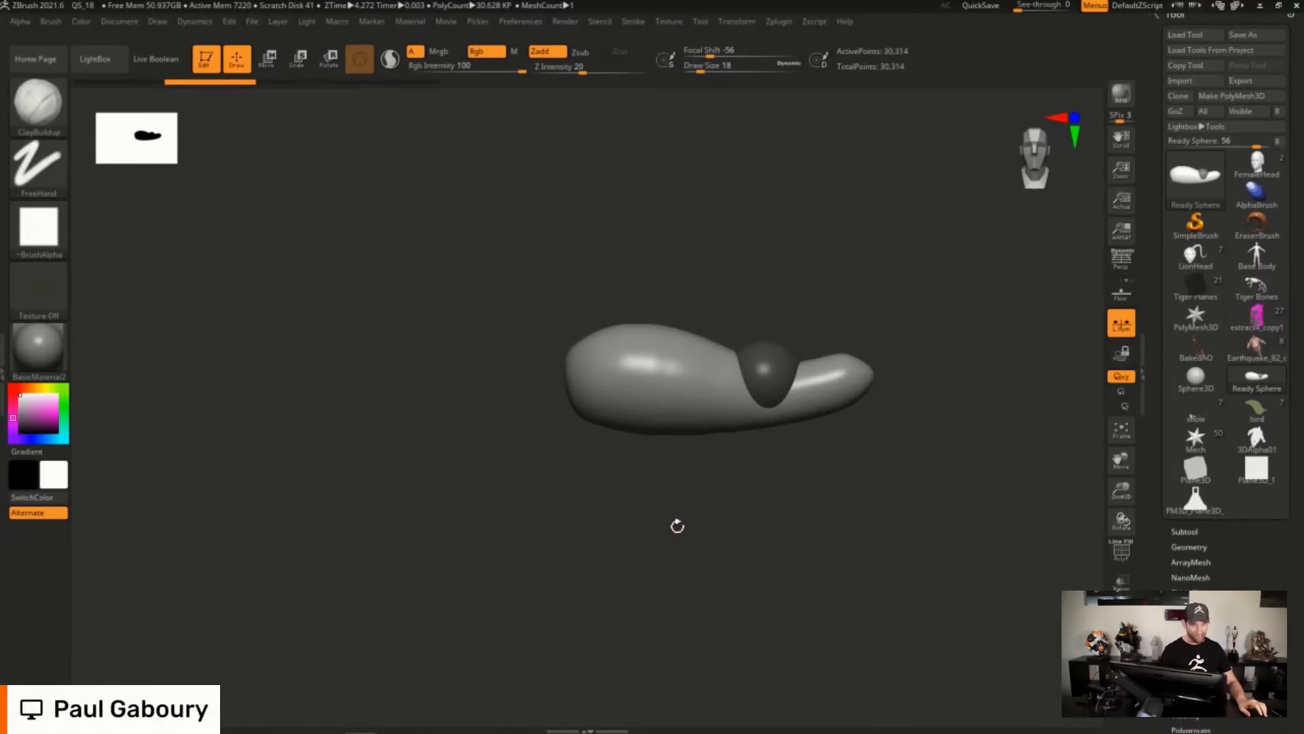
# Try a blocky MeshBalloon segment with a rounded, downward-curving one at the wide end, and undo them.
pyautogui.moveTo(768, 506)
pyautogui.keyDown('alt'); pyautogui.mouseDown(button='right')
pyautogui.moveTo(706, 497)
pyautogui.moveTo(783, 506)
pyautogui.moveTo(707, 504)
pyautogui.mouseUp(button='right'); pyautogui.keyUp('alt')
pyautogui.keyDown('alt'); pyautogui.moveTo(706, 504); pyautogui.dragTo(760, 495, button='right'); pyautogui.keyUp('alt')
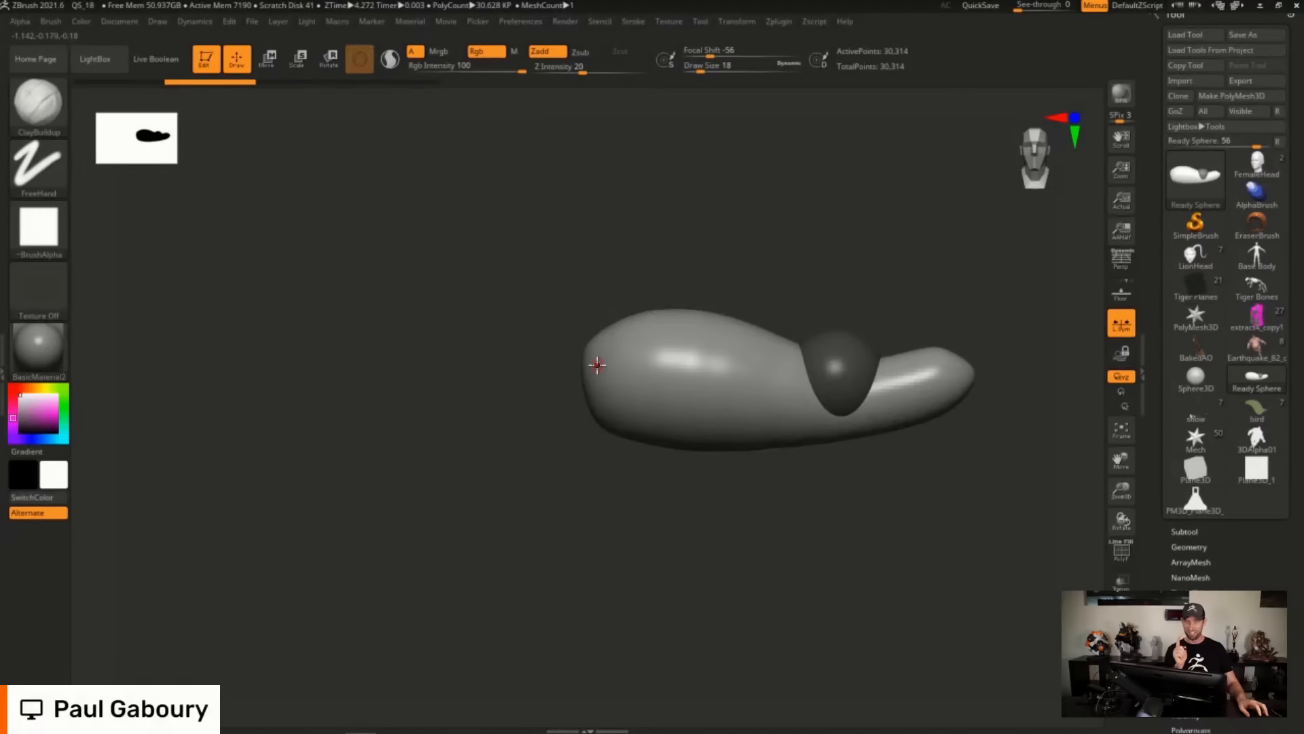
pyautogui.moveTo(583, 348)
pyautogui.keyDown('ctrl'); pyautogui.mouseDown()
pyautogui.moveTo(471, 360)
pyautogui.moveTo(500, 460)
pyautogui.moveTo(633, 402)
pyautogui.mouseUp(); pyautogui.keyUp('ctrl')
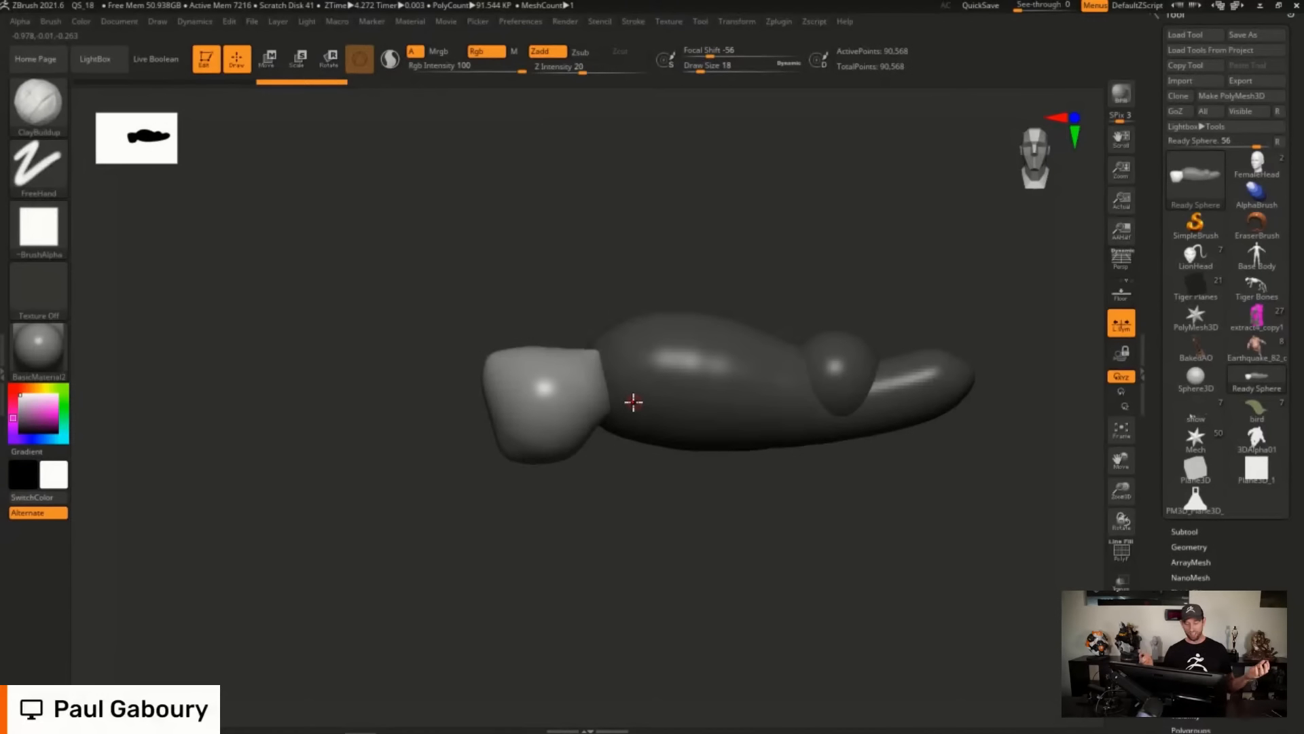
pyautogui.moveTo(495, 382)
pyautogui.keyDown('ctrl'); pyautogui.mouseDown()
pyautogui.moveTo(425, 425)
pyautogui.moveTo(518, 483)
pyautogui.moveTo(541, 410)
pyautogui.mouseUp(); pyautogui.keyUp('ctrl')
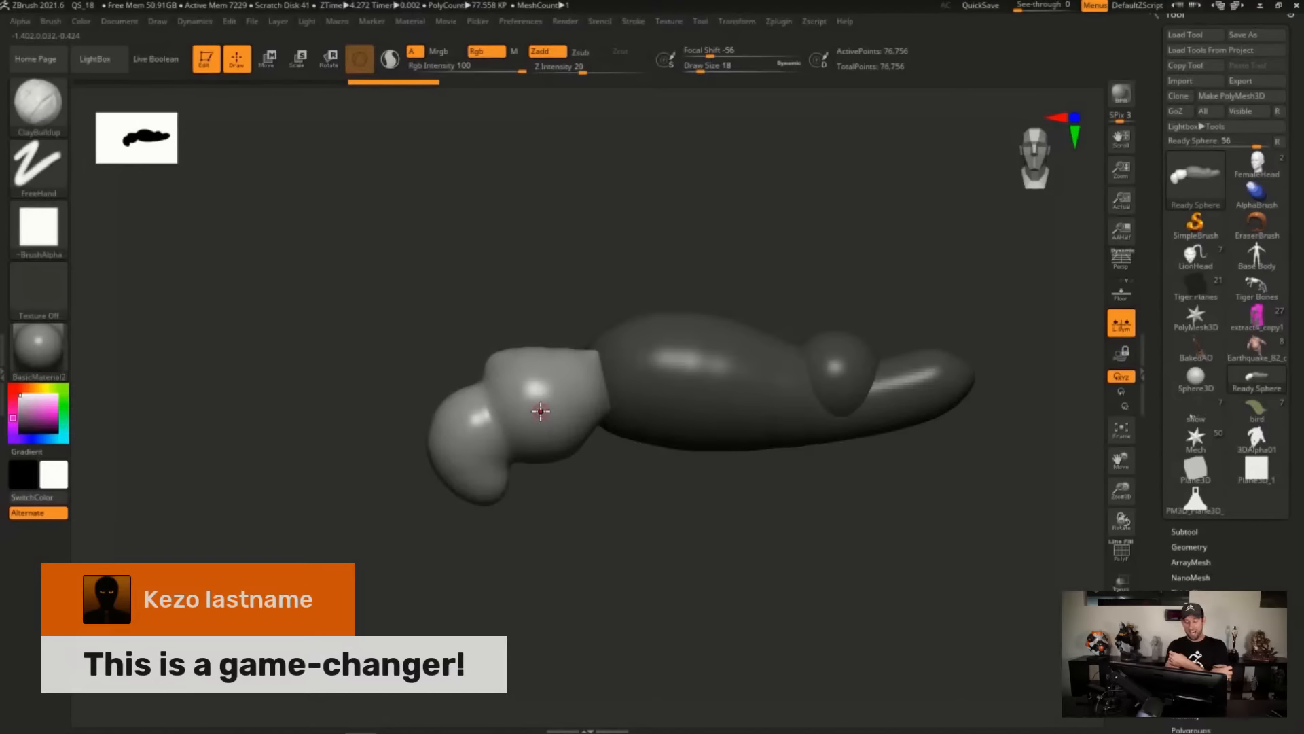
pyautogui.hotkey('ctrl', 'z')
pyautogui.hotkey('ctrl', 'z')
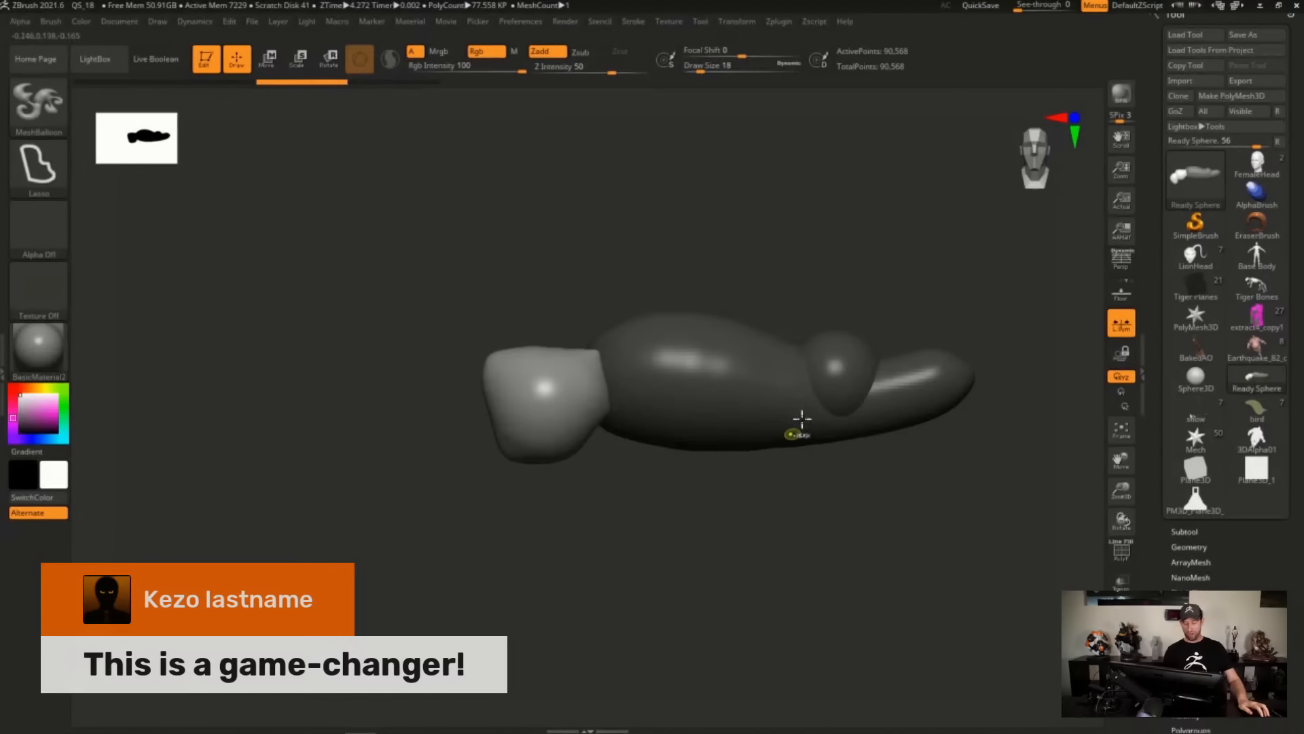
# Try a tapering chain of MeshBalloon segments curving down and away from the body's wide end.
pyautogui.moveTo(597, 345)
pyautogui.keyDown('ctrl'); pyautogui.mouseDown()
pyautogui.moveTo(488, 371)
pyautogui.moveTo(562, 436)
pyautogui.moveTo(620, 401)
pyautogui.mouseUp(); pyautogui.keyUp('ctrl')
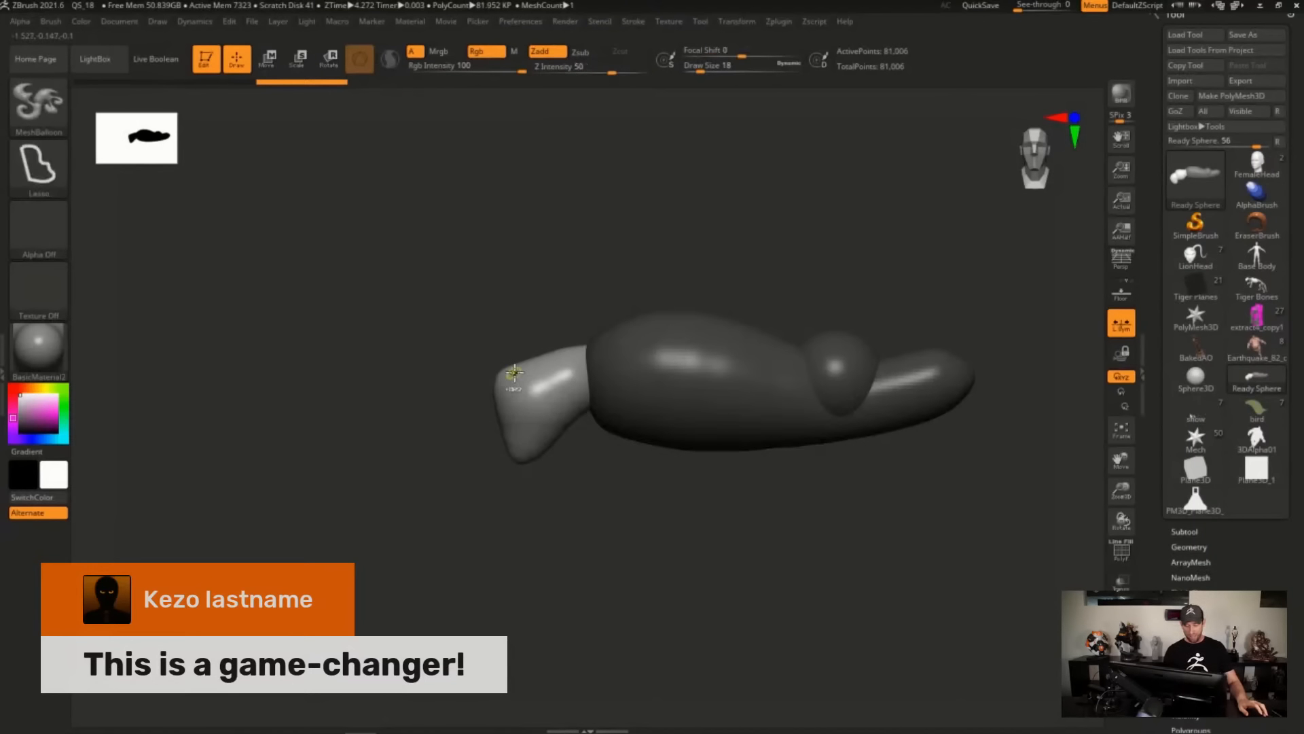
pyautogui.moveTo(514, 385)
pyautogui.keyDown('ctrl'); pyautogui.mouseDown()
pyautogui.moveTo(396, 482)
pyautogui.moveTo(544, 405)
pyautogui.mouseUp(); pyautogui.keyUp('ctrl')
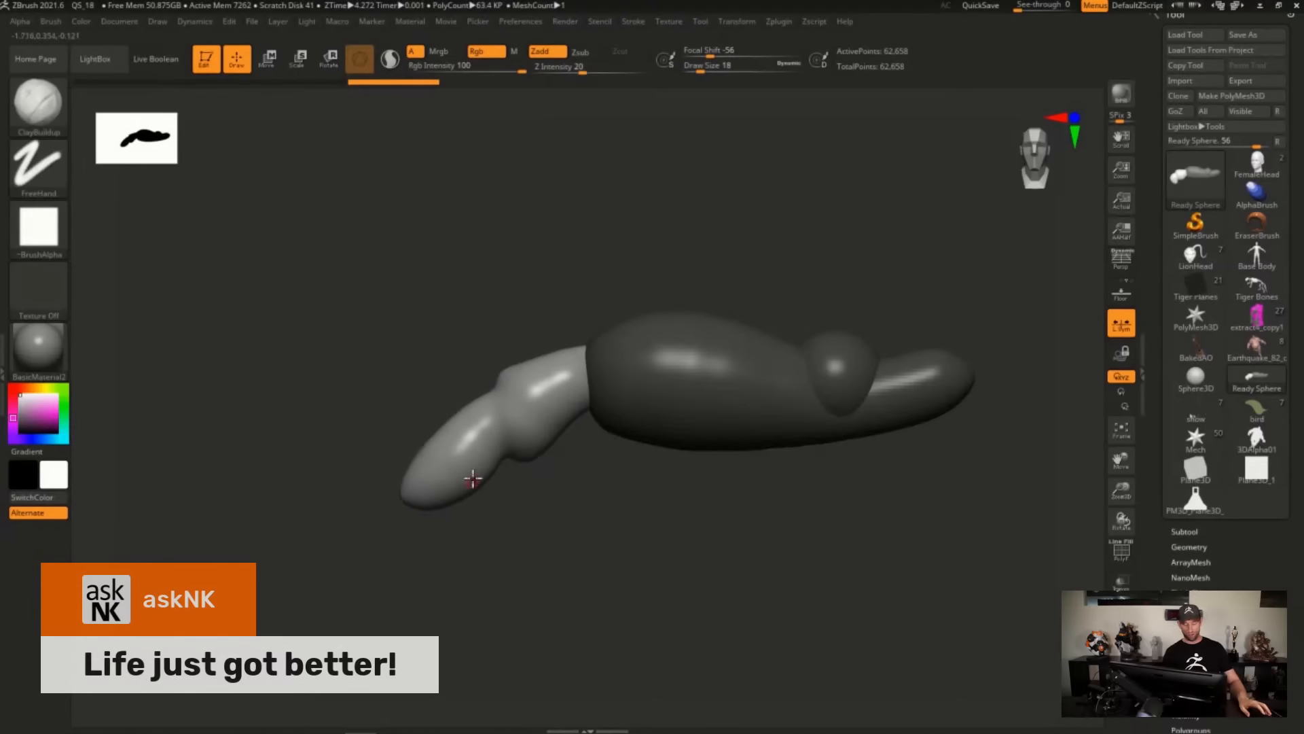
pyautogui.moveTo(432, 475)
pyautogui.keyDown('ctrl'); pyautogui.mouseDown()
pyautogui.moveTo(442, 614)
pyautogui.moveTo(476, 448)
pyautogui.mouseUp(); pyautogui.keyUp('ctrl')
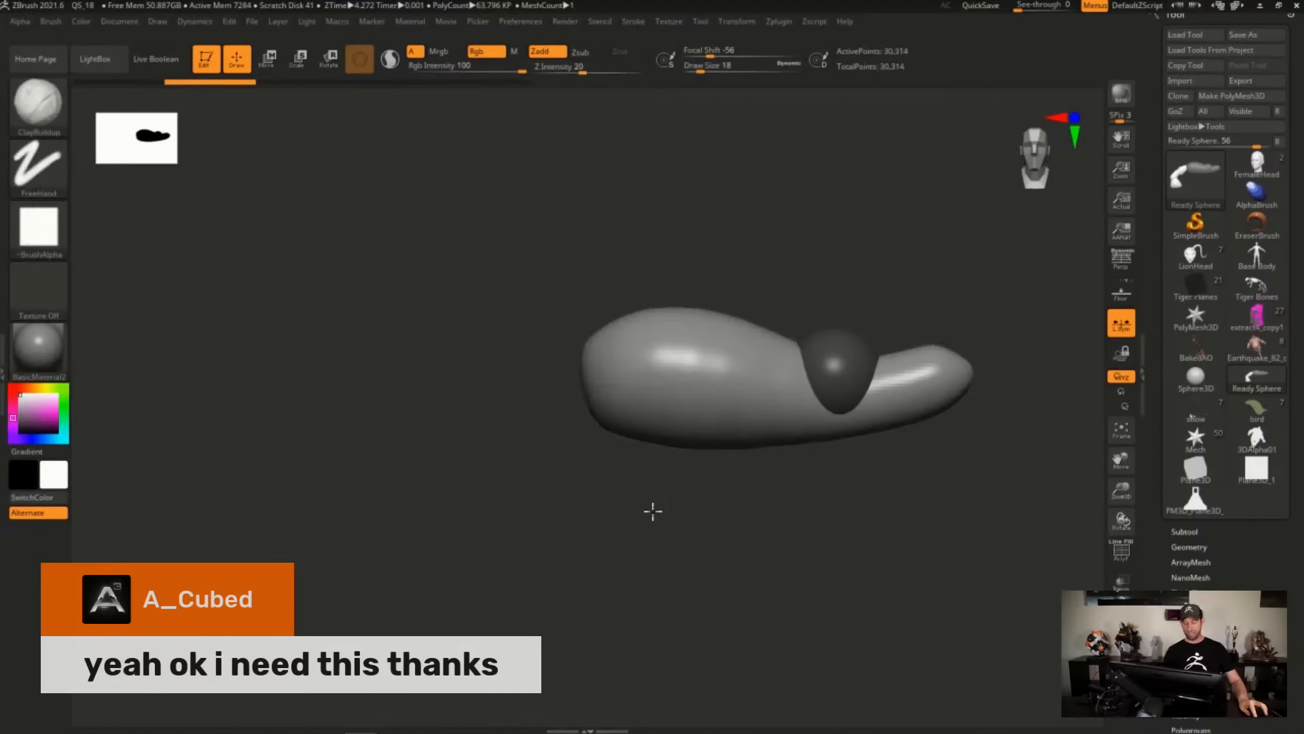
# Draw a large MeshBalloon volume off the wide end of the body, replacing the first attempt.
pyautogui.press('f')
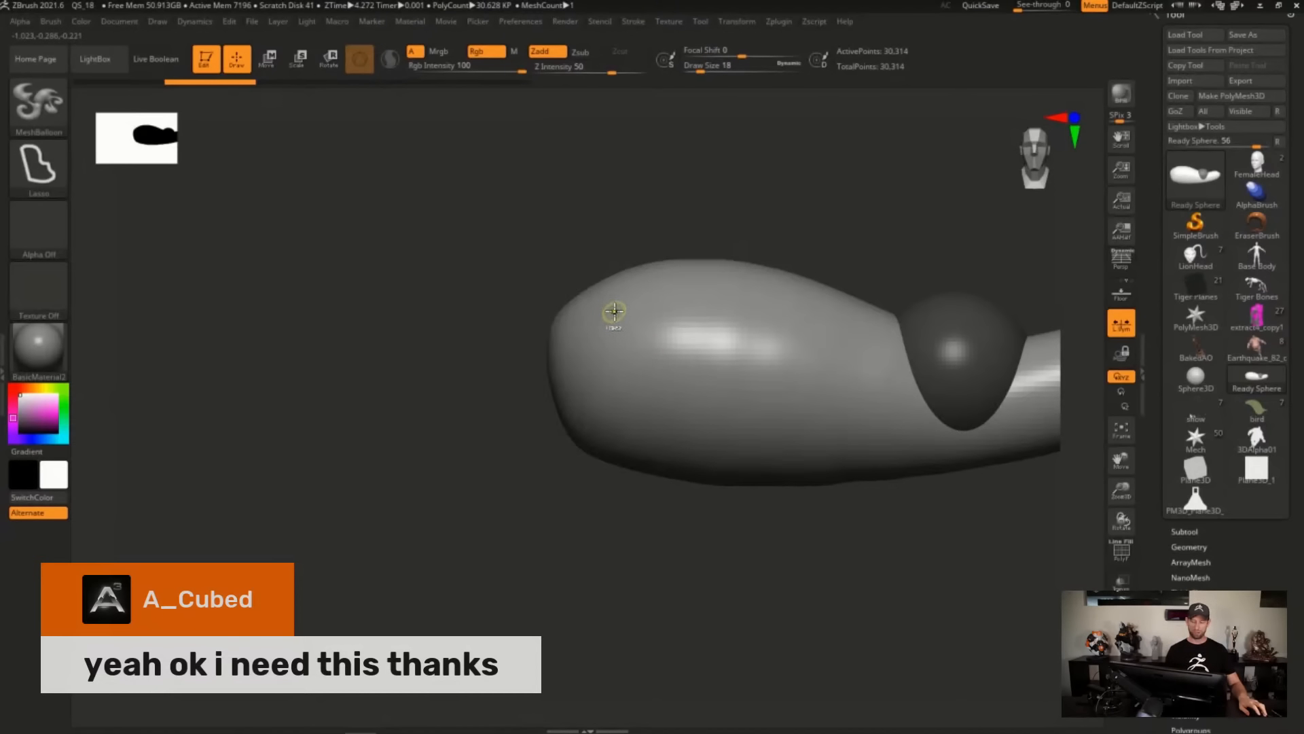
pyautogui.moveTo(609, 309)
pyautogui.keyDown('ctrl'); pyautogui.mouseDown()
pyautogui.moveTo(466, 253)
pyautogui.moveTo(359, 561)
pyautogui.moveTo(661, 379)
pyautogui.mouseUp(); pyautogui.keyUp('ctrl')
pyautogui.moveTo(697, 493)
pyautogui.mouseDown()
pyautogui.moveTo(691, 576)
pyautogui.moveTo(618, 455)
pyautogui.mouseUp()
pyautogui.hotkey('ctrl', 'z')
pyautogui.moveTo(622, 328)
pyautogui.keyDown('ctrl'); pyautogui.mouseDown()
pyautogui.moveTo(381, 489)
pyautogui.moveTo(655, 405)
pyautogui.mouseUp(); pyautogui.keyUp('ctrl')
pyautogui.press('b')
pyautogui.press('c')
pyautogui.press('b')
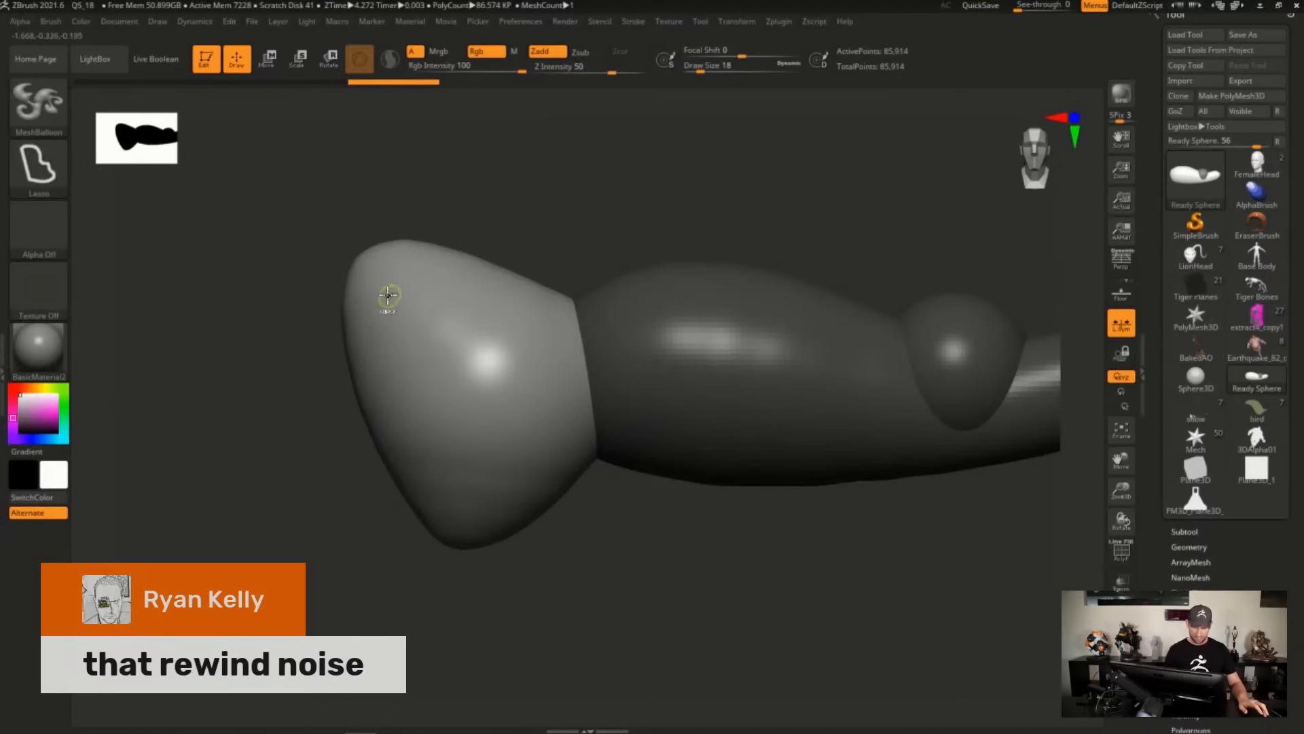
# Extend the new volume's lower outer side with MeshBalloon and cut a large oval hole through it.
pyautogui.moveTo(386, 296)
pyautogui.keyDown('ctrl'); pyautogui.mouseDown()
pyautogui.moveTo(314, 471)
pyautogui.moveTo(385, 586)
pyautogui.moveTo(461, 577)
pyautogui.moveTo(561, 454)
pyautogui.moveTo(560, 390)
pyautogui.mouseUp(); pyautogui.keyUp('ctrl')
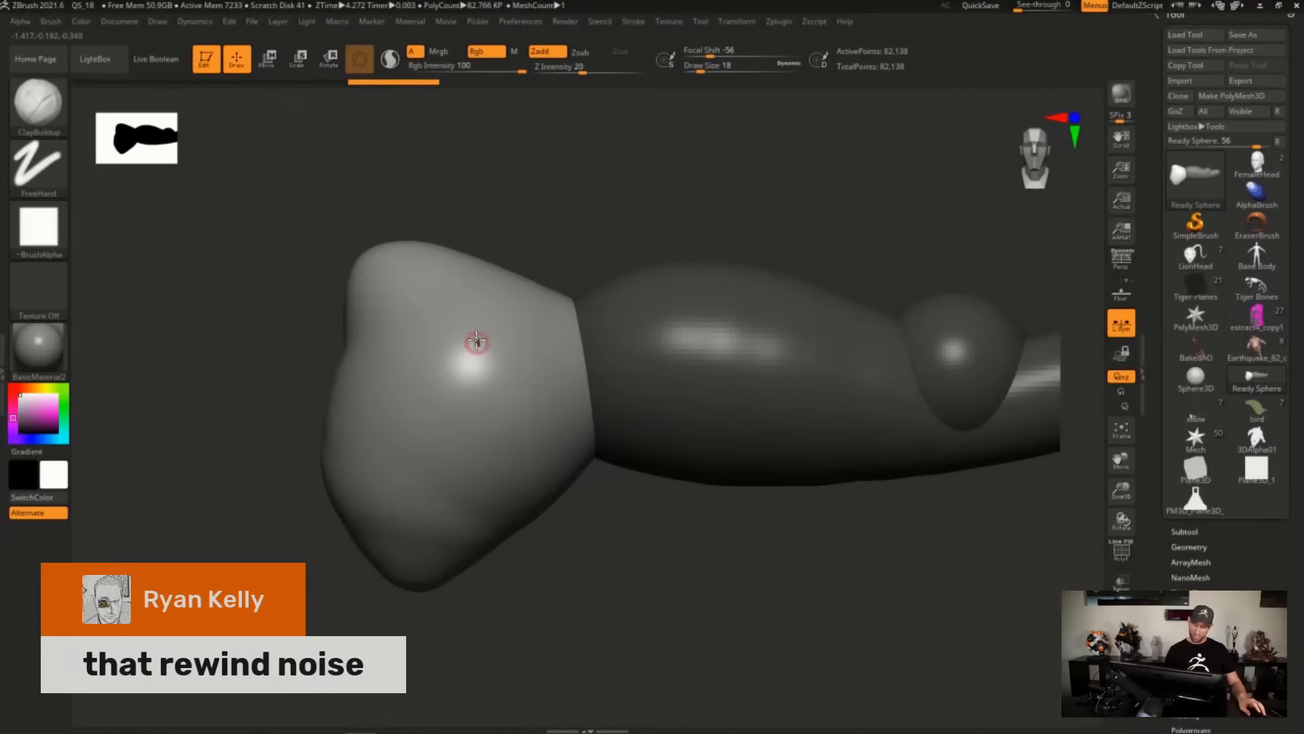
pyautogui.press('ctrl')
pyautogui.moveTo(466, 313)
pyautogui.keyDown('ctrl'); pyautogui.mouseDown()
pyautogui.moveTo(389, 489)
pyautogui.moveTo(527, 373)
pyautogui.moveTo(503, 313)
pyautogui.mouseUp(); pyautogui.keyUp('ctrl')
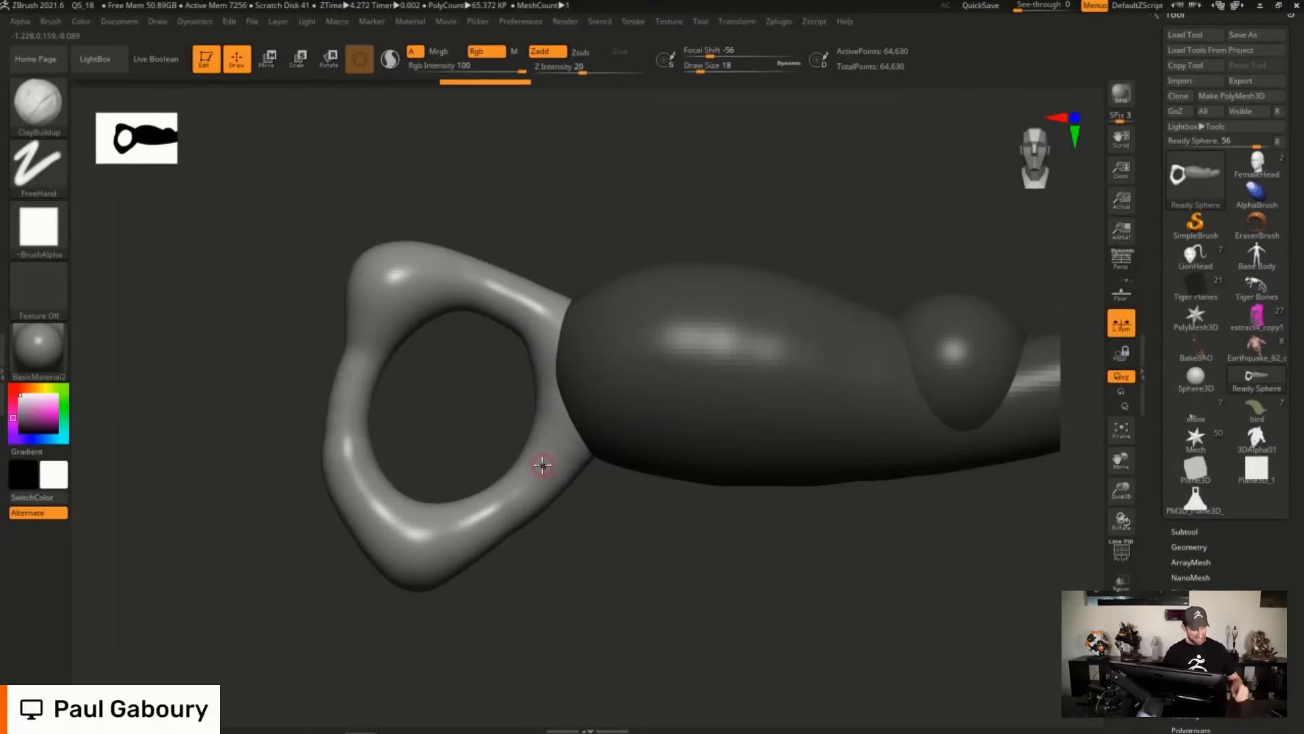
pyautogui.moveTo(711, 554)
pyautogui.keyDown('ctrl'); pyautogui.mouseDown(button='right')
pyautogui.moveTo(696, 559)
pyautogui.moveTo(721, 512)
pyautogui.mouseUp(button='right'); pyautogui.keyUp('ctrl')
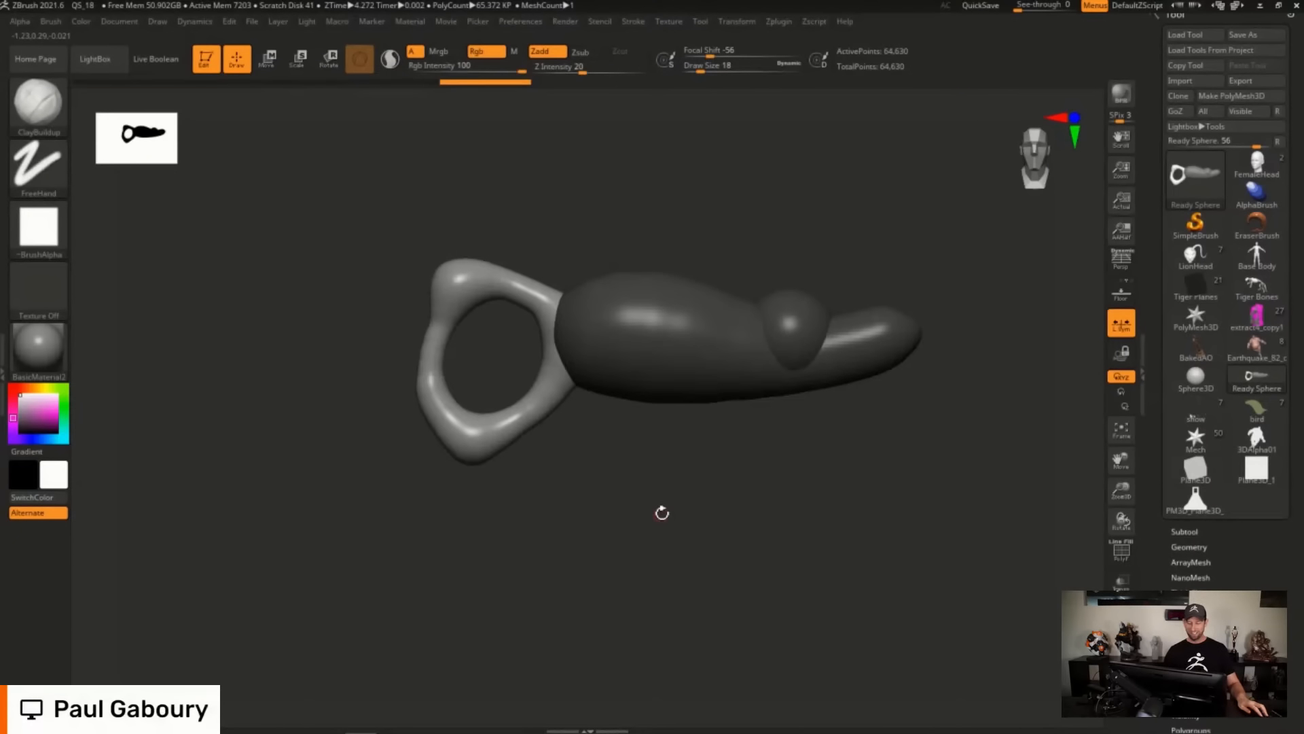
# Undo the hole and the MeshBalloon volumes added at the body's wide end.
pyautogui.press('ctrl')
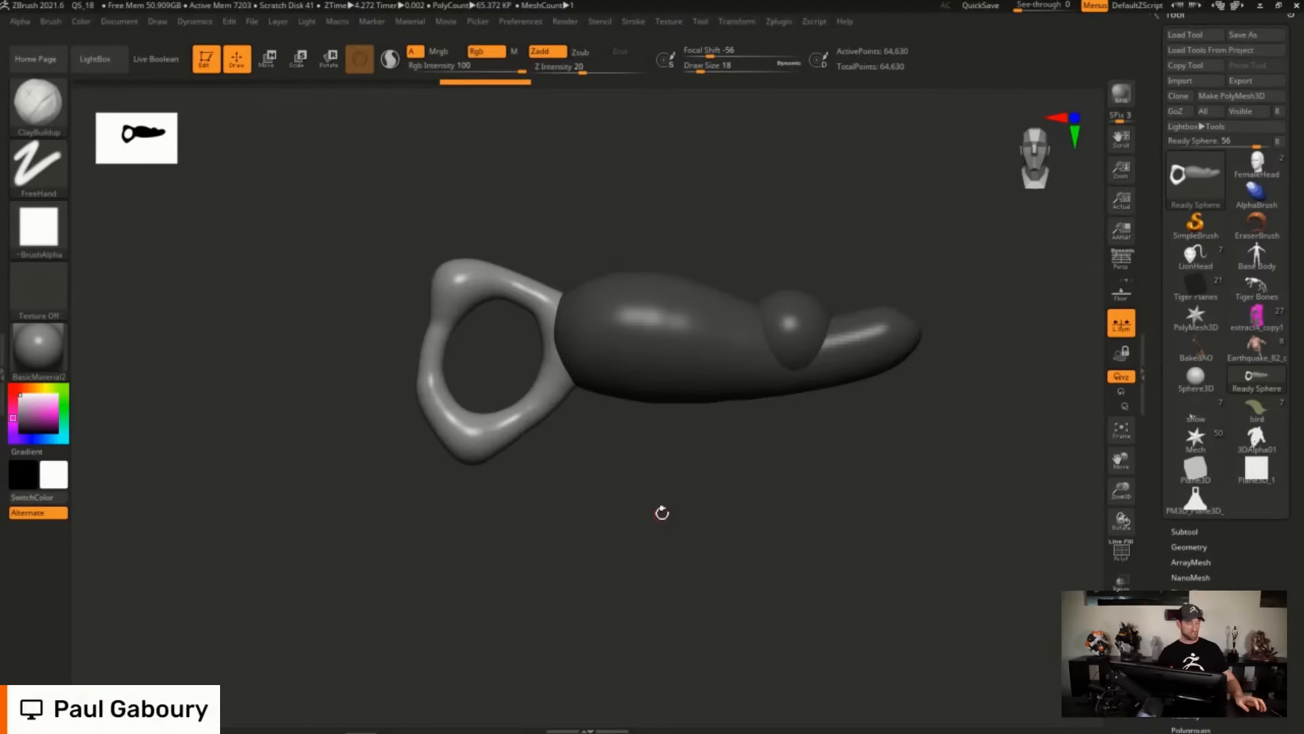
pyautogui.hotkey('ctrl', 'z')
pyautogui.hotkey('ctrl', 'z')
pyautogui.hotkey('ctrl', 'z')
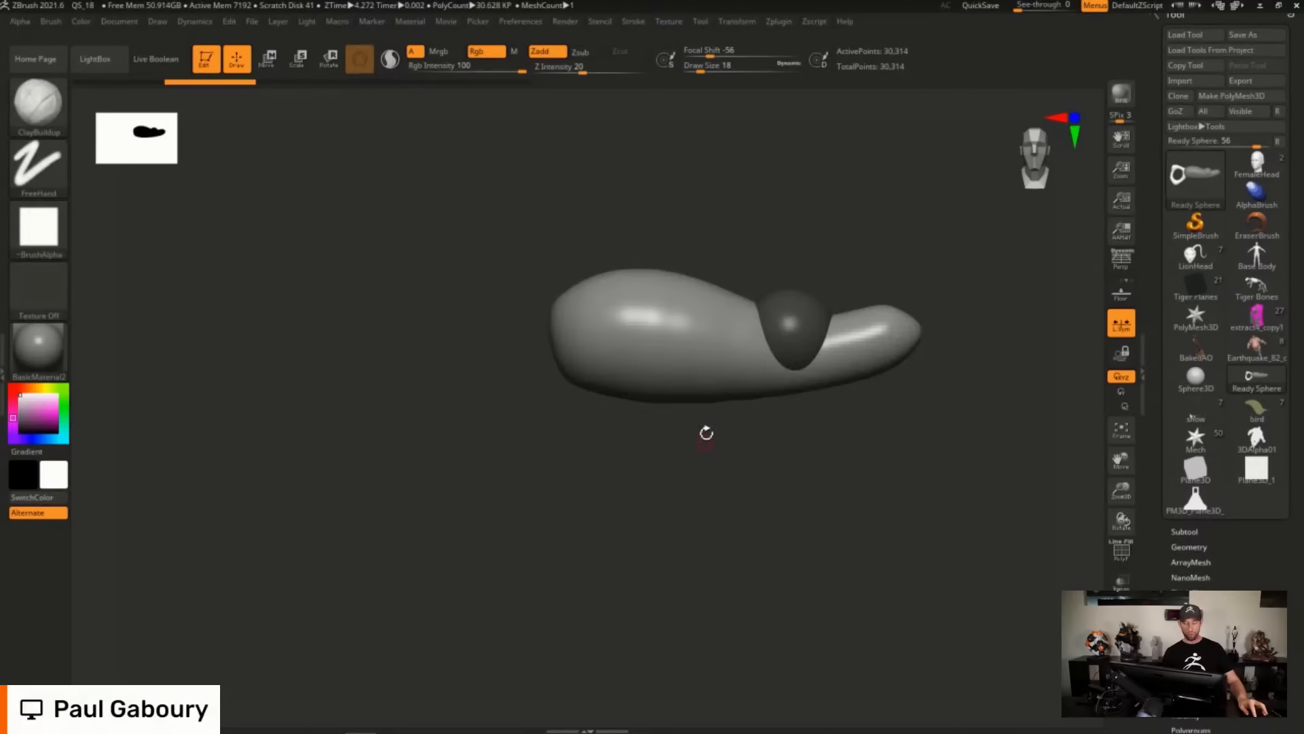
# Try a broad MeshBalloon volume rising along the upper side of the body.
pyautogui.keyDown('alt'); pyautogui.moveTo(707, 433); pyautogui.dragTo(643, 495); pyautogui.keyUp('alt')
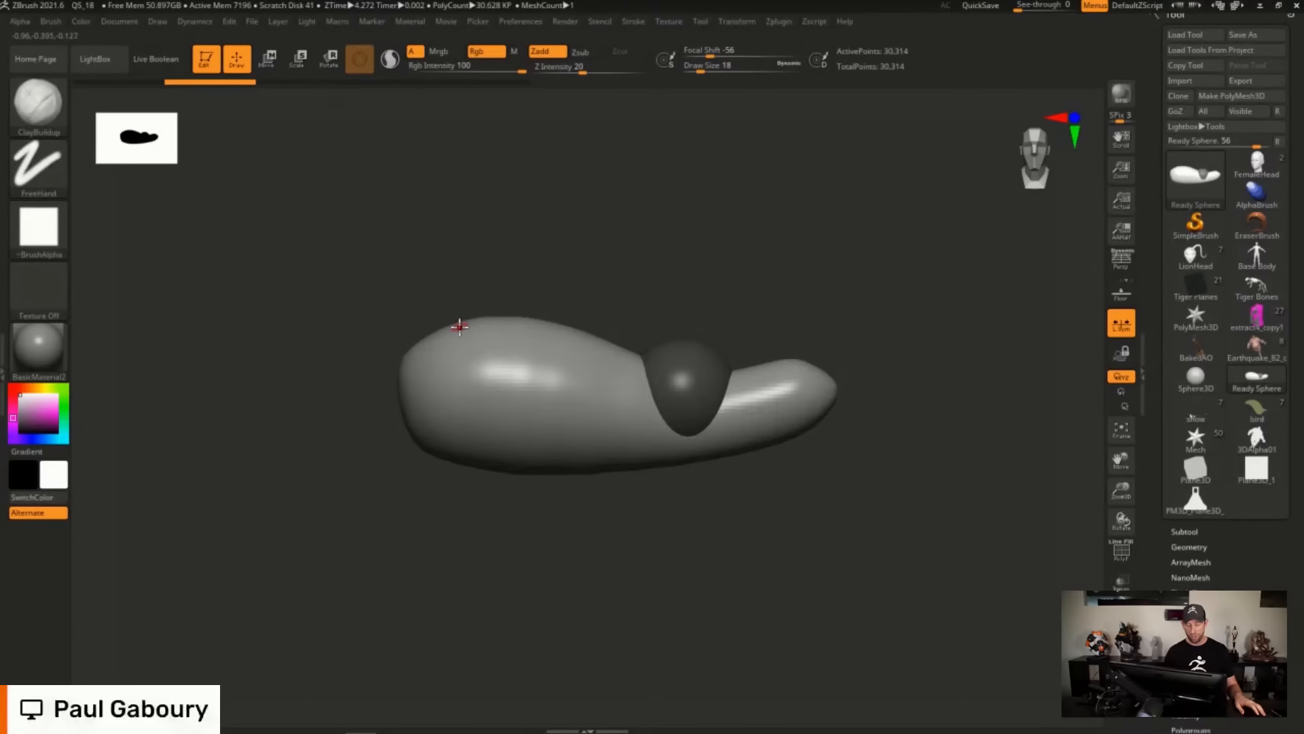
pyautogui.moveTo(459, 340)
pyautogui.keyDown('ctrl'); pyautogui.mouseDown()
pyautogui.moveTo(457, 311)
pyautogui.moveTo(535, 209)
pyautogui.moveTo(605, 195)
pyautogui.moveTo(782, 197)
pyautogui.moveTo(844, 344)
pyautogui.moveTo(819, 374)
pyautogui.moveTo(642, 416)
pyautogui.mouseUp(); pyautogui.keyUp('ctrl')
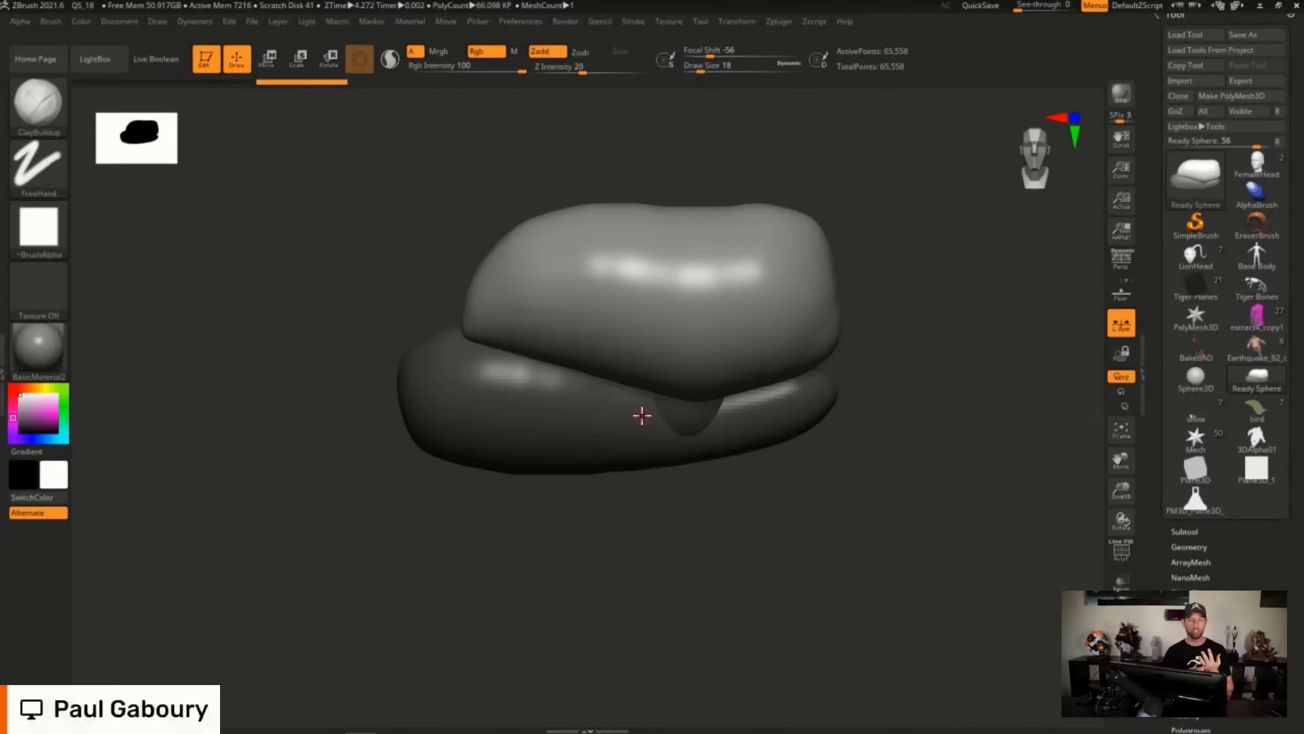
pyautogui.keyDown('ctrl'); pyautogui.keyDown('shift'); pyautogui.click(635, 417); pyautogui.keyUp('shift'); pyautogui.keyUp('ctrl')
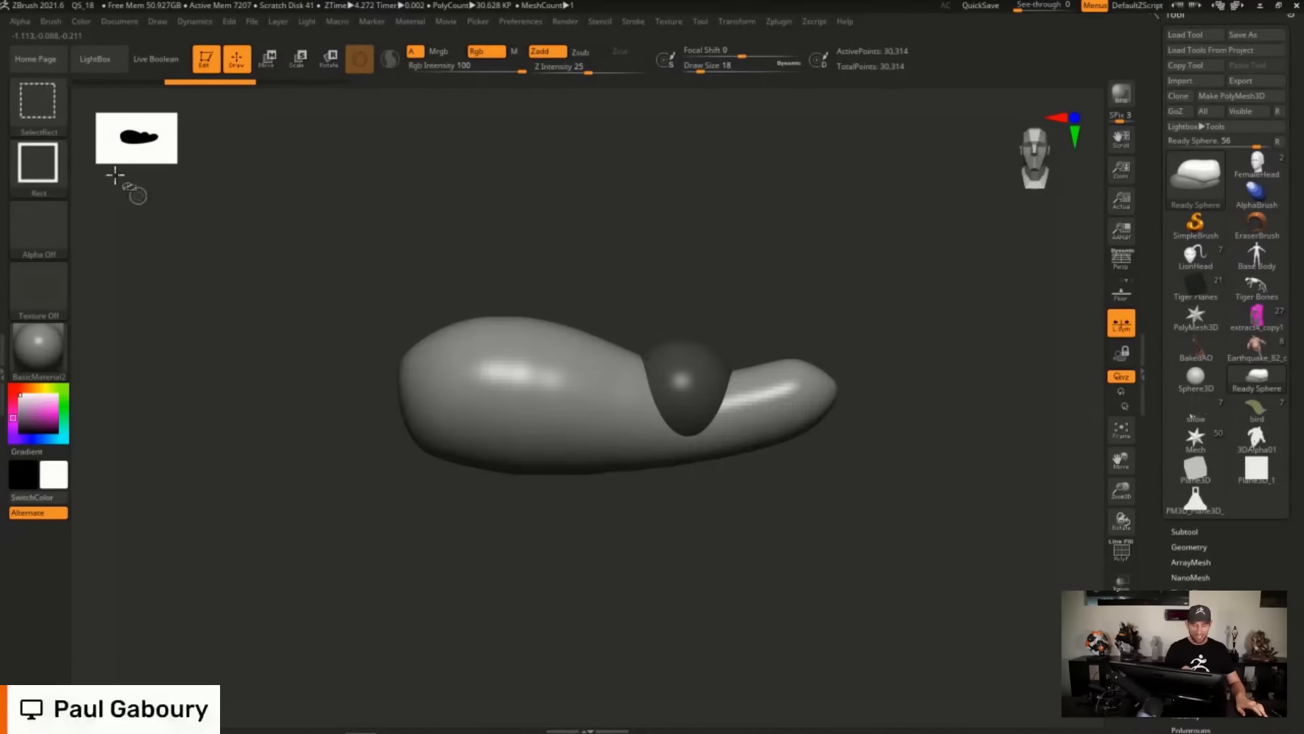
# Switch the selection brush to SelectLasso, isolate an irregular patch of the body, and show the whole mesh again.
pyautogui.keyDown('ctrl'); pyautogui.keyDown('shift'); pyautogui.click(37, 102); pyautogui.keyUp('shift'); pyautogui.keyUp('ctrl')
pyautogui.click(422, 173)
pyautogui.moveTo(530, 384)
pyautogui.keyDown('ctrl'); pyautogui.keyDown('shift'); pyautogui.mouseDown()
pyautogui.moveTo(512, 259)
pyautogui.moveTo(576, 185)
pyautogui.moveTo(821, 242)
pyautogui.moveTo(645, 380)
pyautogui.moveTo(550, 407)
pyautogui.mouseUp(); pyautogui.keyUp('shift'); pyautogui.keyUp('ctrl')
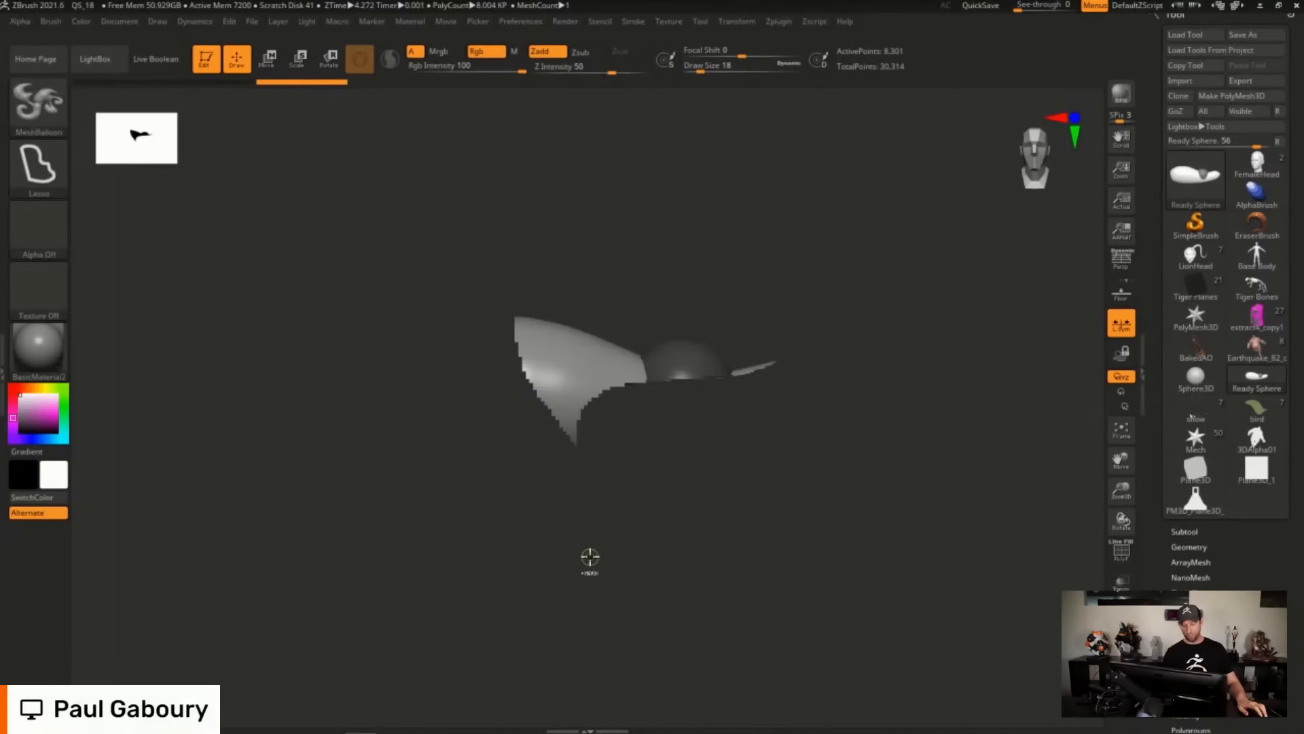
pyautogui.keyDown('ctrl'); pyautogui.keyDown('shift'); pyautogui.click(584, 563); pyautogui.keyUp('shift'); pyautogui.keyUp('ctrl')
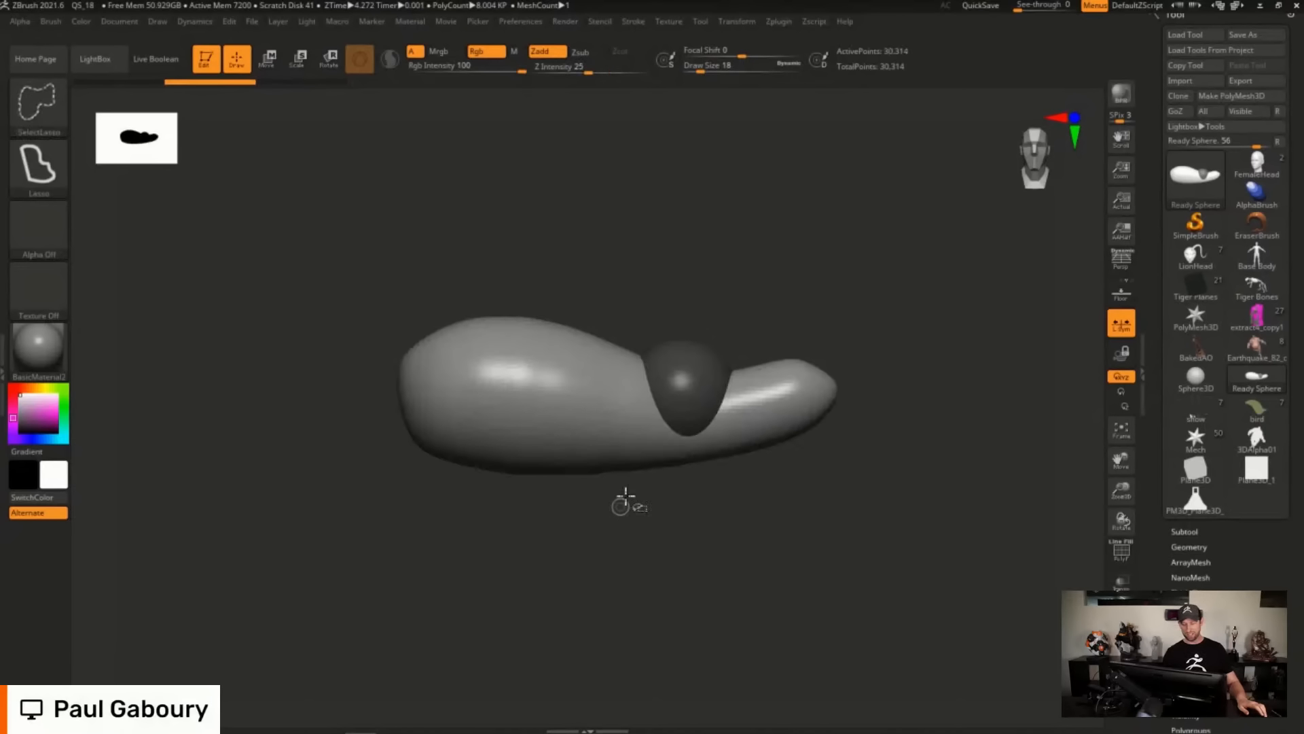
# Enable LazyMouse for SelectLasso and isolate the middle section of the body around the masked sphere.
pyautogui.click(633, 23)
pyautogui.click(674, 291)
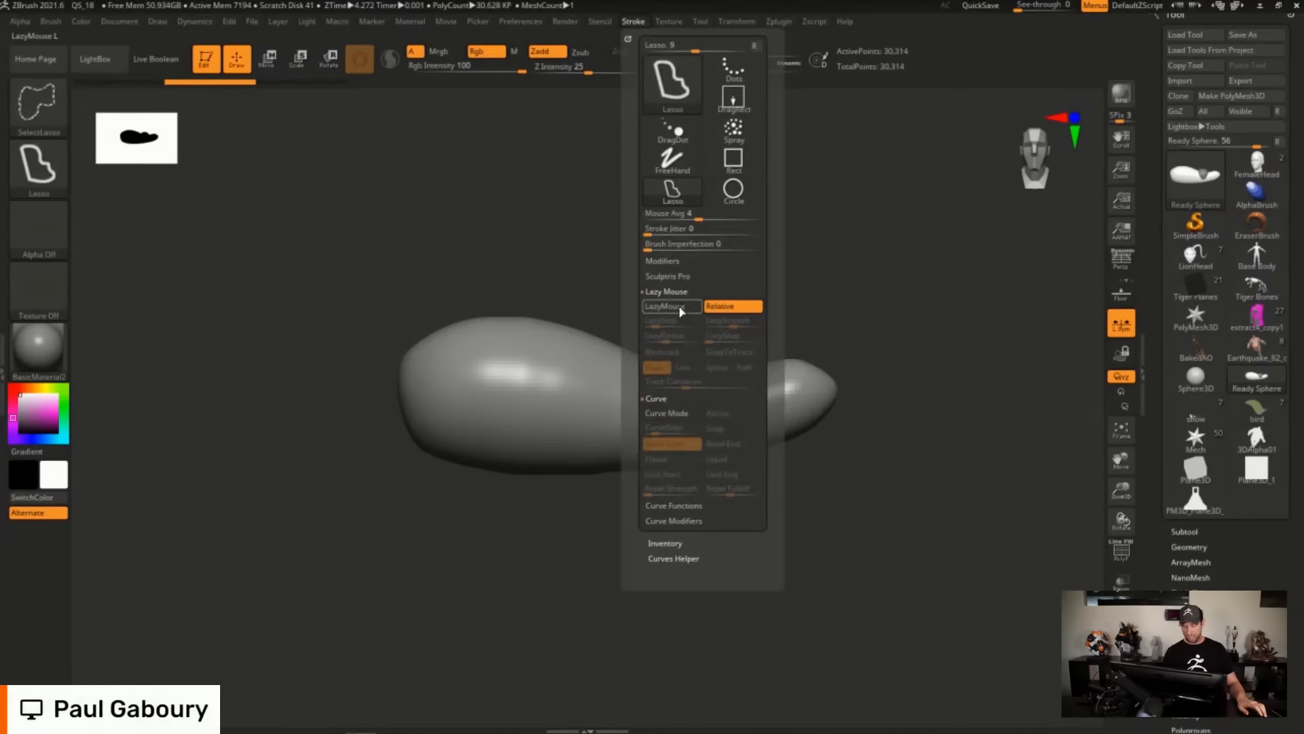
pyautogui.click(679, 307)
pyautogui.moveTo(518, 352)
pyautogui.keyDown('ctrl'); pyautogui.keyDown('shift'); pyautogui.mouseDown()
pyautogui.moveTo(518, 326)
pyautogui.moveTo(637, 170)
pyautogui.moveTo(762, 160)
pyautogui.moveTo(840, 222)
pyautogui.moveTo(836, 292)
pyautogui.moveTo(791, 372)
pyautogui.moveTo(806, 483)
pyautogui.moveTo(657, 530)
pyautogui.moveTo(523, 372)
pyautogui.moveTo(506, 377)
pyautogui.mouseUp(); pyautogui.keyUp('shift'); pyautogui.keyUp('ctrl')
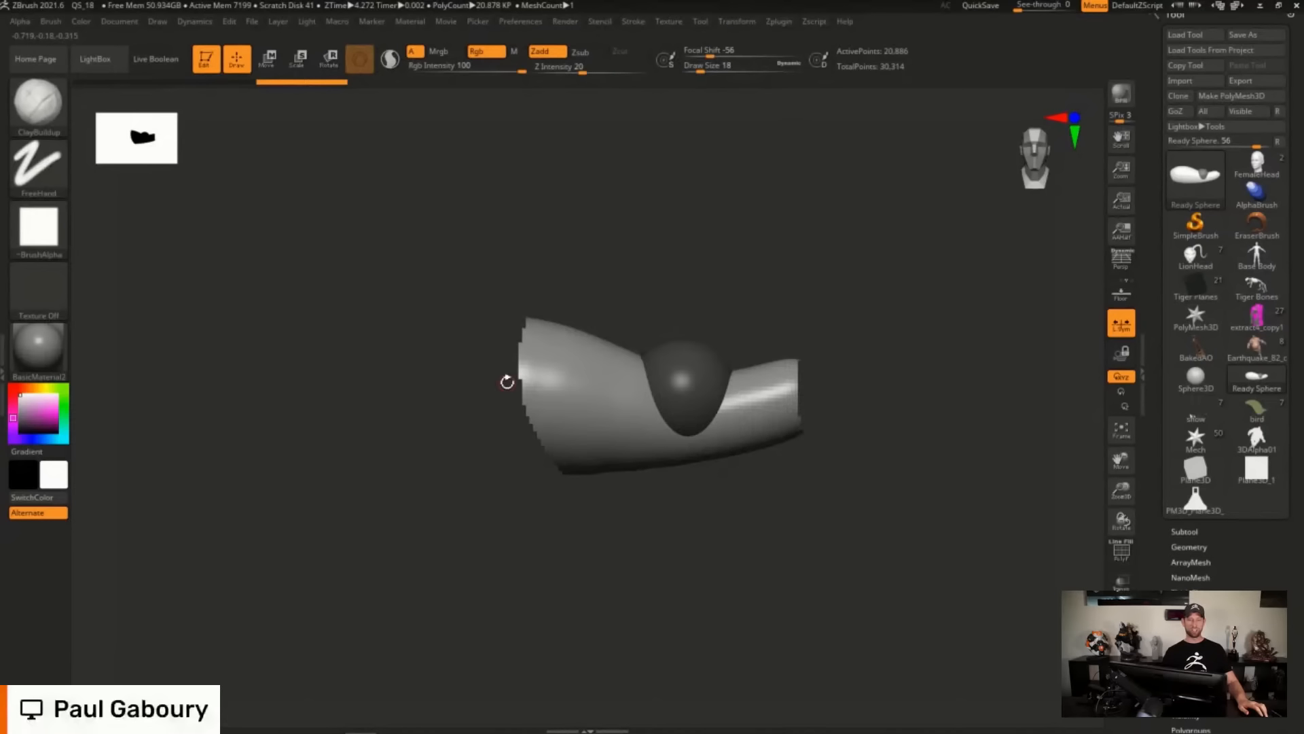
# Show the whole body again, then try a MeshBalloon lasso stroke over its wide end and undo it.
pyautogui.keyDown('ctrl'); pyautogui.keyDown('shift'); pyautogui.click(759, 536); pyautogui.keyUp('shift'); pyautogui.keyUp('ctrl')
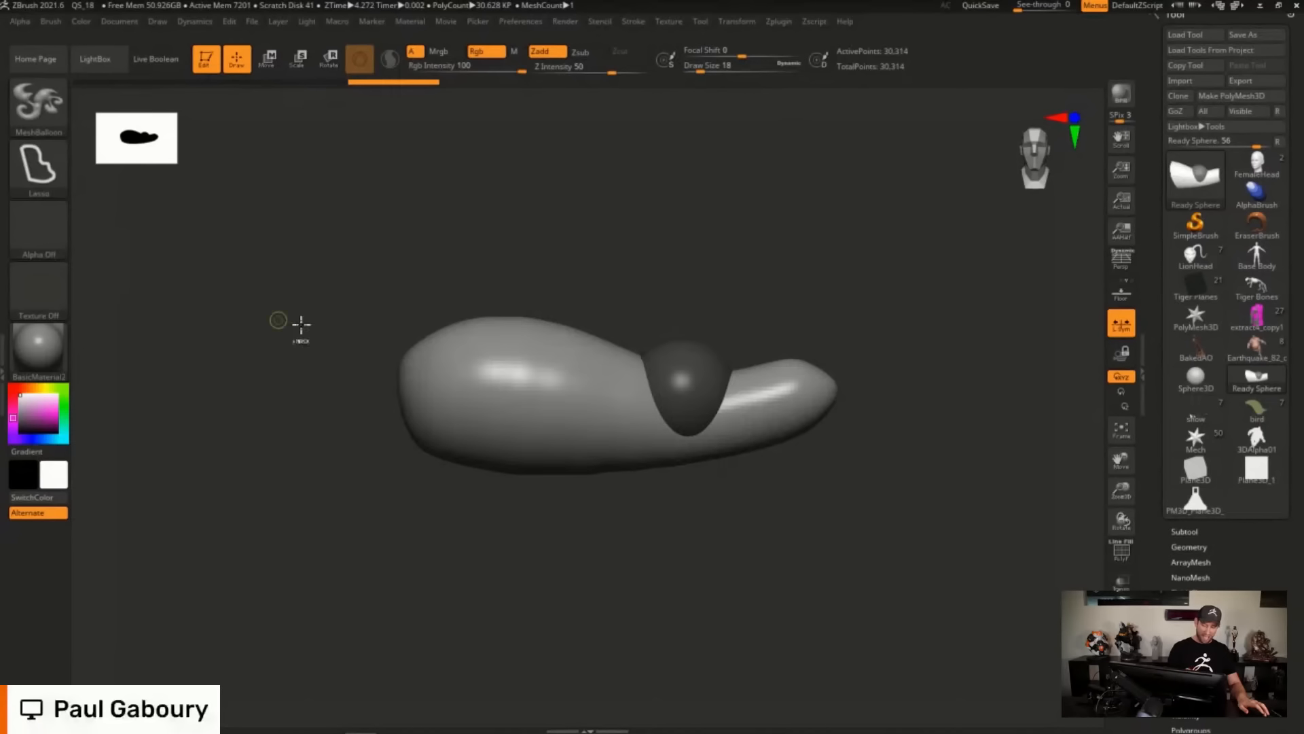
pyautogui.moveTo(530, 355)
pyautogui.keyDown('ctrl'); pyautogui.mouseDown()
pyautogui.moveTo(667, 201)
pyautogui.moveTo(801, 302)
pyautogui.moveTo(934, 361)
pyautogui.moveTo(827, 478)
pyautogui.moveTo(690, 485)
pyautogui.moveTo(567, 427)
pyautogui.mouseUp(); pyautogui.keyUp('ctrl')
pyautogui.hotkey('ctrl', 'z')
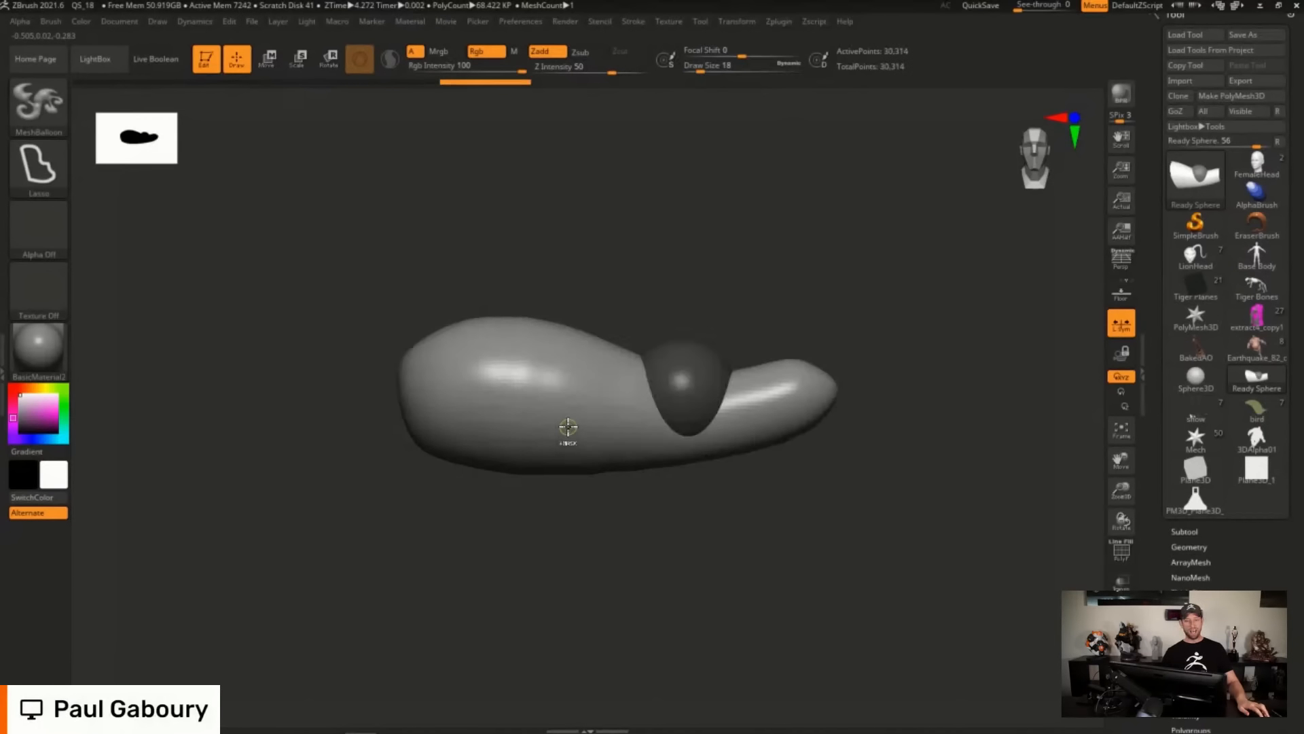
# Check the LazyRadius setting in the LazyMouse options, then try a MeshBalloon stroke across the body and undo it.
pyautogui.click(634, 22)
pyautogui.moveTo(673, 336)
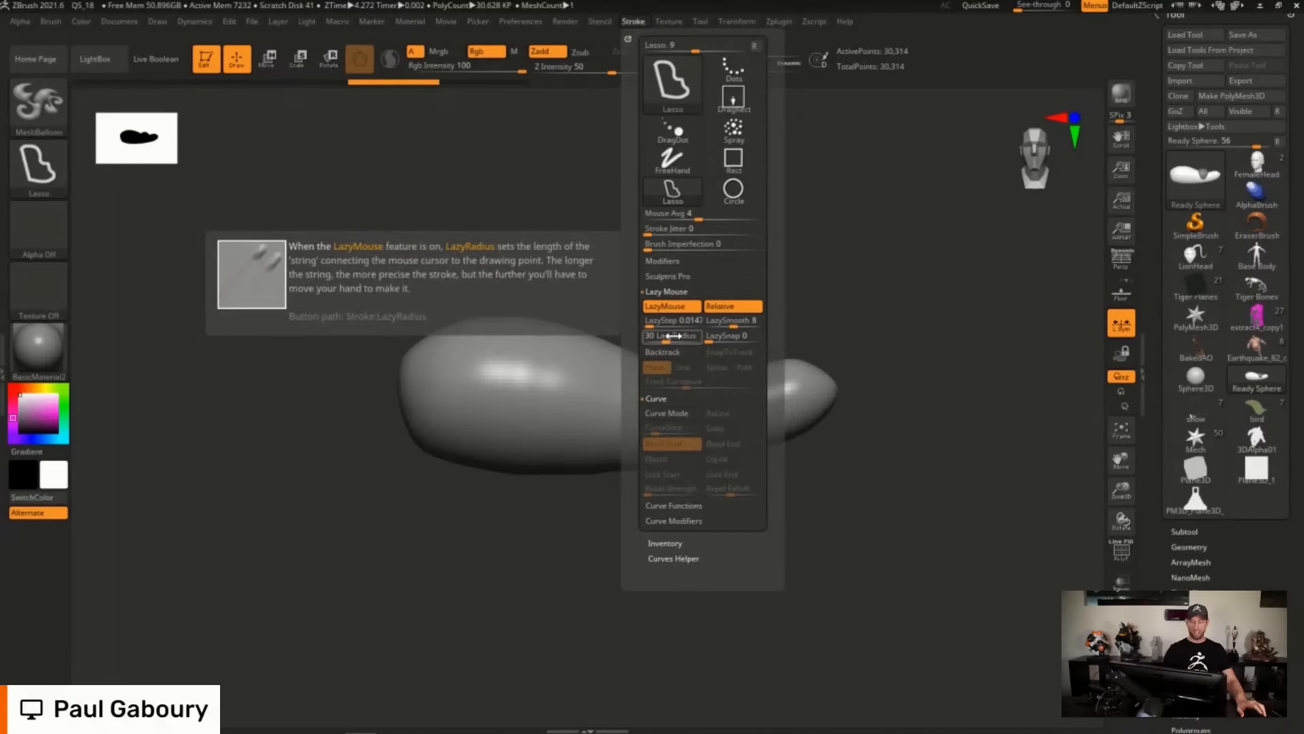
pyautogui.keyDown('ctrl'); pyautogui.moveTo(514, 367); pyautogui.dragTo(747, 368); pyautogui.keyUp('ctrl')
pyautogui.hotkey('ctrl', 'z')
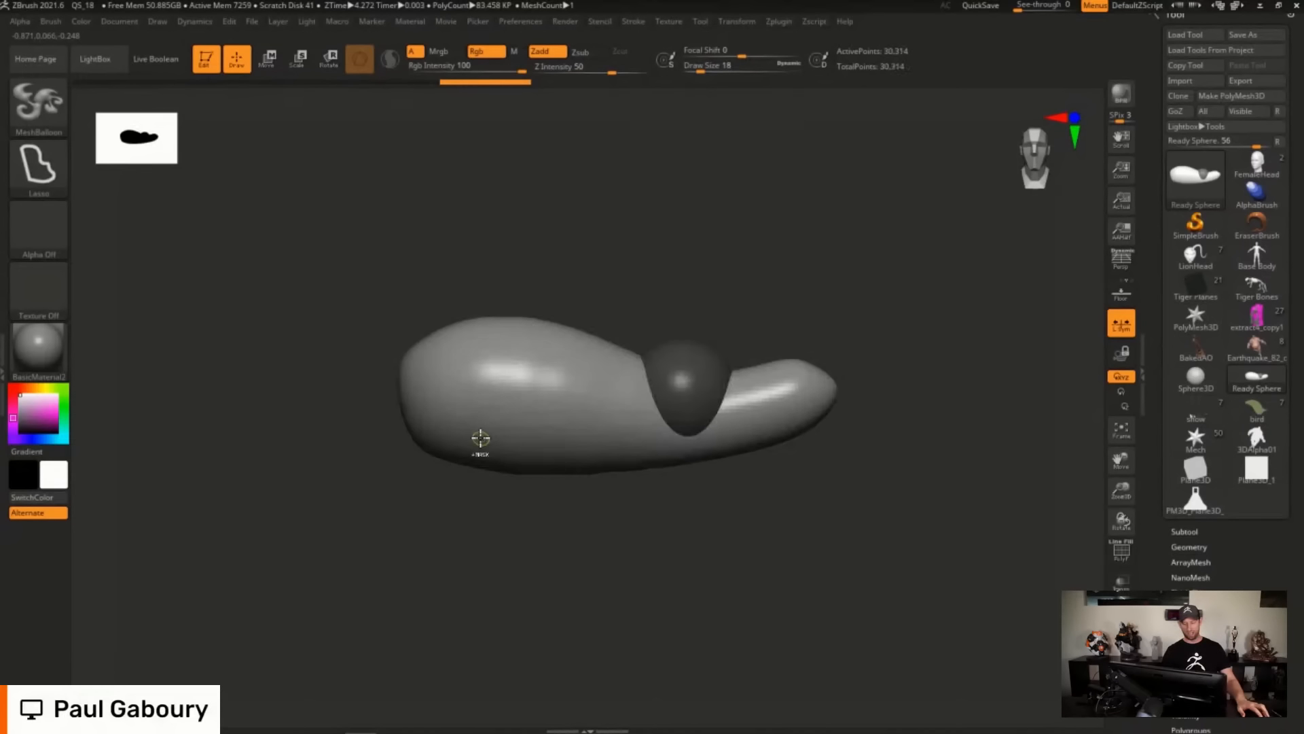
# Draw a straight-edged polygonal MeshBalloon volume with sharp corners across the body's middle and narrow end.
pyautogui.keyDown('ctrl'); pyautogui.moveTo(503, 373); pyautogui.dragTo(643, 255); pyautogui.keyUp('ctrl')
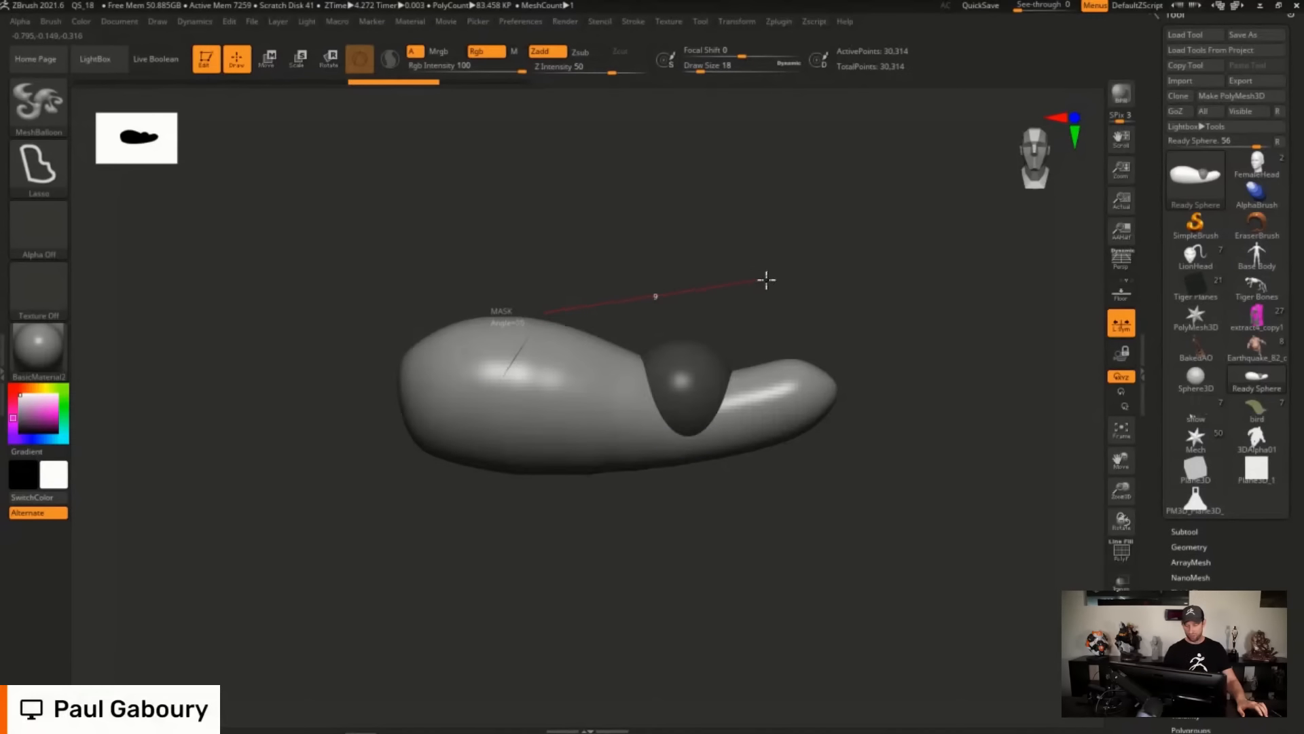
pyautogui.keyDown('ctrl'); pyautogui.moveTo(766, 279); pyautogui.dragTo(885, 373); pyautogui.keyUp('ctrl')
pyautogui.keyDown('ctrl'); pyautogui.moveTo(816, 516); pyautogui.dragTo(811, 516); pyautogui.keyUp('ctrl')
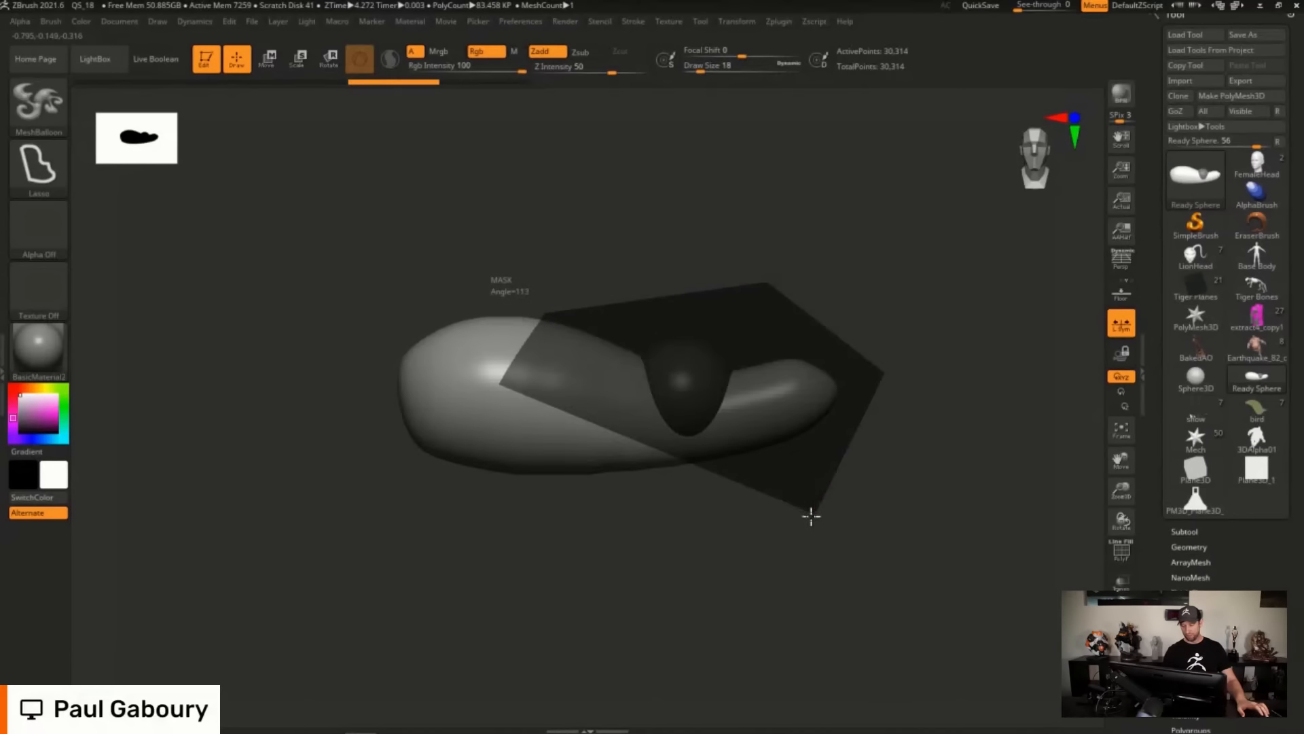
pyautogui.keyDown('ctrl'); pyautogui.click(709, 442); pyautogui.keyUp('ctrl')
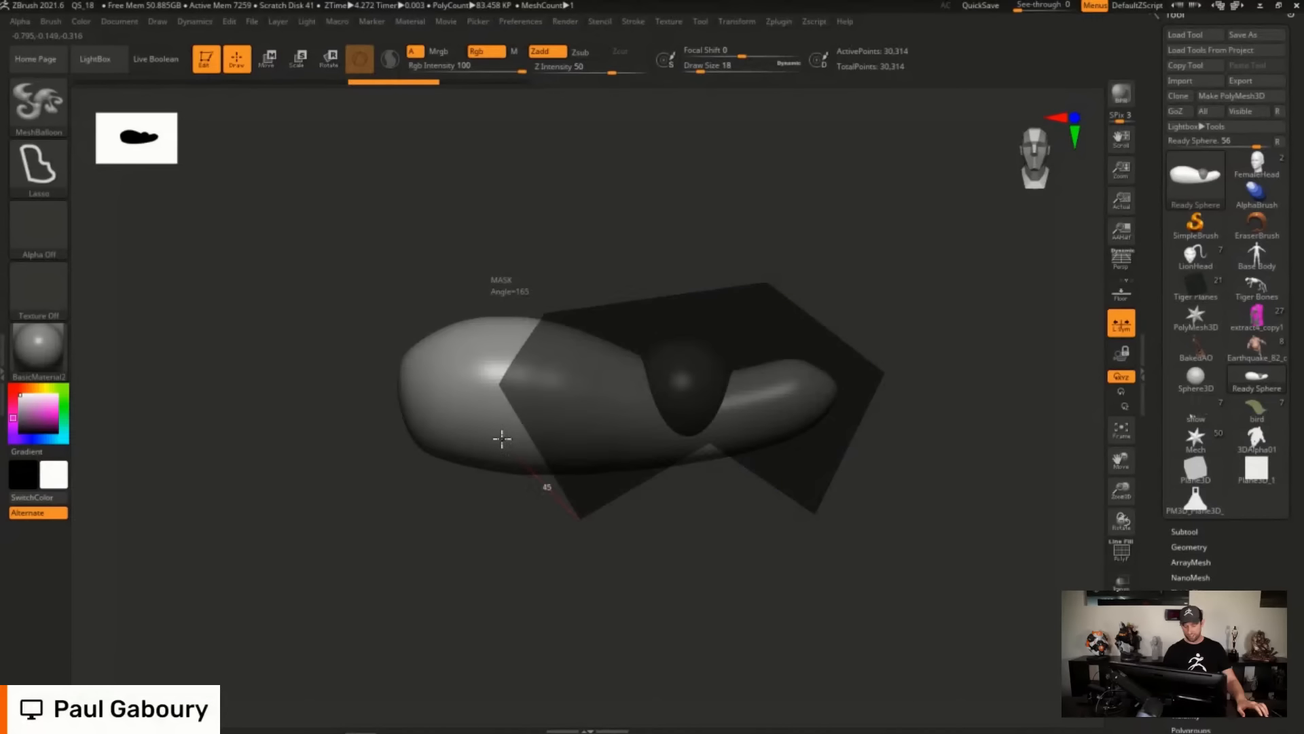
pyautogui.keyDown('ctrl'); pyautogui.moveTo(502, 438); pyautogui.dragTo(489, 428); pyautogui.keyUp('ctrl')
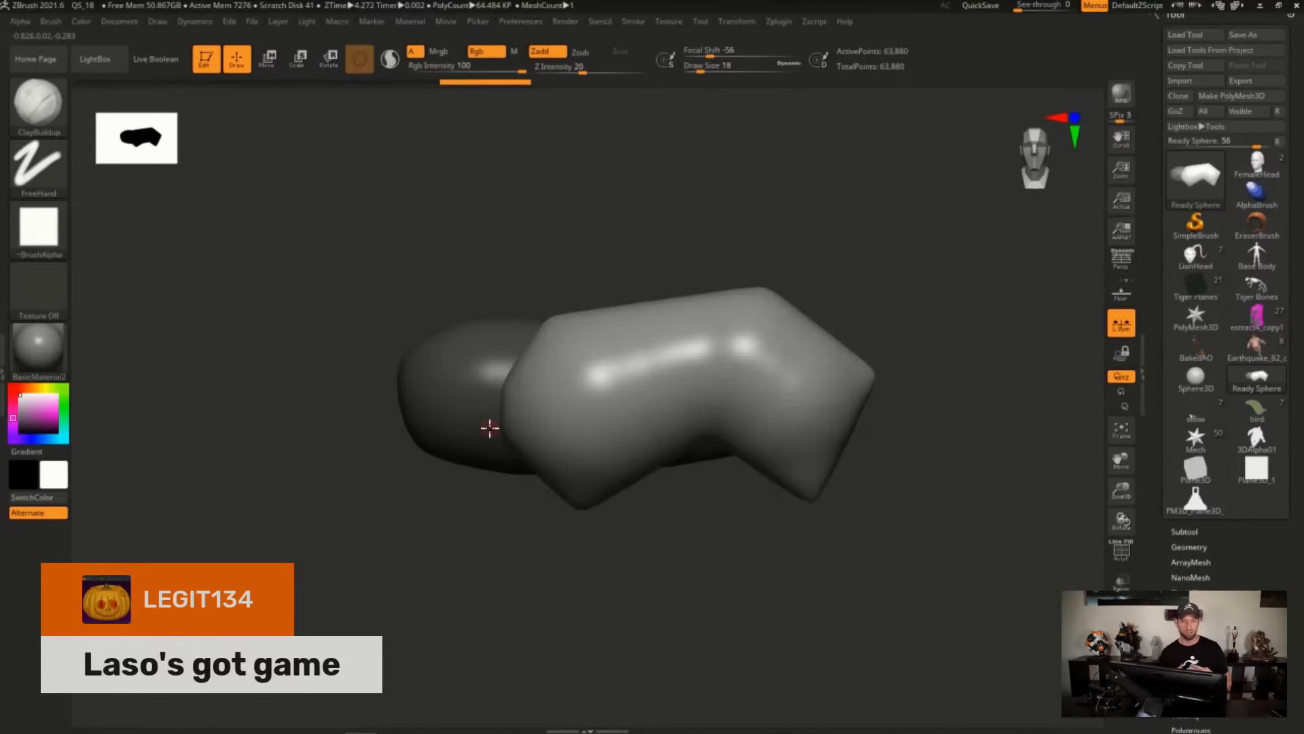
# Undo the straight-edged volume and all earlier MeshBalloon work back to the original sphere.
pyautogui.hotkey('ctrl', 'z')
pyautogui.hotkey('ctrl', 'z')
pyautogui.hotkey('ctrl', 'z')
pyautogui.hotkey('ctrl', 'z')
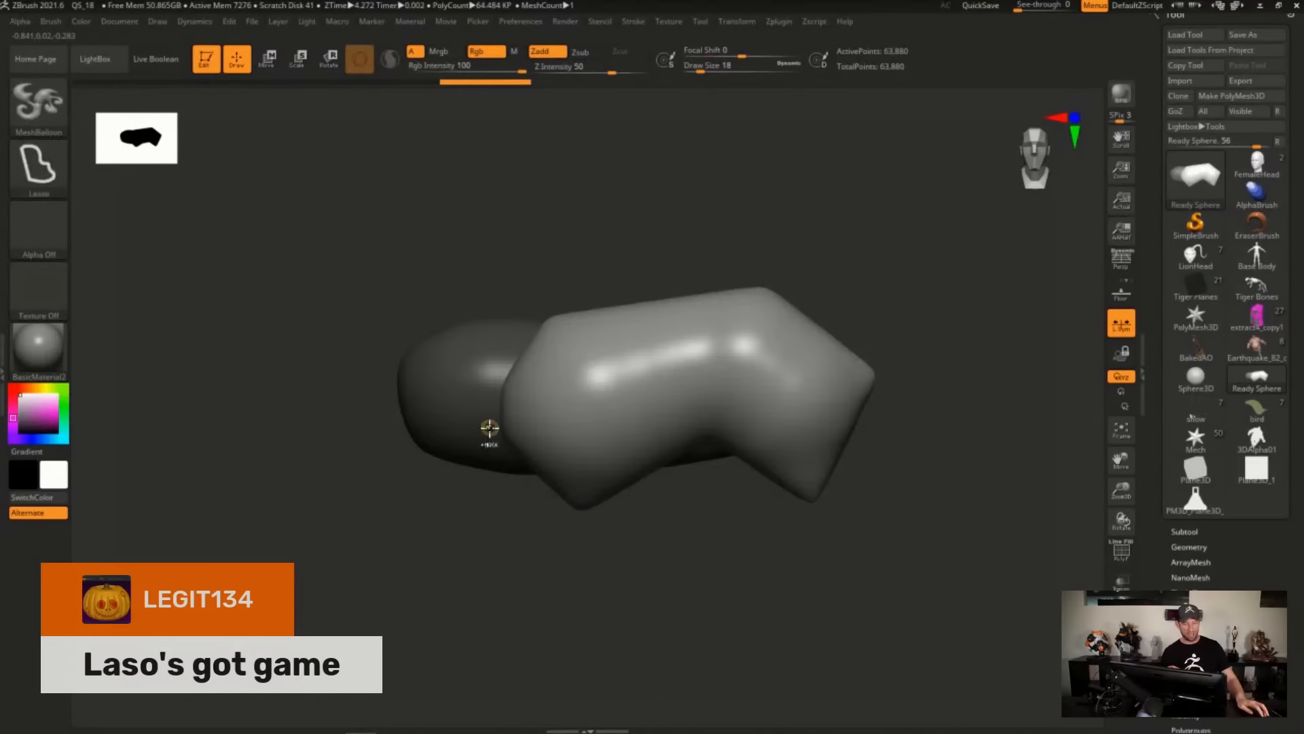
pyautogui.hotkey('ctrl', 'z')
pyautogui.hotkey('ctrl', 'z')
pyautogui.hotkey('ctrl', 'z')
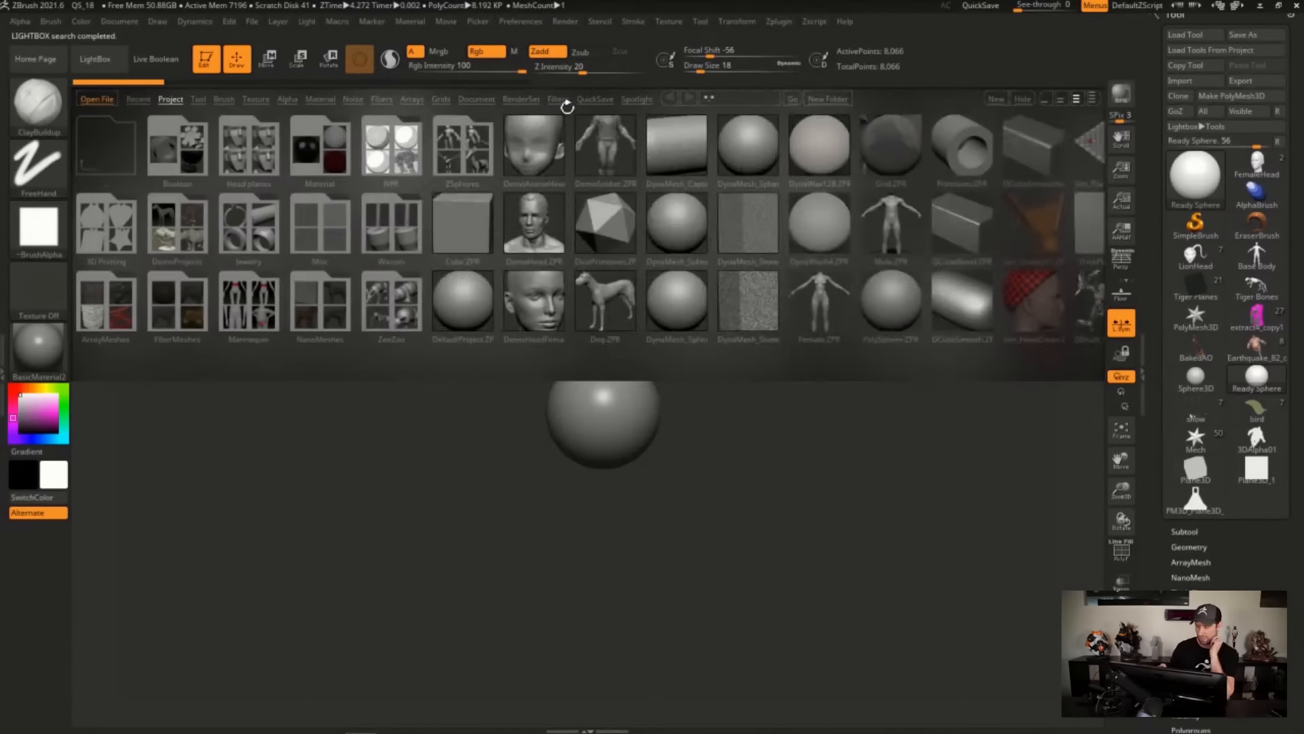
# Load the Tiger_FloorGrid reference from the LightBox grids.
pyautogui.click(441, 99)
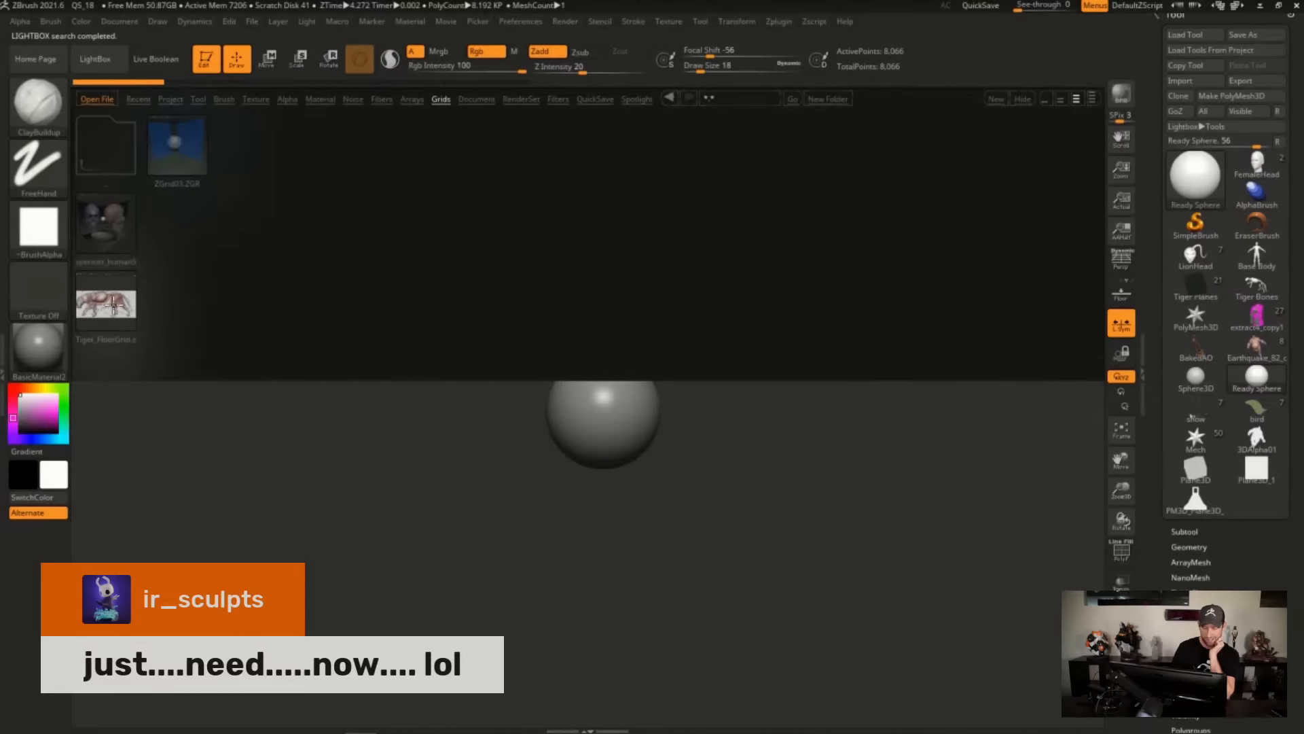
pyautogui.doubleClick(114, 302)
pyautogui.keyDown('ctrl'); pyautogui.moveTo(834, 505); pyautogui.dragTo(795, 468, button='right'); pyautogui.keyUp('ctrl')
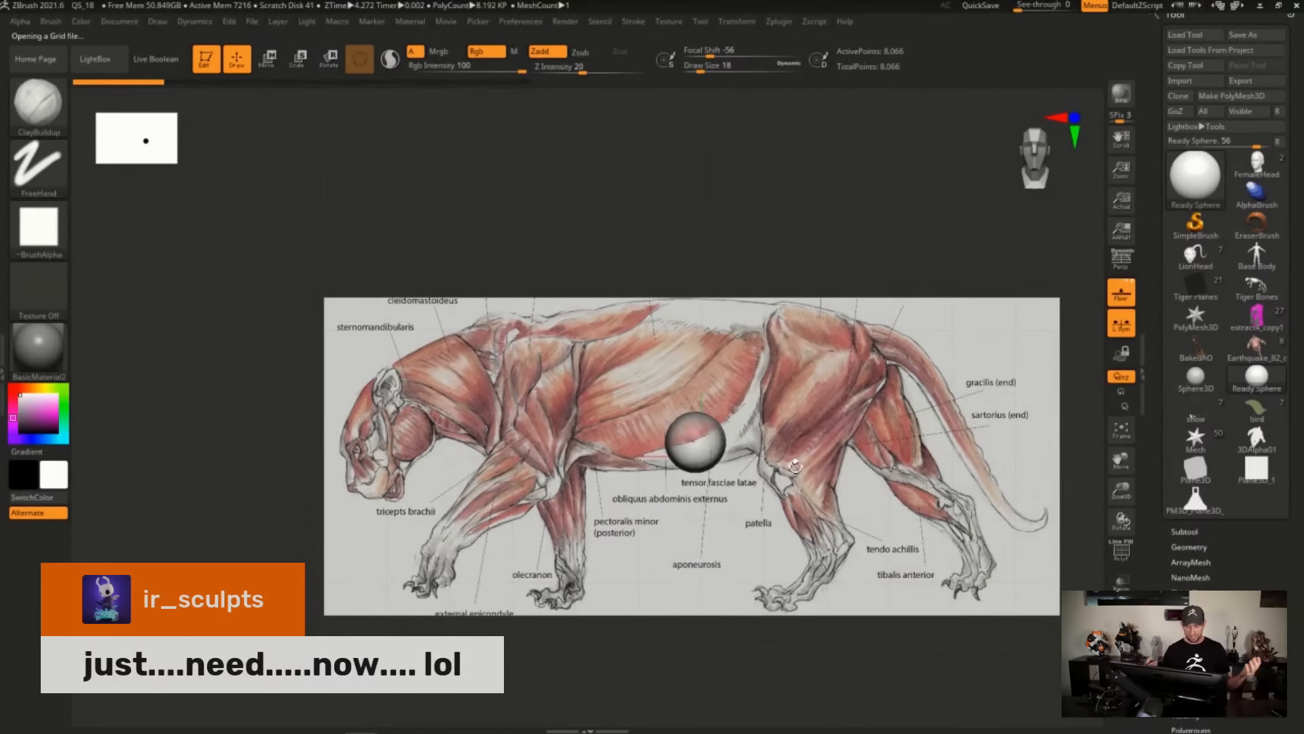
# Move the sphere onto the tiger's ribcage in the reference image and select the MeshBalloon brush for drawing.
pyautogui.press('w')
pyautogui.moveTo(746, 502); pyautogui.dragTo(704, 445)
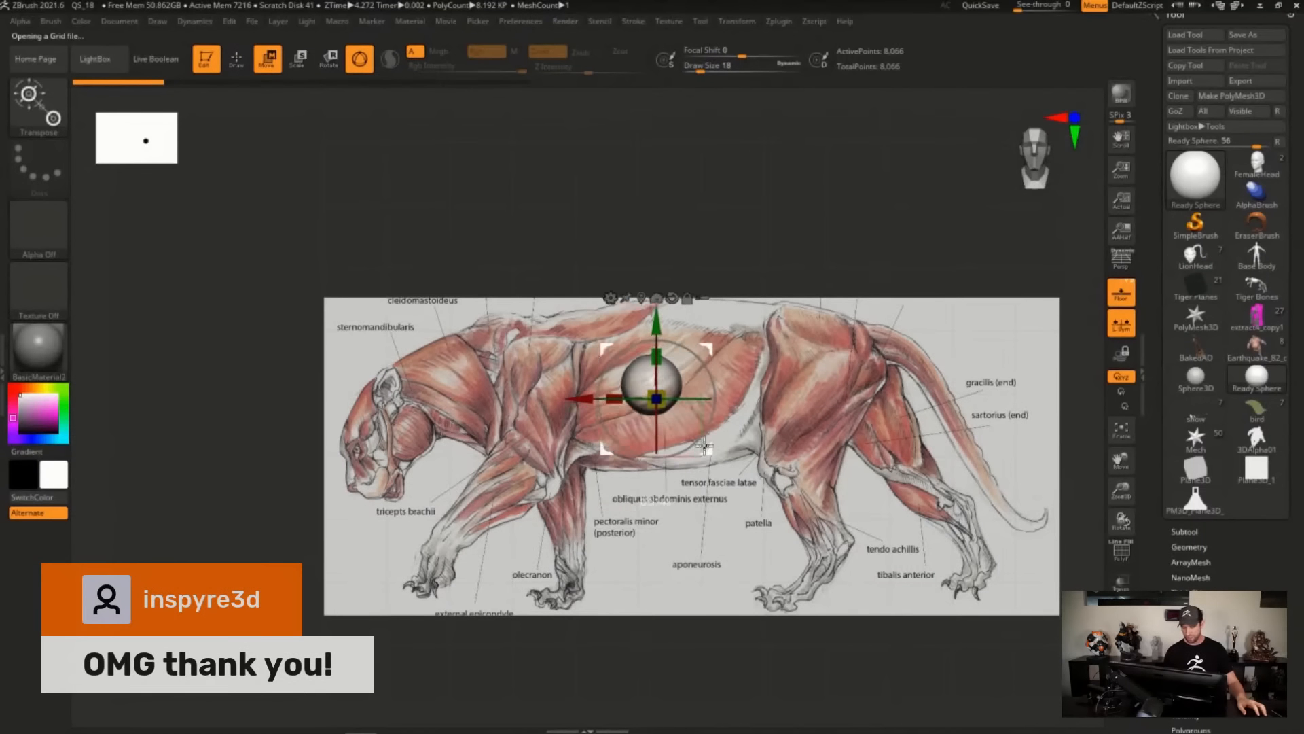
pyautogui.press('q')
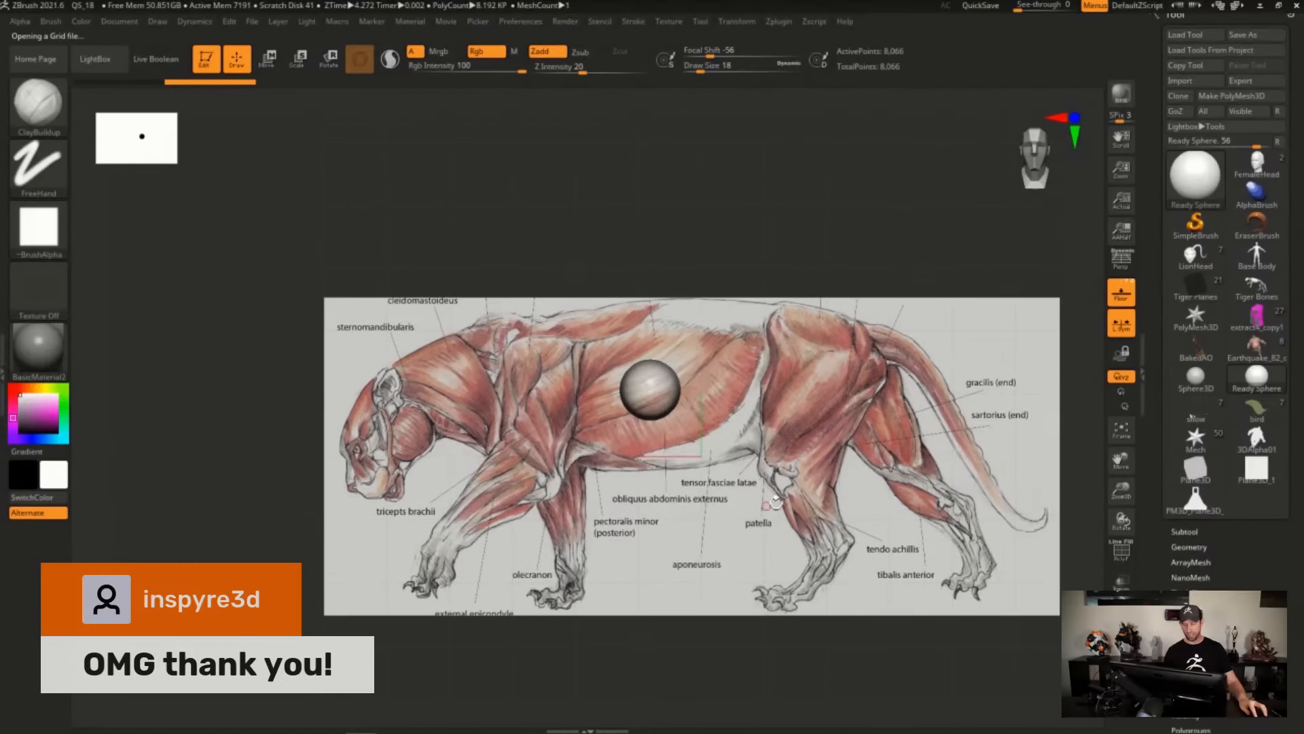
pyautogui.keyDown('alt'); pyautogui.moveTo(776, 501); pyautogui.dragTo(721, 427, button='right'); pyautogui.keyUp('alt')
pyautogui.keyDown('alt'); pyautogui.moveTo(721, 427); pyautogui.dragTo(741, 456, button='right'); pyautogui.keyUp('alt')
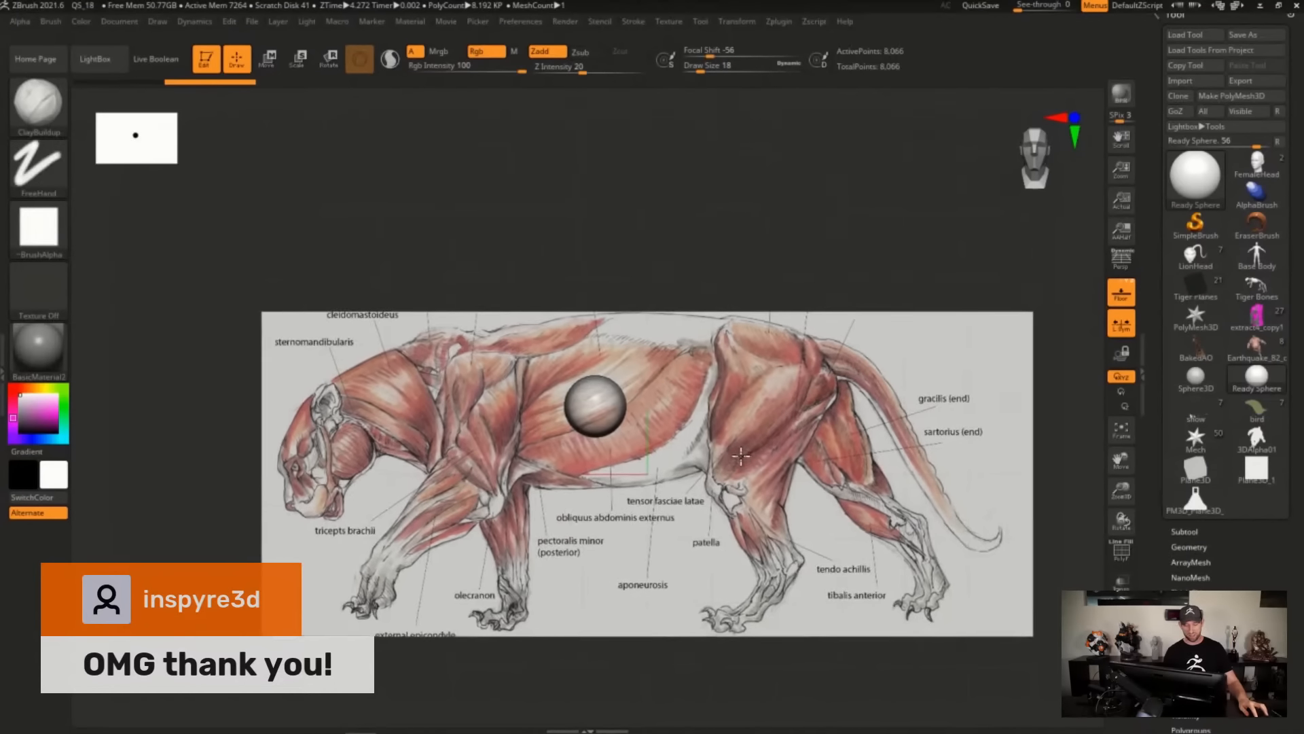
pyautogui.press('b')
pyautogui.press('m')
pyautogui.press('b')
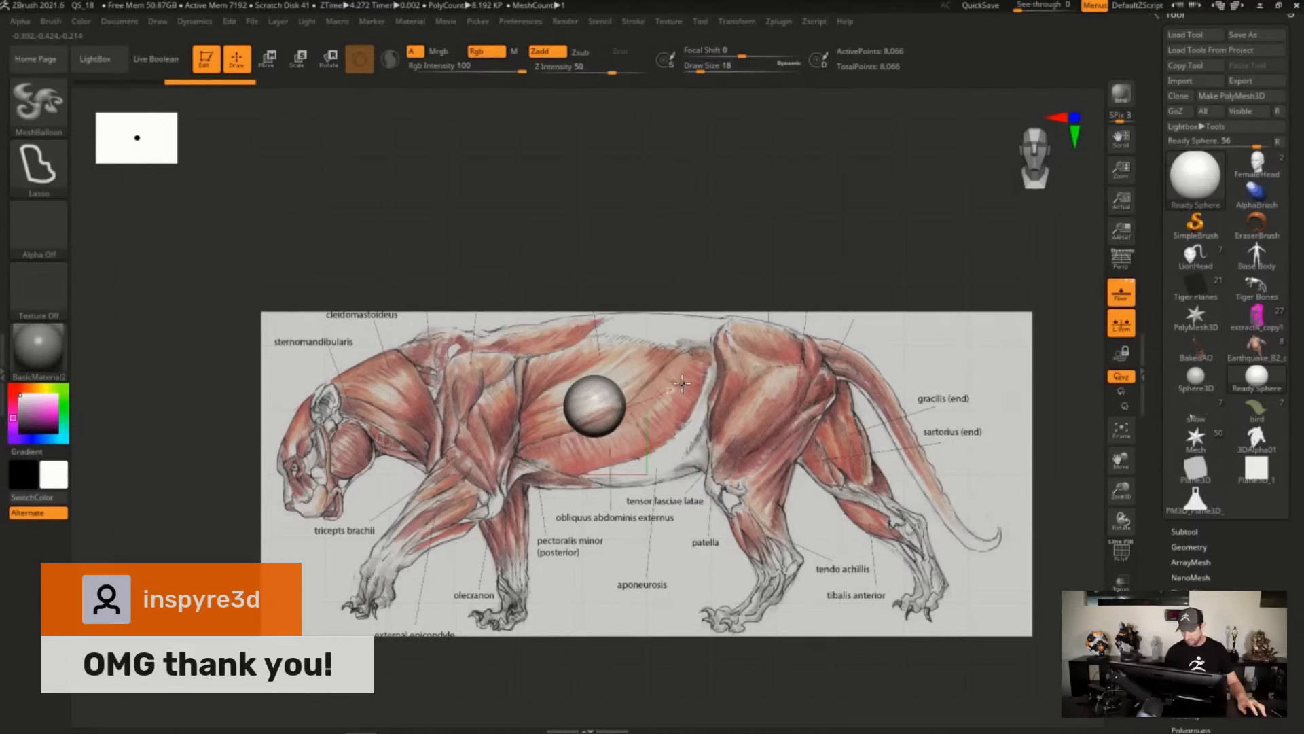
# Draw MeshBalloon volumes over the tiger's torso and upper foreleg, following the reference outlines.
pyautogui.moveTo(706, 360)
pyautogui.mouseDown()
pyautogui.moveTo(724, 320)
pyautogui.moveTo(585, 307)
pyautogui.moveTo(443, 336)
pyautogui.moveTo(412, 361)
pyautogui.moveTo(469, 453)
pyautogui.moveTo(527, 488)
pyautogui.moveTo(583, 481)
pyautogui.moveTo(650, 446)
pyautogui.moveTo(688, 398)
pyautogui.moveTo(707, 338)
pyautogui.mouseUp()
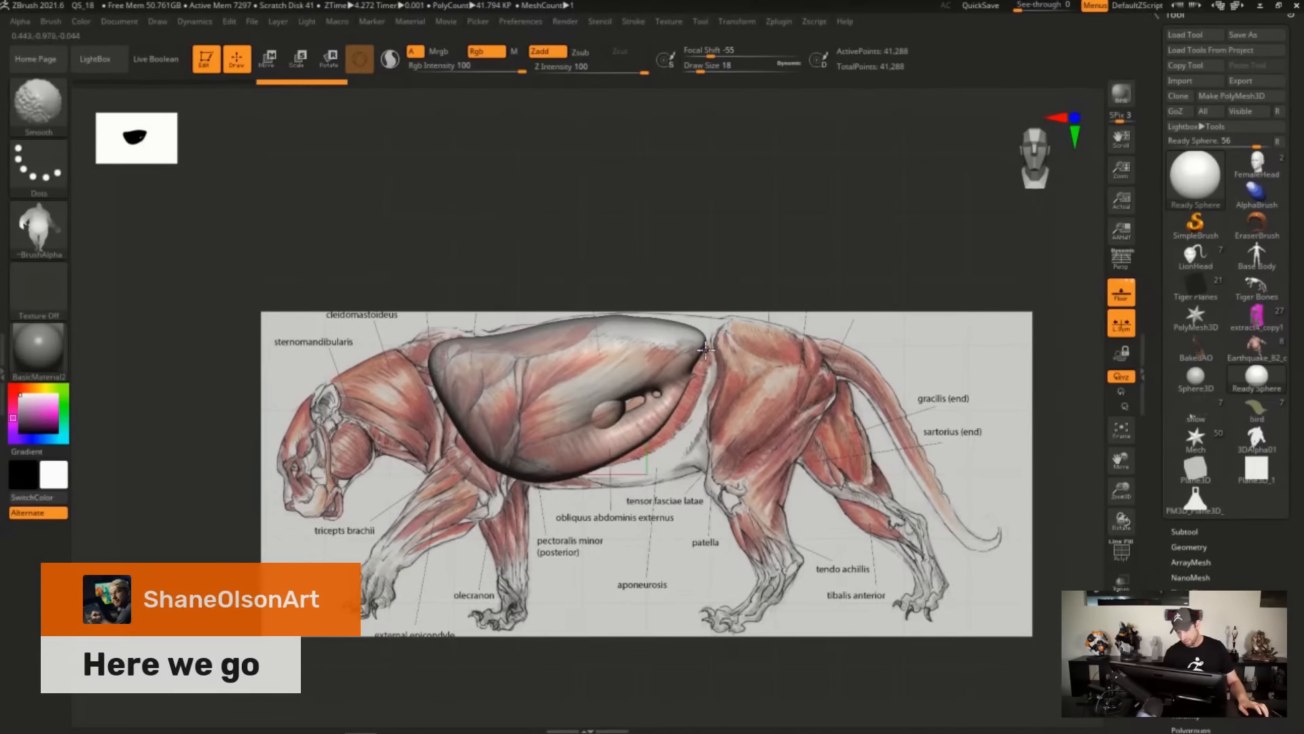
pyautogui.moveTo(655, 541)
pyautogui.mouseDown()
pyautogui.moveTo(686, 542)
pyautogui.moveTo(666, 525)
pyautogui.mouseUp()
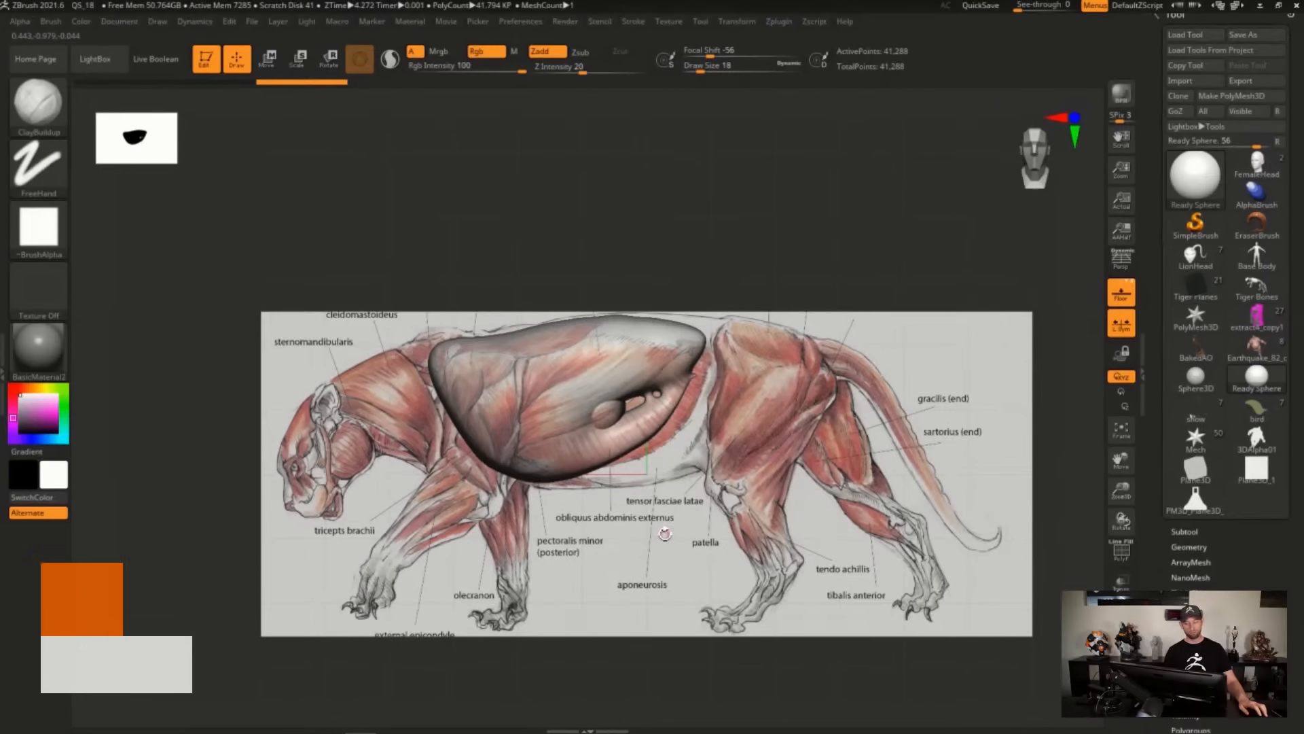
pyautogui.hotkey('ctrl', 'shift')
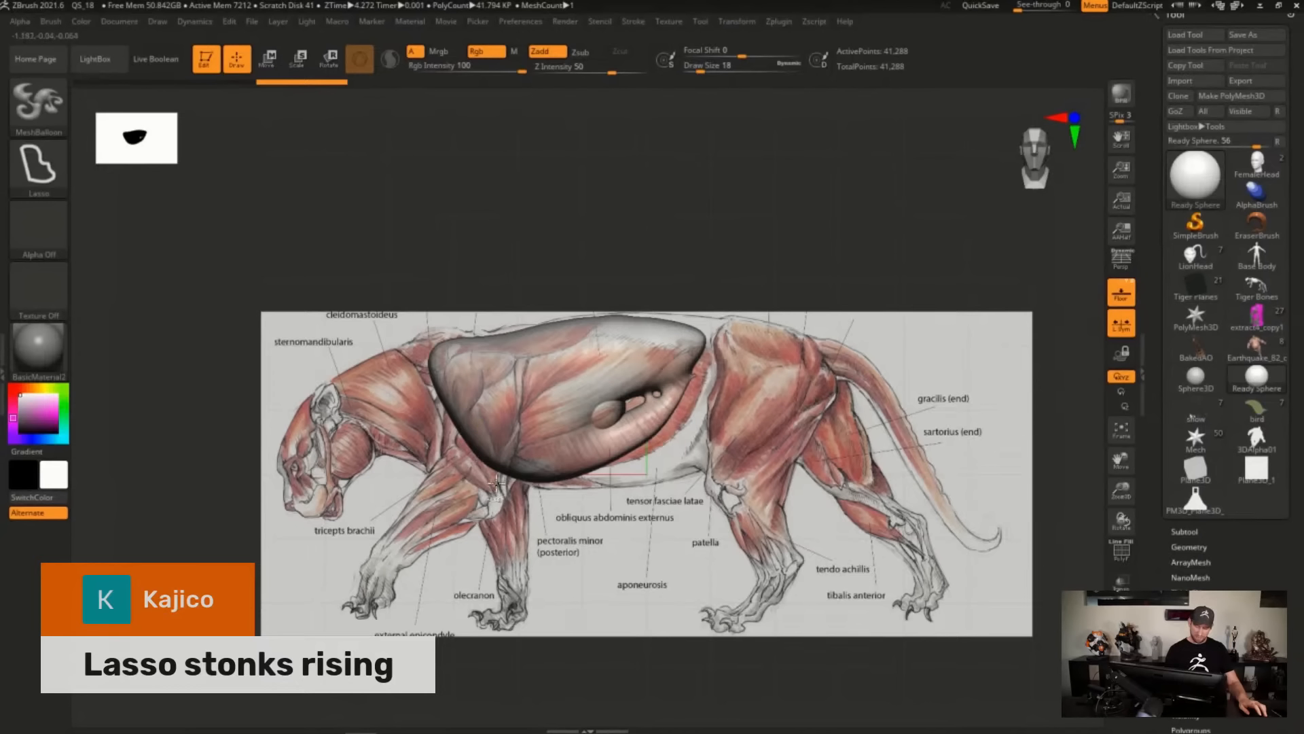
pyautogui.moveTo(507, 432)
pyautogui.keyDown('ctrl'); pyautogui.keyDown('shift'); pyautogui.mouseDown()
pyautogui.moveTo(506, 350)
pyautogui.moveTo(455, 388)
pyautogui.moveTo(442, 468)
pyautogui.moveTo(465, 503)
pyautogui.moveTo(500, 506)
pyautogui.moveTo(523, 455)
pyautogui.moveTo(509, 339)
pyautogui.mouseUp(); pyautogui.keyUp('shift'); pyautogui.keyUp('ctrl')
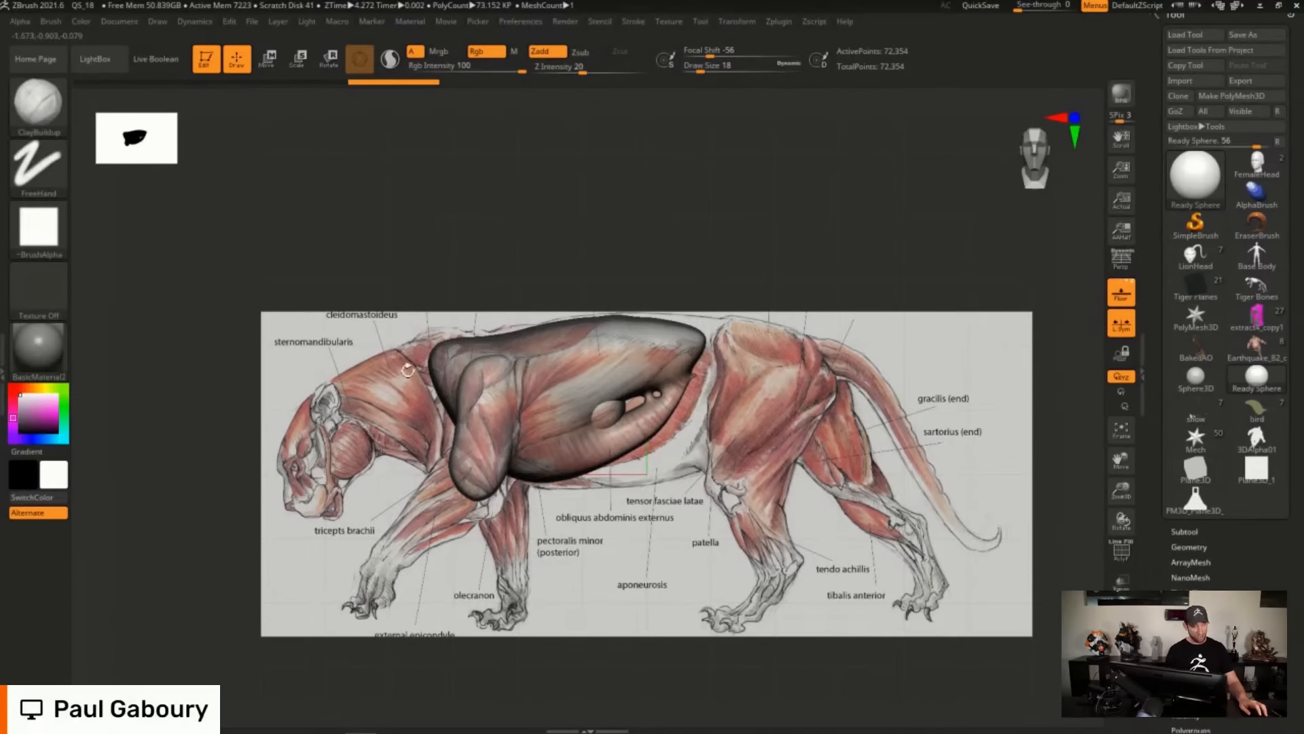
# Extend the foreleg with MeshBalloon volumes for the forearm and the lower leg down to the paw.
pyautogui.hotkey('ctrl', 'shift')
pyautogui.moveTo(448, 470)
pyautogui.keyDown('ctrl'); pyautogui.keyDown('shift'); pyautogui.mouseDown()
pyautogui.moveTo(374, 552)
pyautogui.moveTo(398, 569)
pyautogui.moveTo(501, 487)
pyautogui.moveTo(496, 472)
pyautogui.mouseUp(); pyautogui.keyUp('shift'); pyautogui.keyUp('ctrl')
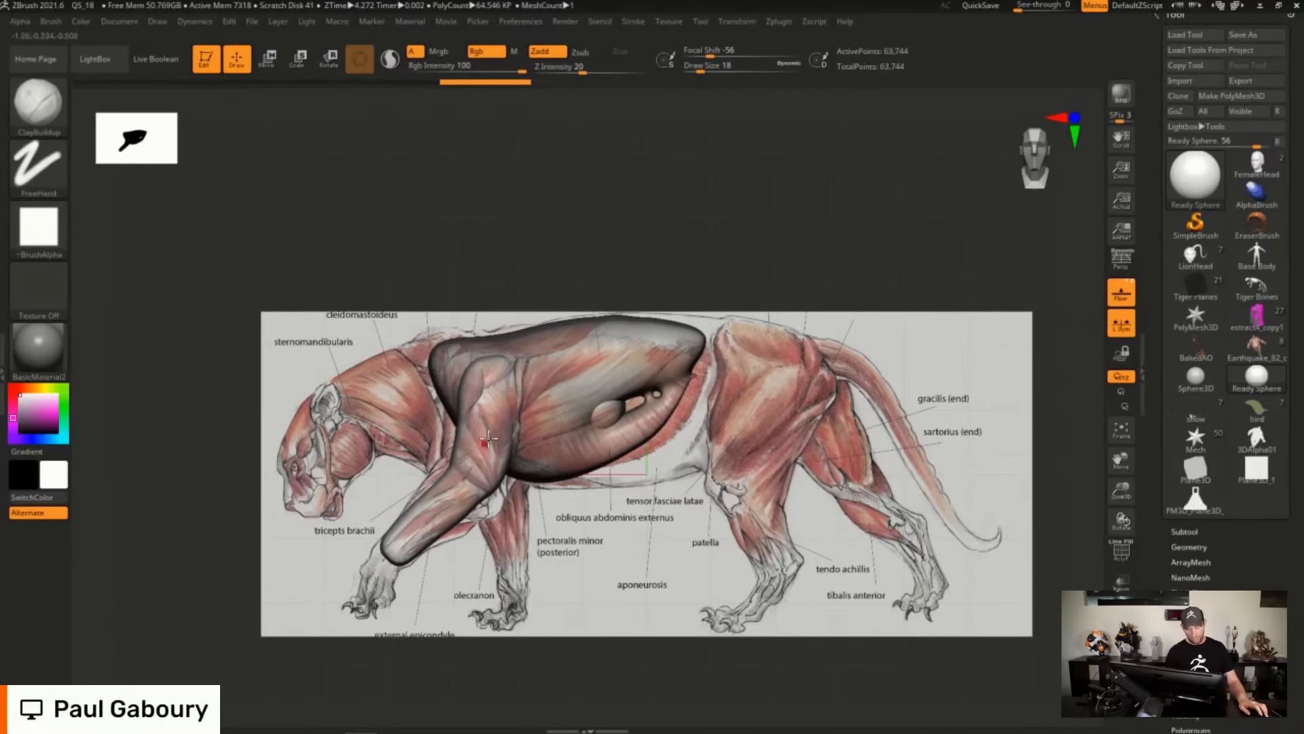
pyautogui.hotkey('ctrl', 'shift')
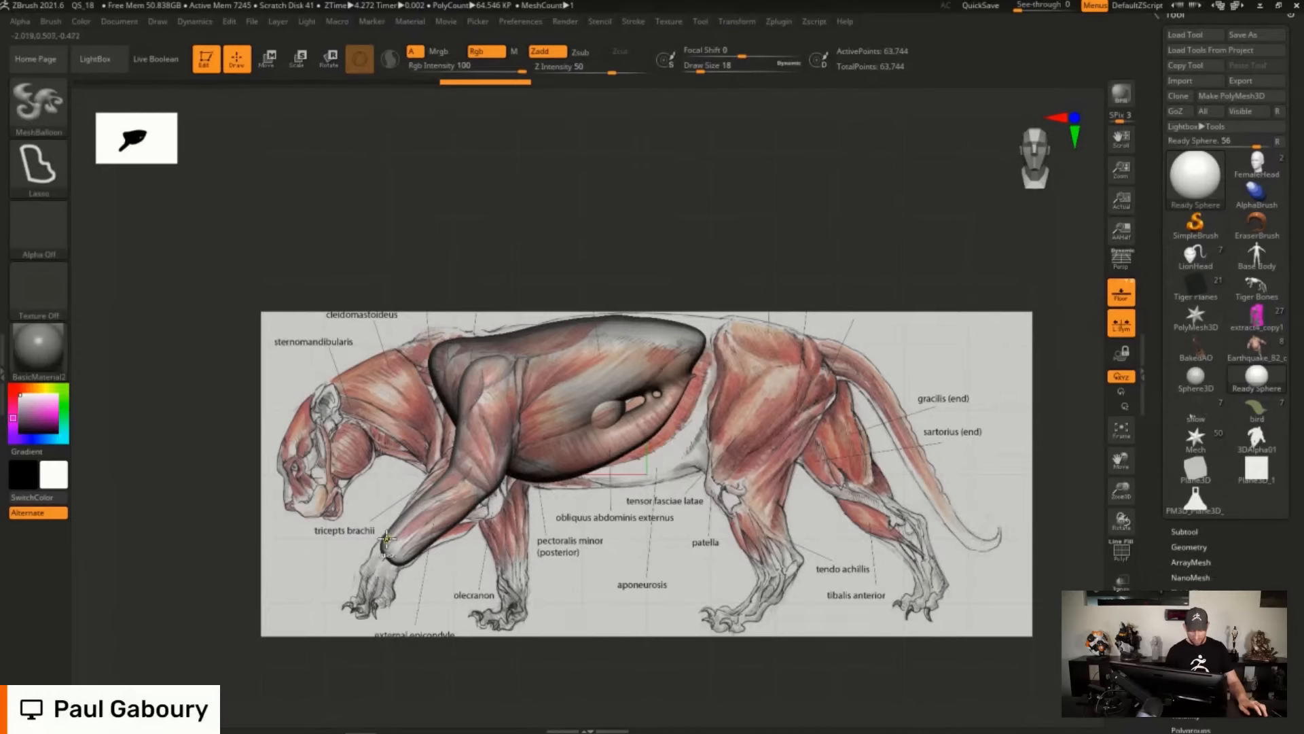
pyautogui.moveTo(348, 615)
pyautogui.keyDown('ctrl'); pyautogui.keyDown('shift'); pyautogui.mouseDown()
pyautogui.moveTo(370, 635)
pyautogui.moveTo(397, 622)
pyautogui.moveTo(421, 535)
pyautogui.mouseUp(); pyautogui.keyUp('shift'); pyautogui.keyUp('ctrl')
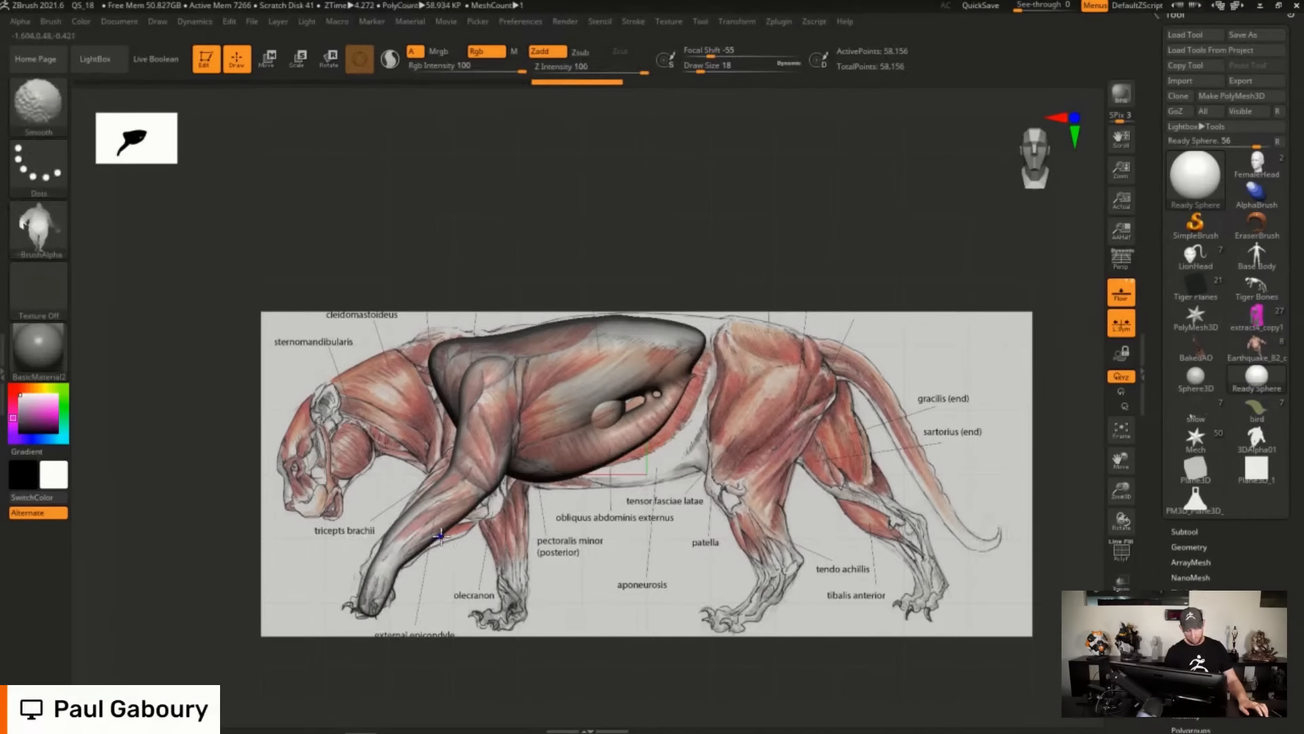
# Examine the torso and mirrored forelegs with the reference grid hidden and PolyFrame on, then restore the grid.
pyautogui.click(1121, 293)
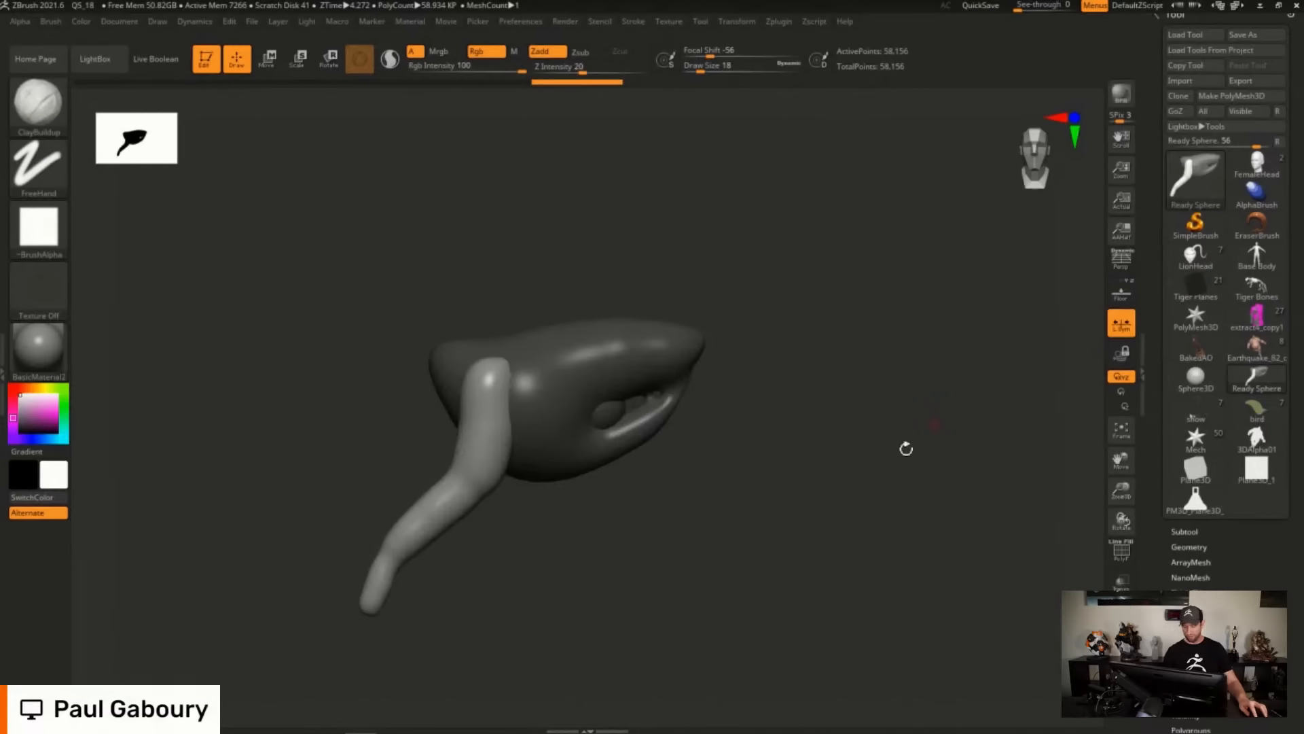
pyautogui.keyDown('alt'); pyautogui.moveTo(775, 521); pyautogui.dragTo(780, 451); pyautogui.keyUp('alt')
pyautogui.moveTo(478, 452); pyautogui.dragTo(591, 501)
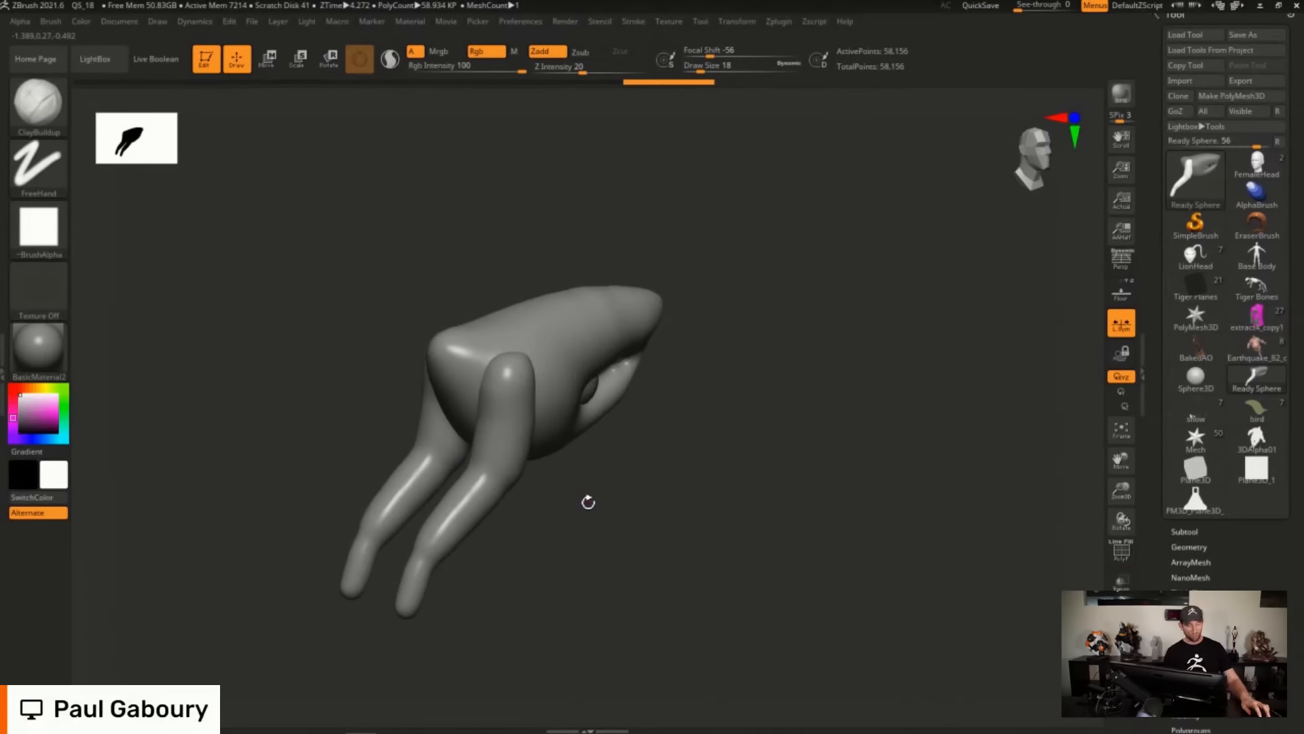
pyautogui.hotkey('shift', 'f')
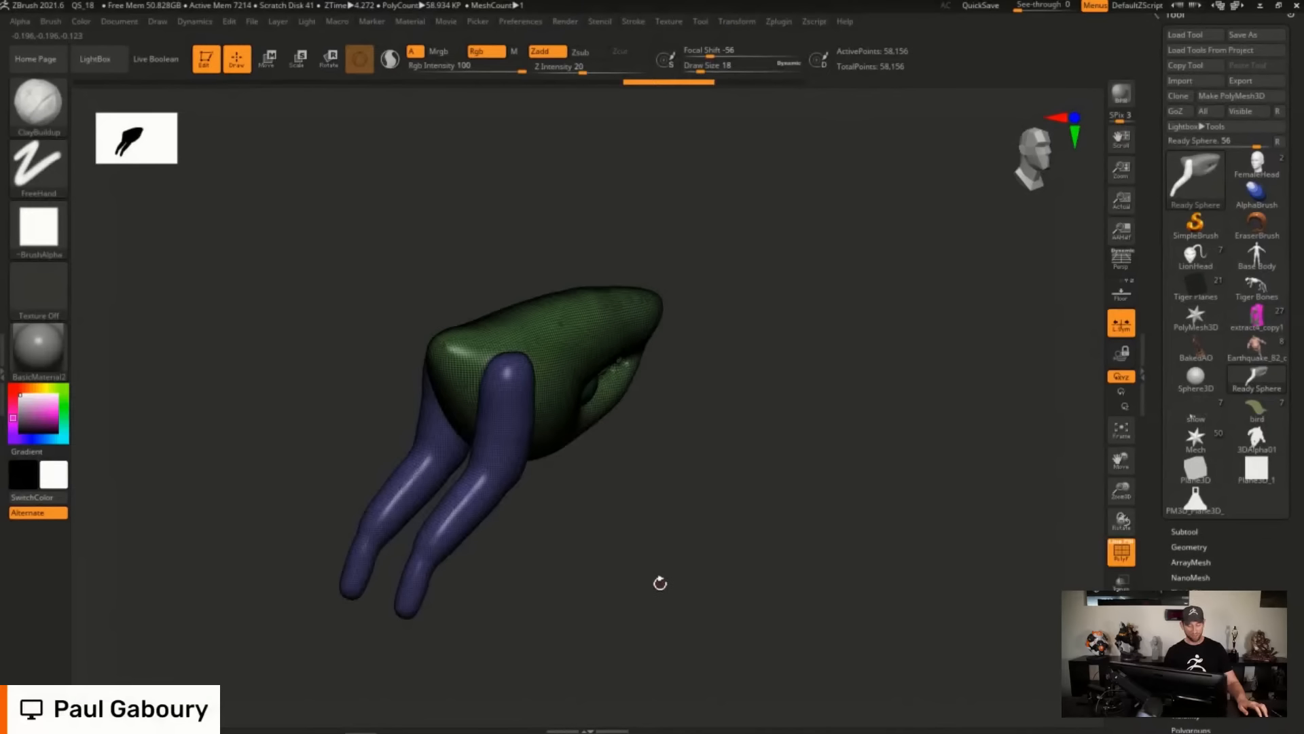
pyautogui.moveTo(659, 585); pyautogui.dragTo(652, 542)
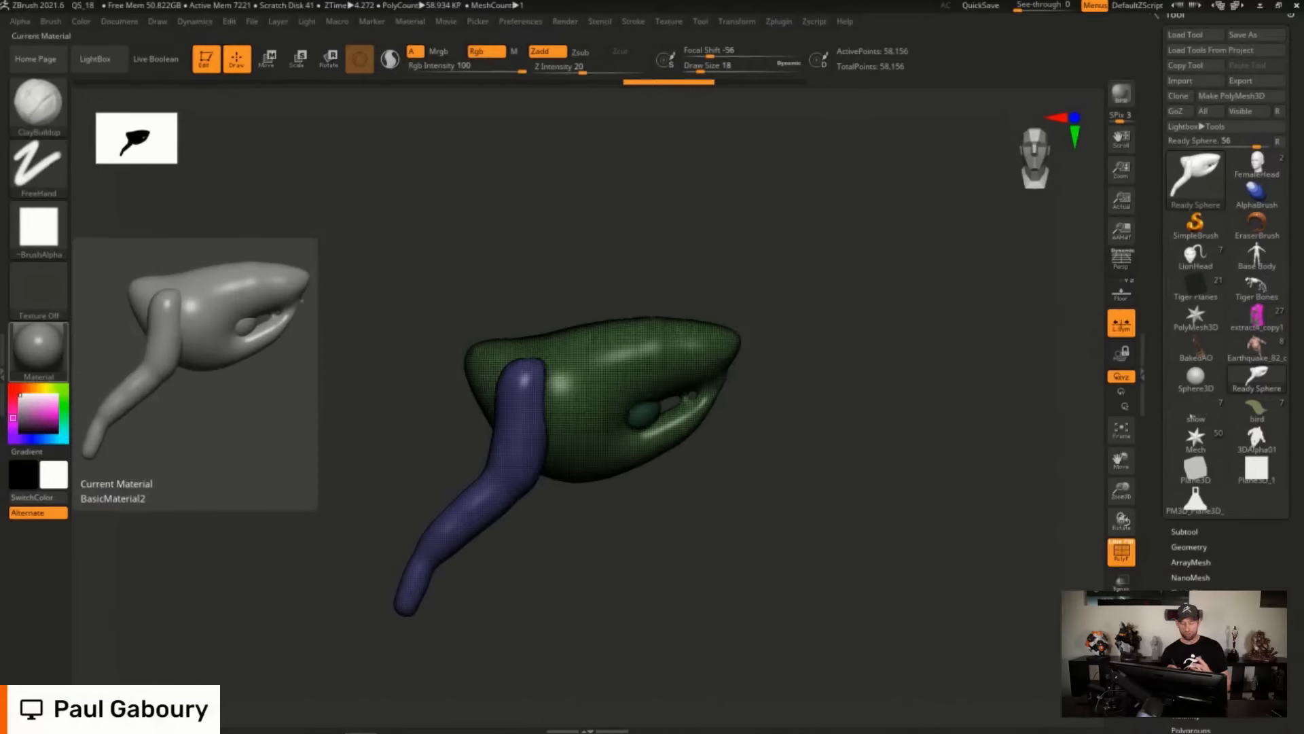
pyautogui.click(1121, 293)
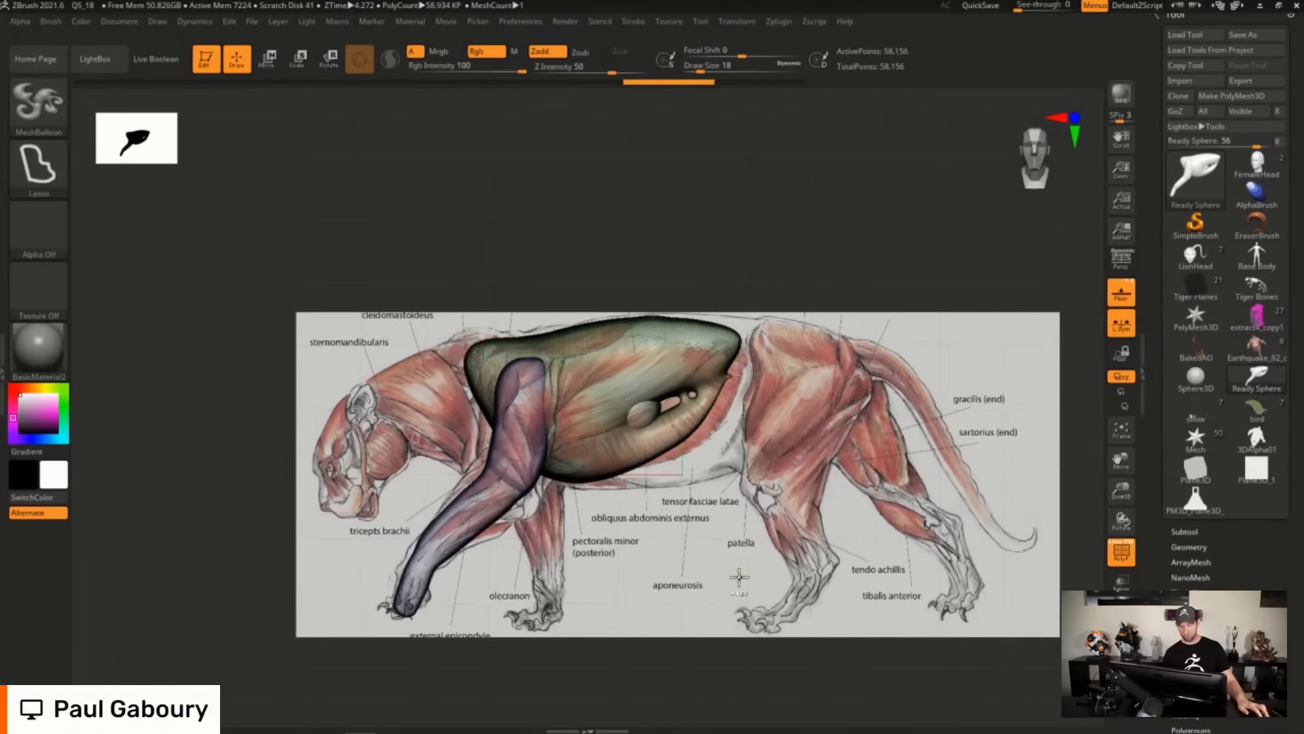
# Undo the torso and foreleg volumes back to the sphere on the tiger reference.
pyautogui.hotkey('ctrl', 'z')
pyautogui.hotkey('ctrl', 'z')
pyautogui.hotkey('ctrl', 'z')
pyautogui.hotkey('ctrl', 'z')
pyautogui.hotkey('ctrl', 'z')
pyautogui.moveTo(739, 577)
pyautogui.keyDown('alt'); pyautogui.mouseDown(button='right')
pyautogui.moveTo(754, 593)
pyautogui.moveTo(678, 417)
pyautogui.moveTo(630, 395)
pyautogui.mouseUp(button='right'); pyautogui.keyUp('alt')
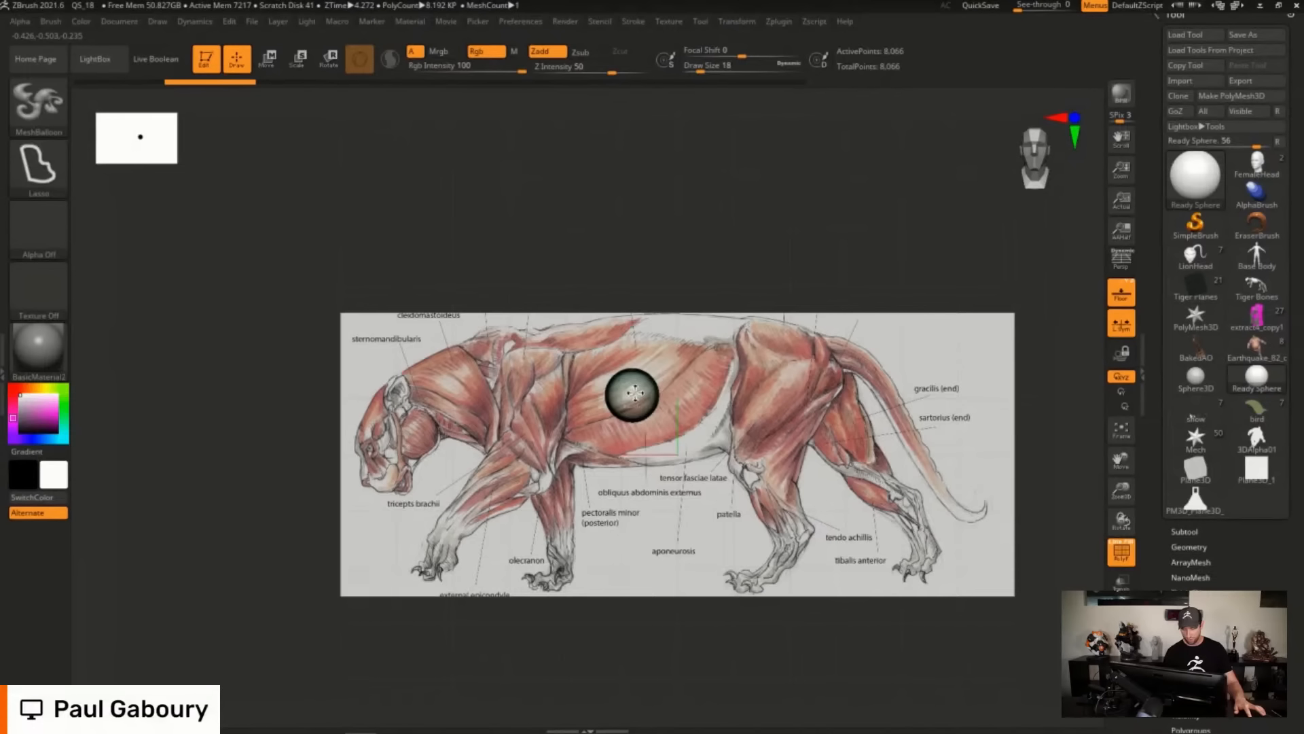
# Redraw the tiger's torso as a solid MeshBalloon volume and add an upper foreleg volume at the shoulder.
pyautogui.moveTo(663, 438)
pyautogui.keyDown('ctrl'); pyautogui.mouseDown()
pyautogui.moveTo(722, 400)
pyautogui.moveTo(744, 319)
pyautogui.moveTo(716, 300)
pyautogui.moveTo(483, 335)
pyautogui.moveTo(476, 372)
pyautogui.moveTo(523, 445)
pyautogui.moveTo(580, 469)
pyautogui.moveTo(660, 453)
pyautogui.mouseUp(); pyautogui.keyUp('ctrl')
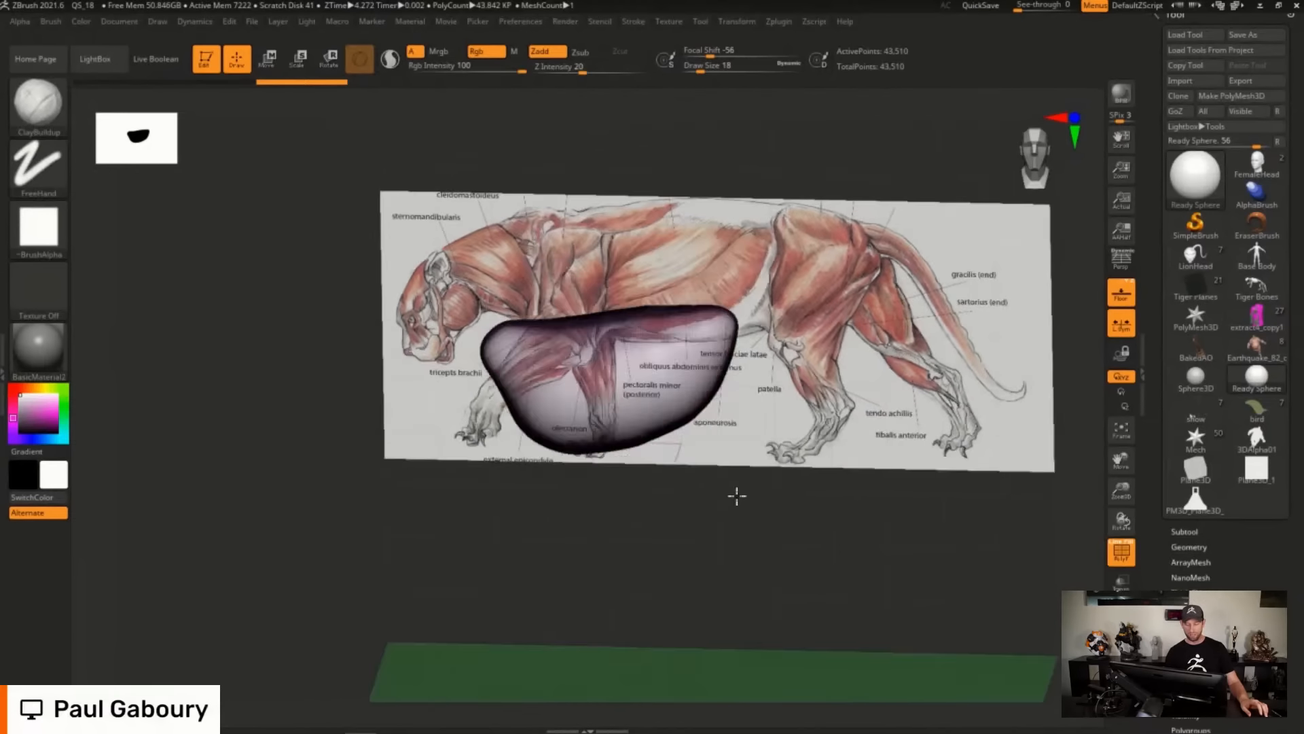
pyautogui.keyDown('shift'); pyautogui.moveTo(737, 496); pyautogui.dragTo(737, 407); pyautogui.keyUp('shift')
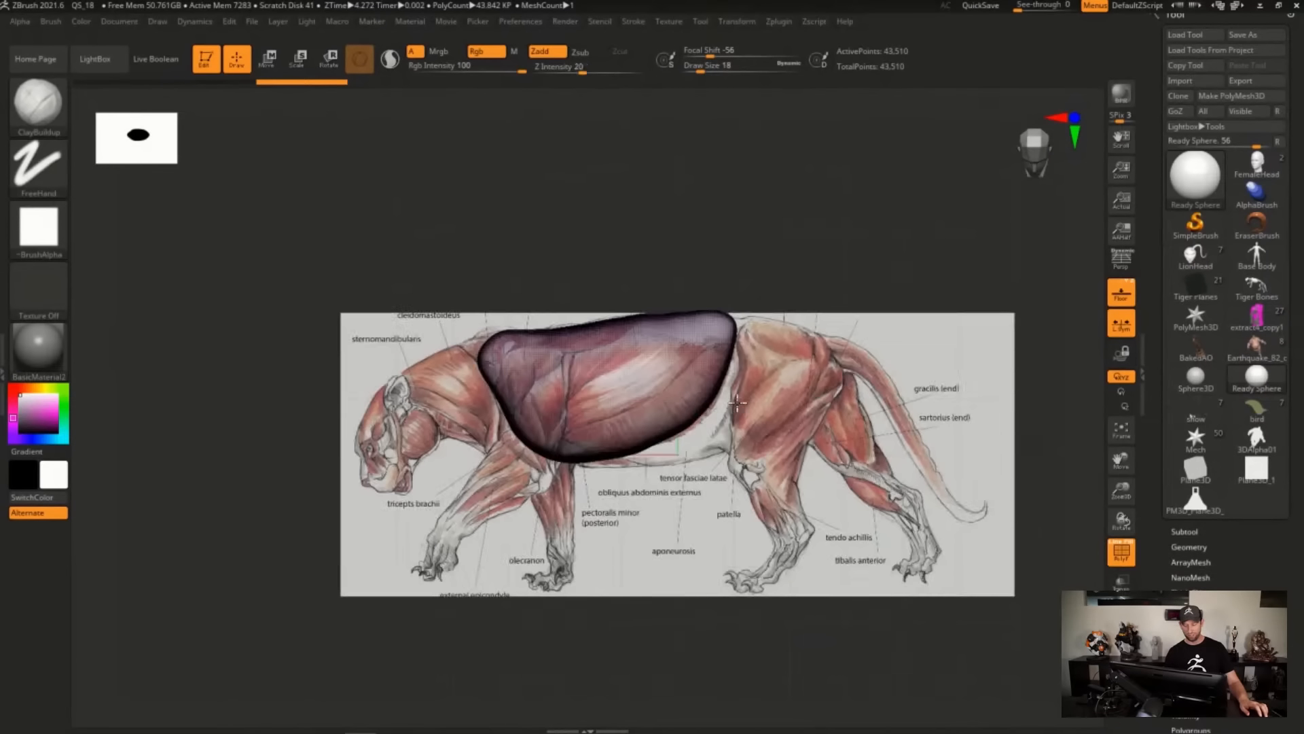
pyautogui.moveTo(559, 354)
pyautogui.keyDown('ctrl'); pyautogui.keyDown('shift'); pyautogui.mouseDown()
pyautogui.moveTo(493, 361)
pyautogui.moveTo(526, 479)
pyautogui.moveTo(563, 458)
pyautogui.moveTo(561, 352)
pyautogui.mouseUp(); pyautogui.keyUp('shift'); pyautogui.keyUp('ctrl')
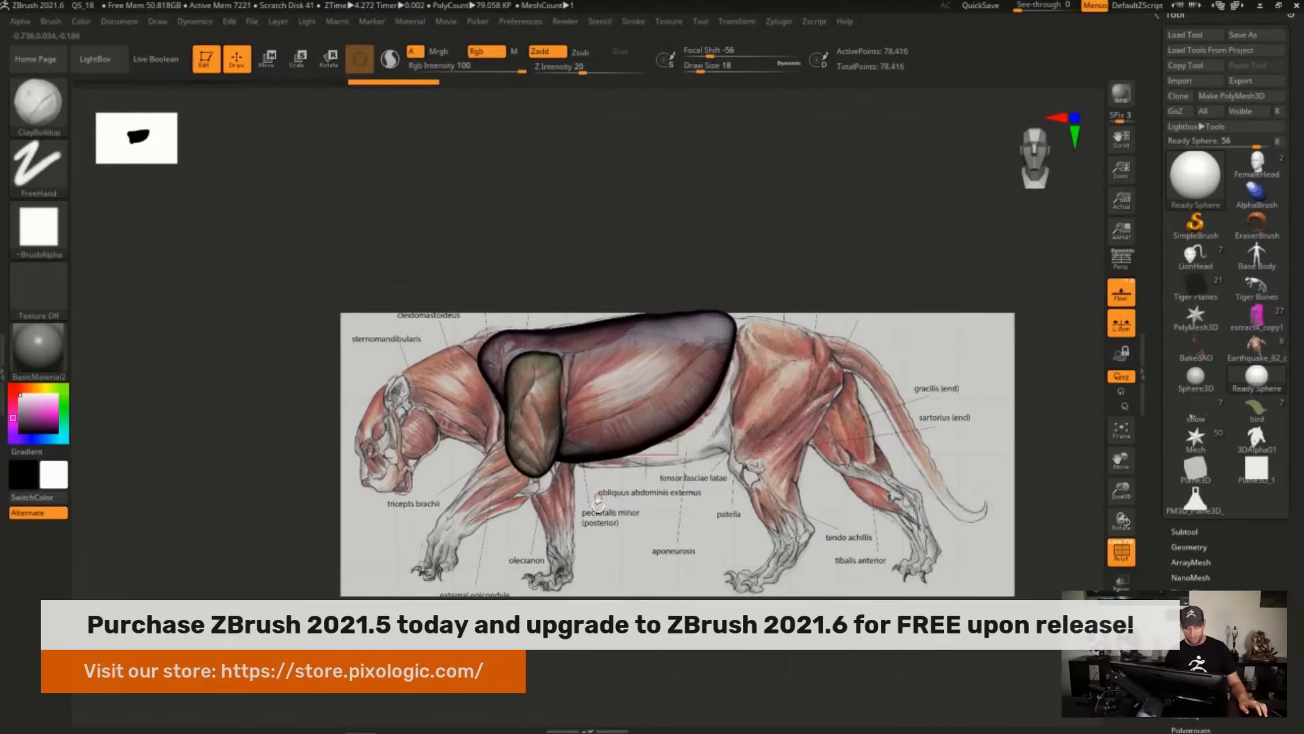
# Add MeshBalloon volumes for the tiger's forearm and front paw, continuing from the upper foreleg.
pyautogui.hotkey('ctrl', 'shift')
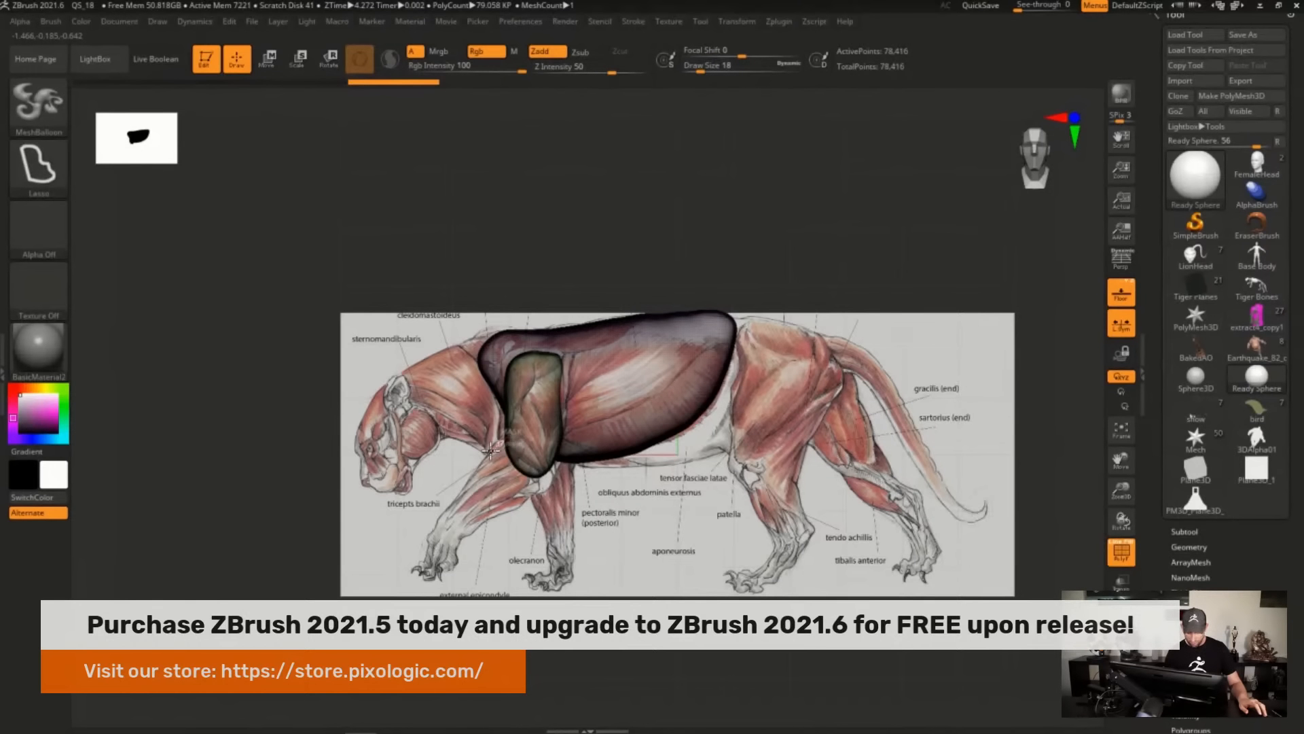
pyautogui.moveTo(491, 450)
pyautogui.keyDown('ctrl'); pyautogui.keyDown('shift'); pyautogui.mouseDown()
pyautogui.moveTo(428, 537)
pyautogui.moveTo(442, 552)
pyautogui.moveTo(471, 545)
pyautogui.moveTo(554, 465)
pyautogui.moveTo(550, 436)
pyautogui.mouseUp(); pyautogui.keyUp('shift'); pyautogui.keyUp('ctrl')
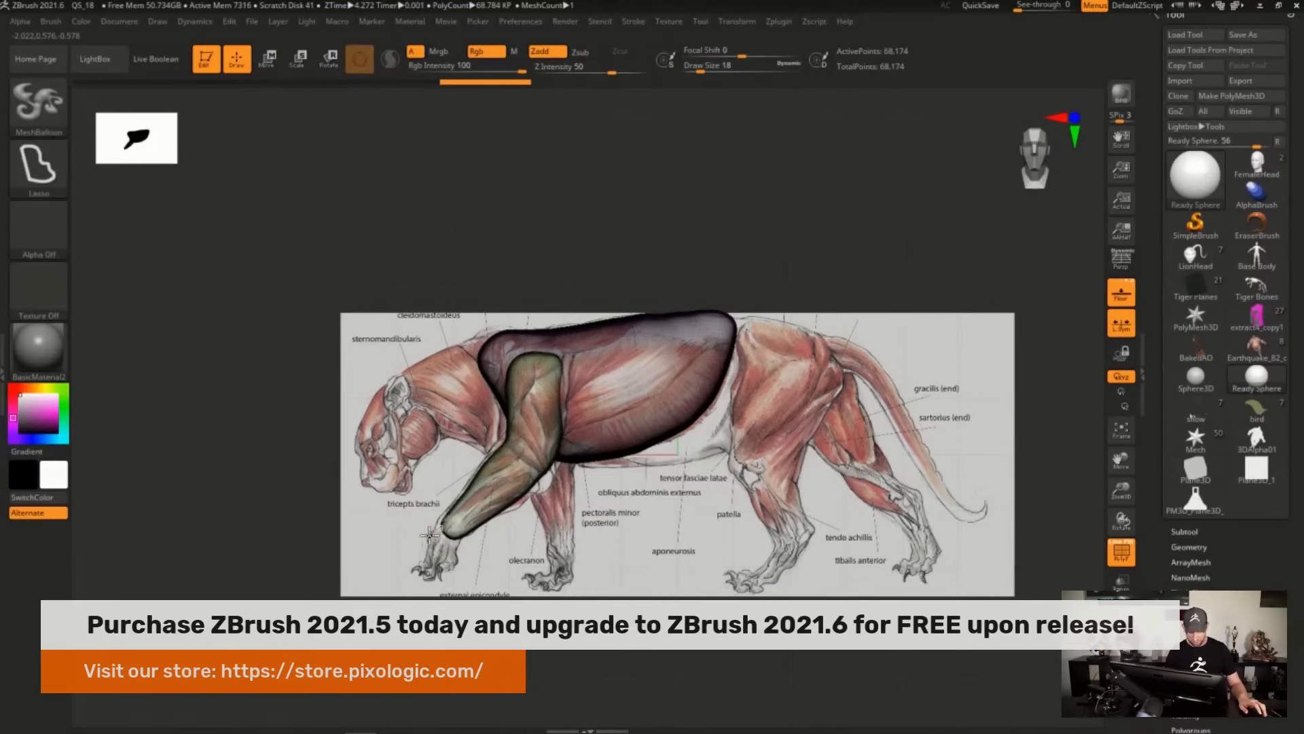
pyautogui.moveTo(418, 578)
pyautogui.keyDown('ctrl'); pyautogui.keyDown('shift'); pyautogui.mouseDown()
pyautogui.moveTo(443, 527)
pyautogui.moveTo(474, 553)
pyautogui.moveTo(456, 536)
pyautogui.moveTo(478, 518)
pyautogui.mouseUp(); pyautogui.keyUp('shift'); pyautogui.keyUp('ctrl')
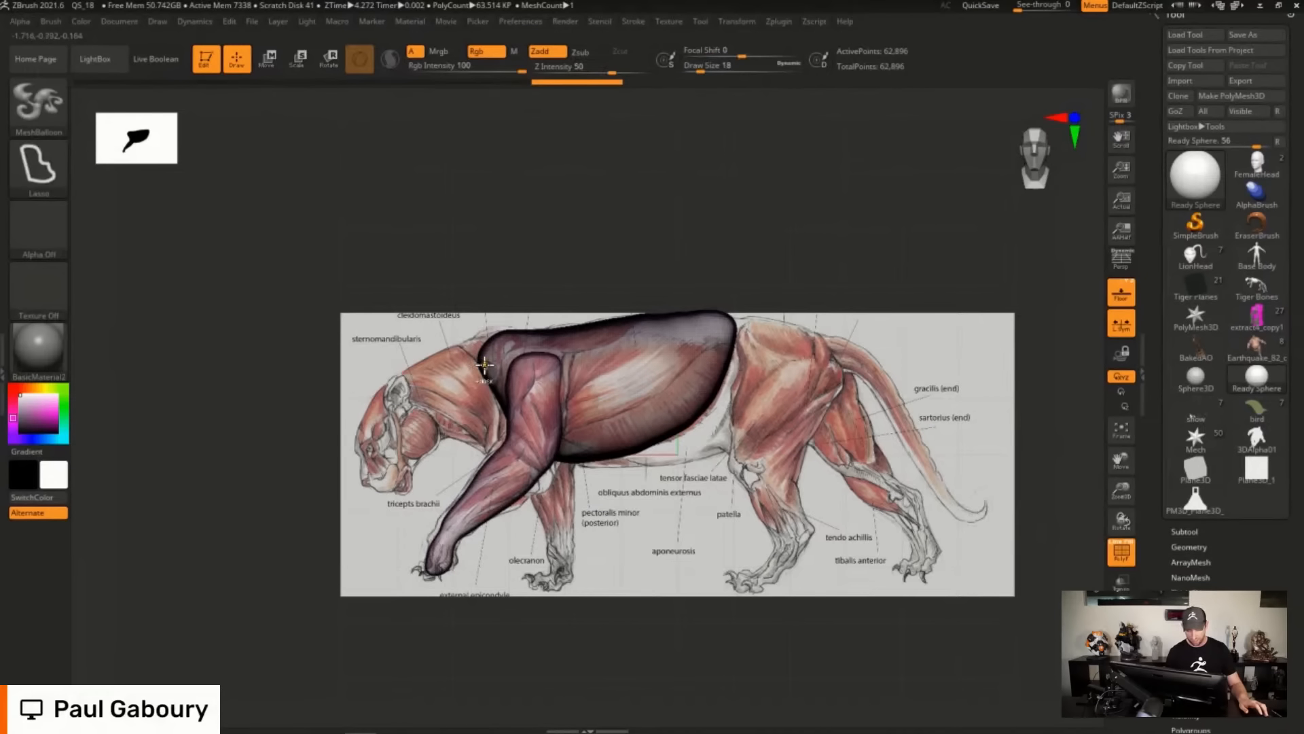
# Add MeshBalloon volumes for the tiger's neck and head in front of the shoulder.
pyautogui.moveTo(478, 360)
pyautogui.keyDown('ctrl'); pyautogui.keyDown('shift'); pyautogui.mouseDown()
pyautogui.moveTo(407, 364)
pyautogui.moveTo(388, 388)
pyautogui.moveTo(415, 428)
pyautogui.moveTo(463, 443)
pyautogui.moveTo(513, 429)
pyautogui.moveTo(537, 401)
pyautogui.mouseUp(); pyautogui.keyUp('shift'); pyautogui.keyUp('ctrl')
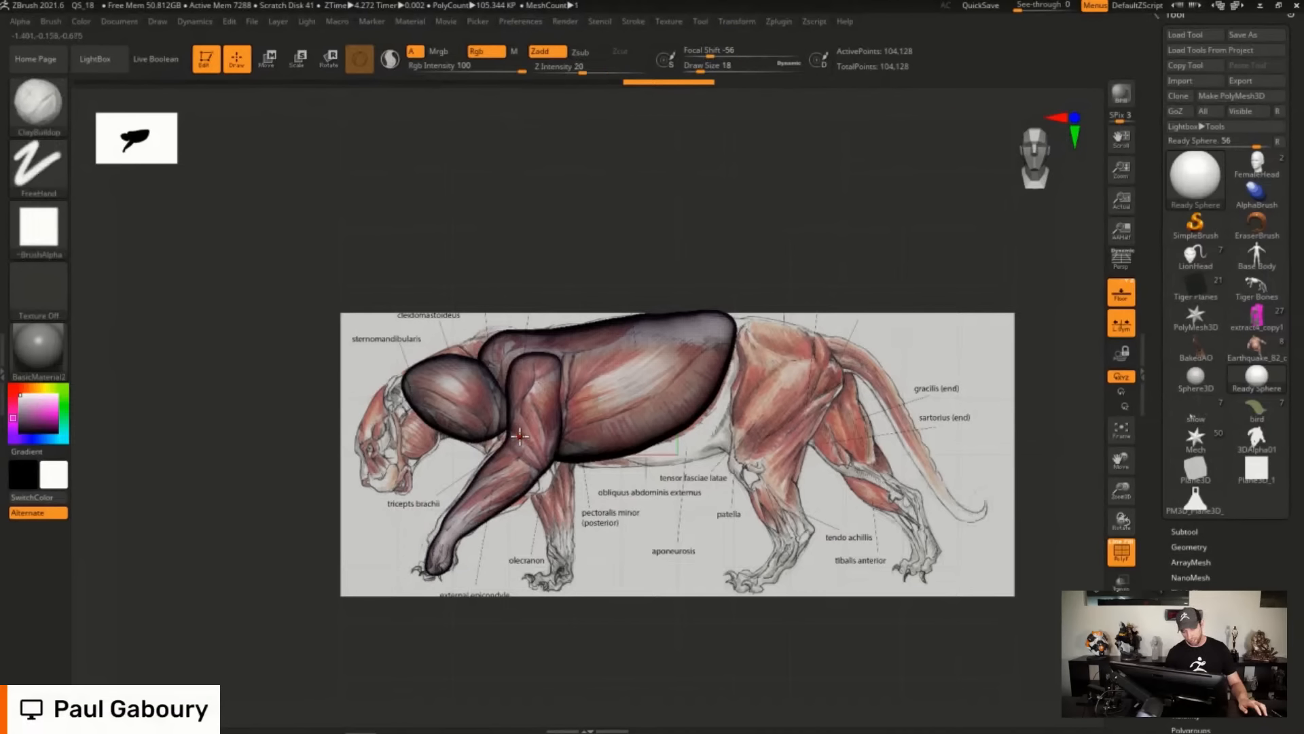
pyautogui.moveTo(412, 385)
pyautogui.keyDown('ctrl'); pyautogui.keyDown('shift'); pyautogui.mouseDown()
pyautogui.moveTo(392, 378)
pyautogui.moveTo(353, 448)
pyautogui.moveTo(395, 503)
pyautogui.moveTo(424, 486)
pyautogui.moveTo(451, 405)
pyautogui.mouseUp(); pyautogui.keyUp('shift'); pyautogui.keyUp('ctrl')
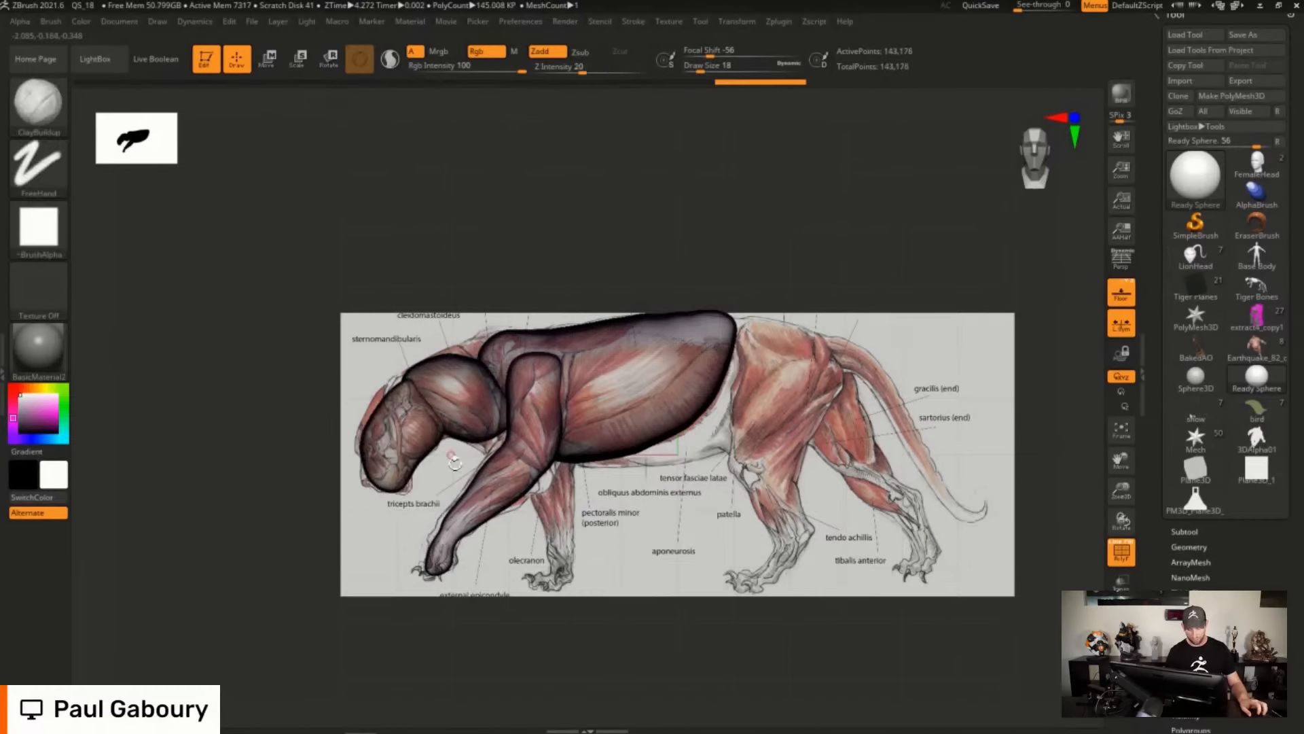
# Hide the tiger reference grid, turn off PolyFrame and clear the mask on the blocked-out body.
pyautogui.click(1121, 295)
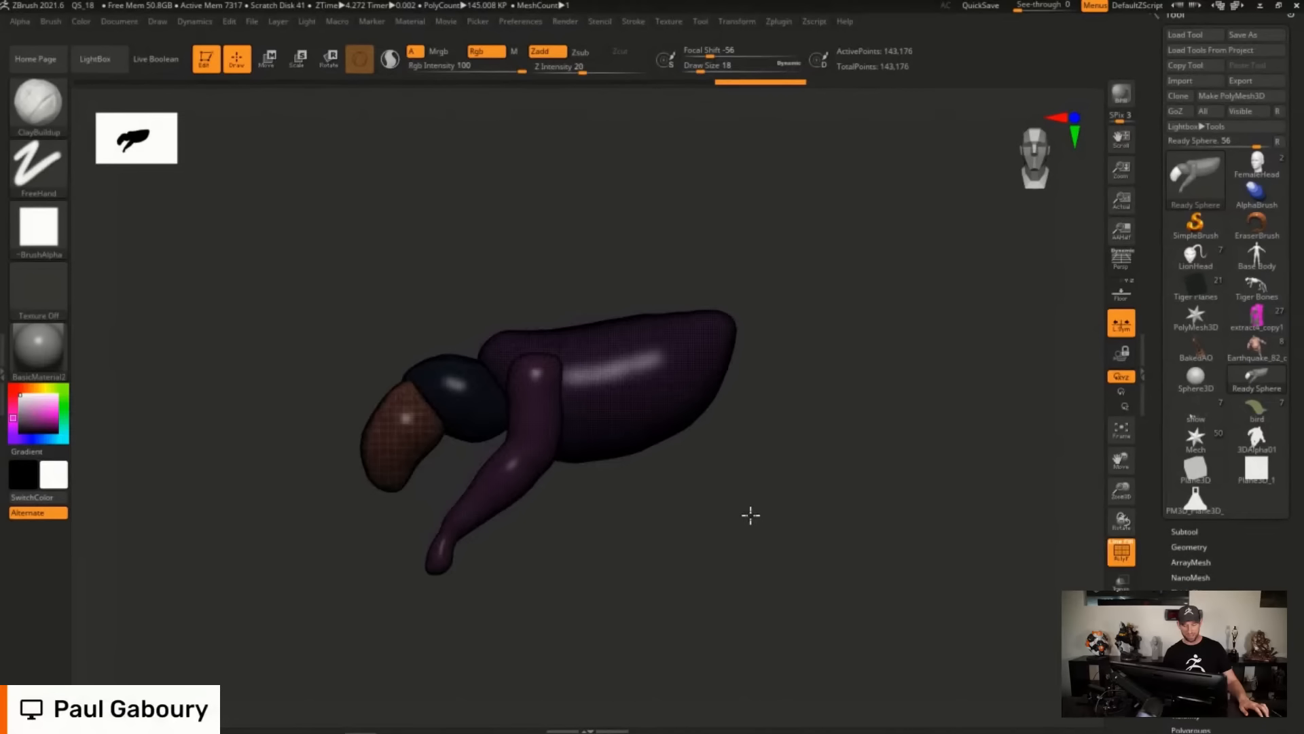
pyautogui.hotkey('shift', 'f')
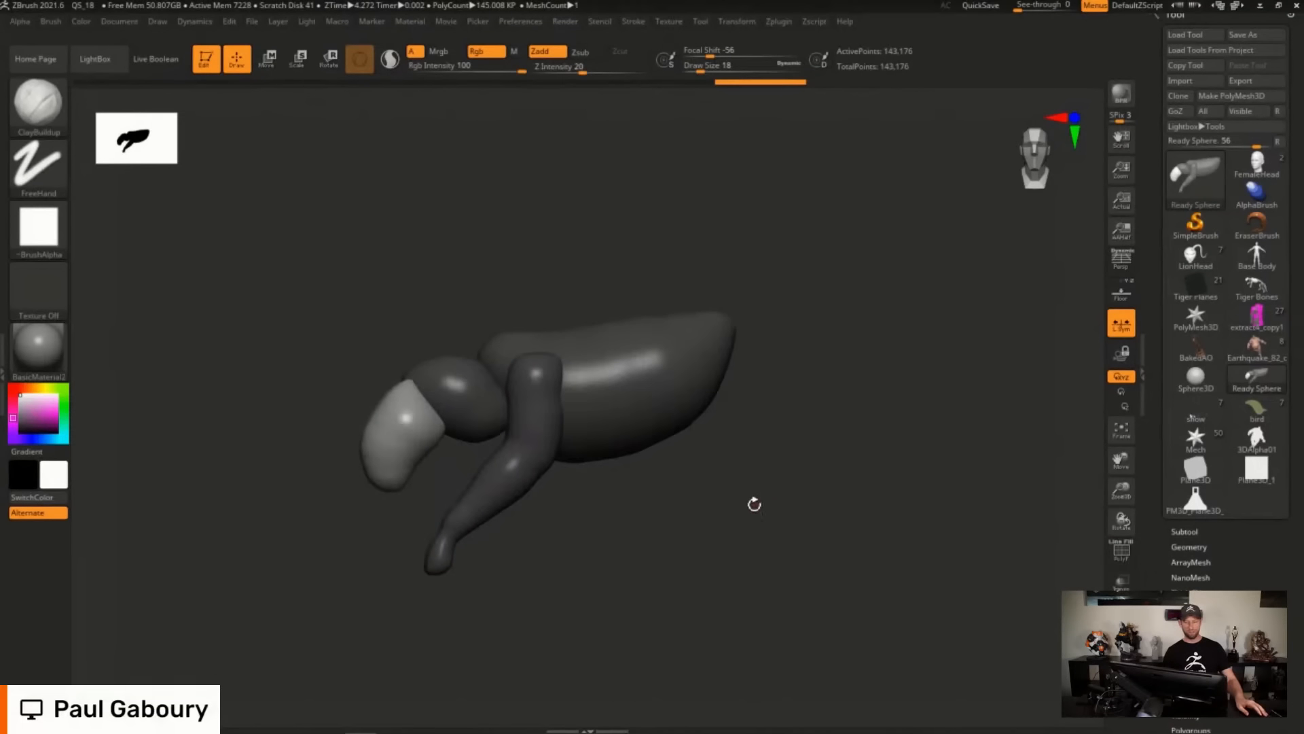
pyautogui.keyDown('ctrl'); pyautogui.moveTo(754, 504); pyautogui.dragTo(819, 538); pyautogui.keyUp('ctrl')
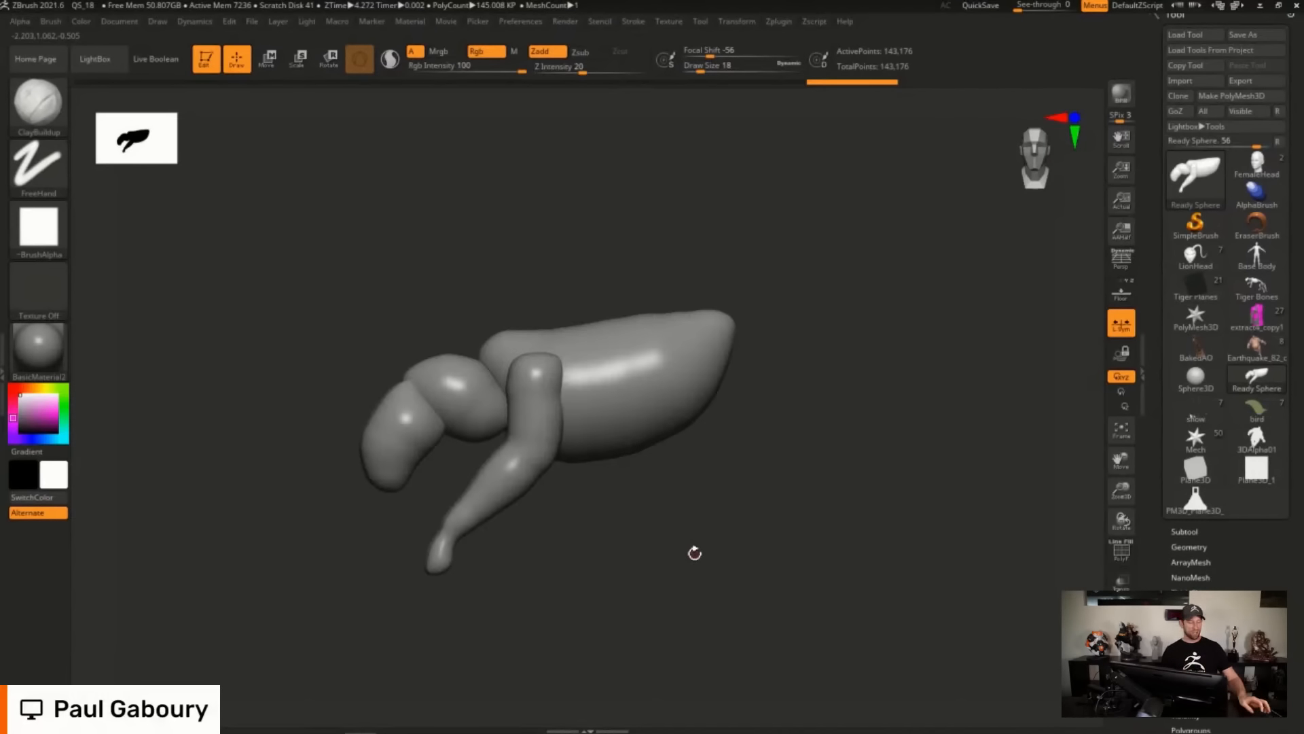
# Undo the head, neck and foreleg volumes back to the torso alone.
pyautogui.hotkey('ctrl', 'z')
pyautogui.hotkey('ctrl', 'z')
pyautogui.hotkey('ctrl', 'z')
pyautogui.hotkey('ctrl', 'z')
pyautogui.hotkey('ctrl', 'z')
pyautogui.hotkey('ctrl', 'z')
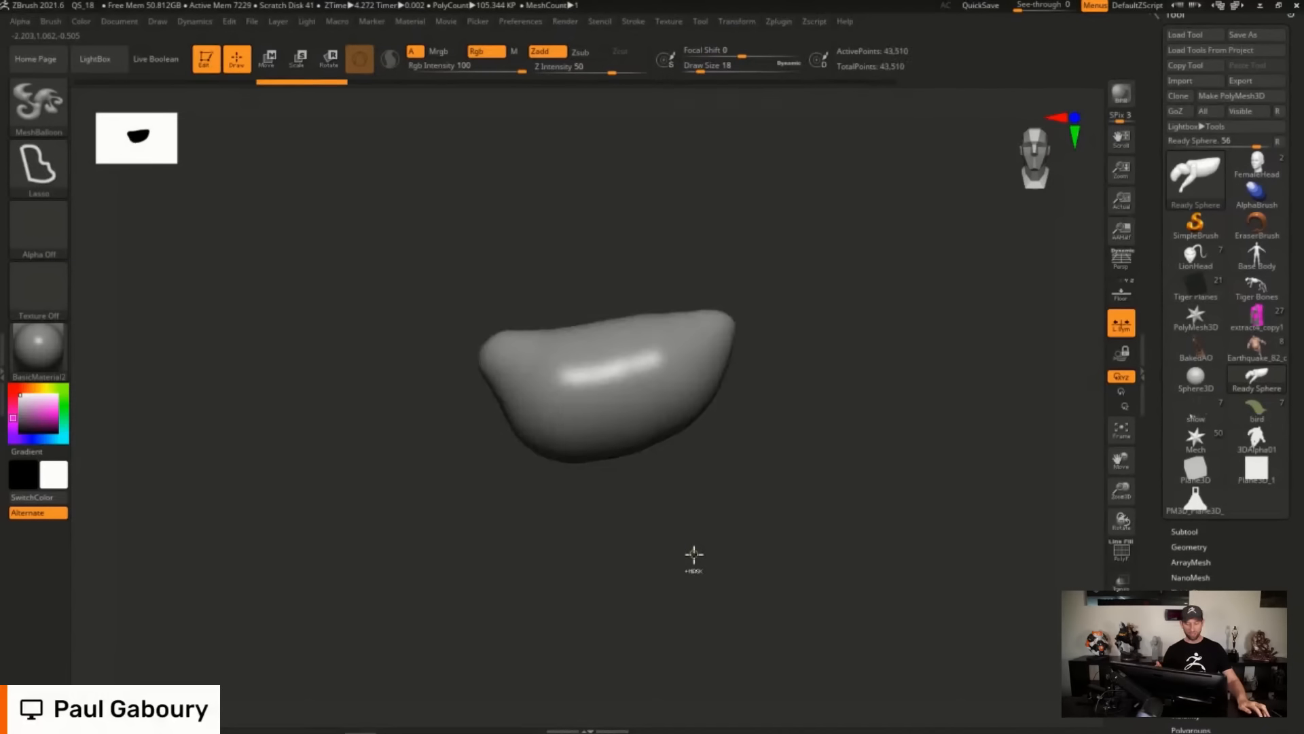
pyautogui.hotkey('ctrl', 'z')
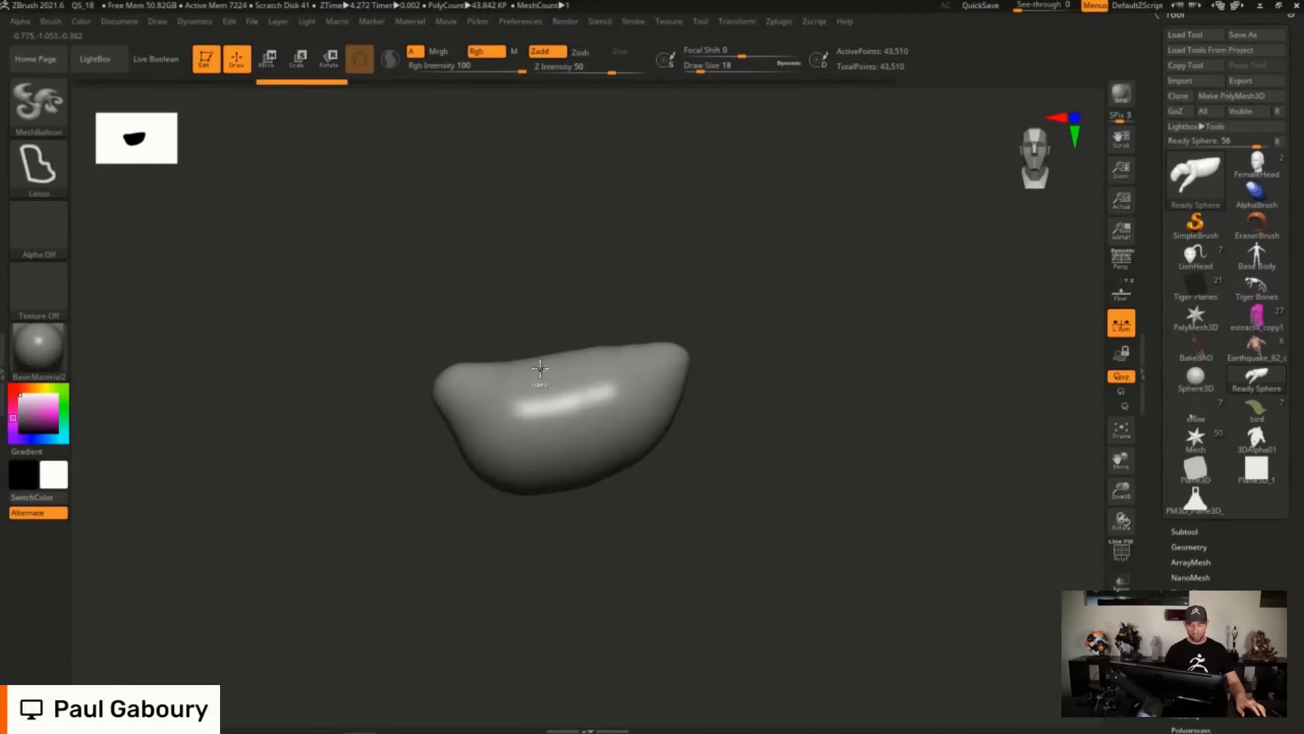
# Try a large rounded MeshBalloon volume rising from the torso's upper edge and undo it.
pyautogui.moveTo(540, 368)
pyautogui.mouseDown()
pyautogui.moveTo(743, 210)
pyautogui.moveTo(672, 449)
pyautogui.mouseUp()
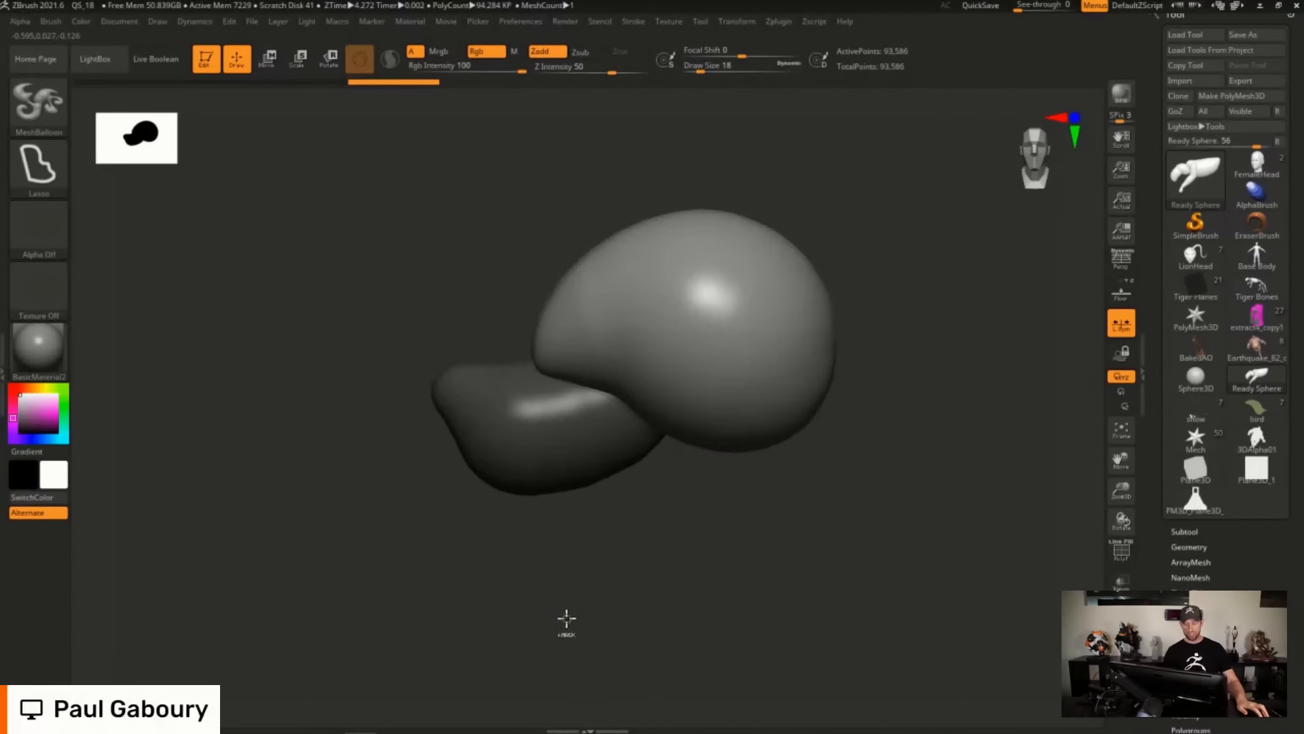
pyautogui.hotkey('ctrl', 'z')
# Set the lasso stroke Smoothness to 14, test it with another MeshBalloon volume over the torso and undo that volume.
pyautogui.click(38, 166)
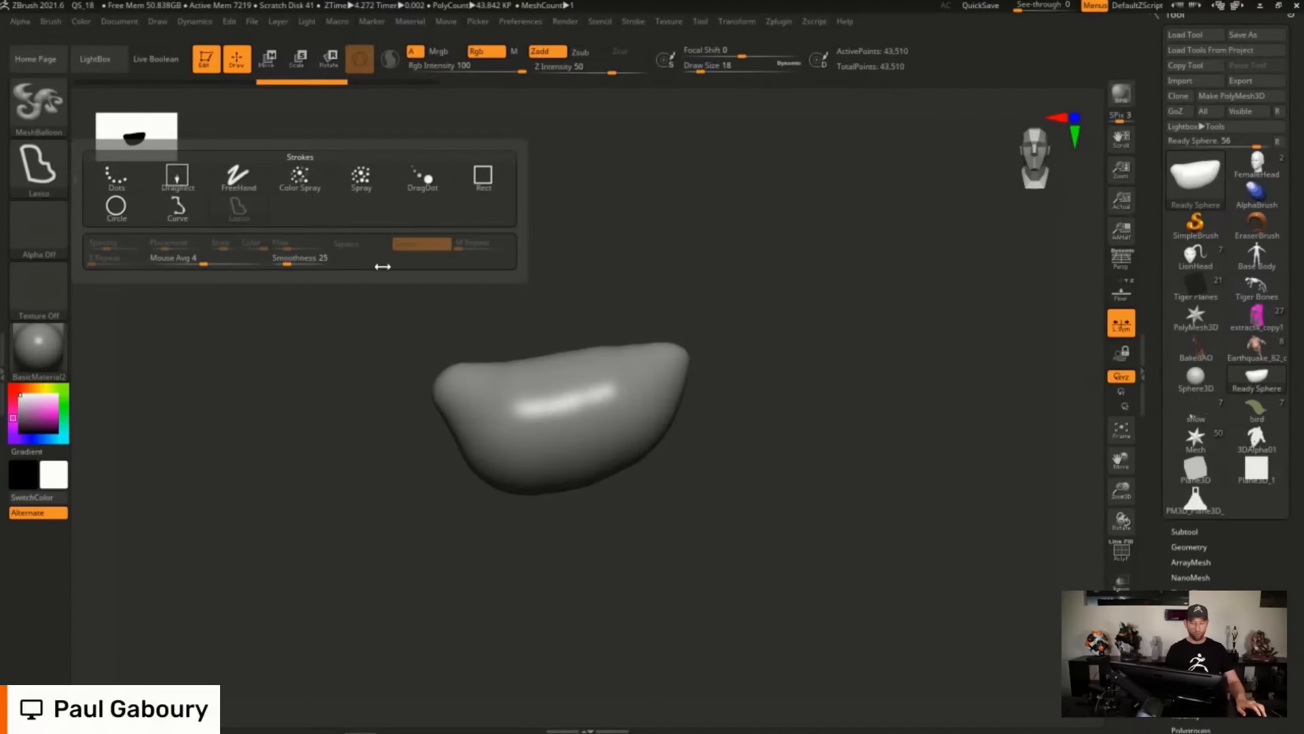
pyautogui.moveTo(312, 259)
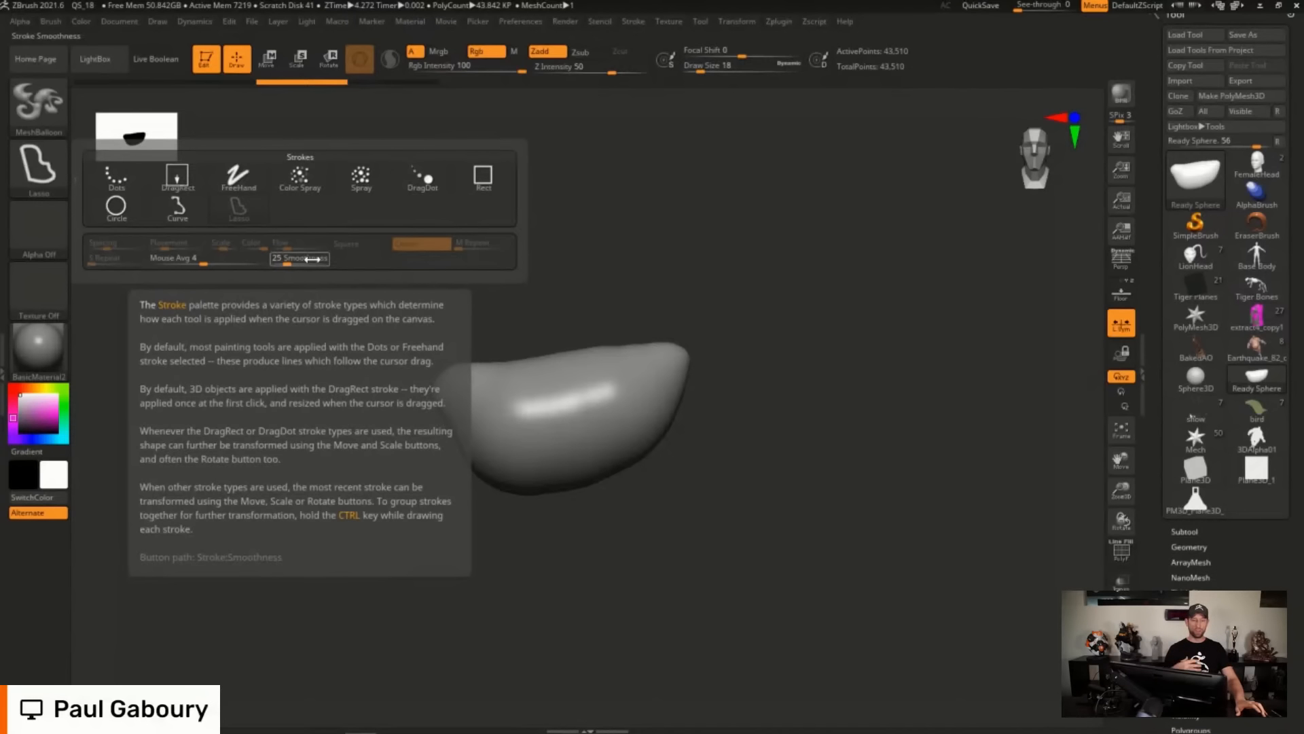
pyautogui.moveTo(282, 260); pyautogui.dragTo(280, 261)
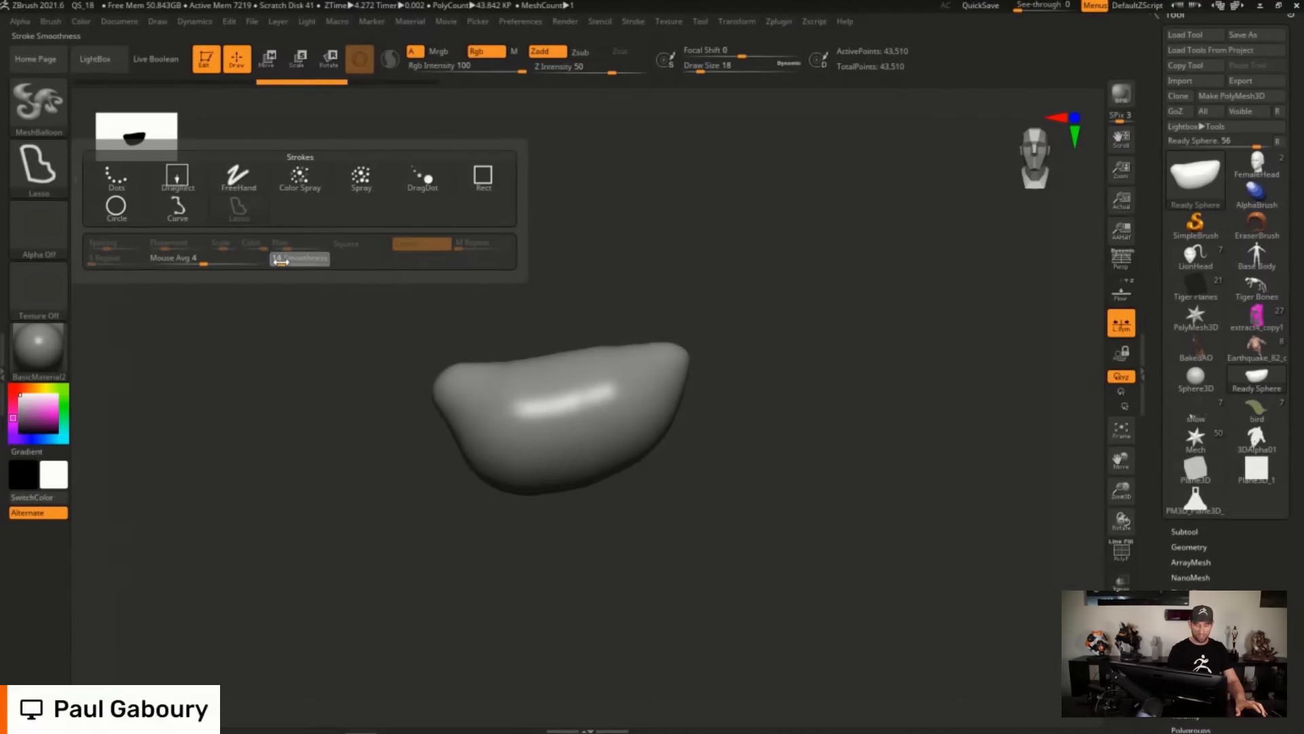
pyautogui.moveTo(564, 379)
pyautogui.keyDown('ctrl'); pyautogui.mouseDown()
pyautogui.moveTo(614, 286)
pyautogui.moveTo(821, 364)
pyautogui.moveTo(483, 446)
pyautogui.mouseUp(); pyautogui.keyUp('ctrl')
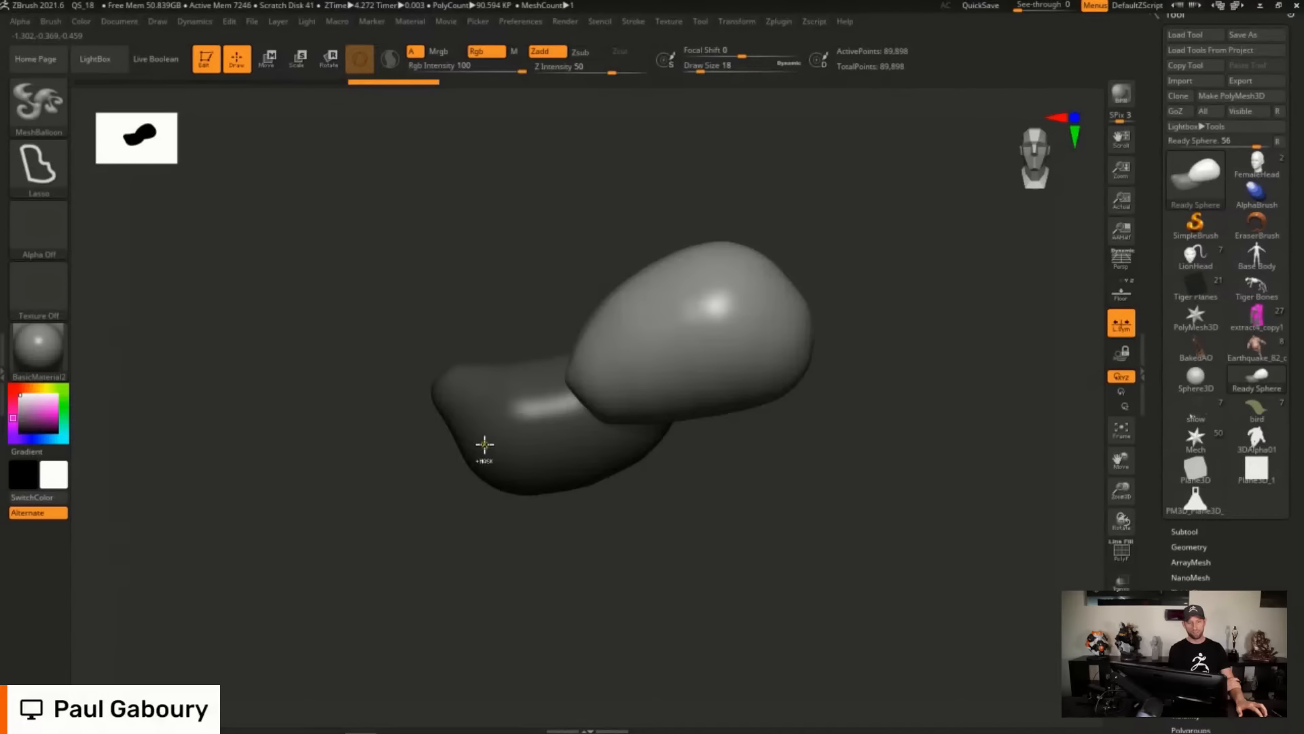
pyautogui.hotkey('ctrl', 'z')
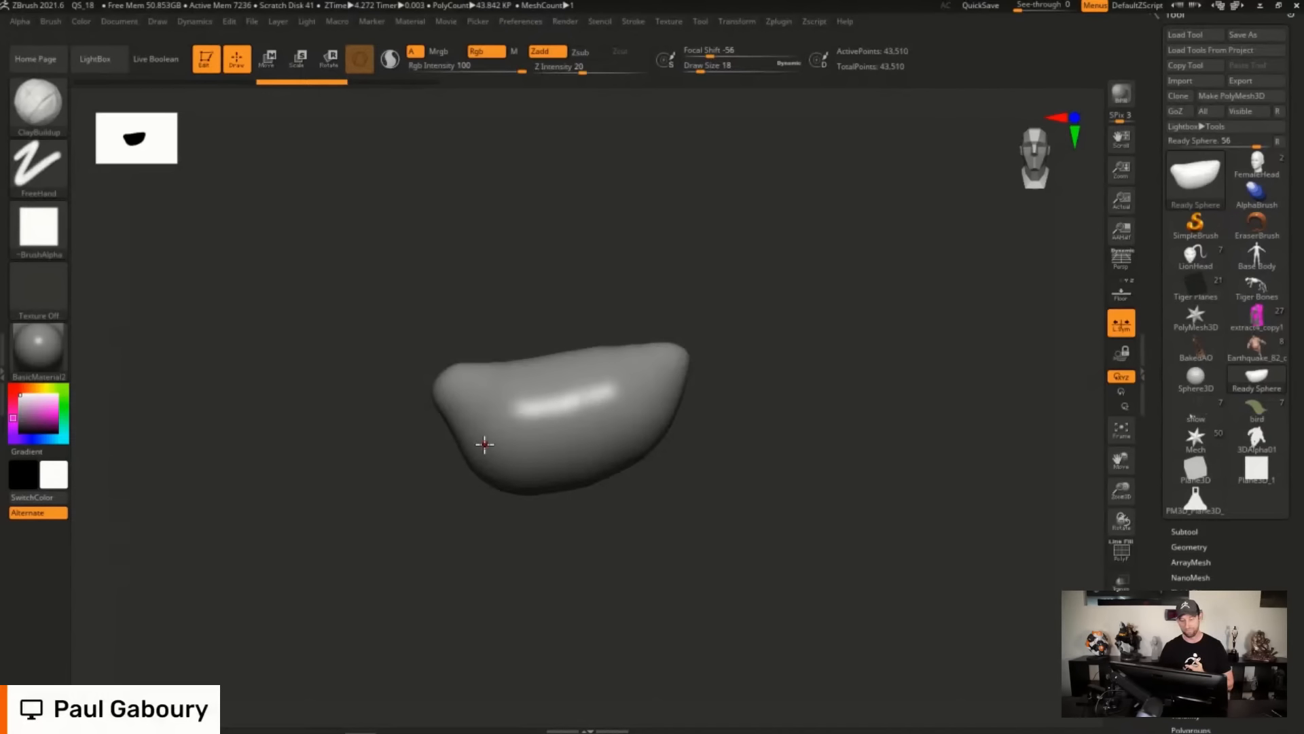
pyautogui.press('b')
pyautogui.press('m')
pyautogui.press('b')
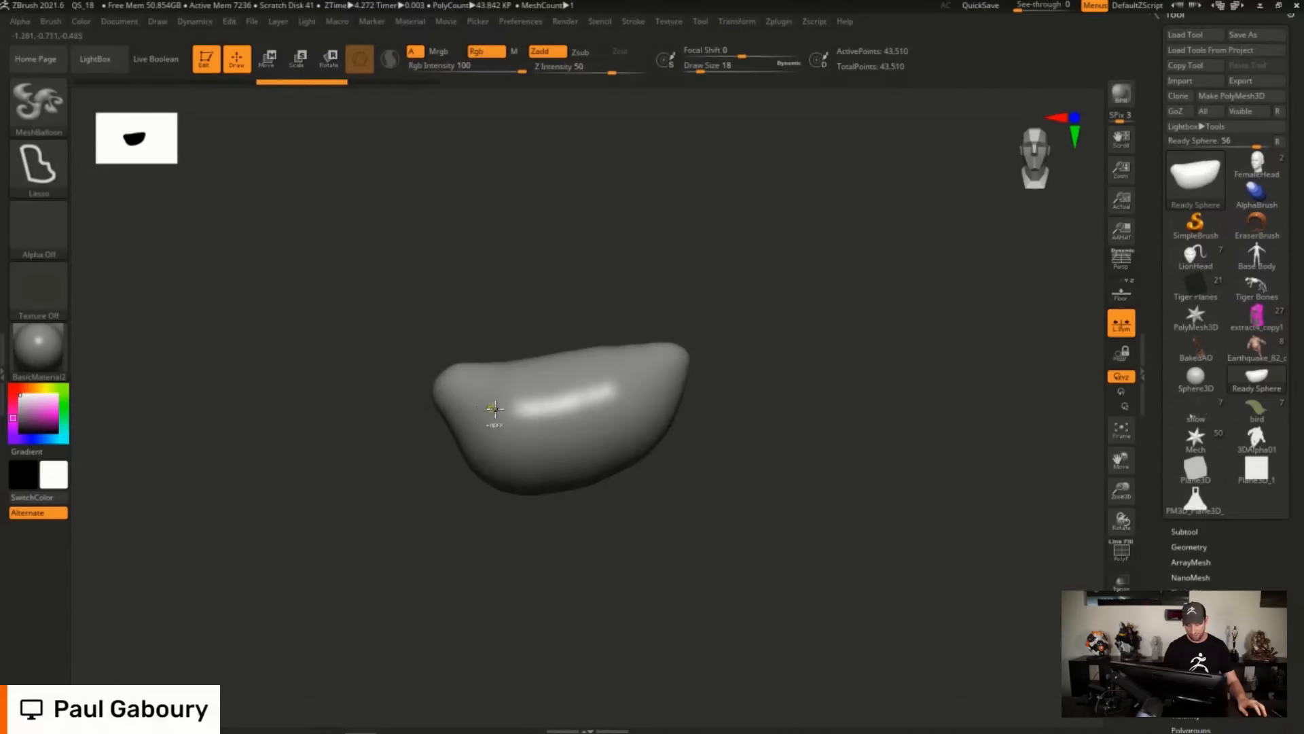
pyautogui.press('b')
pyautogui.press('c')
pyautogui.press('b')
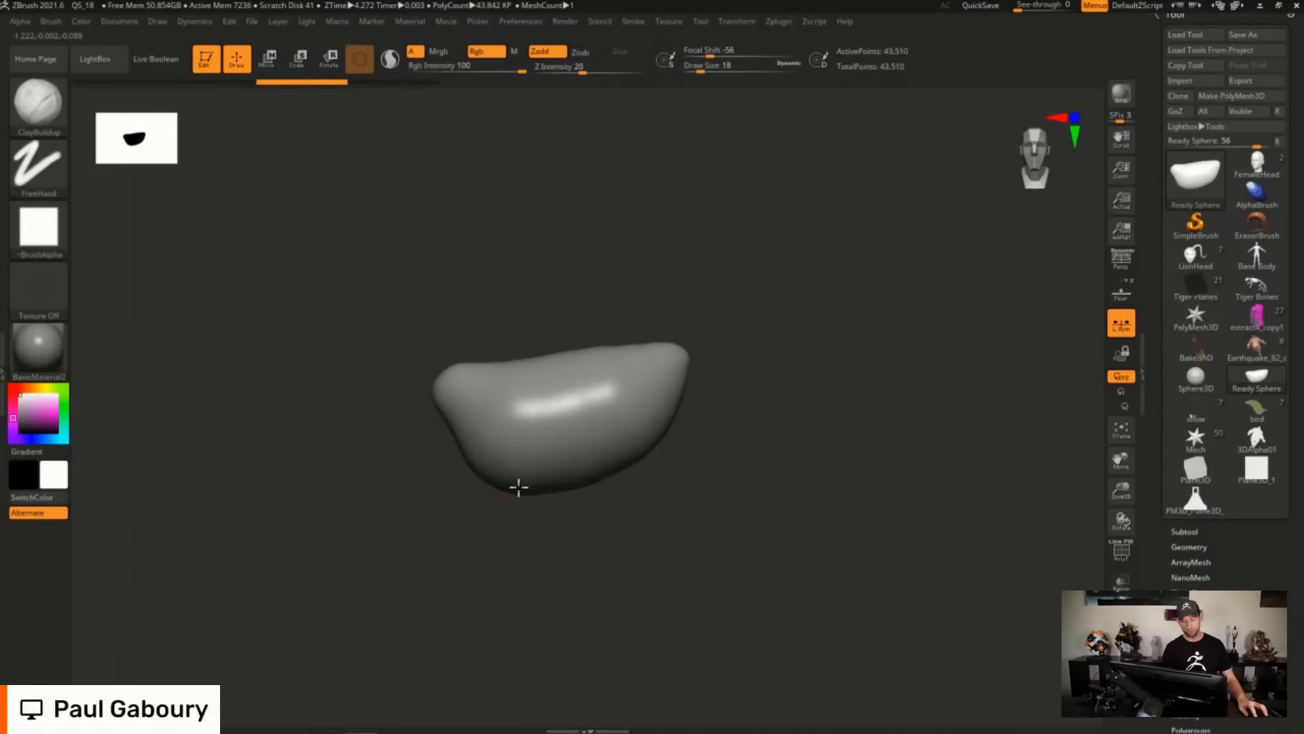
pyautogui.keyDown('alt'); pyautogui.moveTo(518, 487); pyautogui.dragTo(560, 425); pyautogui.keyUp('alt')
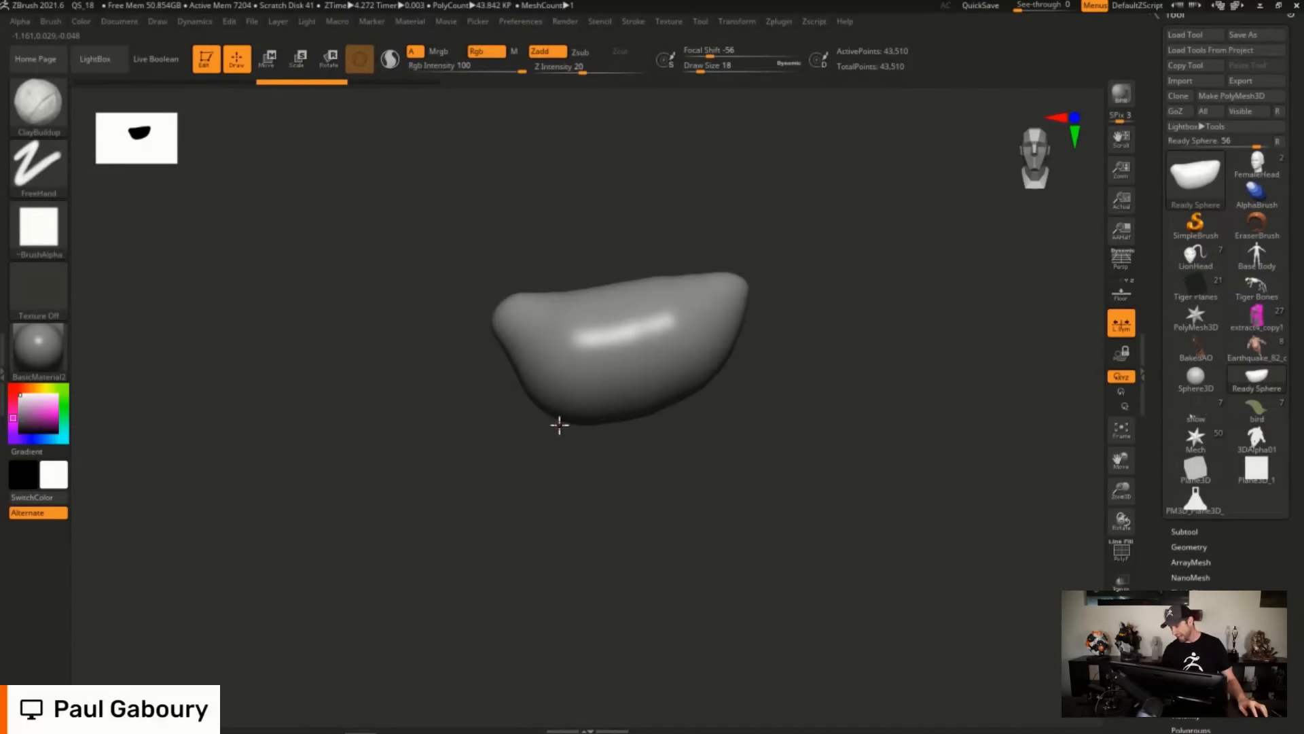
# Switch to the snow model, bring the whole framed scene into view and assign the SkinShade4 material.
pyautogui.click(1195, 410)
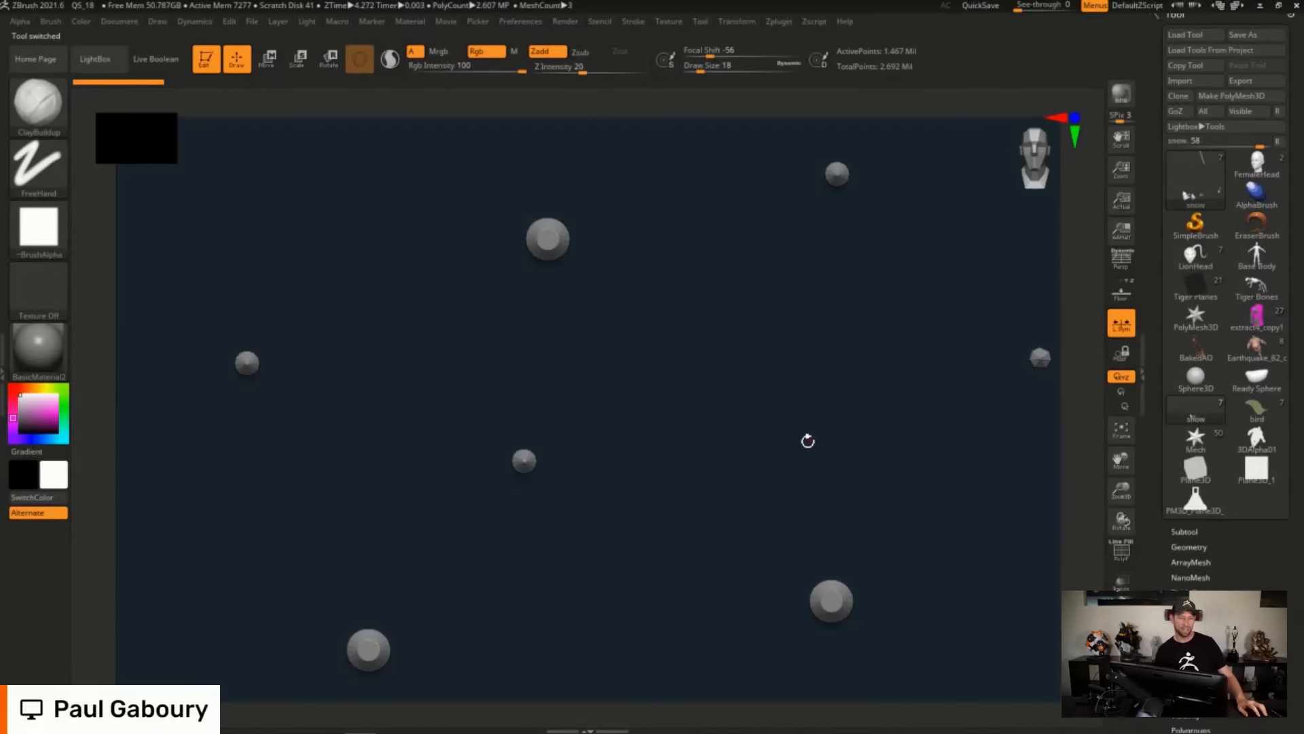
pyautogui.keyDown('ctrl'); pyautogui.moveTo(819, 452); pyautogui.dragTo(361, 253, button='right'); pyautogui.keyUp('ctrl')
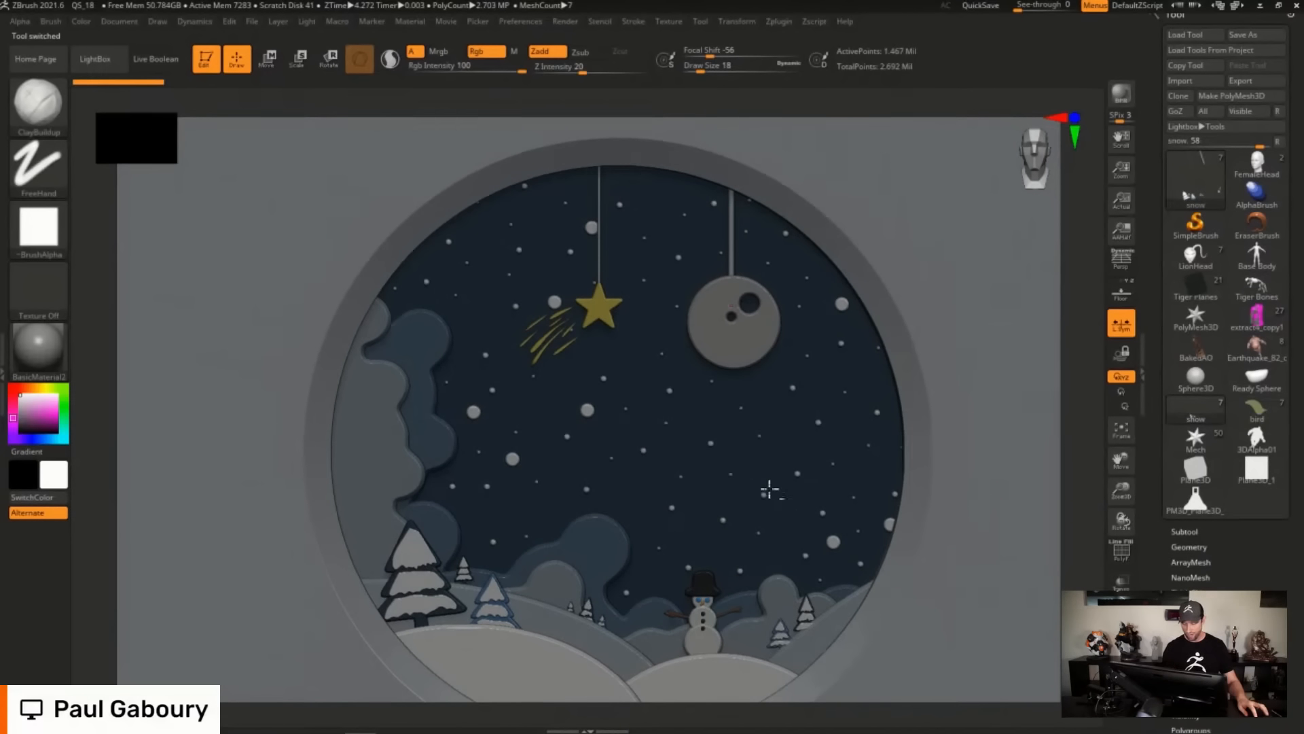
pyautogui.moveTo(768, 489)
pyautogui.keyDown('alt'); pyautogui.mouseDown(button='right')
pyautogui.moveTo(742, 442)
pyautogui.moveTo(744, 399)
pyautogui.mouseUp(button='right'); pyautogui.keyUp('alt')
pyautogui.keyDown('alt'); pyautogui.moveTo(813, 424); pyautogui.dragTo(737, 373, button='right'); pyautogui.keyUp('alt')
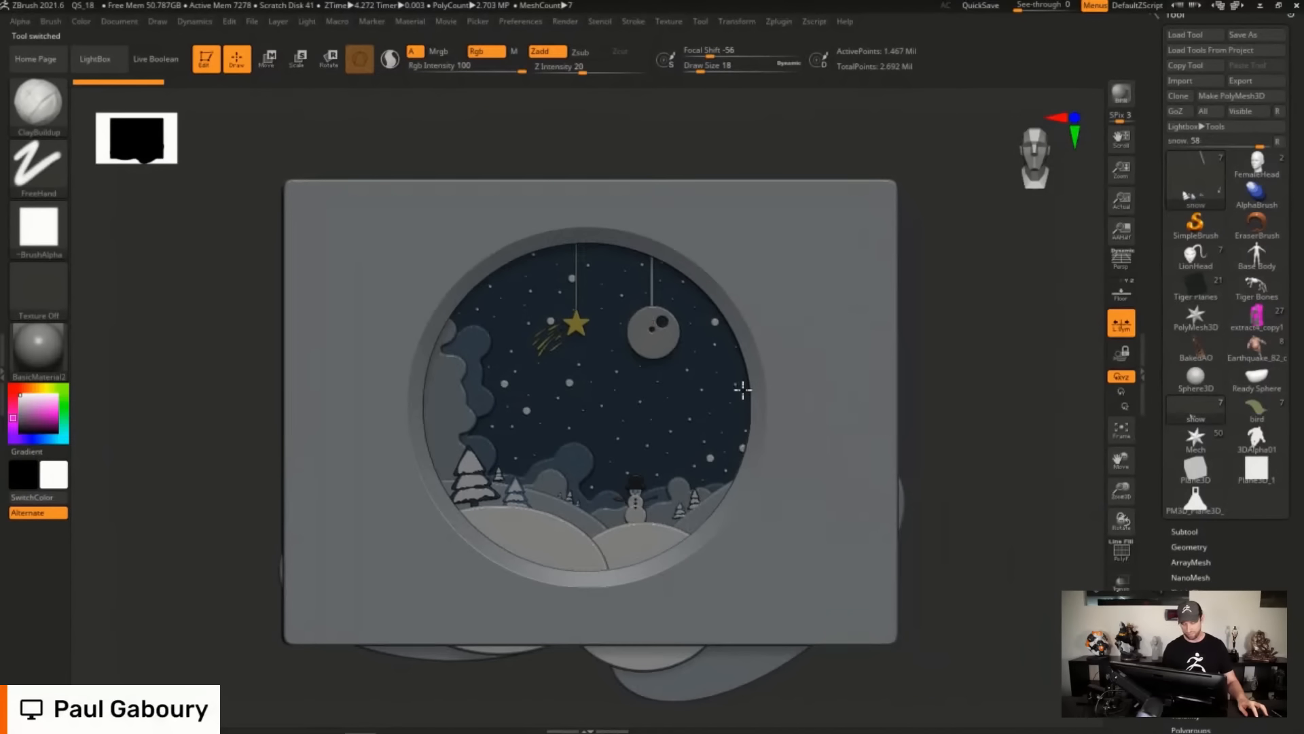
pyautogui.click(61, 373)
pyautogui.click(850, 607)
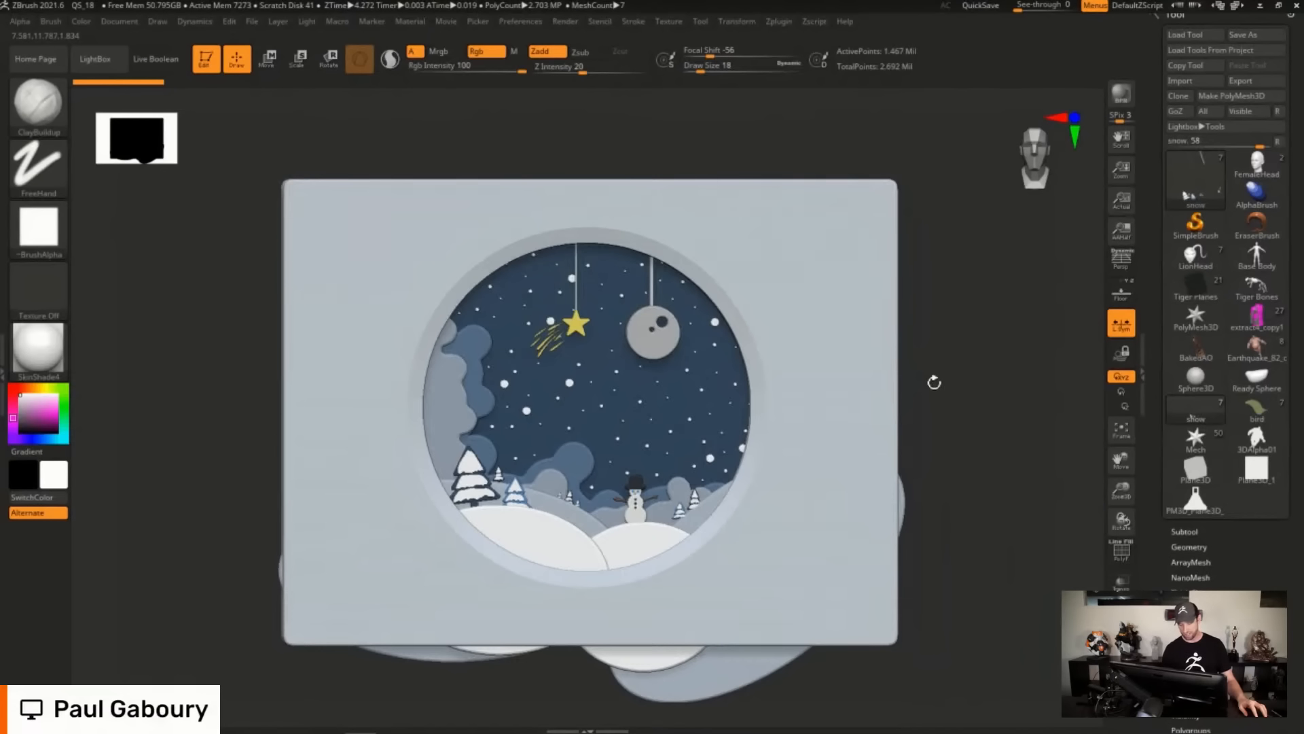
# Examine the snow scene's layered depth from an angle, return to the front view and render it with BPR.
pyautogui.moveTo(931, 378); pyautogui.dragTo(967, 417)
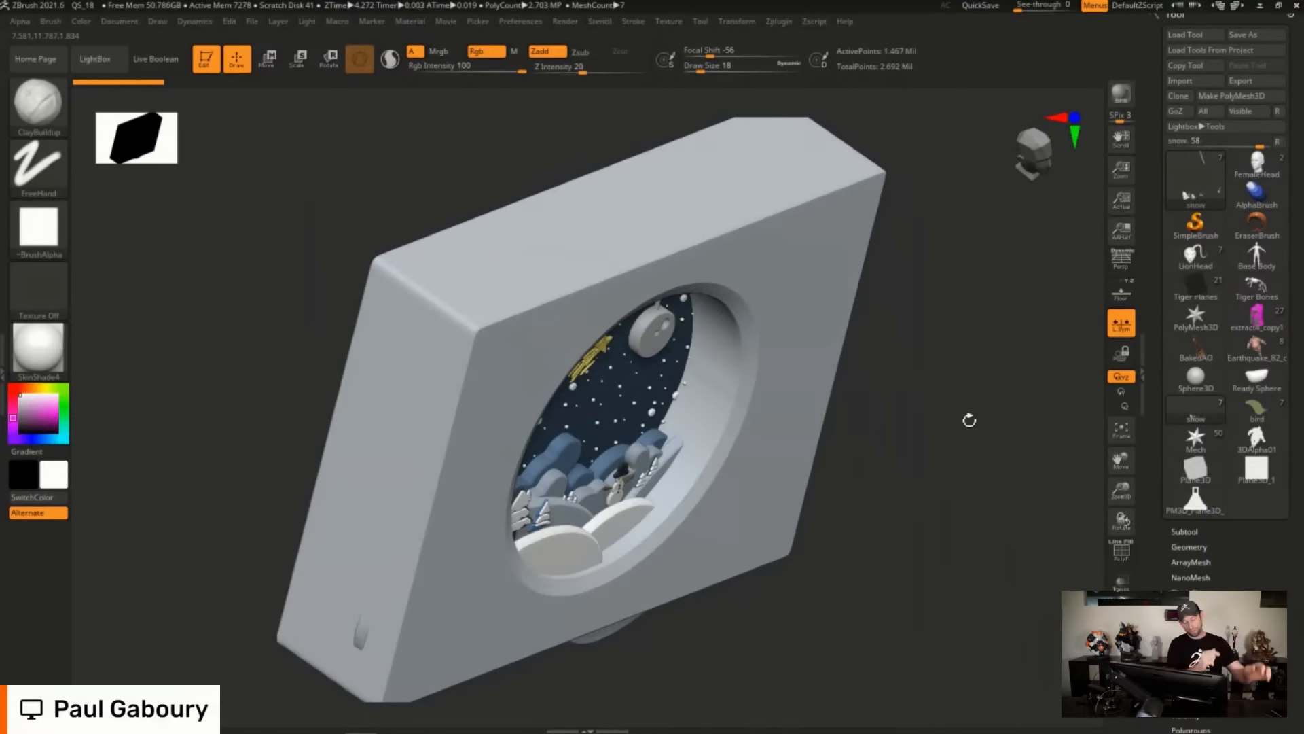
pyautogui.keyDown('shift'); pyautogui.moveTo(915, 460); pyautogui.dragTo(886, 439); pyautogui.keyUp('shift')
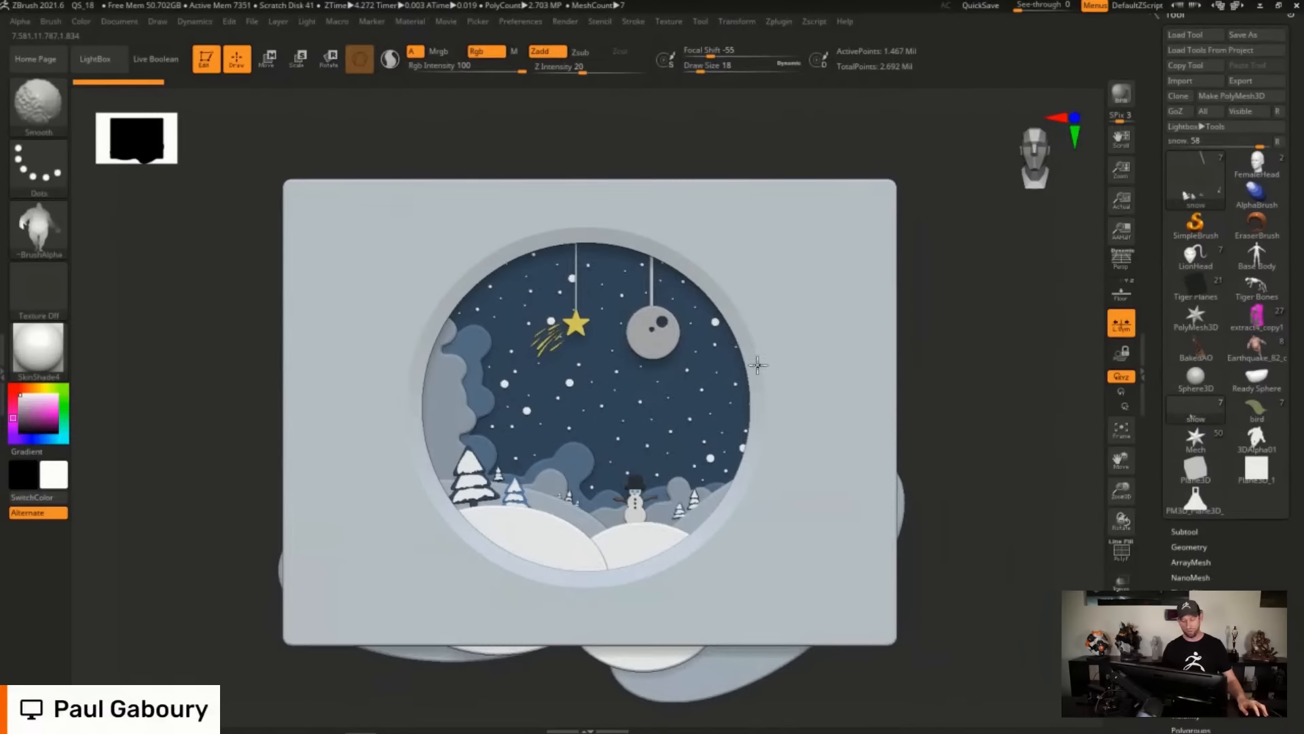
pyautogui.moveTo(757, 364)
pyautogui.keyDown('ctrl'); pyautogui.mouseDown(button='right')
pyautogui.moveTo(781, 398)
pyautogui.moveTo(757, 382)
pyautogui.mouseUp(button='right'); pyautogui.keyUp('ctrl')
pyautogui.keyDown('alt'); pyautogui.moveTo(876, 387); pyautogui.dragTo(890, 370); pyautogui.keyUp('alt')
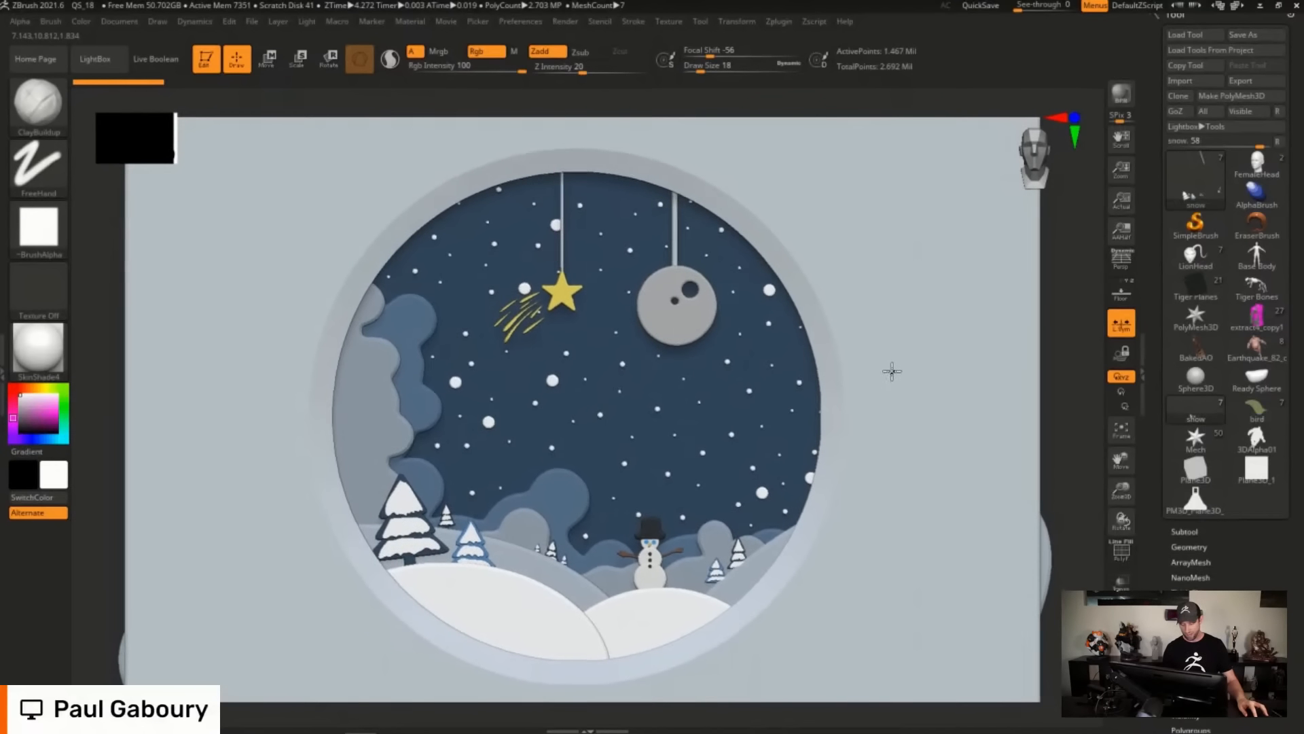
pyautogui.press('shift')
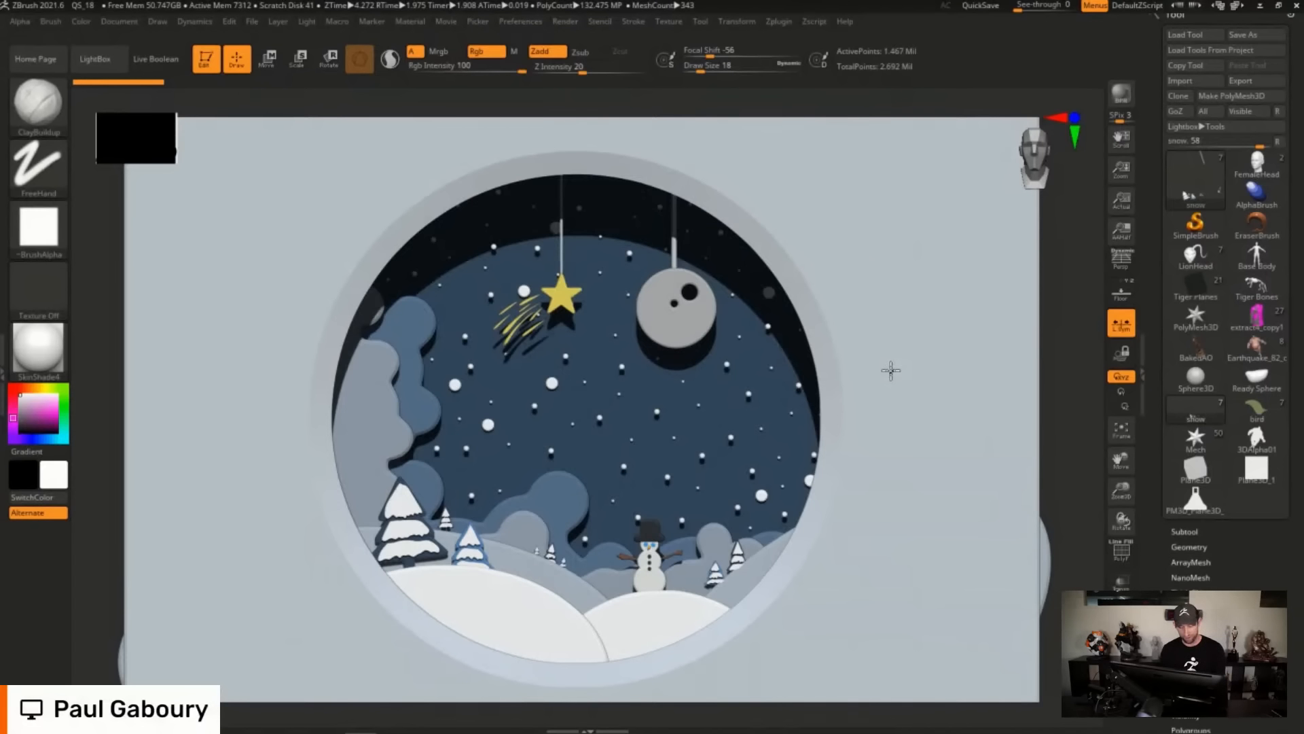
# Switch to the bird model, fit its layered scene in view and render it with BPR.
pyautogui.click(1257, 409)
pyautogui.keyDown('ctrl'); pyautogui.moveTo(712, 386); pyautogui.dragTo(873, 471, button='right'); pyautogui.keyUp('ctrl')
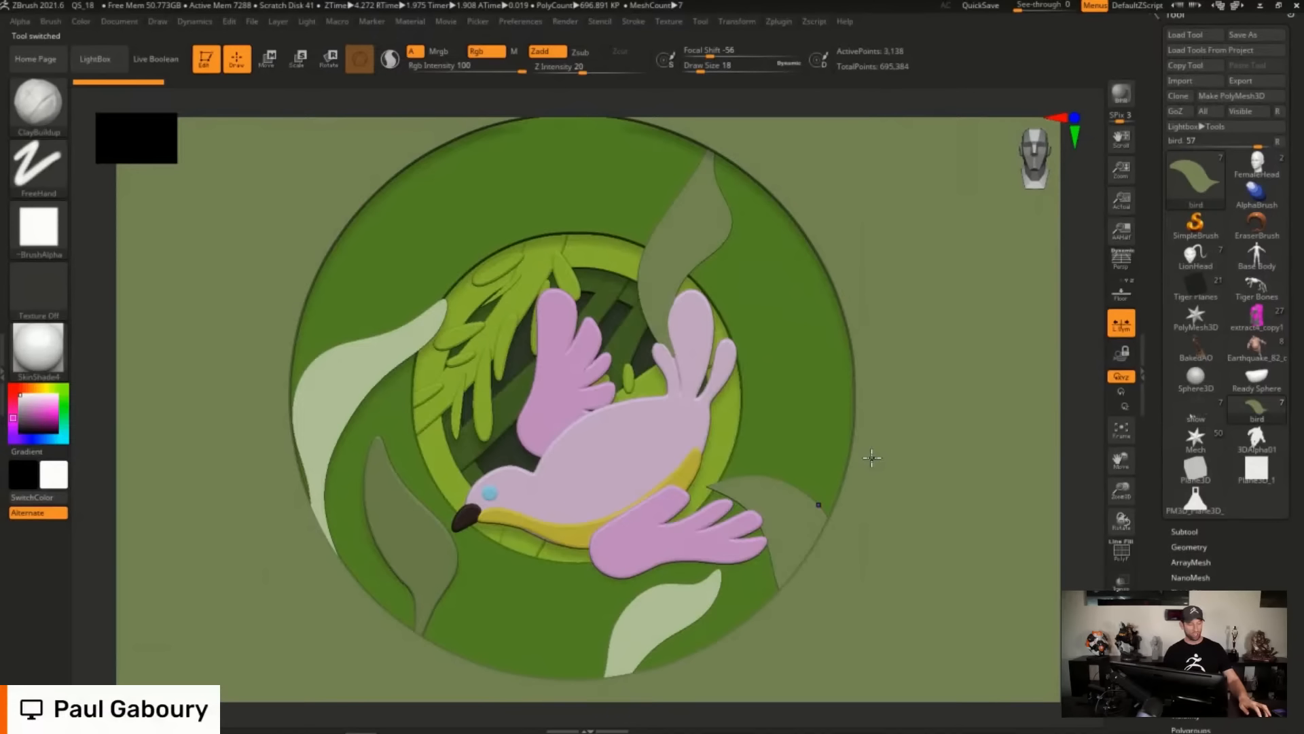
pyautogui.hotkey('shift', 'r')
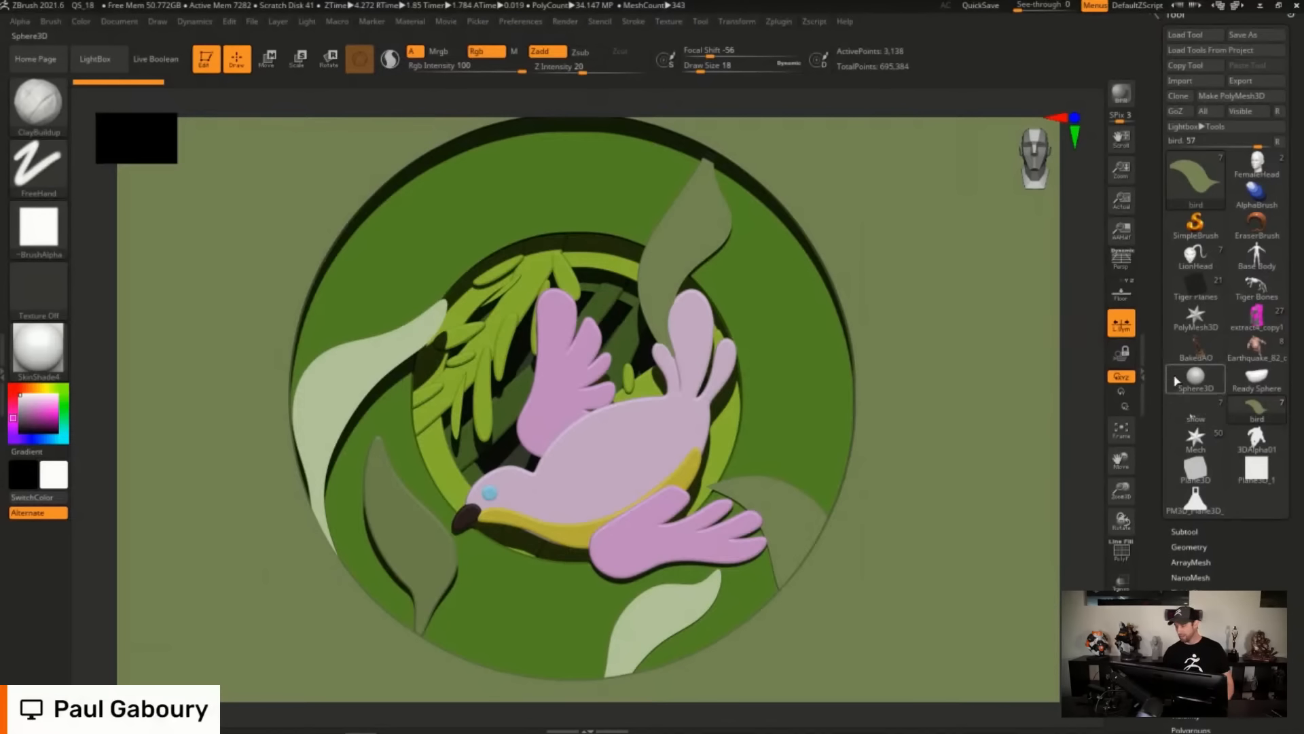
# Switch to the Tiger Planes model, examine its stacked layers from the side and return to the front view.
pyautogui.moveTo(1206, 409)
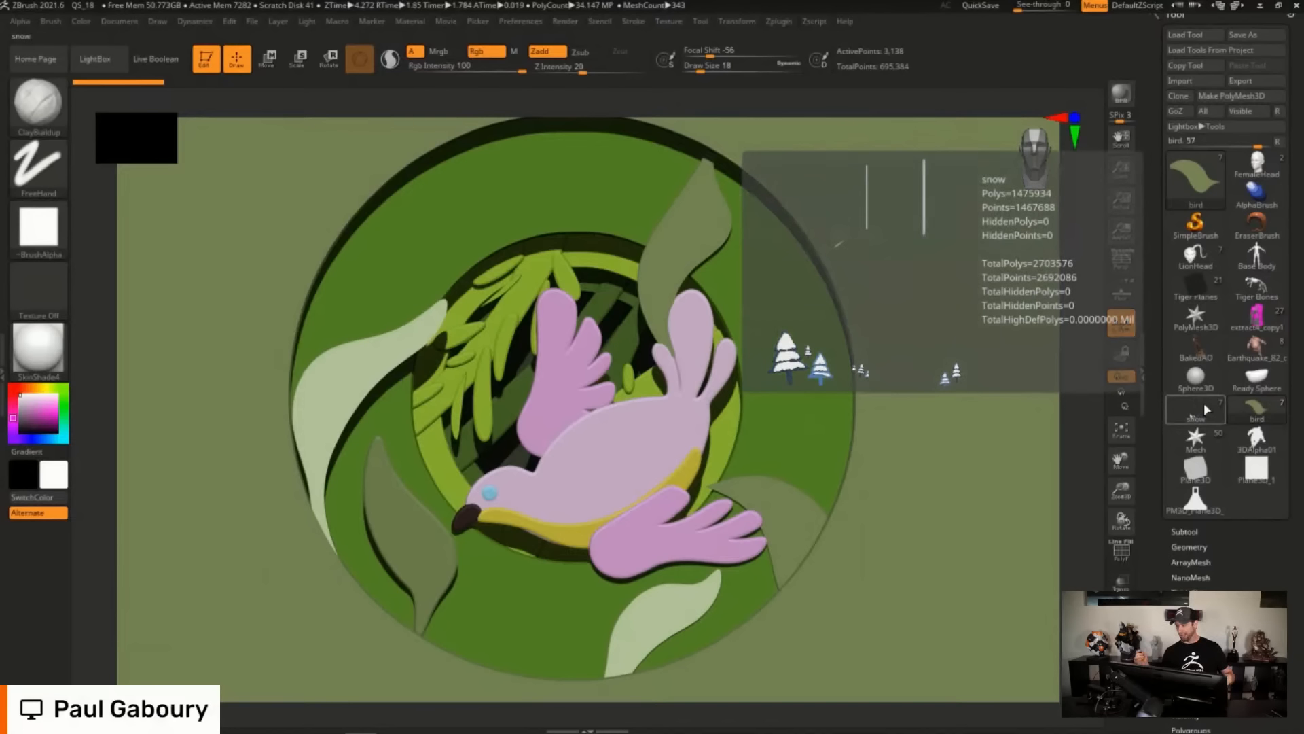
pyautogui.click(1195, 285)
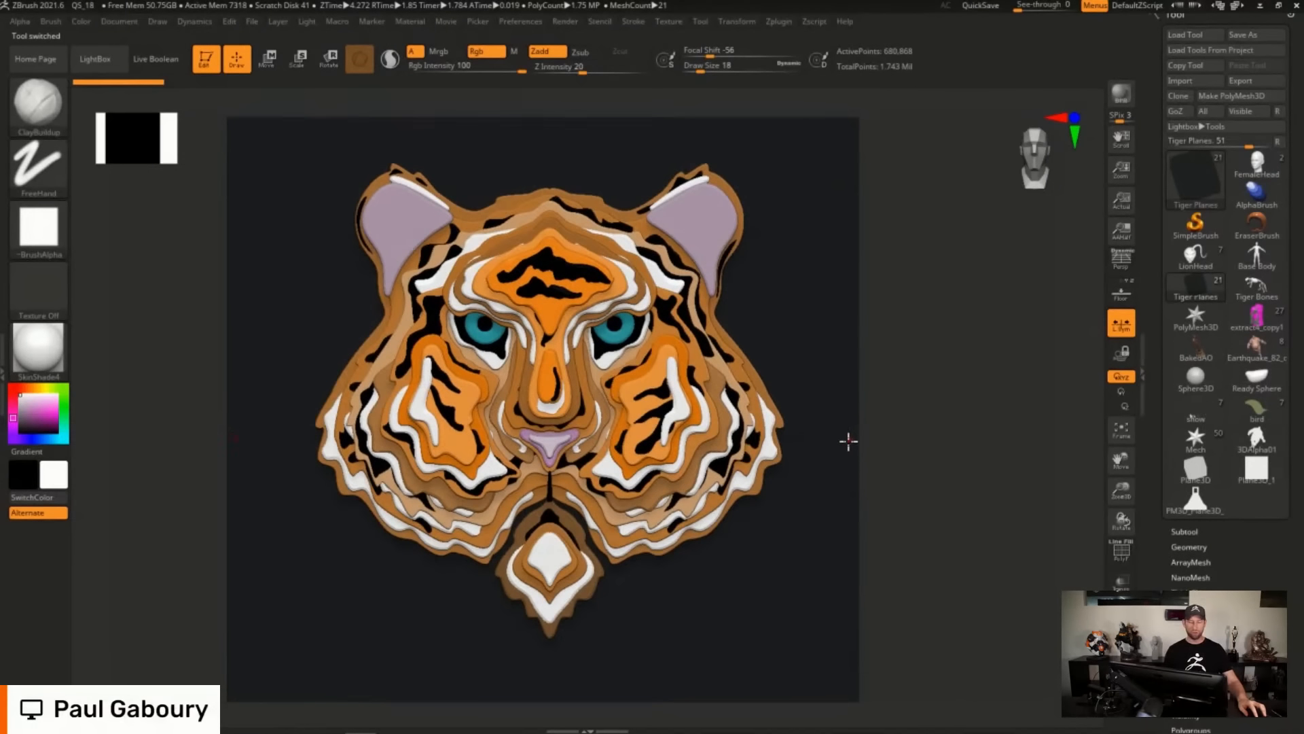
pyautogui.moveTo(847, 442); pyautogui.dragTo(894, 438, button='right')
pyautogui.keyDown('alt'); pyautogui.moveTo(932, 506); pyautogui.dragTo(548, 551, button='right'); pyautogui.keyUp('alt')
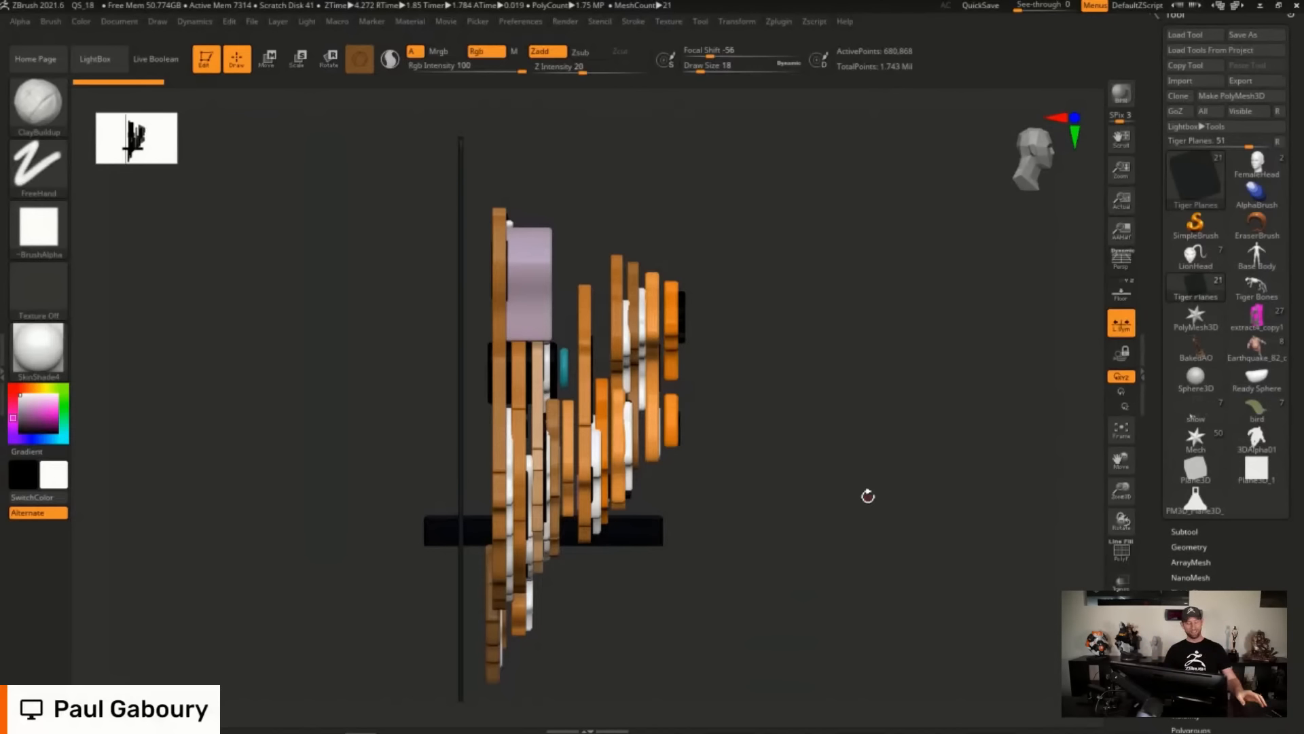
pyautogui.moveTo(868, 496)
pyautogui.keyDown('shift'); pyautogui.mouseDown()
pyautogui.moveTo(728, 472)
pyautogui.moveTo(906, 448)
pyautogui.moveTo(944, 468)
pyautogui.mouseUp(); pyautogui.keyUp('shift')
# Turn on Live Boolean for the layered tiger face, render it with BPR and view it slightly turned.
pyautogui.click(166, 62)
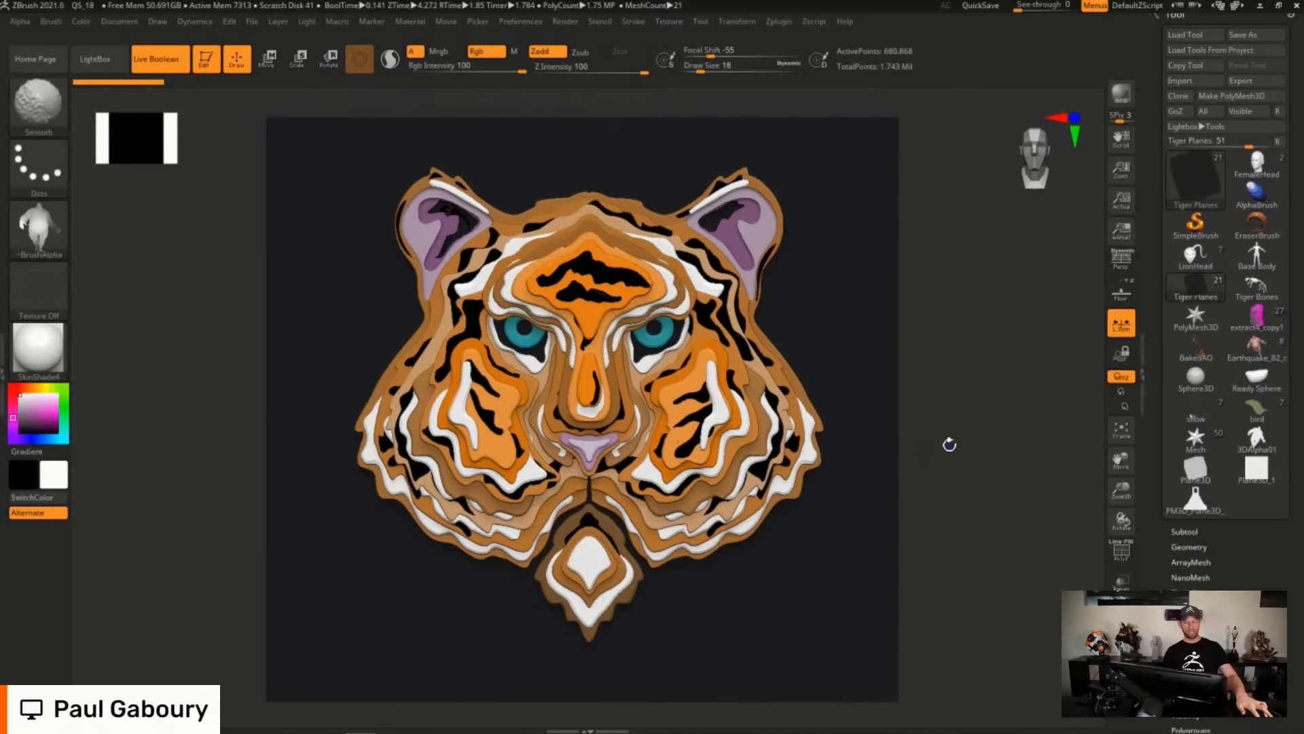
pyautogui.hotkey('shift', 'r')
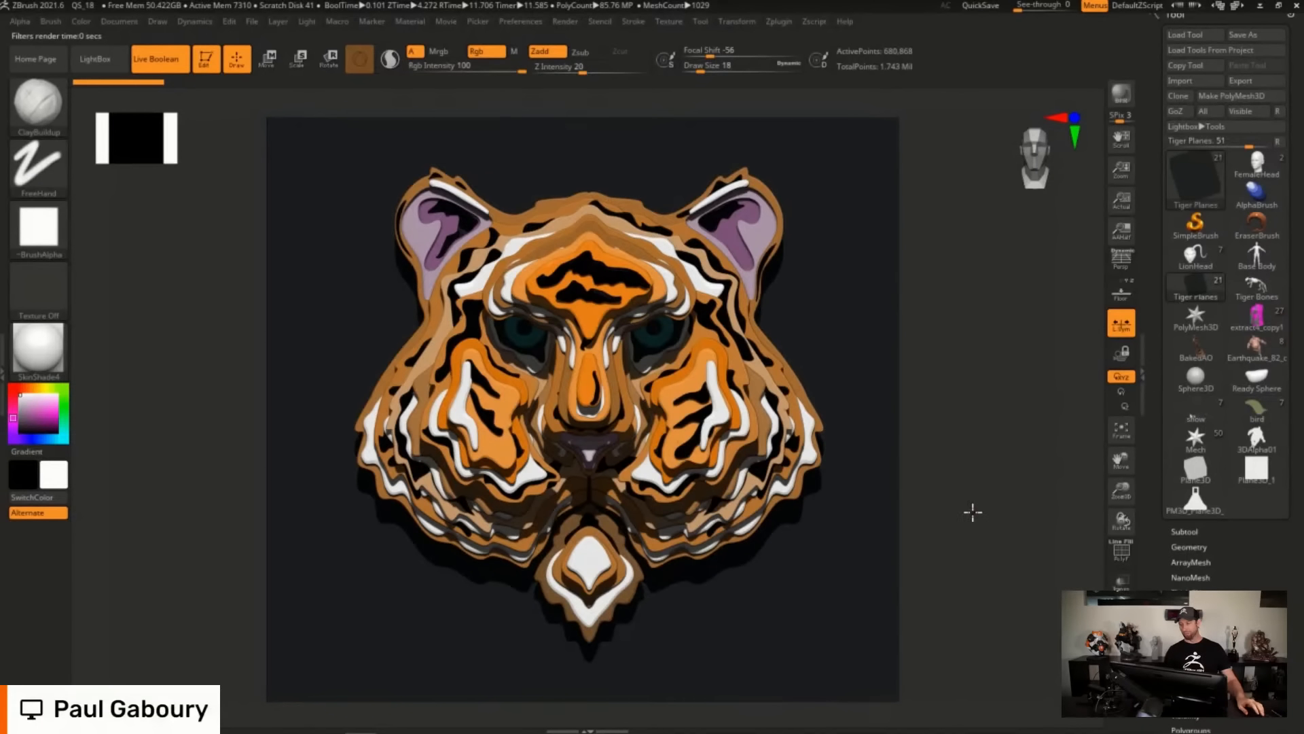
pyautogui.moveTo(972, 512); pyautogui.dragTo(969, 518)
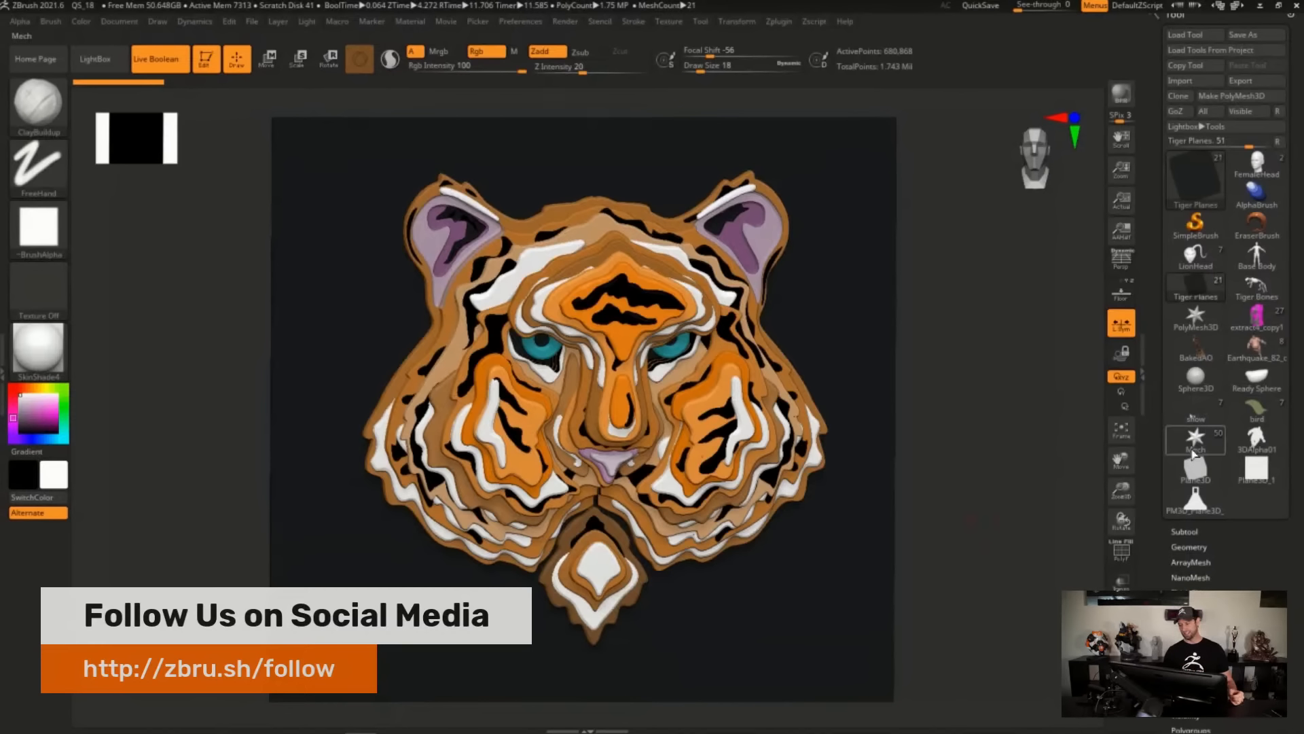
# Switch to the Mech model, assign BasicMaterial2 and bring the full armoured bust into view.
pyautogui.click(1196, 438)
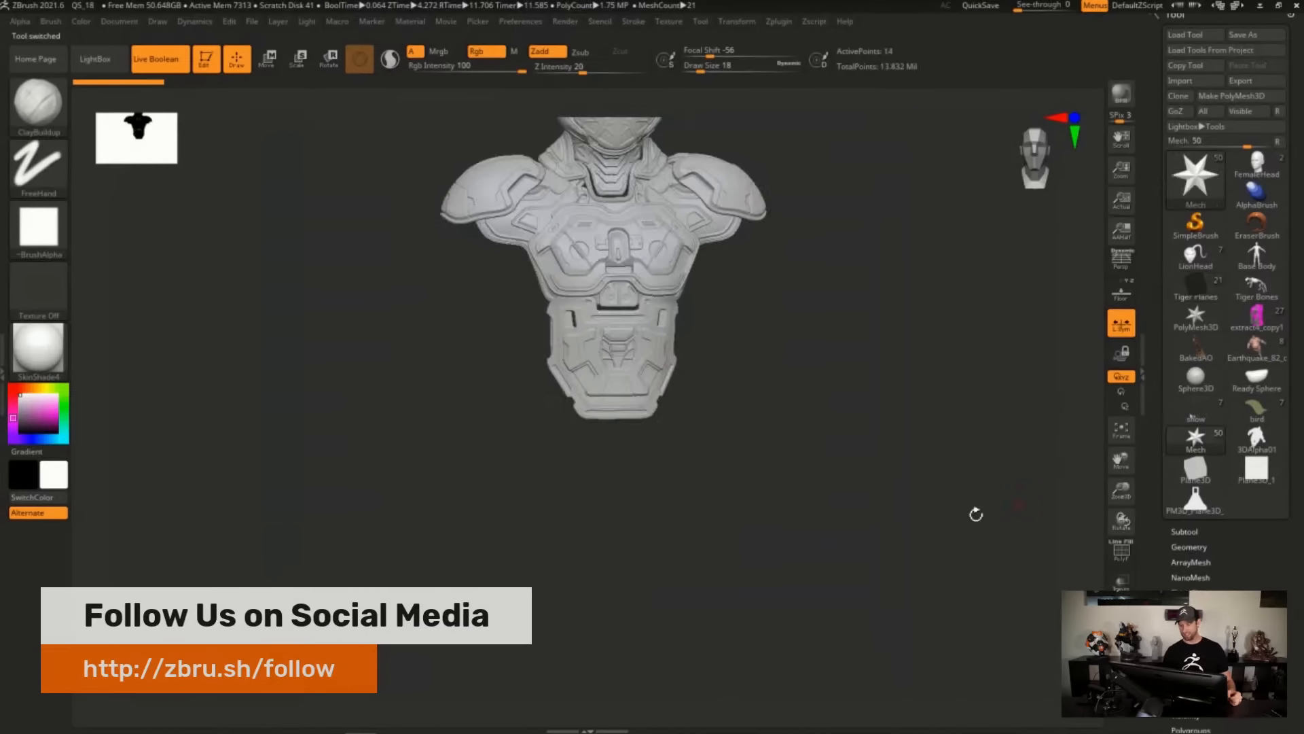
pyautogui.click(39, 351)
pyautogui.click(252, 581)
pyautogui.keyDown('alt'); pyautogui.moveTo(836, 338); pyautogui.dragTo(803, 529); pyautogui.keyUp('alt')
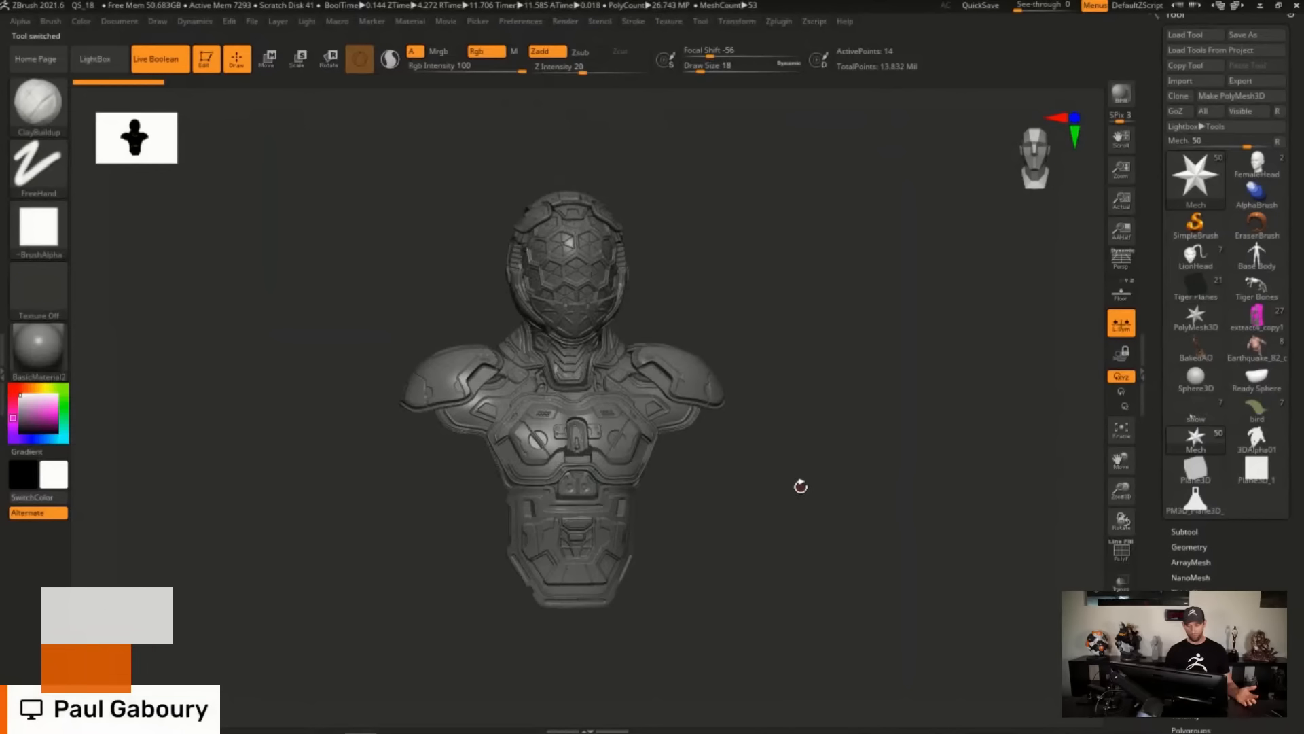
pyautogui.moveTo(814, 496)
pyautogui.mouseDown()
pyautogui.moveTo(834, 502)
pyautogui.moveTo(820, 482)
pyautogui.mouseUp()
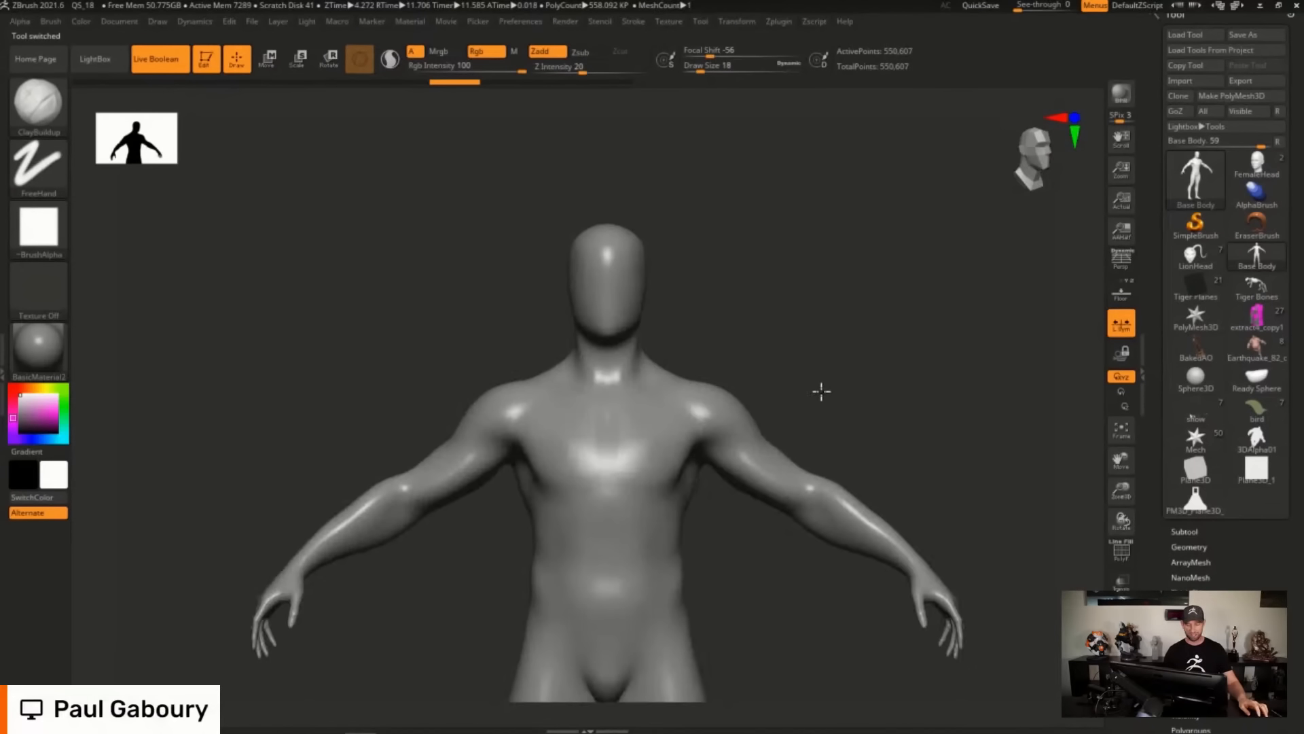
# Choose the MeshProject brush for masking on the Base Body model, frame the chest and turn off Live Boolean.
pyautogui.moveTo(788, 365)
pyautogui.keyDown('shift'); pyautogui.mouseDown(button='right')
pyautogui.moveTo(728, 361)
pyautogui.moveTo(750, 451)
pyautogui.mouseUp(button='right'); pyautogui.keyUp('shift')
pyautogui.keyDown('ctrl'); pyautogui.moveTo(638, 355); pyautogui.dragTo(745, 503, button='right'); pyautogui.keyUp('ctrl')
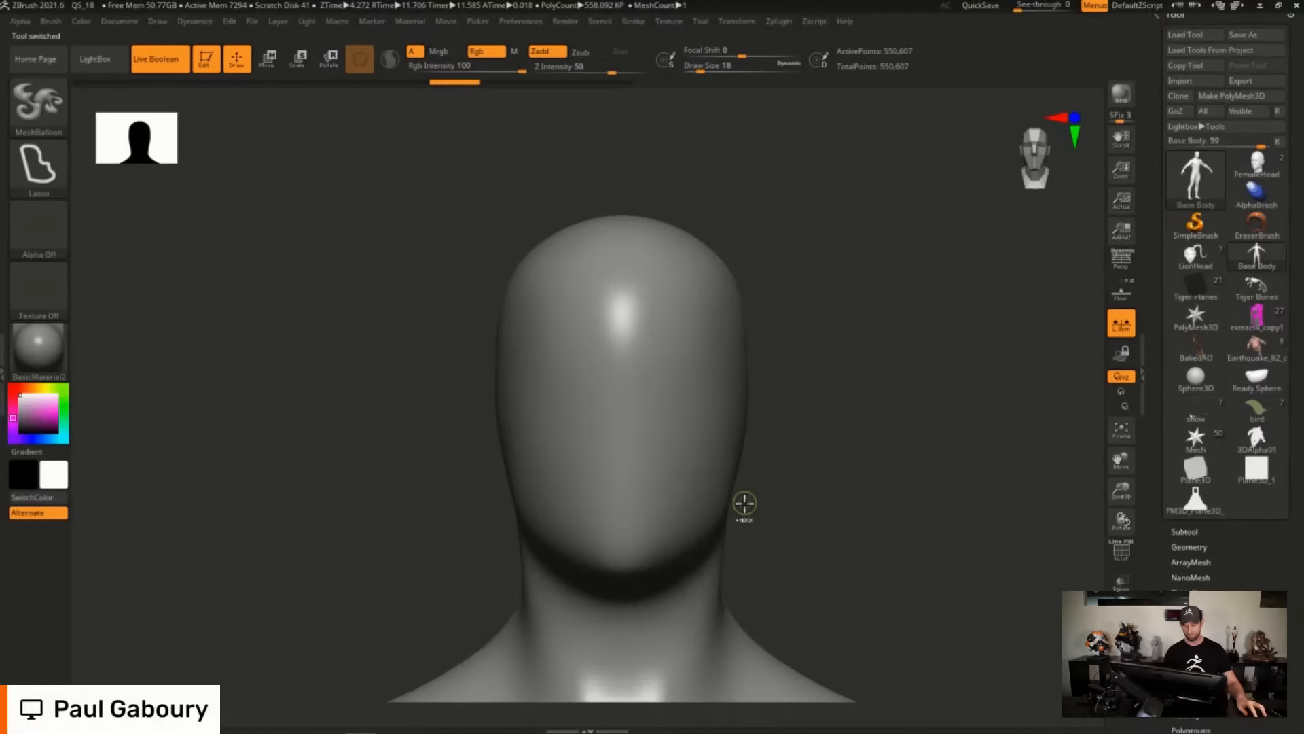
pyautogui.moveTo(655, 556)
pyautogui.mouseDown(button='right')
pyautogui.moveTo(666, 468)
pyautogui.moveTo(593, 437)
pyautogui.moveTo(643, 252)
pyautogui.mouseUp(button='right')
pyautogui.moveTo(664, 366); pyautogui.dragTo(701, 391, button='right')
pyautogui.keyDown('alt'); pyautogui.moveTo(701, 391); pyautogui.dragTo(656, 368, button='right'); pyautogui.keyUp('alt')
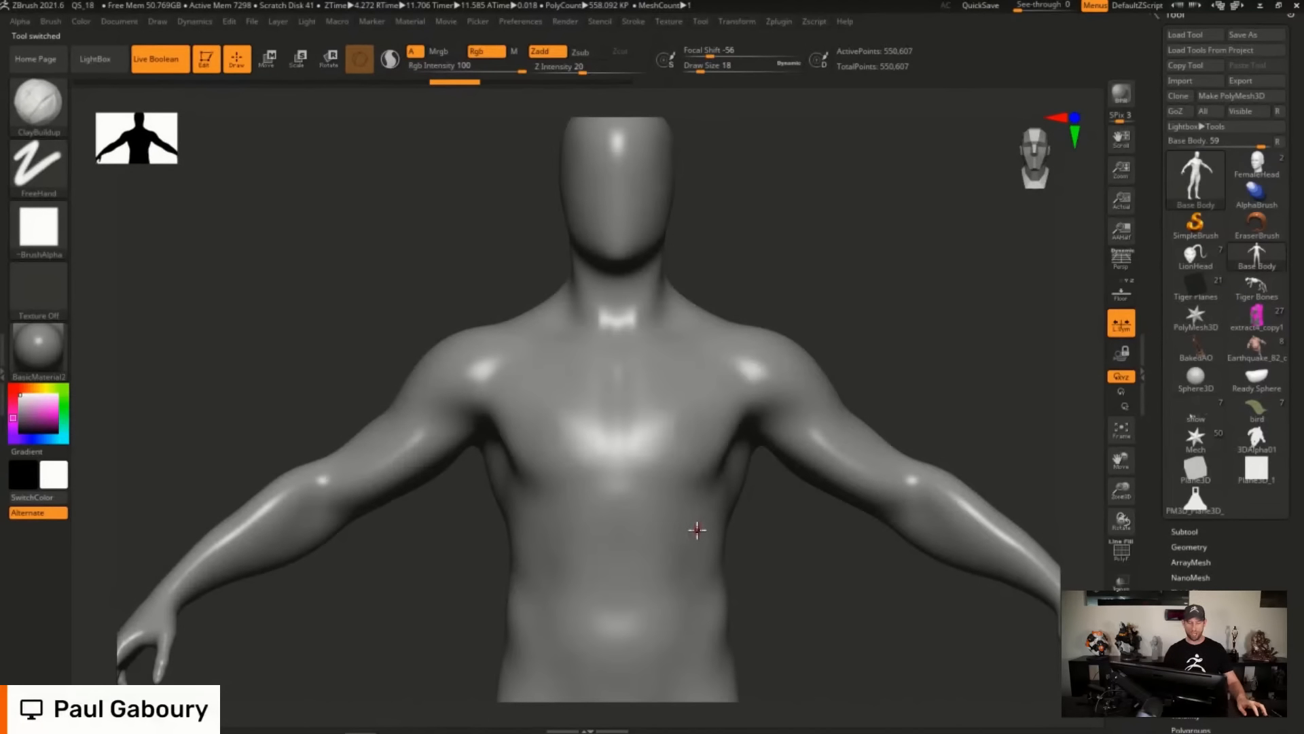
pyautogui.keyDown('ctrl'); pyautogui.click(38, 102); pyautogui.keyUp('ctrl')
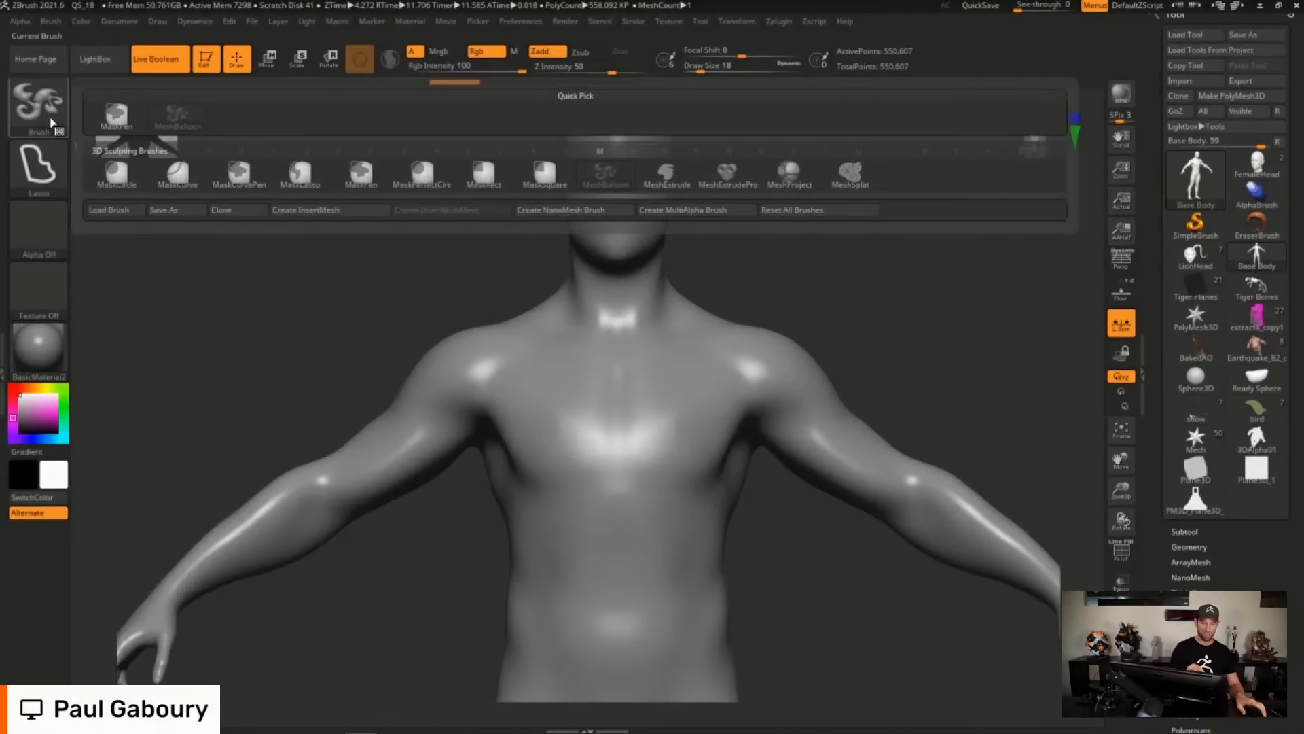
pyautogui.click(789, 174)
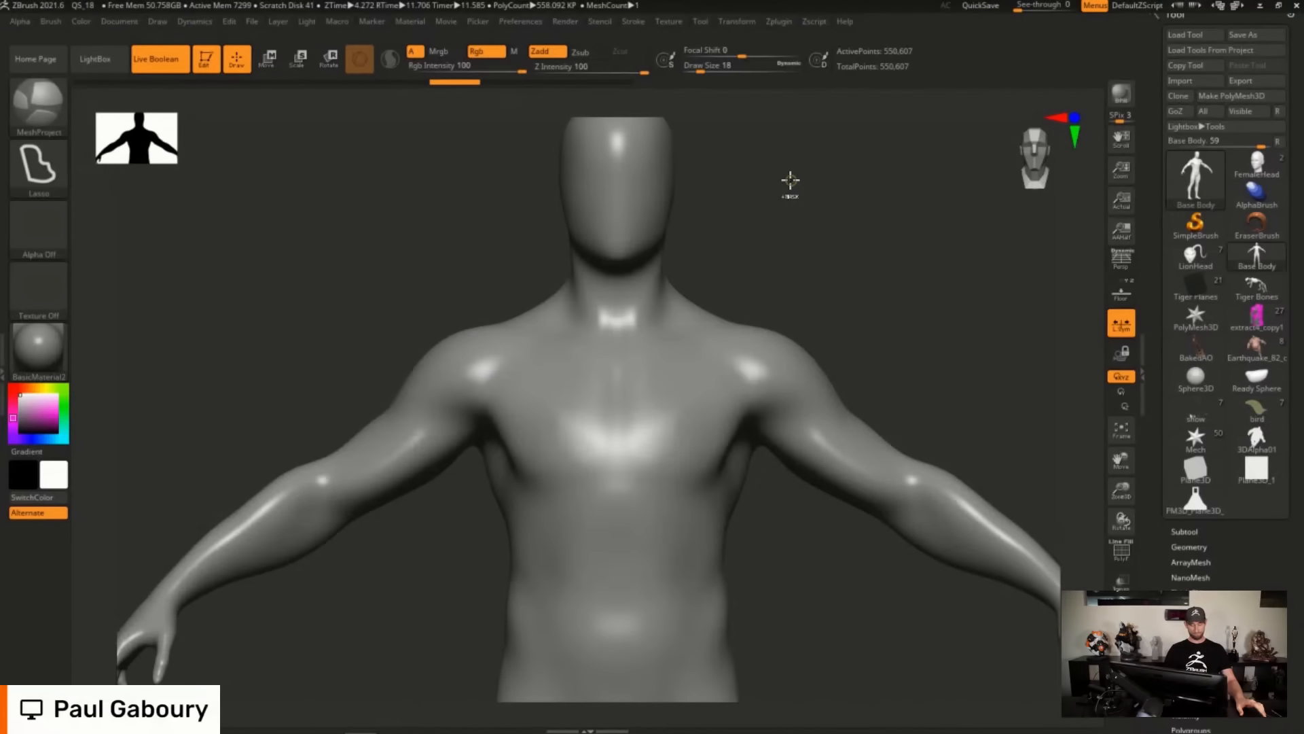
pyautogui.moveTo(702, 402)
pyautogui.keyDown('alt'); pyautogui.mouseDown(button='right')
pyautogui.moveTo(704, 434)
pyautogui.moveTo(739, 403)
pyautogui.mouseUp(button='right'); pyautogui.keyUp('alt')
pyautogui.click(163, 60)
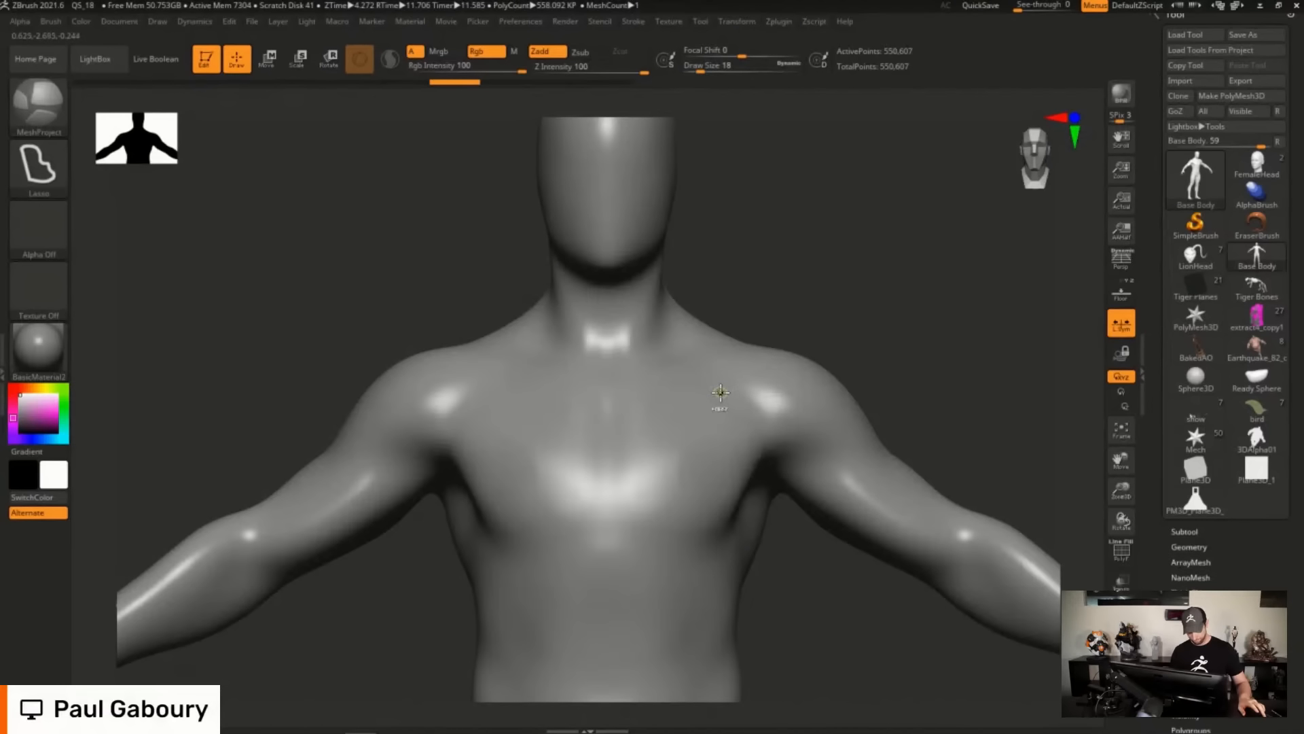
# Outline an angular panel across the Base Body's chest with the MeshProject lasso to generate a projected mesh.
pyautogui.moveTo(722, 390)
pyautogui.keyDown('ctrl'); pyautogui.mouseDown()
pyautogui.moveTo(503, 388)
pyautogui.moveTo(456, 436)
pyautogui.moveTo(495, 526)
pyautogui.moveTo(597, 540)
pyautogui.mouseUp(); pyautogui.keyUp('ctrl')
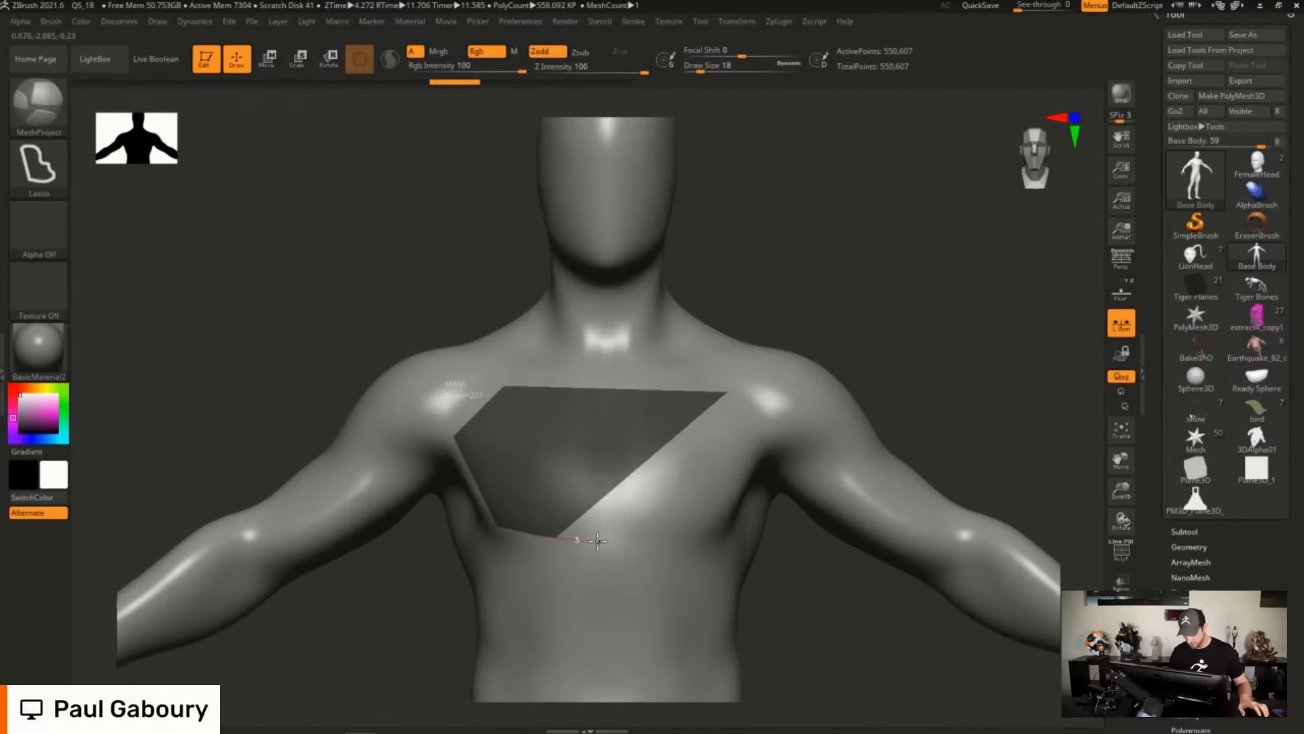
pyautogui.click(707, 538)
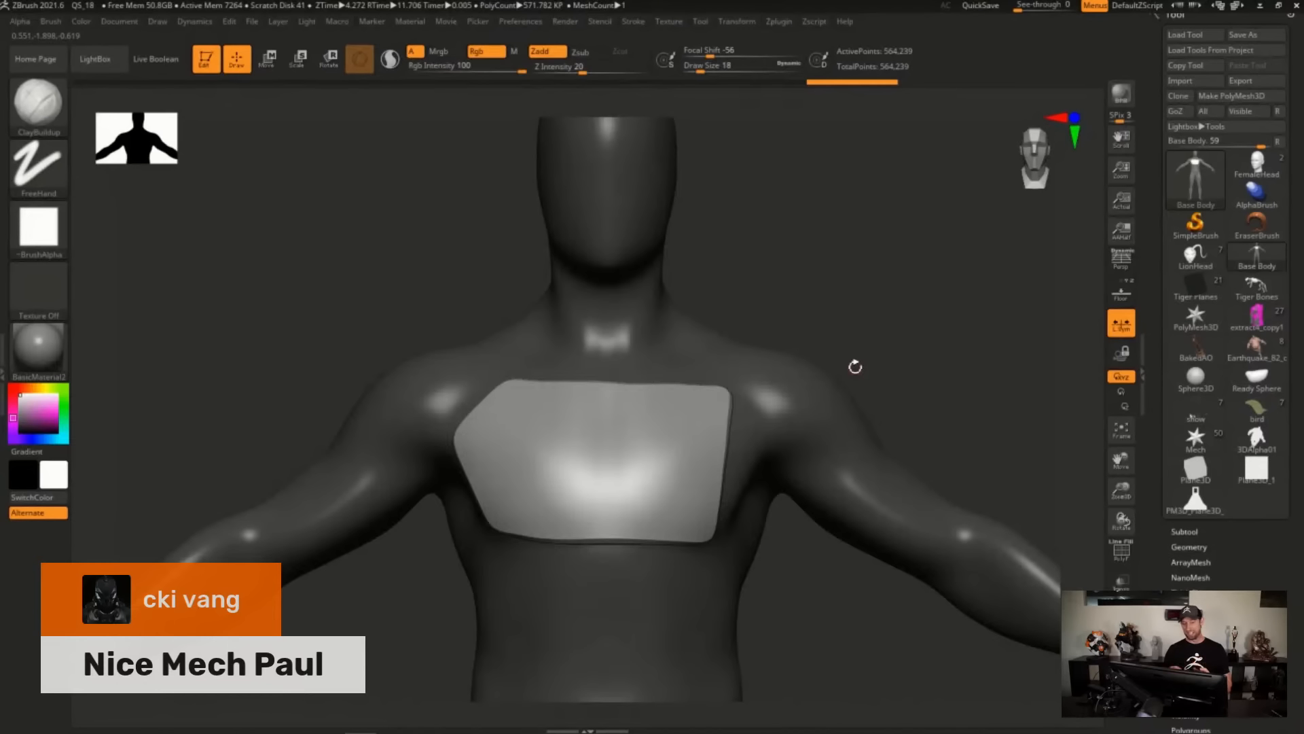
pyautogui.moveTo(766, 553); pyautogui.dragTo(766, 463)
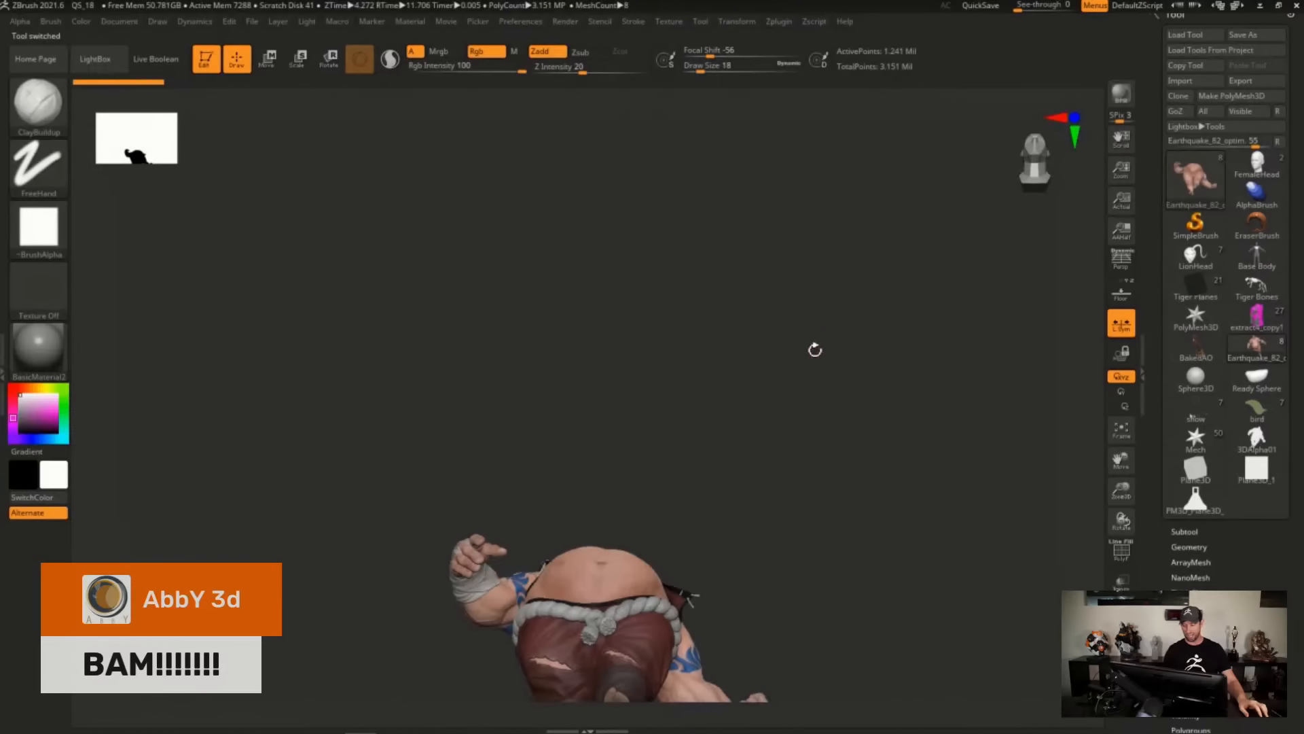
# Lasso a MeshProject shape over the side of the Earthquake model's head and open the Geometry settings for its subdivision levels.
pyautogui.moveTo(817, 337); pyautogui.dragTo(1060, 498)
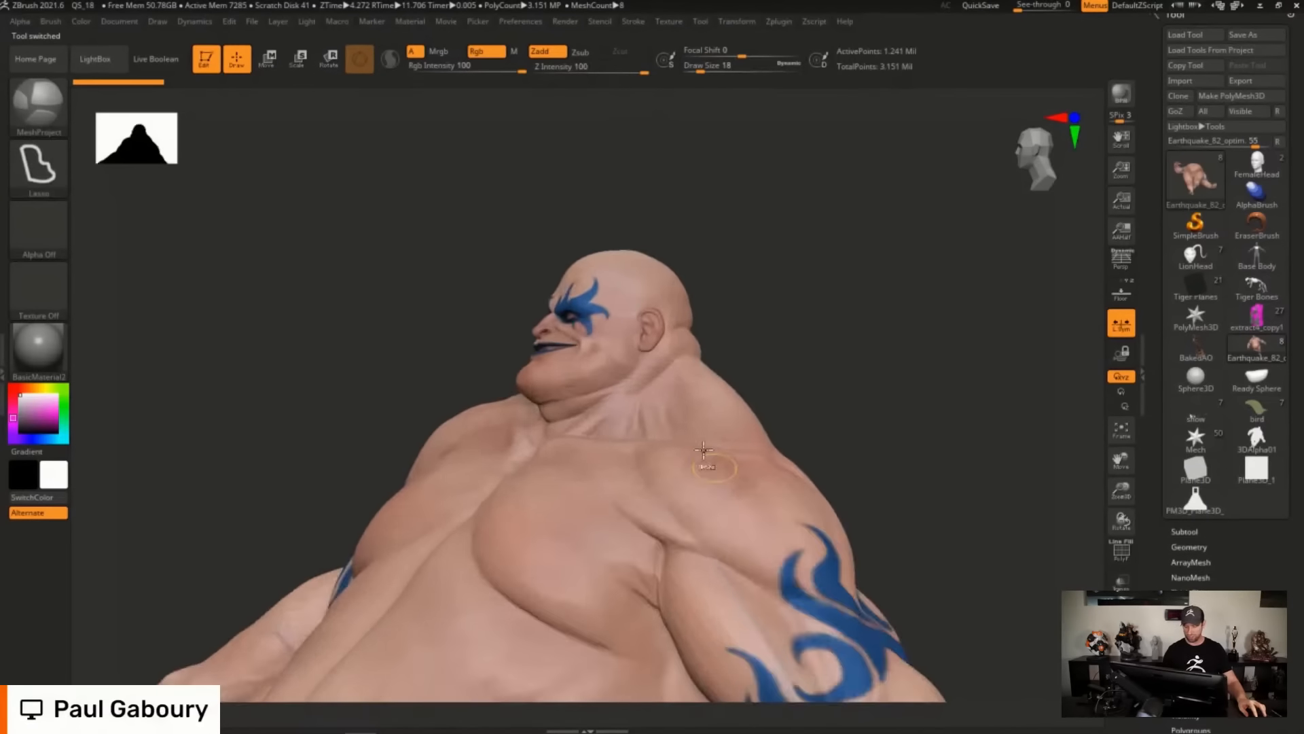
pyautogui.moveTo(606, 302)
pyautogui.keyDown('ctrl'); pyautogui.mouseDown()
pyautogui.moveTo(637, 441)
pyautogui.moveTo(677, 309)
pyautogui.moveTo(591, 261)
pyautogui.mouseUp(); pyautogui.keyUp('ctrl')
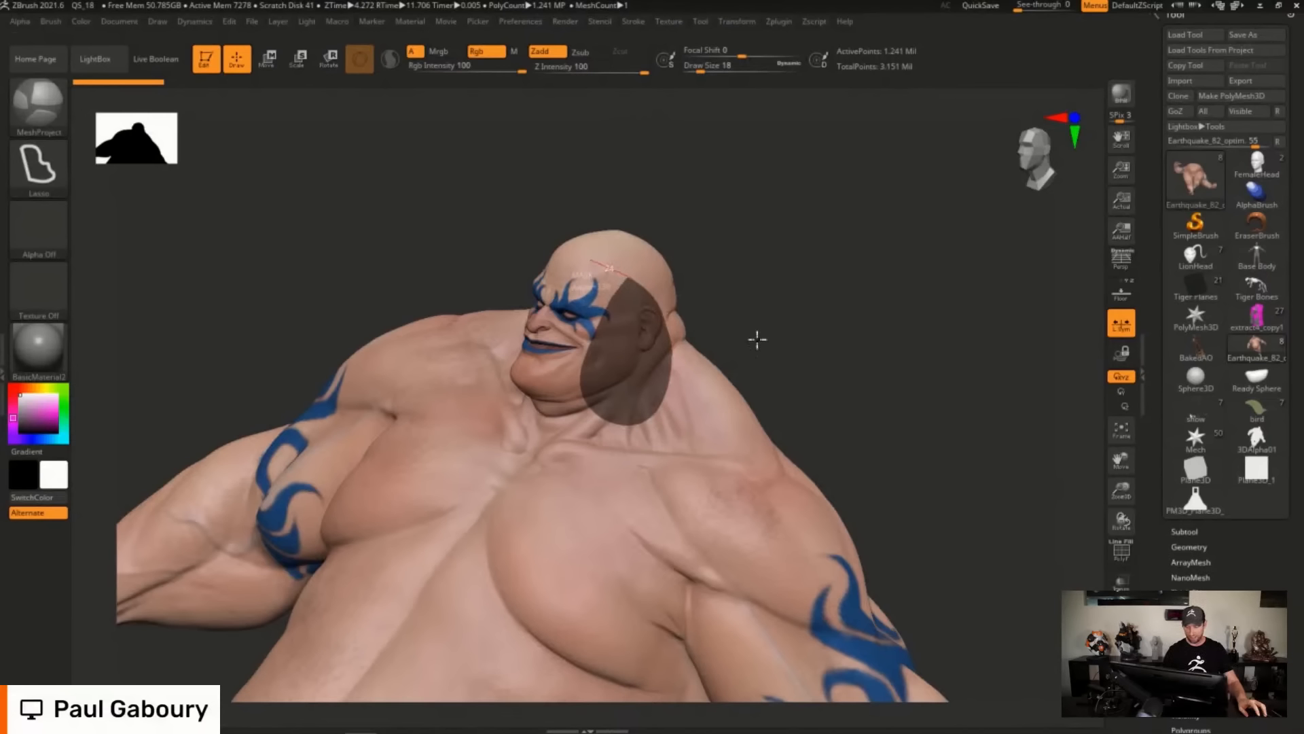
pyautogui.click(1188, 547)
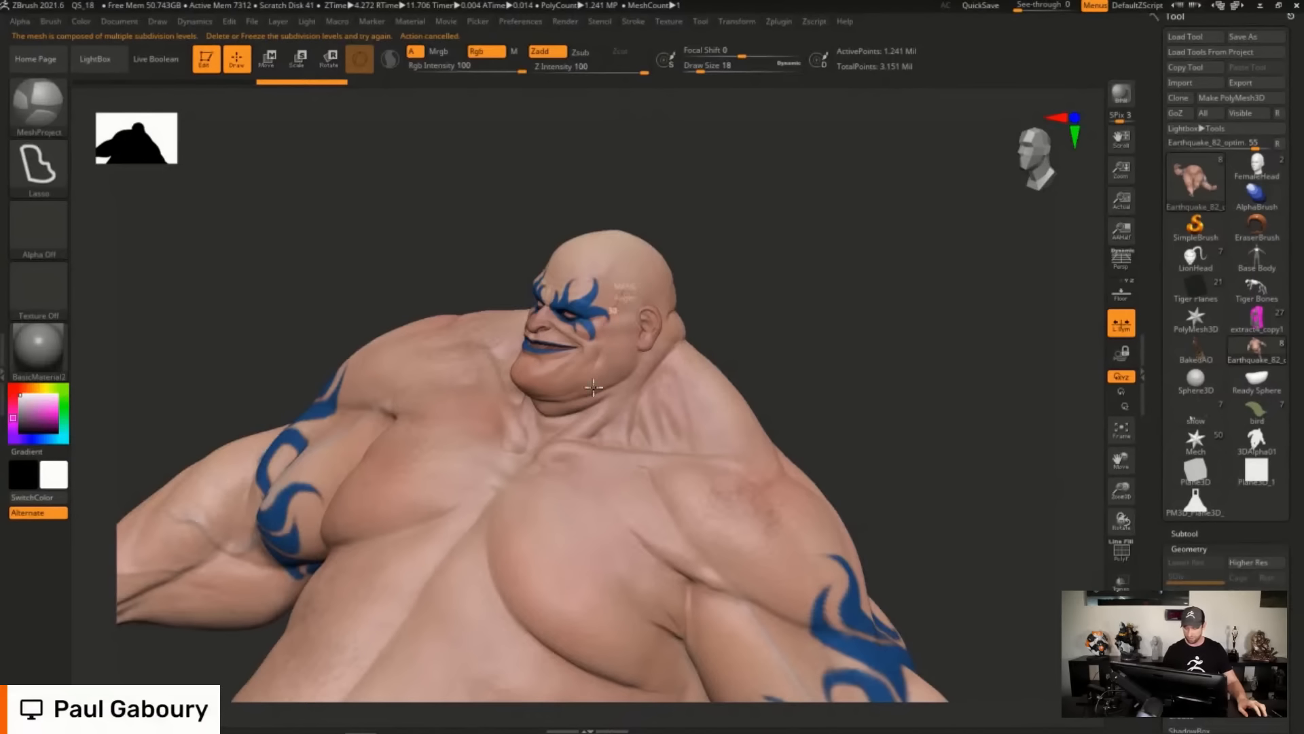
# Project a mesh piece over the ear side of the Earthquake head, view it from another angle and undo it.
pyautogui.moveTo(593, 387)
pyautogui.keyDown('ctrl'); pyautogui.mouseDown()
pyautogui.moveTo(670, 291)
pyautogui.moveTo(630, 289)
pyautogui.mouseUp(); pyautogui.keyUp('ctrl')
pyautogui.moveTo(822, 444)
pyautogui.mouseDown()
pyautogui.moveTo(774, 430)
pyautogui.moveTo(801, 384)
pyautogui.mouseUp()
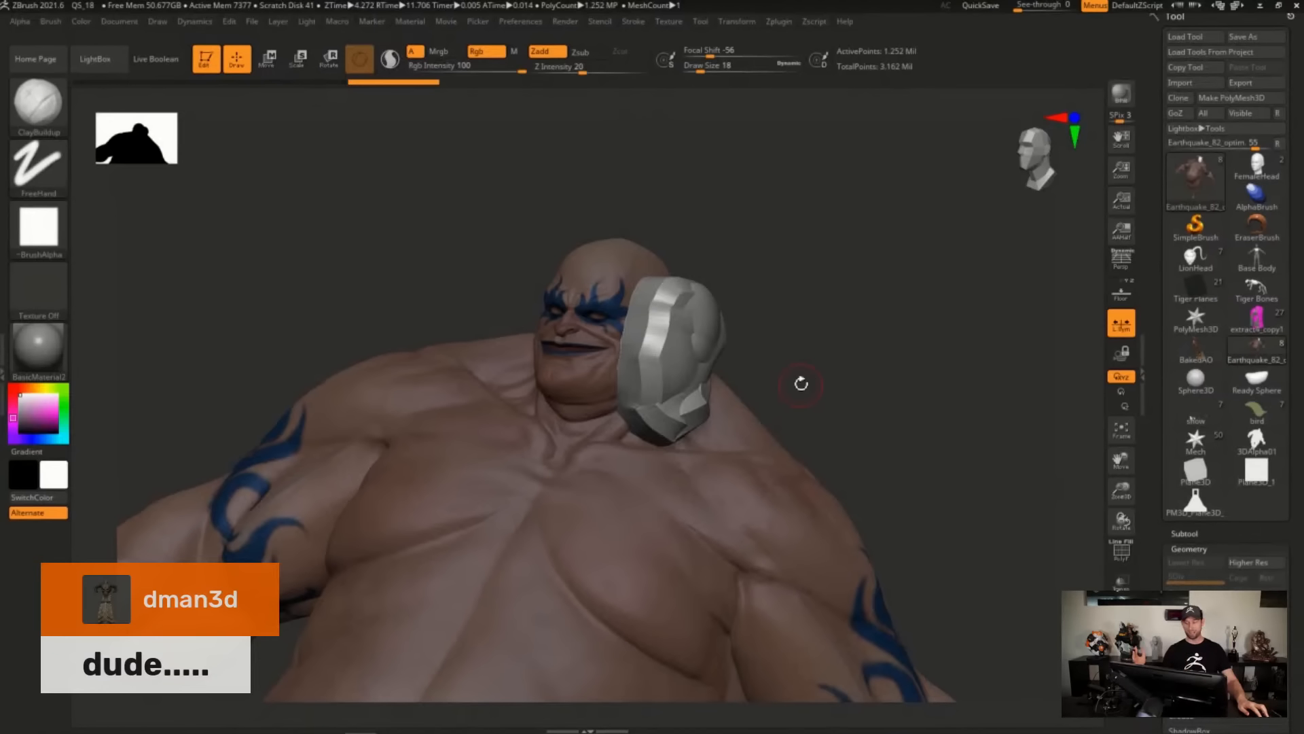
pyautogui.hotkey('ctrl', 'z')
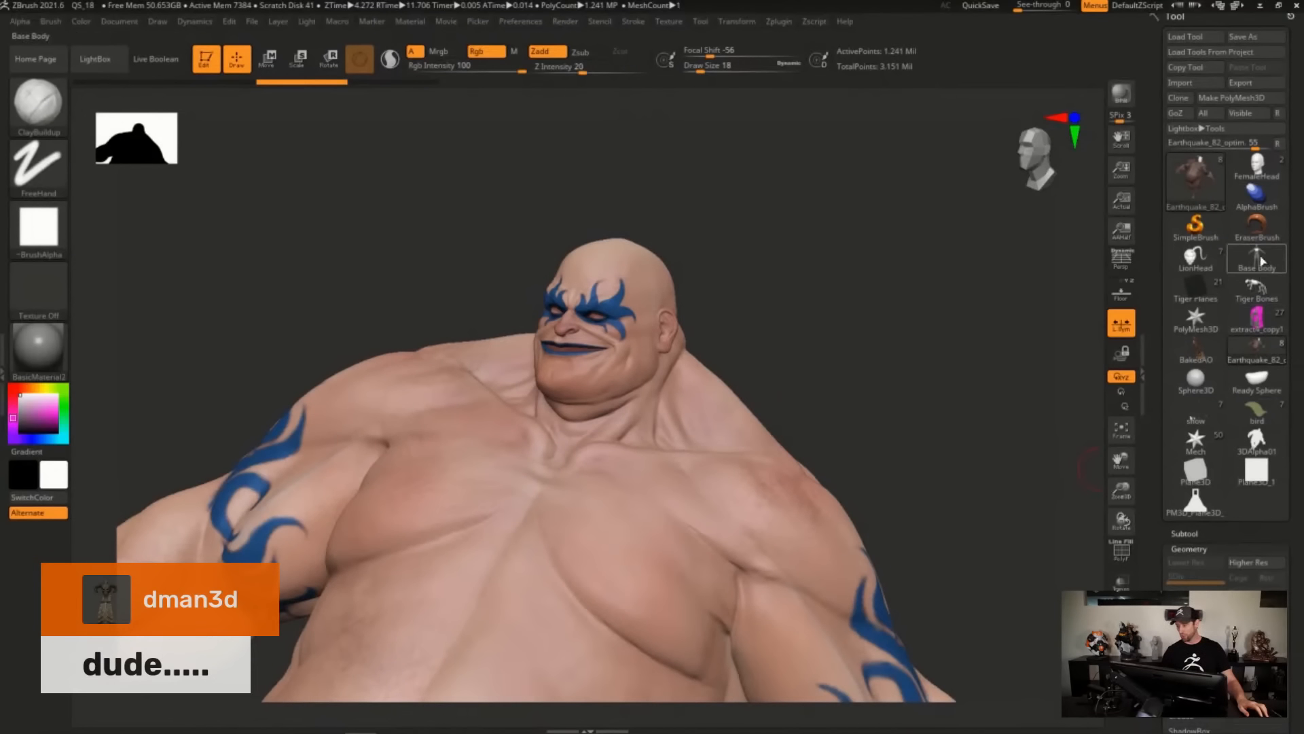
# Switch back to Base Body and examine the edge and topology of the chest panel up close with PolyFrame on.
pyautogui.click(1257, 260)
pyautogui.moveTo(780, 442); pyautogui.dragTo(829, 414)
pyautogui.press('f')
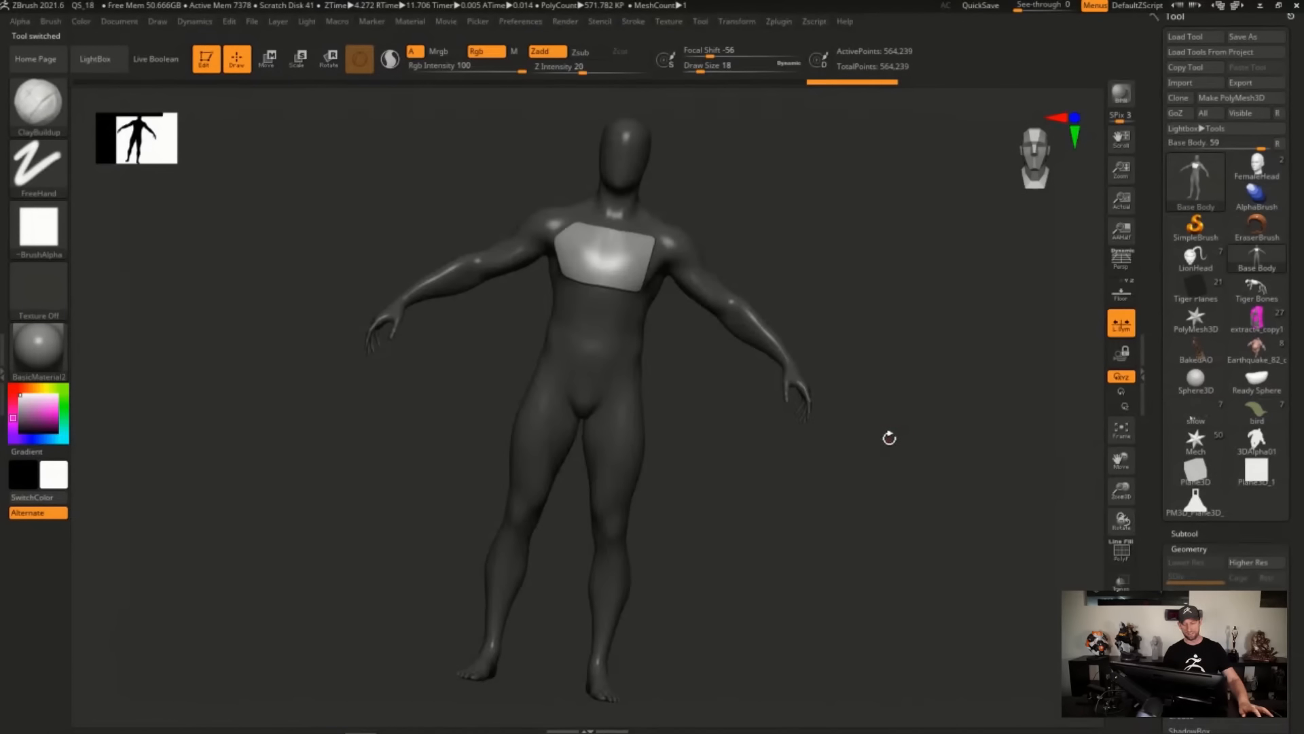
pyautogui.keyDown('shift'); pyautogui.moveTo(817, 475); pyautogui.dragTo(828, 469); pyautogui.keyUp('shift')
pyautogui.moveTo(633, 330)
pyautogui.keyDown('ctrl'); pyautogui.mouseDown(button='right')
pyautogui.moveTo(673, 527)
pyautogui.moveTo(702, 480)
pyautogui.moveTo(702, 437)
pyautogui.mouseUp(button='right'); pyautogui.keyUp('ctrl')
pyautogui.keyDown('ctrl'); pyautogui.moveTo(538, 413); pyautogui.dragTo(645, 506, button='right'); pyautogui.keyUp('ctrl')
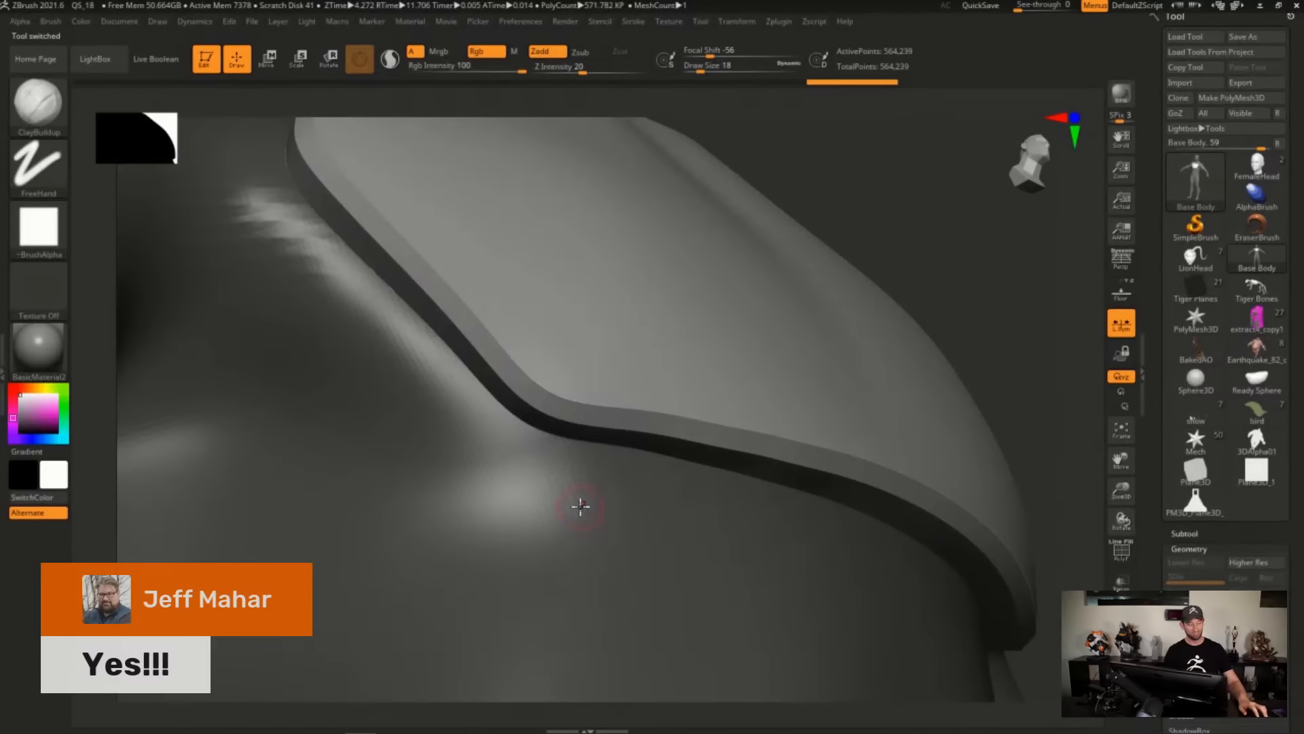
pyautogui.hotkey('shift', 'f')
# Undo the stray stroke across the panel, choose the SelectRect brush and isolate the panel's front polygroup.
pyautogui.keyDown('ctrl'); pyautogui.keyDown('shift'); pyautogui.click(689, 276); pyautogui.keyUp('shift'); pyautogui.keyUp('ctrl')
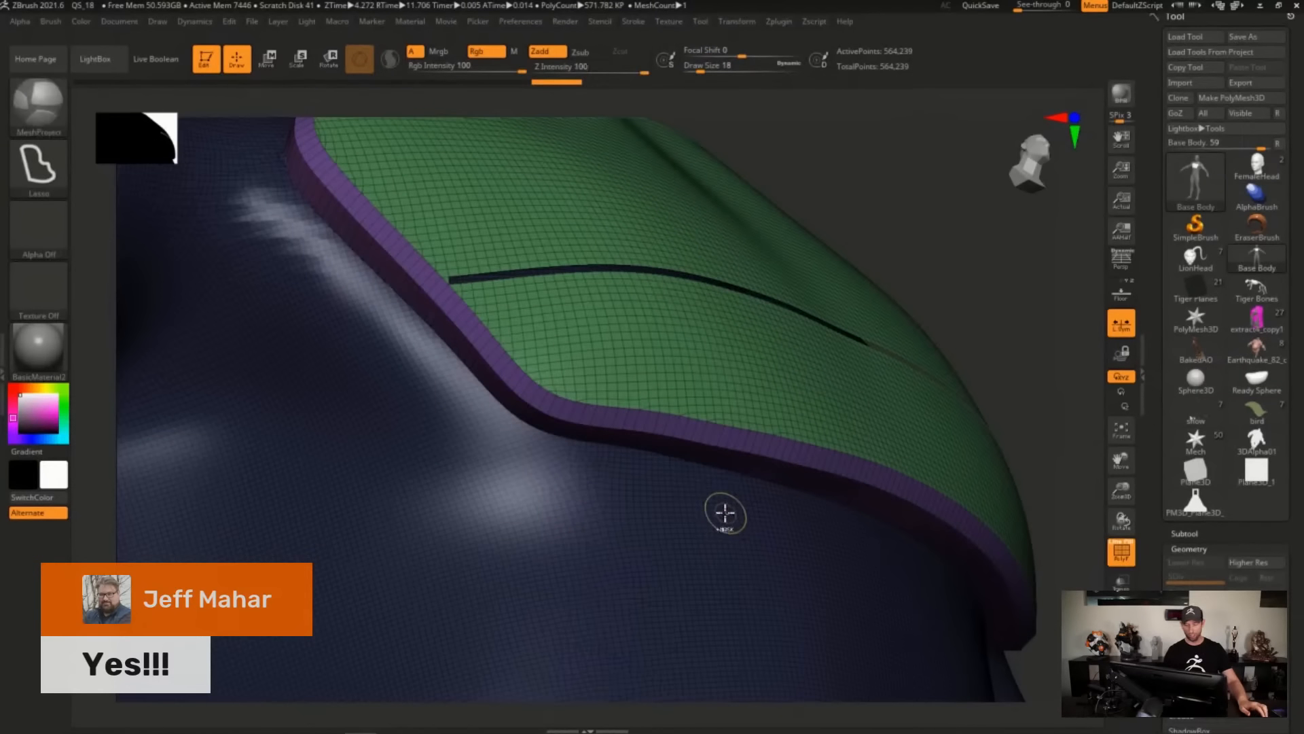
pyautogui.hotkey('ctrl', 'z')
pyautogui.keyDown('ctrl'); pyautogui.keyDown('shift'); pyautogui.click(40, 107); pyautogui.keyUp('shift'); pyautogui.keyUp('ctrl')
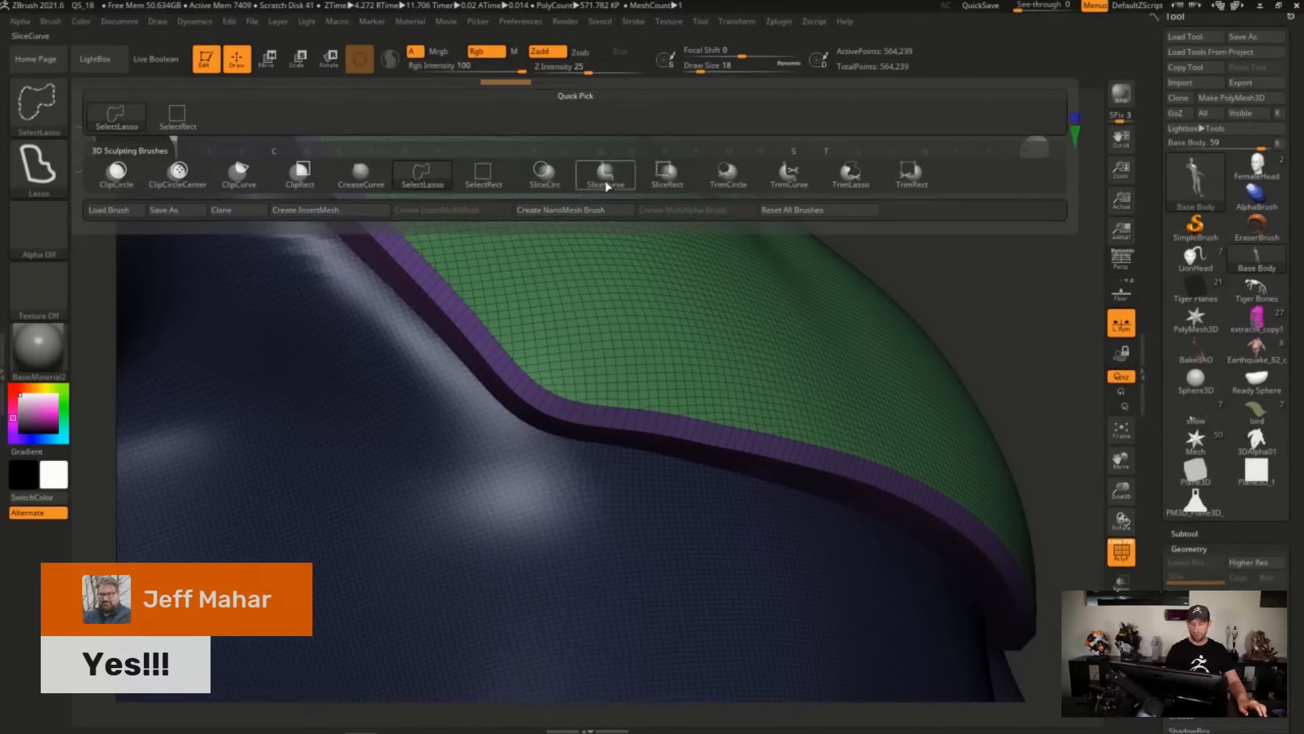
pyautogui.click(483, 173)
pyautogui.keyDown('ctrl'); pyautogui.keyDown('shift'); pyautogui.click(713, 364); pyautogui.keyUp('shift'); pyautogui.keyUp('ctrl')
pyautogui.keyDown('ctrl'); pyautogui.keyDown('shift'); pyautogui.click(949, 304); pyautogui.keyUp('shift'); pyautogui.keyUp('ctrl')
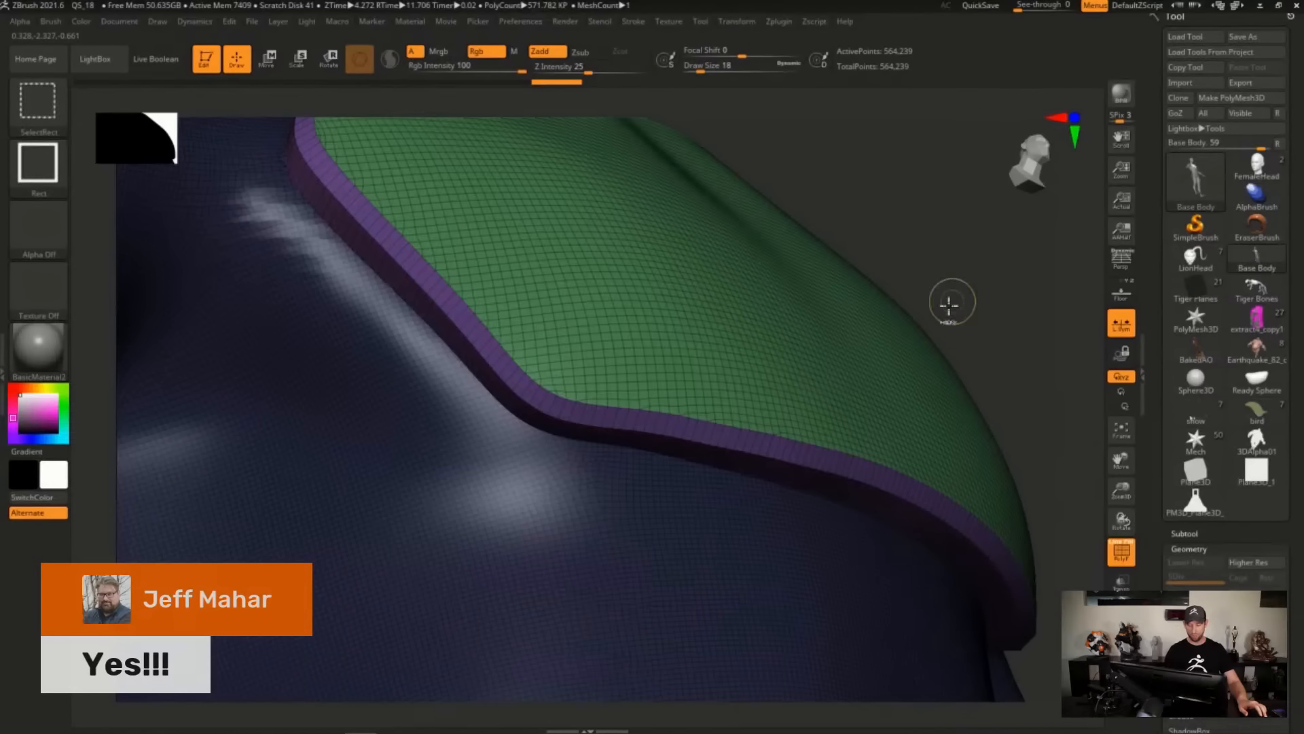
pyautogui.keyDown('alt'); pyautogui.moveTo(949, 303); pyautogui.dragTo(646, 482); pyautogui.keyUp('alt')
# Undo back to the plain body without the chest panel and turn off PolyFrame.
pyautogui.hotkey('ctrl', 'z')
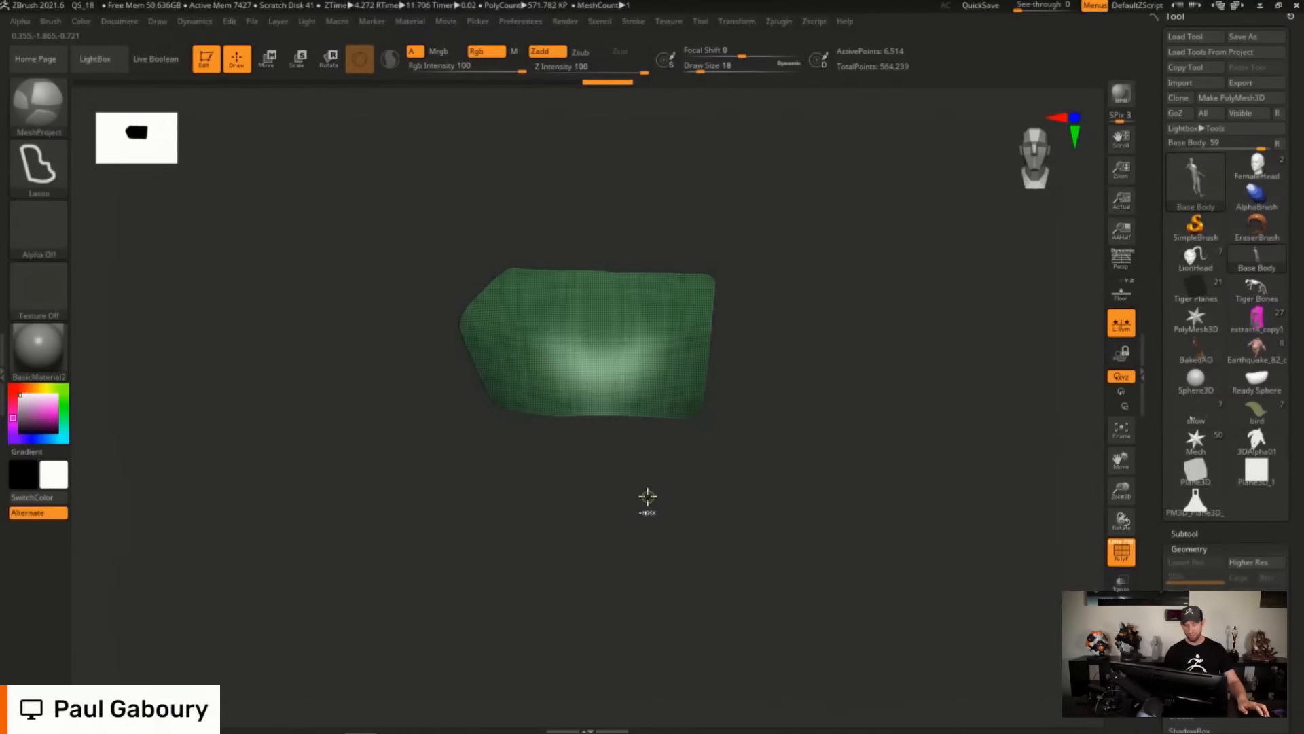
pyautogui.hotkey('ctrl', 'z')
pyautogui.hotkey('ctrl', 'z')
pyautogui.hotkey('ctrl', 'z')
pyautogui.keyDown('alt'); pyautogui.moveTo(659, 411); pyautogui.dragTo(672, 483, button='right'); pyautogui.keyUp('alt')
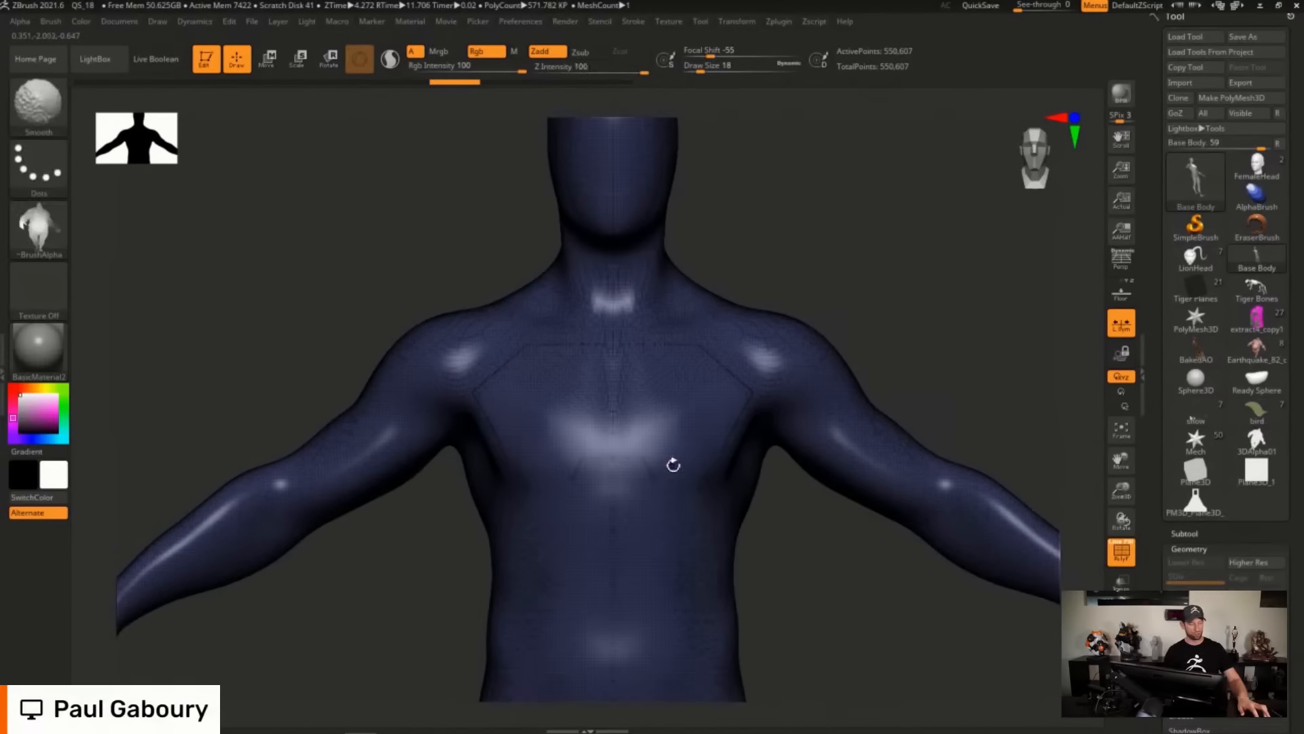
pyautogui.hotkey('shift', 'f')
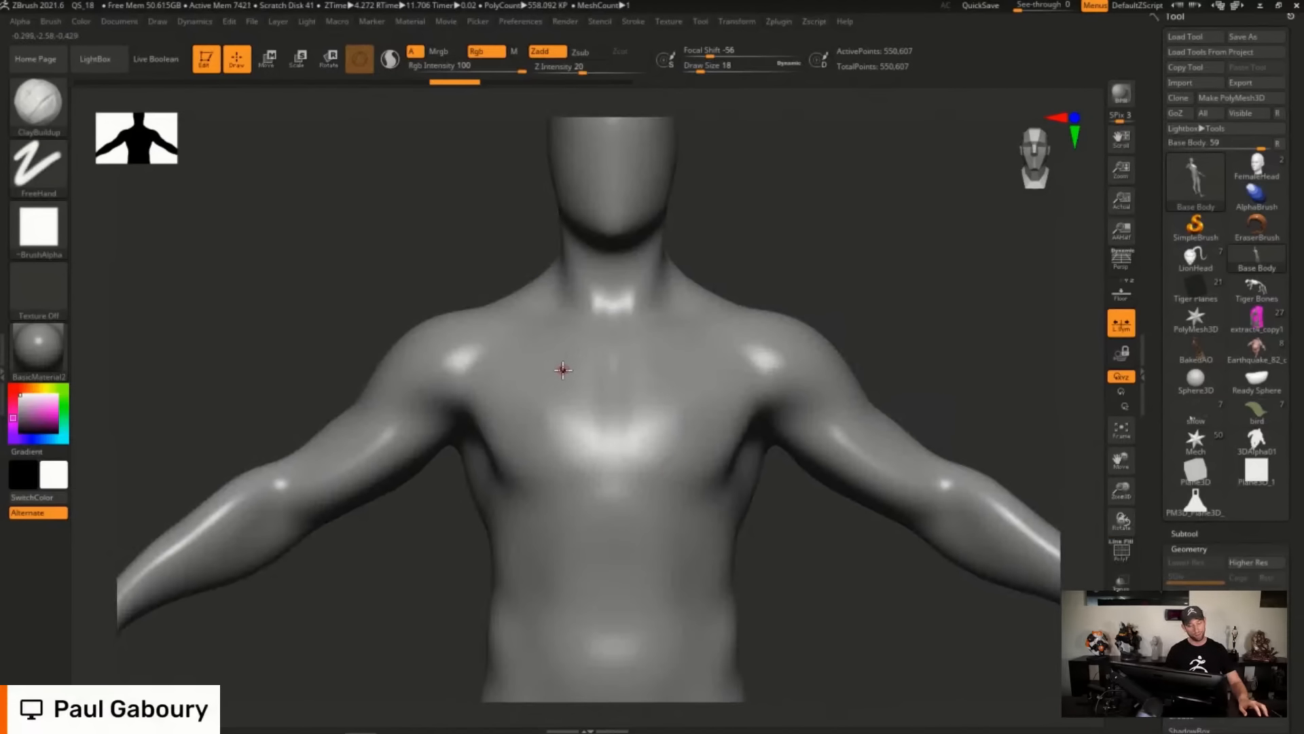
# Review the MeshProject brush's MaskMesh Modifiers: Resolution, Smoothness and Bevel.
pyautogui.click(51, 21)
pyautogui.moveTo(157, 485); pyautogui.dragTo(167, 402)
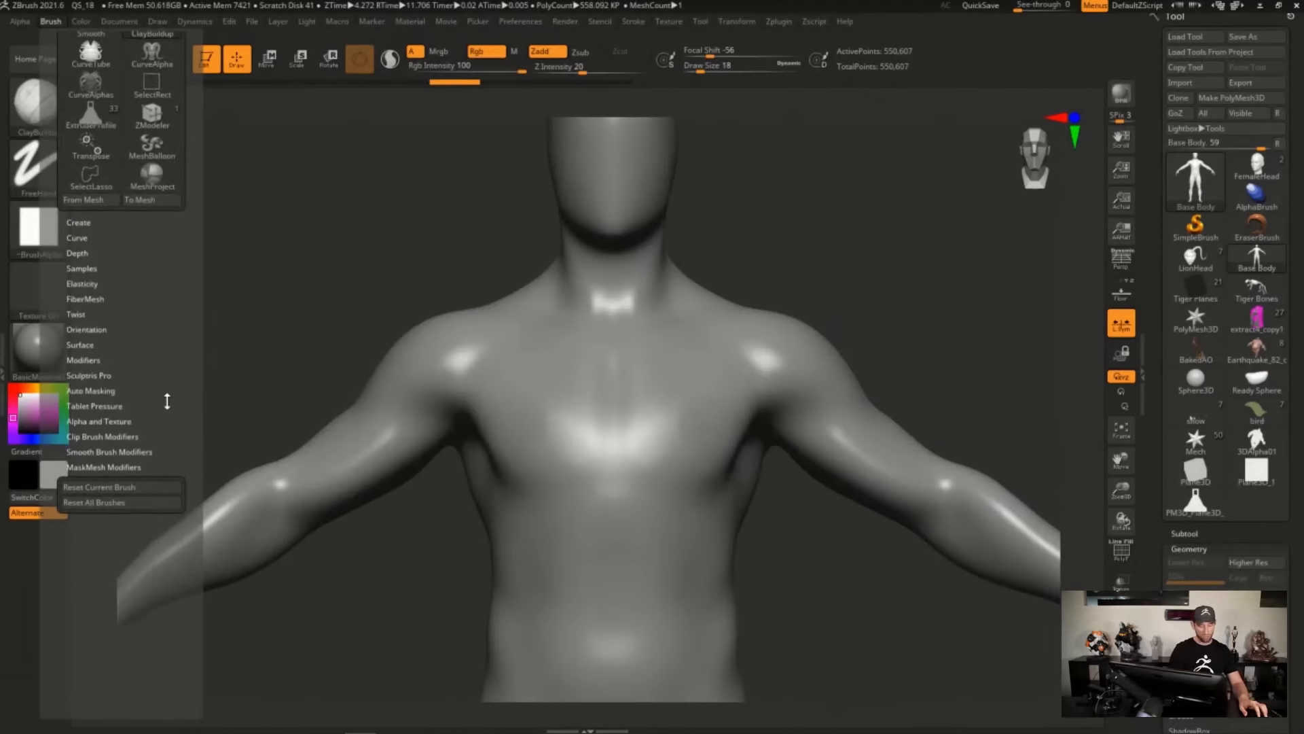
pyautogui.click(133, 467)
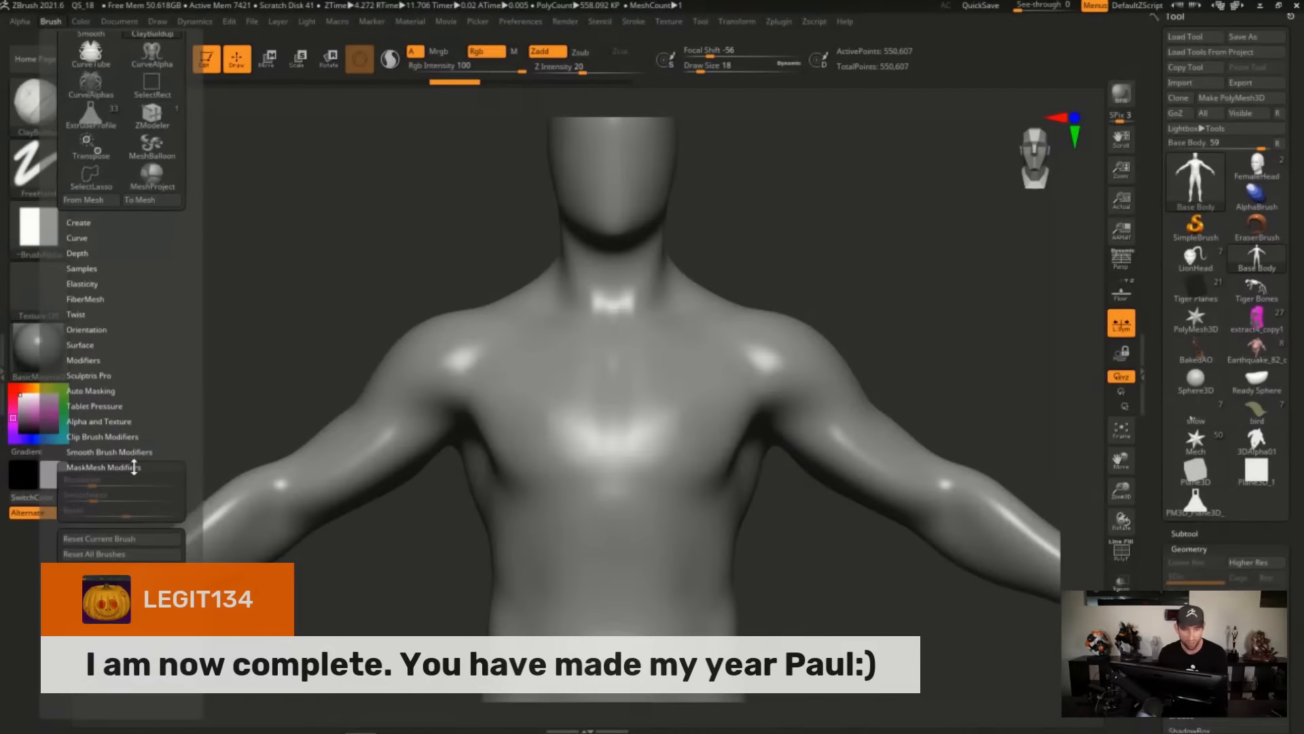
pyautogui.press('ctrl')
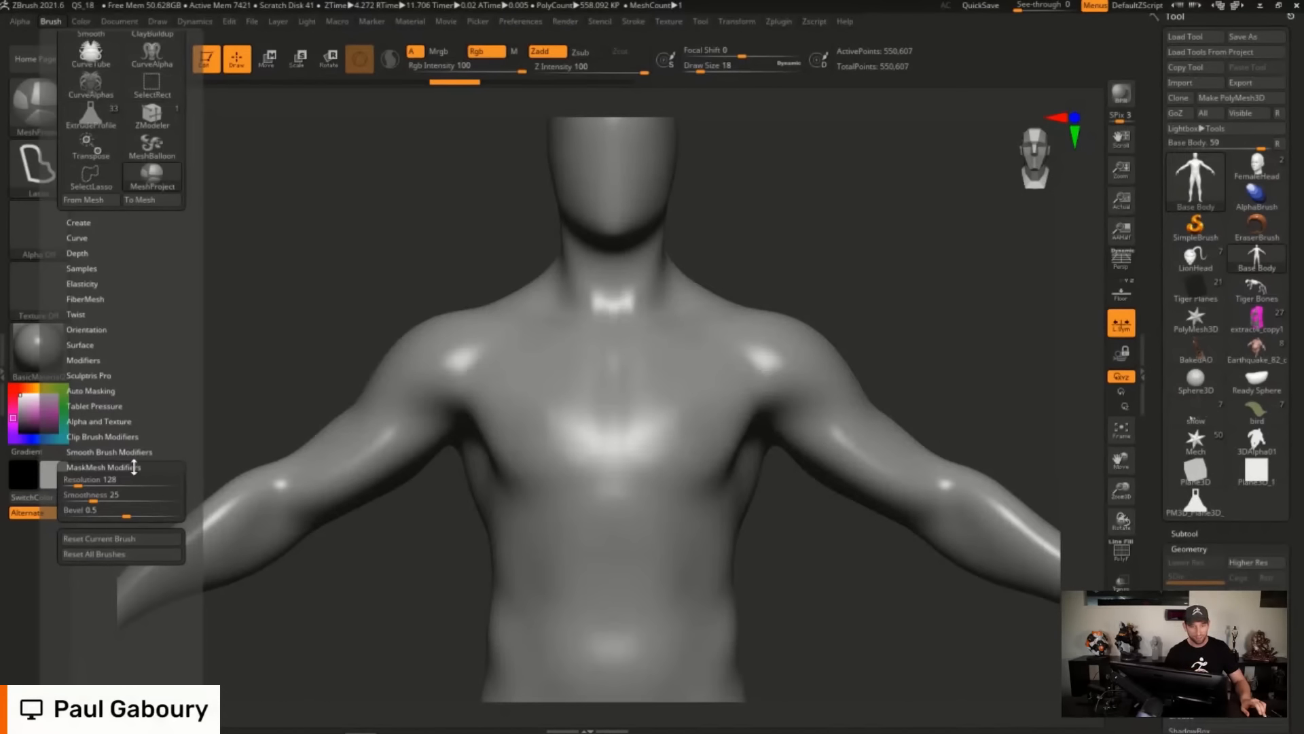
pyautogui.moveTo(119, 481)
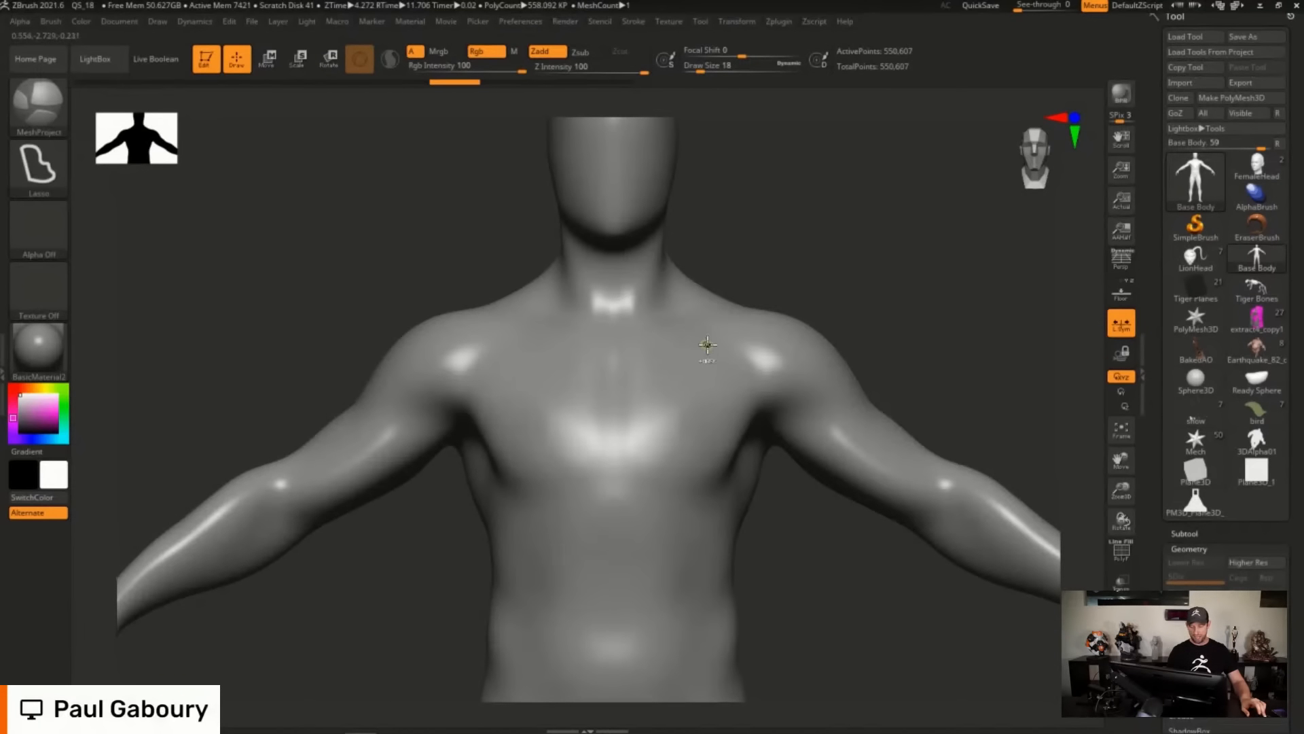
# Project a new panel onto the upper chest at Z Intensity 100, check it from below and undo it.
pyautogui.moveTo(696, 340)
pyautogui.mouseDown()
pyautogui.moveTo(605, 336)
pyautogui.moveTo(464, 379)
pyautogui.moveTo(553, 554)
pyautogui.moveTo(713, 452)
pyautogui.moveTo(722, 427)
pyautogui.mouseUp()
pyautogui.moveTo(724, 431); pyautogui.dragTo(702, 455, button='right')
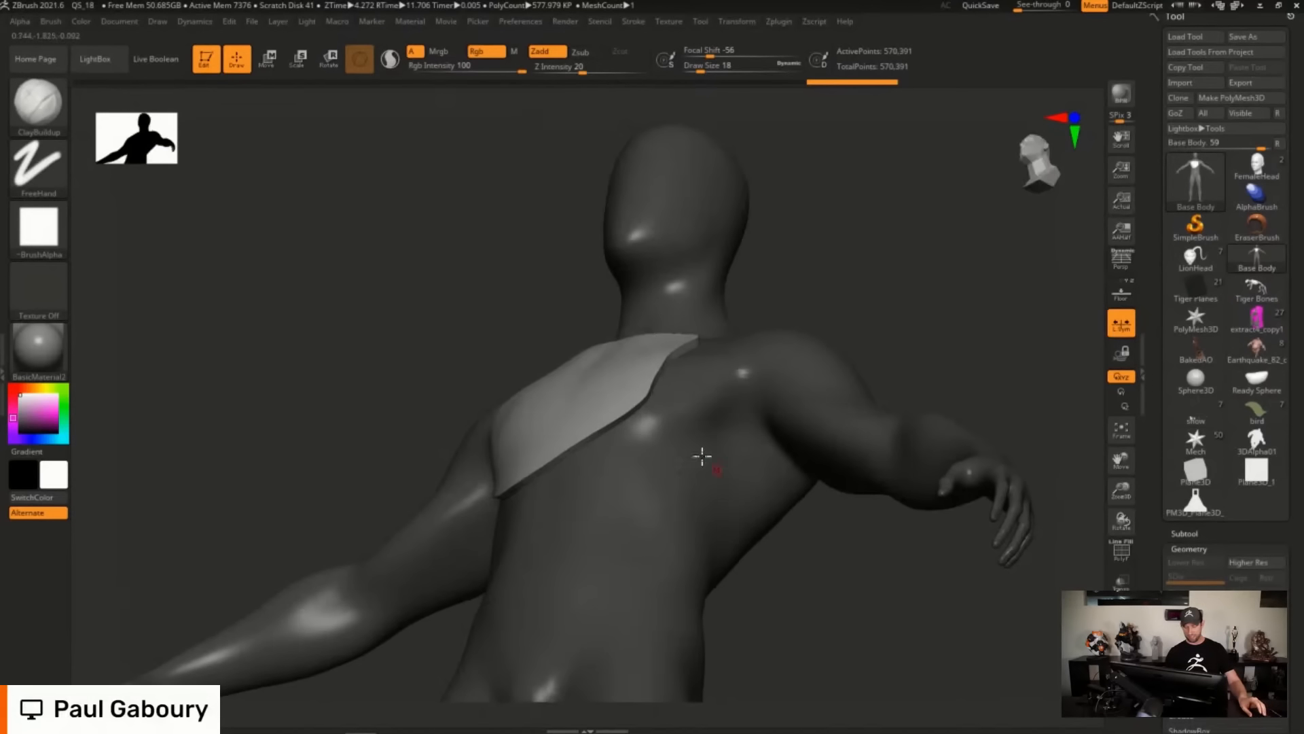
pyautogui.moveTo(639, 404)
pyautogui.keyDown('ctrl'); pyautogui.mouseDown(button='right')
pyautogui.moveTo(679, 470)
pyautogui.moveTo(641, 451)
pyautogui.moveTo(713, 512)
pyautogui.moveTo(633, 432)
pyautogui.moveTo(678, 512)
pyautogui.moveTo(752, 507)
pyautogui.mouseUp(button='right'); pyautogui.keyUp('ctrl')
pyautogui.hotkey('ctrl', 'z')
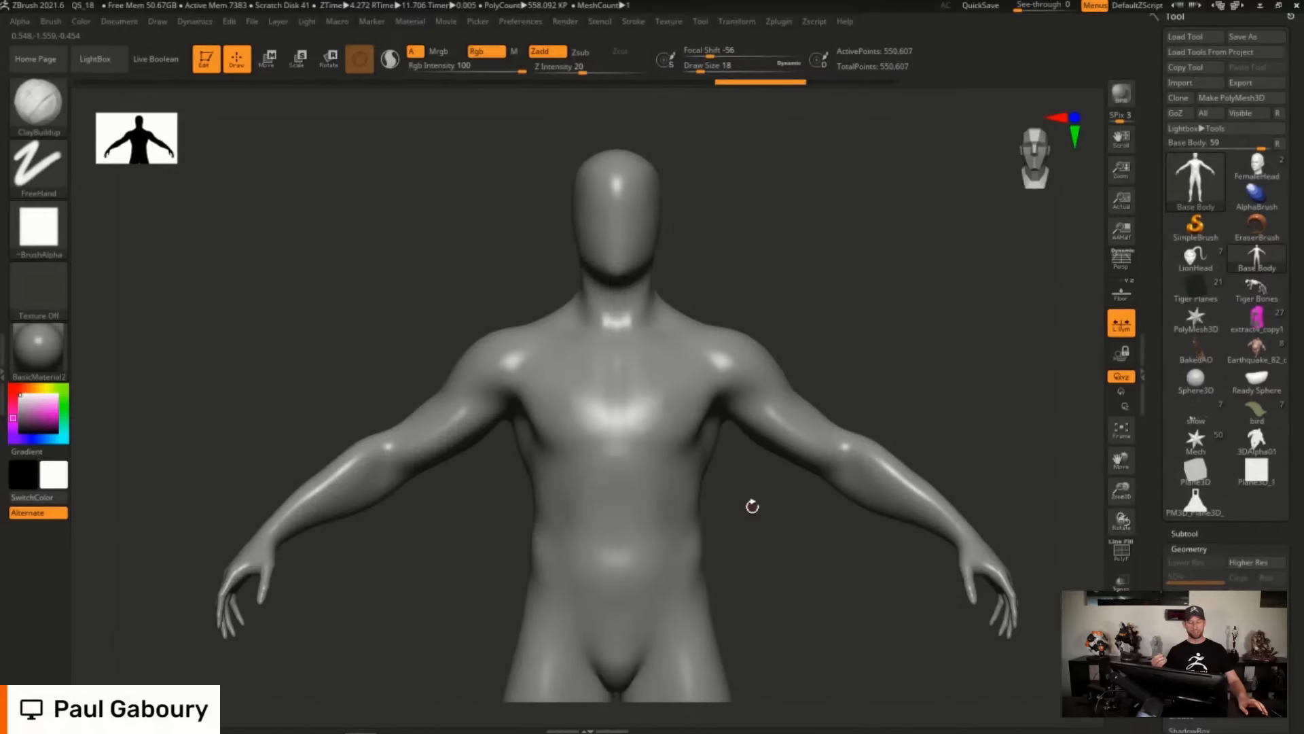
# Lower the MeshProject brush's Z Intensity to 26, test it with a chest panel and undo the panel.
pyautogui.press('ctrl')
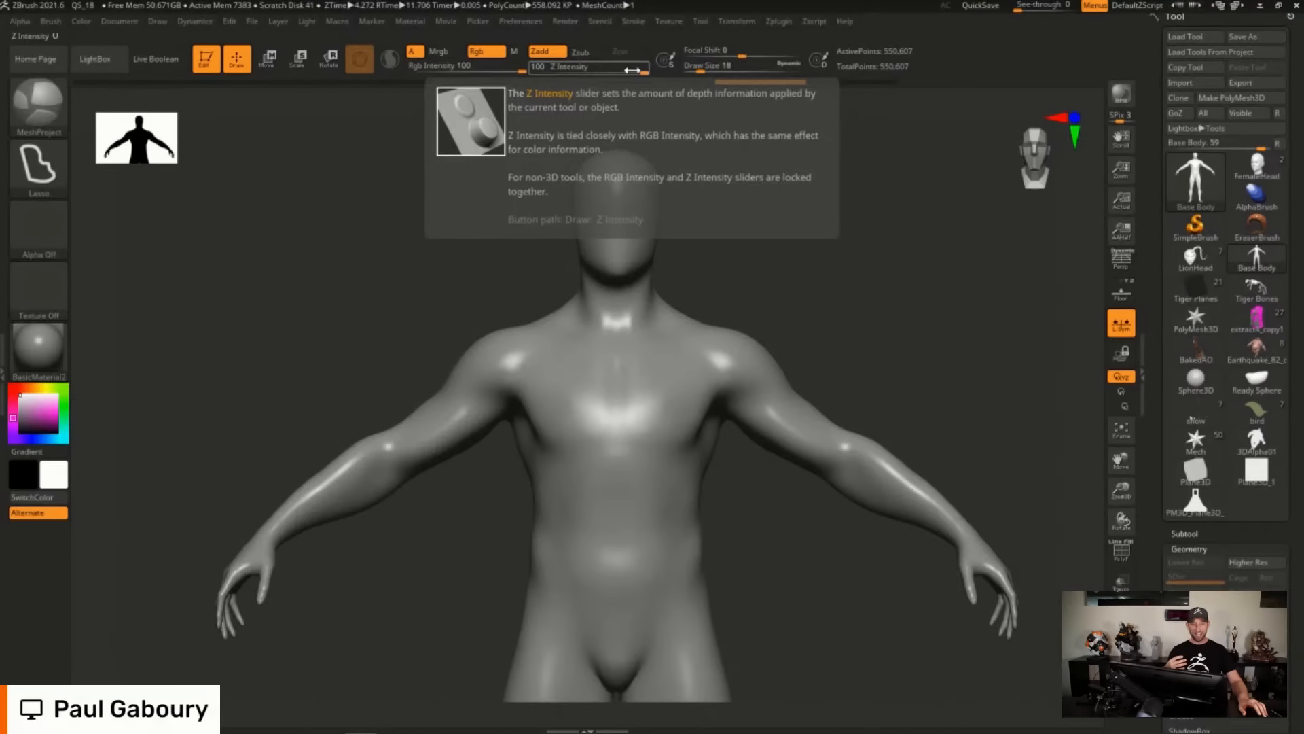
pyautogui.moveTo(632, 70); pyautogui.dragTo(589, 68)
pyautogui.moveTo(574, 352)
pyautogui.mouseDown()
pyautogui.moveTo(554, 370)
pyautogui.moveTo(591, 457)
pyautogui.moveTo(704, 327)
pyautogui.mouseUp()
pyautogui.keyDown('ctrl'); pyautogui.click(714, 536); pyautogui.keyUp('ctrl')
pyautogui.moveTo(714, 536)
pyautogui.mouseDown(button='right')
pyautogui.moveTo(731, 471)
pyautogui.moveTo(715, 559)
pyautogui.moveTo(681, 455)
pyautogui.moveTo(629, 482)
pyautogui.mouseUp(button='right')
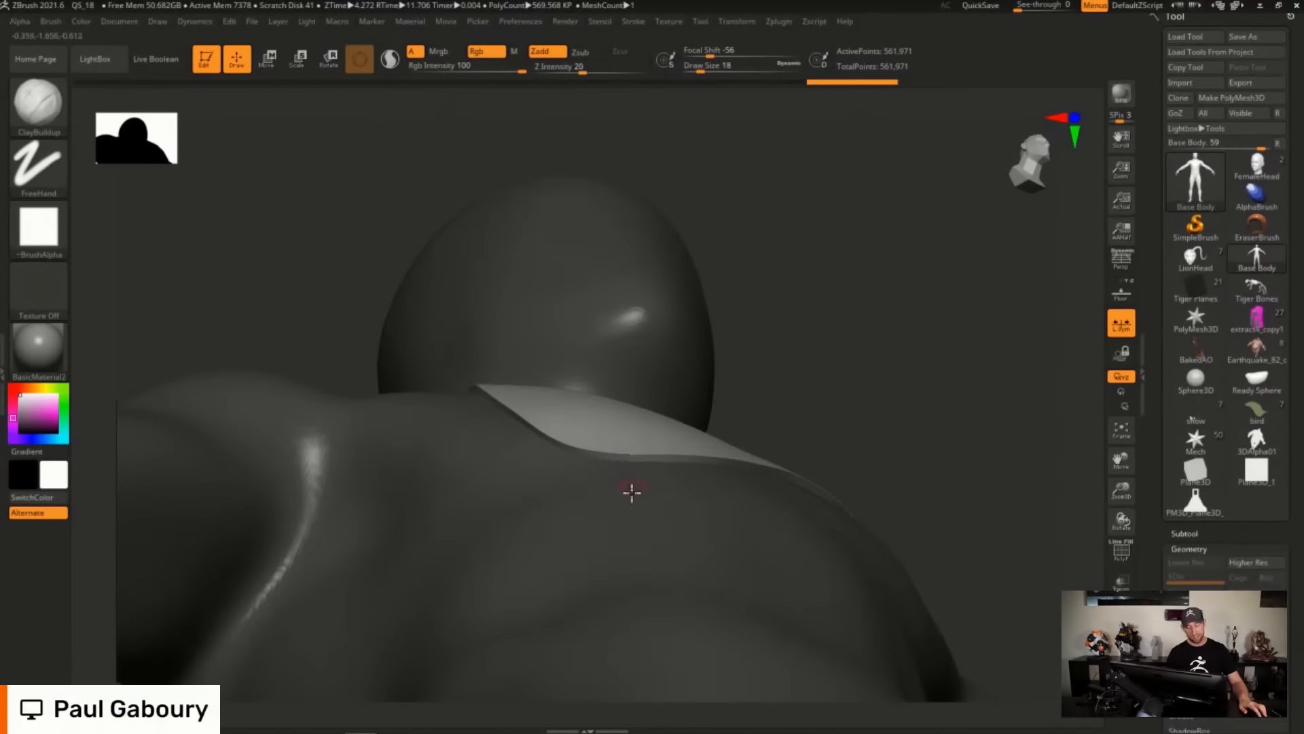
pyautogui.hotkey('ctrl', 'z')
# Return to the body's front view and bring up the Imbed setting in the MeshProject brush's Depth options.
pyautogui.moveTo(900, 384)
pyautogui.keyDown('ctrl'); pyautogui.mouseDown(button='right')
pyautogui.moveTo(804, 347)
pyautogui.moveTo(818, 489)
pyautogui.moveTo(712, 516)
pyautogui.moveTo(715, 472)
pyautogui.mouseUp(button='right'); pyautogui.keyUp('ctrl')
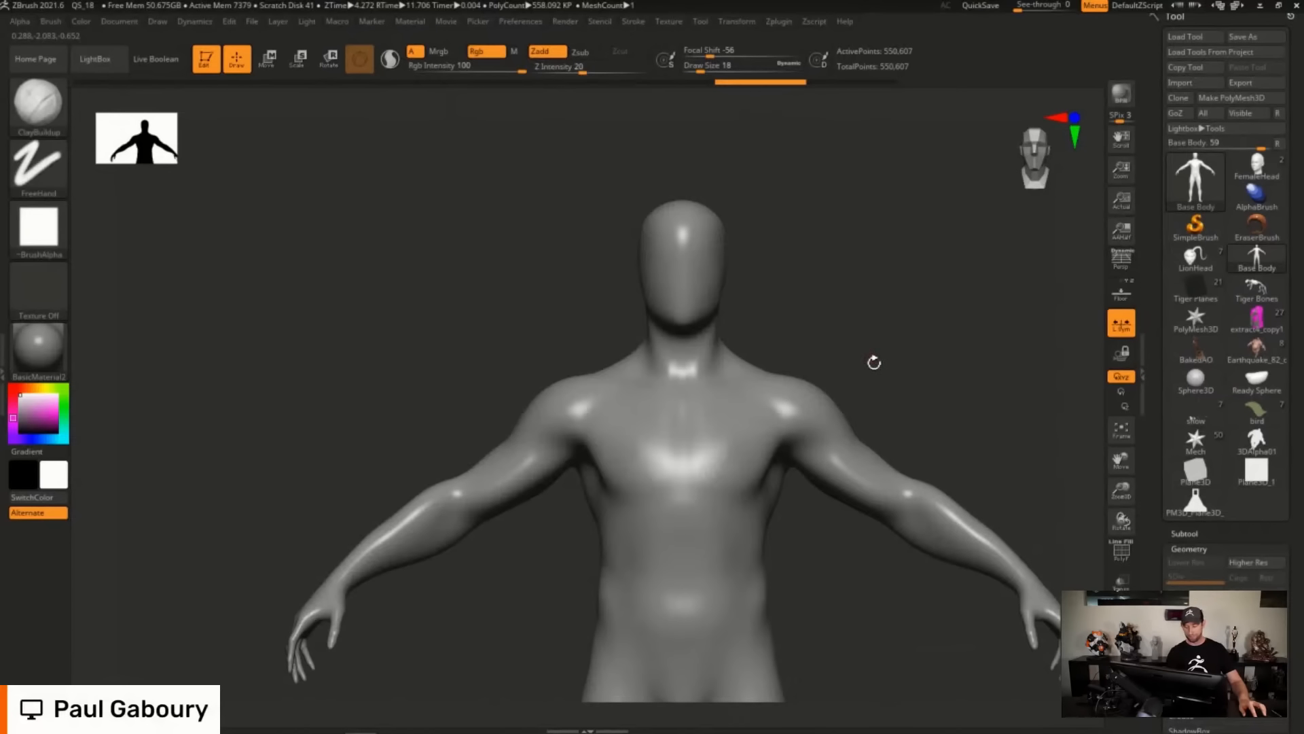
pyautogui.keyDown('alt'); pyautogui.moveTo(873, 364); pyautogui.dragTo(707, 340, button='right'); pyautogui.keyUp('alt')
pyautogui.click(51, 21)
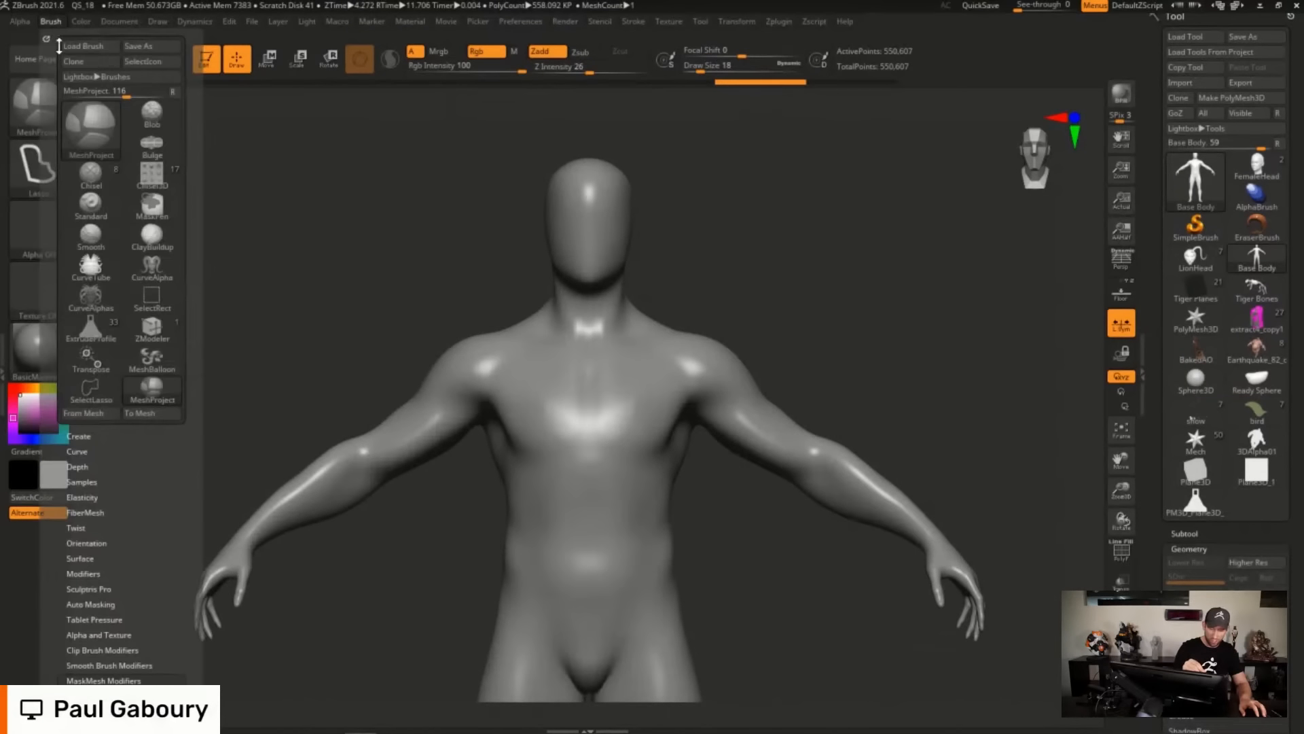
pyautogui.moveTo(149, 441); pyautogui.dragTo(182, 392)
pyautogui.click(77, 463)
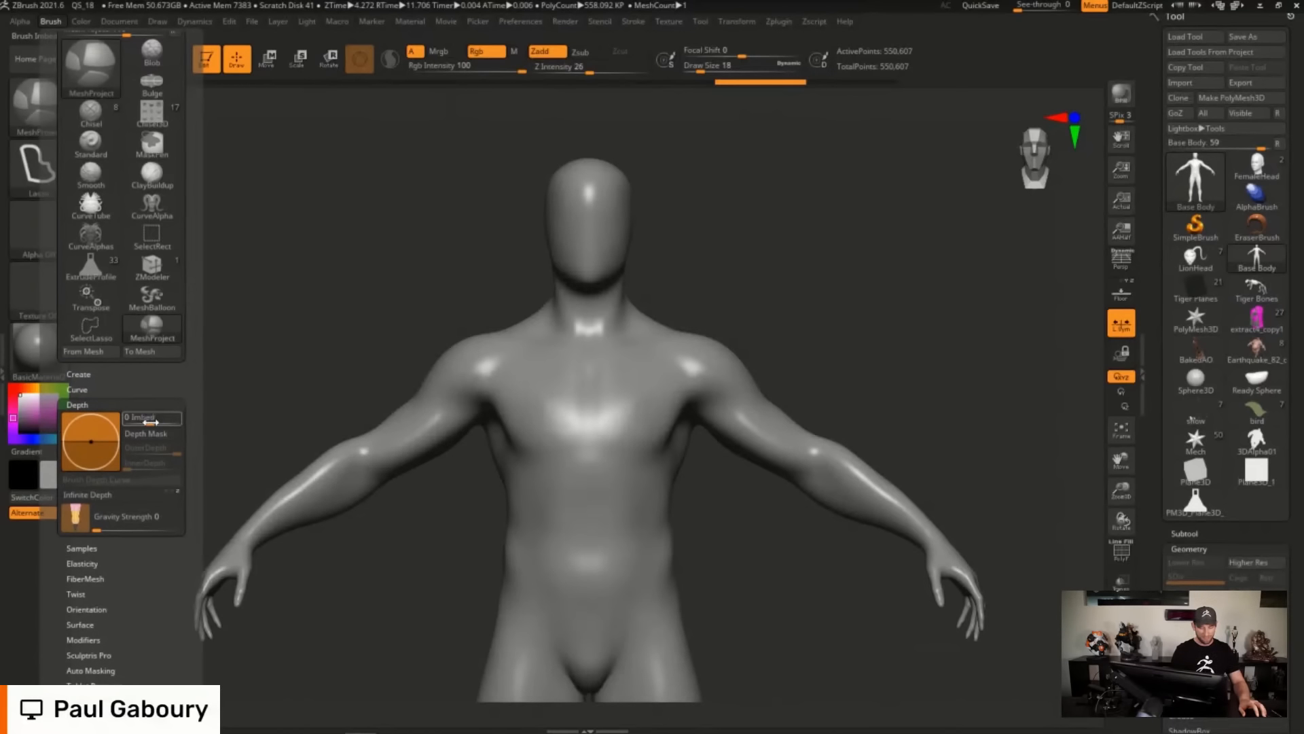
# Project a rounded panel onto the chest with MeshProject, examine its edge up close and return to the front view.
pyautogui.moveTo(566, 370)
pyautogui.keyDown('ctrl'); pyautogui.mouseDown()
pyautogui.moveTo(555, 491)
pyautogui.moveTo(654, 346)
pyautogui.moveTo(593, 366)
pyautogui.mouseUp(); pyautogui.keyUp('ctrl')
pyautogui.moveTo(693, 518); pyautogui.dragTo(718, 433)
pyautogui.keyDown('ctrl'); pyautogui.moveTo(718, 432); pyautogui.dragTo(670, 469, button='right'); pyautogui.keyUp('ctrl')
pyautogui.moveTo(586, 429); pyautogui.dragTo(596, 347, button='right')
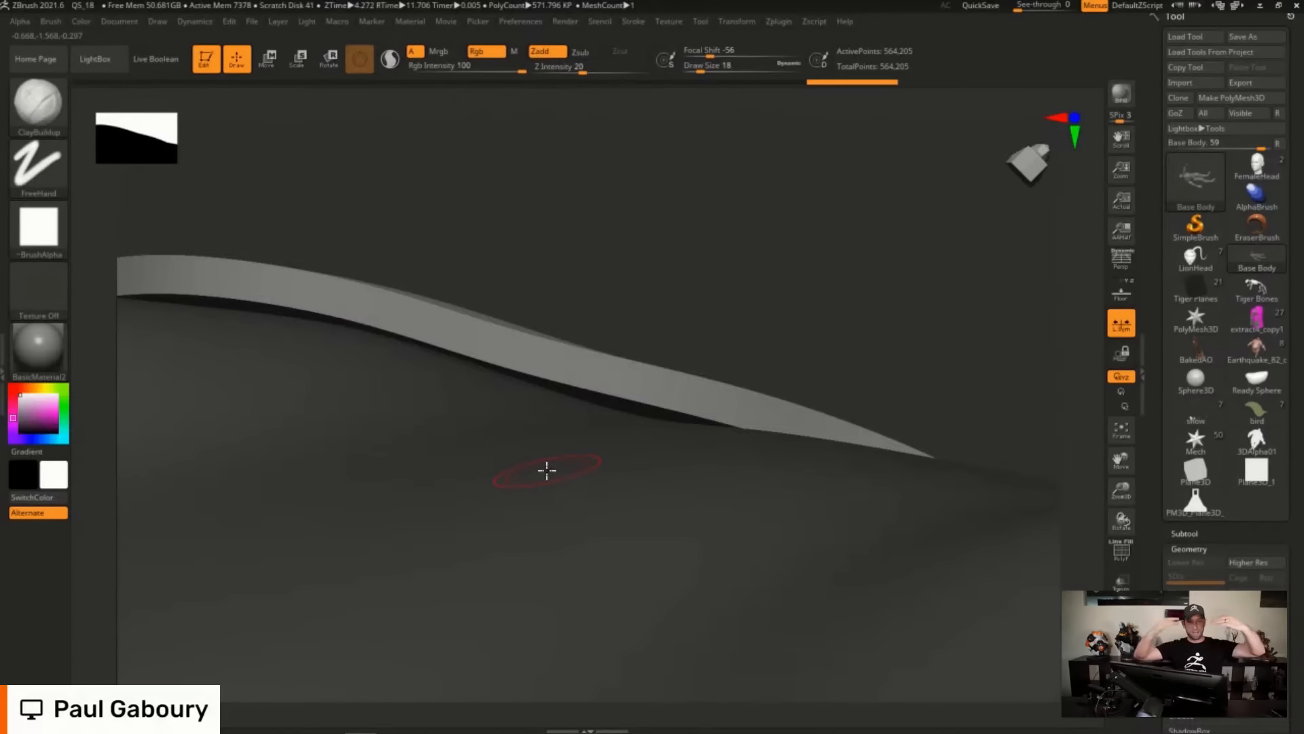
pyautogui.keyDown('ctrl'); pyautogui.moveTo(727, 428); pyautogui.dragTo(696, 478, button='right'); pyautogui.keyUp('ctrl')
pyautogui.keyDown('ctrl'); pyautogui.moveTo(751, 387); pyautogui.dragTo(572, 461, button='right'); pyautogui.keyUp('ctrl')
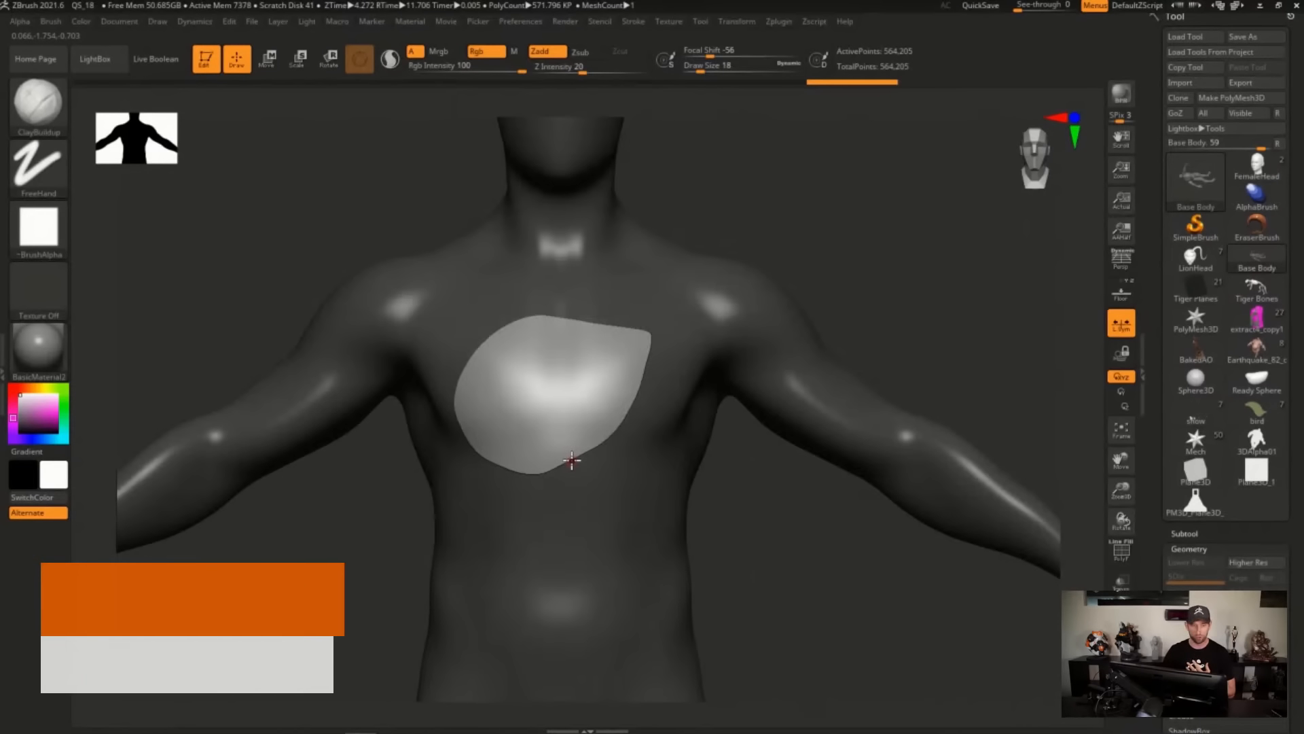
# Bring up the MeshProject brush's MaskMesh Modifiers and go to the Bevel setting.
pyautogui.click(51, 21)
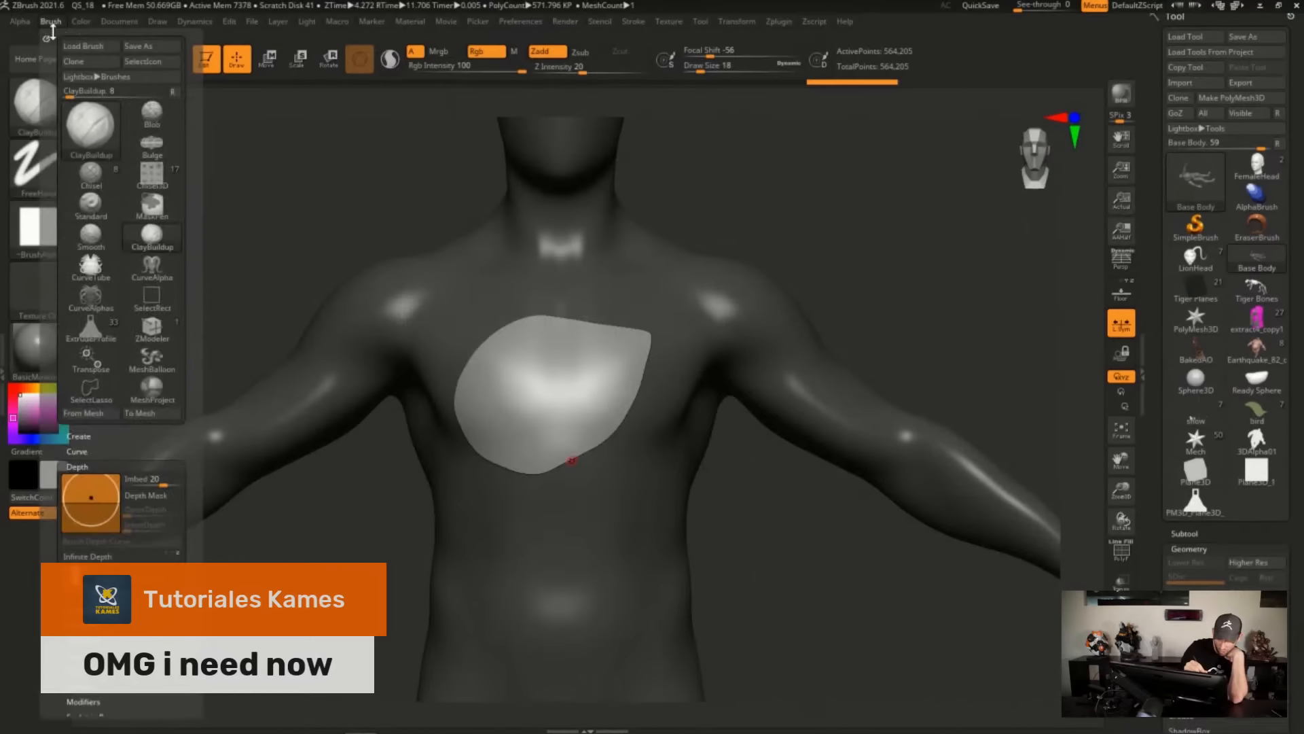
pyautogui.press('ctrl')
pyautogui.click(151, 483)
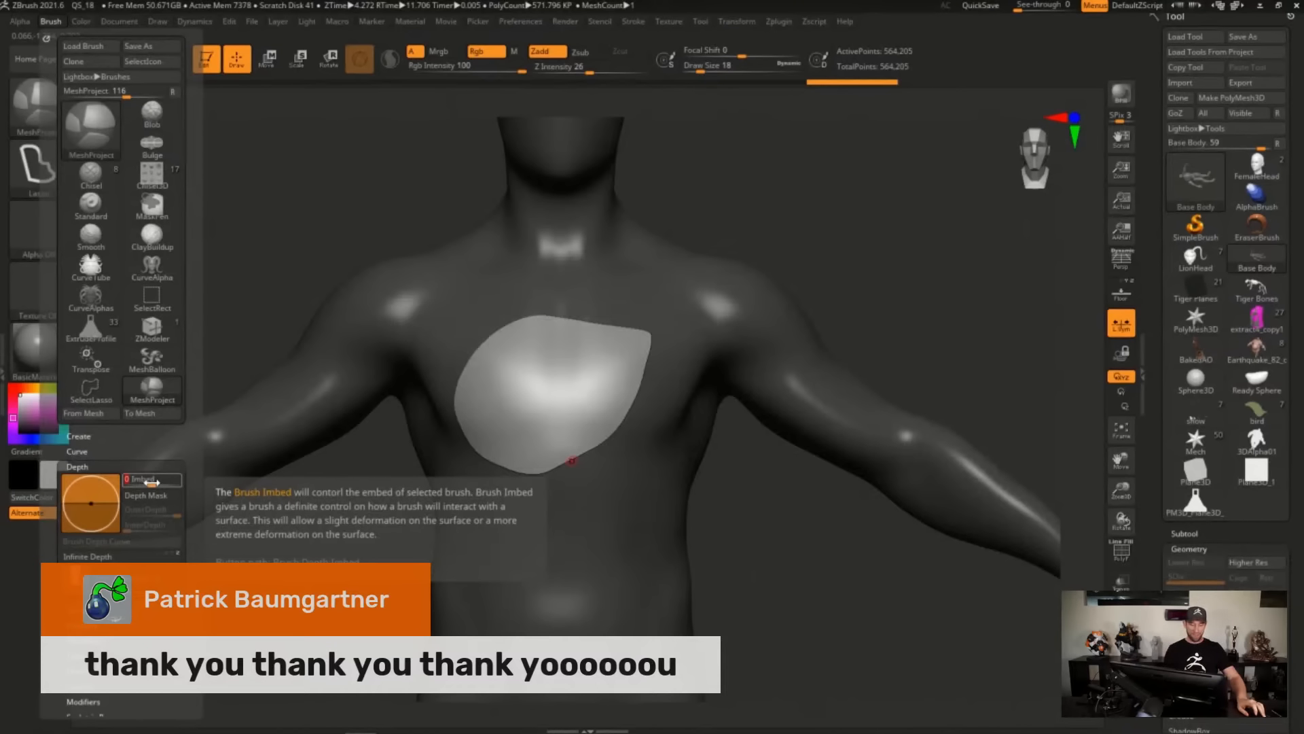
pyautogui.click(125, 466)
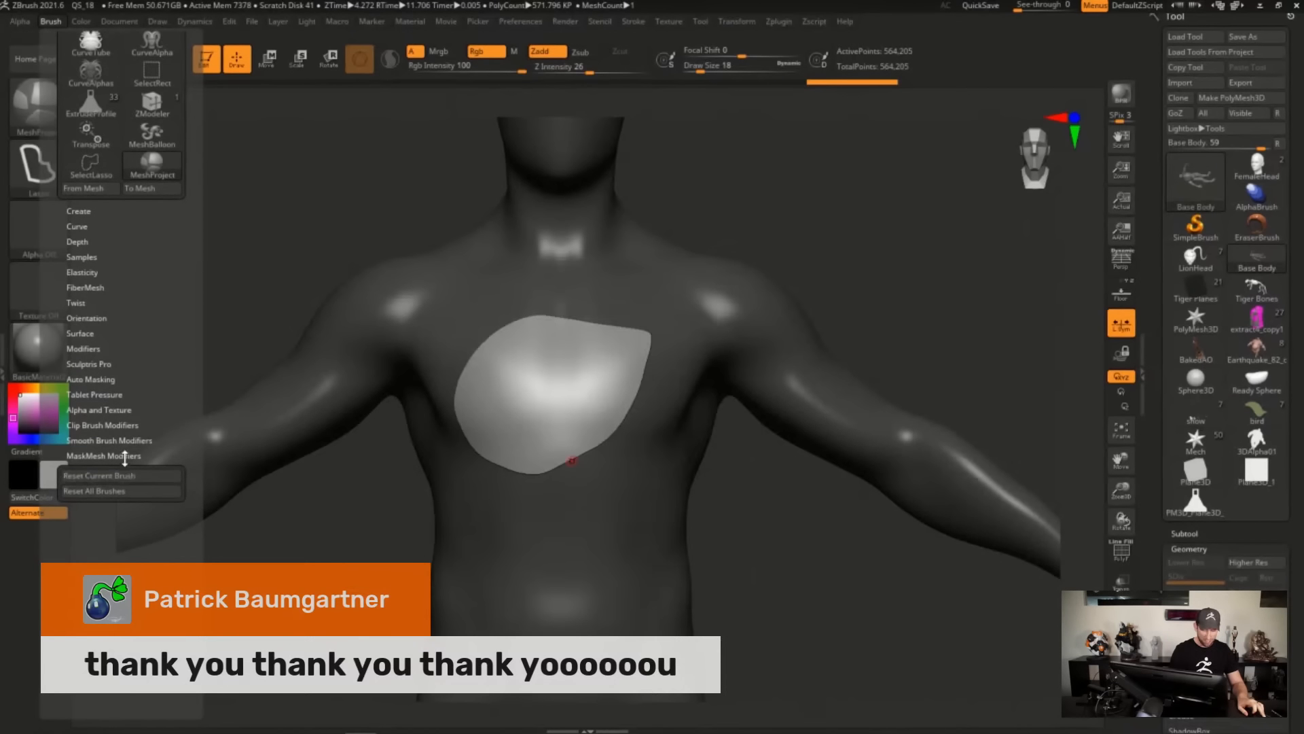
pyautogui.click(125, 457)
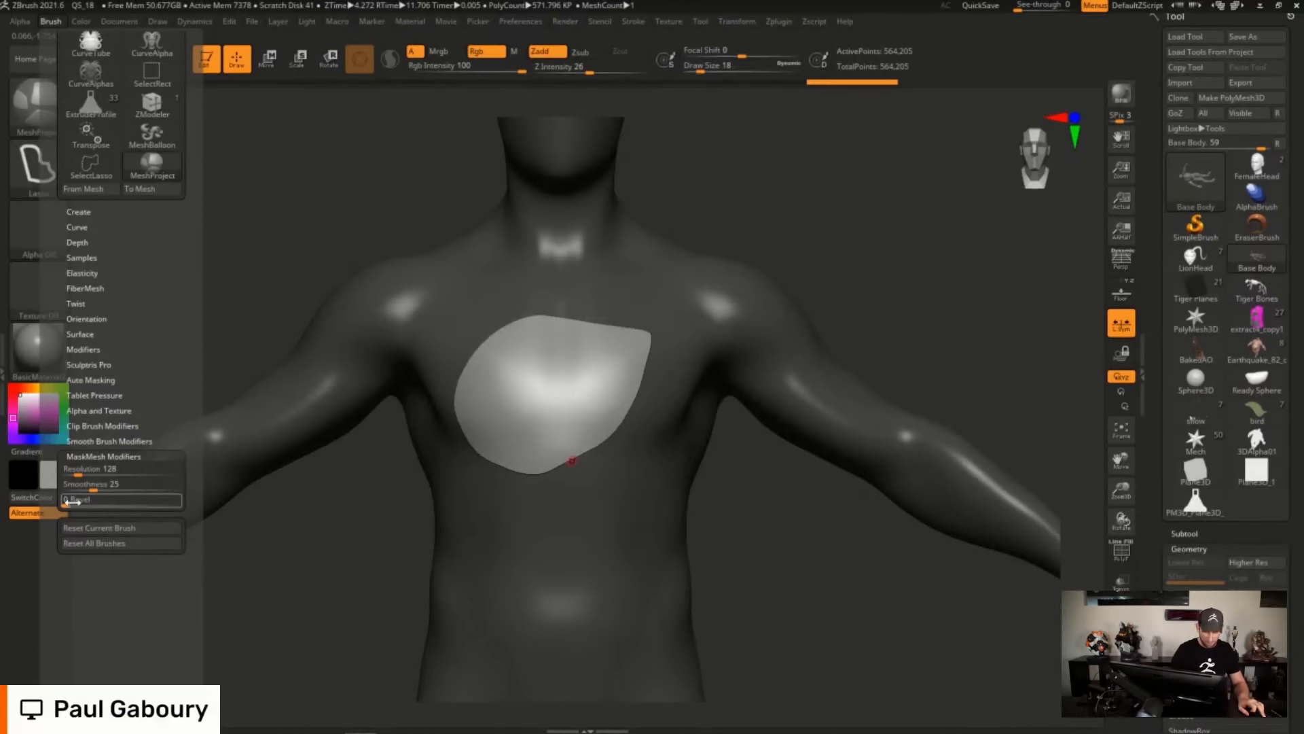
pyautogui.moveTo(67, 500); pyautogui.dragTo(121, 500)
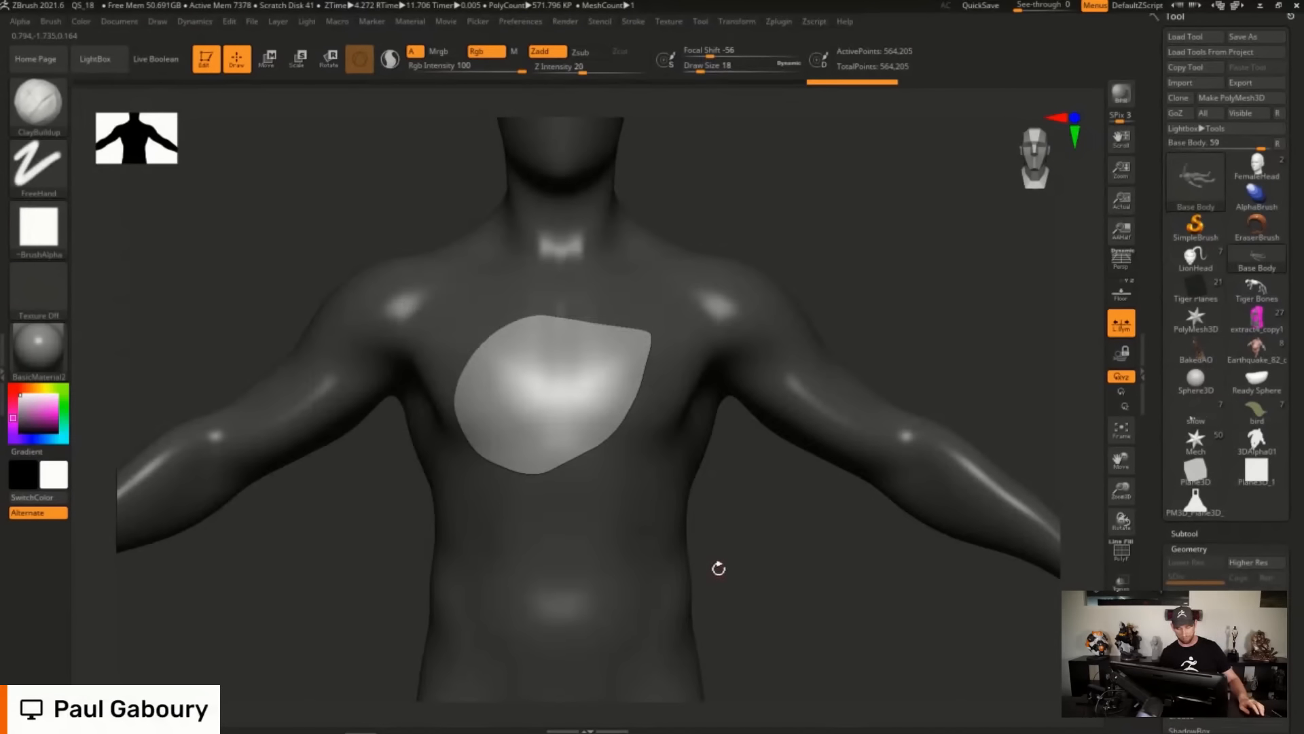
# Remove the rounded panel from the chest and frame the upper chest more closely.
pyautogui.keyDown('ctrl'); pyautogui.moveTo(711, 573); pyautogui.dragTo(700, 554); pyautogui.keyUp('ctrl')
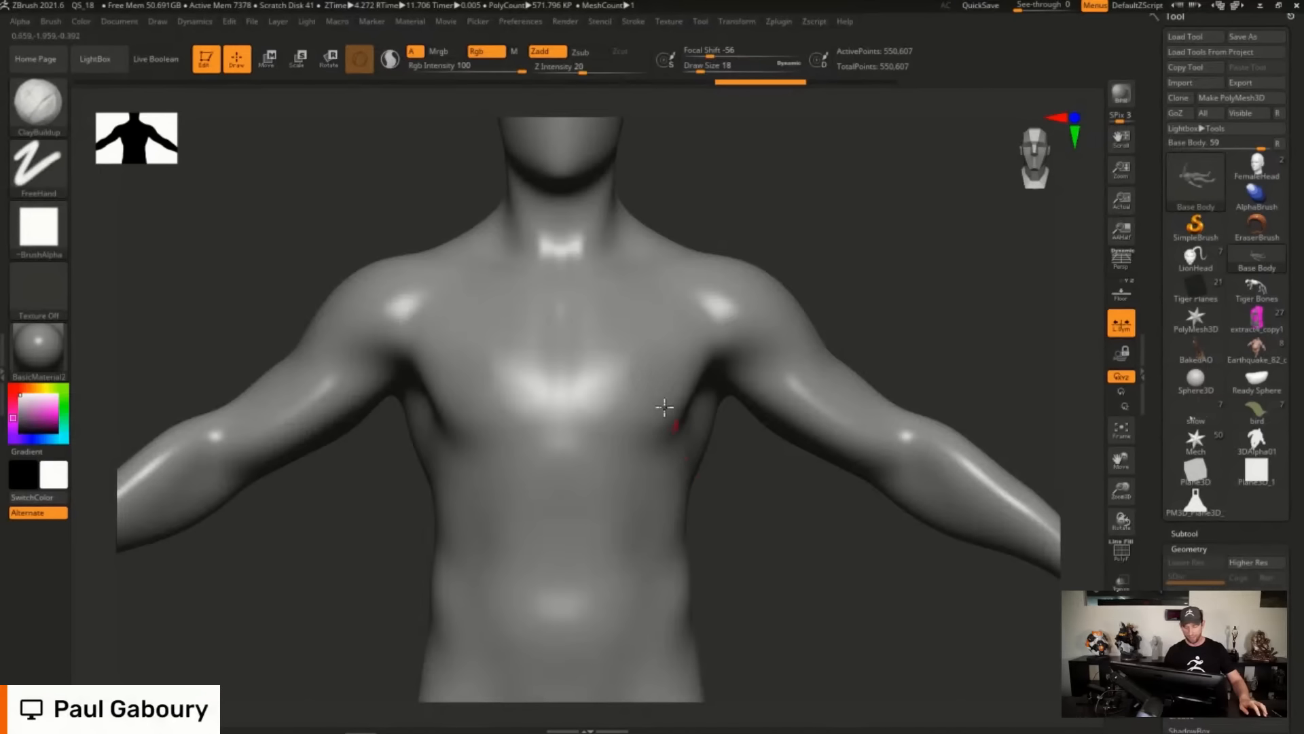
pyautogui.keyDown('alt'); pyautogui.moveTo(629, 336); pyautogui.dragTo(667, 387, button='right'); pyautogui.keyUp('alt')
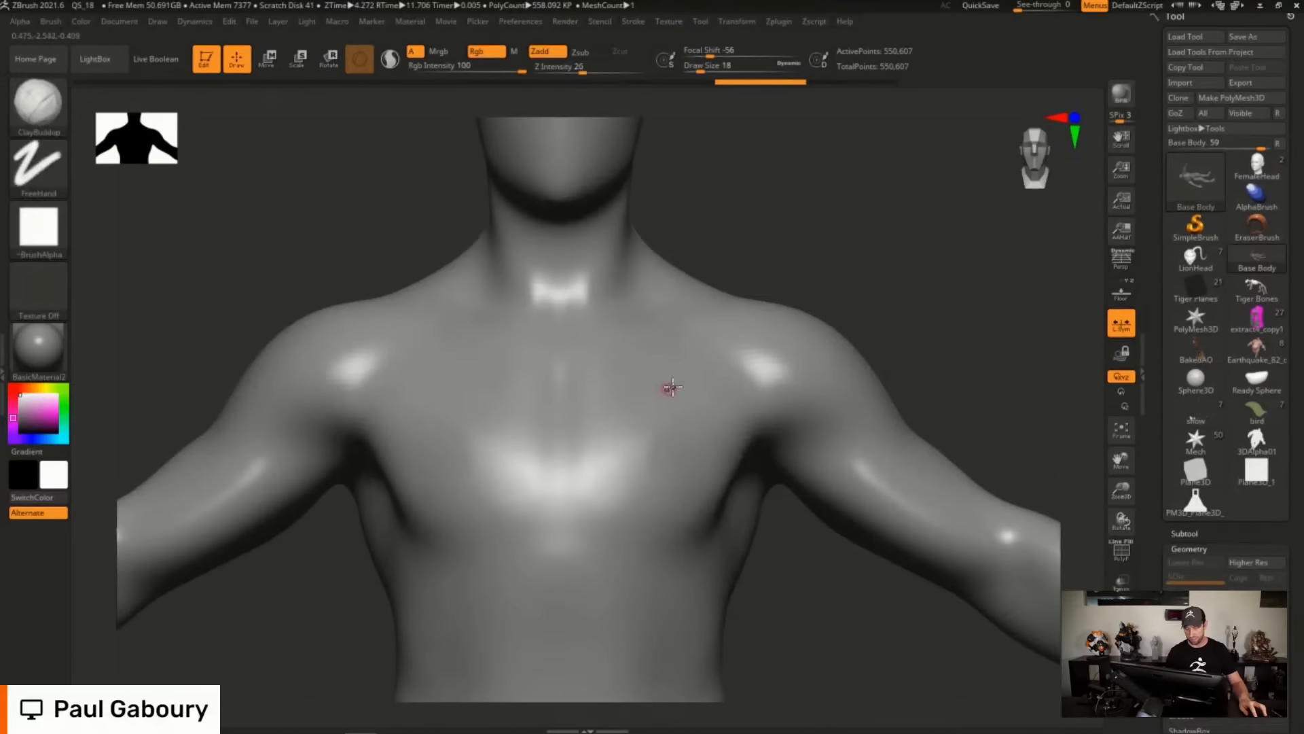
# Try to project a straight-edged MeshProject panel across the upper chest, and undo it.
pyautogui.hotkey('ctrl', 'shift')
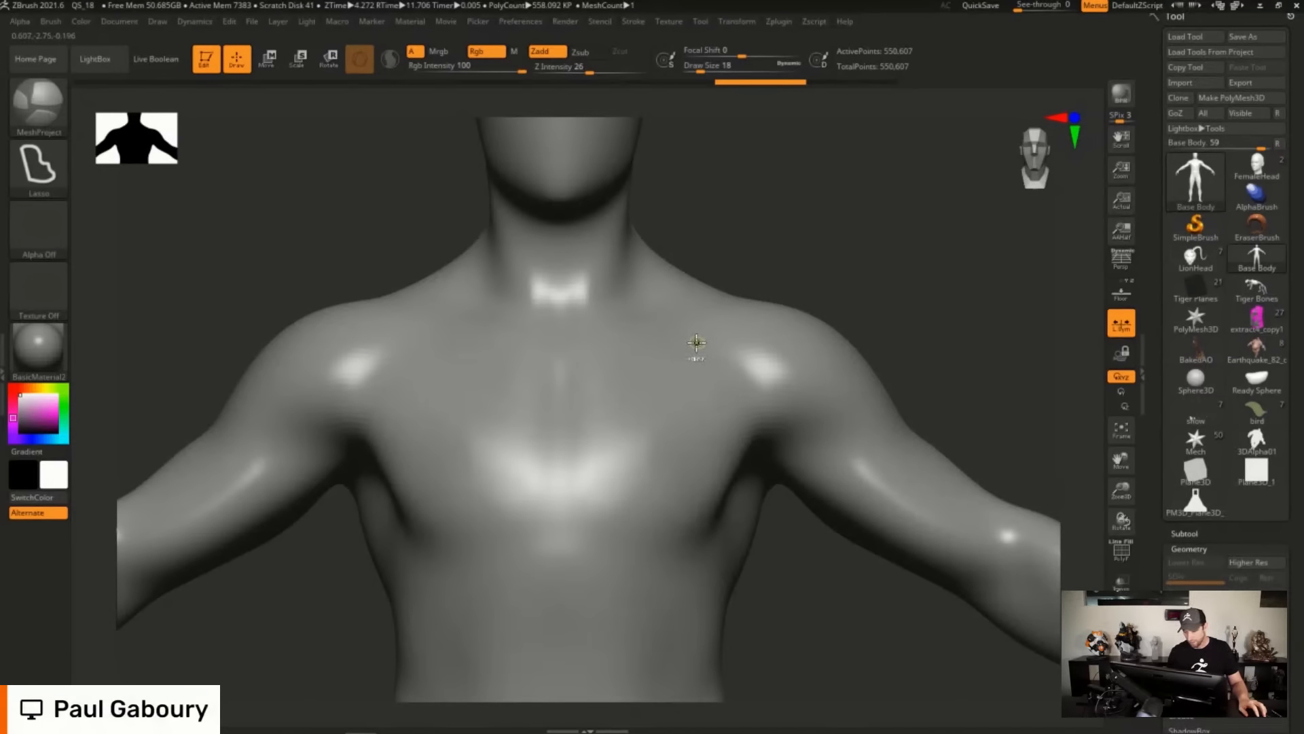
pyautogui.moveTo(691, 342)
pyautogui.keyDown('ctrl'); pyautogui.keyDown('shift'); pyautogui.mouseDown()
pyautogui.moveTo(432, 333)
pyautogui.moveTo(373, 421)
pyautogui.mouseUp(); pyautogui.keyUp('shift'); pyautogui.keyUp('ctrl')
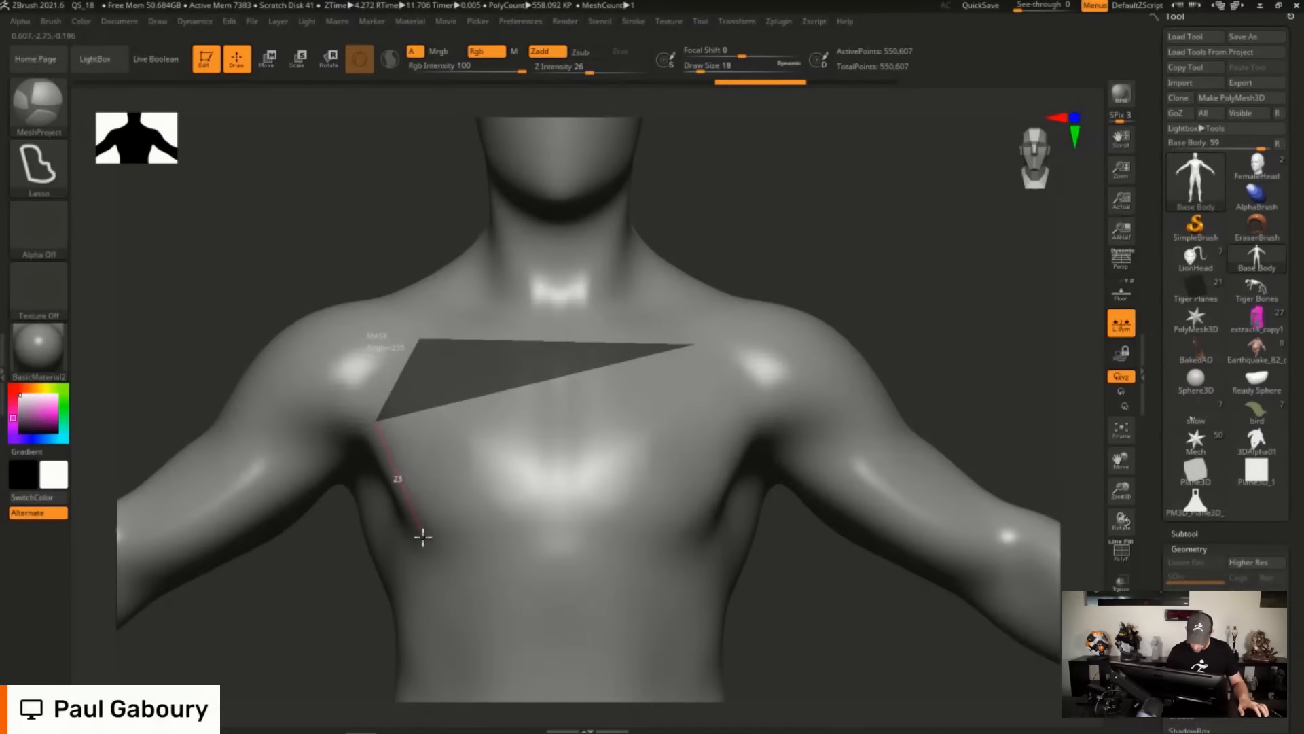
pyautogui.keyDown('ctrl'); pyautogui.keyDown('shift'); pyautogui.moveTo(423, 537); pyautogui.dragTo(596, 537); pyautogui.keyUp('shift'); pyautogui.keyUp('ctrl')
pyautogui.keyDown('ctrl'); pyautogui.keyDown('shift'); pyautogui.moveTo(684, 532); pyautogui.dragTo(697, 536); pyautogui.keyUp('shift'); pyautogui.keyUp('ctrl')
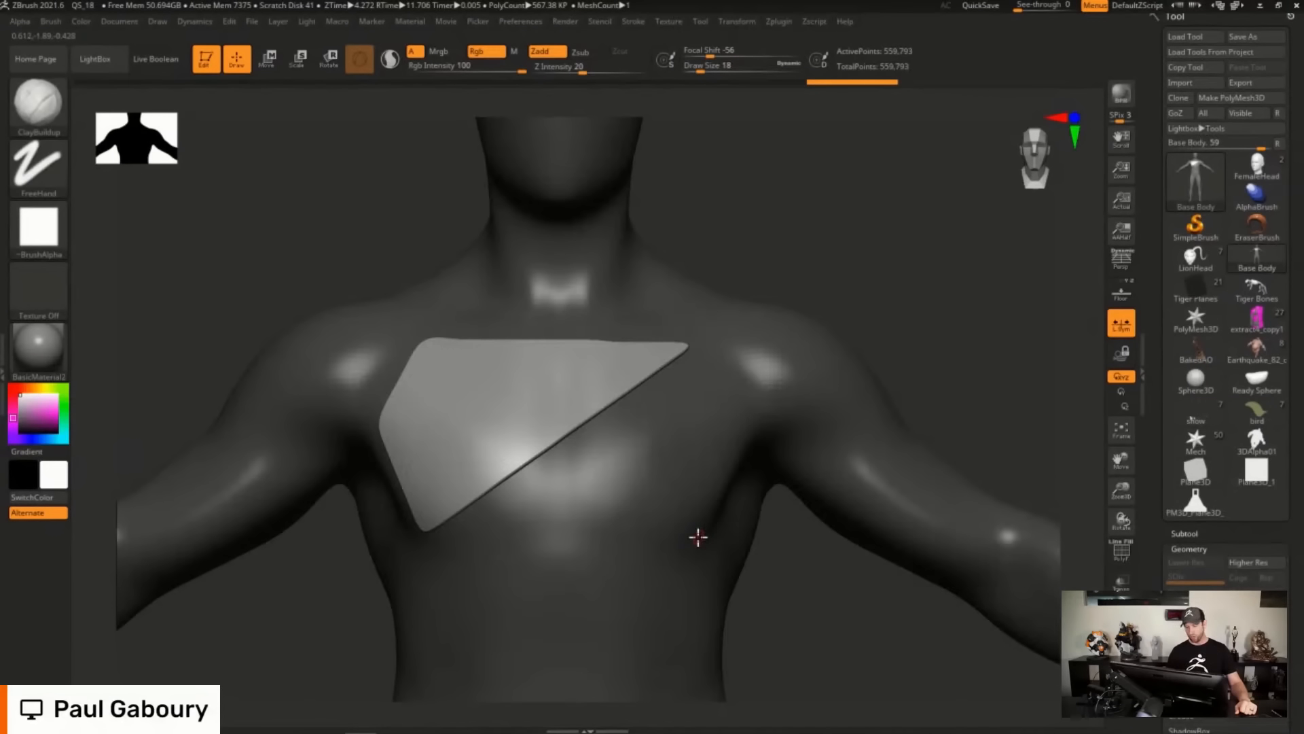
pyautogui.hotkey('ctrl', 'z')
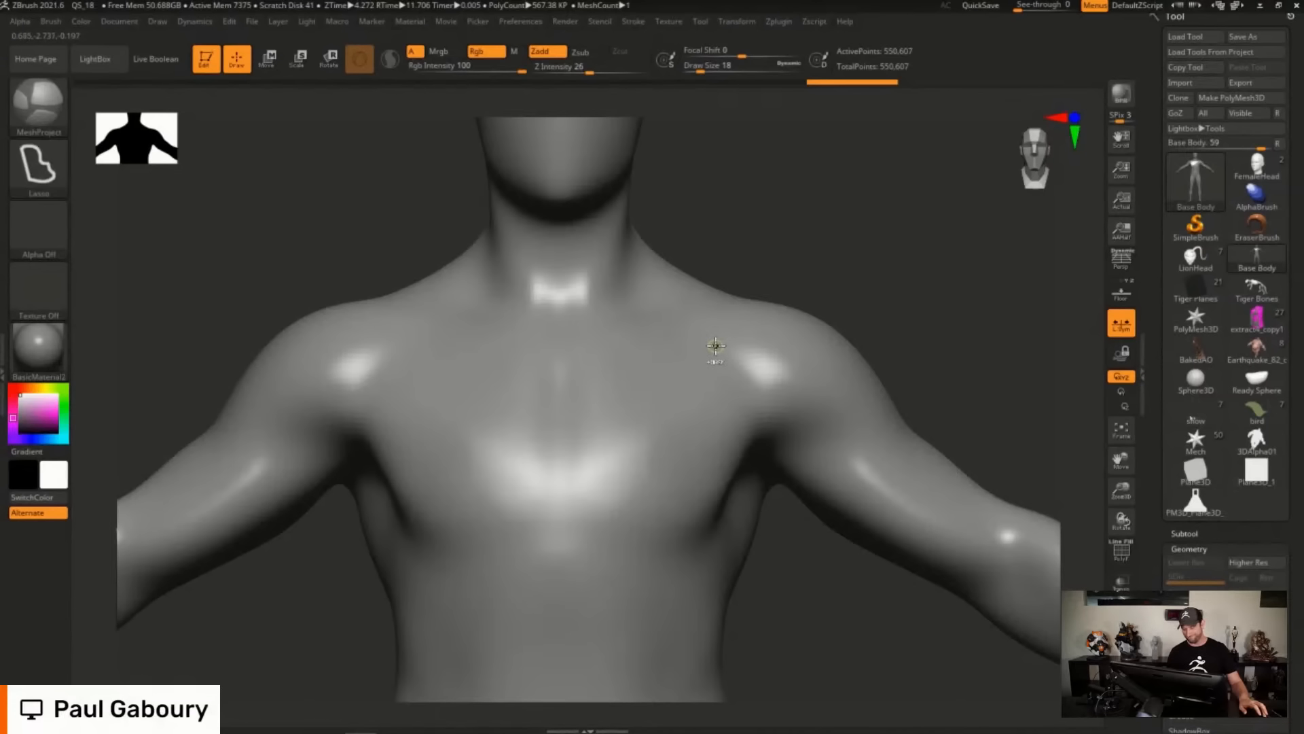
# Project a wide straight-edged panel across the chest and make it symmetrical with Mirror And Weld.
pyautogui.keyDown('ctrl'); pyautogui.keyDown('shift'); pyautogui.moveTo(714, 346); pyautogui.dragTo(563, 349); pyautogui.keyUp('shift'); pyautogui.keyUp('ctrl')
pyautogui.moveTo(420, 352)
pyautogui.mouseDown()
pyautogui.moveTo(367, 428)
pyautogui.moveTo(426, 538)
pyautogui.moveTo(683, 510)
pyautogui.moveTo(721, 494)
pyautogui.mouseUp()
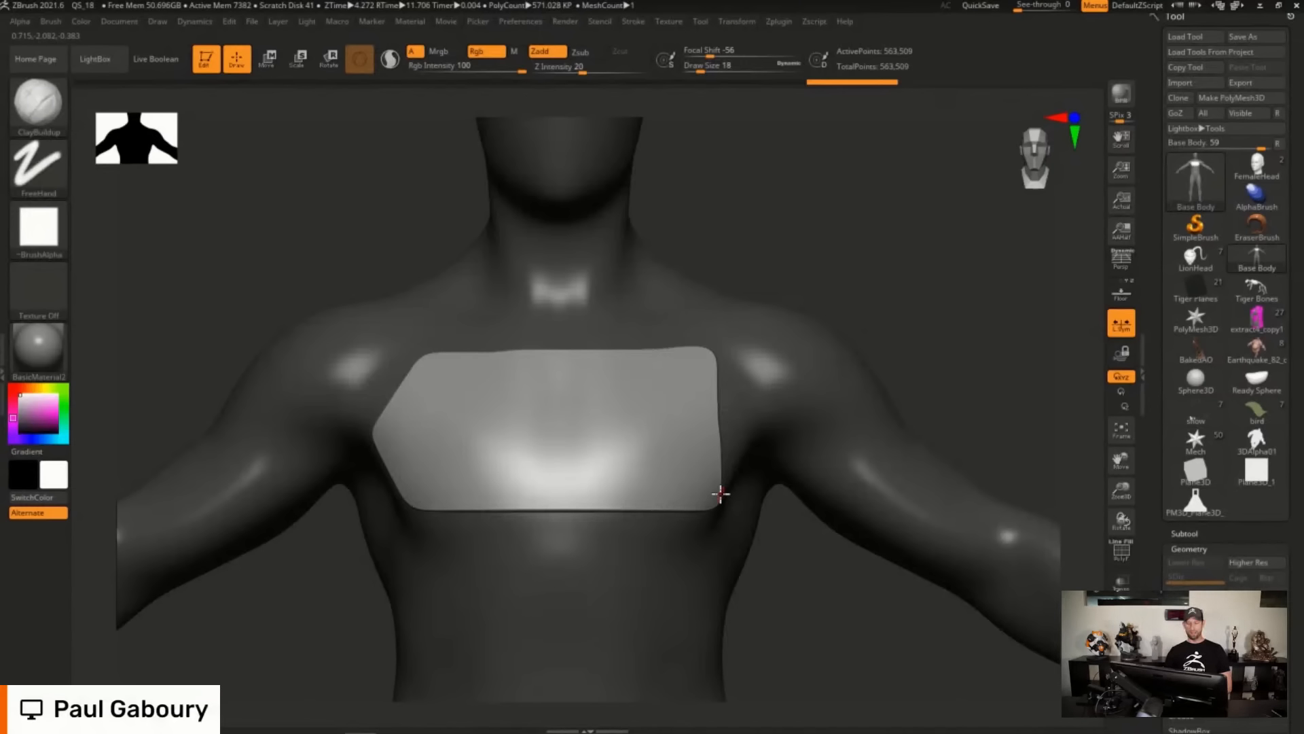
pyautogui.moveTo(1298, 593); pyautogui.dragTo(1281, 455)
pyautogui.click(1198, 324)
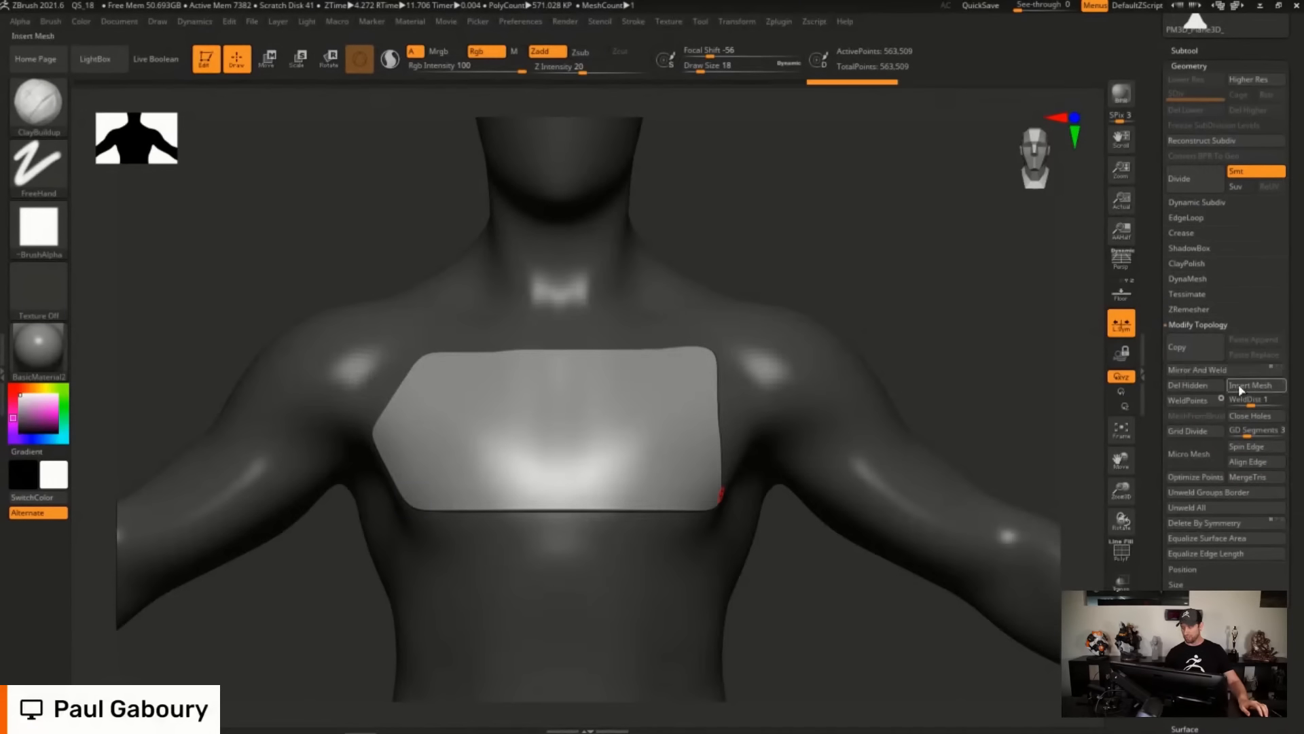
pyautogui.click(1219, 370)
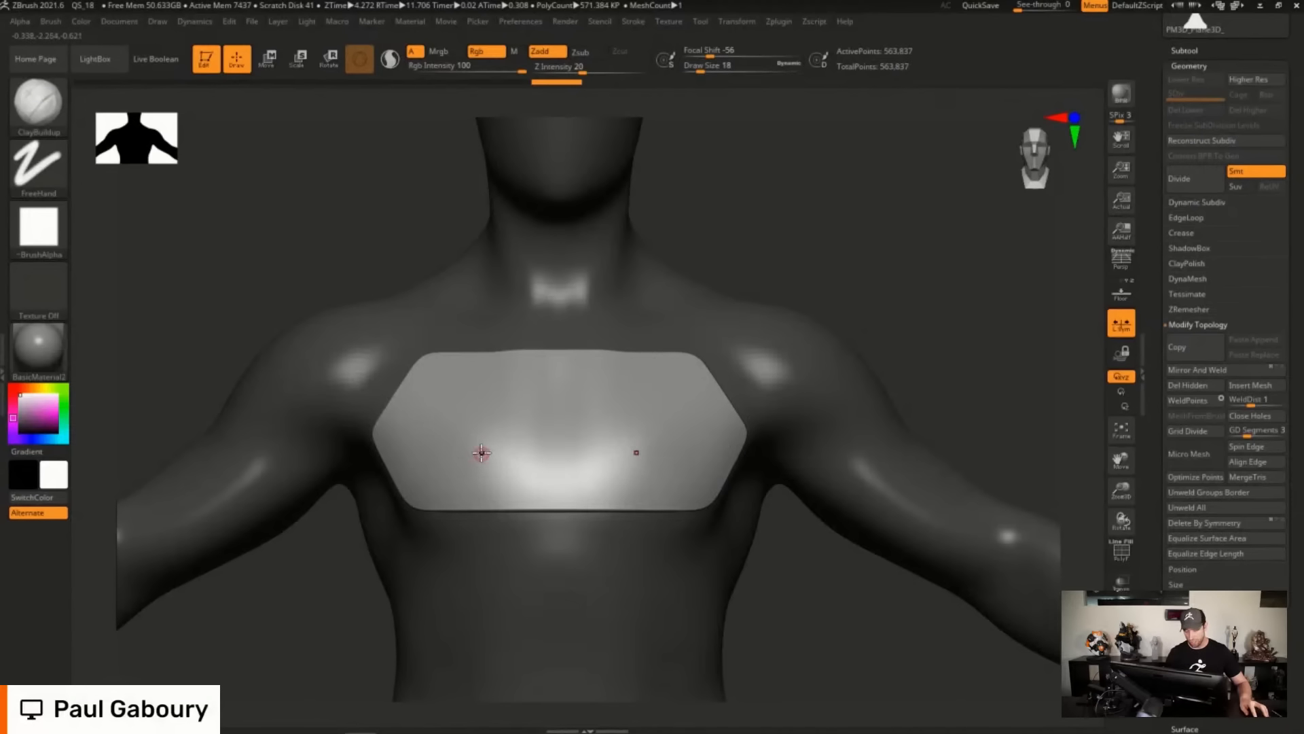
# Project a symmetrical pair of smaller stepped panels inside the six-sided chest panel.
pyautogui.moveTo(483, 453)
pyautogui.keyDown('alt'); pyautogui.mouseDown(button='right')
pyautogui.moveTo(475, 486)
pyautogui.moveTo(479, 467)
pyautogui.mouseUp(button='right'); pyautogui.keyUp('alt')
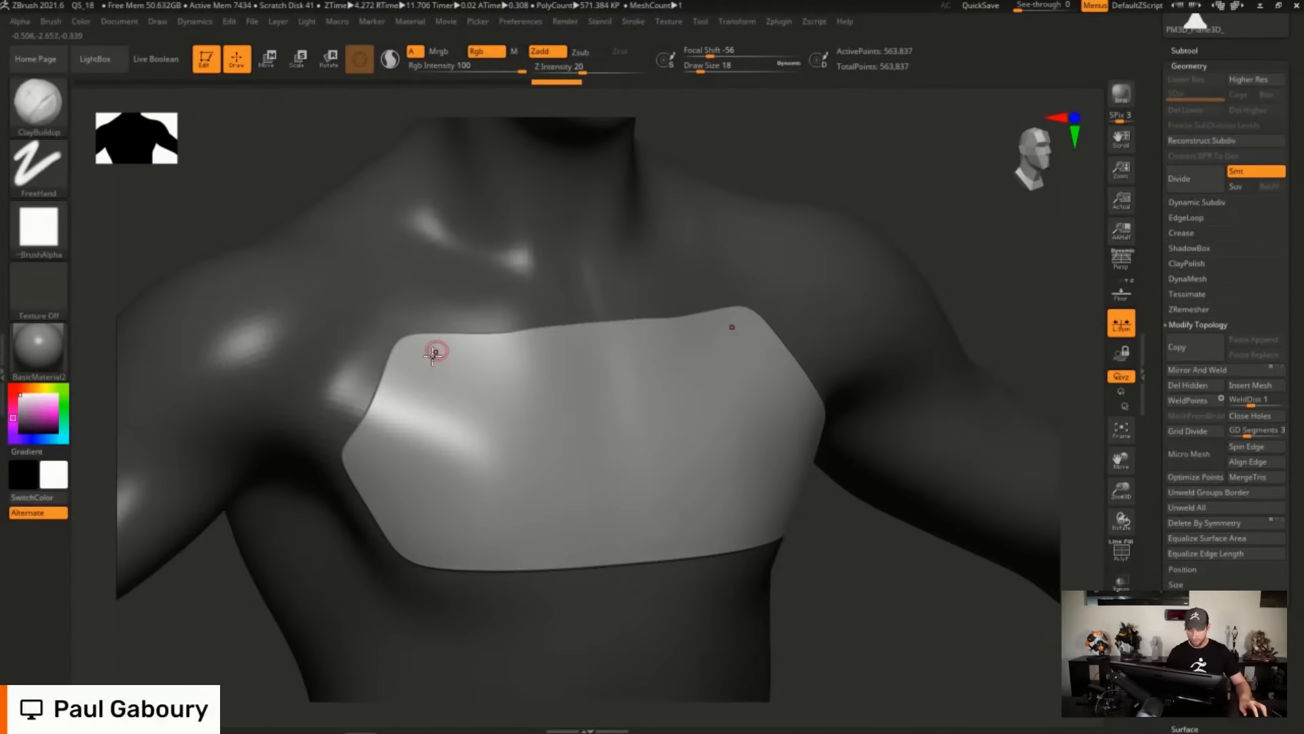
pyautogui.press('ctrl')
pyautogui.moveTo(410, 350)
pyautogui.keyDown('ctrl'); pyautogui.mouseDown()
pyautogui.moveTo(355, 457)
pyautogui.moveTo(419, 557)
pyautogui.moveTo(571, 555)
pyautogui.moveTo(555, 438)
pyautogui.moveTo(467, 406)
pyautogui.moveTo(466, 341)
pyautogui.mouseUp(); pyautogui.keyUp('ctrl')
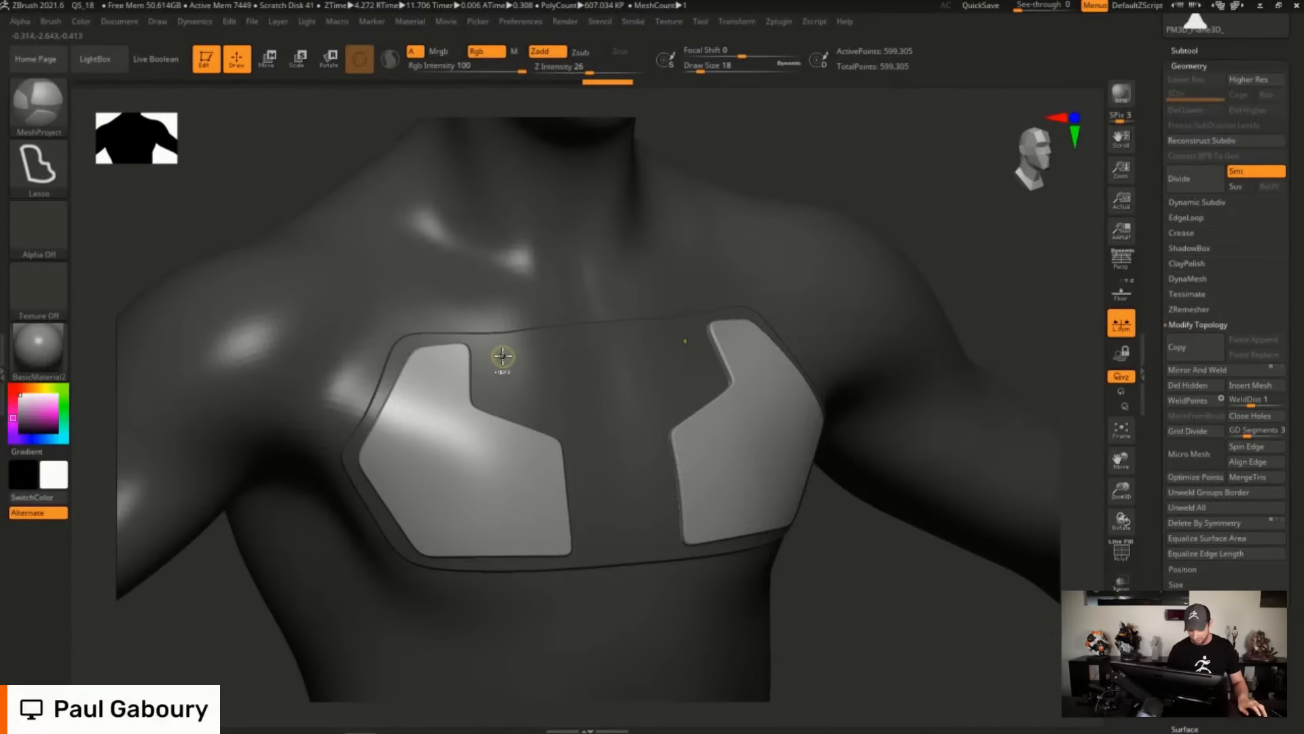
# Try further MeshProject lasso shapes at the inner edges of the stepped chest panels, undoing each attempt.
pyautogui.moveTo(511, 351)
pyautogui.keyDown('ctrl'); pyautogui.mouseDown()
pyautogui.moveTo(438, 401)
pyautogui.moveTo(480, 473)
pyautogui.moveTo(591, 422)
pyautogui.moveTo(605, 390)
pyautogui.moveTo(622, 414)
pyautogui.moveTo(609, 394)
pyautogui.mouseUp(); pyautogui.keyUp('ctrl')
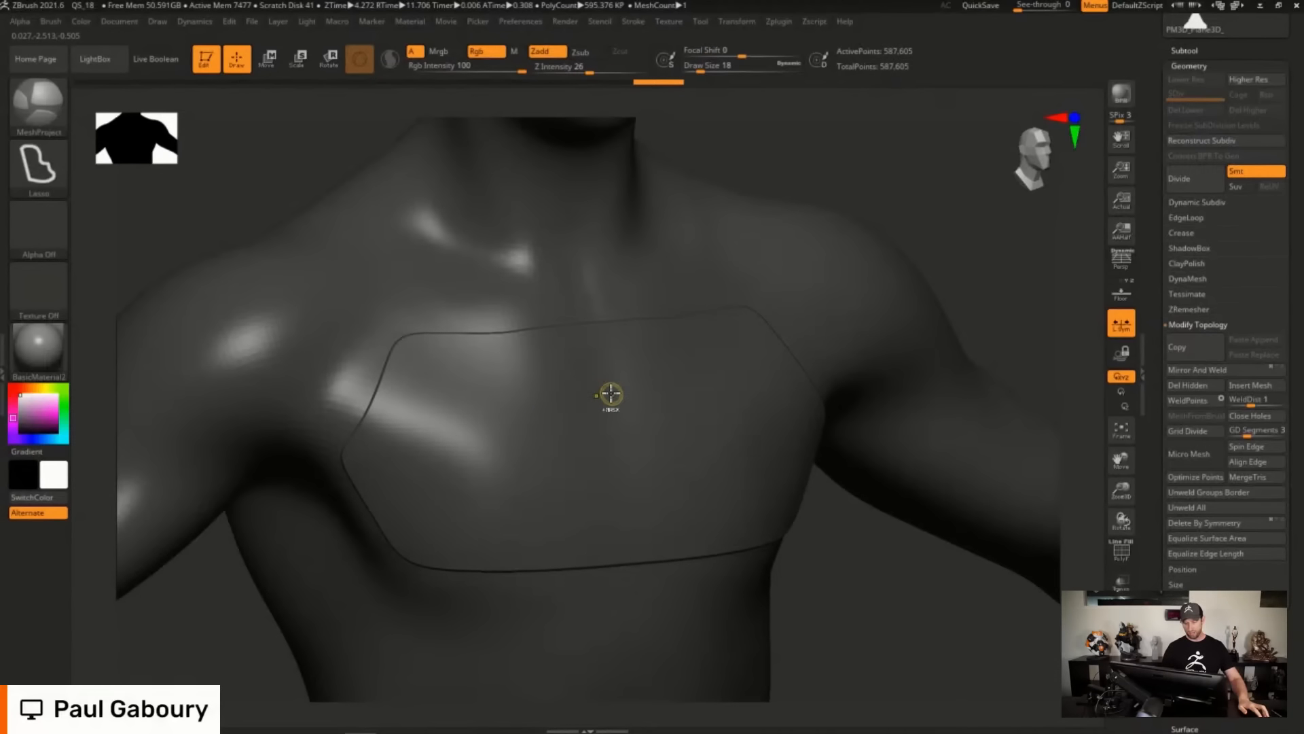
pyautogui.hotkey('ctrl', 'z')
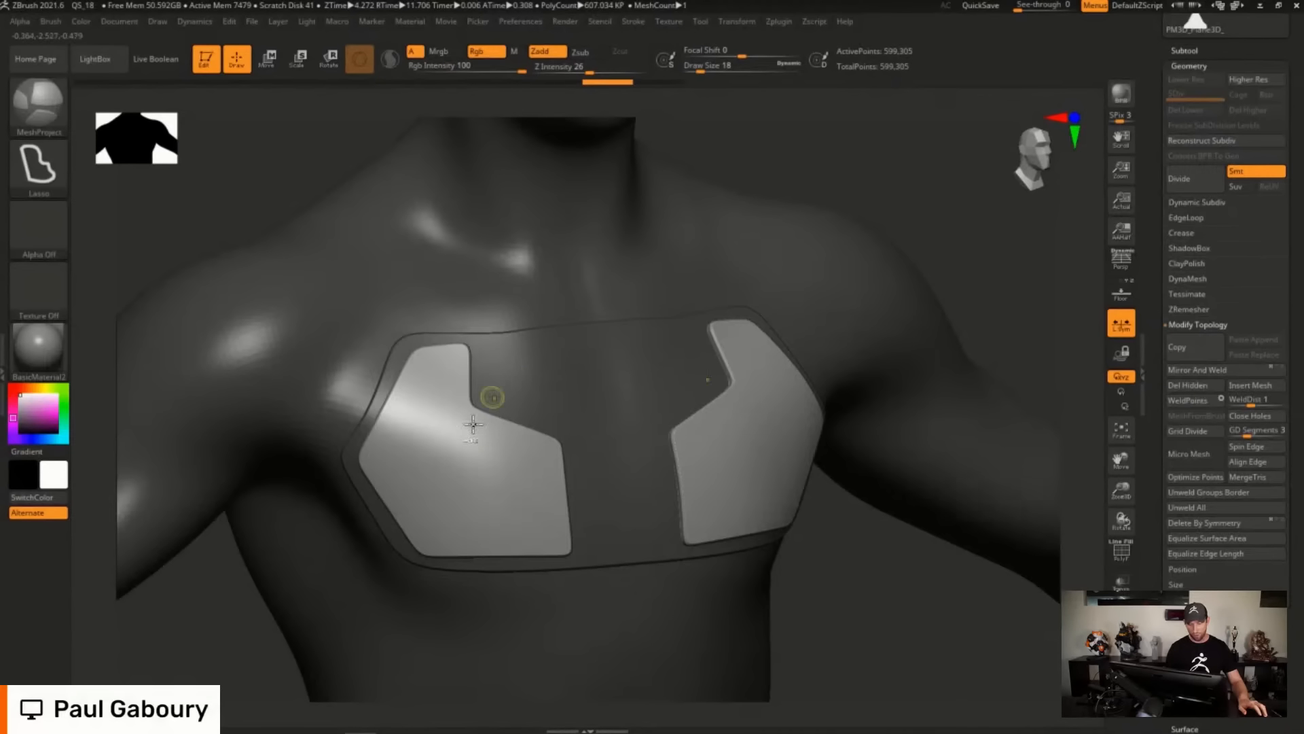
pyautogui.moveTo(493, 379)
pyautogui.keyDown('ctrl'); pyautogui.mouseDown()
pyautogui.moveTo(470, 421)
pyautogui.moveTo(512, 446)
pyautogui.moveTo(585, 398)
pyautogui.mouseUp(); pyautogui.keyUp('ctrl')
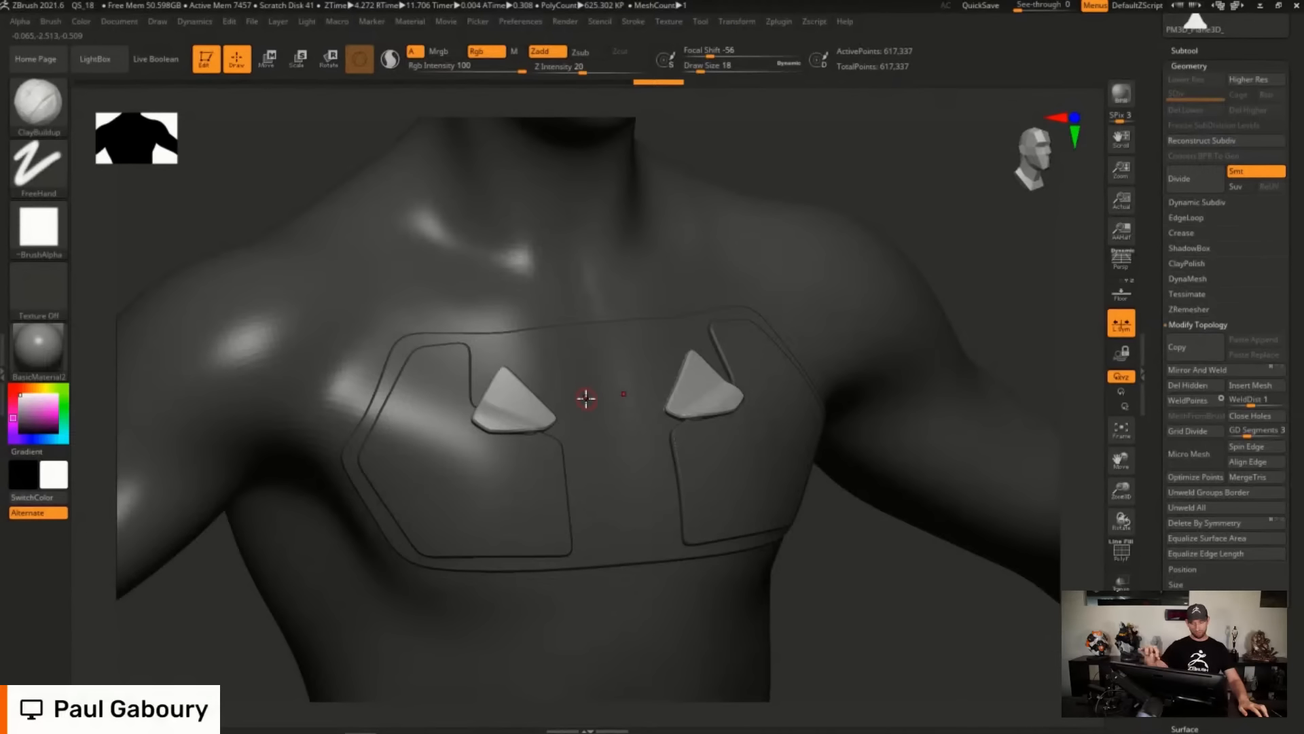
pyautogui.press('ctrl')
pyautogui.hotkey('ctrl', 'z')
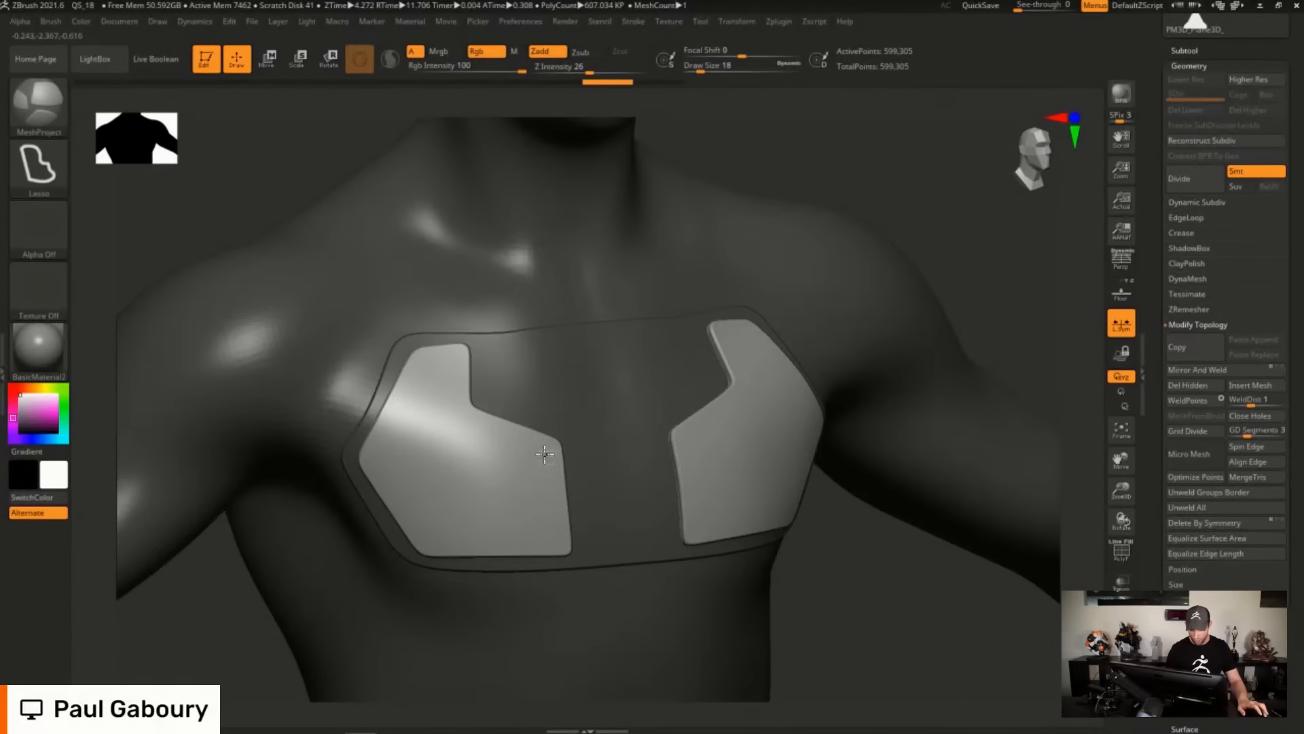
# Project a smaller five-sided panel inside each stepped panel, and carve notches into its upper edge and outer corner.
pyautogui.moveTo(544, 454)
pyautogui.mouseDown()
pyautogui.moveTo(461, 417)
pyautogui.moveTo(394, 435)
pyautogui.moveTo(388, 484)
pyautogui.moveTo(432, 540)
pyautogui.moveTo(544, 539)
pyautogui.mouseUp()
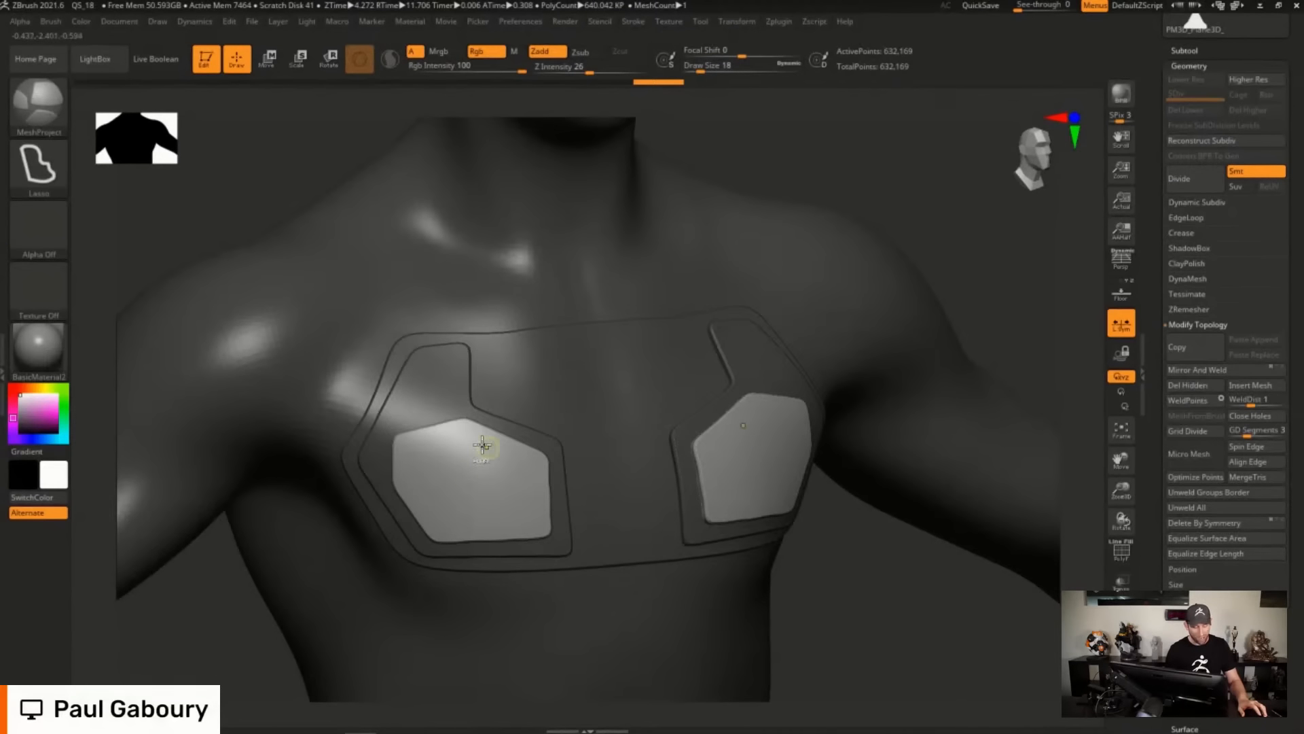
pyautogui.moveTo(478, 457)
pyautogui.mouseDown()
pyautogui.moveTo(489, 370)
pyautogui.moveTo(576, 427)
pyautogui.moveTo(495, 477)
pyautogui.mouseUp()
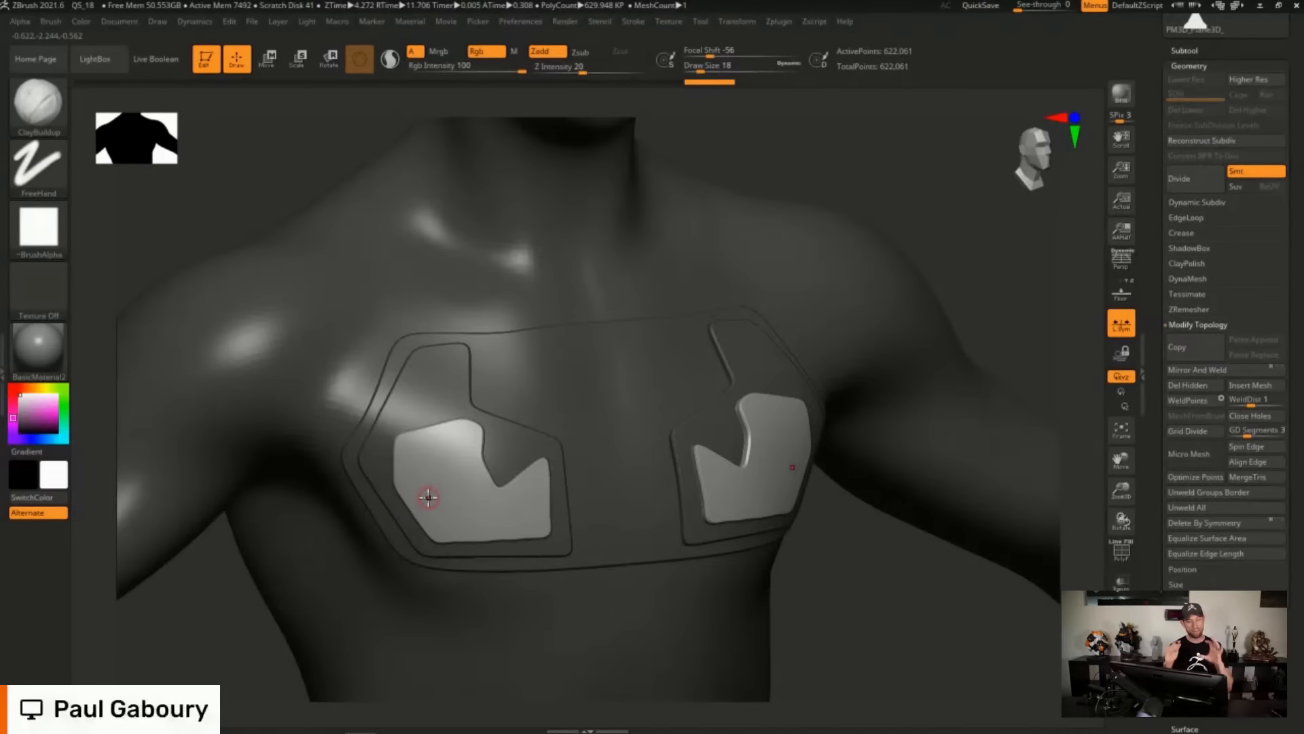
pyautogui.press('b')
pyautogui.press('m')
pyautogui.press('p')
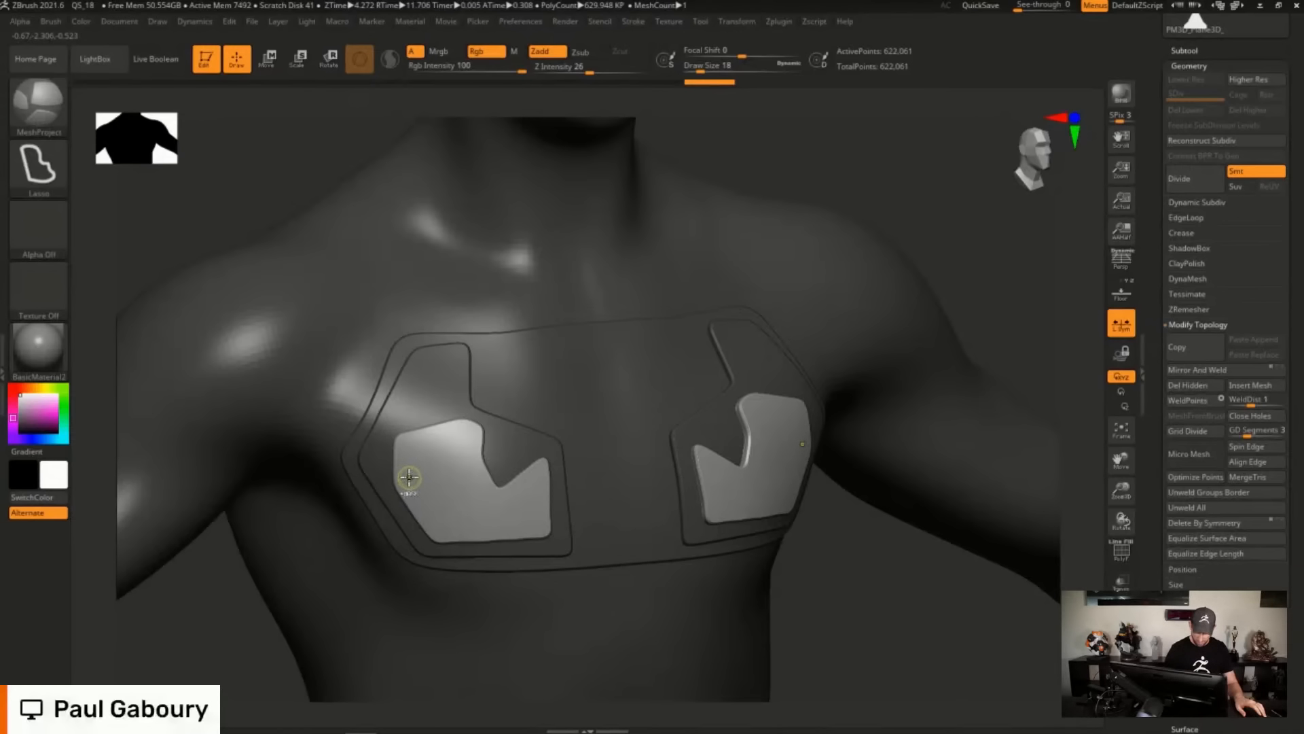
pyautogui.moveTo(441, 411)
pyautogui.mouseDown()
pyautogui.moveTo(401, 438)
pyautogui.moveTo(393, 356)
pyautogui.moveTo(350, 442)
pyautogui.mouseUp()
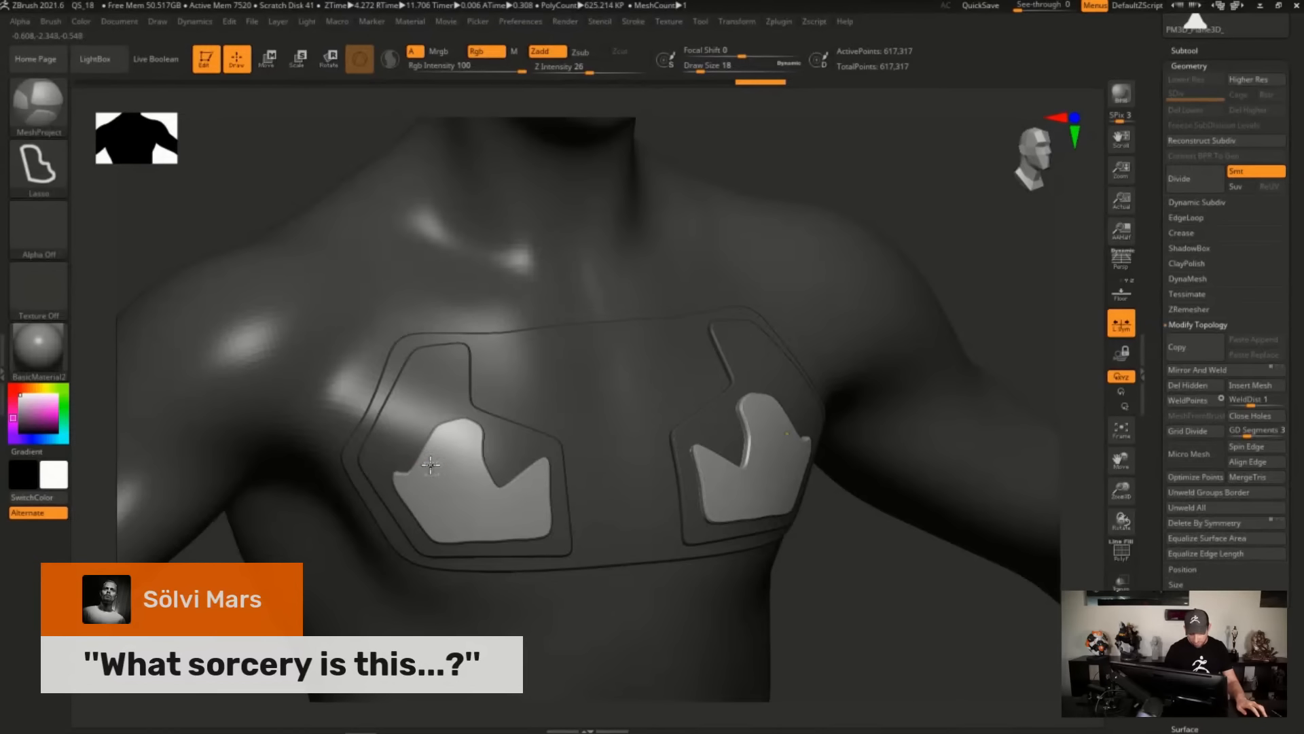
# Trim the upper tab off the notched chest panels and add a taller tab in its place.
pyautogui.moveTo(432, 463)
pyautogui.keyDown('ctrl'); pyautogui.mouseDown()
pyautogui.moveTo(524, 451)
pyautogui.moveTo(559, 381)
pyautogui.moveTo(420, 385)
pyautogui.mouseUp(); pyautogui.keyUp('ctrl')
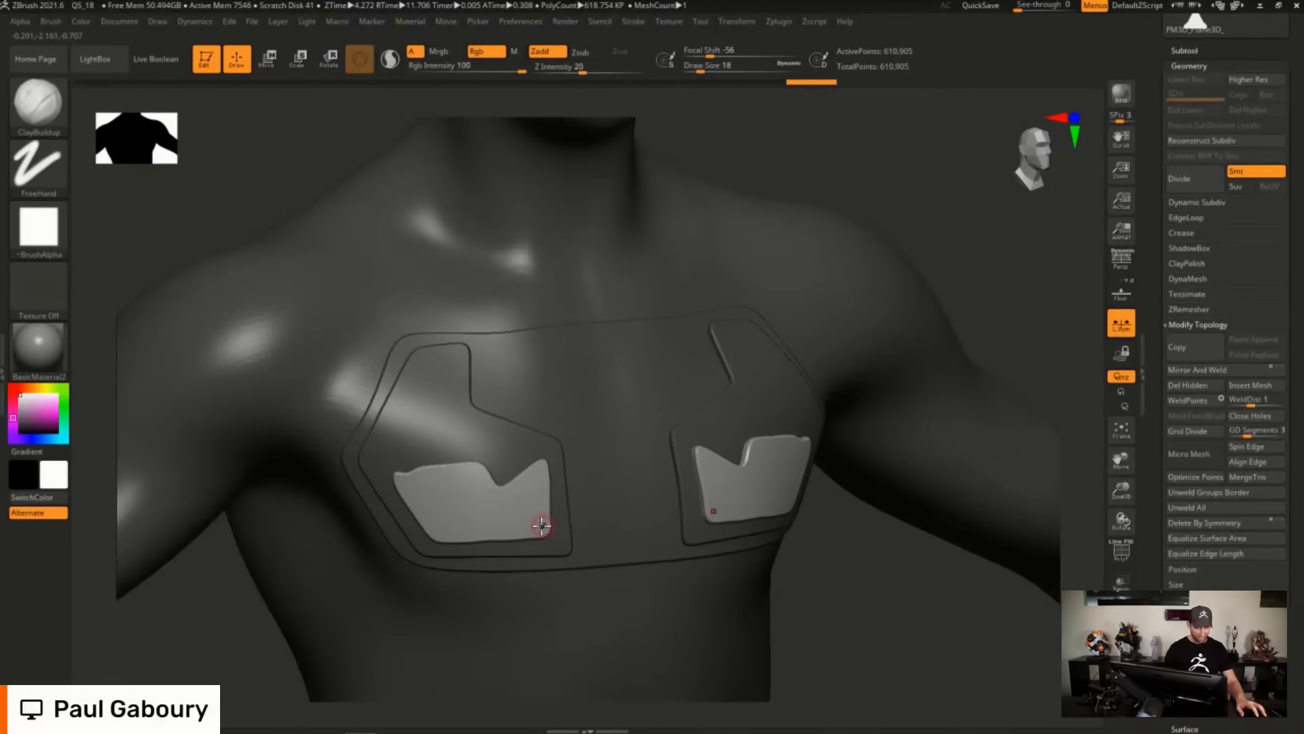
pyautogui.press('ctrl')
pyautogui.moveTo(410, 488)
pyautogui.keyDown('ctrl'); pyautogui.mouseDown()
pyautogui.moveTo(415, 392)
pyautogui.moveTo(438, 384)
pyautogui.moveTo(462, 385)
pyautogui.moveTo(482, 483)
pyautogui.mouseUp(); pyautogui.keyUp('ctrl')
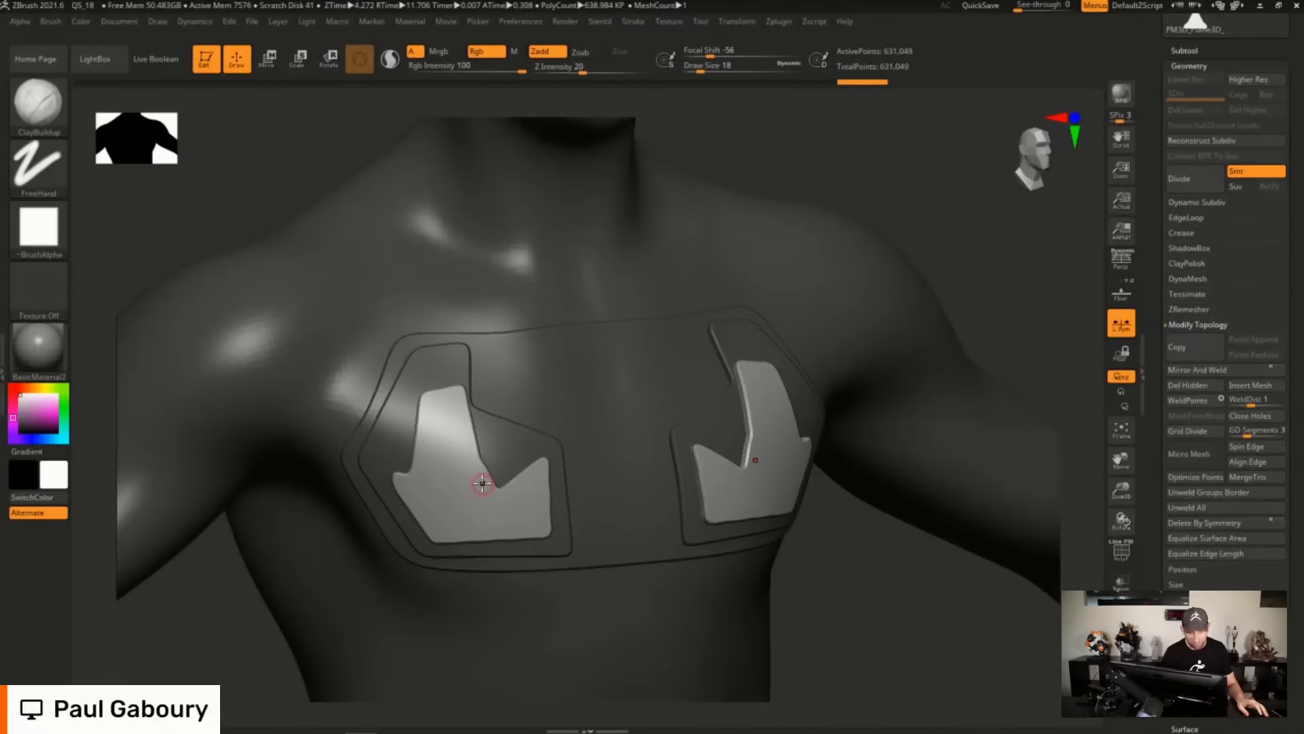
# Switch the MeshProject brush to the Circle stroke and cut a round hole in the innermost chest panels.
pyautogui.hotkey('ctrl', 'shift')
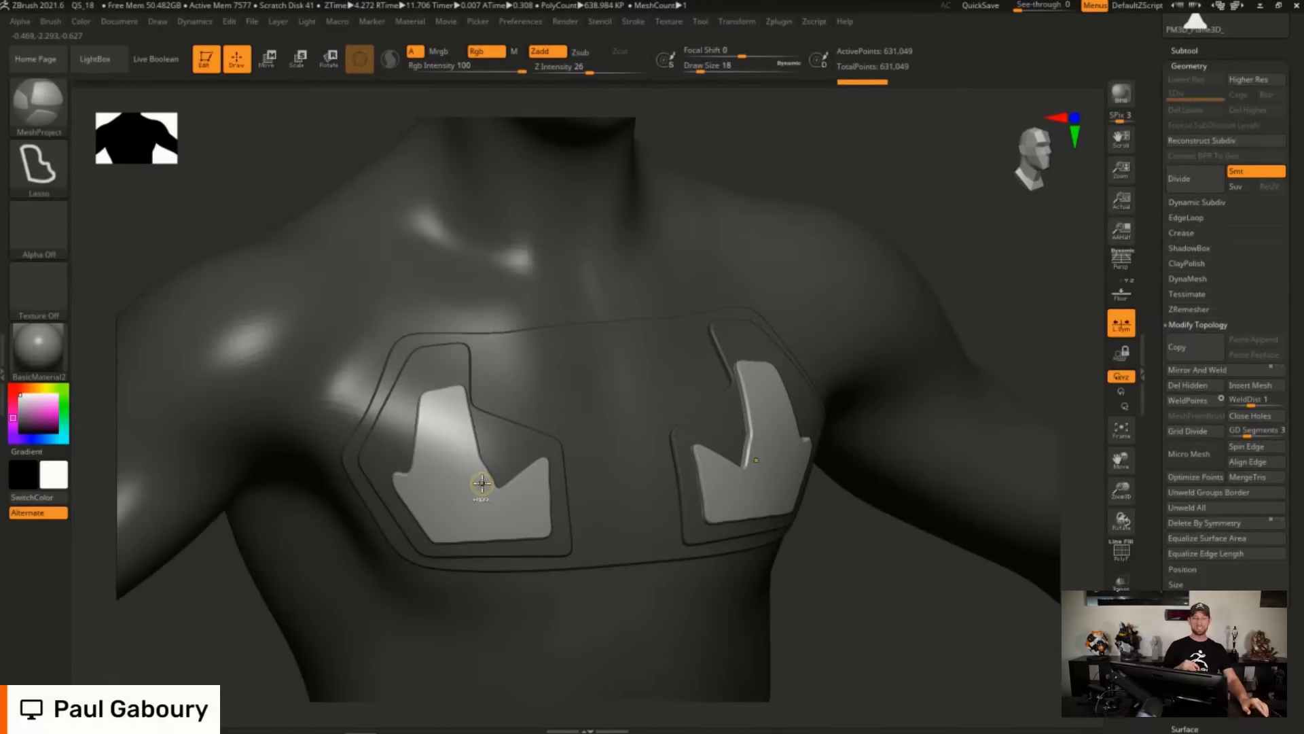
pyautogui.click(40, 167)
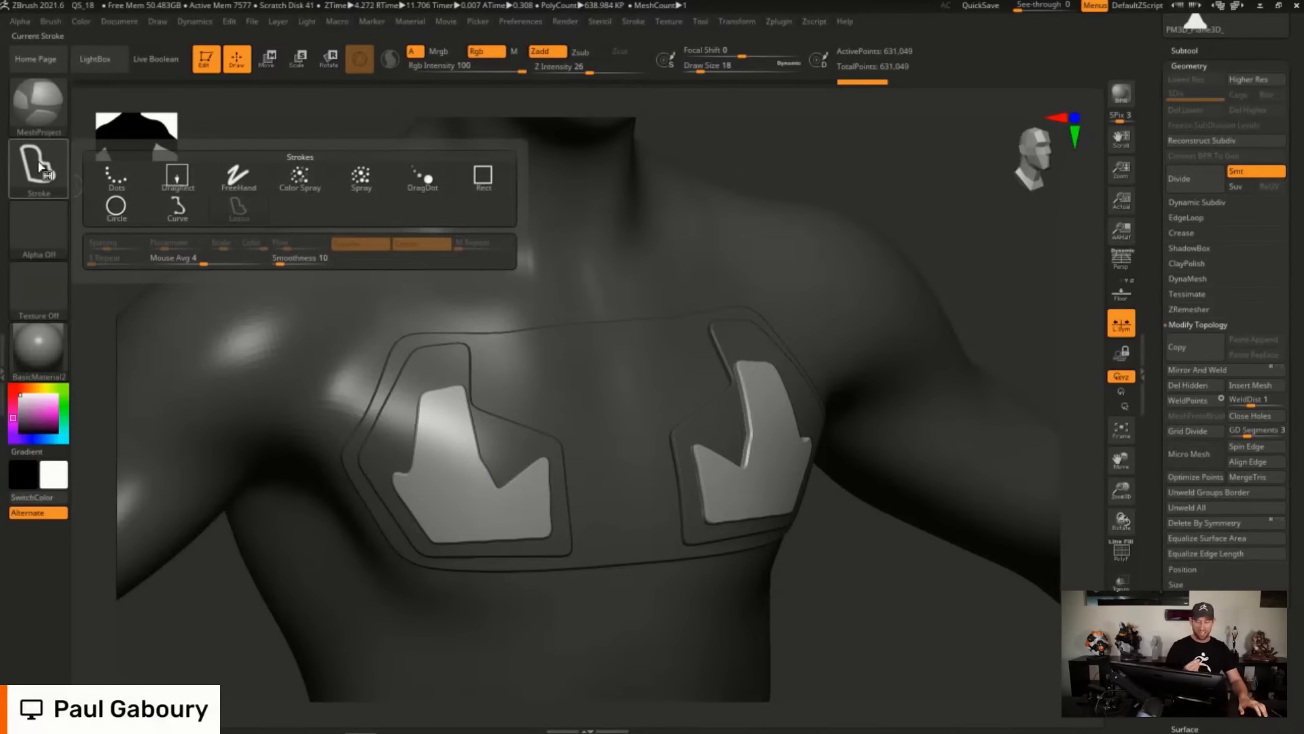
pyautogui.click(117, 208)
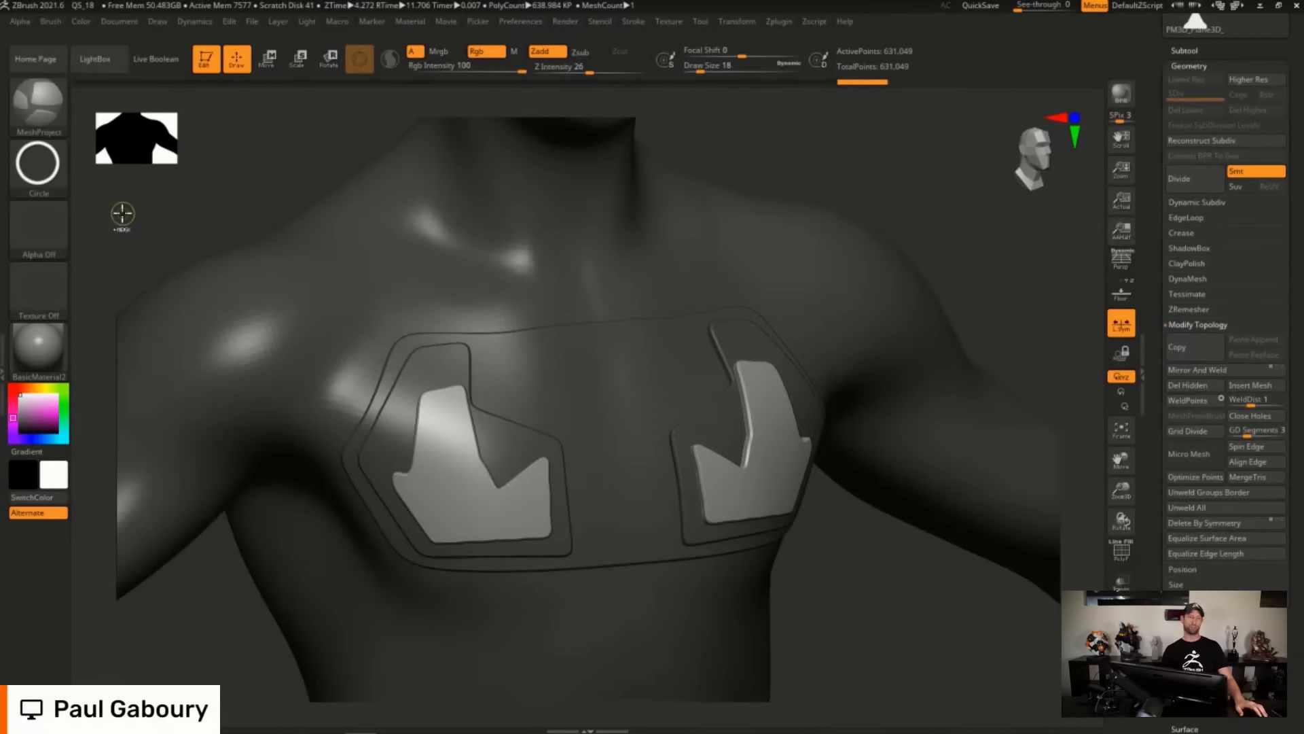
pyautogui.keyDown('ctrl'); pyautogui.moveTo(447, 482); pyautogui.dragTo(472, 501); pyautogui.keyUp('ctrl')
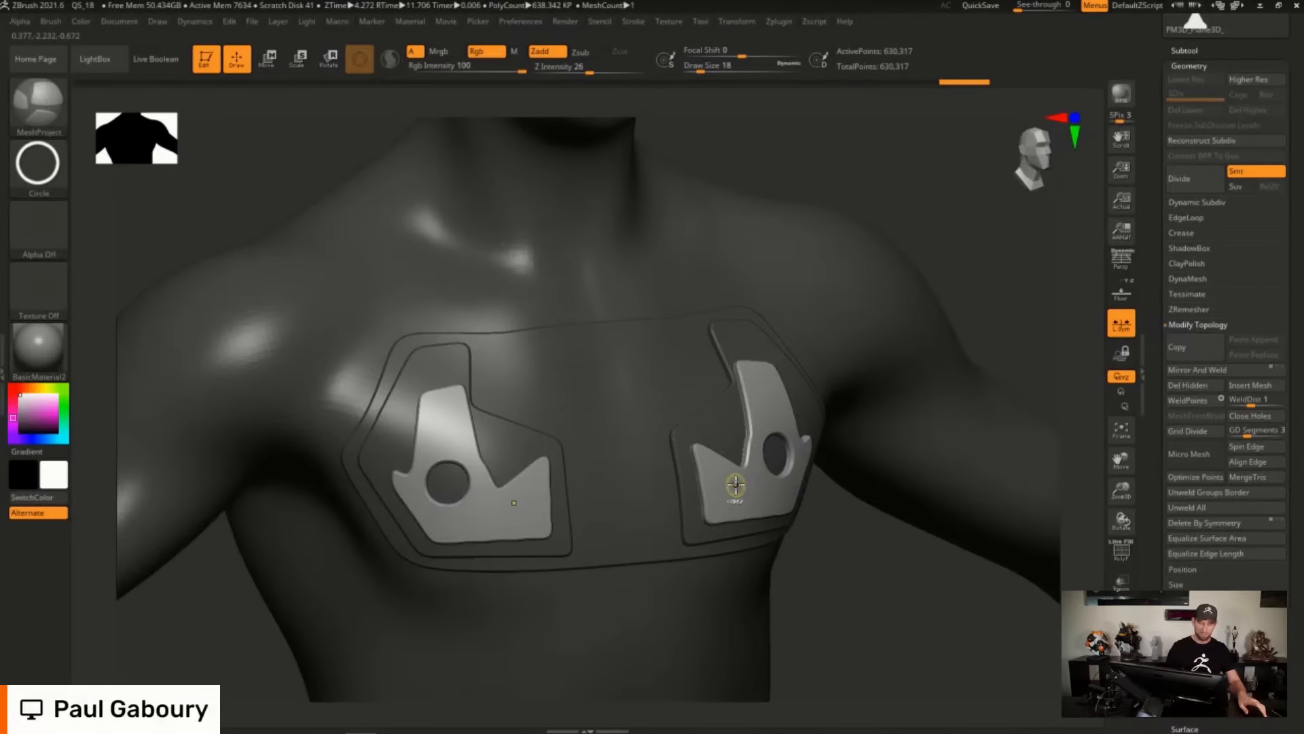
# Switch the MeshProject brush to the Rect stroke and project a small square panel onto the lower inner chest panels.
pyautogui.keyDown('ctrl'); pyautogui.click(39, 167); pyautogui.keyUp('ctrl')
pyautogui.keyDown('ctrl'); pyautogui.click(489, 179); pyautogui.keyUp('ctrl')
pyautogui.keyDown('ctrl'); pyautogui.moveTo(501, 501); pyautogui.dragTo(539, 523); pyautogui.keyUp('ctrl')
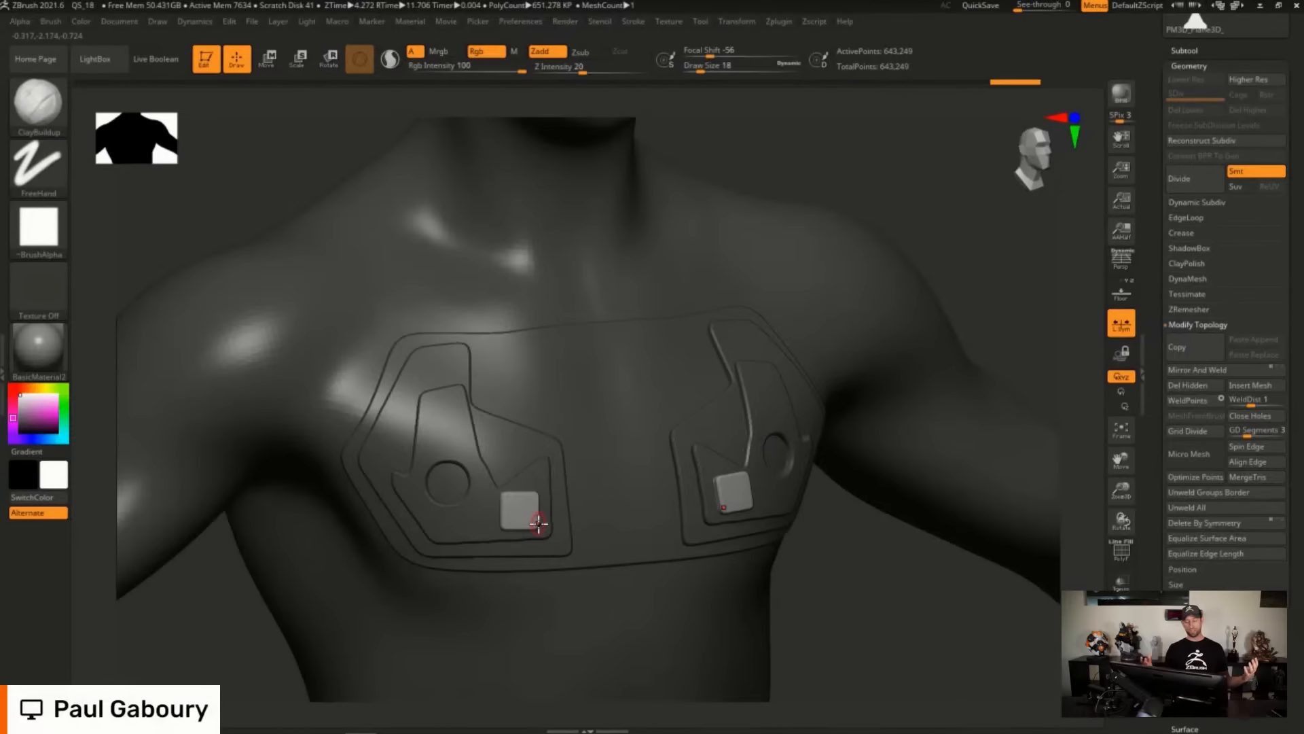
# Undo the layered panel edits back to the single symmetrical six-sided chest panel.
pyautogui.hotkey('ctrl', 'z')
pyautogui.hotkey('ctrl', 'z')
pyautogui.hotkey('ctrl', 'z')
pyautogui.hotkey('ctrl', 'z')
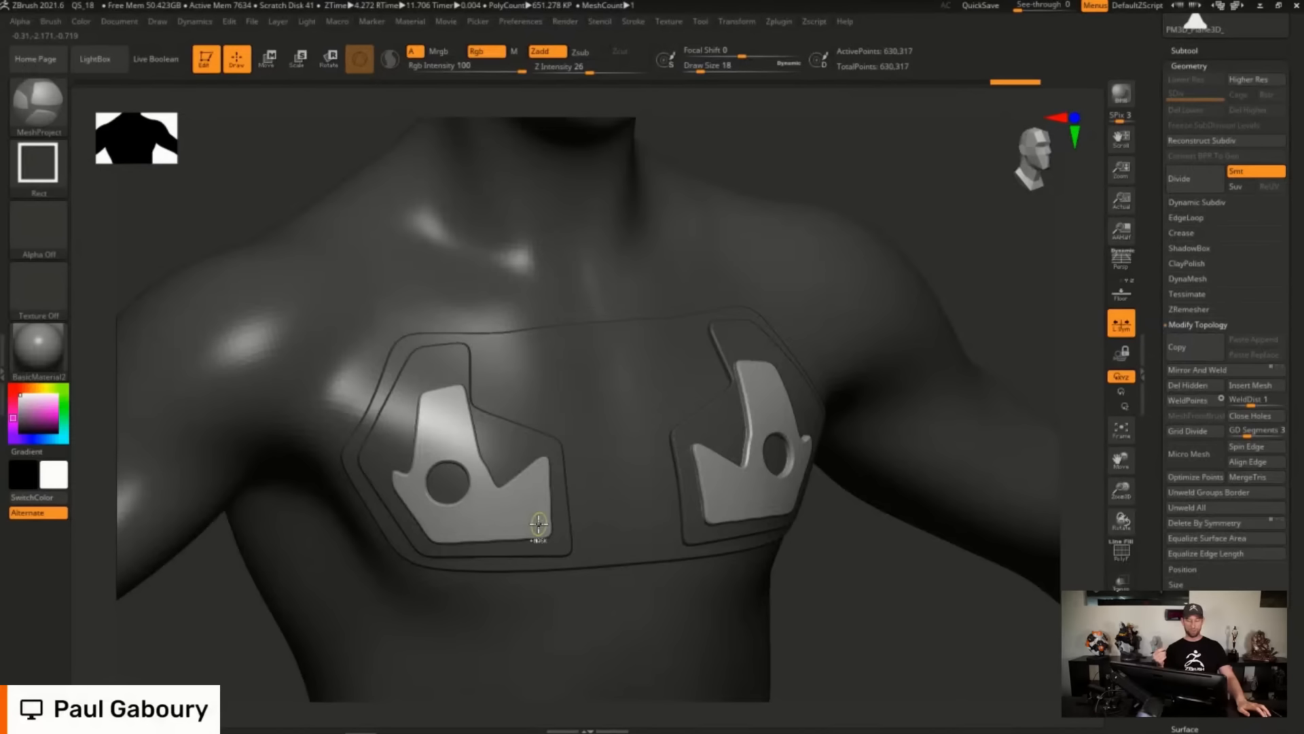
pyautogui.hotkey('ctrl', 'z')
pyautogui.hotkey('ctrl', 'z')
pyautogui.hotkey('ctrl', 'z')
pyautogui.hotkey('ctrl', 'z')
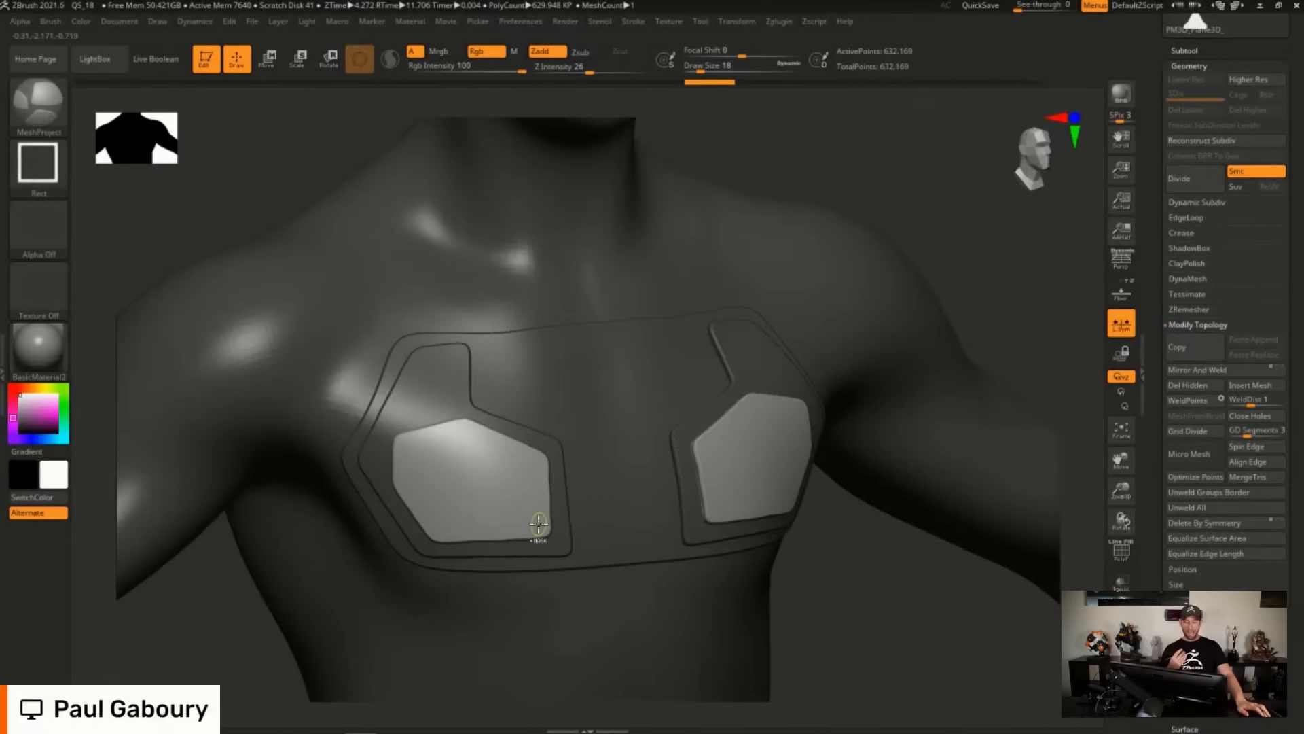
pyautogui.hotkey('ctrl', 'z')
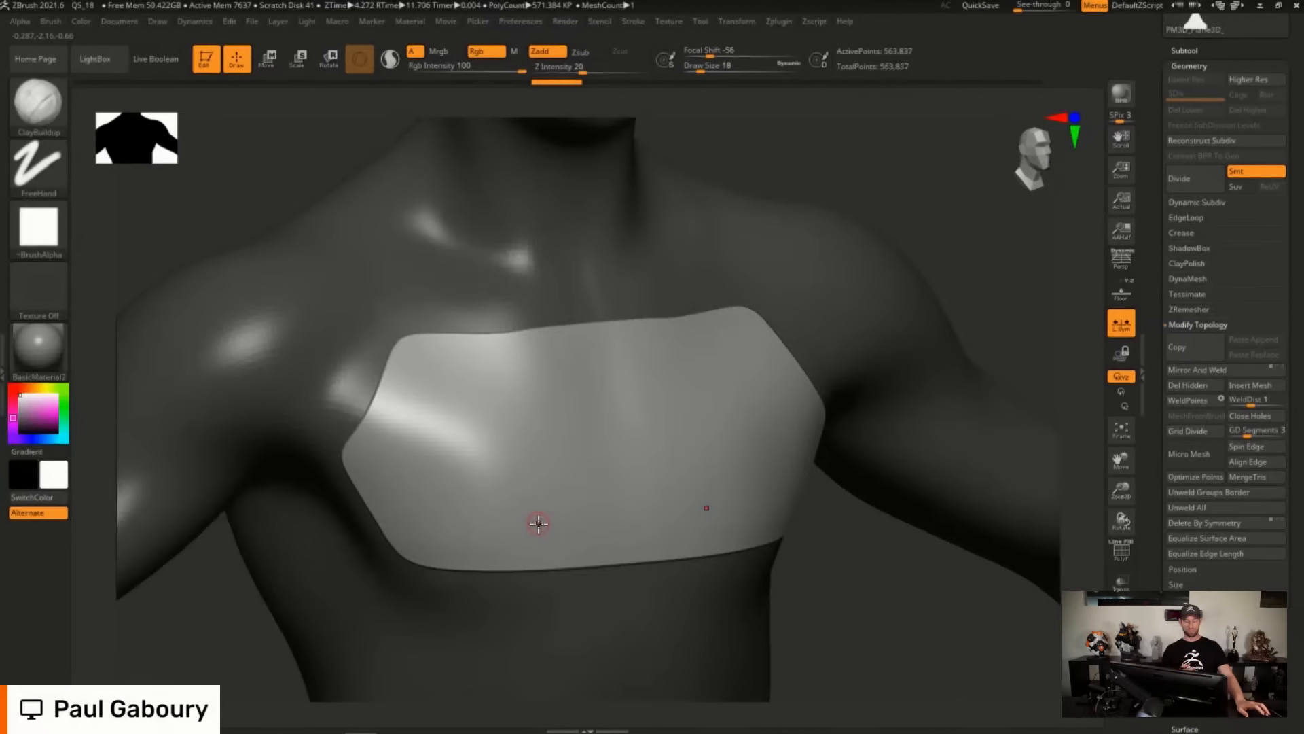
# Switch the MeshProject brush to the Curve stroke and project a smaller angular panel onto each half of the chest panel.
pyautogui.keyDown('ctrl'); pyautogui.click(42, 235); pyautogui.keyUp('ctrl')
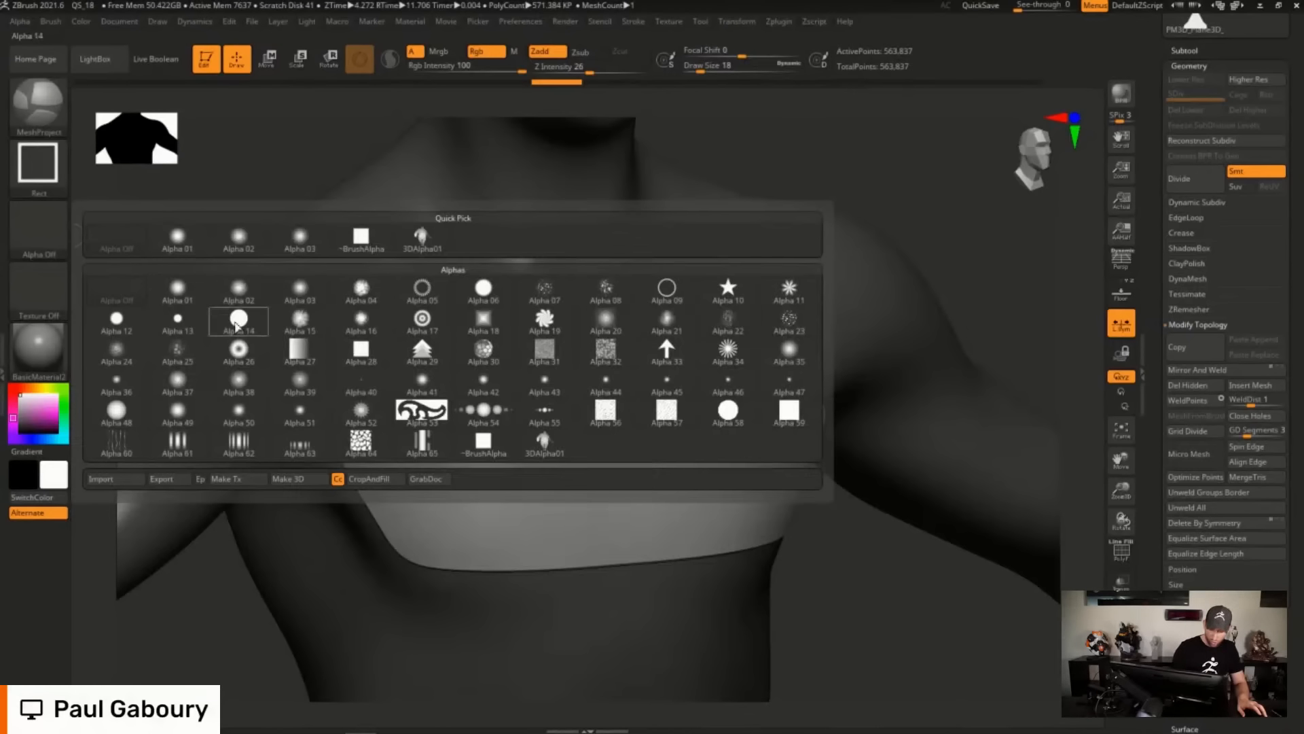
pyautogui.click(38, 163)
pyautogui.click(180, 207)
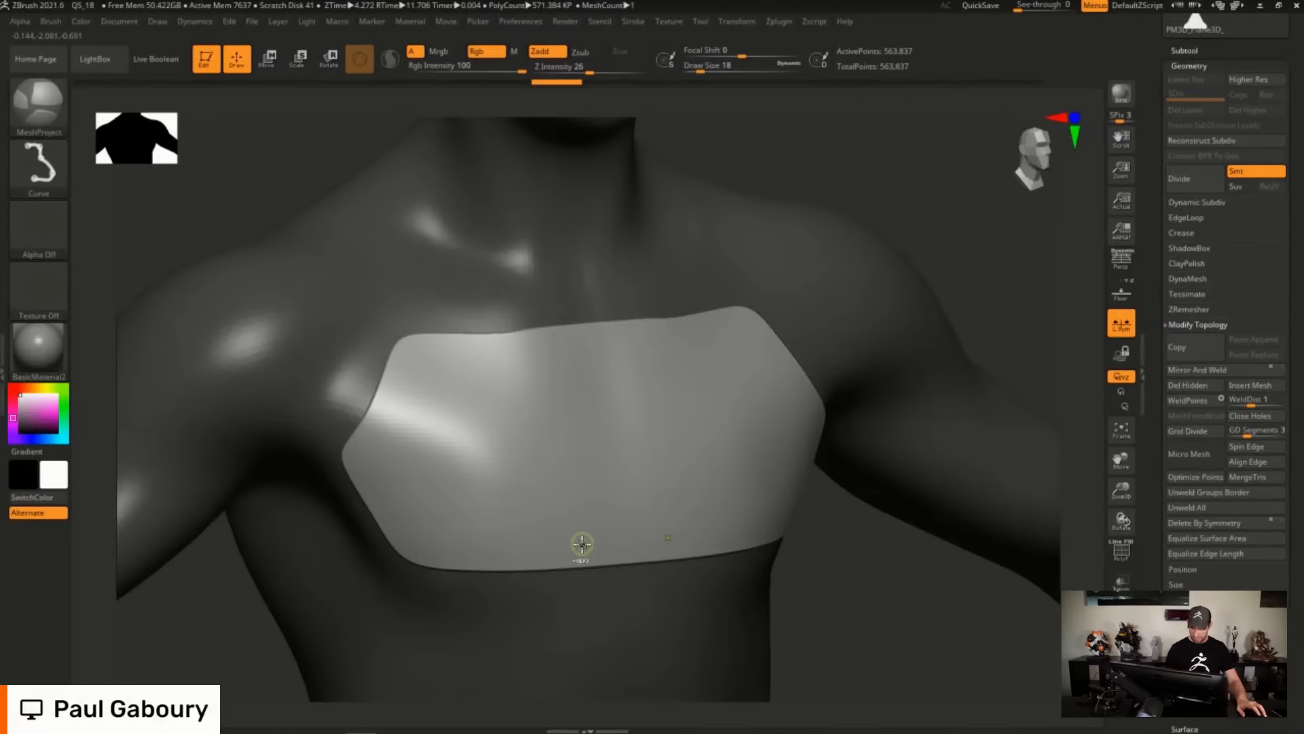
pyautogui.moveTo(582, 544)
pyautogui.mouseDown()
pyautogui.moveTo(549, 354)
pyautogui.moveTo(412, 358)
pyautogui.moveTo(358, 453)
pyautogui.moveTo(416, 546)
pyautogui.moveTo(577, 547)
pyautogui.mouseUp()
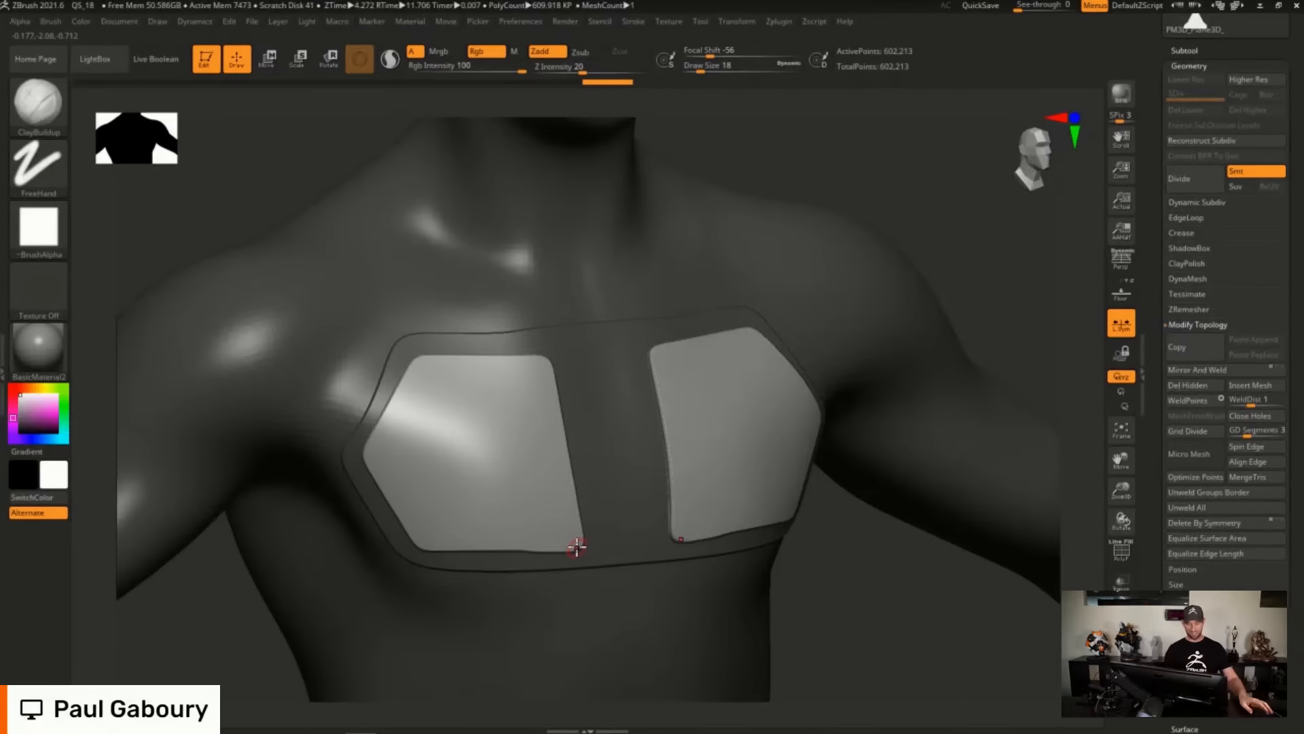
# Cut an angular notch into the inner edge of both smaller chest panels with the Curve stroke.
pyautogui.press('ctrl')
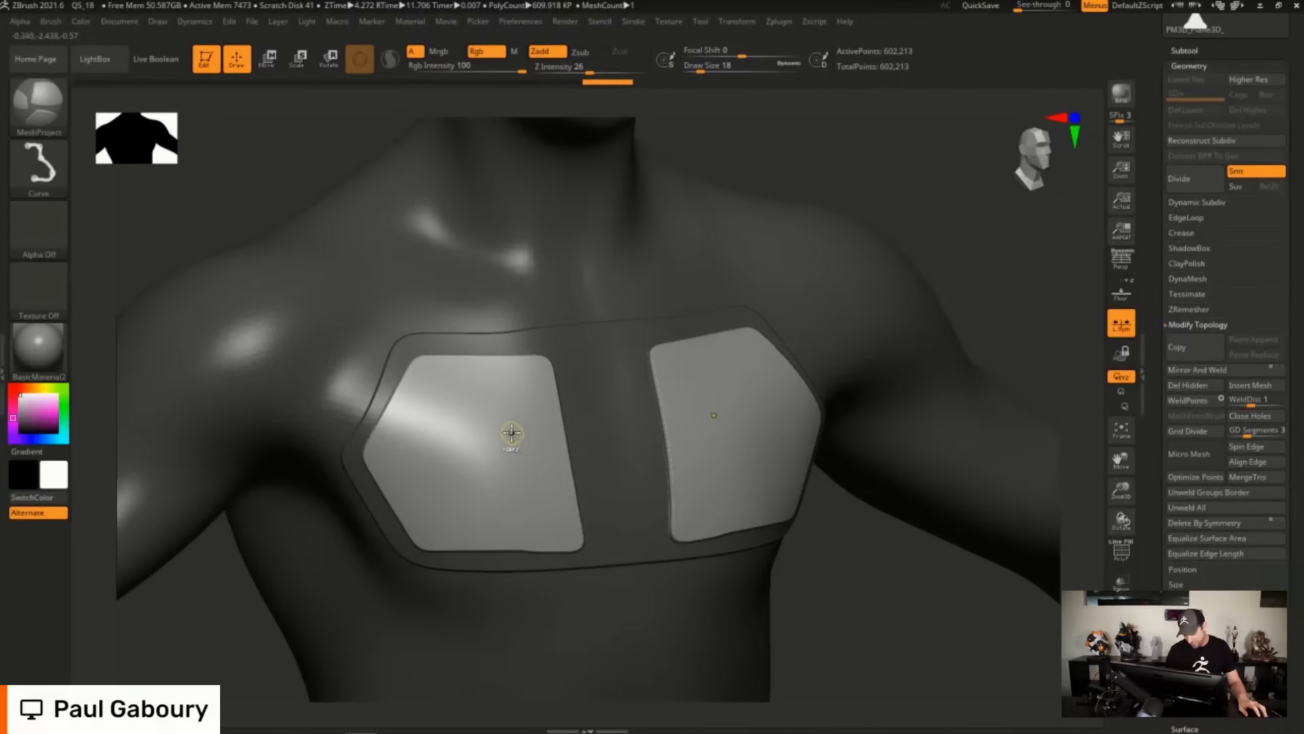
pyautogui.moveTo(506, 434)
pyautogui.keyDown('ctrl'); pyautogui.mouseDown()
pyautogui.moveTo(576, 378)
pyautogui.moveTo(597, 508)
pyautogui.moveTo(507, 480)
pyautogui.mouseUp(); pyautogui.keyUp('ctrl')
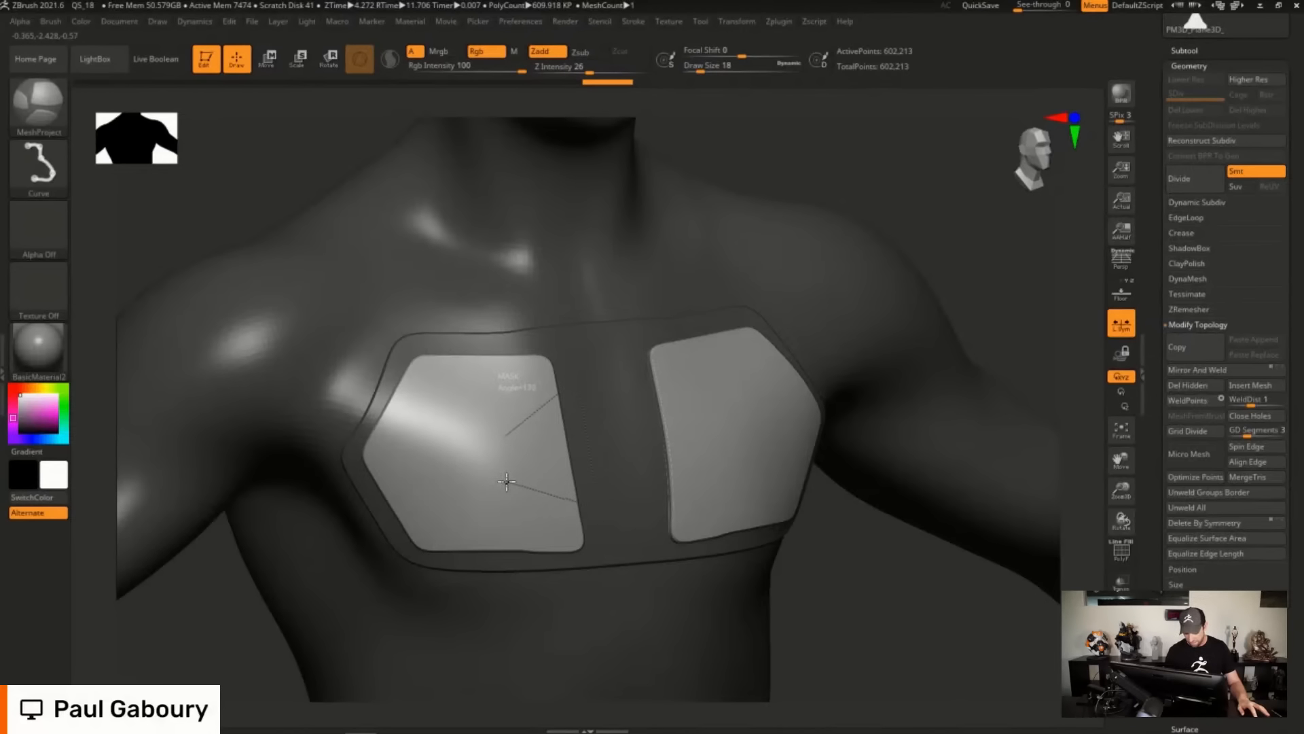
pyautogui.keyDown('ctrl'); pyautogui.moveTo(505, 437); pyautogui.dragTo(504, 437); pyautogui.keyUp('ctrl')
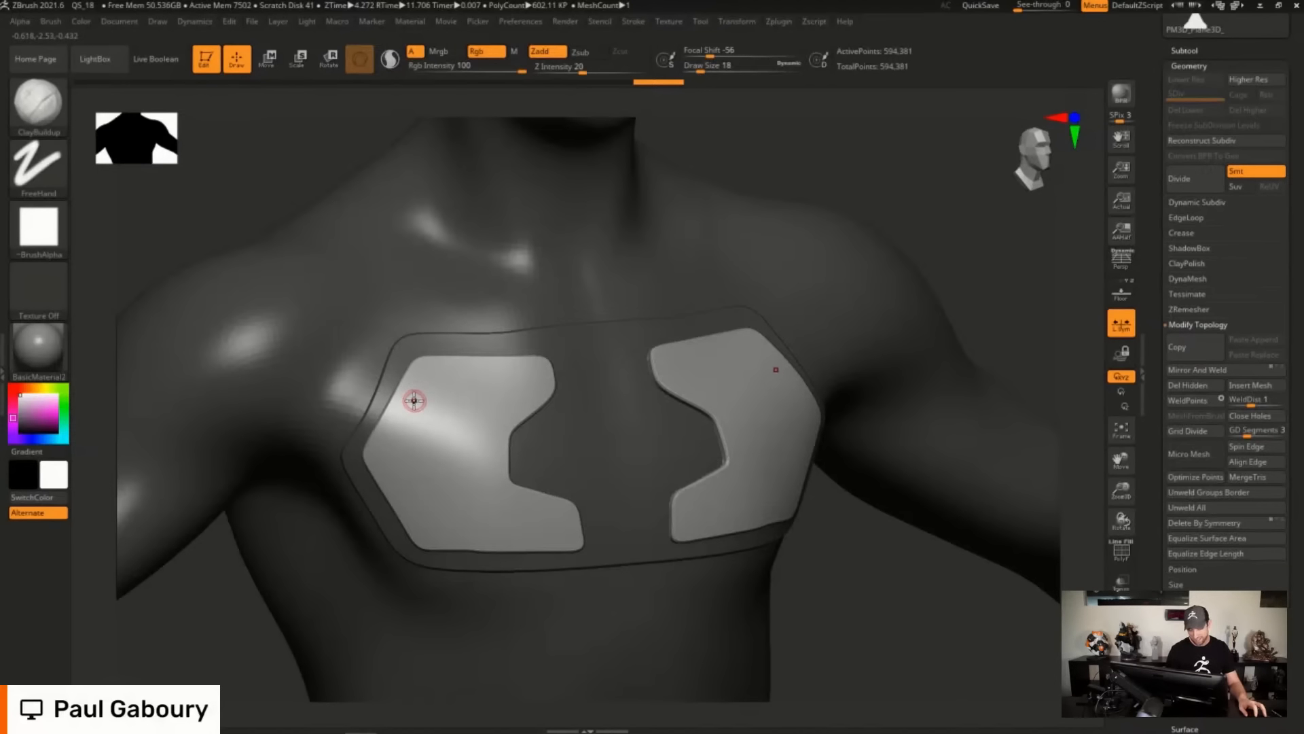
# Trim a thin angled strip off the upper outer edge of both notched chest panels.
pyautogui.hotkey('ctrl', 'shift')
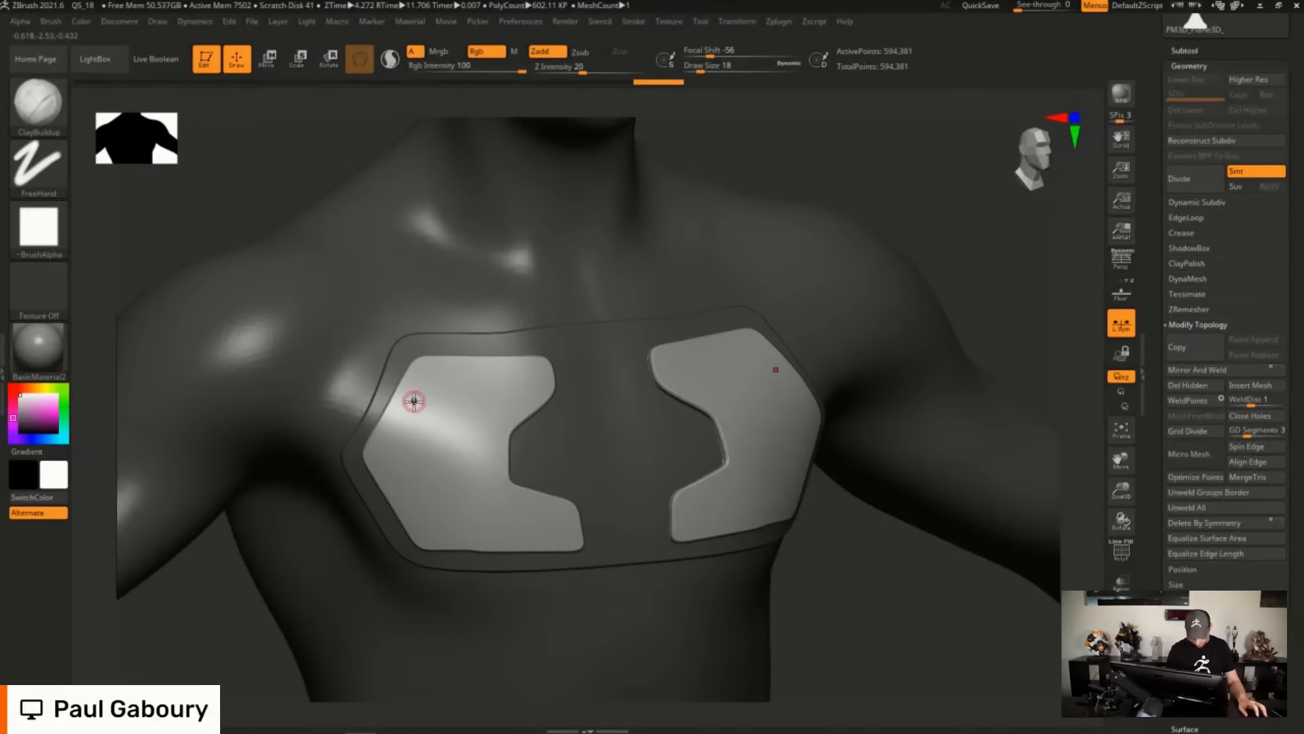
pyautogui.press('ctrl')
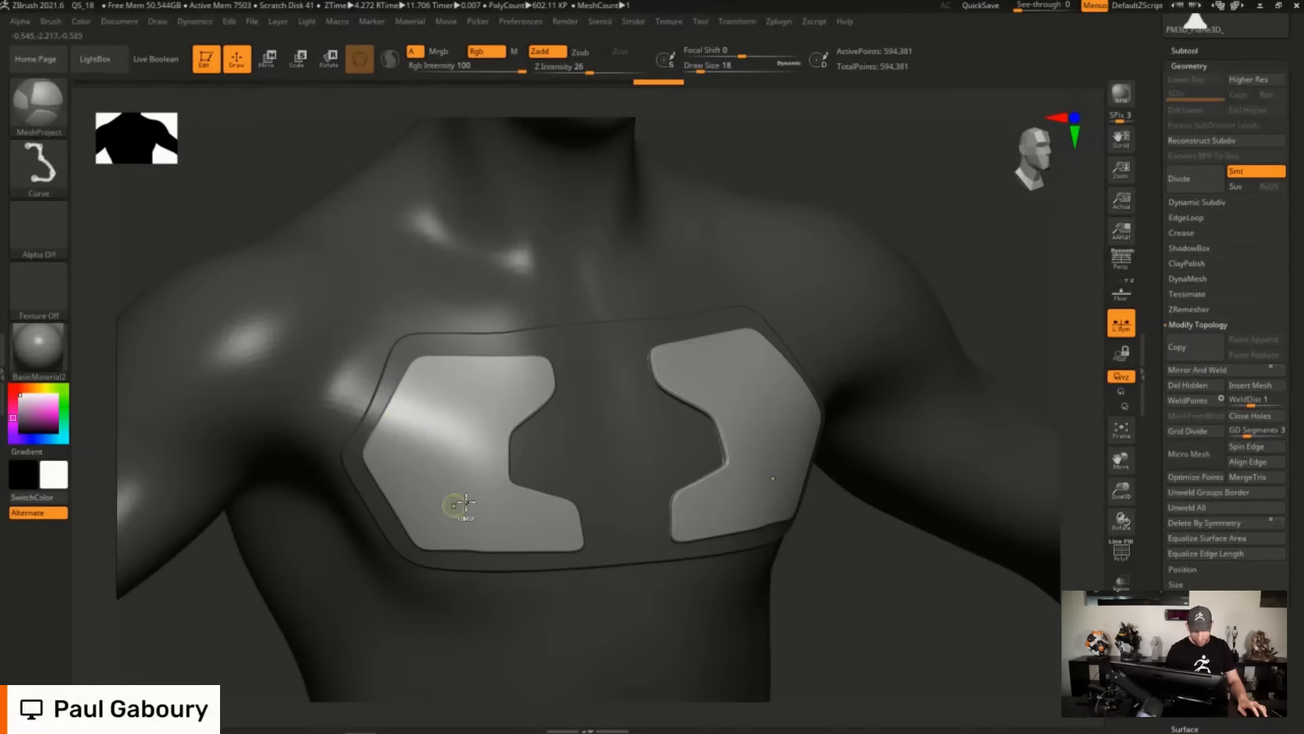
pyautogui.click(383, 442)
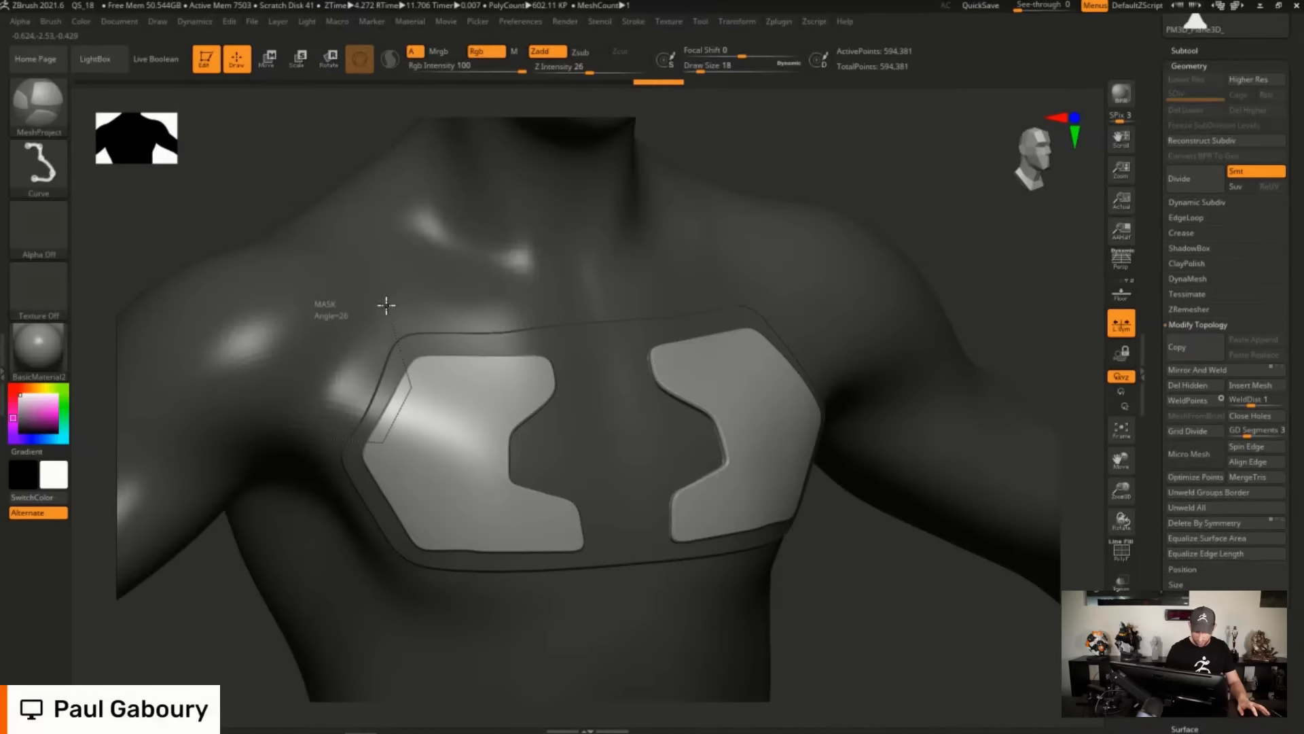
pyautogui.keyDown('ctrl'); pyautogui.moveTo(385, 304); pyautogui.dragTo(392, 301); pyautogui.keyUp('ctrl')
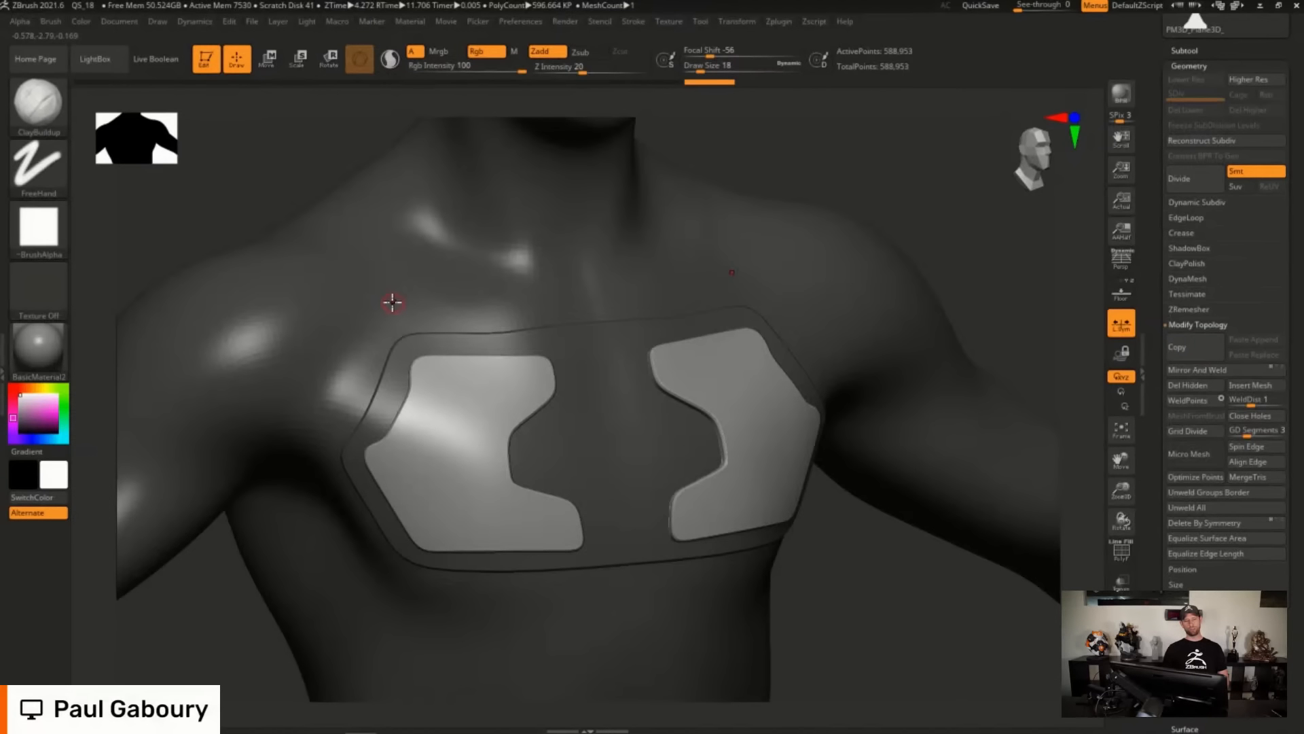
# Project a smaller raised panel onto the upper half of each notched panel, following its inner contour.
pyautogui.moveTo(819, 502)
pyautogui.mouseDown()
pyautogui.moveTo(798, 501)
pyautogui.moveTo(747, 424)
pyautogui.mouseUp()
pyautogui.keyDown('alt'); pyautogui.moveTo(495, 365); pyautogui.dragTo(551, 426, button='right'); pyautogui.keyUp('alt')
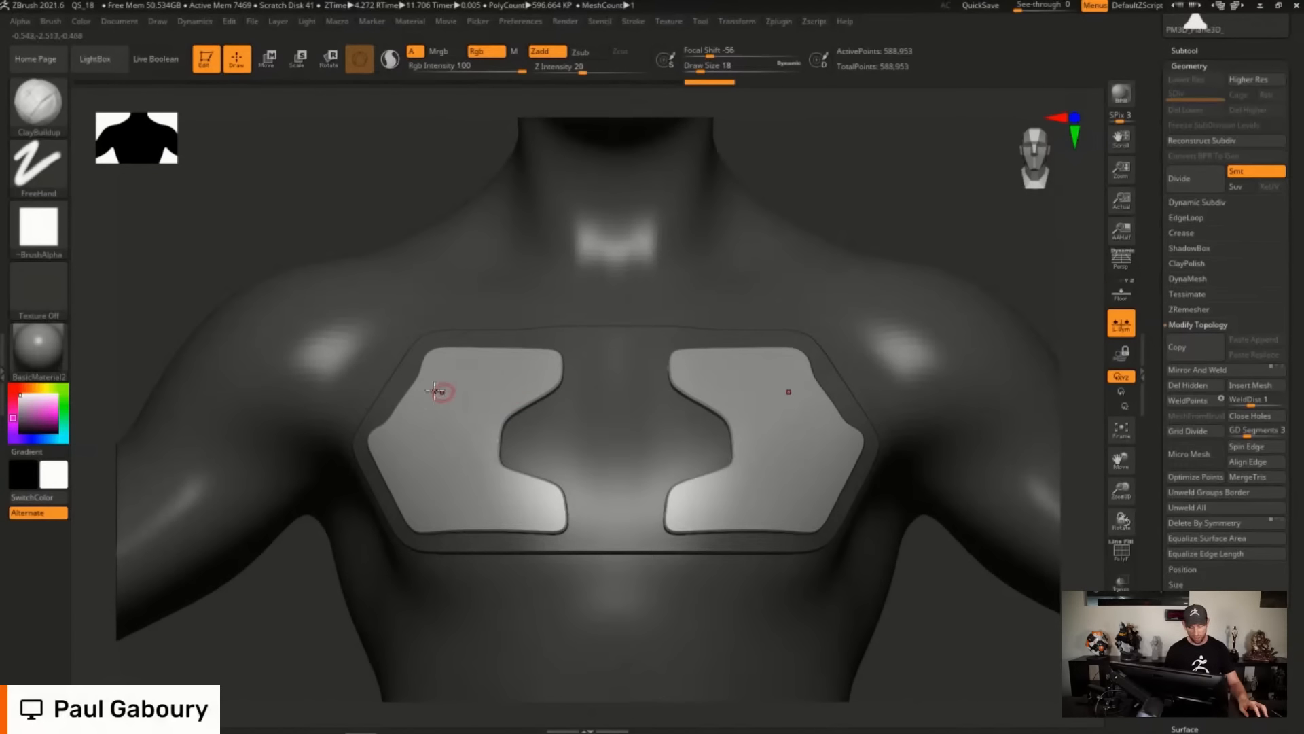
pyautogui.moveTo(433, 398); pyautogui.dragTo(444, 401, button='right')
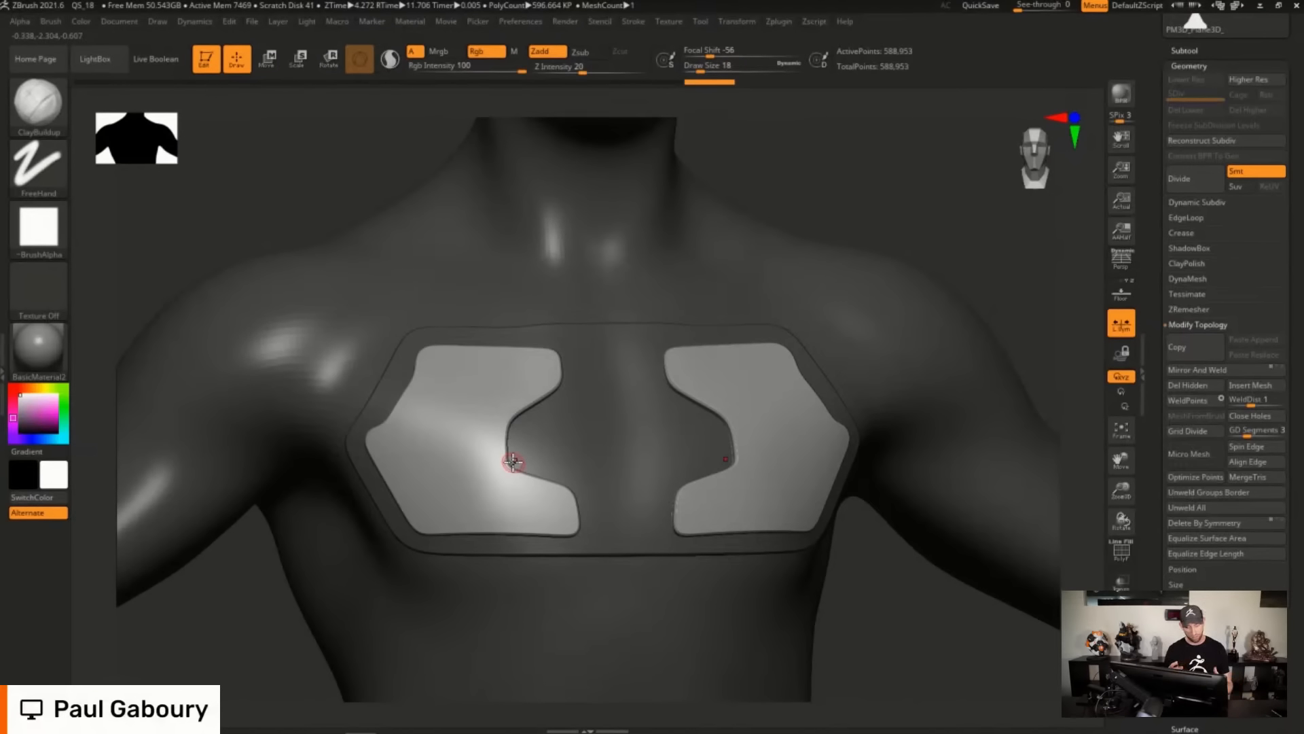
pyautogui.moveTo(434, 362)
pyautogui.keyDown('ctrl'); pyautogui.mouseDown()
pyautogui.moveTo(392, 437)
pyautogui.moveTo(453, 450)
pyautogui.moveTo(485, 435)
pyautogui.moveTo(495, 399)
pyautogui.moveTo(545, 384)
pyautogui.moveTo(537, 356)
pyautogui.moveTo(433, 354)
pyautogui.mouseUp(); pyautogui.keyUp('ctrl')
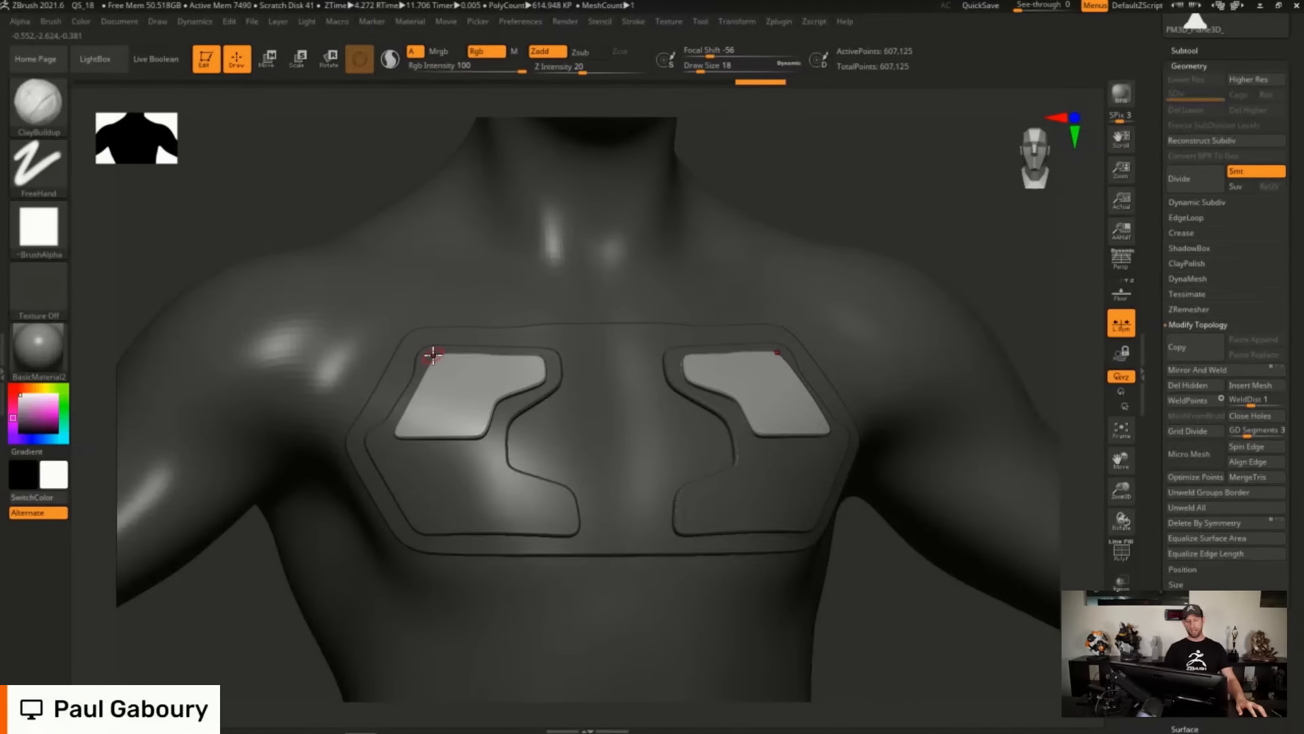
pyautogui.moveTo(433, 355)
pyautogui.mouseDown(button='right')
pyautogui.moveTo(623, 491)
pyautogui.moveTo(567, 445)
pyautogui.mouseUp(button='right')
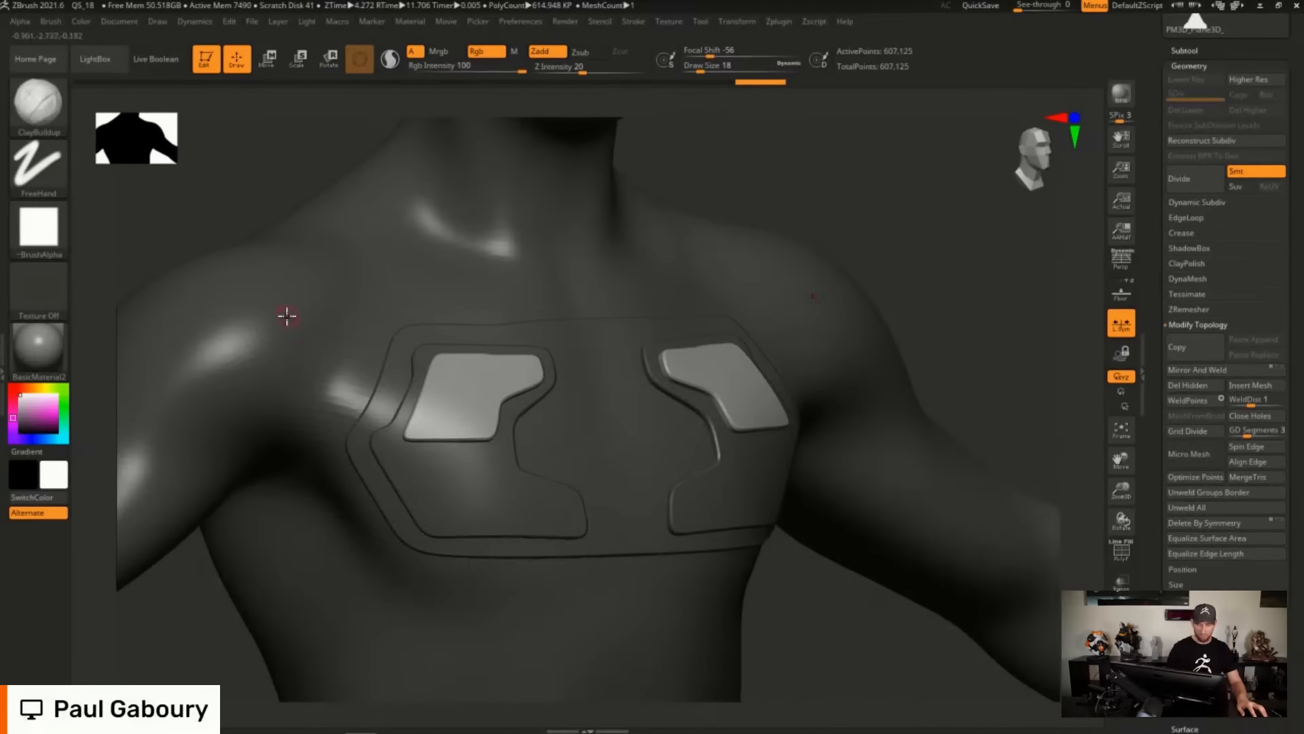
# Switch the MeshProject brush to the Rect stroke.
pyautogui.keyDown('ctrl'); pyautogui.click(39, 167); pyautogui.keyUp('ctrl')
pyautogui.moveTo(481, 292)
pyautogui.mouseDown(button='right')
pyautogui.moveTo(495, 533)
pyautogui.moveTo(427, 451)
pyautogui.mouseUp(button='right')
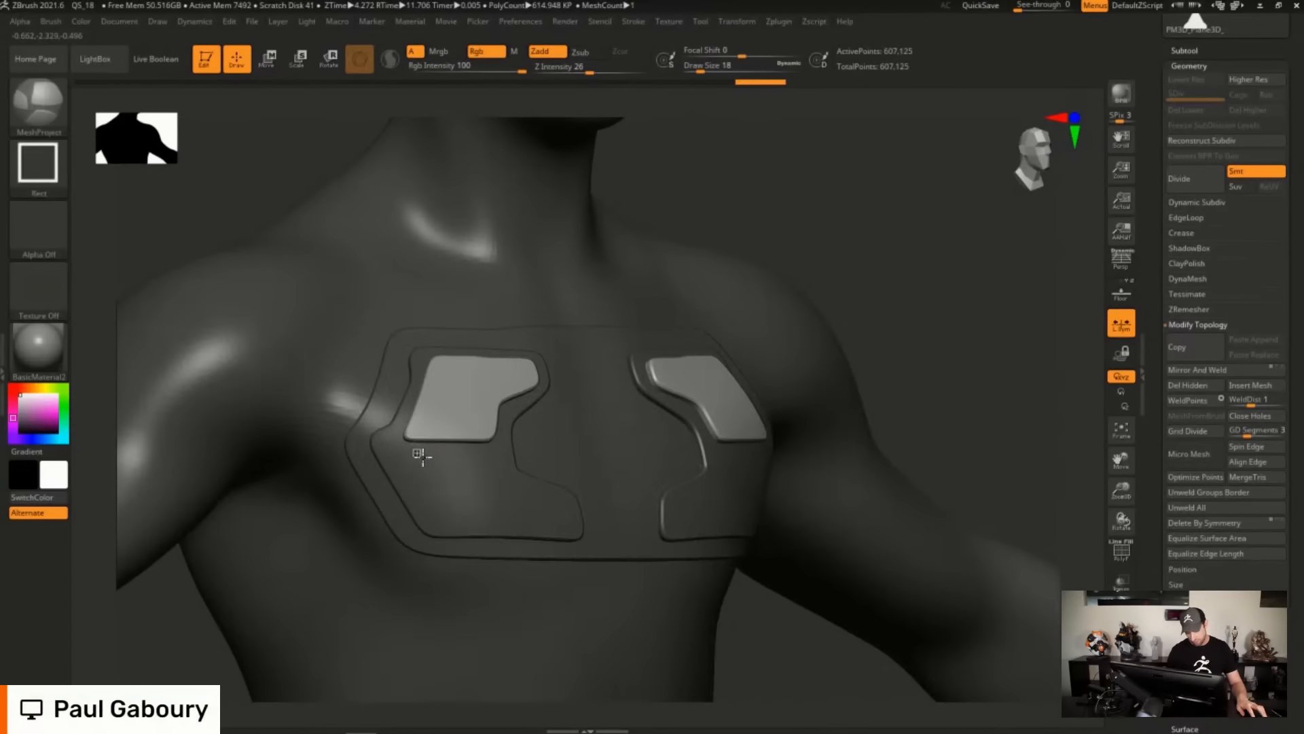
pyautogui.moveTo(417, 453)
pyautogui.keyDown('ctrl'); pyautogui.mouseDown()
pyautogui.moveTo(483, 471)
pyautogui.moveTo(500, 498)
pyautogui.moveTo(483, 482)
pyautogui.mouseUp(); pyautogui.keyUp('ctrl')
pyautogui.hotkey('ctrl', 'z')
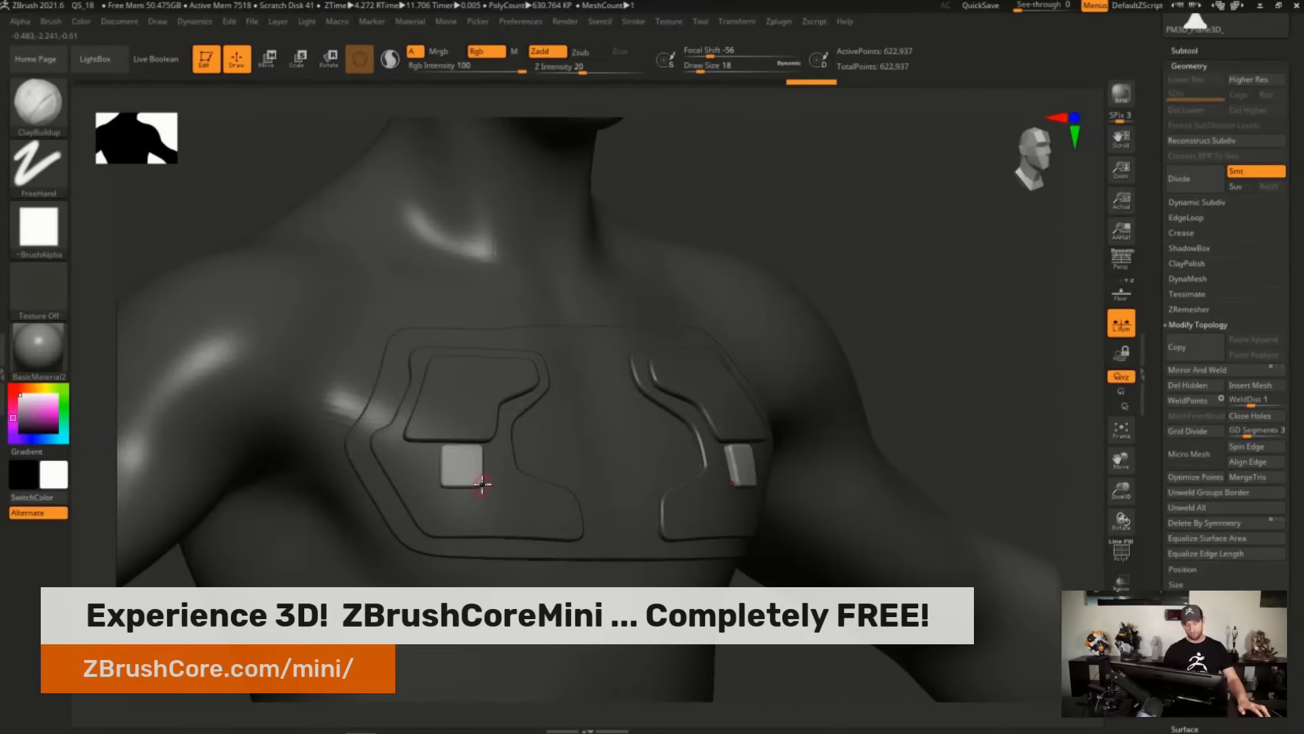
pyautogui.hotkey('ctrl', 'z')
# Turn off the Rect stroke's Square option and project a thin horizontal bar just below the upper raised panels.
pyautogui.press('space')
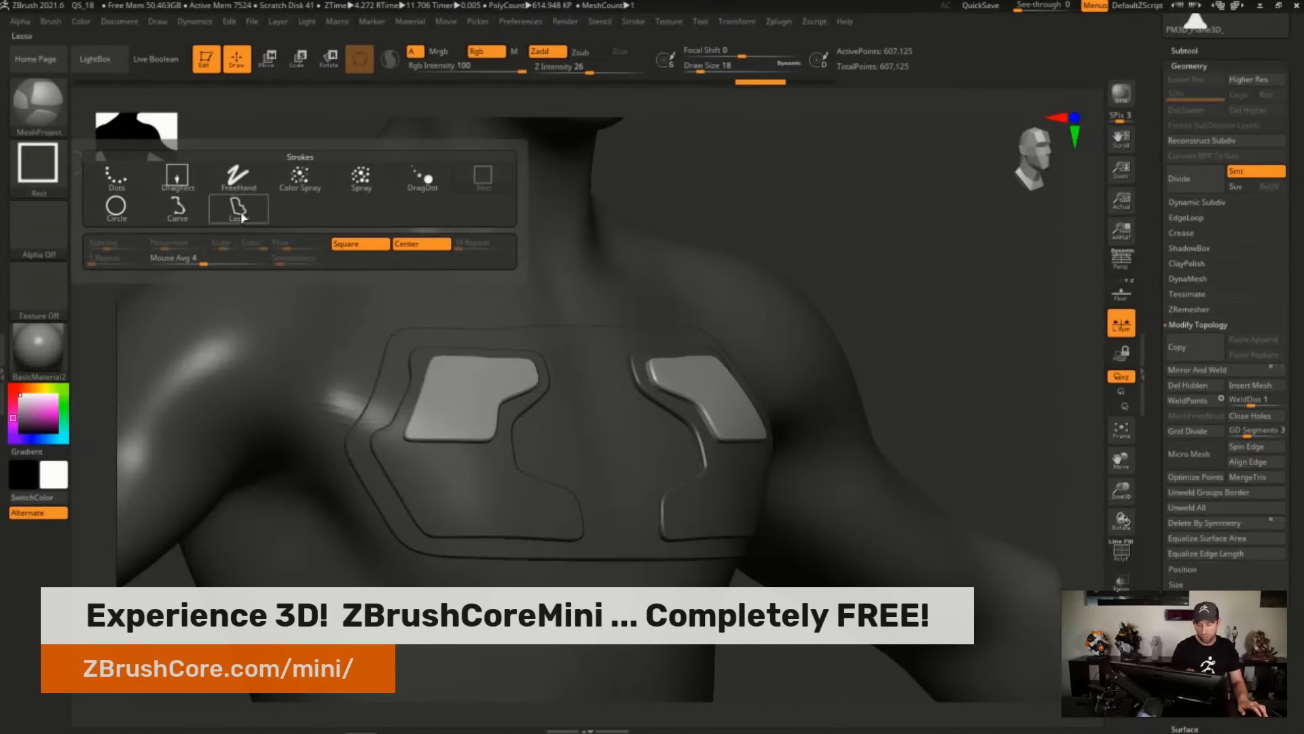
pyautogui.press('space')
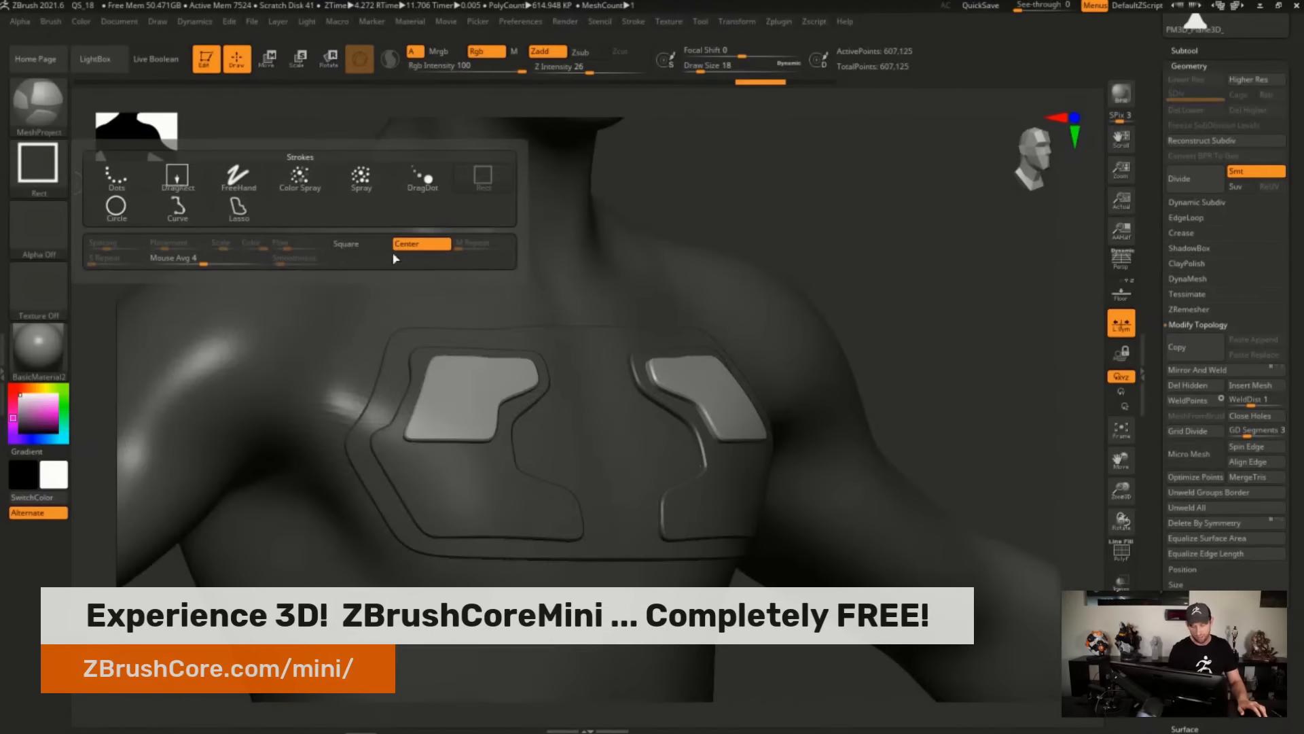
pyautogui.keyDown('ctrl'); pyautogui.moveTo(408, 450); pyautogui.dragTo(492, 466); pyautogui.keyUp('ctrl')
pyautogui.moveTo(746, 492)
pyautogui.mouseDown(button='right')
pyautogui.moveTo(707, 515)
pyautogui.moveTo(725, 501)
pyautogui.mouseUp(button='right')
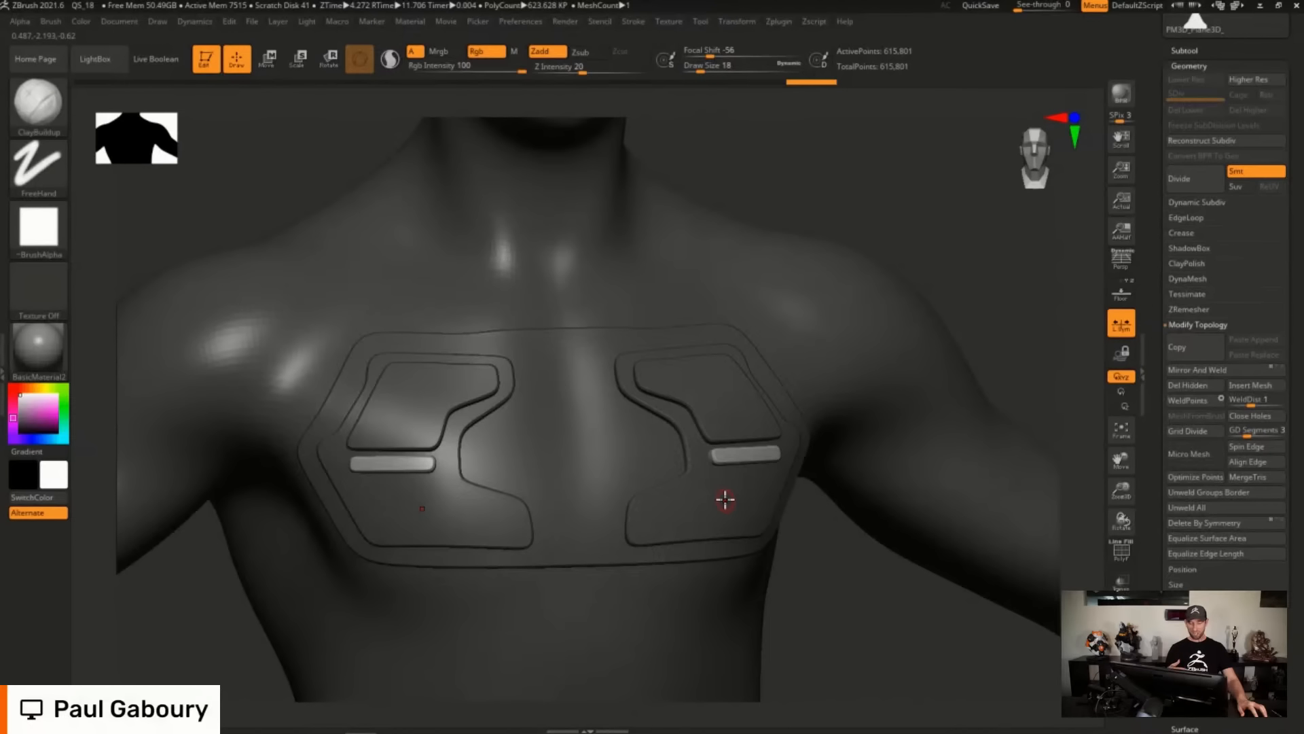
# Turn the Square option back on for the Rect stroke.
pyautogui.keyDown('alt'); pyautogui.moveTo(633, 474); pyautogui.dragTo(655, 462); pyautogui.keyUp('alt')
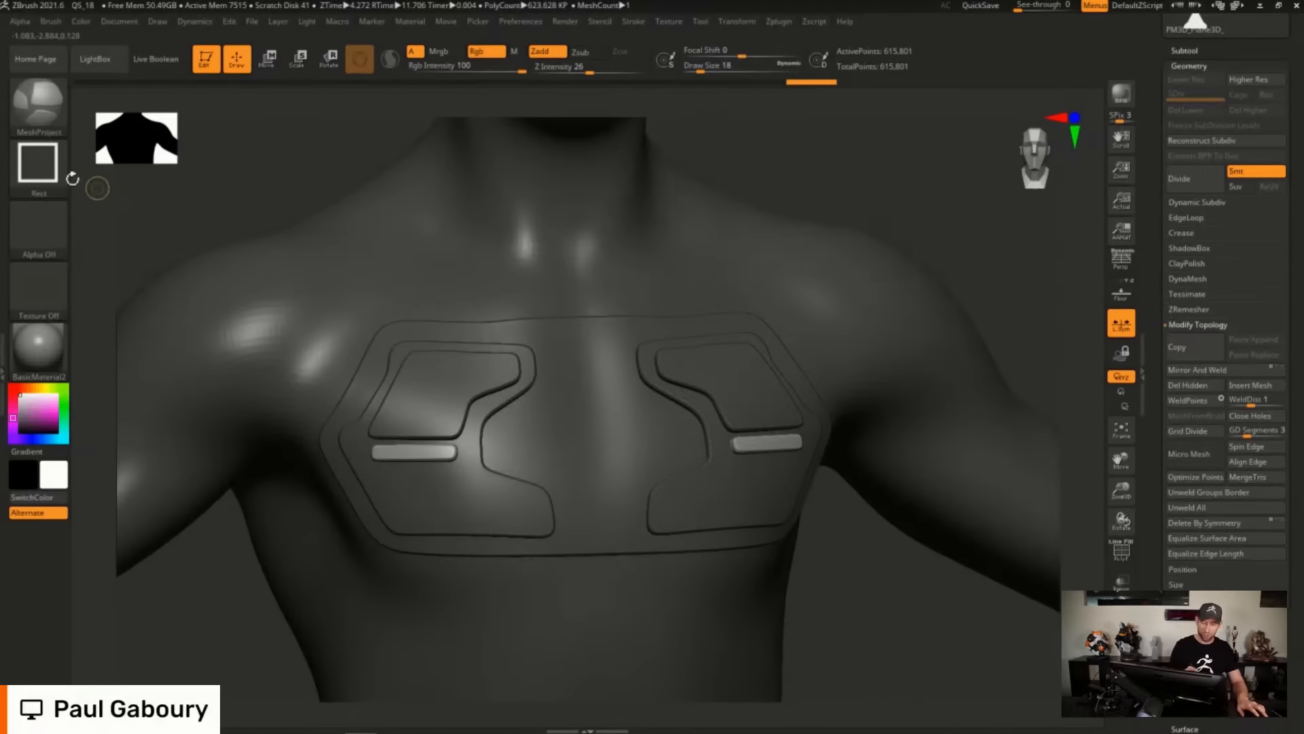
pyautogui.keyDown('ctrl'); pyautogui.click(41, 168); pyautogui.keyUp('ctrl')
pyautogui.keyDown('ctrl'); pyautogui.click(409, 243); pyautogui.keyUp('ctrl')
pyautogui.keyDown('ctrl'); pyautogui.click(41, 167); pyautogui.keyUp('ctrl')
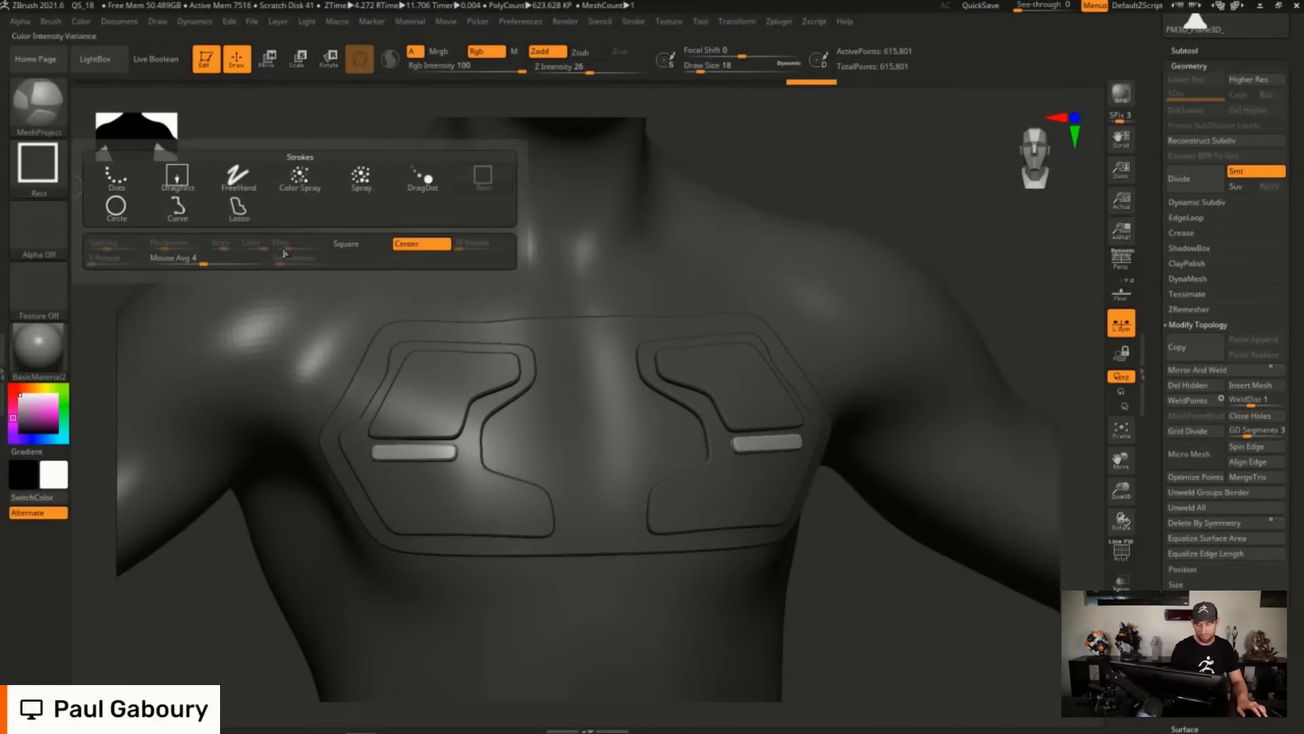
pyautogui.keyDown('ctrl'); pyautogui.click(363, 246); pyautogui.keyUp('ctrl')
# Assign the star-shaped Alpha 10 to the MeshProject brush and project a star onto the lower part of the notched panels.
pyautogui.click(39, 229)
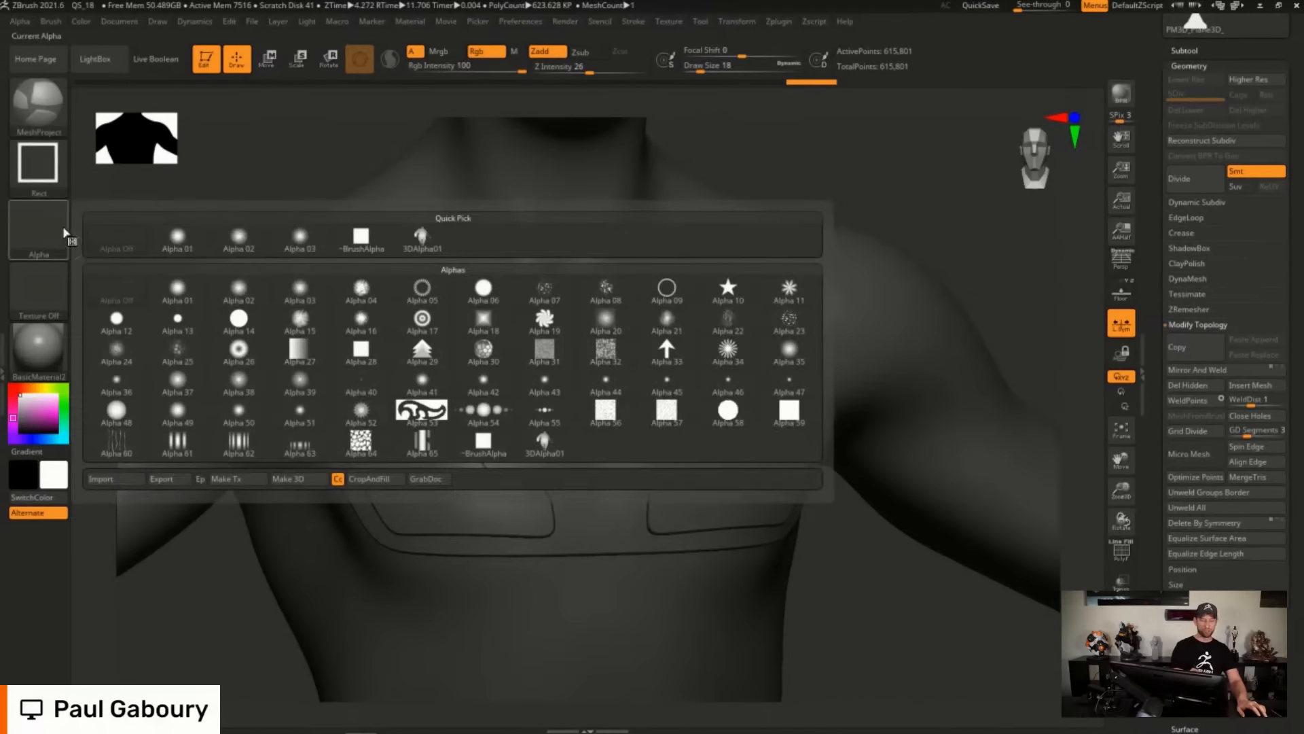
pyautogui.click(726, 315)
pyautogui.moveTo(646, 501); pyautogui.dragTo(724, 431, button='right')
pyautogui.moveTo(495, 428)
pyautogui.keyDown('ctrl'); pyautogui.mouseDown()
pyautogui.moveTo(548, 457)
pyautogui.moveTo(536, 453)
pyautogui.mouseUp(); pyautogui.keyUp('ctrl')
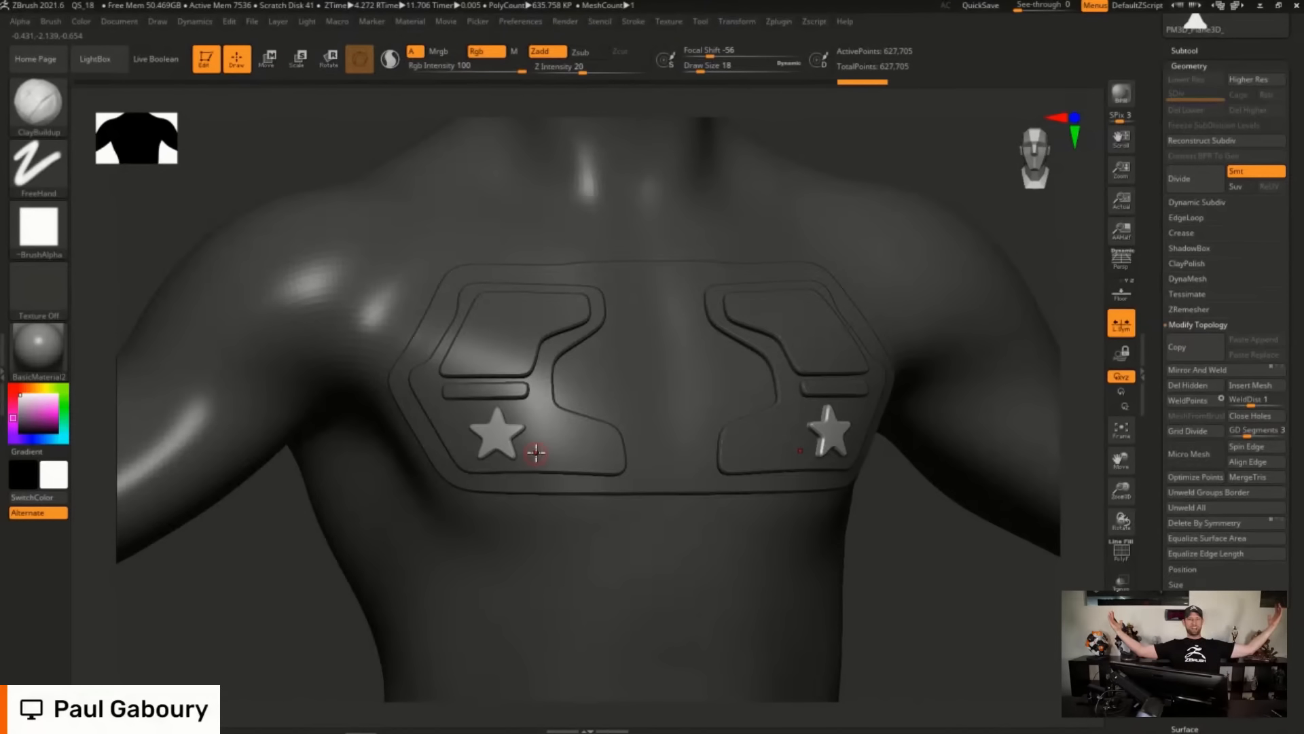
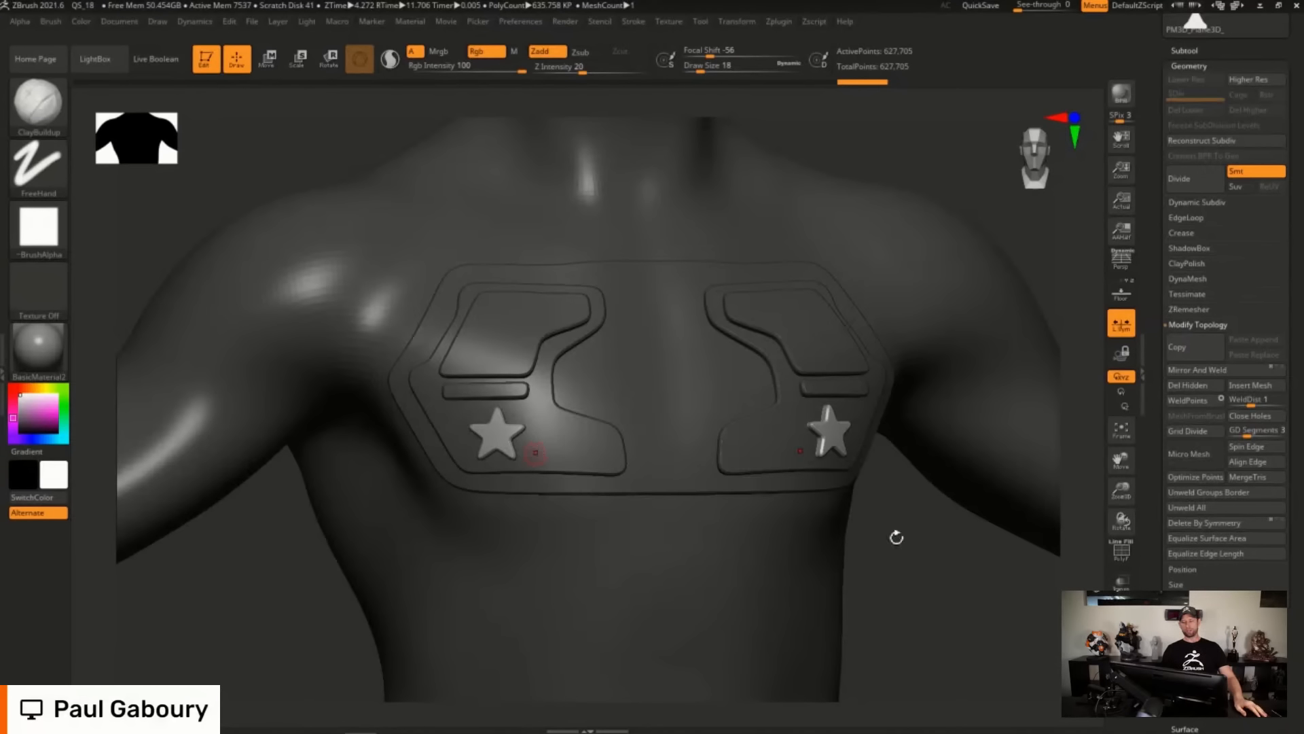
# Expand the subtool list and hide the layered chest panels so that only the base body is shown.
pyautogui.moveTo(896, 539)
pyautogui.keyDown('shift'); pyautogui.mouseDown()
pyautogui.moveTo(801, 559)
pyautogui.moveTo(768, 543)
pyautogui.mouseUp(); pyautogui.keyUp('shift')
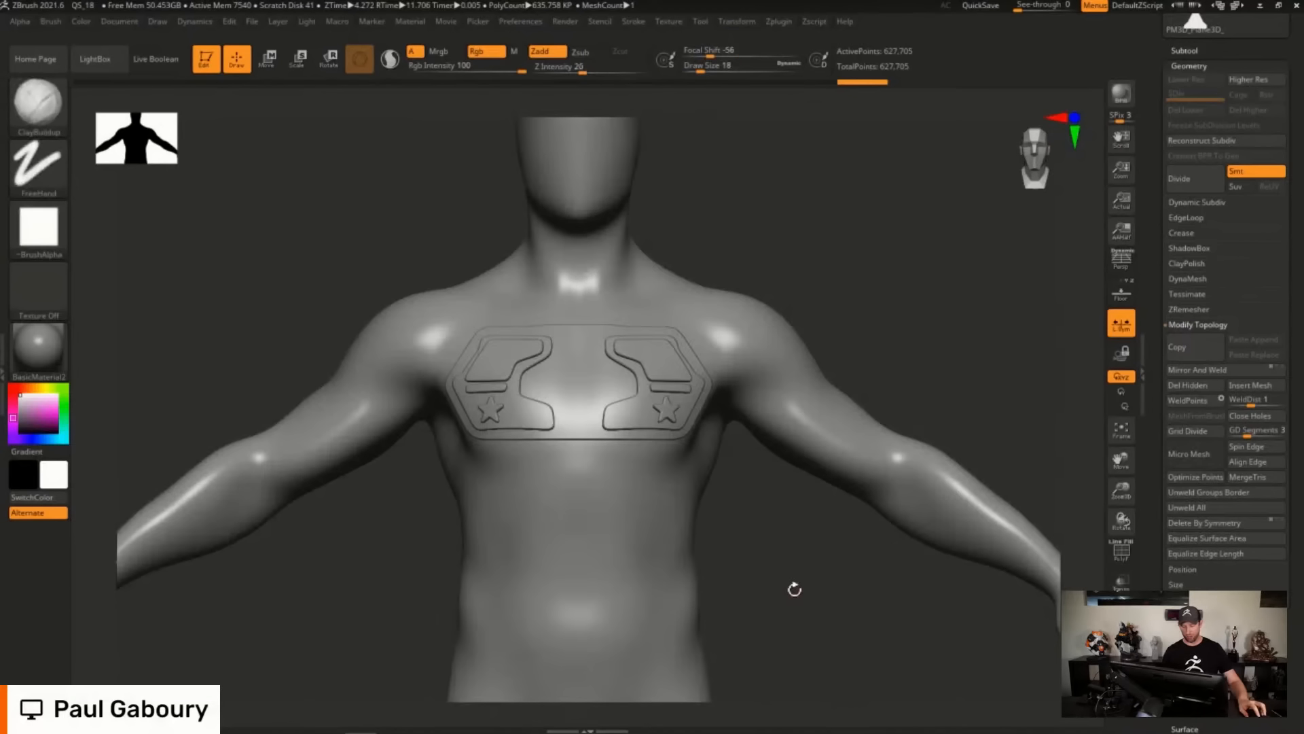
pyautogui.click(1194, 51)
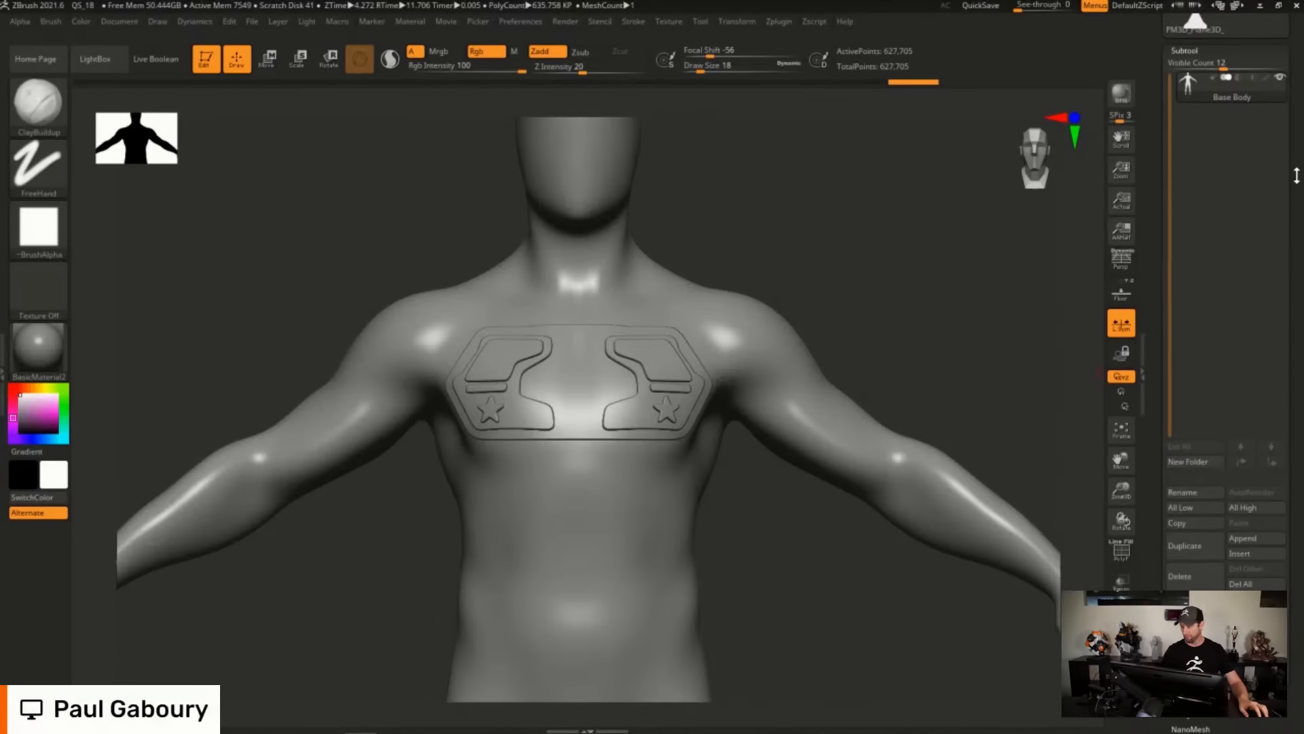
pyautogui.moveTo(1296, 176); pyautogui.dragTo(1296, 291)
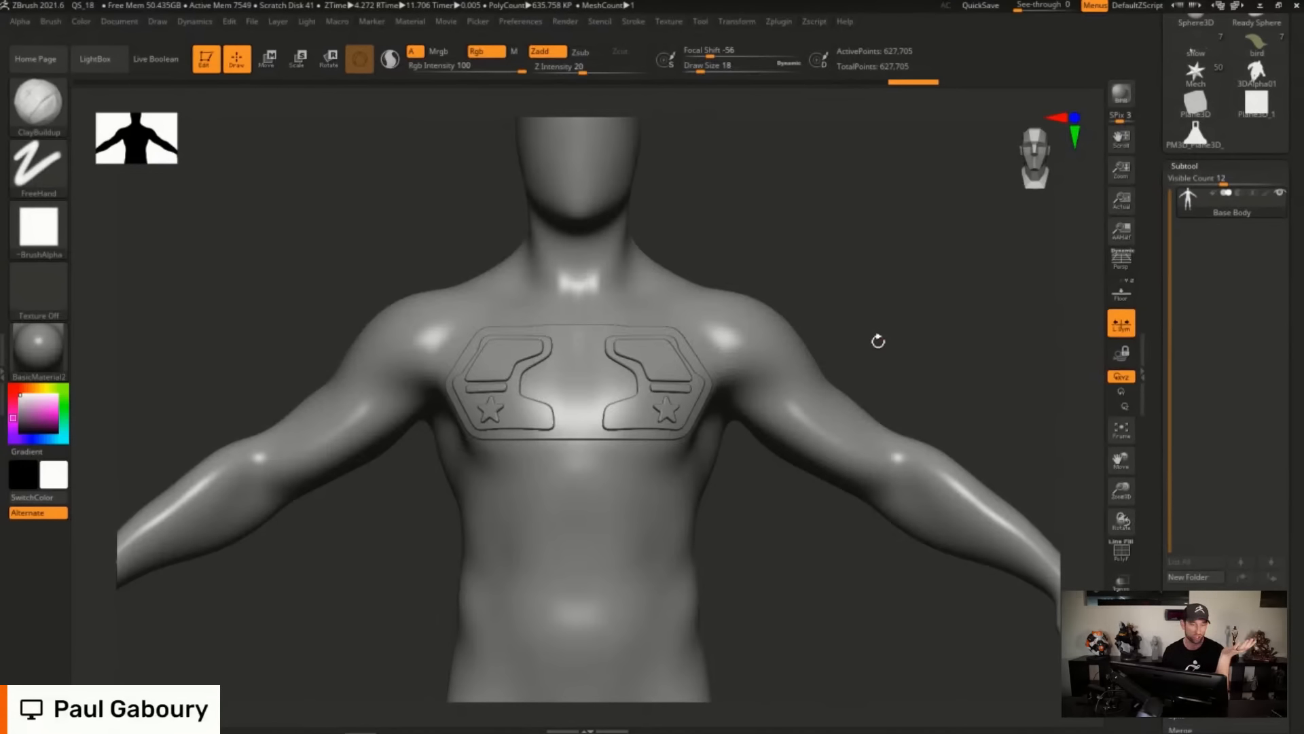
pyautogui.keyDown('ctrl'); pyautogui.keyDown('shift'); pyautogui.click(818, 435); pyautogui.keyUp('shift'); pyautogui.keyUp('ctrl')
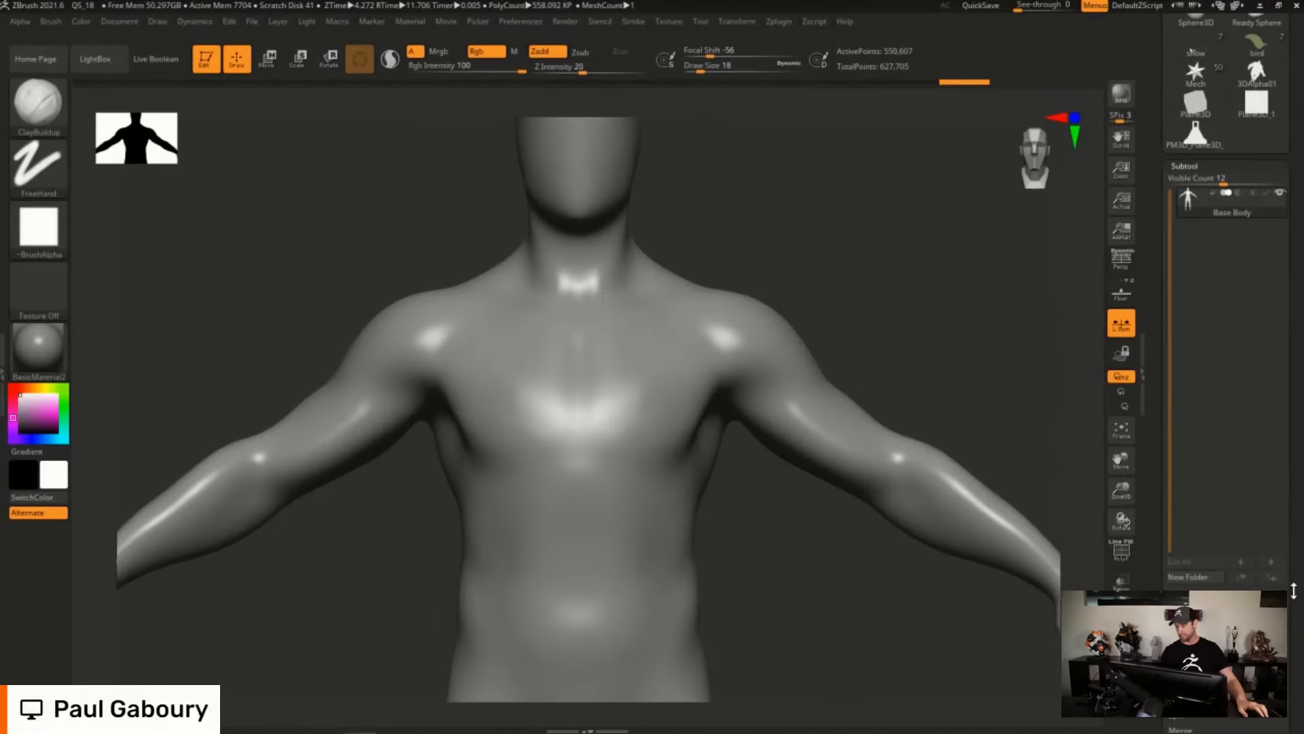
# Split the hidden chest panels off the base body into their own subtool.
pyautogui.moveTo(1249, 706); pyautogui.dragTo(1249, 540)
pyautogui.click(1182, 549)
pyautogui.click(1199, 565)
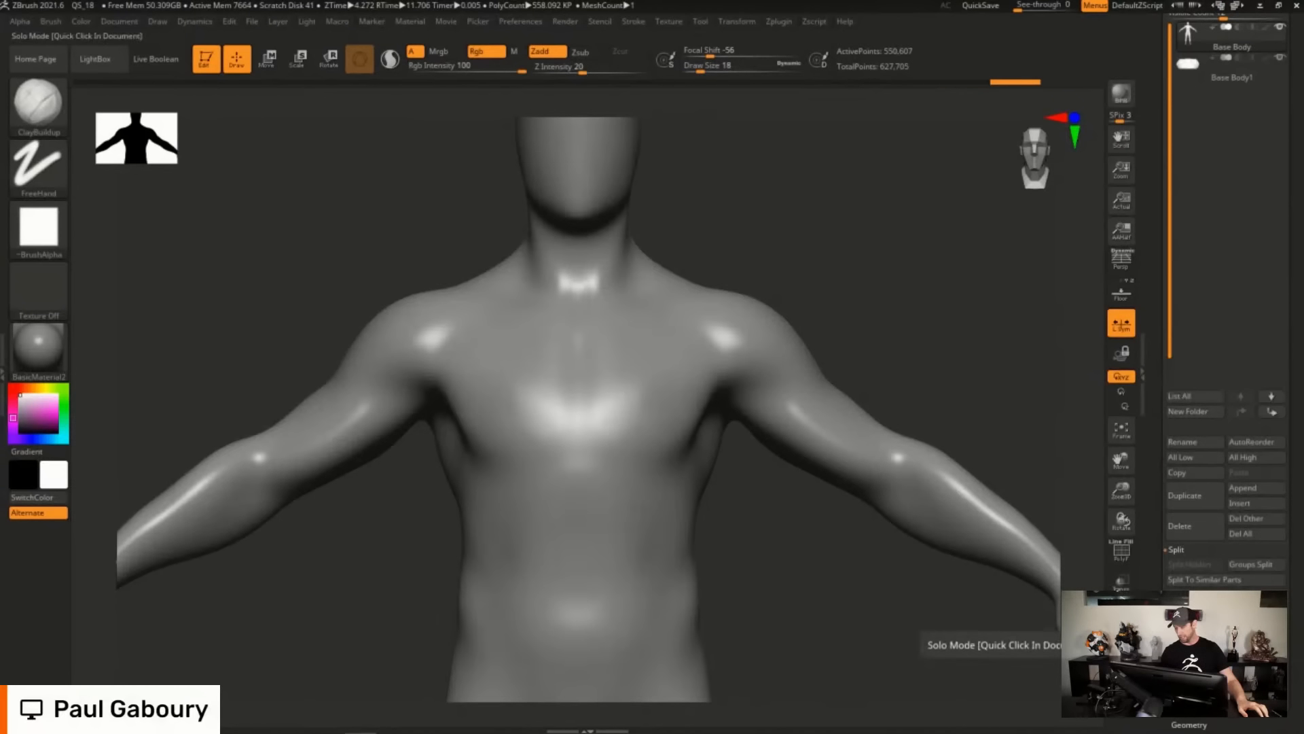
pyautogui.moveTo(829, 530); pyautogui.dragTo(1019, 348)
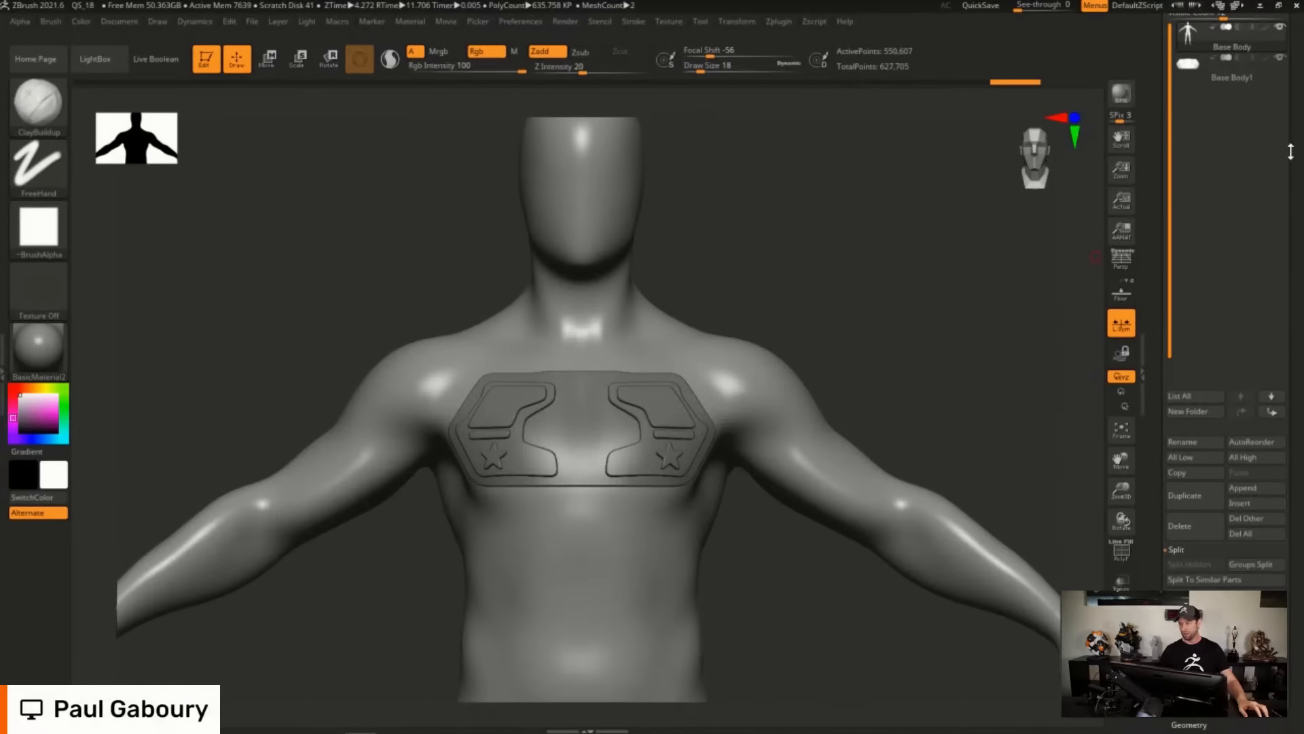
pyautogui.moveTo(1291, 148); pyautogui.dragTo(1290, 218)
pyautogui.moveTo(1198, 144)
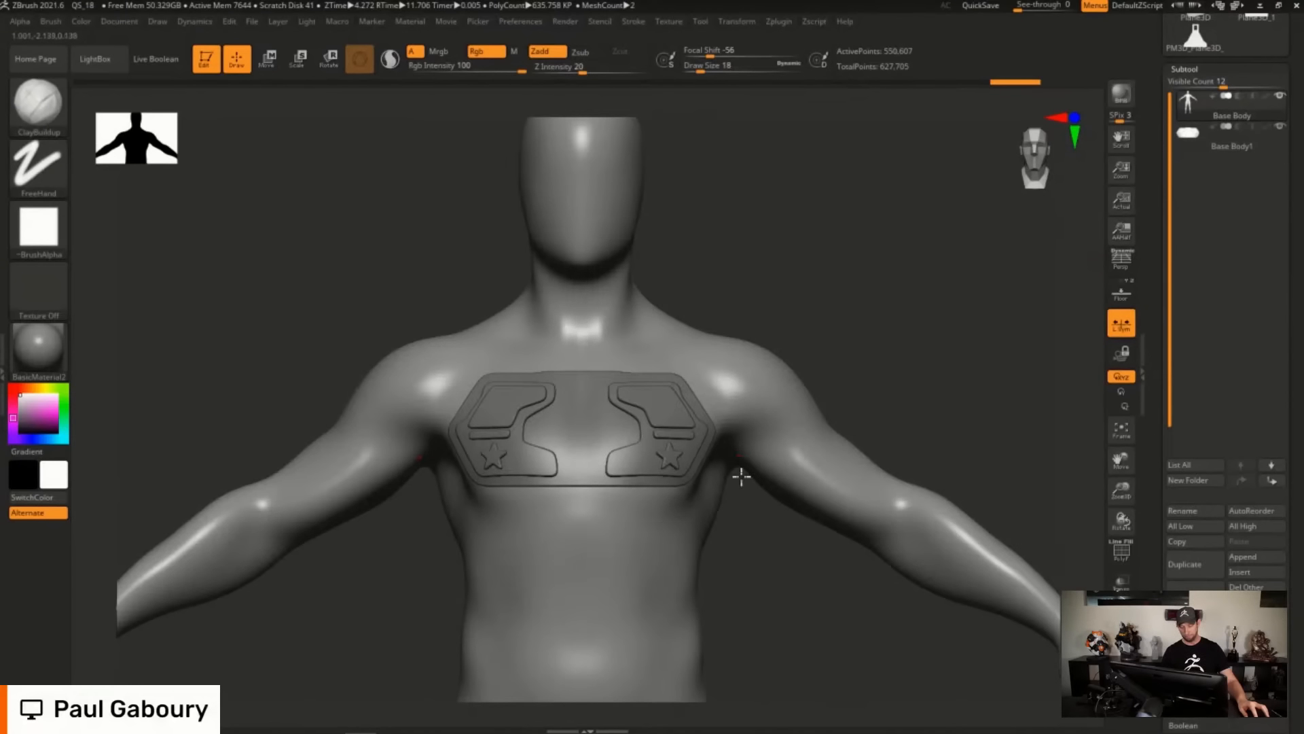
# Turn off the star alpha on the MeshProject brush.
pyautogui.keyDown('alt'); pyautogui.moveTo(739, 477); pyautogui.dragTo(724, 495); pyautogui.keyUp('alt')
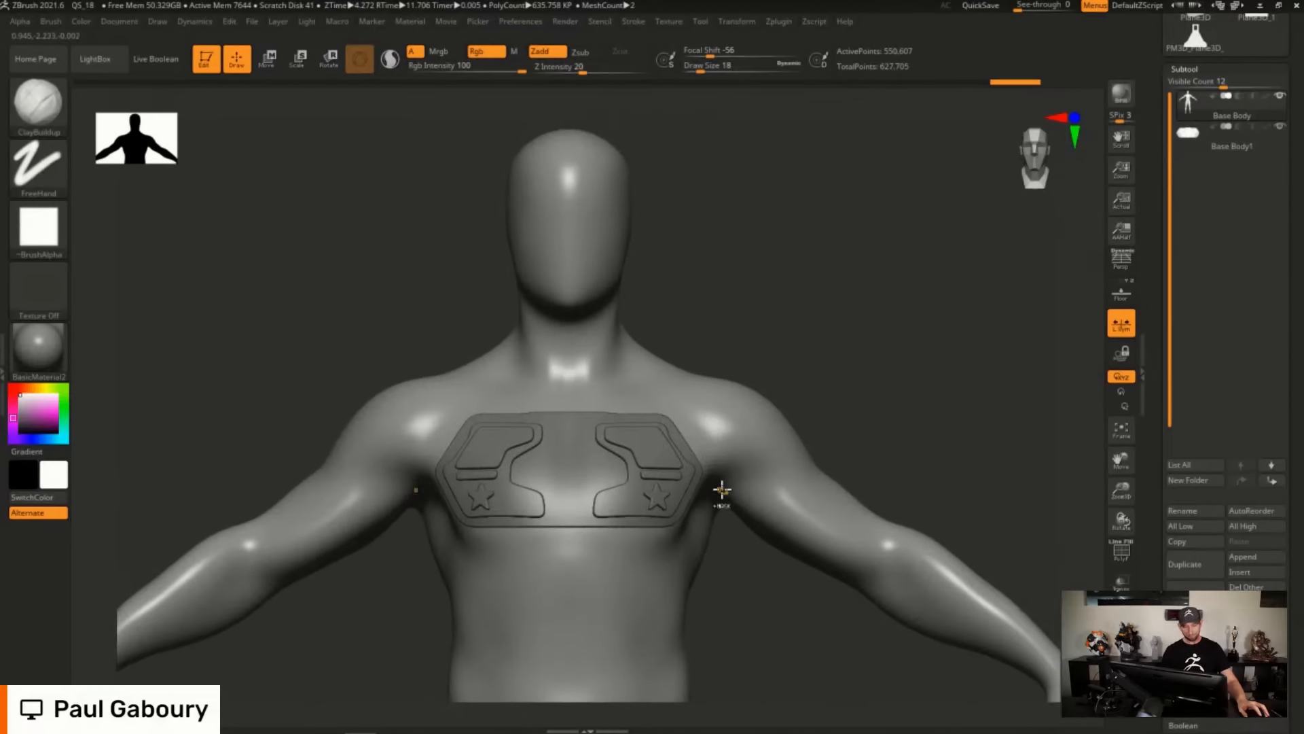
pyautogui.keyDown('ctrl'); pyautogui.click(37, 162); pyautogui.keyUp('ctrl')
pyautogui.click(178, 208)
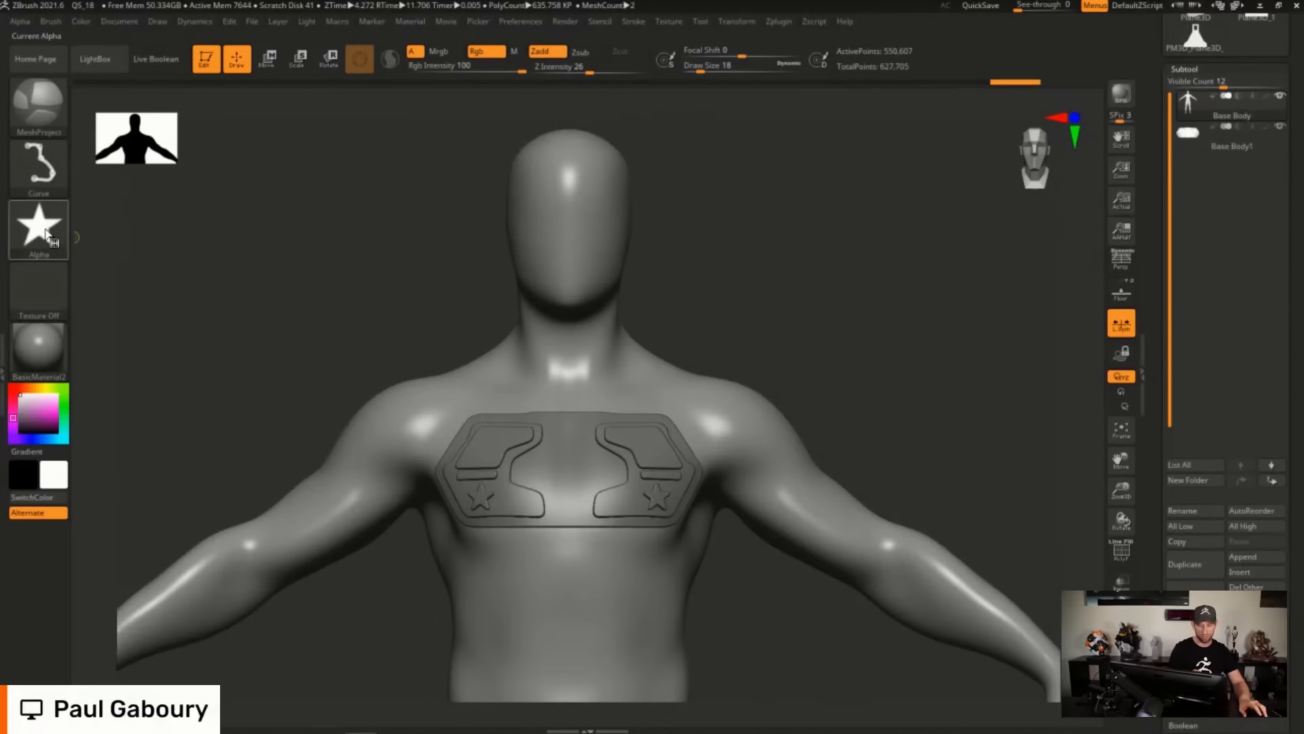
pyautogui.press('b')
pyautogui.press('c')
pyautogui.press('b')
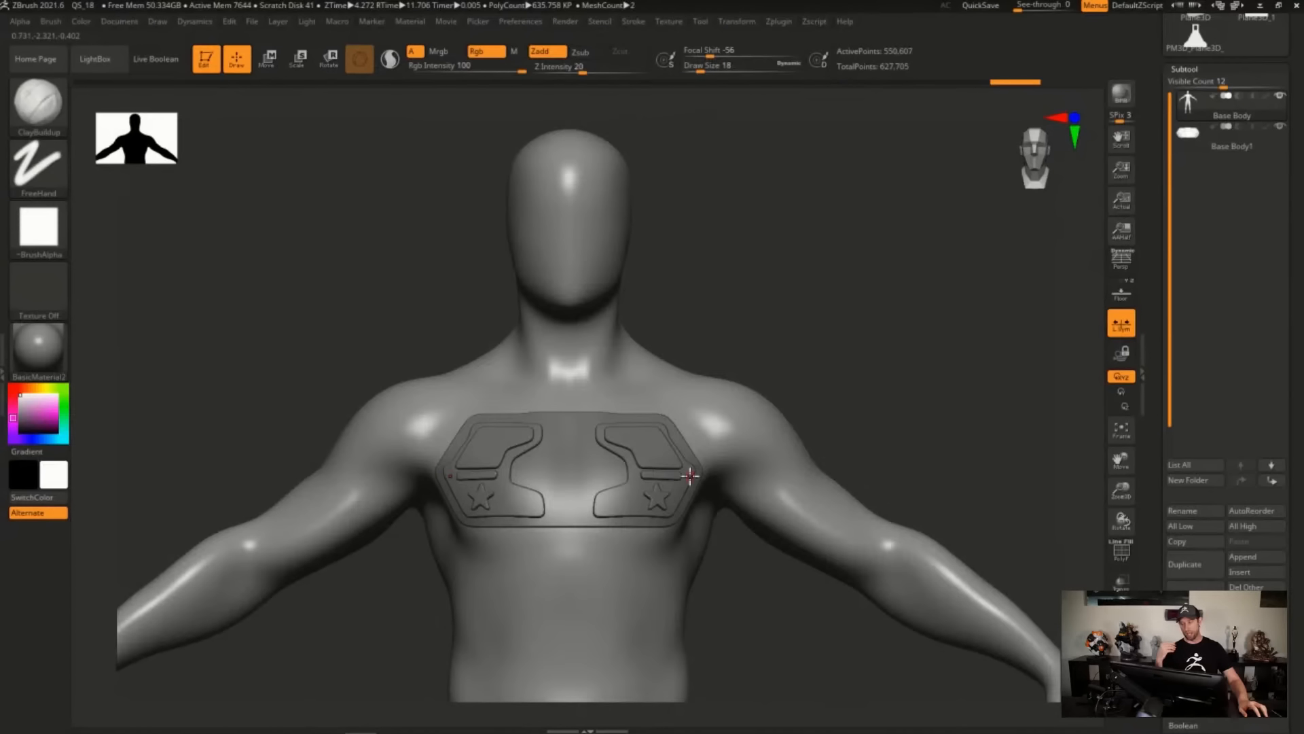
# Project mirrored four-sided panels onto both shoulders, overlapping the outer corners of the chest panels.
pyautogui.moveTo(695, 392)
pyautogui.keyDown('ctrl'); pyautogui.mouseDown()
pyautogui.moveTo(659, 448)
pyautogui.moveTo(684, 477)
pyautogui.mouseUp(); pyautogui.keyUp('ctrl')
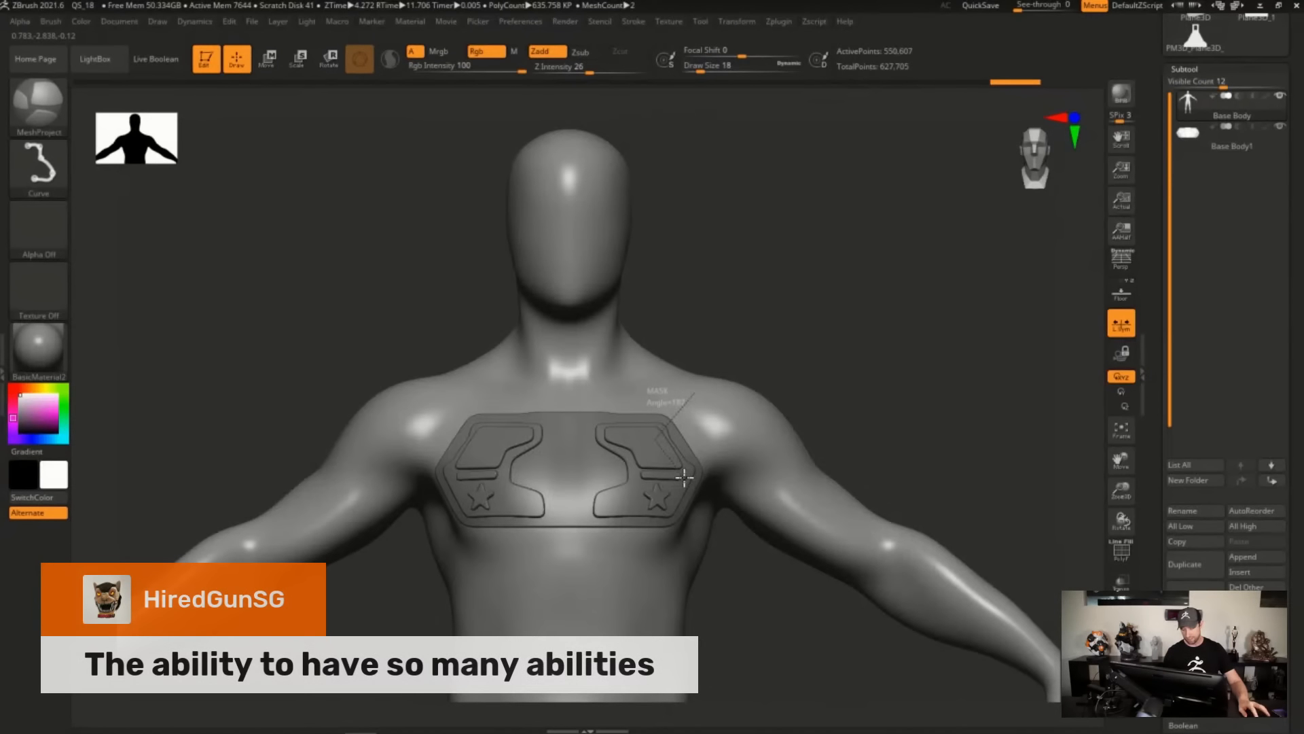
pyautogui.keyDown('ctrl'); pyautogui.moveTo(705, 394); pyautogui.dragTo(705, 390); pyautogui.keyUp('ctrl')
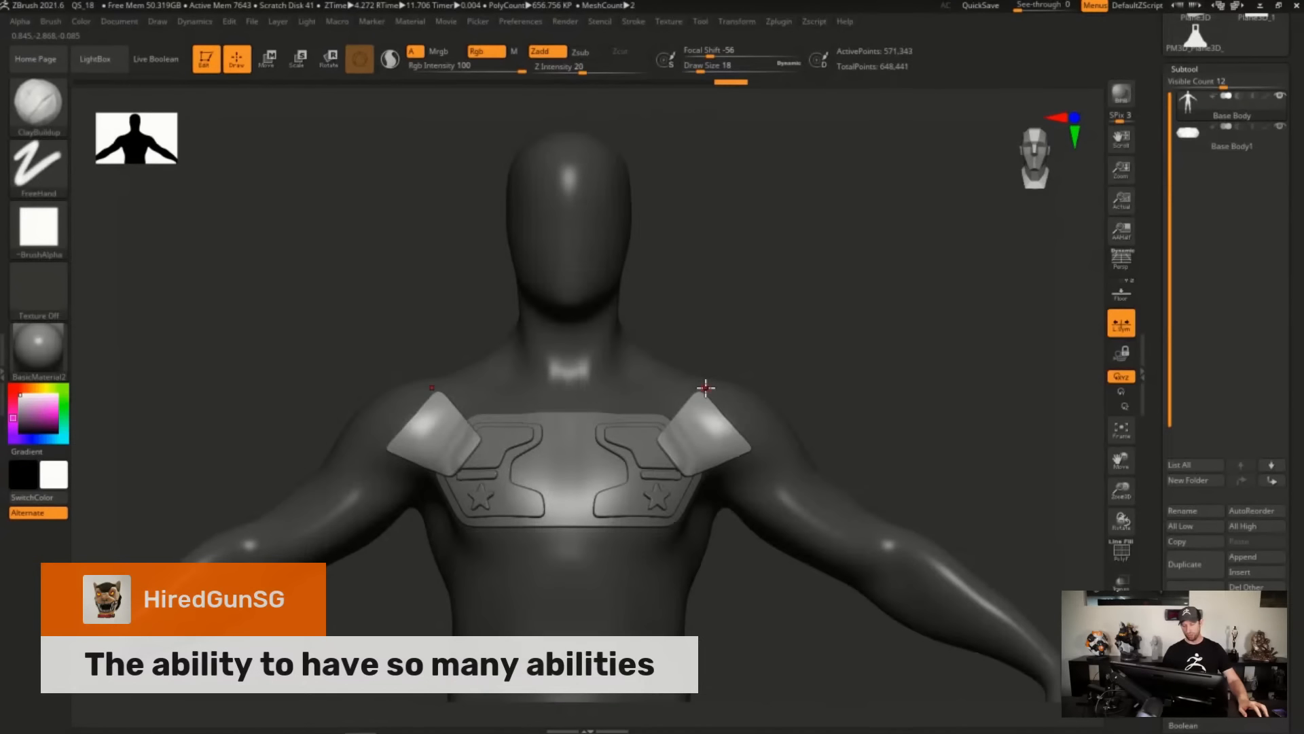
pyautogui.moveTo(794, 528)
pyautogui.mouseDown(button='right')
pyautogui.moveTo(763, 496)
pyautogui.moveTo(772, 535)
pyautogui.mouseUp(button='right')
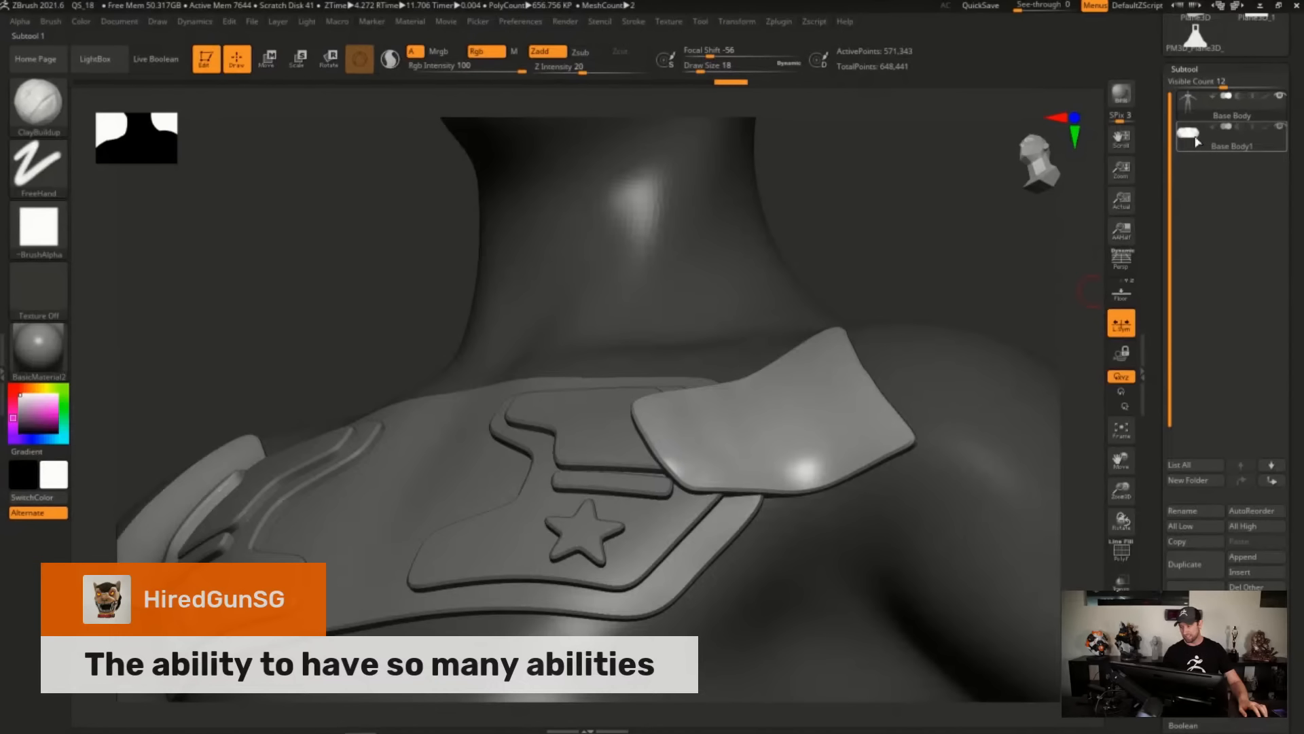
pyautogui.moveTo(1183, 107)
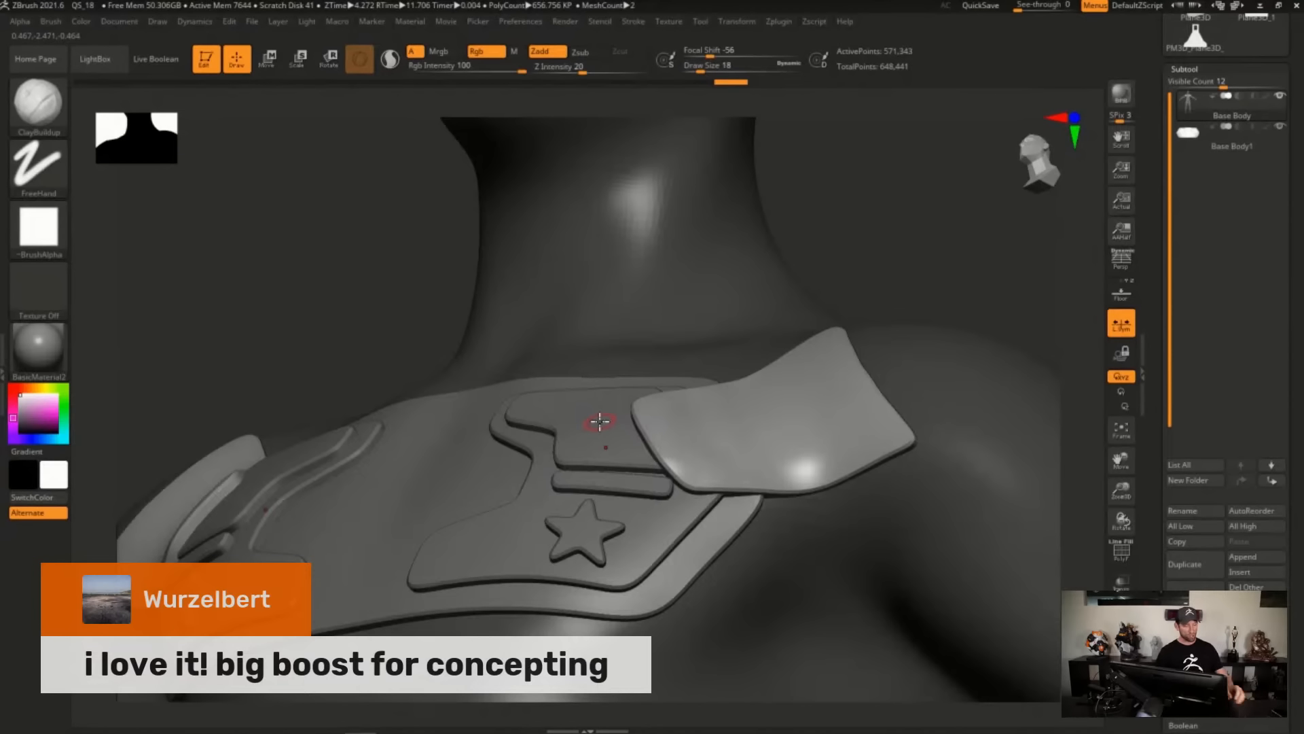
# Undo the shoulder panels and return to a front view of the torso.
pyautogui.press('b')
pyautogui.press('m')
pyautogui.press('p')
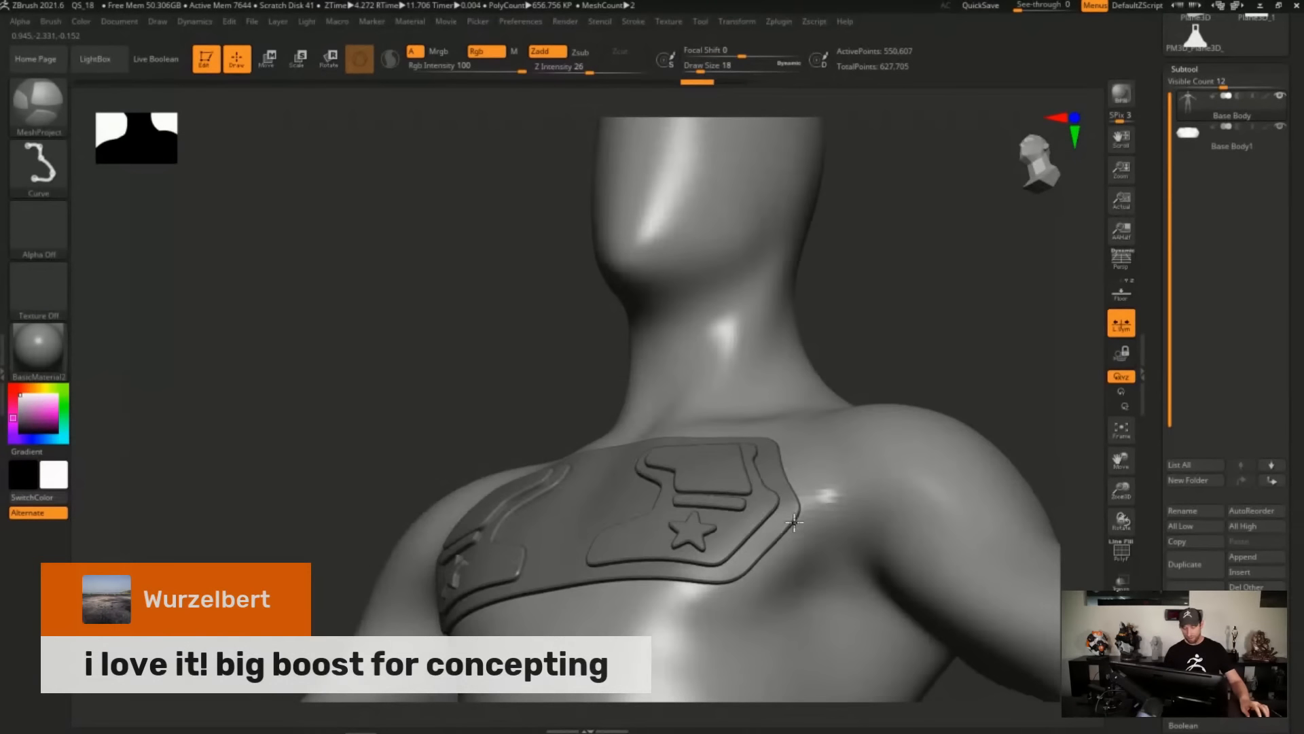
pyautogui.keyDown('ctrl'); pyautogui.moveTo(794, 521); pyautogui.dragTo(815, 494, button='right'); pyautogui.keyUp('ctrl')
pyautogui.keyDown('shift'); pyautogui.moveTo(832, 445); pyautogui.dragTo(781, 444, button='right'); pyautogui.keyUp('shift')
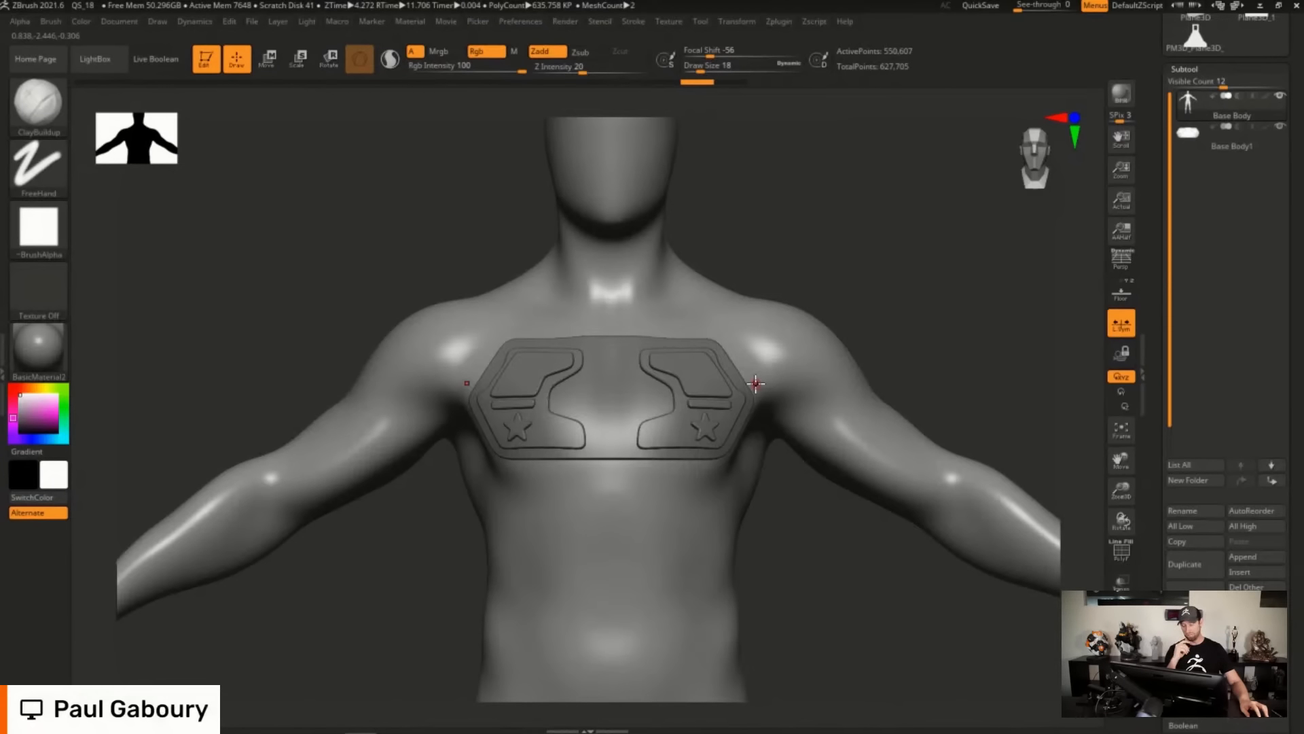
# Hide the separated chest panel subtool and turn on Live Boolean.
pyautogui.click(1279, 127)
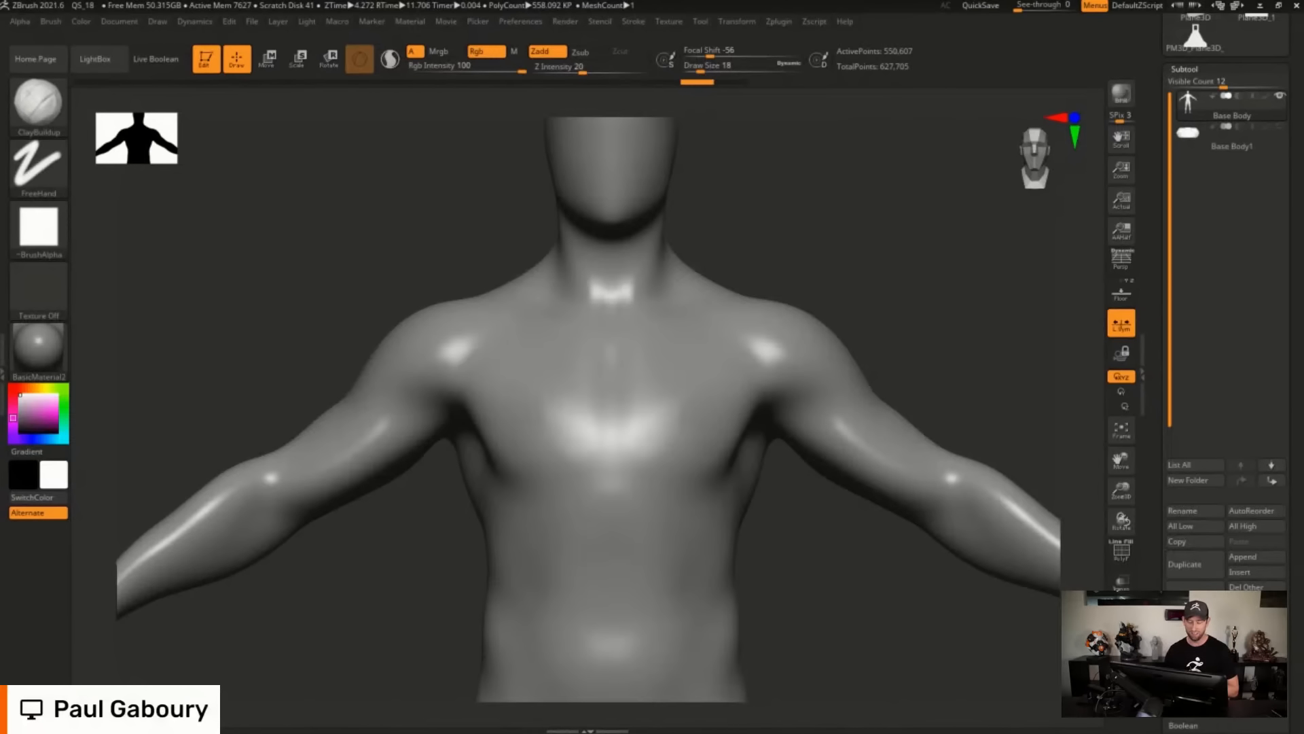
pyautogui.click(173, 59)
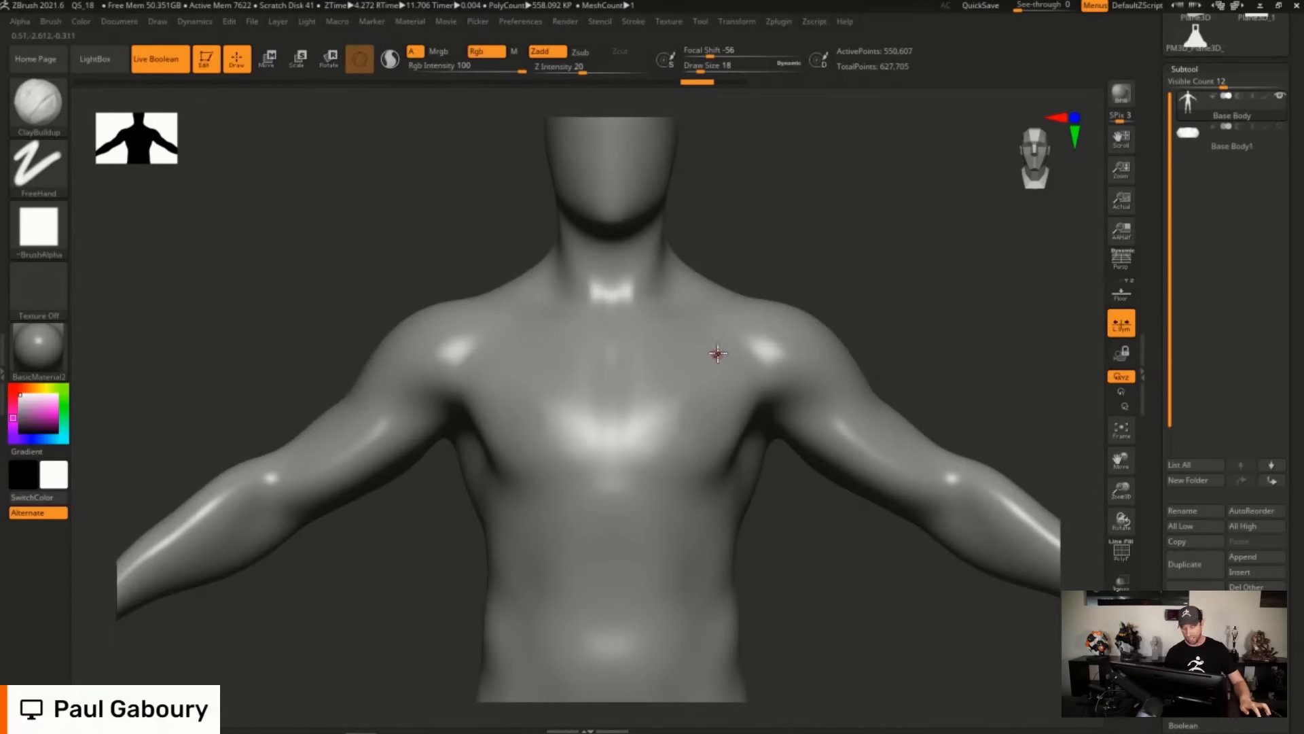
# Try projecting an asymmetrical chest panel with a stepped lower edge onto the base body using the MeshProject brush.
pyautogui.press('1')
pyautogui.moveTo(739, 346)
pyautogui.mouseDown()
pyautogui.moveTo(492, 344)
pyautogui.moveTo(460, 392)
pyautogui.mouseUp()
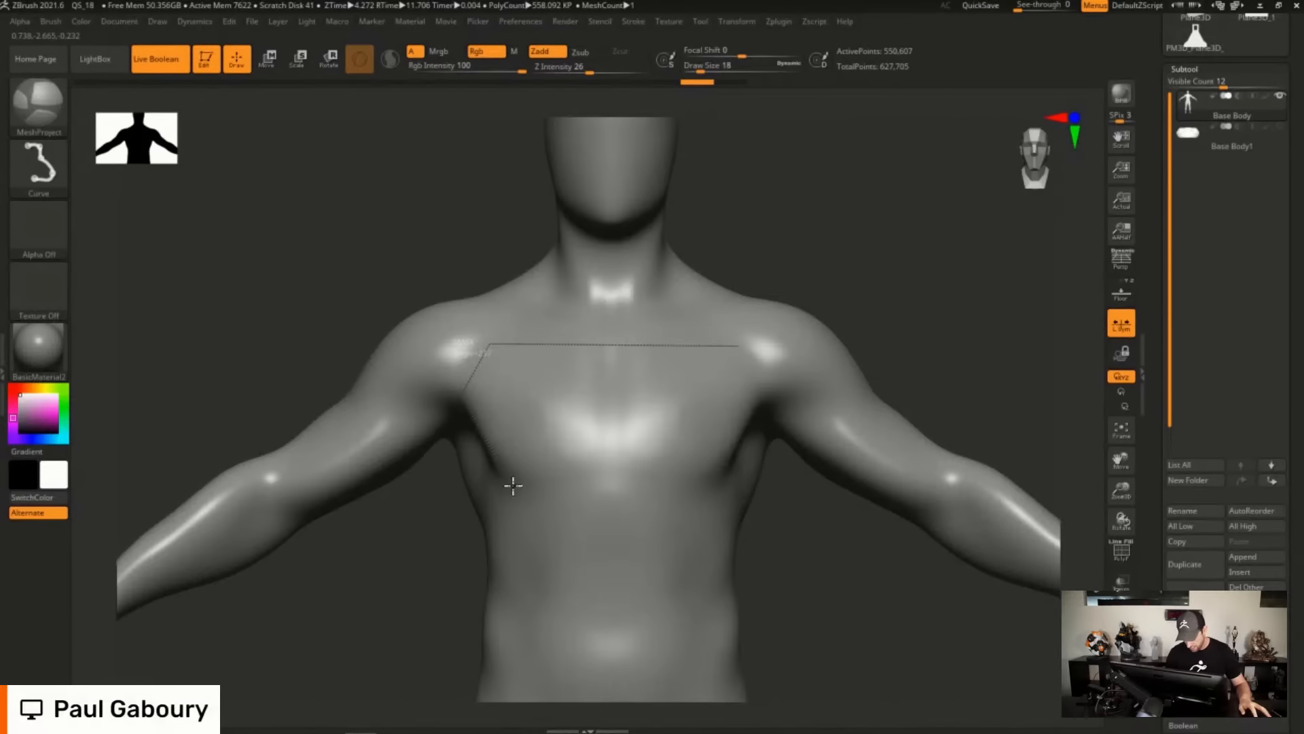
pyautogui.click(560, 487)
pyautogui.click(585, 457)
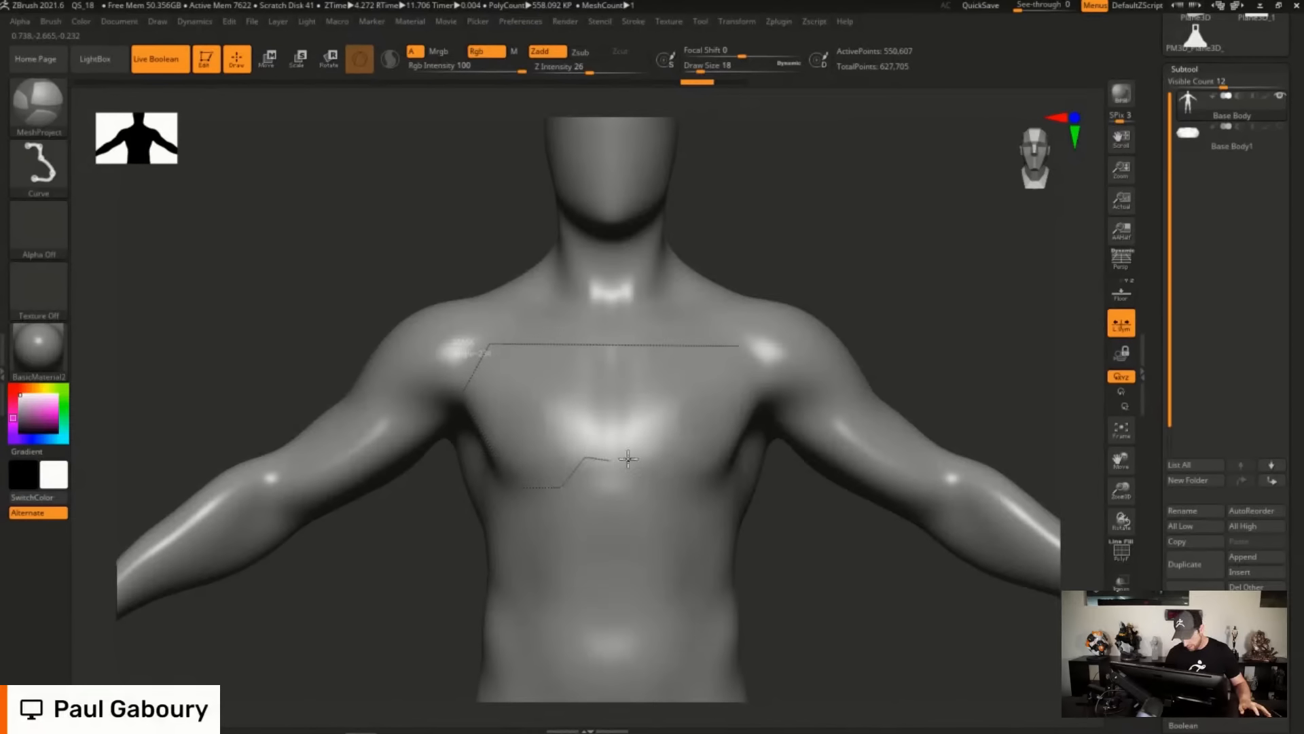
pyautogui.click(713, 457)
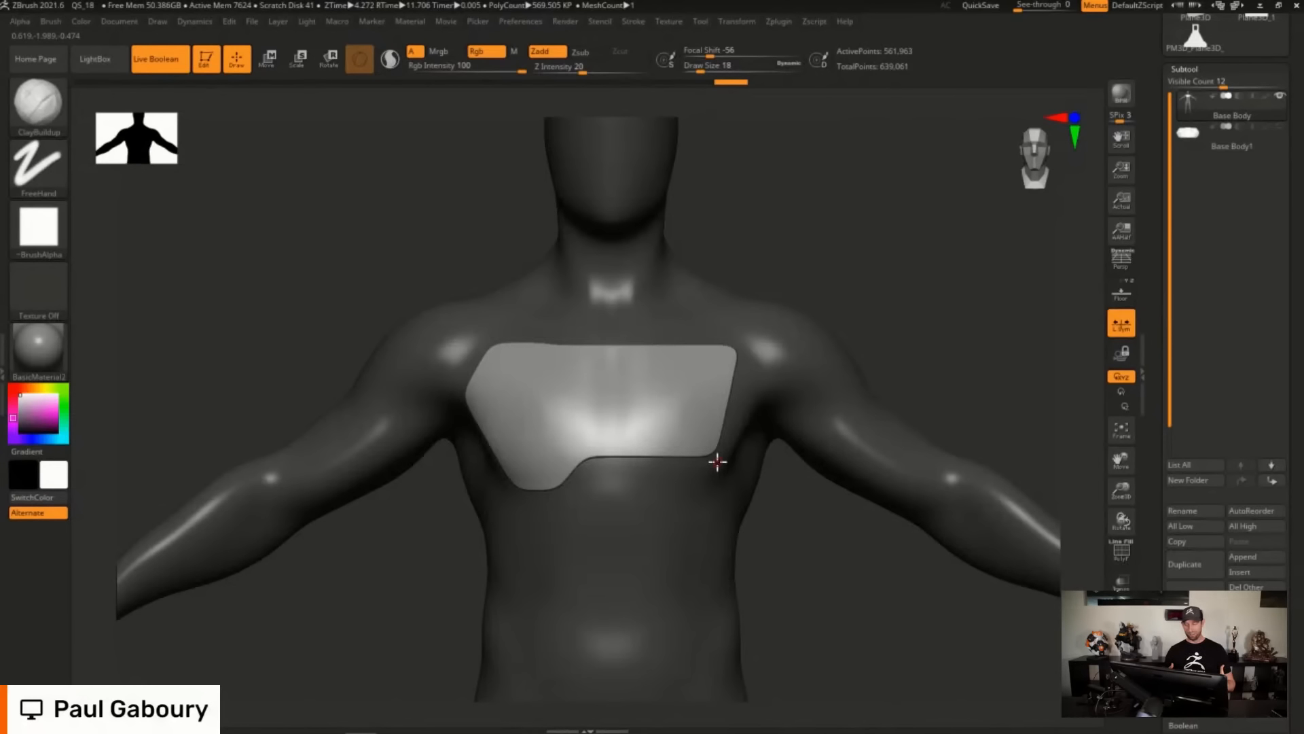
pyautogui.moveTo(1187, 114)
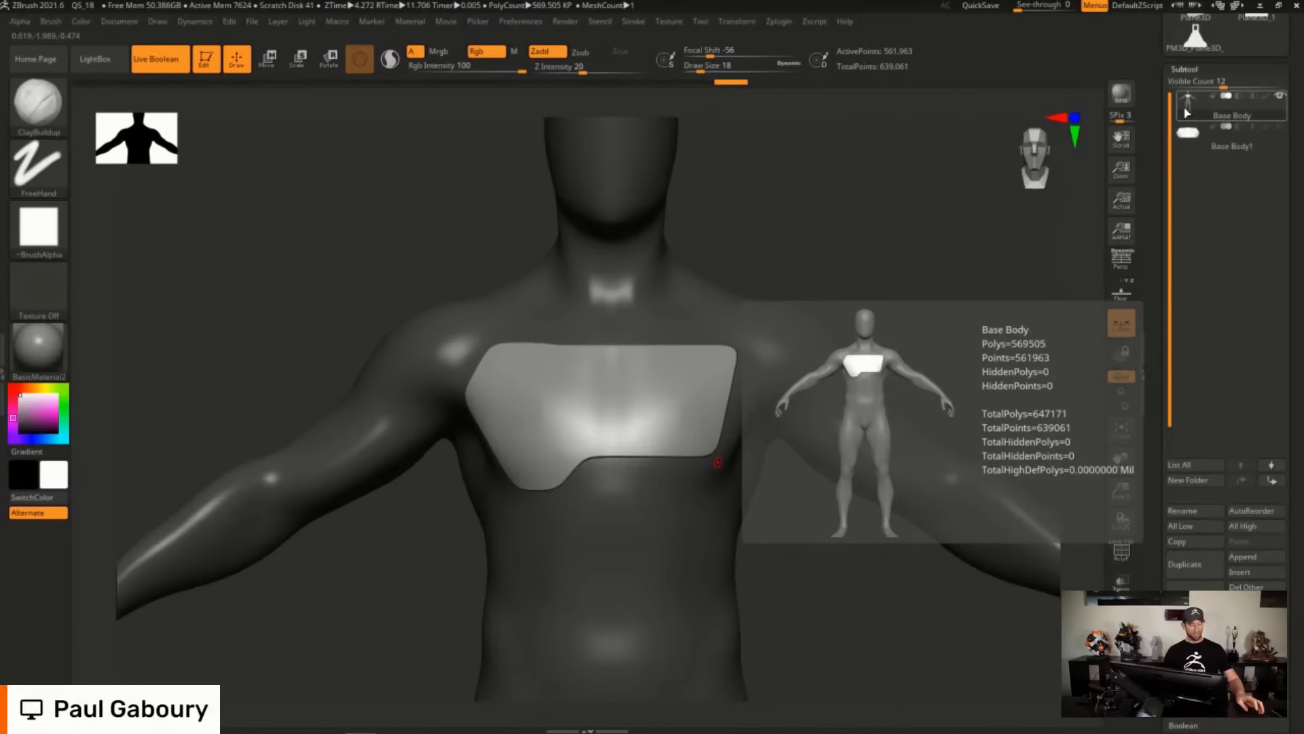
pyautogui.hotkey('ctrl', 'z')
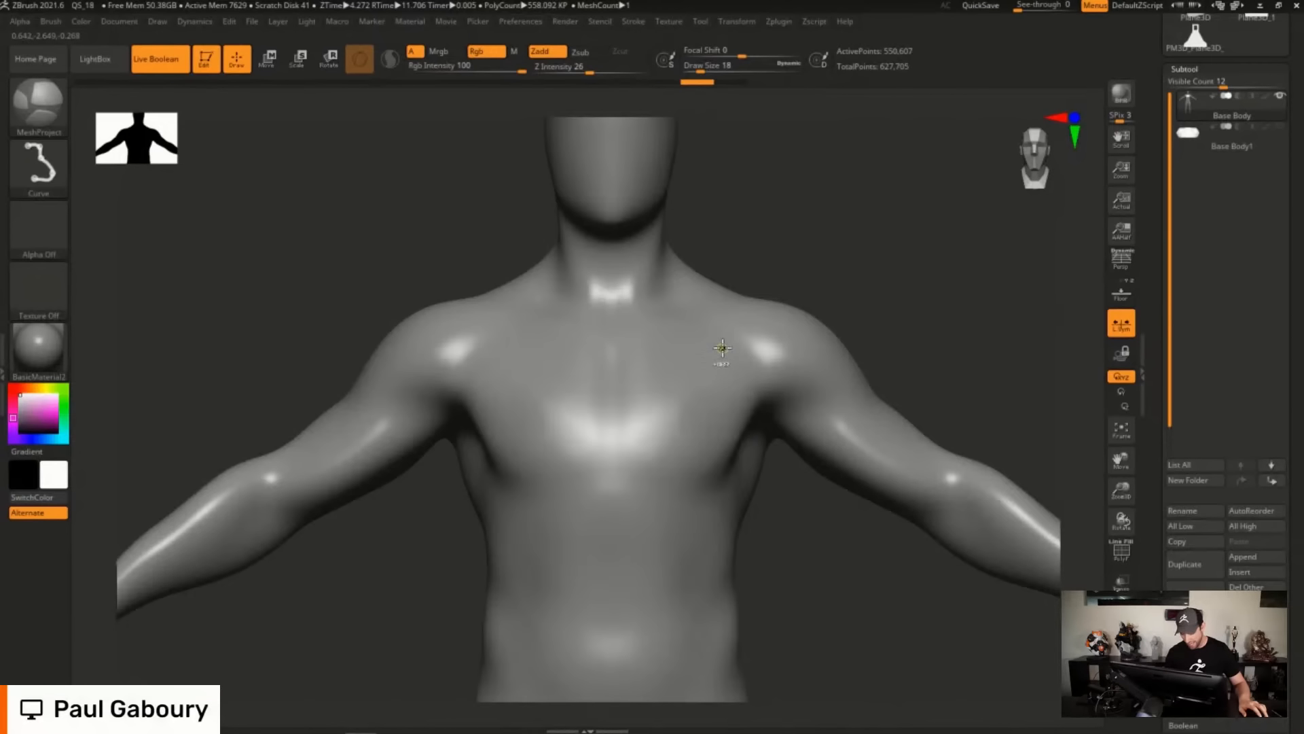
# Project an asymmetrical chest panel with a stepped lower edge as its own subtool and select that subtool.
pyautogui.moveTo(722, 347)
pyautogui.mouseDown()
pyautogui.moveTo(502, 344)
pyautogui.moveTo(466, 399)
pyautogui.mouseUp()
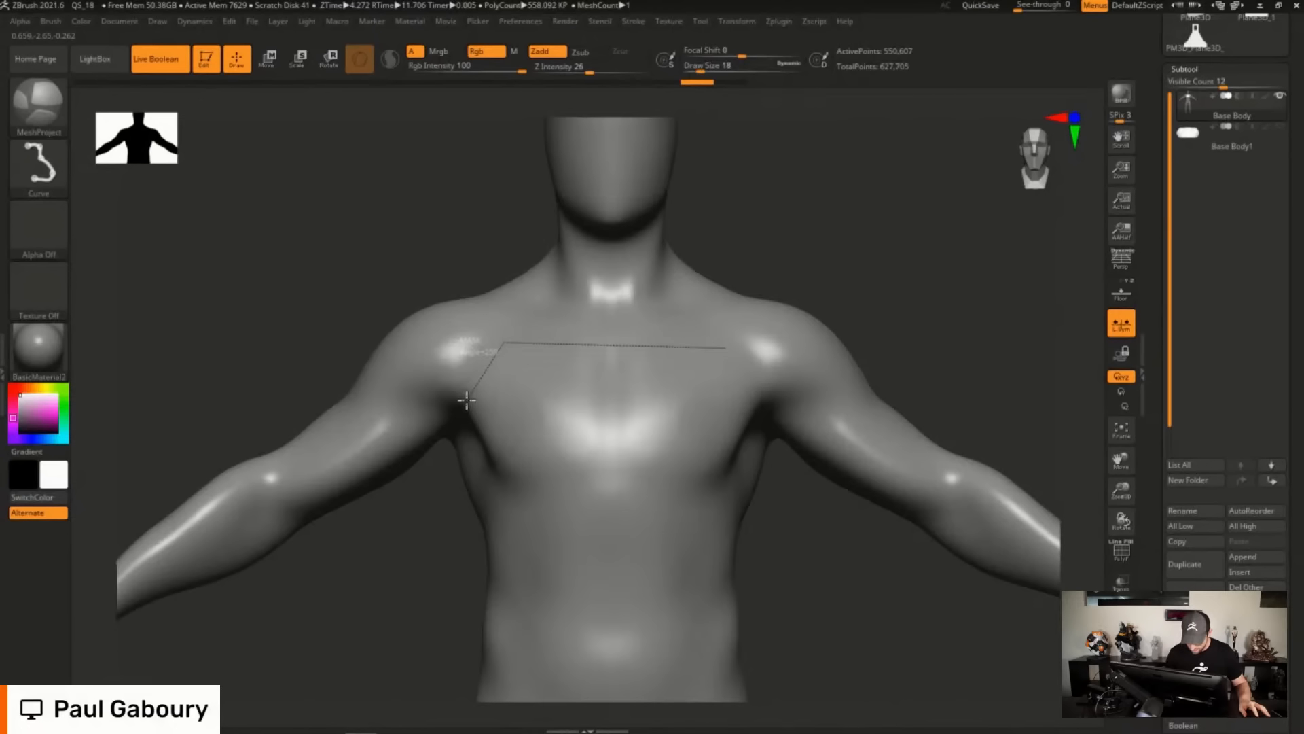
pyautogui.moveTo(551, 483)
pyautogui.mouseDown()
pyautogui.moveTo(573, 451)
pyautogui.moveTo(708, 459)
pyautogui.mouseUp()
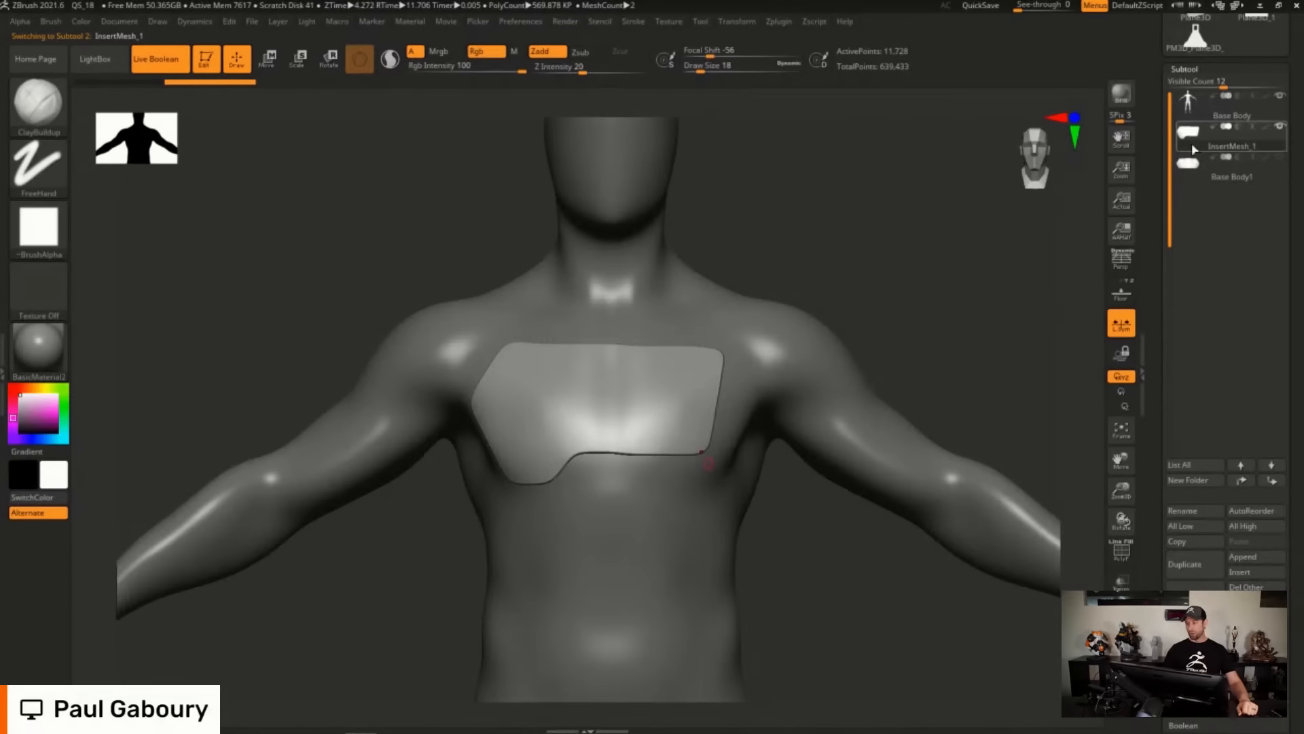
pyautogui.moveTo(1192, 144)
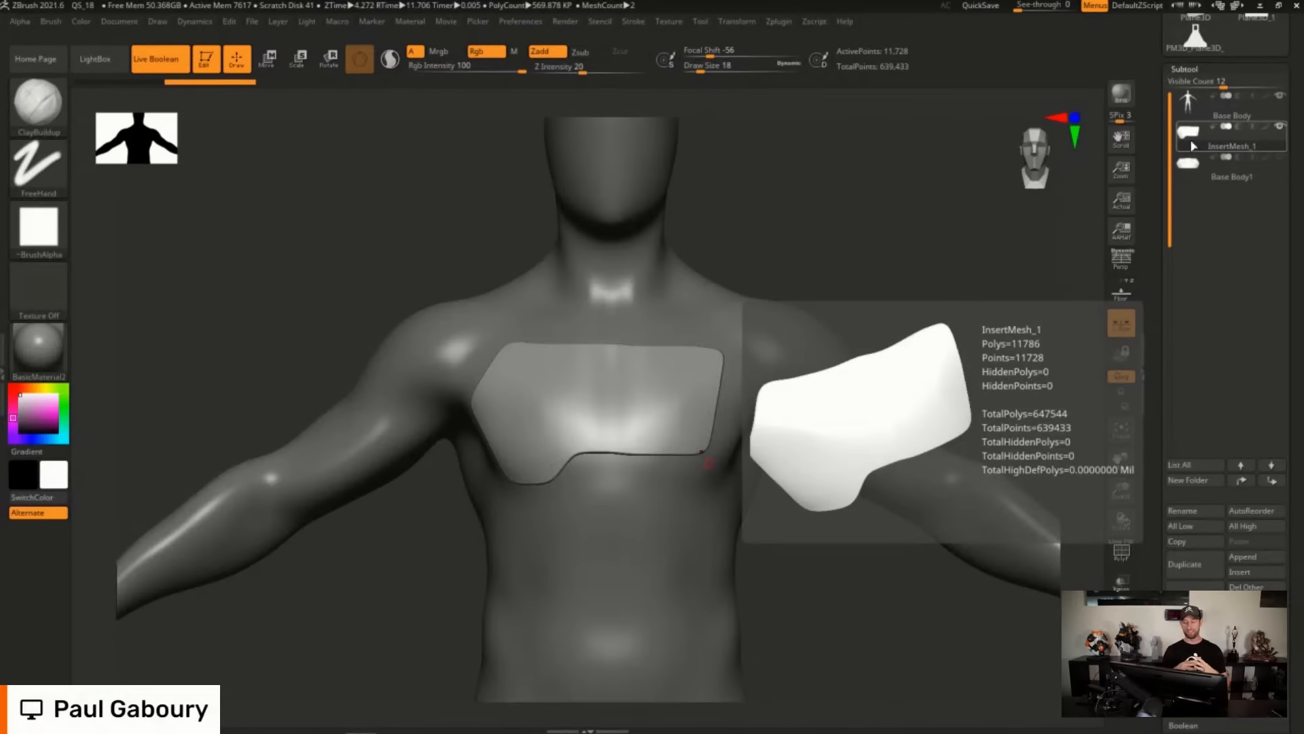
# Turn off local symmetry and use Mirror And Weld to make the chest panel symmetrical.
pyautogui.moveTo(1292, 495); pyautogui.dragTo(1298, 387)
pyautogui.click(1190, 431)
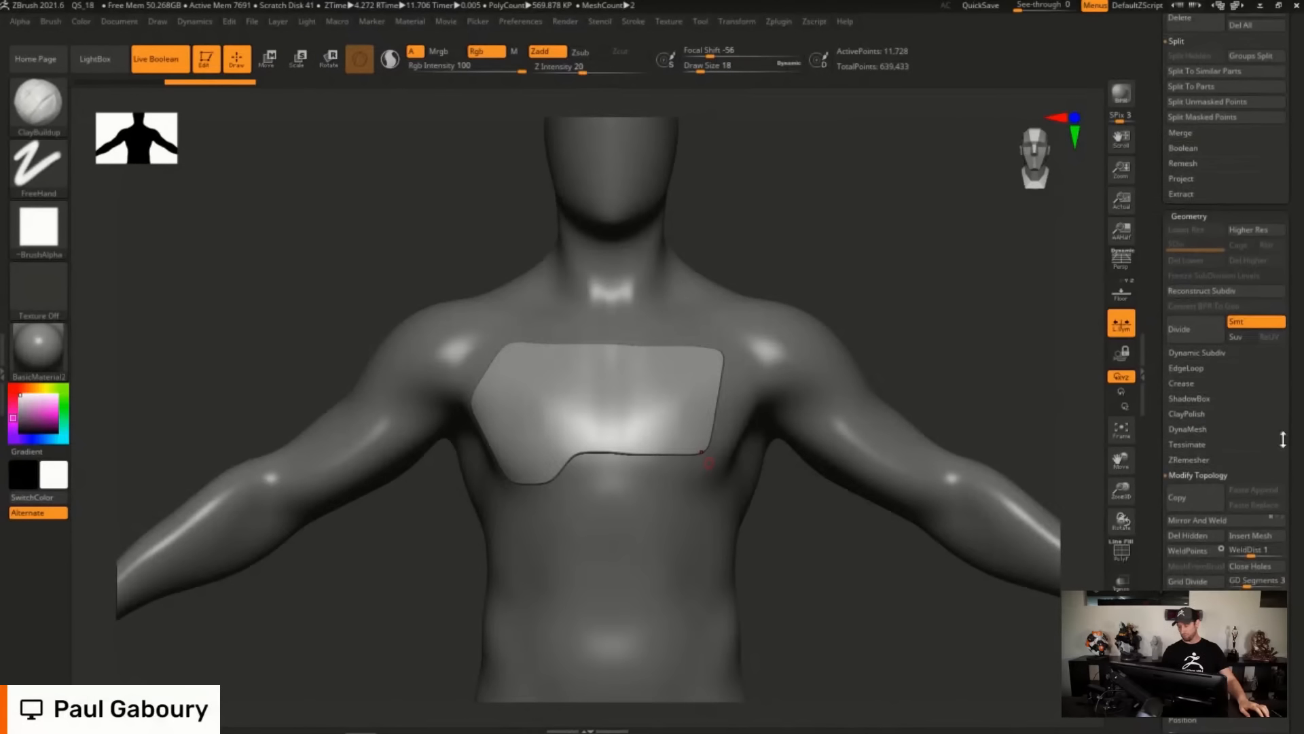
pyautogui.click(1237, 521)
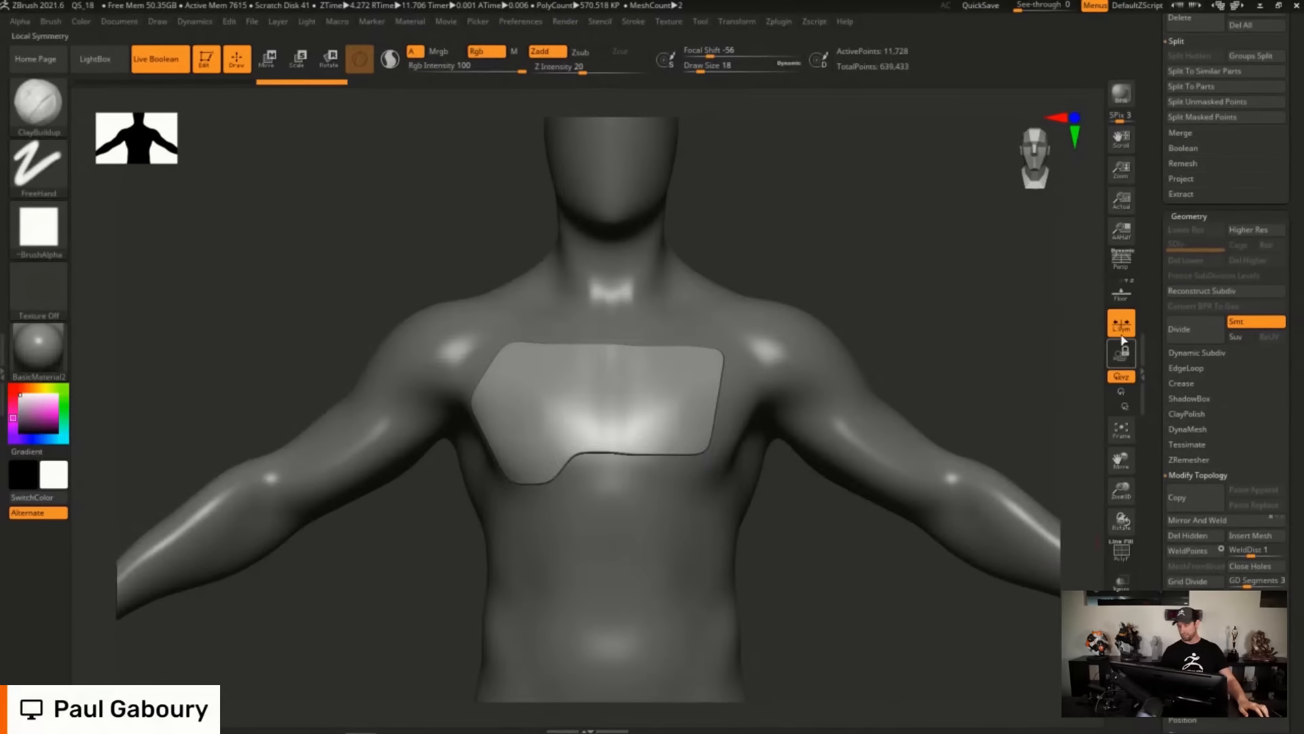
pyautogui.click(1194, 525)
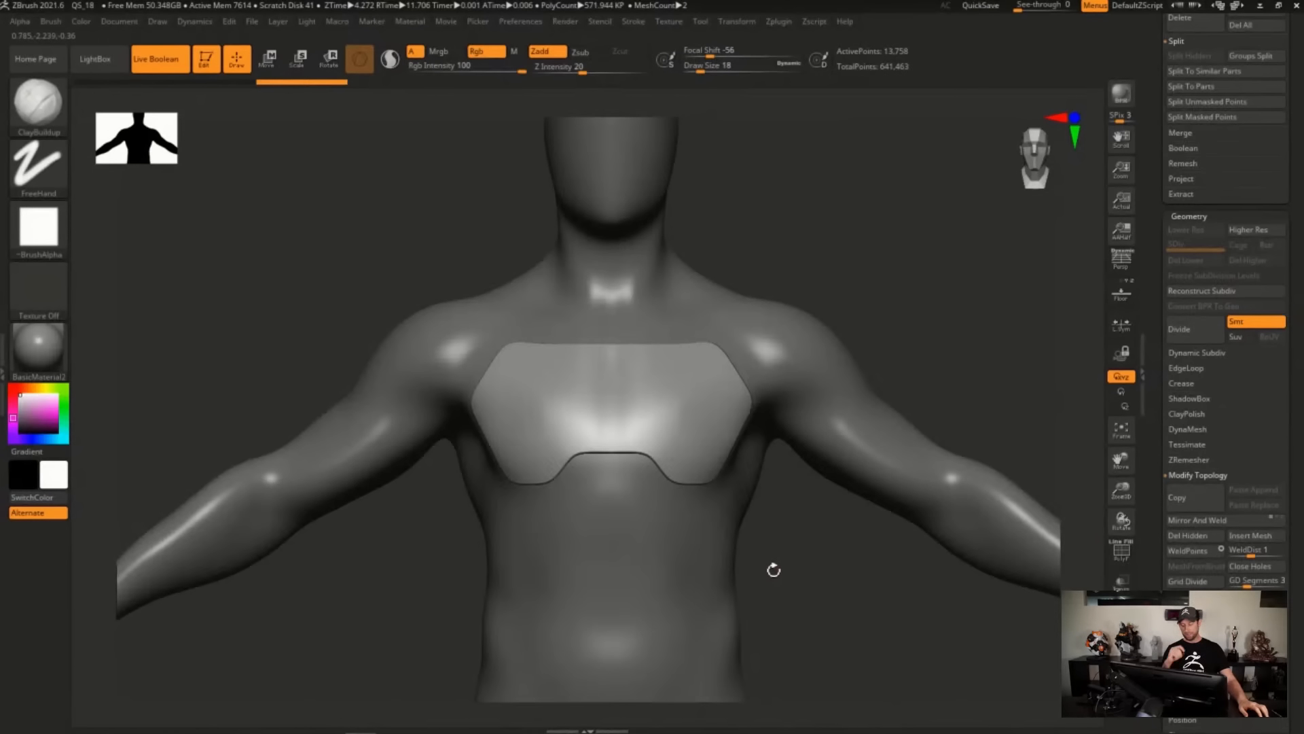
# Project two overlapping four-sided tabs onto one side of the chest panel, at its upper outer corner and lower edge.
pyautogui.moveTo(1295, 388); pyautogui.dragTo(1289, 586)
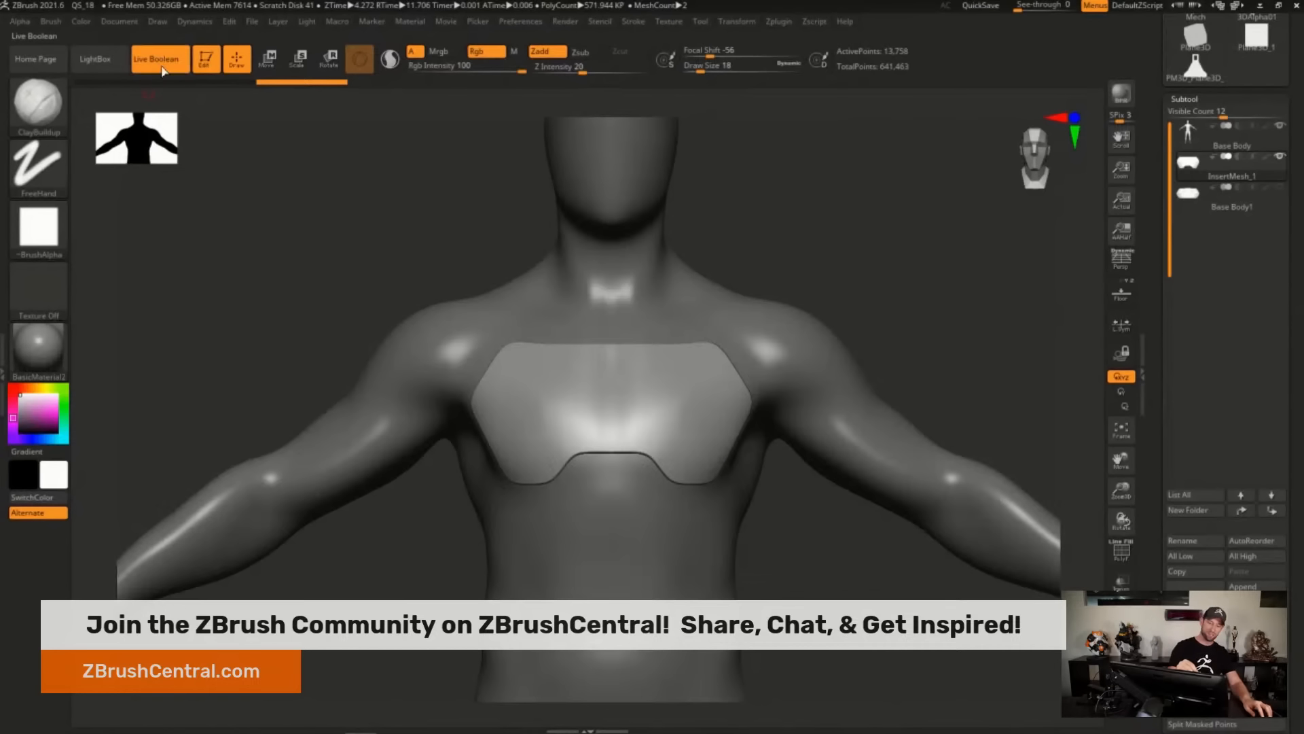
pyautogui.moveTo(446, 311); pyautogui.dragTo(600, 479)
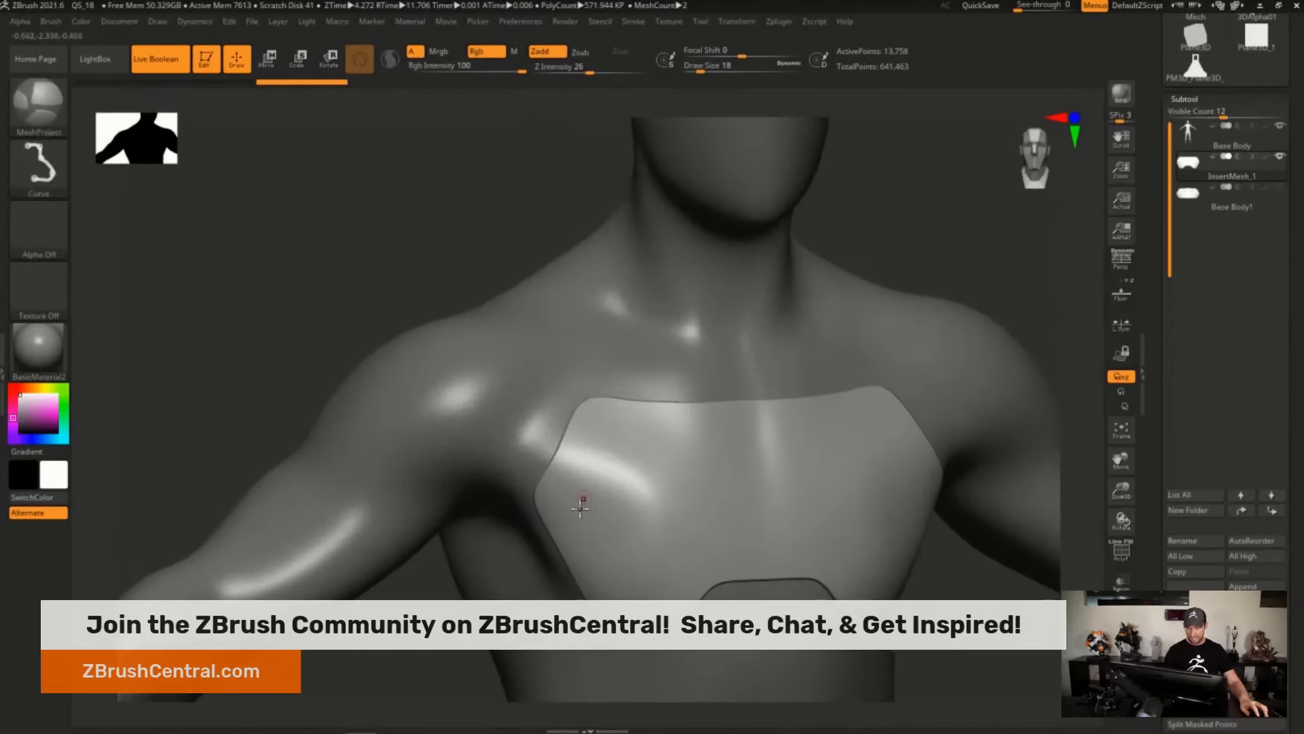
pyautogui.moveTo(551, 456)
pyautogui.mouseDown()
pyautogui.moveTo(535, 462)
pyautogui.moveTo(511, 435)
pyautogui.mouseUp()
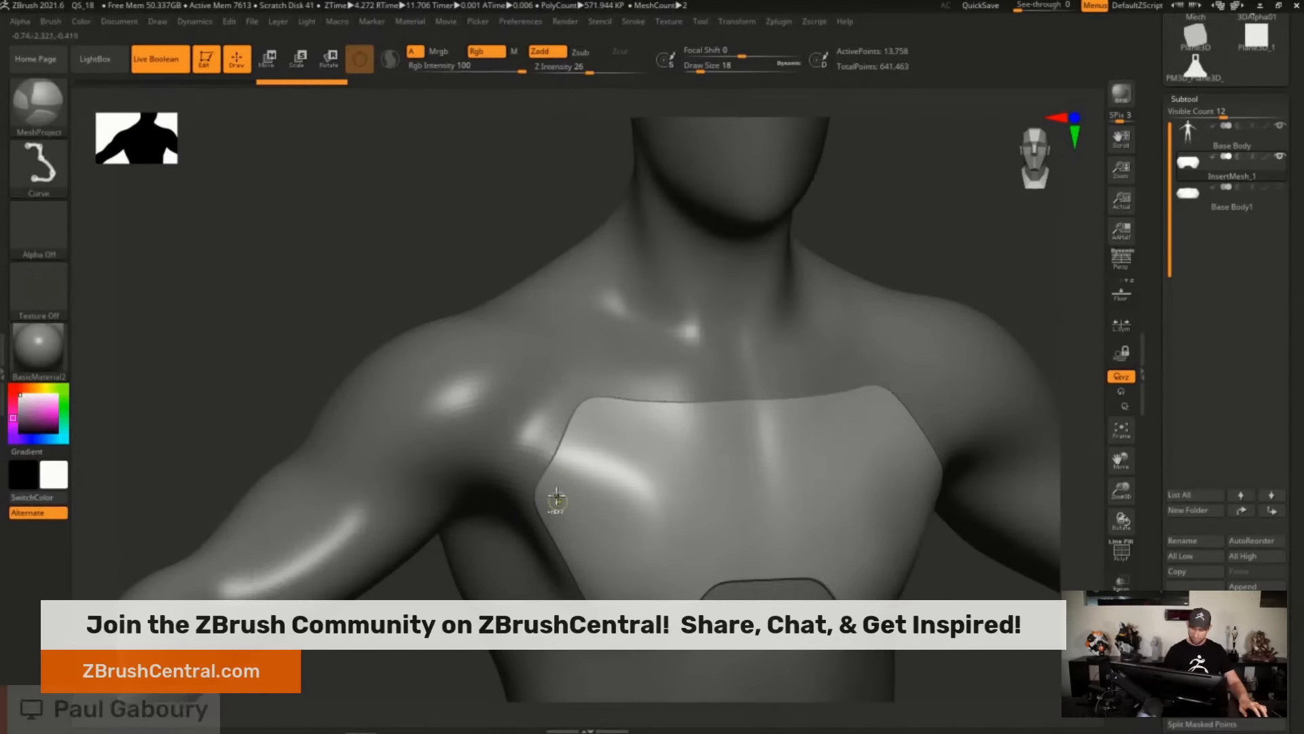
pyautogui.moveTo(571, 506)
pyautogui.keyDown('ctrl'); pyautogui.mouseDown()
pyautogui.moveTo(491, 443)
pyautogui.moveTo(514, 455)
pyautogui.moveTo(546, 405)
pyautogui.moveTo(654, 430)
pyautogui.mouseUp(); pyautogui.keyUp('ctrl')
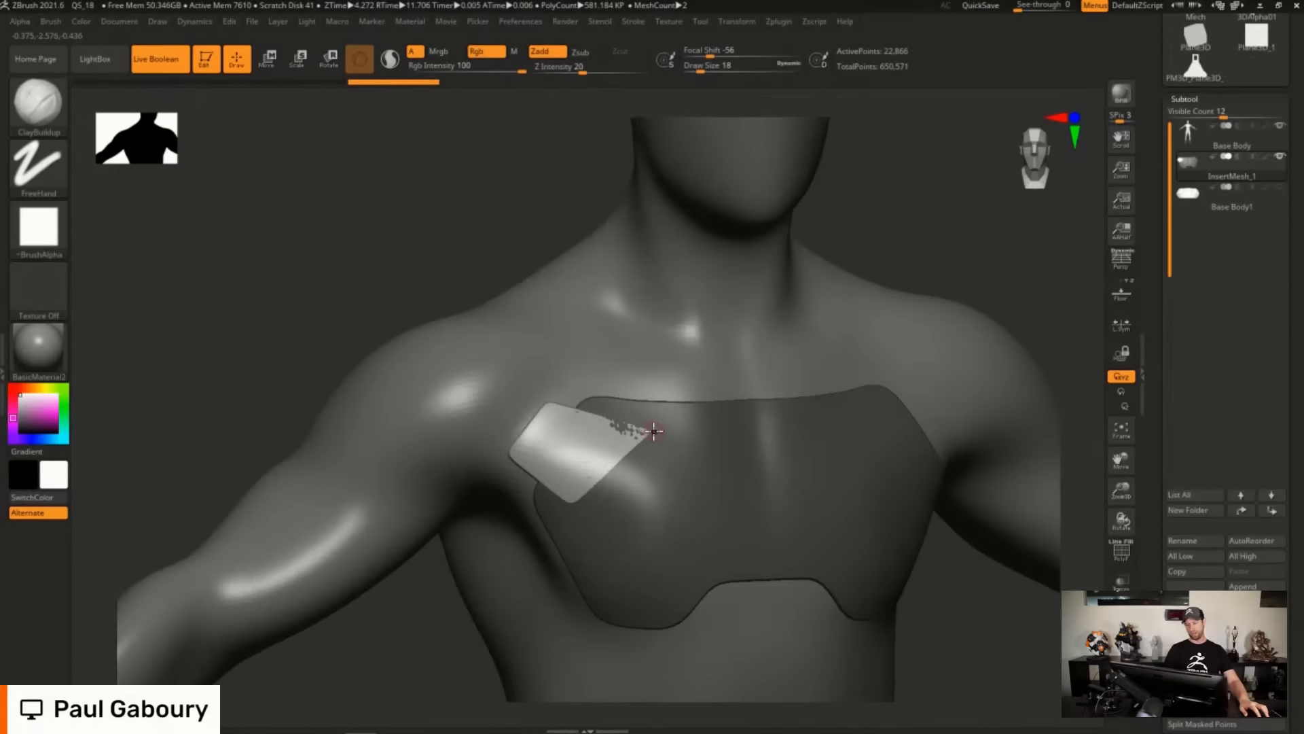
pyautogui.moveTo(666, 576); pyautogui.dragTo(645, 466, button='right')
pyautogui.moveTo(632, 470)
pyautogui.keyDown('ctrl'); pyautogui.mouseDown()
pyautogui.moveTo(614, 547)
pyautogui.moveTo(640, 503)
pyautogui.moveTo(677, 497)
pyautogui.moveTo(694, 437)
pyautogui.mouseUp(); pyautogui.keyUp('ctrl')
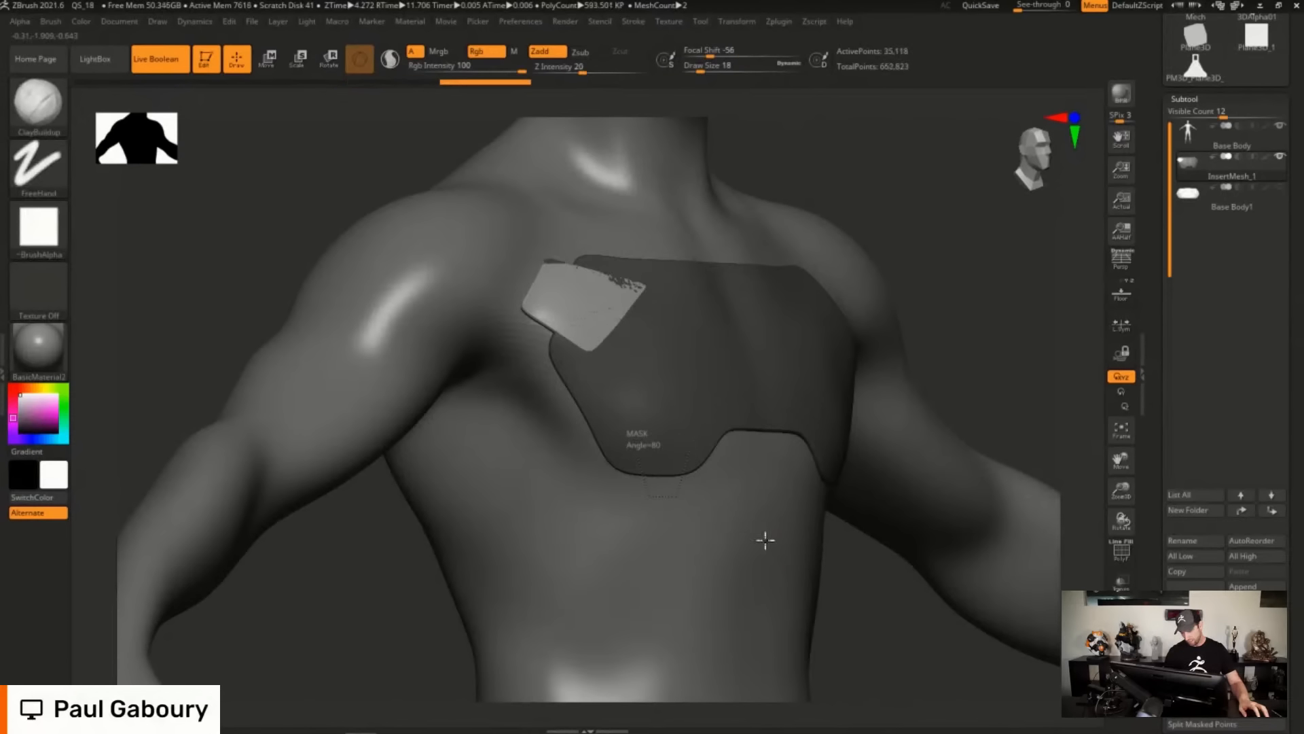
pyautogui.keyDown('ctrl'); pyautogui.moveTo(777, 568); pyautogui.dragTo(666, 511, button='right'); pyautogui.keyUp('ctrl')
pyautogui.moveTo(848, 398)
pyautogui.keyDown('ctrl'); pyautogui.mouseDown()
pyautogui.moveTo(902, 403)
pyautogui.moveTo(829, 462)
pyautogui.mouseUp(); pyautogui.keyUp('ctrl')
pyautogui.press('space')
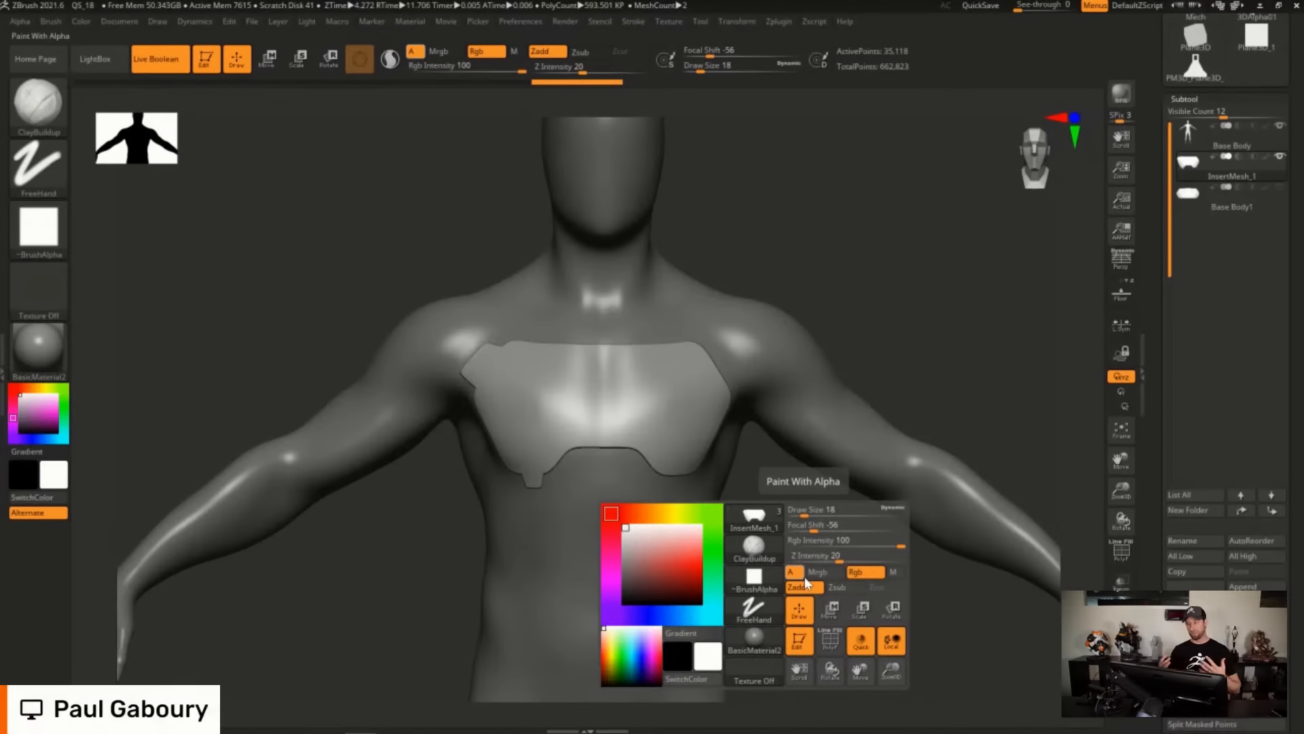
# Undo both one-sided tabs on the chest panel.
pyautogui.hotkey('ctrl', 'z')
pyautogui.hotkey('ctrl', 'z')
pyautogui.hotkey('ctrl', 'z')
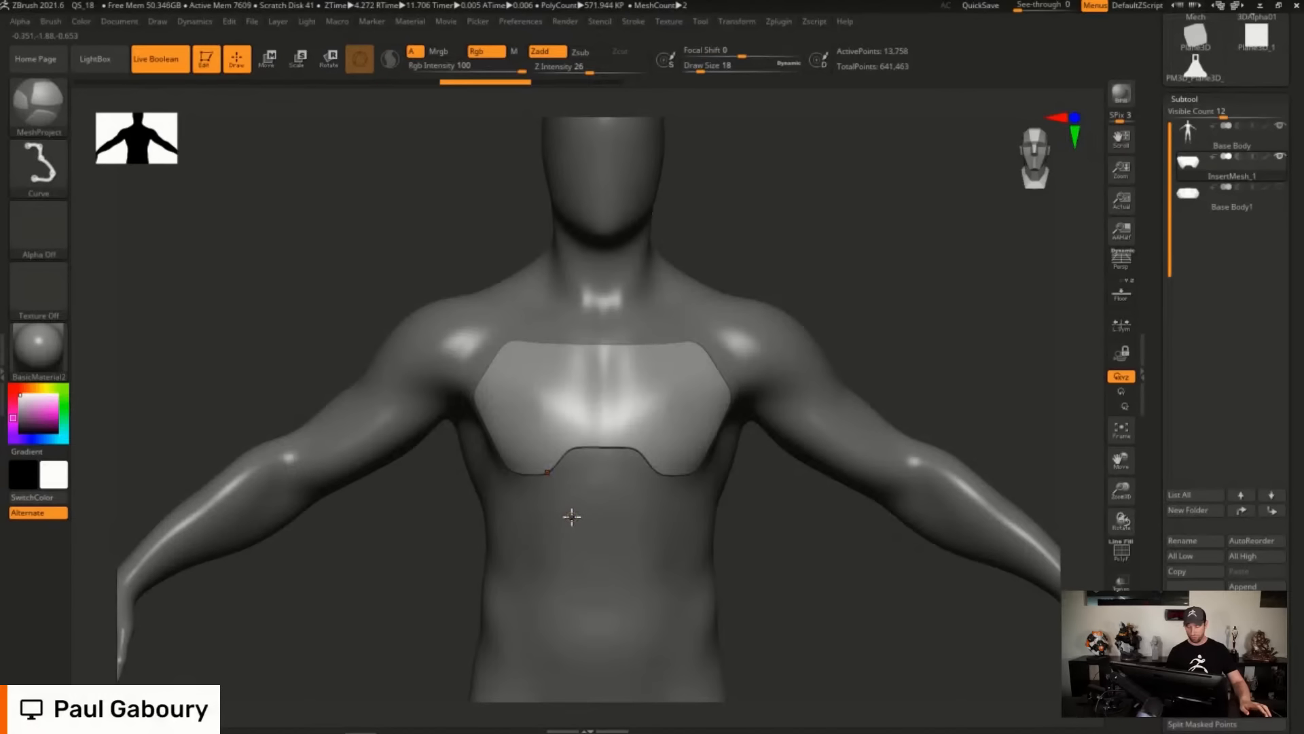
# Project symmetrical four-sided tabs over both upper outer corners and both lower lobes of the chest panel.
pyautogui.moveTo(569, 514)
pyautogui.mouseDown(button='right')
pyautogui.moveTo(585, 507)
pyautogui.moveTo(524, 449)
pyautogui.mouseUp(button='right')
pyautogui.moveTo(537, 467)
pyautogui.keyDown('ctrl'); pyautogui.mouseDown()
pyautogui.moveTo(473, 394)
pyautogui.moveTo(471, 364)
pyautogui.moveTo(498, 329)
pyautogui.moveTo(625, 388)
pyautogui.mouseUp(); pyautogui.keyUp('ctrl')
pyautogui.moveTo(729, 569); pyautogui.dragTo(711, 510, button='right')
pyautogui.moveTo(626, 381)
pyautogui.keyDown('ctrl'); pyautogui.mouseDown()
pyautogui.moveTo(654, 512)
pyautogui.moveTo(707, 503)
pyautogui.moveTo(747, 360)
pyautogui.mouseUp(); pyautogui.keyUp('ctrl')
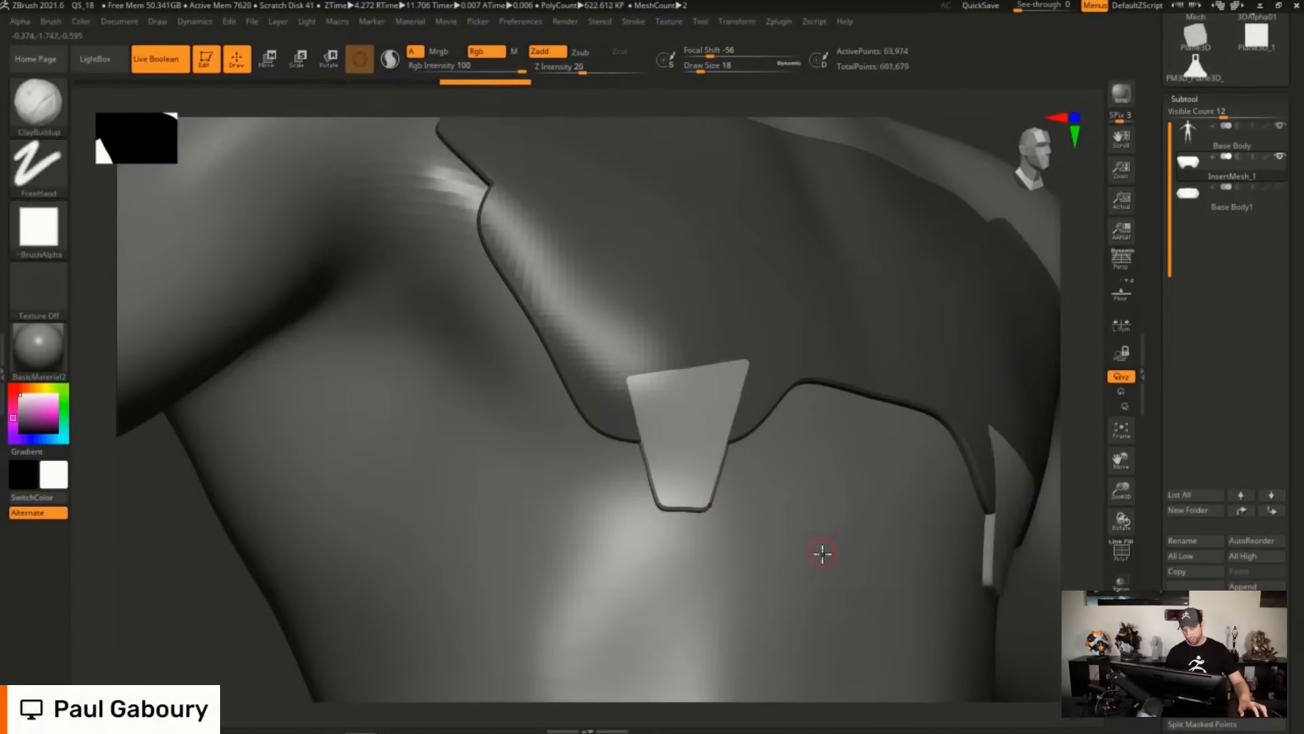
pyautogui.keyDown('ctrl'); pyautogui.moveTo(824, 553); pyautogui.dragTo(784, 435, button='right'); pyautogui.keyUp('ctrl')
pyautogui.keyDown('ctrl'); pyautogui.moveTo(822, 408); pyautogui.dragTo(883, 407); pyautogui.keyUp('ctrl')
pyautogui.moveTo(897, 414); pyautogui.dragTo(801, 510, button='right')
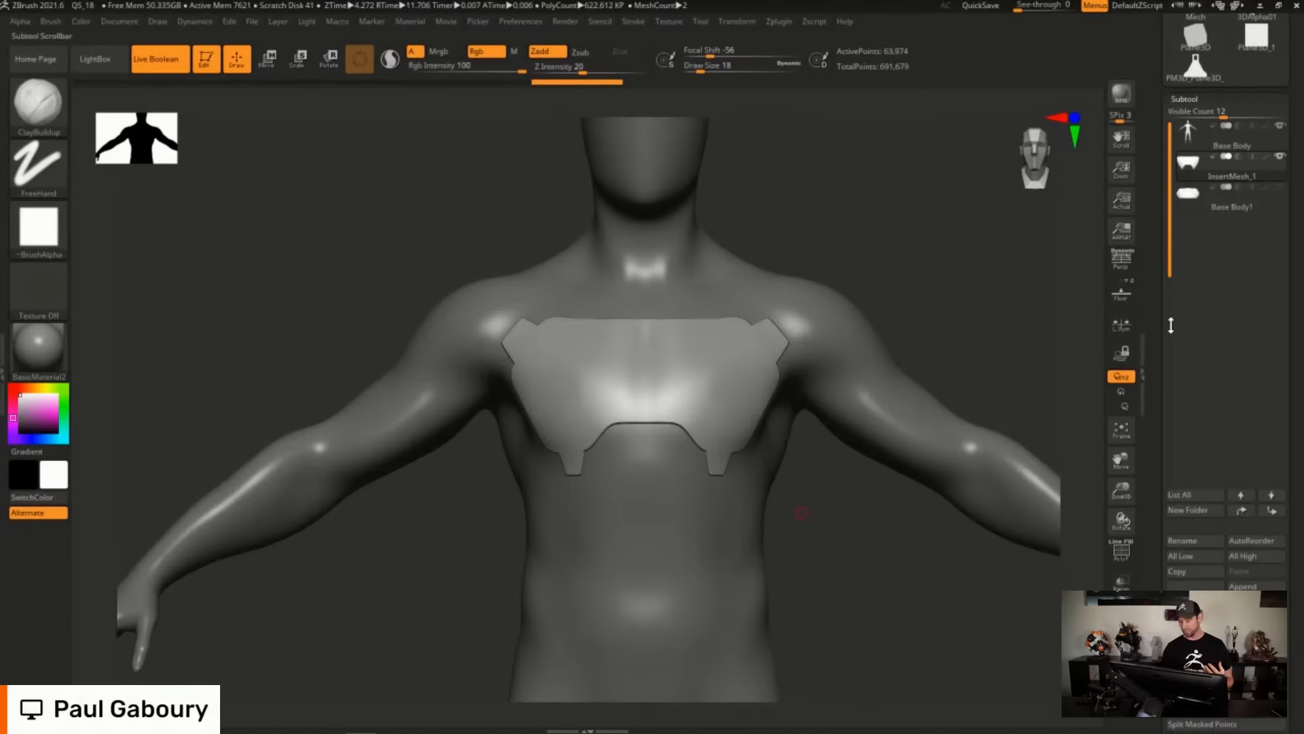
# Examine the polygroups of the chest panel and its tabs in the polyframe display.
pyautogui.hotkey('shift', 'f')
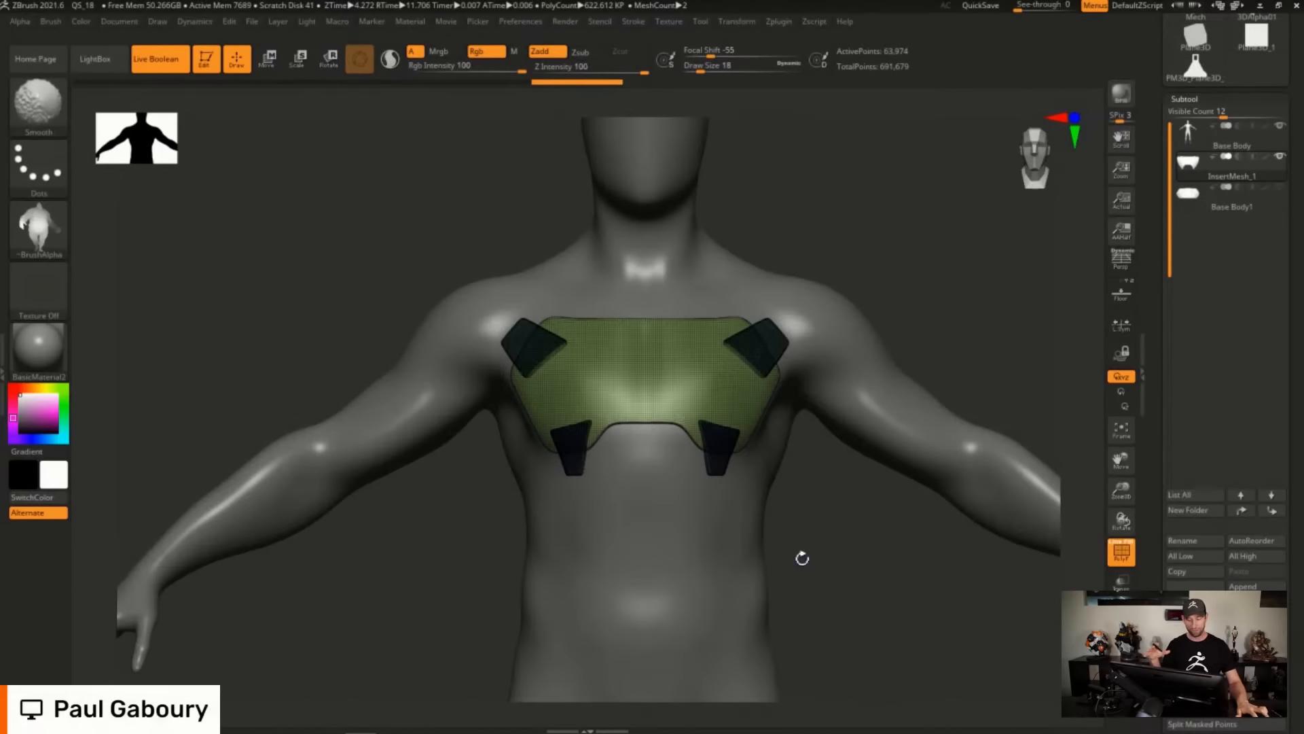
pyautogui.hotkey('shift', 'f')
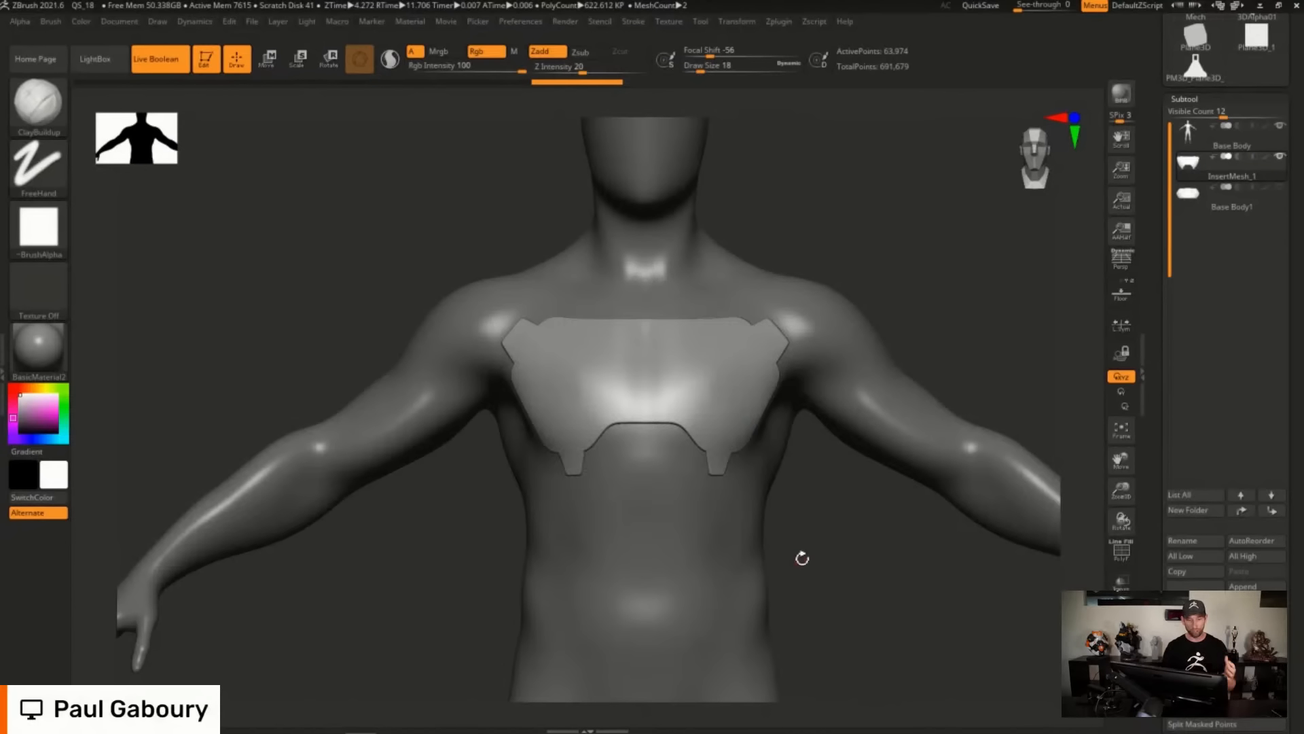
# Project additional symmetrical shapes along the outer sides of the chest panel, between its upper and lower tabs.
pyautogui.moveTo(664, 446); pyautogui.dragTo(703, 455, button='right')
pyautogui.keyDown('alt'); pyautogui.moveTo(594, 419); pyautogui.dragTo(660, 465, button='right'); pyautogui.keyUp('alt')
pyautogui.press('b')
pyautogui.press('m')
pyautogui.press('j')
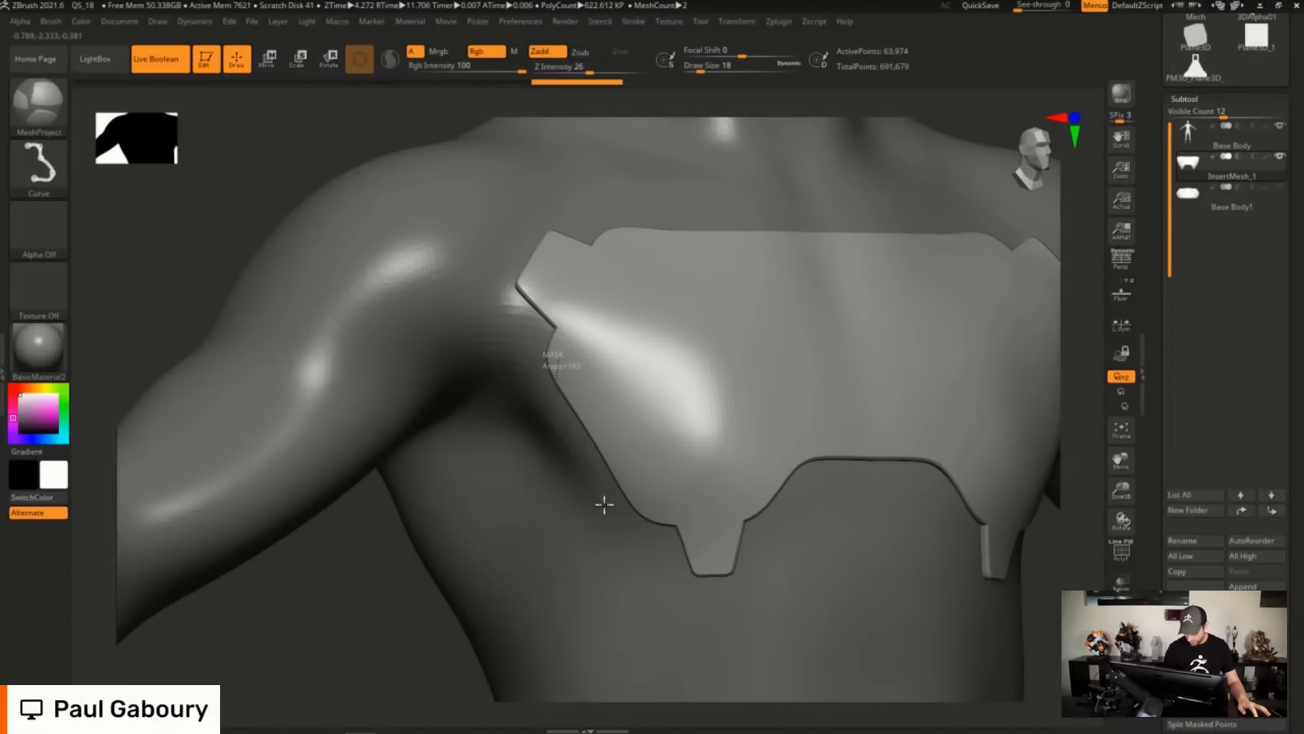
pyautogui.keyDown('ctrl'); pyautogui.moveTo(677, 497); pyautogui.dragTo(677, 498); pyautogui.keyUp('ctrl')
pyautogui.keyDown('ctrl'); pyautogui.moveTo(650, 595); pyautogui.dragTo(579, 540, button='right'); pyautogui.keyUp('ctrl')
pyautogui.keyDown('ctrl'); pyautogui.moveTo(905, 617); pyautogui.dragTo(911, 656); pyautogui.keyUp('ctrl')
pyautogui.keyDown('alt'); pyautogui.moveTo(910, 624); pyautogui.dragTo(781, 553, button='right'); pyautogui.keyUp('alt')
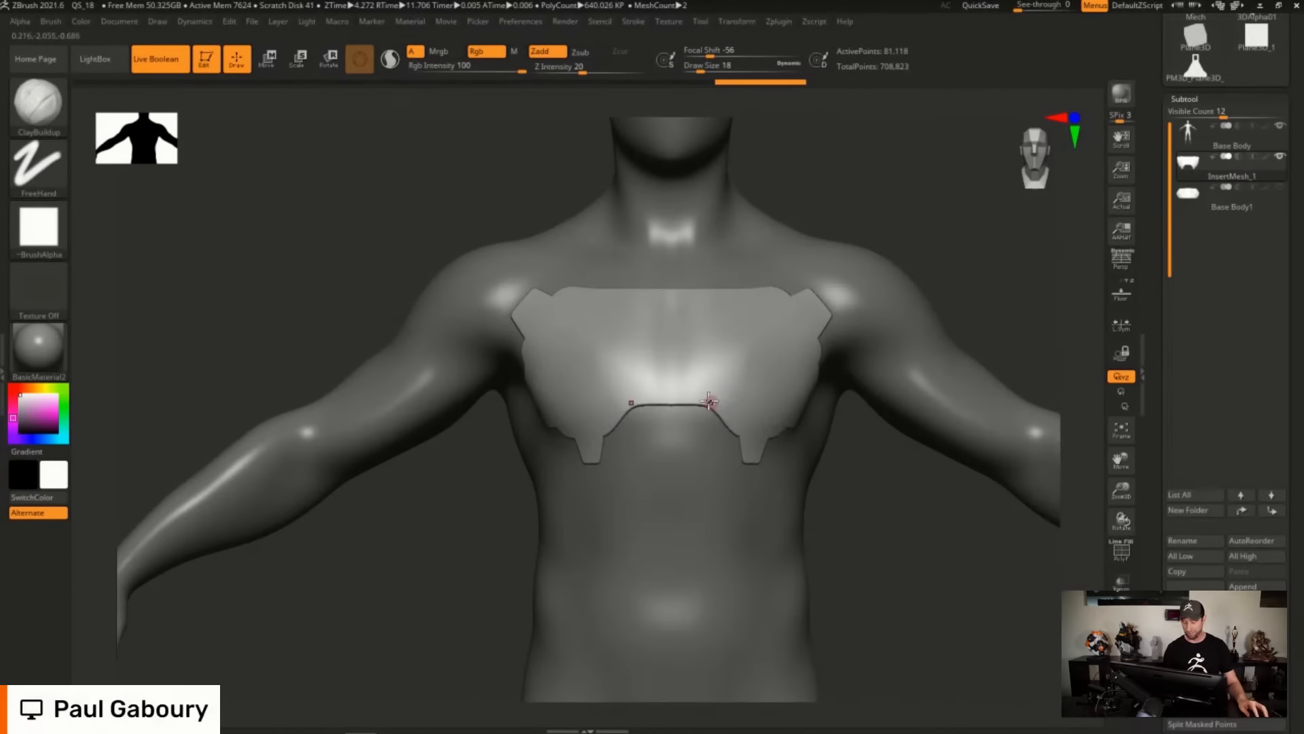
# Project symmetrical four-sided recesses inside the upper outer tabs of the chest panel.
pyautogui.moveTo(656, 381)
pyautogui.mouseDown(button='right')
pyautogui.moveTo(687, 376)
pyautogui.moveTo(611, 433)
pyautogui.moveTo(634, 494)
pyautogui.mouseUp(button='right')
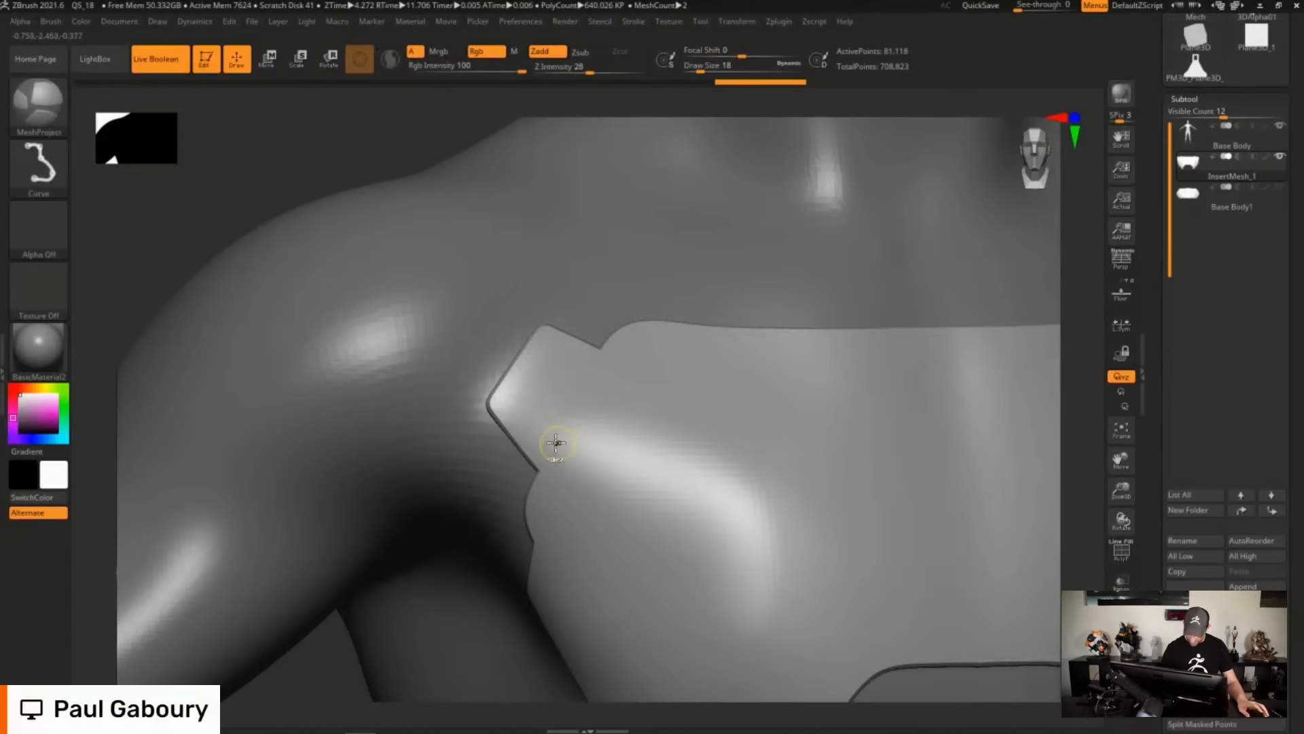
pyautogui.moveTo(562, 459)
pyautogui.keyDown('ctrl'); pyautogui.mouseDown()
pyautogui.moveTo(514, 411)
pyautogui.moveTo(549, 351)
pyautogui.moveTo(610, 372)
pyautogui.moveTo(564, 457)
pyautogui.mouseUp(); pyautogui.keyUp('ctrl')
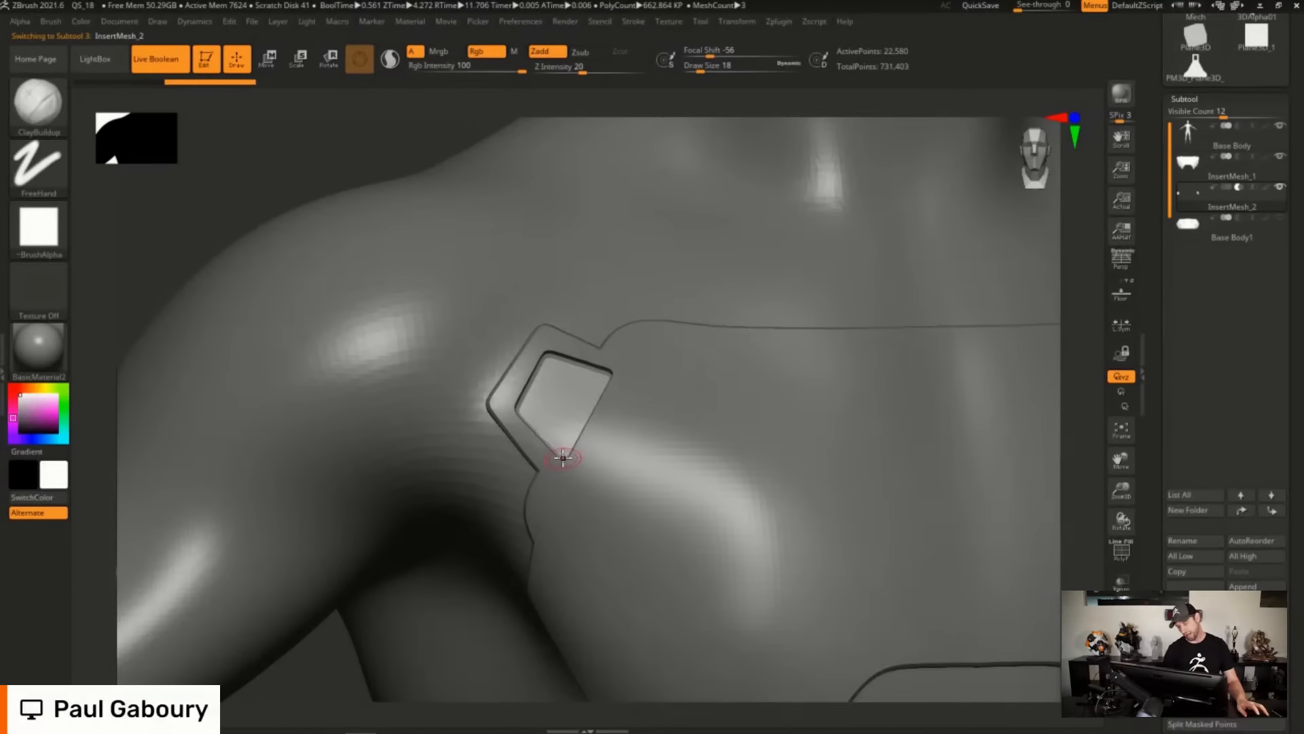
pyautogui.keyDown('ctrl'); pyautogui.moveTo(753, 510); pyautogui.dragTo(658, 451, button='right'); pyautogui.keyUp('ctrl')
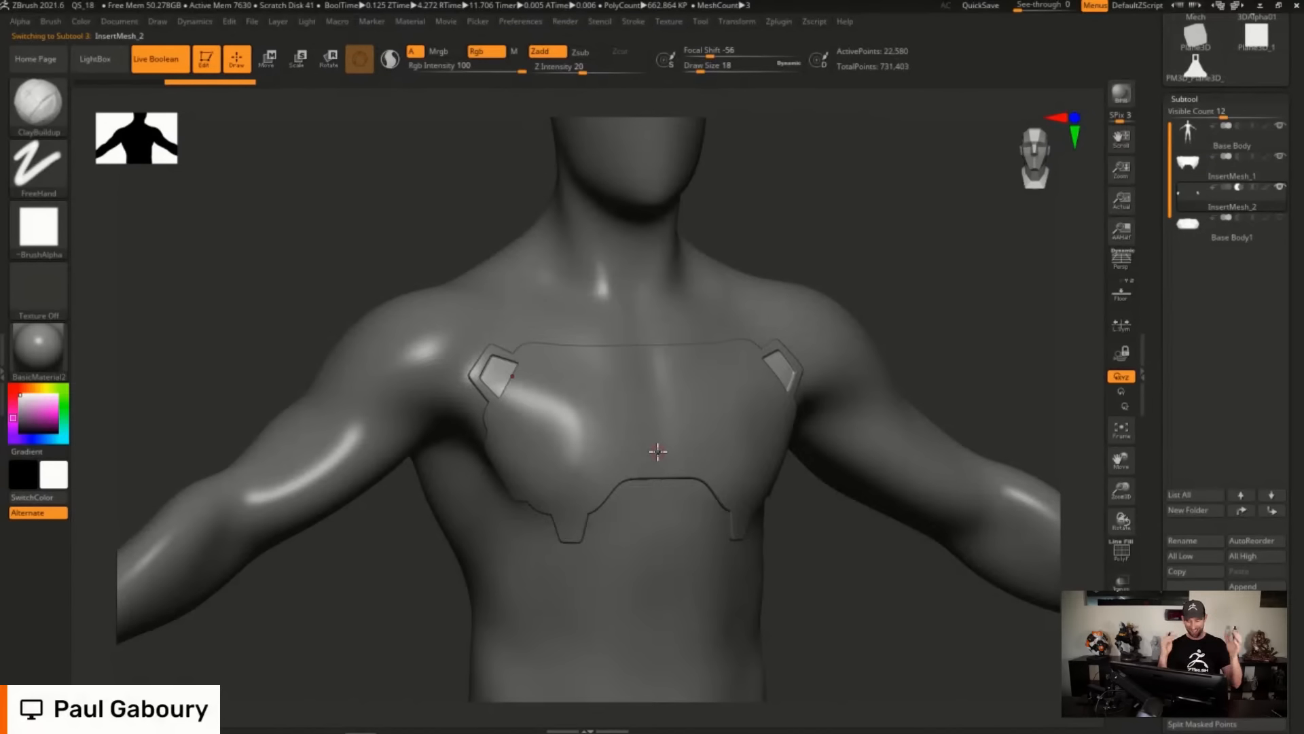
# Try to project an angled strip across the lower outer edge of the chest panel with the body visible.
pyautogui.moveTo(512, 449); pyautogui.dragTo(632, 506, button='right')
pyautogui.keyDown('alt'); pyautogui.moveTo(557, 499); pyautogui.dragTo(570, 382, button='right'); pyautogui.keyUp('alt')
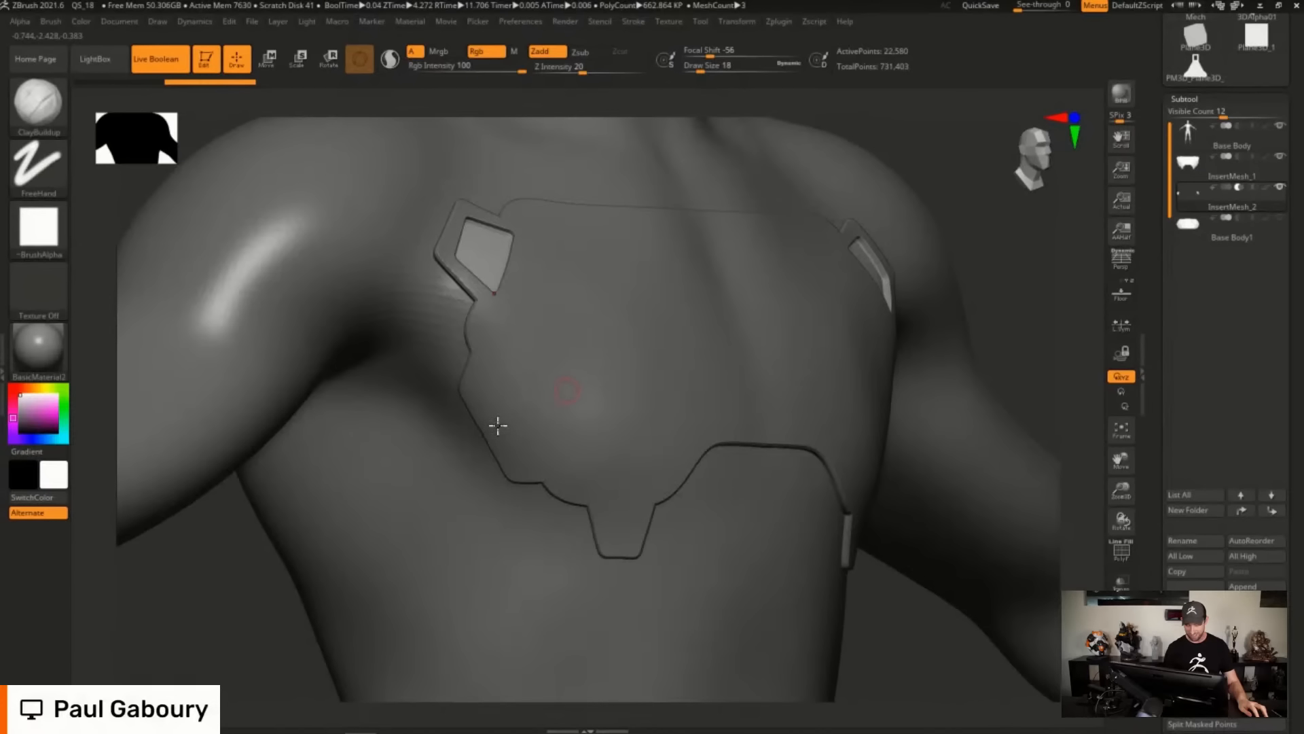
pyautogui.keyDown('ctrl'); pyautogui.moveTo(498, 425); pyautogui.dragTo(492, 431, button='right'); pyautogui.keyUp('ctrl')
pyautogui.press('ctrl')
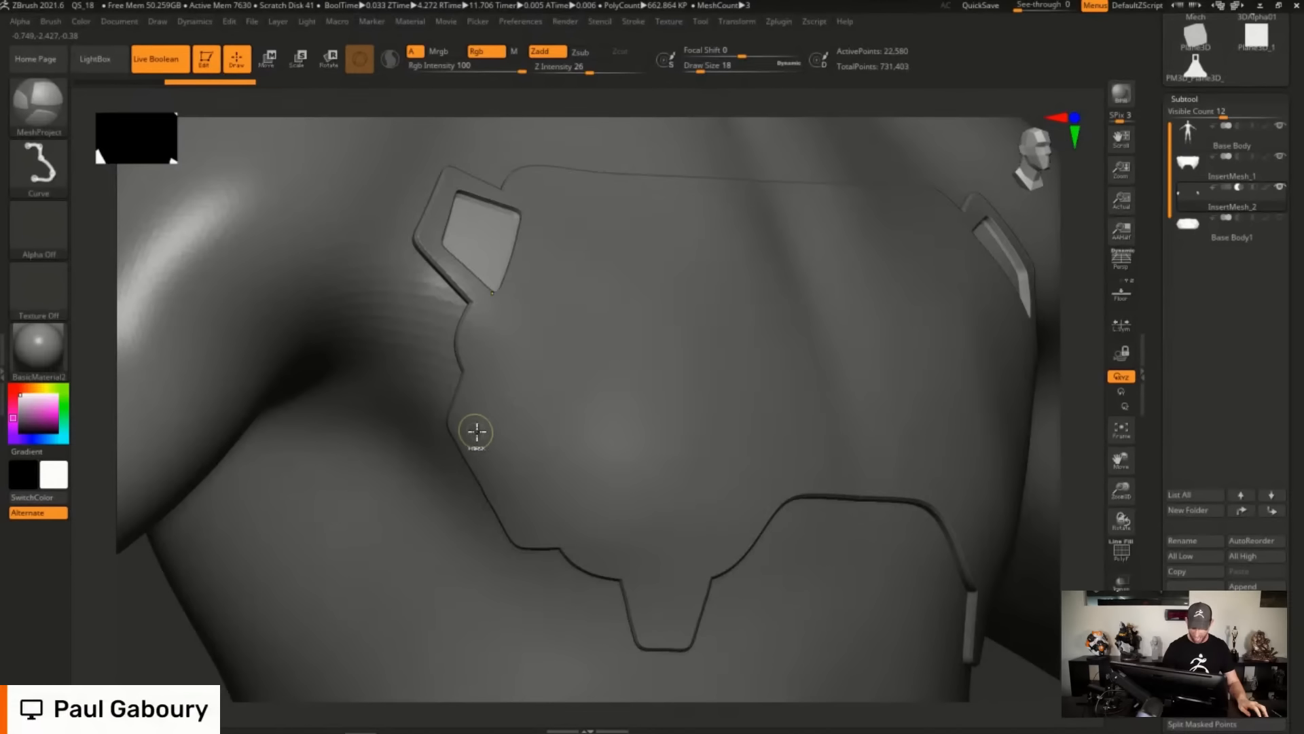
pyautogui.moveTo(468, 426)
pyautogui.keyDown('ctrl'); pyautogui.mouseDown()
pyautogui.moveTo(521, 530)
pyautogui.moveTo(490, 568)
pyautogui.moveTo(407, 424)
pyautogui.moveTo(461, 421)
pyautogui.mouseUp(); pyautogui.keyUp('ctrl')
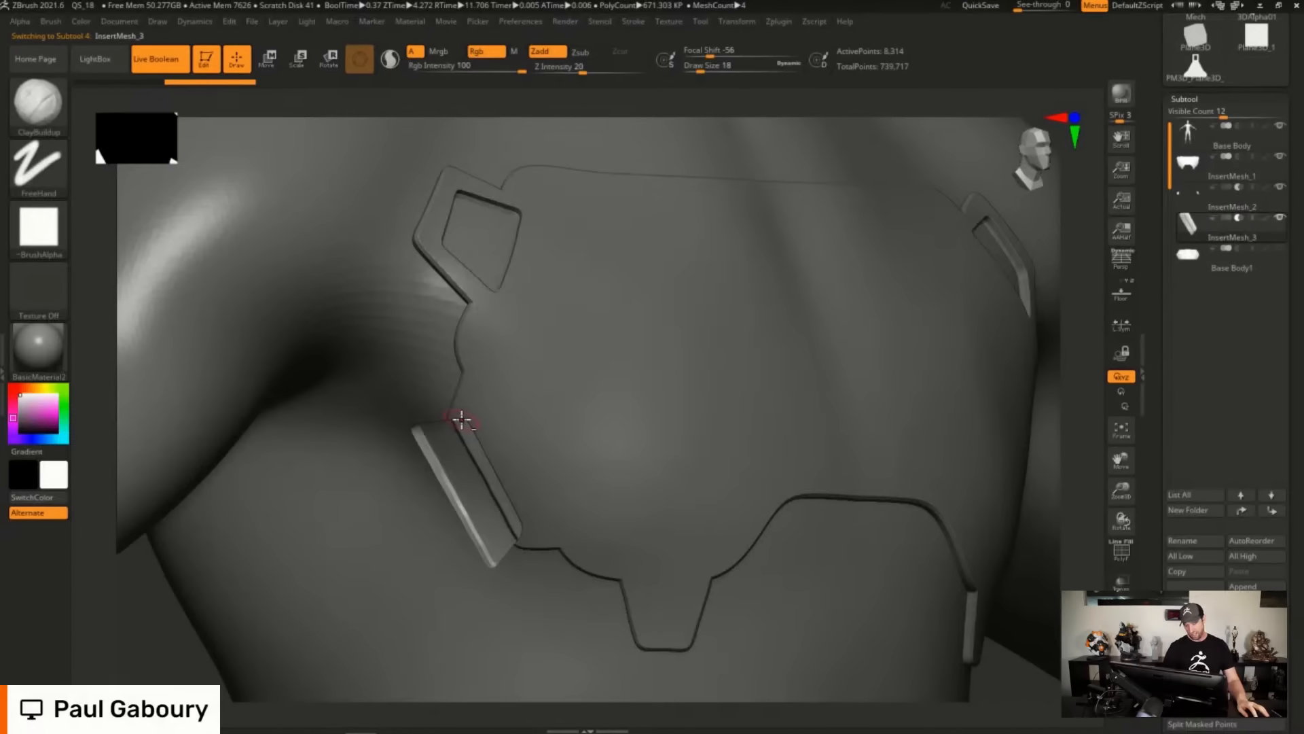
pyautogui.keyDown('ctrl'); pyautogui.moveTo(726, 533); pyautogui.dragTo(589, 453, button='right'); pyautogui.keyUp('ctrl')
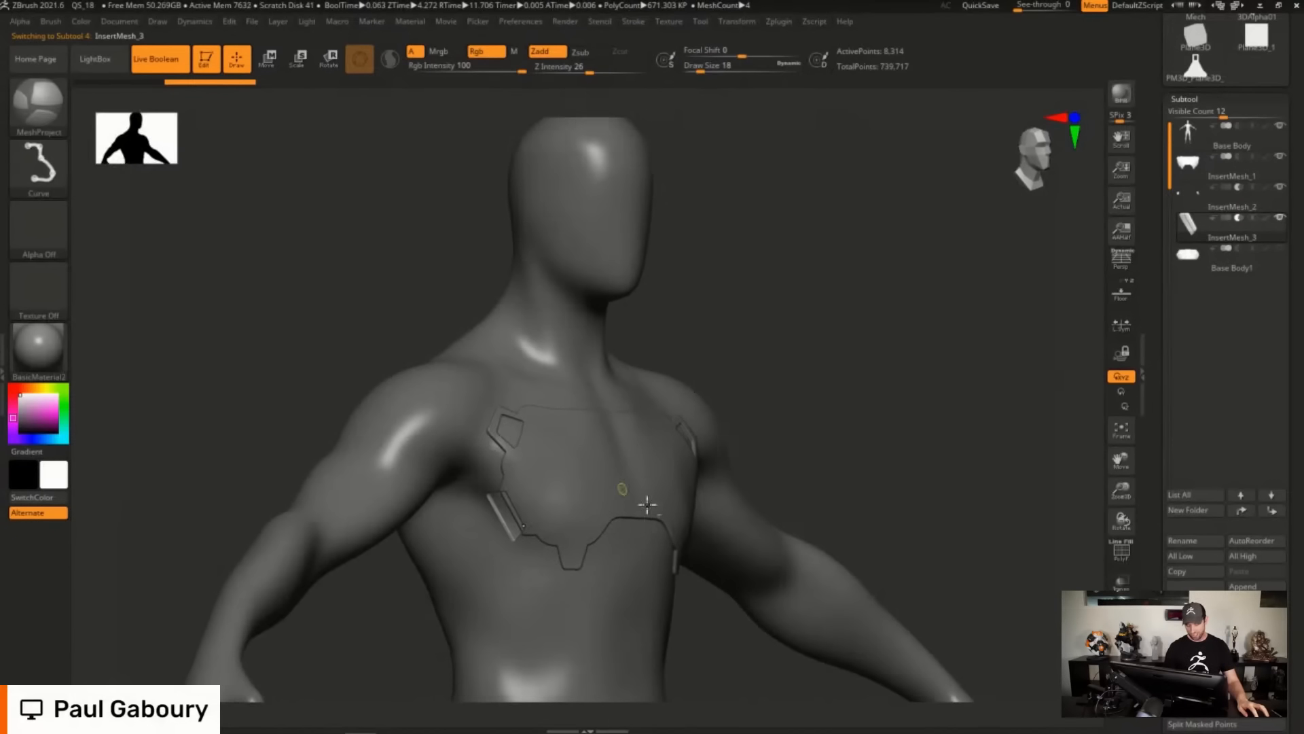
pyautogui.keyDown('alt'); pyautogui.moveTo(639, 508); pyautogui.dragTo(640, 470, button='right'); pyautogui.keyUp('alt')
# Delete the strip subtool that spills over the lower outer edge of the chest panel.
pyautogui.moveTo(1202, 233)
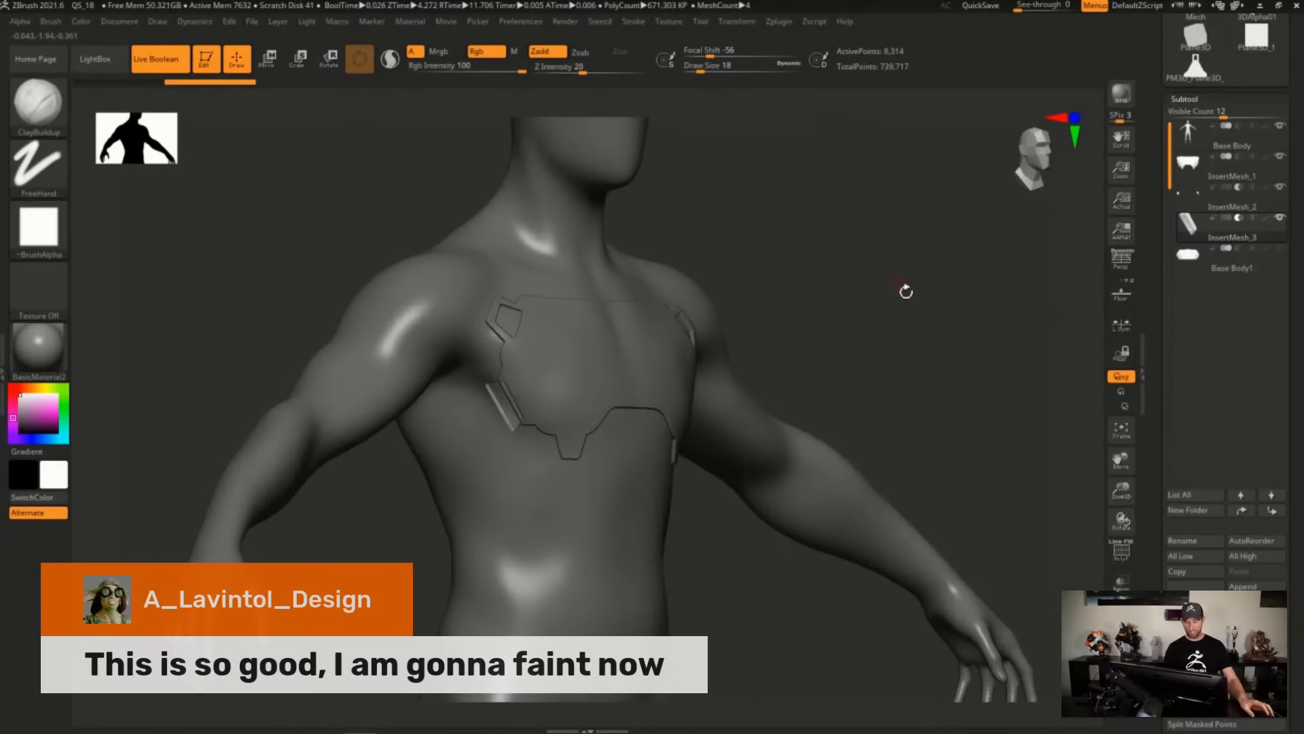
pyautogui.moveTo(905, 291)
pyautogui.mouseDown()
pyautogui.moveTo(865, 300)
pyautogui.moveTo(920, 304)
pyautogui.moveTo(903, 310)
pyautogui.mouseUp()
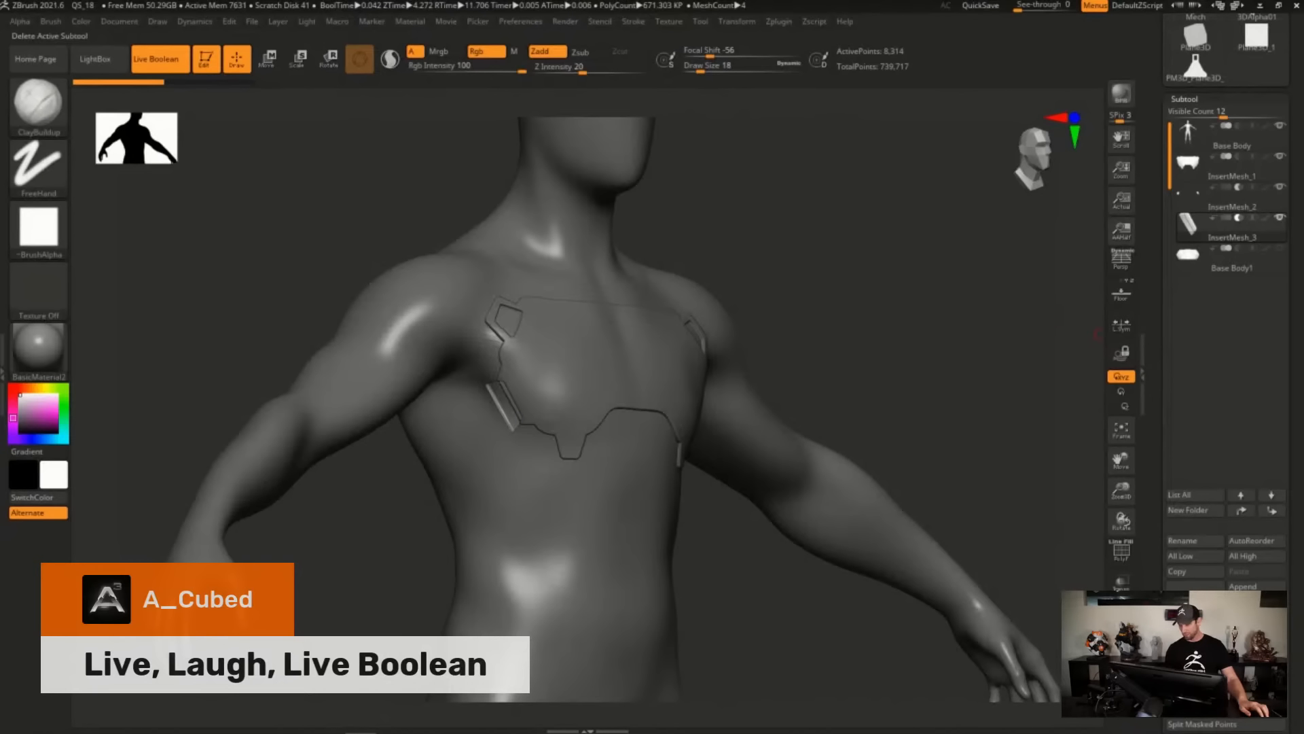
pyautogui.click(1194, 617)
pyautogui.click(1087, 650)
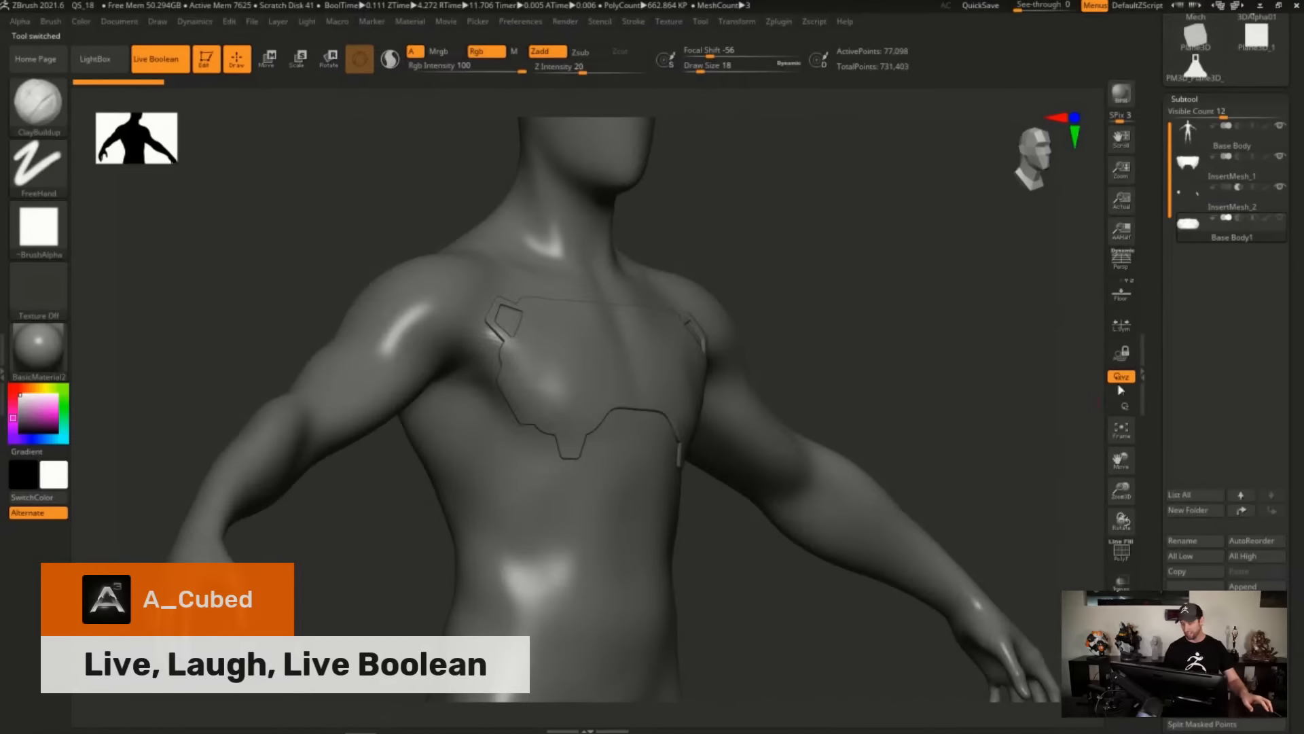
# Hide the Base Body subtool and make the chest panel subtool InsertMesh_1 active.
pyautogui.click(1280, 126)
pyautogui.press('space')
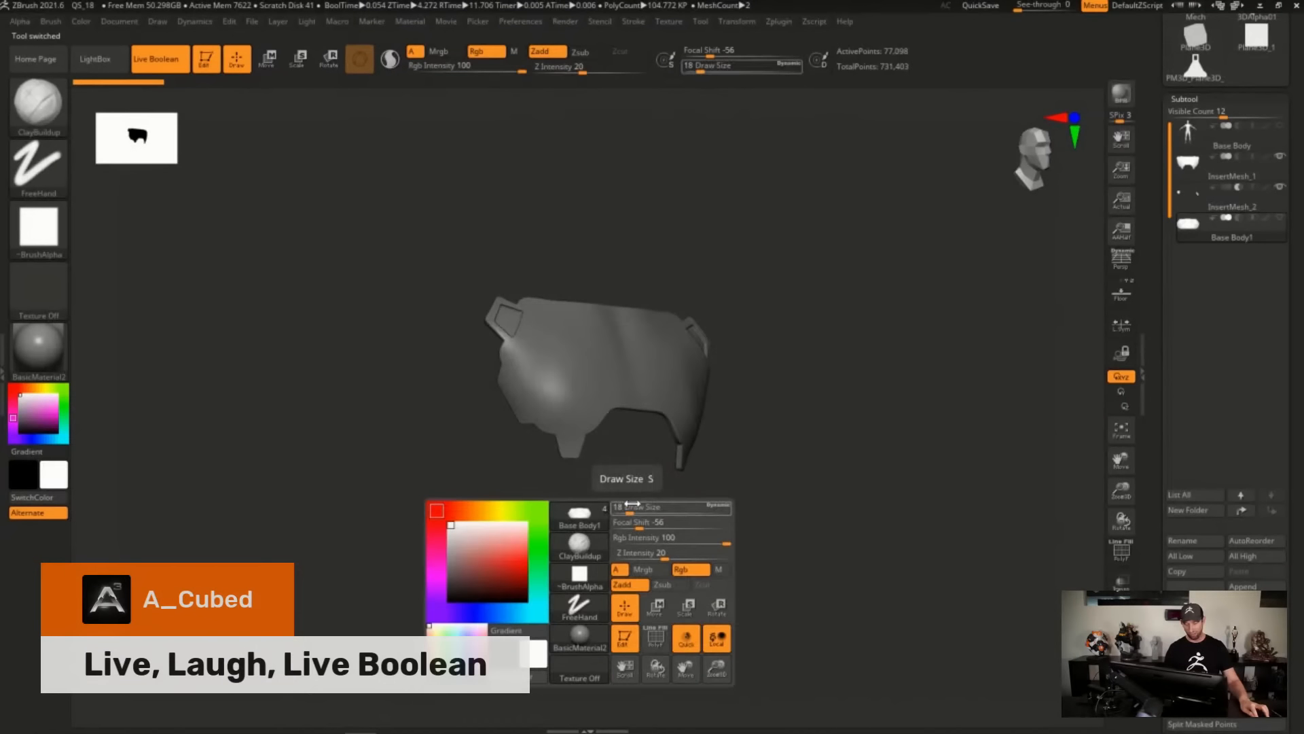
pyautogui.moveTo(632, 503)
pyautogui.mouseDown()
pyautogui.moveTo(728, 502)
pyautogui.moveTo(616, 490)
pyautogui.mouseUp()
pyautogui.press('s')
pyautogui.moveTo(537, 411)
pyautogui.keyDown('alt'); pyautogui.mouseDown(button='right')
pyautogui.moveTo(632, 480)
pyautogui.moveTo(639, 470)
pyautogui.mouseUp(button='right'); pyautogui.keyUp('alt')
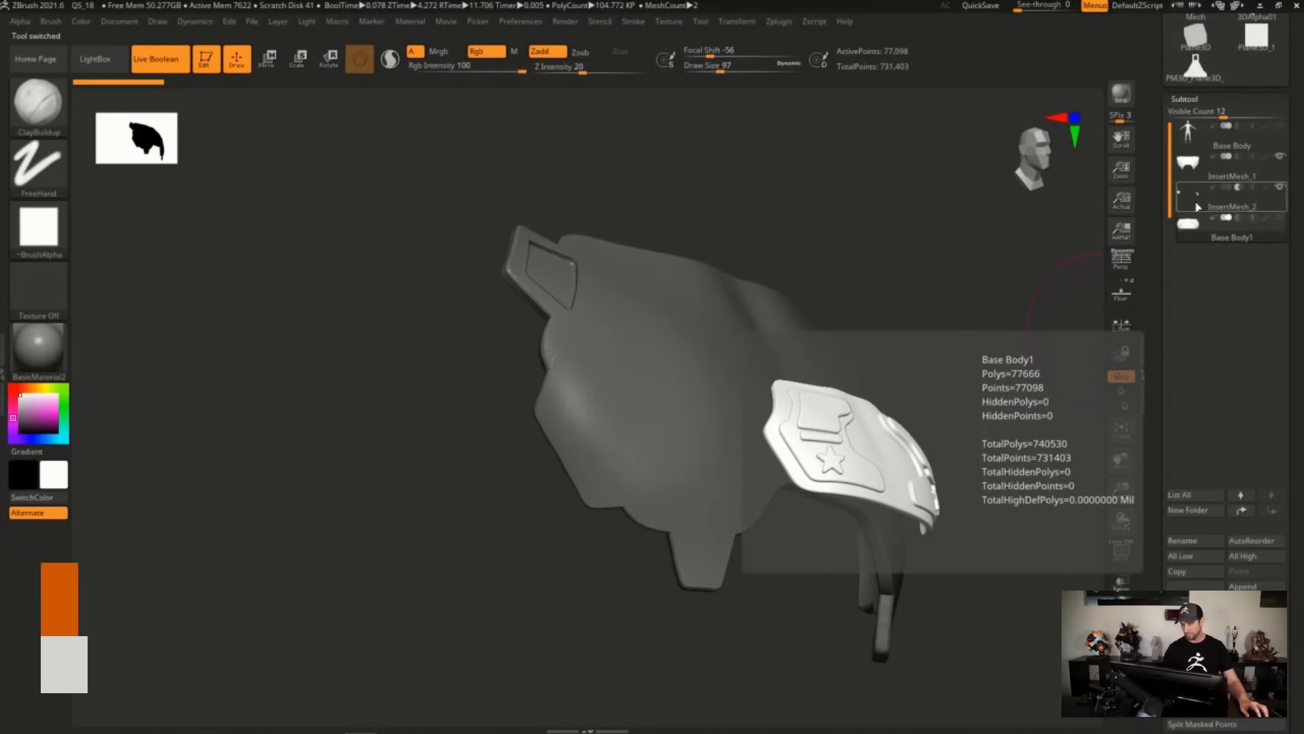
pyautogui.click(1196, 175)
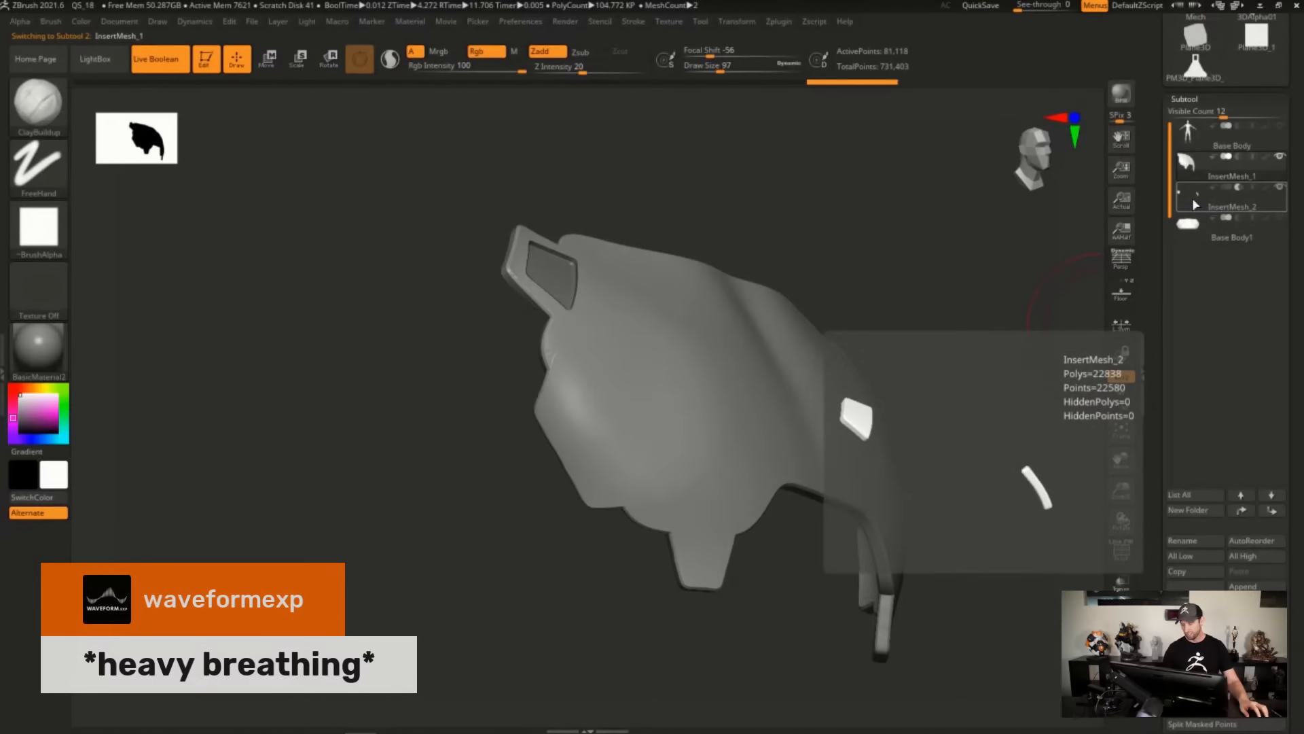
# Set the draw size to about 44 and project symmetrical narrow slots along the chest panel's lower outer edges.
pyautogui.keyDown('ctrl'); pyautogui.moveTo(538, 435); pyautogui.dragTo(555, 427, button='right'); pyautogui.keyUp('ctrl')
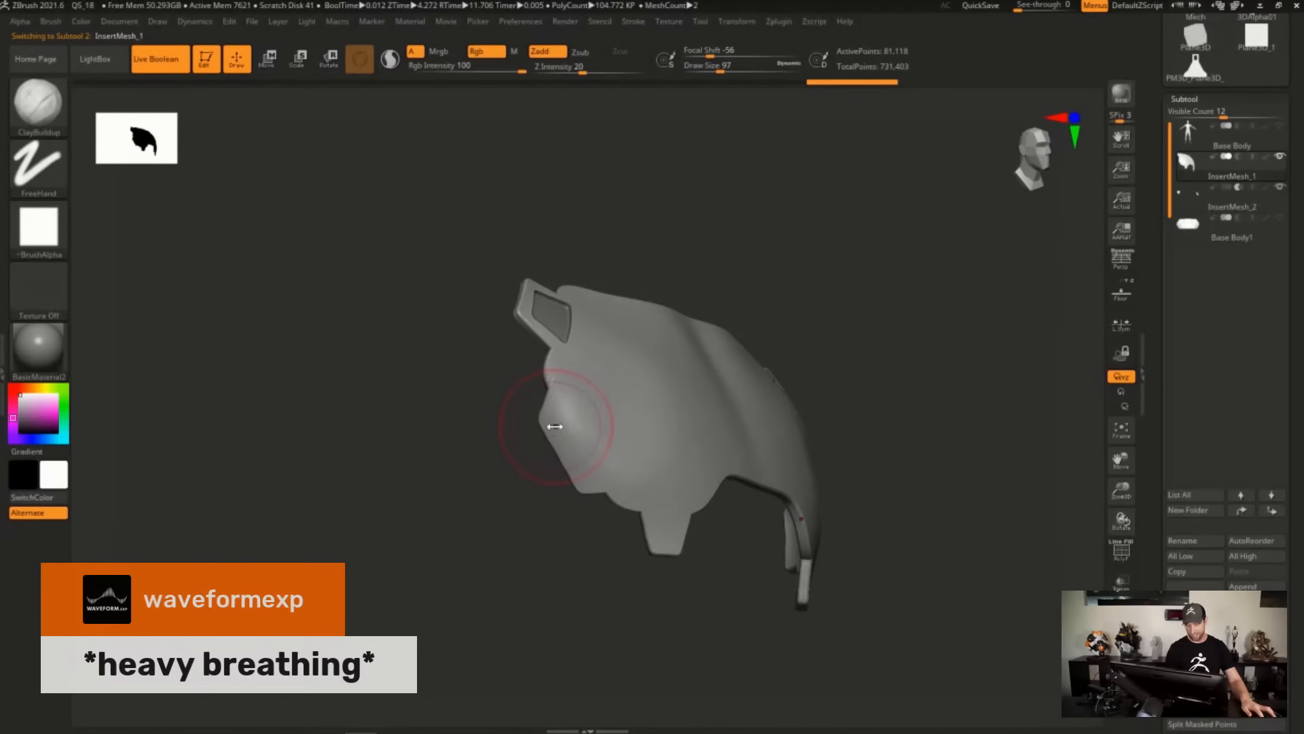
pyautogui.press('s')
pyautogui.moveTo(555, 426); pyautogui.dragTo(544, 426)
pyautogui.moveTo(550, 437)
pyautogui.keyDown('alt'); pyautogui.mouseDown(button='right')
pyautogui.moveTo(544, 390)
pyautogui.moveTo(602, 447)
pyautogui.mouseUp(button='right'); pyautogui.keyUp('alt')
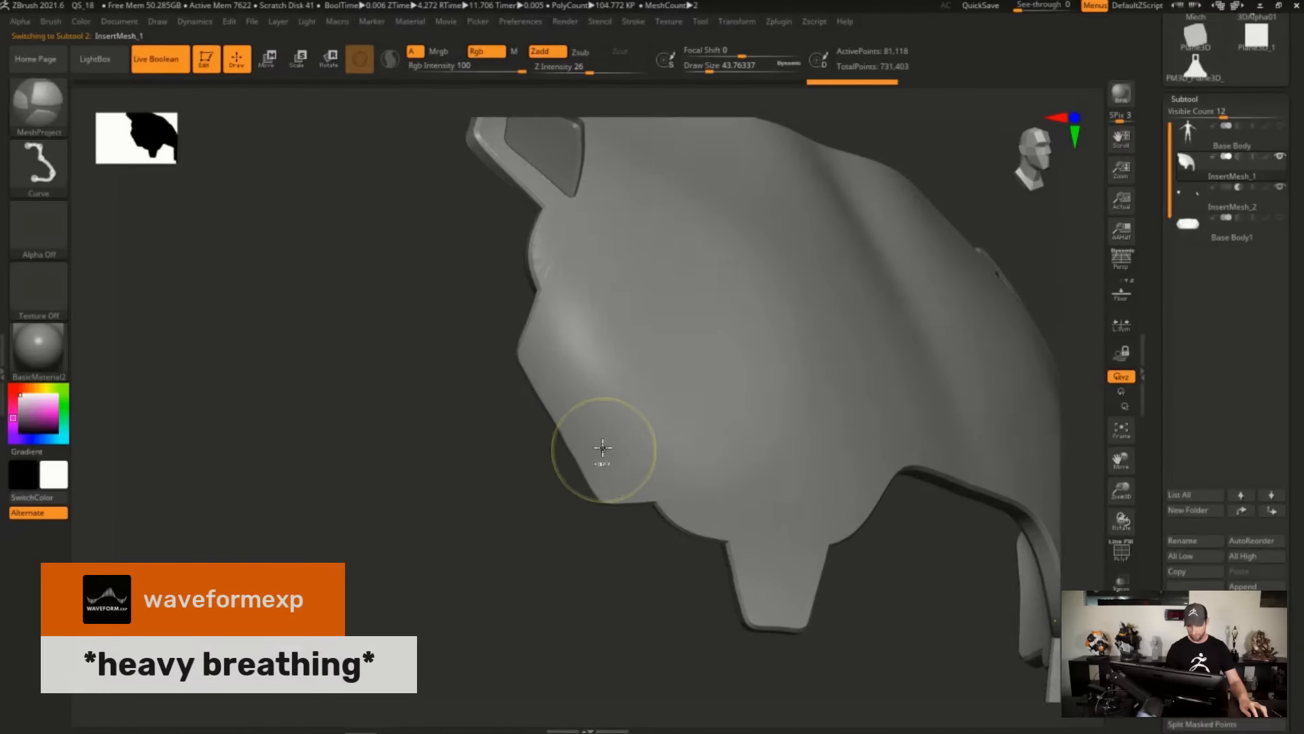
pyautogui.moveTo(544, 361)
pyautogui.keyDown('ctrl'); pyautogui.mouseDown()
pyautogui.moveTo(597, 473)
pyautogui.moveTo(605, 466)
pyautogui.moveTo(562, 547)
pyautogui.moveTo(466, 365)
pyautogui.moveTo(539, 354)
pyautogui.mouseUp(); pyautogui.keyUp('ctrl')
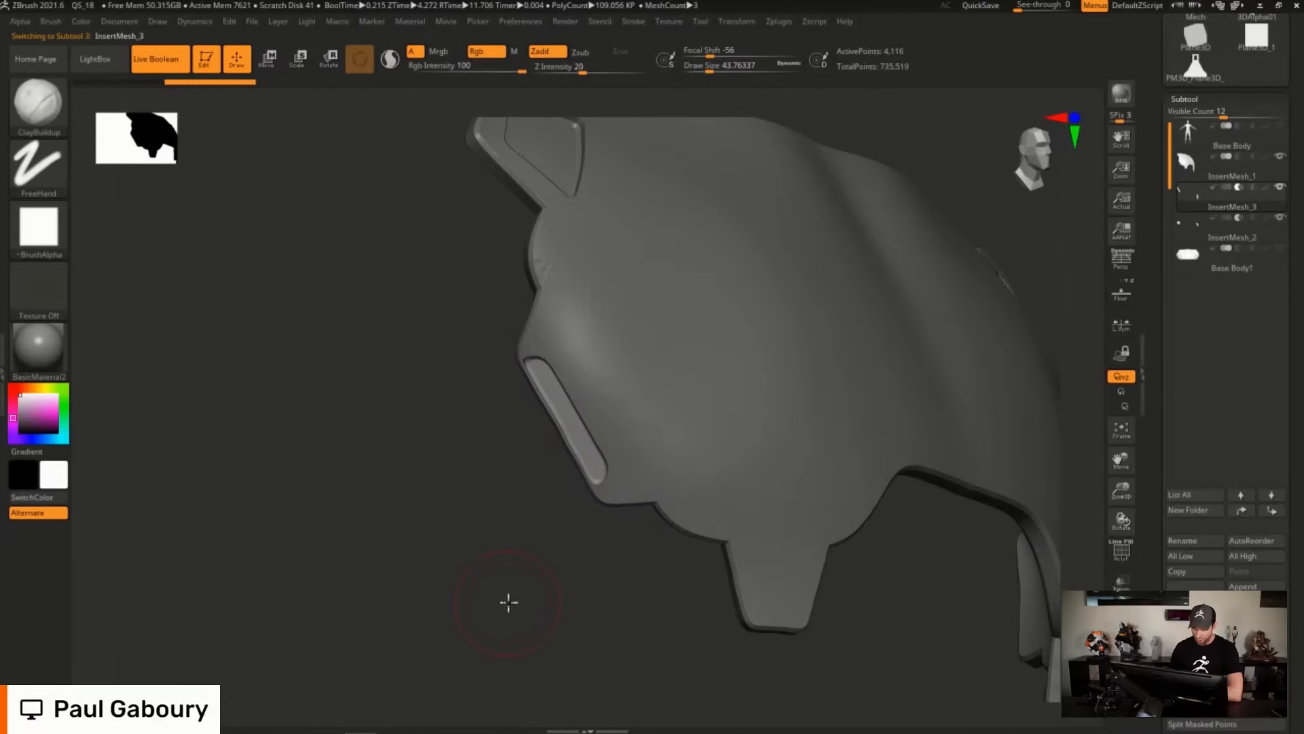
pyautogui.moveTo(508, 602); pyautogui.dragTo(522, 582)
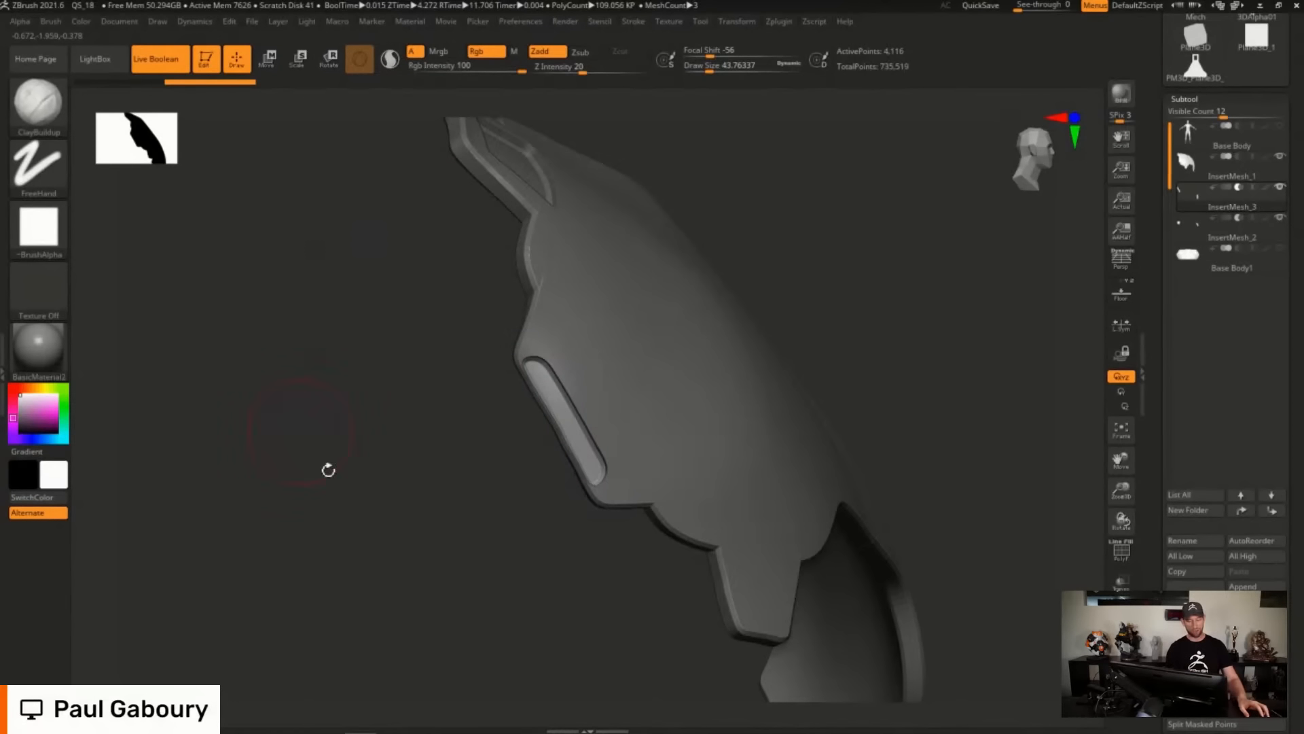
# Try to project a recess along the chest panel's upper edge with the slot subtool active, and delete the resulting subtool.
pyautogui.keyDown('shift'); pyautogui.moveTo(806, 356); pyautogui.dragTo(765, 431); pyautogui.keyUp('shift')
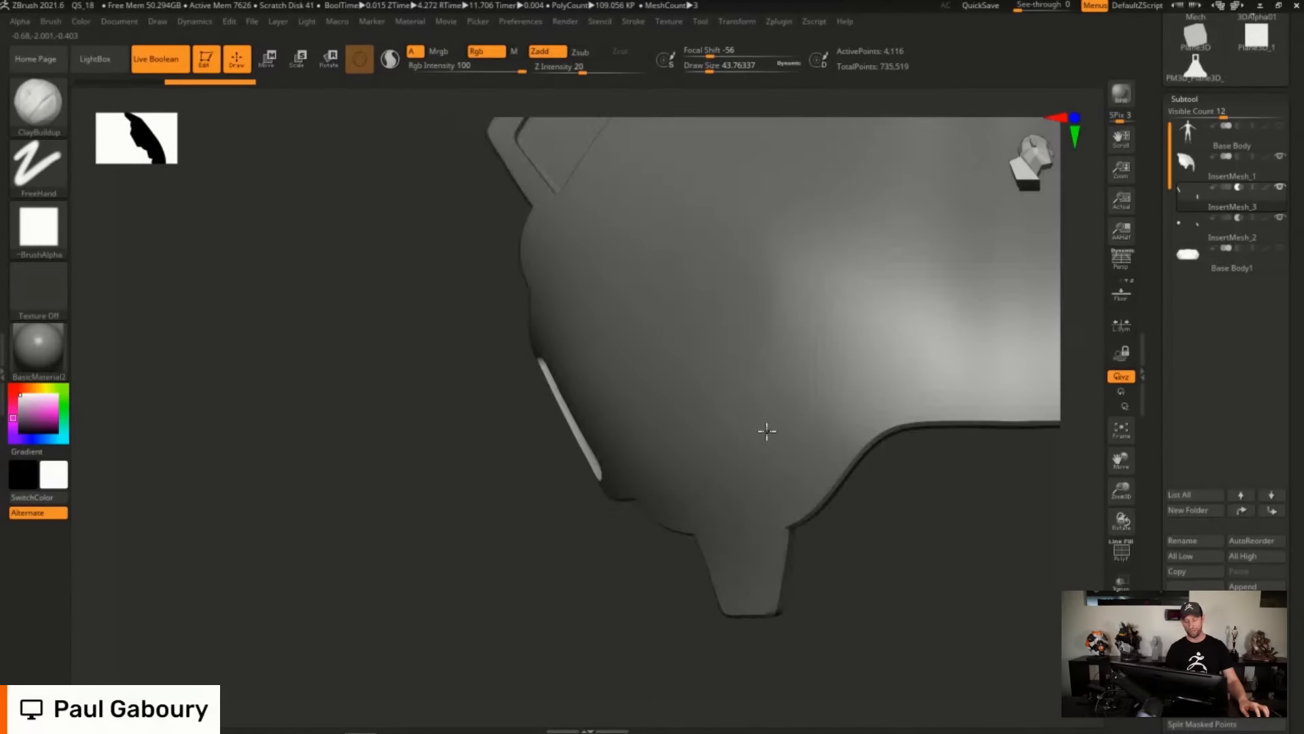
pyautogui.keyDown('ctrl'); pyautogui.moveTo(662, 520); pyautogui.dragTo(652, 545, button='right'); pyautogui.keyUp('ctrl')
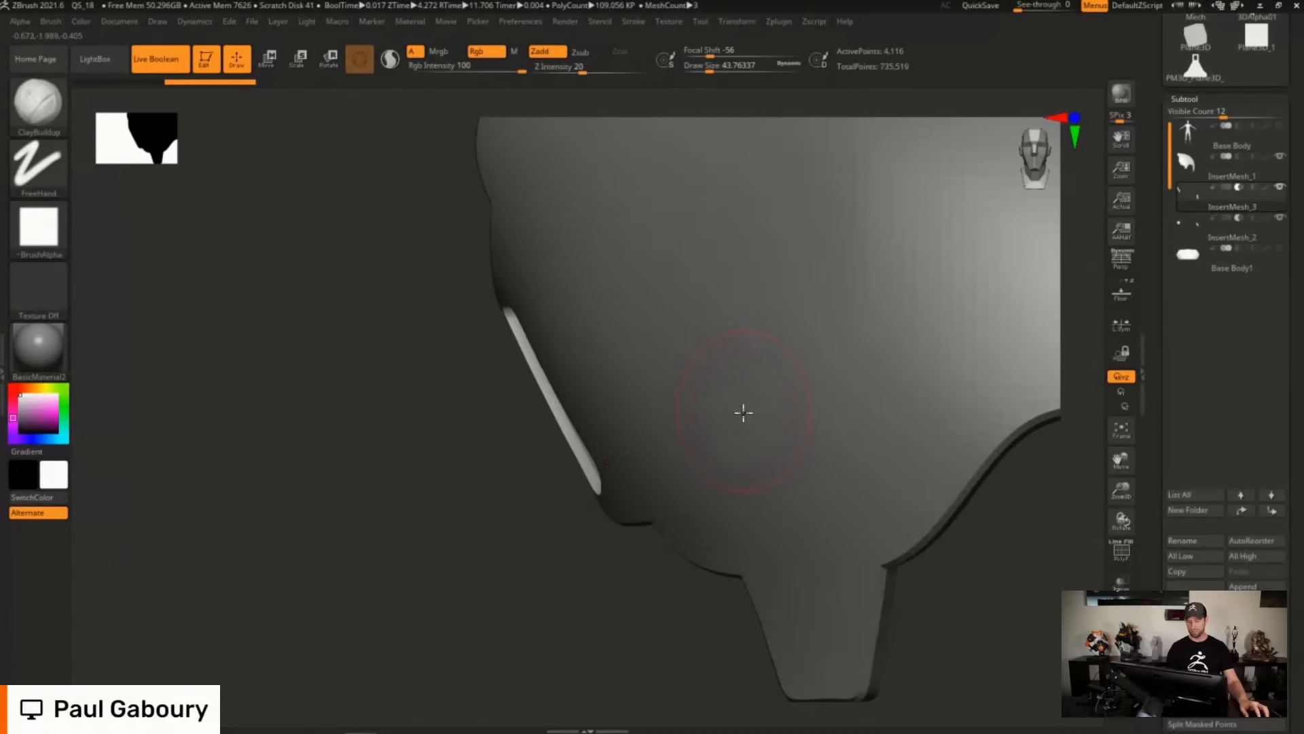
pyautogui.keyDown('ctrl'); pyautogui.moveTo(763, 411); pyautogui.dragTo(664, 352, button='right'); pyautogui.keyUp('ctrl')
pyautogui.keyDown('alt'); pyautogui.moveTo(779, 330); pyautogui.dragTo(599, 451, button='right'); pyautogui.keyUp('alt')
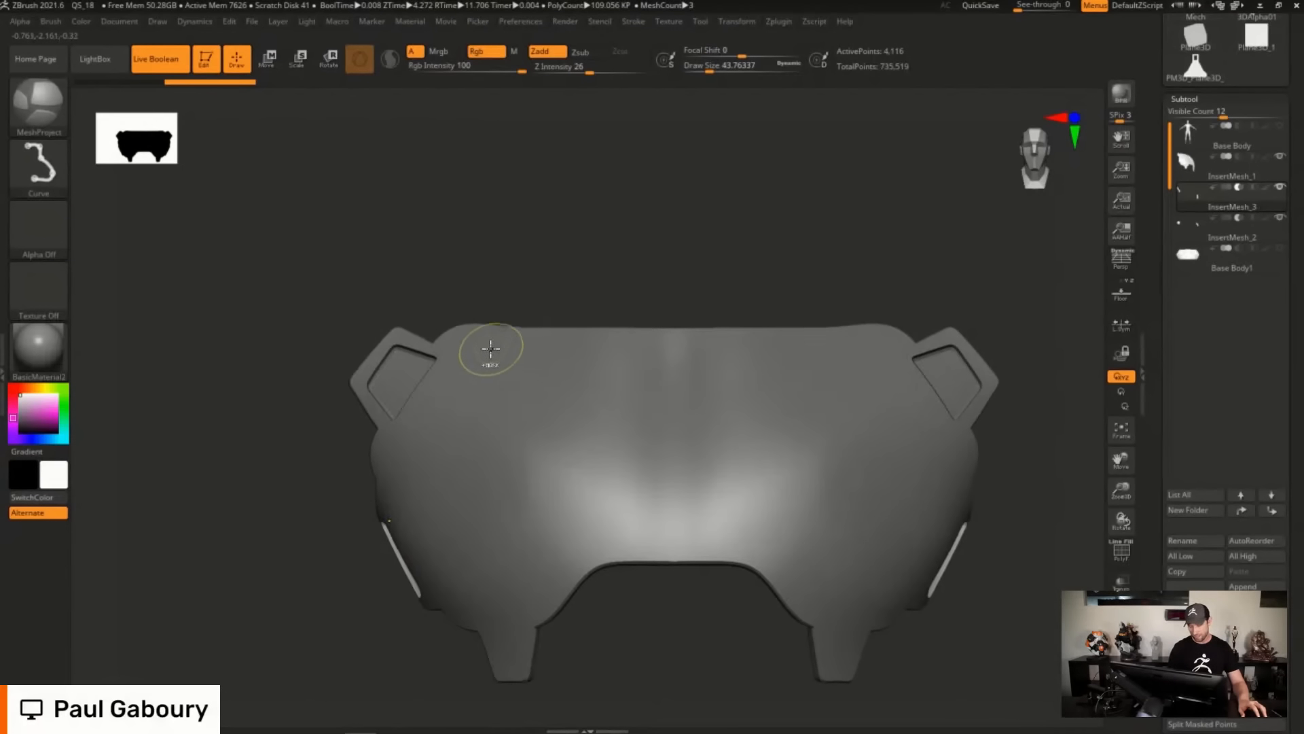
pyautogui.moveTo(511, 365)
pyautogui.keyDown('ctrl'); pyautogui.mouseDown()
pyautogui.moveTo(639, 366)
pyautogui.moveTo(687, 222)
pyautogui.moveTo(405, 256)
pyautogui.moveTo(501, 367)
pyautogui.mouseUp(); pyautogui.keyUp('ctrl')
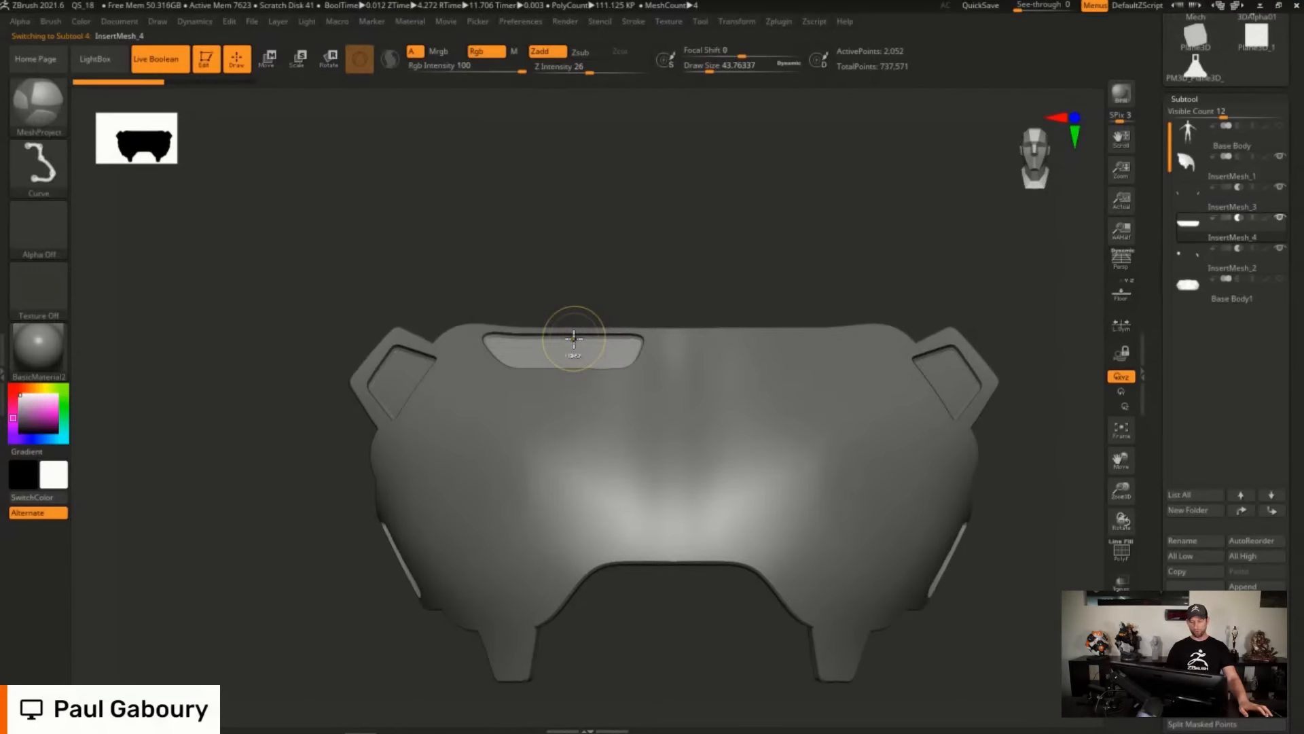
pyautogui.press('Delete')
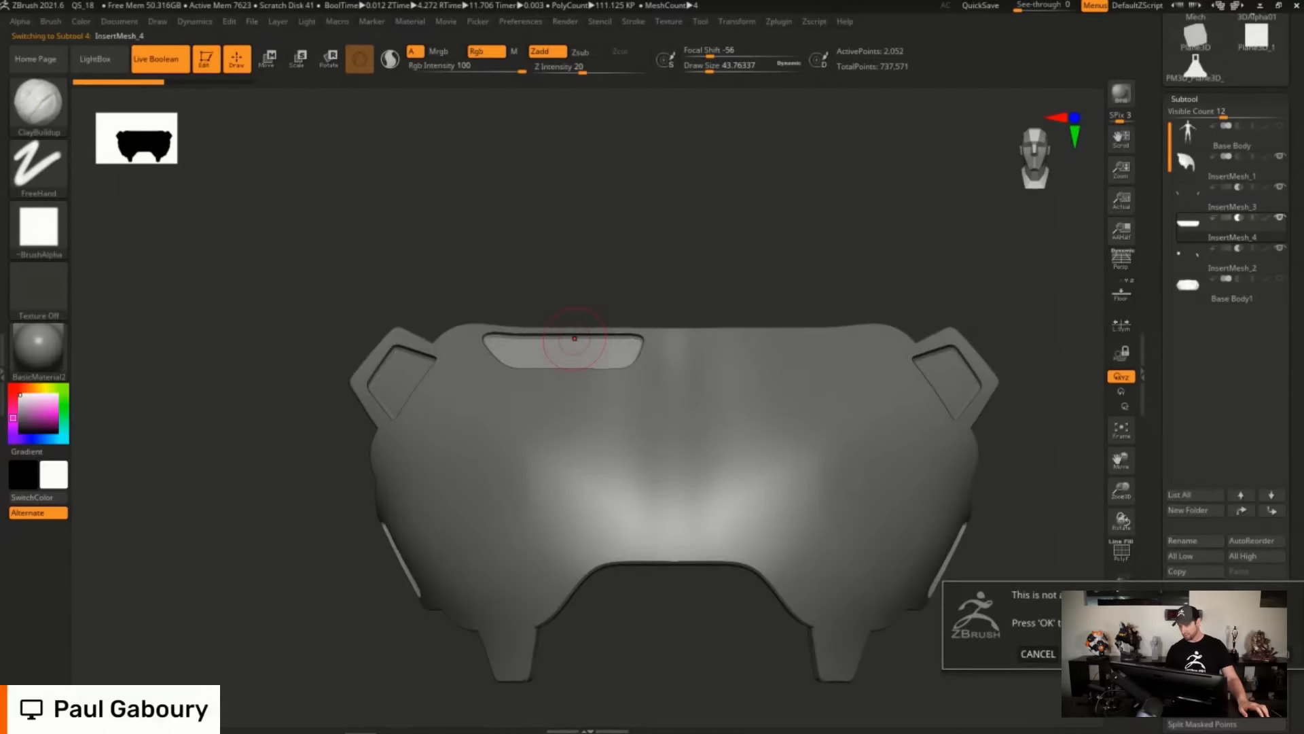
pyautogui.press('Return')
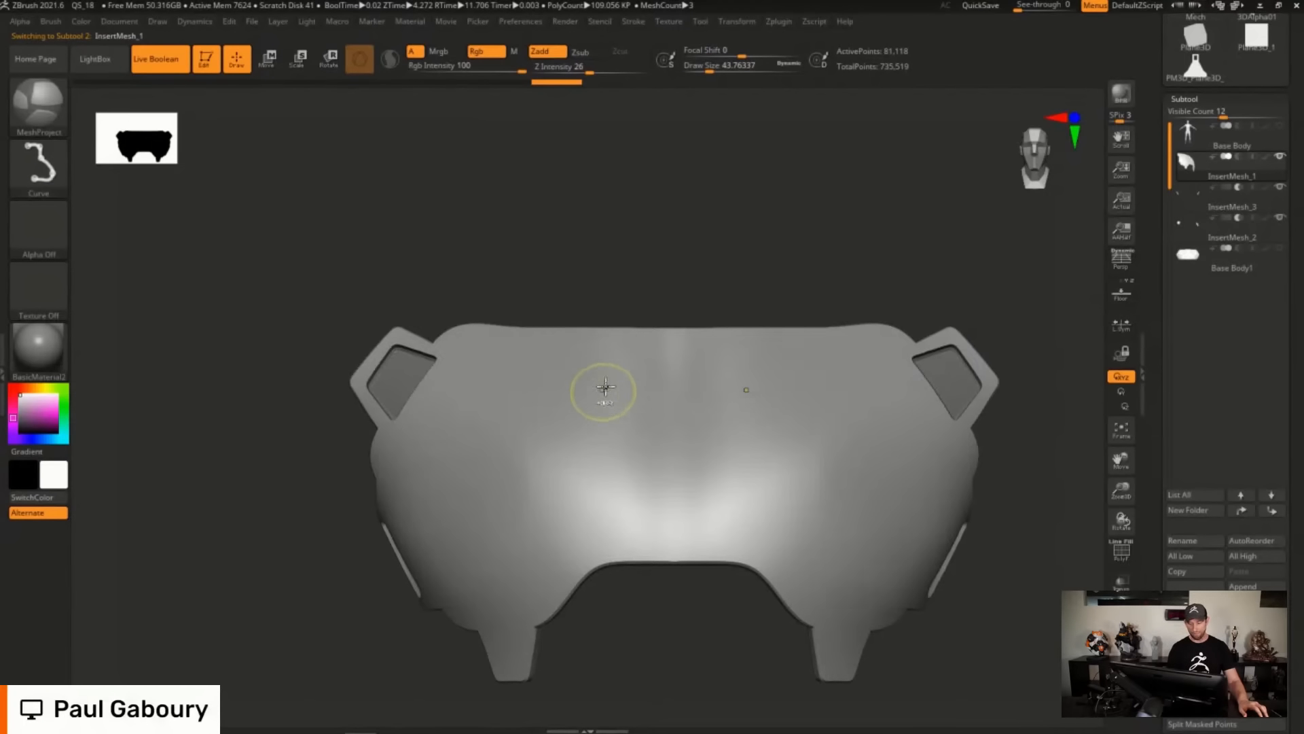
# Project symmetrical four-sided recesses from the chest panel subtool along its upper edge, plus a large angular recess over one pectoral.
pyautogui.moveTo(611, 370)
pyautogui.keyDown('ctrl'); pyautogui.mouseDown()
pyautogui.moveTo(636, 293)
pyautogui.moveTo(614, 240)
pyautogui.moveTo(462, 234)
pyautogui.moveTo(500, 379)
pyautogui.moveTo(609, 373)
pyautogui.mouseUp(); pyautogui.keyUp('ctrl')
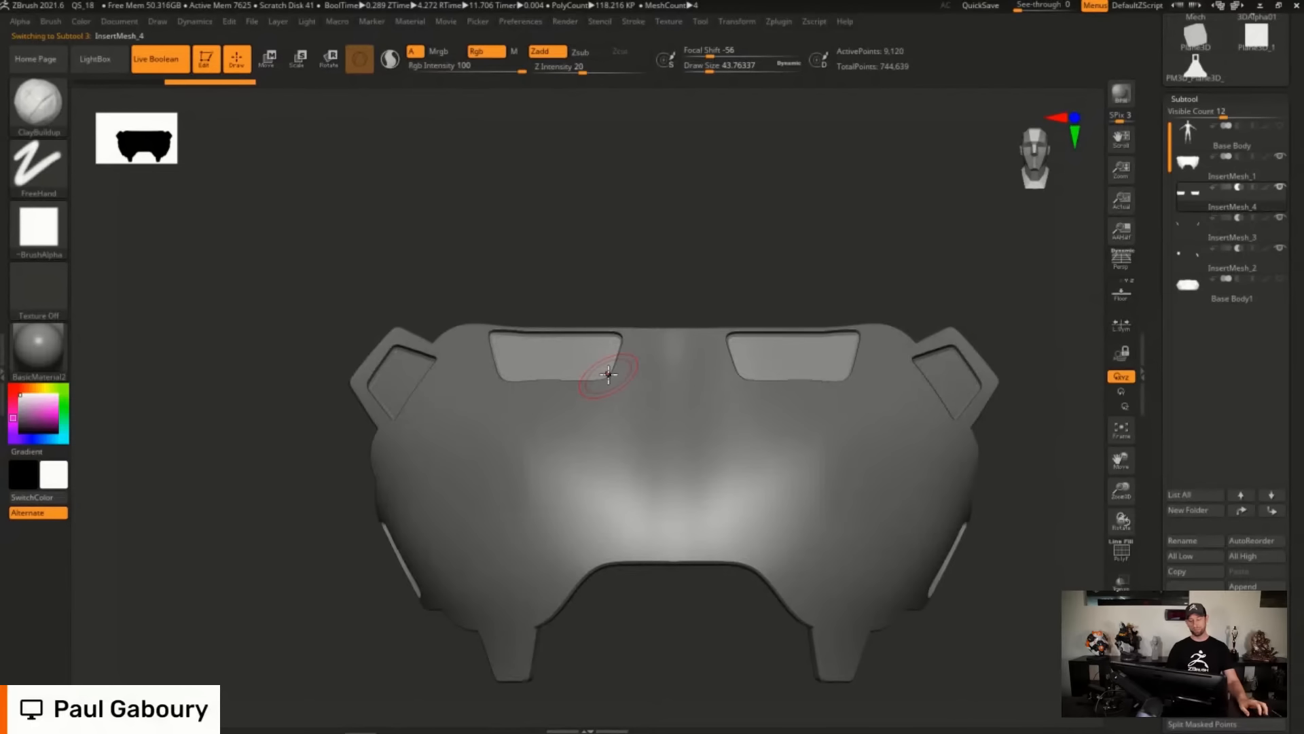
pyautogui.moveTo(588, 504); pyautogui.dragTo(576, 469, button='right')
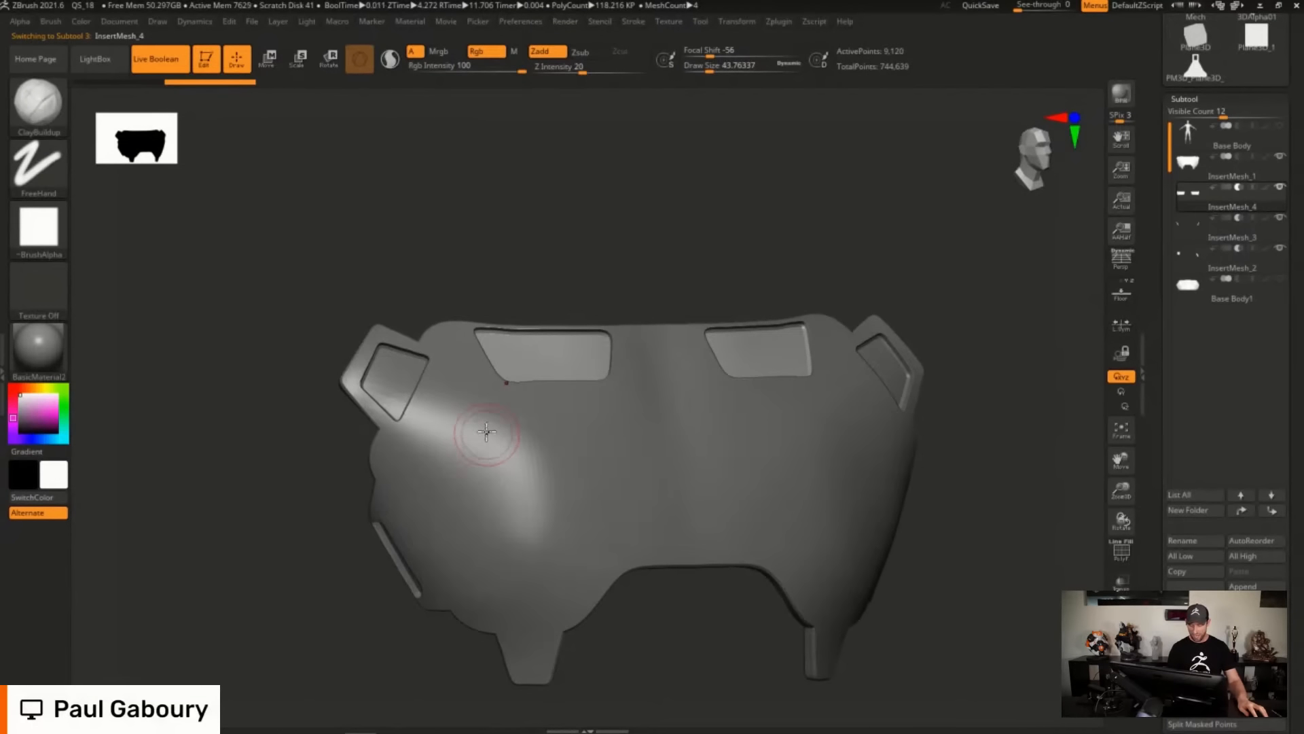
pyautogui.moveTo(489, 404)
pyautogui.keyDown('ctrl'); pyautogui.mouseDown()
pyautogui.moveTo(408, 470)
pyautogui.moveTo(428, 555)
pyautogui.moveTo(501, 591)
pyautogui.moveTo(528, 524)
pyautogui.moveTo(626, 521)
pyautogui.mouseUp(); pyautogui.keyUp('ctrl')
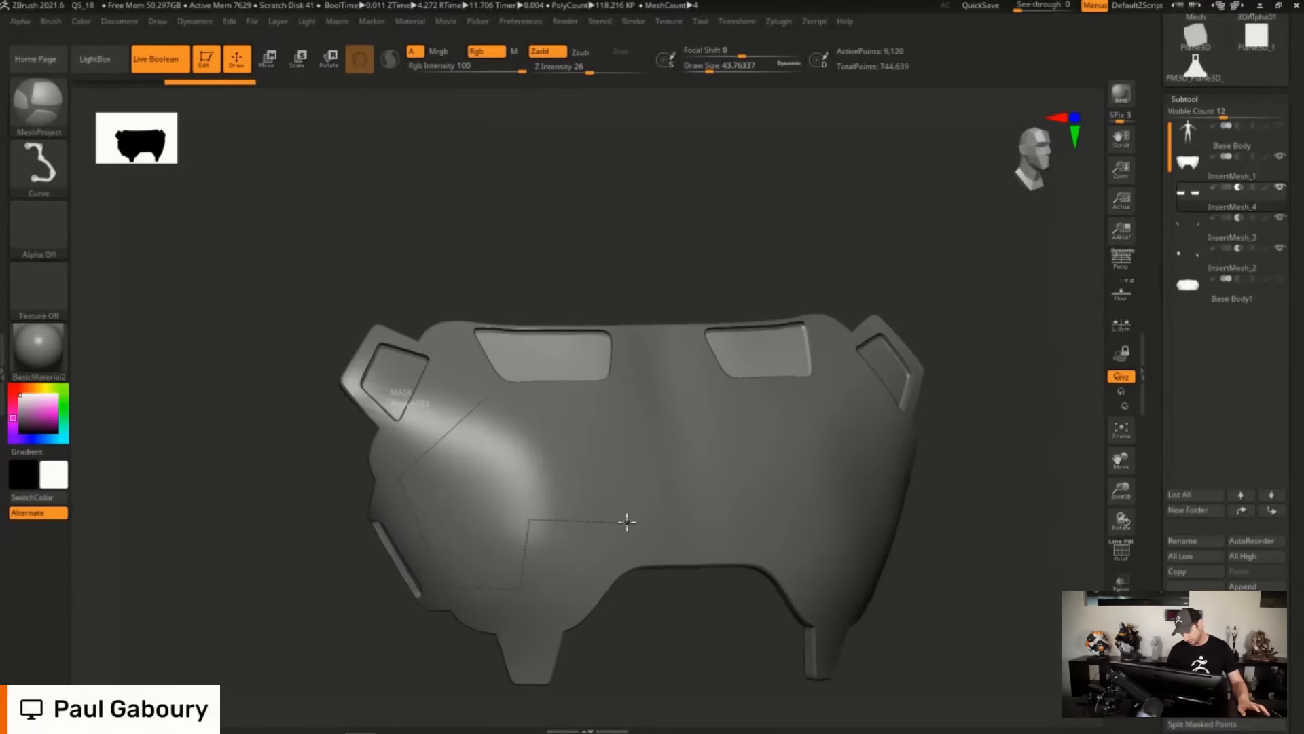
pyautogui.keyDown('ctrl'); pyautogui.moveTo(619, 389); pyautogui.dragTo(621, 388); pyautogui.keyUp('ctrl')
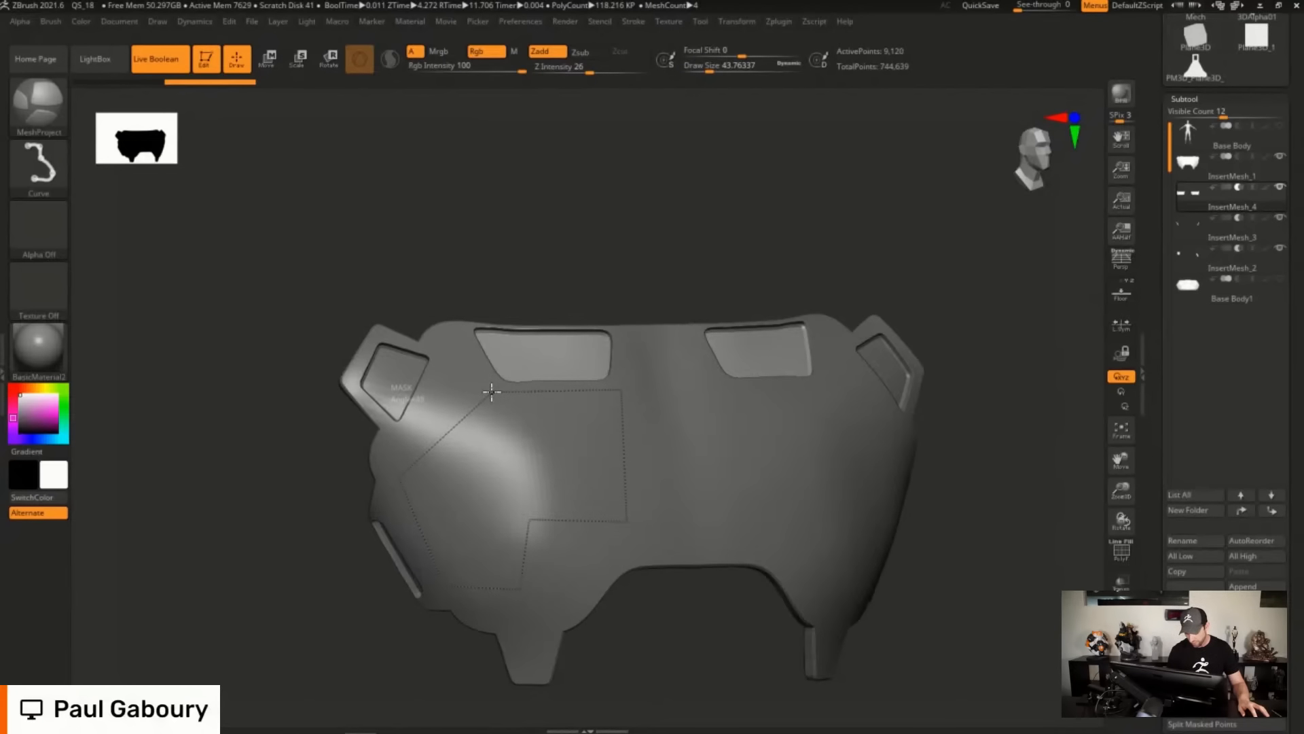
pyautogui.keyDown('ctrl'); pyautogui.moveTo(491, 392); pyautogui.dragTo(490, 392); pyautogui.keyUp('ctrl')
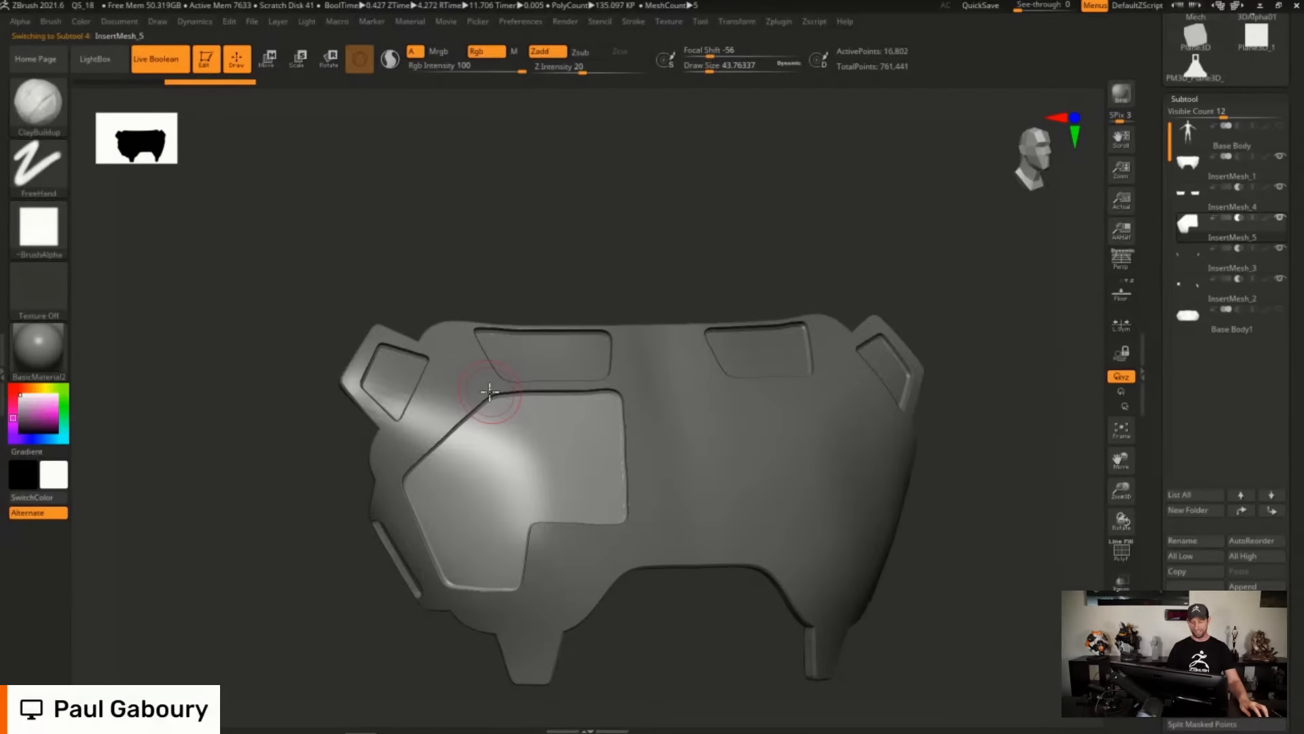
pyautogui.moveTo(600, 548); pyautogui.dragTo(610, 541, button='right')
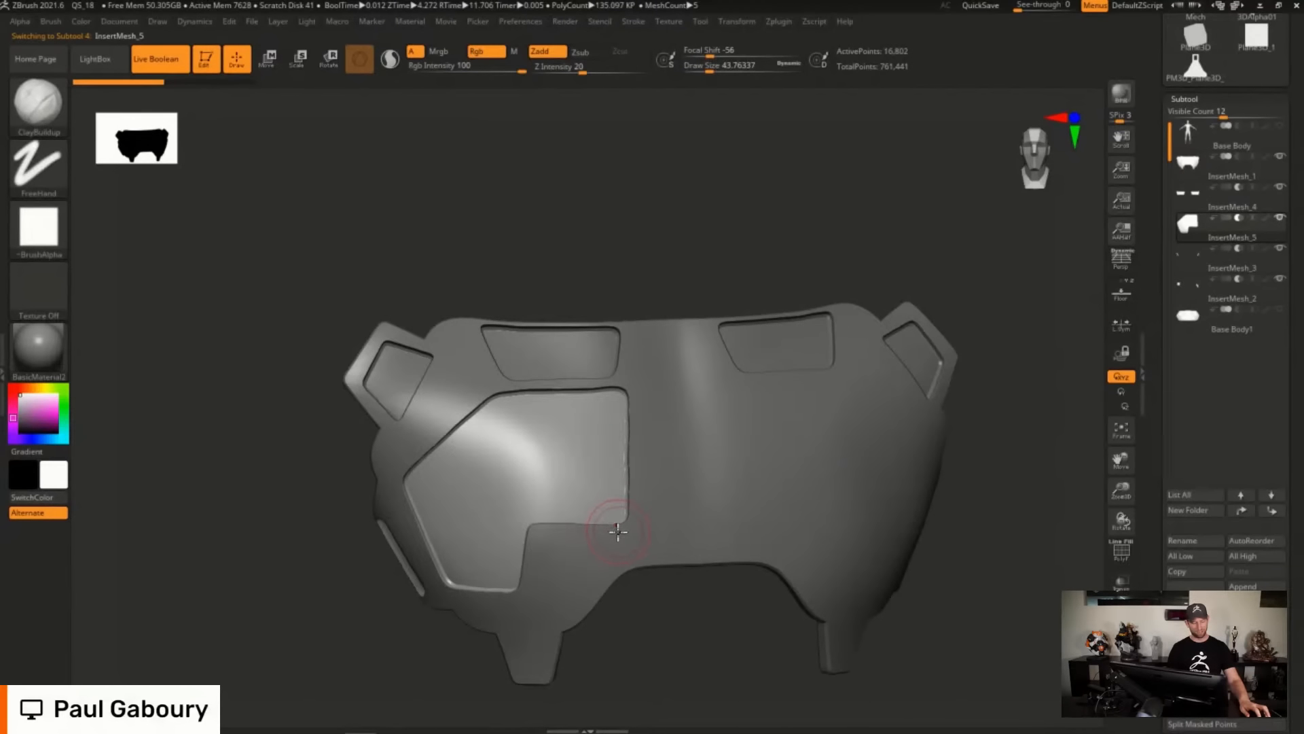
# Apply Mirror And Weld to the large angular recess so it also covers the opposite pectoral.
pyautogui.keyDown('ctrl'); pyautogui.moveTo(951, 524); pyautogui.dragTo(1080, 530, button='right'); pyautogui.keyUp('ctrl')
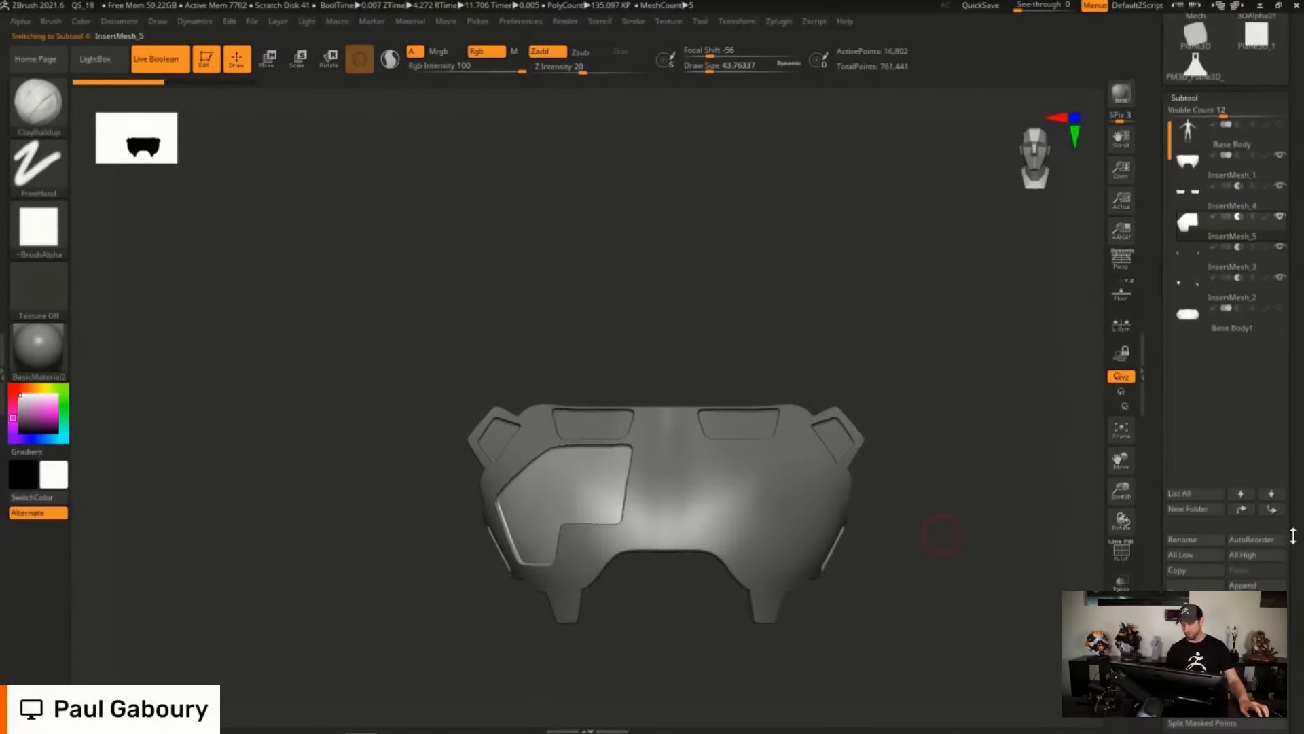
pyautogui.moveTo(1299, 523); pyautogui.dragTo(1300, 350)
pyautogui.click(1251, 427)
# Try to project a smaller inset outline inside the large angular recess.
pyautogui.moveTo(913, 527); pyautogui.dragTo(576, 489, button='right')
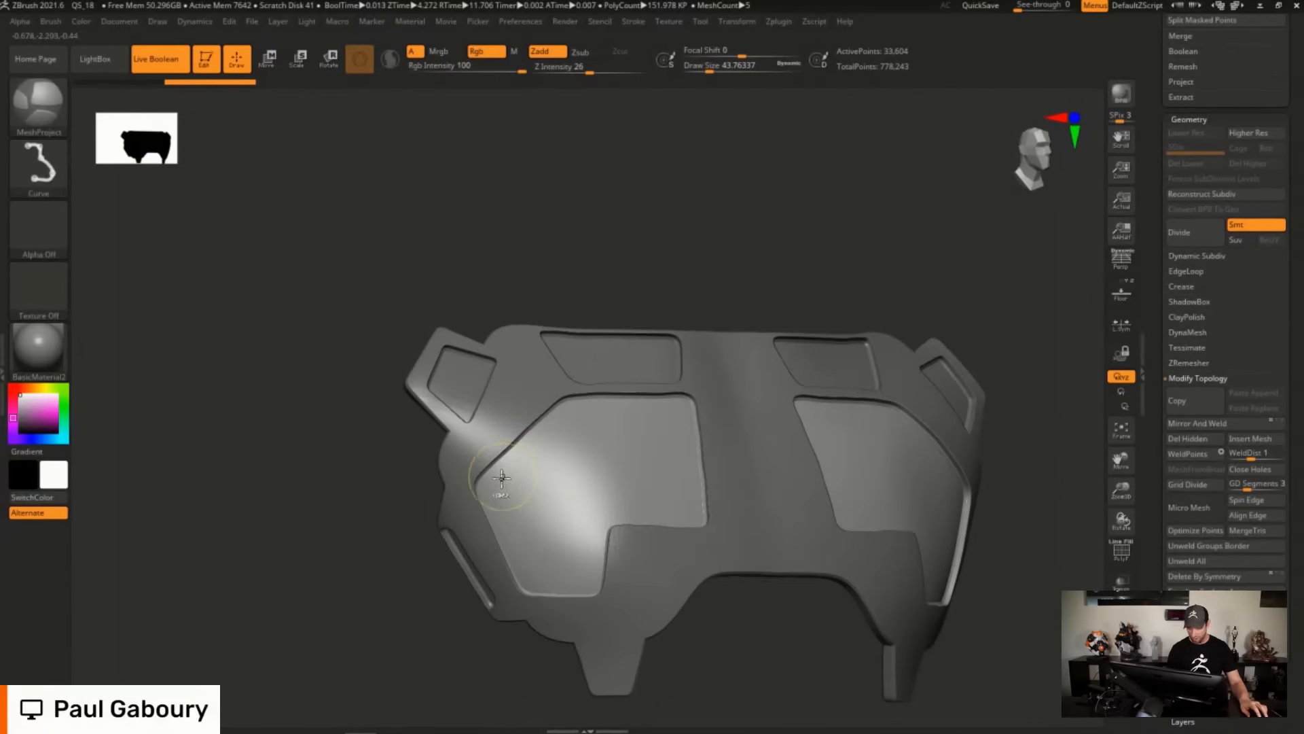
pyautogui.moveTo(503, 477)
pyautogui.keyDown('ctrl'); pyautogui.mouseDown()
pyautogui.moveTo(572, 411)
pyautogui.moveTo(680, 409)
pyautogui.moveTo(679, 517)
pyautogui.moveTo(595, 518)
pyautogui.moveTo(589, 585)
pyautogui.moveTo(532, 585)
pyautogui.mouseUp(); pyautogui.keyUp('ctrl')
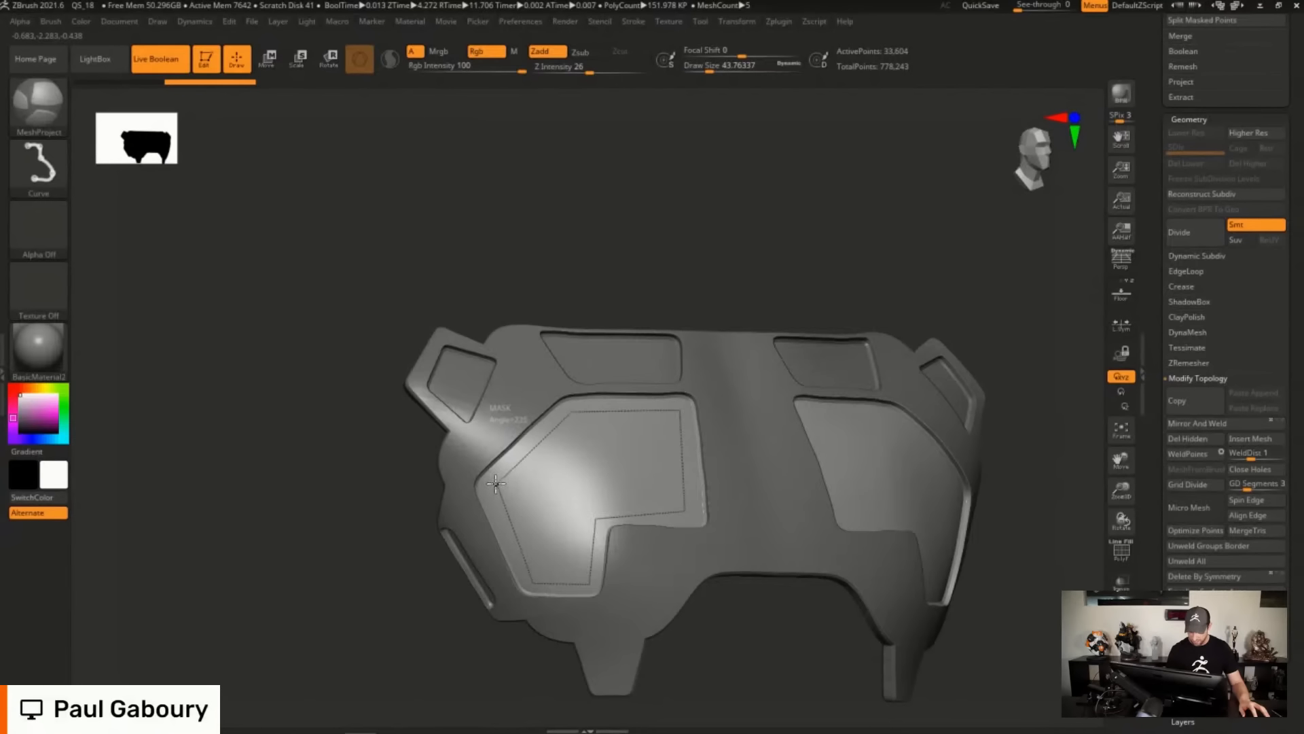
pyautogui.keyDown('ctrl'); pyautogui.moveTo(492, 483); pyautogui.dragTo(492, 482); pyautogui.keyUp('ctrl')
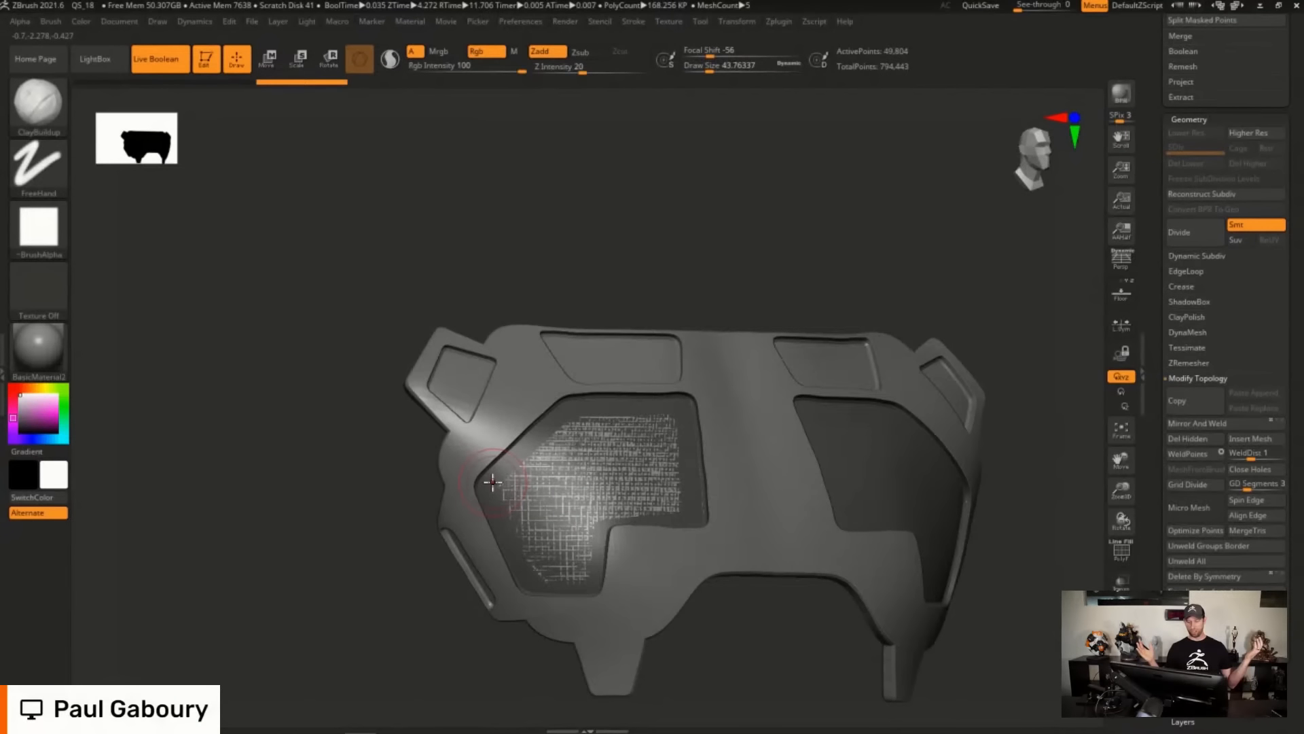
# Undo the inset projection and isolate the mirrored angular recess subtool in Solo mode.
pyautogui.moveTo(1292, 273); pyautogui.dragTo(1293, 530)
pyautogui.moveTo(1190, 208)
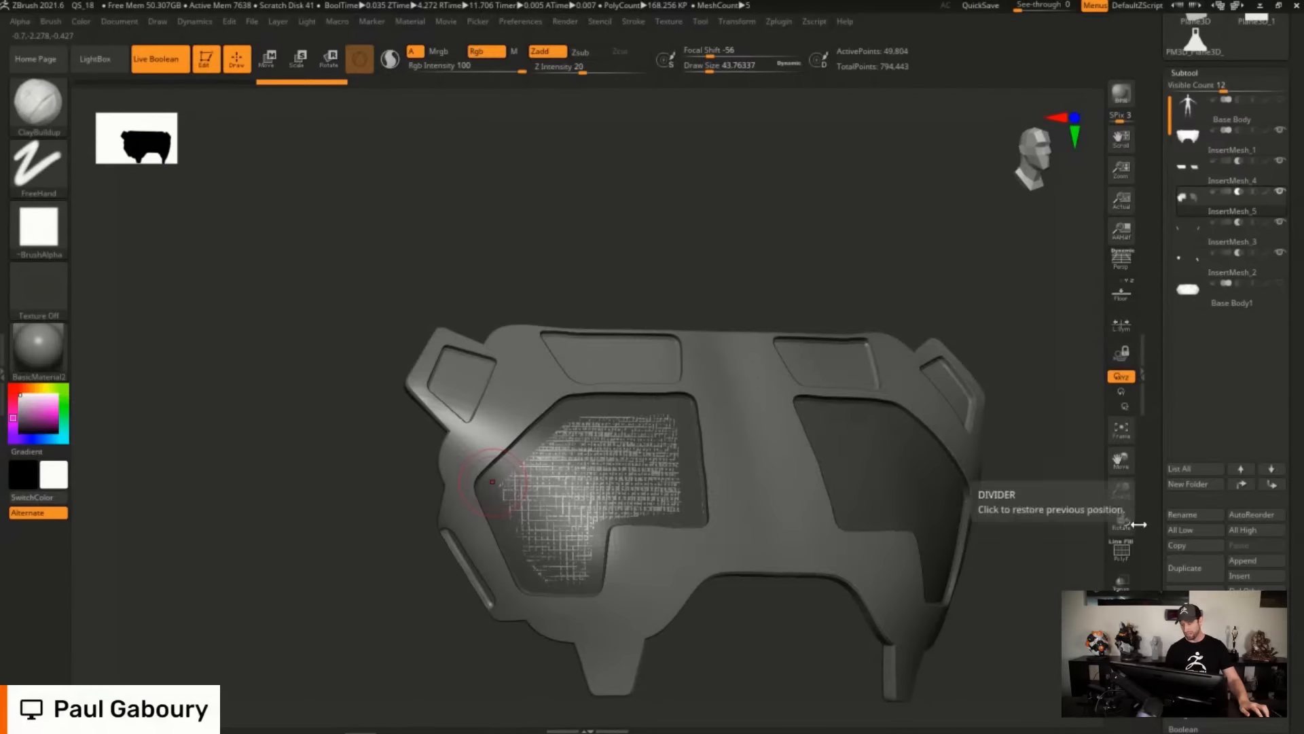
pyautogui.click(1121, 624)
pyautogui.moveTo(754, 499); pyautogui.dragTo(646, 582)
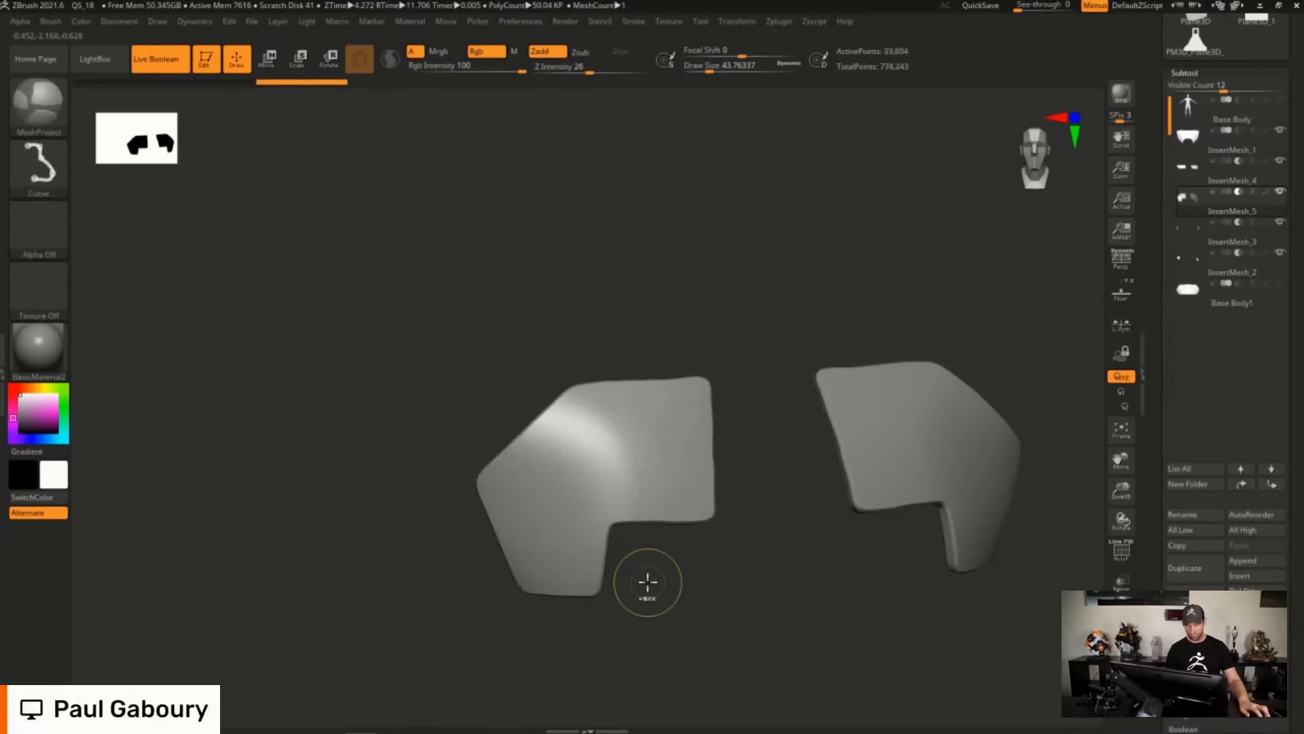
# Exit solo mode and draw a smaller inset shape inside the large panel recess with the MeshProject brush.
pyautogui.click(1039, 640)
pyautogui.moveTo(990, 620); pyautogui.dragTo(636, 411)
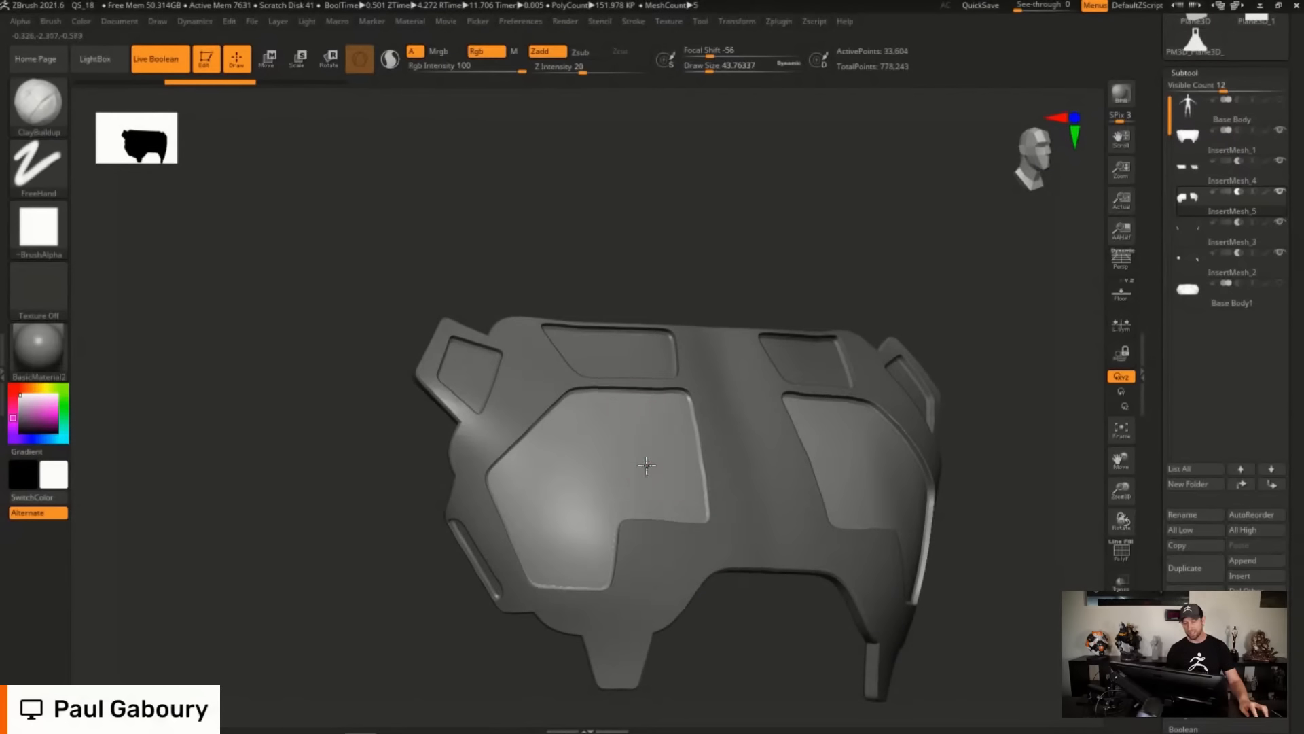
pyautogui.moveTo(646, 465); pyautogui.dragTo(614, 455)
pyautogui.moveTo(645, 350)
pyautogui.keyDown('ctrl'); pyautogui.mouseDown()
pyautogui.moveTo(542, 359)
pyautogui.moveTo(470, 434)
pyautogui.moveTo(508, 531)
pyautogui.moveTo(554, 527)
pyautogui.moveTo(568, 450)
pyautogui.moveTo(656, 455)
pyautogui.moveTo(644, 348)
pyautogui.mouseUp(); pyautogui.keyUp('ctrl')
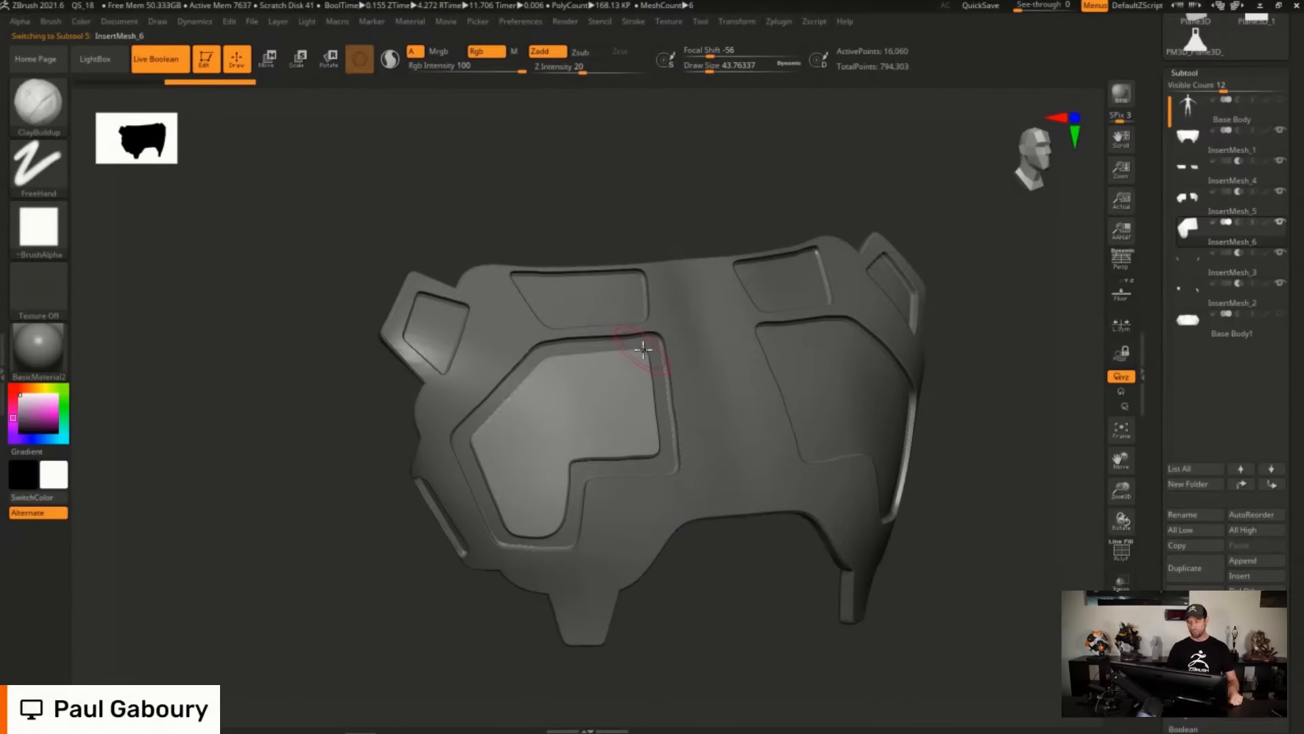
# Project an angled mesh across the inset panel's upper outer corner and subtract it within a boolean group starting at InsertMesh_6.
pyautogui.moveTo(1192, 237)
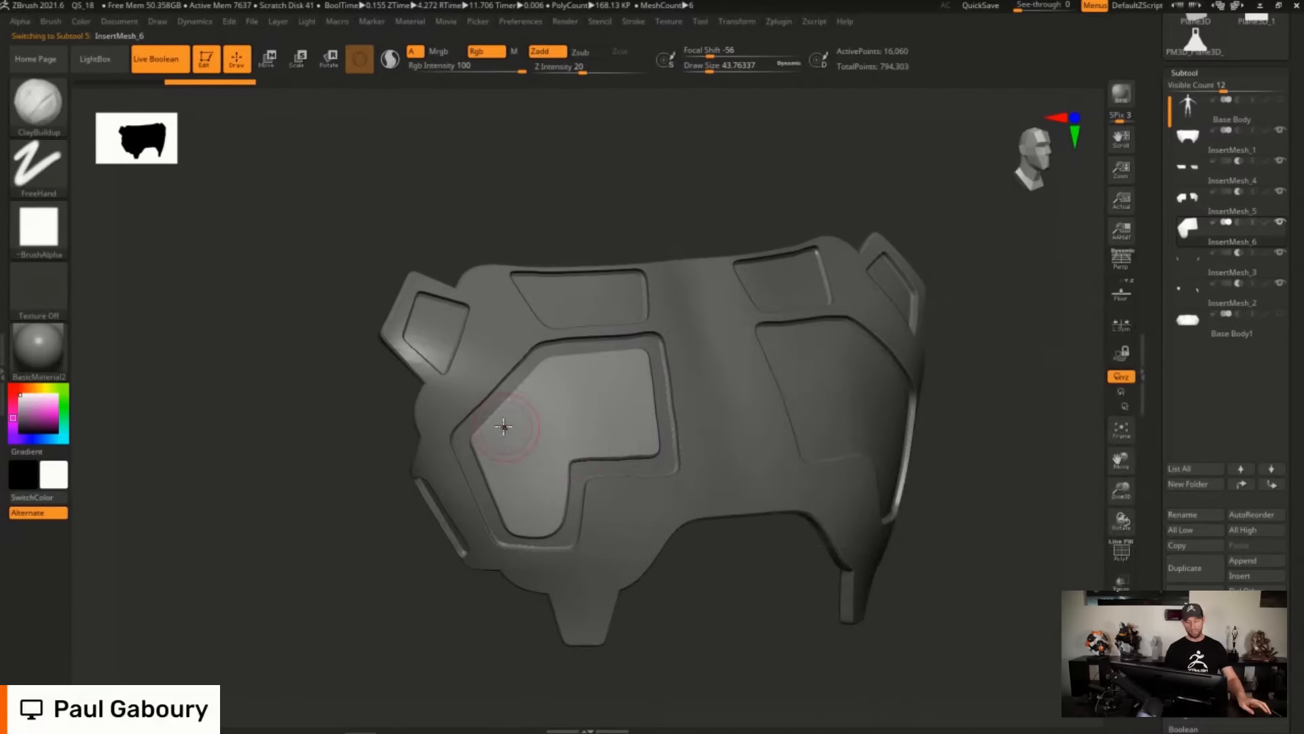
pyautogui.moveTo(508, 438)
pyautogui.keyDown('ctrl'); pyautogui.mouseDown()
pyautogui.moveTo(540, 398)
pyautogui.moveTo(509, 303)
pyautogui.moveTo(430, 408)
pyautogui.mouseUp(); pyautogui.keyUp('ctrl')
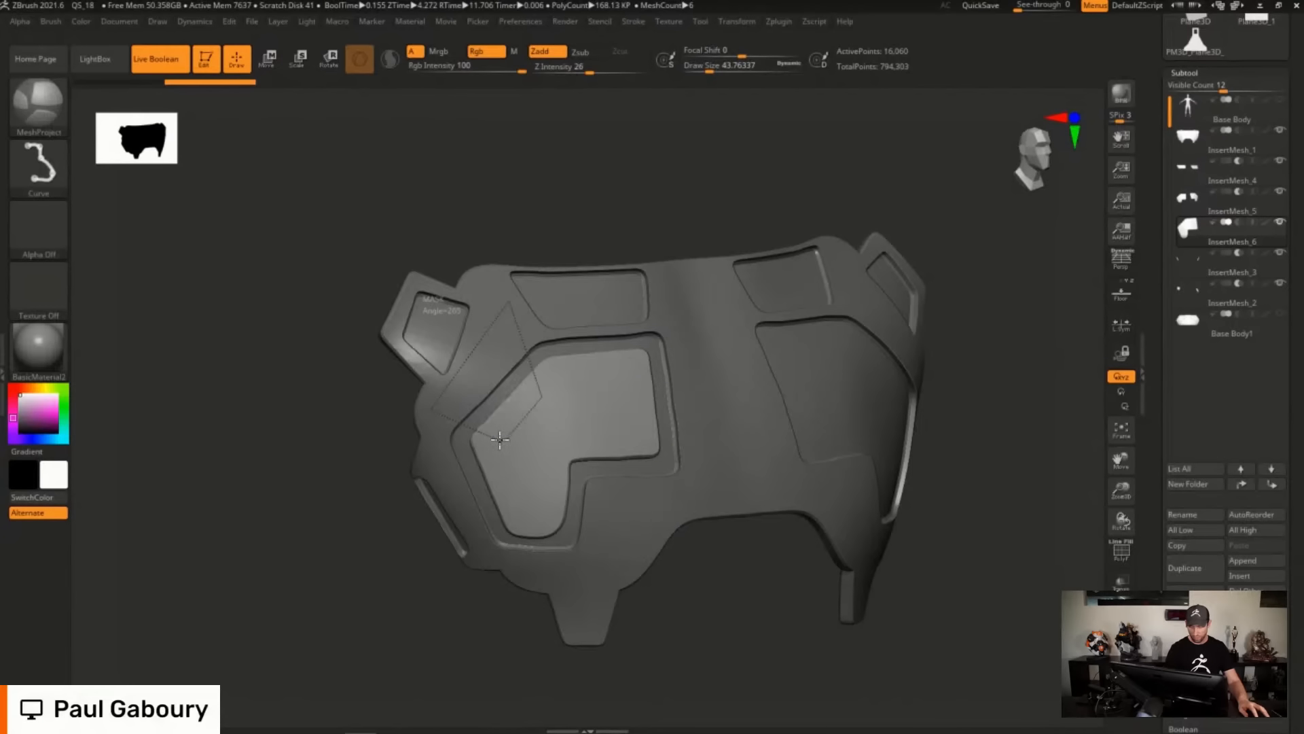
pyautogui.keyDown('ctrl'); pyautogui.moveTo(499, 439); pyautogui.dragTo(500, 441); pyautogui.keyUp('ctrl')
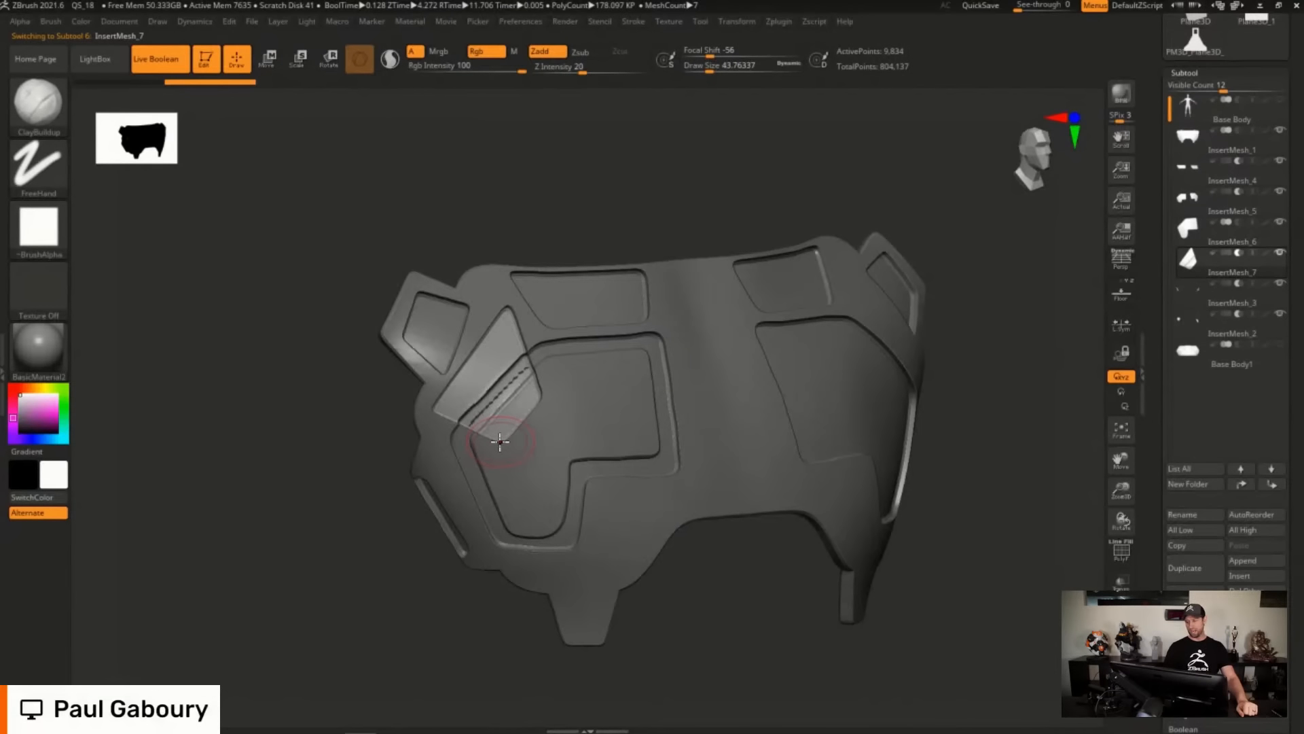
pyautogui.click(1213, 222)
pyautogui.moveTo(960, 501); pyautogui.dragTo(914, 504)
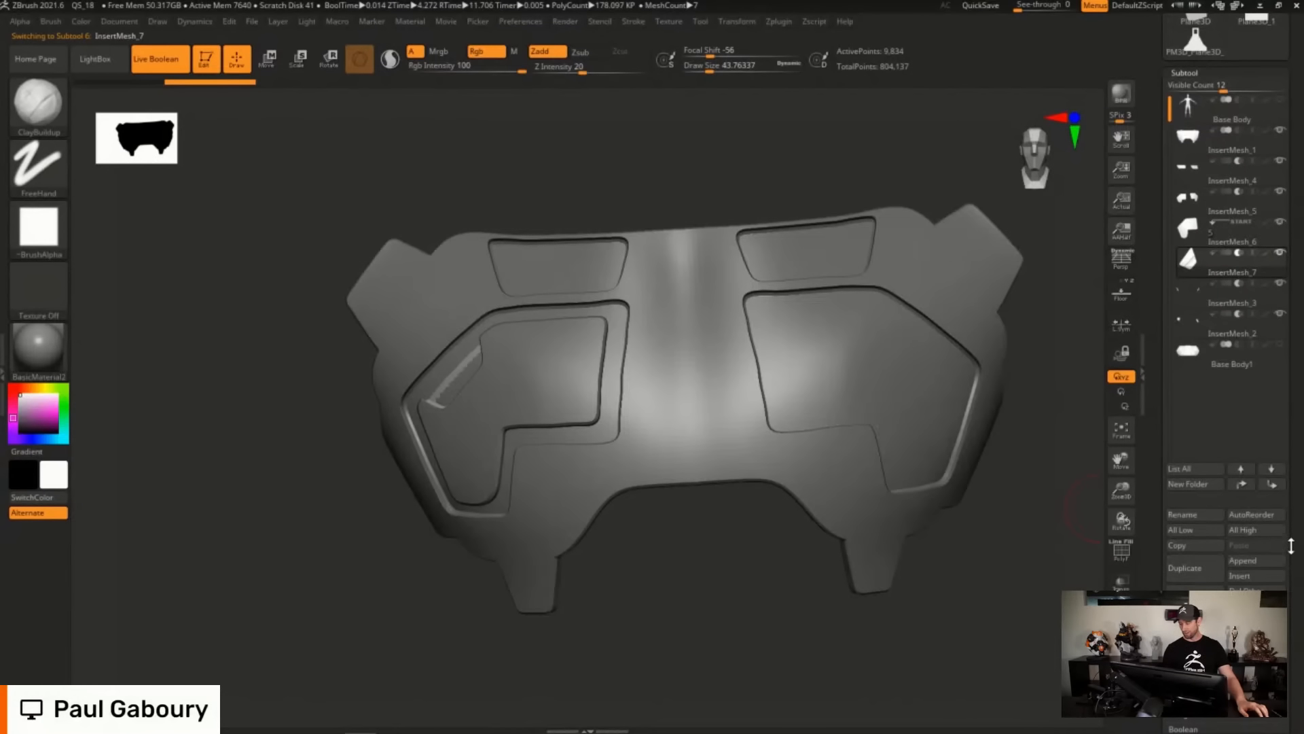
# Mirror And Weld both the corner cutting piece and the inset panel to the other side of the armor plate.
pyautogui.moveTo(1290, 547); pyautogui.dragTo(1289, 350)
pyautogui.click(1232, 462)
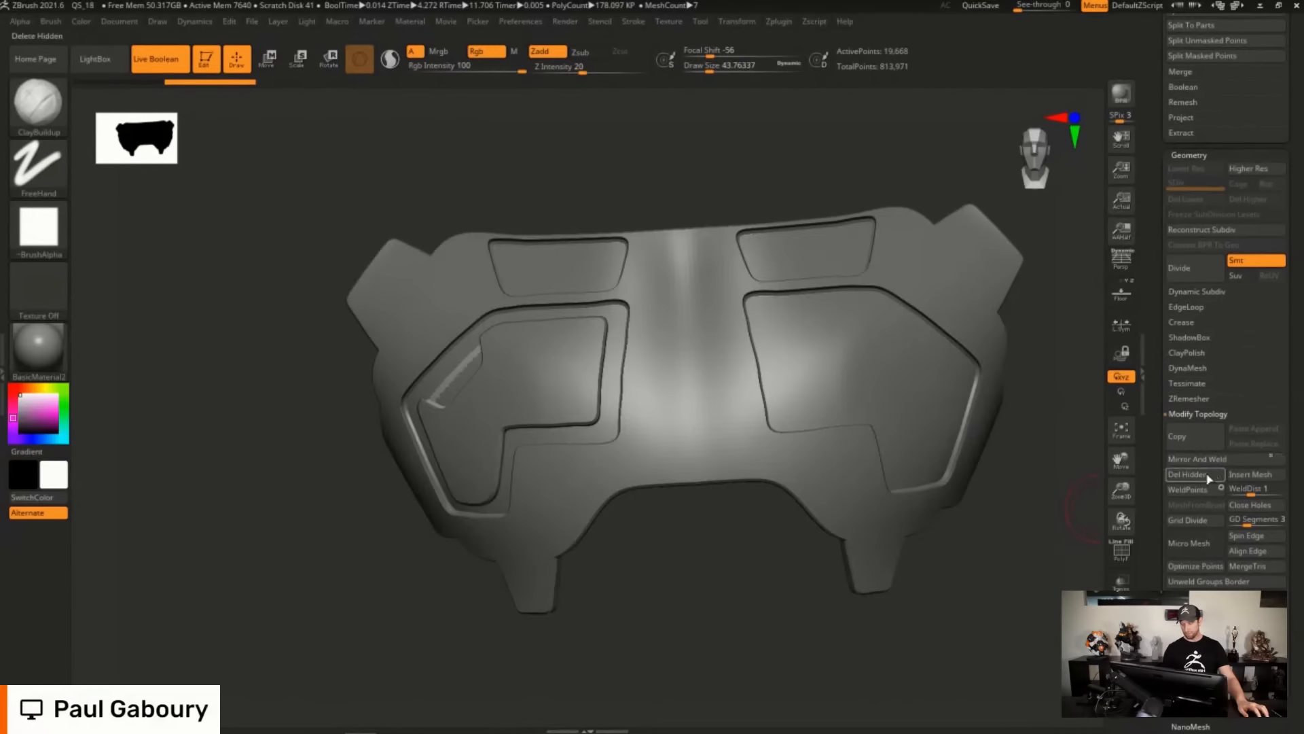
pyautogui.moveTo(1292, 421); pyautogui.dragTo(1295, 388)
pyautogui.click(1209, 163)
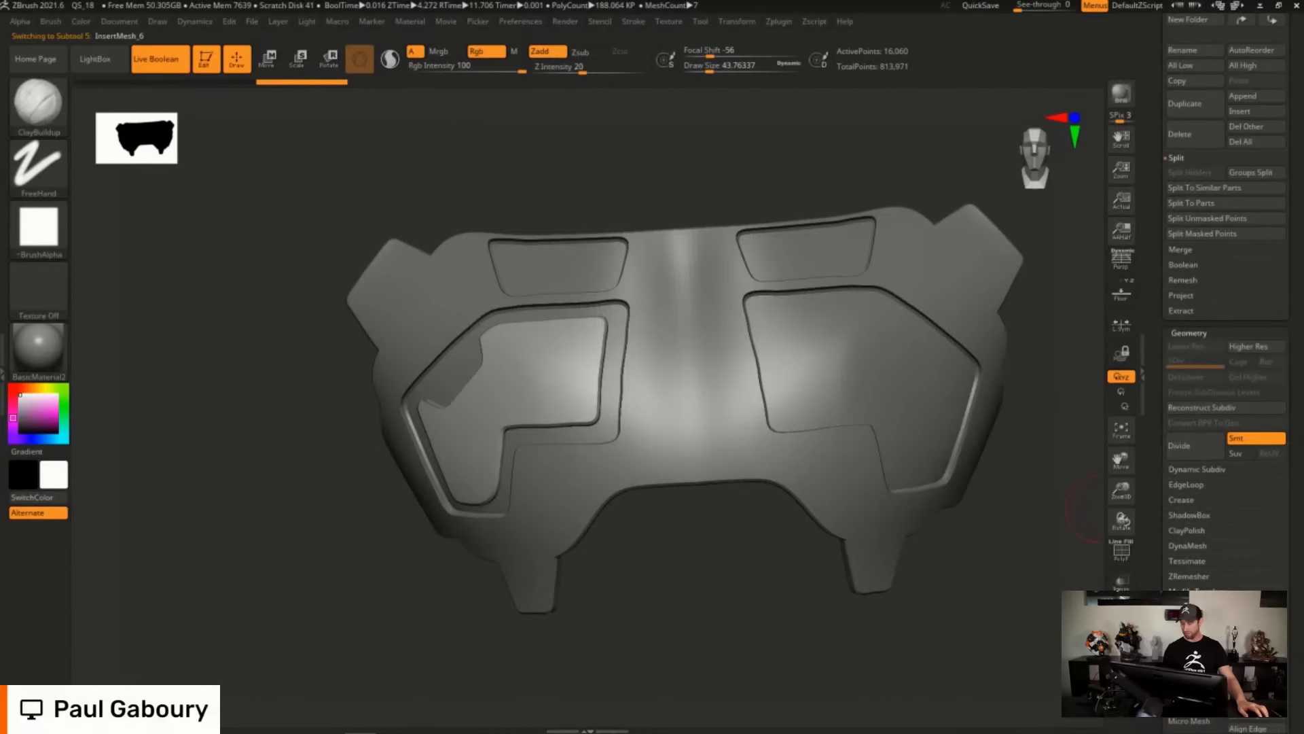
pyautogui.keyDown('shift'); pyautogui.moveTo(828, 590); pyautogui.dragTo(792, 493); pyautogui.keyUp('shift')
pyautogui.keyDown('ctrl'); pyautogui.moveTo(791, 493); pyautogui.dragTo(676, 456, button='right'); pyautogui.keyUp('ctrl')
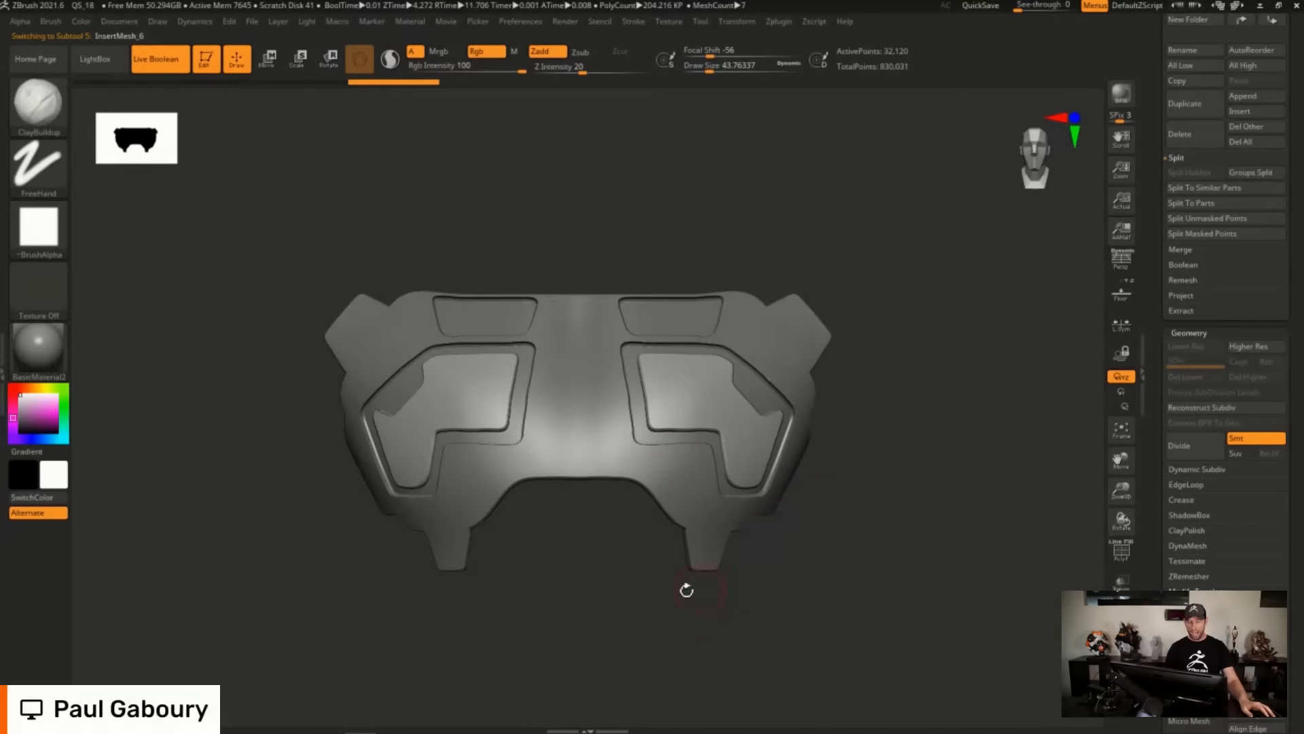
# Set the MeshProject brush's Picker depth option to Once Z.
pyautogui.press('ctrl')
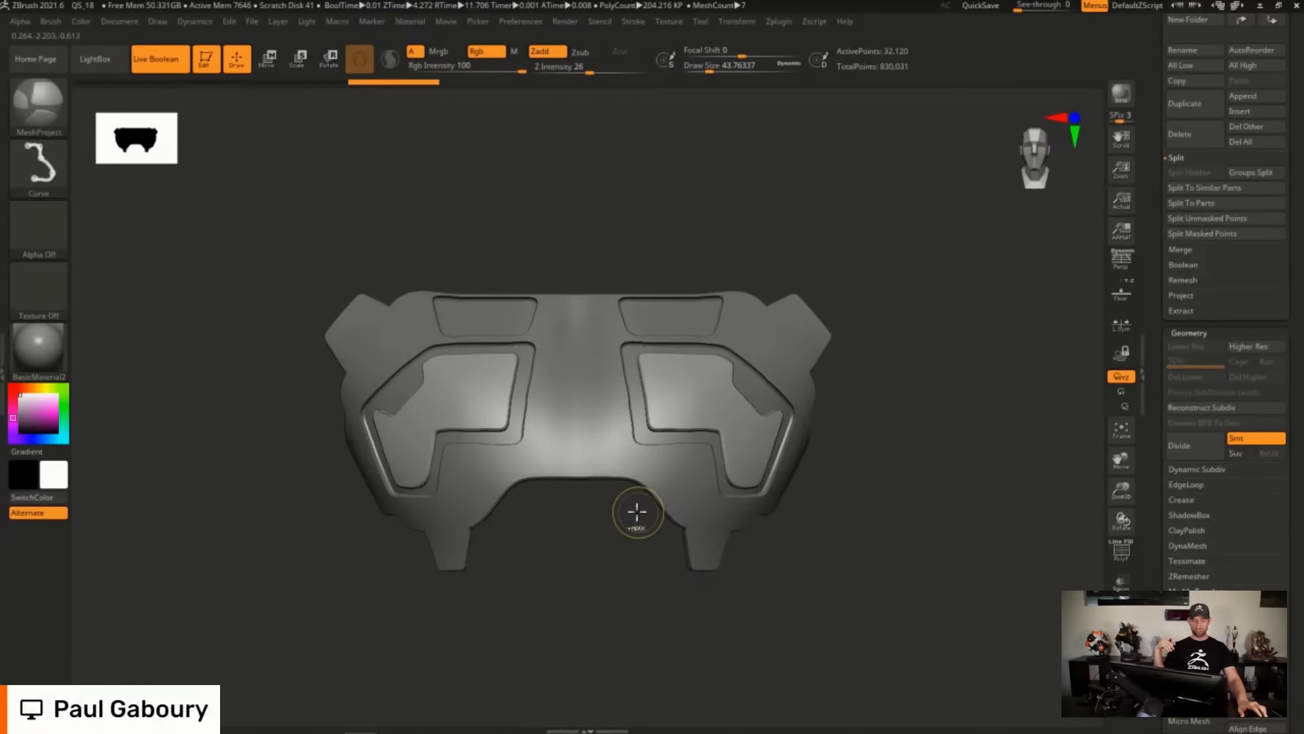
pyautogui.click(478, 21)
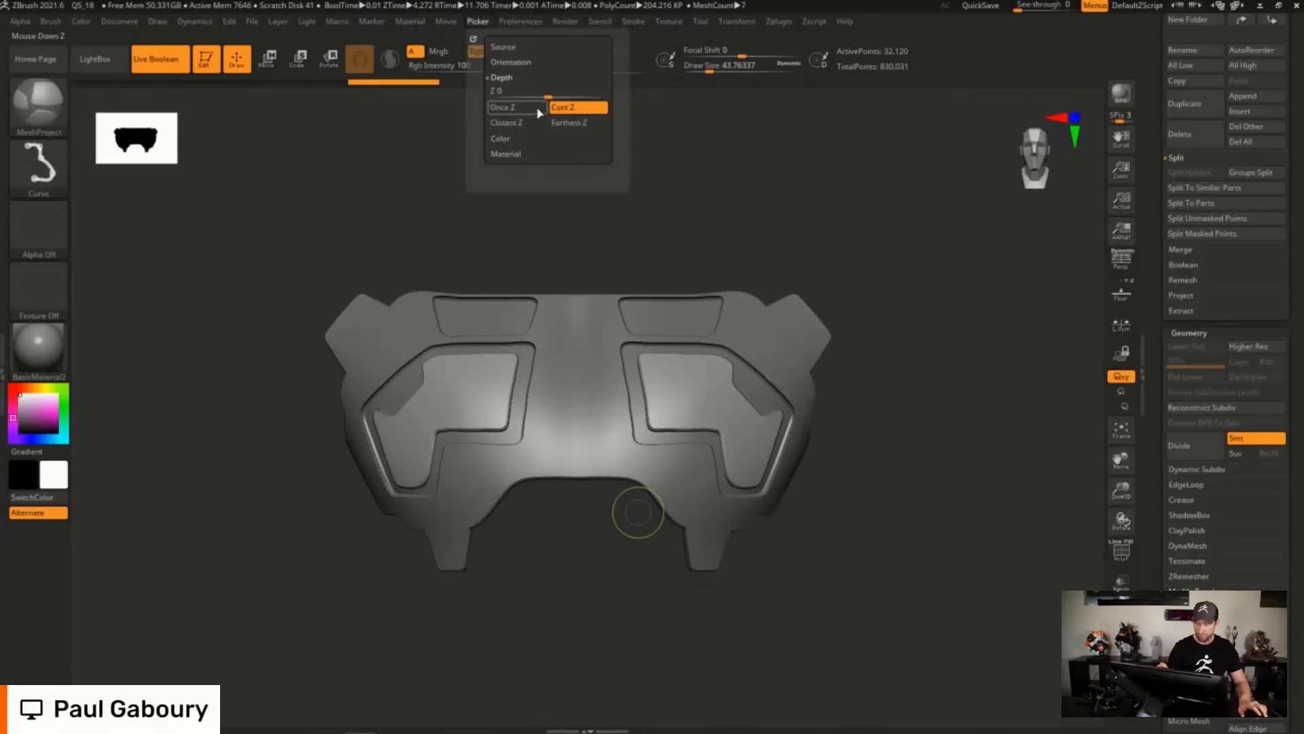
pyautogui.moveTo(581, 116)
pyautogui.click(519, 109)
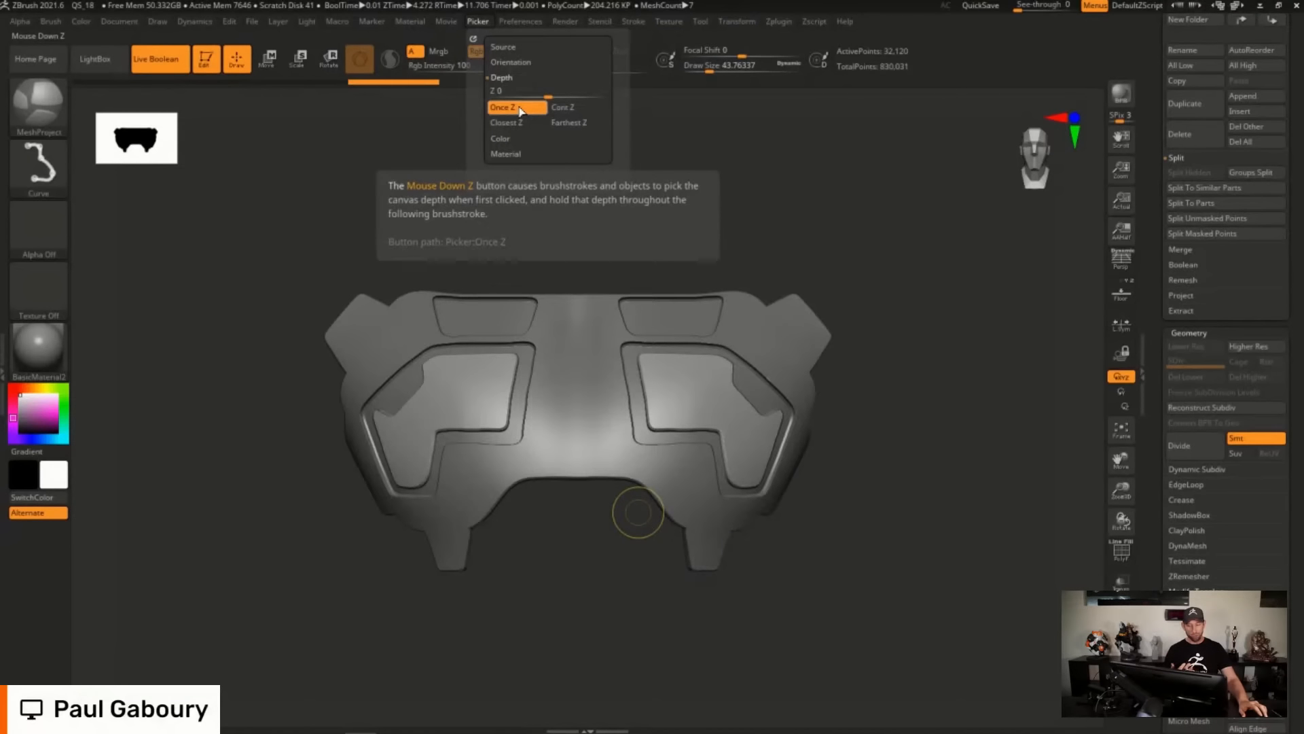
pyautogui.press('b')
pyautogui.press('c')
pyautogui.press('b')
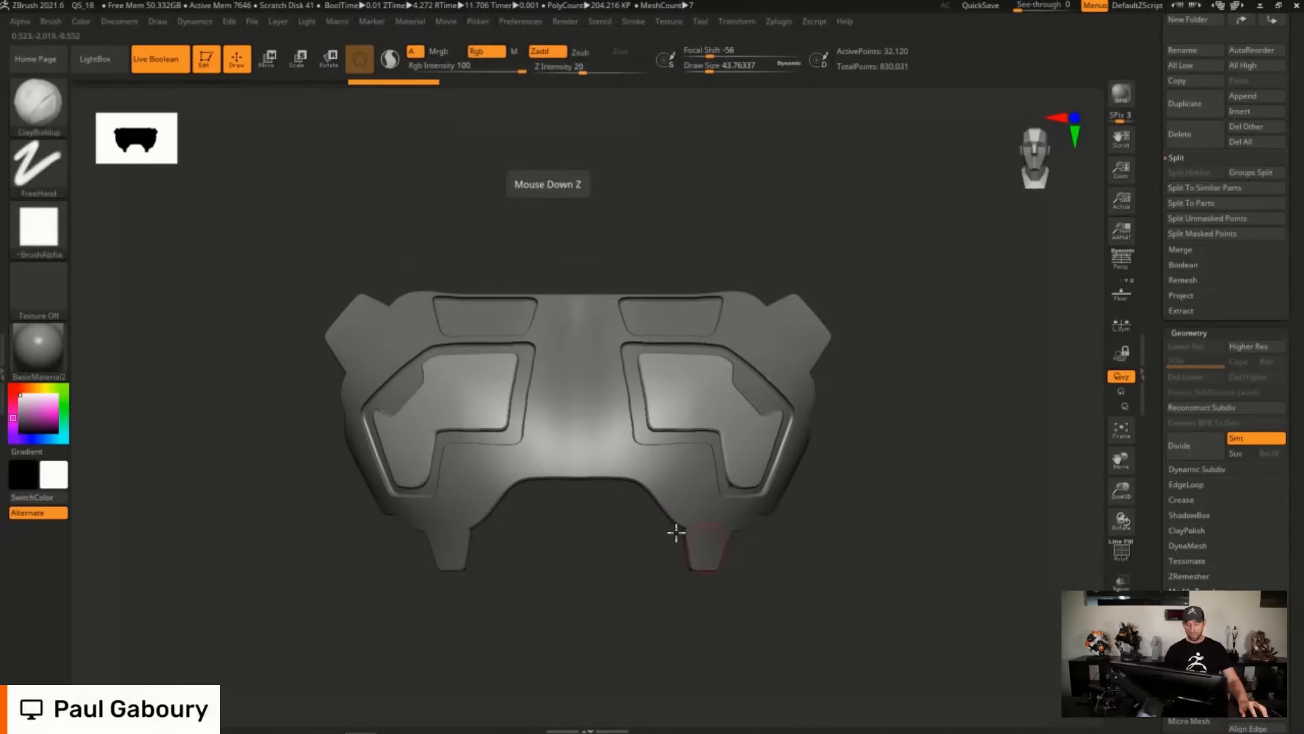
# Select the main armor plate and project a mirrored subtractive mesh over the outer edge of its upper side tab.
pyautogui.moveTo(462, 384)
pyautogui.mouseDown(button='right')
pyautogui.moveTo(560, 398)
pyautogui.moveTo(597, 450)
pyautogui.mouseUp(button='right')
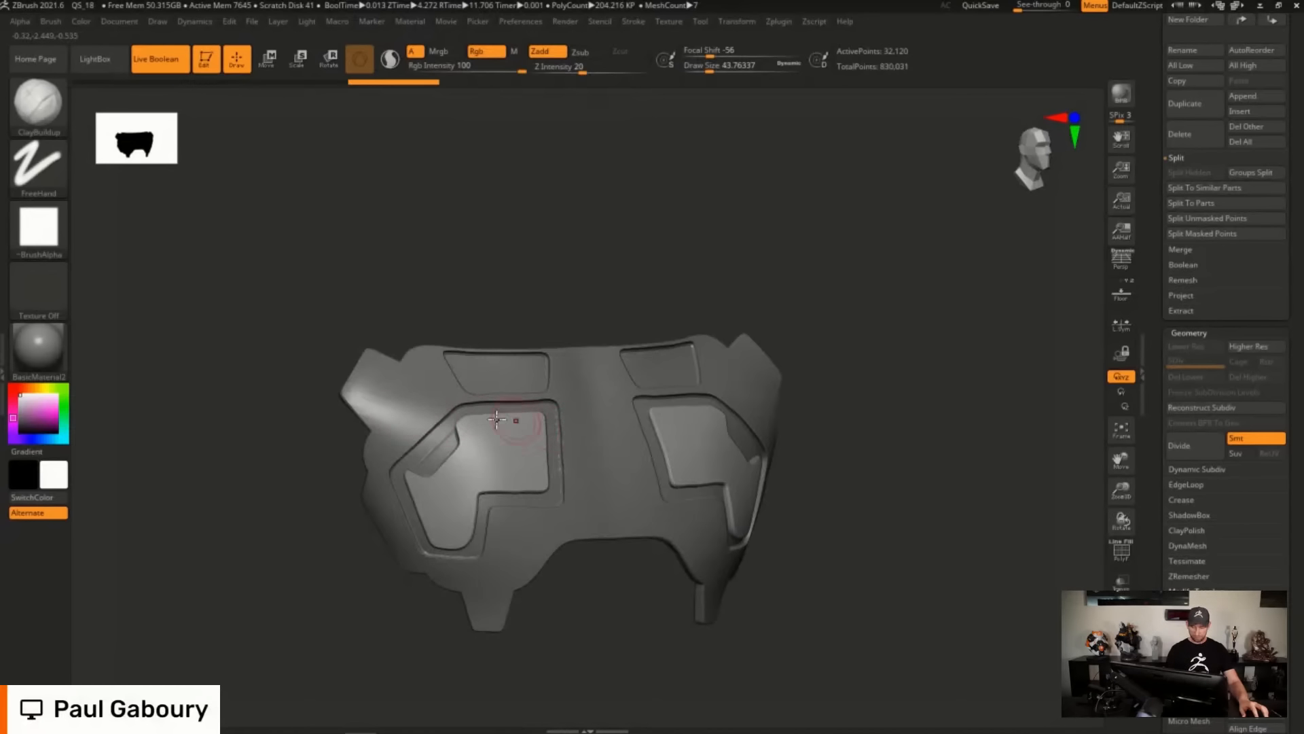
pyautogui.keyDown('alt'); pyautogui.click(411, 414); pyautogui.keyUp('alt')
pyautogui.press('b')
pyautogui.press('m')
pyautogui.press('p')
pyautogui.moveTo(365, 388)
pyautogui.keyDown('ctrl'); pyautogui.mouseDown(button='right')
pyautogui.moveTo(389, 409)
pyautogui.moveTo(361, 402)
pyautogui.mouseUp(button='right'); pyautogui.keyUp('ctrl')
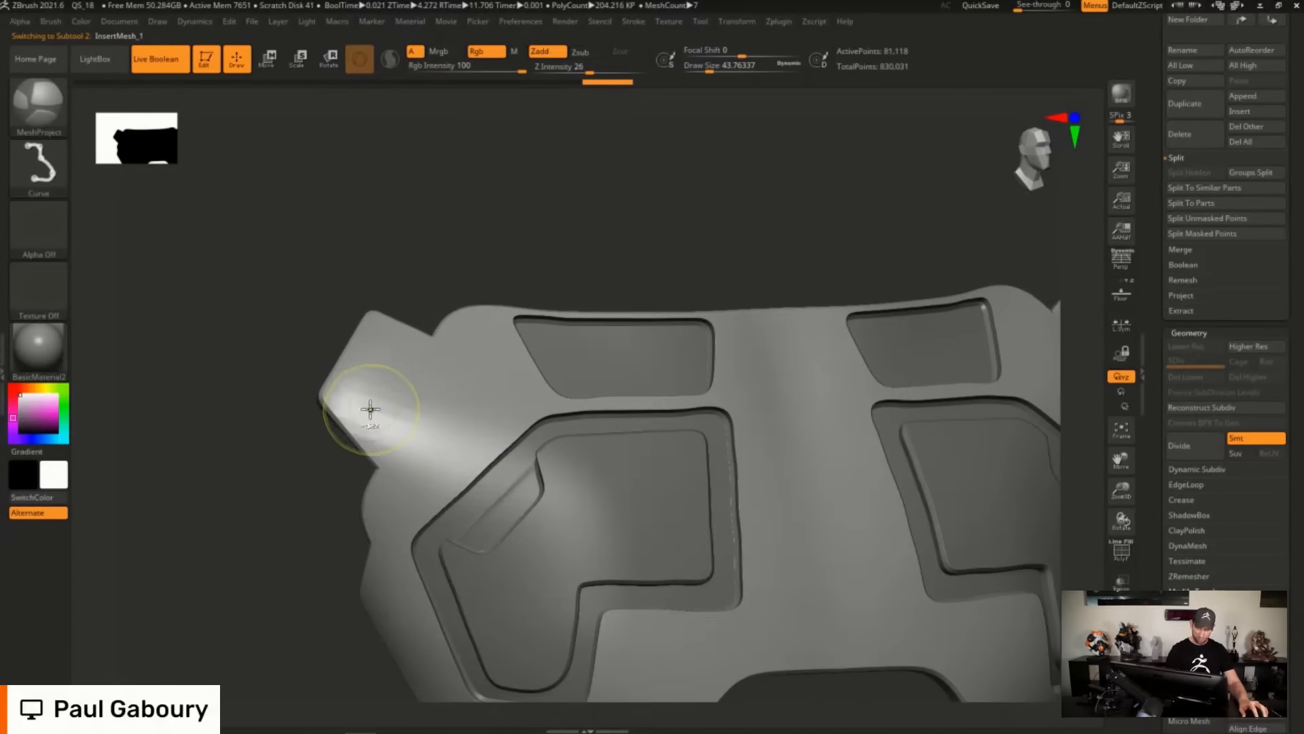
pyautogui.moveTo(371, 410)
pyautogui.keyDown('ctrl'); pyautogui.mouseDown()
pyautogui.moveTo(399, 358)
pyautogui.moveTo(281, 255)
pyautogui.moveTo(218, 381)
pyautogui.moveTo(250, 385)
pyautogui.mouseUp(); pyautogui.keyUp('ctrl')
pyautogui.keyDown('ctrl'); pyautogui.moveTo(341, 387); pyautogui.dragTo(368, 414); pyautogui.keyUp('ctrl')
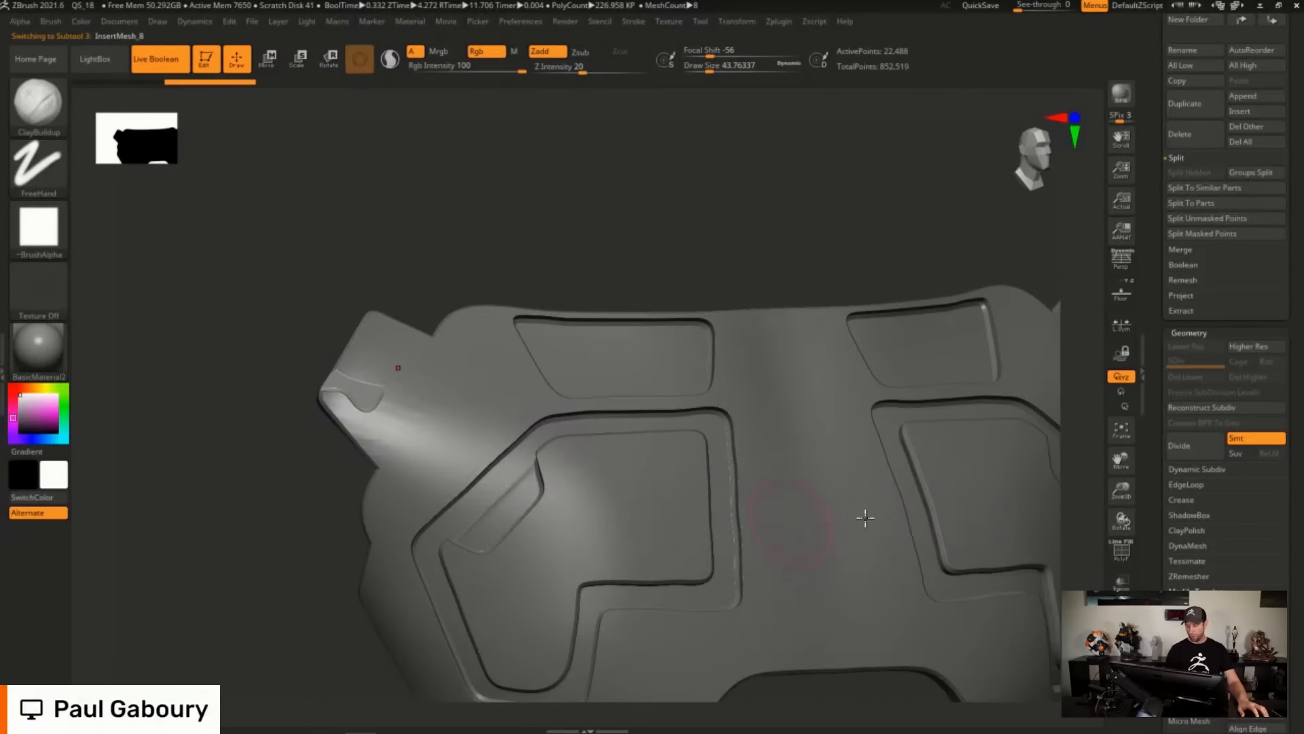
# Isolate the mirrored side-tab cutting pieces, inspect their shape from several angles, and show the full armor again.
pyautogui.click(1120, 618)
pyautogui.moveTo(972, 617)
pyautogui.keyDown('ctrl'); pyautogui.mouseDown(button='right')
pyautogui.moveTo(696, 495)
pyautogui.moveTo(725, 483)
pyautogui.mouseUp(button='right'); pyautogui.keyUp('ctrl')
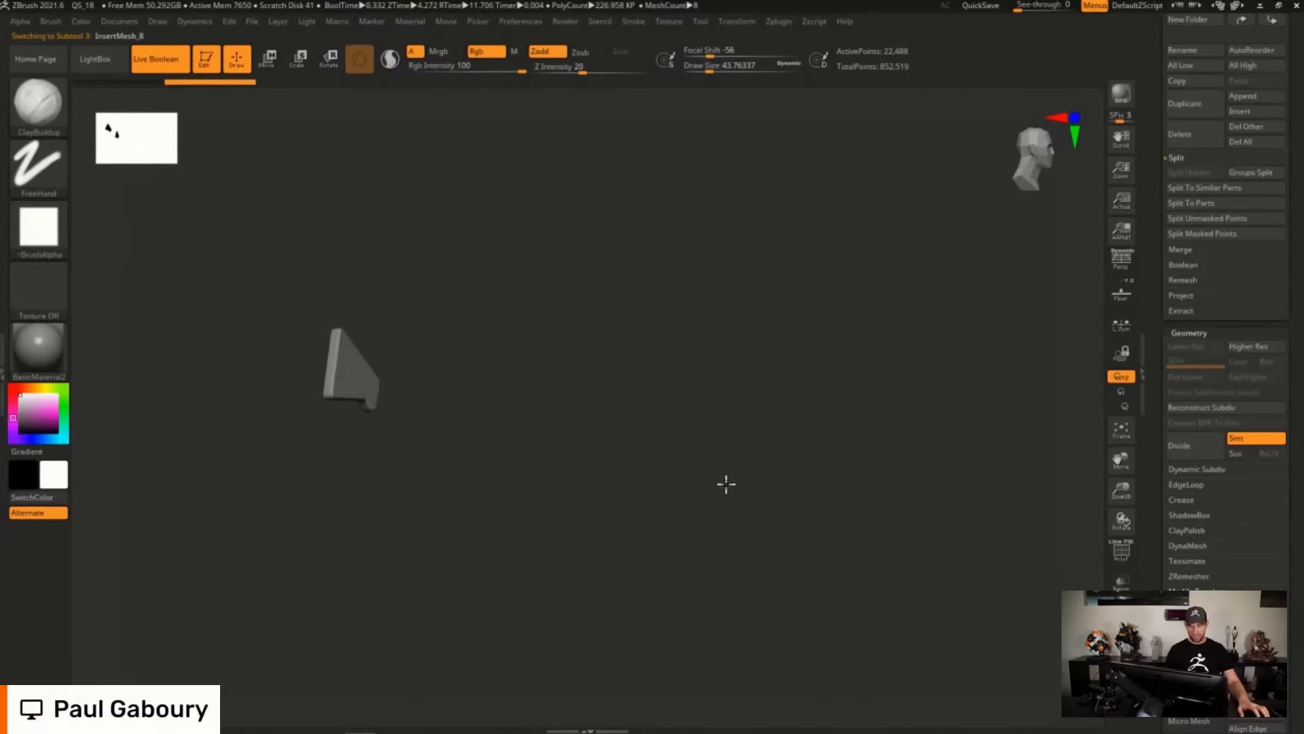
pyautogui.moveTo(831, 501)
pyautogui.mouseDown(button='right')
pyautogui.moveTo(618, 430)
pyautogui.moveTo(624, 450)
pyautogui.mouseUp(button='right')
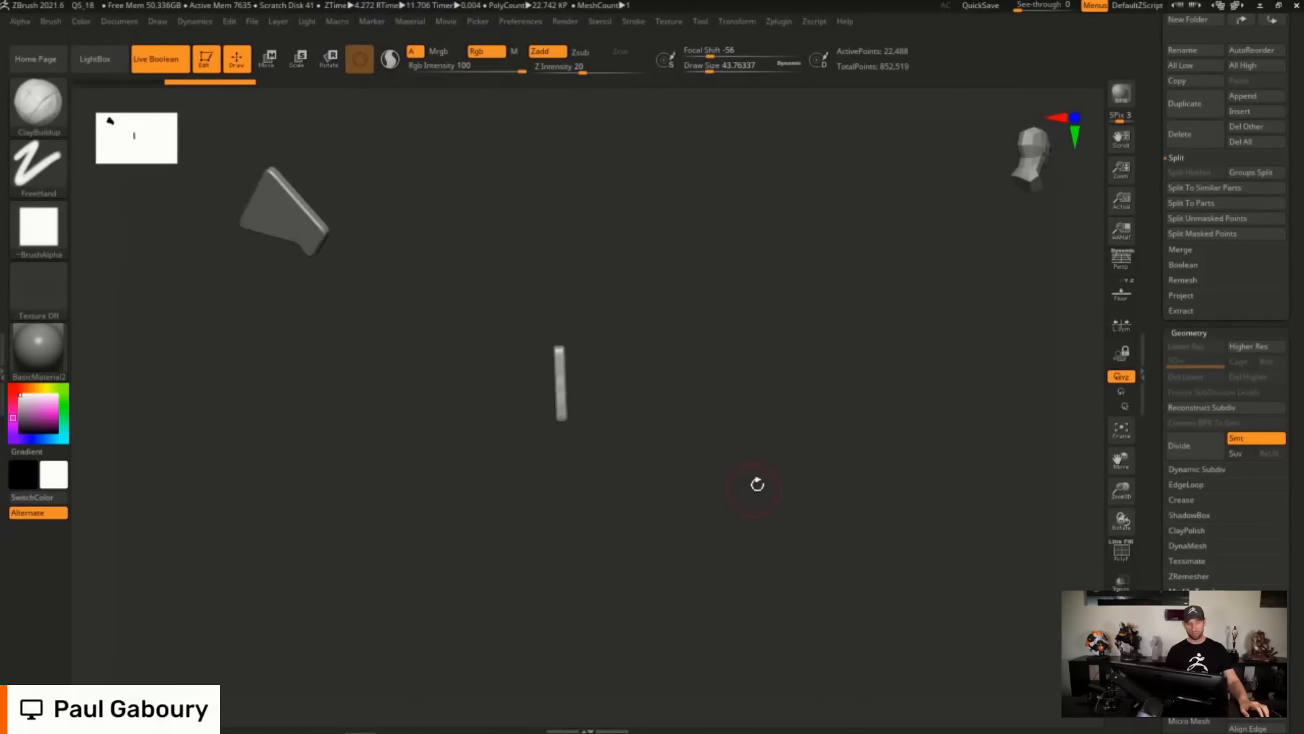
pyautogui.moveTo(756, 483); pyautogui.dragTo(571, 444, button='right')
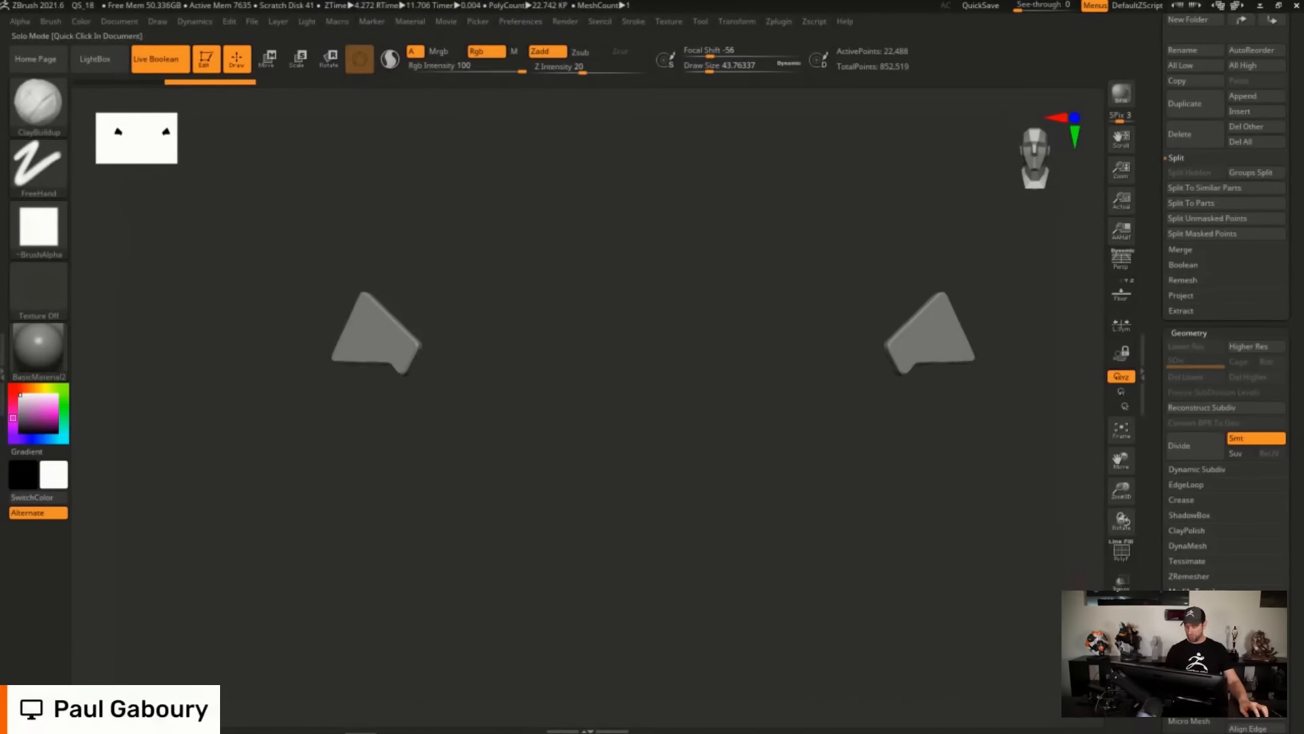
pyautogui.click(1122, 579)
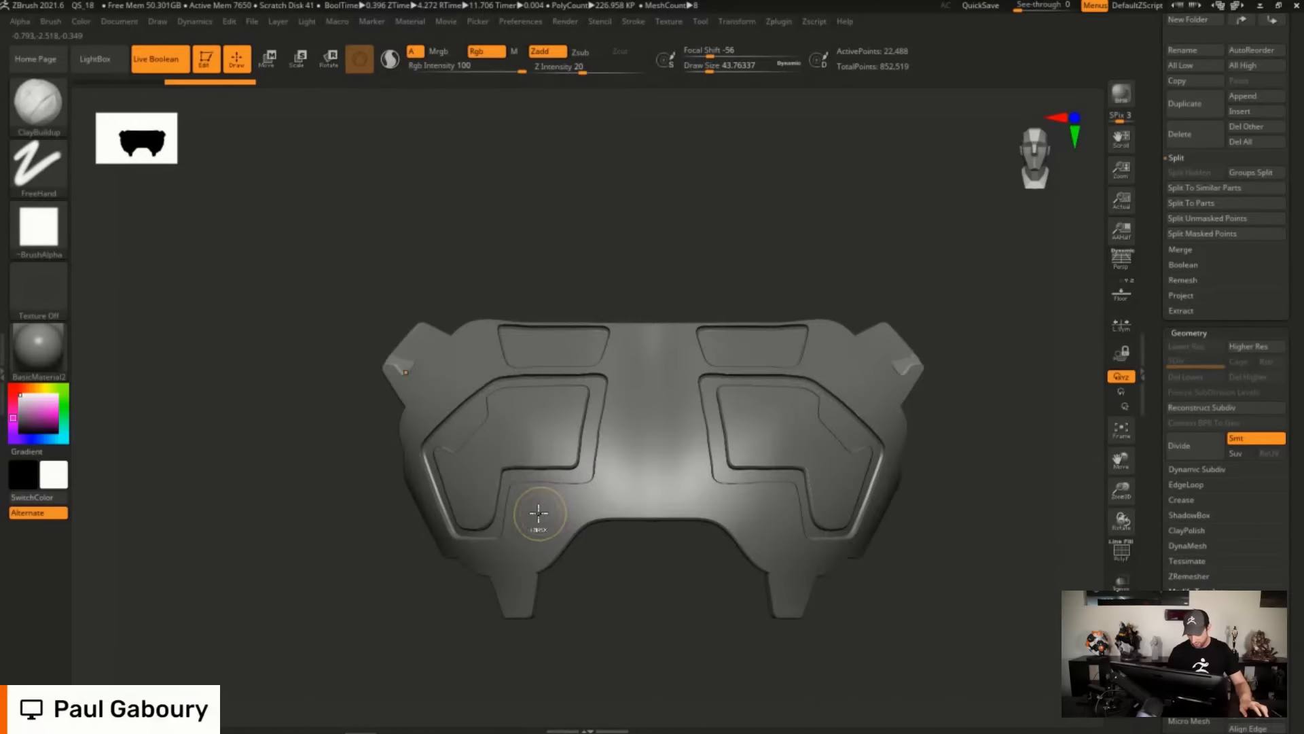
# Project a small tapered mesh onto the armor plate below the large panel recess, beside the lower arch.
pyautogui.keyDown('ctrl'); pyautogui.moveTo(532, 507); pyautogui.dragTo(528, 544); pyautogui.keyUp('ctrl')
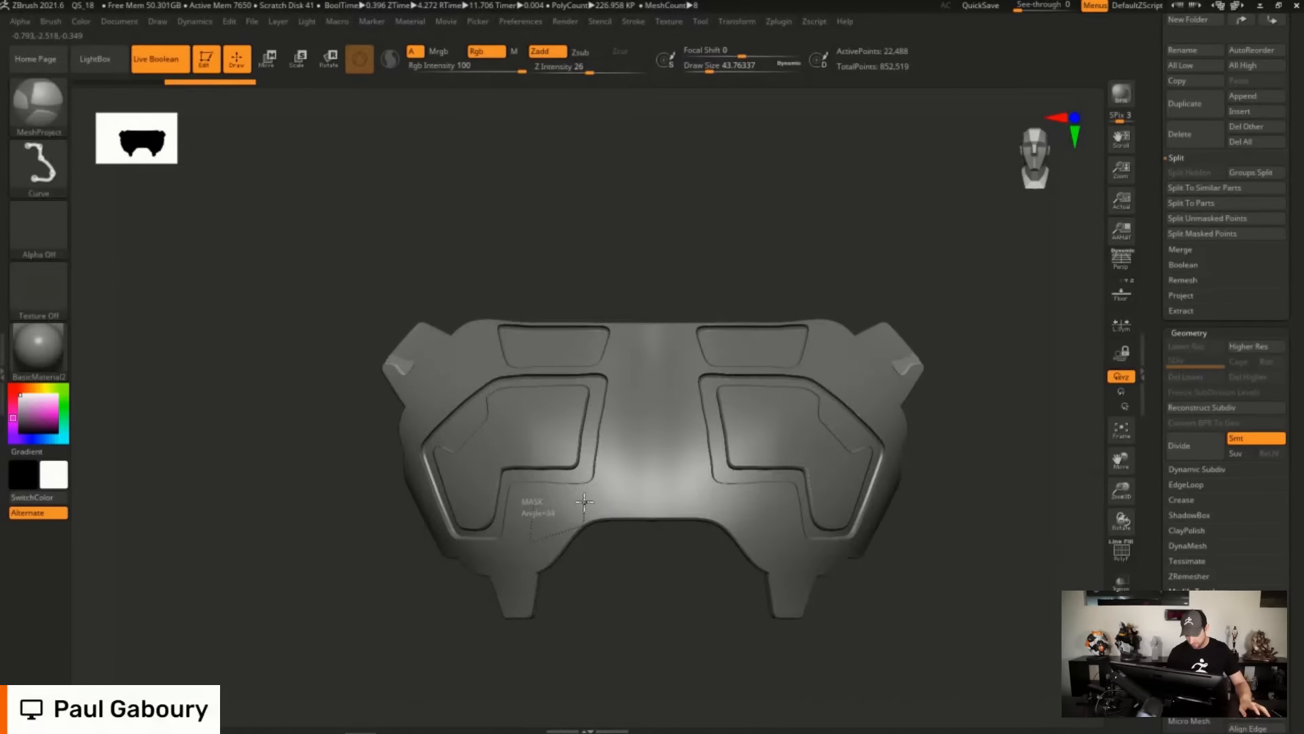
pyautogui.moveTo(584, 501)
pyautogui.keyDown('ctrl'); pyautogui.mouseDown()
pyautogui.moveTo(530, 503)
pyautogui.moveTo(571, 528)
pyautogui.moveTo(618, 513)
pyautogui.moveTo(499, 547)
pyautogui.mouseUp(); pyautogui.keyUp('ctrl')
pyautogui.press('ctrl')
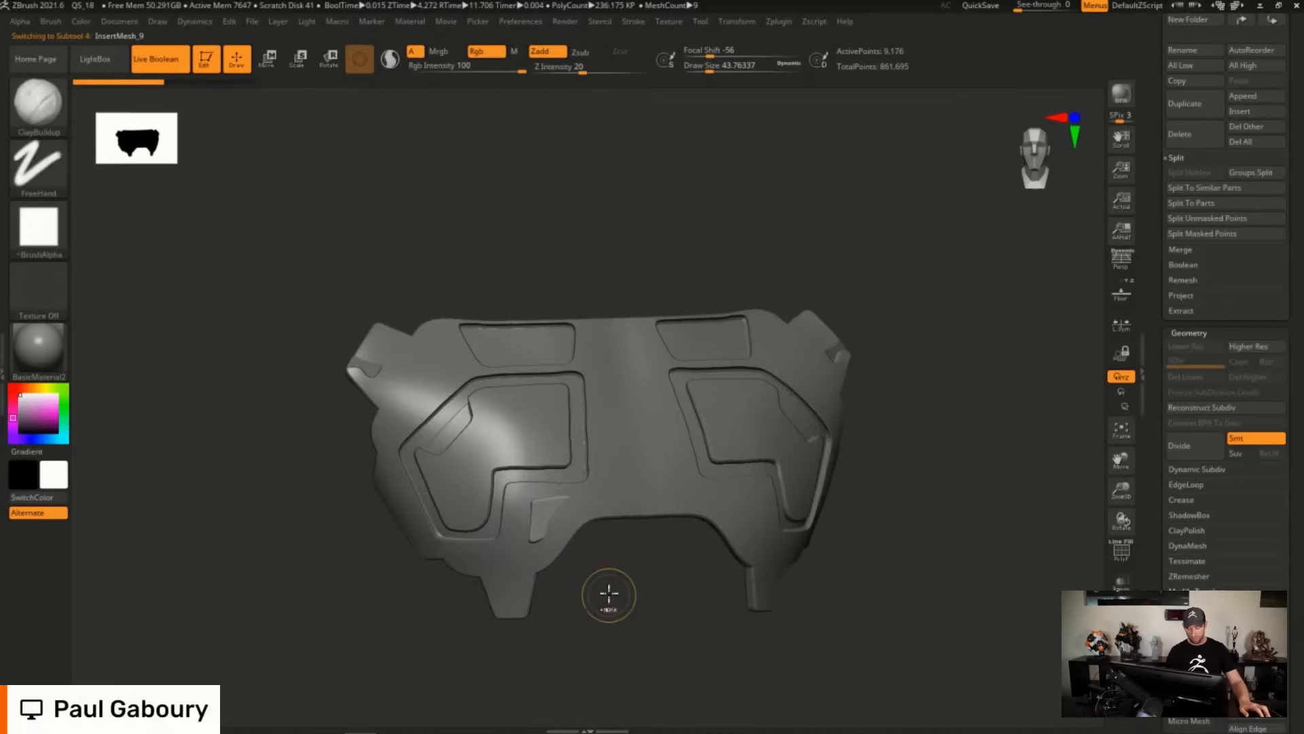
pyautogui.press('ctrl')
# Select the side-tab cutting piece and adjust it with the transform gizmo so it cuts a full notch through the tab.
pyautogui.keyDown('alt'); pyautogui.click(559, 622); pyautogui.keyUp('alt')
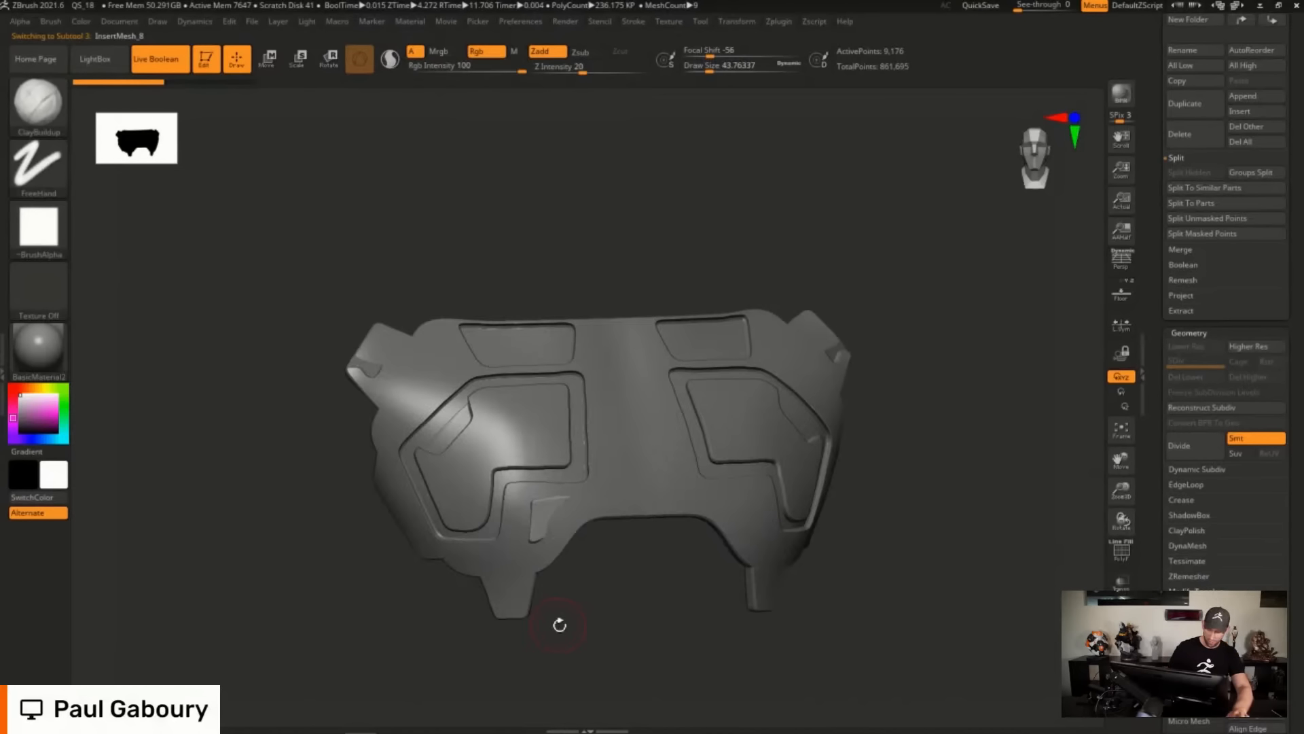
pyautogui.press('w')
pyautogui.moveTo(572, 586)
pyautogui.mouseDown(button='right')
pyautogui.moveTo(585, 589)
pyautogui.moveTo(710, 486)
pyautogui.moveTo(725, 438)
pyautogui.mouseUp(button='right')
pyautogui.press('ctrl')
pyautogui.keyDown('ctrl'); pyautogui.moveTo(895, 451); pyautogui.dragTo(889, 526, button='right'); pyautogui.keyUp('ctrl')
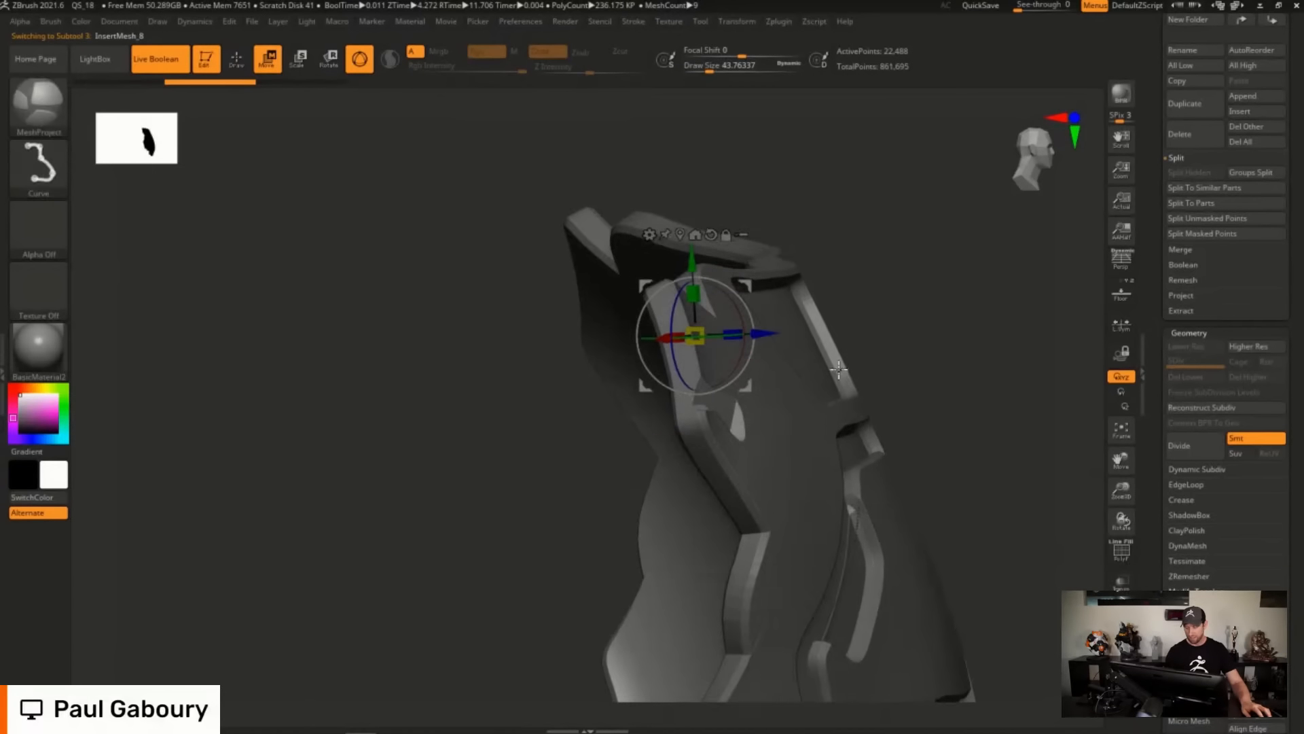
pyautogui.moveTo(769, 334); pyautogui.dragTo(1095, 191)
pyautogui.moveTo(702, 319); pyautogui.dragTo(1013, 204)
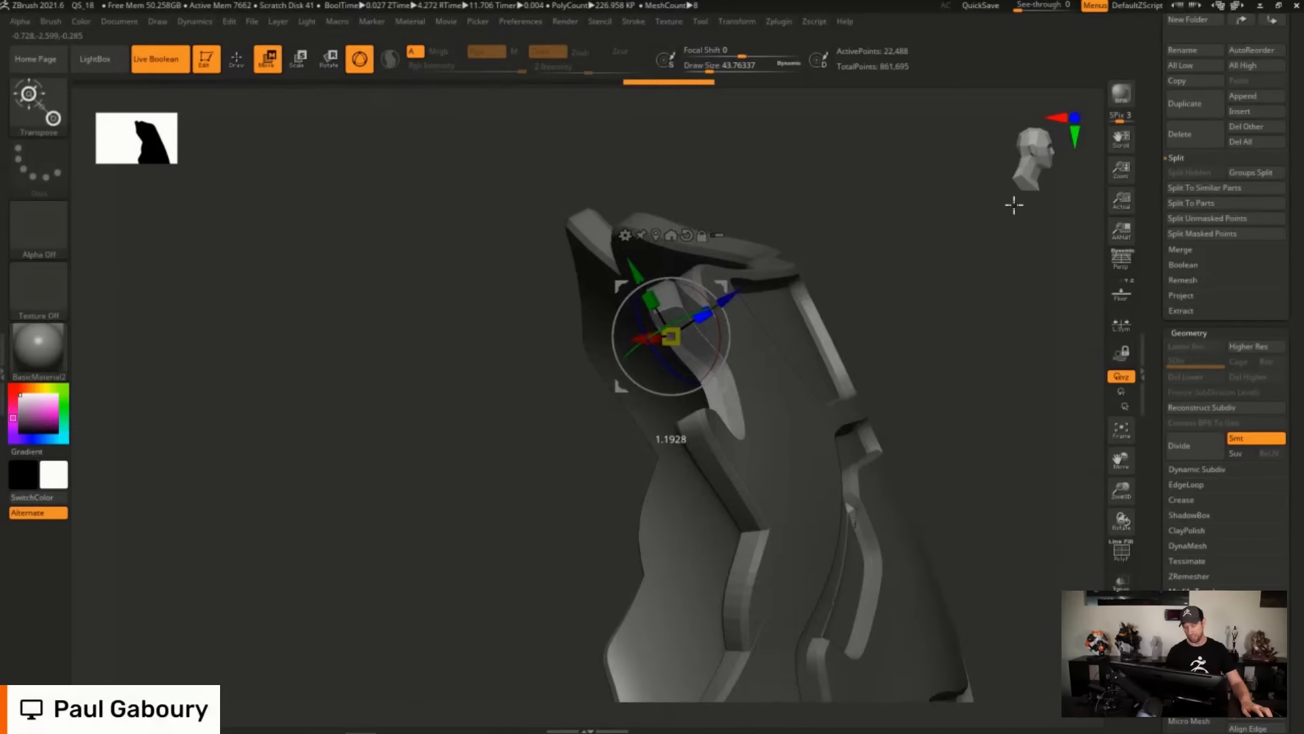
pyautogui.moveTo(825, 349)
pyautogui.mouseDown()
pyautogui.moveTo(853, 381)
pyautogui.moveTo(824, 407)
pyautogui.moveTo(836, 382)
pyautogui.mouseUp()
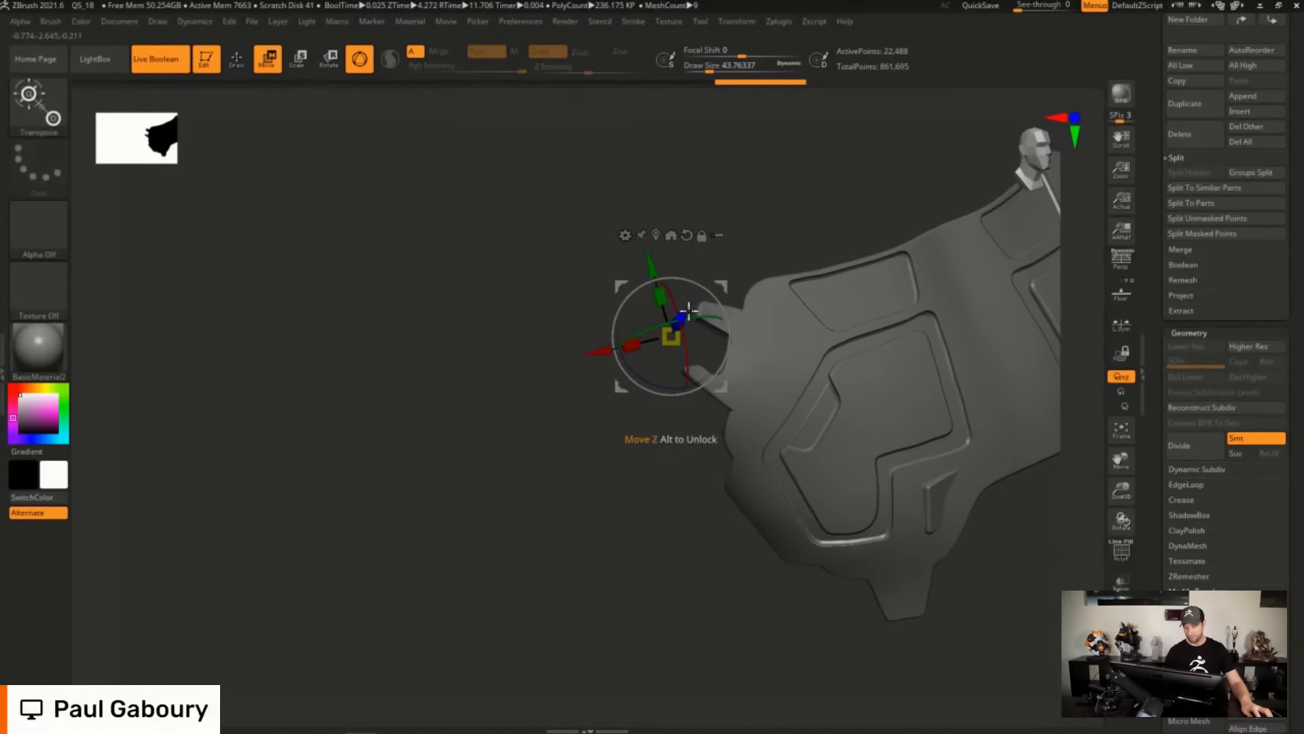
pyautogui.moveTo(683, 312)
pyautogui.mouseDown()
pyautogui.moveTo(686, 296)
pyautogui.moveTo(673, 335)
pyautogui.moveTo(683, 311)
pyautogui.mouseUp()
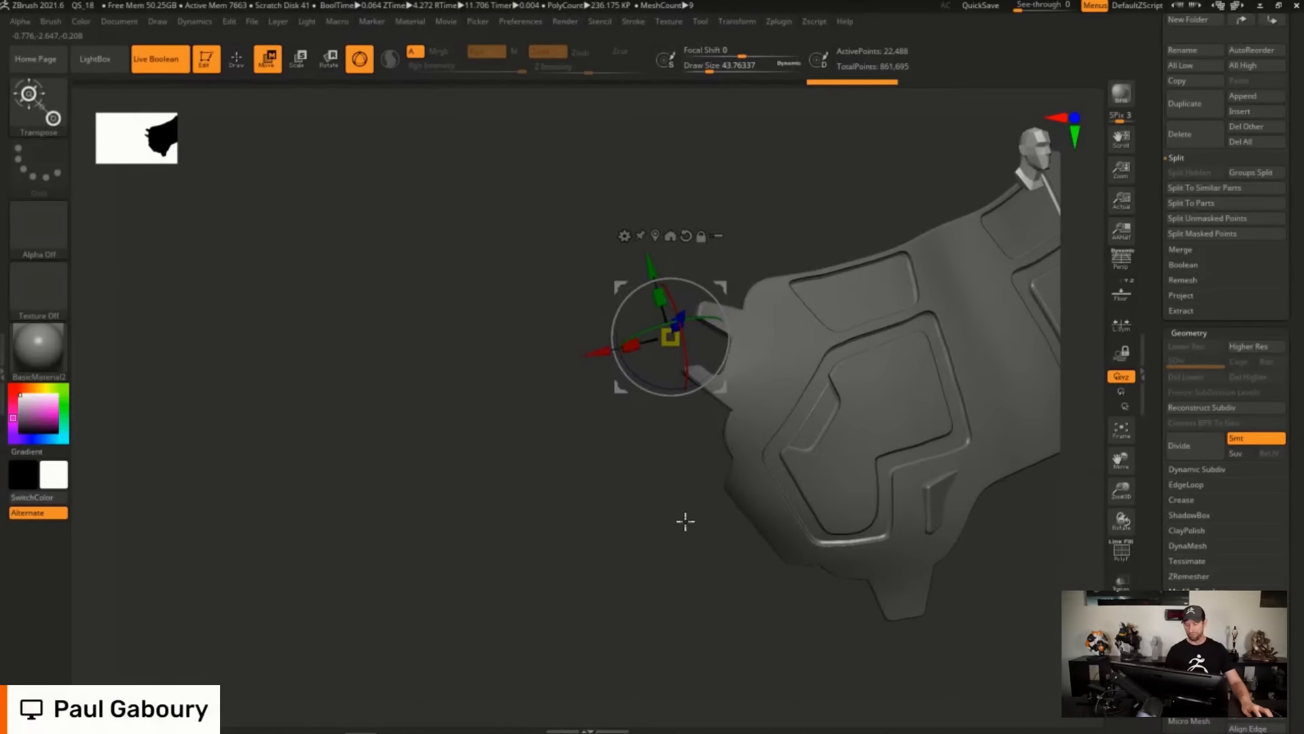
pyautogui.keyDown('alt'); pyautogui.moveTo(652, 526); pyautogui.dragTo(451, 568); pyautogui.keyUp('alt')
pyautogui.press('q')
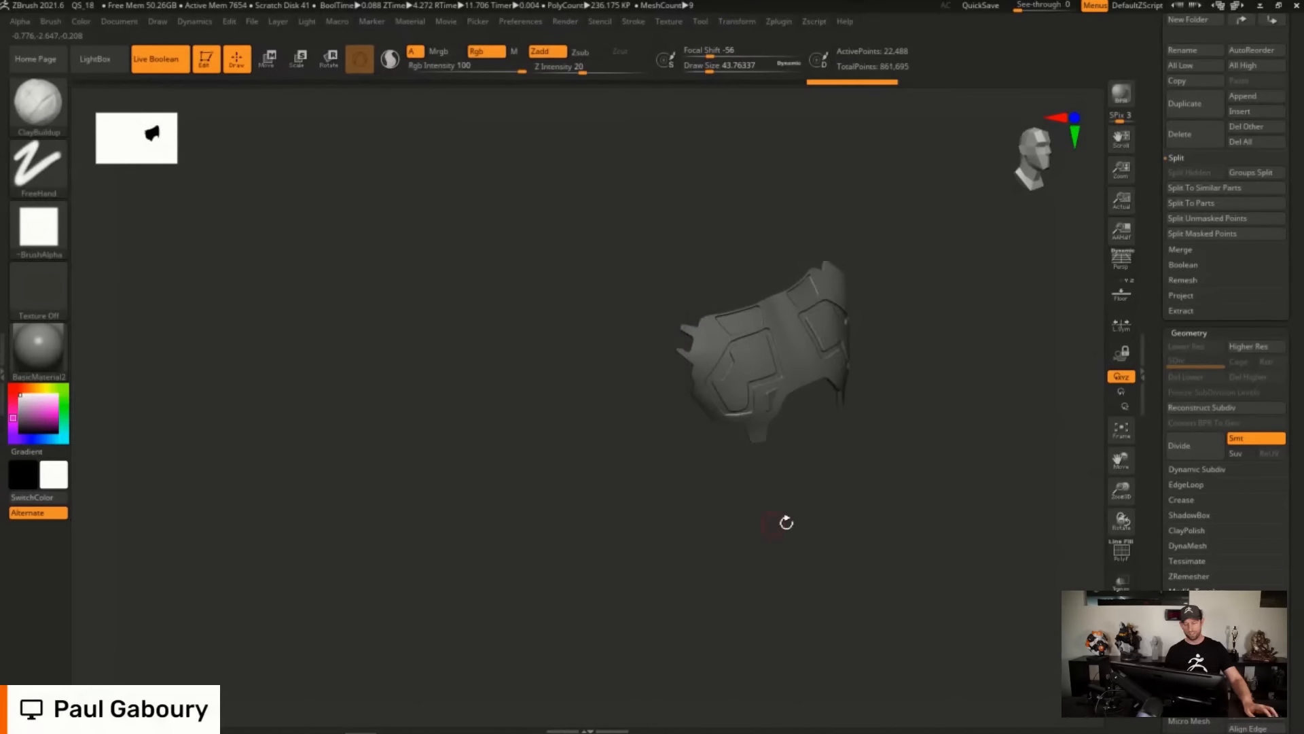
# Examine the armor plate's notched tabs and cut panels from front and three-quarter views, and bring up the subtool list.
pyautogui.moveTo(785, 521)
pyautogui.keyDown('shift'); pyautogui.mouseDown()
pyautogui.moveTo(751, 515)
pyautogui.moveTo(576, 584)
pyautogui.mouseUp(); pyautogui.keyUp('shift')
pyautogui.keyDown('alt'); pyautogui.moveTo(614, 380); pyautogui.dragTo(693, 480); pyautogui.keyUp('alt')
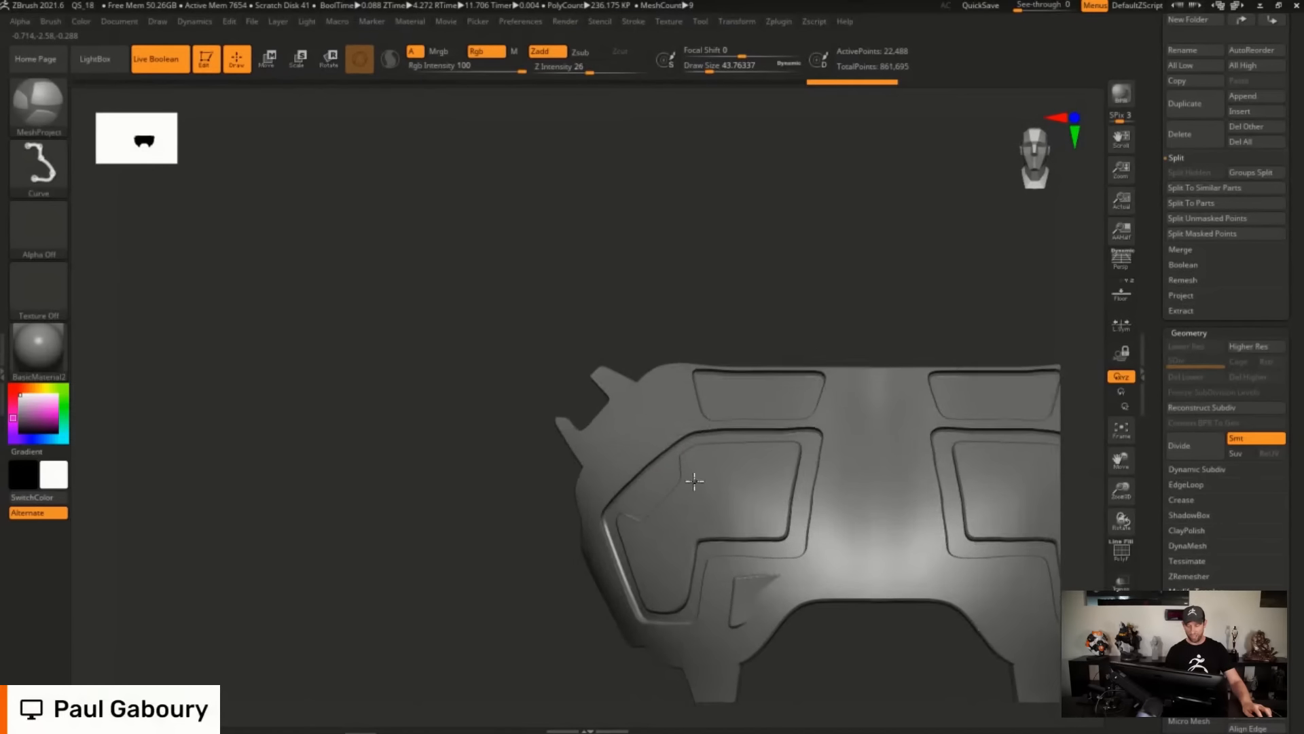
pyautogui.press('b')
pyautogui.press('c')
pyautogui.press('b')
pyautogui.moveTo(551, 421); pyautogui.dragTo(655, 391)
pyautogui.keyDown('alt'); pyautogui.moveTo(633, 421); pyautogui.dragTo(469, 362, button='right'); pyautogui.keyUp('alt')
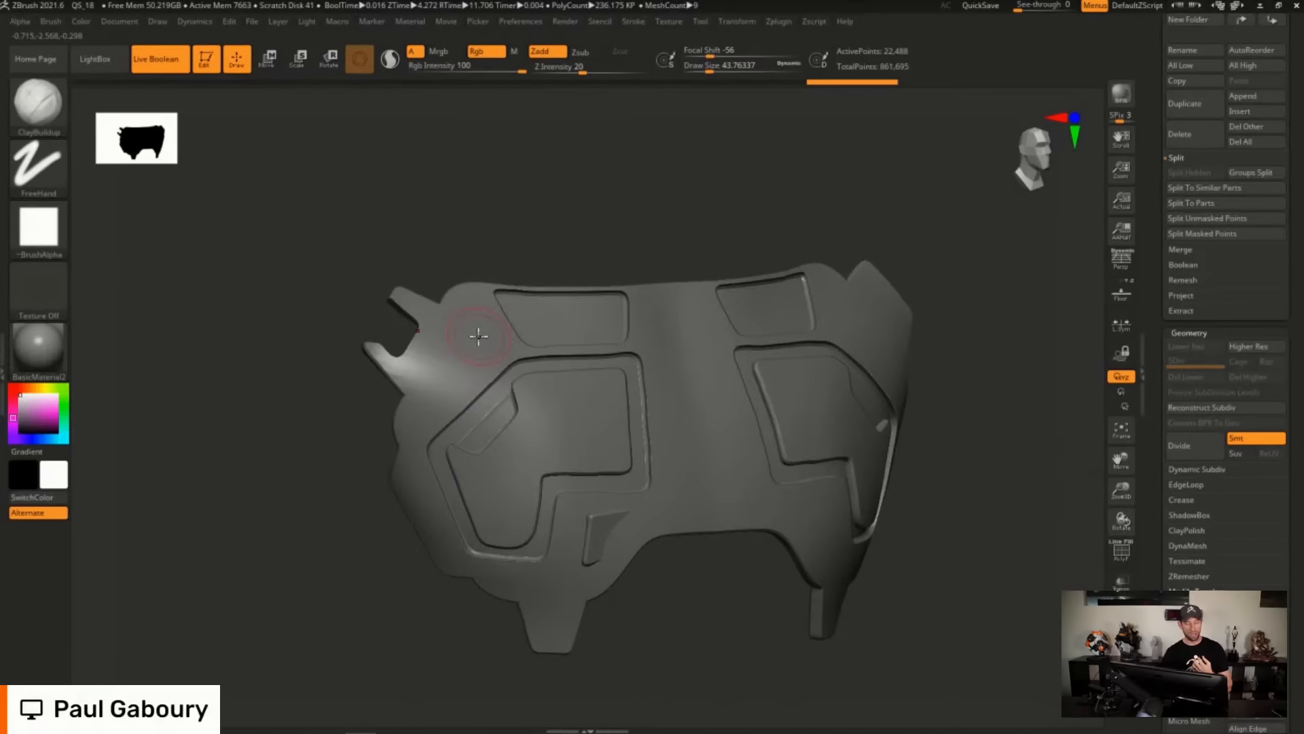
pyautogui.scroll(10, 1152, 382)
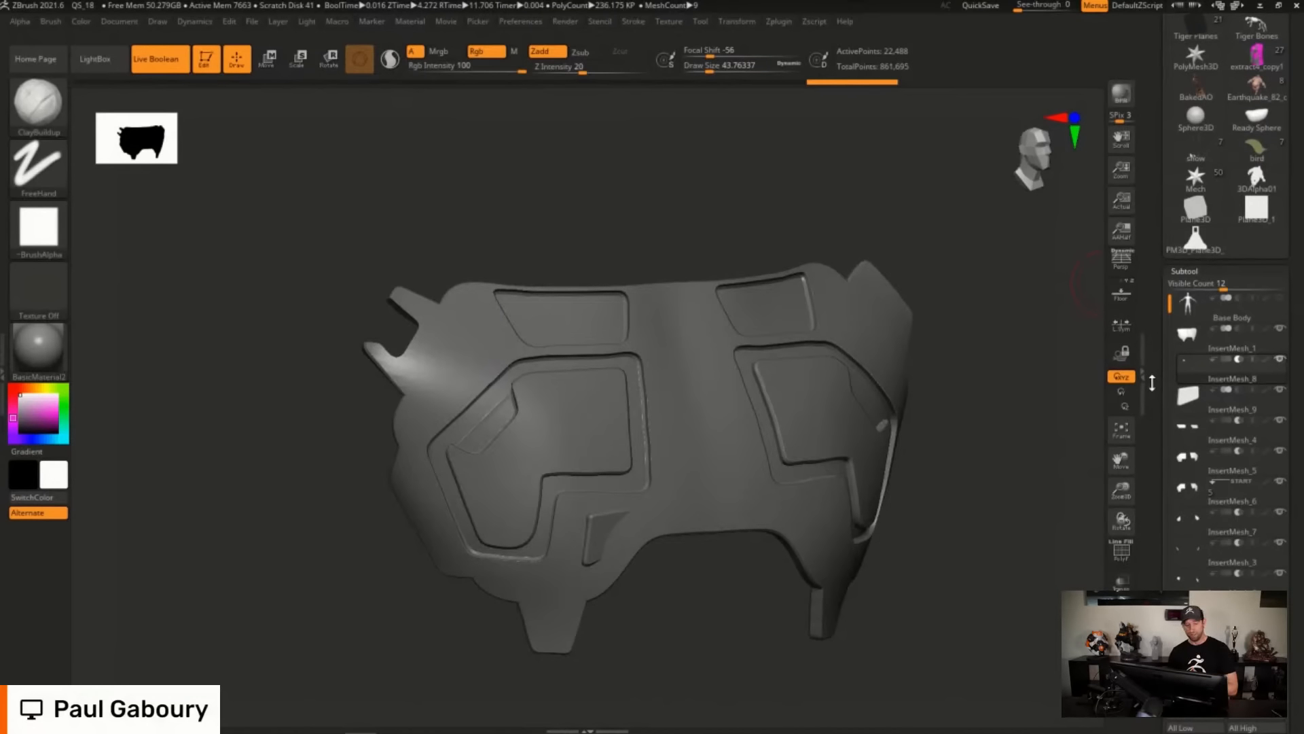
# Choose the MeshExtrude brush for drawing new cutting shapes and set the Picker depth to Once Z.
pyautogui.keyDown('ctrl'); pyautogui.click(42, 107); pyautogui.keyUp('ctrl')
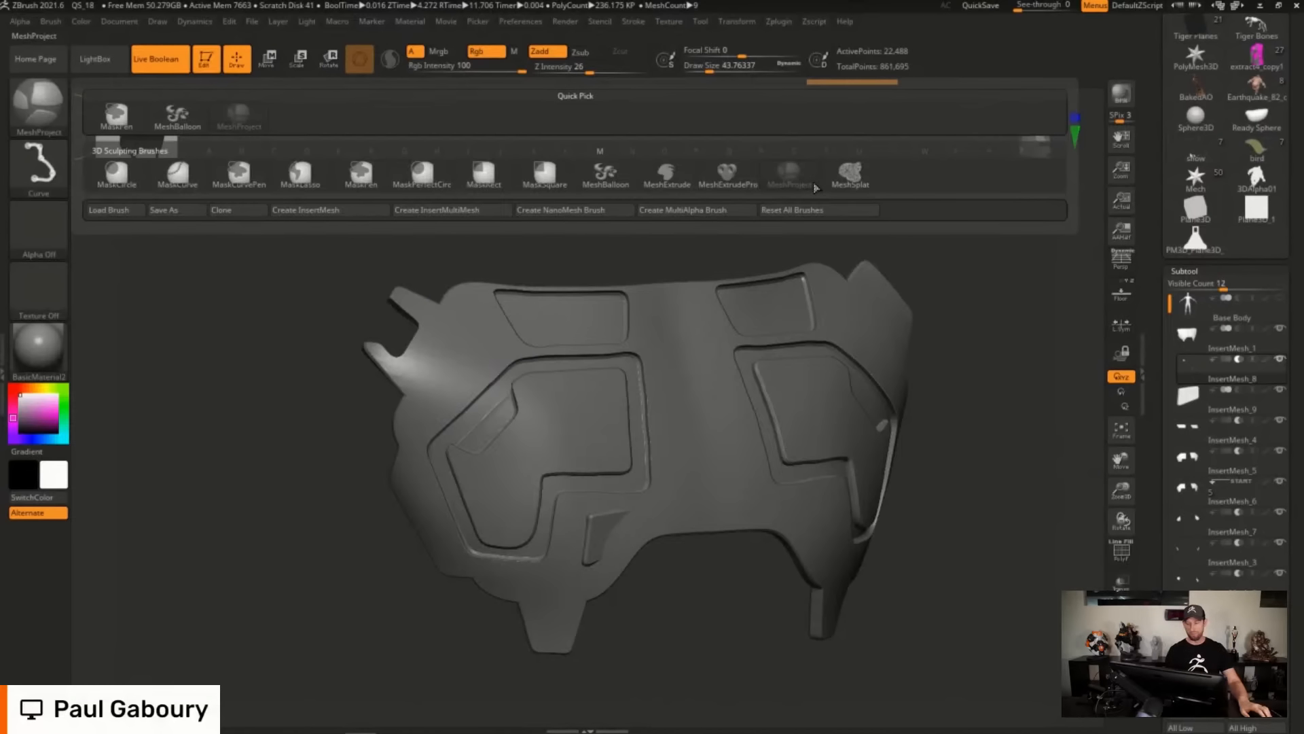
pyautogui.moveTo(810, 188)
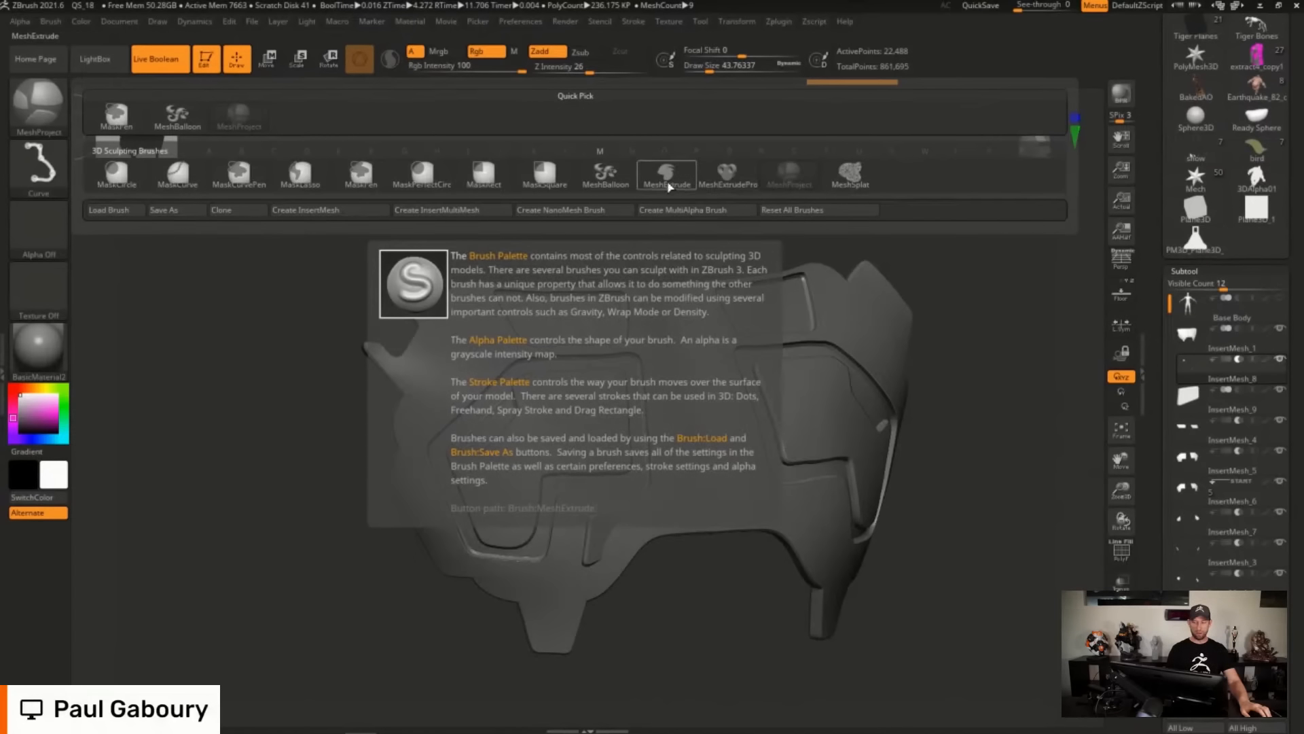
pyautogui.moveTo(484, 25)
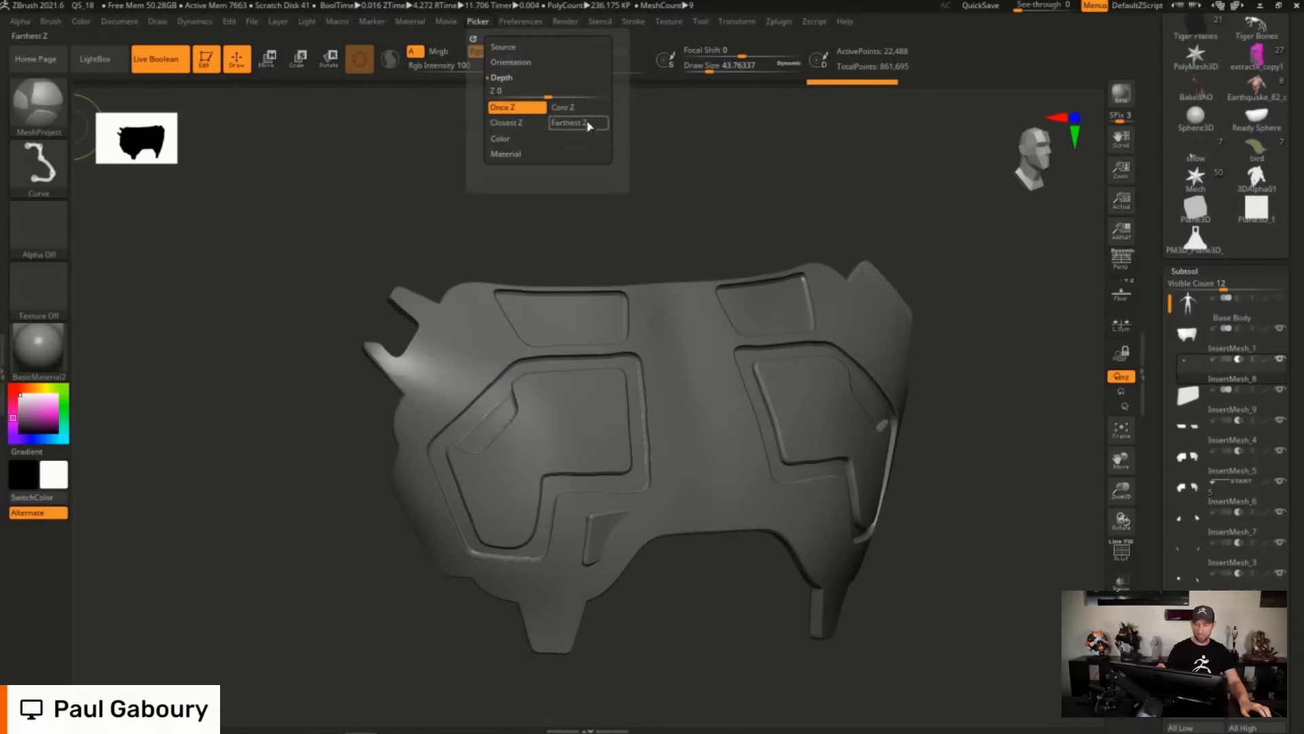
pyautogui.keyDown('ctrl'); pyautogui.click(588, 114); pyautogui.keyUp('ctrl')
pyautogui.keyDown('ctrl'); pyautogui.click(52, 115); pyautogui.keyUp('ctrl')
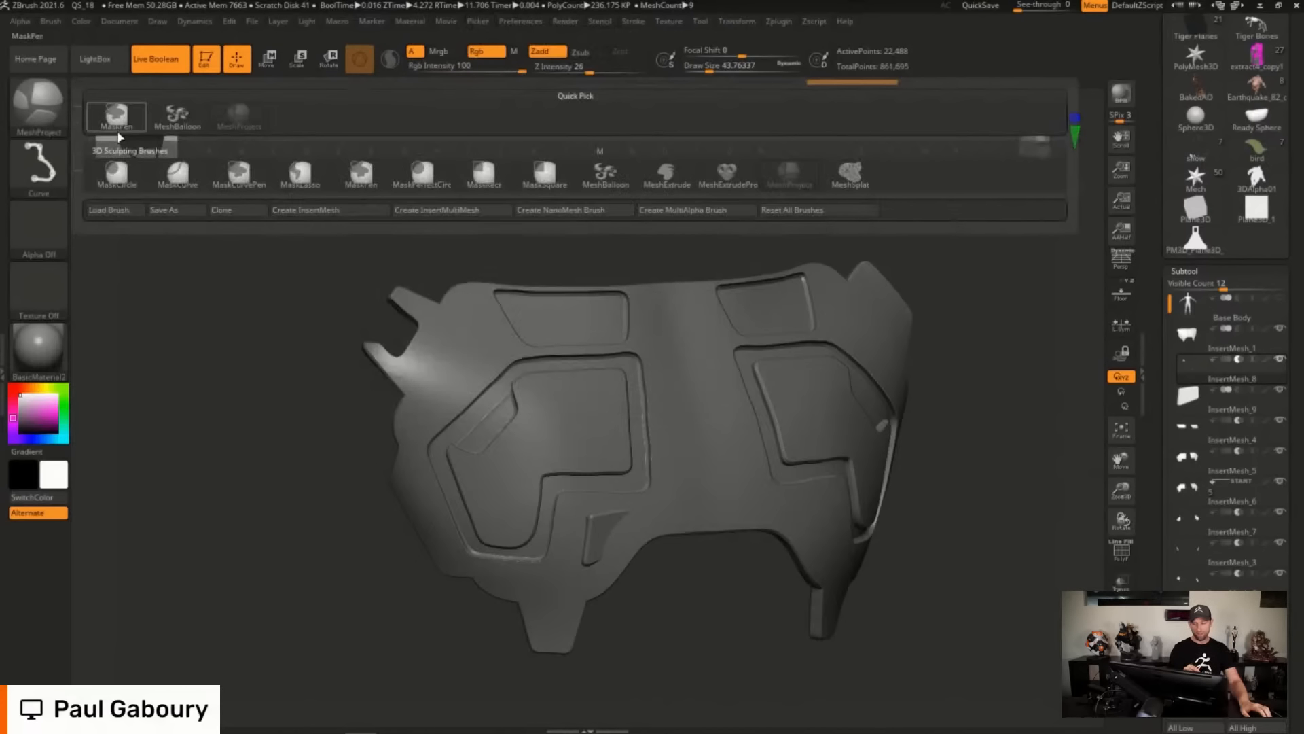
pyautogui.click(667, 173)
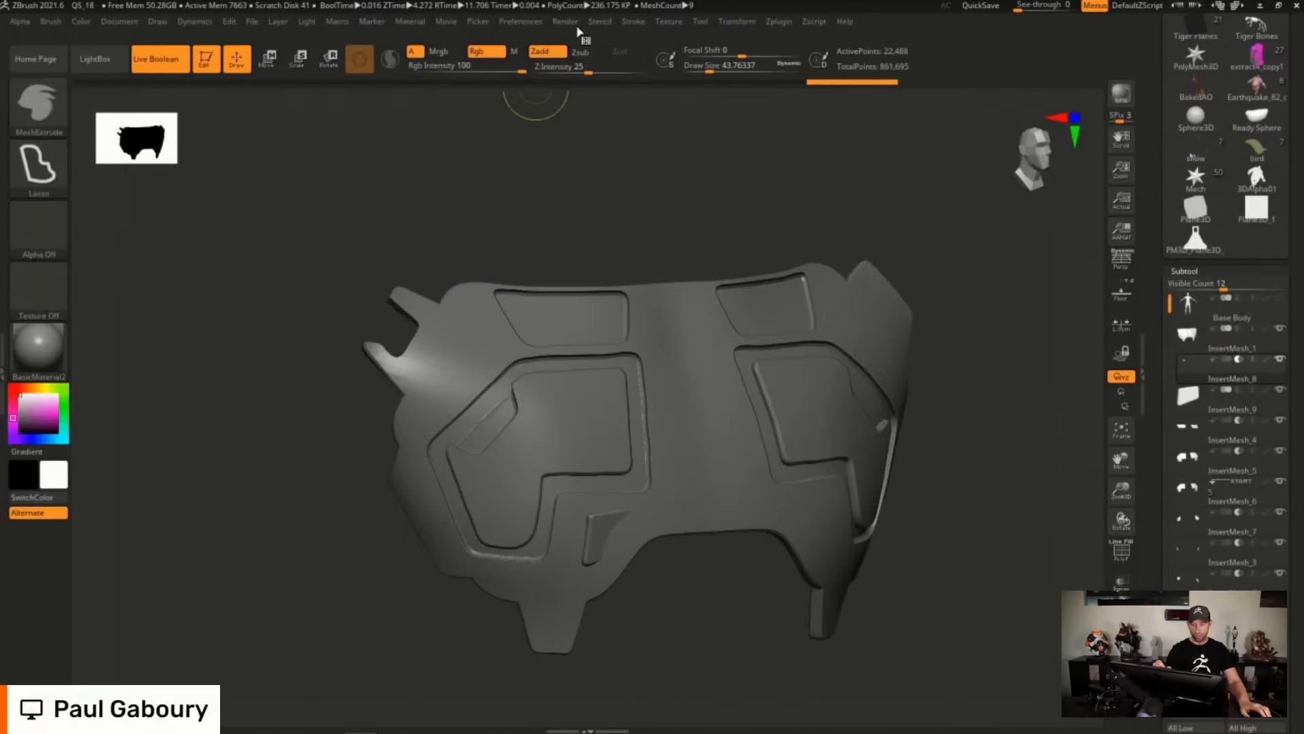
pyautogui.moveTo(477, 21)
pyautogui.click(517, 107)
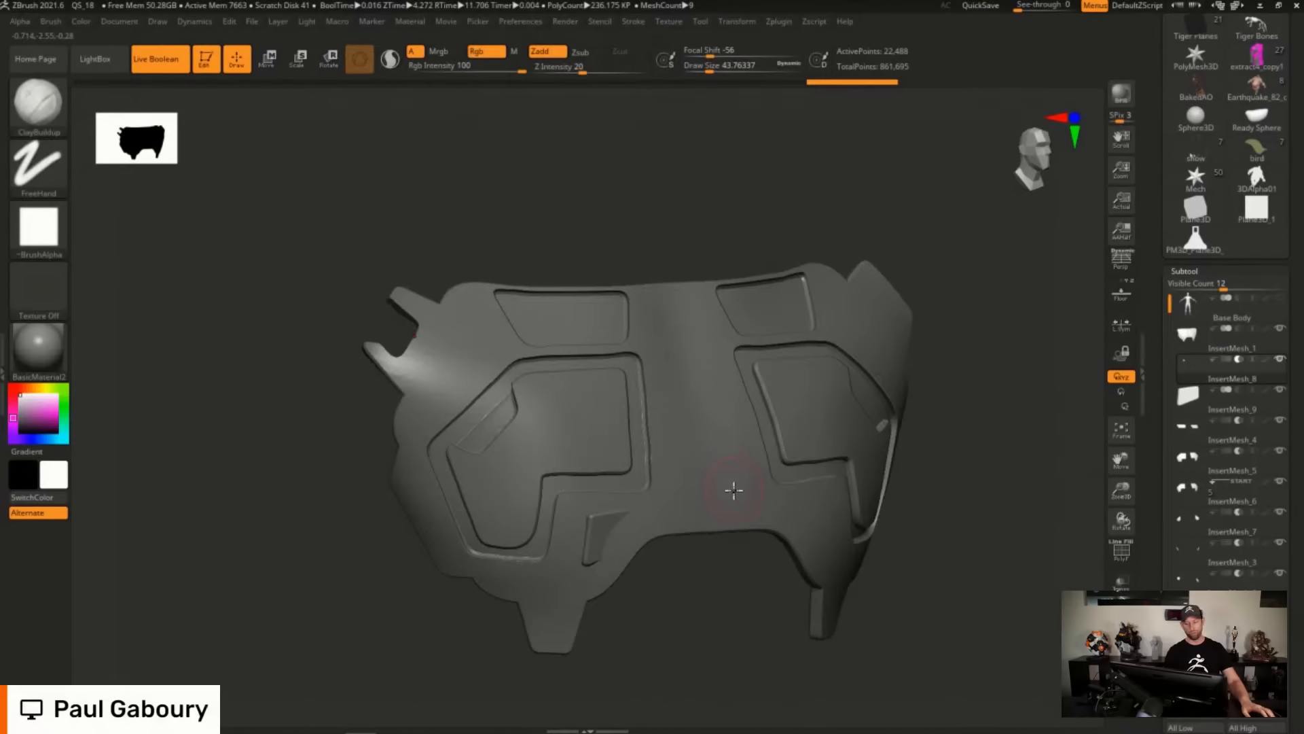
# Face the armor plate from the front, extrude a narrow mirrored shape beside the side tabs, and check its depth from the side.
pyautogui.moveTo(733, 490); pyautogui.dragTo(702, 500, button='right')
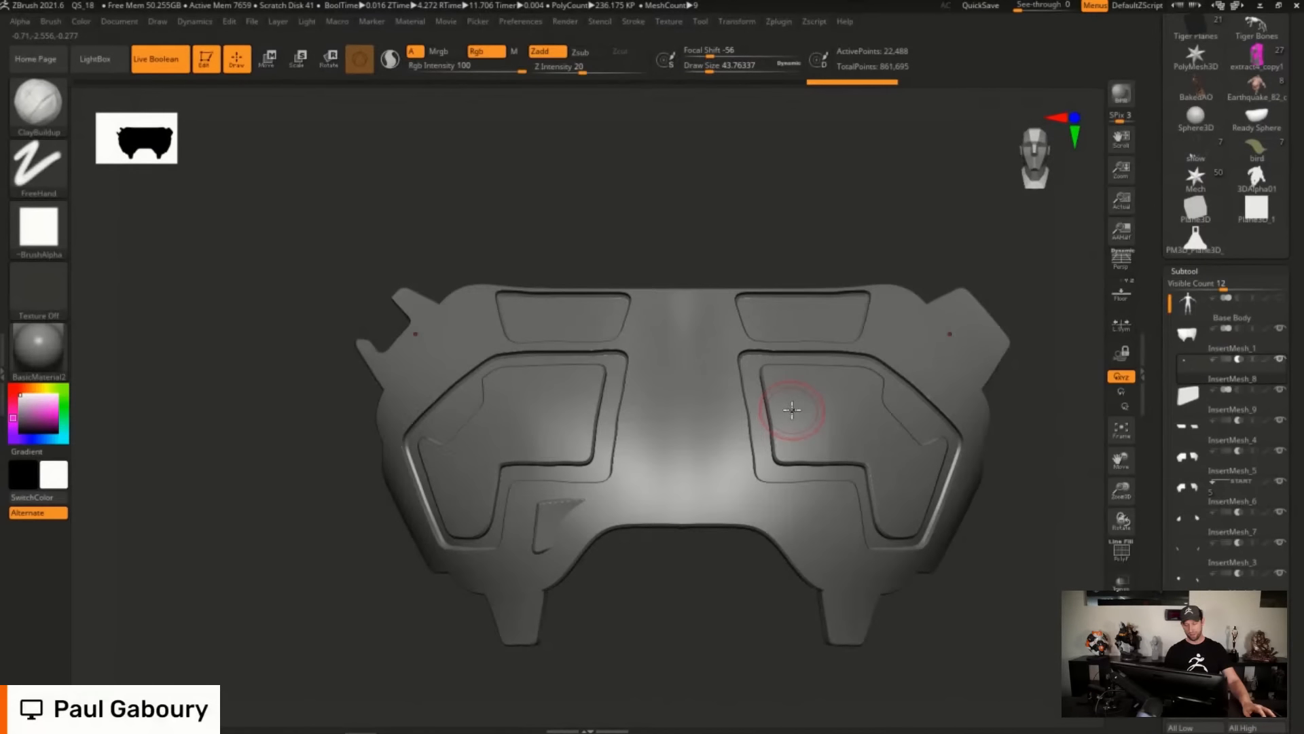
pyautogui.keyDown('alt'); pyautogui.moveTo(847, 379); pyautogui.dragTo(677, 432, button='right'); pyautogui.keyUp('alt')
pyautogui.moveTo(751, 396)
pyautogui.keyDown('ctrl'); pyautogui.mouseDown()
pyautogui.moveTo(798, 238)
pyautogui.moveTo(954, 282)
pyautogui.moveTo(894, 450)
pyautogui.moveTo(762, 445)
pyautogui.mouseUp(); pyautogui.keyUp('ctrl')
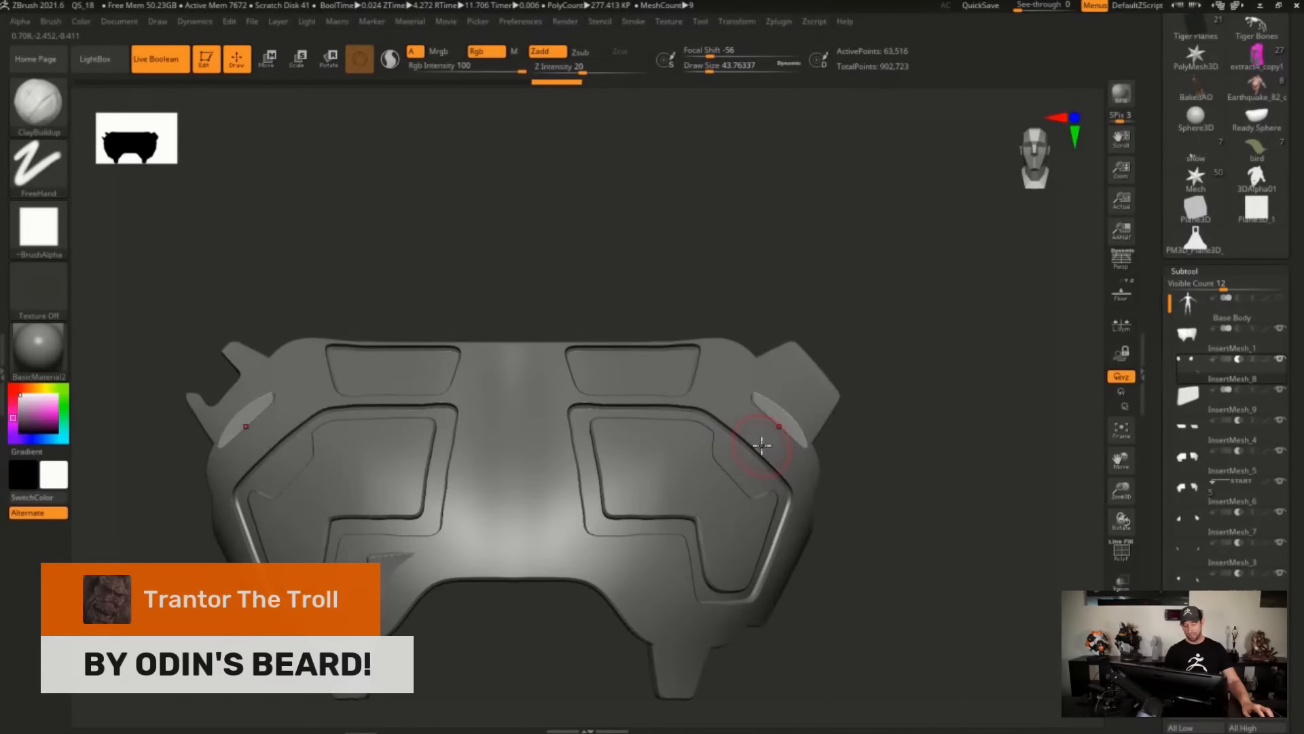
pyautogui.hotkey('shift', 'f')
pyautogui.moveTo(838, 533); pyautogui.dragTo(925, 512, button='right')
pyautogui.moveTo(641, 486); pyautogui.dragTo(603, 403, button='right')
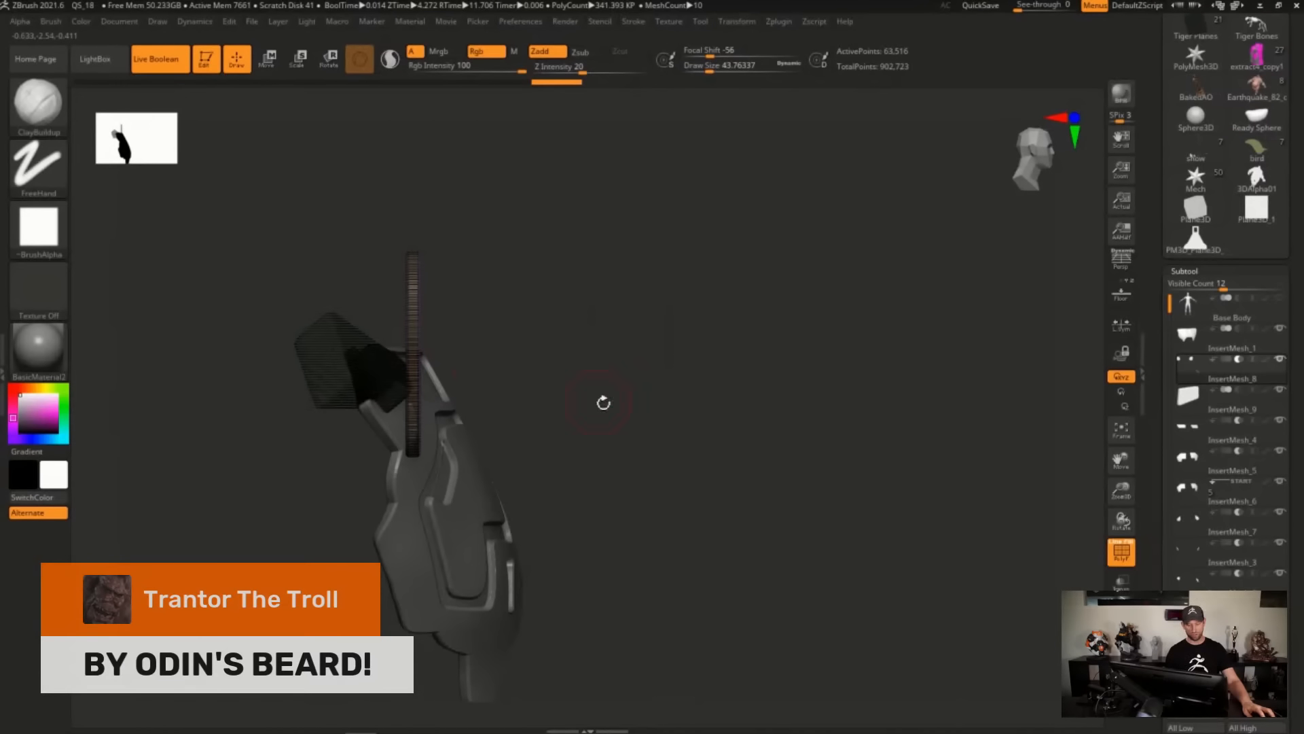
# Scale the new mirrored pieces along Z with the transform gizmo until their curved slots cut fully through the plate beside the side tabs.
pyautogui.press('w')
pyautogui.moveTo(649, 478); pyautogui.dragTo(870, 386, button='right')
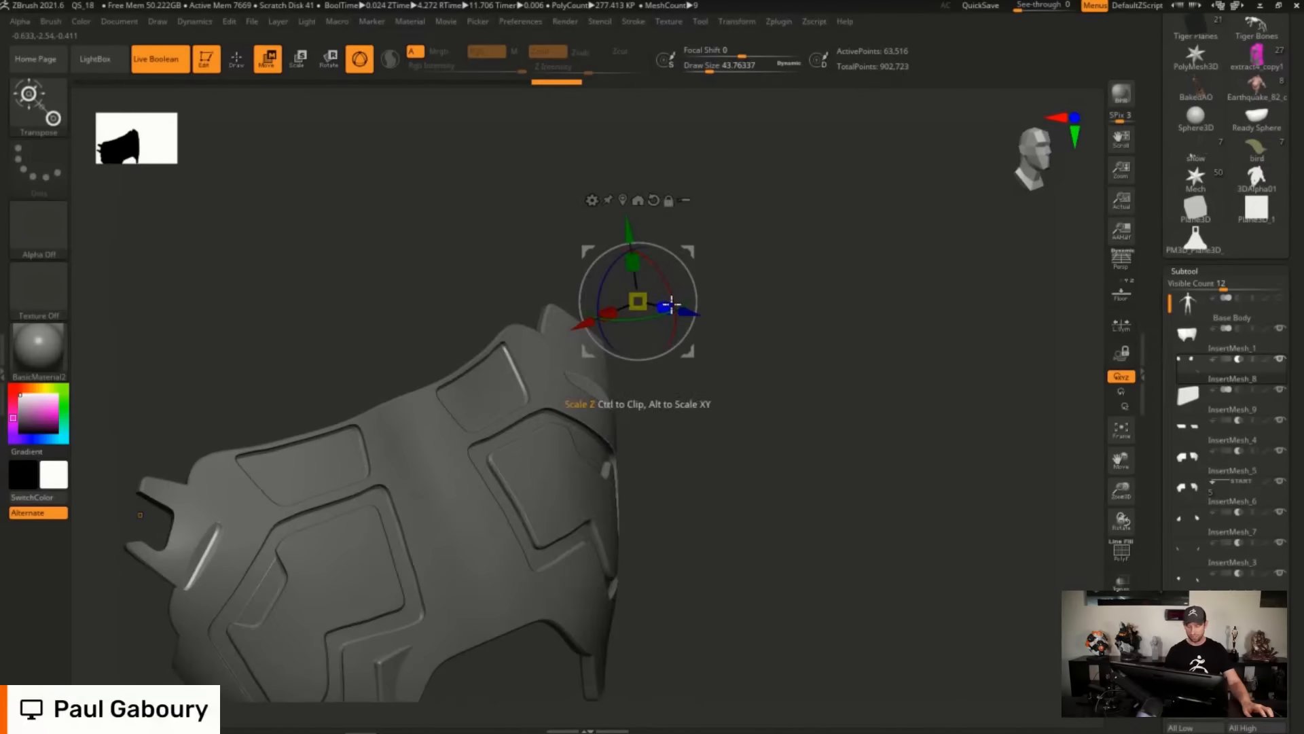
pyautogui.moveTo(666, 307); pyautogui.dragTo(955, 437)
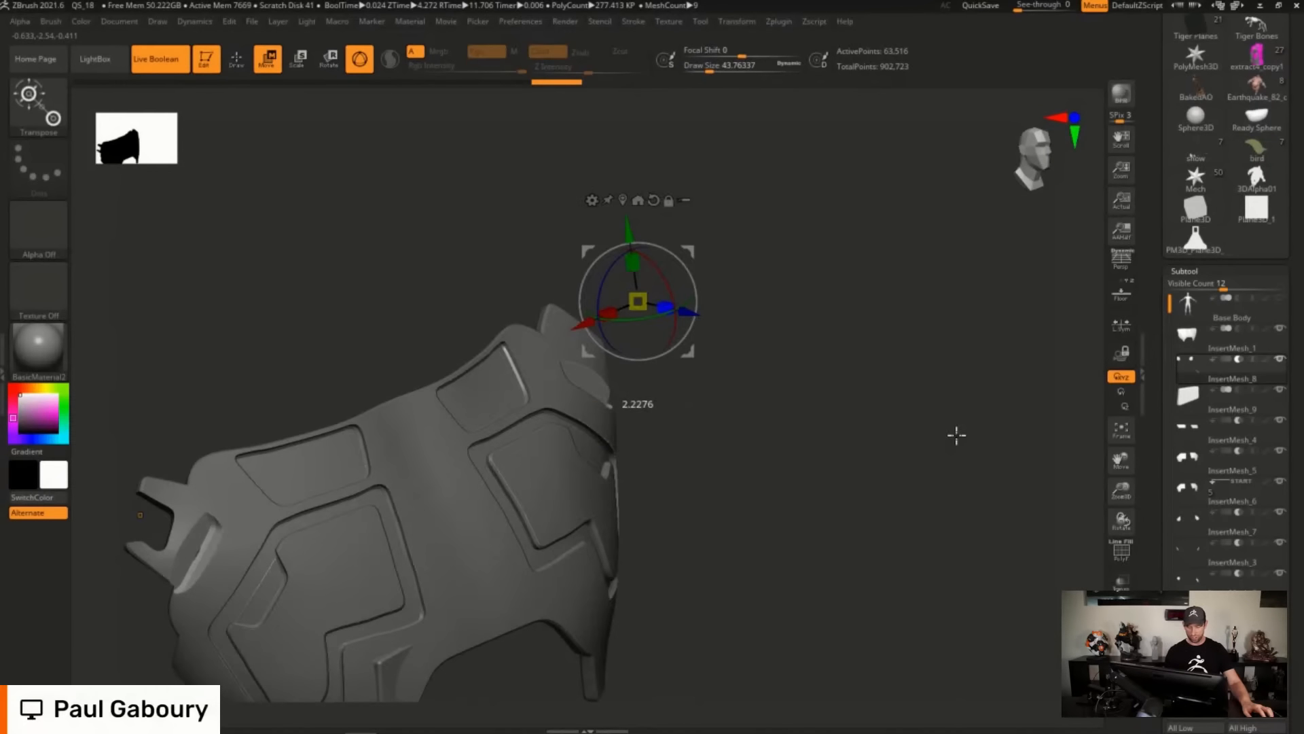
pyautogui.moveTo(665, 304); pyautogui.dragTo(664, 268)
pyautogui.moveTo(805, 456); pyautogui.dragTo(754, 472)
pyautogui.keyDown('alt'); pyautogui.moveTo(808, 489); pyautogui.dragTo(671, 461); pyautogui.keyUp('alt')
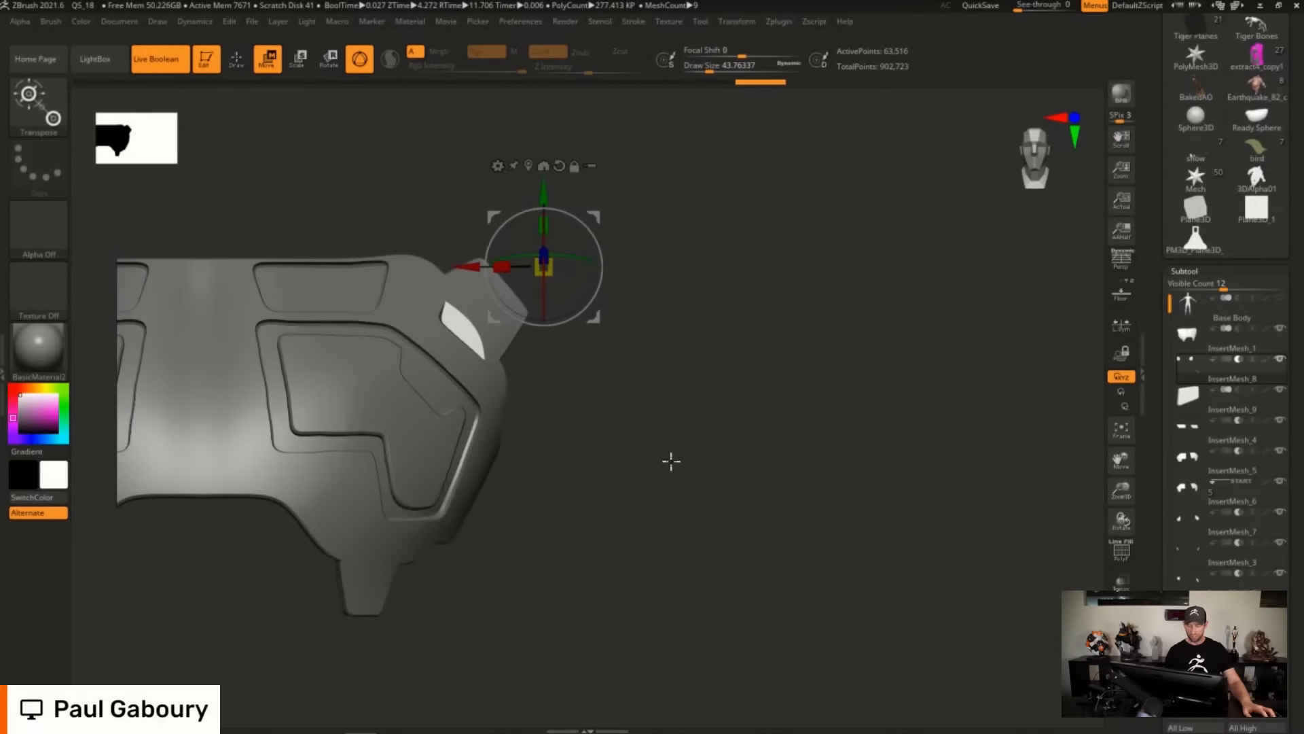
pyautogui.press('q')
pyautogui.keyDown('alt'); pyautogui.moveTo(684, 459); pyautogui.dragTo(1022, 504, button='right'); pyautogui.keyUp('alt')
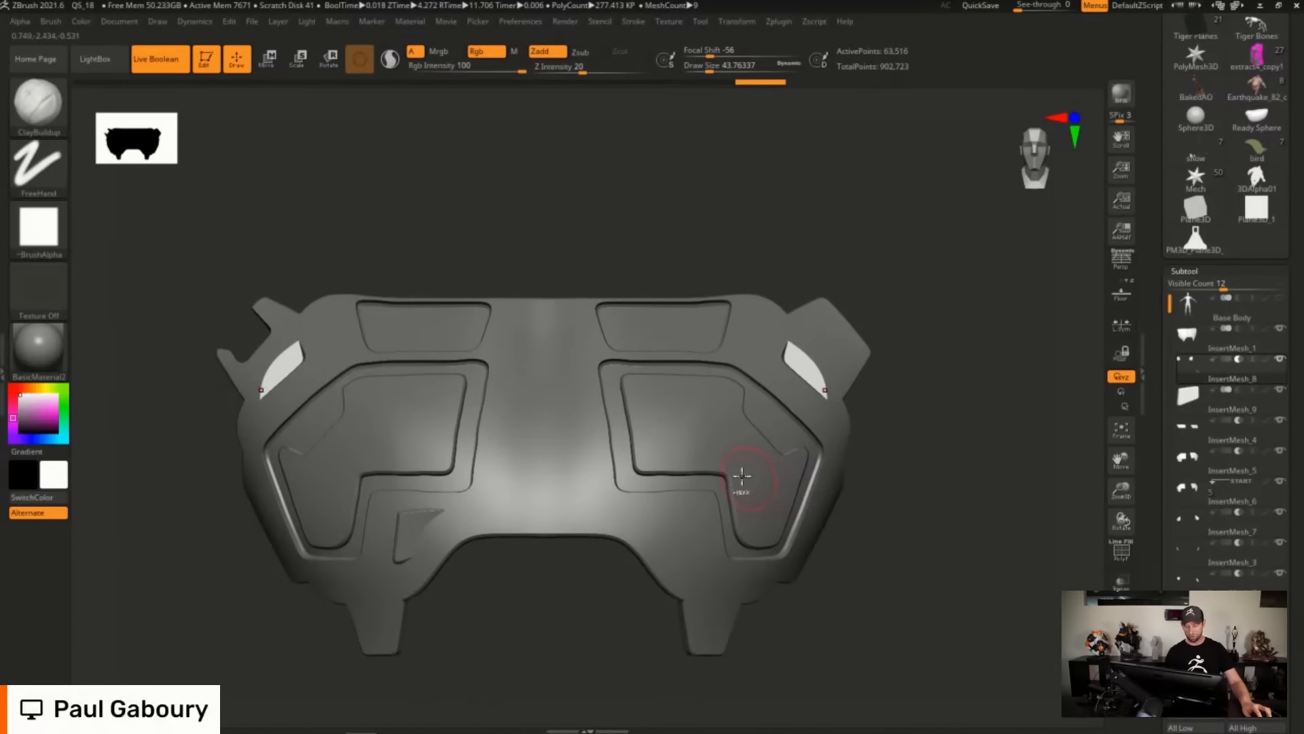
pyautogui.moveTo(742, 480)
pyautogui.keyDown('ctrl'); pyautogui.mouseDown(button='right')
pyautogui.moveTo(720, 461)
pyautogui.moveTo(667, 463)
pyautogui.mouseUp(button='right'); pyautogui.keyUp('ctrl')
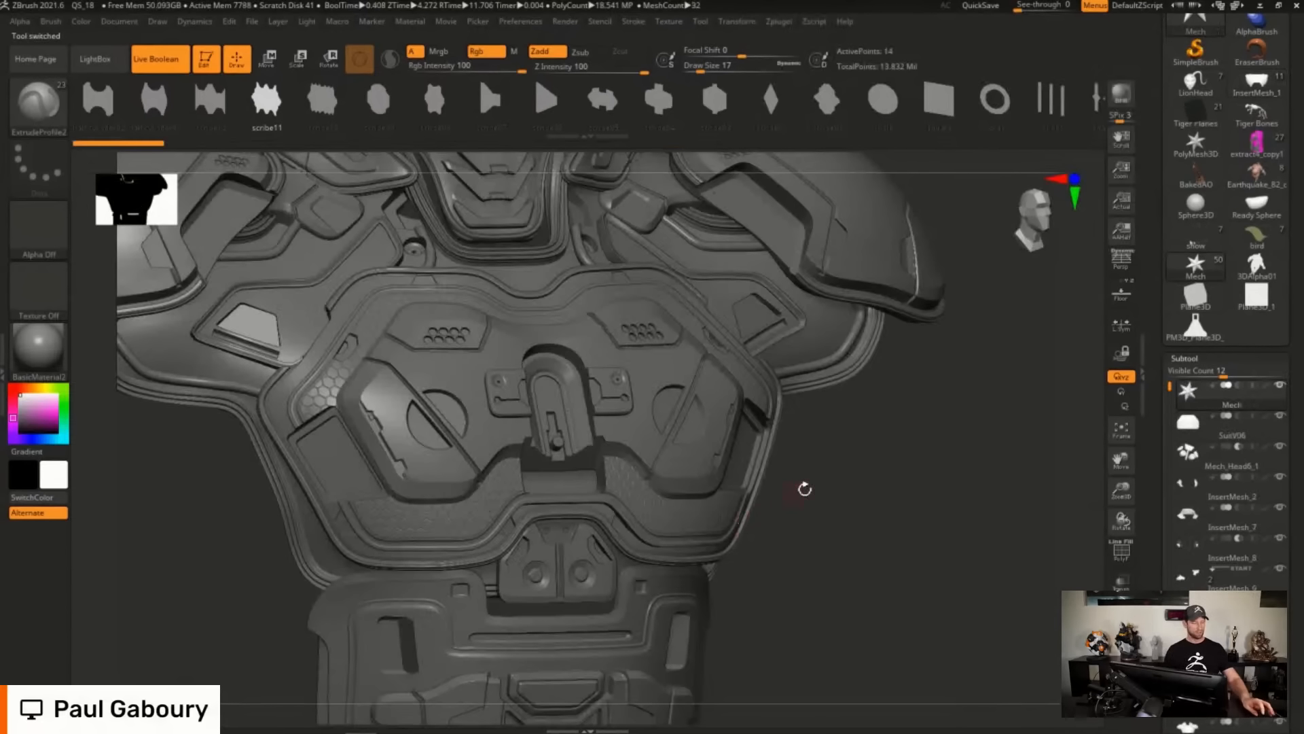
# Examine the polygroups of the finished suit's SuitV03 chest plate and select the InsertMesh_5 subtool in the Chest folder.
pyautogui.keyDown('alt'); pyautogui.moveTo(828, 531); pyautogui.dragTo(852, 604); pyautogui.keyUp('alt')
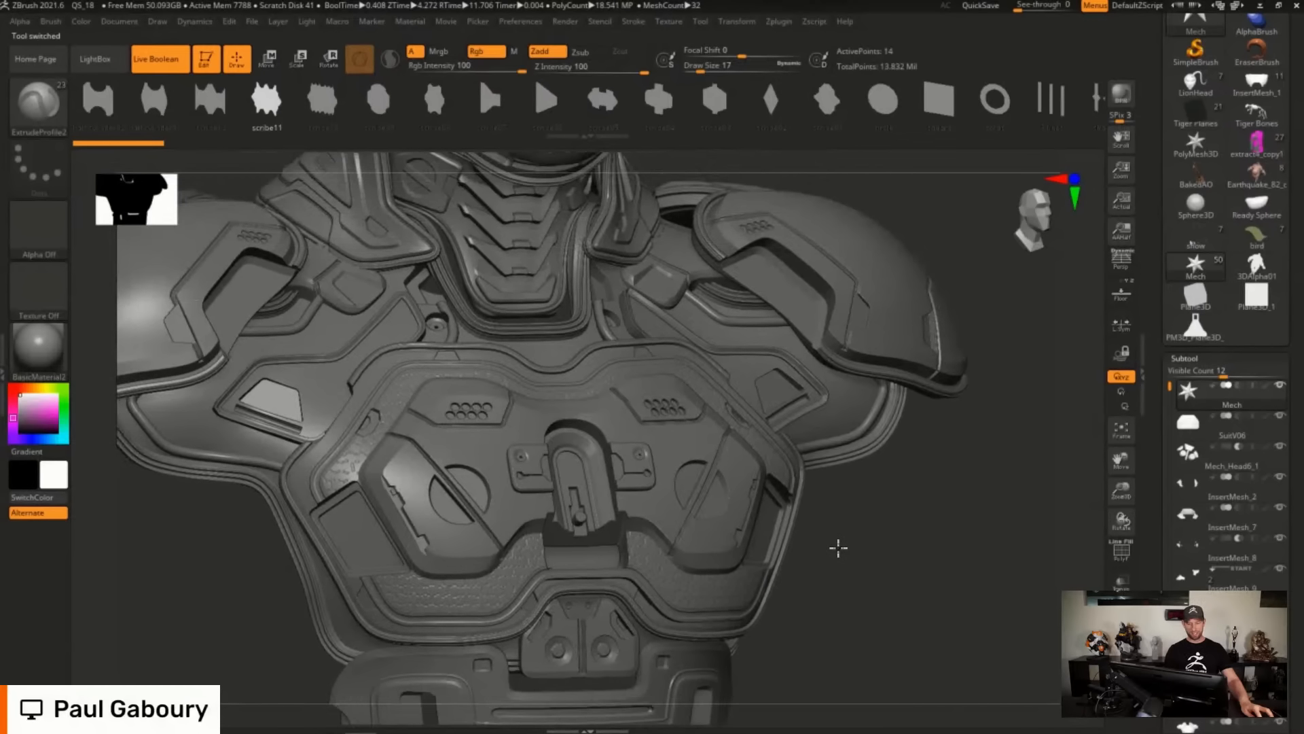
pyautogui.keyDown('alt'); pyautogui.click(479, 514); pyautogui.keyUp('alt')
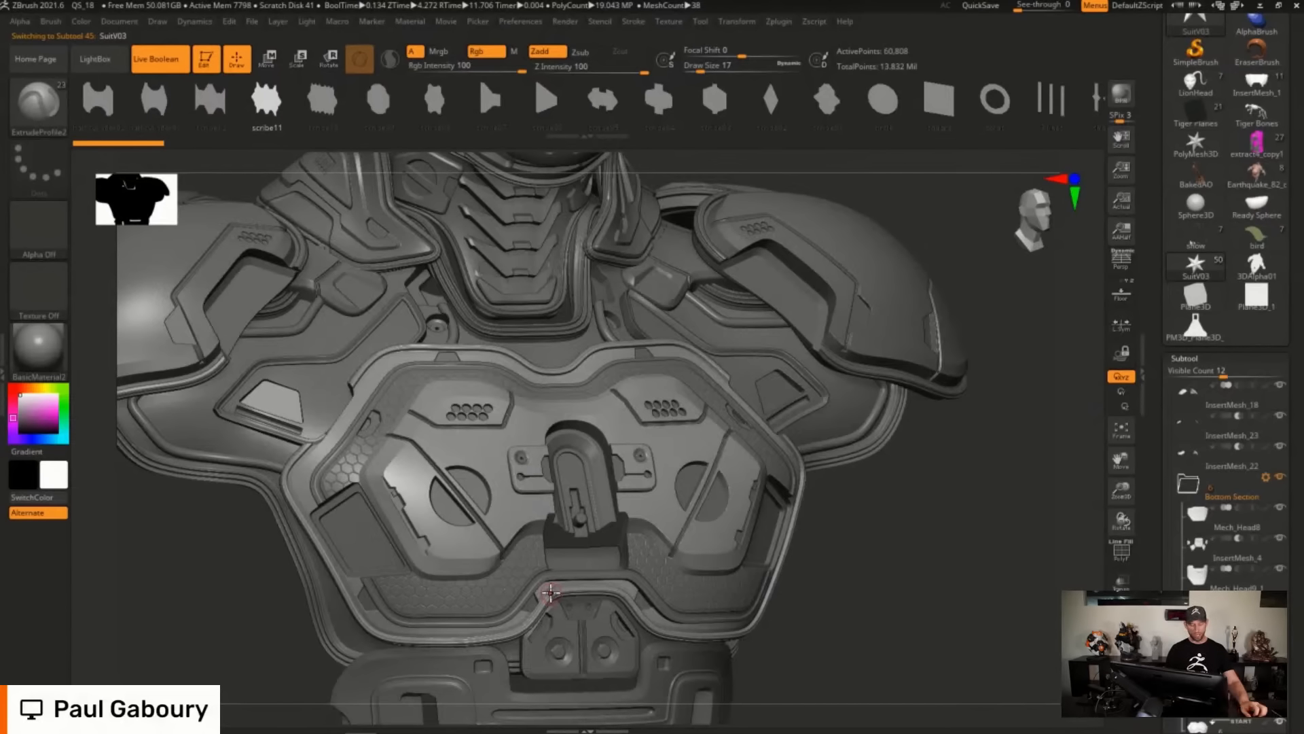
pyautogui.hotkey('shift', 'f')
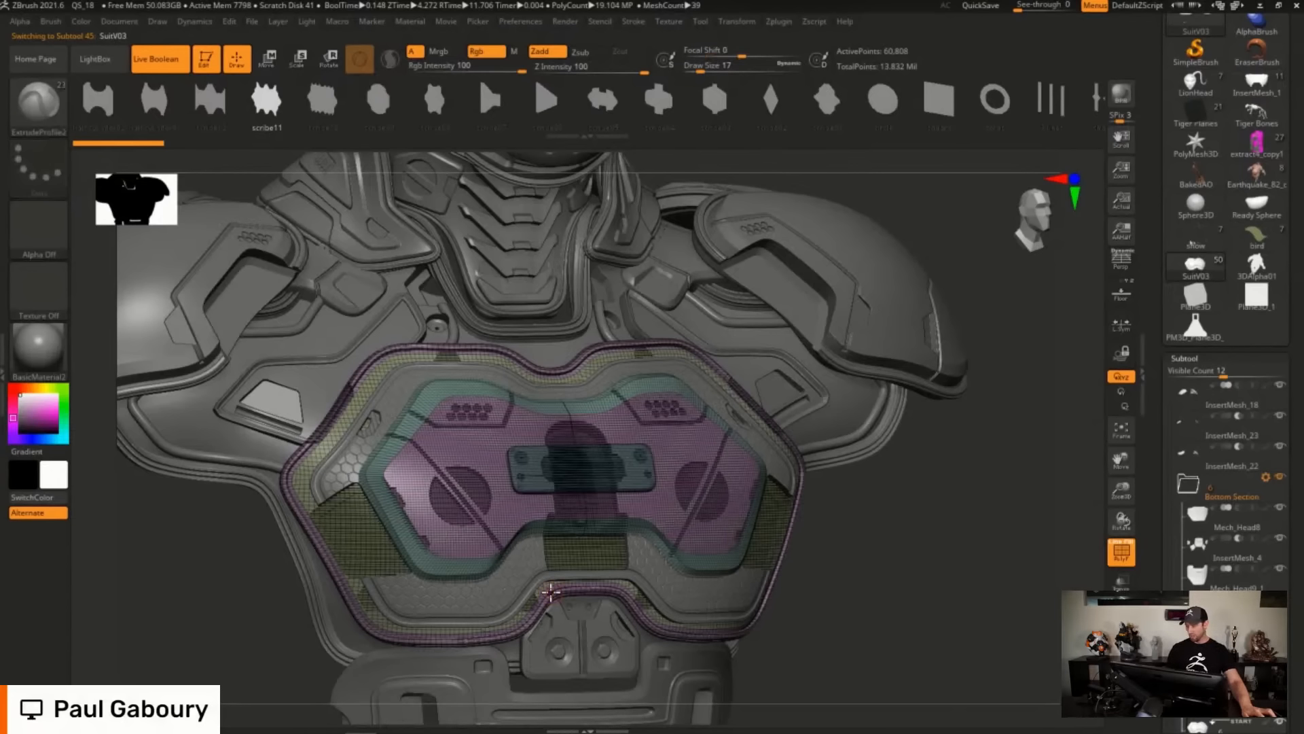
pyautogui.moveTo(1292, 615); pyautogui.dragTo(1290, 501)
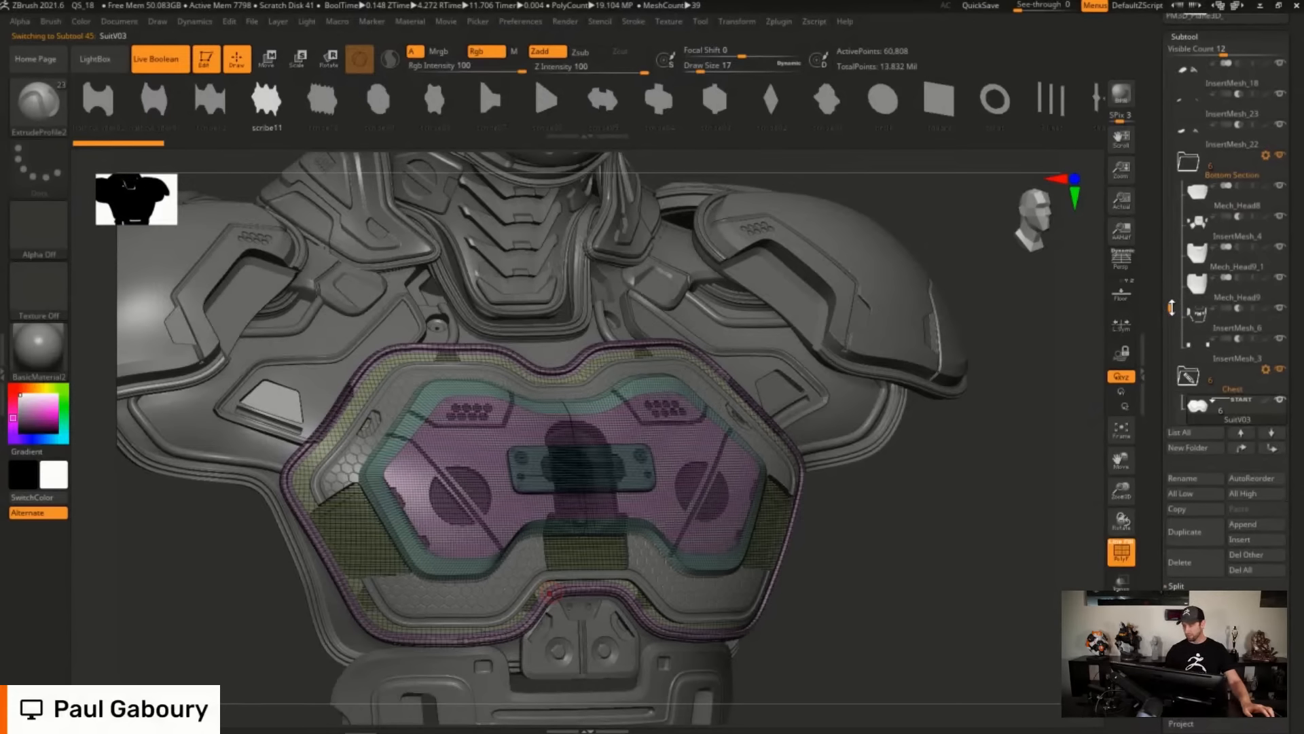
pyautogui.moveTo(1172, 306); pyautogui.dragTo(1173, 344)
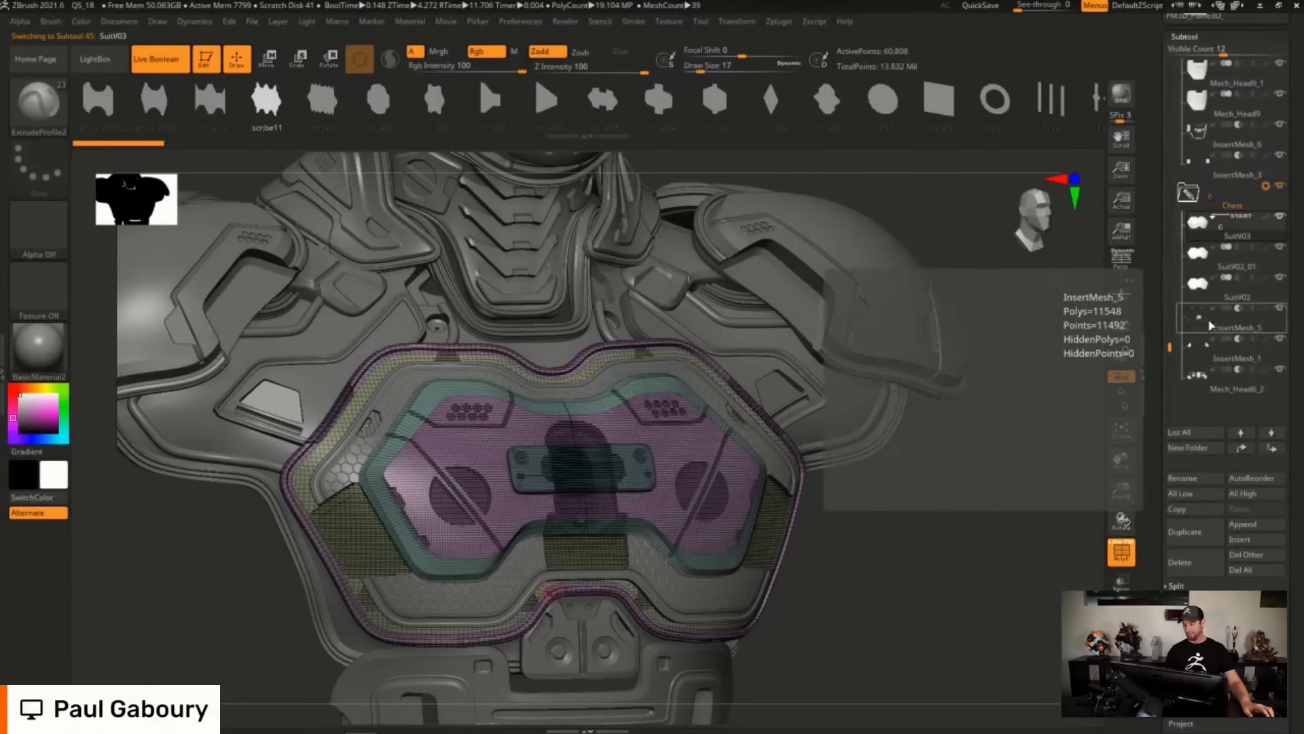
pyautogui.click(1200, 326)
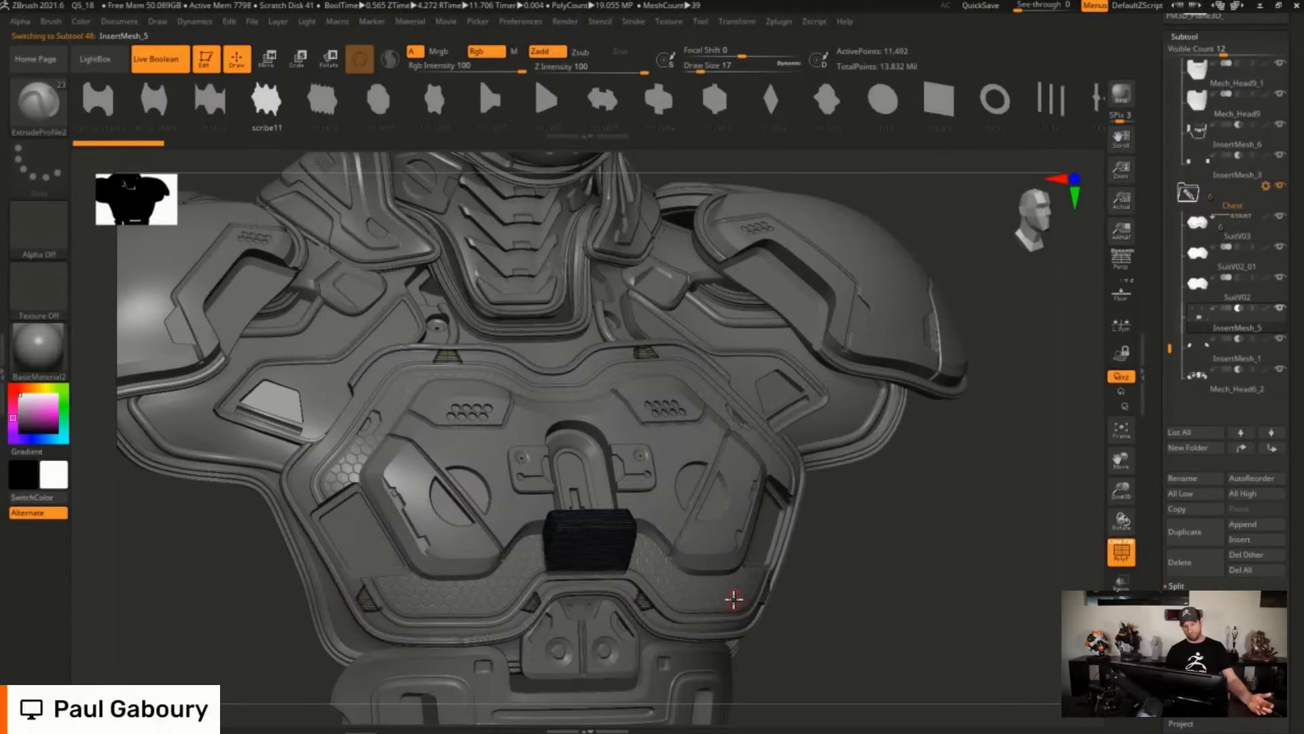
# Try a mirrored ExtrudeProfile2 strip with the scribe11 profile on the suit's chest, and undo it.
pyautogui.moveTo(656, 500); pyautogui.dragTo(650, 552)
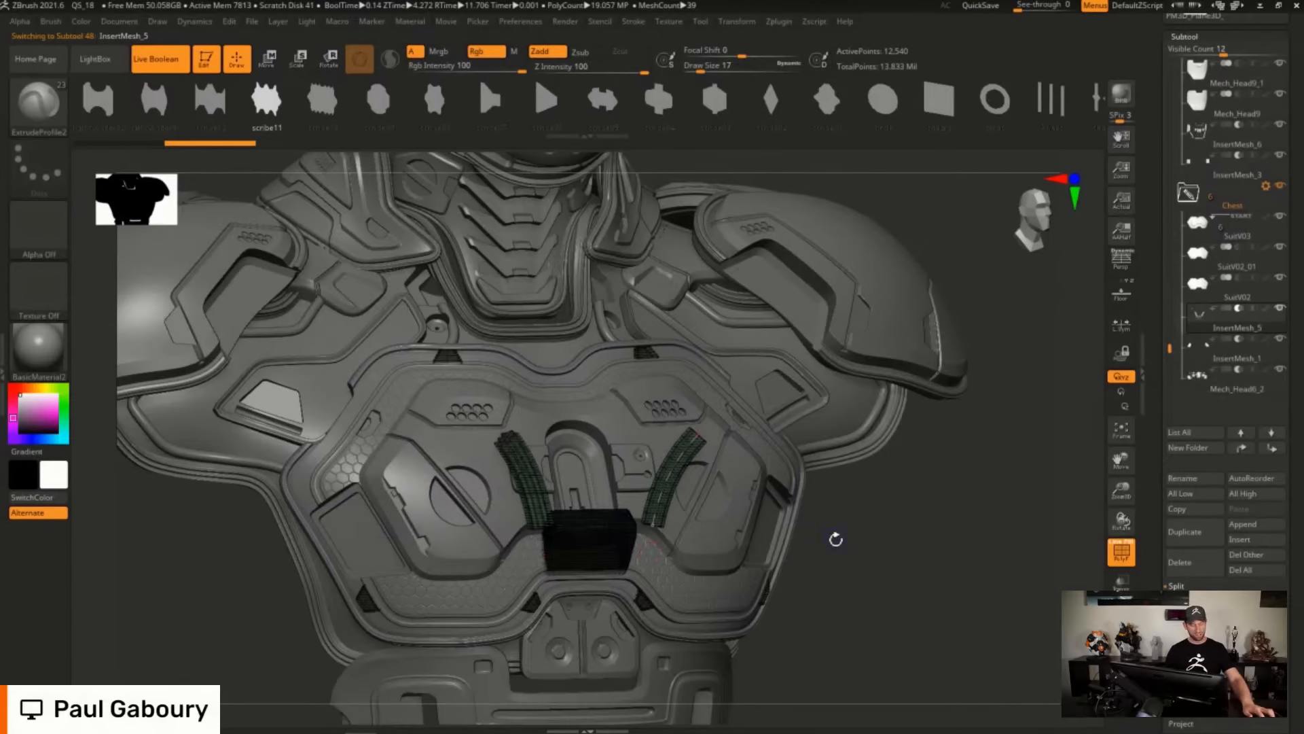
pyautogui.hotkey('ctrl', 'z')
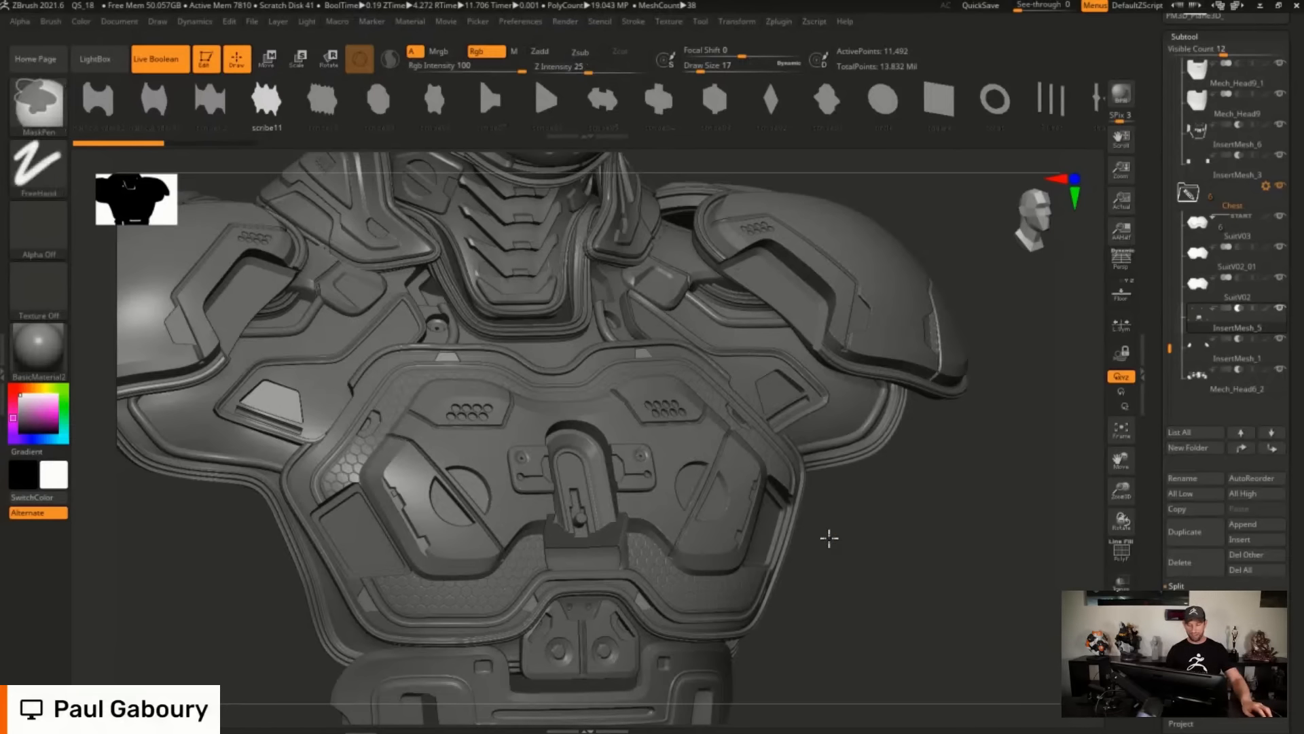
pyautogui.moveTo(829, 536)
pyautogui.keyDown('ctrl'); pyautogui.mouseDown(button='right')
pyautogui.moveTo(797, 510)
pyautogui.moveTo(800, 488)
pyautogui.mouseUp(button='right'); pyautogui.keyUp('ctrl')
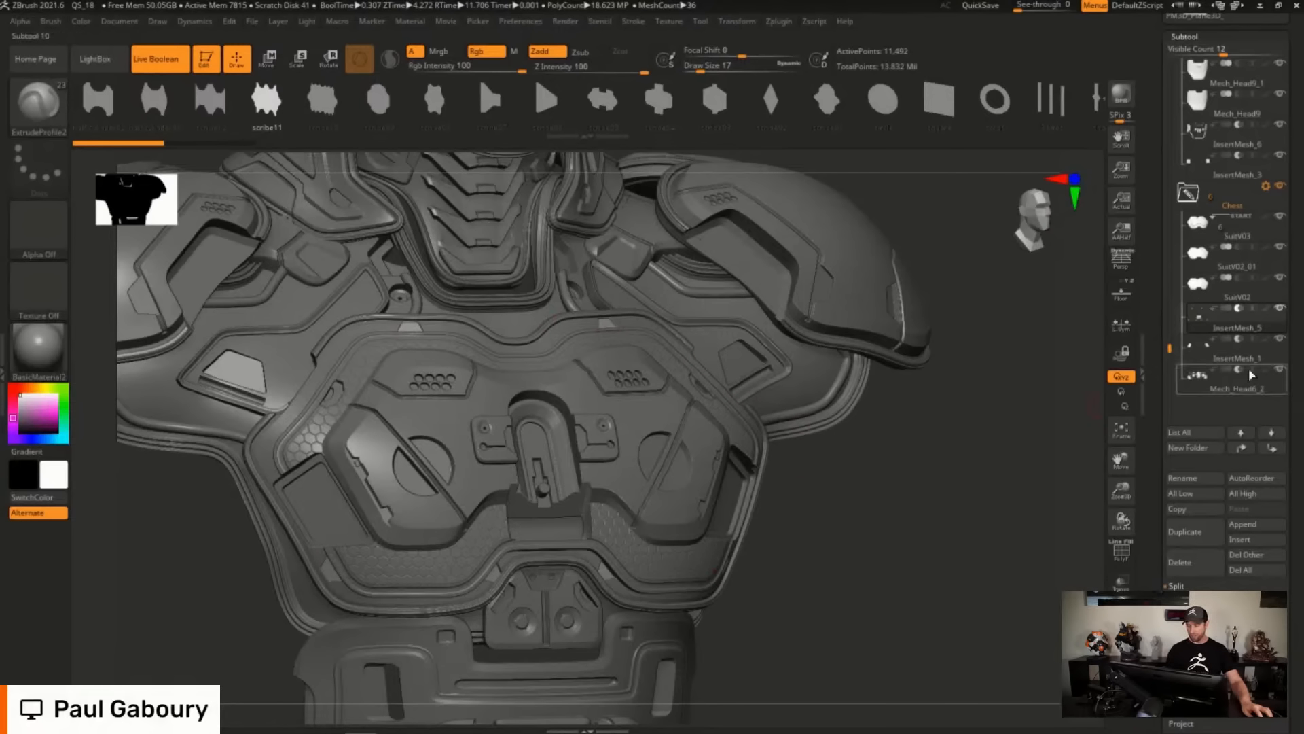
# Switch to the InsertMesh_1 armor plate tool and isolate the main plate's polygroup, without its tabs and cutting pieces.
pyautogui.moveTo(1297, 368); pyautogui.dragTo(1298, 474)
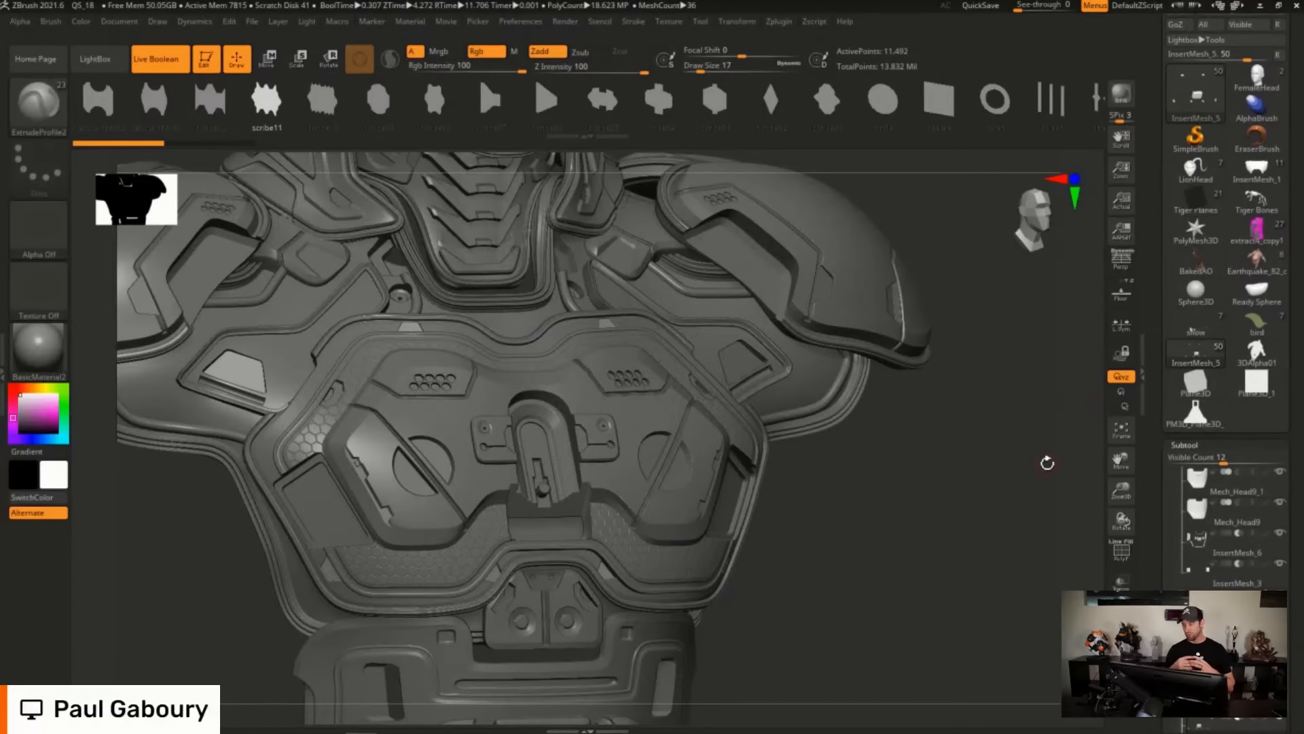
pyautogui.click(1257, 170)
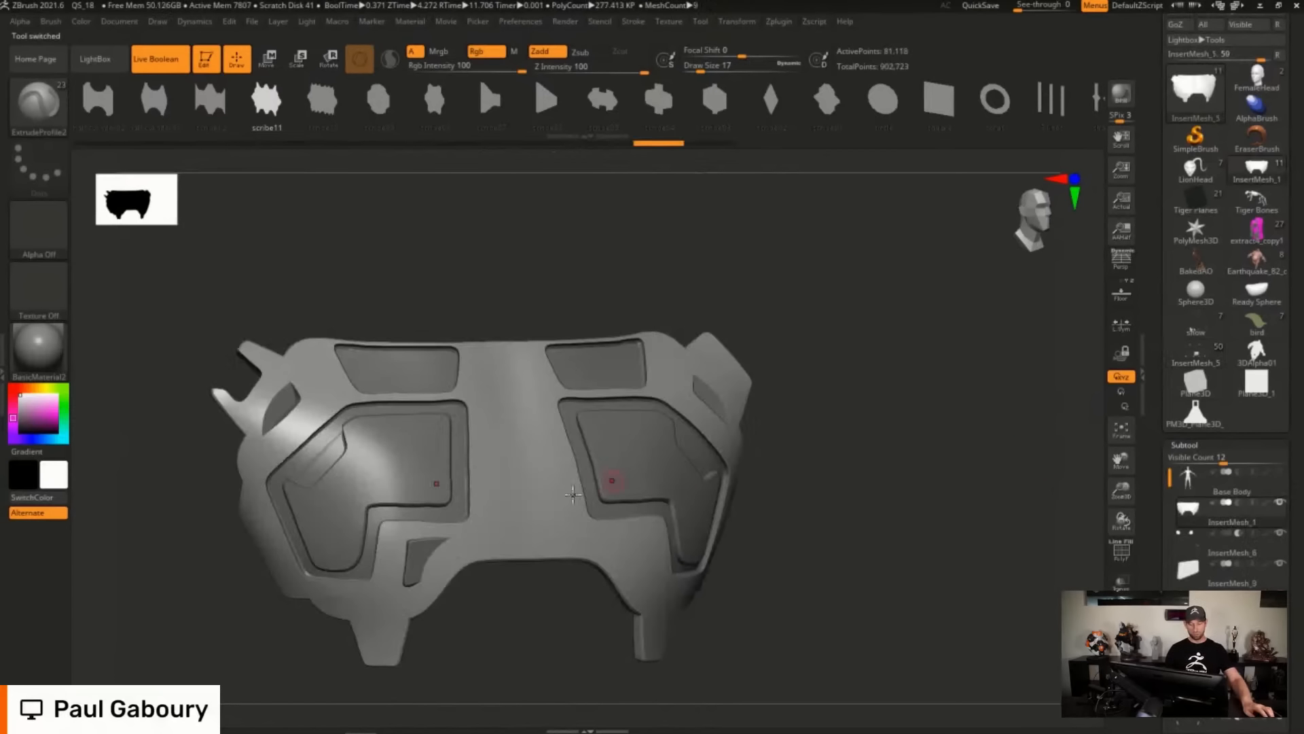
pyautogui.hotkey('shift', 'f')
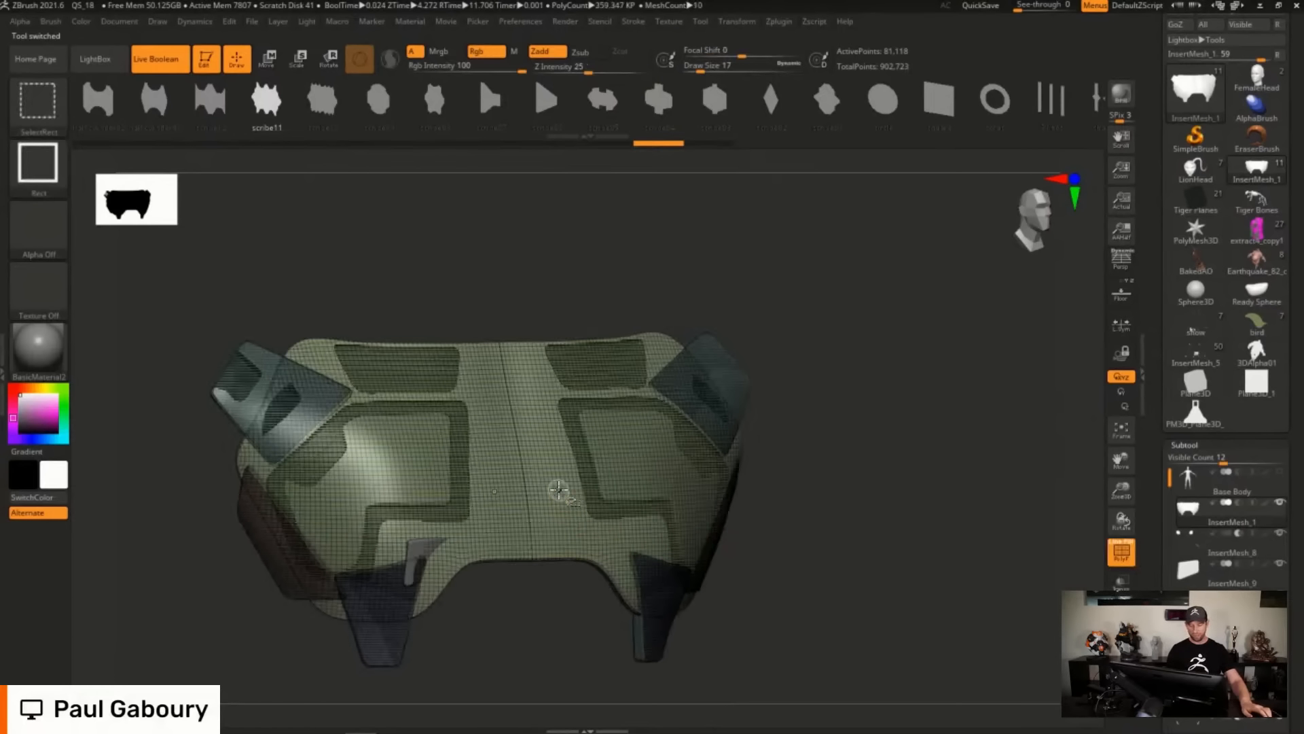
pyautogui.keyDown('ctrl'); pyautogui.keyDown('shift'); pyautogui.click(612, 508); pyautogui.keyUp('shift'); pyautogui.keyUp('ctrl')
pyautogui.keyDown('alt'); pyautogui.moveTo(842, 577); pyautogui.dragTo(874, 543); pyautogui.keyUp('alt')
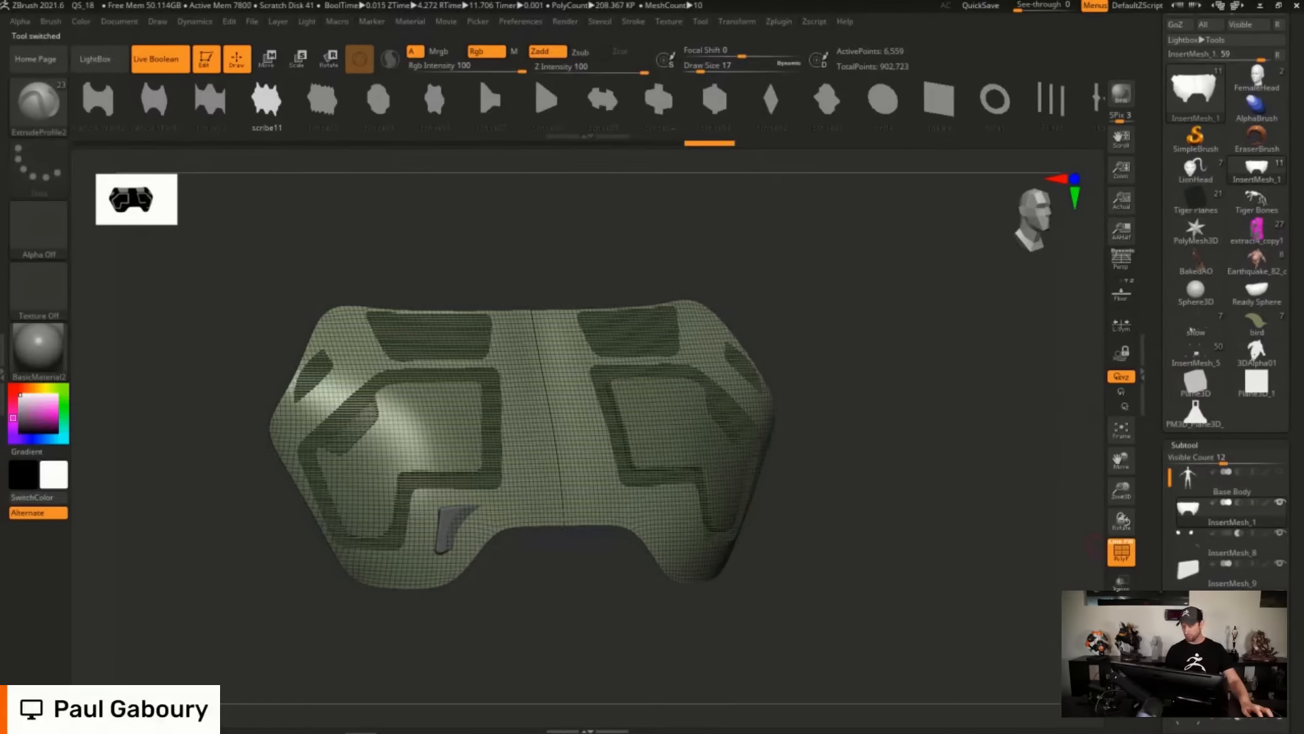
pyautogui.moveTo(820, 585); pyautogui.dragTo(871, 464)
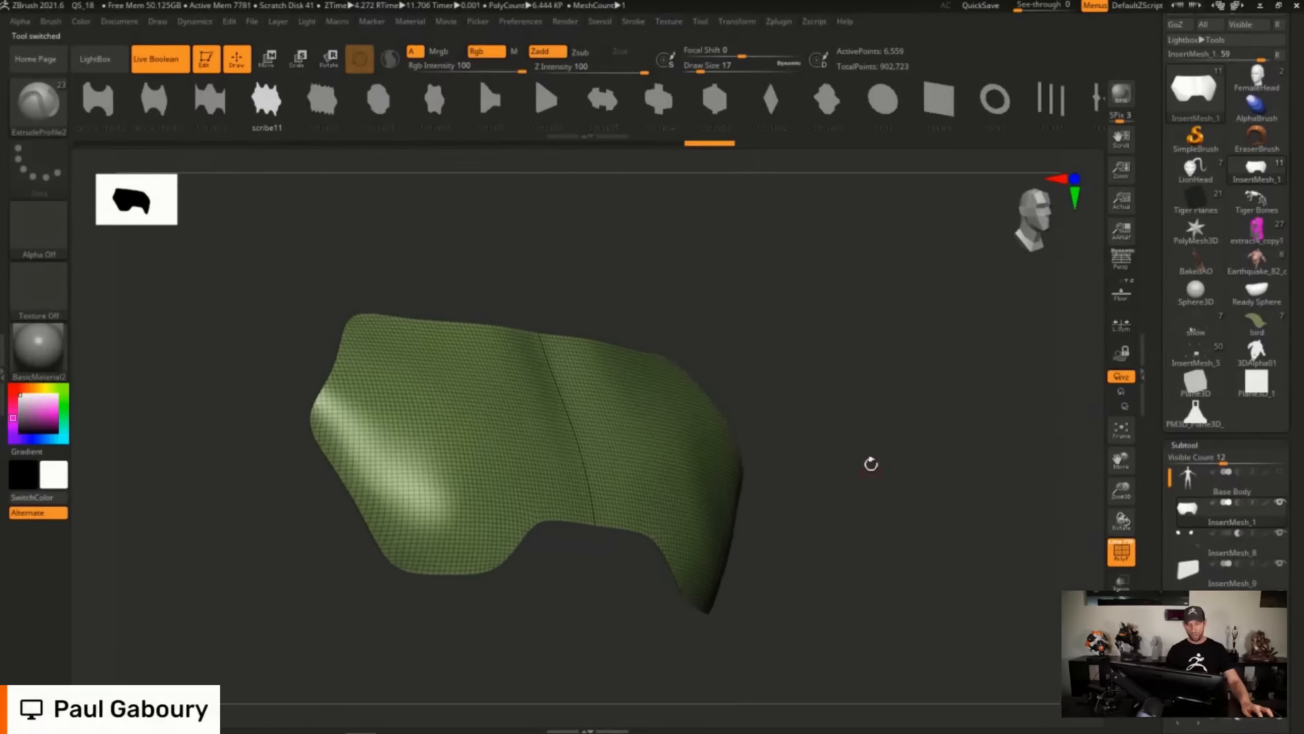
# Frame the isolated plate's border with a curve and apply the scribe11 extrude profile along it as edge trim.
pyautogui.click(633, 21)
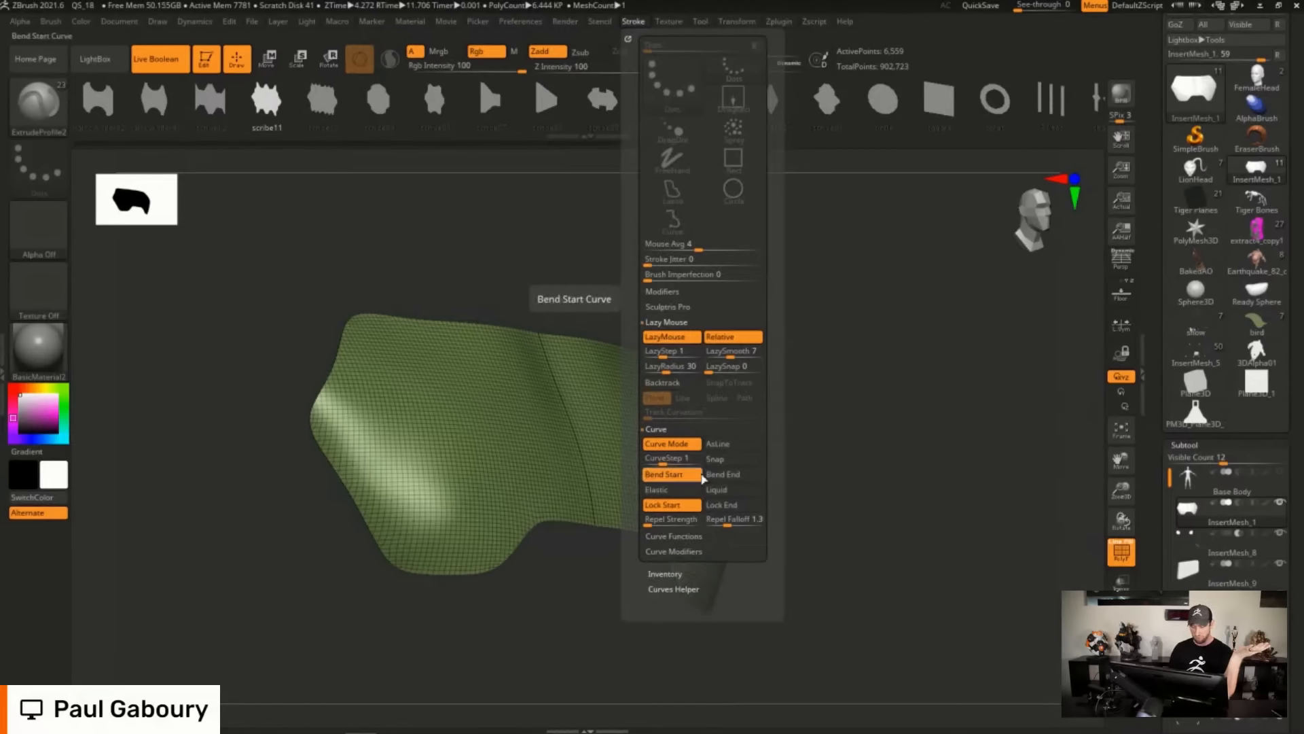
pyautogui.click(686, 536)
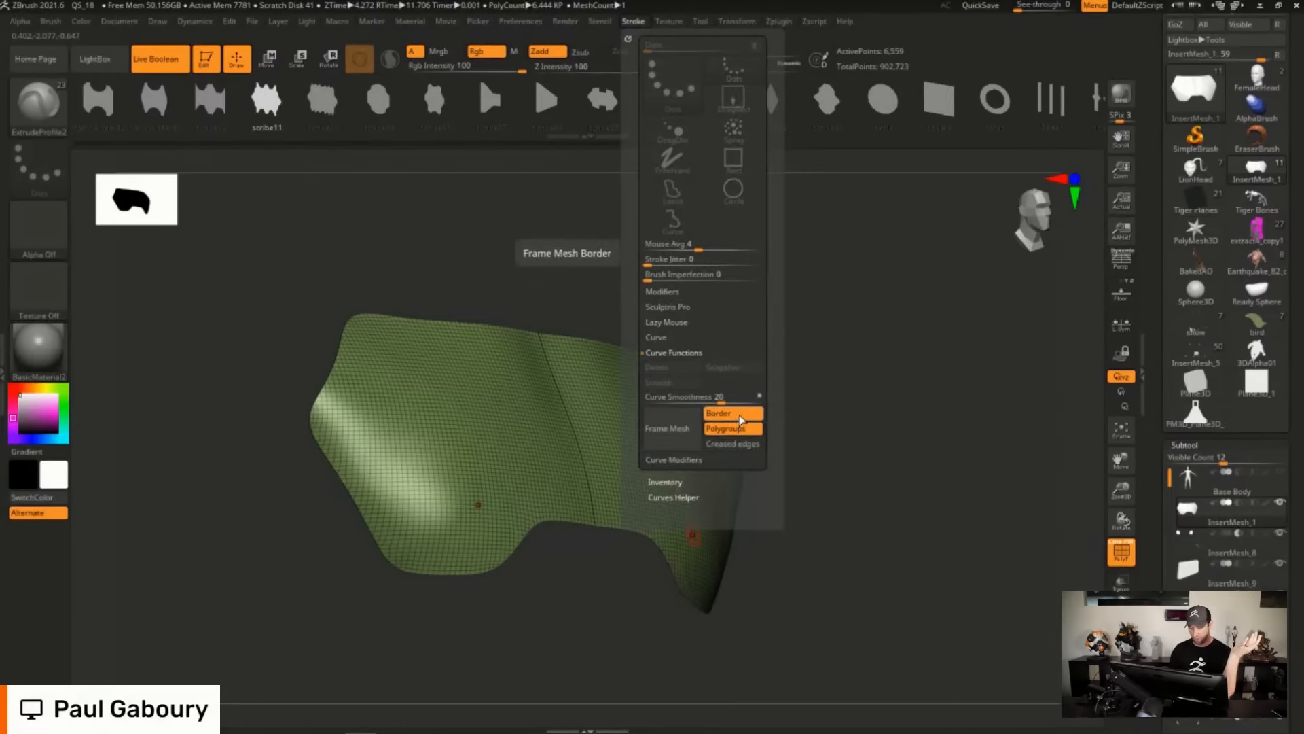
pyautogui.click(679, 435)
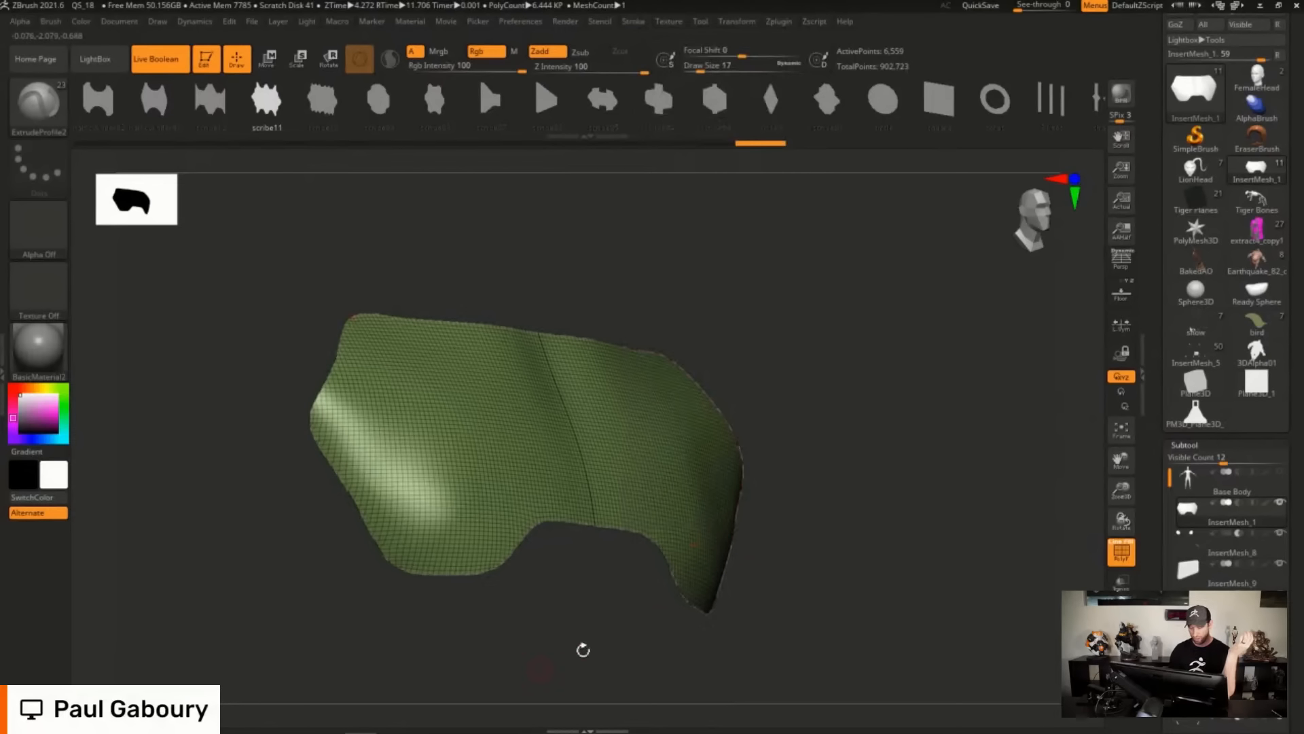
pyautogui.moveTo(583, 649); pyautogui.dragTo(836, 518)
pyautogui.click(809, 523)
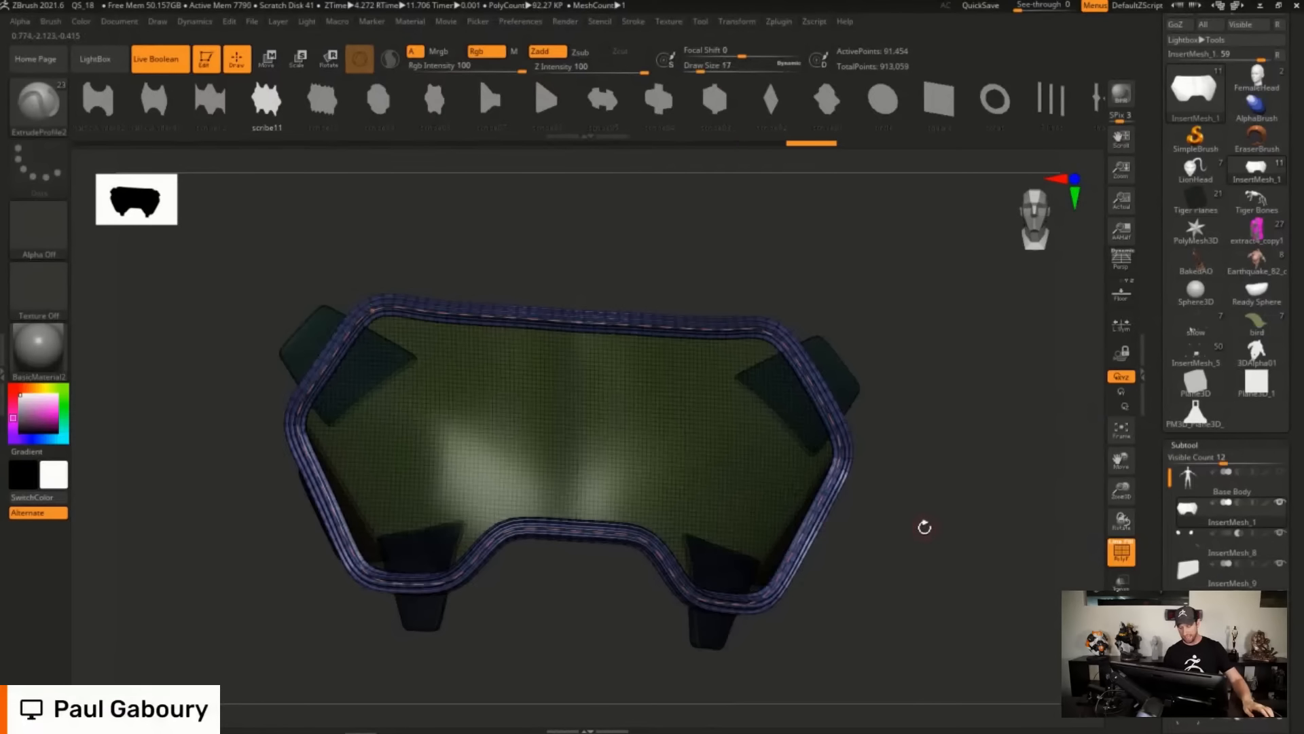
# Clear the mask on the trimmed plate and show its other subtools, and switch to the finished mech suit tool.
pyautogui.hotkey('shift', 'f')
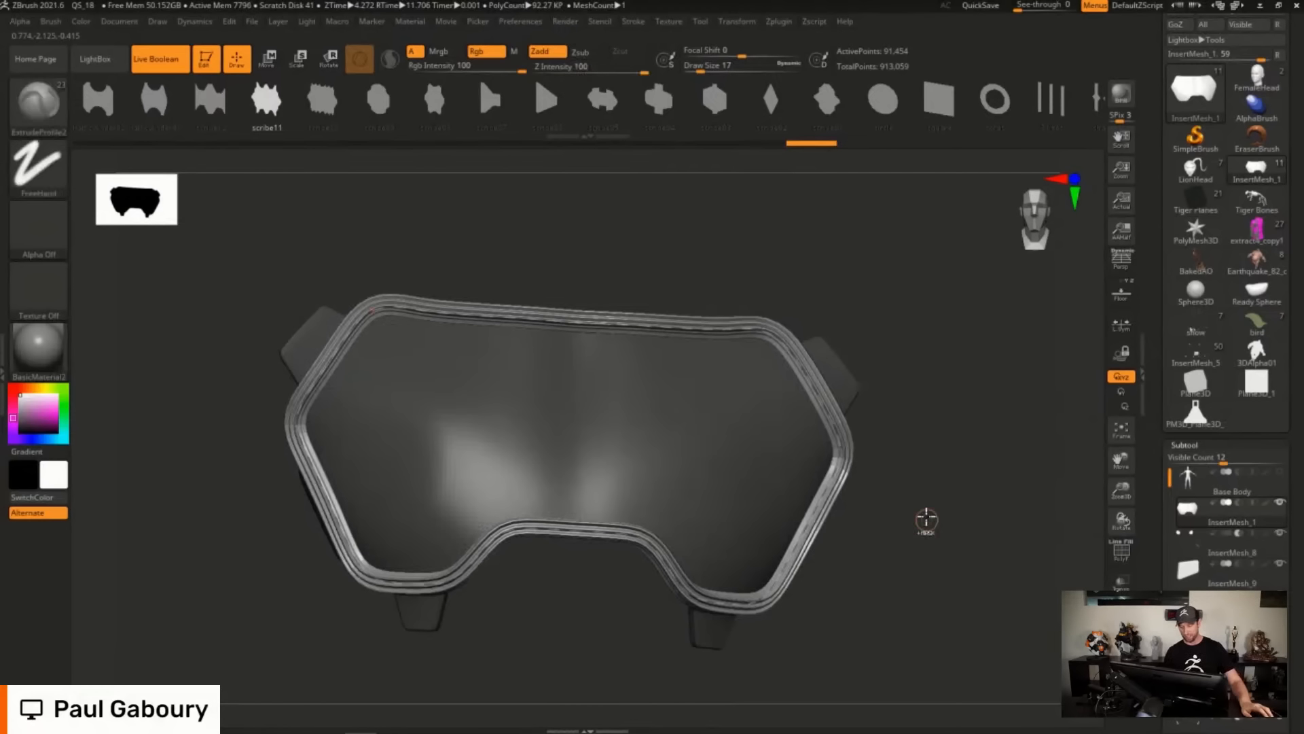
pyautogui.moveTo(927, 519)
pyautogui.keyDown('ctrl'); pyautogui.mouseDown()
pyautogui.moveTo(943, 532)
pyautogui.moveTo(901, 529)
pyautogui.moveTo(888, 477)
pyautogui.moveTo(878, 512)
pyautogui.moveTo(901, 500)
pyautogui.mouseUp(); pyautogui.keyUp('ctrl')
pyautogui.click(1121, 628)
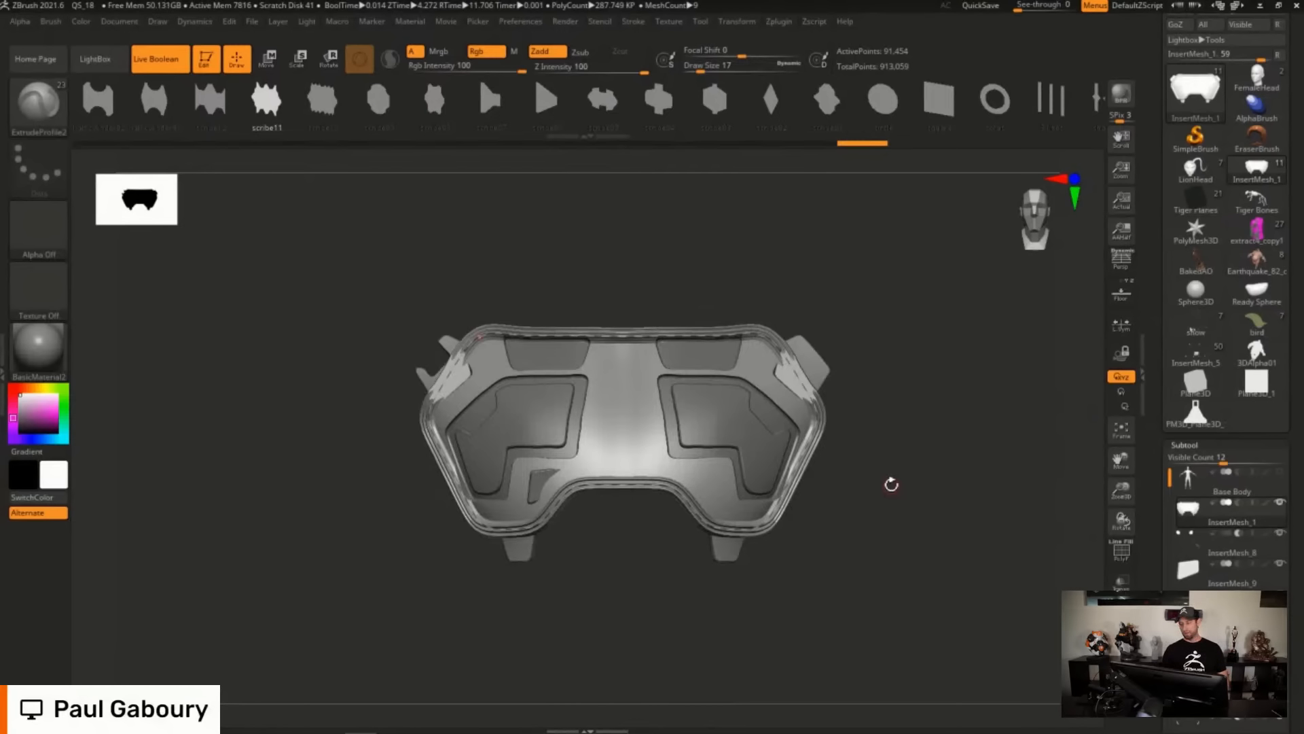
pyautogui.click(1220, 366)
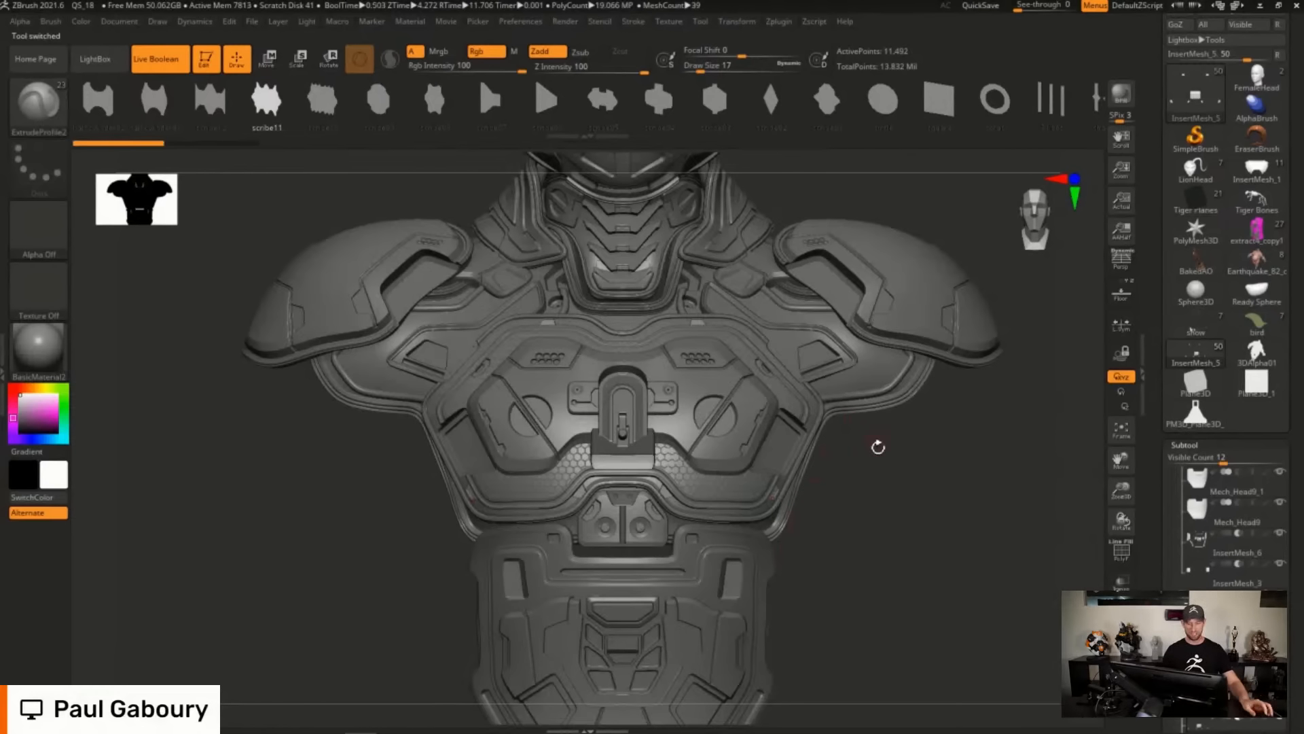
# Frame the whole finished mech suit from helmet to abdomen at an angle.
pyautogui.moveTo(830, 464)
pyautogui.keyDown('ctrl'); pyautogui.mouseDown(button='right')
pyautogui.moveTo(806, 441)
pyautogui.moveTo(788, 500)
pyautogui.moveTo(808, 502)
pyautogui.mouseUp(button='right'); pyautogui.keyUp('ctrl')
pyautogui.press('f')
pyautogui.press('f')
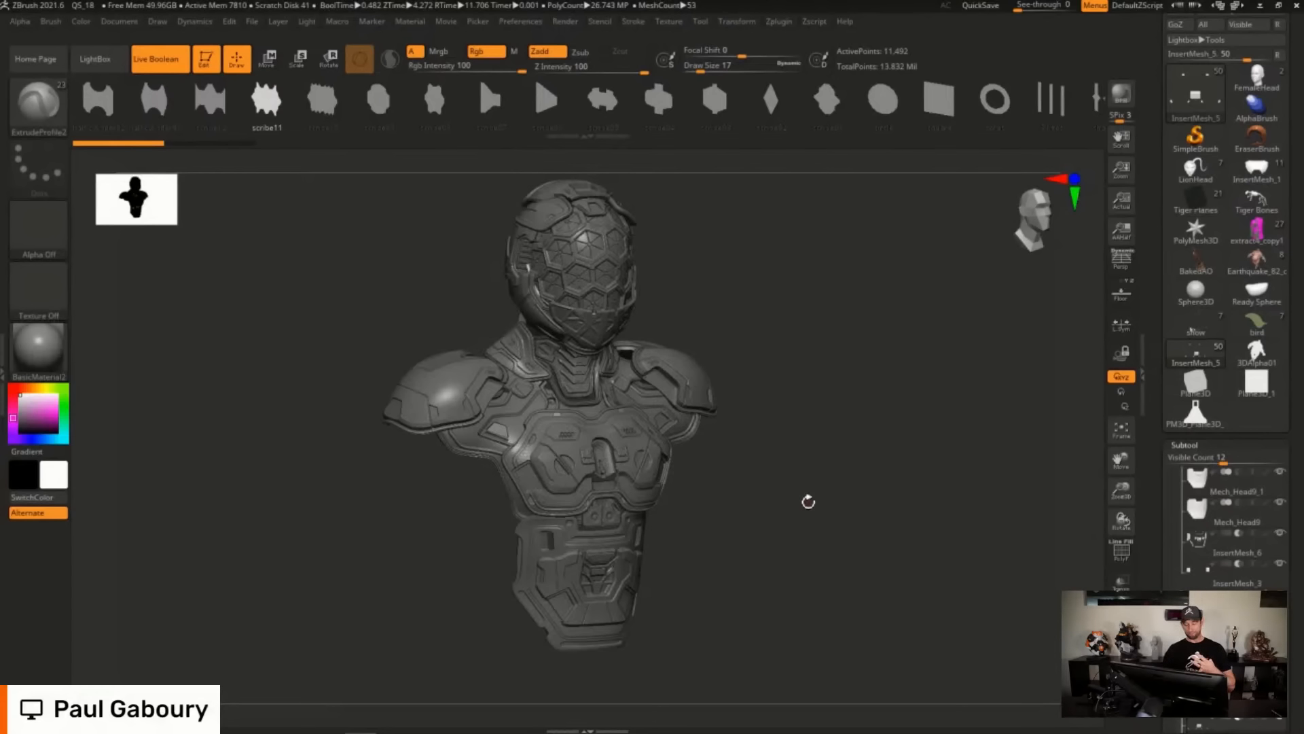
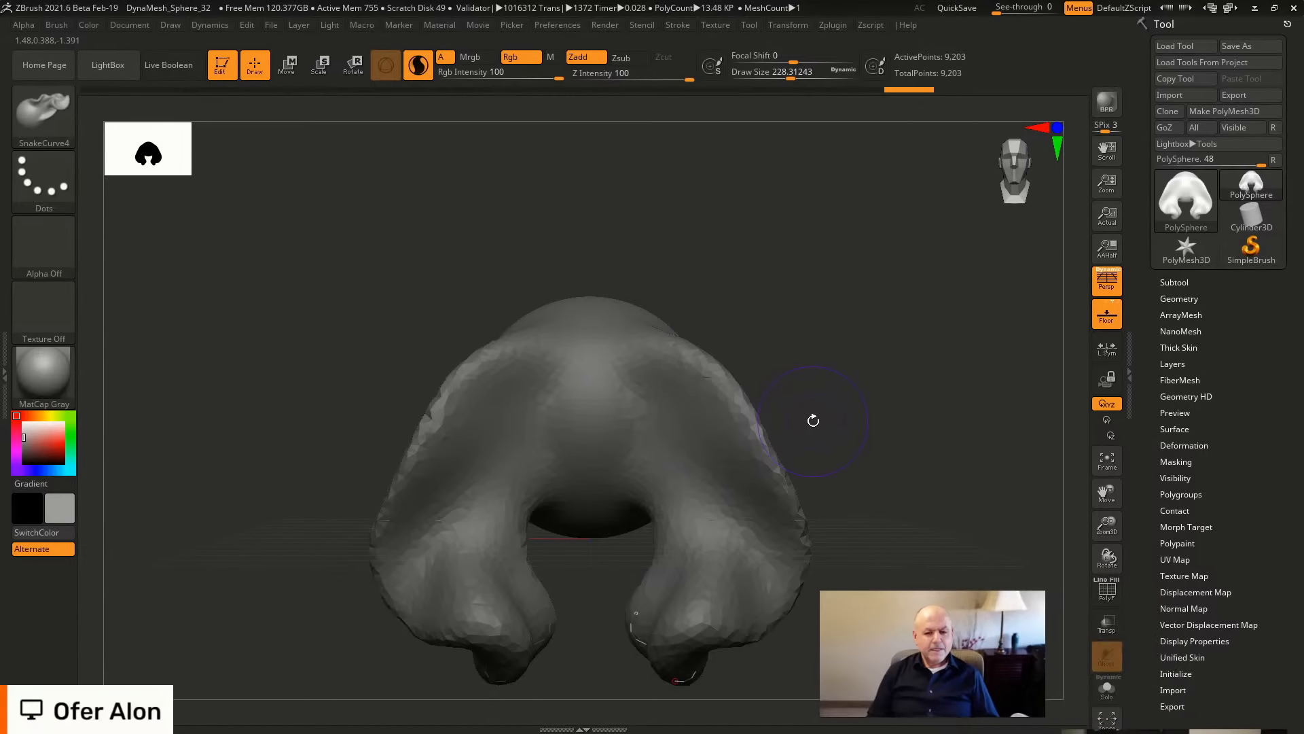
# Try pulling mirrored SnakeCurve4 extrusions out of the sphere's upper sides, and undo all extrusions back to the plain sphere.
pyautogui.moveTo(698, 371)
pyautogui.mouseDown()
pyautogui.moveTo(753, 441)
pyautogui.moveTo(738, 400)
pyautogui.moveTo(775, 367)
pyautogui.mouseUp()
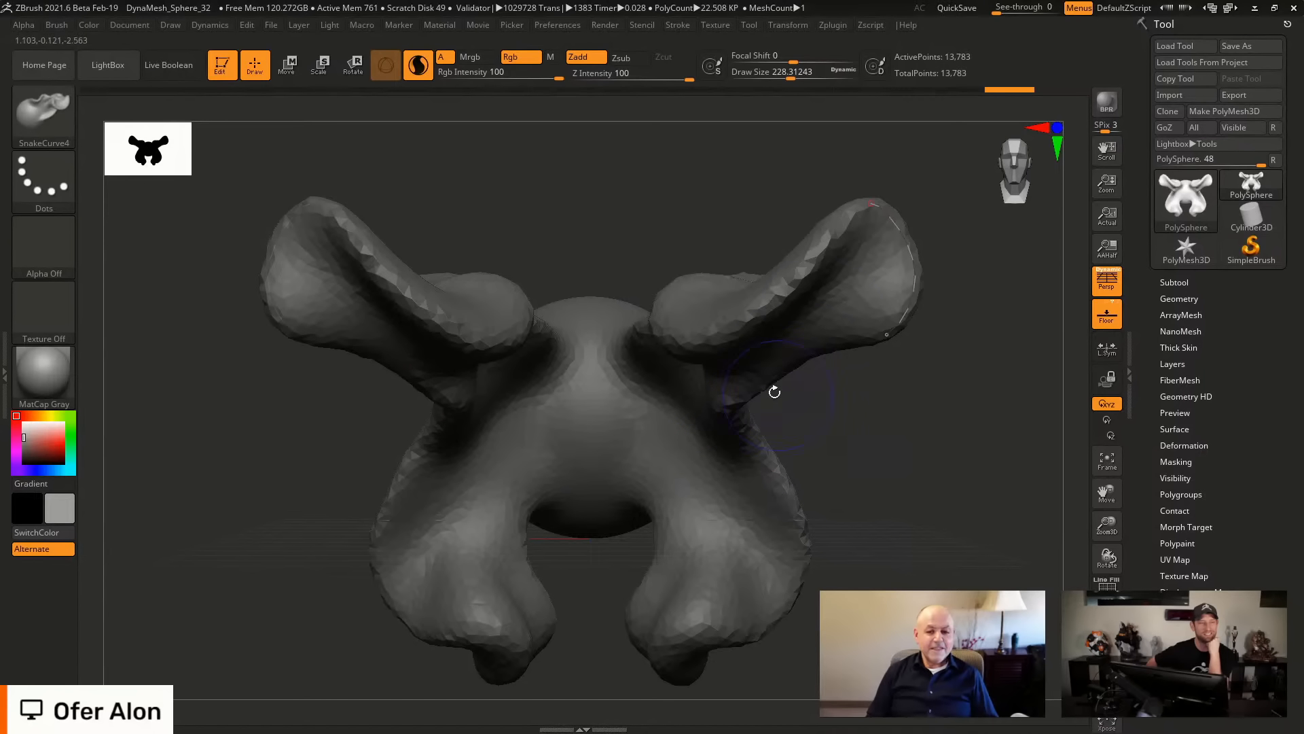
pyautogui.moveTo(760, 312); pyautogui.dragTo(771, 373)
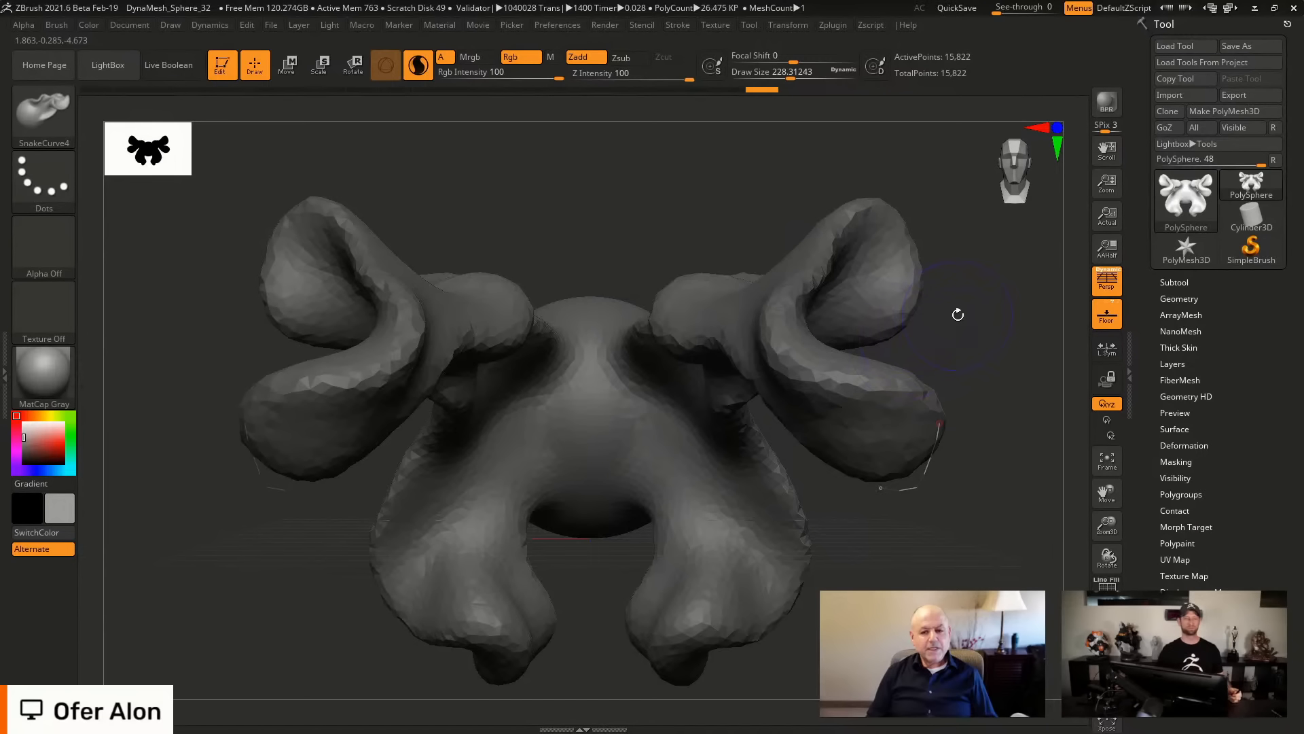
pyautogui.press('ctrl')
pyautogui.hotkey('ctrl', 'z')
pyautogui.hotkey('ctrl', 'z')
pyautogui.hotkey('ctrl', 'z')
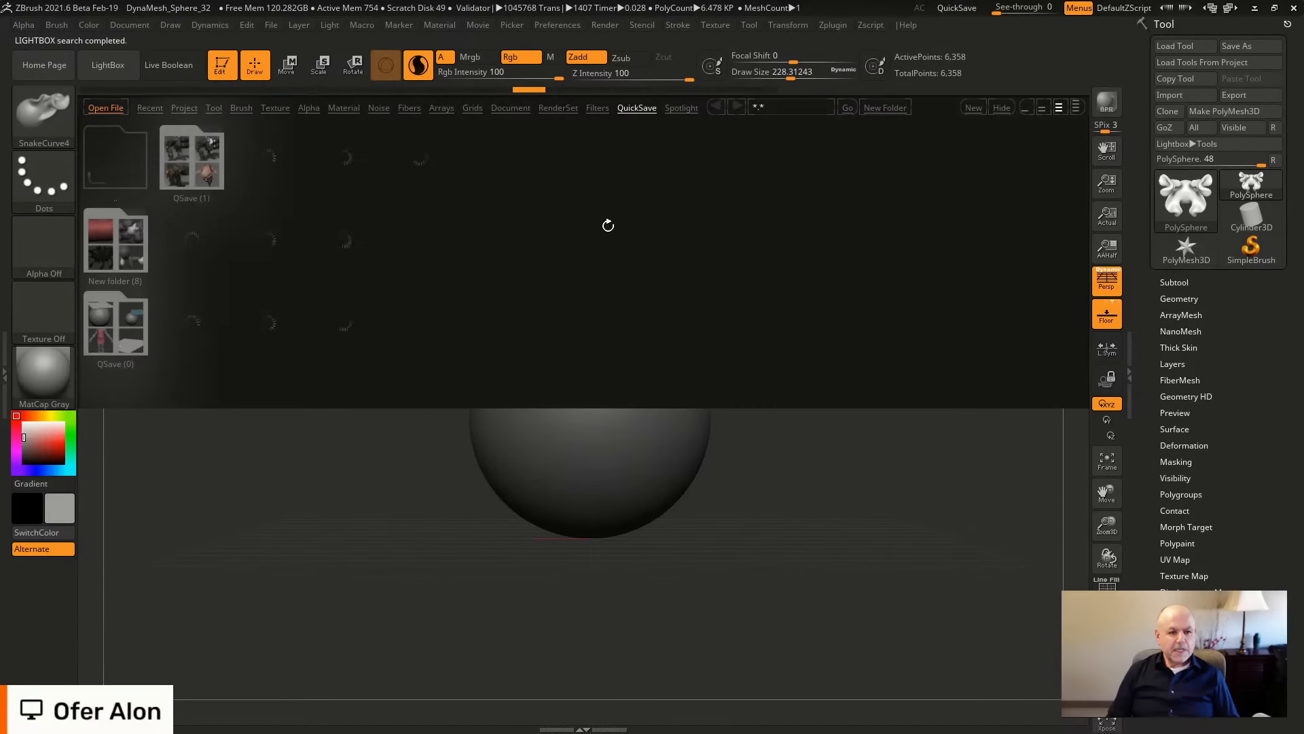
# Open the DemoHeadFemale.ZPR sample project without saving the changes to the current one.
pyautogui.click(181, 108)
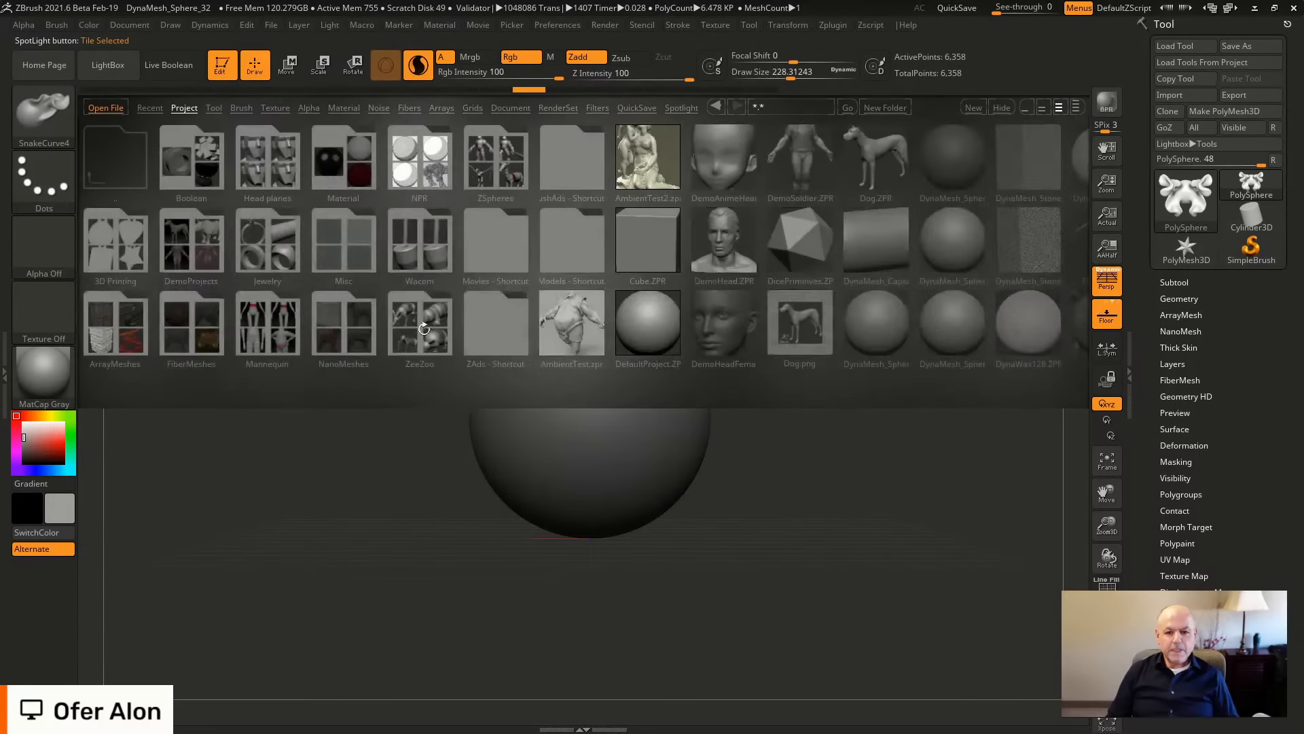
pyautogui.doubleClick(723, 311)
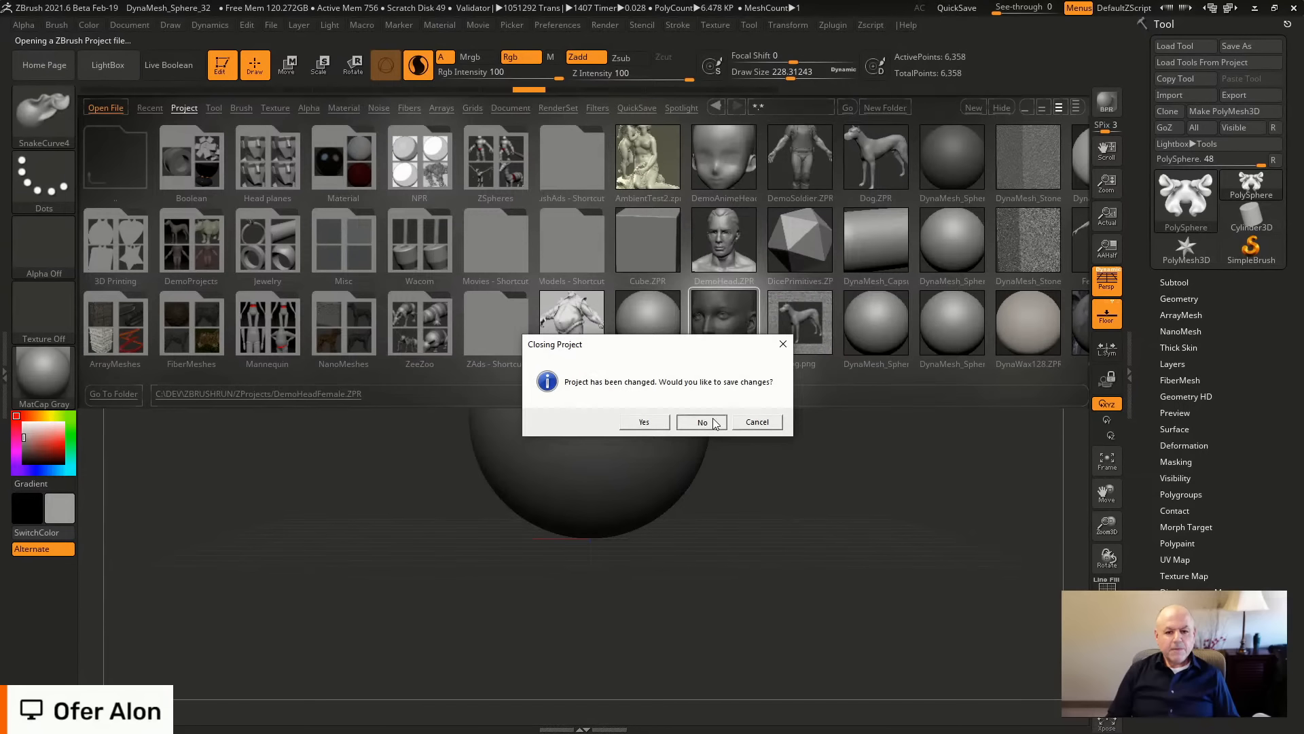
pyautogui.click(701, 422)
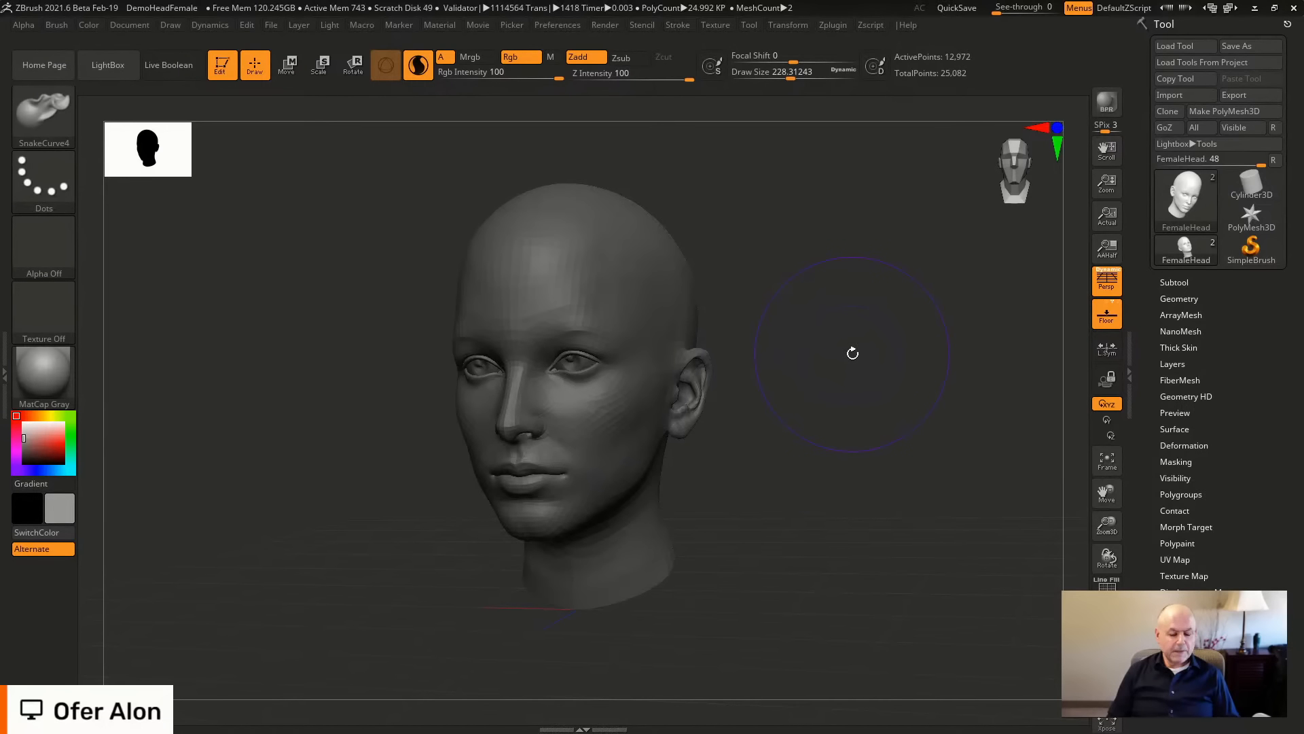
# Pull a mirrored pair of horns out of the head's temples using the SnakeHook brush at a draw size of about 149.
pyautogui.press('b')
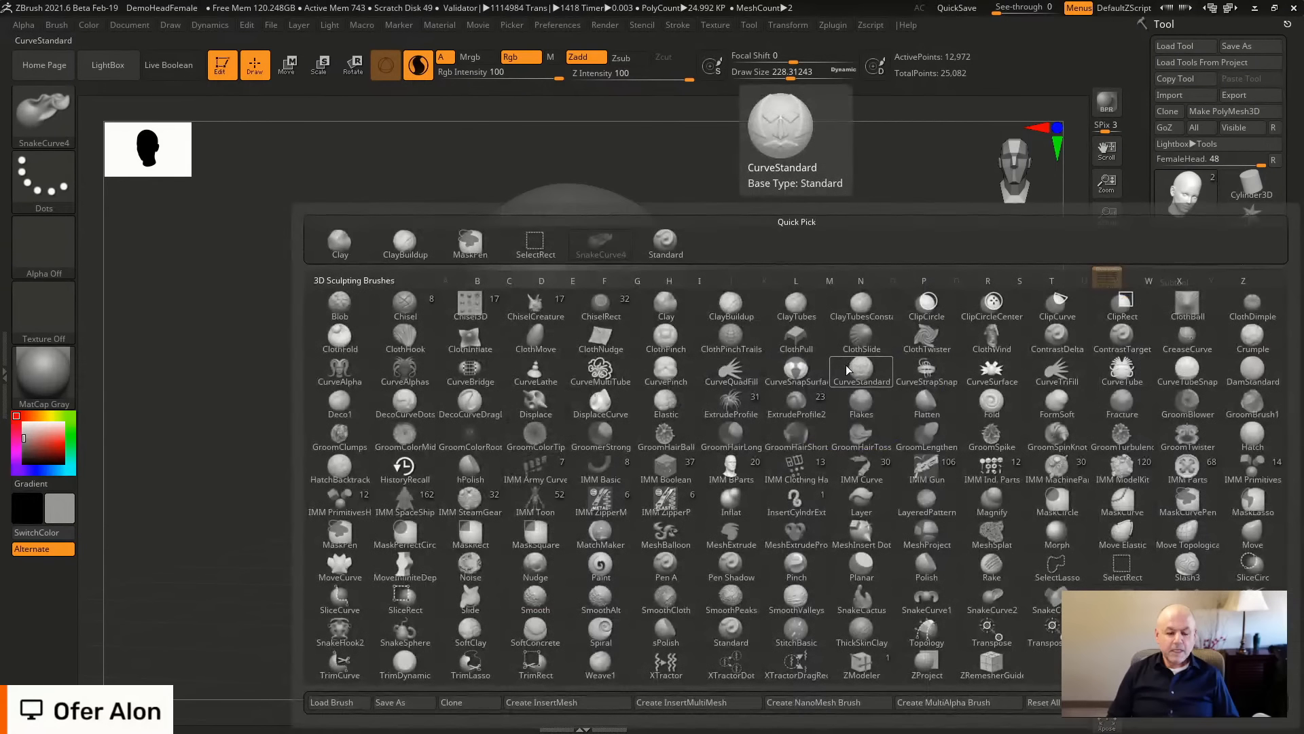
pyautogui.press('s')
pyautogui.press('h')
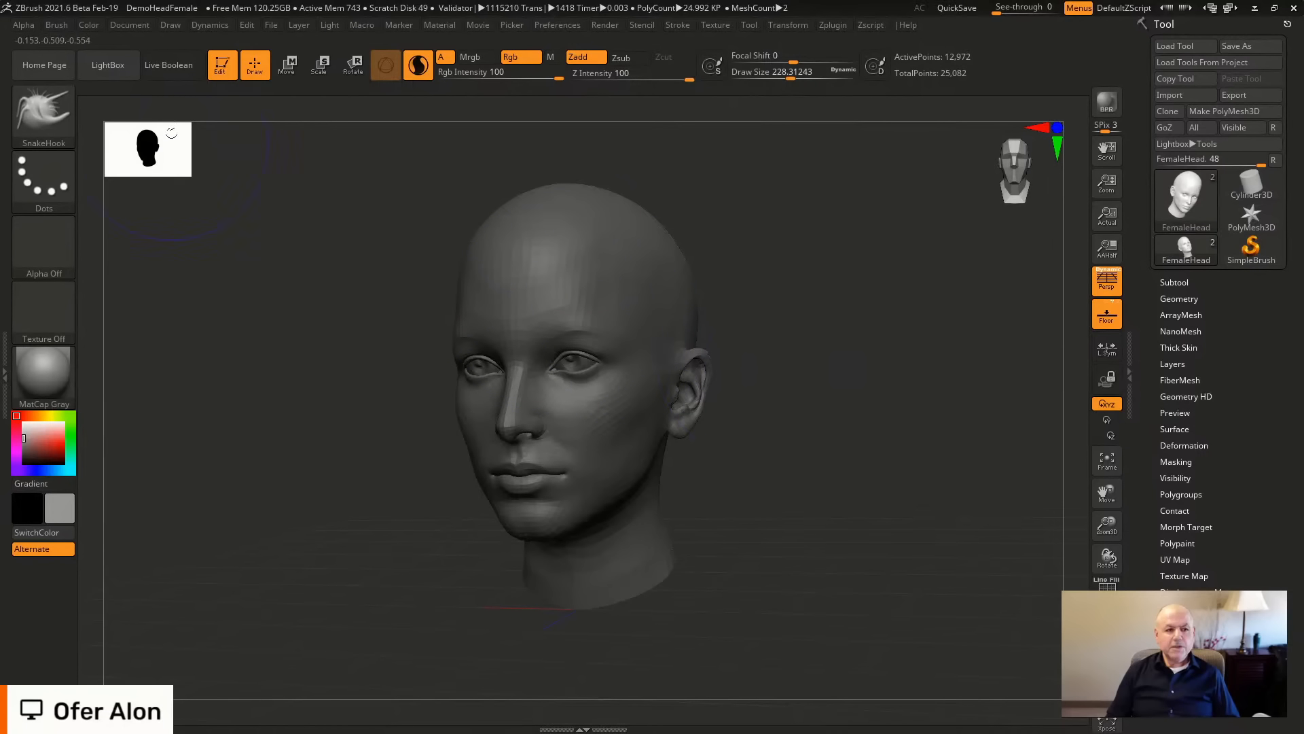
pyautogui.press('s')
pyautogui.moveTo(775, 332); pyautogui.dragTo(765, 332)
pyautogui.click(624, 283)
pyautogui.moveTo(636, 285); pyautogui.dragTo(848, 288)
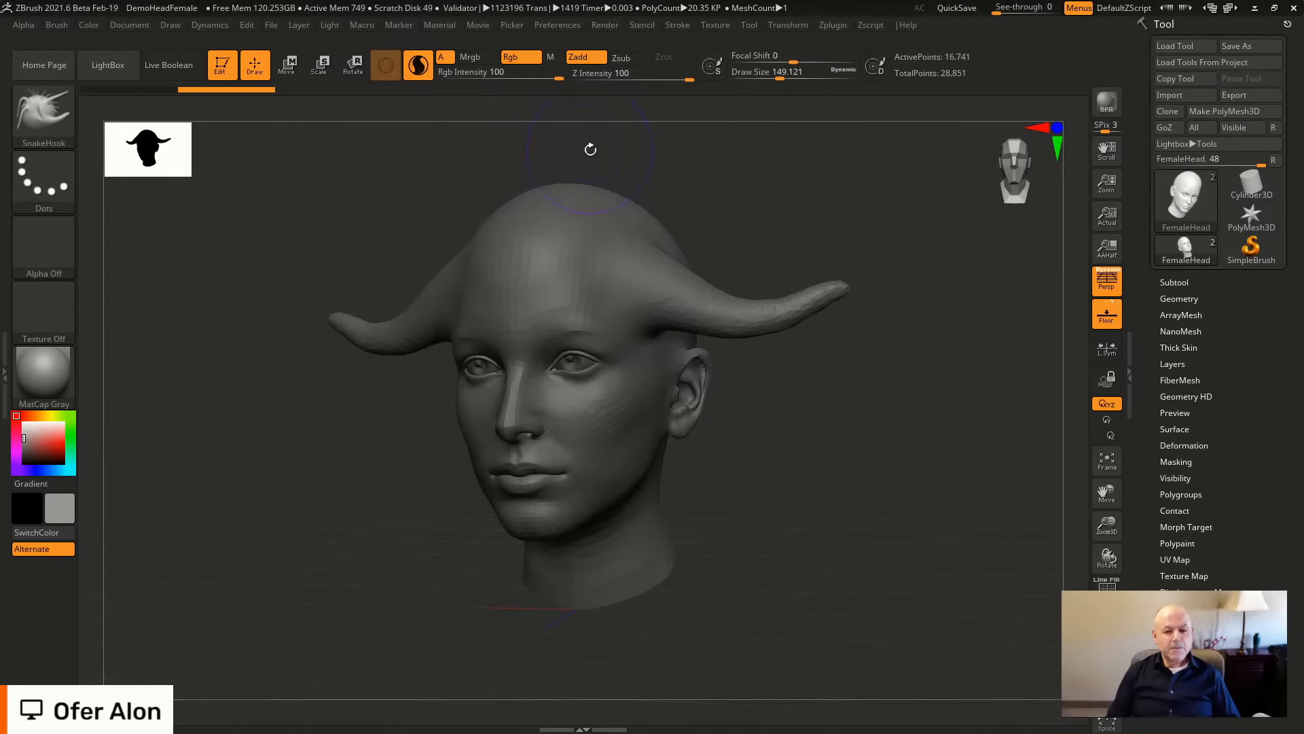
# Stretch the undersides of the horns downward and outward with several SnakeHook strokes, forming broad wing-like flaps.
pyautogui.moveTo(709, 314); pyautogui.dragTo(734, 390)
pyautogui.moveTo(760, 334)
pyautogui.mouseDown()
pyautogui.moveTo(827, 372)
pyautogui.moveTo(817, 354)
pyautogui.mouseUp()
pyautogui.moveTo(808, 343)
pyautogui.mouseDown()
pyautogui.moveTo(876, 298)
pyautogui.moveTo(883, 272)
pyautogui.moveTo(844, 378)
pyautogui.mouseUp()
pyautogui.moveTo(805, 379)
pyautogui.mouseDown()
pyautogui.moveTo(815, 396)
pyautogui.moveTo(788, 411)
pyautogui.moveTo(793, 422)
pyautogui.mouseUp()
pyautogui.moveTo(825, 389); pyautogui.dragTo(849, 410)
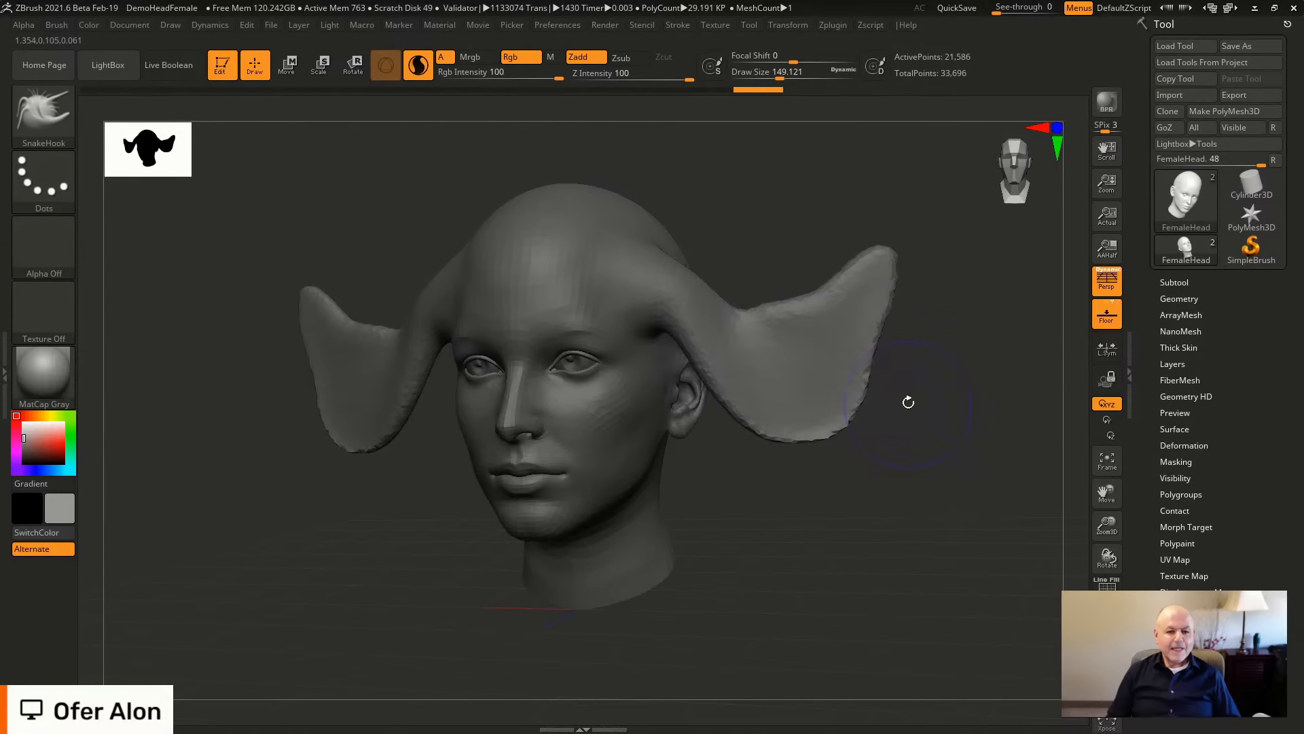
# Undo all the SnakeHook strokes back to the plain female head.
pyautogui.hotkey('ctrl', 'z')
pyautogui.hotkey('ctrl', 'z')
pyautogui.hotkey('ctrl', 'z')
pyautogui.hotkey('ctrl', 'z')
pyautogui.hotkey('ctrl', 'z')
pyautogui.hotkey('ctrl', 'z')
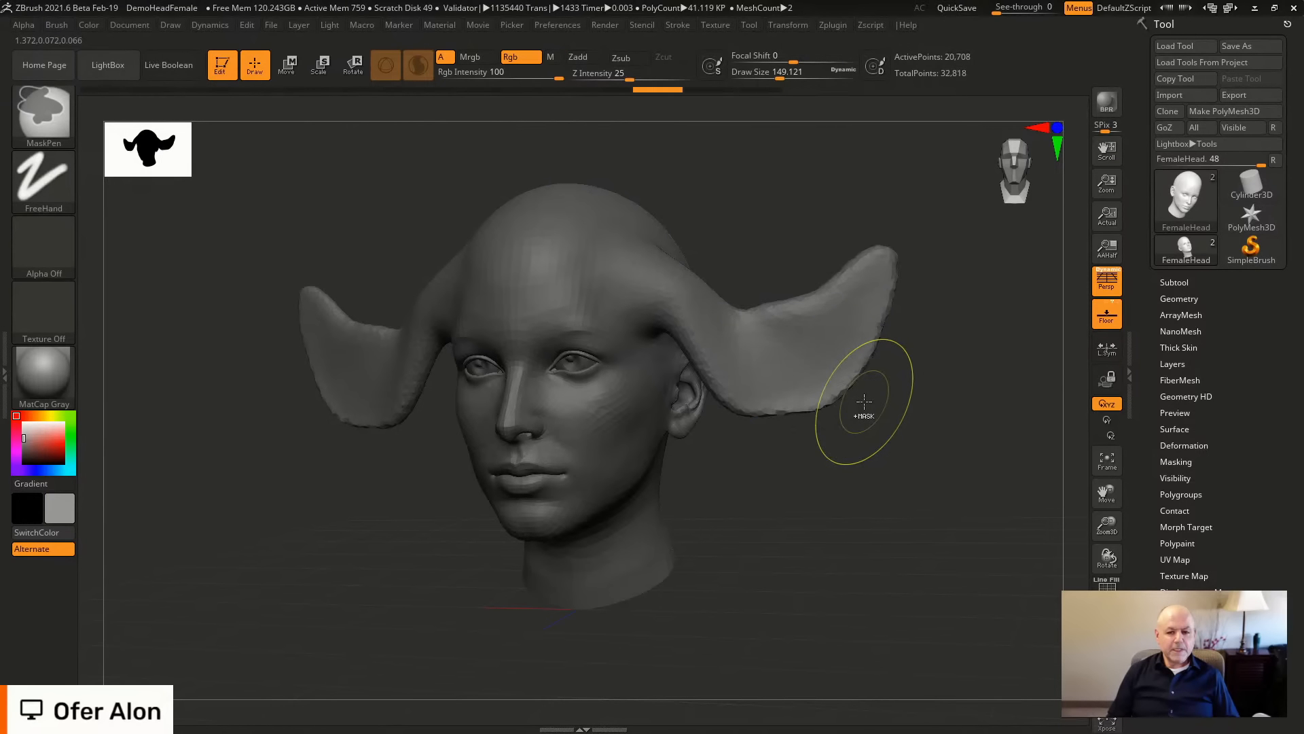
pyautogui.hotkey('ctrl', 'z')
pyautogui.hotkey('ctrl', 'z')
pyautogui.hotkey('ctrl', 'z')
pyautogui.hotkey('ctrl', 'z')
pyautogui.hotkey('ctrl', 'z')
pyautogui.hotkey('ctrl', 'z')
pyautogui.hotkey('ctrl', 'z')
pyautogui.hotkey('ctrl', 'z')
pyautogui.hotkey('ctrl', 'z')
pyautogui.hotkey('ctrl', 'z')
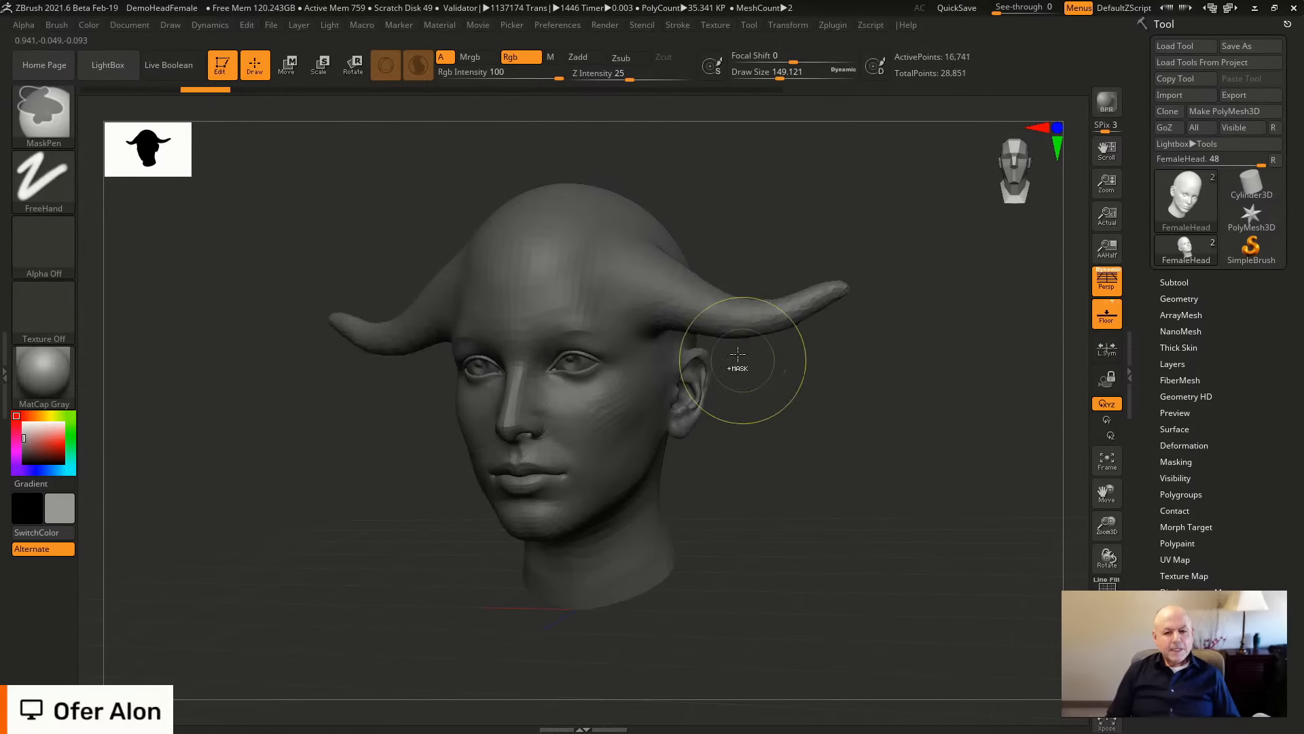
pyautogui.hotkey('ctrl', 'z')
pyautogui.hotkey('ctrl', 'z')
pyautogui.hotkey('ctrl', 'z')
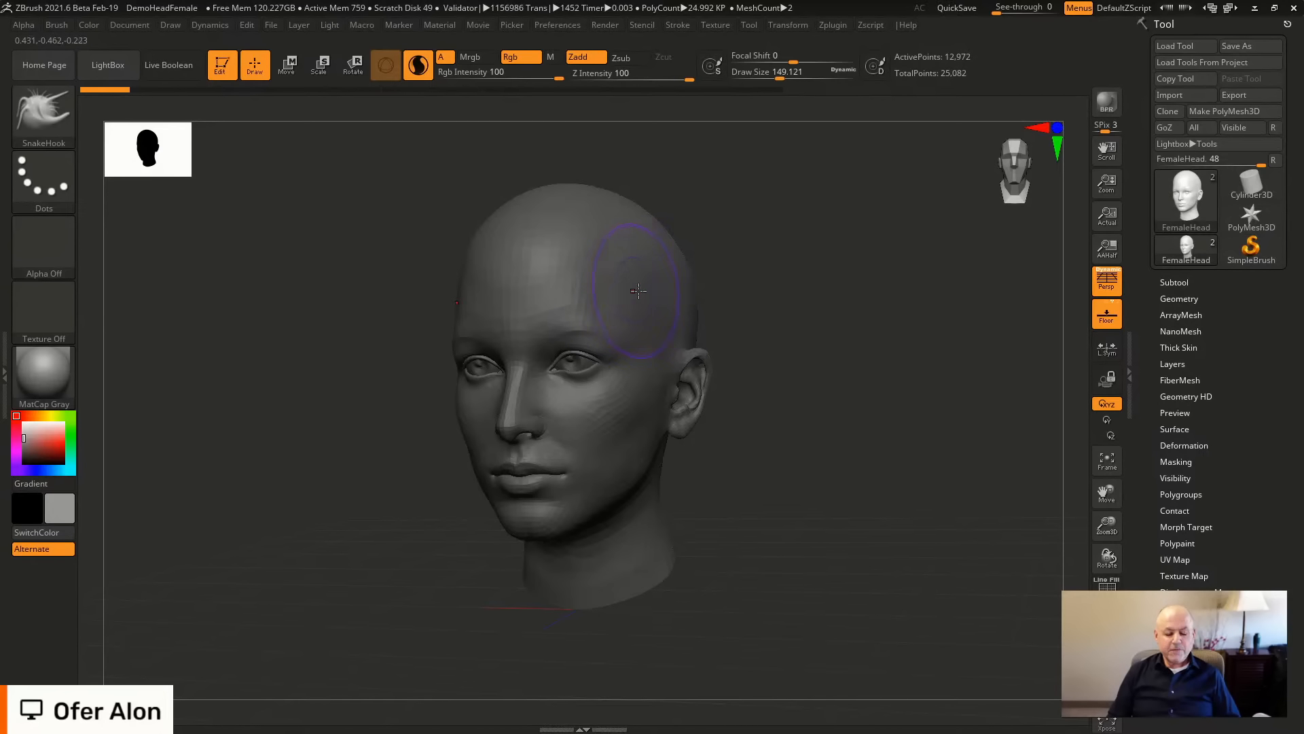
# Switch to the SnakeCurve2 brush and set its draw size to about 74.
pyautogui.press('b')
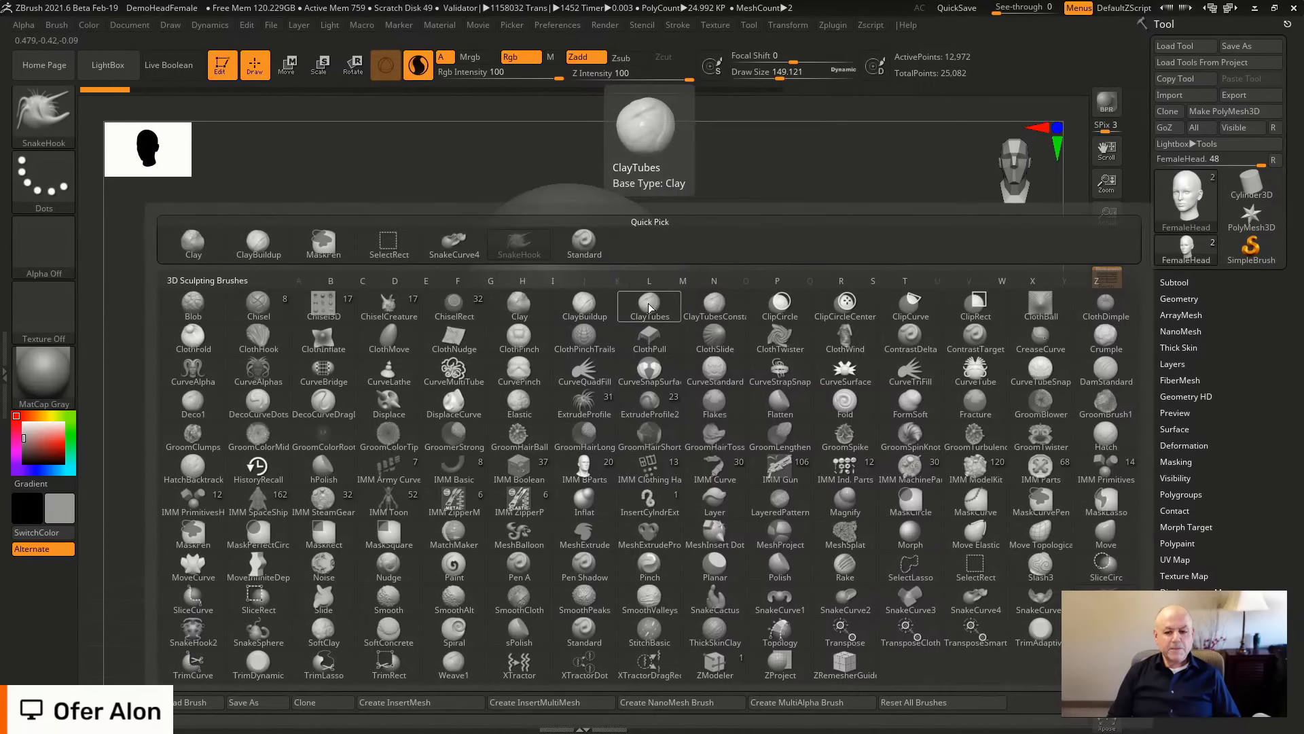
pyautogui.press('s')
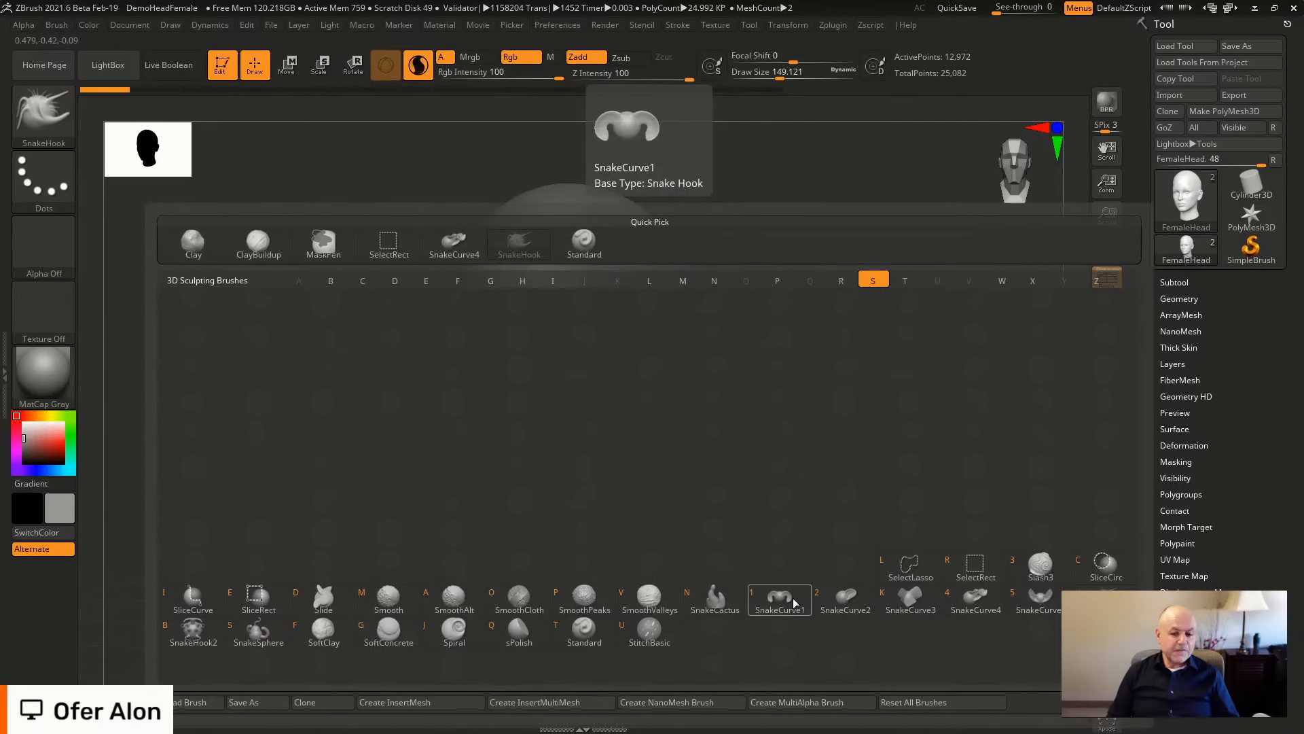
pyautogui.click(847, 599)
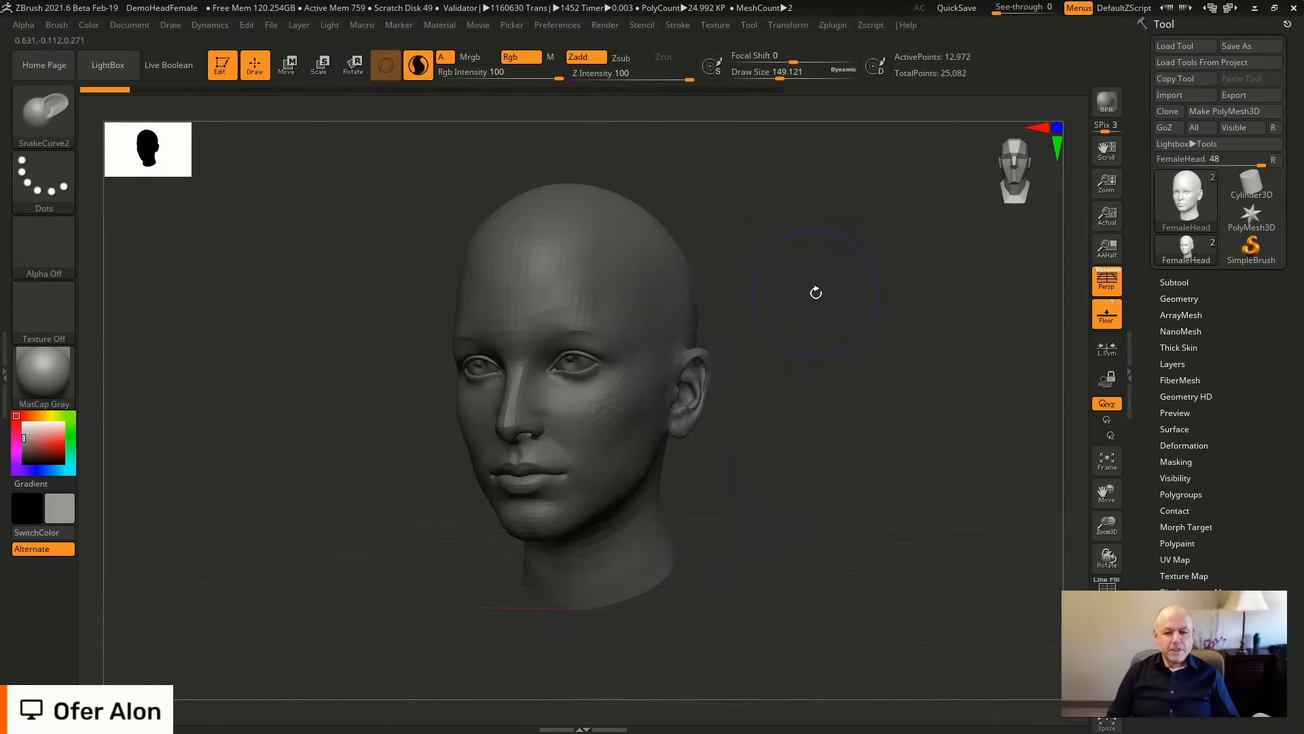
pyautogui.press('s')
pyautogui.moveTo(818, 298); pyautogui.dragTo(806, 303)
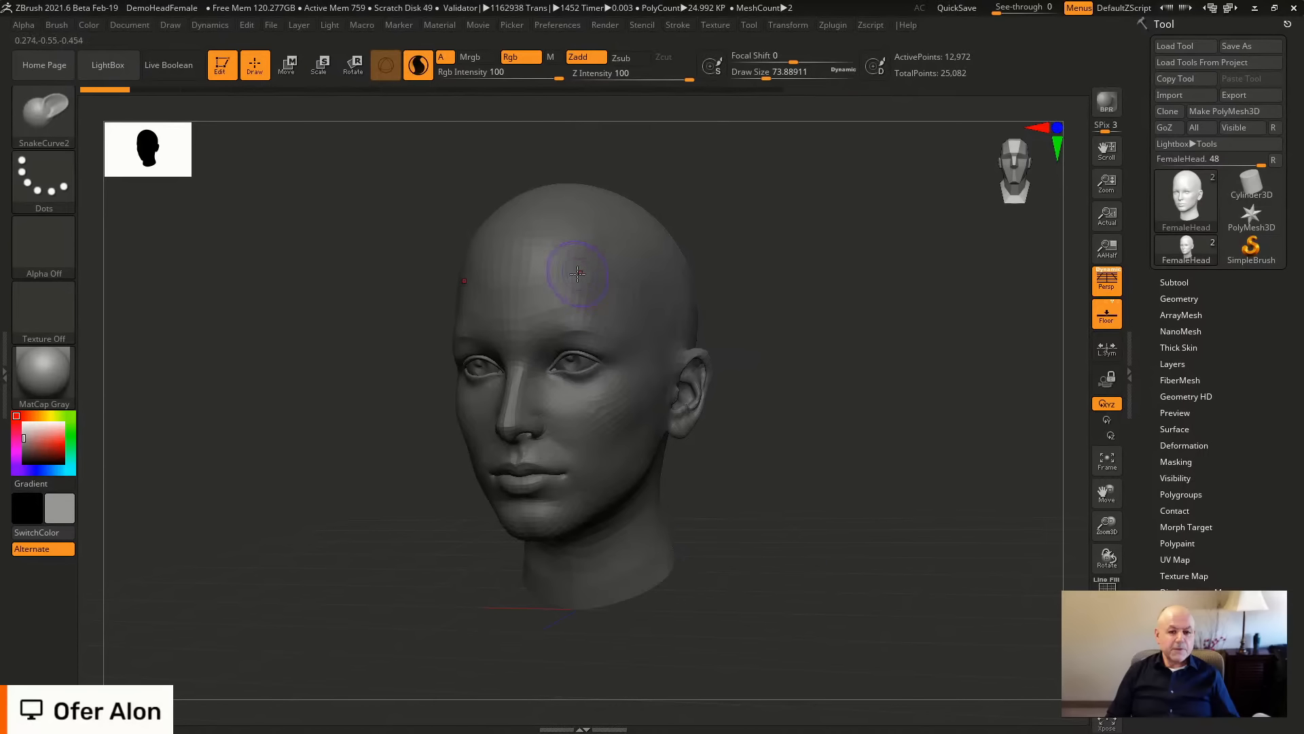
# Try drawing an arched curve above the ear and pulling it into mirrored ear-like flaps, and undo the extrusion.
pyautogui.moveTo(658, 294); pyautogui.dragTo(650, 338)
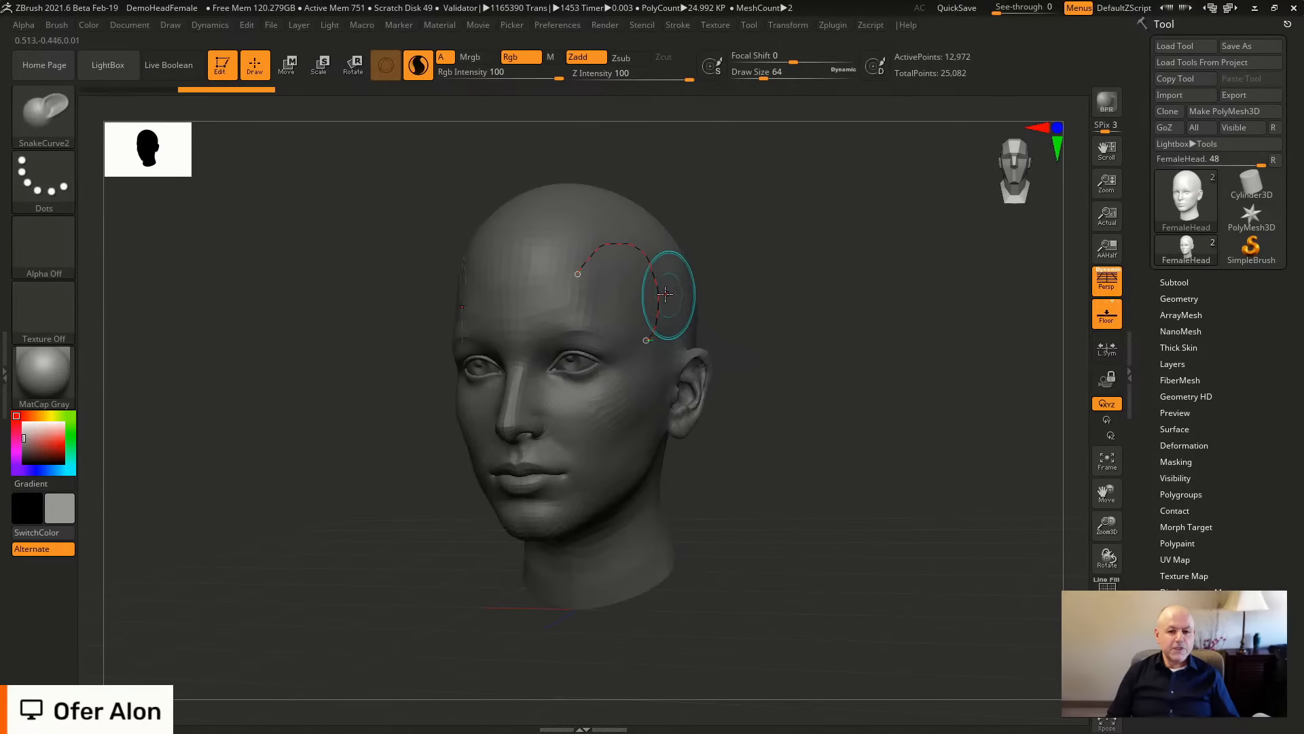
pyautogui.moveTo(665, 289)
pyautogui.mouseDown()
pyautogui.moveTo(733, 309)
pyautogui.moveTo(788, 396)
pyautogui.mouseUp()
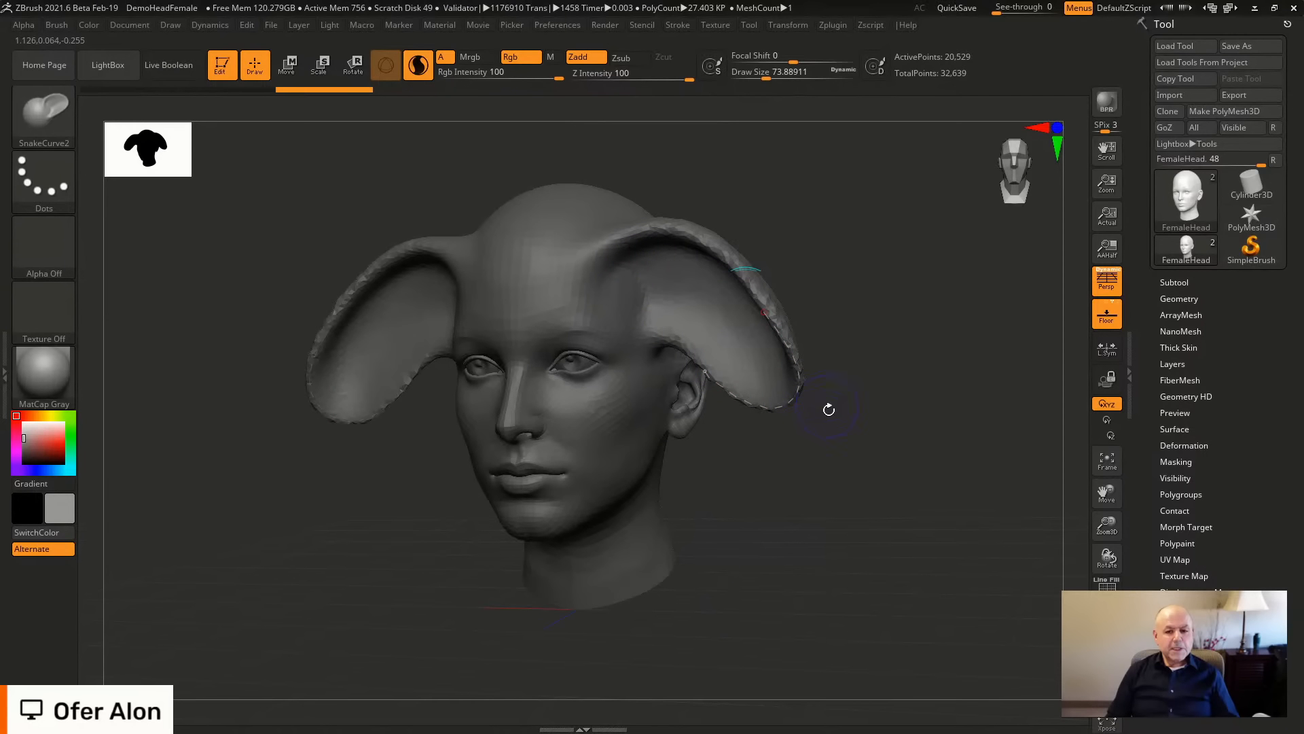
pyautogui.moveTo(918, 286); pyautogui.dragTo(896, 299)
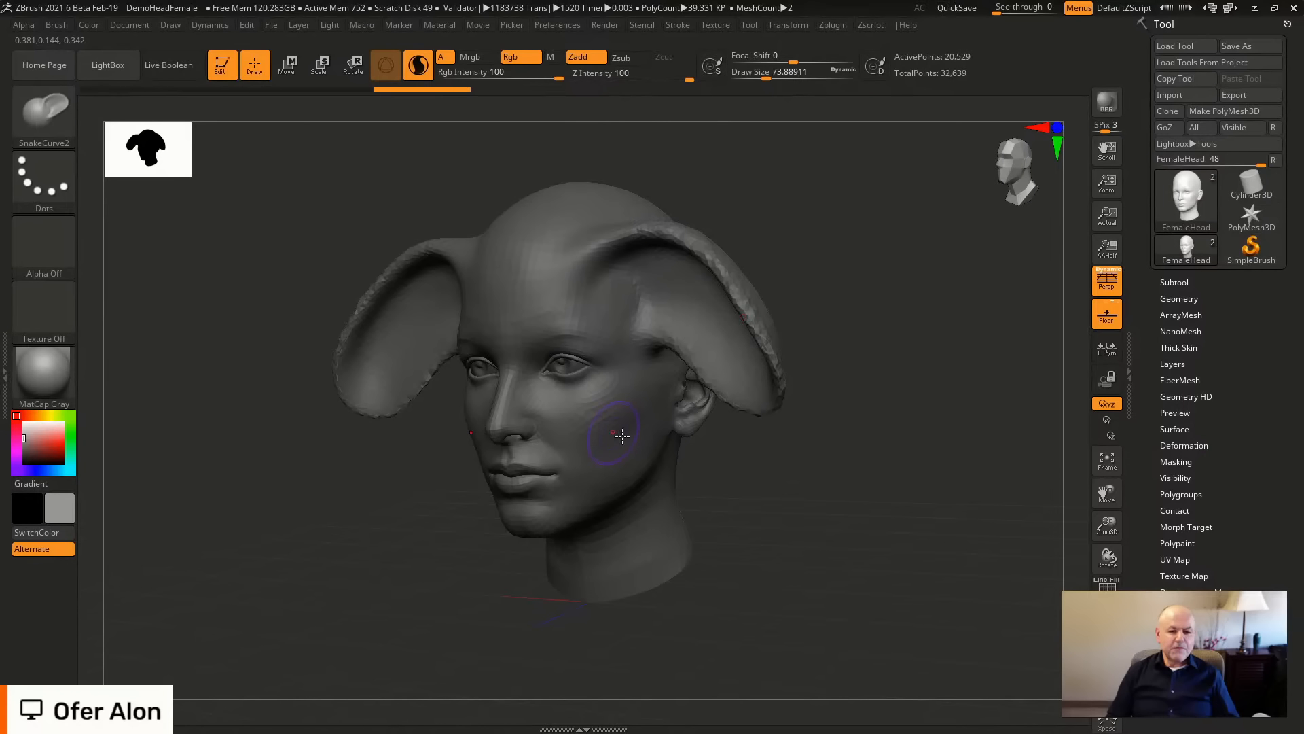
pyautogui.hotkey('ctrl', 'z')
# Draw a long curve from the forehead around the temple to the jaw, and pull it outward into a wide mirrored frill.
pyautogui.moveTo(556, 269); pyautogui.dragTo(615, 232)
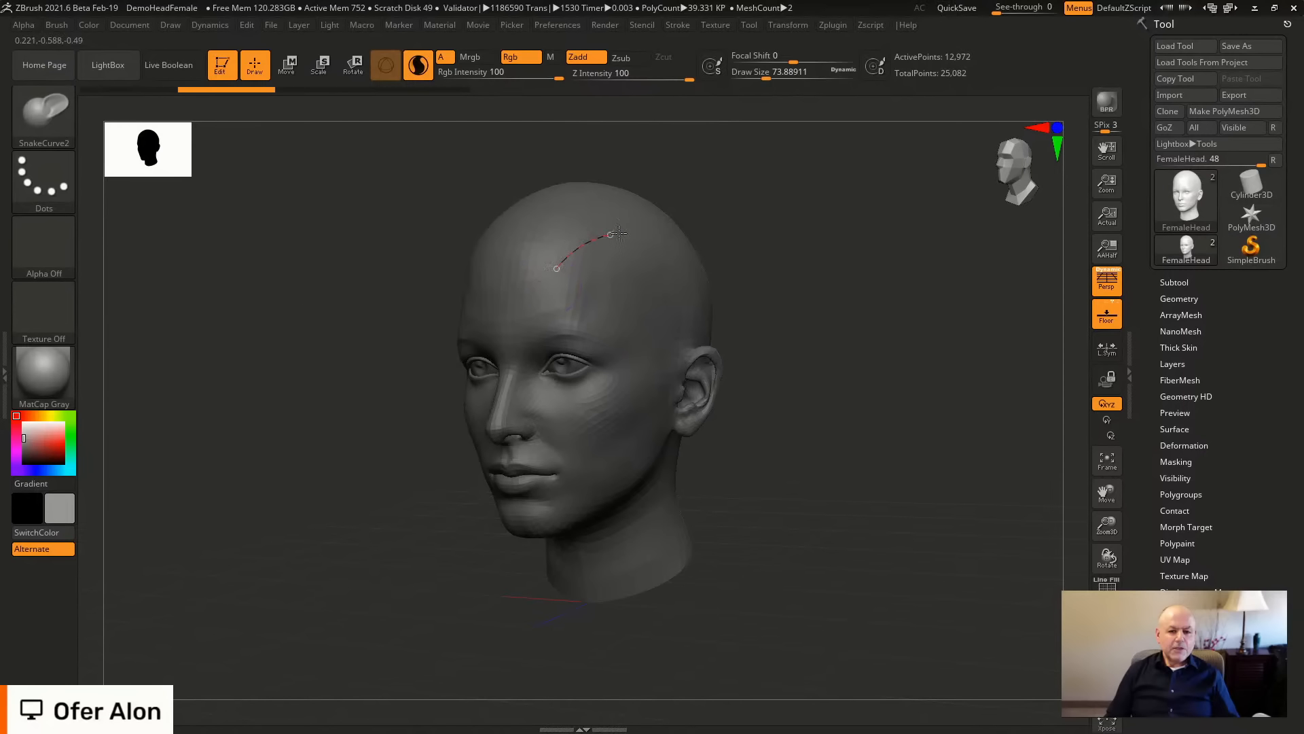
pyautogui.moveTo(608, 439); pyautogui.dragTo(587, 489)
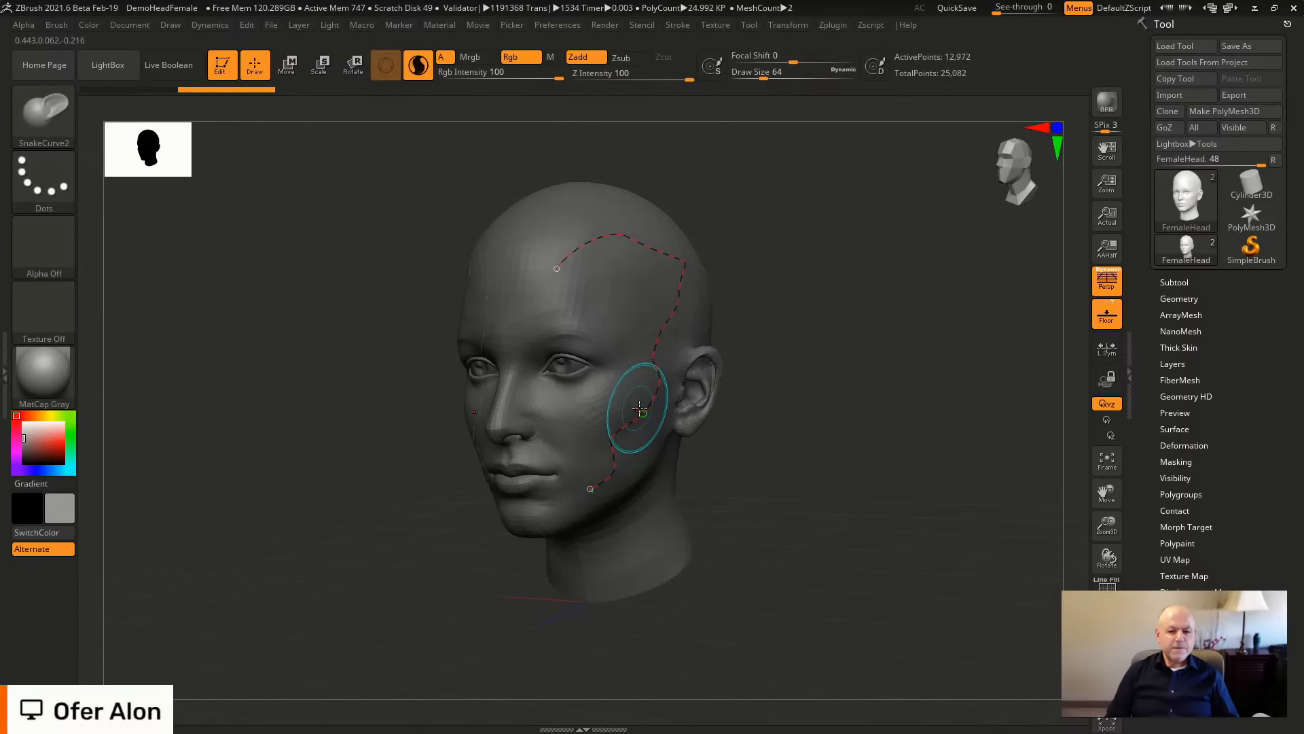
pyautogui.moveTo(647, 411); pyautogui.dragTo(695, 451)
pyautogui.keyDown('shift'); pyautogui.moveTo(902, 466); pyautogui.dragTo(925, 465); pyautogui.keyUp('shift')
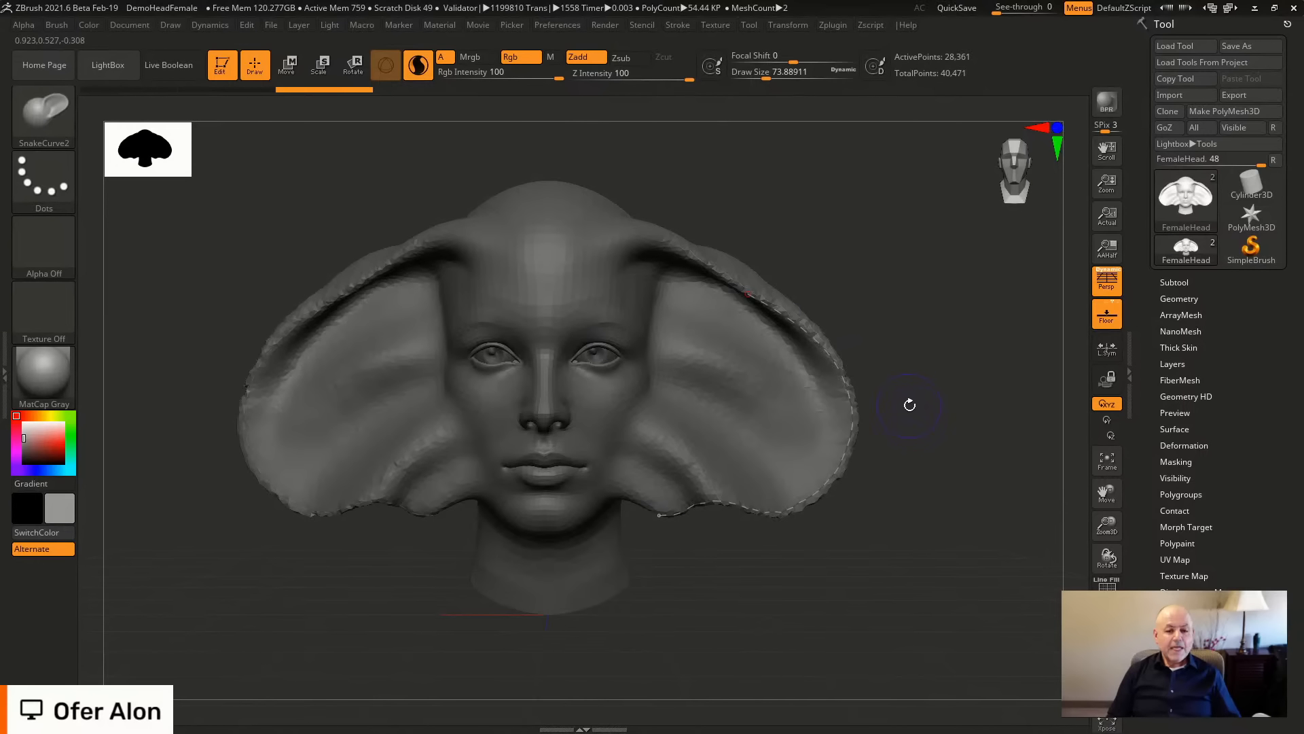
# Draw a curve over the forehead and pull out mirrored horns, and extend a second branch from their edges down over the frill.
pyautogui.moveTo(920, 329); pyautogui.dragTo(903, 341)
pyautogui.moveTo(550, 309)
pyautogui.mouseDown()
pyautogui.moveTo(553, 272)
pyautogui.moveTo(612, 199)
pyautogui.mouseUp()
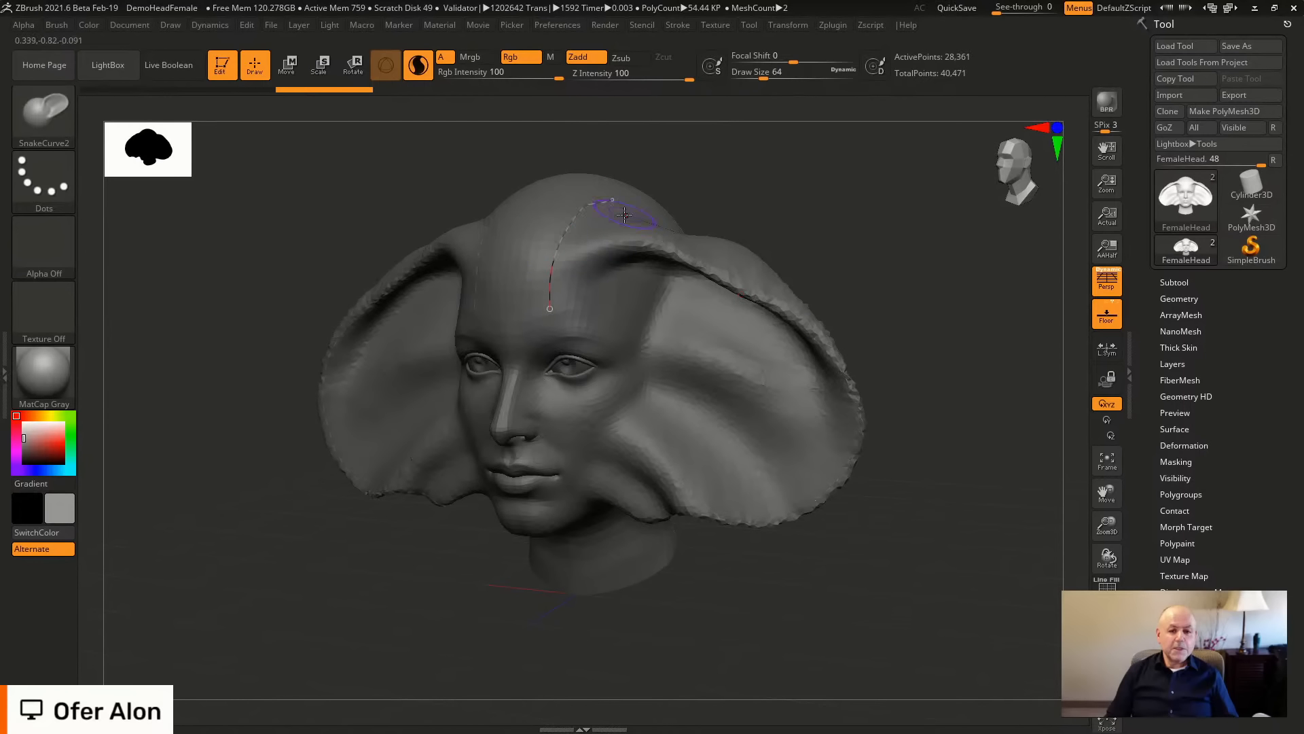
pyautogui.moveTo(560, 246); pyautogui.dragTo(712, 204)
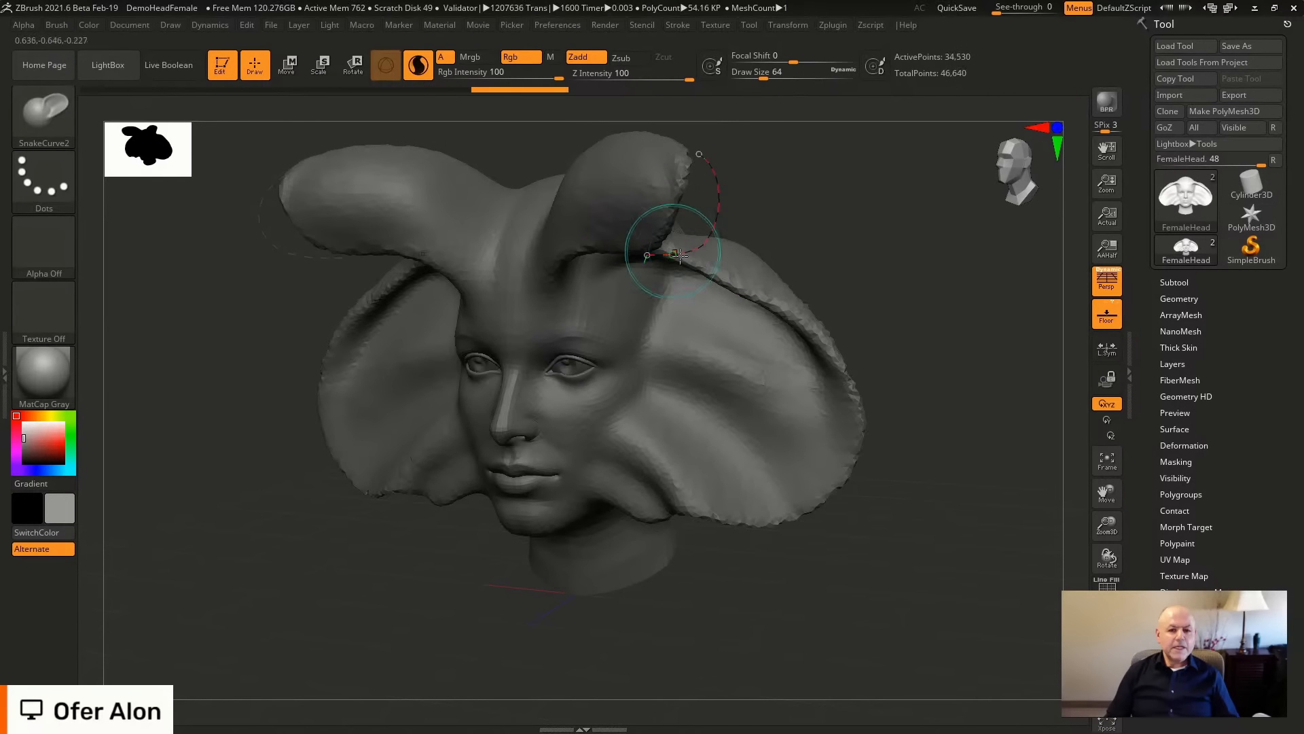
pyautogui.moveTo(614, 224)
pyautogui.mouseDown()
pyautogui.moveTo(581, 240)
pyautogui.moveTo(742, 399)
pyautogui.mouseUp()
pyautogui.keyDown('shift'); pyautogui.moveTo(976, 318); pyautogui.dragTo(972, 311); pyautogui.keyUp('shift')
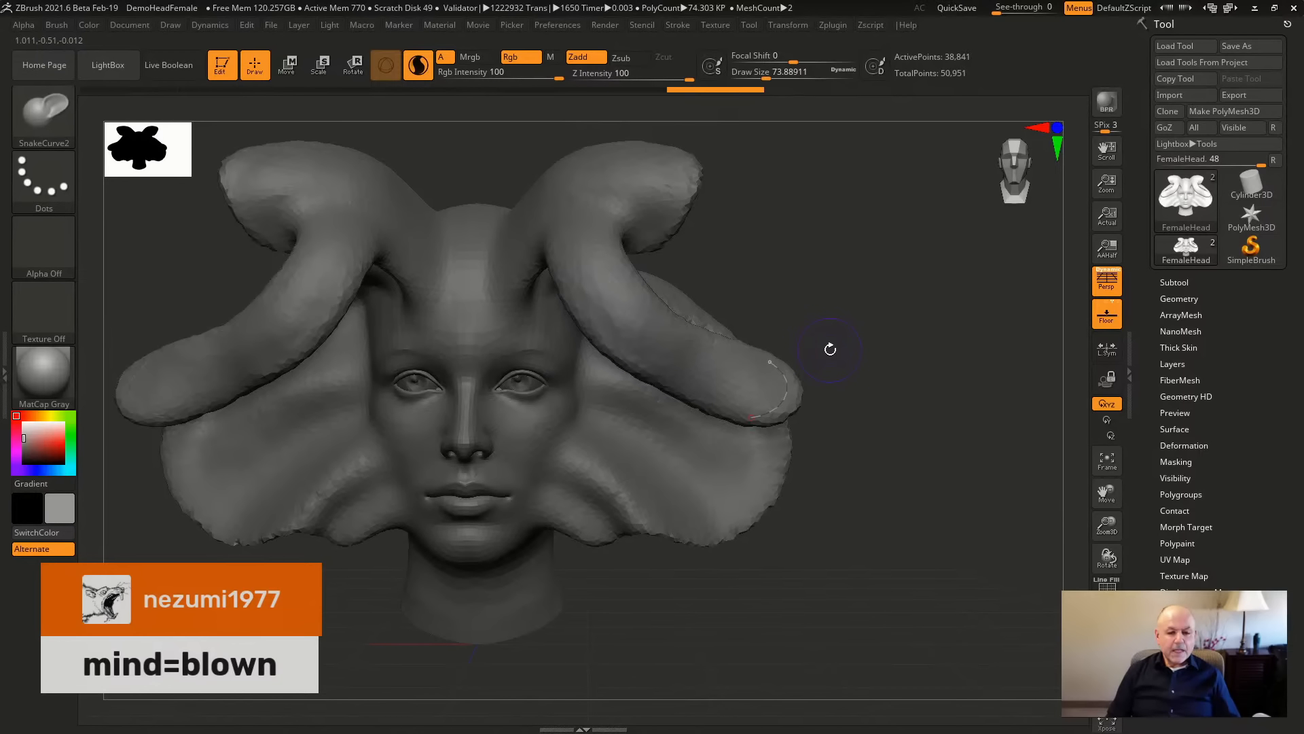
# Undo the horn and frill extrusions back to the plain head.
pyautogui.hotkey('ctrl', 'z')
pyautogui.hotkey('ctrl', 'z')
pyautogui.hotkey('ctrl', 'z')
pyautogui.hotkey('ctrl', 'z')
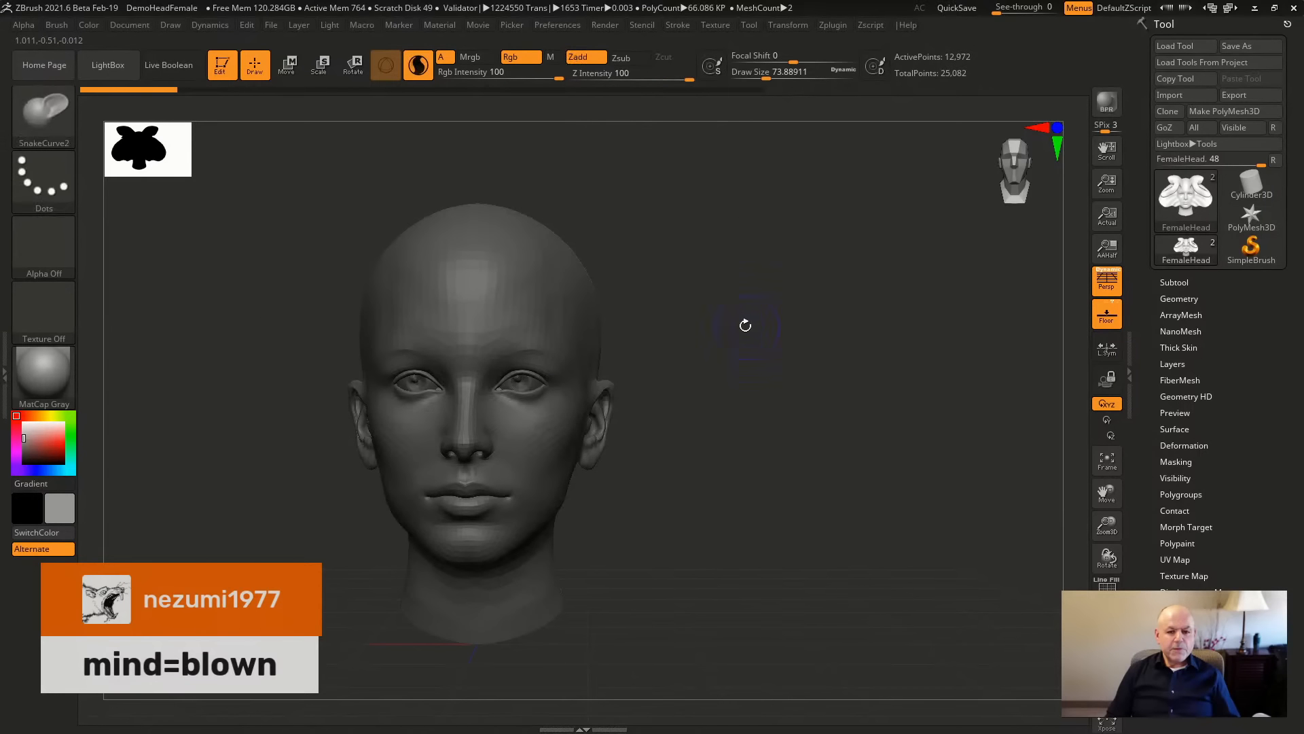
# Open the DynaMesh_Sphere_32.ZPR project without saving the changes to the head project.
pyautogui.moveTo(745, 325); pyautogui.dragTo(707, 329)
pyautogui.press(',')
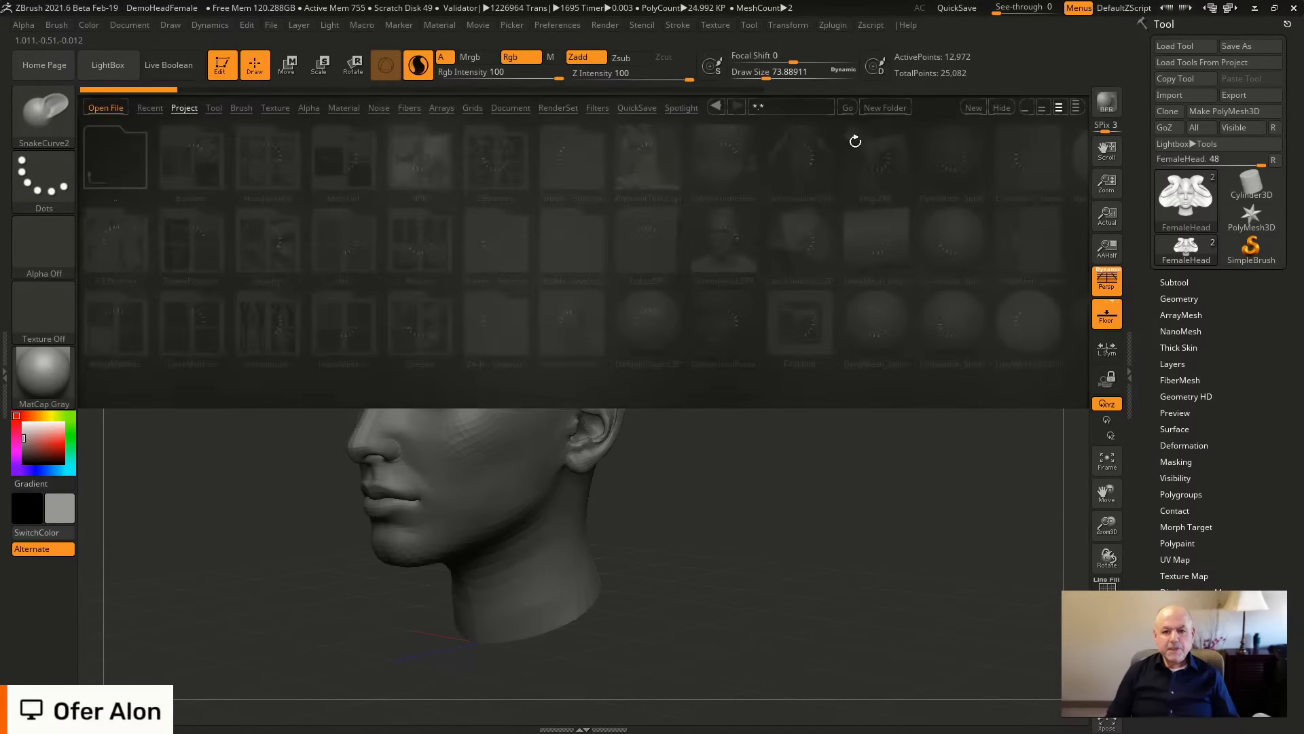
pyautogui.doubleClick(948, 157)
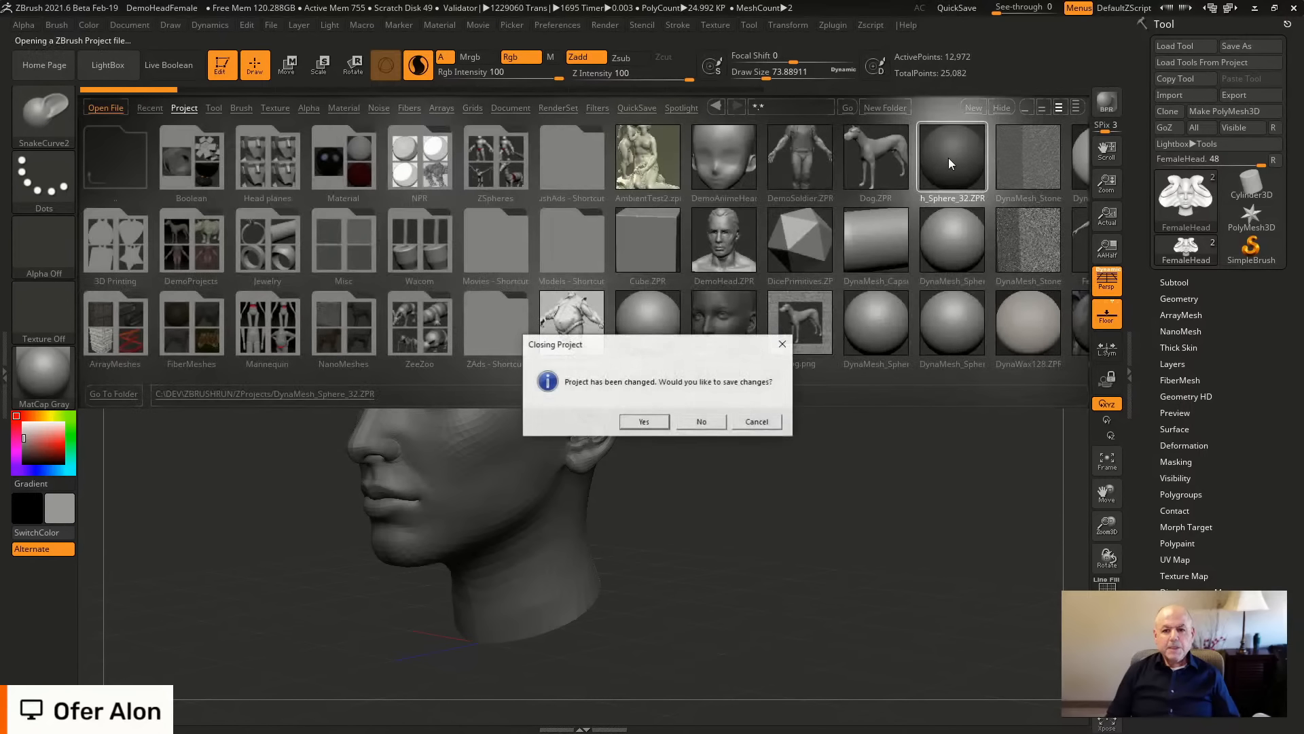
pyautogui.click(704, 419)
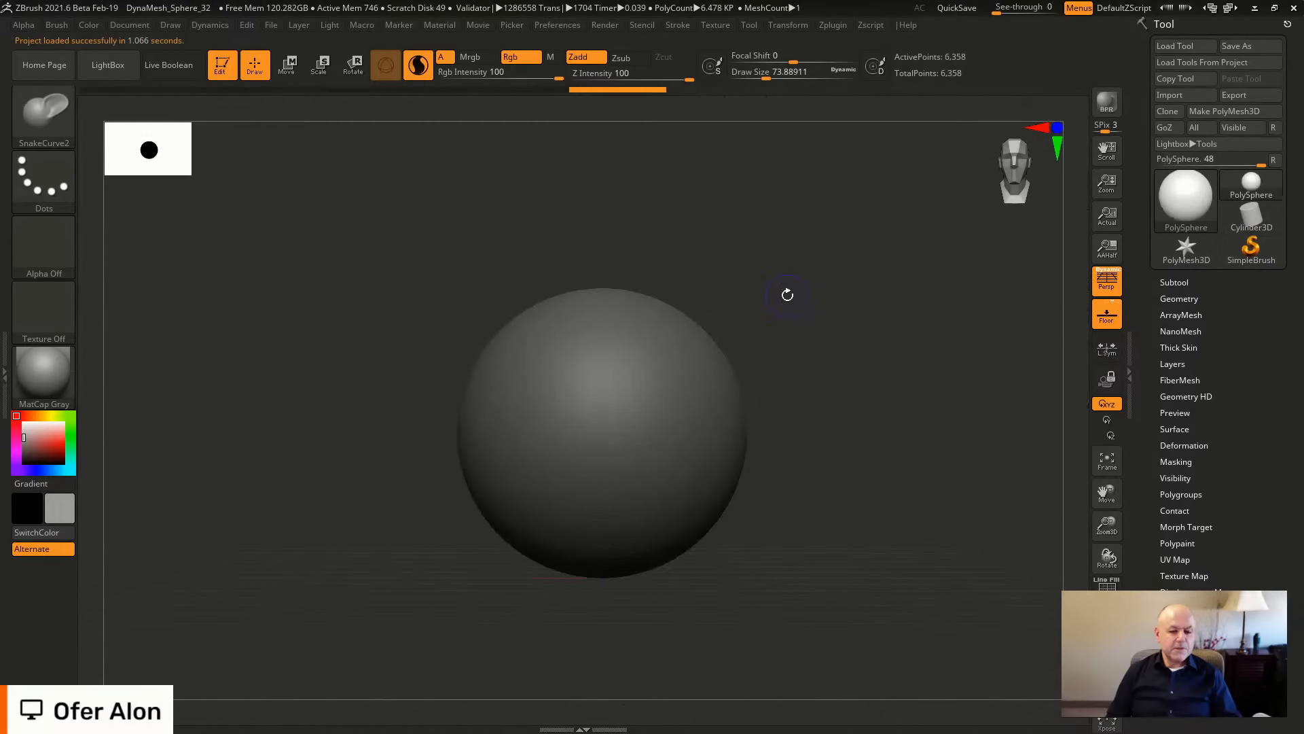
# Assign MeshBalloon as the active masking brush for working on the plain sphere.
pyautogui.keyDown('alt'); pyautogui.moveTo(867, 403); pyautogui.dragTo(829, 356); pyautogui.keyUp('alt')
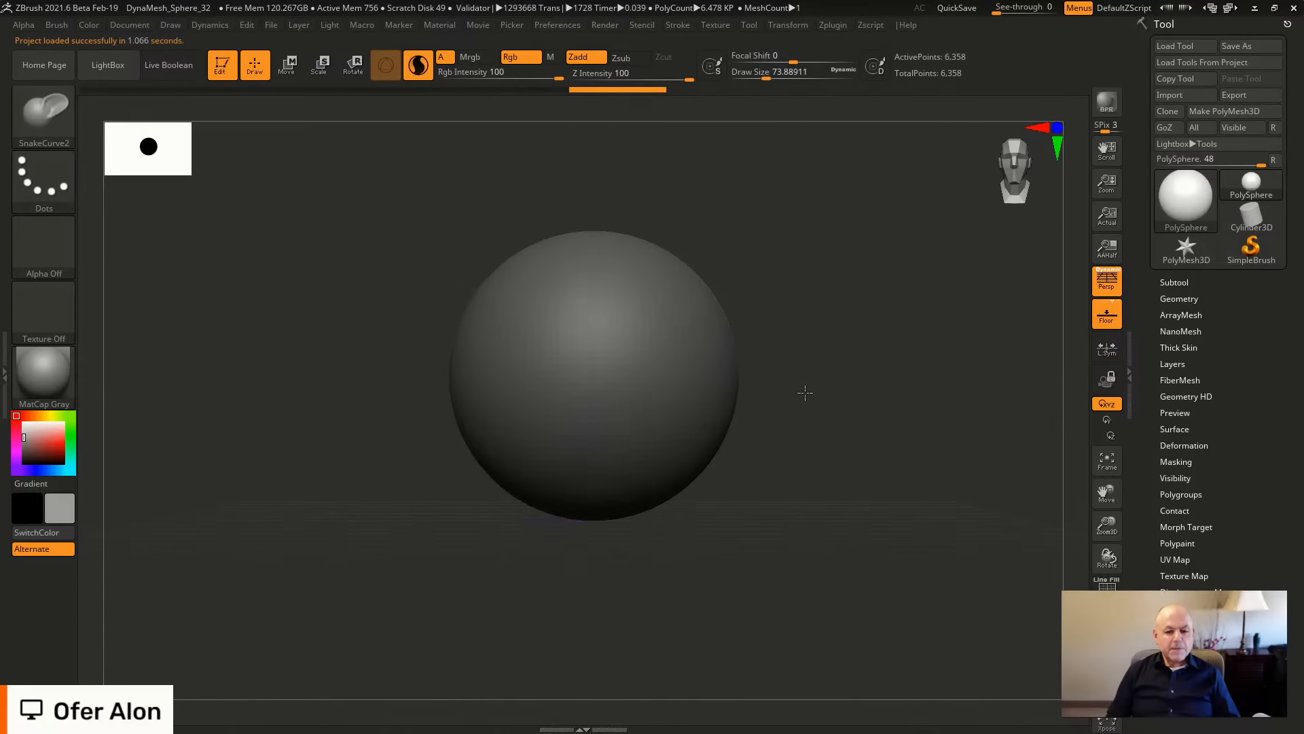
pyautogui.moveTo(805, 393); pyautogui.dragTo(601, 385)
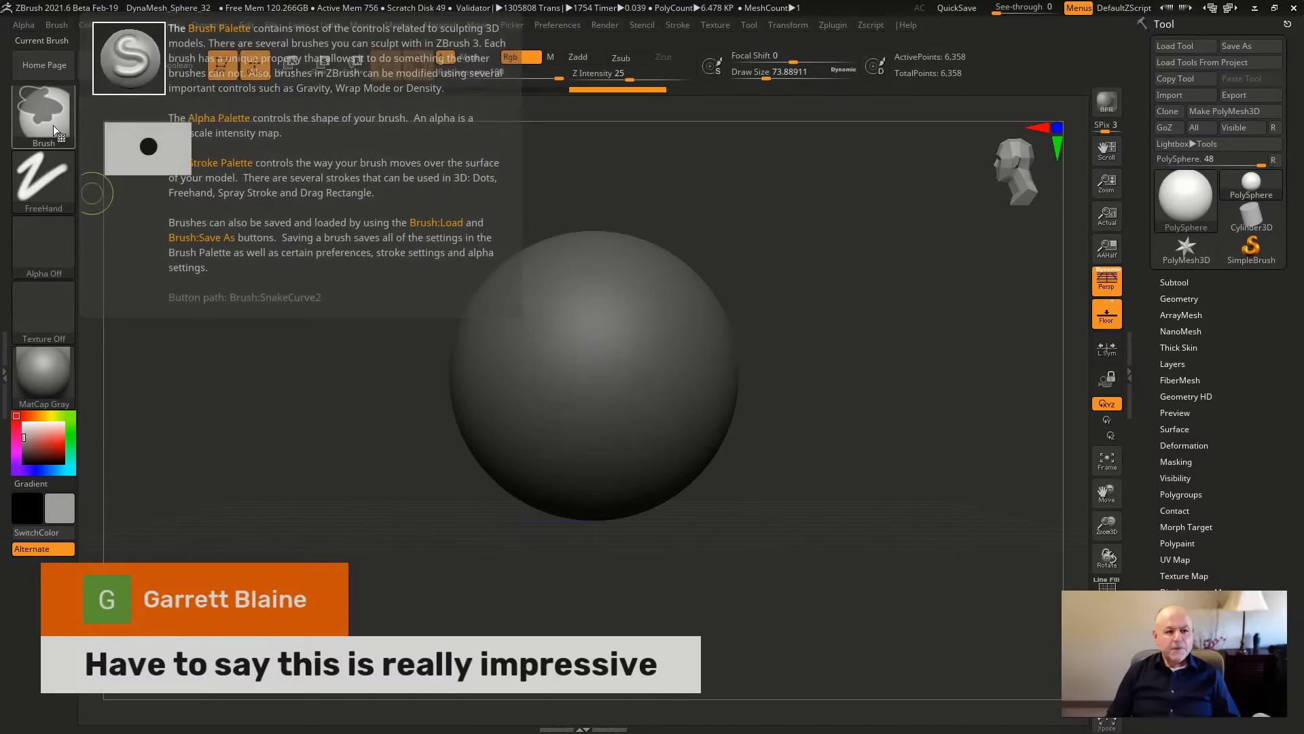
pyautogui.keyDown('ctrl'); pyautogui.click(53, 125); pyautogui.keyUp('ctrl')
pyautogui.moveTo(650, 195)
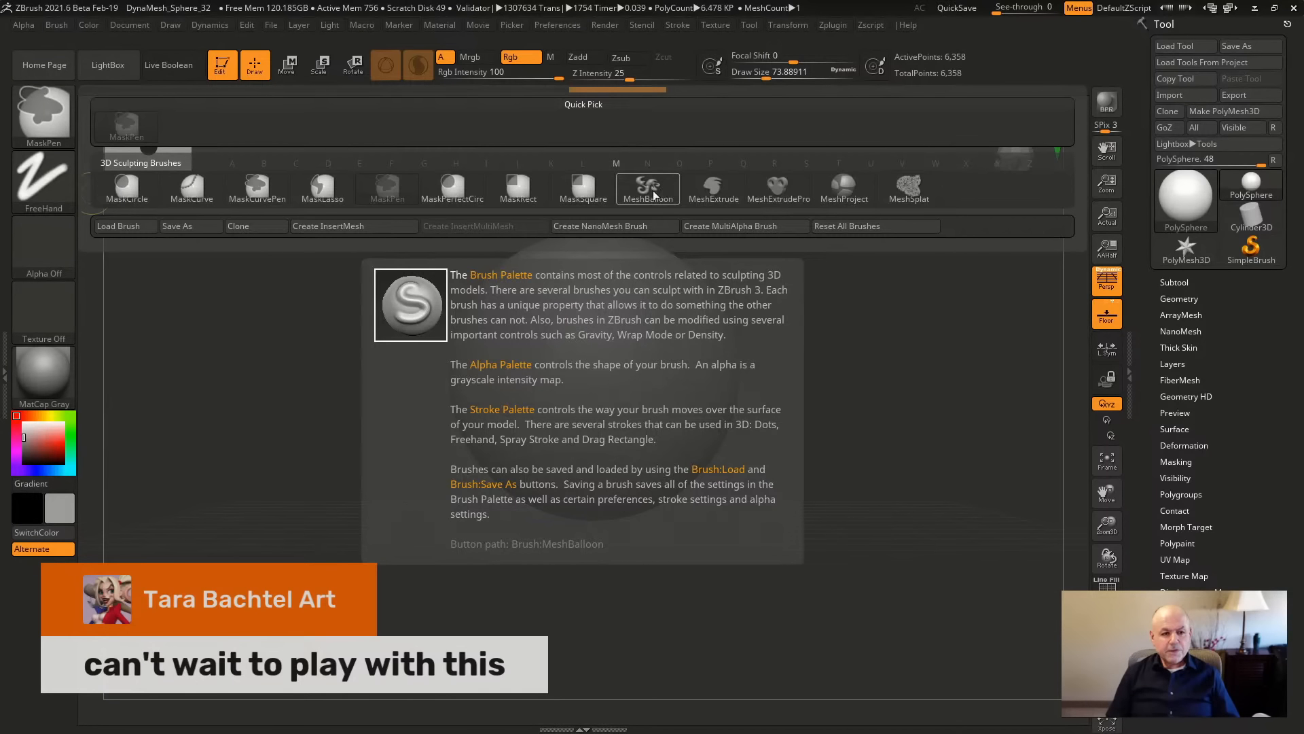
pyautogui.click(638, 193)
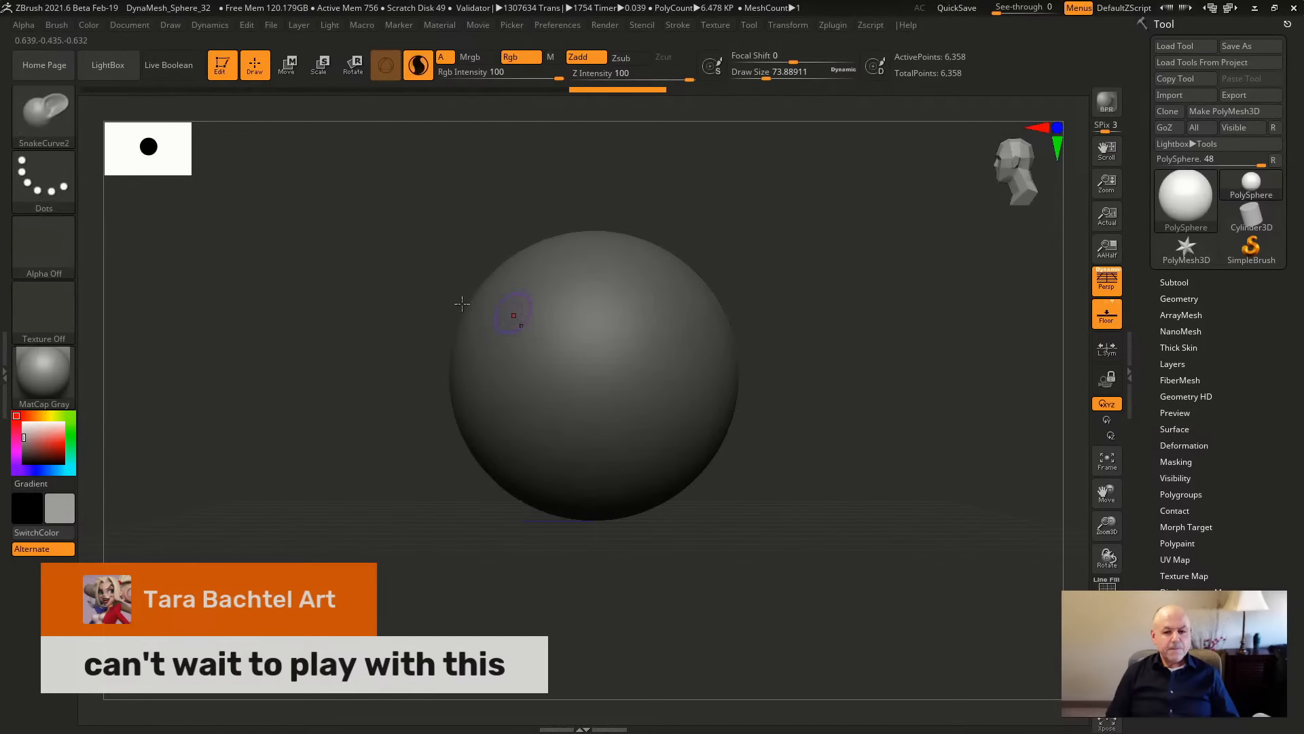
# Draw MeshBalloon lasso shapes around the sphere to form a rounded whale body with a pointed snout and a long tapering tail.
pyautogui.moveTo(875, 364)
pyautogui.keyDown('alt'); pyautogui.mouseDown()
pyautogui.moveTo(874, 338)
pyautogui.moveTo(879, 382)
pyautogui.mouseUp(); pyautogui.keyUp('alt')
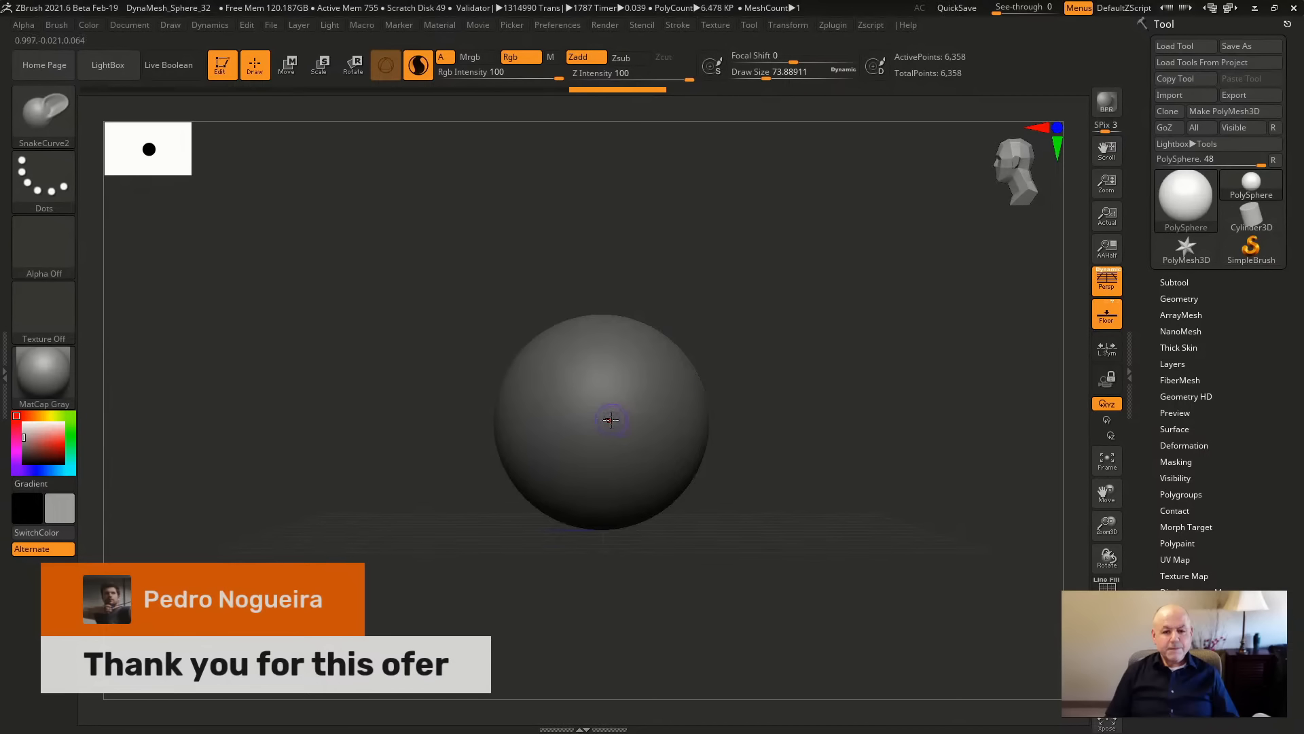
pyautogui.press('ctrl')
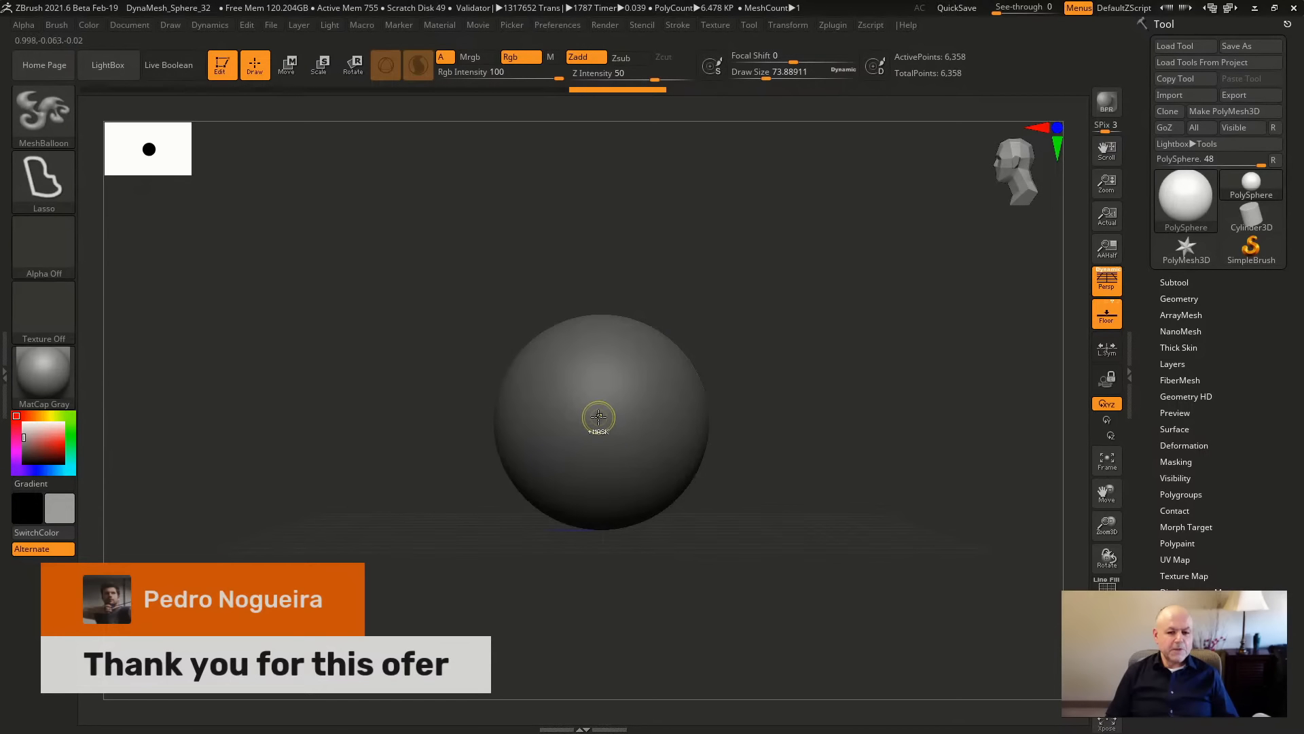
pyautogui.moveTo(600, 417)
pyautogui.keyDown('ctrl'); pyautogui.mouseDown()
pyautogui.moveTo(580, 405)
pyautogui.moveTo(597, 426)
pyautogui.mouseUp(); pyautogui.keyUp('ctrl')
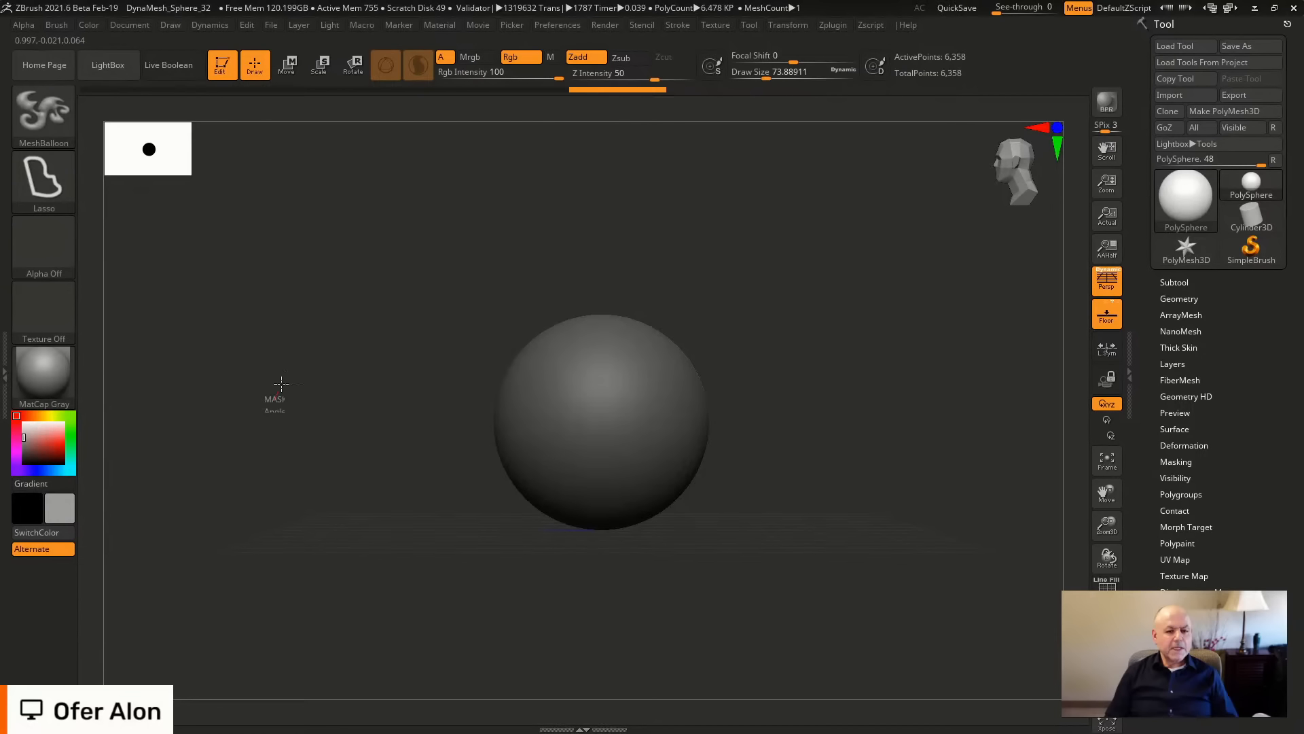
pyautogui.moveTo(282, 383)
pyautogui.keyDown('ctrl'); pyautogui.mouseDown()
pyautogui.moveTo(417, 268)
pyautogui.moveTo(646, 242)
pyautogui.moveTo(867, 291)
pyautogui.moveTo(1066, 287)
pyautogui.moveTo(1028, 335)
pyautogui.moveTo(864, 373)
pyautogui.moveTo(641, 551)
pyautogui.moveTo(378, 505)
pyautogui.moveTo(295, 441)
pyautogui.moveTo(284, 402)
pyautogui.mouseUp(); pyautogui.keyUp('ctrl')
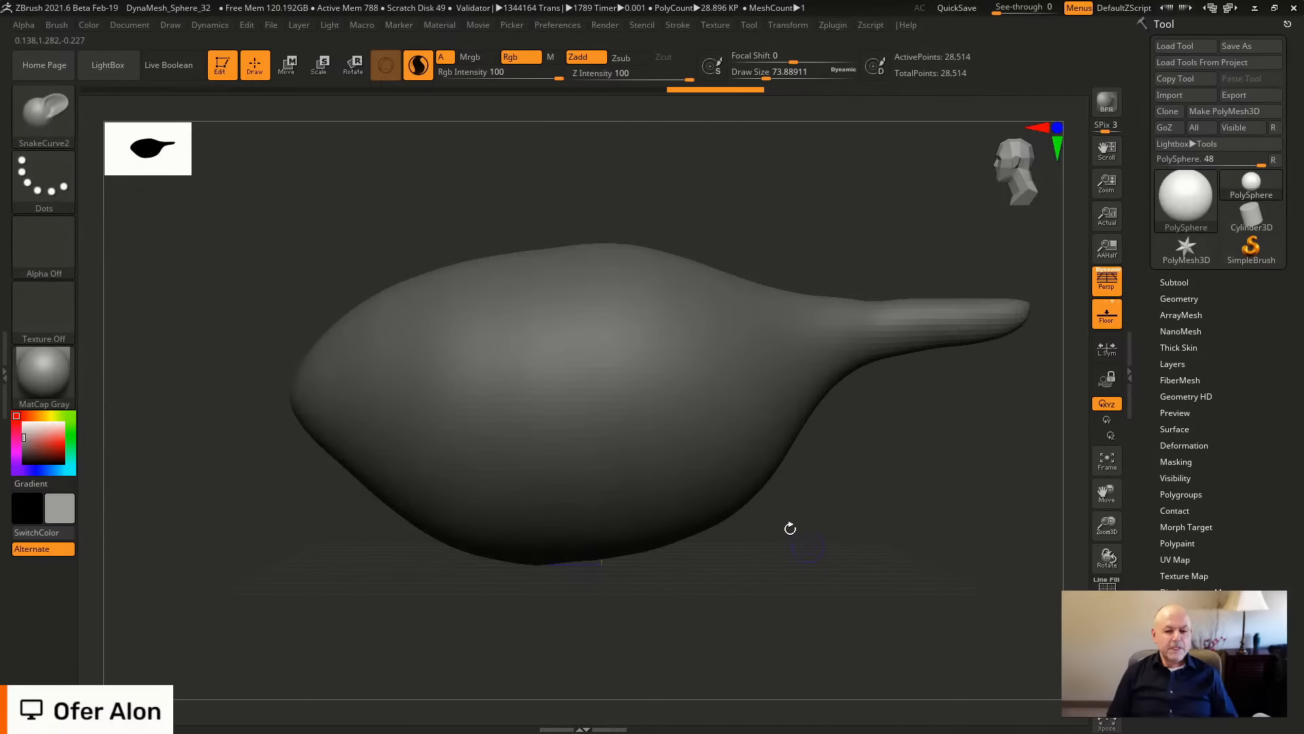
pyautogui.hotkey('ctrl', 'z')
pyautogui.hotkey('ctrl', 'z')
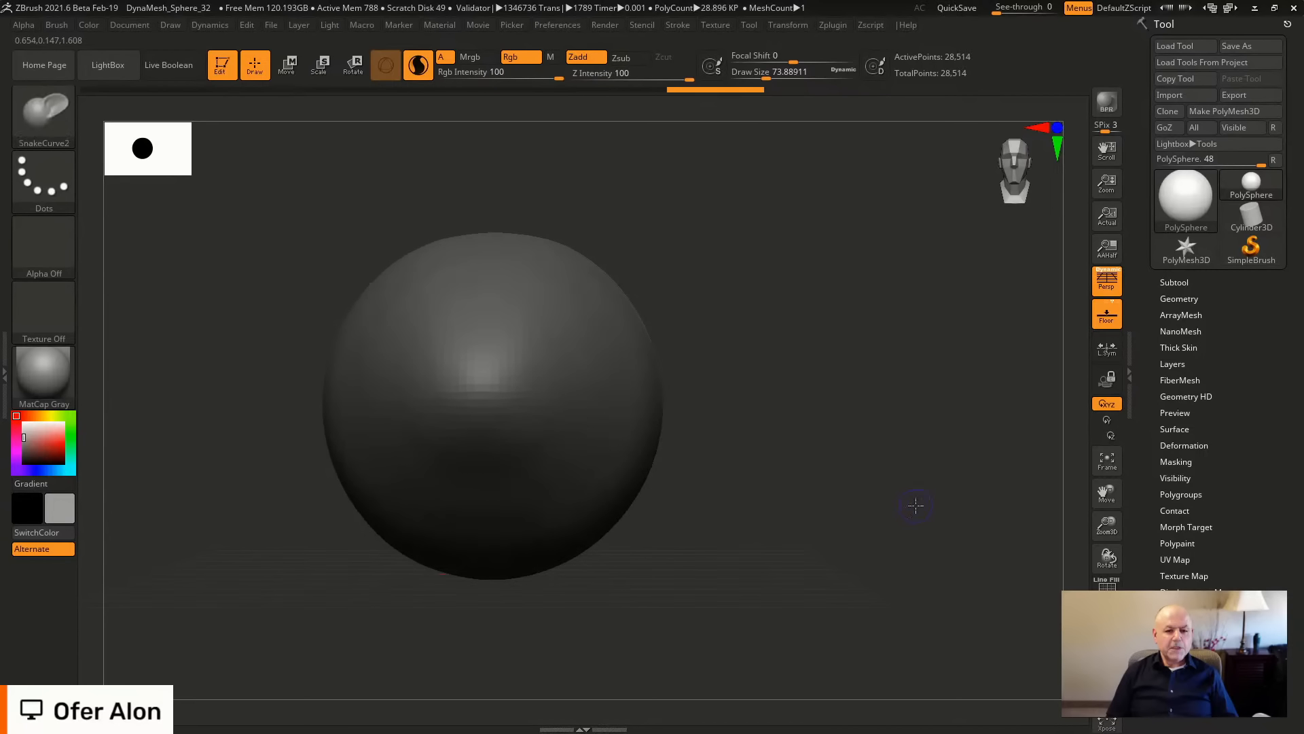
pyautogui.hotkey('ctrl', 'shift', 'z')
pyautogui.hotkey('ctrl', 'shift', 'z')
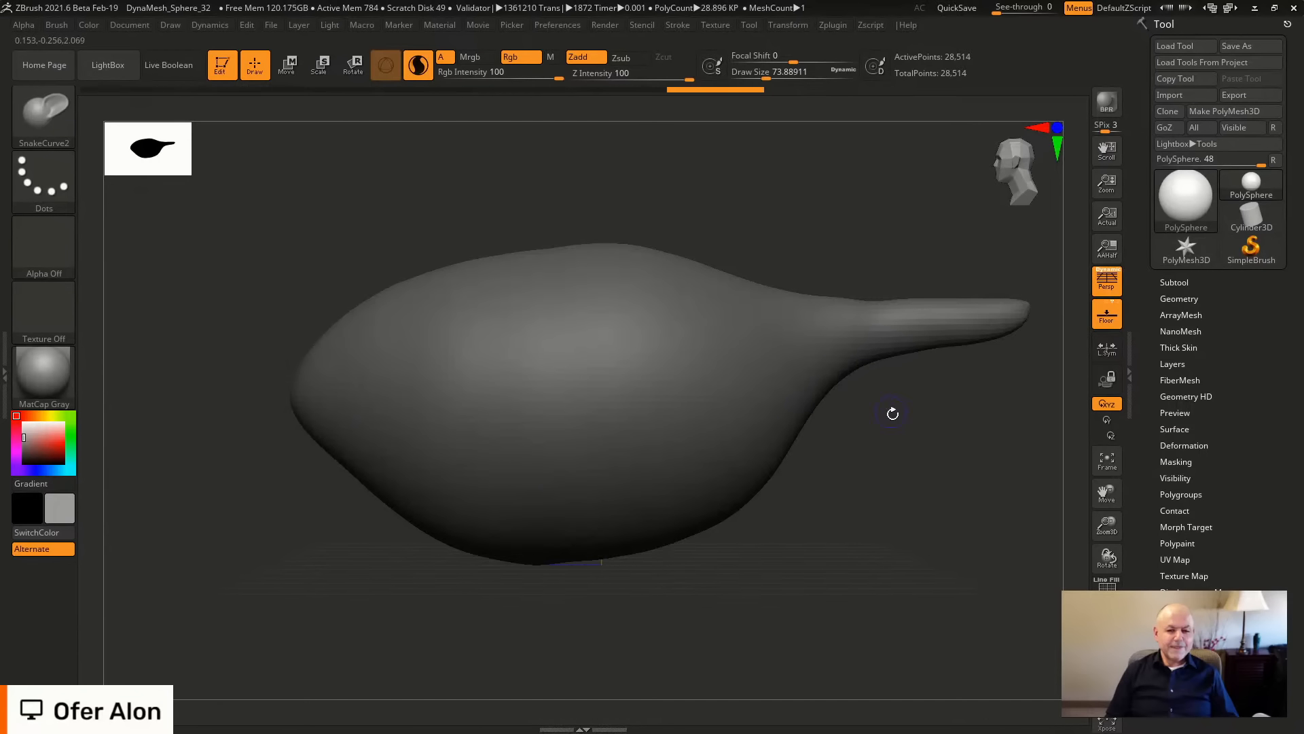
pyautogui.press('shift')
pyautogui.moveTo(884, 498)
pyautogui.mouseDown()
pyautogui.moveTo(847, 460)
pyautogui.moveTo(878, 493)
pyautogui.mouseUp()
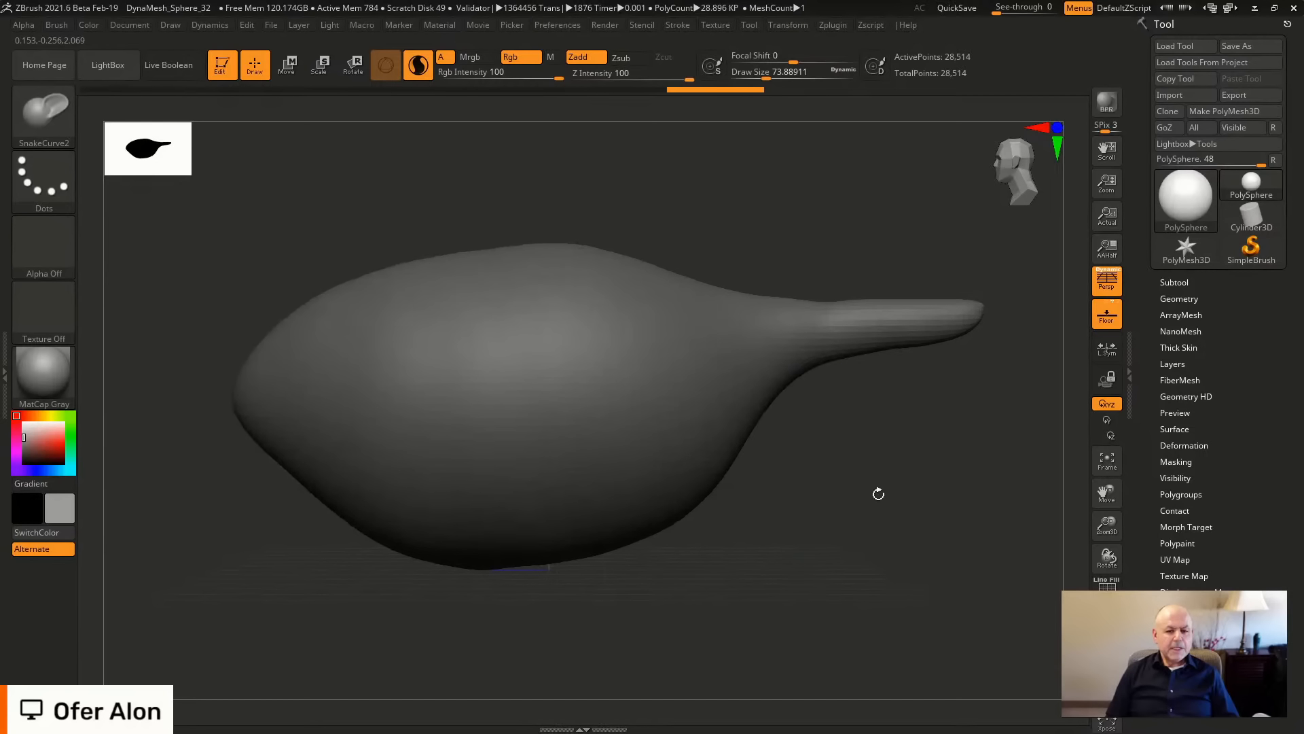
# Choose a dark gray colour and fill the whole whale body with it.
pyautogui.click(28, 451)
pyautogui.click(25, 451)
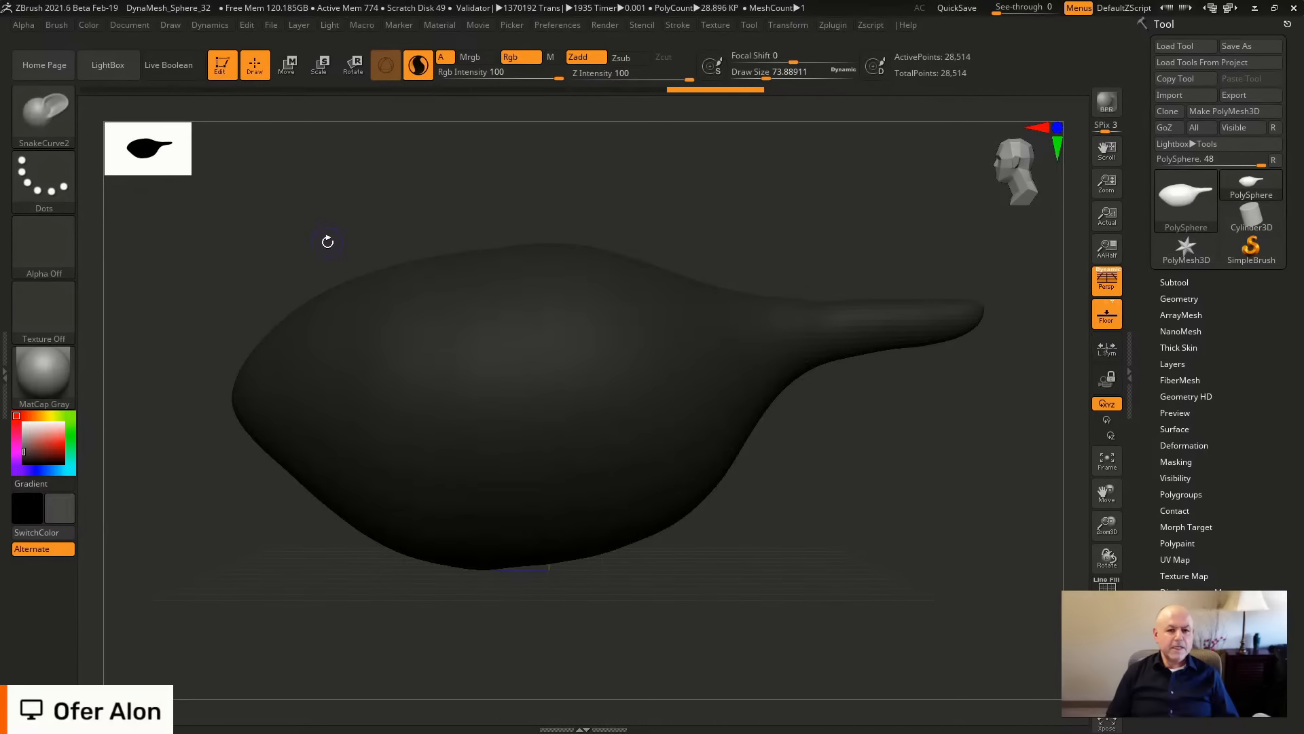
pyautogui.click(89, 25)
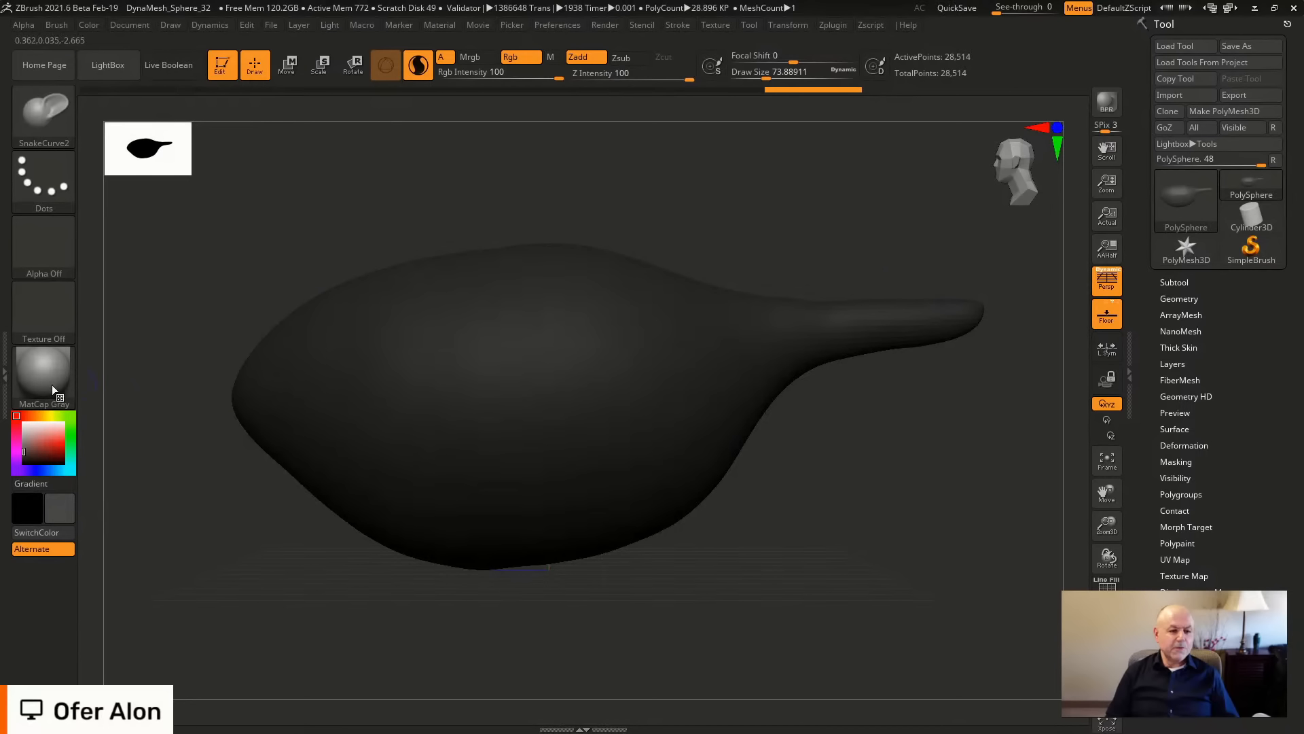
# Mask the belly and two rear flank lobes with a lasso, invert the mask, fill them light gray (RGB 178), and clear the mask.
pyautogui.press('ctrl')
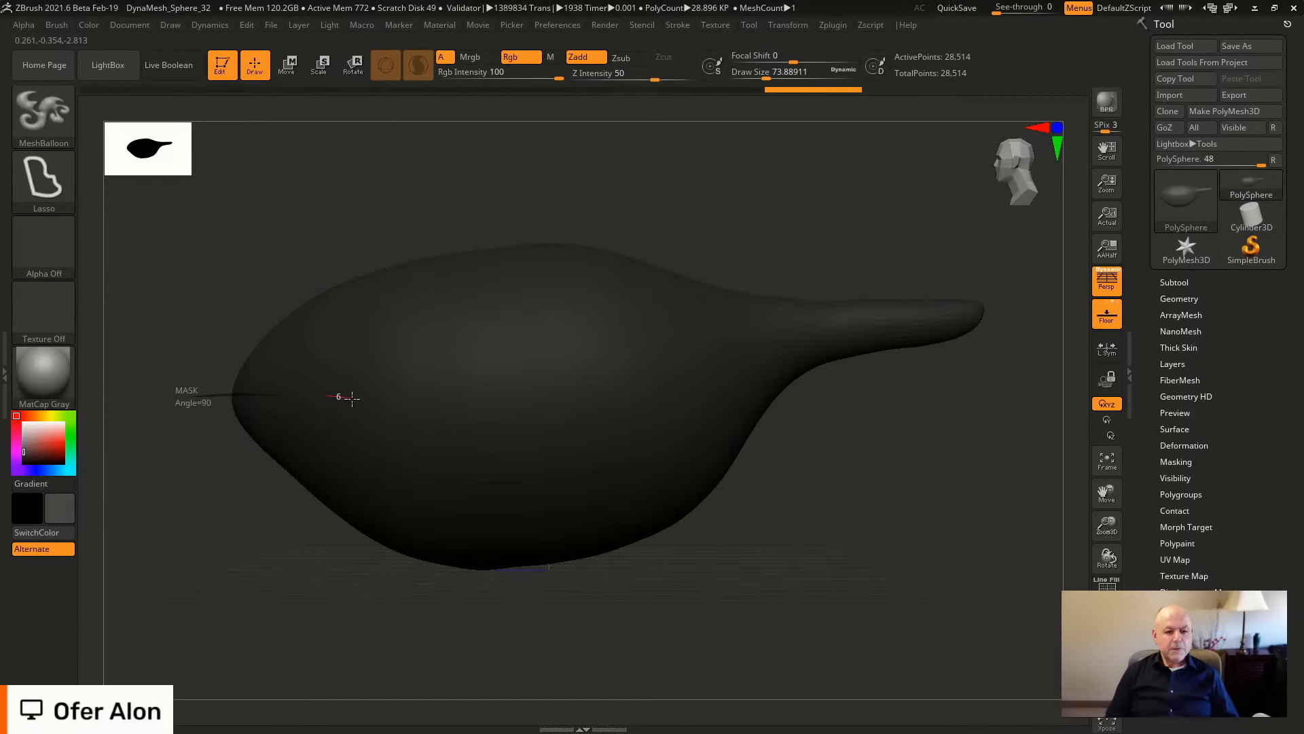
pyautogui.moveTo(352, 397)
pyautogui.keyDown('ctrl'); pyautogui.mouseDown()
pyautogui.moveTo(460, 547)
pyautogui.moveTo(591, 529)
pyautogui.moveTo(622, 472)
pyautogui.moveTo(609, 356)
pyautogui.moveTo(646, 427)
pyautogui.moveTo(750, 422)
pyautogui.moveTo(719, 460)
pyautogui.moveTo(836, 468)
pyautogui.moveTo(845, 501)
pyautogui.moveTo(330, 586)
pyautogui.moveTo(206, 471)
pyautogui.mouseUp(); pyautogui.keyUp('ctrl')
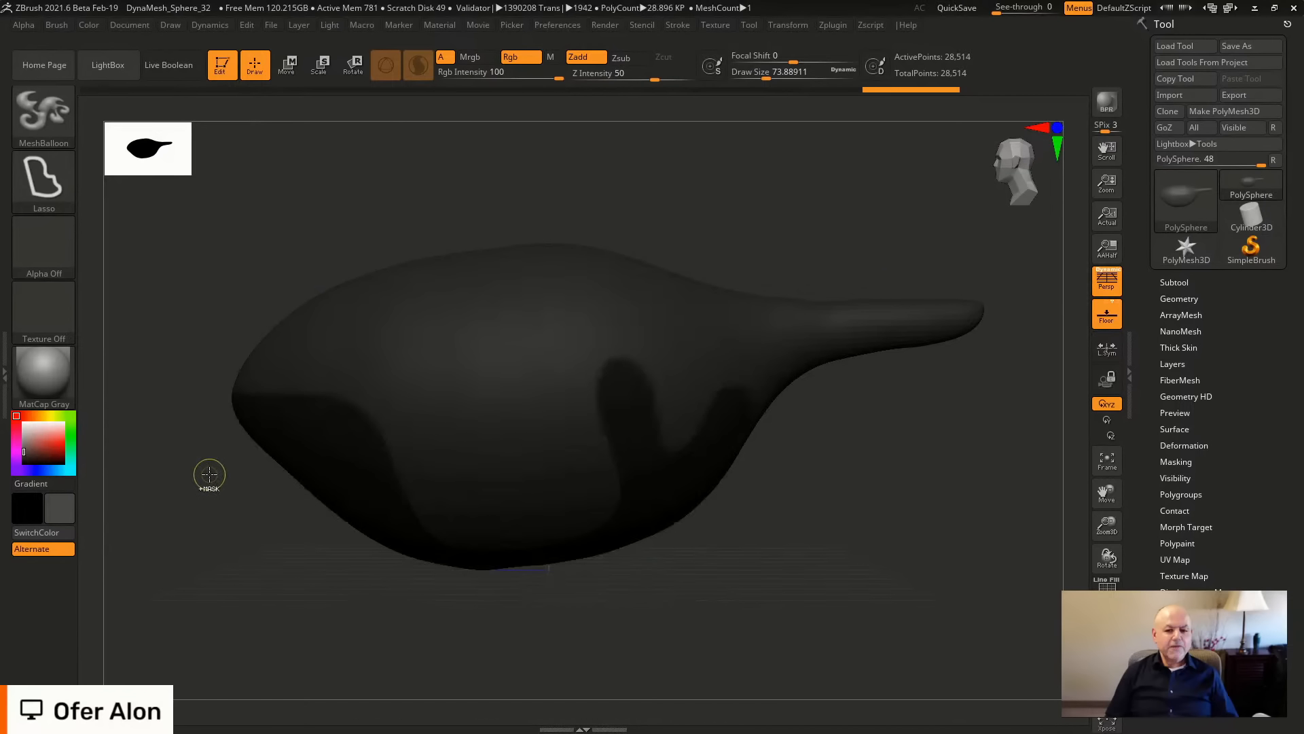
pyautogui.keyDown('ctrl'); pyautogui.click(391, 178); pyautogui.keyUp('ctrl')
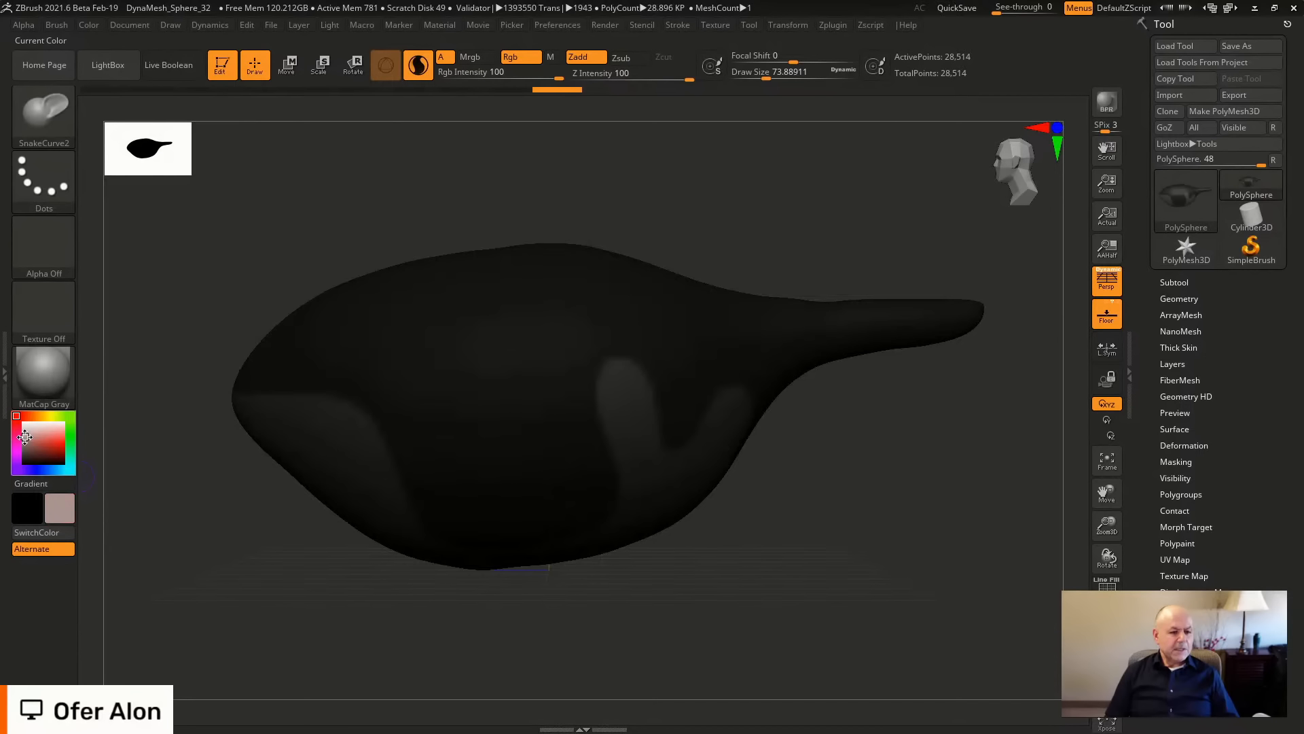
pyautogui.click(93, 23)
pyautogui.click(152, 320)
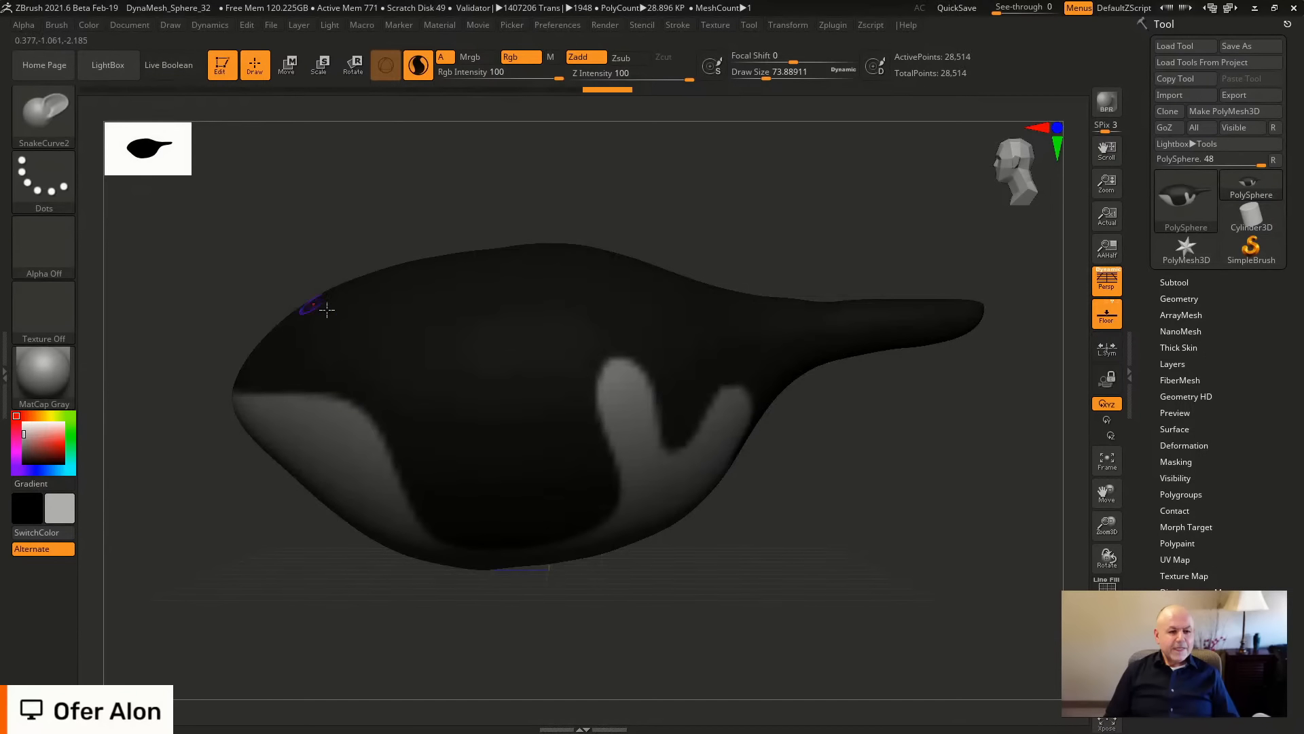
pyautogui.keyDown('ctrl'); pyautogui.click(249, 231); pyautogui.keyUp('ctrl')
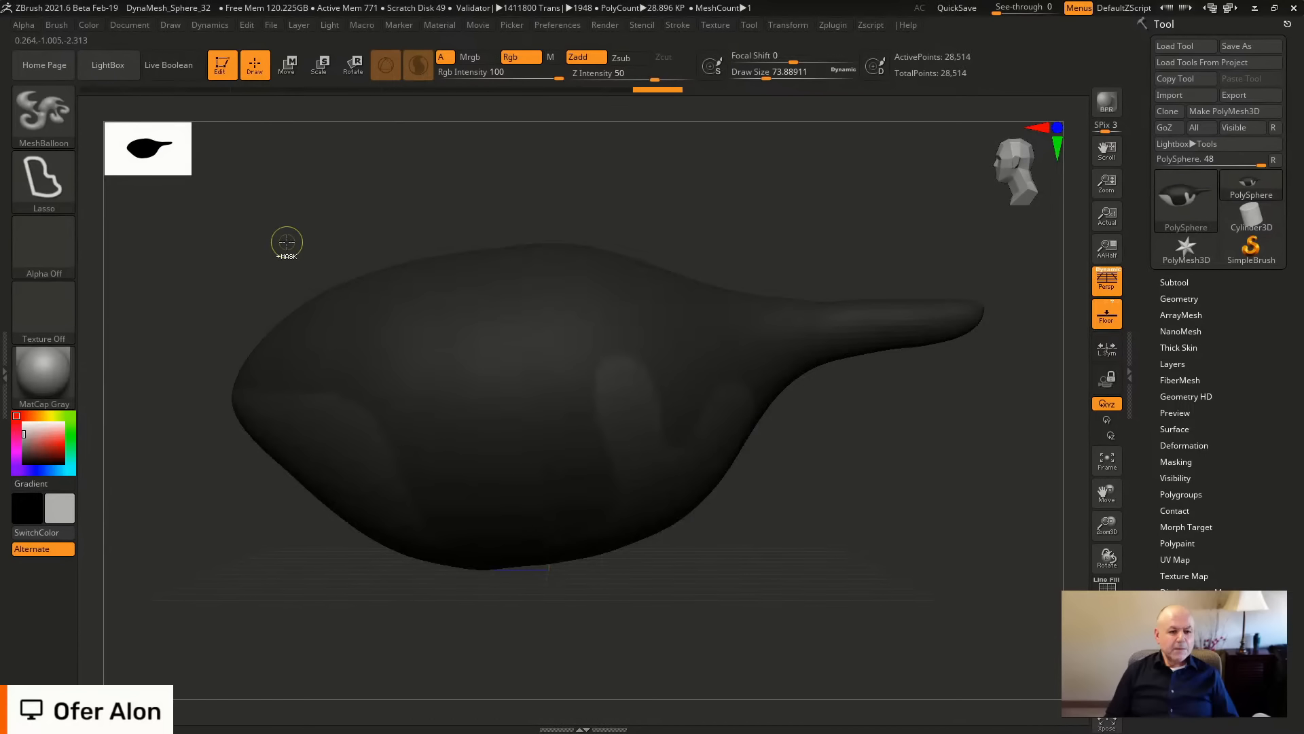
pyautogui.keyDown('ctrl'); pyautogui.click(288, 279); pyautogui.keyUp('ctrl')
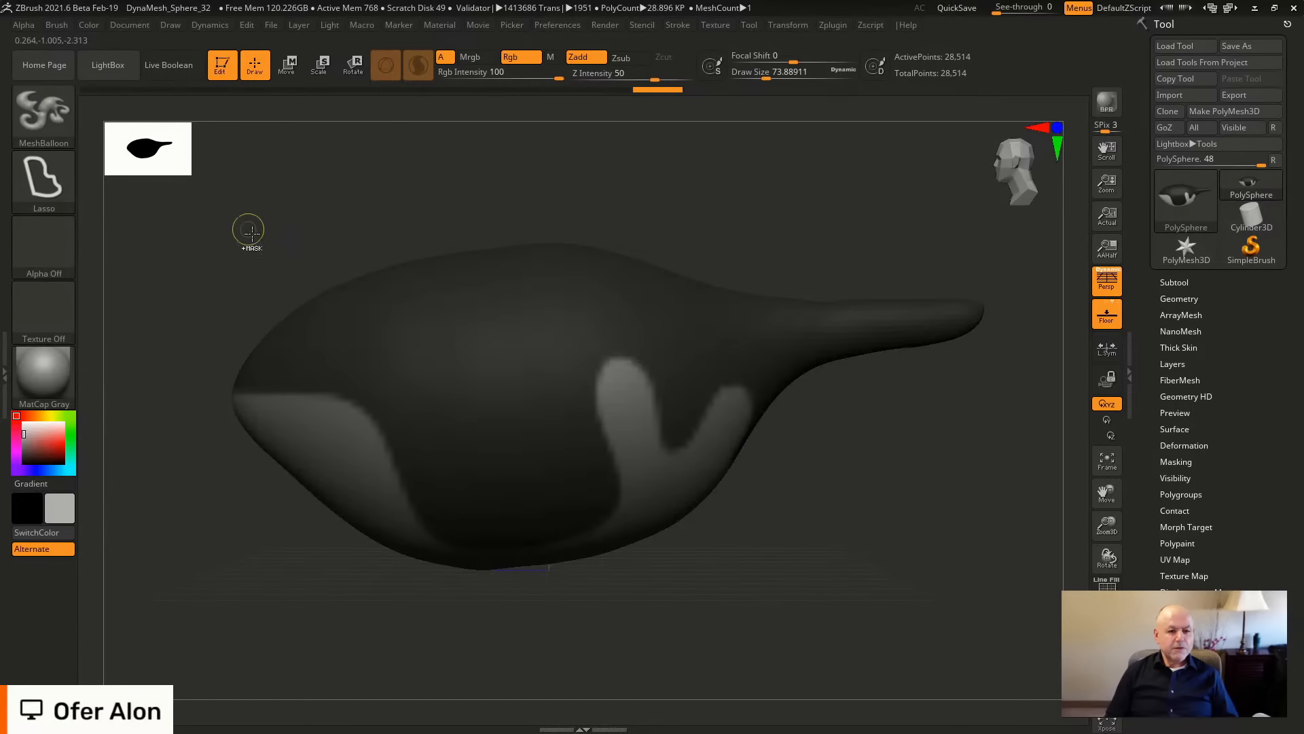
# Mask an oval eye patch above the front of the belly area, invert the mask, fill it light gray, and clear the mask.
pyautogui.moveTo(236, 274)
pyautogui.keyDown('ctrl'); pyautogui.mouseDown()
pyautogui.moveTo(196, 285)
pyautogui.moveTo(214, 301)
pyautogui.moveTo(267, 292)
pyautogui.moveTo(291, 258)
pyautogui.moveTo(218, 257)
pyautogui.moveTo(203, 281)
pyautogui.moveTo(347, 388)
pyautogui.mouseUp(); pyautogui.keyUp('ctrl')
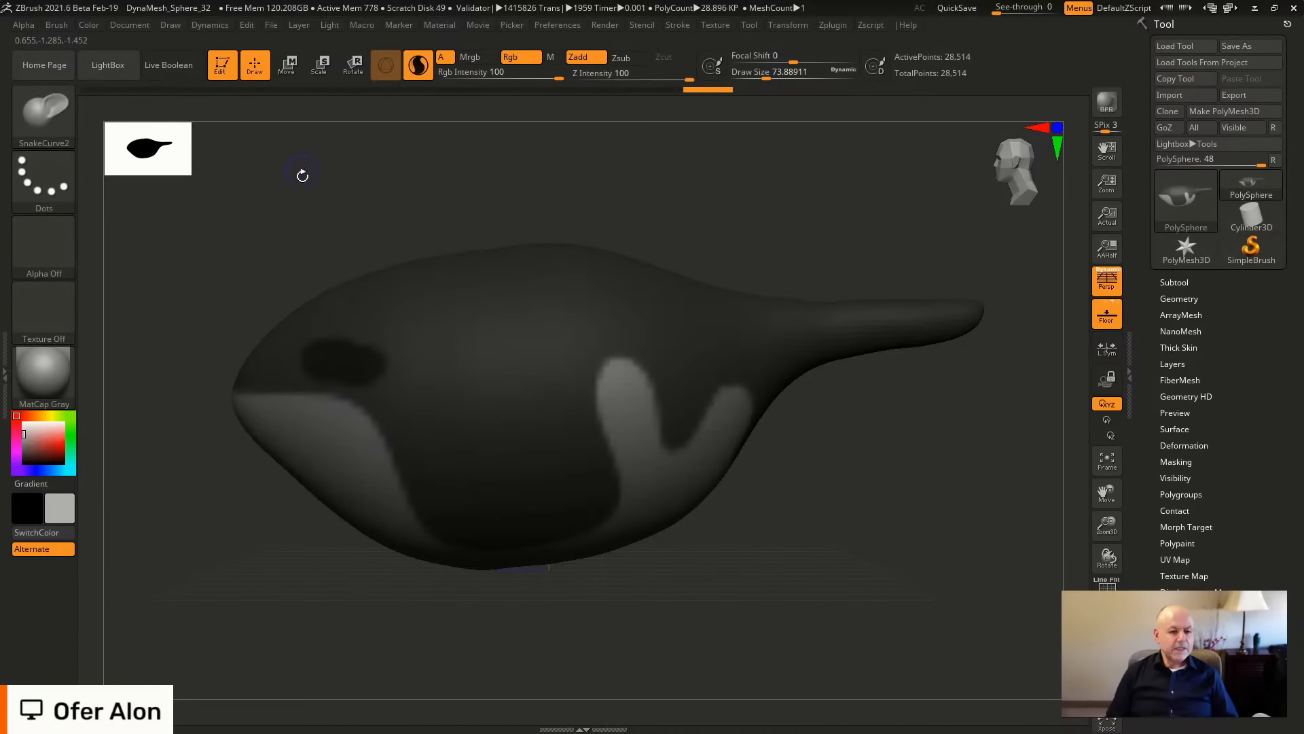
pyautogui.keyDown('ctrl'); pyautogui.click(307, 245); pyautogui.keyUp('ctrl')
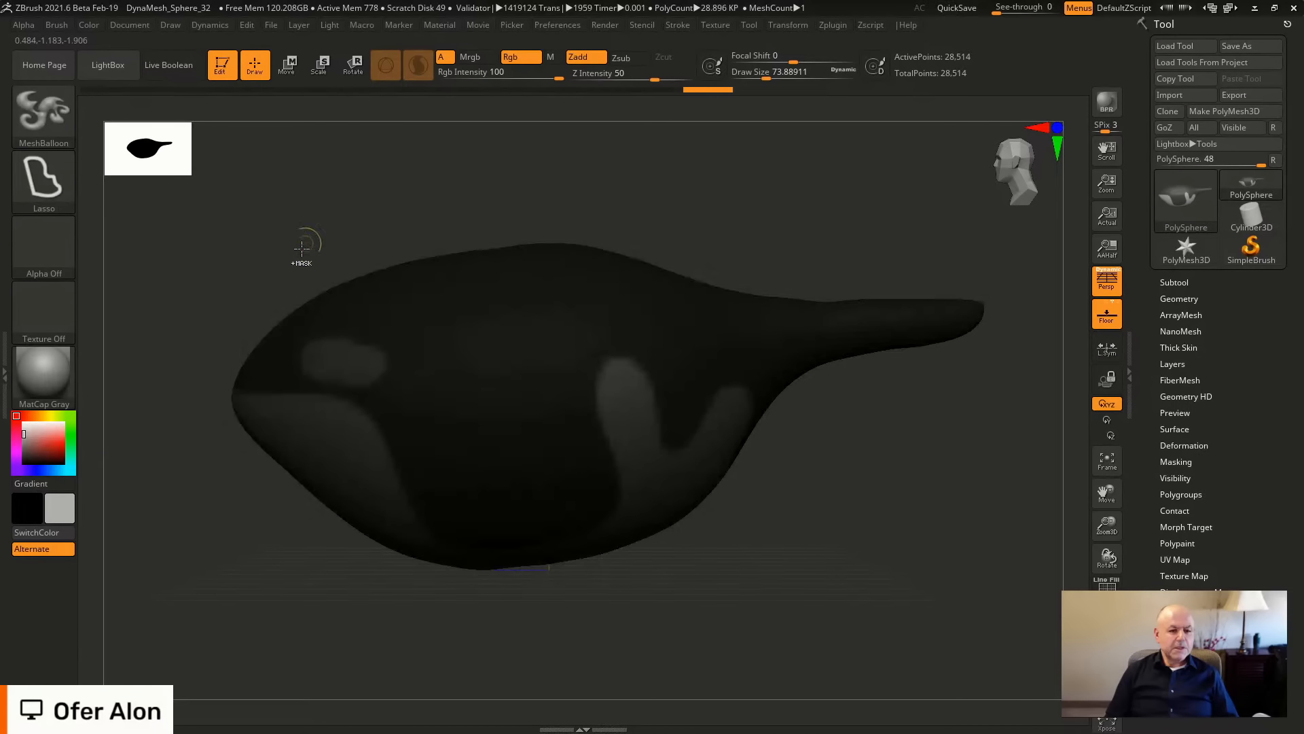
pyautogui.click(84, 26)
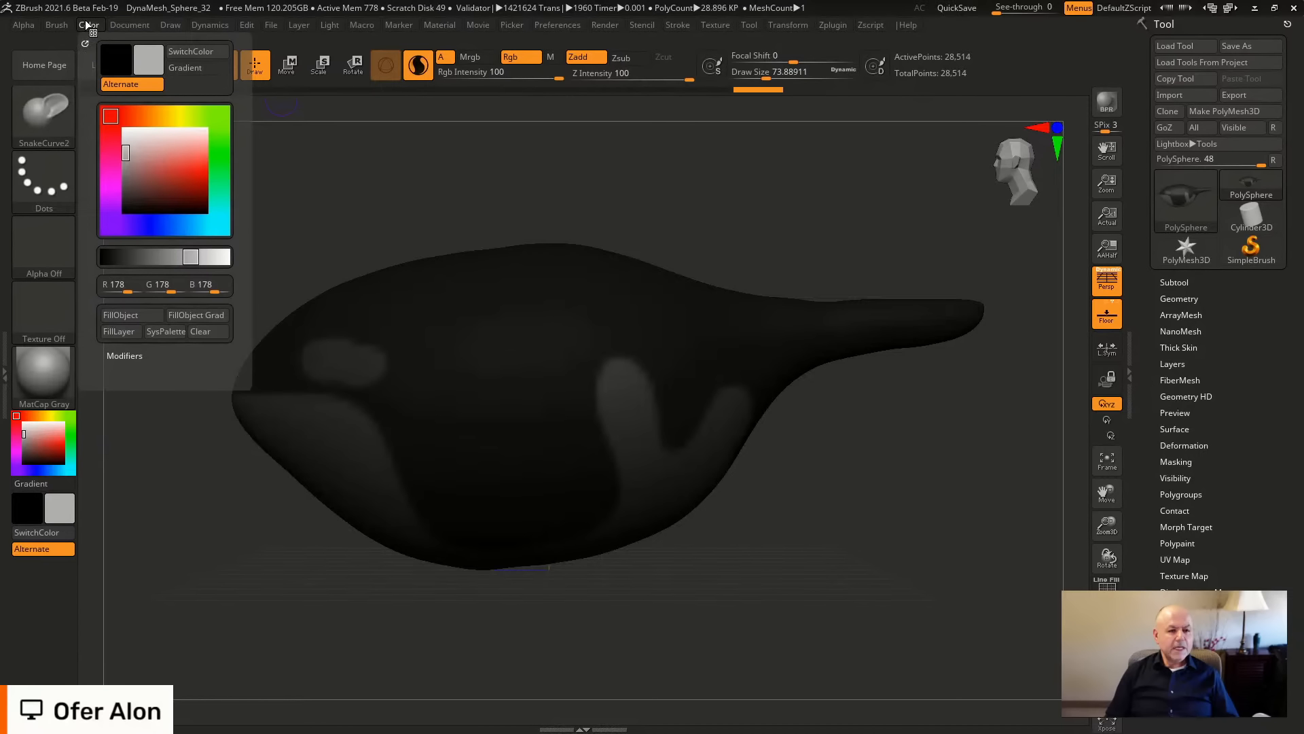
pyautogui.click(131, 316)
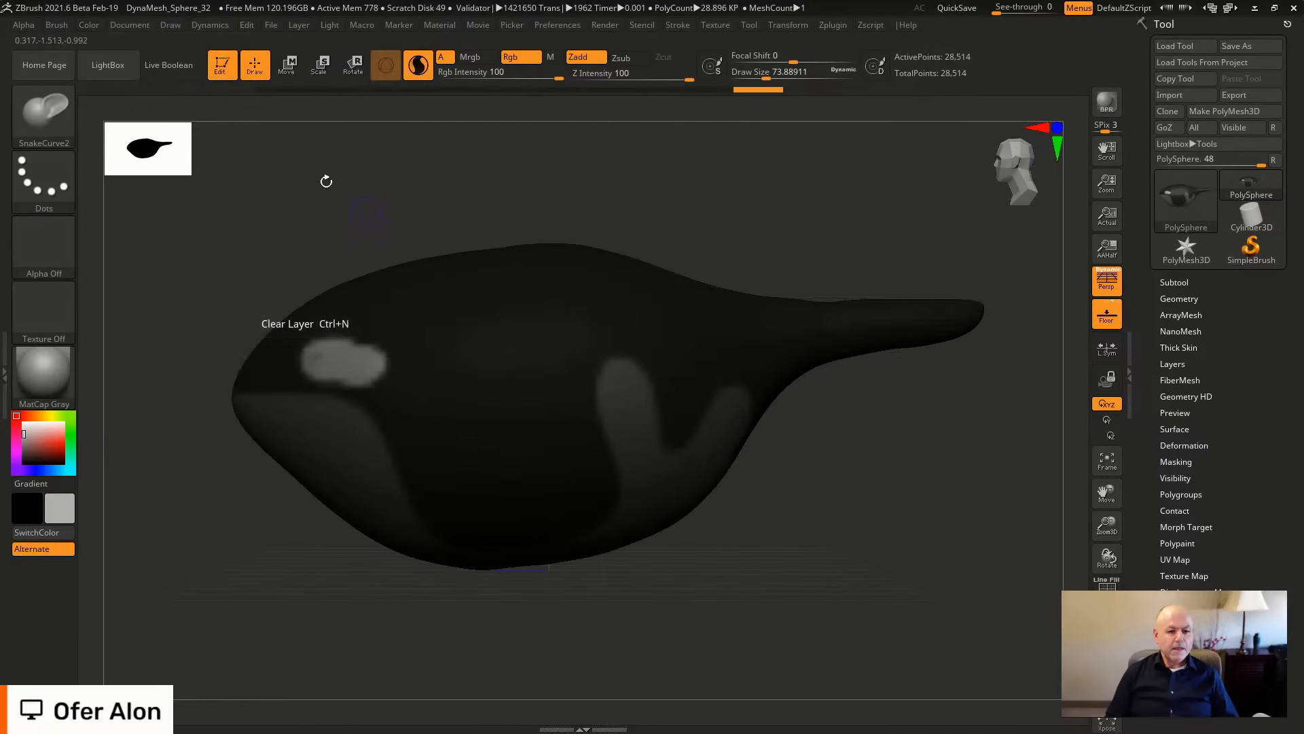
pyautogui.keyDown('ctrl'); pyautogui.click(378, 175); pyautogui.keyUp('ctrl')
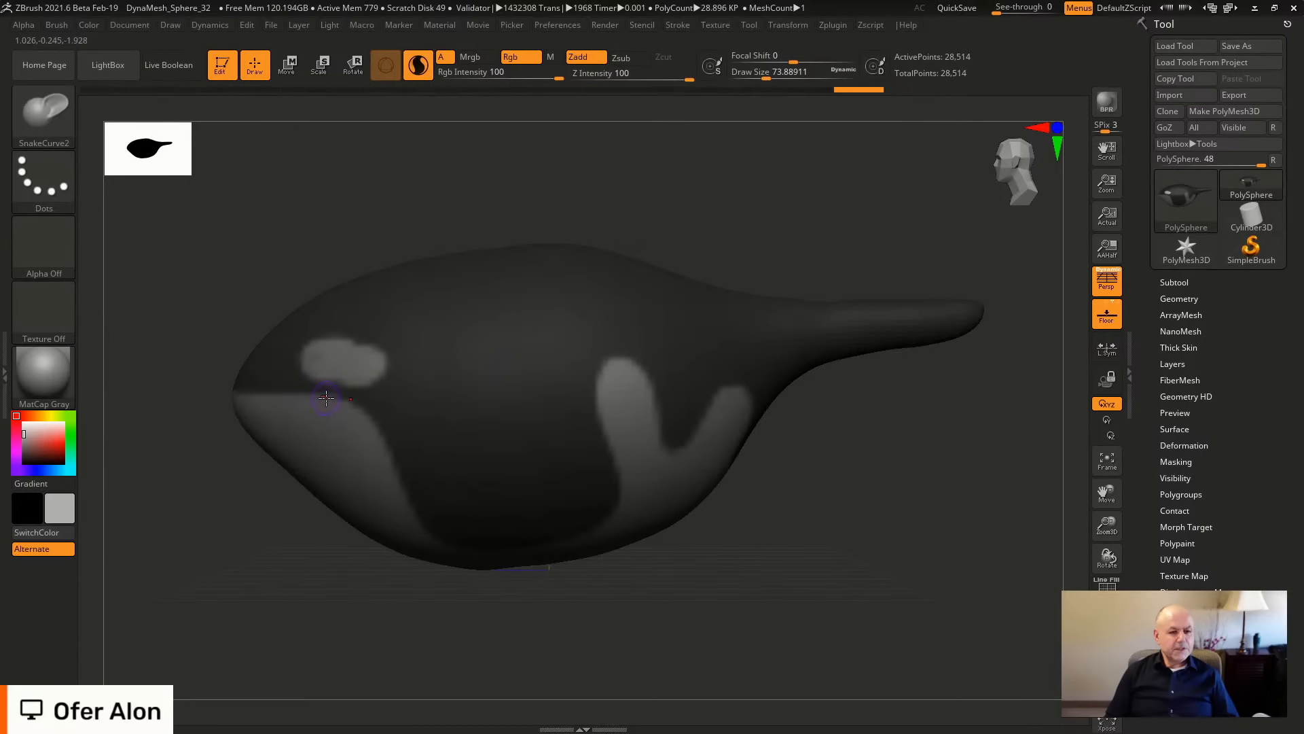
# Switch MeshBalloon to the Circle stroke and add a tiny eye just below the light eye patch, then clear the mask.
pyautogui.click(41, 106)
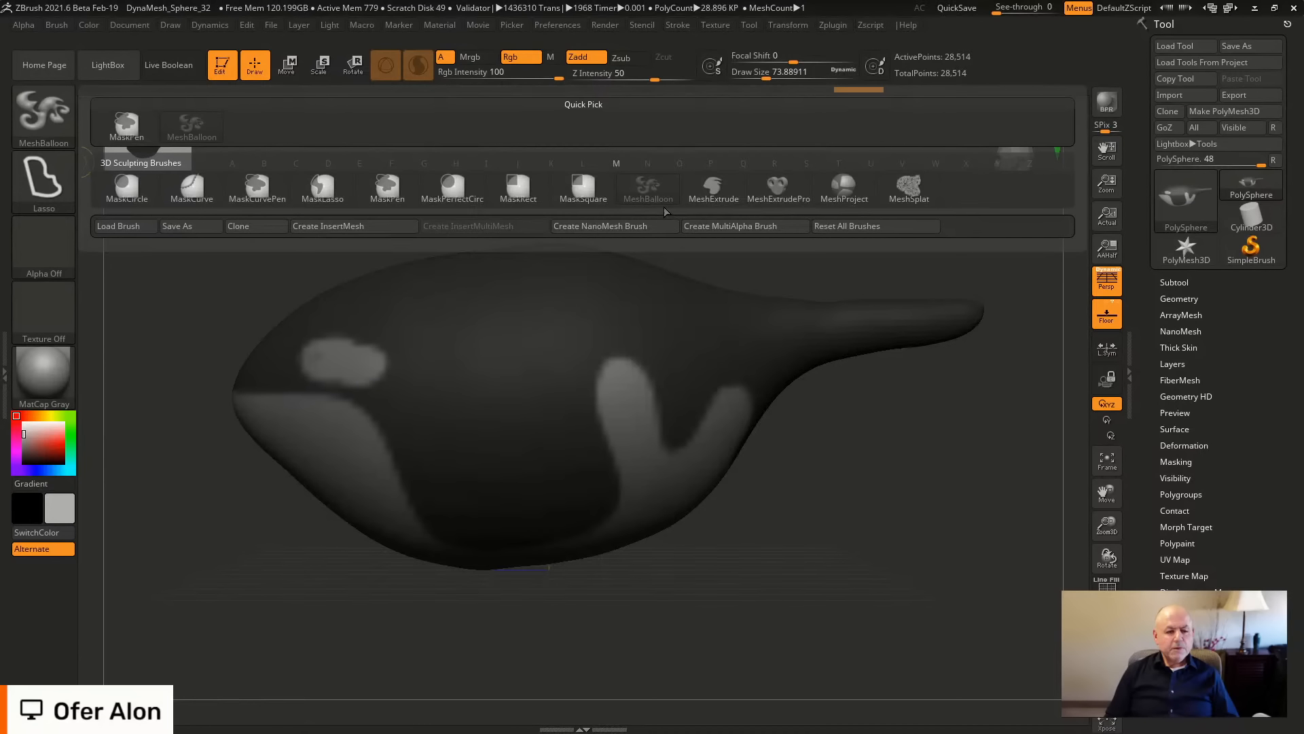
pyautogui.click(44, 181)
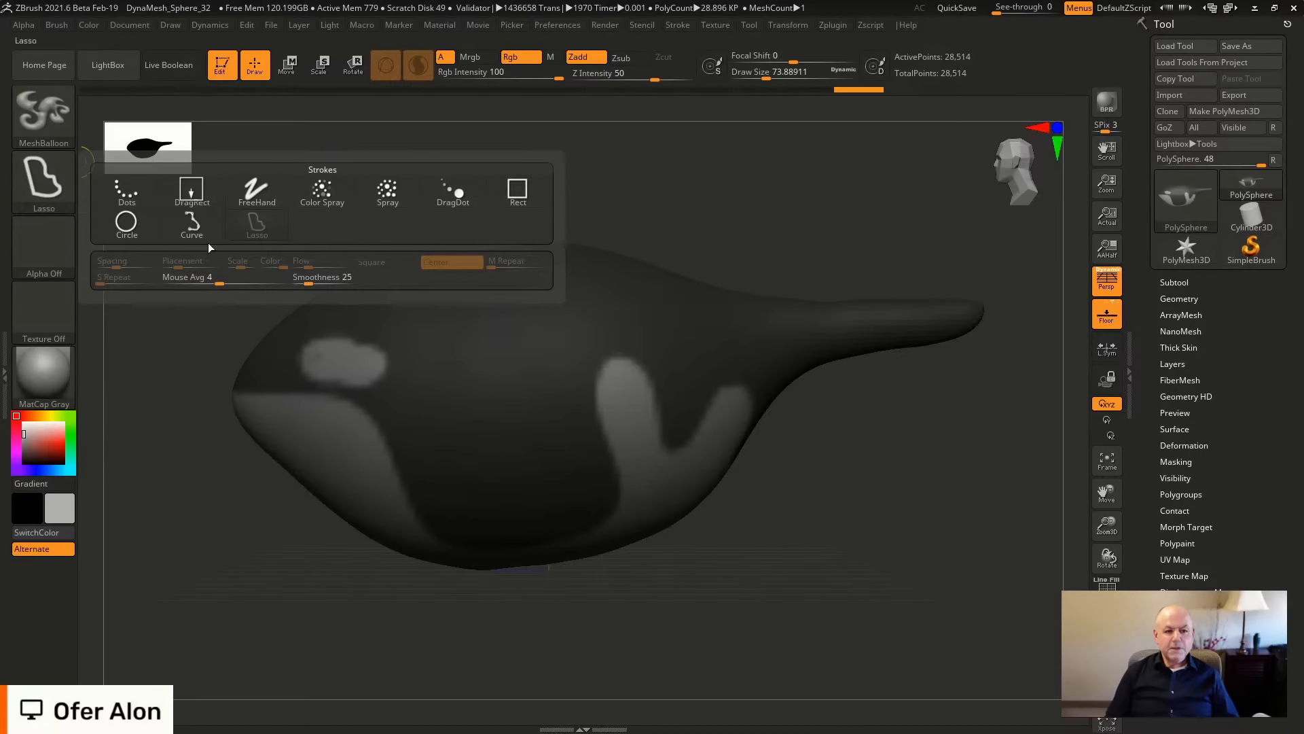
pyautogui.click(126, 226)
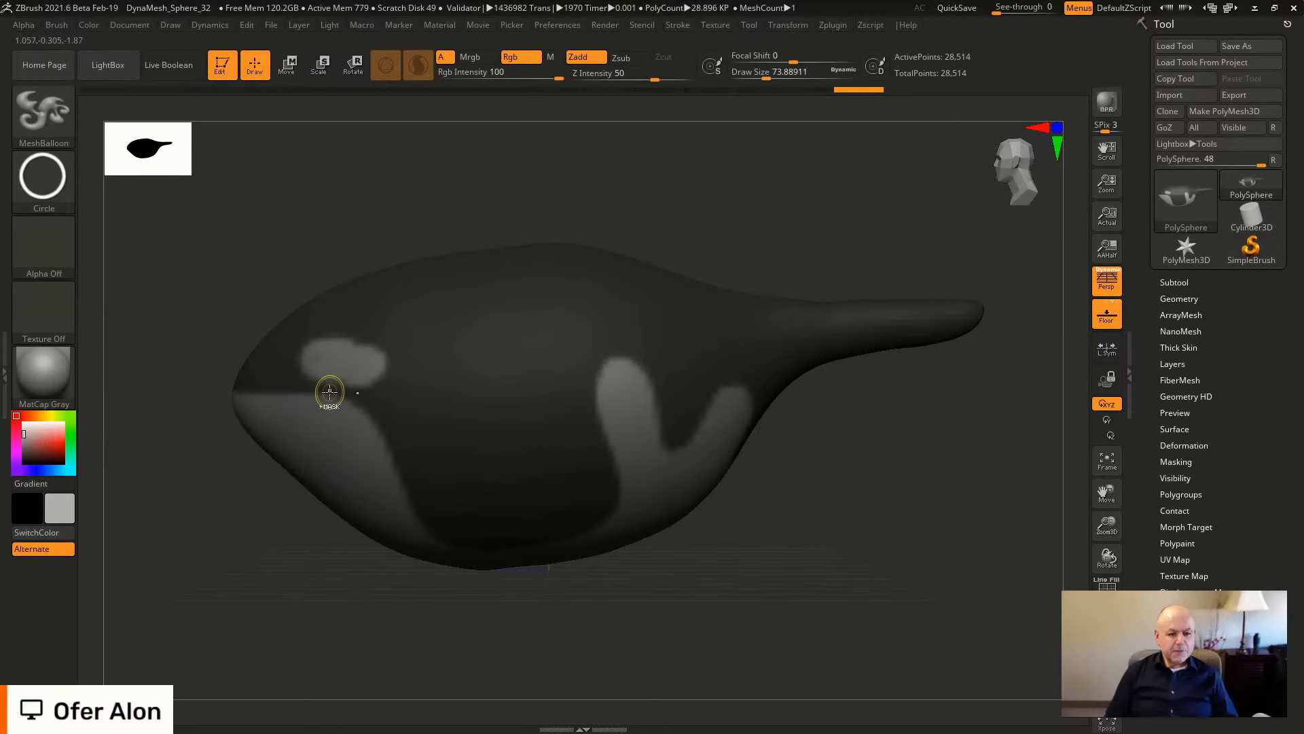
pyautogui.keyDown('ctrl'); pyautogui.moveTo(334, 398); pyautogui.dragTo(333, 397); pyautogui.keyUp('ctrl')
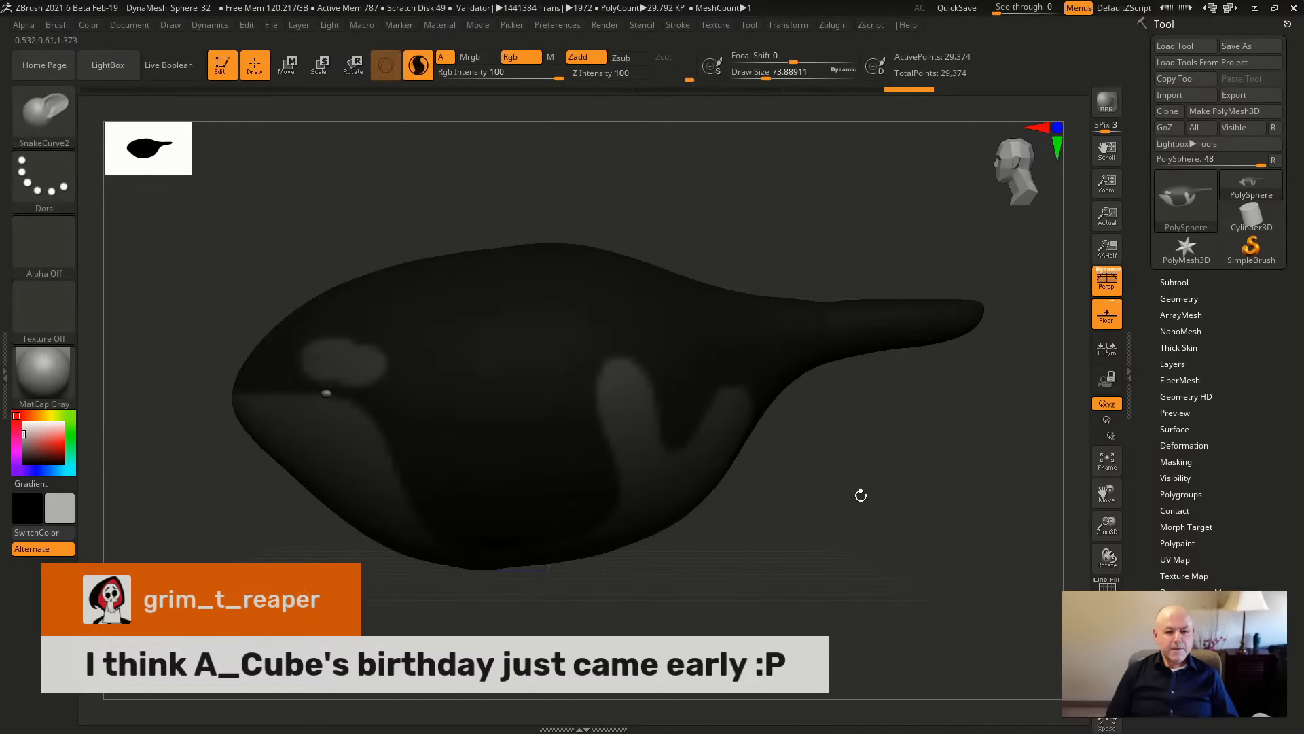
pyautogui.moveTo(940, 503)
pyautogui.mouseDown()
pyautogui.moveTo(998, 523)
pyautogui.moveTo(760, 498)
pyautogui.moveTo(852, 517)
pyautogui.moveTo(955, 585)
pyautogui.mouseUp()
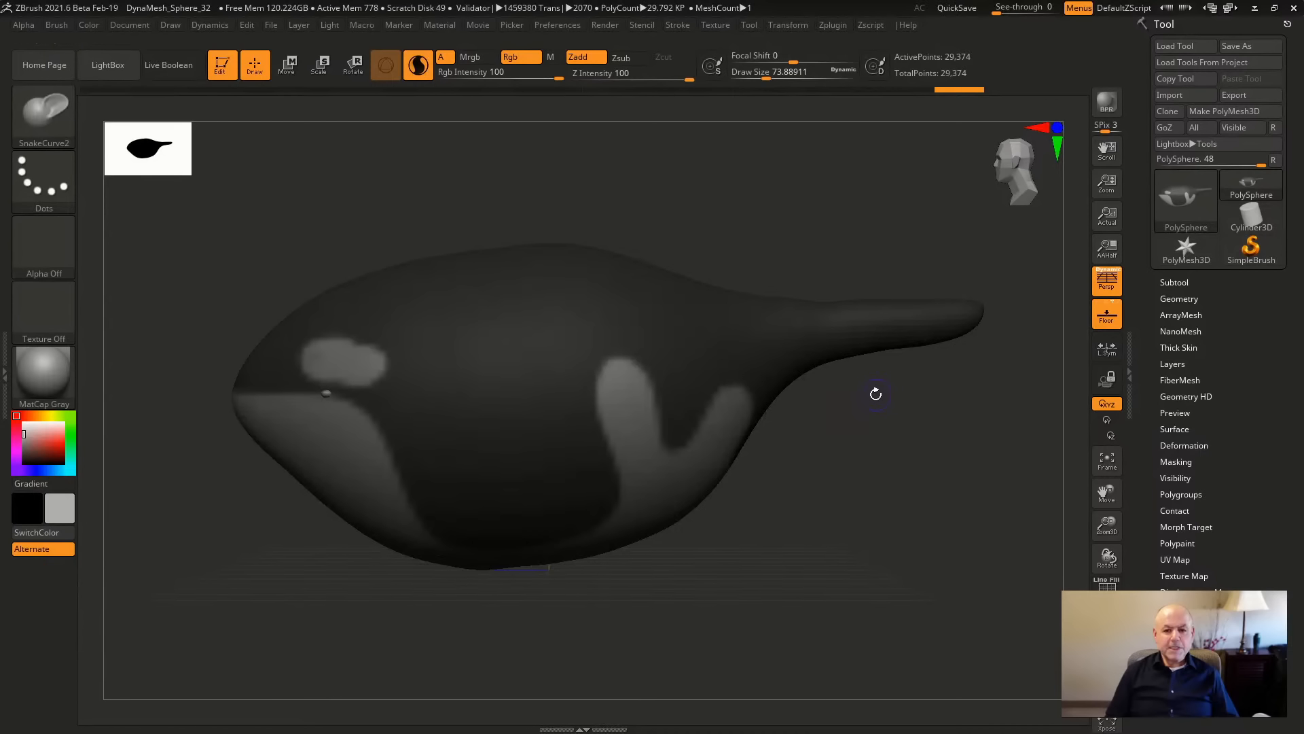
# Extrude mirrored pectoral fins from the whale's lower flanks with SnakeCurve1, using draw size 119.79 and the body's dark gray colour.
pyautogui.moveTo(850, 512); pyautogui.dragTo(861, 461)
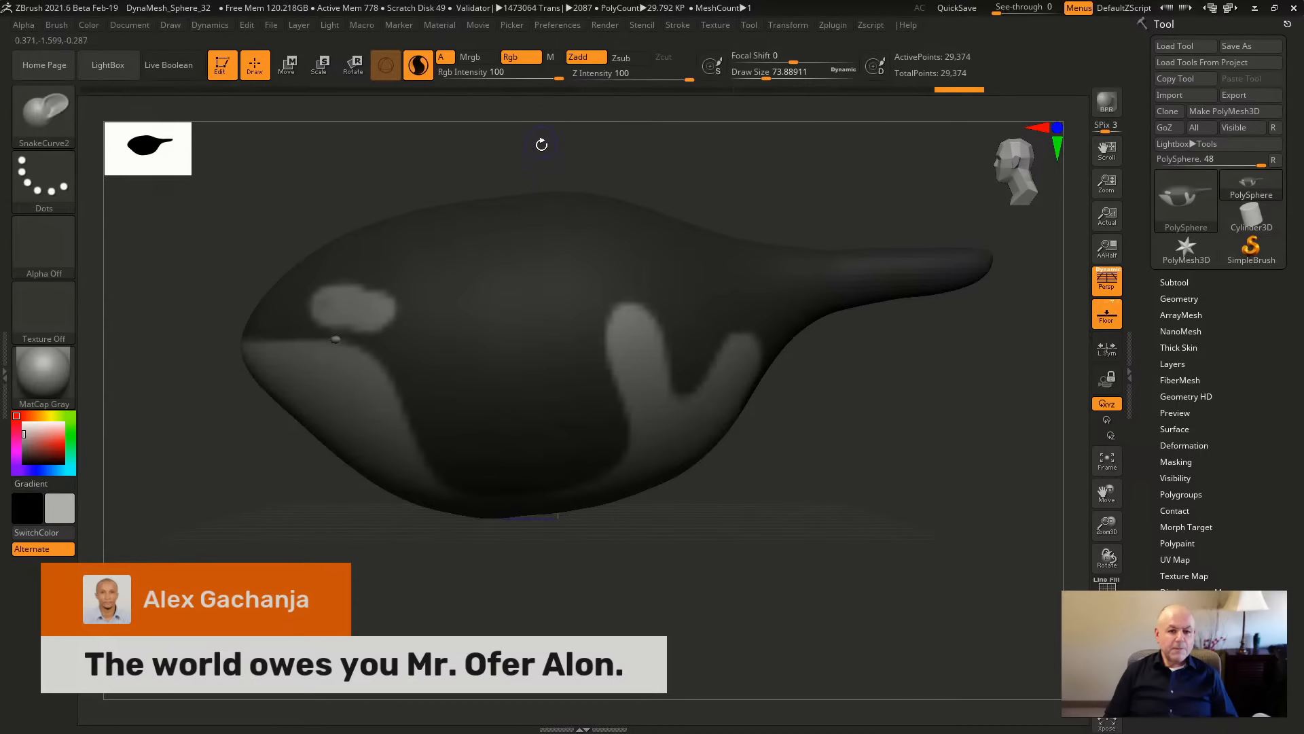
pyautogui.moveTo(913, 437); pyautogui.dragTo(885, 393)
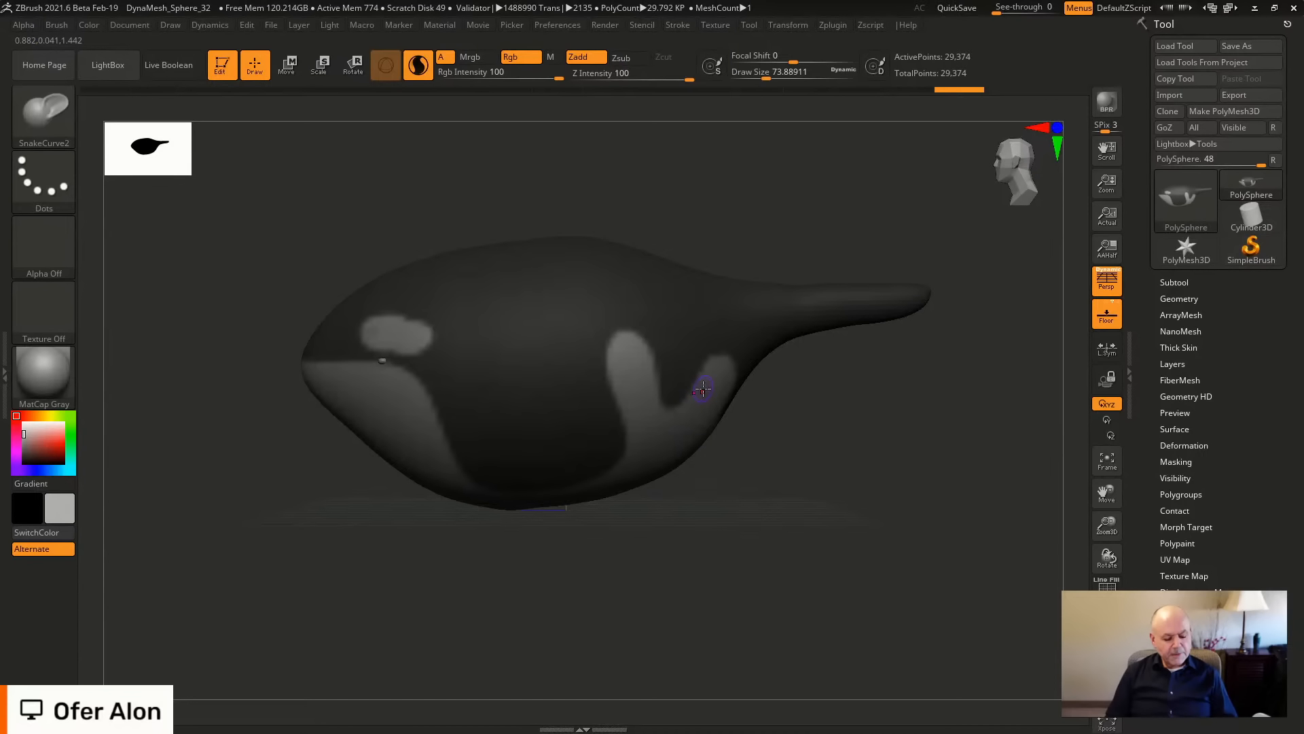
pyautogui.press('b')
pyautogui.press('s')
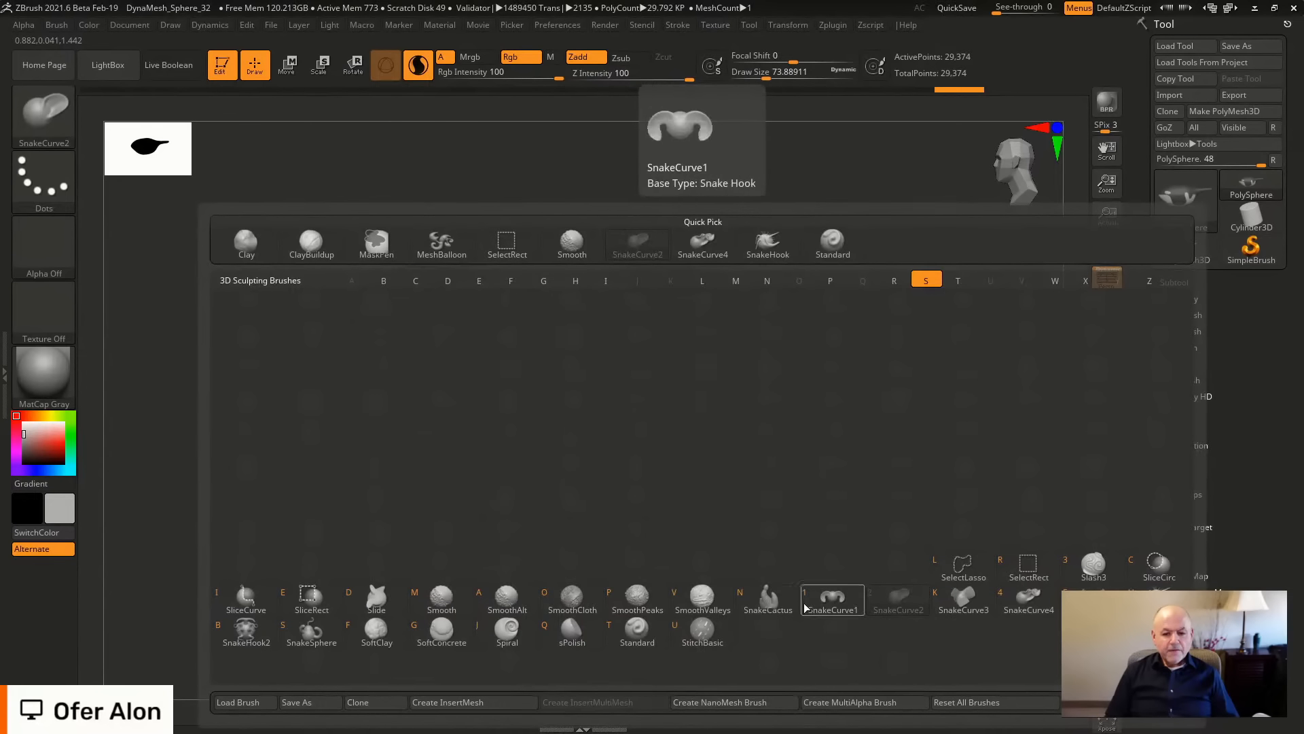
pyautogui.click(842, 603)
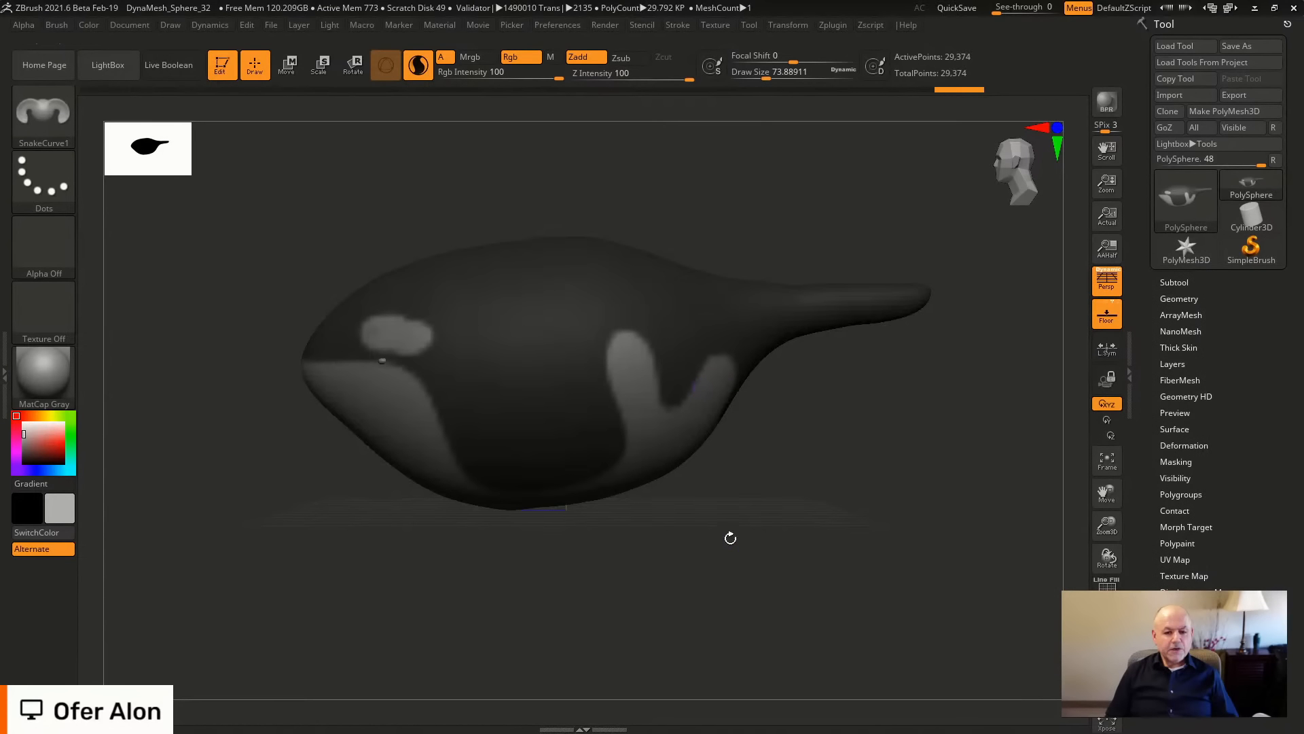
pyautogui.press('s')
pyautogui.moveTo(750, 474); pyautogui.dragTo(758, 474)
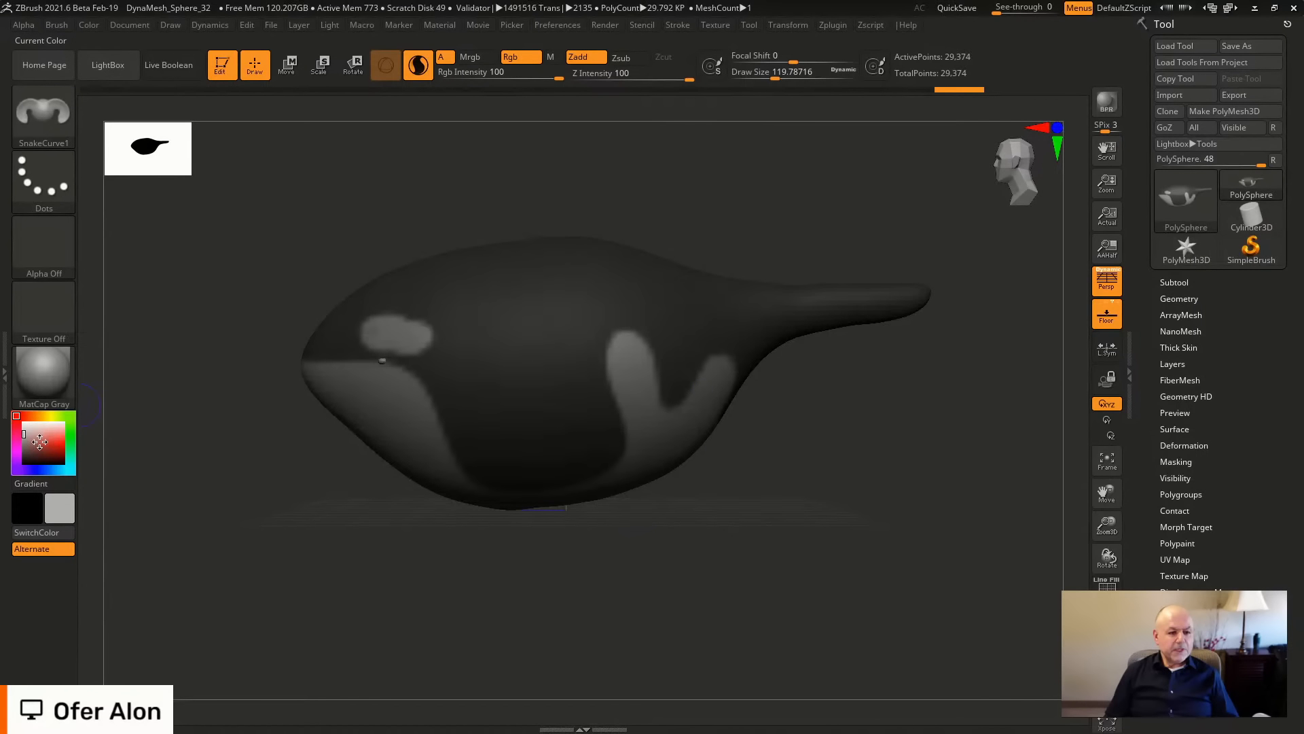
pyautogui.press('c')
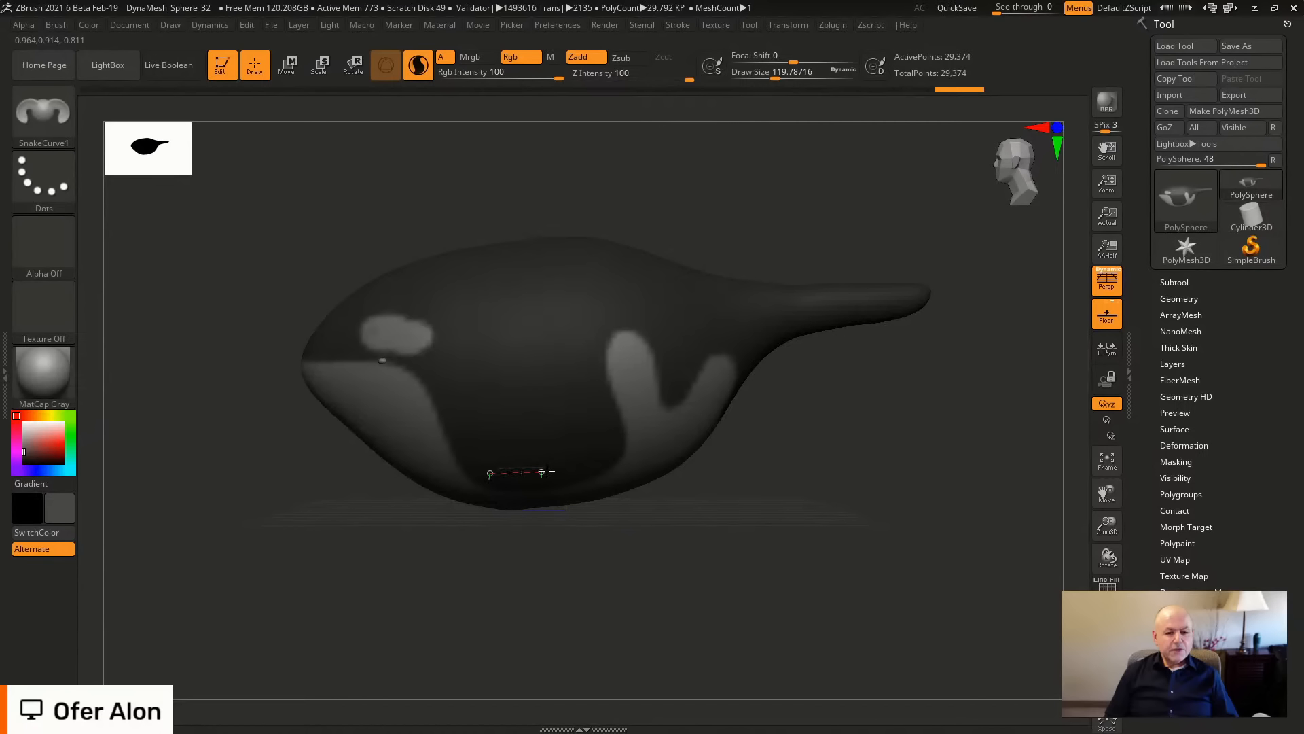
pyautogui.moveTo(593, 462); pyautogui.dragTo(604, 460)
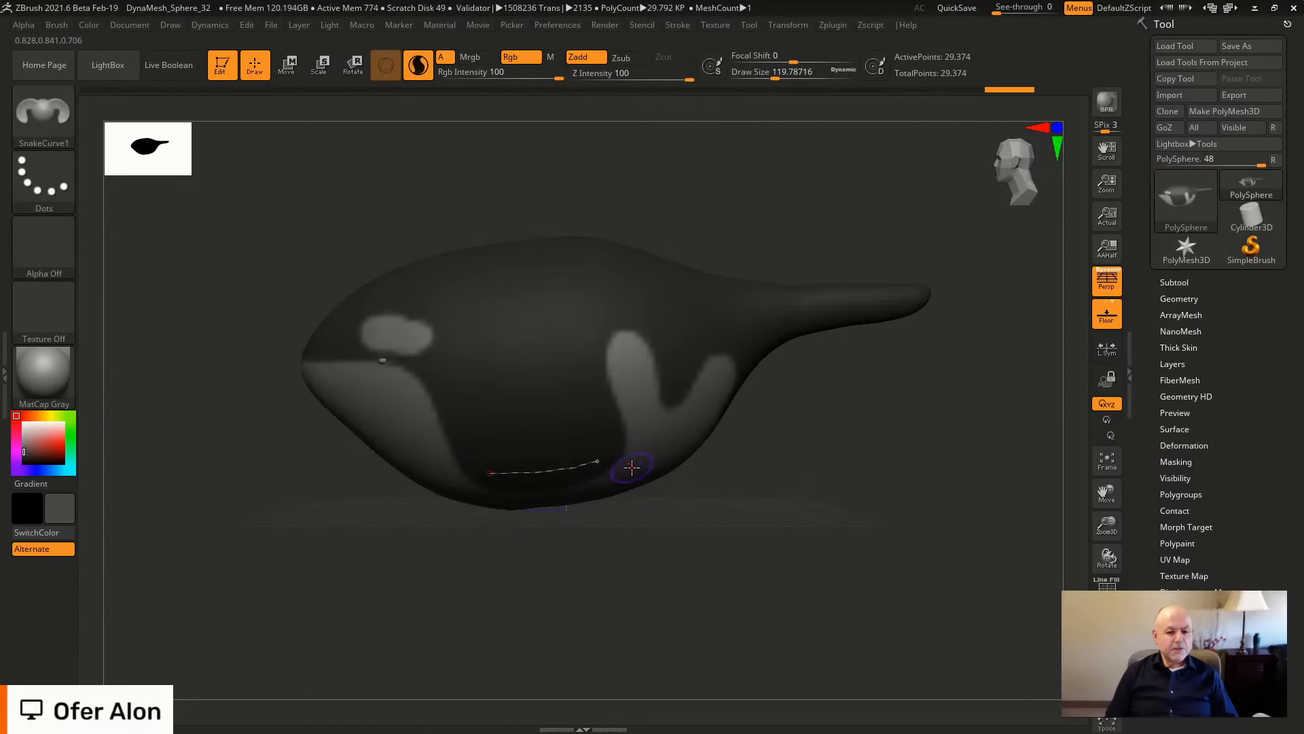
pyautogui.moveTo(544, 474)
pyautogui.mouseDown()
pyautogui.moveTo(534, 544)
pyautogui.moveTo(630, 571)
pyautogui.mouseUp()
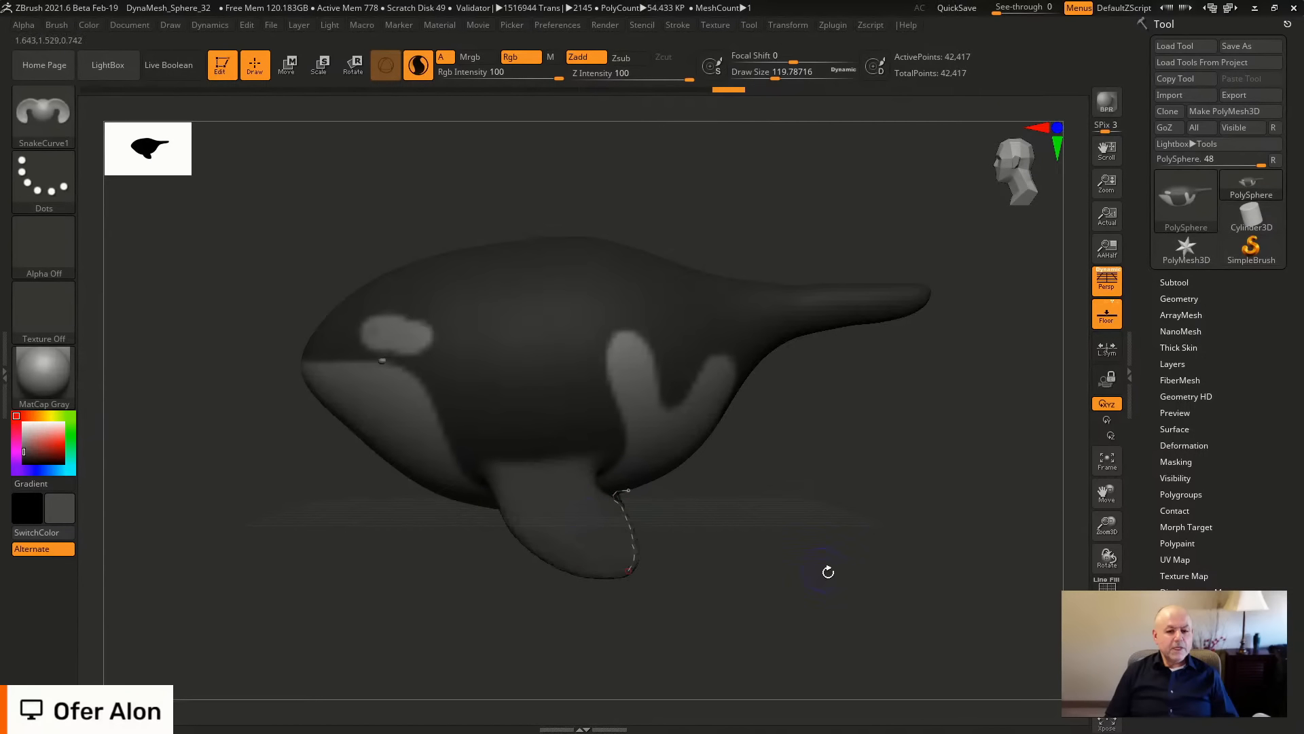
pyautogui.moveTo(858, 508); pyautogui.dragTo(858, 556)
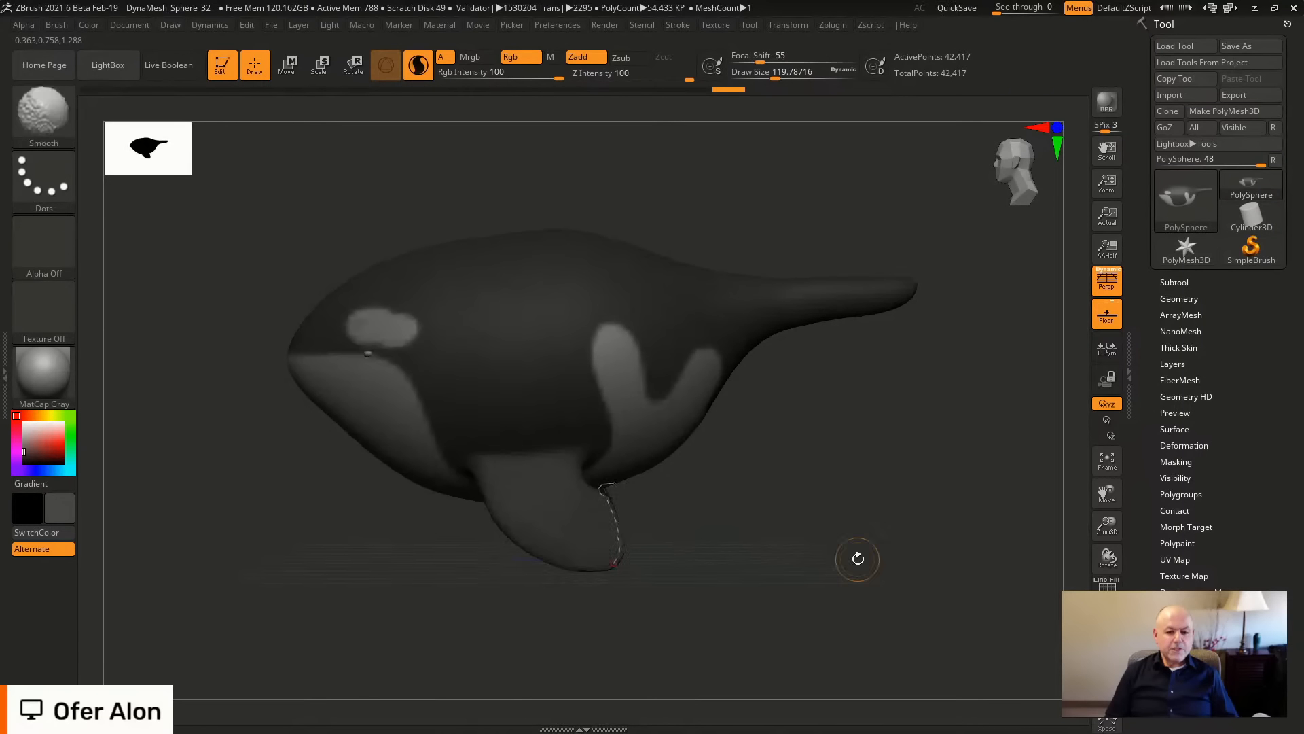
# Pull mirrored tail flukes out of the tail's tip with SnakeCurve1 and extend them with a second curve along their outer edge.
pyautogui.keyDown('alt'); pyautogui.moveTo(959, 442); pyautogui.dragTo(870, 448); pyautogui.keyUp('alt')
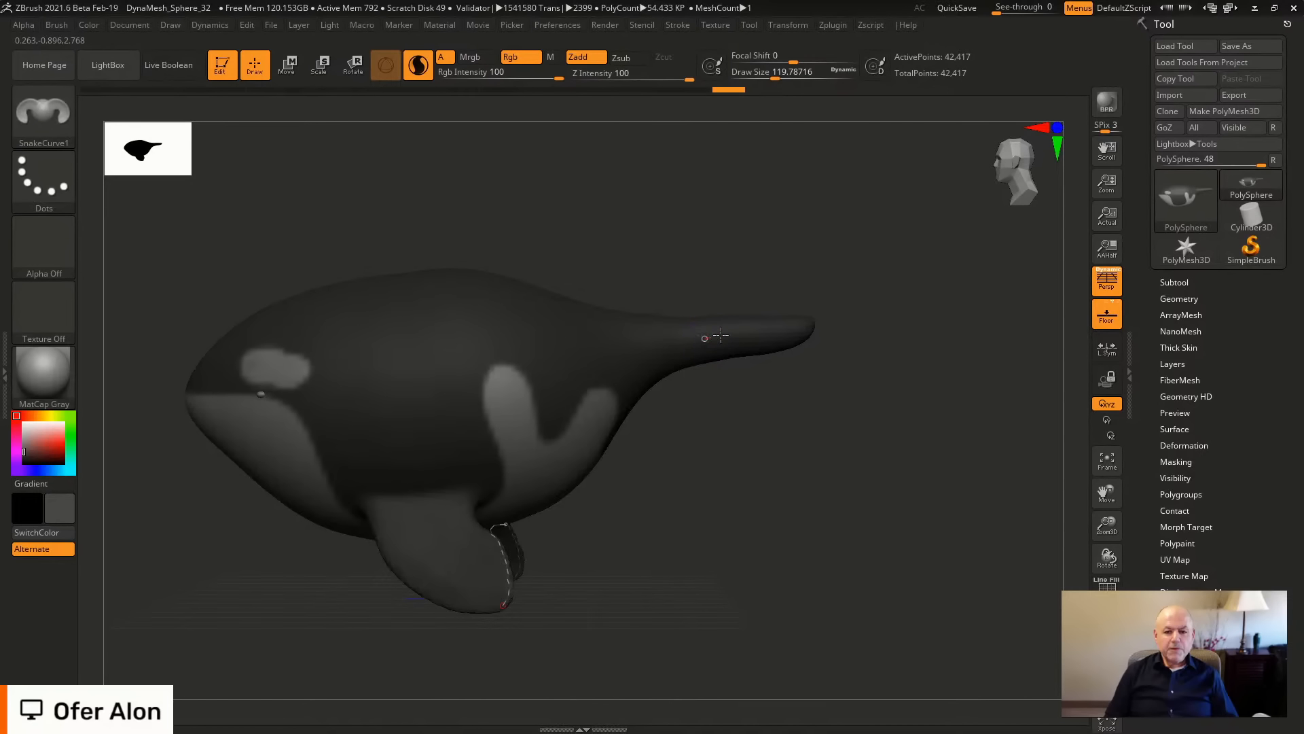
pyautogui.moveTo(812, 329)
pyautogui.mouseDown()
pyautogui.moveTo(764, 332)
pyautogui.moveTo(817, 350)
pyautogui.mouseUp()
pyautogui.hotkey('ctrl', 'z')
pyautogui.moveTo(931, 422)
pyautogui.mouseDown()
pyautogui.moveTo(772, 328)
pyautogui.moveTo(869, 441)
pyautogui.moveTo(902, 625)
pyautogui.moveTo(938, 515)
pyautogui.moveTo(894, 536)
pyautogui.moveTo(766, 488)
pyautogui.moveTo(855, 500)
pyautogui.moveTo(938, 481)
pyautogui.mouseUp()
pyautogui.moveTo(774, 565); pyautogui.dragTo(775, 599)
pyautogui.keyDown('alt'); pyautogui.moveTo(931, 526); pyautogui.dragTo(906, 577); pyautogui.keyUp('alt')
pyautogui.click(807, 435)
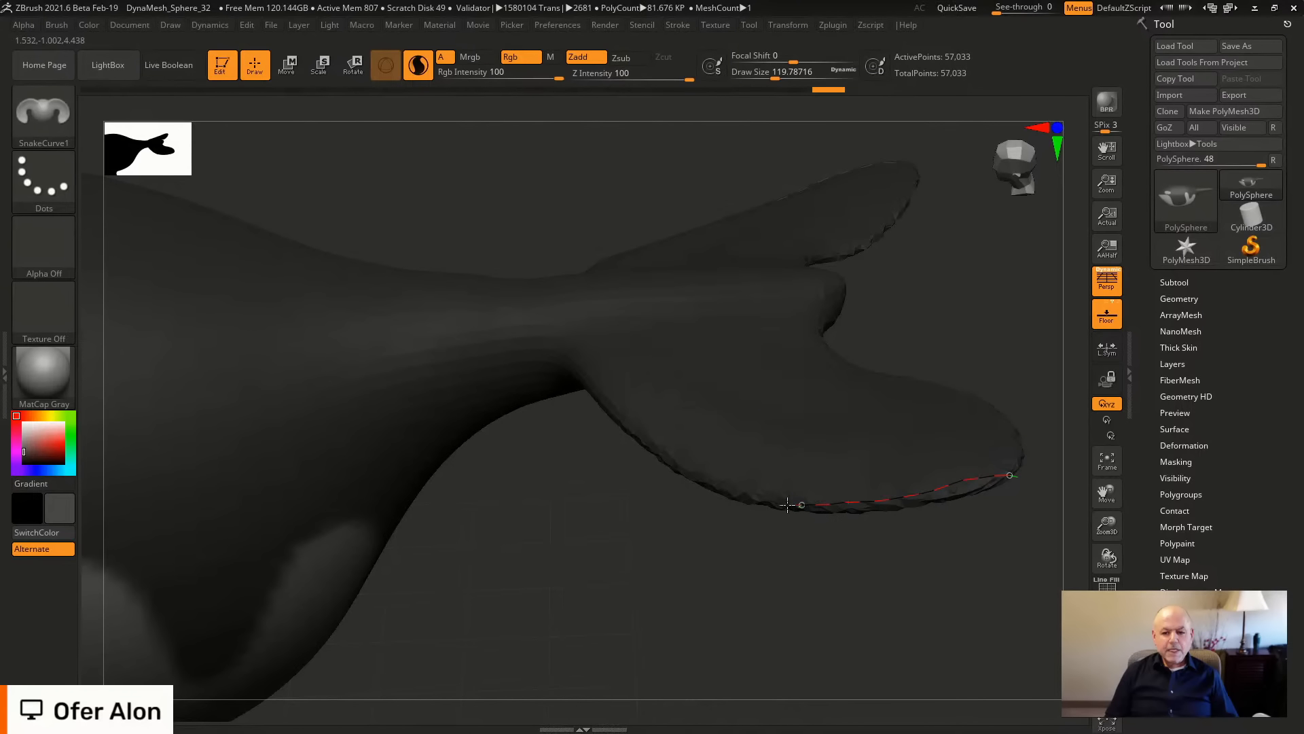
pyautogui.moveTo(787, 504); pyautogui.dragTo(784, 506)
pyautogui.moveTo(923, 502); pyautogui.dragTo(911, 531)
pyautogui.moveTo(711, 601); pyautogui.dragTo(695, 528, button='right')
pyautogui.keyDown('alt'); pyautogui.moveTo(885, 614); pyautogui.dragTo(919, 443, button='right'); pyautogui.keyUp('alt')
pyautogui.moveTo(815, 523); pyautogui.dragTo(835, 428, button='right')
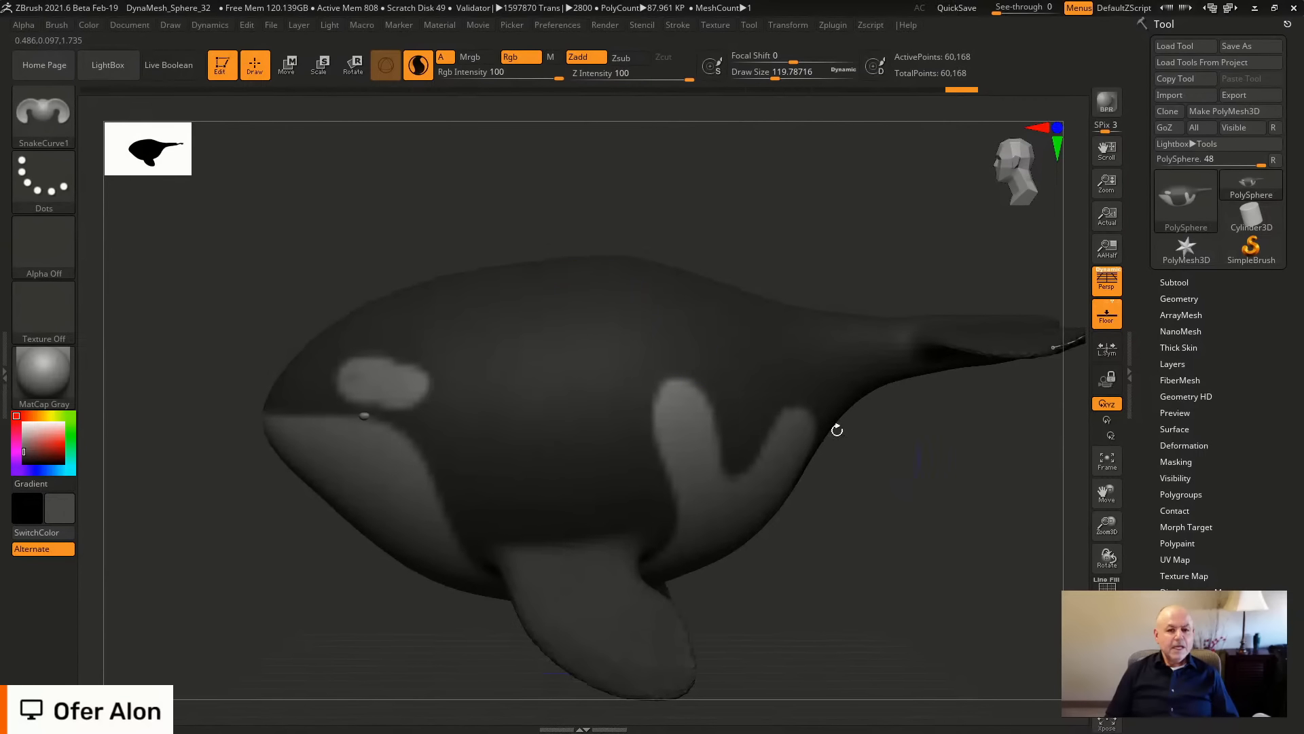
# Switch MeshBalloon to the Lasso stroke and outline a tall, pointed dorsal fin on top of the whale's back.
pyautogui.moveTo(737, 180); pyautogui.dragTo(704, 137, button='right')
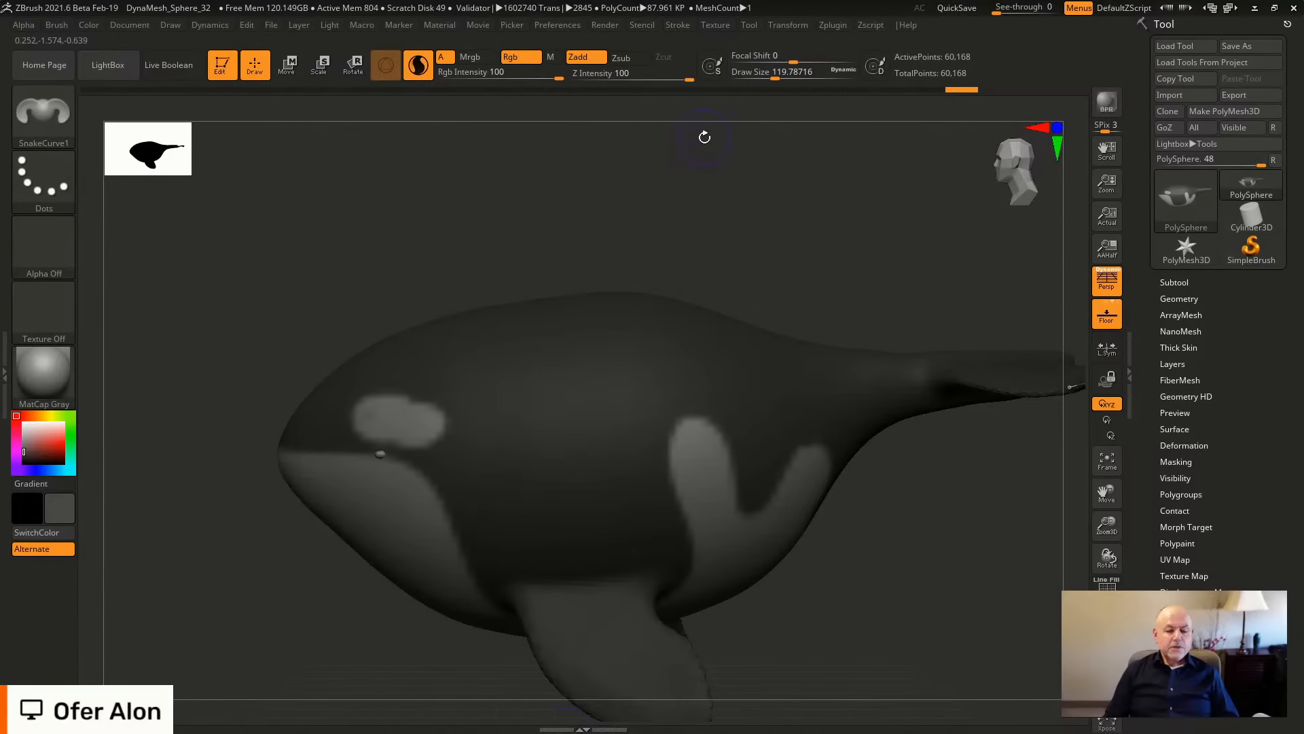
pyautogui.moveTo(755, 204); pyautogui.dragTo(708, 238, button='right')
pyautogui.press('ctrl')
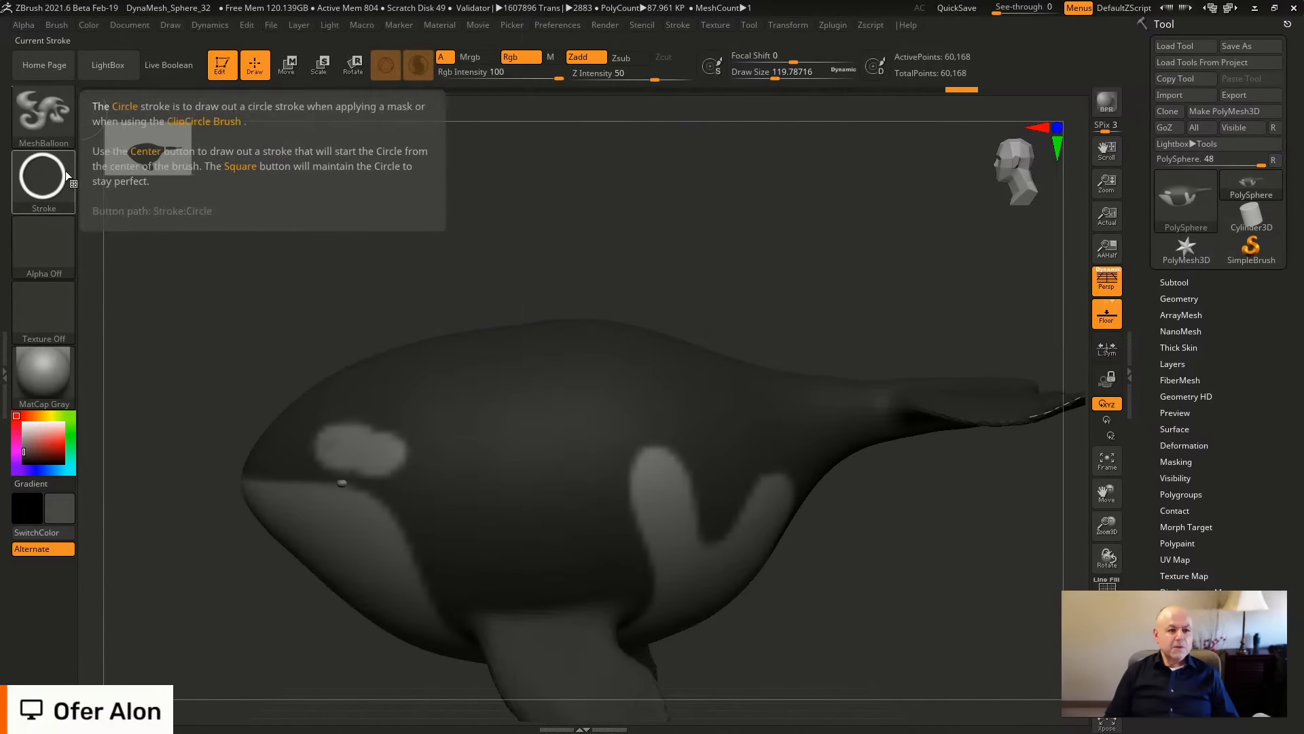
pyautogui.click(61, 175)
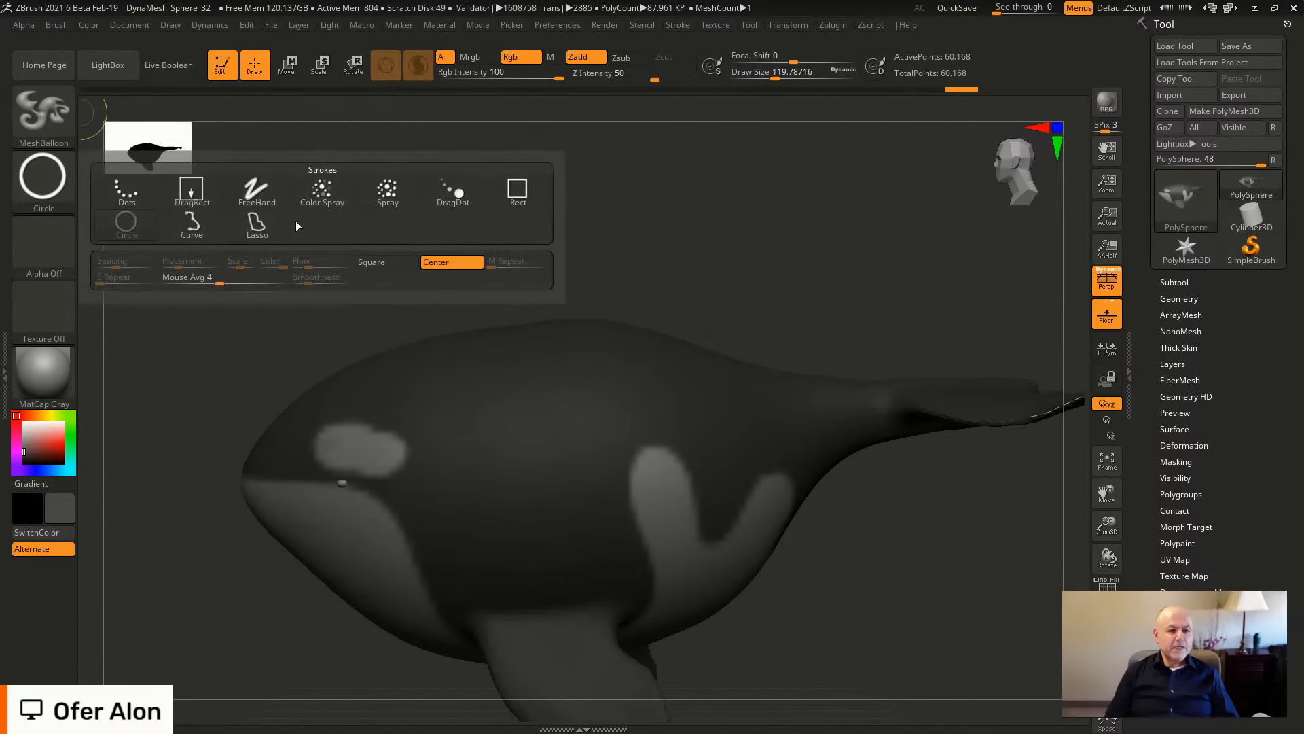
pyautogui.click(258, 224)
pyautogui.moveTo(768, 276); pyautogui.dragTo(564, 262)
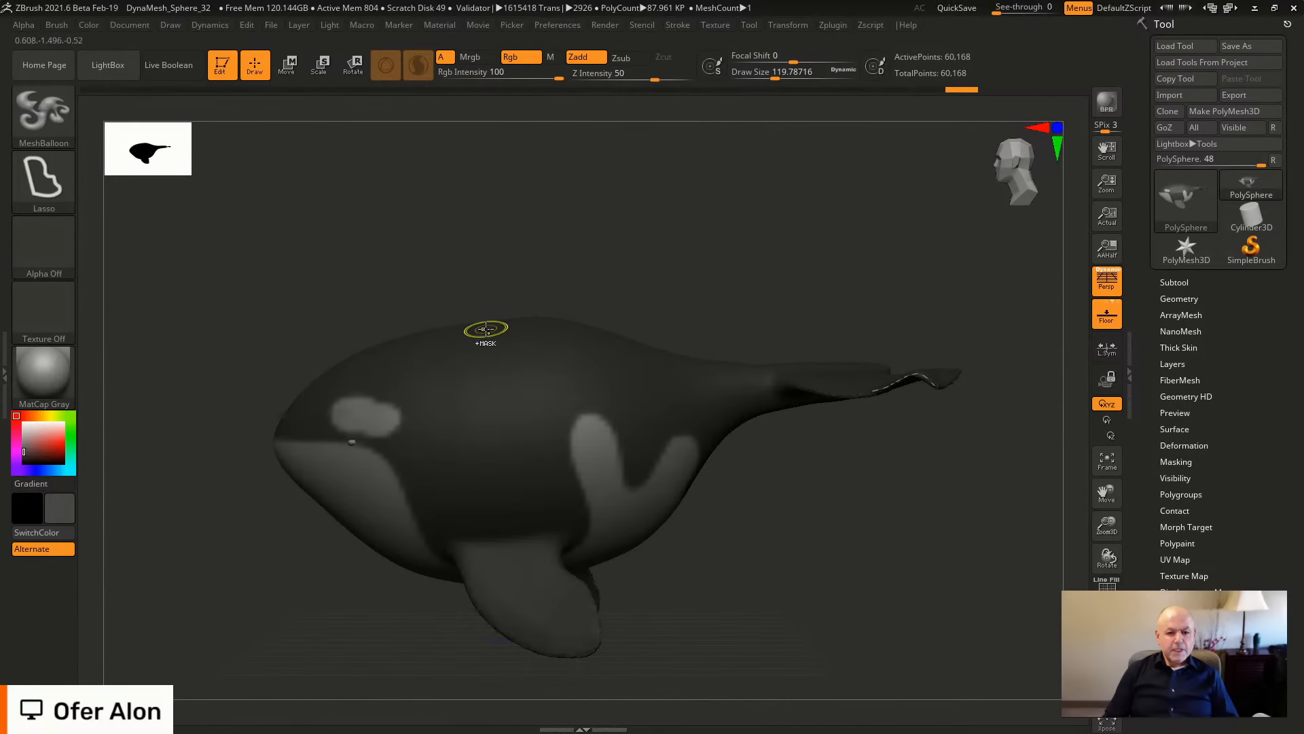
pyautogui.moveTo(468, 337)
pyautogui.keyDown('ctrl'); pyautogui.mouseDown()
pyautogui.moveTo(527, 181)
pyautogui.moveTo(530, 241)
pyautogui.moveTo(507, 274)
pyautogui.moveTo(532, 302)
pyautogui.moveTo(527, 362)
pyautogui.moveTo(479, 375)
pyautogui.mouseUp(); pyautogui.keyUp('ctrl')
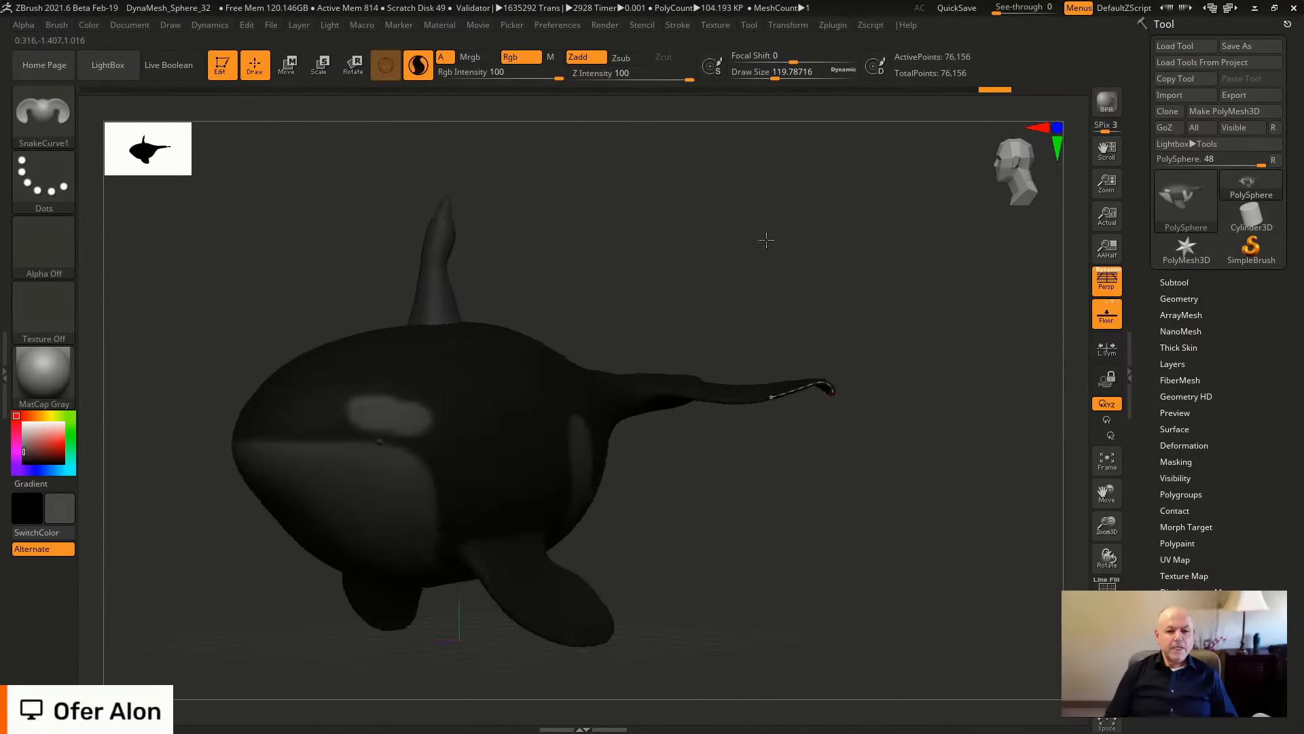
# Thin the dorsal fin sideways in the front view, clear the mask, and remesh the whale with DynaMesh.
pyautogui.moveTo(766, 240); pyautogui.dragTo(540, 265)
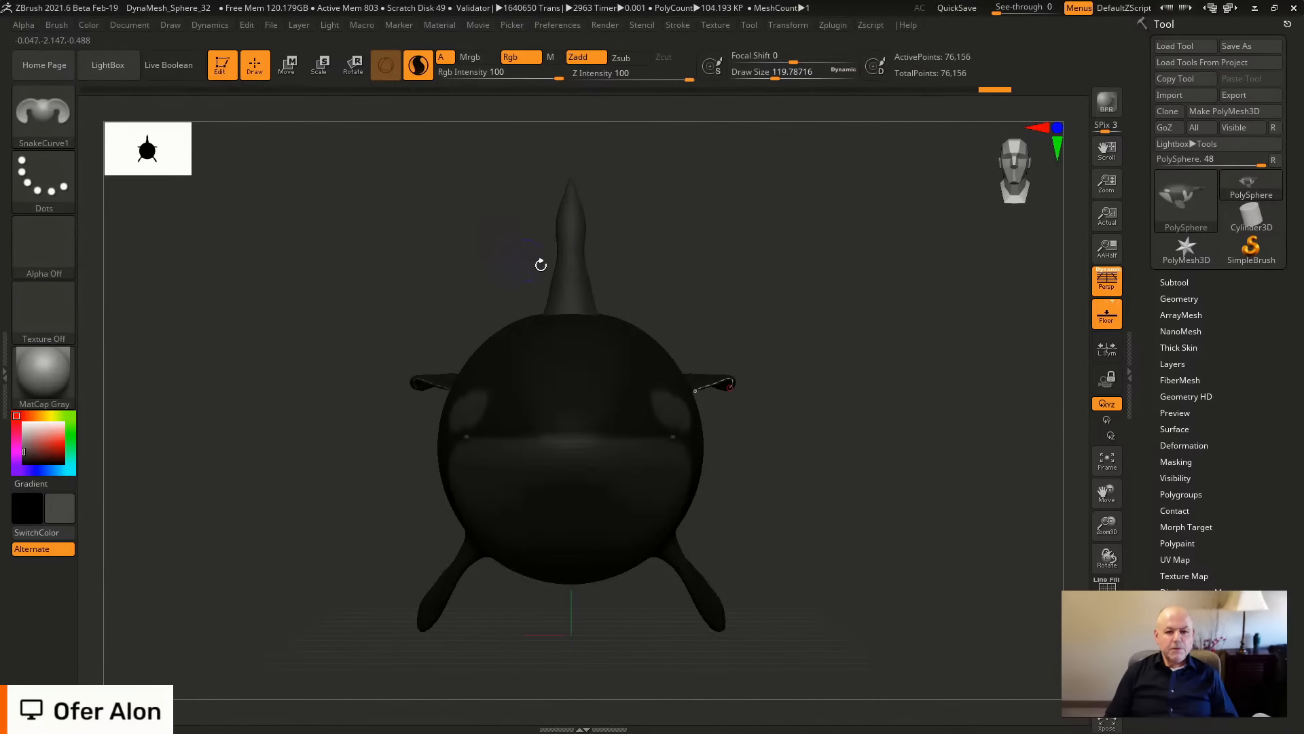
pyautogui.press('e')
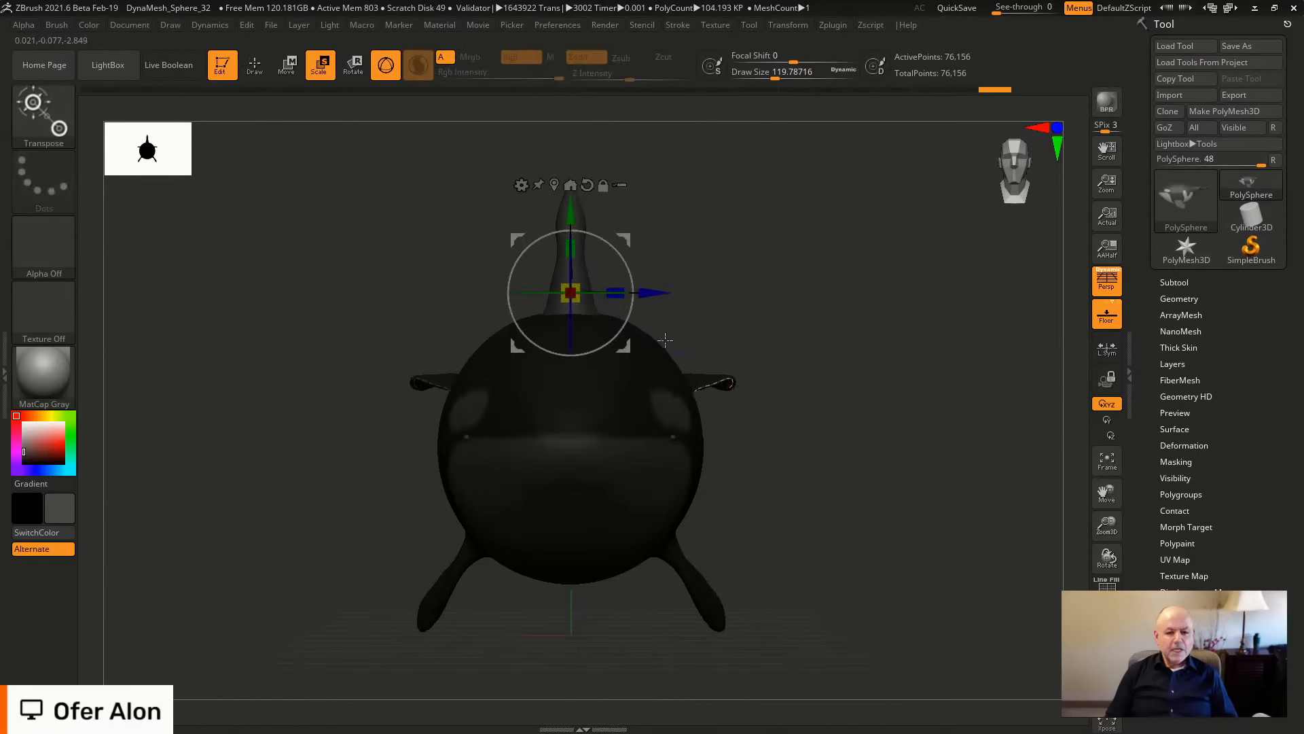
pyautogui.moveTo(615, 283); pyautogui.dragTo(585, 287)
pyautogui.press('q')
pyautogui.moveTo(855, 300)
pyautogui.mouseDown()
pyautogui.moveTo(800, 317)
pyautogui.moveTo(786, 259)
pyautogui.moveTo(842, 258)
pyautogui.mouseUp()
pyautogui.keyDown('ctrl'); pyautogui.moveTo(761, 228); pyautogui.dragTo(808, 252); pyautogui.keyUp('ctrl')
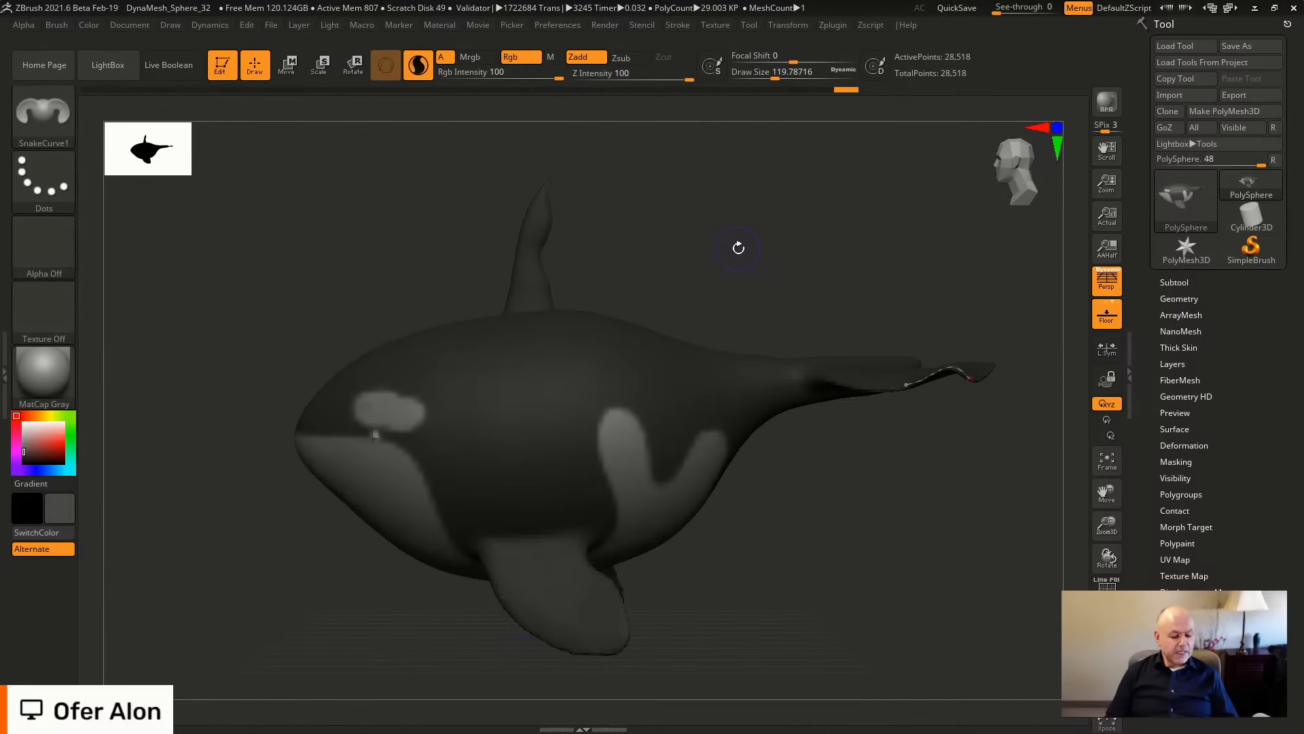
# Apply the Bend Curve deformer along the whale's length and give it five control points from nose to tail.
pyautogui.moveTo(747, 235)
pyautogui.mouseDown()
pyautogui.moveTo(763, 268)
pyautogui.moveTo(751, 224)
pyautogui.moveTo(751, 239)
pyautogui.mouseUp()
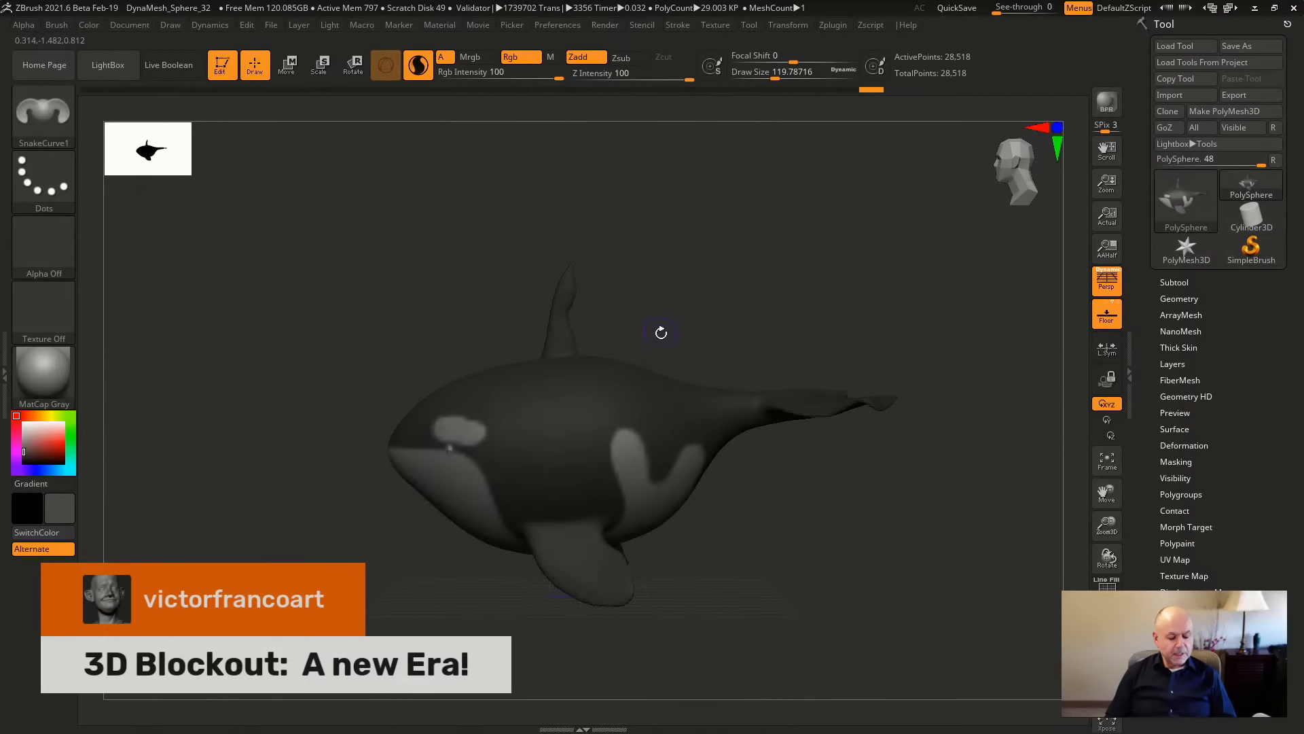
pyautogui.press('w')
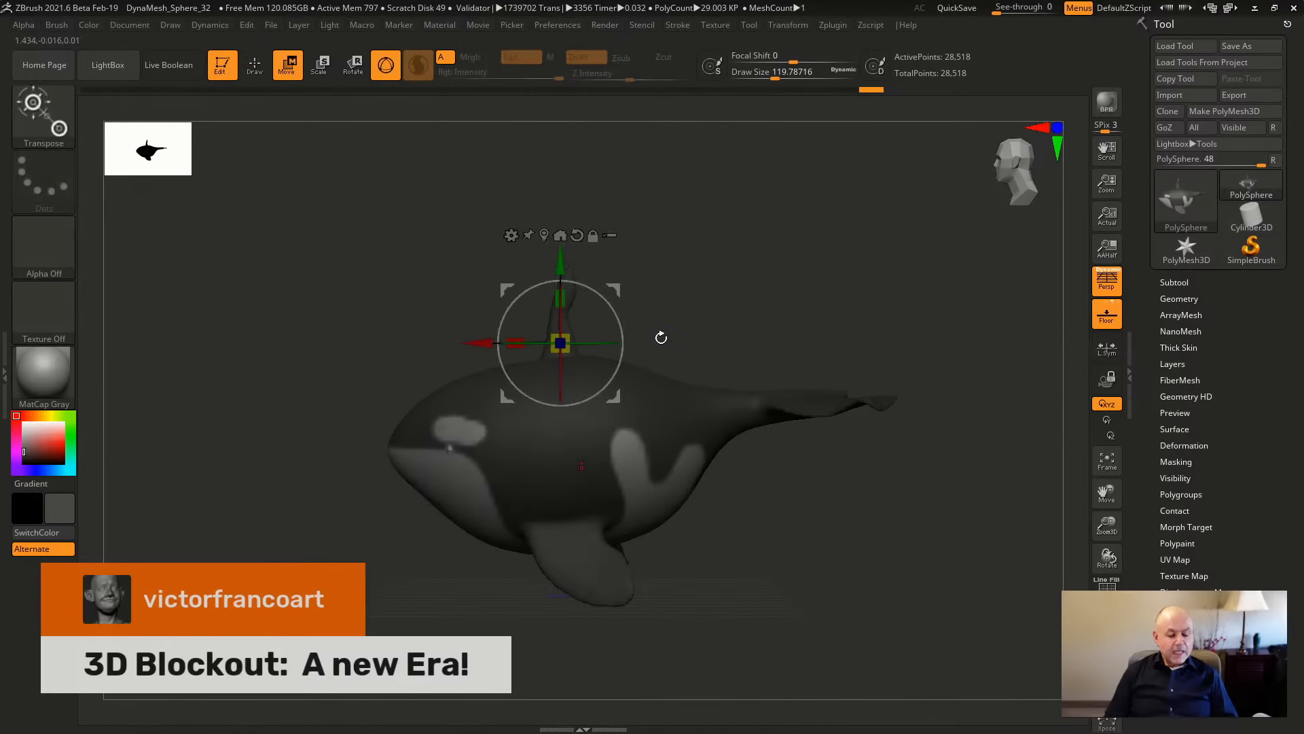
pyautogui.click(511, 235)
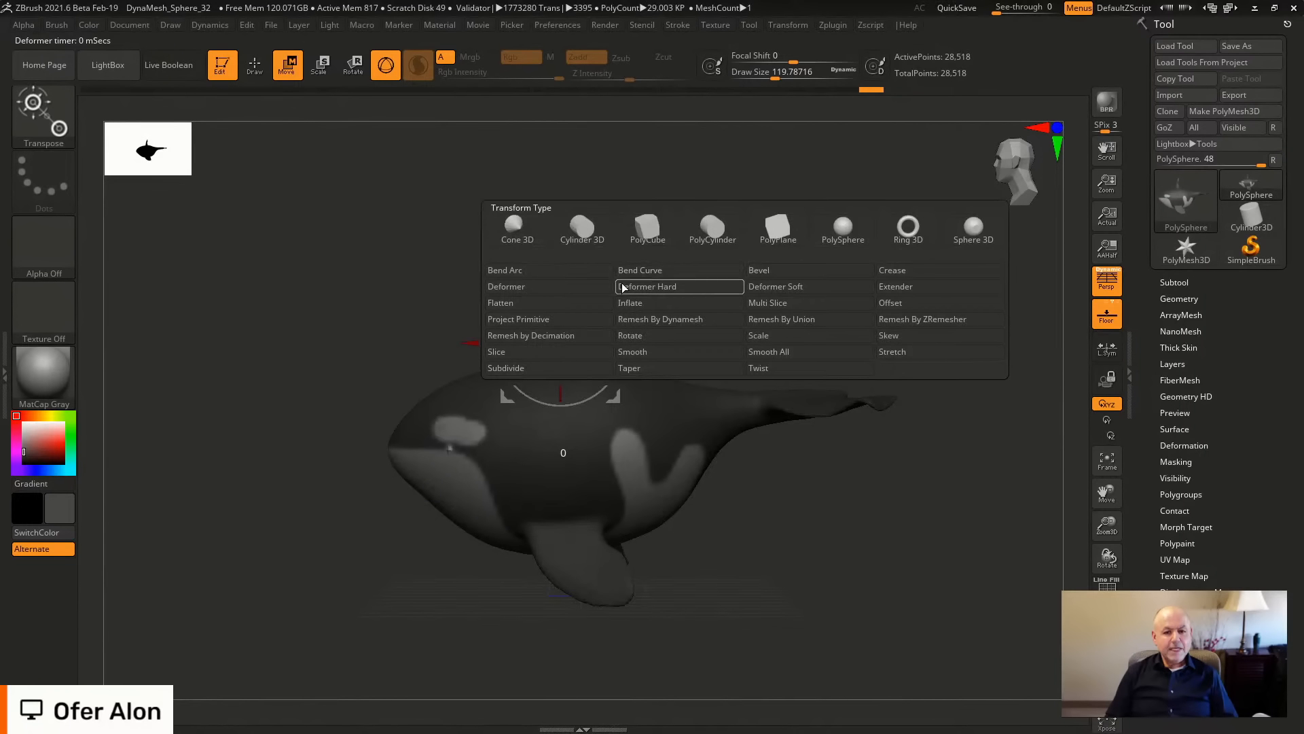
pyautogui.click(646, 272)
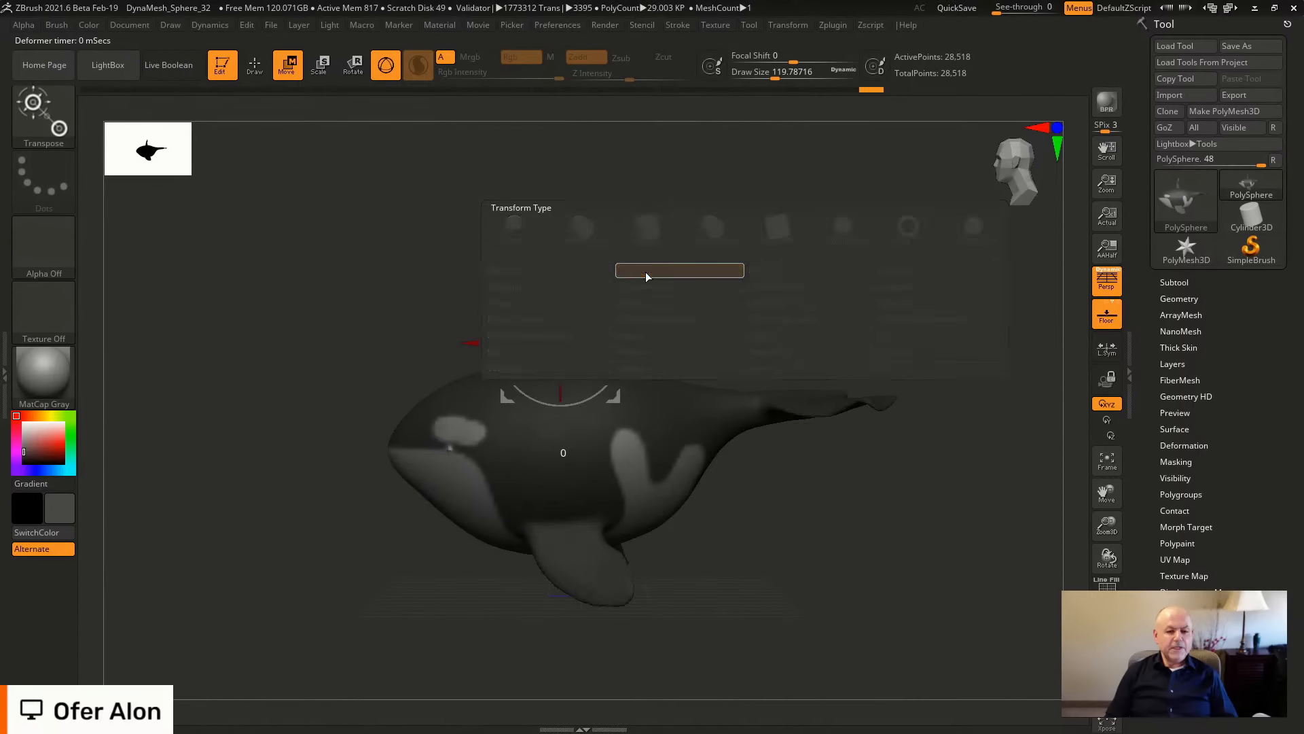
pyautogui.moveTo(881, 428); pyautogui.dragTo(775, 294)
pyautogui.moveTo(987, 382); pyautogui.dragTo(760, 429)
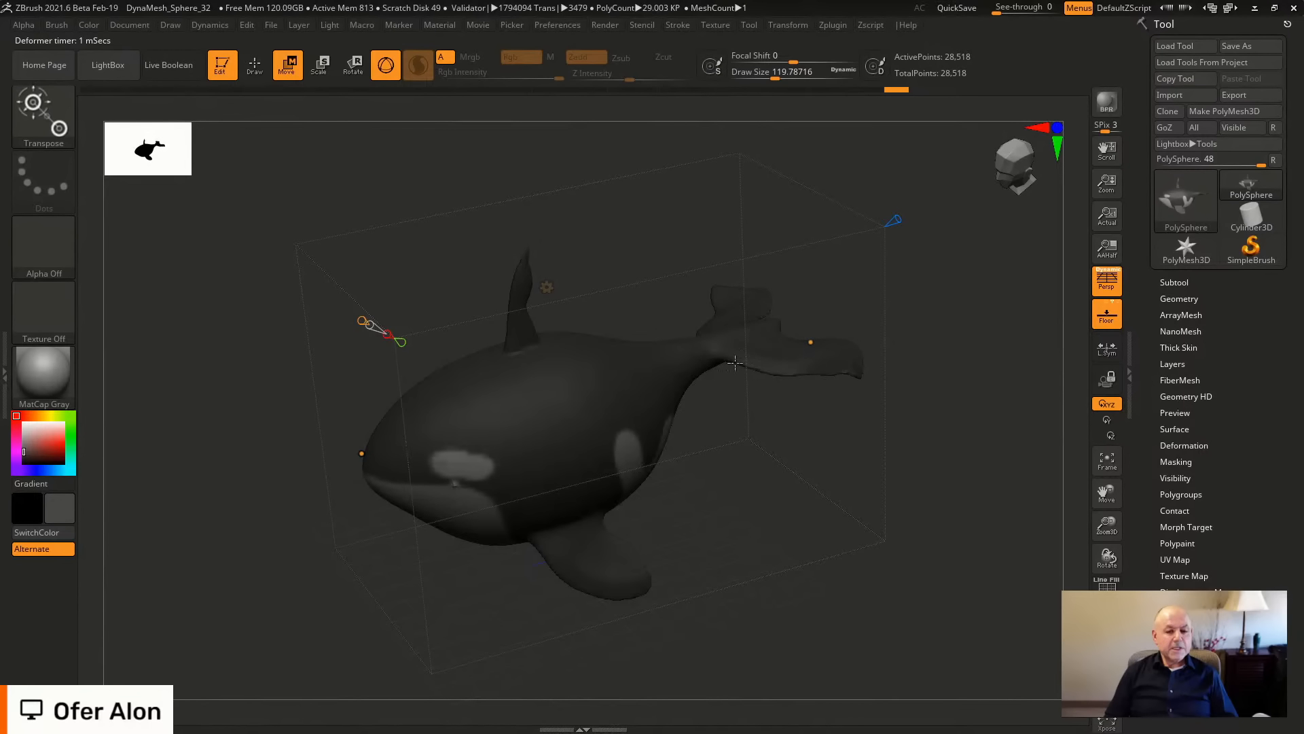
pyautogui.moveTo(955, 508); pyautogui.dragTo(970, 451)
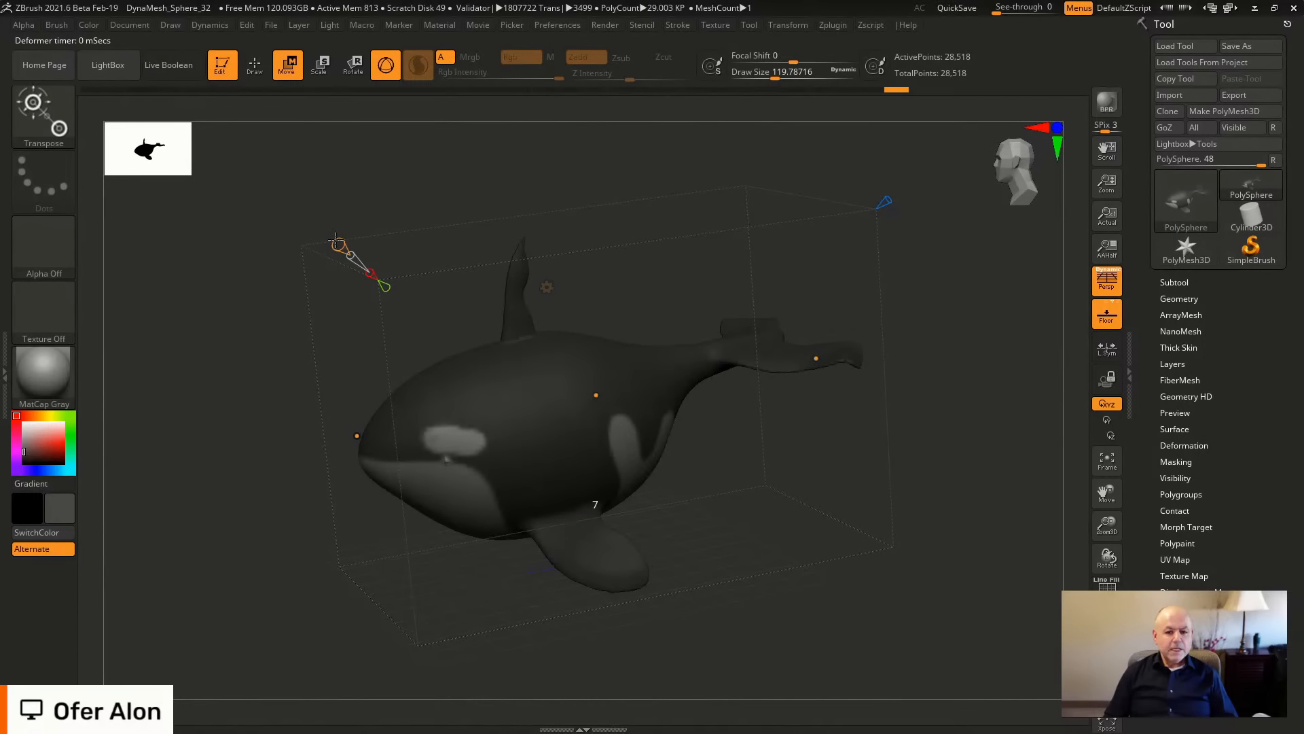
pyautogui.moveTo(1015, 391); pyautogui.dragTo(995, 399)
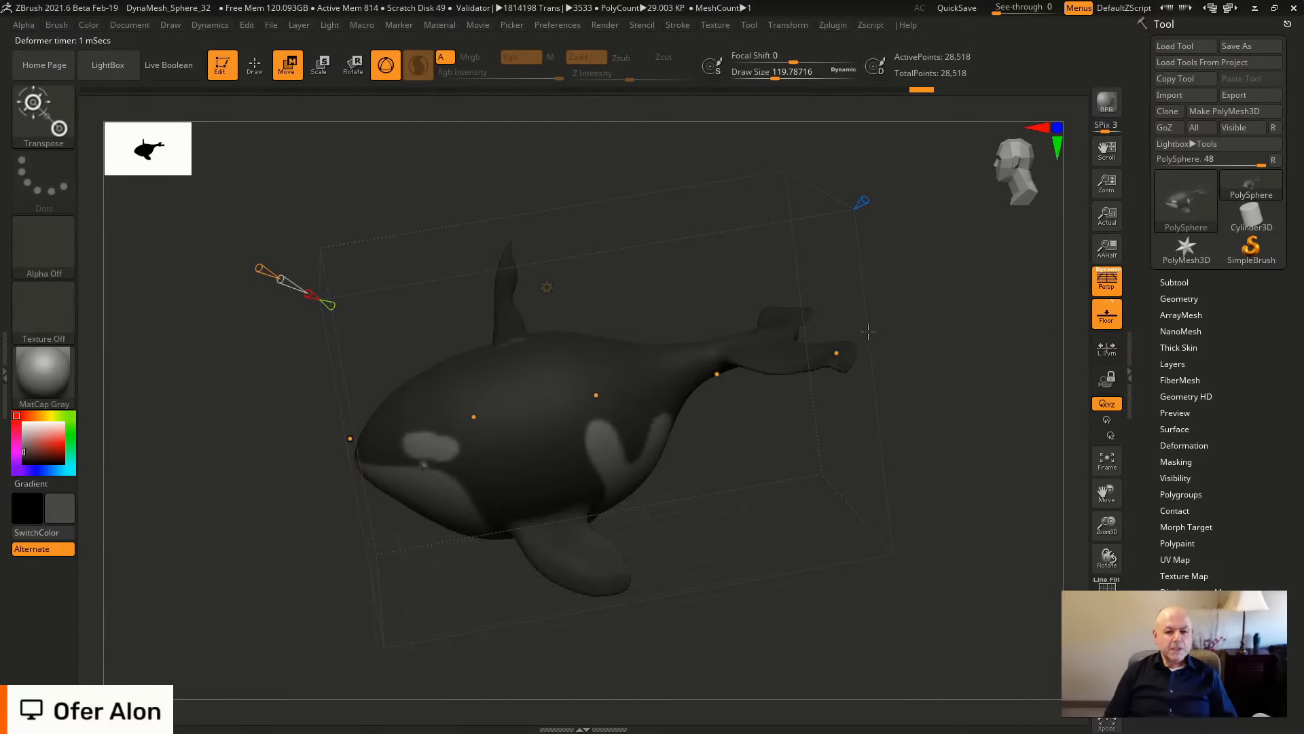
pyautogui.moveTo(930, 417); pyautogui.dragTo(807, 446)
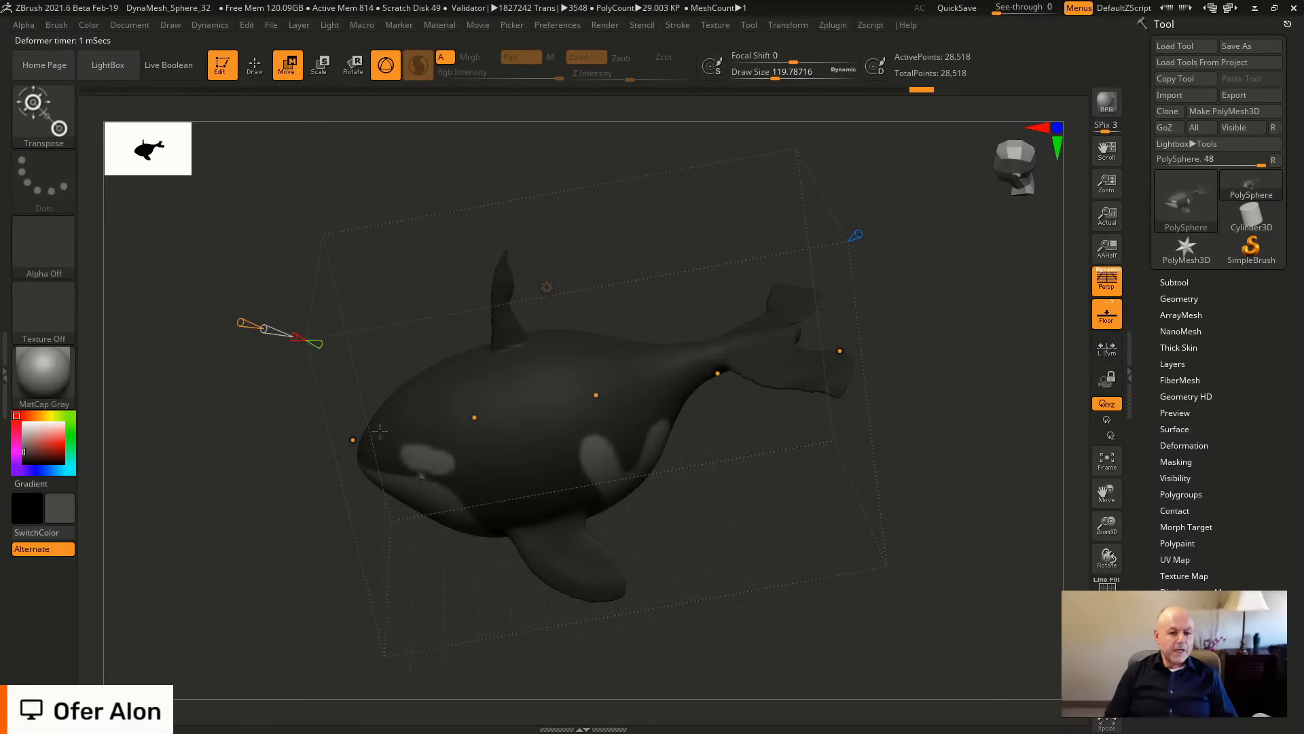
pyautogui.keyDown('shift'); pyautogui.moveTo(970, 447); pyautogui.dragTo(987, 402); pyautogui.keyUp('shift')
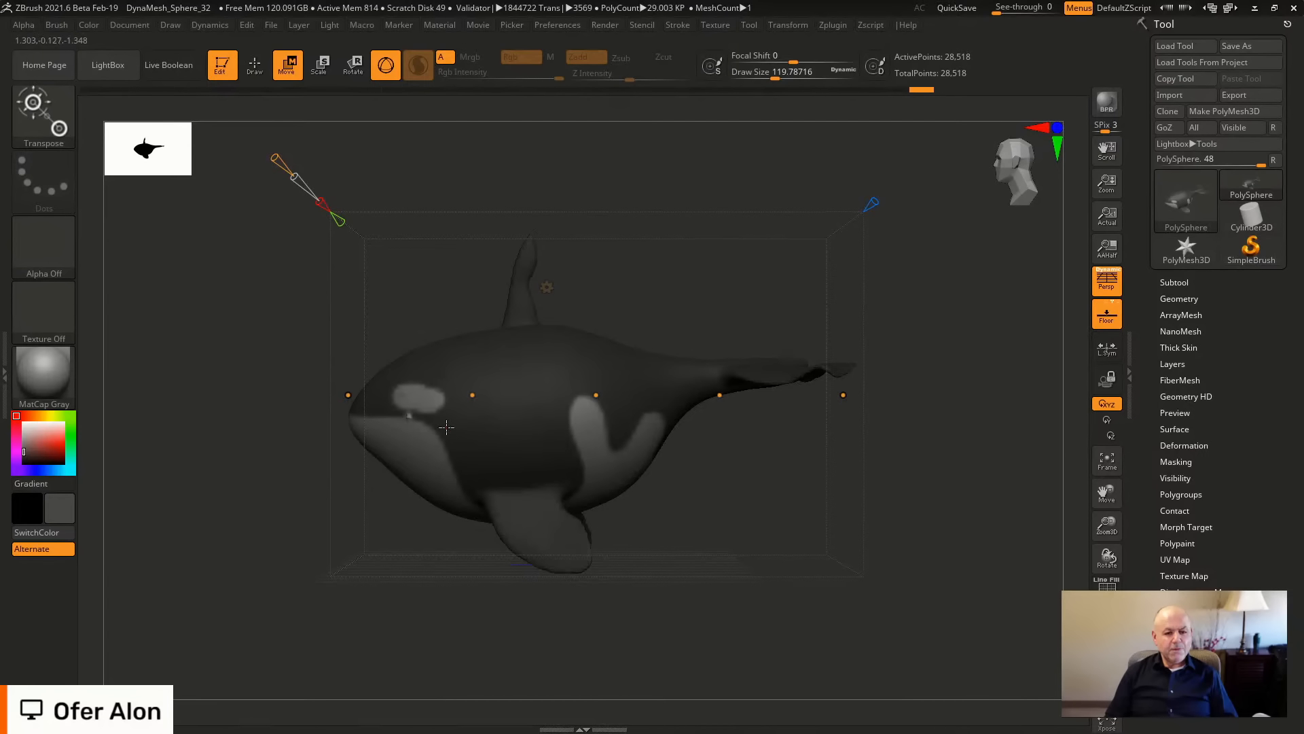
# Bend the whale by raising the nose point, slightly lowering the middle point, and lifting the two tail points.
pyautogui.moveTo(348, 394); pyautogui.dragTo(348, 316)
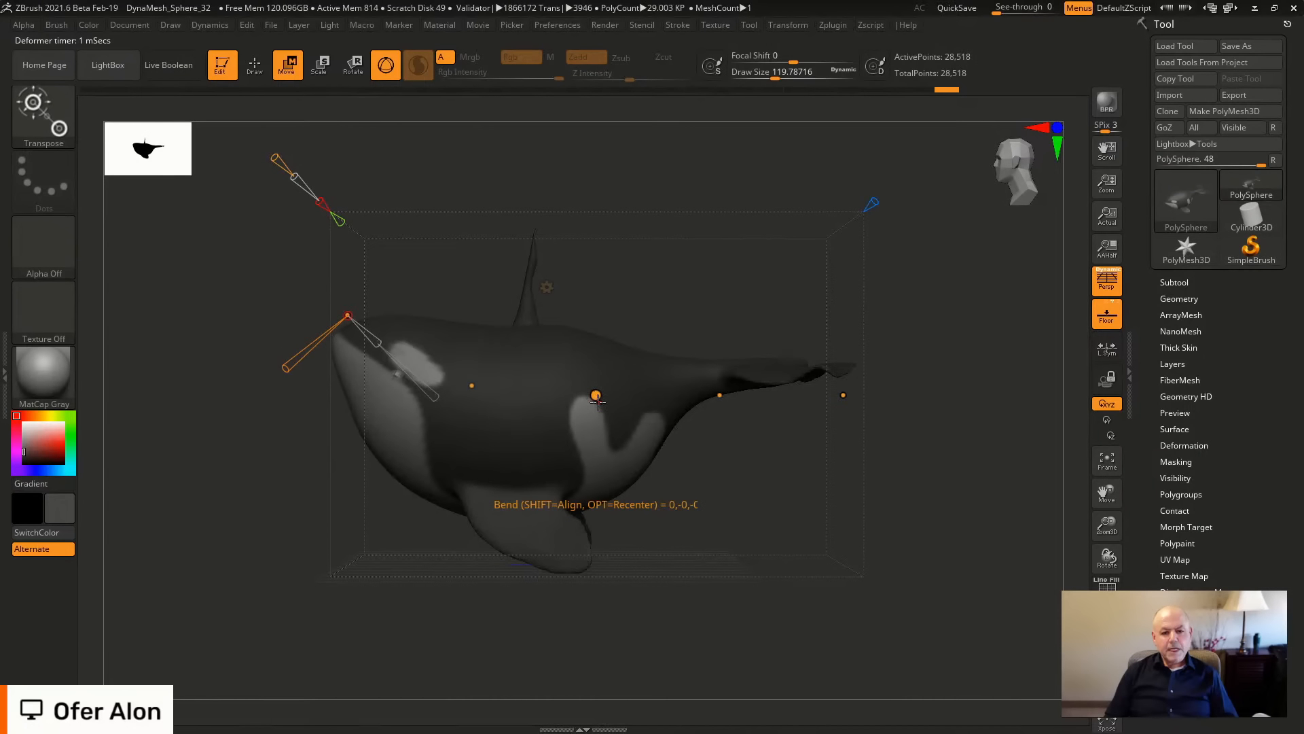
pyautogui.moveTo(595, 395); pyautogui.dragTo(599, 421)
pyautogui.moveTo(846, 387); pyautogui.dragTo(834, 299)
pyautogui.moveTo(715, 389); pyautogui.dragTo(714, 319)
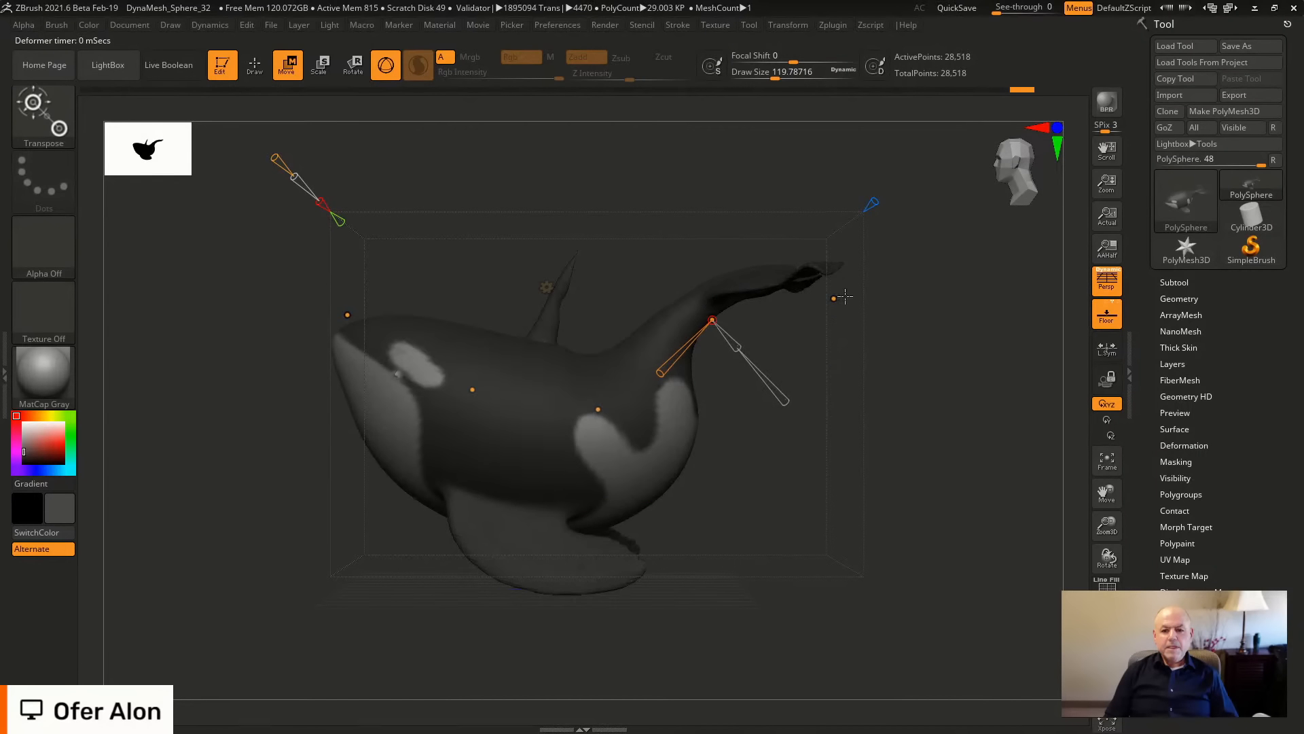
# Refine the bend by lowering the point before the tail, adjusting the middle point, and moving the end point so the flukes curve upward.
pyautogui.moveTo(834, 299); pyautogui.dragTo(867, 289)
pyautogui.moveTo(711, 312); pyautogui.dragTo(707, 480)
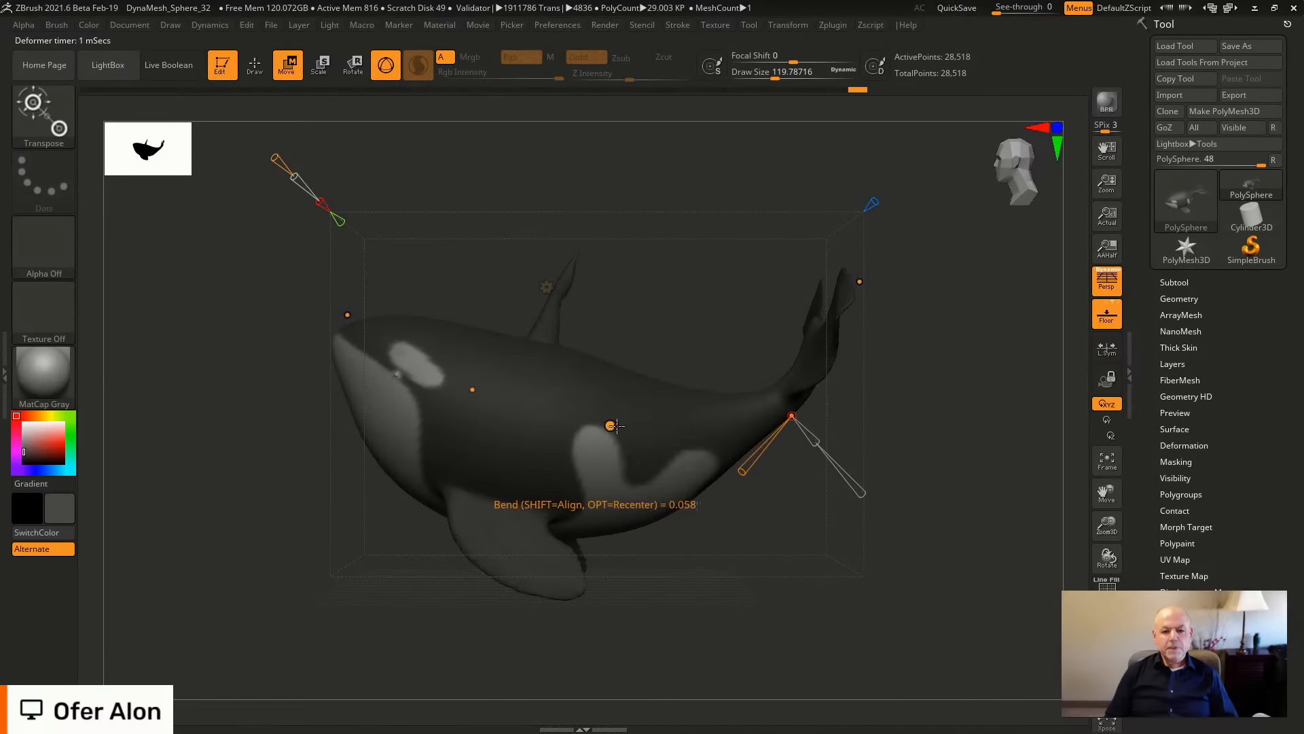
pyautogui.moveTo(610, 425); pyautogui.dragTo(594, 445)
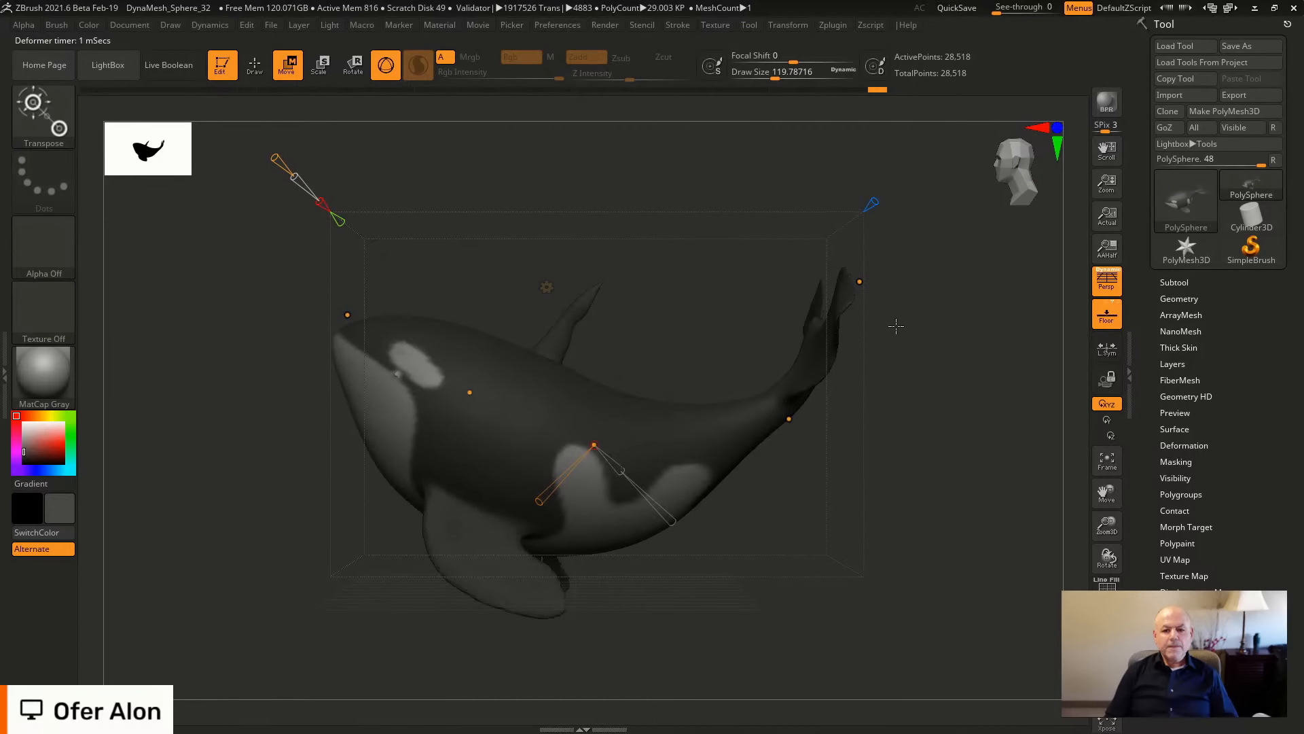
pyautogui.moveTo(957, 551); pyautogui.dragTo(930, 529)
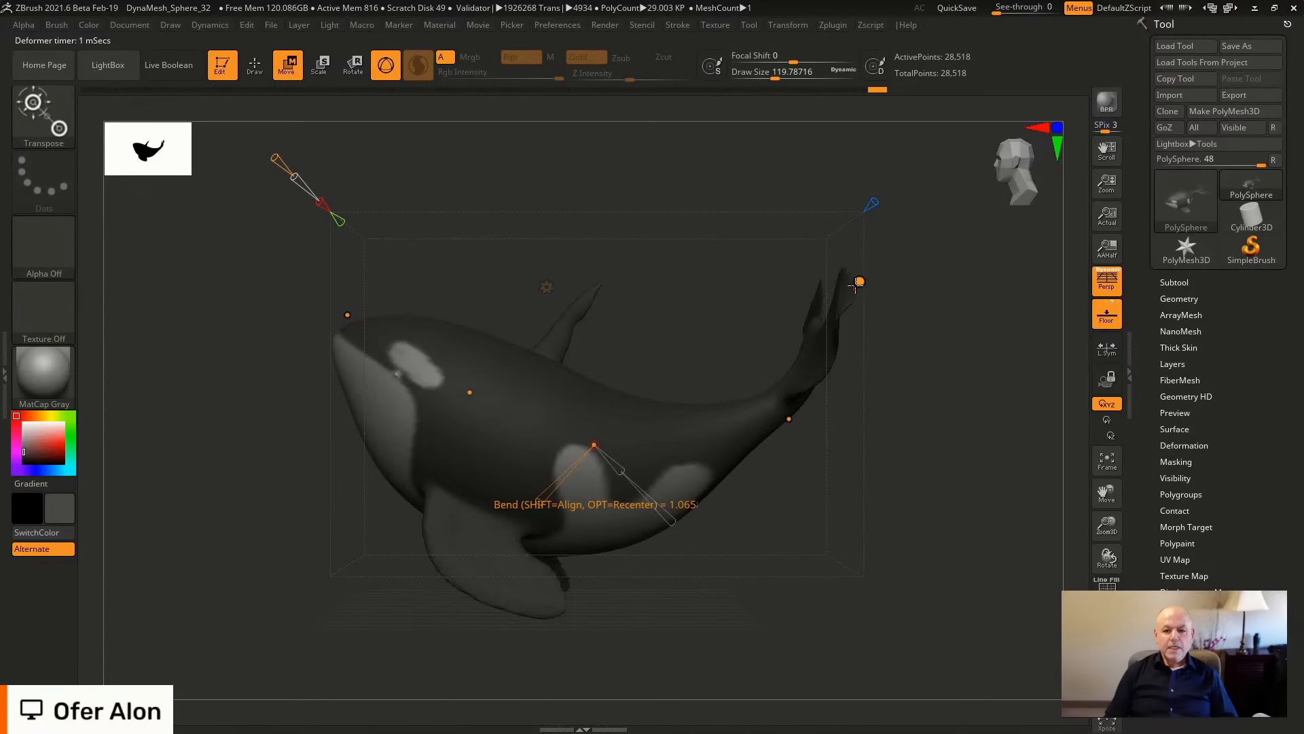
pyautogui.moveTo(859, 280)
pyautogui.mouseDown()
pyautogui.moveTo(876, 230)
pyautogui.moveTo(859, 304)
pyautogui.moveTo(866, 292)
pyautogui.mouseUp()
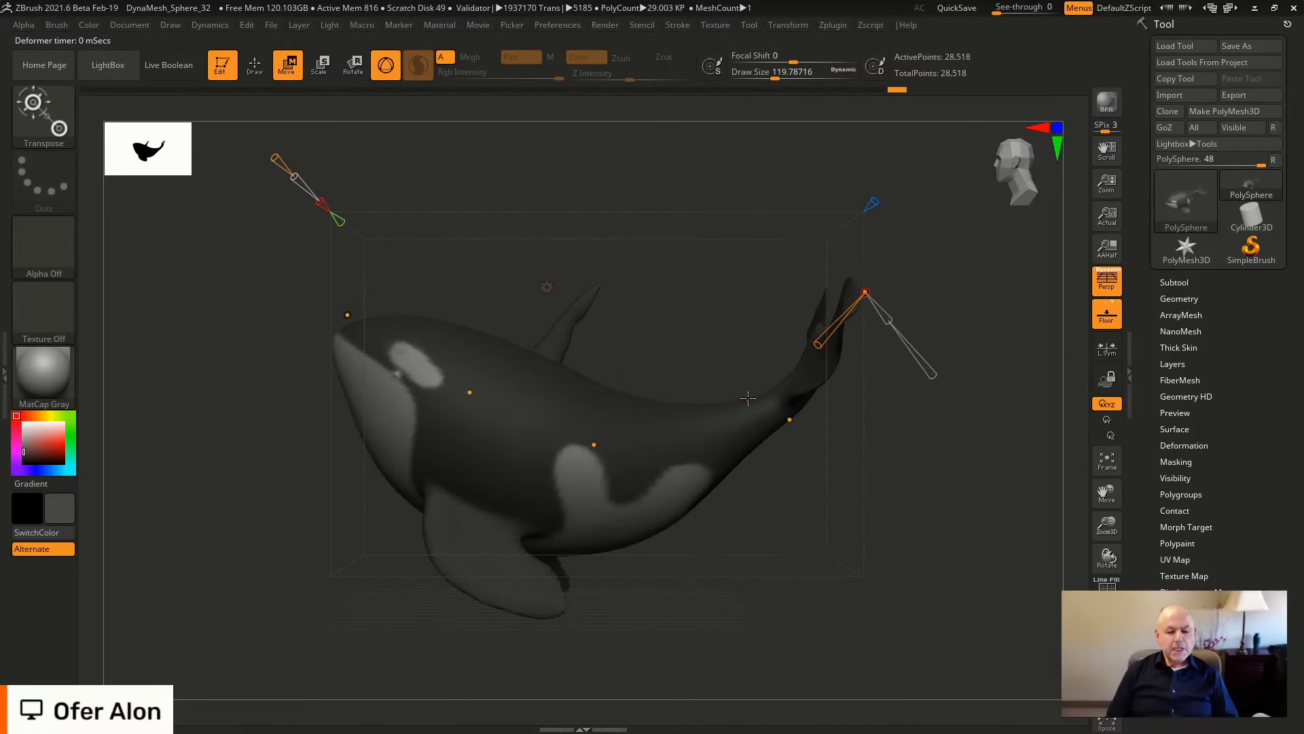
# Finish the Bend Curve pose and inspect the curved orca from slightly different side angles.
pyautogui.press('q')
pyautogui.moveTo(853, 495)
pyautogui.mouseDown()
pyautogui.moveTo(858, 532)
pyautogui.moveTo(832, 532)
pyautogui.moveTo(864, 529)
pyautogui.mouseUp()
pyautogui.press('shift')
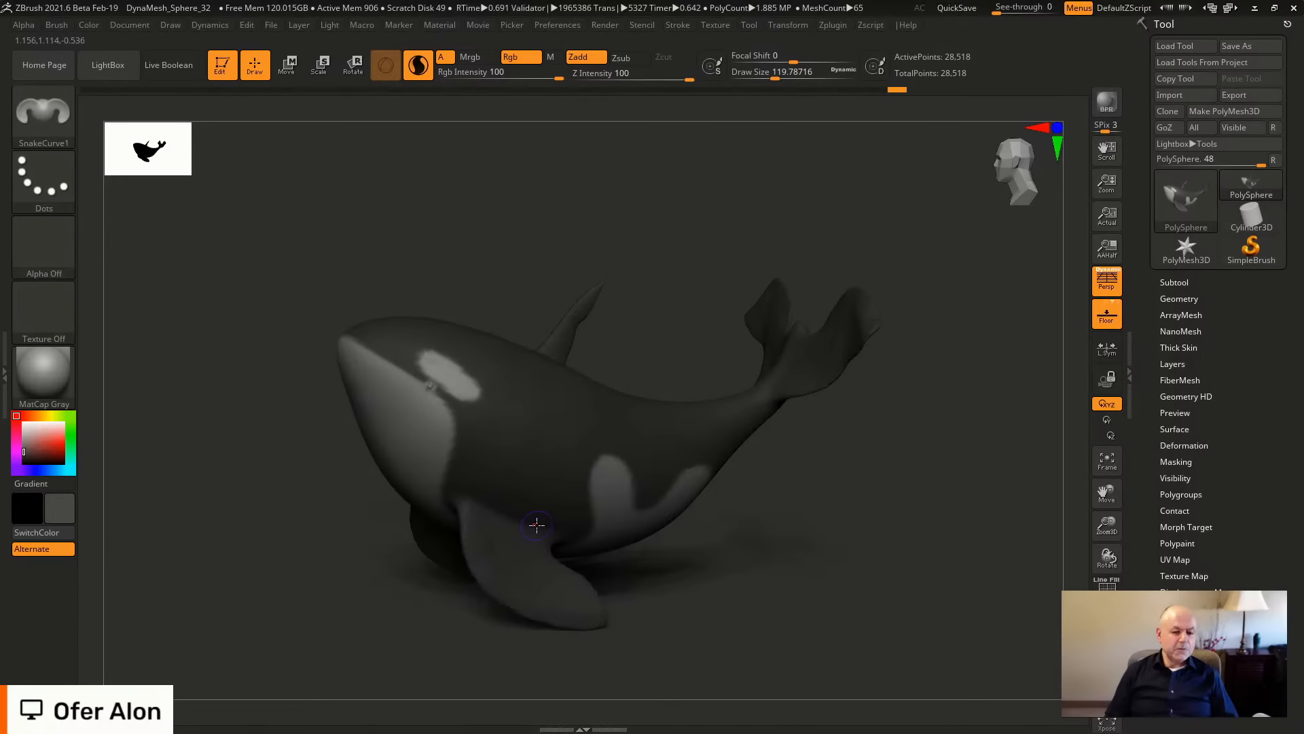
pyautogui.moveTo(813, 529)
pyautogui.mouseDown()
pyautogui.moveTo(859, 536)
pyautogui.moveTo(823, 508)
pyautogui.mouseUp()
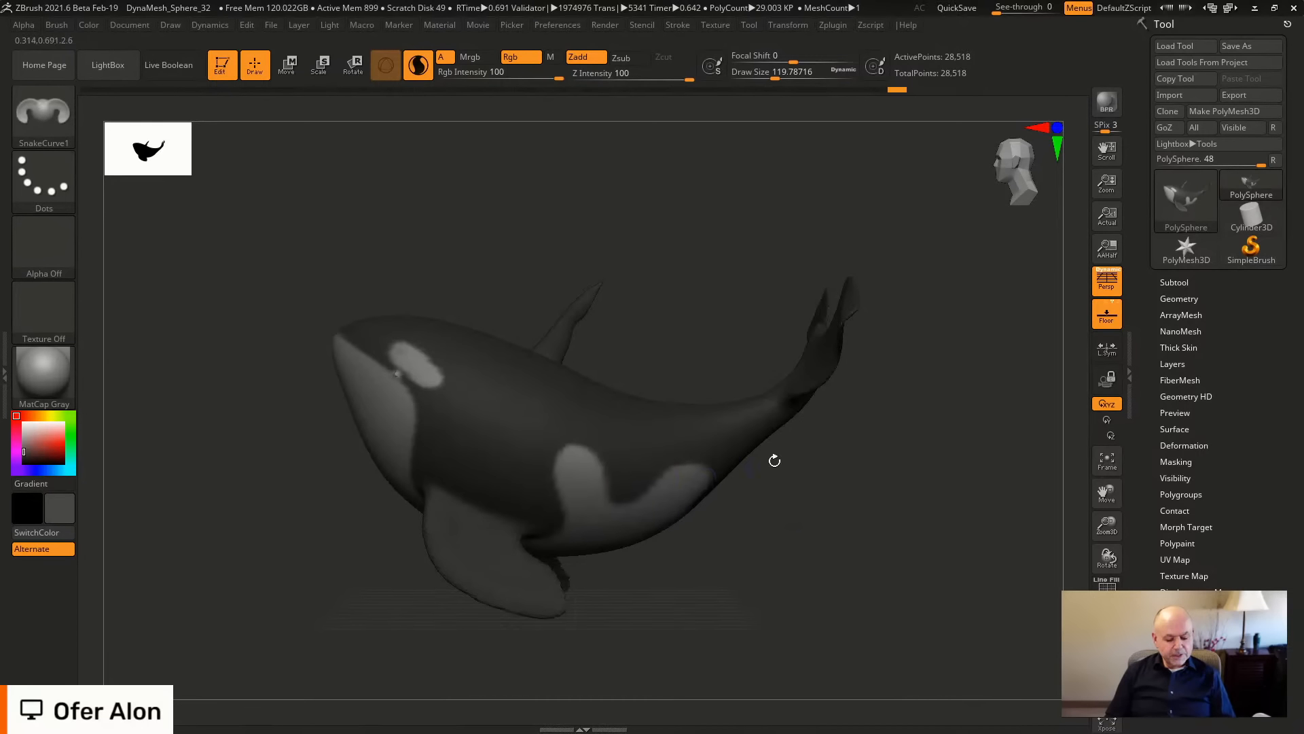
# Load the DynaMesh_Sphere_32.ZPR project to start over with a plain sphere.
pyautogui.press(',')
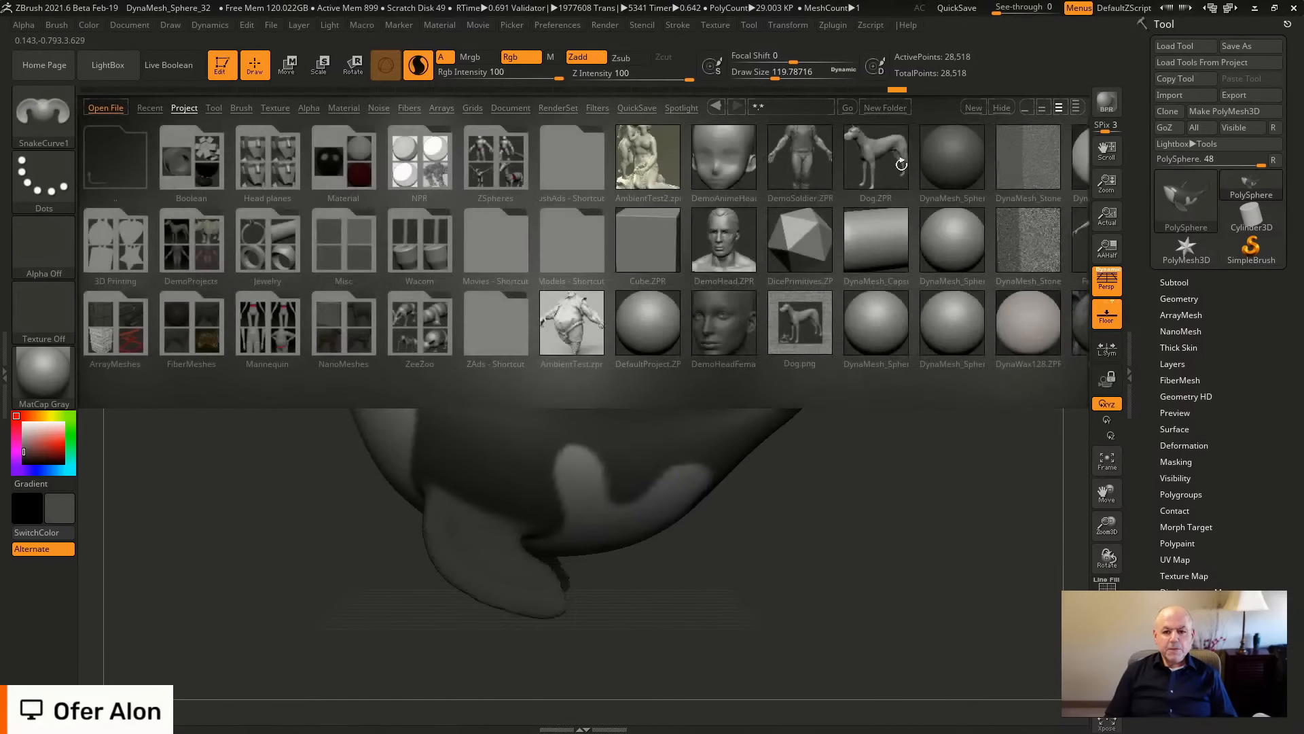
pyautogui.doubleClick(945, 154)
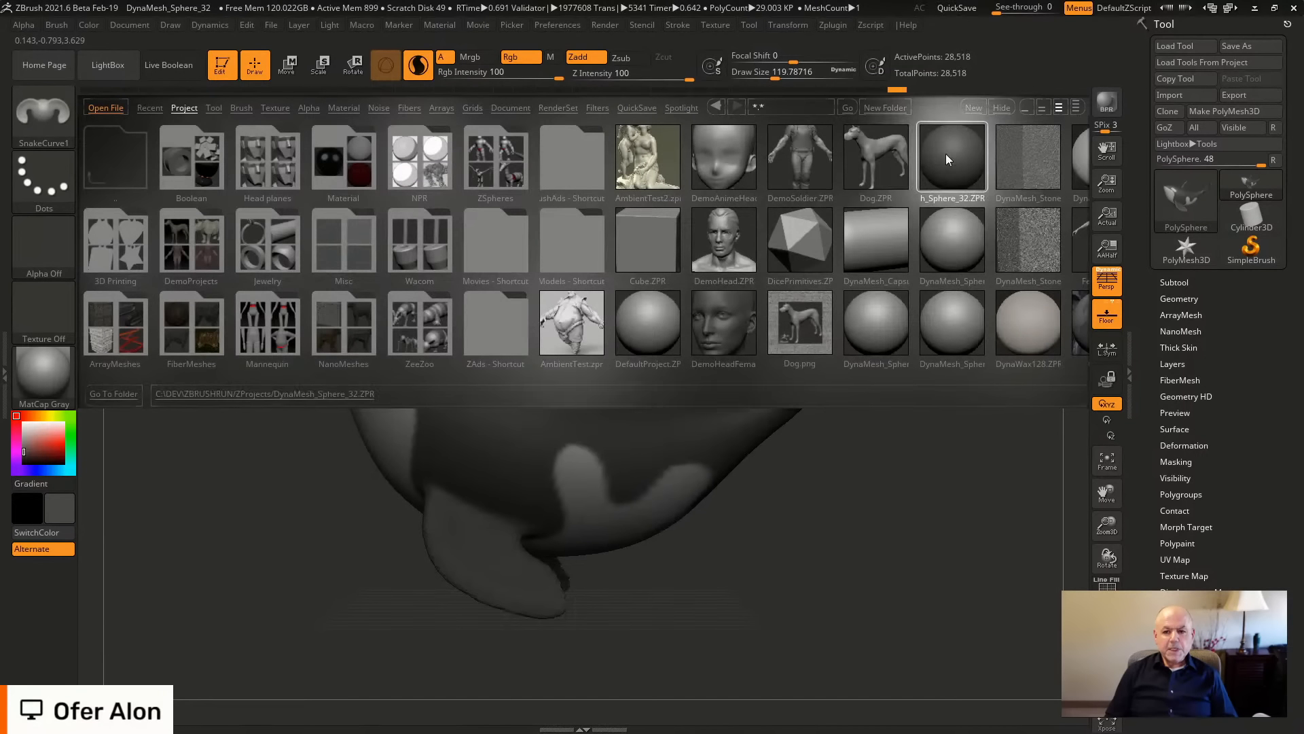
pyautogui.click(702, 422)
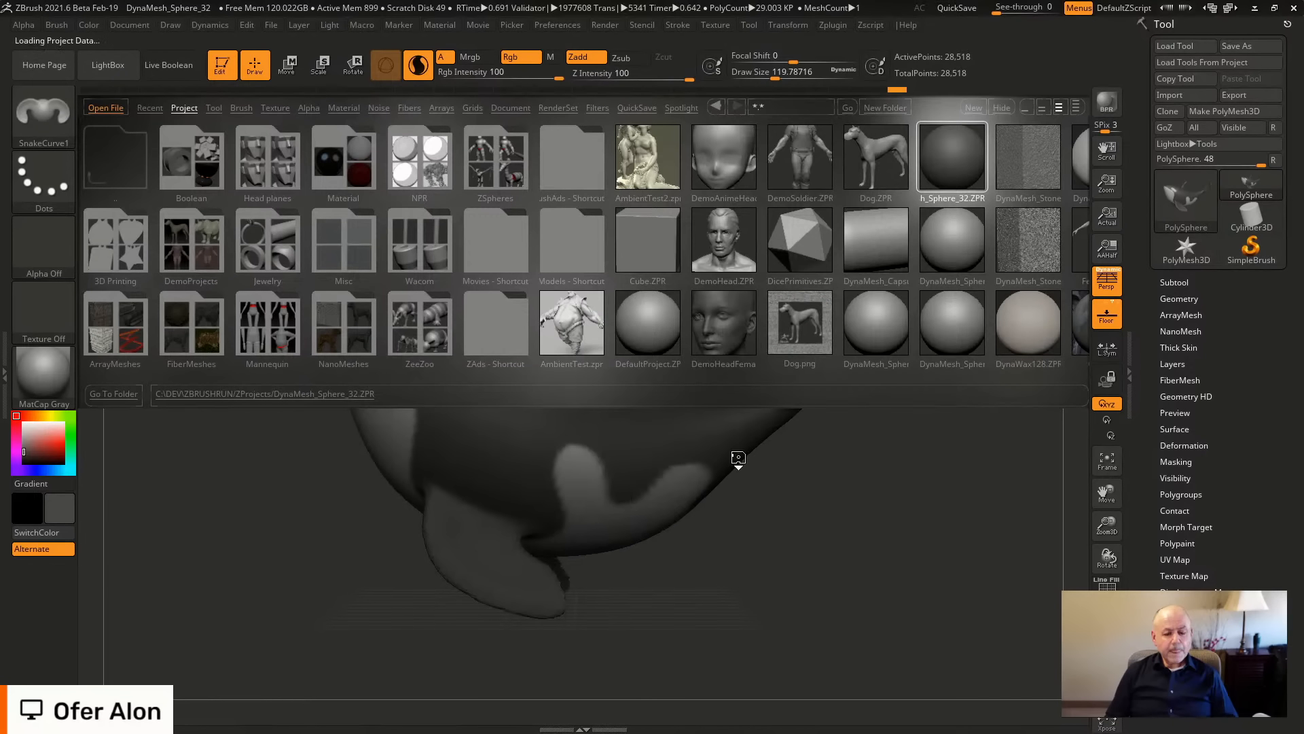
pyautogui.keyDown('alt'); pyautogui.moveTo(879, 392); pyautogui.dragTo(835, 352); pyautogui.keyUp('alt')
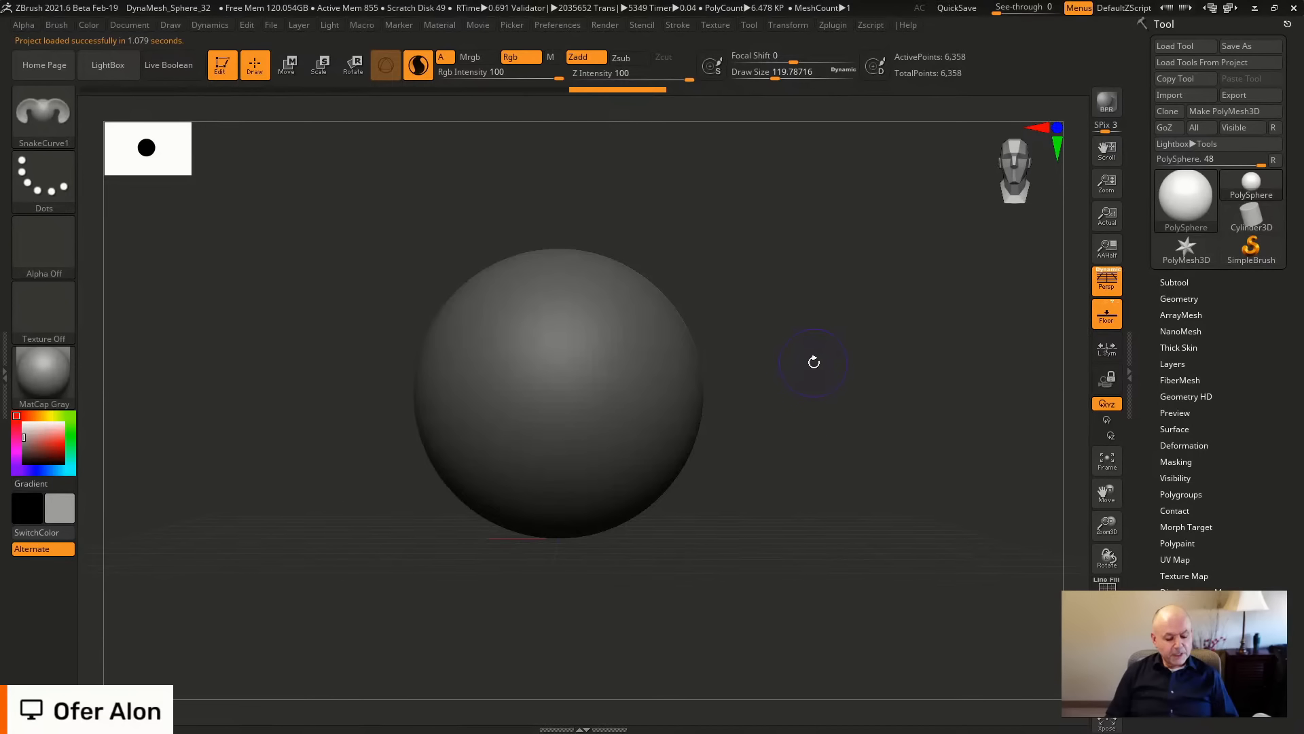
# Use SnakeCurve4 at a draw size of about 167 to extrude mirrored, twisting wings from a vertical curve on the sphere's side.
pyautogui.press('b')
pyautogui.press('s')
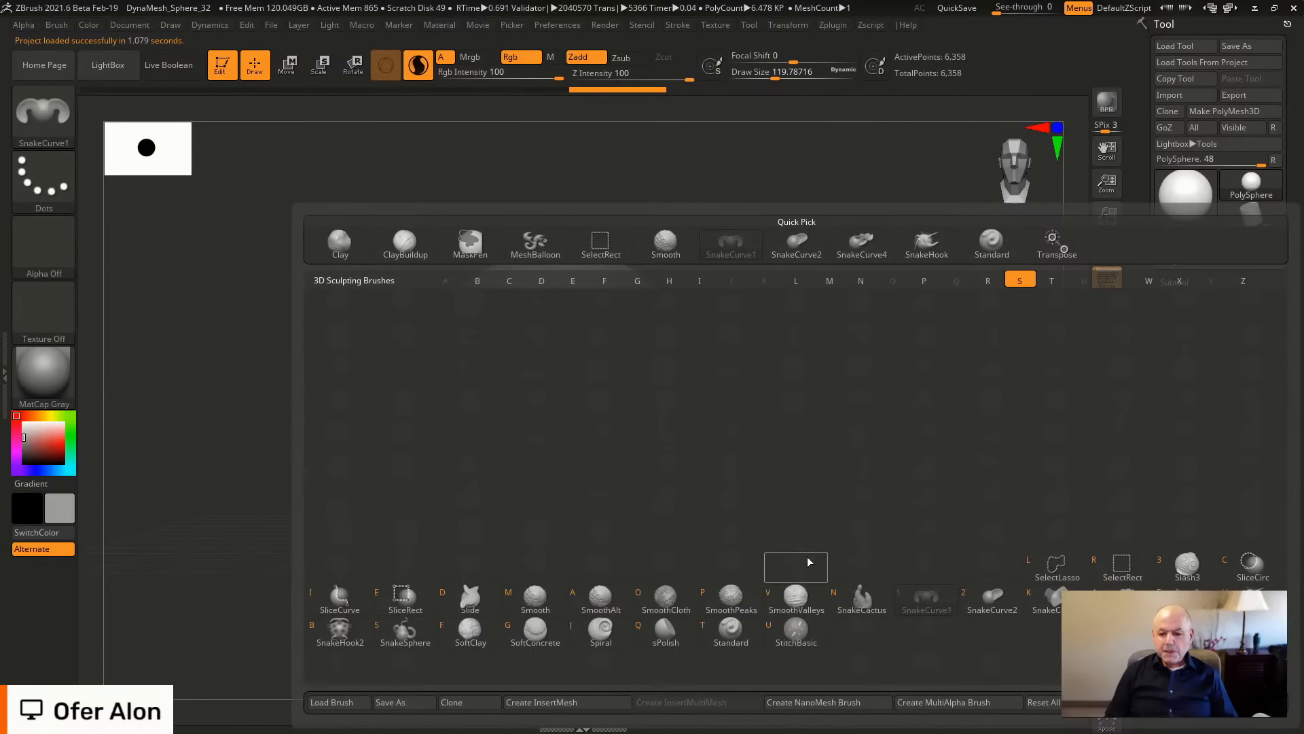
pyautogui.press('k')
pyautogui.press('s')
pyautogui.moveTo(674, 304); pyautogui.dragTo(682, 304)
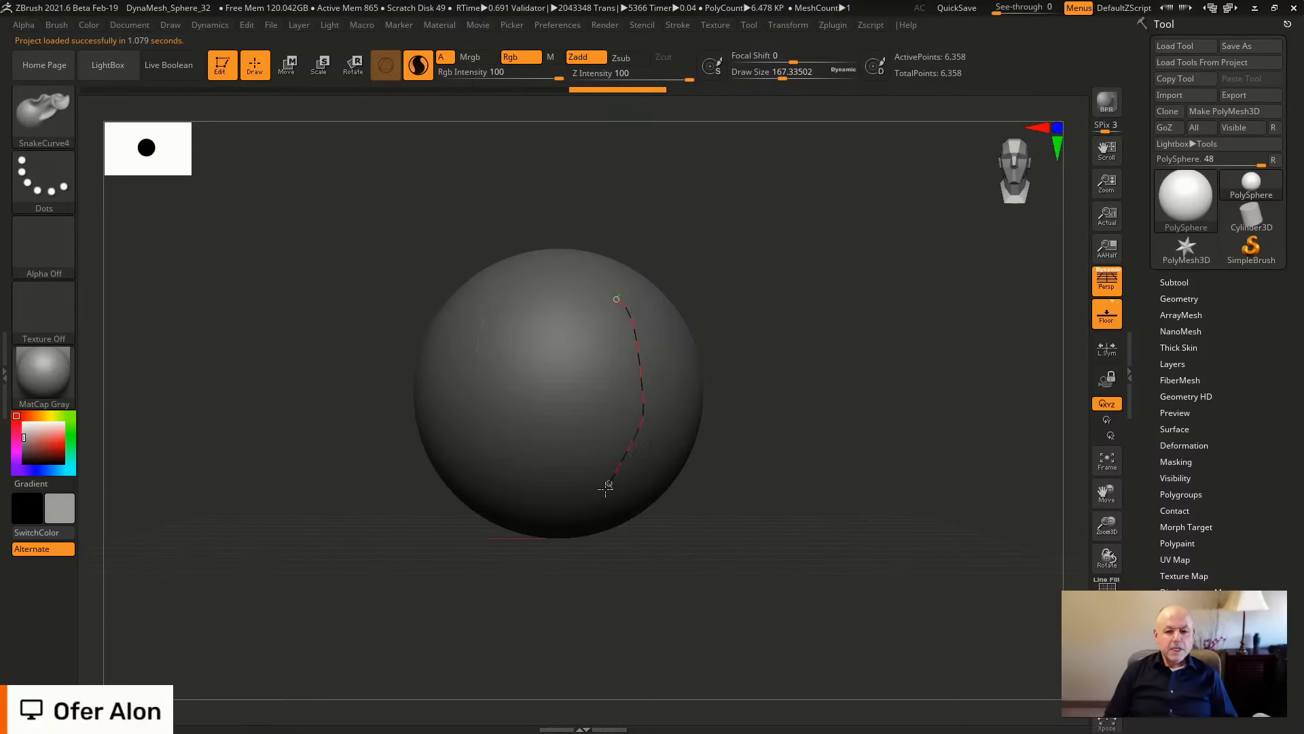
pyautogui.moveTo(638, 403); pyautogui.dragTo(672, 405)
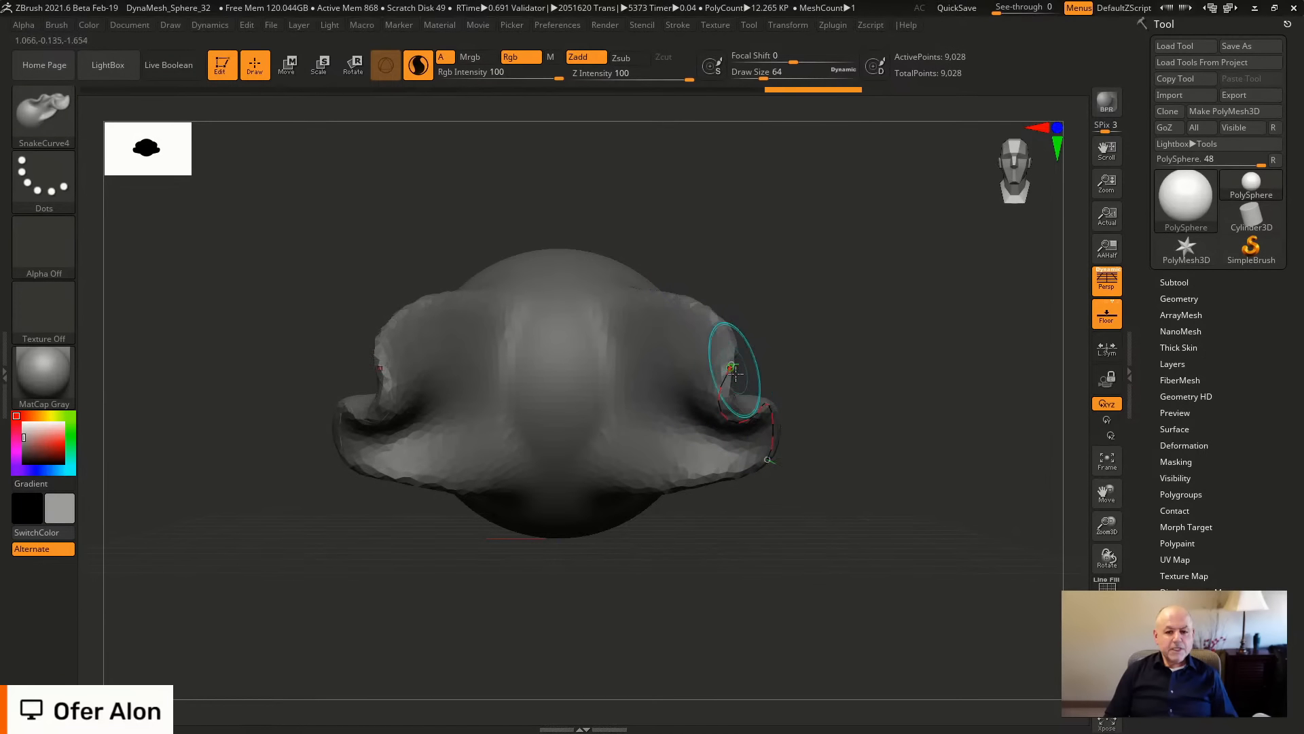
pyautogui.moveTo(775, 420); pyautogui.dragTo(806, 377)
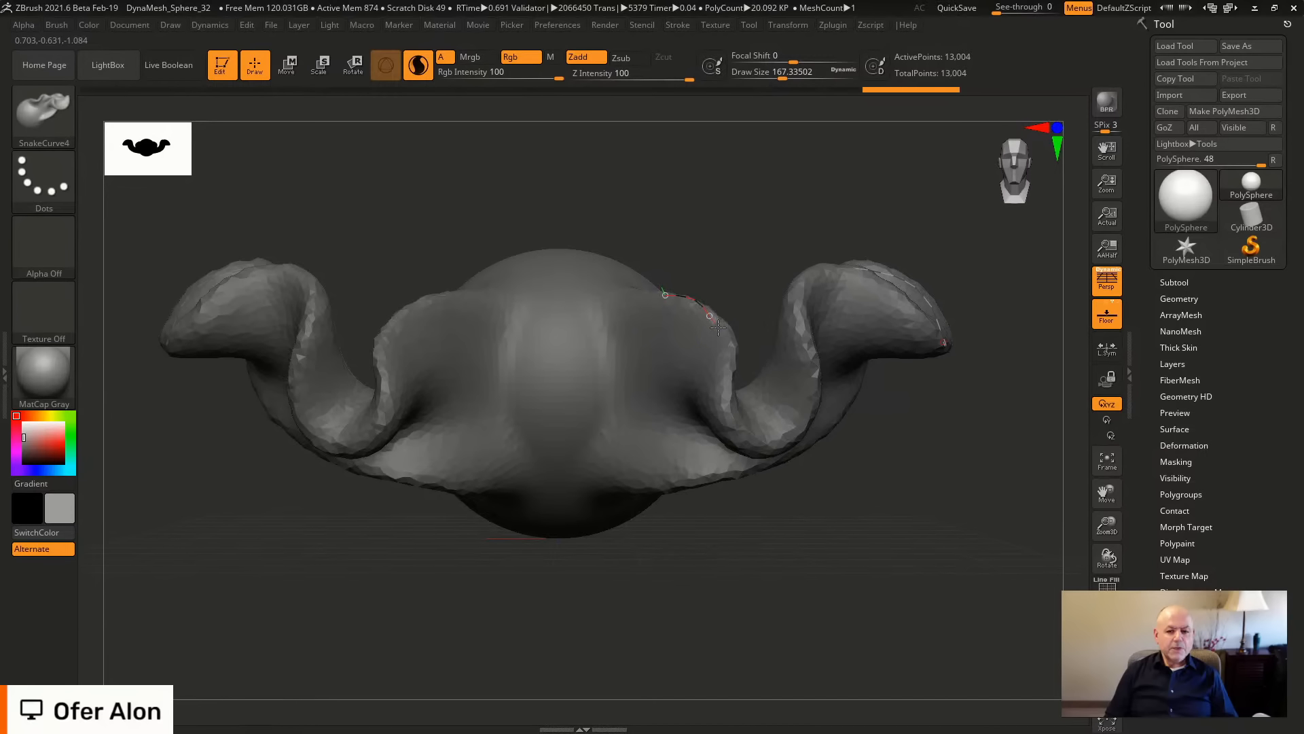
# Extrude further twisted branches from the wings, one pair upward from the upper edge and one pair downward from the lower side.
pyautogui.moveTo(725, 347); pyautogui.dragTo(753, 265)
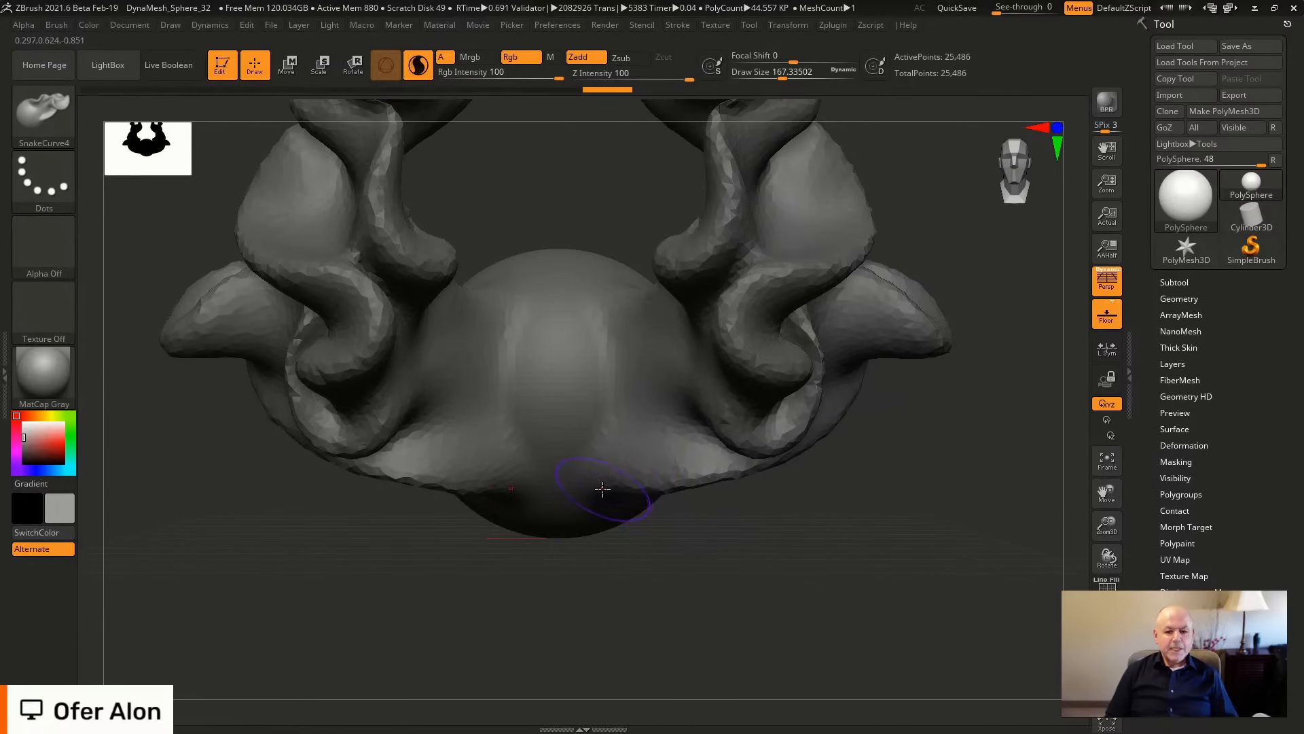
pyautogui.moveTo(700, 460)
pyautogui.mouseDown()
pyautogui.moveTo(743, 456)
pyautogui.moveTo(716, 473)
pyautogui.moveTo(713, 563)
pyautogui.mouseUp()
pyautogui.keyDown('alt'); pyautogui.moveTo(1033, 393); pyautogui.dragTo(1025, 458); pyautogui.keyUp('alt')
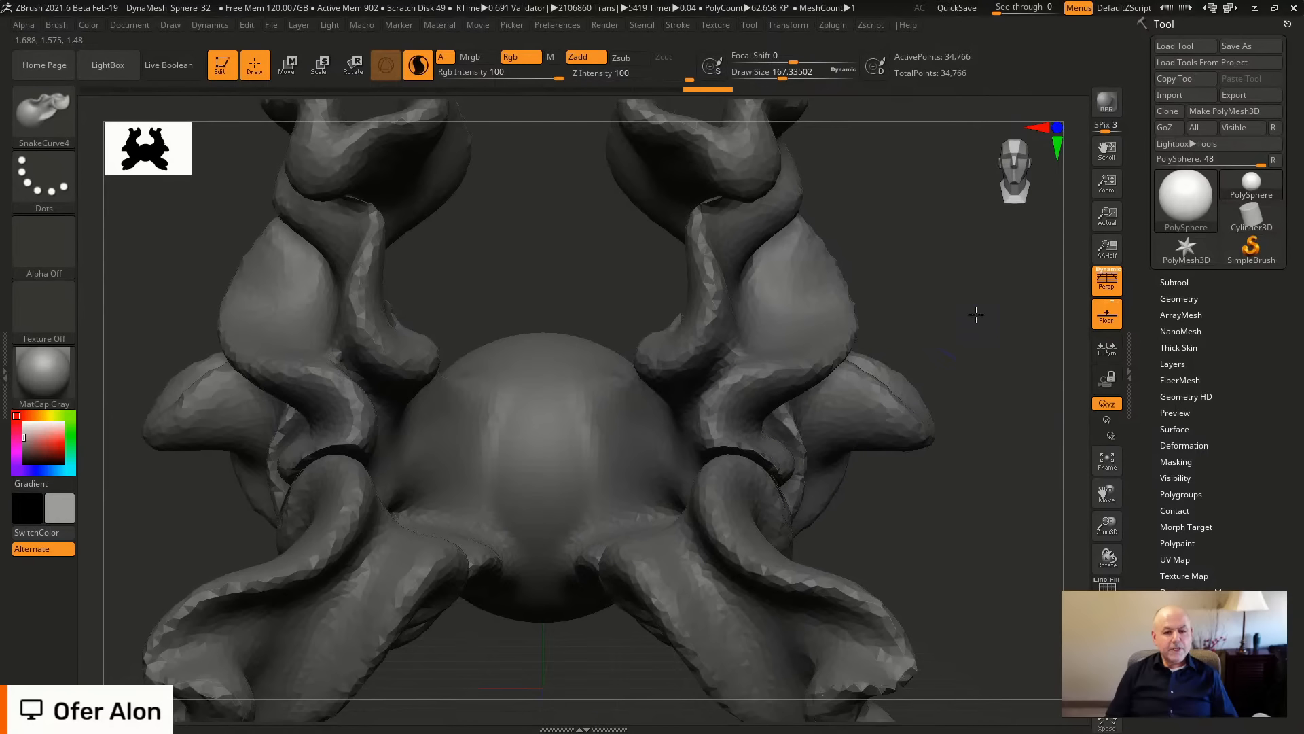
pyautogui.keyDown('alt'); pyautogui.moveTo(976, 314); pyautogui.dragTo(960, 346); pyautogui.keyUp('alt')
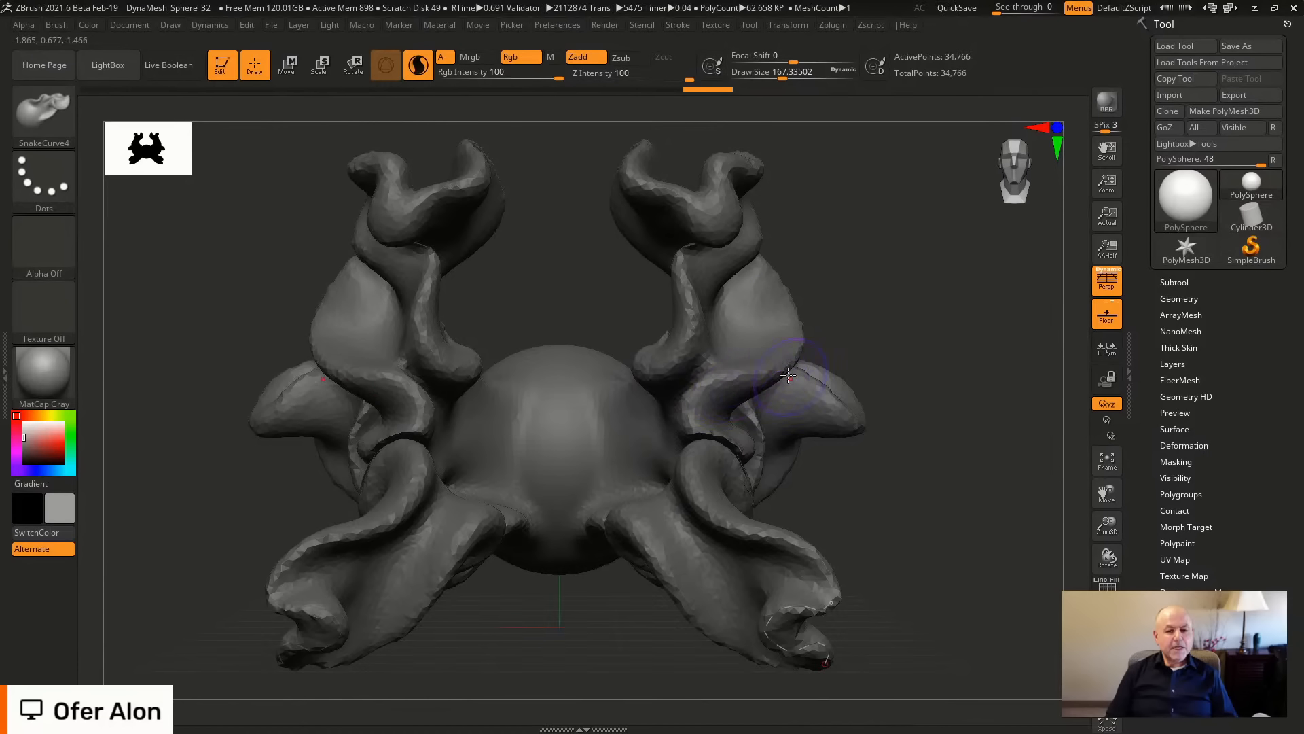
# Raise the draw size to about 311 and extrude a large folded form upward from the sphere's front centre.
pyautogui.press('s')
pyautogui.moveTo(582, 423)
pyautogui.mouseDown()
pyautogui.moveTo(600, 425)
pyautogui.moveTo(562, 330)
pyautogui.mouseUp()
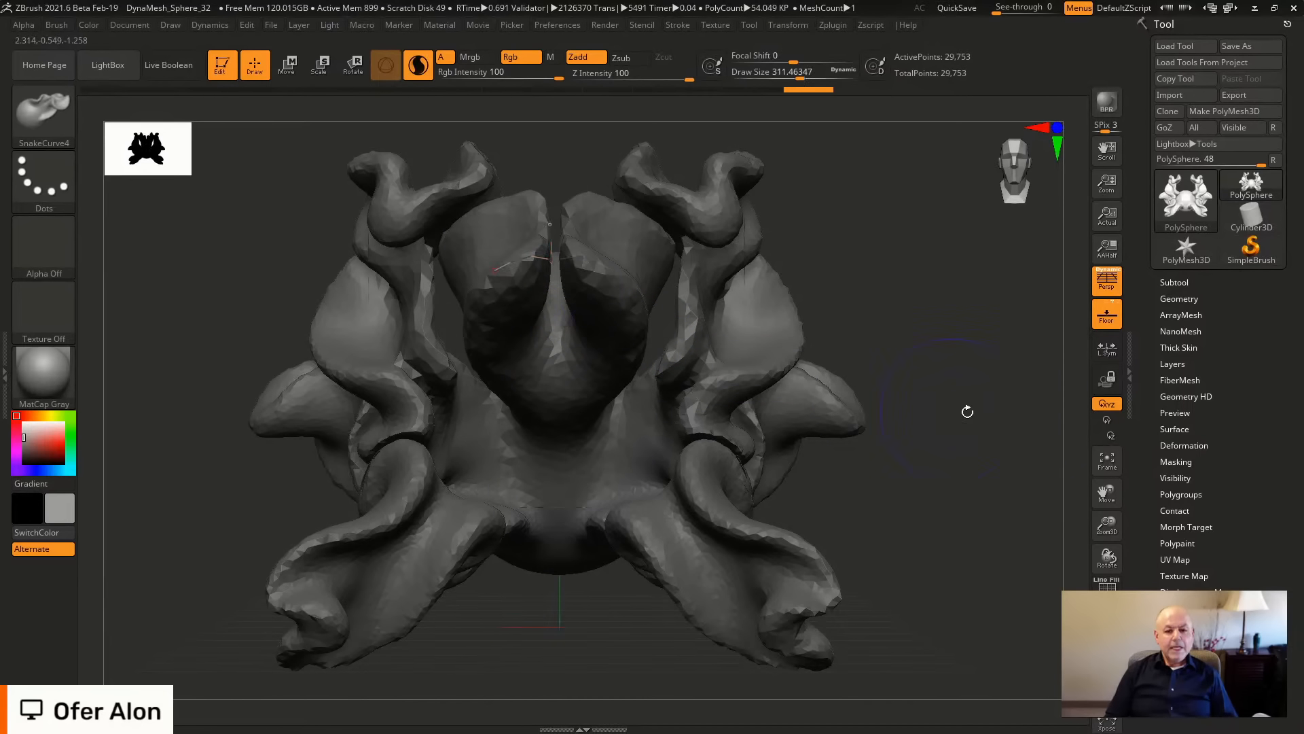
pyautogui.moveTo(967, 411)
pyautogui.mouseDown()
pyautogui.moveTo(1002, 428)
pyautogui.moveTo(969, 442)
pyautogui.mouseUp()
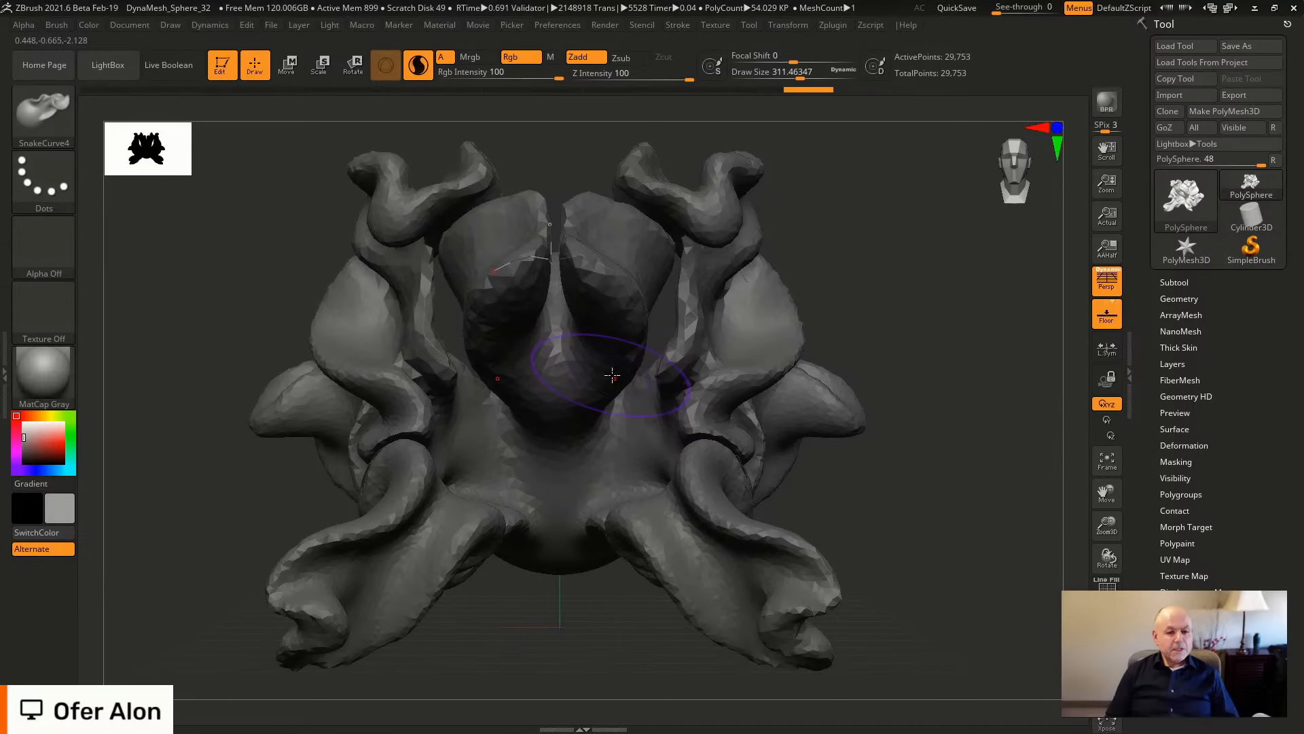
# Undo all the SnakeCurve4 extrusions back to the plain sphere.
pyautogui.hotkey('ctrl', 'z')
pyautogui.hotkey('ctrl', 'z')
pyautogui.hotkey('ctrl', 'z')
pyautogui.hotkey('ctrl', 'z')
pyautogui.hotkey('ctrl', 'z')
pyautogui.hotkey('ctrl', 'z')
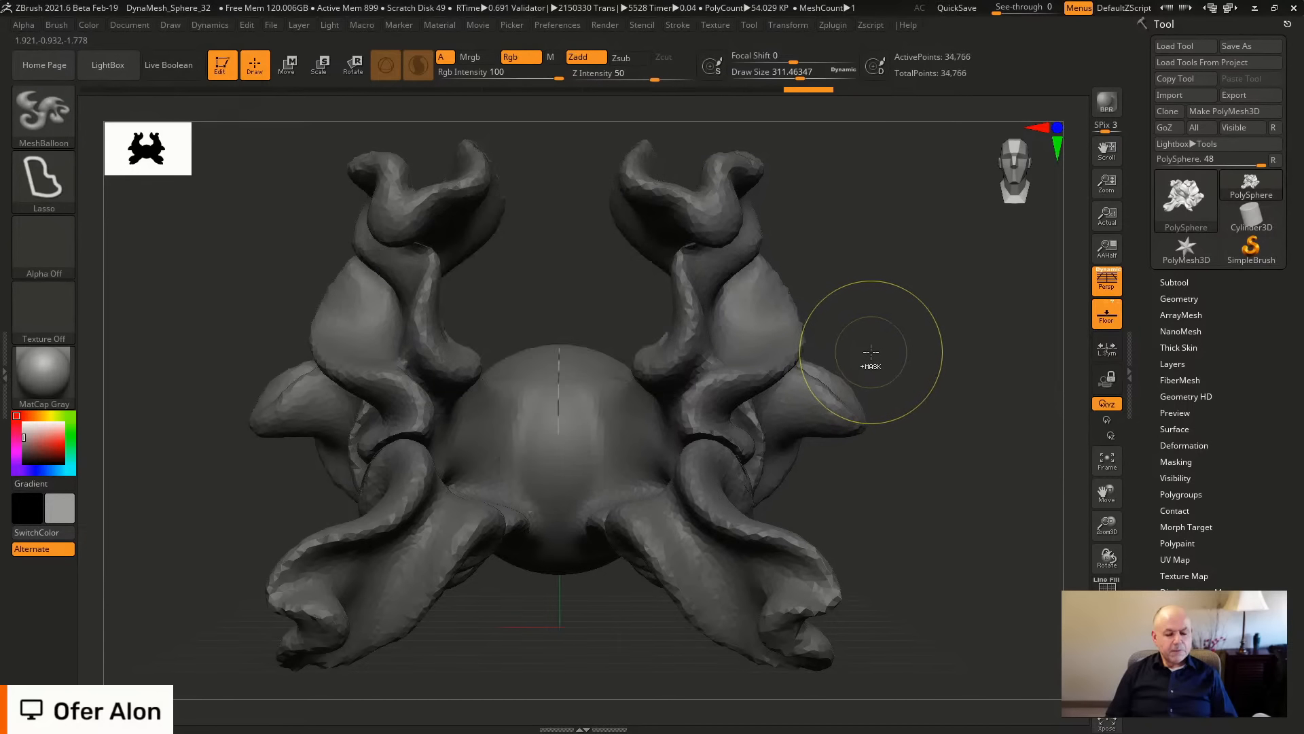
pyautogui.hotkey('ctrl', 'z')
pyautogui.hotkey('ctrl', 'z')
pyautogui.hotkey('ctrl', 'z')
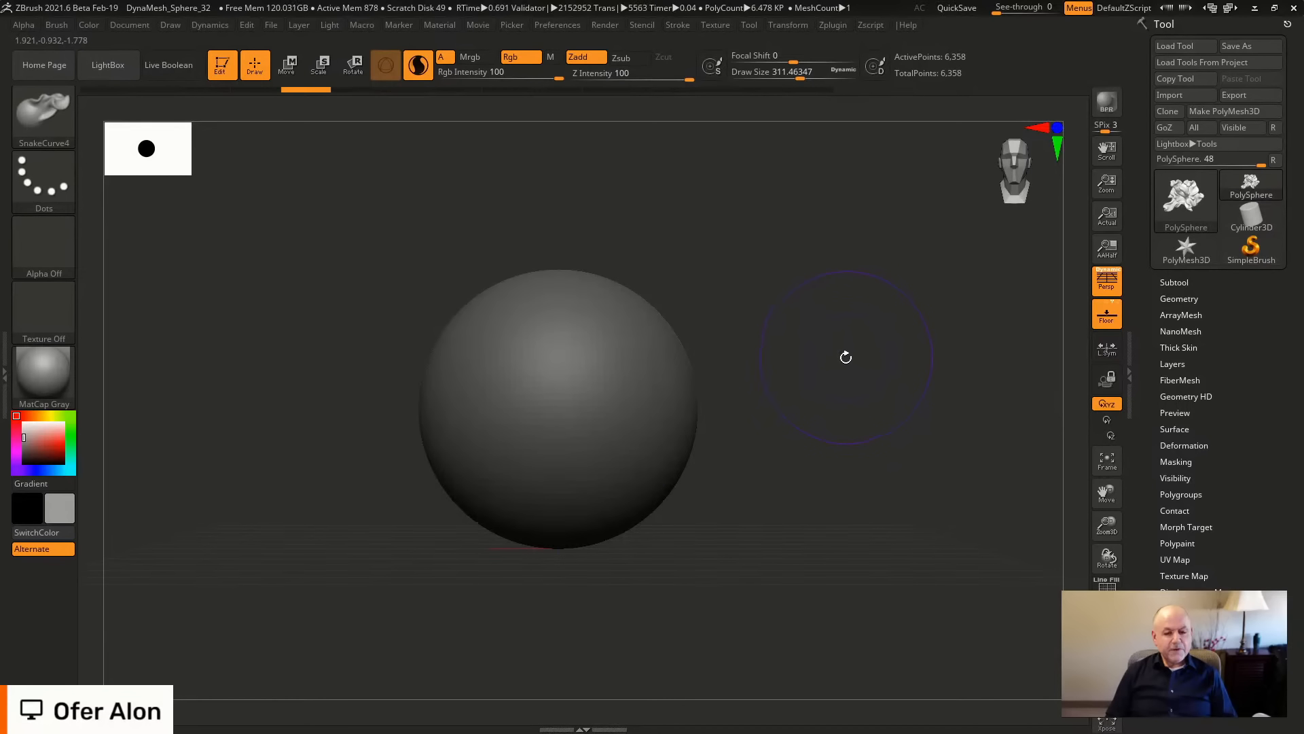
# Select SnakeCurve5, set the draw size to about 207, and extrude rough mirrored wings outward from a vertical curve on the sphere's side.
pyautogui.press('b')
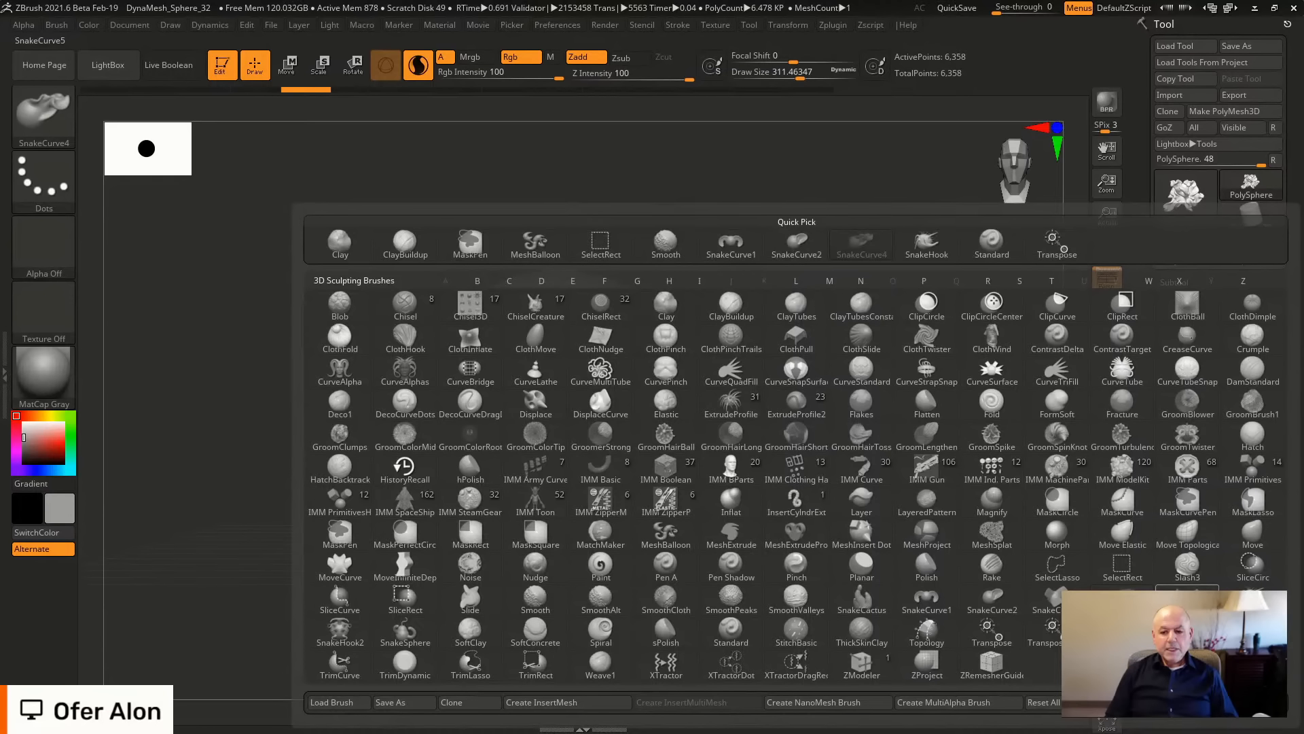
pyautogui.click(1187, 599)
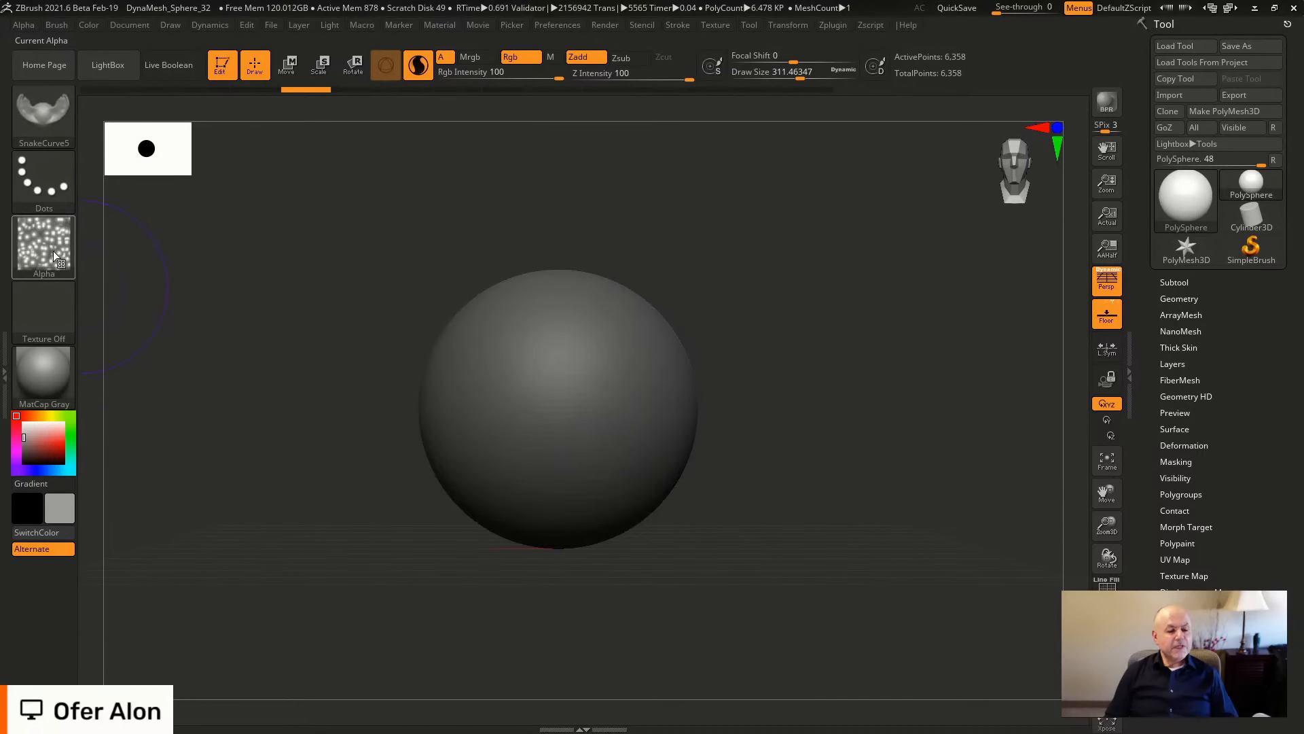
pyautogui.moveTo(799, 72); pyautogui.dragTo(788, 71)
pyautogui.click(788, 70)
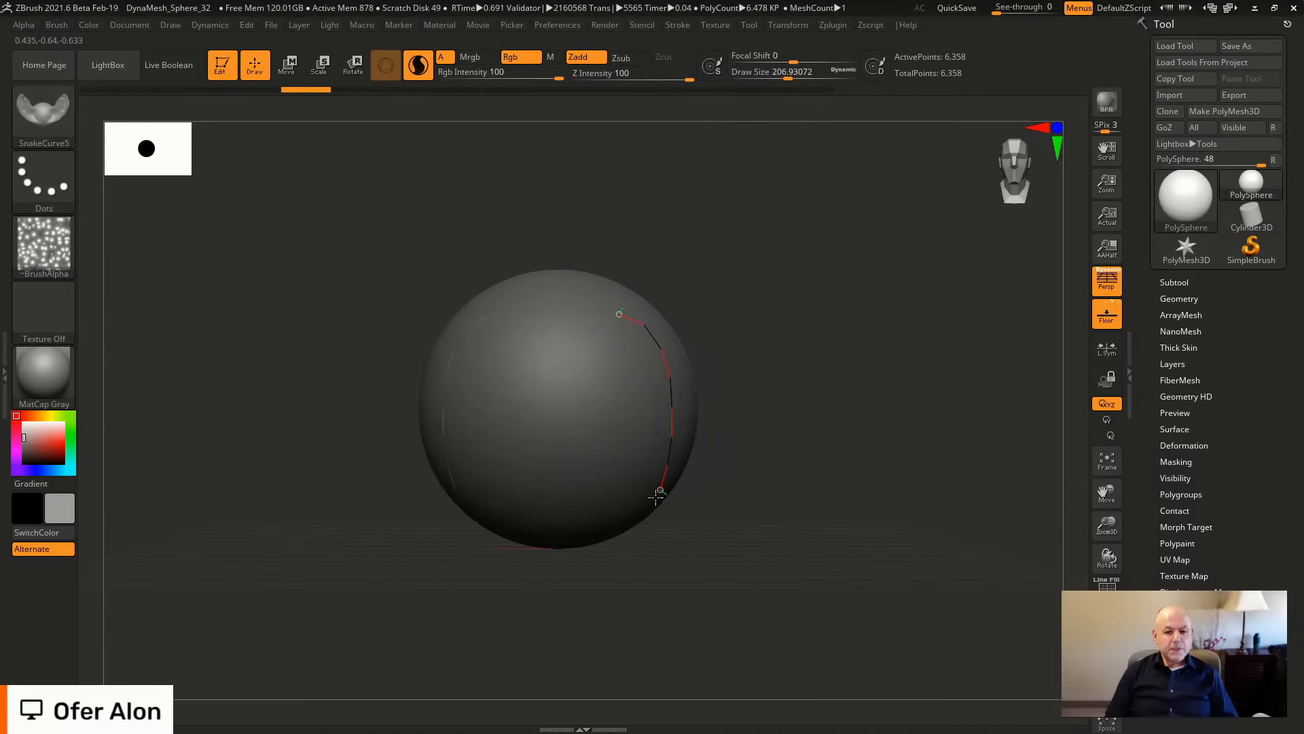
pyautogui.write('64')
pyautogui.press('Return')
pyautogui.moveTo(670, 423); pyautogui.dragTo(775, 413)
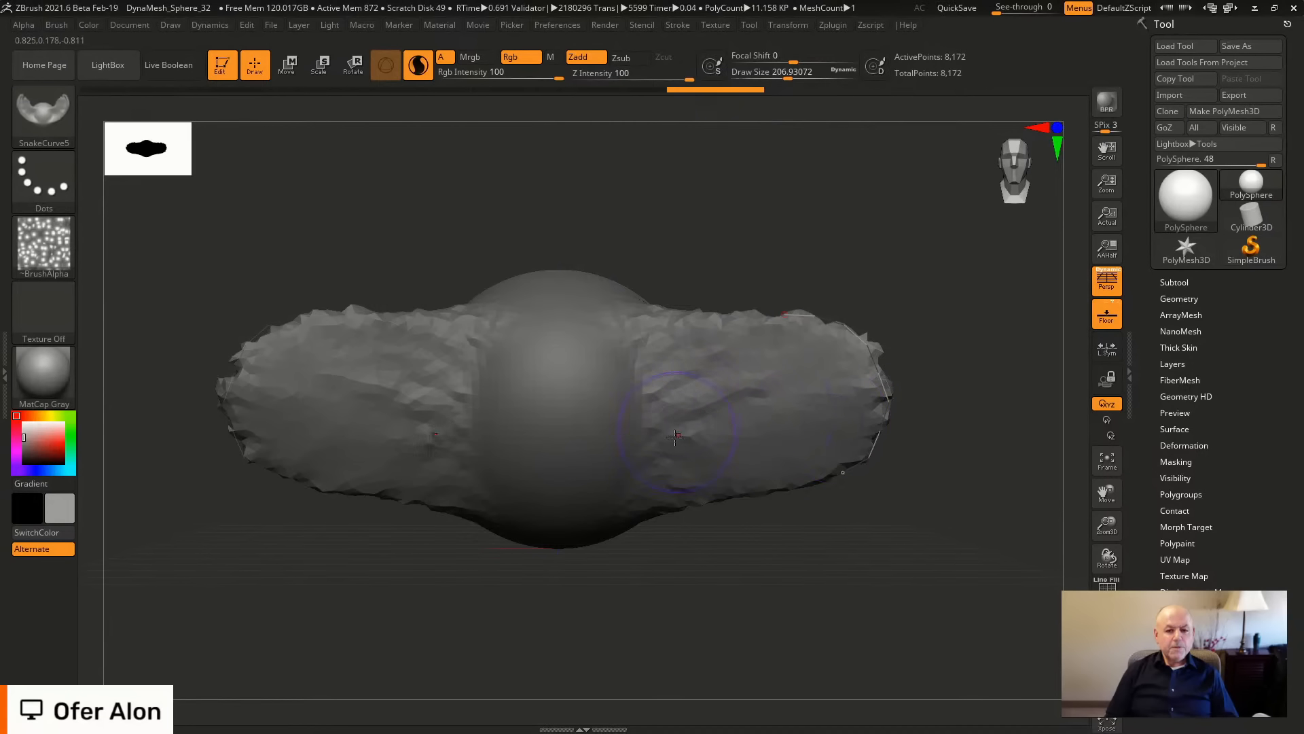
# Extrude each wing's upper edge upward and its lower edge downward along newly drawn curves.
pyautogui.moveTo(834, 540)
pyautogui.mouseDown()
pyautogui.moveTo(874, 547)
pyautogui.moveTo(857, 548)
pyautogui.mouseUp()
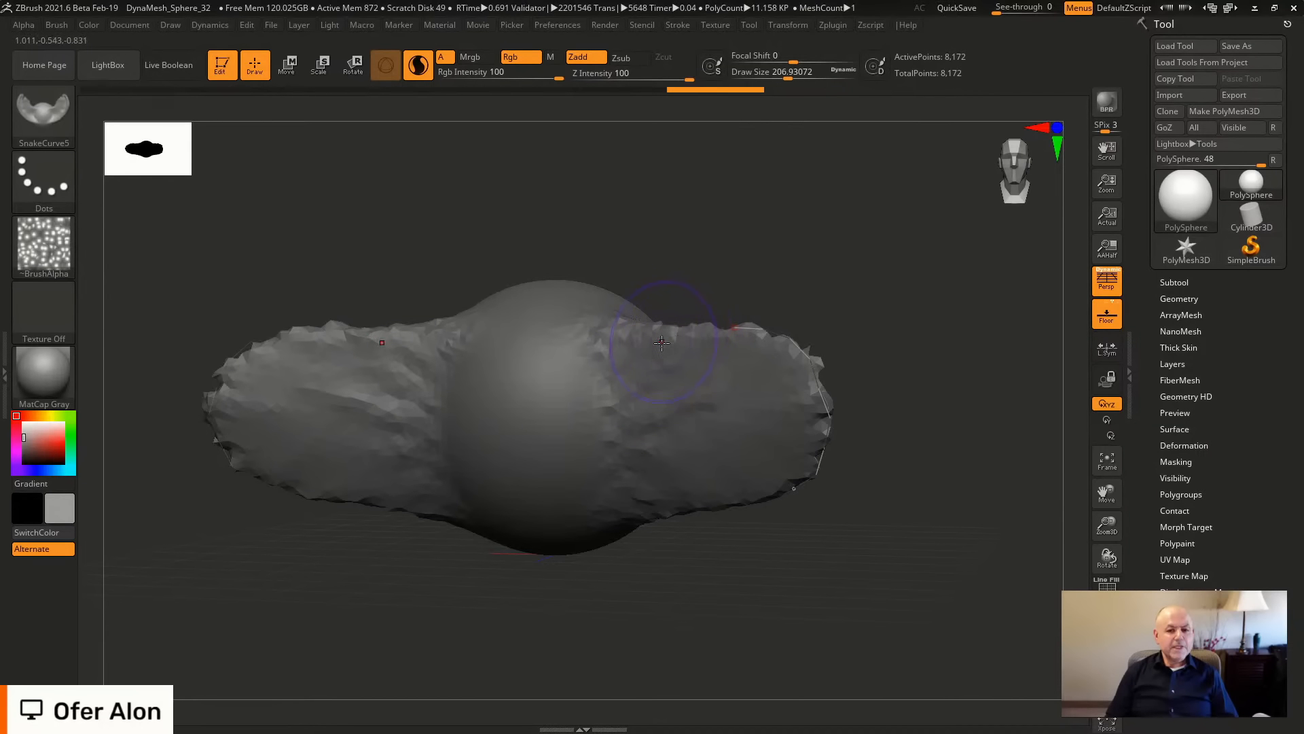
pyautogui.moveTo(678, 349); pyautogui.dragTo(665, 342)
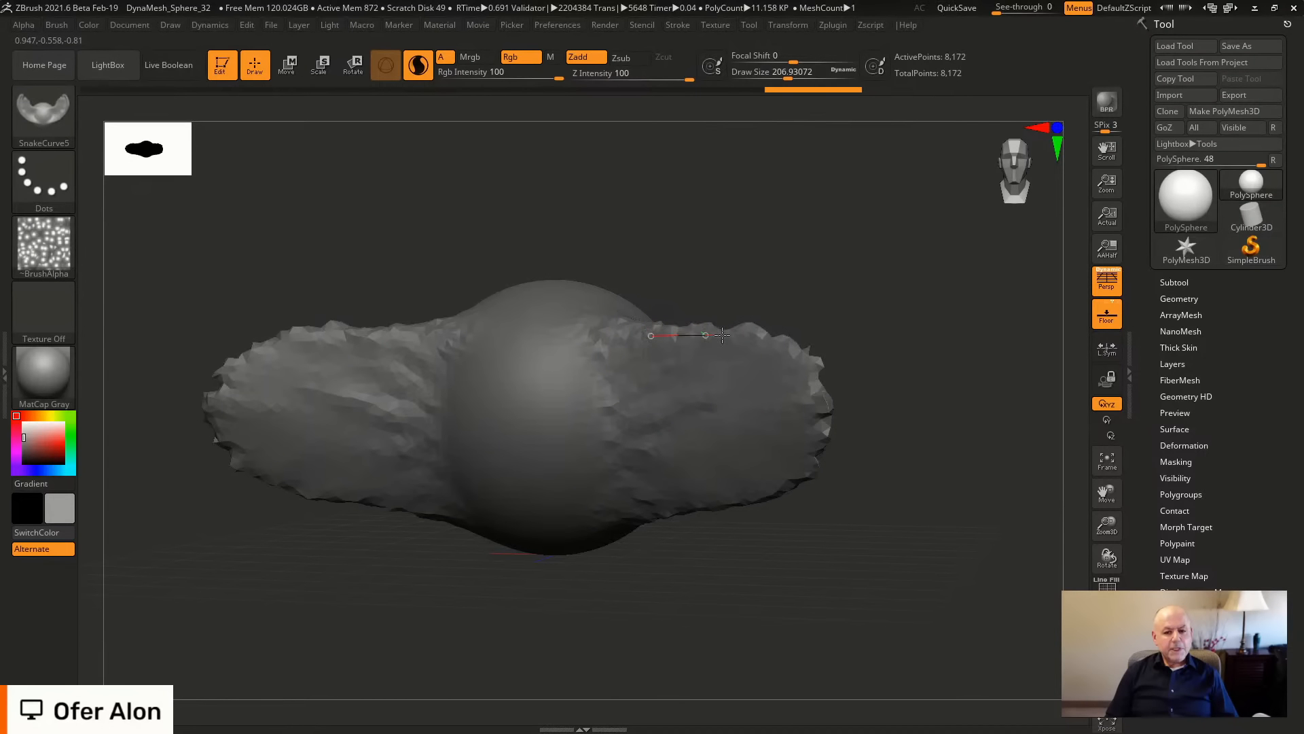
pyautogui.moveTo(816, 380)
pyautogui.mouseDown()
pyautogui.moveTo(793, 333)
pyautogui.moveTo(888, 241)
pyautogui.mouseUp()
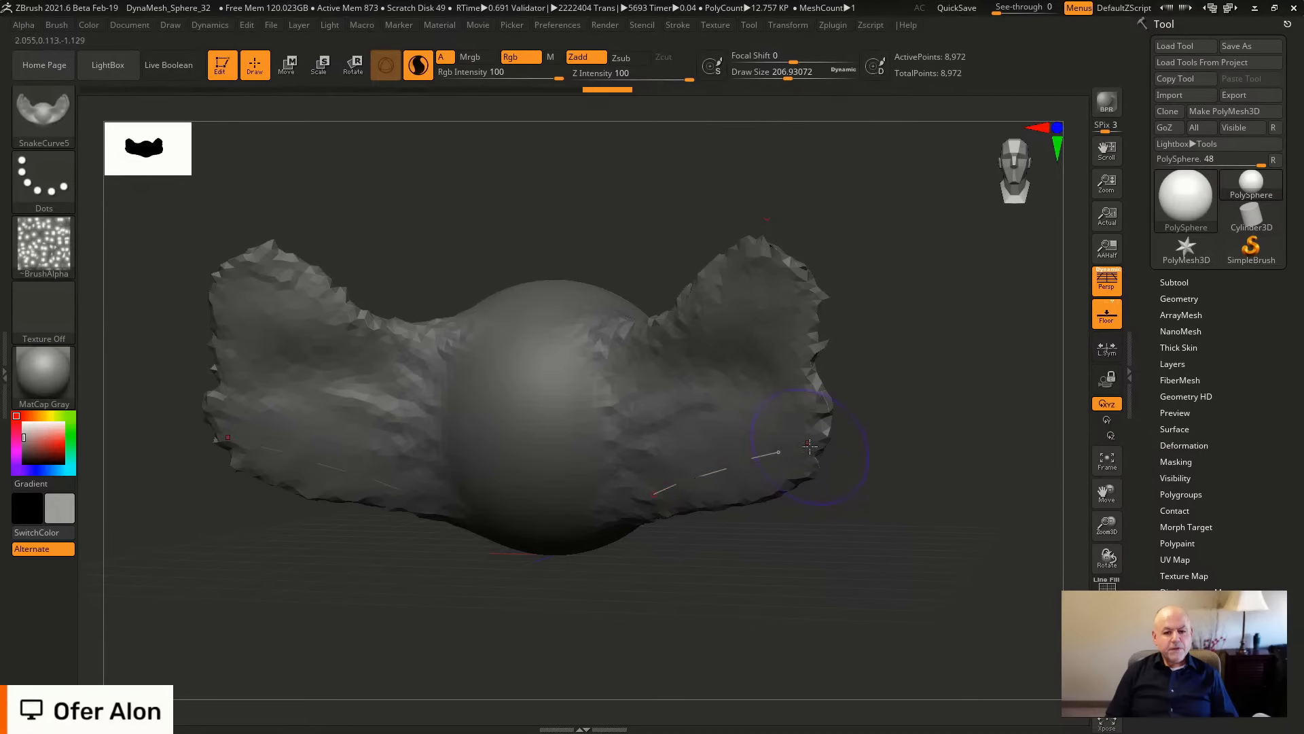
pyautogui.click(712, 471)
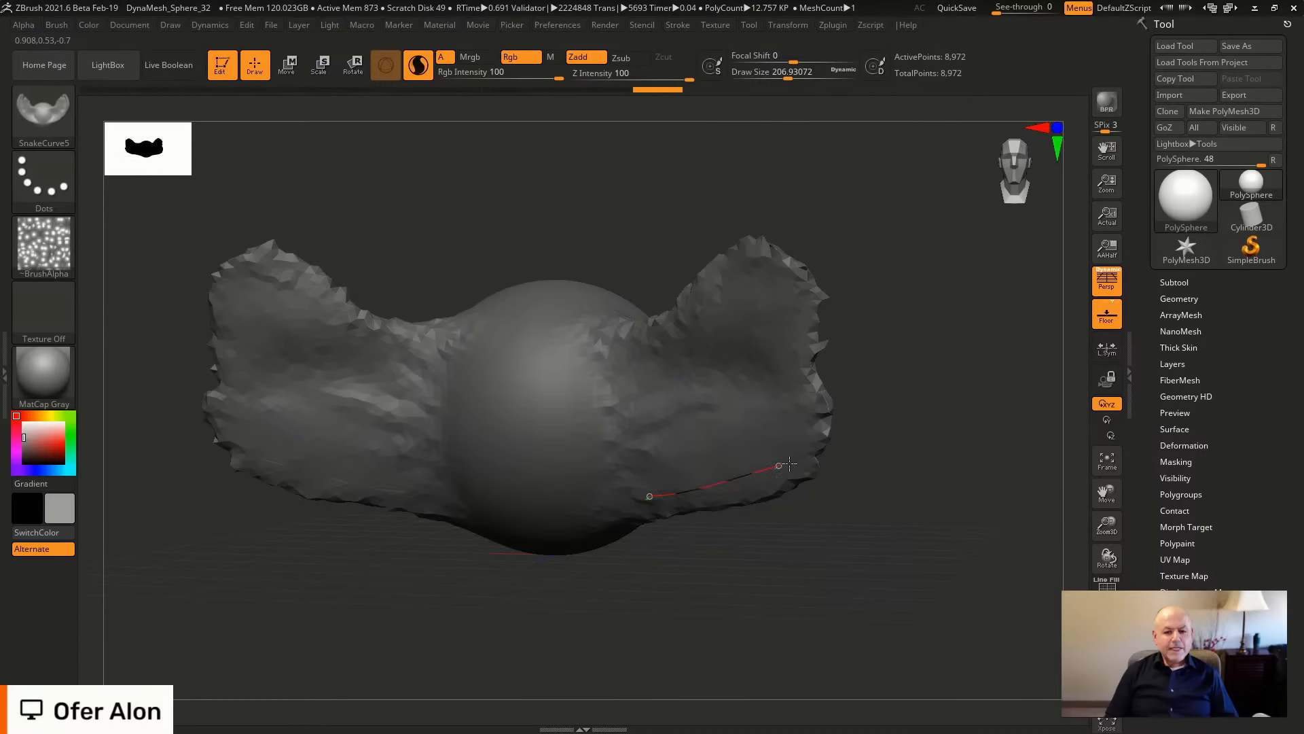
pyautogui.moveTo(742, 480); pyautogui.dragTo(637, 594)
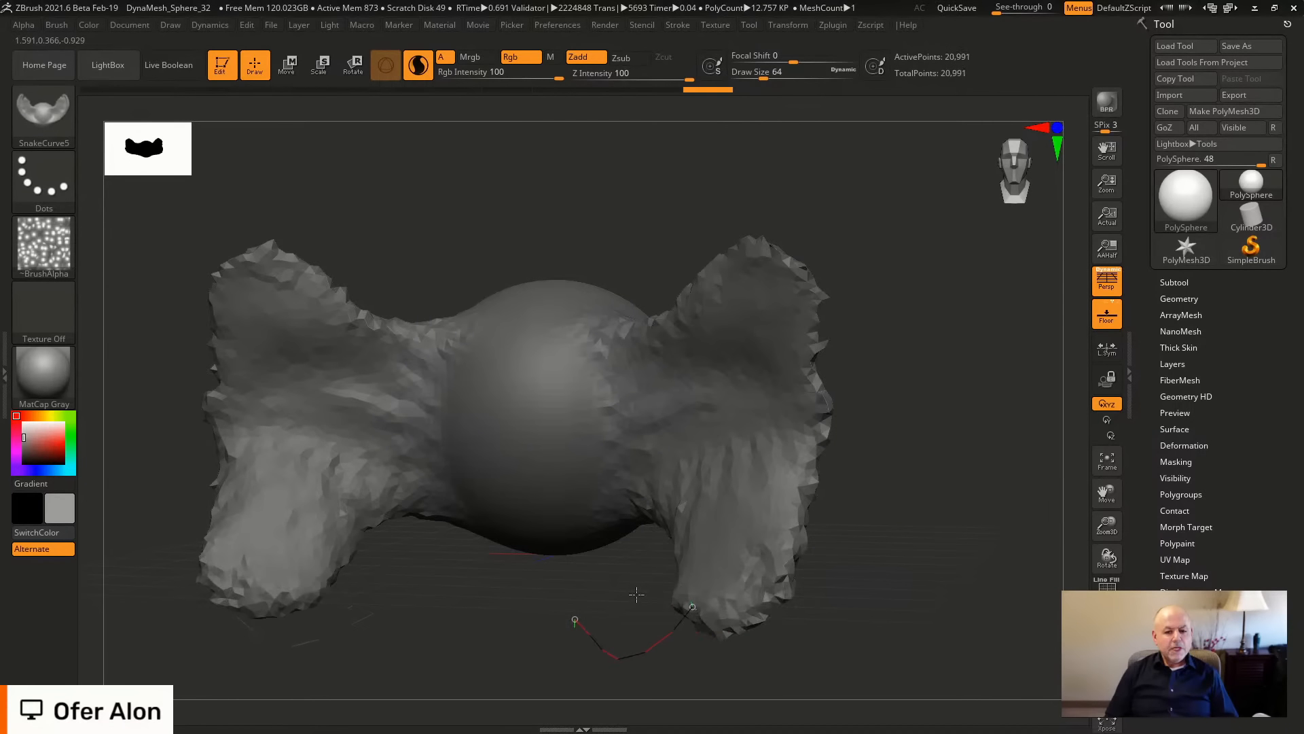
# Raise the draw size to about 460 and extrude a head forward from a vertical centre curve on the sphere's front.
pyautogui.moveTo(911, 521)
pyautogui.mouseDown()
pyautogui.moveTo(949, 482)
pyautogui.moveTo(932, 416)
pyautogui.moveTo(956, 402)
pyautogui.moveTo(976, 443)
pyautogui.mouseUp()
pyautogui.press('s')
pyautogui.moveTo(603, 450); pyautogui.dragTo(643, 440)
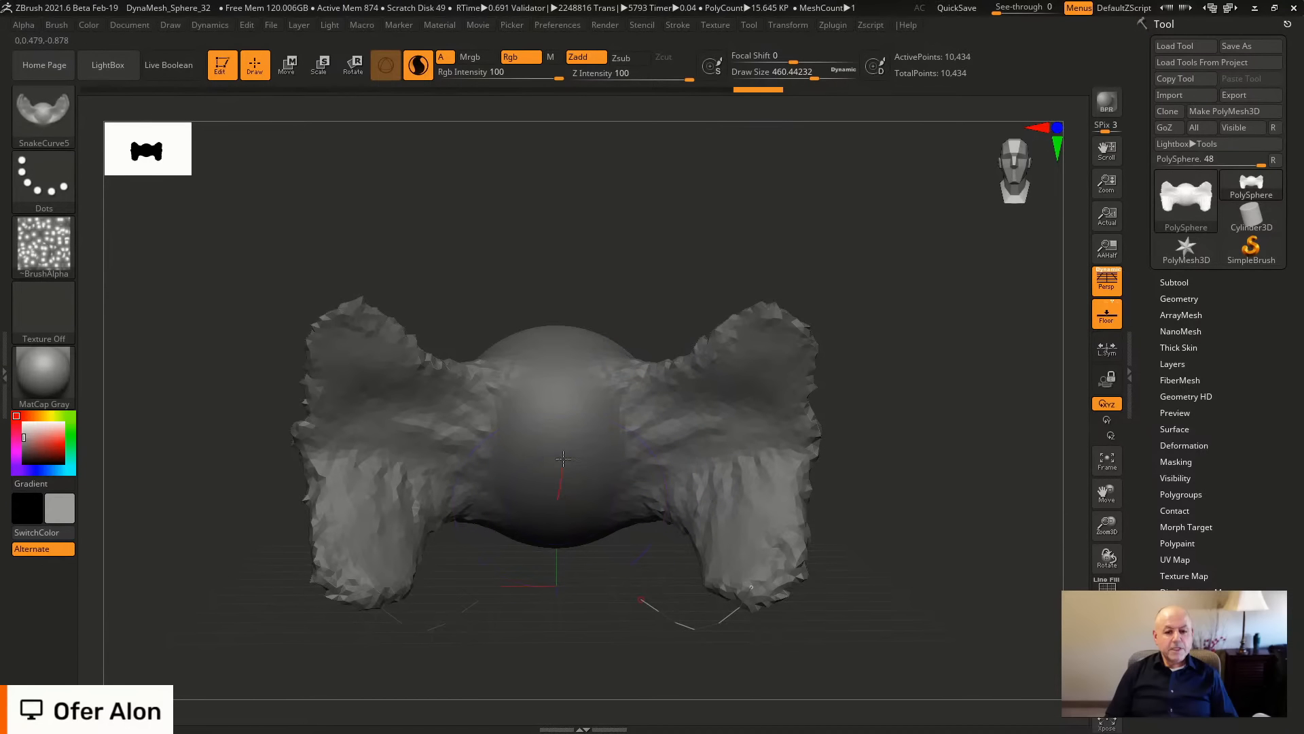
pyautogui.moveTo(617, 279); pyautogui.dragTo(675, 285)
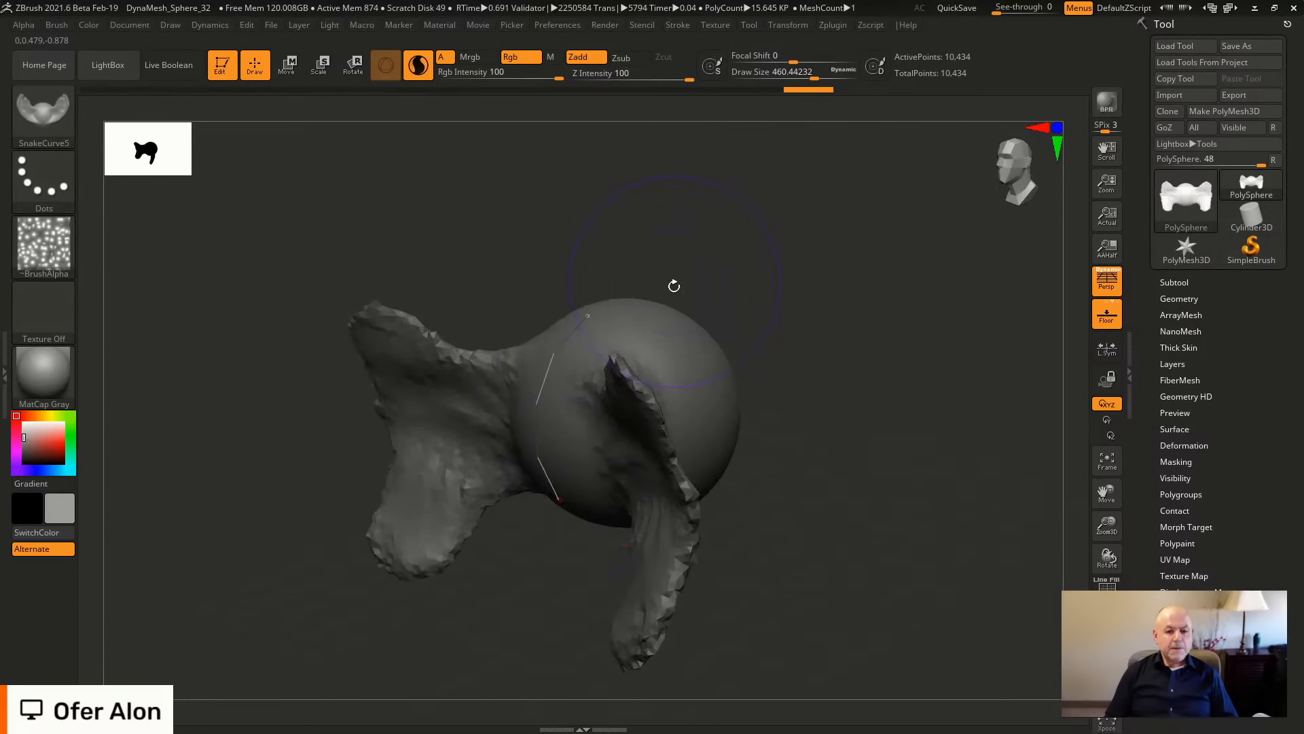
pyautogui.moveTo(544, 440)
pyautogui.mouseDown()
pyautogui.moveTo(494, 480)
pyautogui.moveTo(485, 520)
pyautogui.mouseUp()
# Draw a curve down the back of the sphere and extrude it backward into an elongated body.
pyautogui.moveTo(911, 498)
pyautogui.mouseDown()
pyautogui.moveTo(972, 457)
pyautogui.moveTo(903, 476)
pyautogui.moveTo(920, 471)
pyautogui.moveTo(906, 475)
pyautogui.moveTo(916, 482)
pyautogui.moveTo(842, 466)
pyautogui.moveTo(852, 476)
pyautogui.mouseUp()
pyautogui.moveTo(846, 389); pyautogui.dragTo(842, 452)
pyautogui.moveTo(813, 407); pyautogui.dragTo(527, 393)
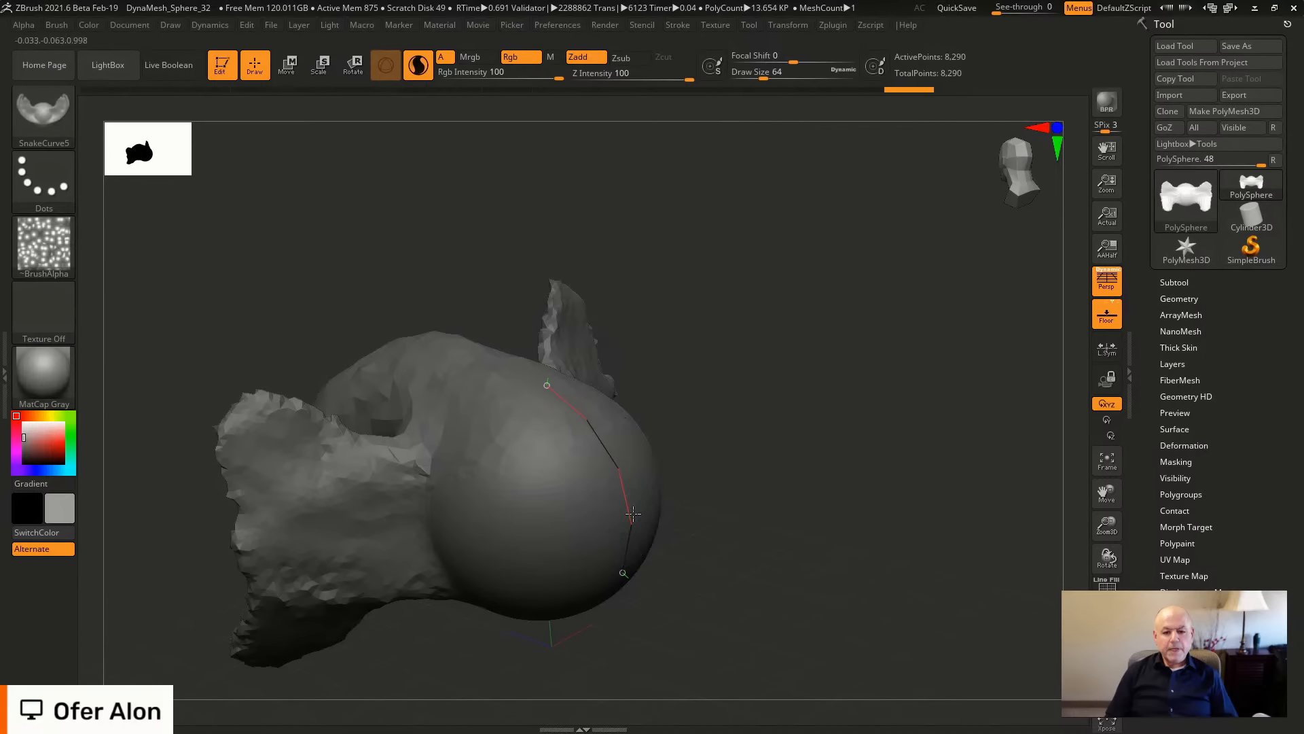
pyautogui.moveTo(627, 521); pyautogui.dragTo(853, 591)
# Set the draw size to about 324 and extrude long mirrored limbs from the rear body, curving them down and forward.
pyautogui.moveTo(906, 415)
pyautogui.mouseDown()
pyautogui.moveTo(968, 362)
pyautogui.moveTo(934, 410)
pyautogui.moveTo(940, 489)
pyautogui.moveTo(945, 287)
pyautogui.moveTo(931, 445)
pyautogui.moveTo(941, 407)
pyautogui.mouseUp()
pyautogui.press('s')
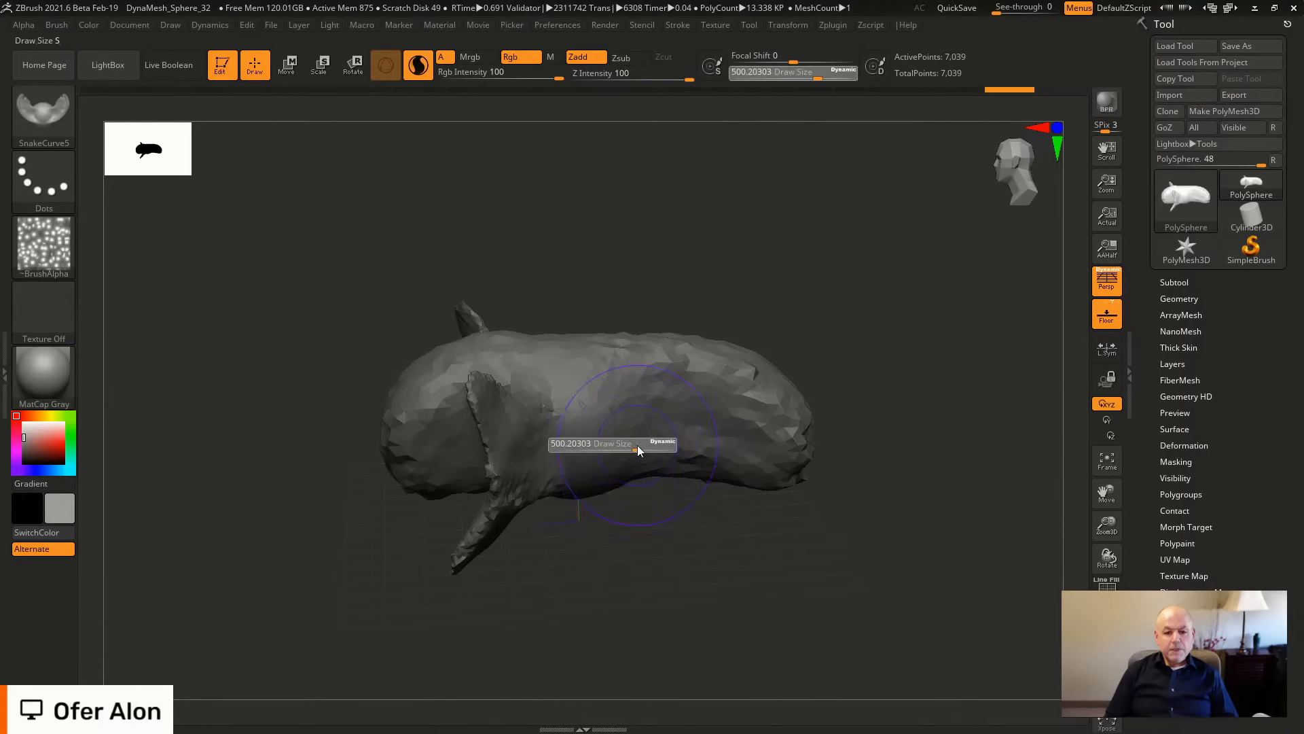
pyautogui.moveTo(621, 449); pyautogui.dragTo(619, 449)
pyautogui.moveTo(704, 411); pyautogui.dragTo(808, 434)
pyautogui.moveTo(907, 431); pyautogui.dragTo(920, 489)
pyautogui.moveTo(676, 388)
pyautogui.mouseDown()
pyautogui.moveTo(693, 412)
pyautogui.moveTo(697, 486)
pyautogui.moveTo(661, 543)
pyautogui.moveTo(586, 560)
pyautogui.moveTo(492, 519)
pyautogui.moveTo(434, 438)
pyautogui.mouseUp()
# Extrude a second pair of long limbs from the body's upper rear, arching them outward and downward.
pyautogui.moveTo(876, 428)
pyautogui.mouseDown()
pyautogui.moveTo(928, 427)
pyautogui.moveTo(981, 340)
pyautogui.moveTo(907, 331)
pyautogui.moveTo(798, 354)
pyautogui.mouseUp()
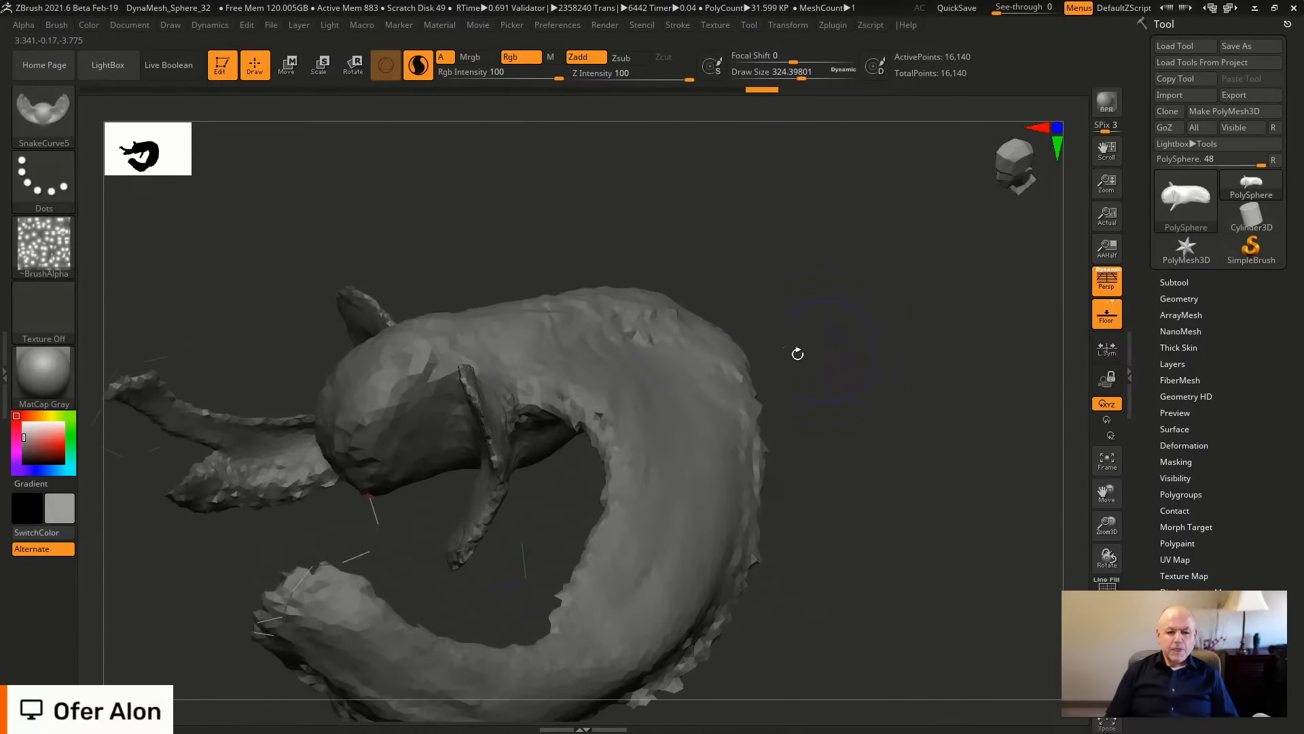
pyautogui.moveTo(640, 345)
pyautogui.mouseDown()
pyautogui.moveTo(648, 322)
pyautogui.moveTo(710, 310)
pyautogui.moveTo(766, 337)
pyautogui.moveTo(861, 506)
pyautogui.moveTo(944, 591)
pyautogui.mouseUp()
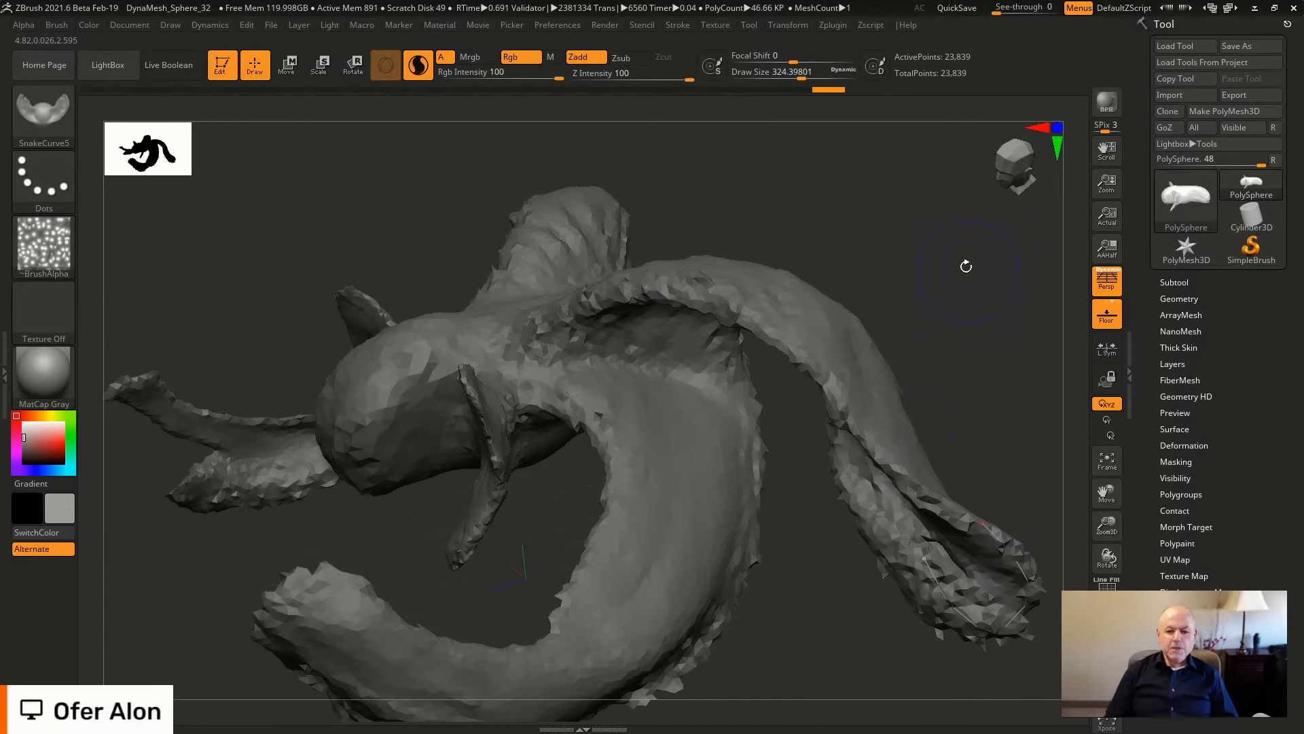
pyautogui.moveTo(966, 265); pyautogui.dragTo(1010, 224)
pyautogui.keyDown('alt'); pyautogui.moveTo(903, 195); pyautogui.dragTo(920, 241); pyautogui.keyUp('alt')
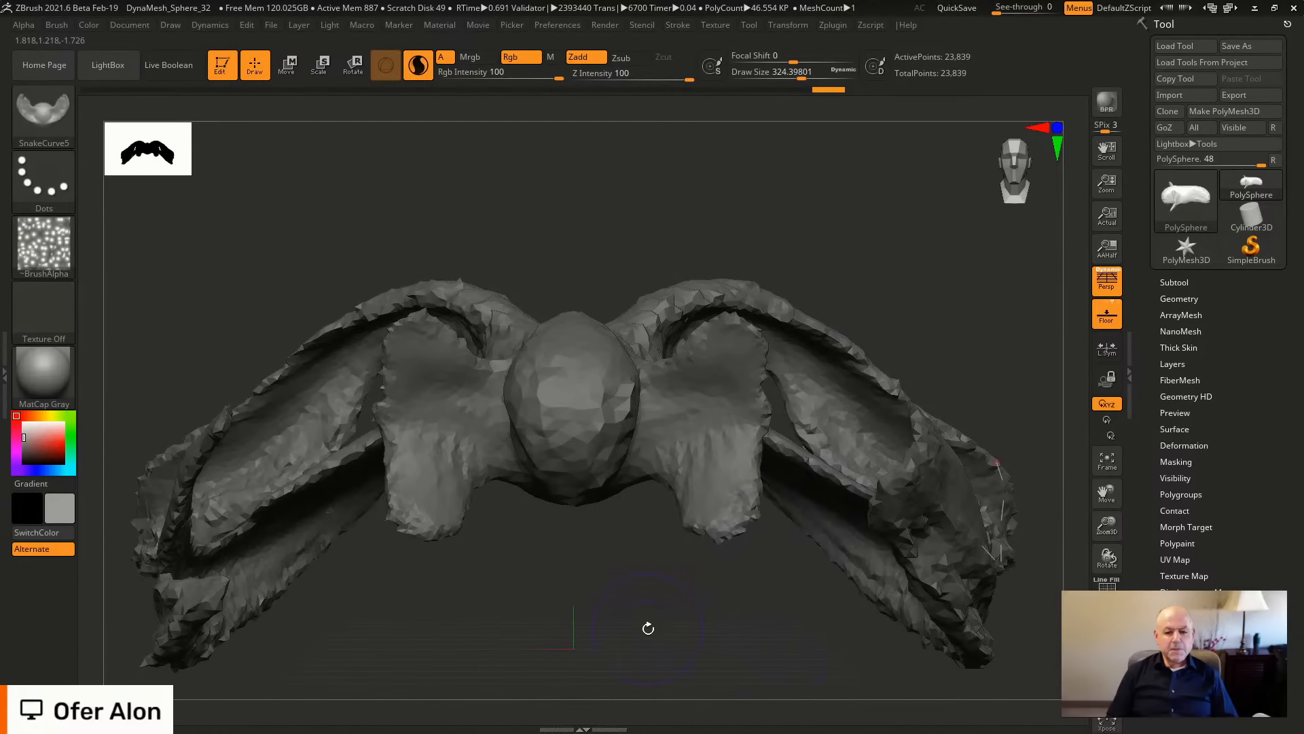
pyautogui.moveTo(649, 627); pyautogui.dragTo(727, 552)
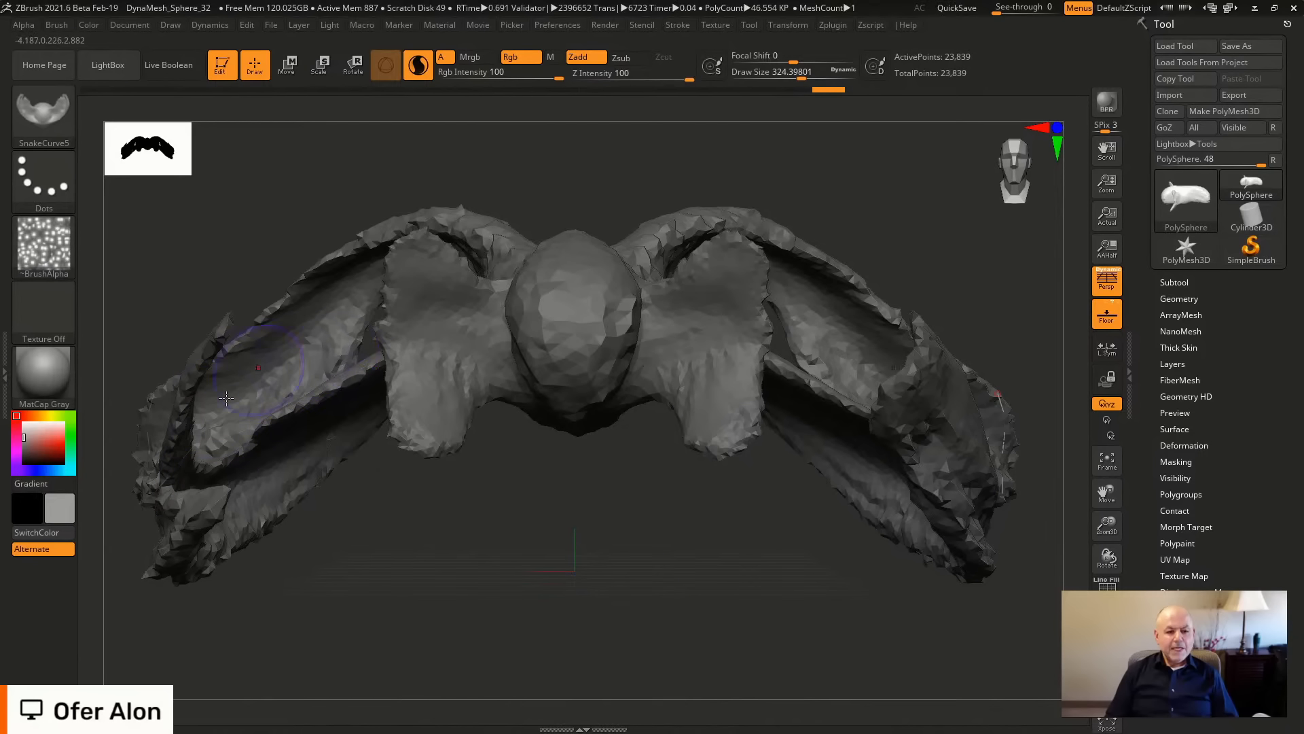
pyautogui.moveTo(645, 562); pyautogui.dragTo(646, 596)
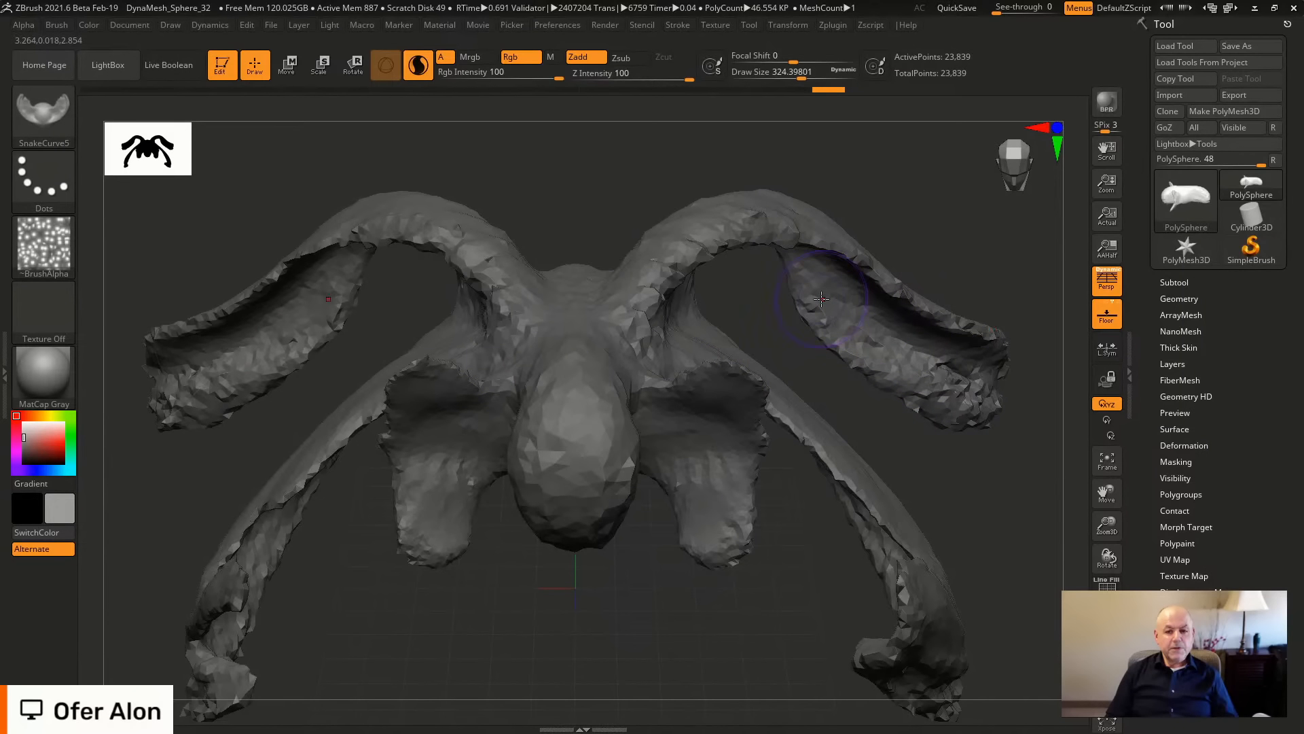
# Apply Mirror And Weld to the creature mesh from the Modify Topology options.
pyautogui.click(1179, 299)
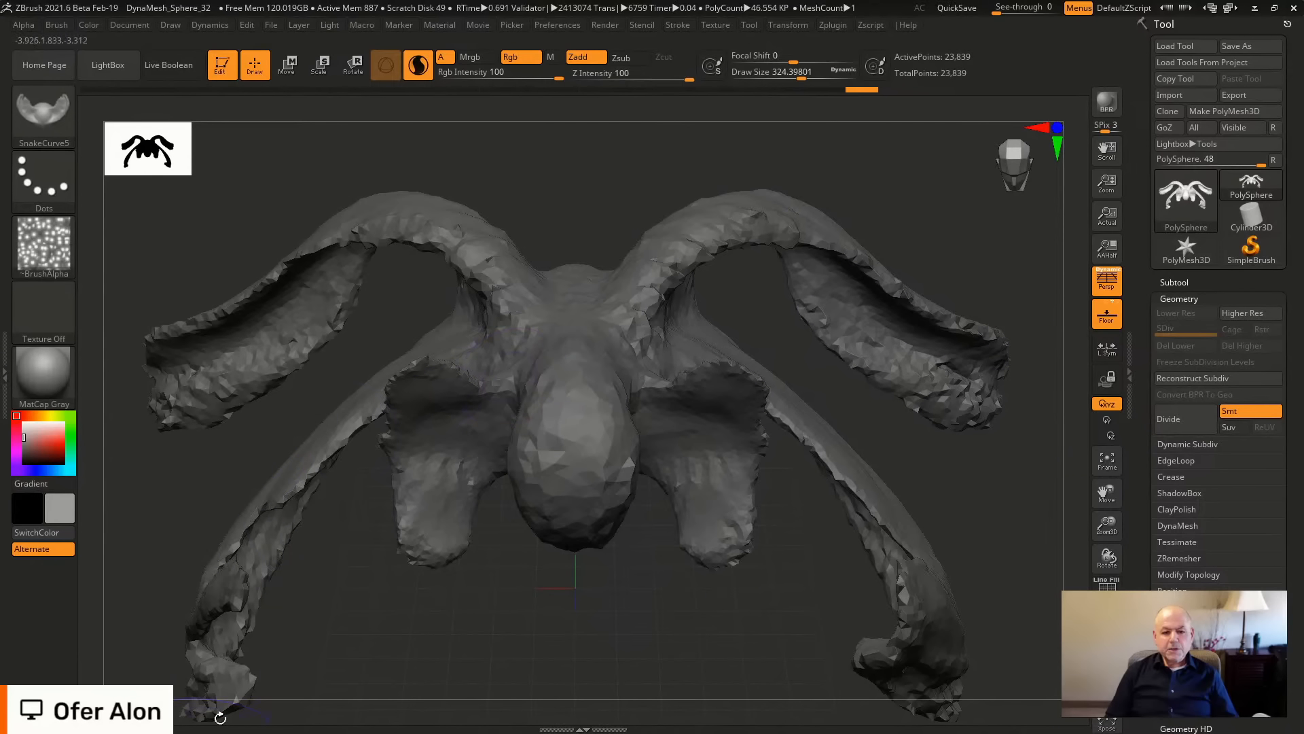
pyautogui.keyDown('alt'); pyautogui.moveTo(966, 529); pyautogui.dragTo(980, 474); pyautogui.keyUp('alt')
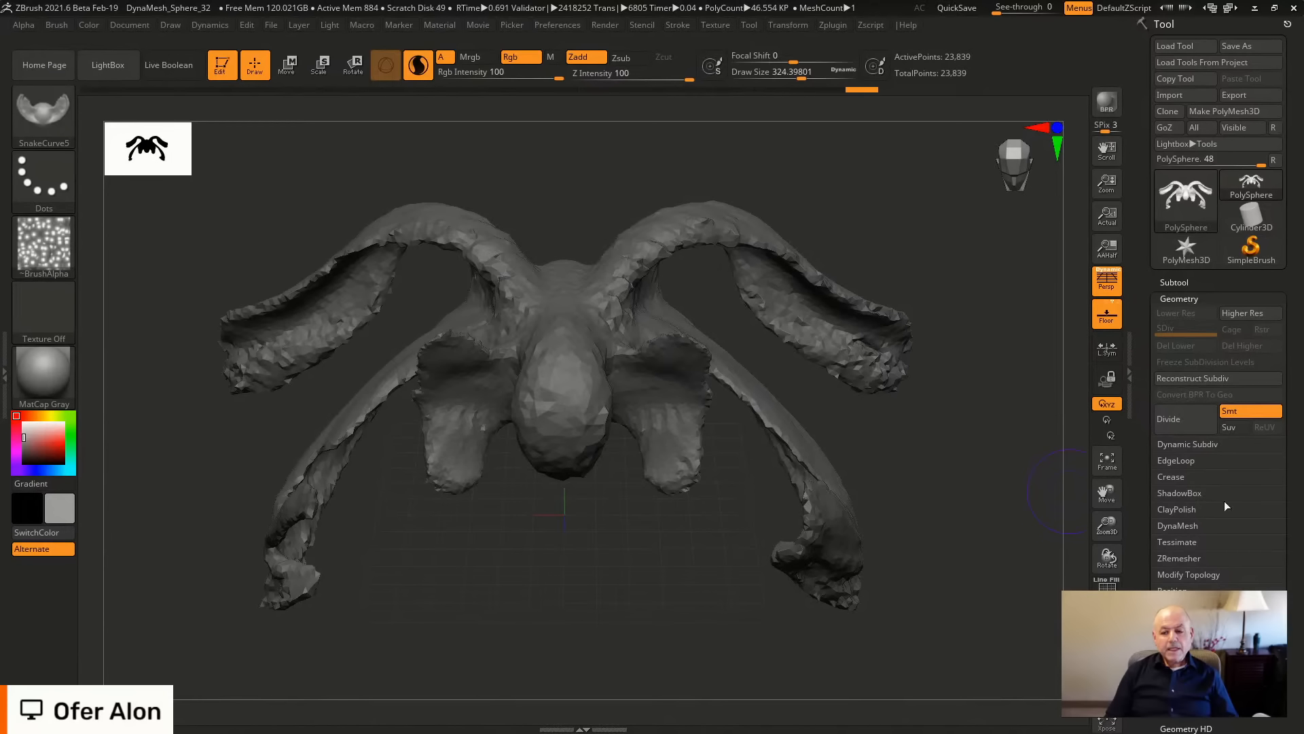
pyautogui.click(1196, 575)
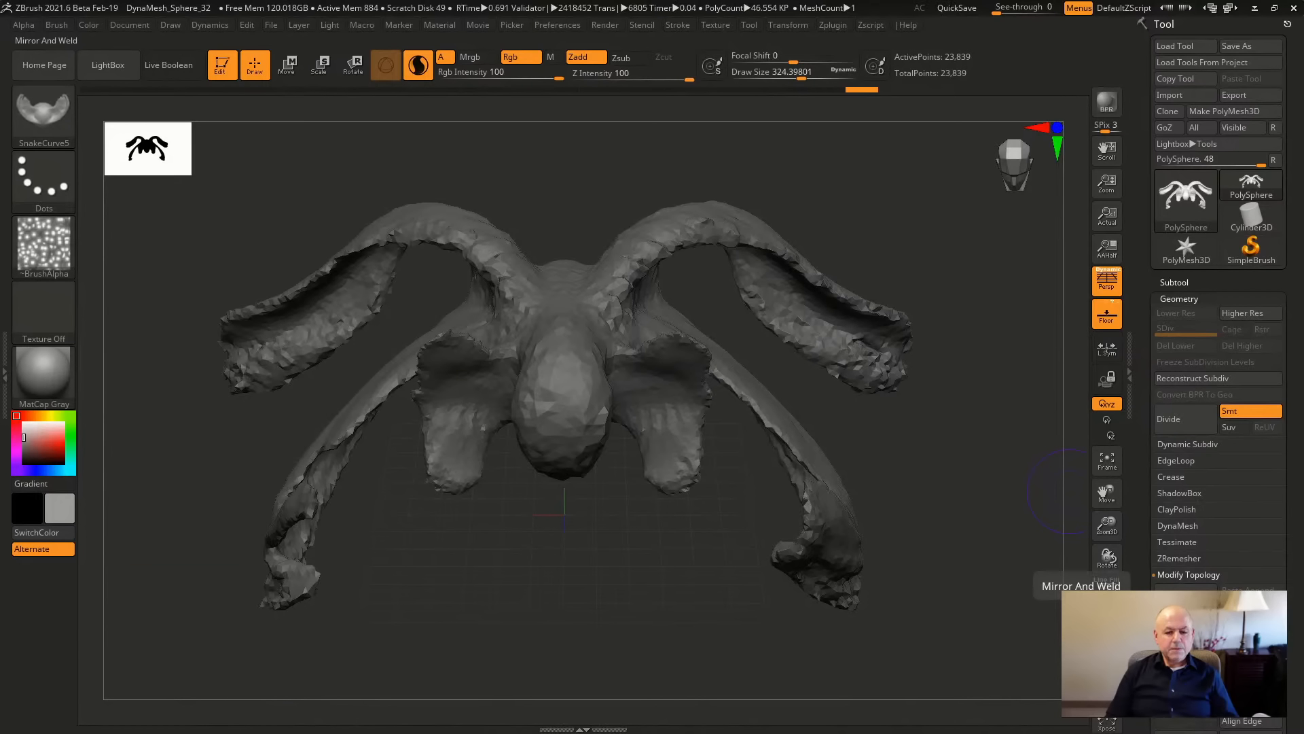
pyautogui.click(1185, 606)
# Set the draw size to about 639 and extrude a thick lower torso downward from the body's underside.
pyautogui.moveTo(1042, 524)
pyautogui.mouseDown()
pyautogui.moveTo(1033, 430)
pyautogui.moveTo(984, 451)
pyautogui.moveTo(1025, 571)
pyautogui.moveTo(1015, 536)
pyautogui.moveTo(969, 573)
pyautogui.moveTo(998, 430)
pyautogui.moveTo(916, 577)
pyautogui.moveTo(926, 489)
pyautogui.moveTo(910, 475)
pyautogui.mouseUp()
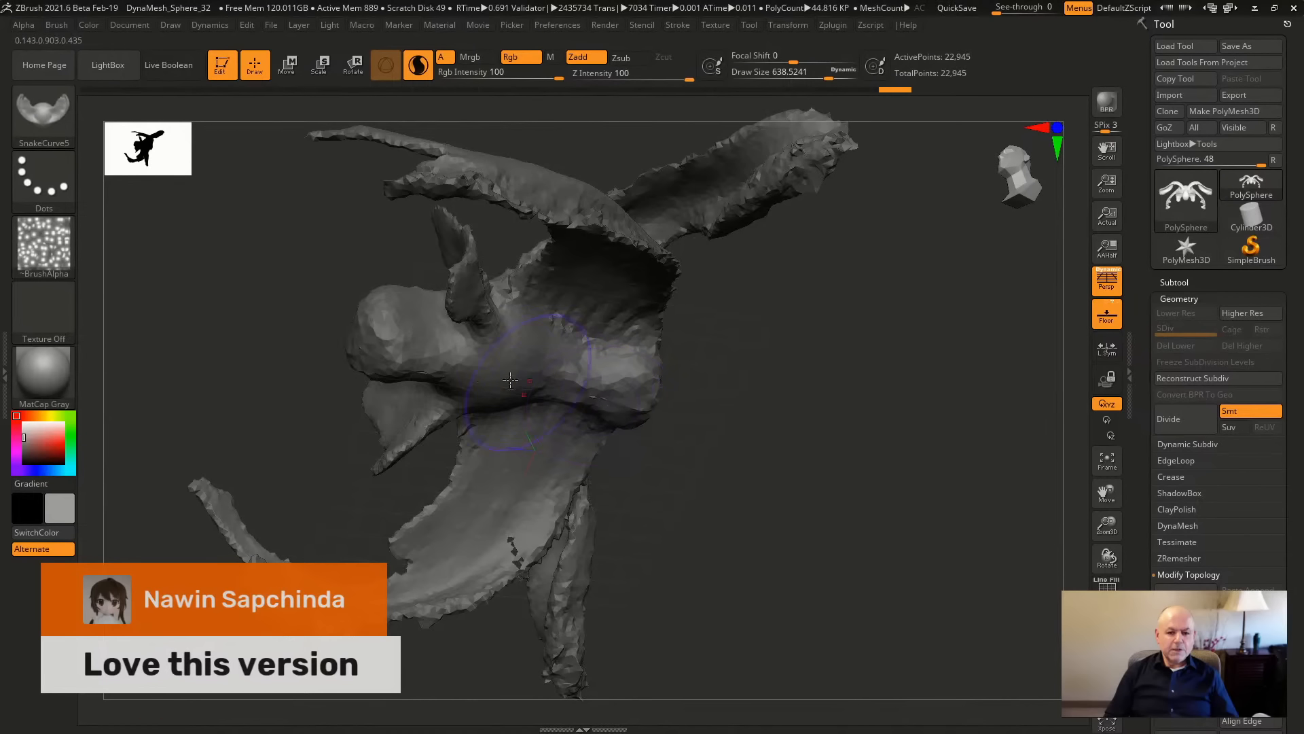
pyautogui.moveTo(483, 383); pyautogui.dragTo(540, 390)
pyautogui.moveTo(650, 403); pyautogui.dragTo(660, 403)
pyautogui.moveTo(707, 415); pyautogui.dragTo(707, 491)
pyautogui.moveTo(604, 385)
pyautogui.mouseDown()
pyautogui.moveTo(614, 416)
pyautogui.moveTo(674, 409)
pyautogui.mouseUp()
pyautogui.keyDown('ctrl'); pyautogui.moveTo(873, 428); pyautogui.dragTo(701, 455); pyautogui.keyUp('ctrl')
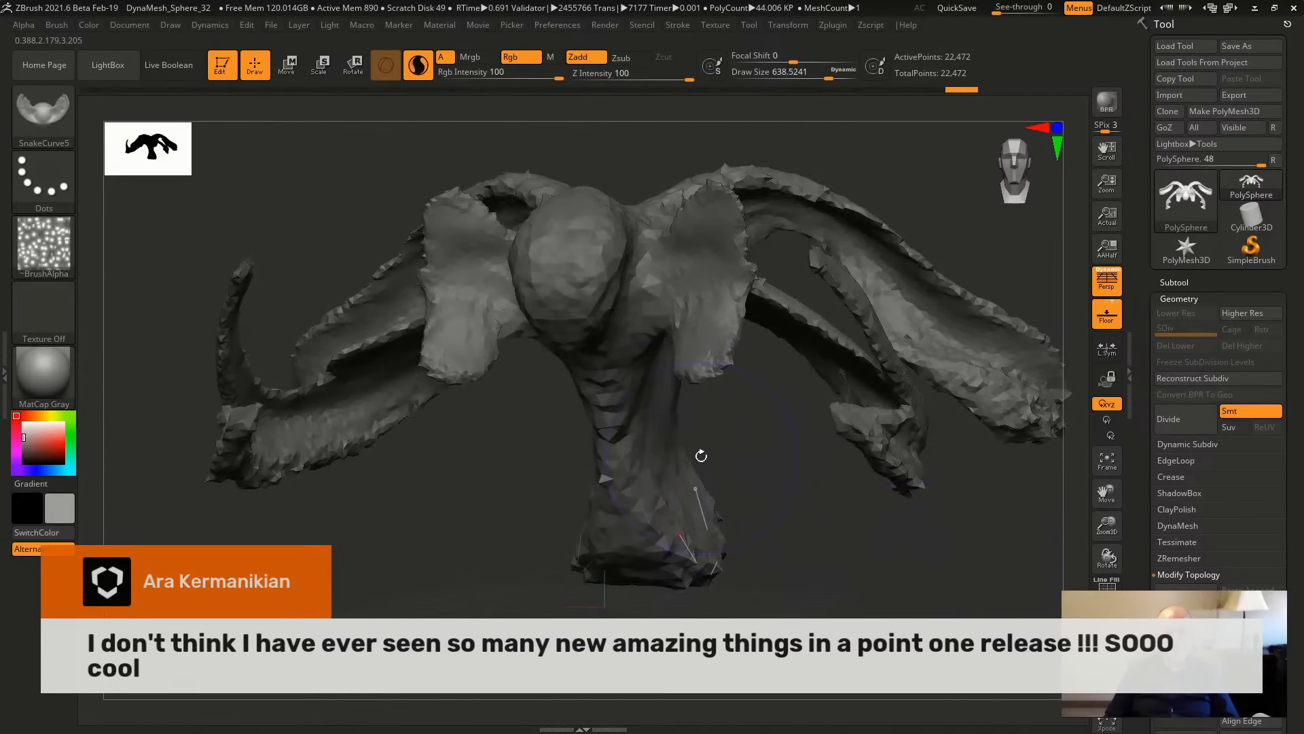
# Set the draw size to about 280 and extrude mirrored flared fins from the lower torso's sides, curving their tips downward.
pyautogui.moveTo(830, 519); pyautogui.dragTo(677, 479)
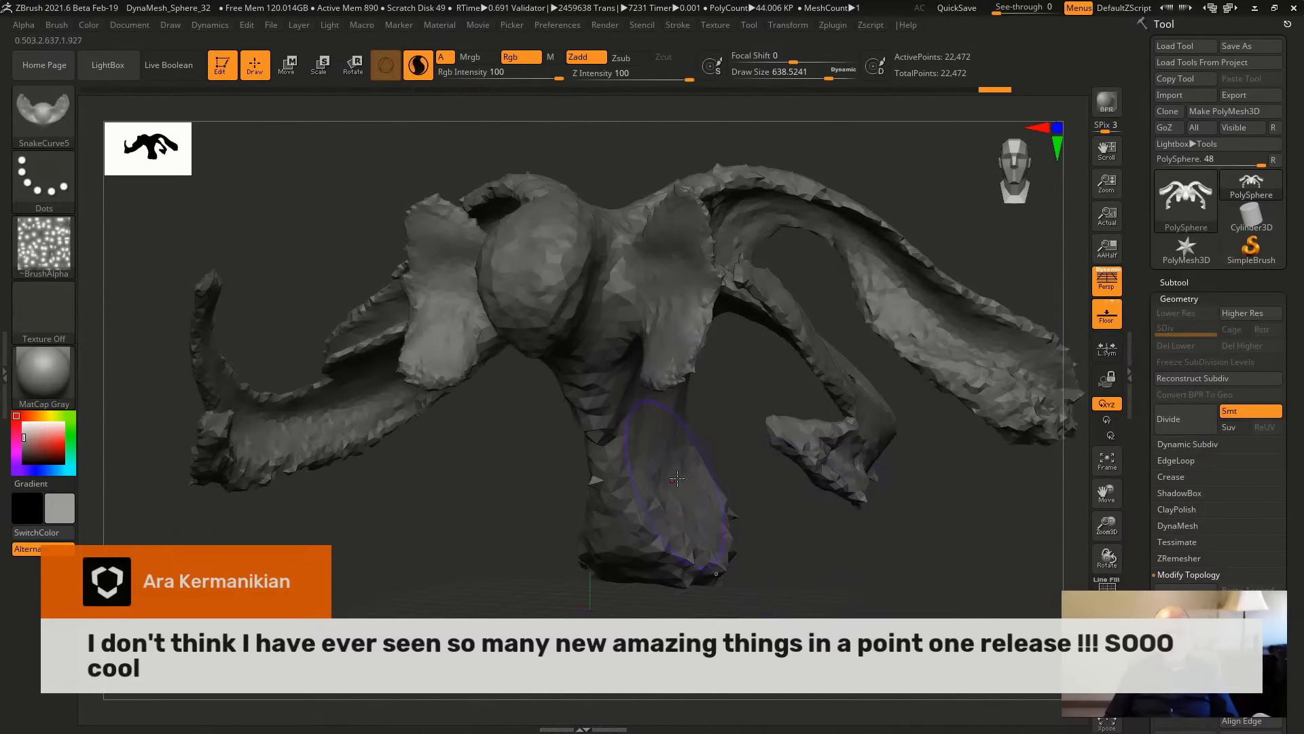
pyautogui.press('s')
pyautogui.click(725, 501)
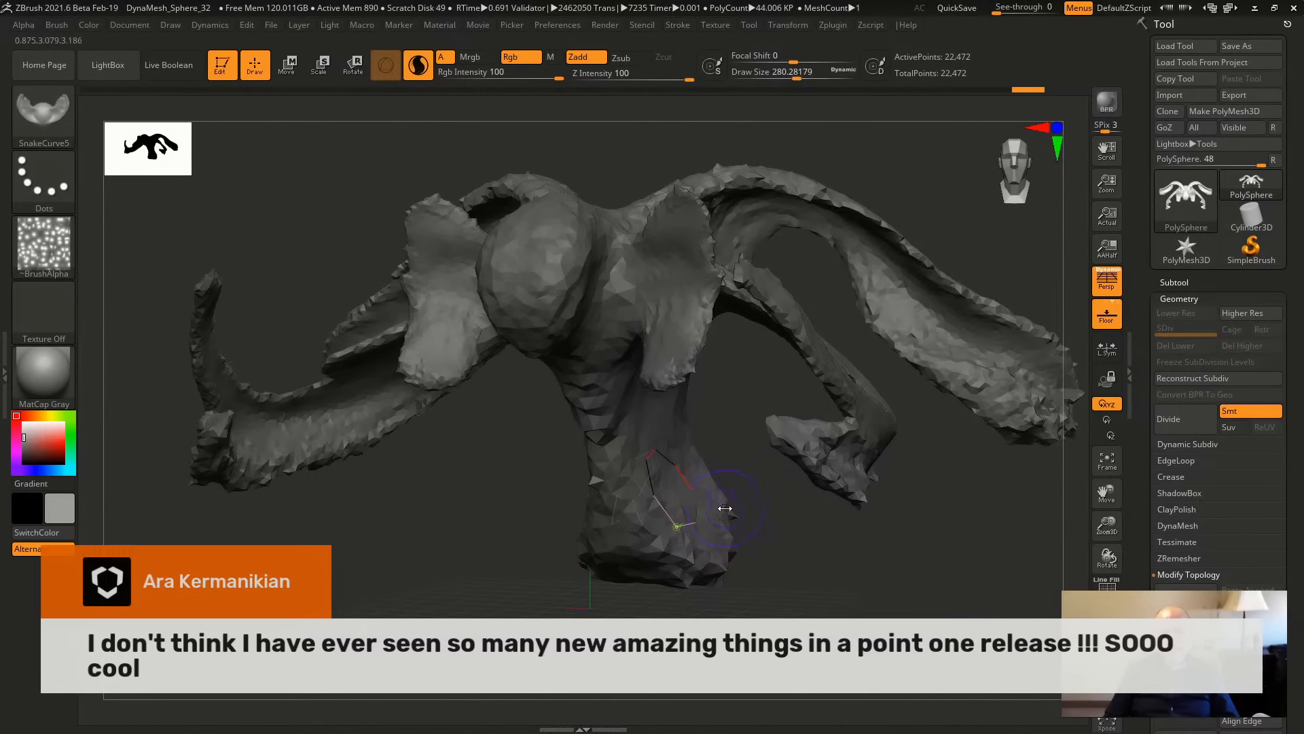
pyautogui.moveTo(794, 518); pyautogui.dragTo(719, 566)
pyautogui.moveTo(881, 550); pyautogui.dragTo(963, 525)
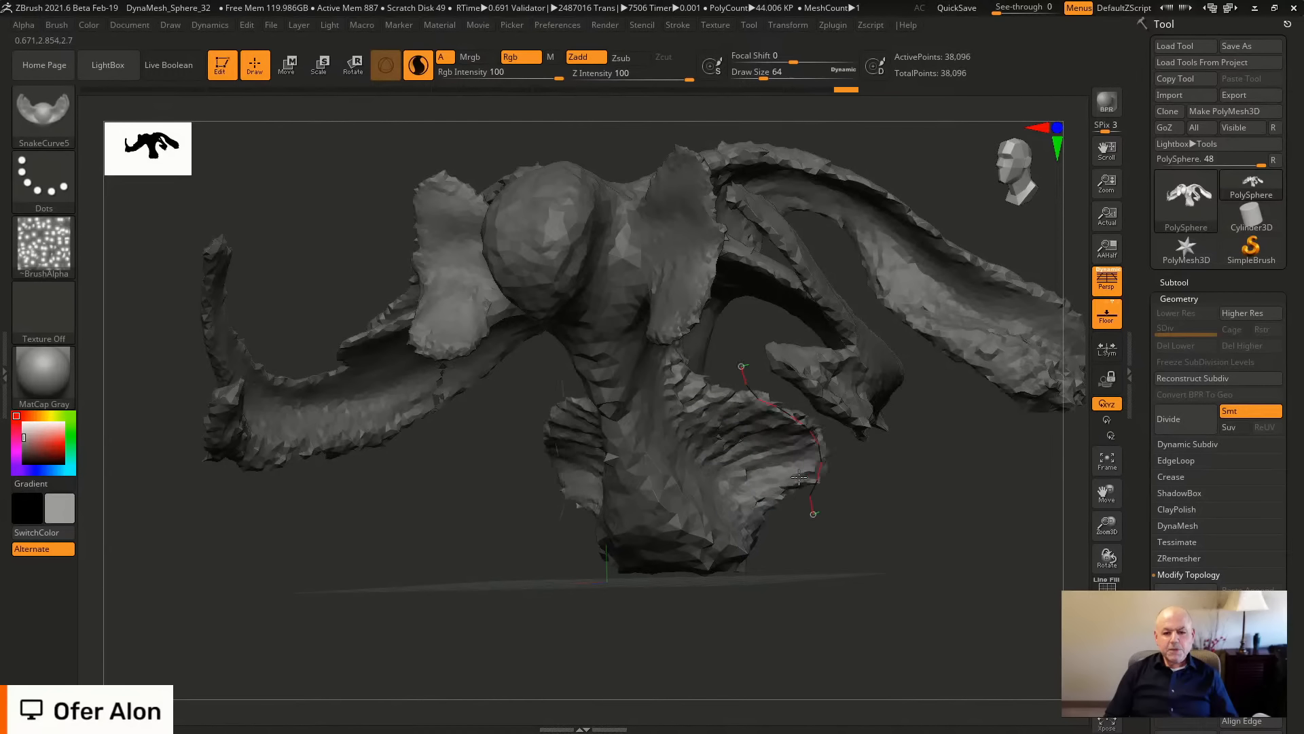
pyautogui.moveTo(802, 530)
pyautogui.mouseDown()
pyautogui.moveTo(987, 580)
pyautogui.moveTo(1010, 566)
pyautogui.moveTo(864, 562)
pyautogui.mouseUp()
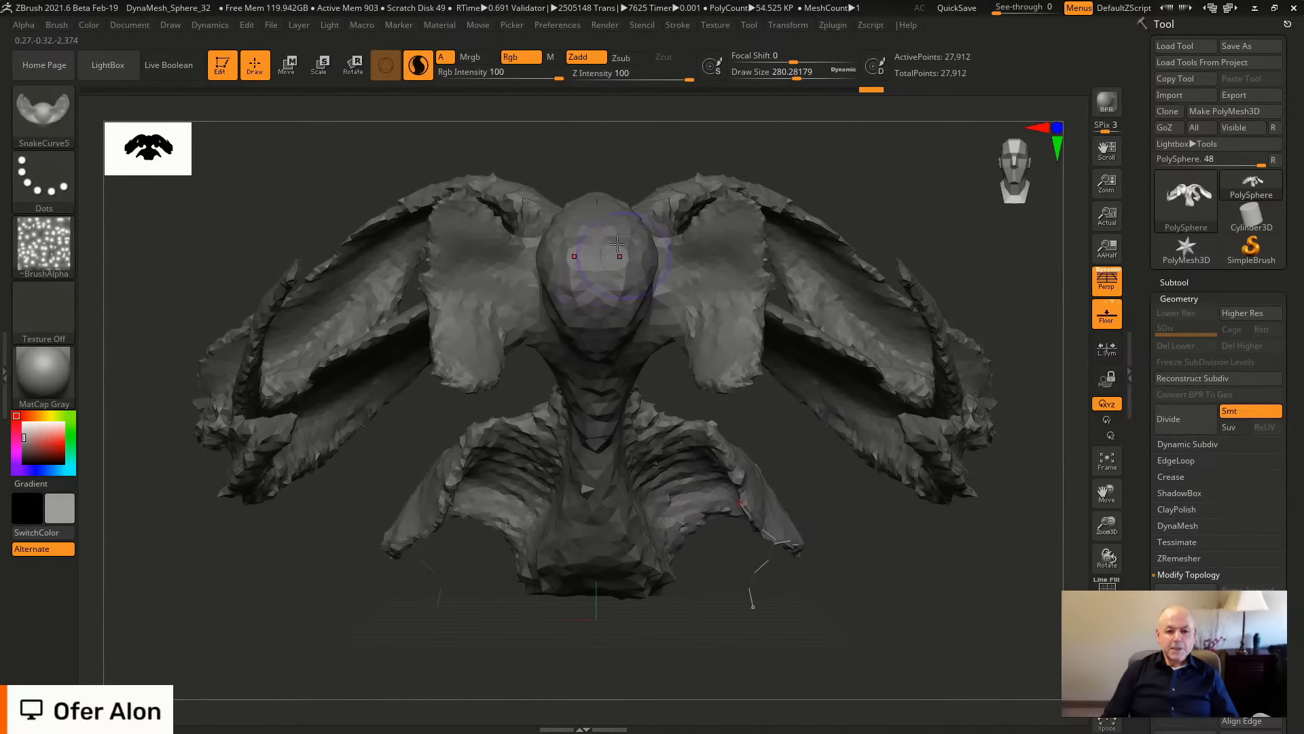
# Draw a curve across the lower front of the head and extrude it forward into a projecting upper snout.
pyautogui.moveTo(968, 233)
pyautogui.mouseDown()
pyautogui.moveTo(940, 254)
pyautogui.moveTo(990, 247)
pyautogui.mouseUp()
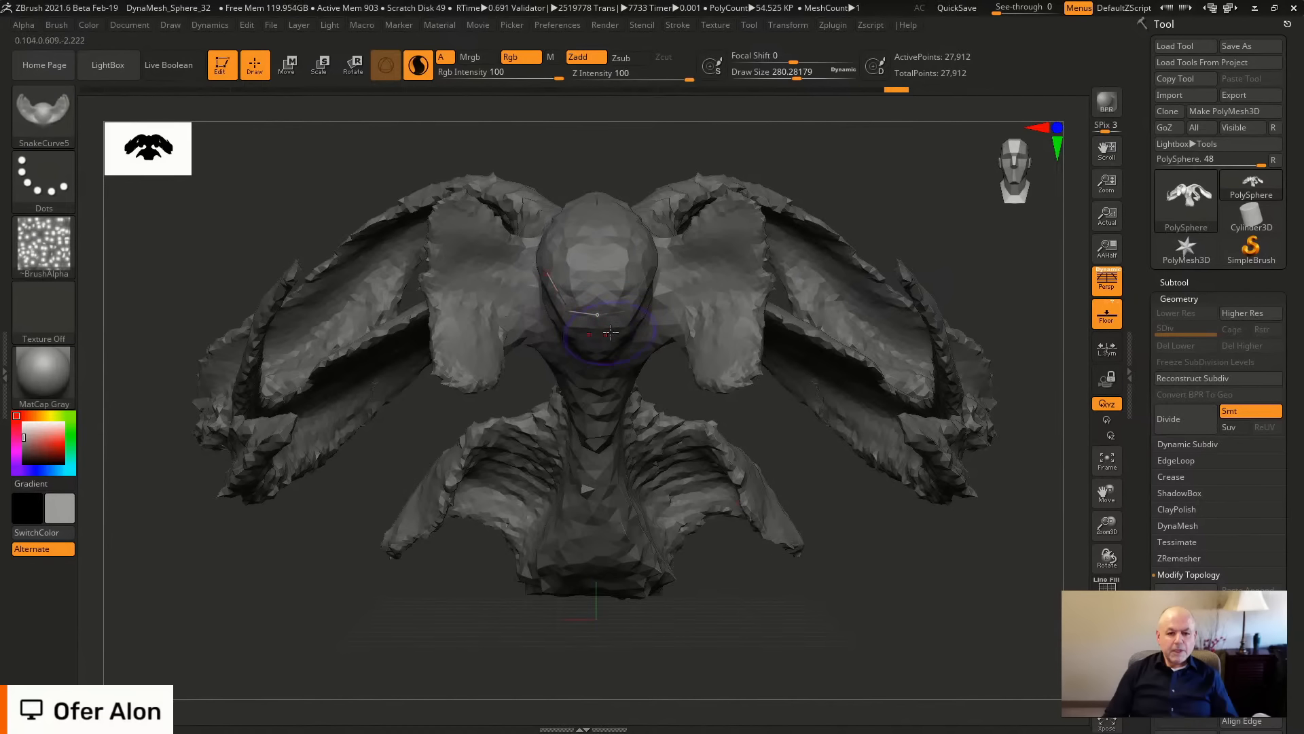
pyautogui.moveTo(937, 203)
pyautogui.mouseDown()
pyautogui.moveTo(967, 204)
pyautogui.moveTo(887, 182)
pyautogui.moveTo(884, 231)
pyautogui.mouseUp()
pyautogui.moveTo(504, 287); pyautogui.dragTo(530, 282)
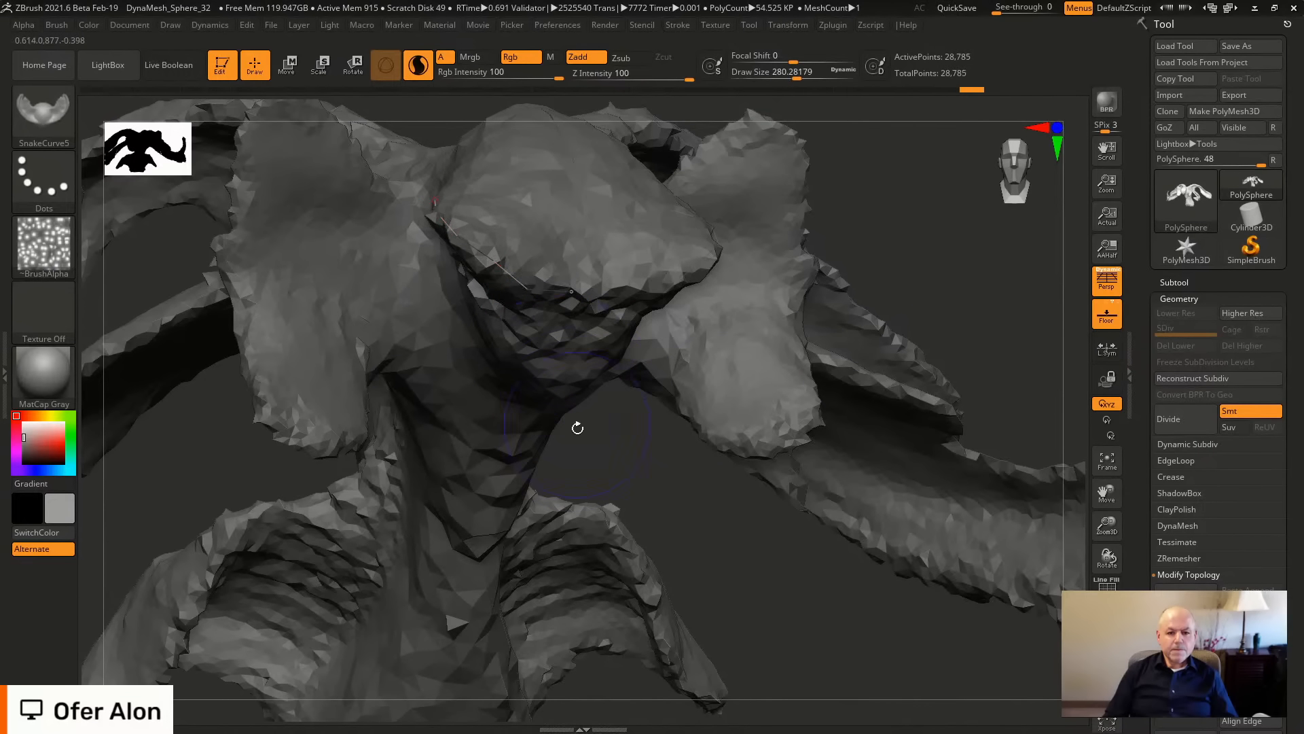
pyautogui.moveTo(991, 248); pyautogui.dragTo(652, 317)
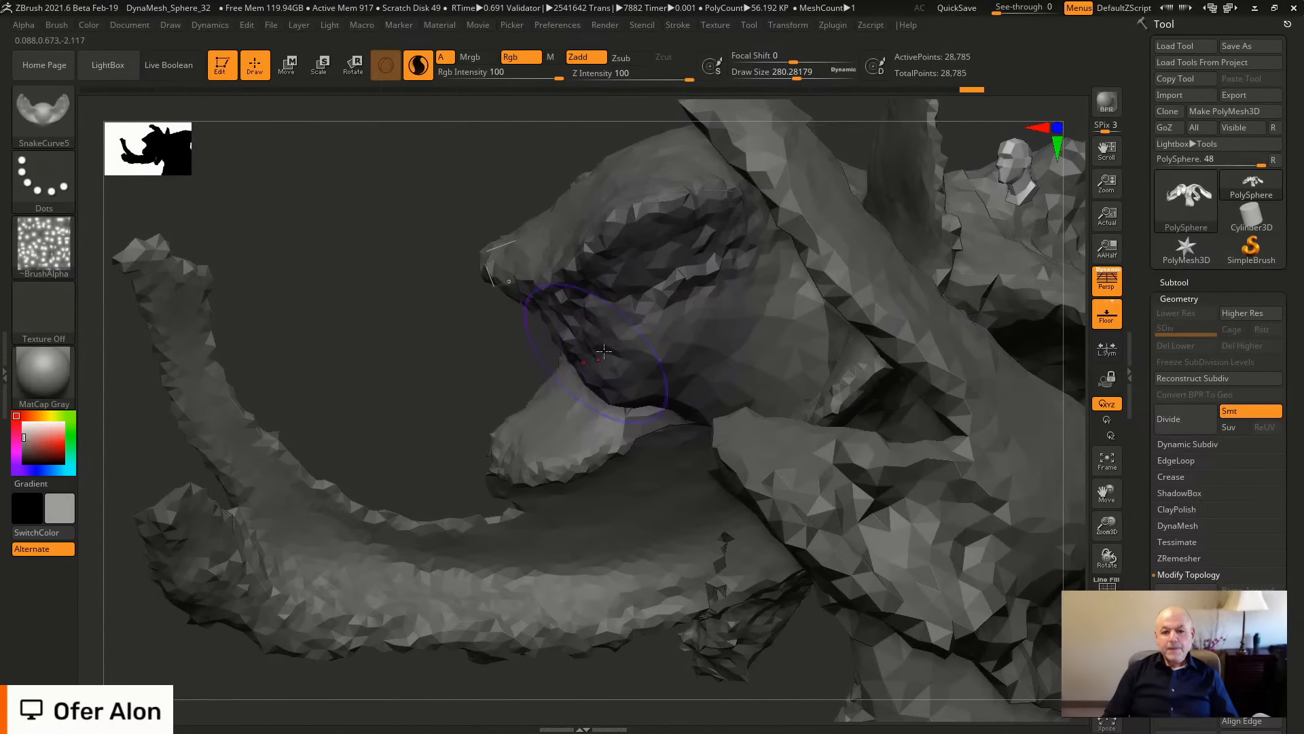
pyautogui.moveTo(318, 292); pyautogui.dragTo(468, 306)
pyautogui.press('f')
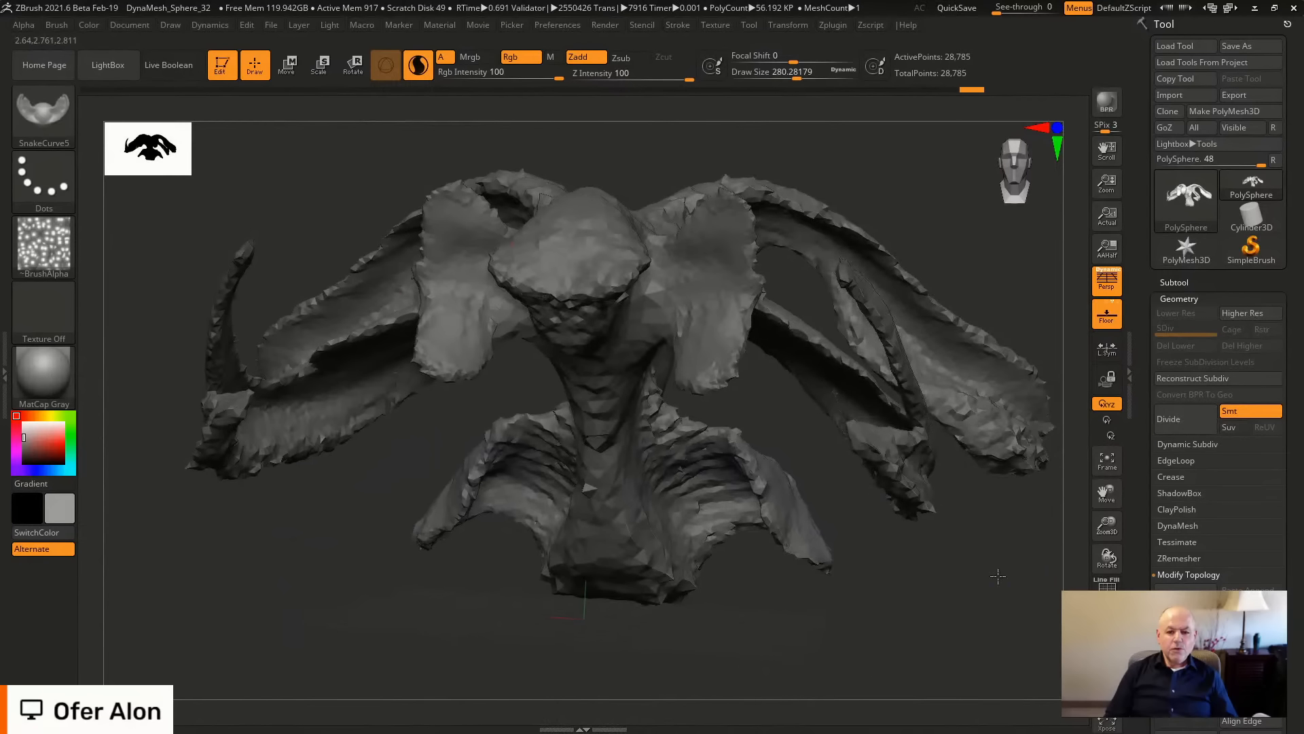
# Set the draw size to about 167 and draw a mirrored curve up the side of the head.
pyautogui.moveTo(997, 576); pyautogui.dragTo(965, 239)
pyautogui.moveTo(918, 165)
pyautogui.mouseDown()
pyautogui.moveTo(925, 152)
pyautogui.moveTo(877, 404)
pyautogui.mouseUp()
pyautogui.press('s')
pyautogui.moveTo(677, 399); pyautogui.dragTo(662, 399)
pyautogui.keyDown('alt'); pyautogui.moveTo(853, 222); pyautogui.dragTo(852, 305); pyautogui.keyUp('alt')
pyautogui.moveTo(609, 417)
pyautogui.mouseDown()
pyautogui.moveTo(615, 370)
pyautogui.moveTo(602, 432)
pyautogui.moveTo(680, 261)
pyautogui.mouseUp()
pyautogui.hotkey('ctrl', 'z')
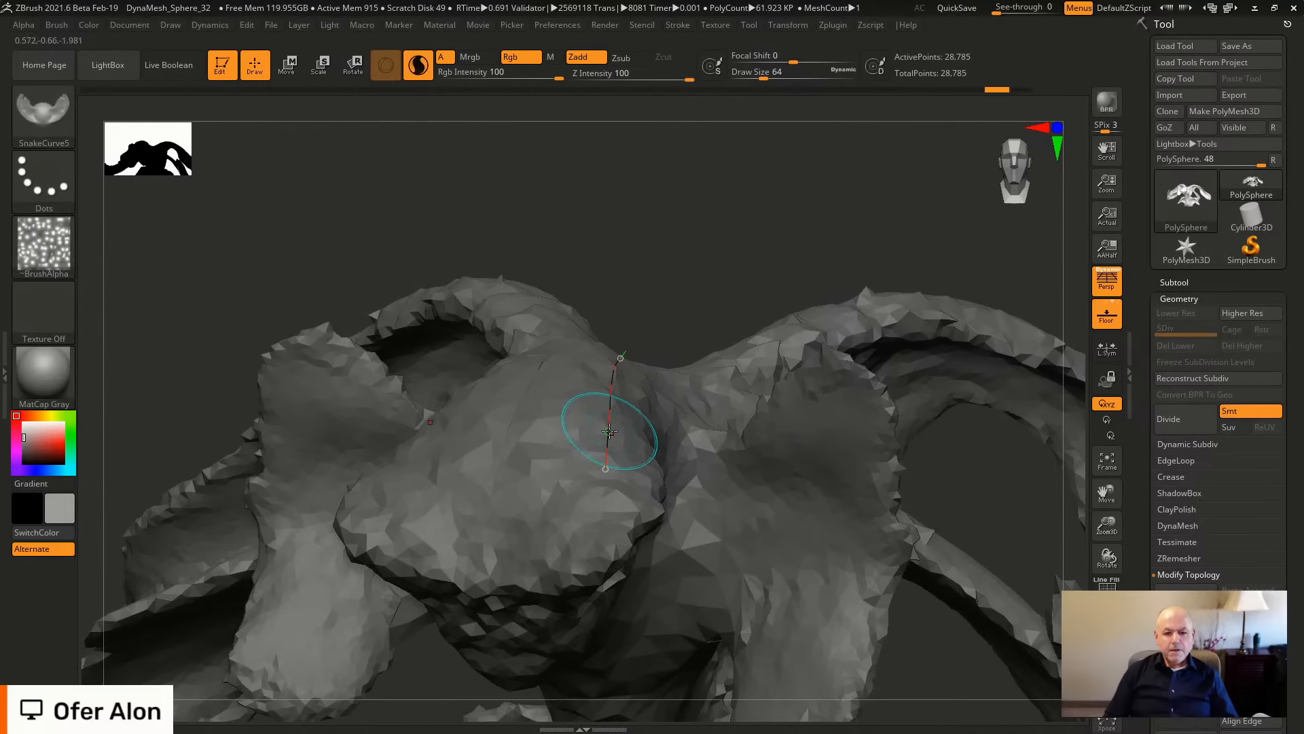
pyautogui.moveTo(610, 435)
pyautogui.mouseDown()
pyautogui.moveTo(638, 272)
pyautogui.moveTo(678, 345)
pyautogui.mouseUp()
pyautogui.hotkey('ctrl', 'z')
# Extrude the head curve upward into a tall hollow crest and pull small mirrored horns from the head's front corners.
pyautogui.moveTo(609, 435)
pyautogui.mouseDown()
pyautogui.moveTo(610, 288)
pyautogui.moveTo(577, 300)
pyautogui.moveTo(590, 292)
pyautogui.mouseUp()
pyautogui.moveTo(754, 250)
pyautogui.keyDown('shift'); pyautogui.mouseDown()
pyautogui.moveTo(768, 197)
pyautogui.moveTo(852, 135)
pyautogui.moveTo(835, 156)
pyautogui.moveTo(813, 148)
pyautogui.mouseUp(); pyautogui.keyUp('shift')
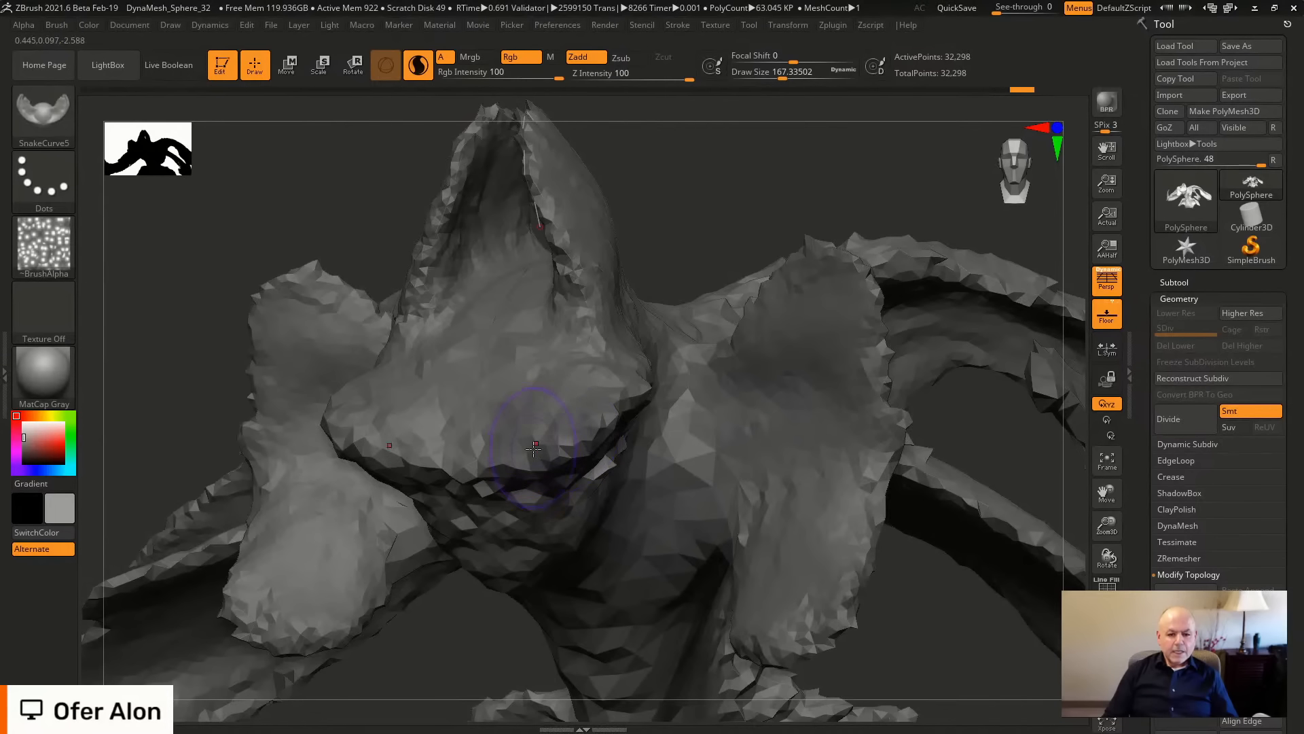
pyautogui.moveTo(610, 400); pyautogui.dragTo(608, 330)
pyautogui.moveTo(704, 256)
pyautogui.mouseDown()
pyautogui.moveTo(772, 167)
pyautogui.moveTo(969, 181)
pyautogui.moveTo(910, 228)
pyautogui.moveTo(926, 157)
pyautogui.moveTo(920, 206)
pyautogui.mouseUp()
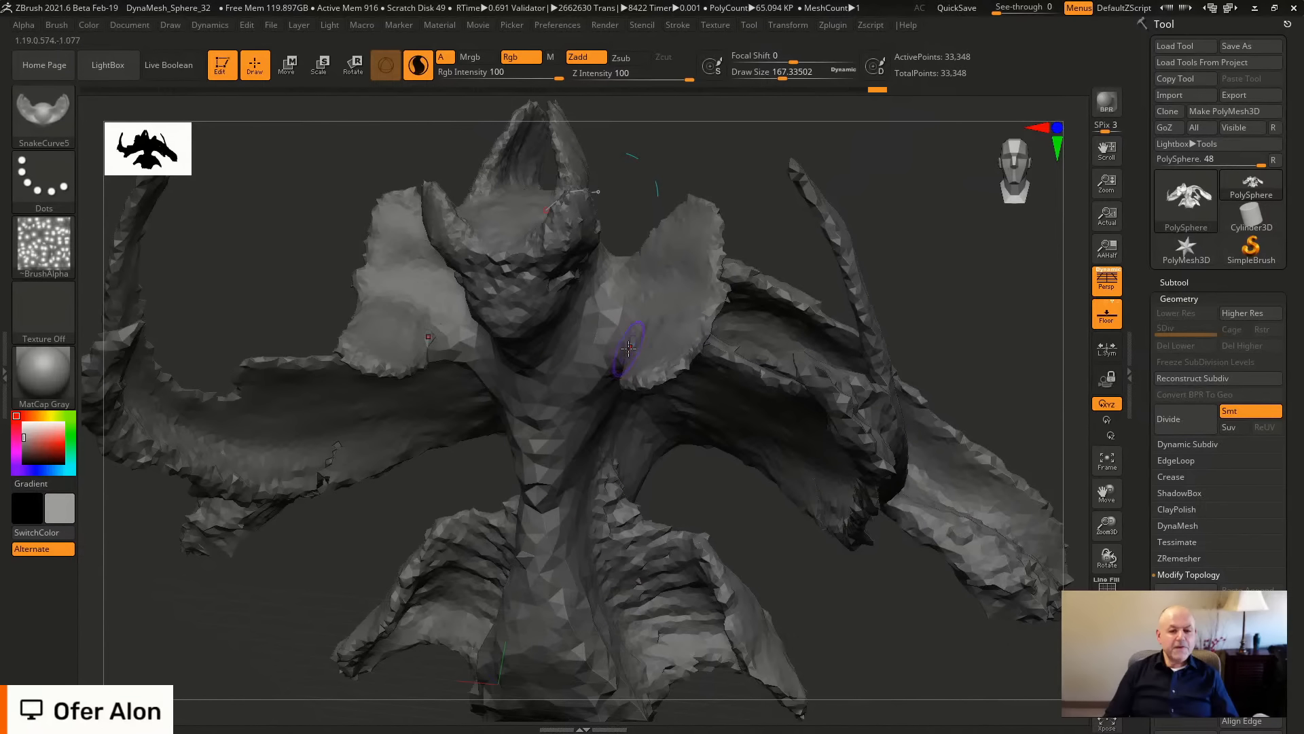
pyautogui.moveTo(829, 588); pyautogui.dragTo(732, 489)
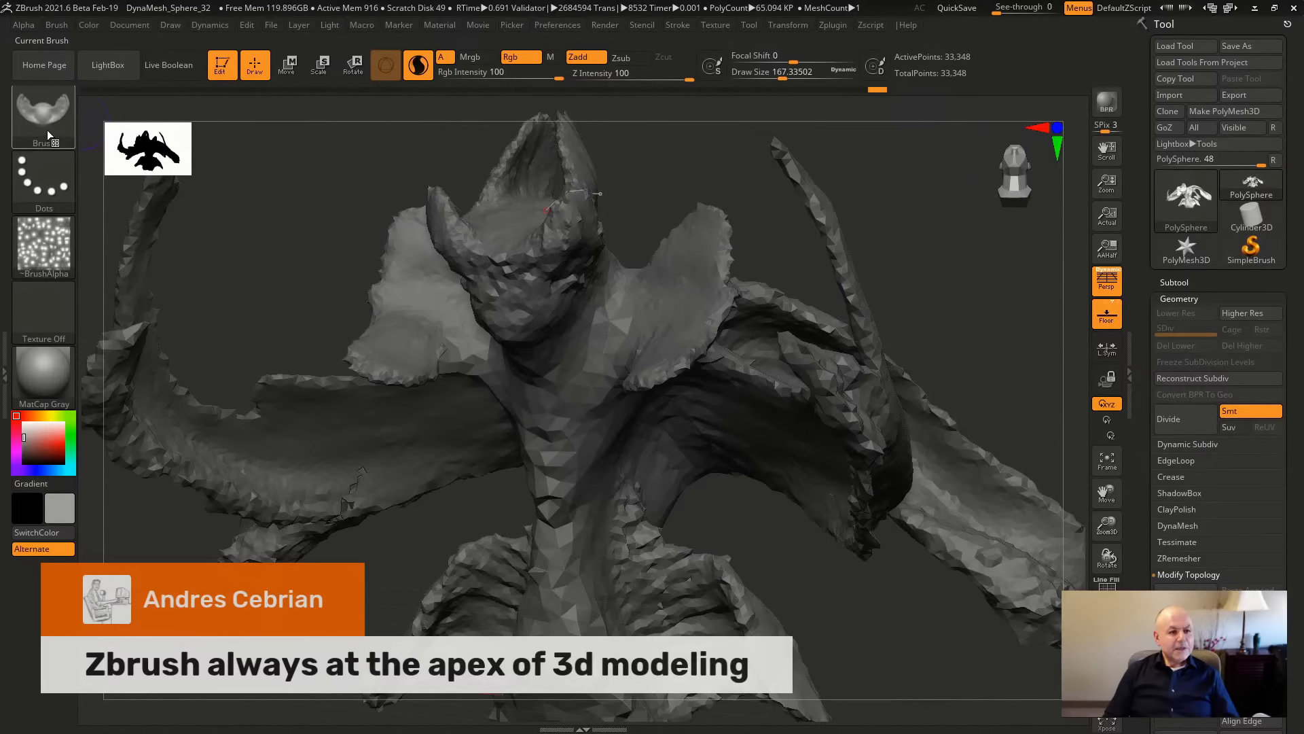
# Choose MeshSplat as the masking brush.
pyautogui.moveTo(54, 138)
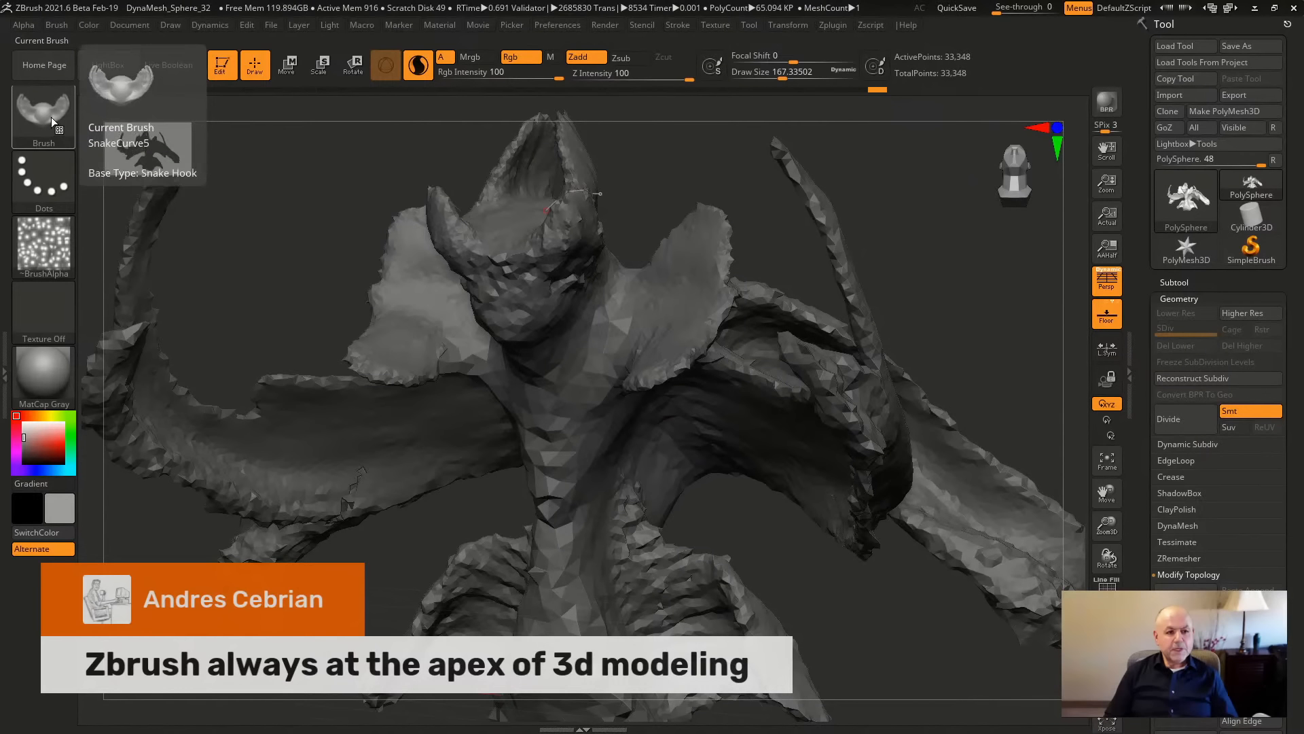
pyautogui.click(51, 116)
pyautogui.press('m')
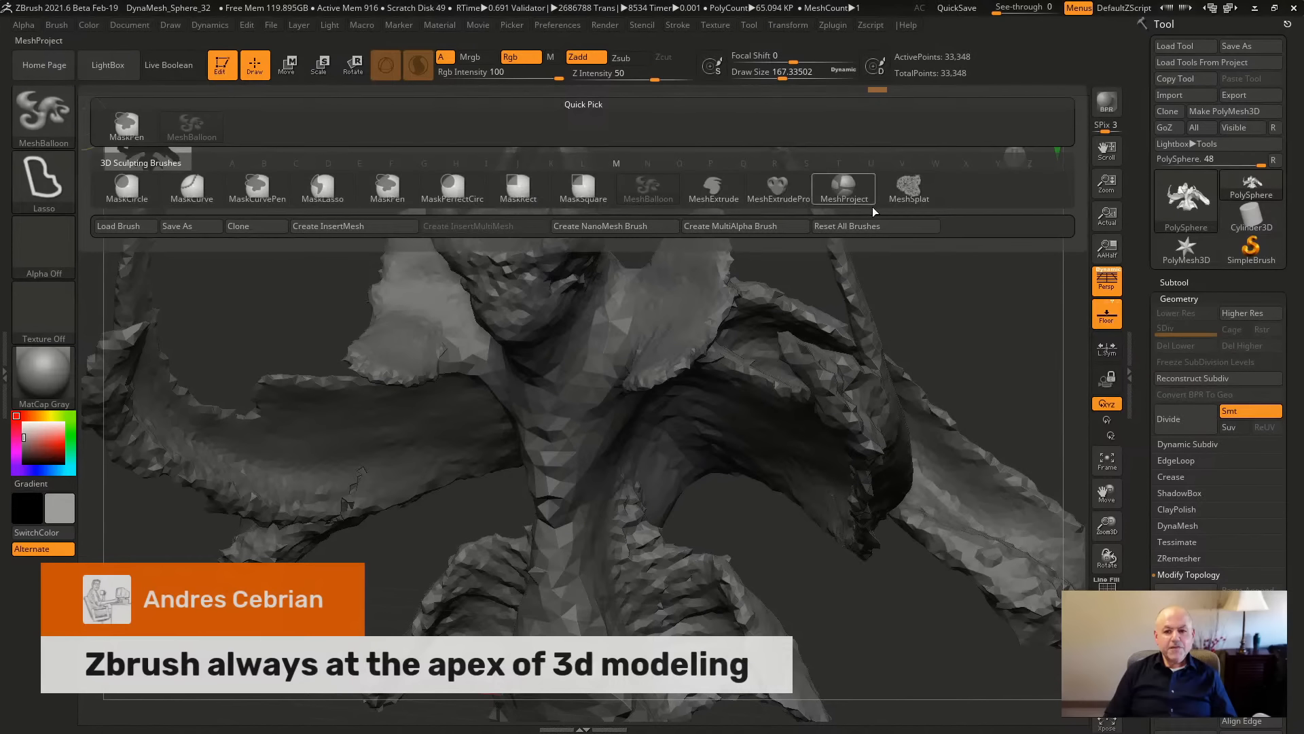
pyautogui.moveTo(890, 195)
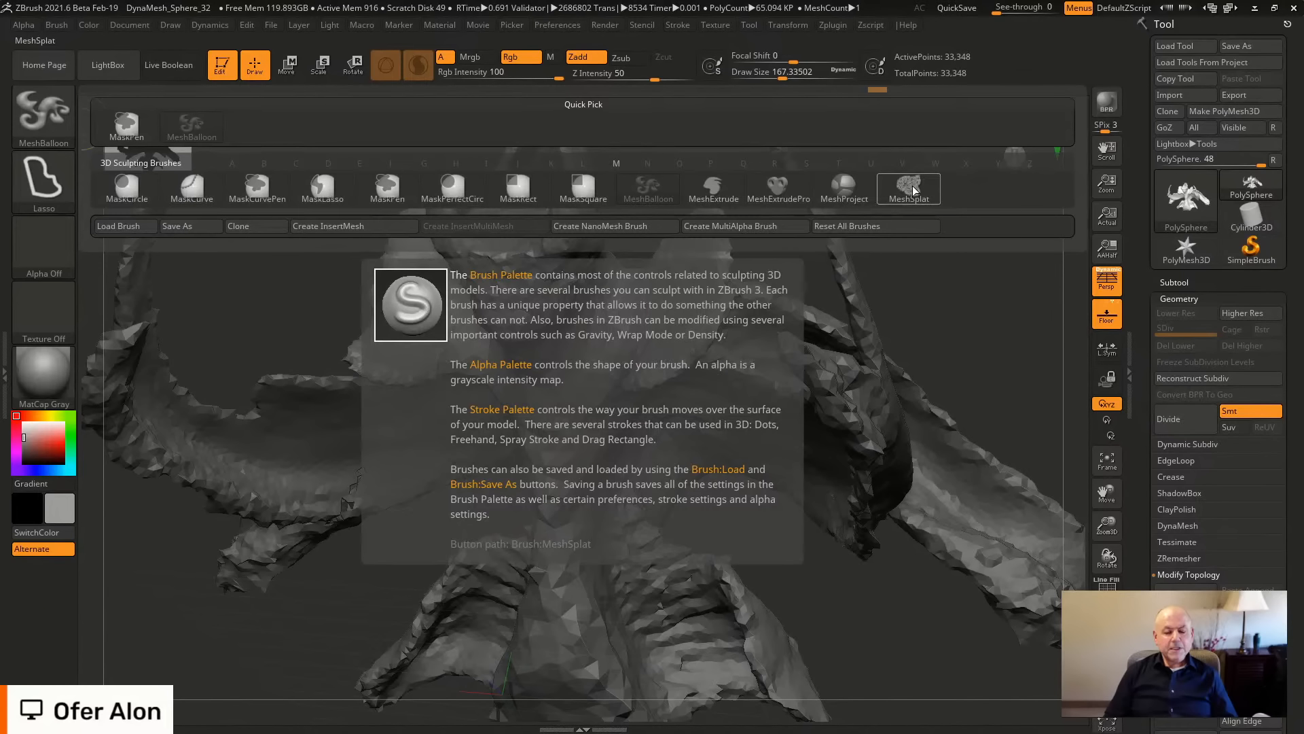
pyautogui.click(914, 191)
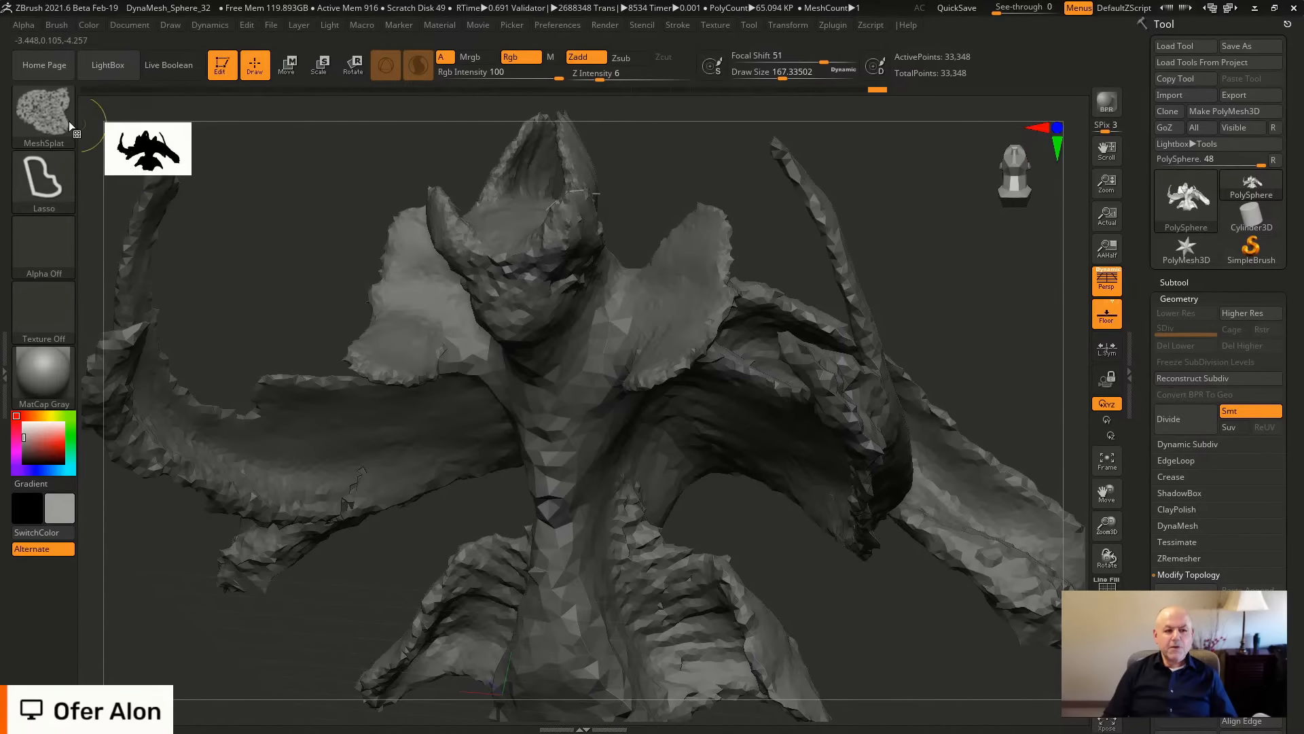
# Apply a MeshSplat relief of organic pits and grooves to the inner surface of the side limb and clear the mask.
pyautogui.moveTo(932, 267); pyautogui.dragTo(870, 341)
pyautogui.moveTo(582, 315)
pyautogui.mouseDown()
pyautogui.moveTo(1006, 291)
pyautogui.moveTo(961, 332)
pyautogui.mouseUp()
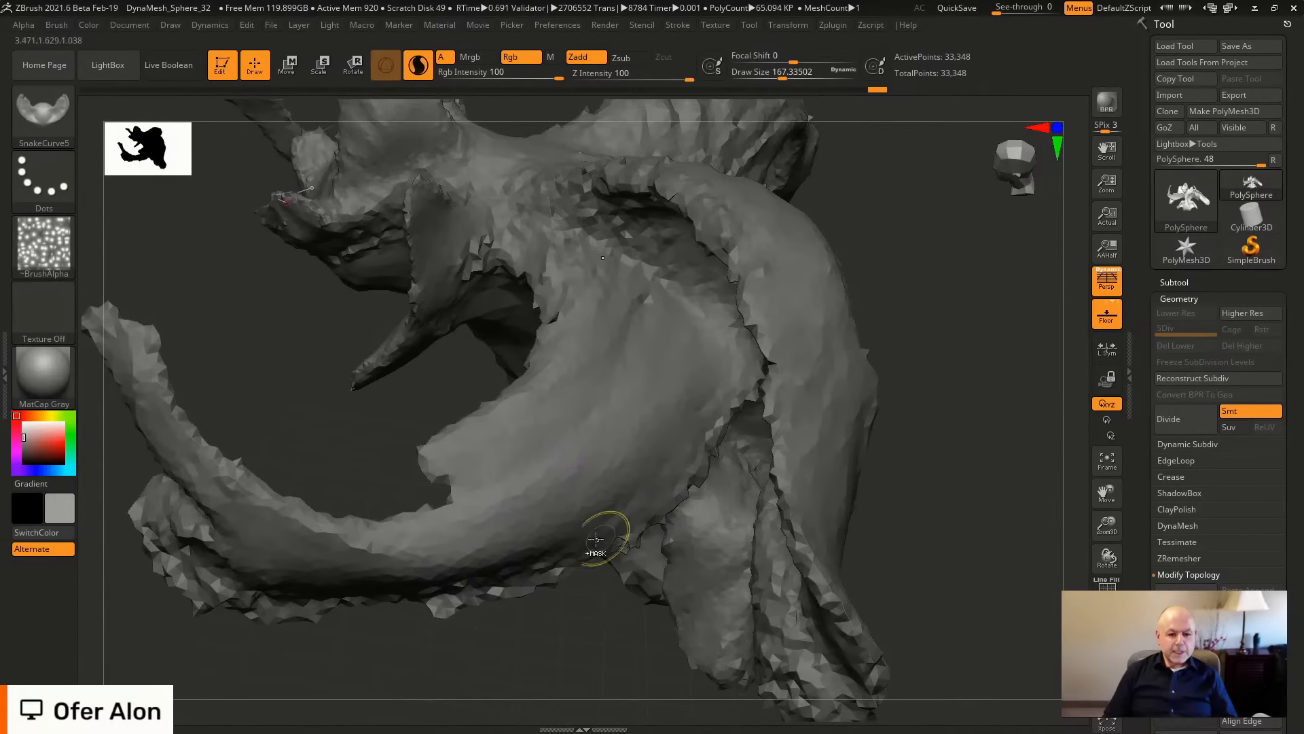
pyautogui.moveTo(530, 410)
pyautogui.keyDown('ctrl'); pyautogui.mouseDown()
pyautogui.moveTo(598, 343)
pyautogui.moveTo(699, 441)
pyautogui.moveTo(523, 564)
pyautogui.moveTo(473, 570)
pyautogui.mouseUp(); pyautogui.keyUp('ctrl')
pyautogui.keyDown('ctrl'); pyautogui.moveTo(823, 519); pyautogui.dragTo(826, 513); pyautogui.keyUp('ctrl')
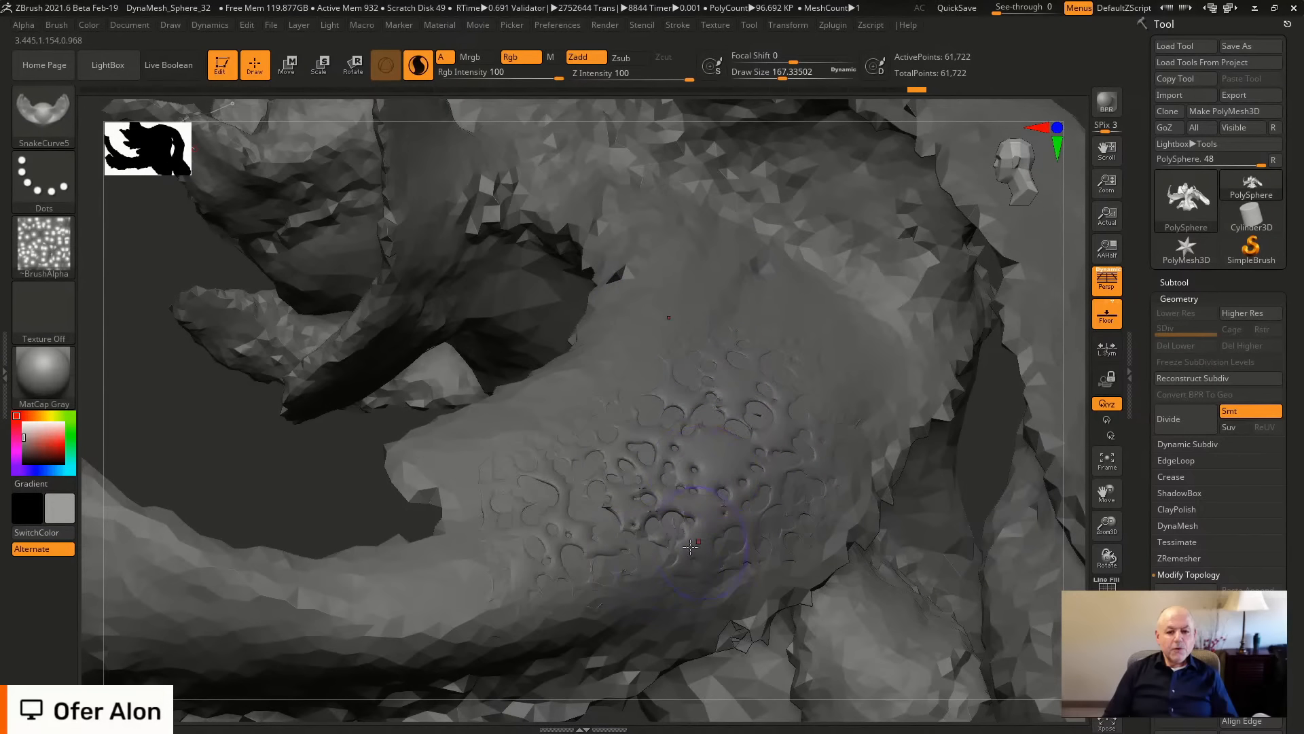
pyautogui.moveTo(791, 502)
pyautogui.mouseDown(button='right')
pyautogui.moveTo(706, 506)
pyautogui.moveTo(762, 517)
pyautogui.mouseUp(button='right')
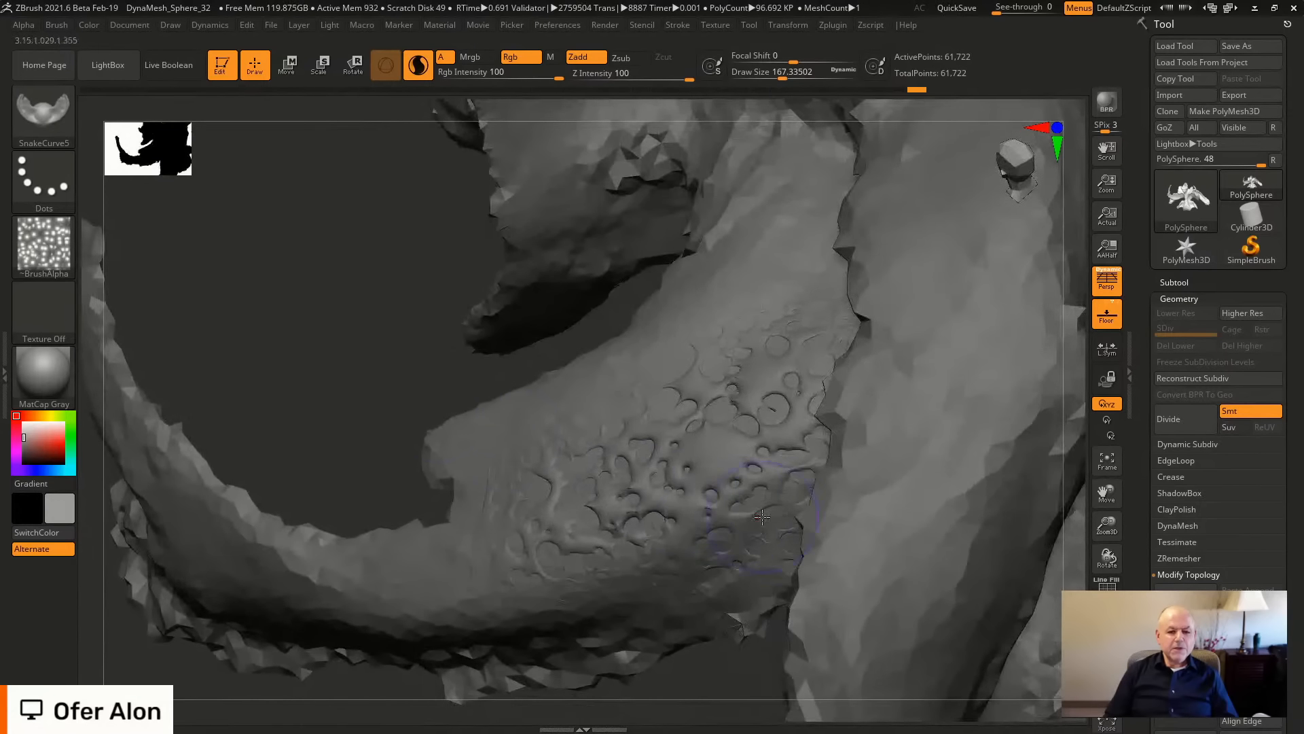
pyautogui.moveTo(349, 404)
pyautogui.keyDown('alt'); pyautogui.mouseDown()
pyautogui.moveTo(425, 282)
pyautogui.moveTo(553, 311)
pyautogui.mouseUp(); pyautogui.keyUp('alt')
pyautogui.moveTo(958, 229); pyautogui.dragTo(725, 297)
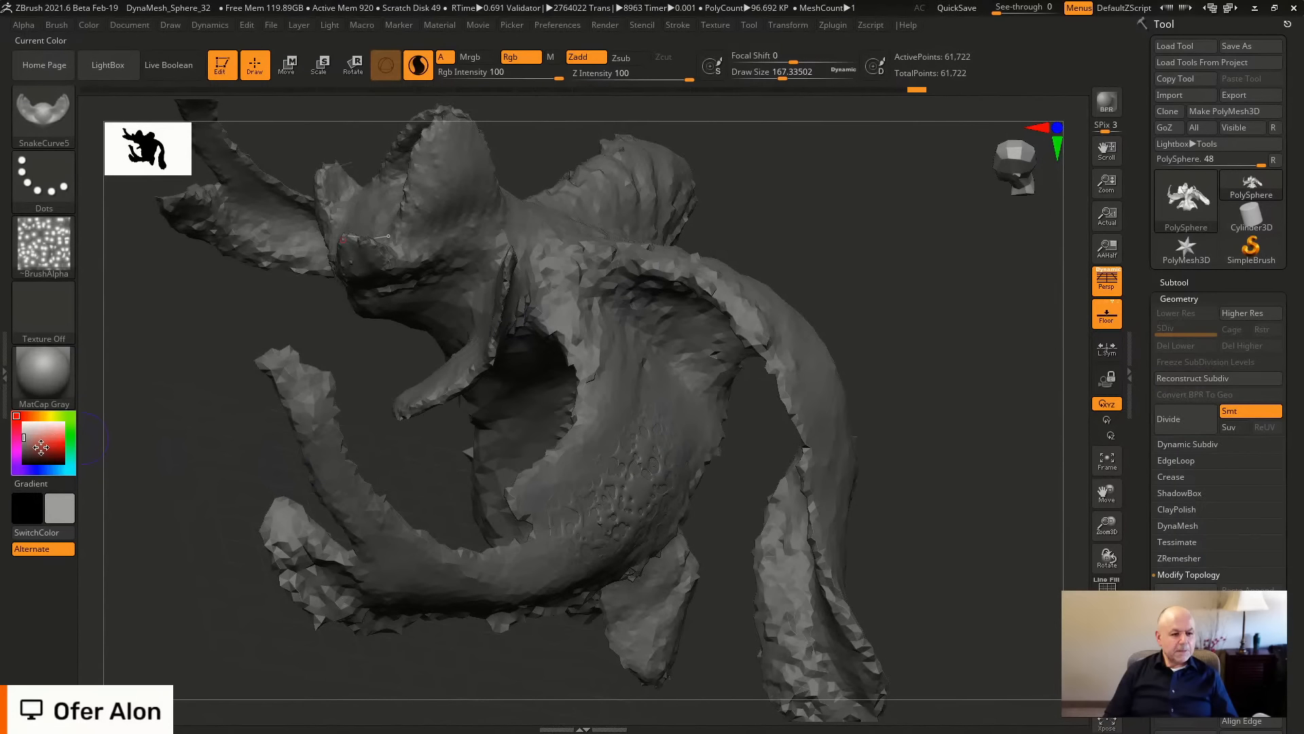
# Fill the whole model with a dark reddish grey of R 100, G 86, B 86, and choose tan as the main colour.
pyautogui.click(25, 448)
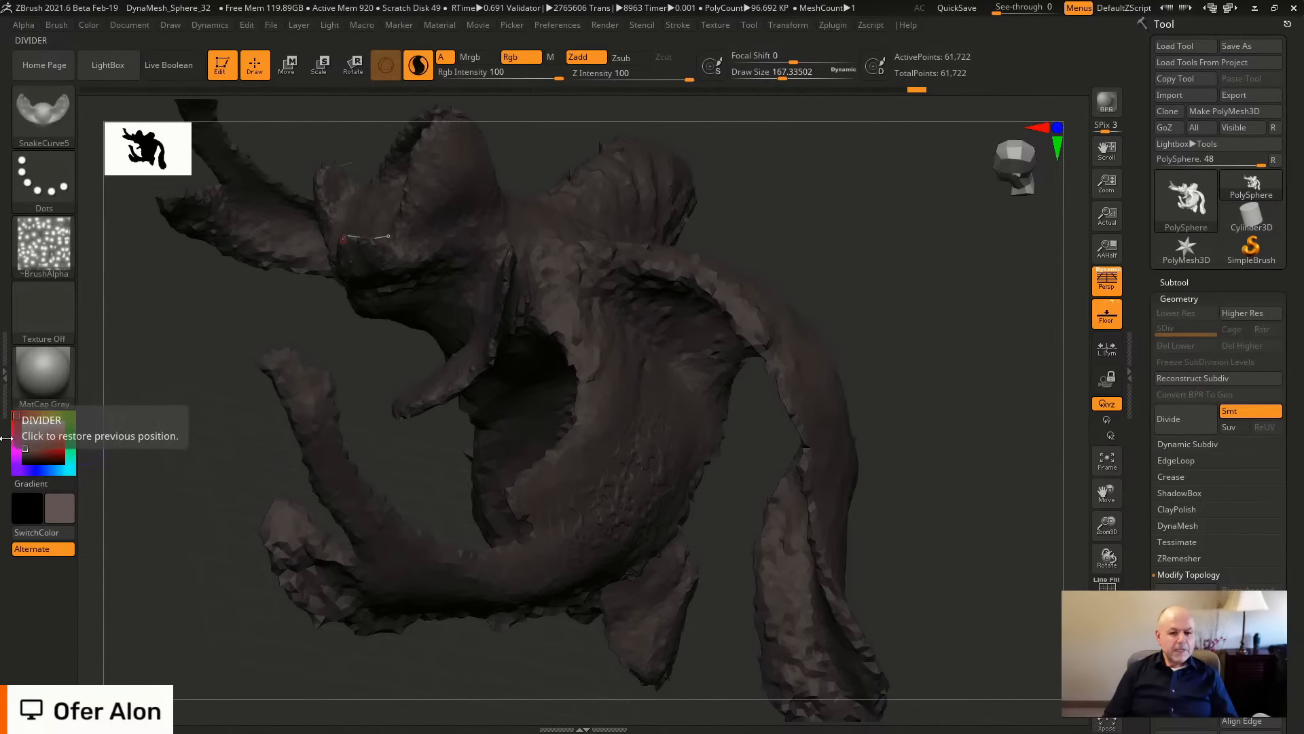
pyautogui.moveTo(188, 376); pyautogui.dragTo(173, 244)
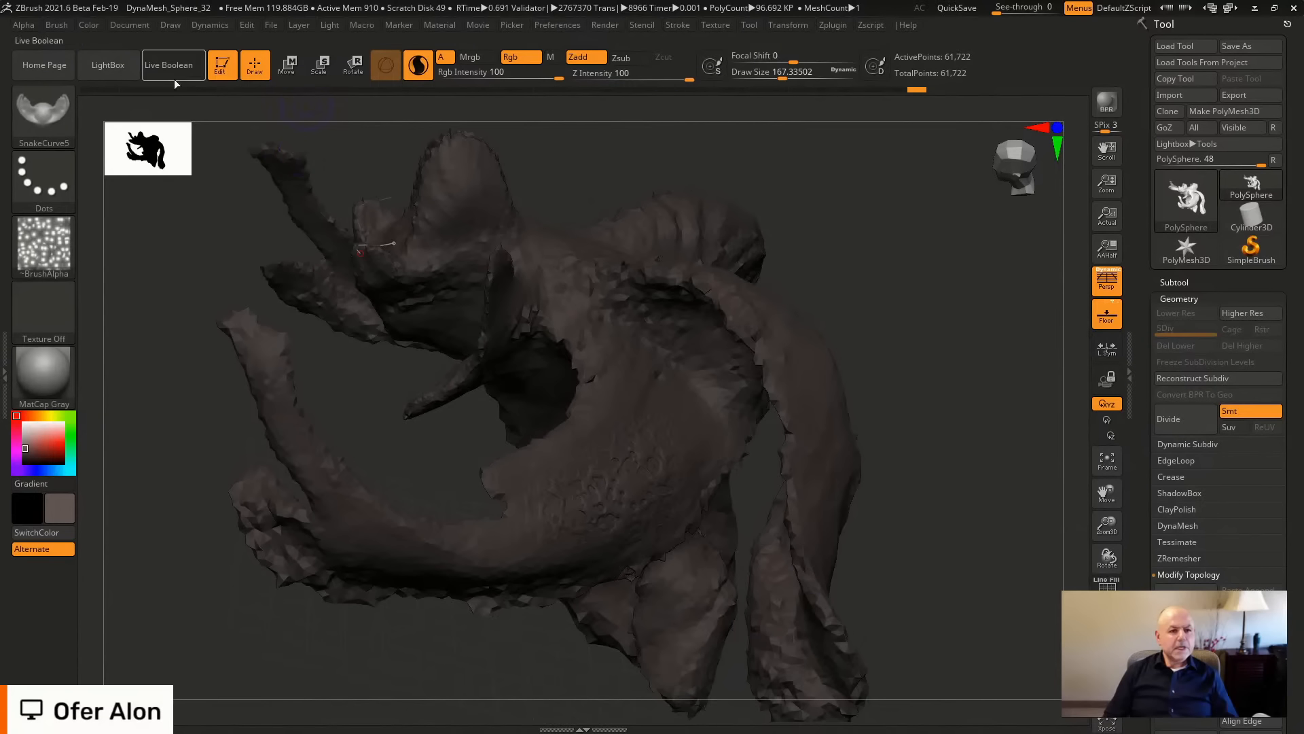
pyautogui.click(91, 28)
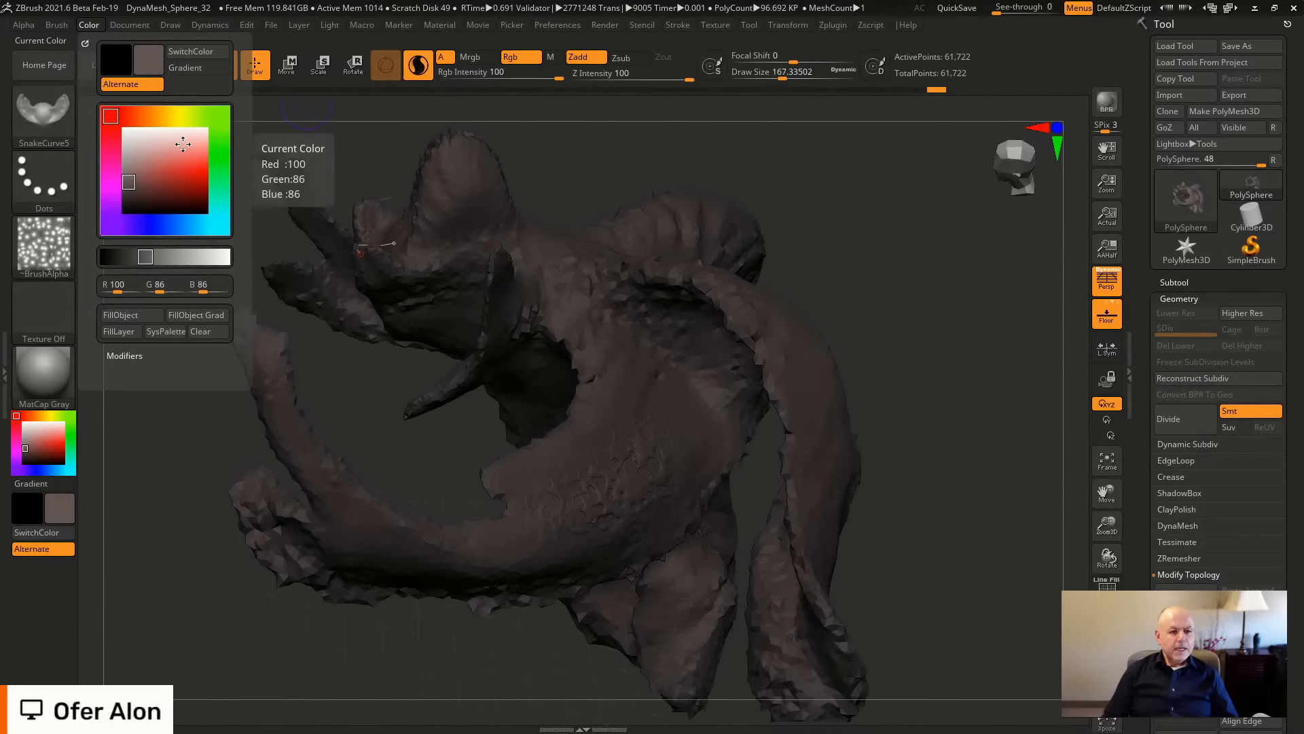
pyautogui.click(164, 116)
pyautogui.click(159, 159)
pyautogui.moveTo(940, 355)
pyautogui.mouseDown()
pyautogui.moveTo(964, 282)
pyautogui.moveTo(984, 315)
pyautogui.moveTo(1046, 287)
pyautogui.mouseUp()
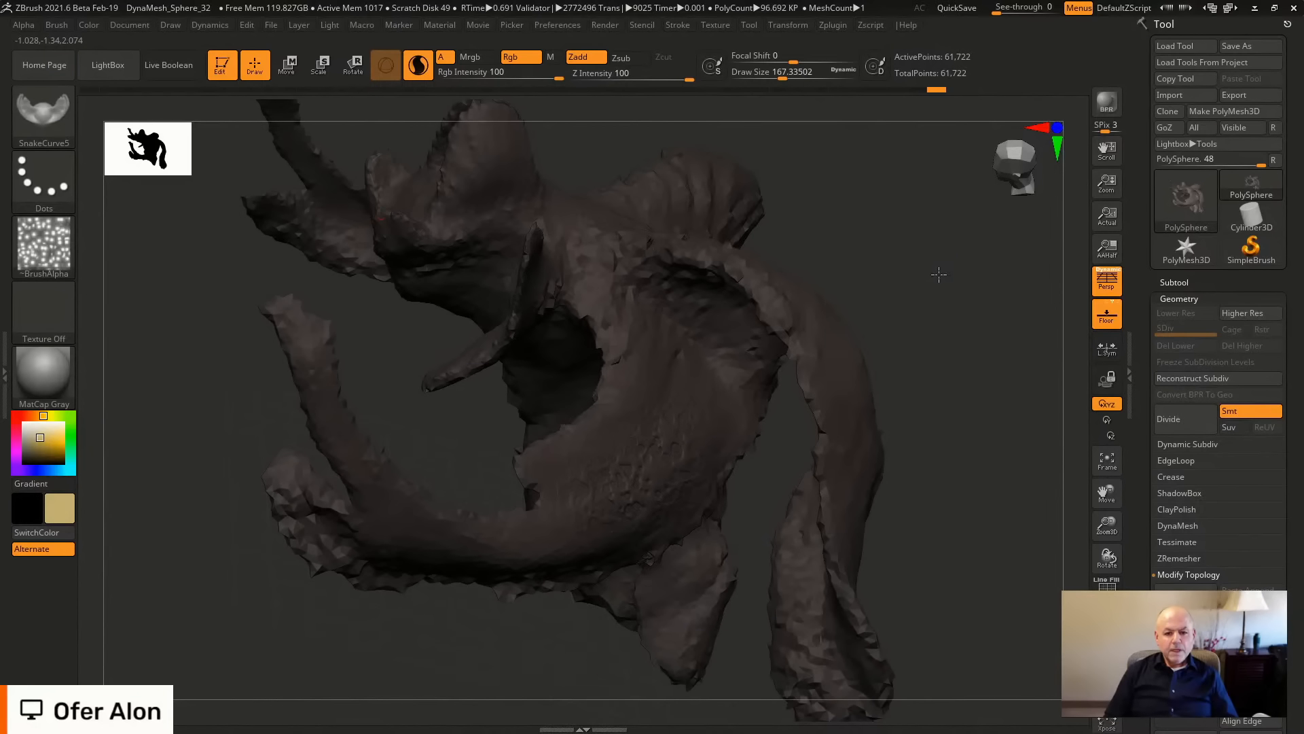
# Try a tan MeshSplat patch on the inner side limb and undo it.
pyautogui.keyDown('alt'); pyautogui.moveTo(937, 276); pyautogui.dragTo(943, 314); pyautogui.keyUp('alt')
pyautogui.moveTo(649, 284)
pyautogui.keyDown('ctrl'); pyautogui.mouseDown()
pyautogui.moveTo(596, 340)
pyautogui.moveTo(713, 311)
pyautogui.moveTo(728, 343)
pyautogui.mouseUp(); pyautogui.keyUp('ctrl')
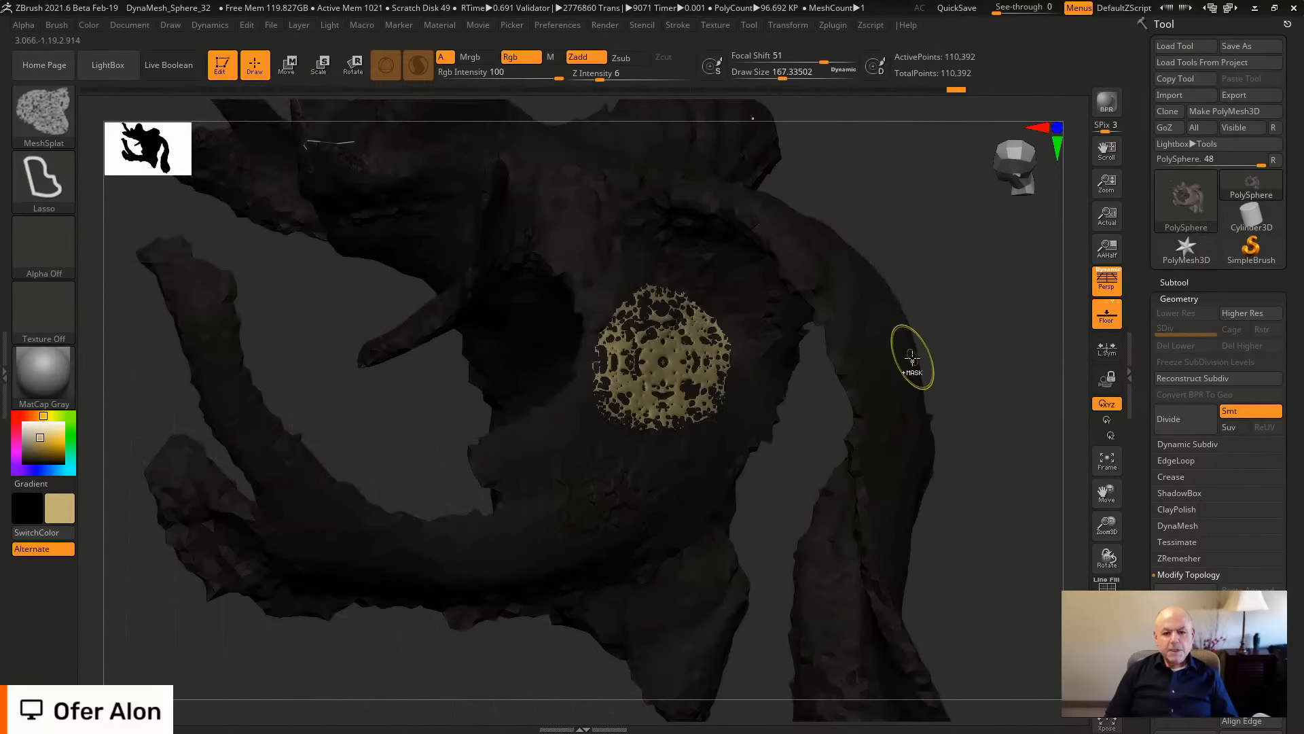
pyautogui.keyDown('ctrl'); pyautogui.click(1008, 315); pyautogui.keyUp('ctrl')
pyautogui.moveTo(961, 247)
pyautogui.mouseDown()
pyautogui.moveTo(987, 250)
pyautogui.moveTo(993, 268)
pyautogui.mouseUp()
pyautogui.keyDown('ctrl'); pyautogui.click(1010, 345); pyautogui.keyUp('ctrl')
pyautogui.hotkey('ctrl', 'z')
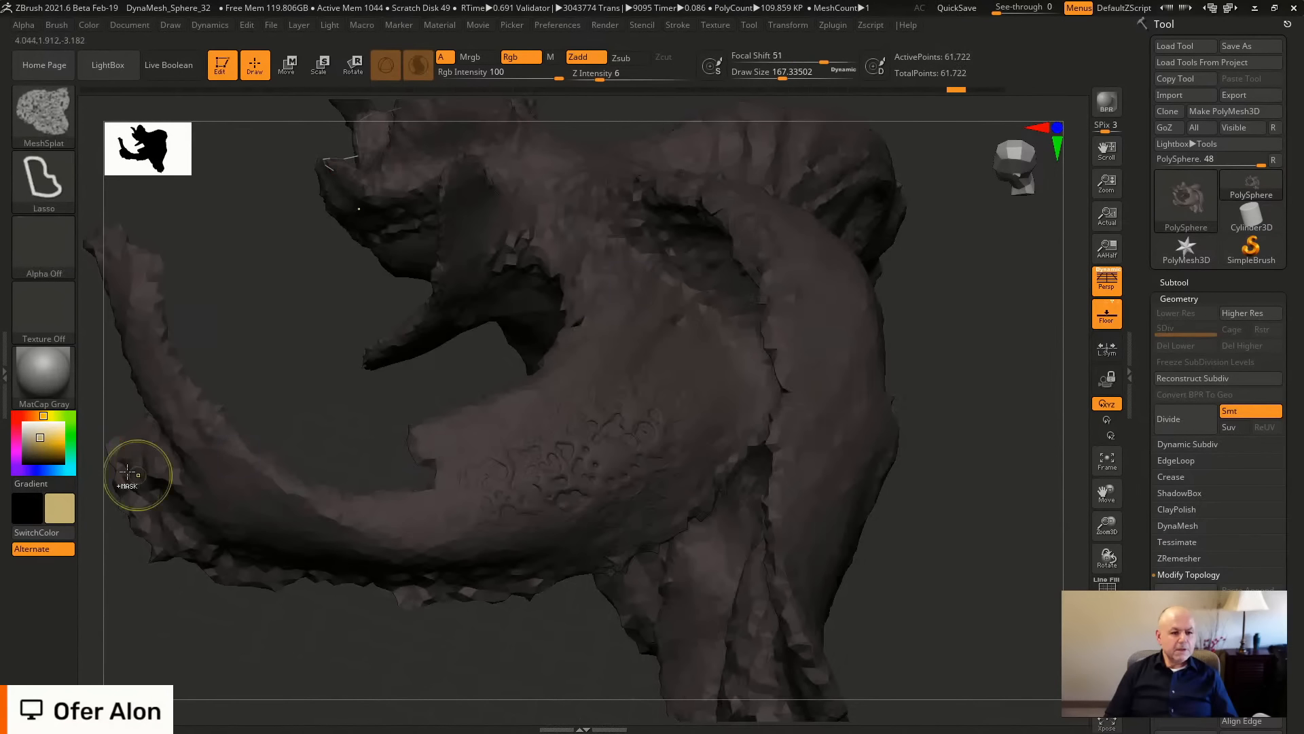
# Choose a pale beige main colour and apply a MeshSplat patch along the inner side limb.
pyautogui.moveTo(40, 448); pyautogui.dragTo(591, 379)
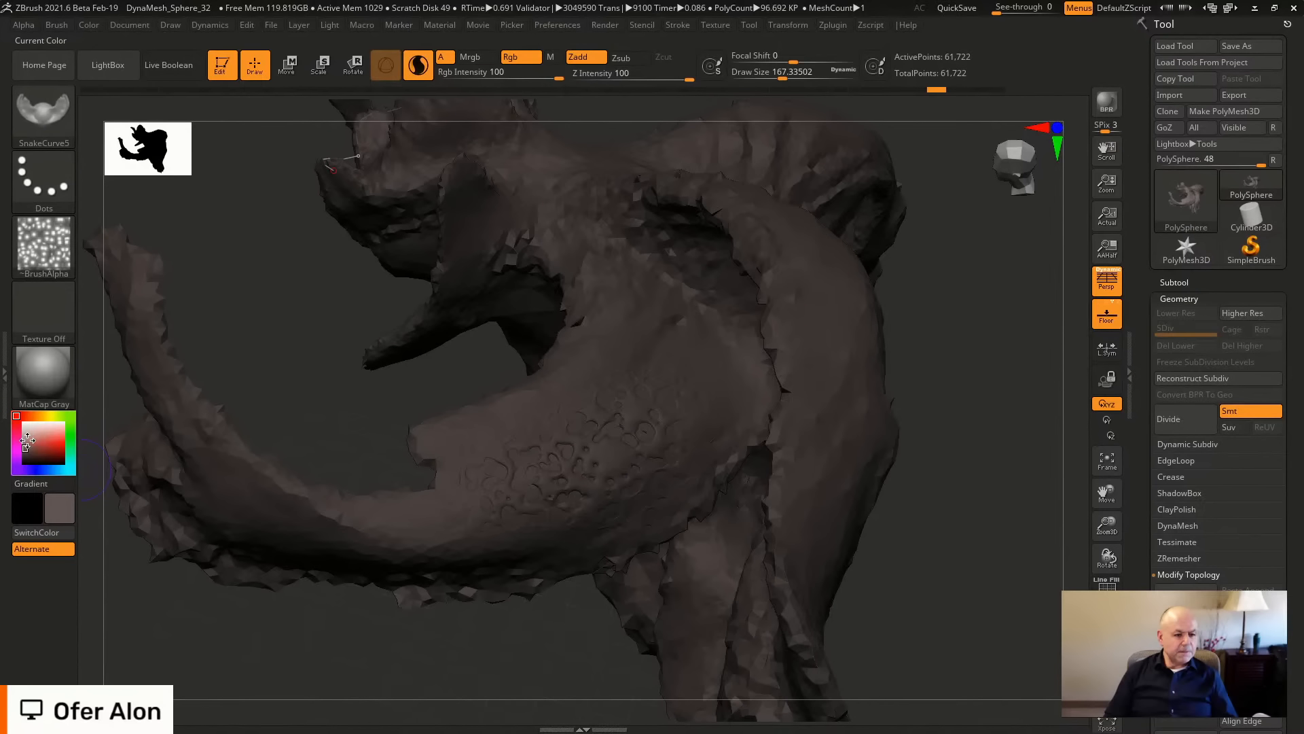
pyautogui.moveTo(27, 440)
pyautogui.mouseDown()
pyautogui.moveTo(39, 427)
pyautogui.moveTo(29, 438)
pyautogui.mouseUp()
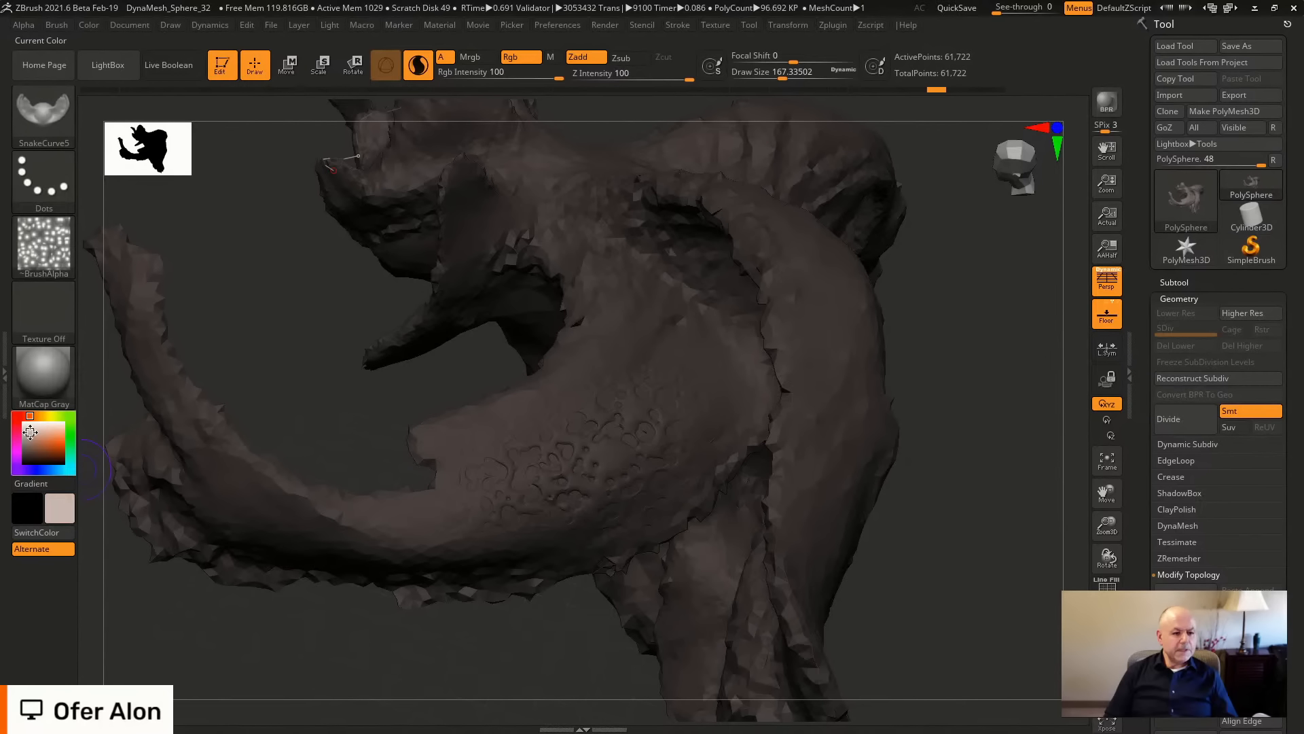
pyautogui.press('ctrl')
pyautogui.moveTo(500, 484)
pyautogui.keyDown('ctrl'); pyautogui.mouseDown()
pyautogui.moveTo(722, 352)
pyautogui.moveTo(714, 340)
pyautogui.mouseUp(); pyautogui.keyUp('ctrl')
pyautogui.moveTo(1012, 380)
pyautogui.keyDown('ctrl'); pyautogui.mouseDown()
pyautogui.moveTo(950, 431)
pyautogui.moveTo(995, 383)
pyautogui.moveTo(1002, 477)
pyautogui.mouseUp(); pyautogui.keyUp('ctrl')
# Add overlapping pale beige MeshSplat patches over the limb's inner surface and clear the mask.
pyautogui.moveTo(652, 494)
pyautogui.keyDown('ctrl'); pyautogui.mouseDown()
pyautogui.moveTo(631, 410)
pyautogui.moveTo(730, 523)
pyautogui.moveTo(714, 527)
pyautogui.mouseUp(); pyautogui.keyUp('ctrl')
pyautogui.moveTo(656, 431)
pyautogui.keyDown('ctrl'); pyautogui.mouseDown()
pyautogui.moveTo(620, 460)
pyautogui.moveTo(614, 629)
pyautogui.moveTo(660, 561)
pyautogui.mouseUp(); pyautogui.keyUp('ctrl')
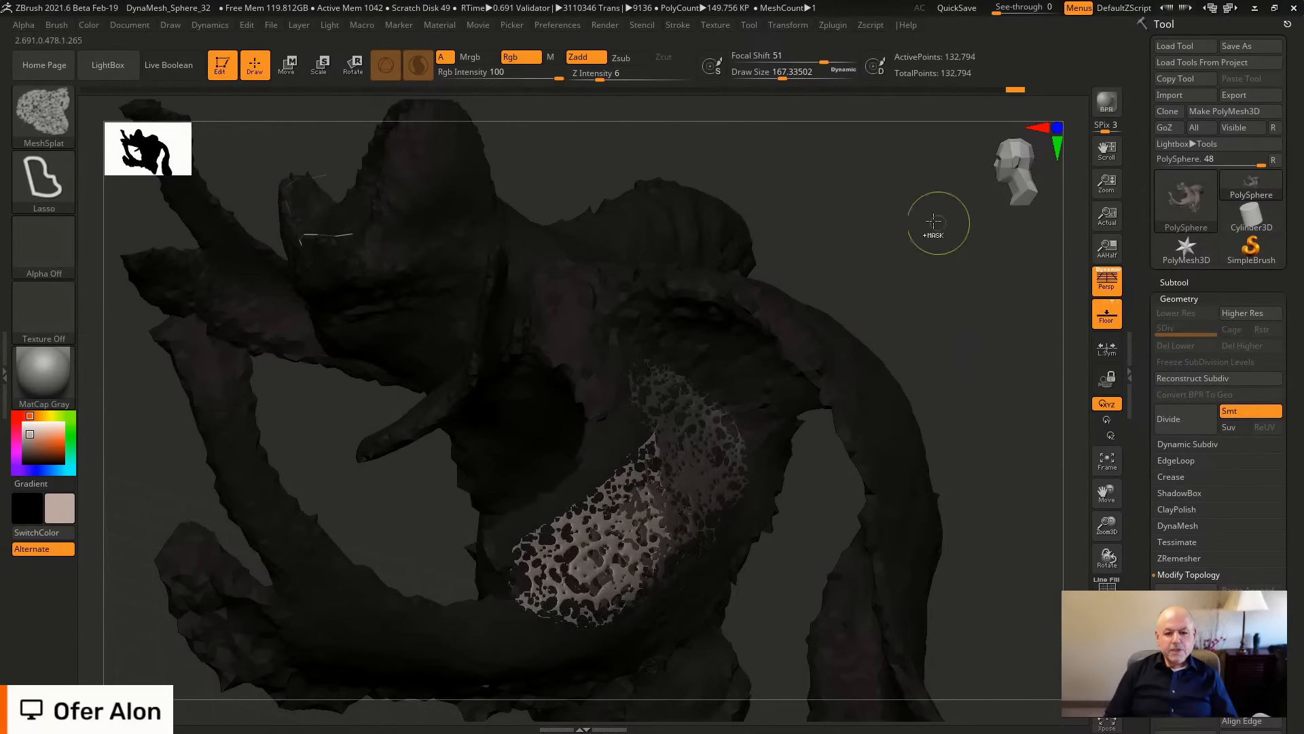
pyautogui.keyDown('ctrl'); pyautogui.click(934, 221); pyautogui.keyUp('ctrl')
pyautogui.moveTo(934, 221); pyautogui.dragTo(968, 298)
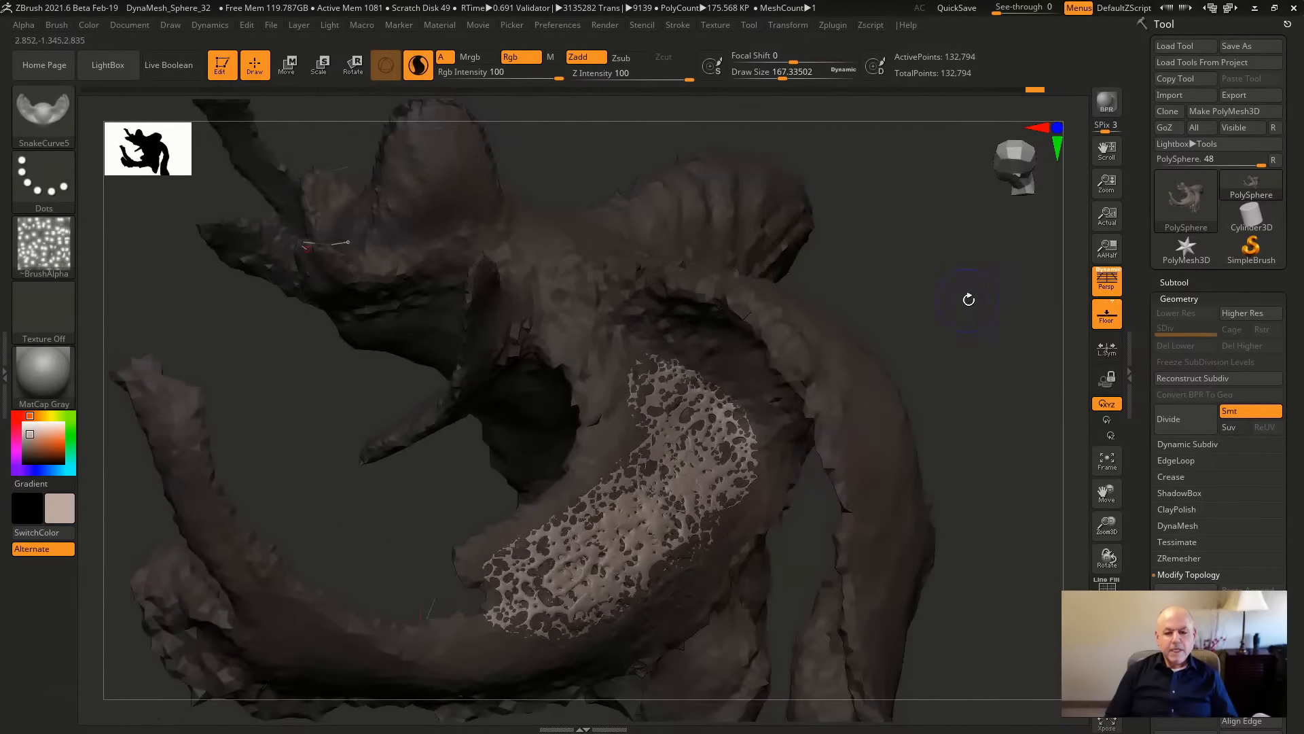
# Set Z Intensity to 52 and apply a MeshSplat patch around the upper inner end of the side limb.
pyautogui.moveTo(924, 238); pyautogui.dragTo(963, 258)
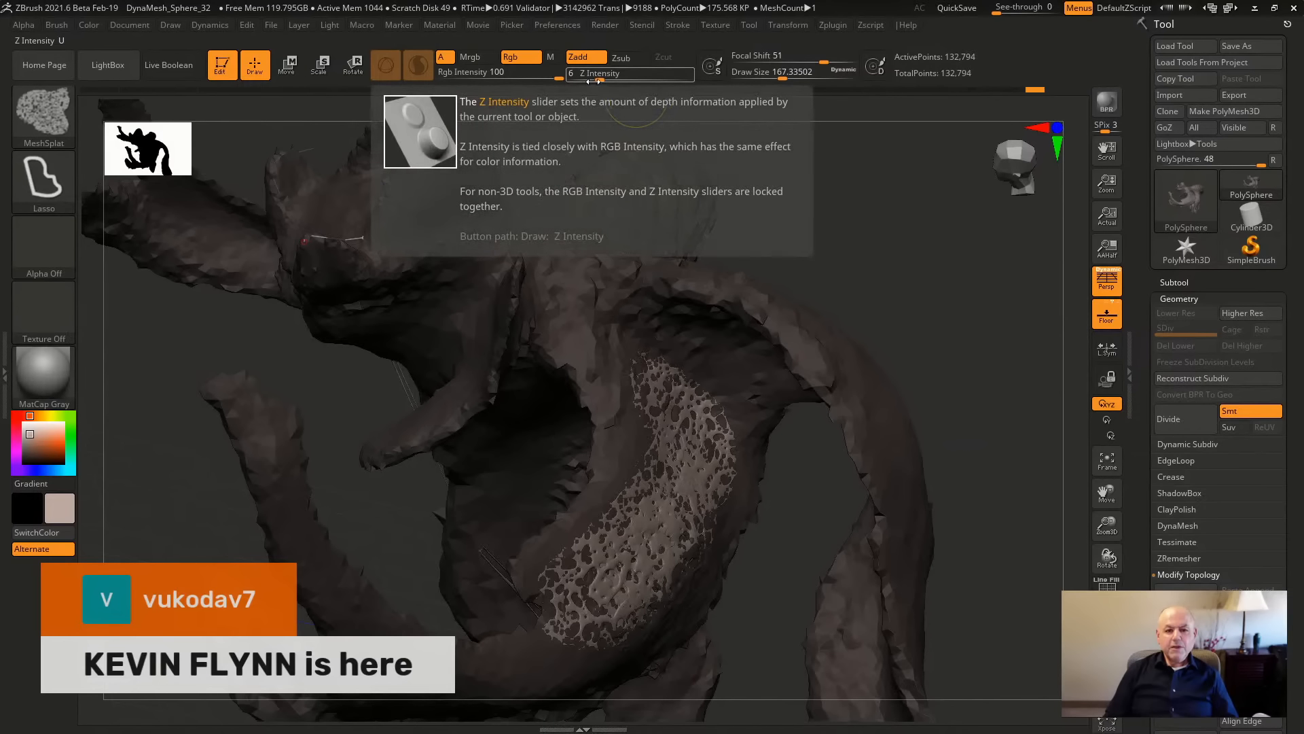
pyautogui.moveTo(601, 77); pyautogui.dragTo(655, 75)
pyautogui.keyDown('alt'); pyautogui.moveTo(864, 232); pyautogui.dragTo(880, 292); pyautogui.keyUp('alt')
pyautogui.moveTo(603, 385)
pyautogui.keyDown('ctrl'); pyautogui.mouseDown()
pyautogui.moveTo(615, 188)
pyautogui.moveTo(642, 223)
pyautogui.moveTo(637, 406)
pyautogui.mouseUp(); pyautogui.keyUp('ctrl')
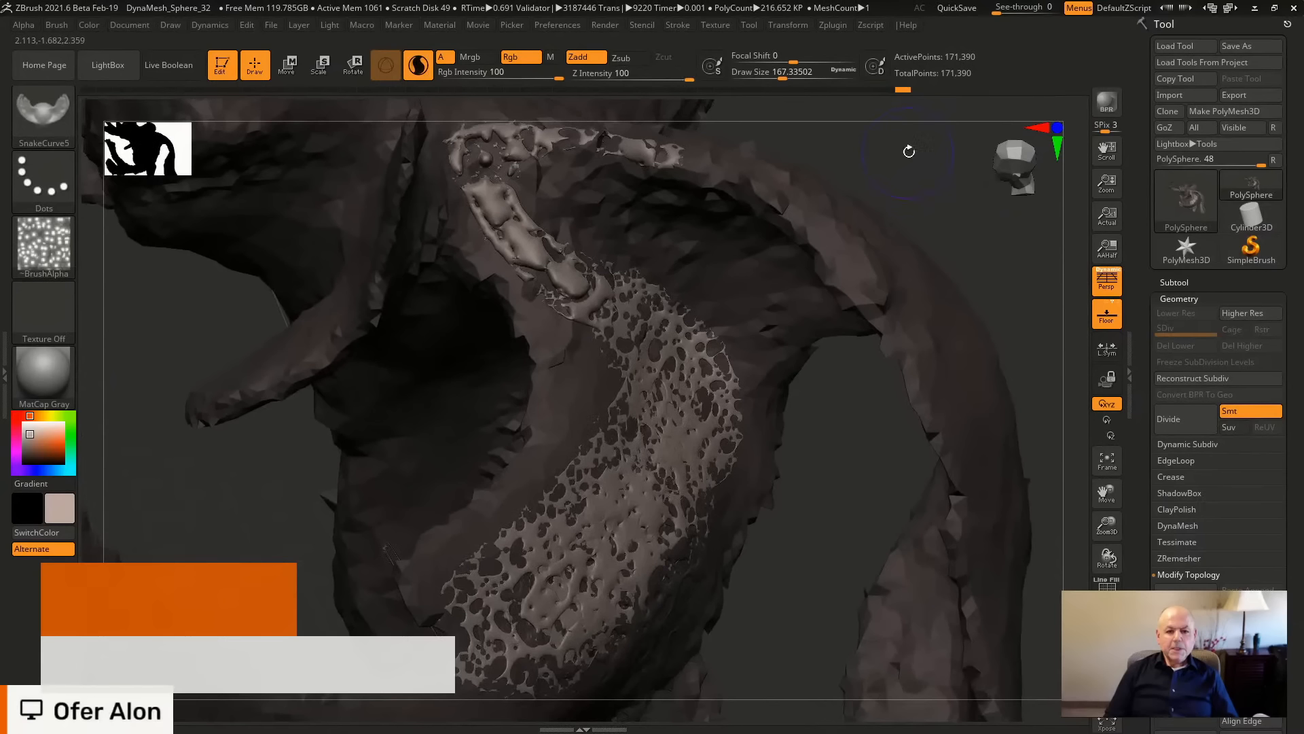
# Apply a symmetrical MeshSplat patch across the underside of the head and jaw, and clear the mask.
pyautogui.moveTo(909, 150); pyautogui.dragTo(967, 253)
pyautogui.moveTo(878, 208); pyautogui.dragTo(906, 183)
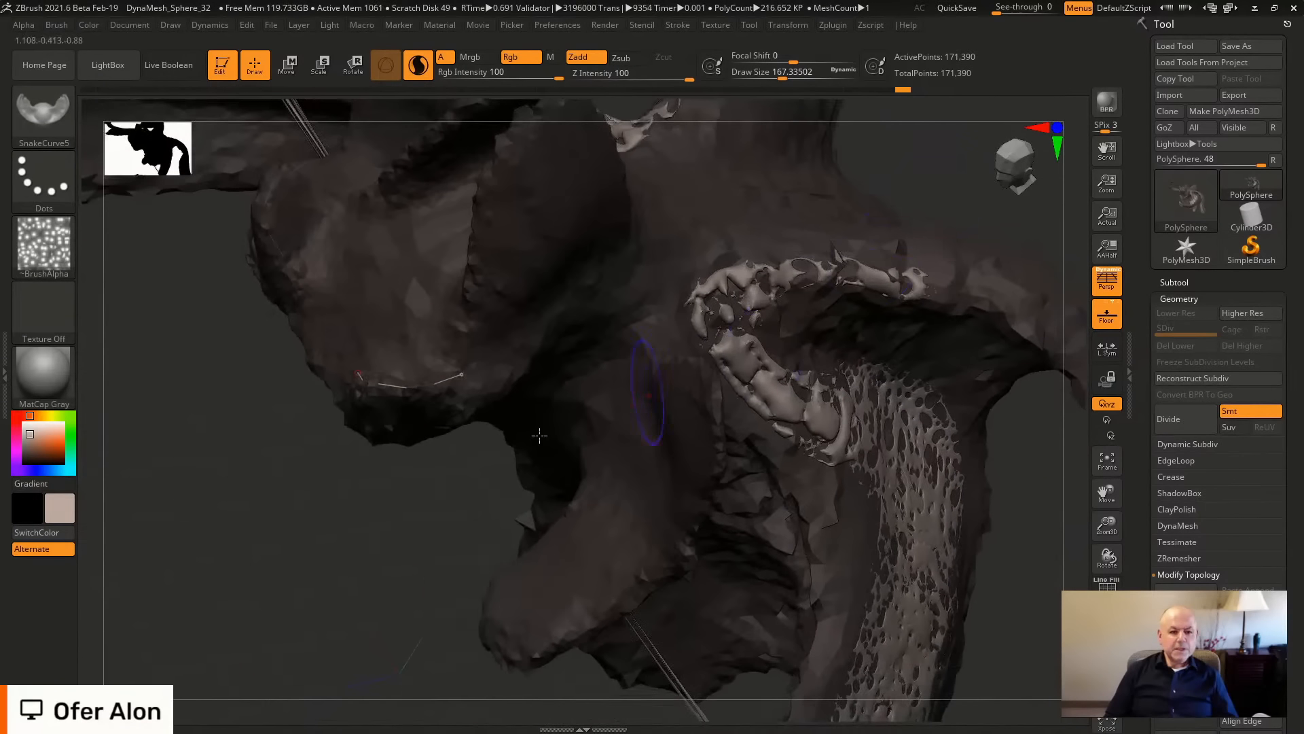
pyautogui.moveTo(234, 523); pyautogui.dragTo(339, 470)
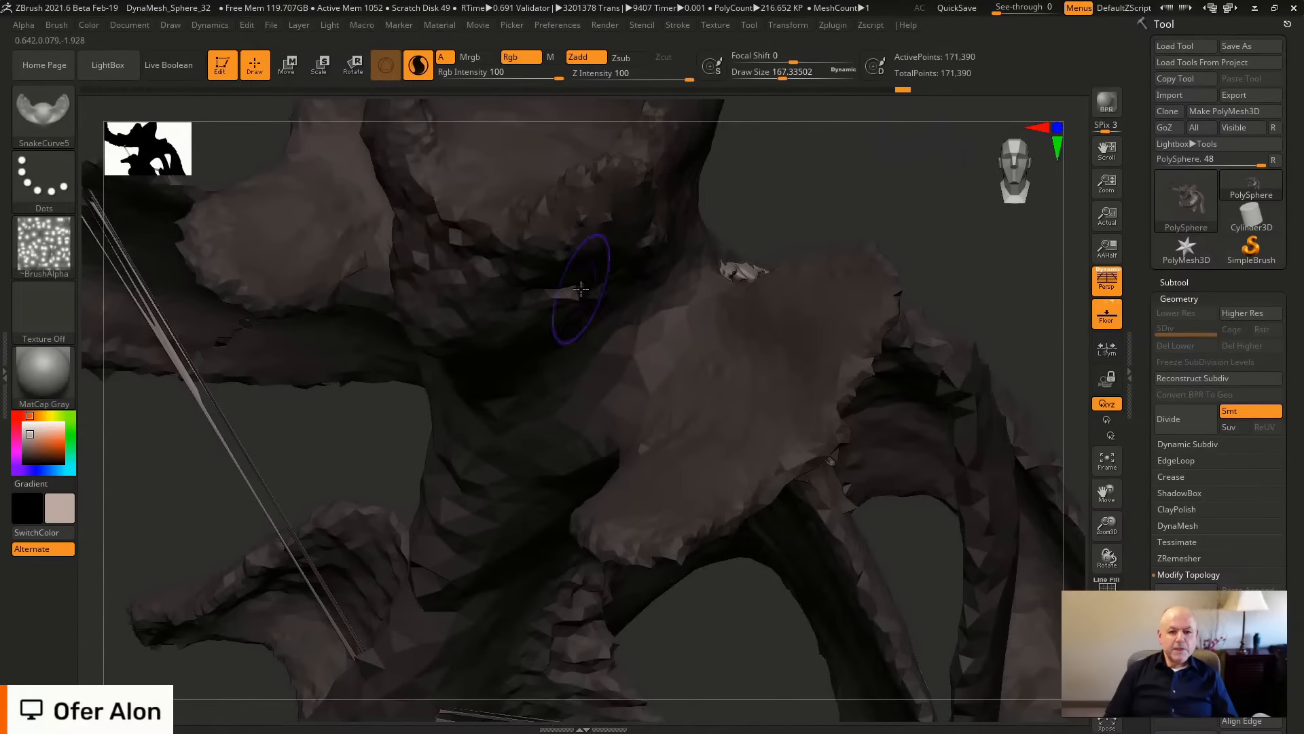
pyautogui.moveTo(885, 246)
pyautogui.mouseDown()
pyautogui.moveTo(885, 264)
pyautogui.moveTo(836, 310)
pyautogui.moveTo(841, 381)
pyautogui.moveTo(809, 361)
pyautogui.moveTo(838, 353)
pyautogui.moveTo(823, 360)
pyautogui.moveTo(813, 138)
pyautogui.mouseUp()
pyautogui.keyDown('alt'); pyautogui.moveTo(753, 266); pyautogui.dragTo(771, 323); pyautogui.keyUp('alt')
pyautogui.press('ctrl')
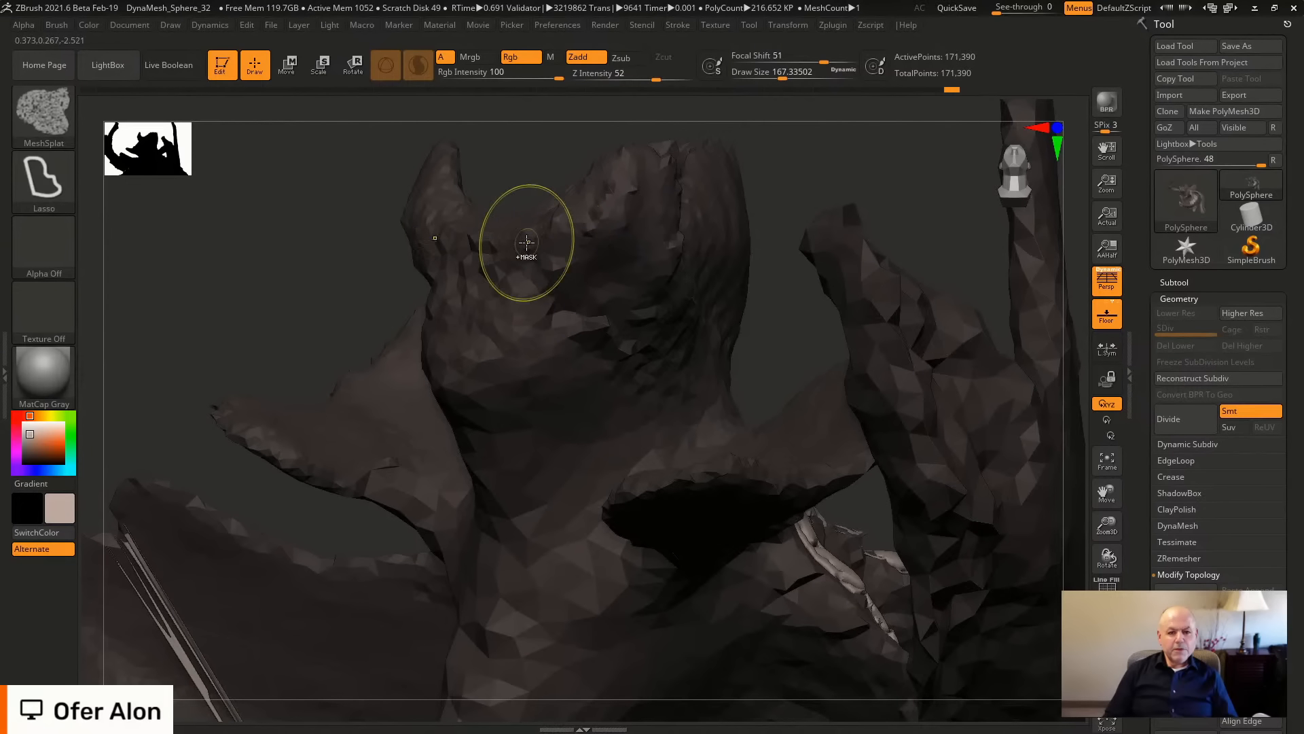
pyautogui.moveTo(670, 187)
pyautogui.keyDown('ctrl'); pyautogui.mouseDown()
pyautogui.moveTo(664, 337)
pyautogui.moveTo(561, 442)
pyautogui.moveTo(443, 313)
pyautogui.moveTo(545, 220)
pyautogui.mouseUp(); pyautogui.keyUp('ctrl')
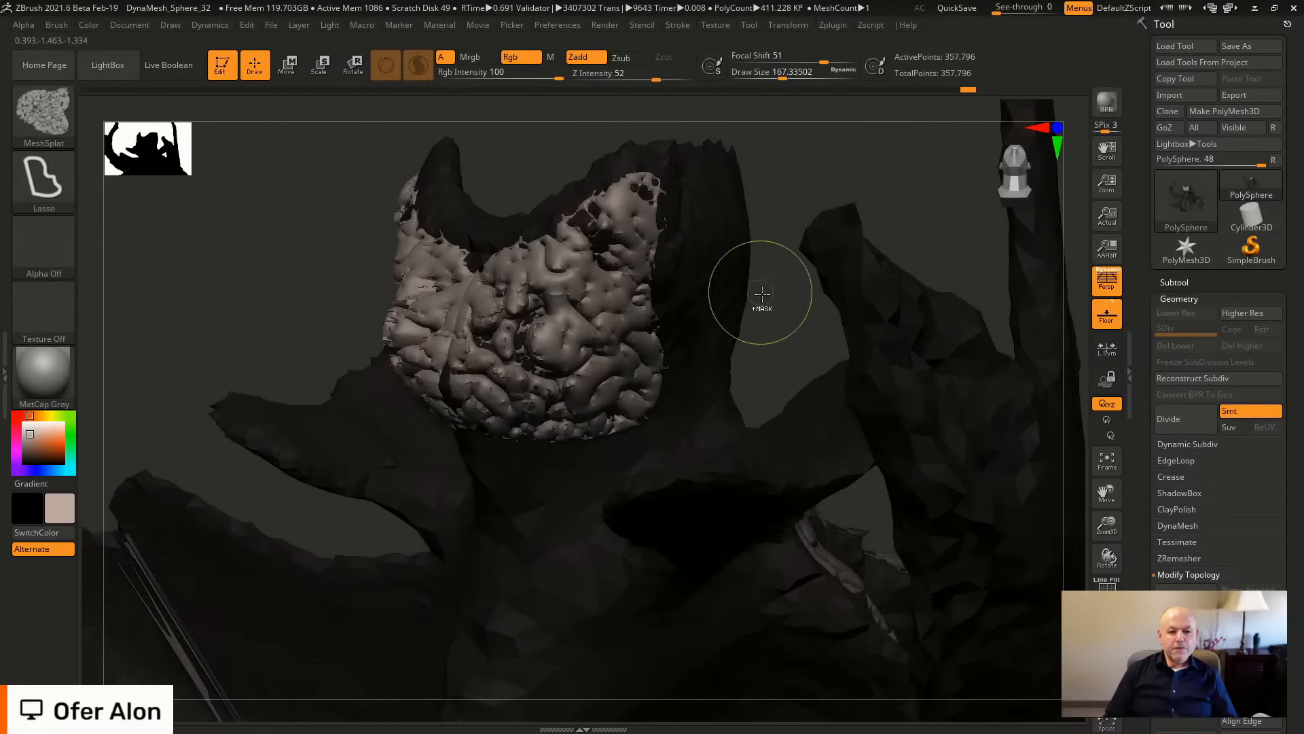
pyautogui.moveTo(761, 294)
pyautogui.keyDown('ctrl'); pyautogui.mouseDown()
pyautogui.moveTo(777, 148)
pyautogui.moveTo(798, 222)
pyautogui.moveTo(742, 230)
pyautogui.moveTo(722, 210)
pyautogui.moveTo(833, 337)
pyautogui.mouseUp(); pyautogui.keyUp('ctrl')
# Apply a narrow symmetrical MeshSplat patch to the forehead between the two horns.
pyautogui.press('ctrl')
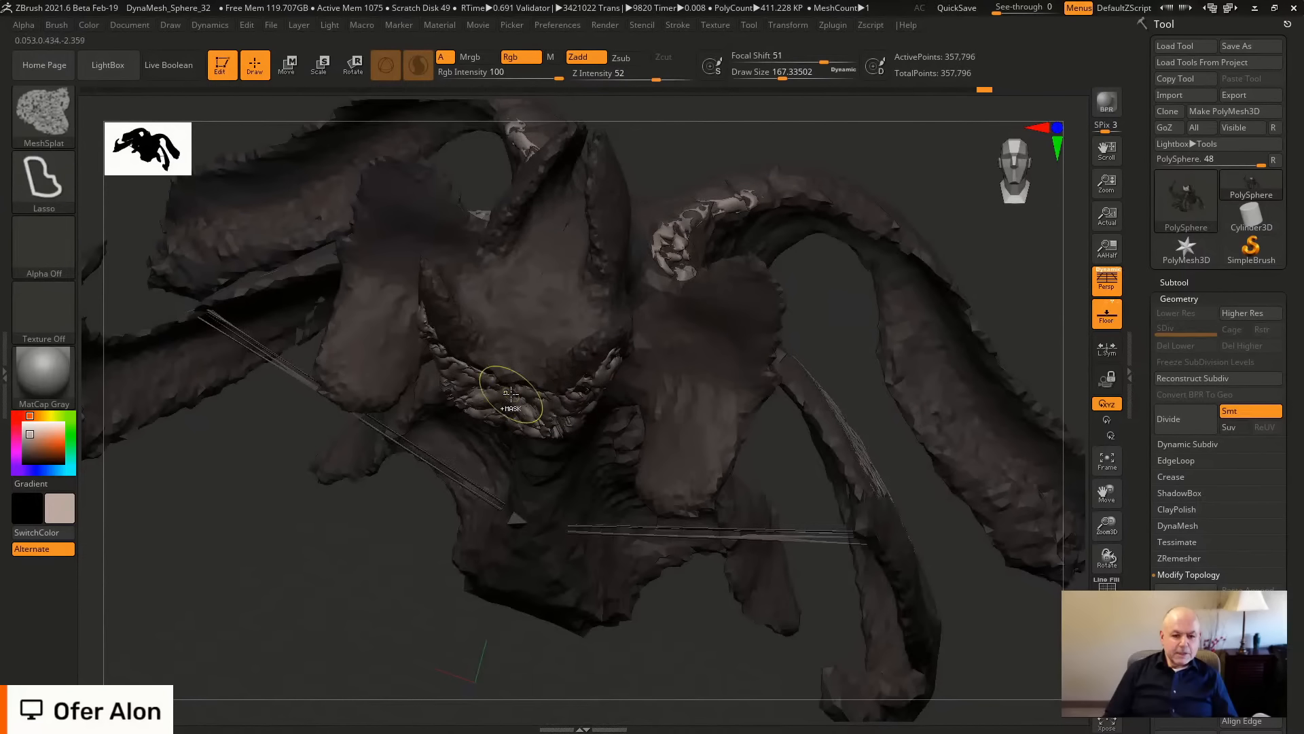
pyautogui.moveTo(541, 259)
pyautogui.keyDown('ctrl'); pyautogui.mouseDown()
pyautogui.moveTo(560, 312)
pyautogui.moveTo(552, 346)
pyautogui.mouseUp(); pyautogui.keyUp('ctrl')
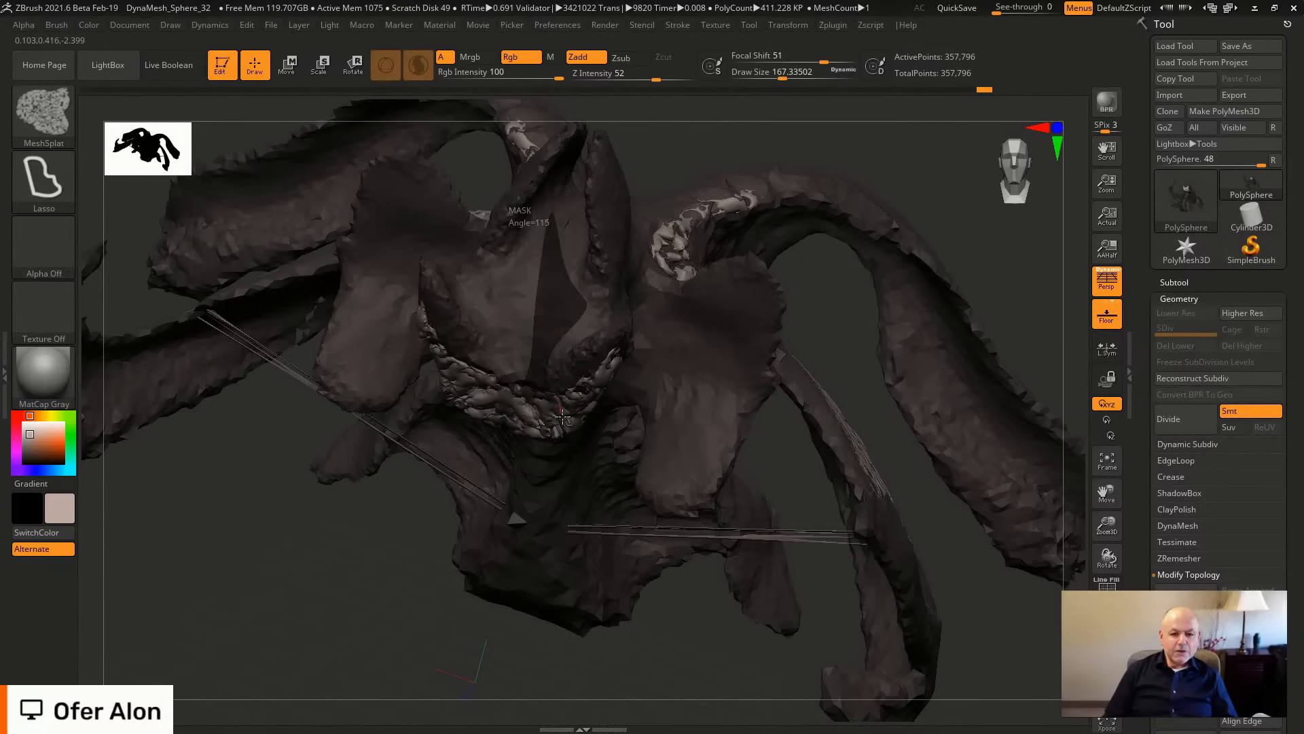
pyautogui.keyDown('ctrl'); pyautogui.moveTo(561, 415); pyautogui.dragTo(562, 420); pyautogui.keyUp('ctrl')
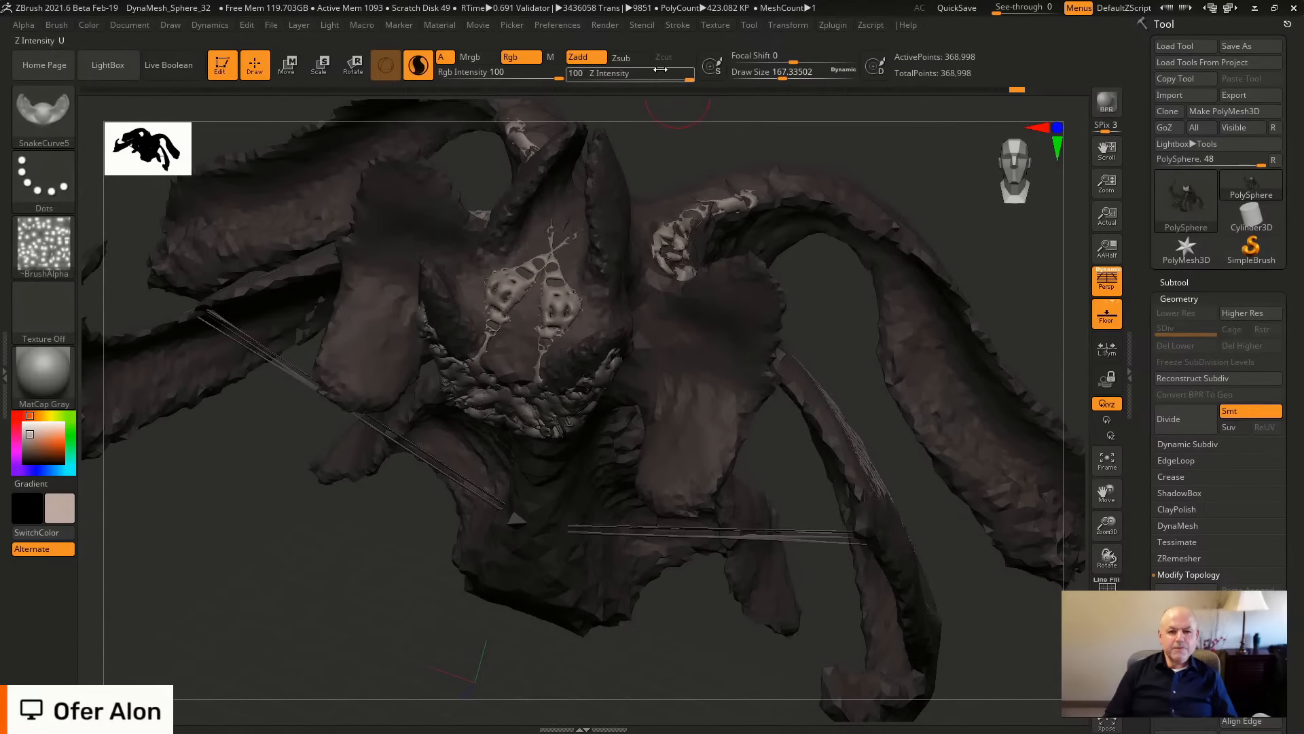
# Lower Z Intensity to 19, apply mirrored MeshSplat patches to the flaps beside the head, and clear the mask.
pyautogui.keyDown('ctrl'); pyautogui.click(626, 81); pyautogui.keyUp('ctrl')
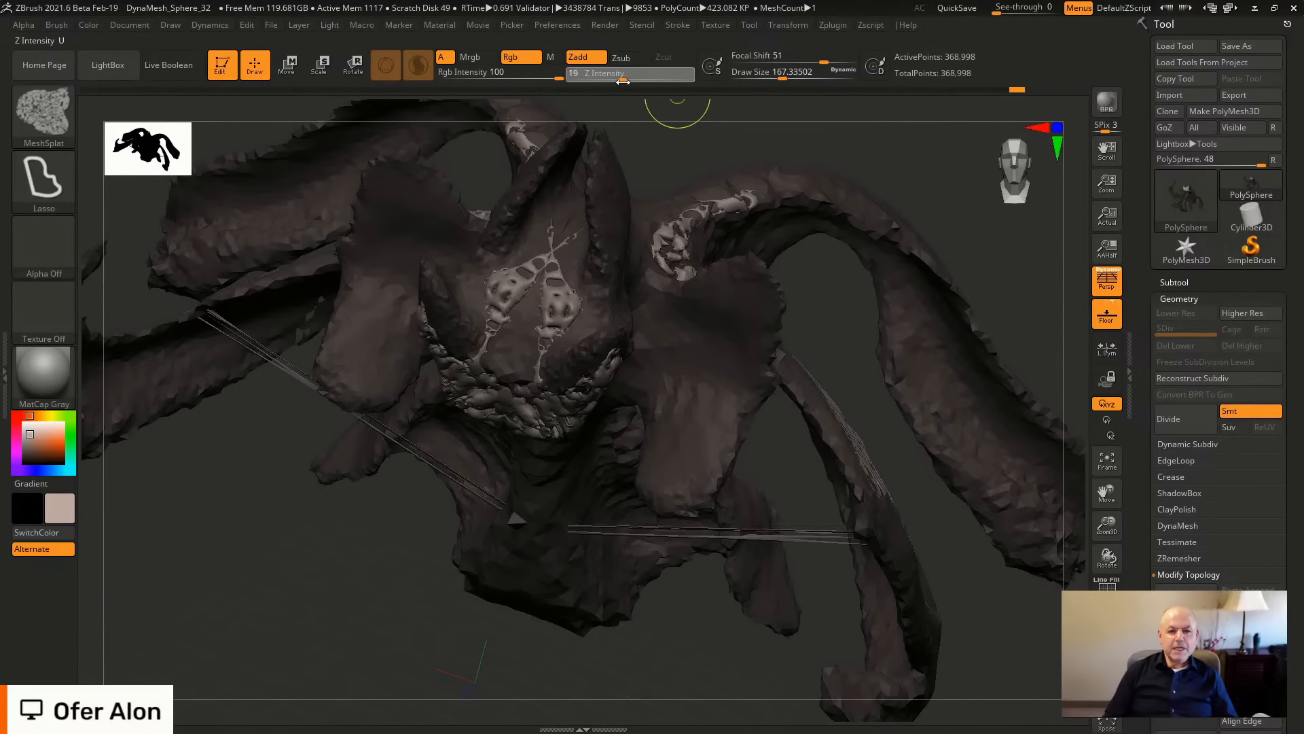
pyautogui.moveTo(948, 211)
pyautogui.mouseDown()
pyautogui.moveTo(935, 169)
pyautogui.moveTo(851, 294)
pyautogui.mouseUp()
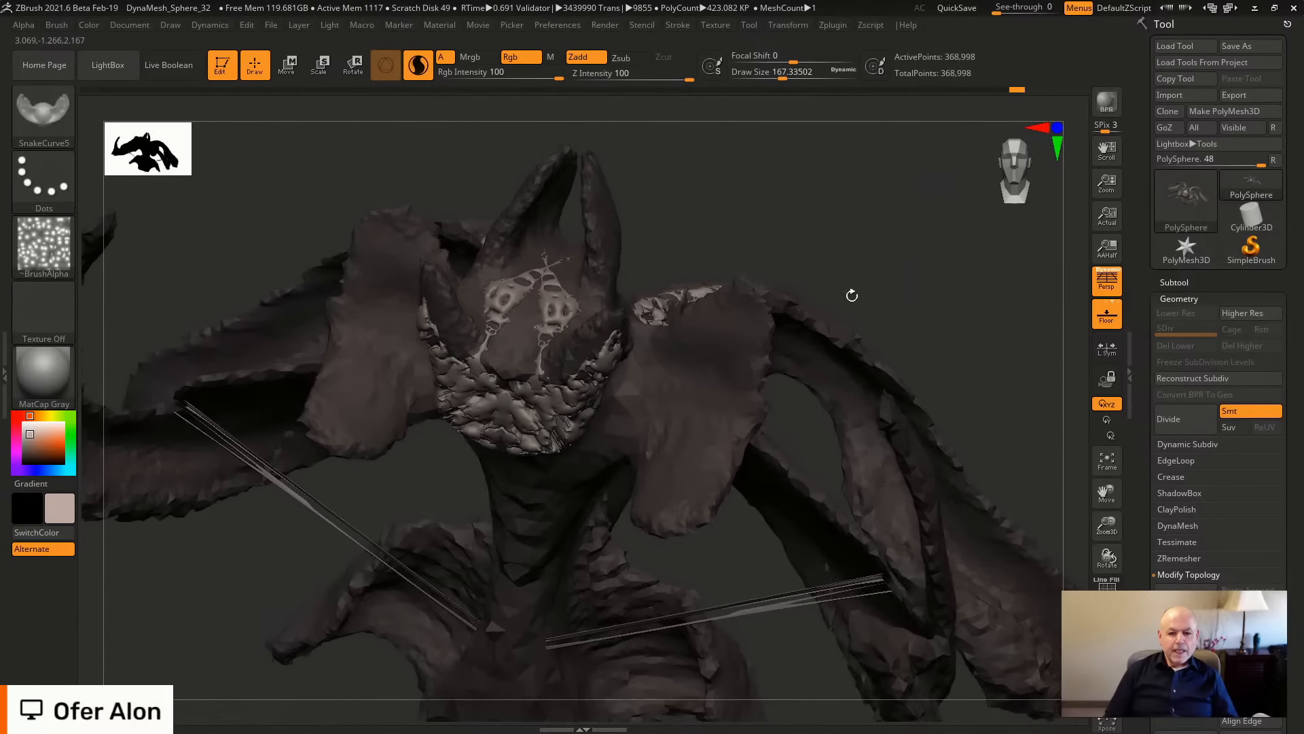
pyautogui.moveTo(627, 361)
pyautogui.keyDown('ctrl'); pyautogui.mouseDown()
pyautogui.moveTo(756, 380)
pyautogui.moveTo(686, 520)
pyautogui.moveTo(615, 470)
pyautogui.moveTo(587, 406)
pyautogui.moveTo(640, 322)
pyautogui.mouseUp(); pyautogui.keyUp('ctrl')
pyautogui.keyDown('ctrl'); pyautogui.moveTo(801, 234); pyautogui.dragTo(781, 204); pyautogui.keyUp('ctrl')
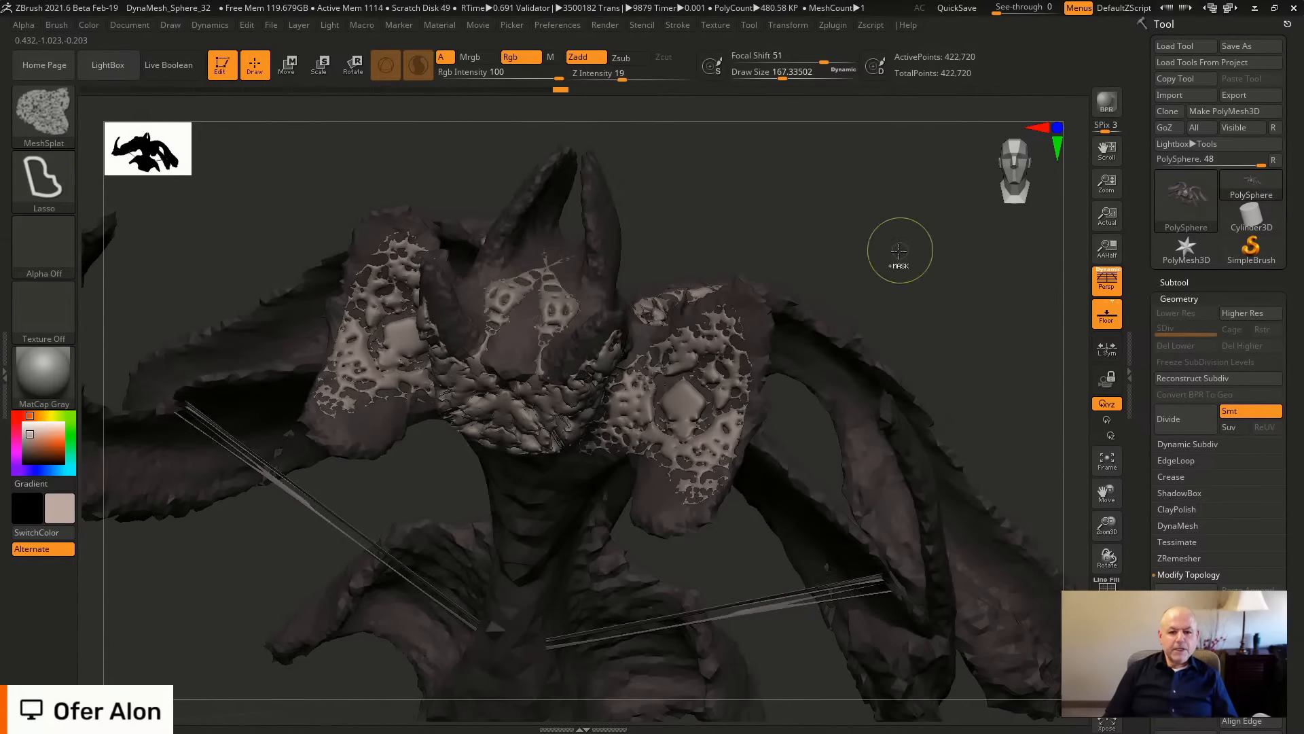
# Apply a MeshSplat patch to the underside of the neck below the head and clear the mask.
pyautogui.moveTo(898, 248)
pyautogui.mouseDown()
pyautogui.moveTo(843, 160)
pyautogui.moveTo(843, 121)
pyautogui.mouseUp()
pyautogui.moveTo(585, 286)
pyautogui.keyDown('ctrl'); pyautogui.mouseDown()
pyautogui.moveTo(631, 389)
pyautogui.moveTo(501, 467)
pyautogui.moveTo(539, 309)
pyautogui.moveTo(578, 289)
pyautogui.mouseUp(); pyautogui.keyUp('ctrl')
pyautogui.moveTo(835, 303)
pyautogui.keyDown('ctrl'); pyautogui.mouseDown()
pyautogui.moveTo(860, 339)
pyautogui.moveTo(828, 288)
pyautogui.mouseUp(); pyautogui.keyUp('ctrl')
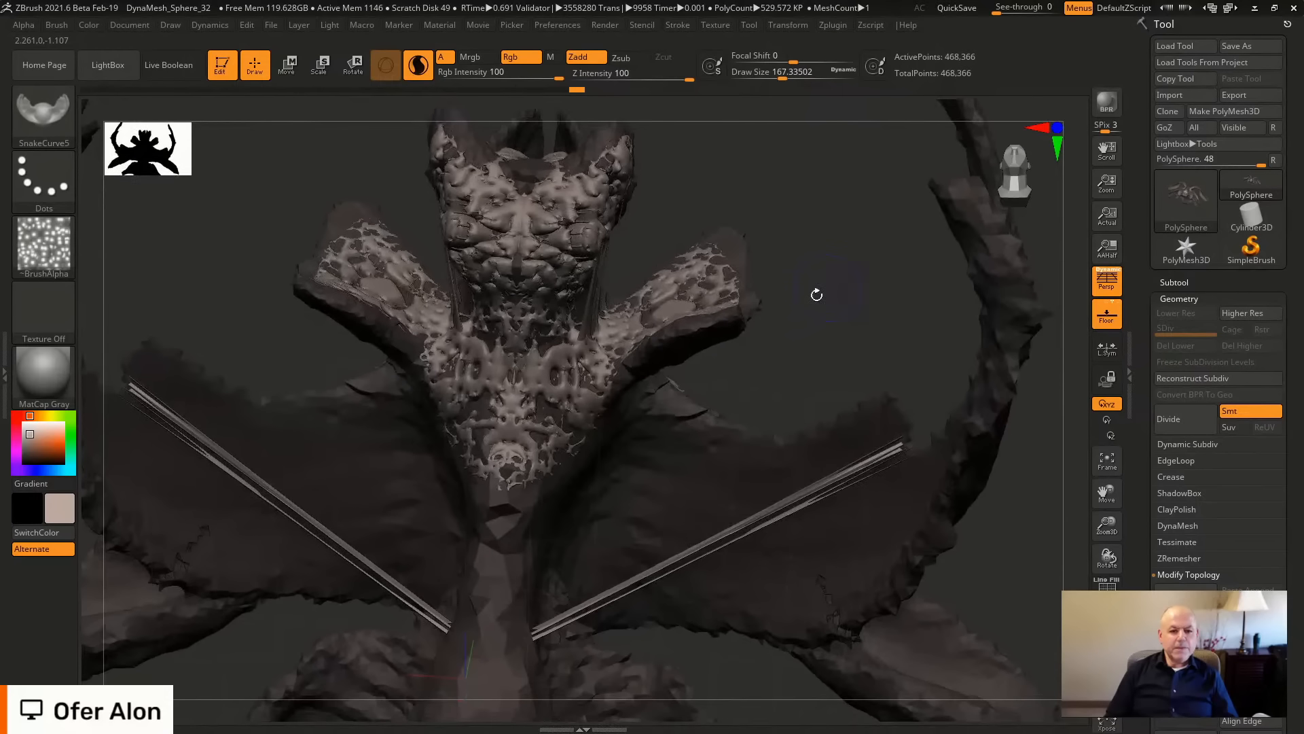
# Undo the MeshSplat patches on the limbs, head, flaps and neck, back to the plain dark creature.
pyautogui.keyDown('alt'); pyautogui.moveTo(766, 363); pyautogui.dragTo(691, 524); pyautogui.keyUp('alt')
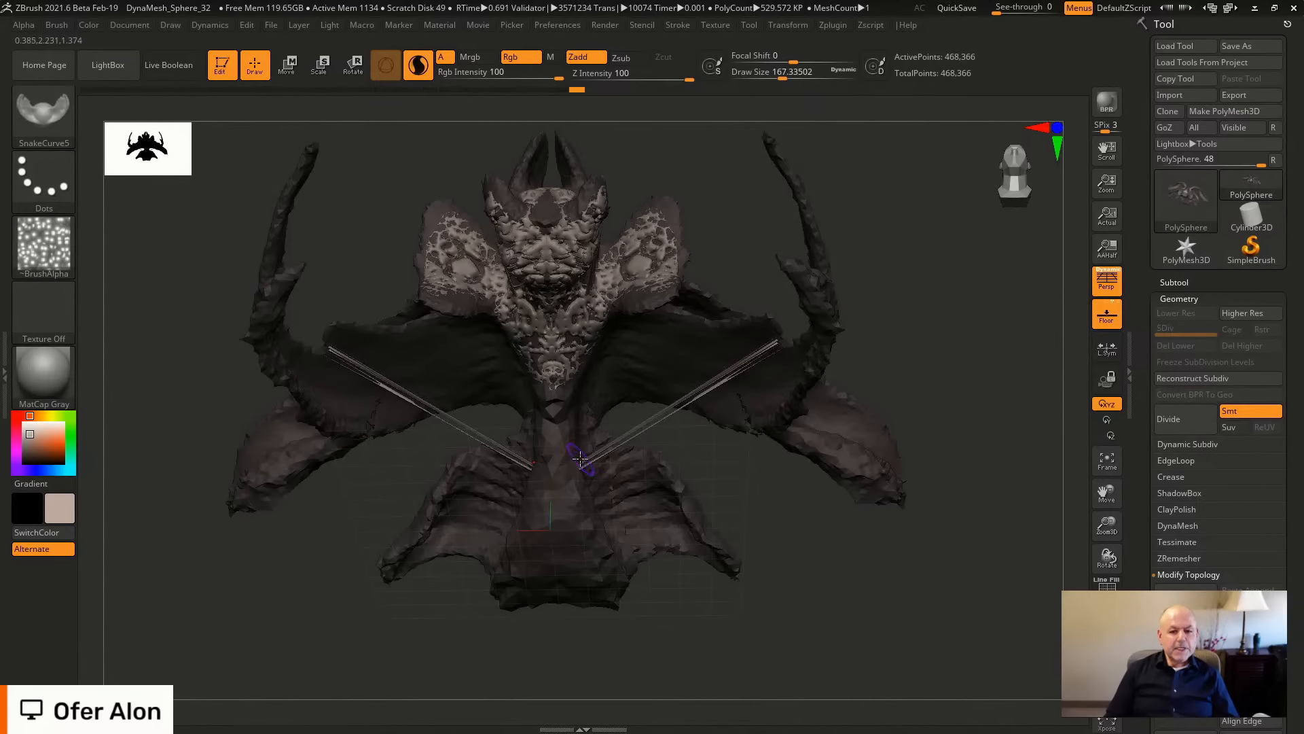
pyautogui.moveTo(849, 569); pyautogui.dragTo(784, 578)
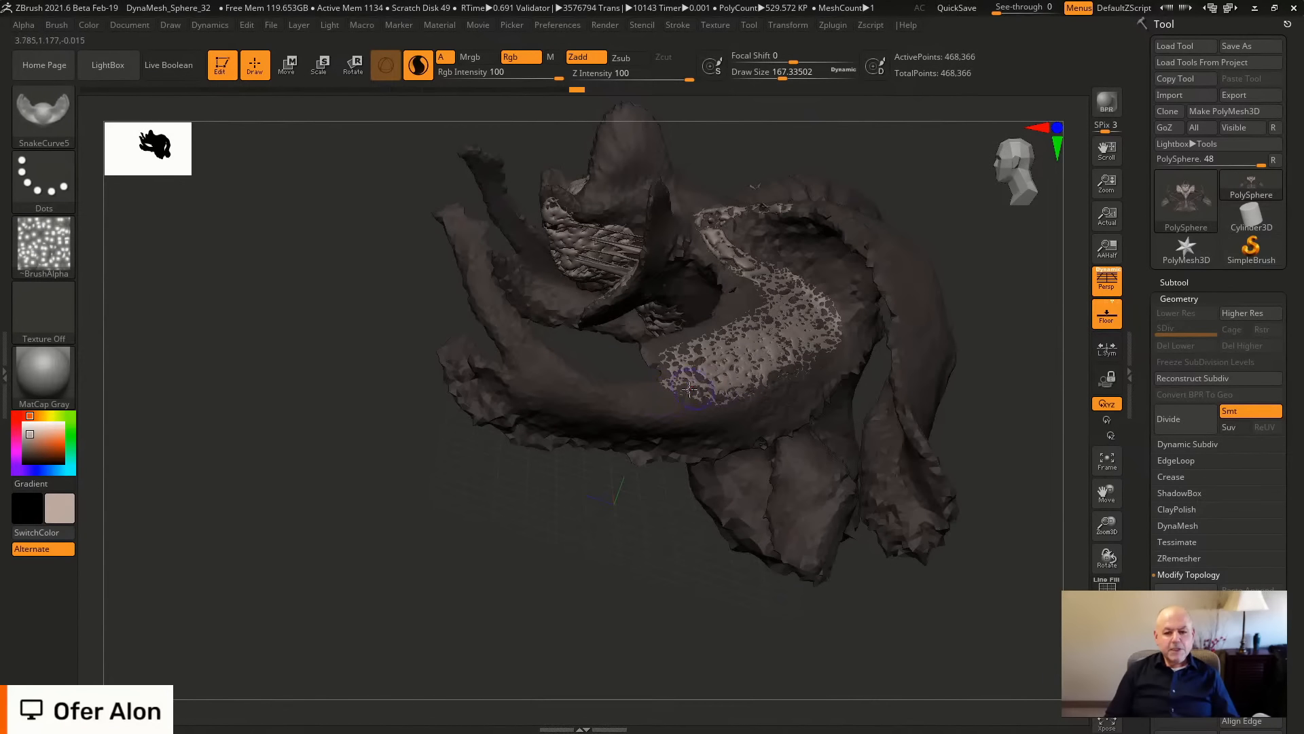
pyautogui.moveTo(655, 628); pyautogui.dragTo(647, 636)
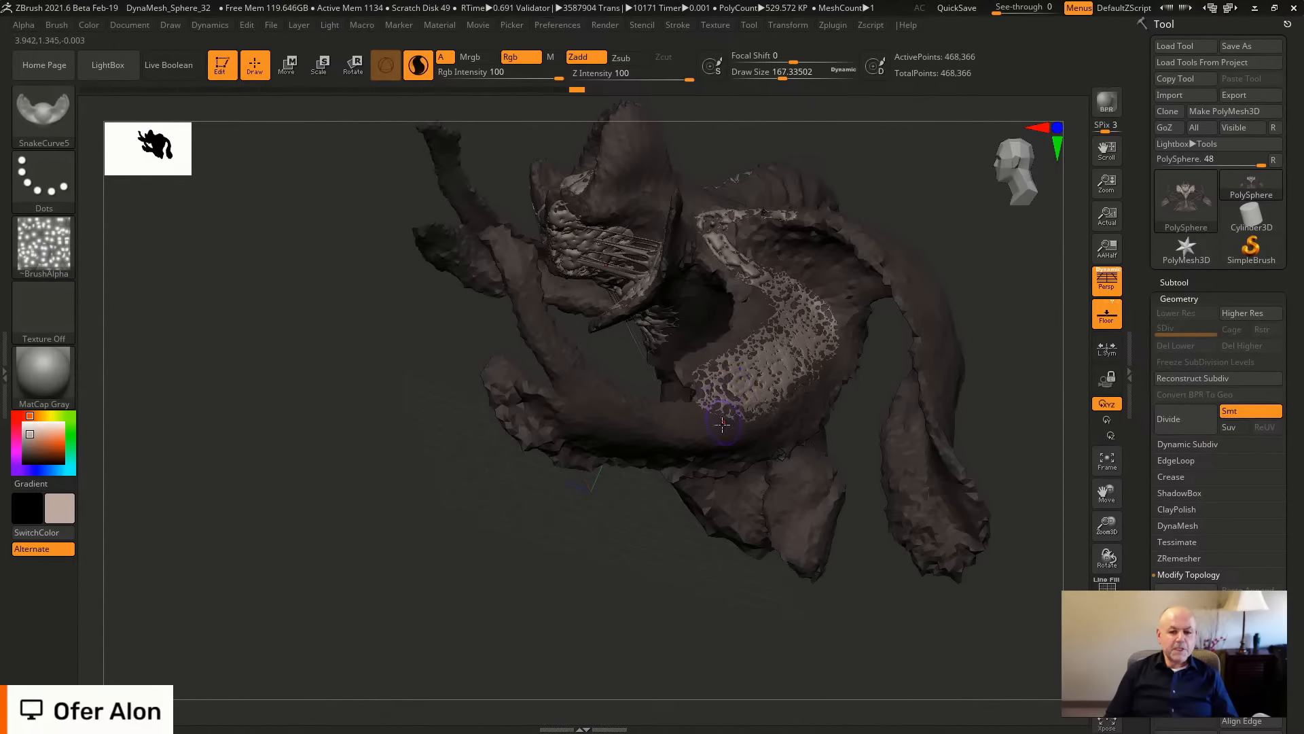
pyautogui.moveTo(615, 609); pyautogui.dragTo(709, 534)
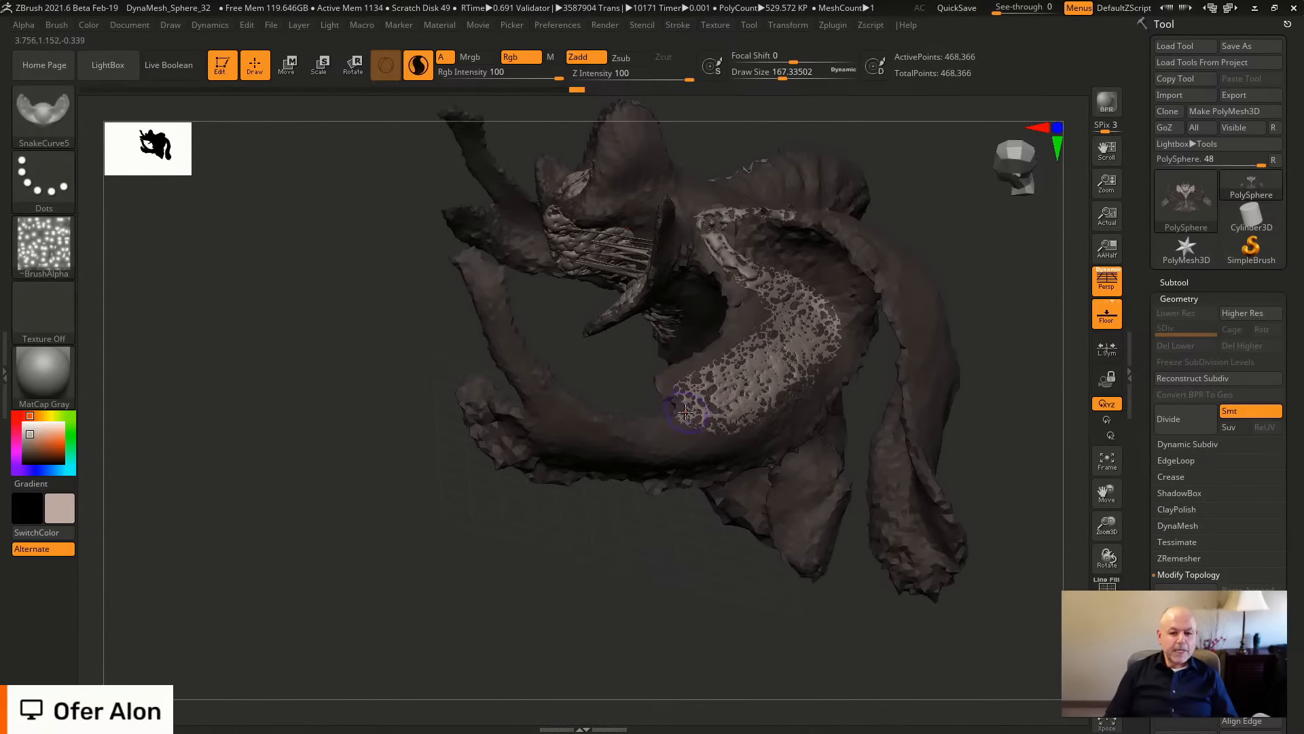
pyautogui.moveTo(644, 629)
pyautogui.mouseDown()
pyautogui.moveTo(641, 579)
pyautogui.moveTo(587, 554)
pyautogui.moveTo(591, 581)
pyautogui.moveTo(598, 543)
pyautogui.moveTo(495, 589)
pyautogui.moveTo(512, 533)
pyautogui.moveTo(605, 469)
pyautogui.mouseUp()
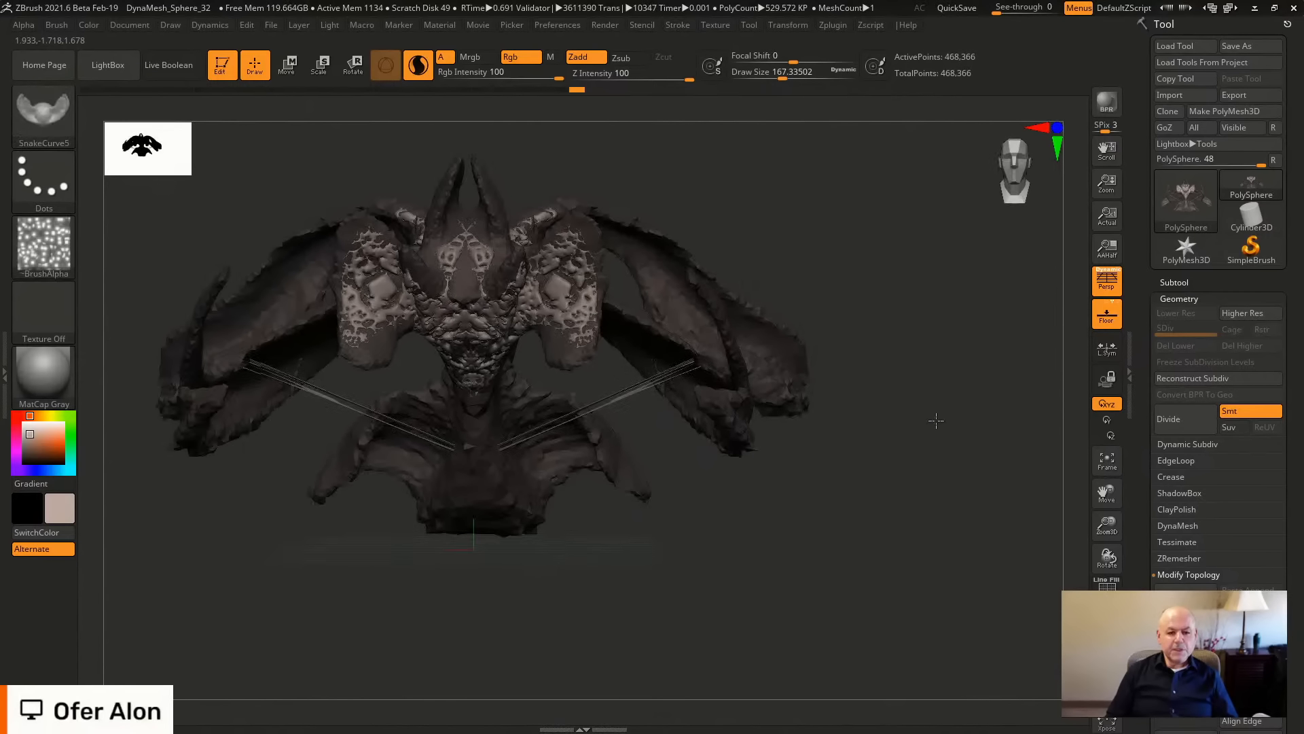
pyautogui.moveTo(938, 419); pyautogui.dragTo(945, 455)
pyautogui.hotkey('ctrl', 'z')
pyautogui.hotkey('ctrl', 'z')
pyautogui.hotkey('ctrl', 'z')
pyautogui.hotkey('ctrl', 'z')
pyautogui.hotkey('ctrl', 'z')
pyautogui.hotkey('ctrl', 'z')
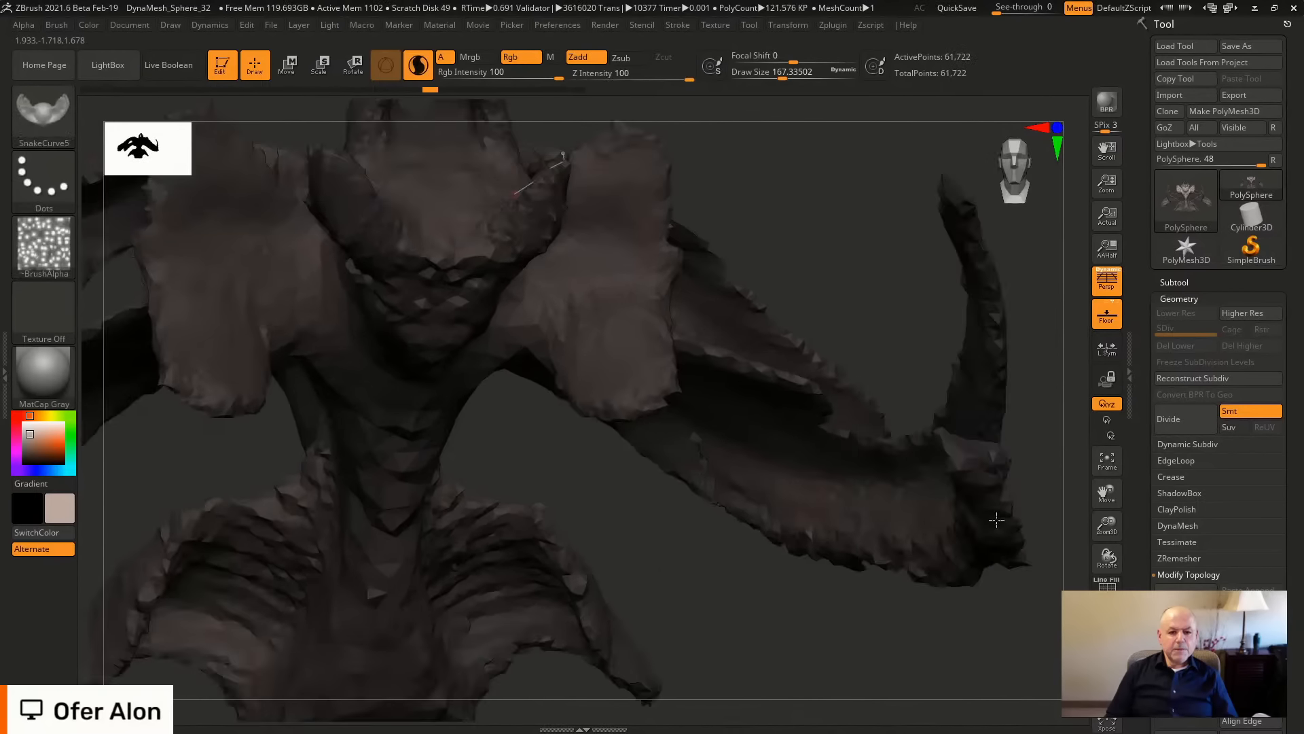
# Set Z Intensity to 26 and apply symmetrical MeshSplat patches to the underside of the jaw and the forehead.
pyautogui.moveTo(996, 519); pyautogui.dragTo(785, 680)
pyautogui.moveTo(906, 273)
pyautogui.mouseDown()
pyautogui.moveTo(842, 238)
pyautogui.moveTo(940, 227)
pyautogui.moveTo(917, 218)
pyautogui.mouseUp()
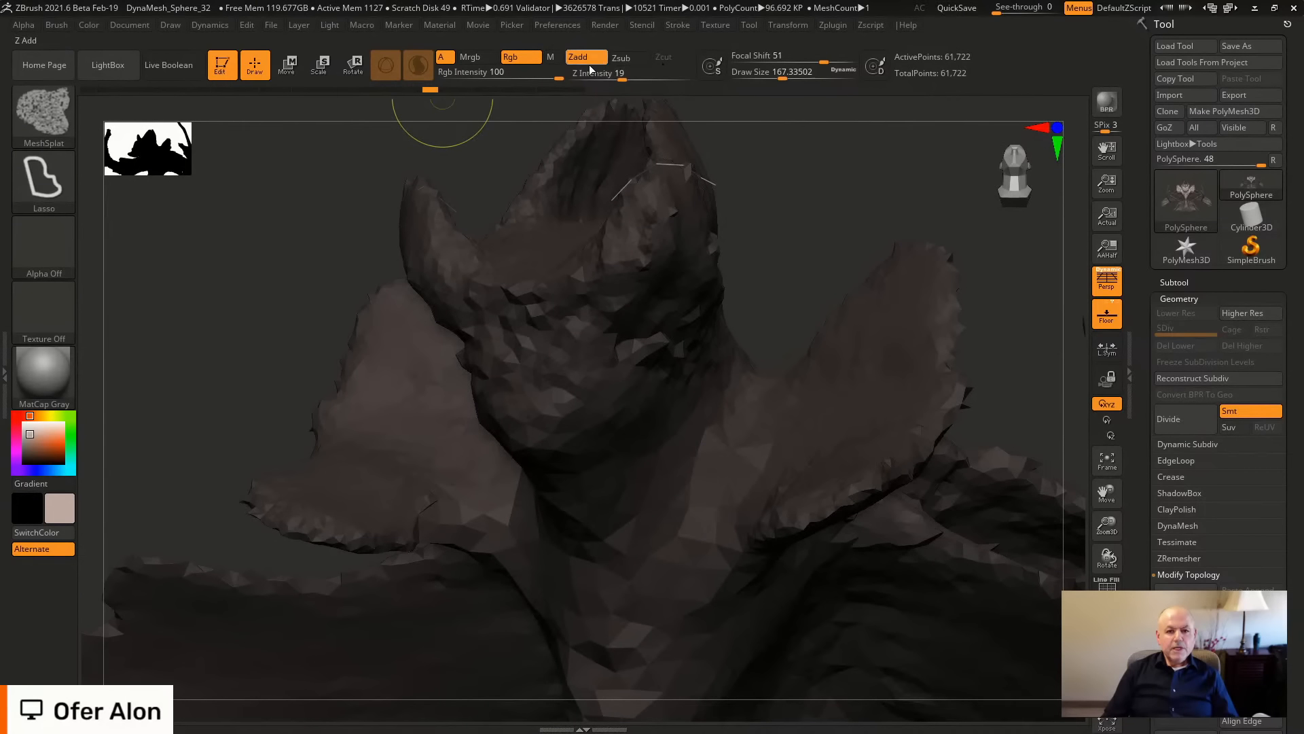
pyautogui.moveTo(626, 74); pyautogui.dragTo(633, 77)
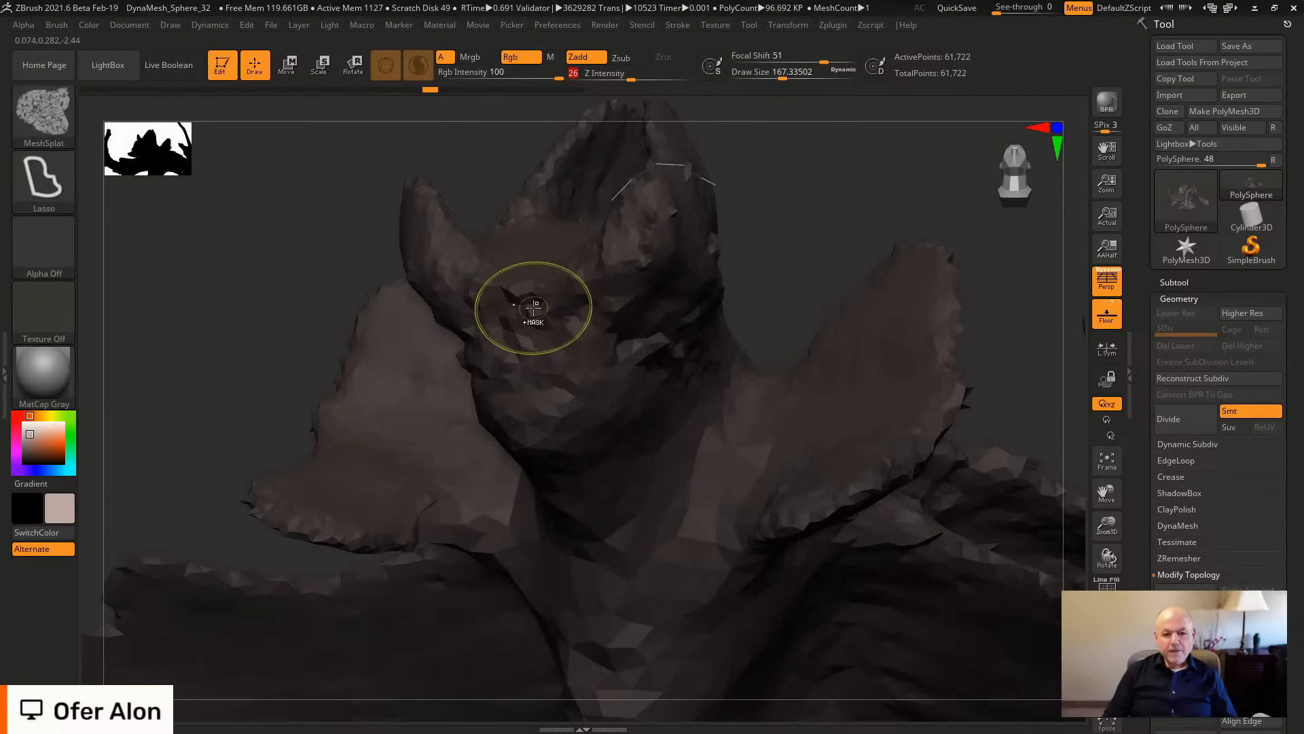
pyautogui.moveTo(559, 304)
pyautogui.keyDown('ctrl'); pyautogui.mouseDown()
pyautogui.moveTo(672, 174)
pyautogui.moveTo(701, 278)
pyautogui.mouseUp(); pyautogui.keyUp('ctrl')
pyautogui.keyDown('ctrl'); pyautogui.moveTo(538, 459); pyautogui.dragTo(509, 450); pyautogui.keyUp('ctrl')
pyautogui.keyDown('ctrl'); pyautogui.moveTo(772, 222); pyautogui.dragTo(835, 246); pyautogui.keyUp('ctrl')
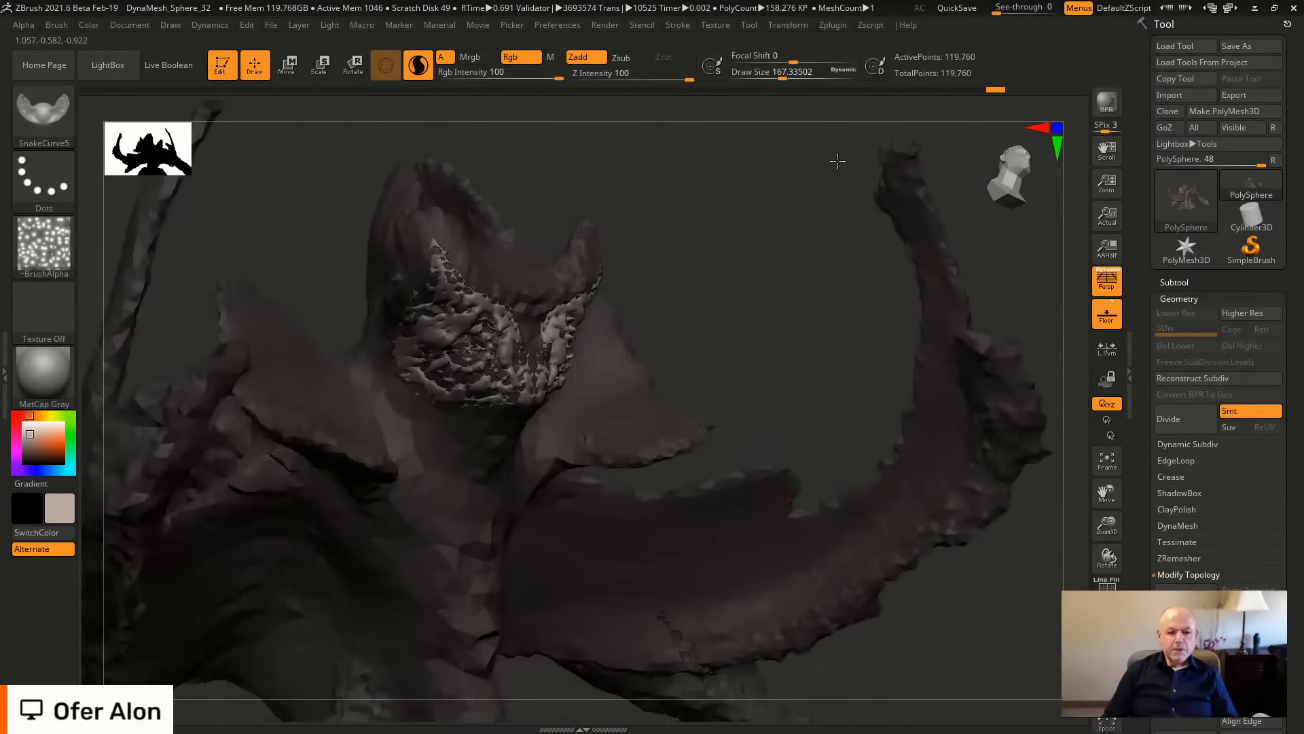
pyautogui.moveTo(838, 161); pyautogui.dragTo(818, 226)
pyautogui.keyDown('alt'); pyautogui.moveTo(867, 184); pyautogui.dragTo(1006, 236); pyautogui.keyUp('alt')
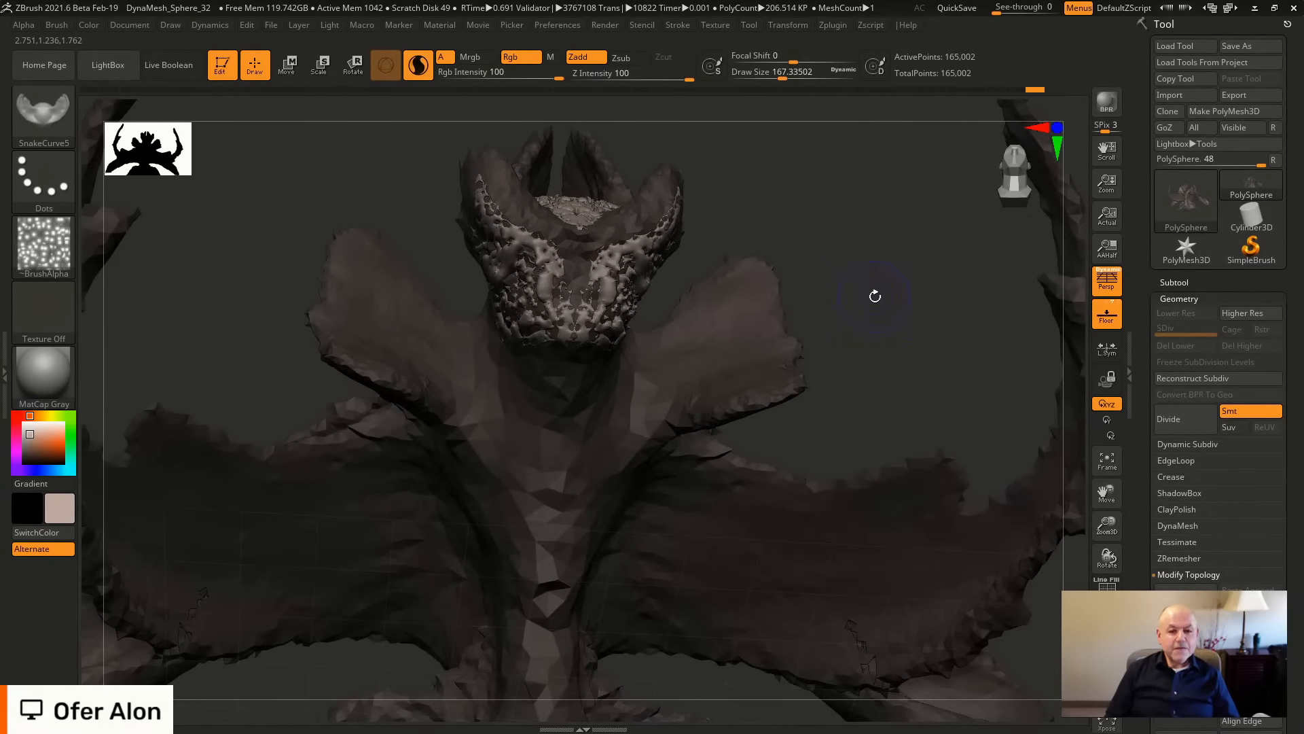
# Examine the splatted face and the whole creature from below, from the front and close up.
pyautogui.moveTo(875, 291)
pyautogui.mouseDown()
pyautogui.moveTo(849, 279)
pyautogui.moveTo(843, 204)
pyautogui.moveTo(812, 183)
pyautogui.moveTo(779, 201)
pyautogui.moveTo(787, 184)
pyautogui.mouseUp()
pyautogui.press('f')
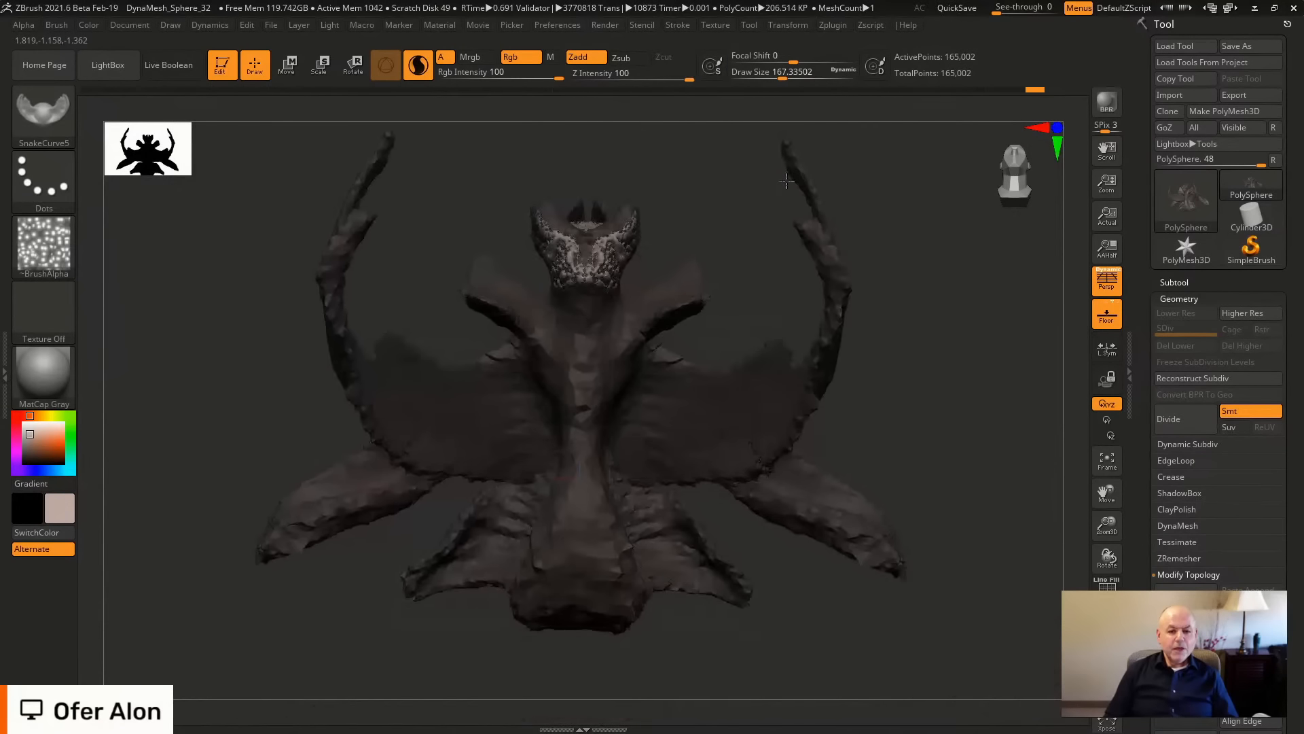
pyautogui.moveTo(684, 192)
pyautogui.mouseDown()
pyautogui.moveTo(775, 363)
pyautogui.moveTo(931, 521)
pyautogui.moveTo(769, 568)
pyautogui.mouseUp()
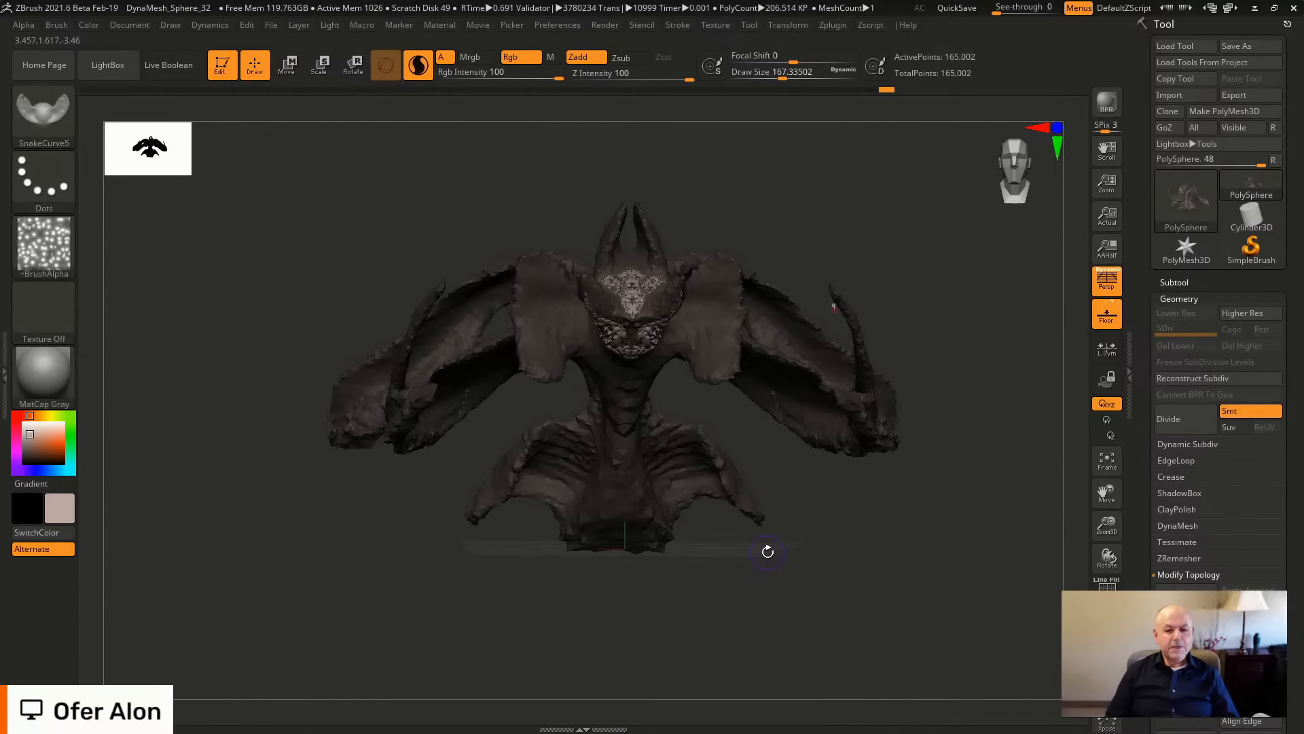
pyautogui.moveTo(818, 533)
pyautogui.mouseDown()
pyautogui.moveTo(885, 544)
pyautogui.moveTo(886, 560)
pyautogui.moveTo(1016, 483)
pyautogui.mouseUp()
pyautogui.moveTo(958, 588)
pyautogui.keyDown('shift'); pyautogui.mouseDown()
pyautogui.moveTo(958, 562)
pyautogui.moveTo(935, 548)
pyautogui.mouseUp(); pyautogui.keyUp('shift')
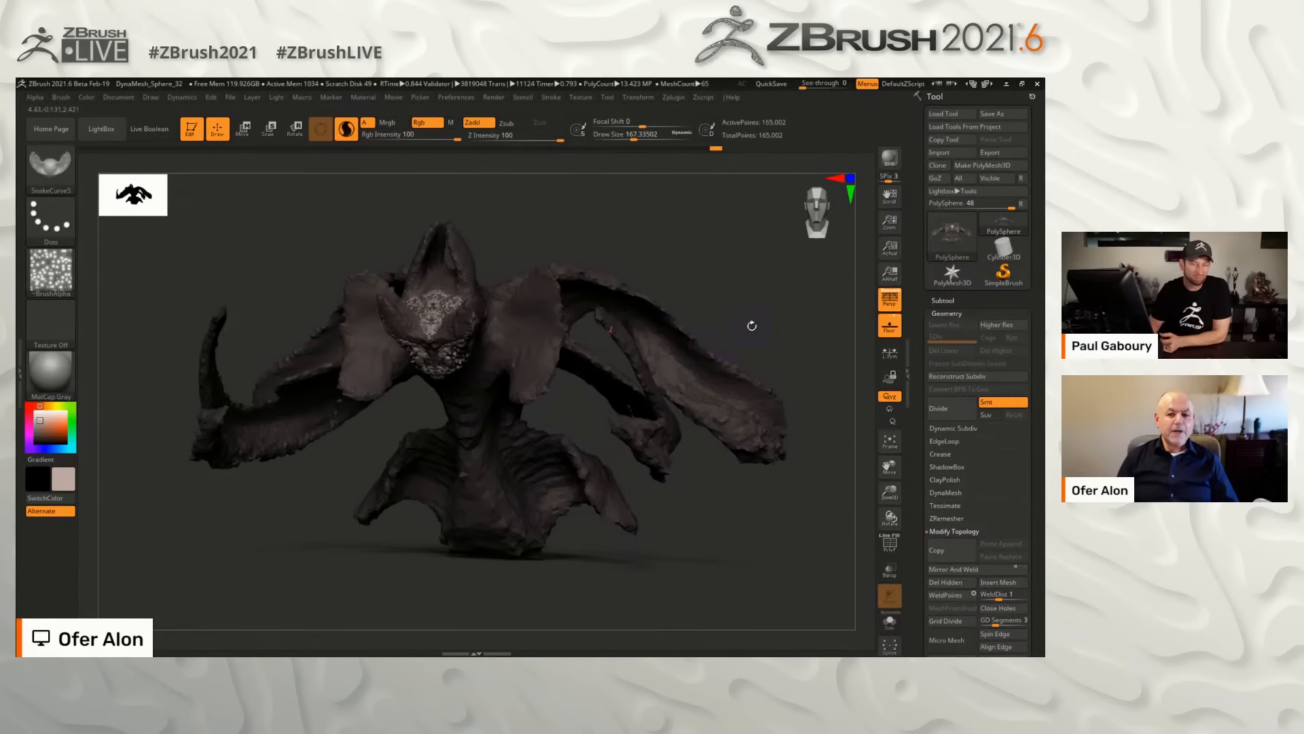
pyautogui.moveTo(751, 320)
pyautogui.mouseDown()
pyautogui.moveTo(751, 282)
pyautogui.moveTo(713, 340)
pyautogui.mouseUp()
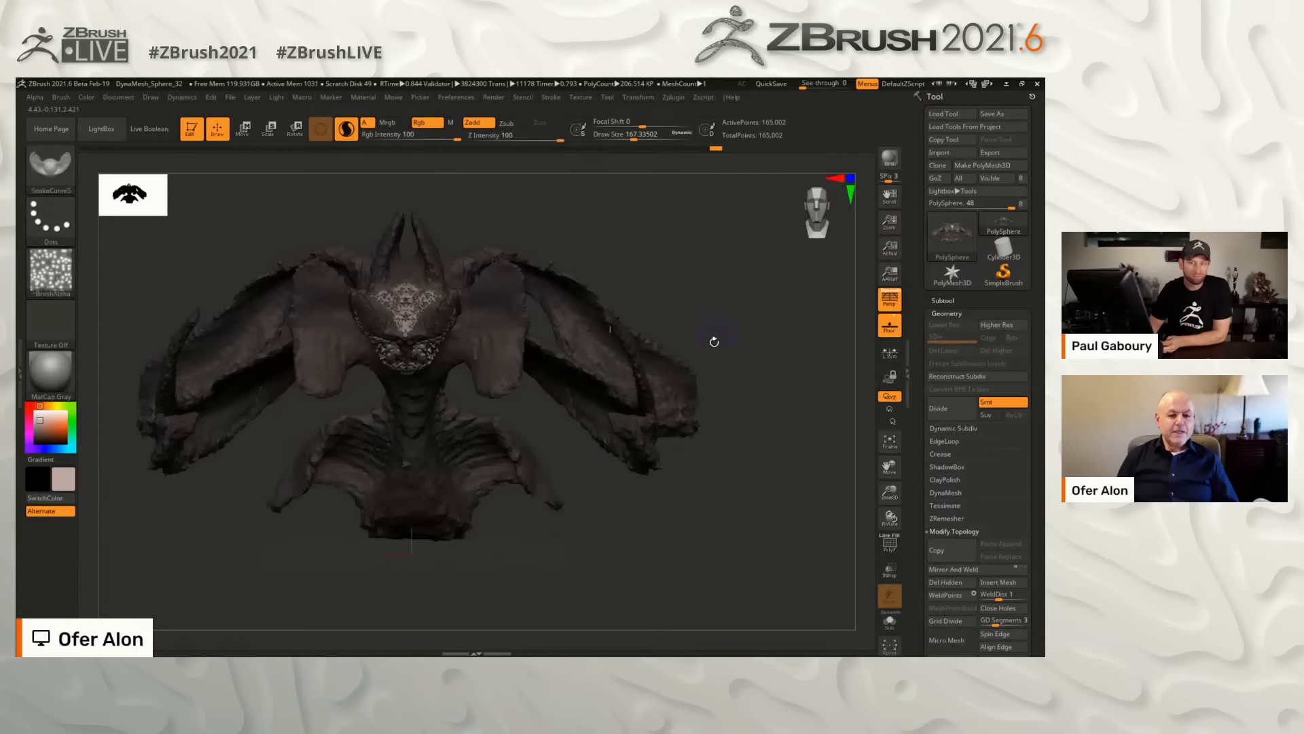
pyautogui.moveTo(565, 536)
pyautogui.keyDown('alt'); pyautogui.mouseDown()
pyautogui.moveTo(638, 539)
pyautogui.moveTo(781, 577)
pyautogui.moveTo(760, 571)
pyautogui.mouseUp(); pyautogui.keyUp('alt')
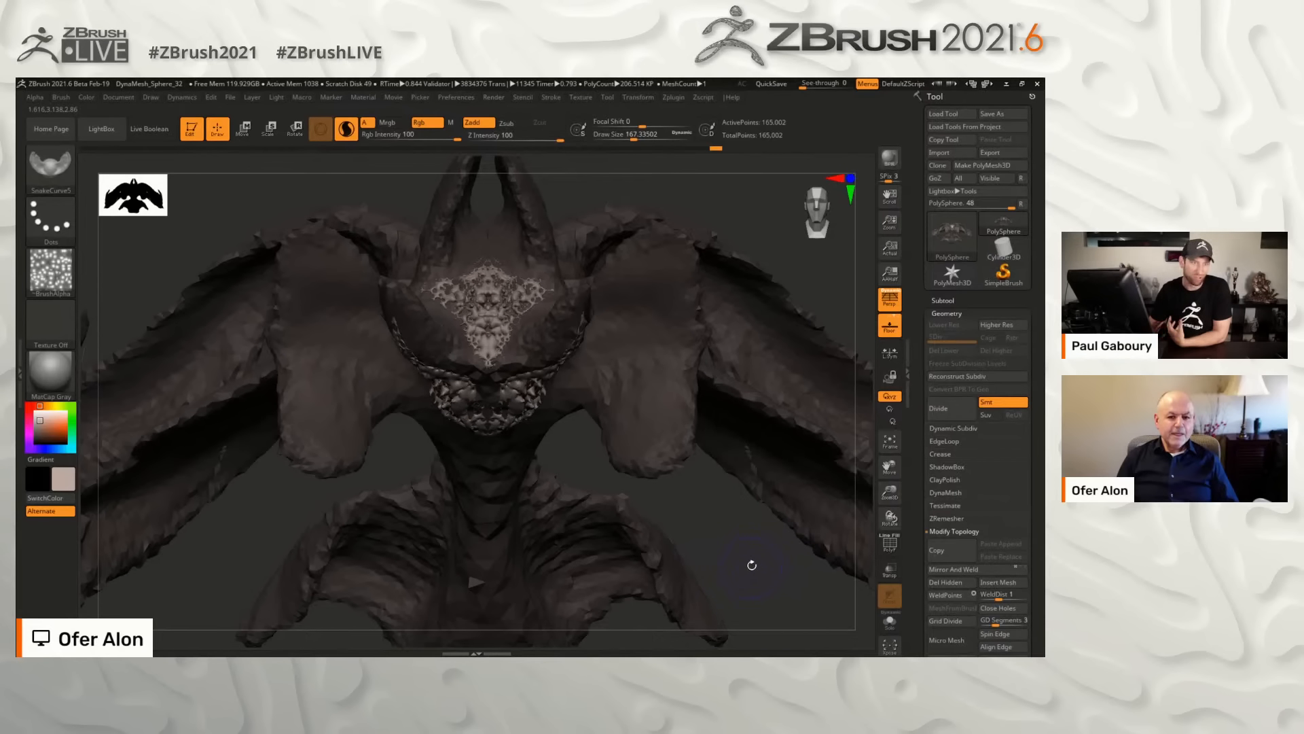
pyautogui.moveTo(804, 254)
pyautogui.mouseDown()
pyautogui.moveTo(808, 280)
pyautogui.moveTo(776, 290)
pyautogui.moveTo(765, 318)
pyautogui.mouseUp()
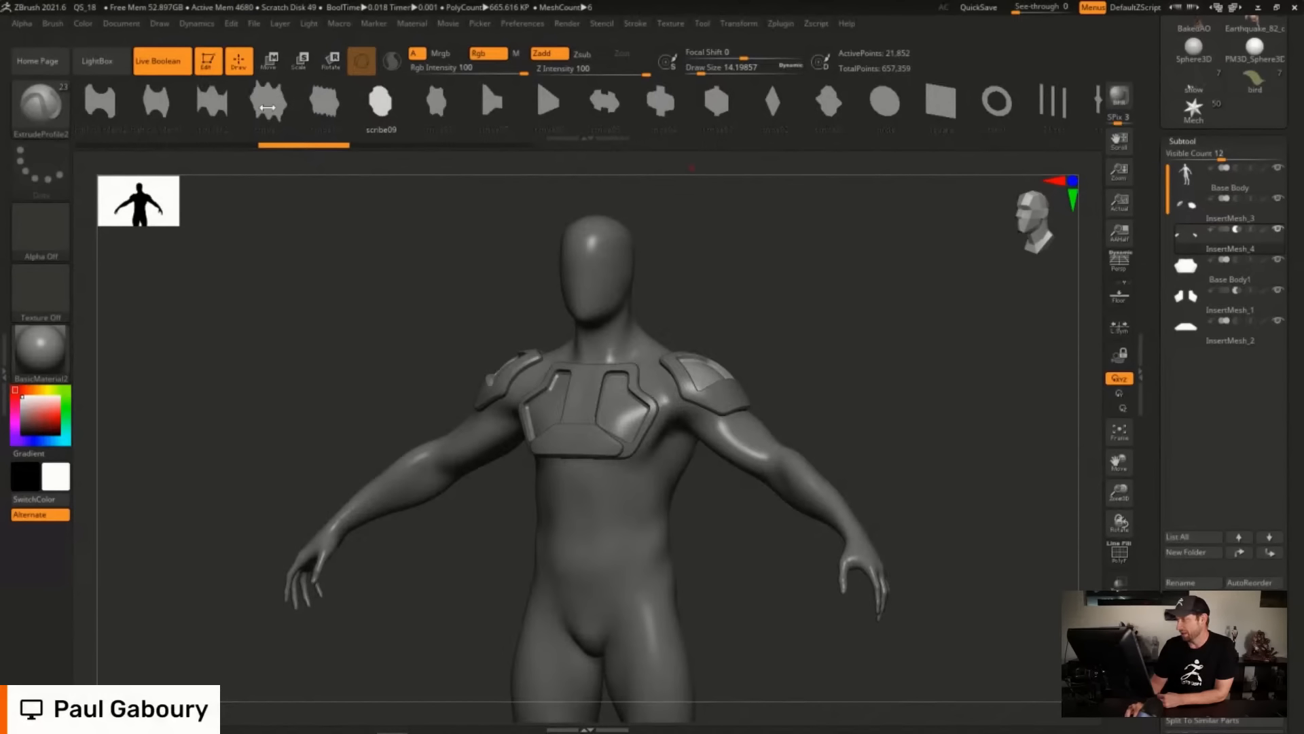
# Draw a straight ExtrudeProfile curve with the scribe09 profile across the shoulder pad, just below its recessed panel.
pyautogui.moveTo(917, 377); pyautogui.dragTo(893, 396)
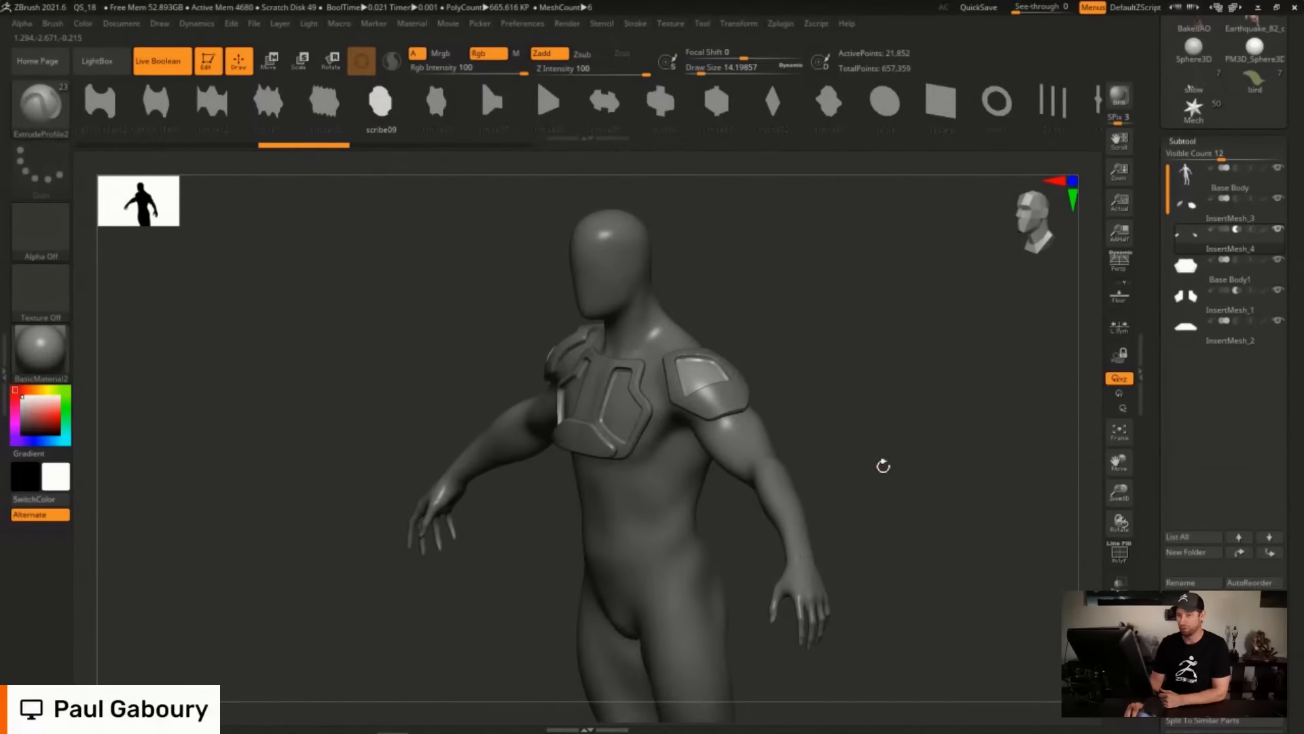
pyautogui.moveTo(903, 471)
pyautogui.keyDown('alt'); pyautogui.mouseDown(button='right')
pyautogui.moveTo(847, 441)
pyautogui.moveTo(892, 533)
pyautogui.moveTo(913, 546)
pyautogui.mouseUp(button='right'); pyautogui.keyUp('alt')
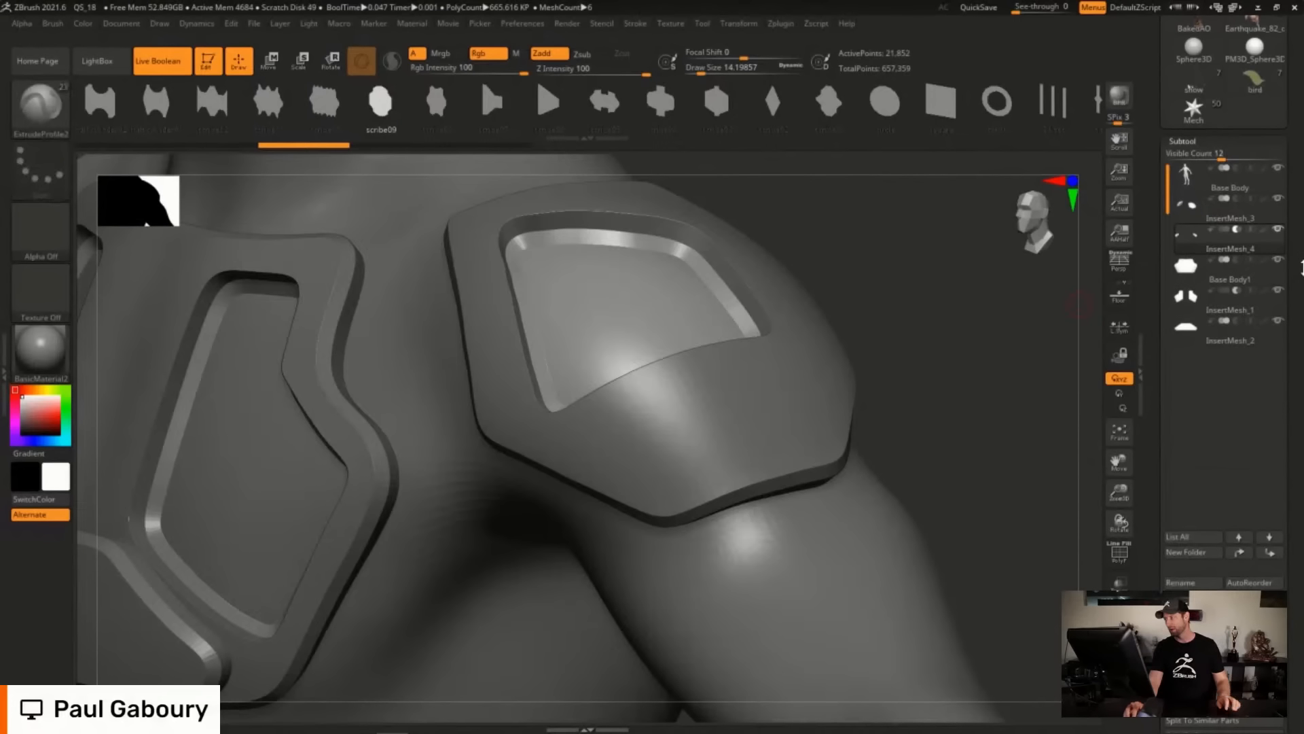
pyautogui.moveTo(1208, 211)
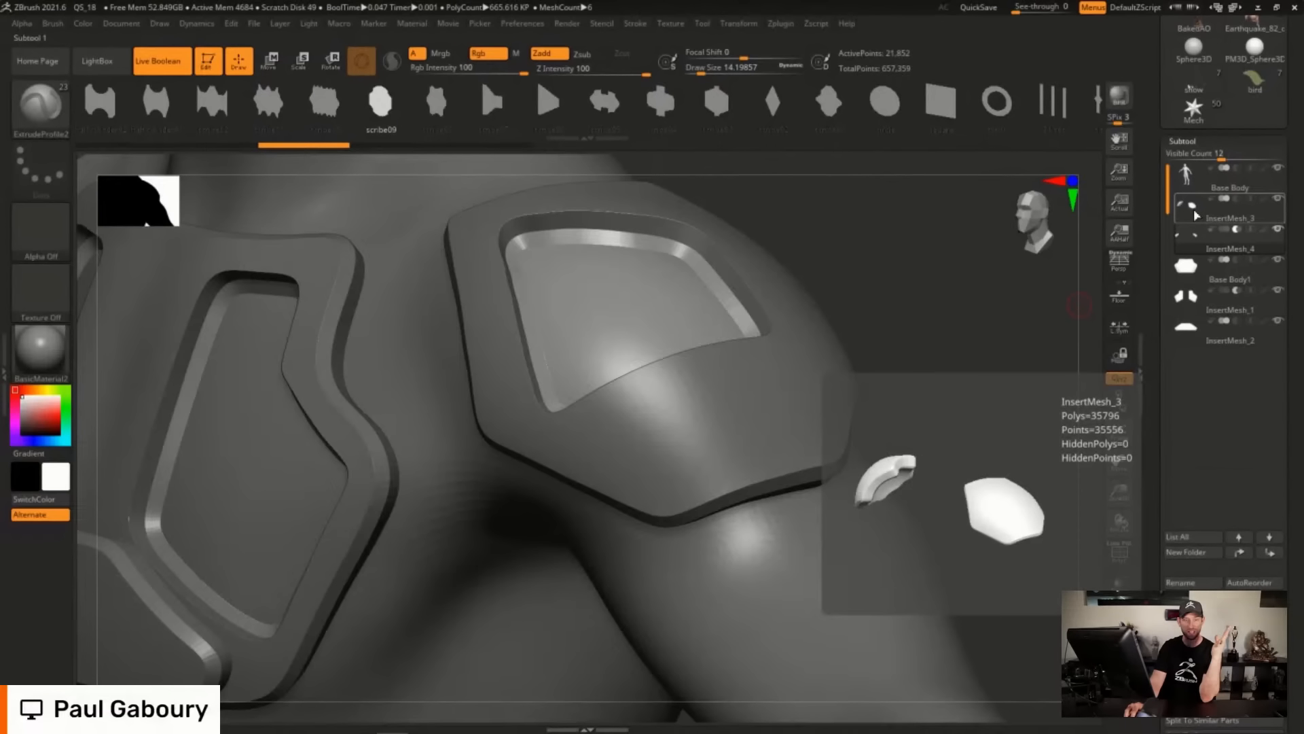
pyautogui.moveTo(1195, 250)
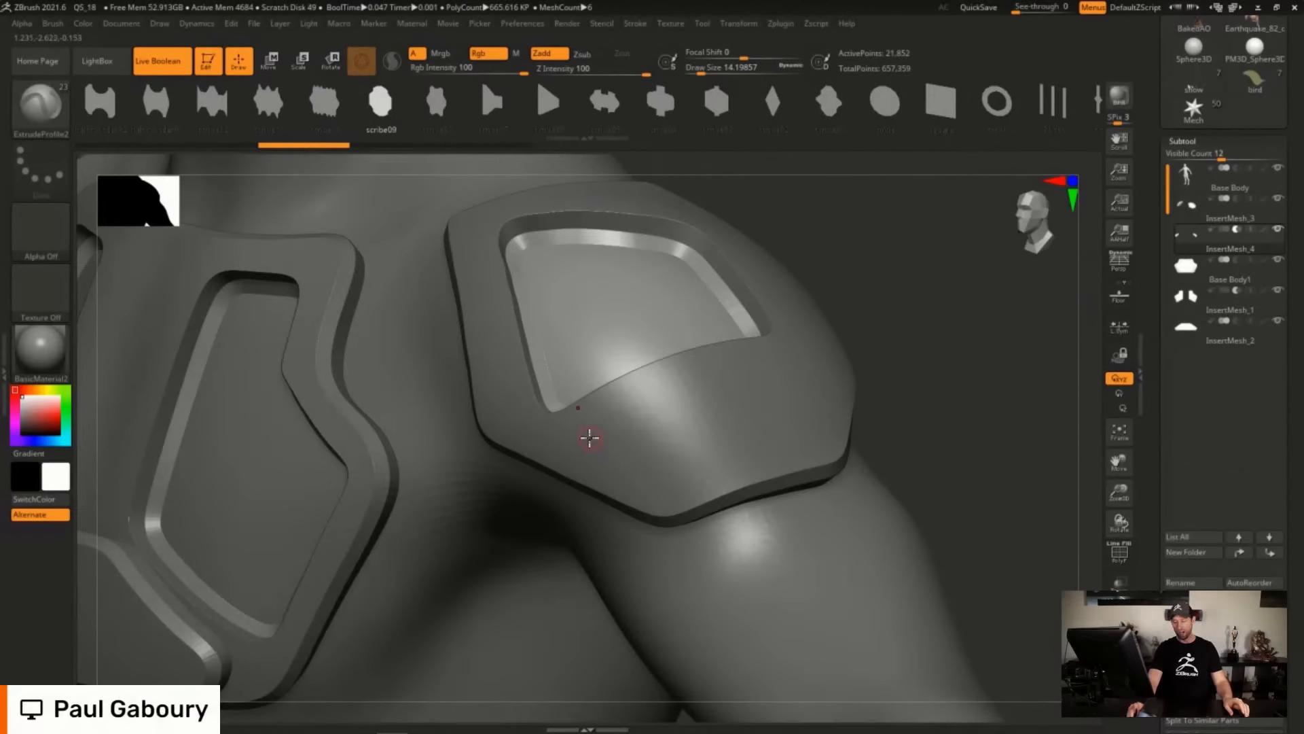
pyautogui.moveTo(578, 432)
pyautogui.mouseDown()
pyautogui.moveTo(737, 381)
pyautogui.moveTo(779, 349)
pyautogui.mouseUp()
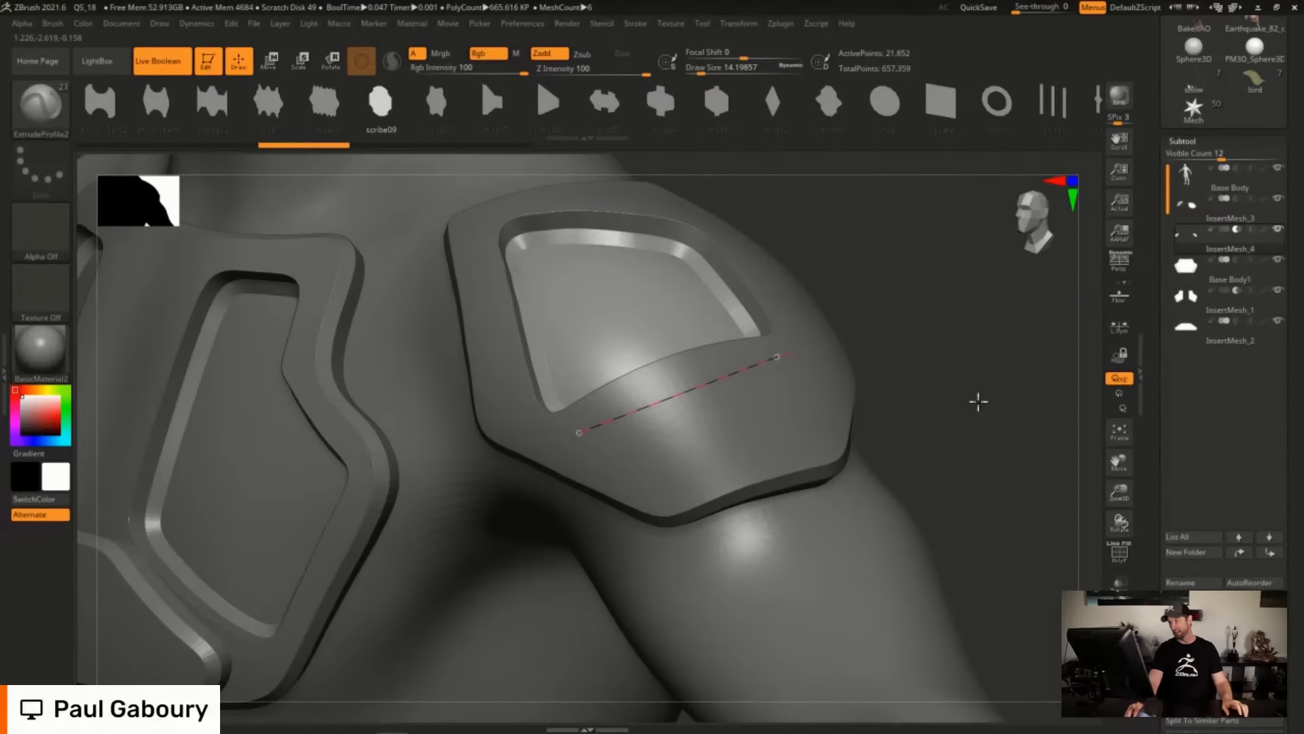
pyautogui.moveTo(1005, 405)
pyautogui.mouseDown()
pyautogui.moveTo(1028, 436)
pyautogui.moveTo(987, 372)
pyautogui.moveTo(949, 416)
pyautogui.mouseUp()
pyautogui.moveTo(940, 413)
pyautogui.keyDown('ctrl'); pyautogui.mouseDown(button='right')
pyautogui.moveTo(964, 426)
pyautogui.moveTo(1021, 393)
pyautogui.mouseUp(button='right'); pyautogui.keyUp('ctrl')
pyautogui.moveTo(1013, 387); pyautogui.dragTo(997, 366)
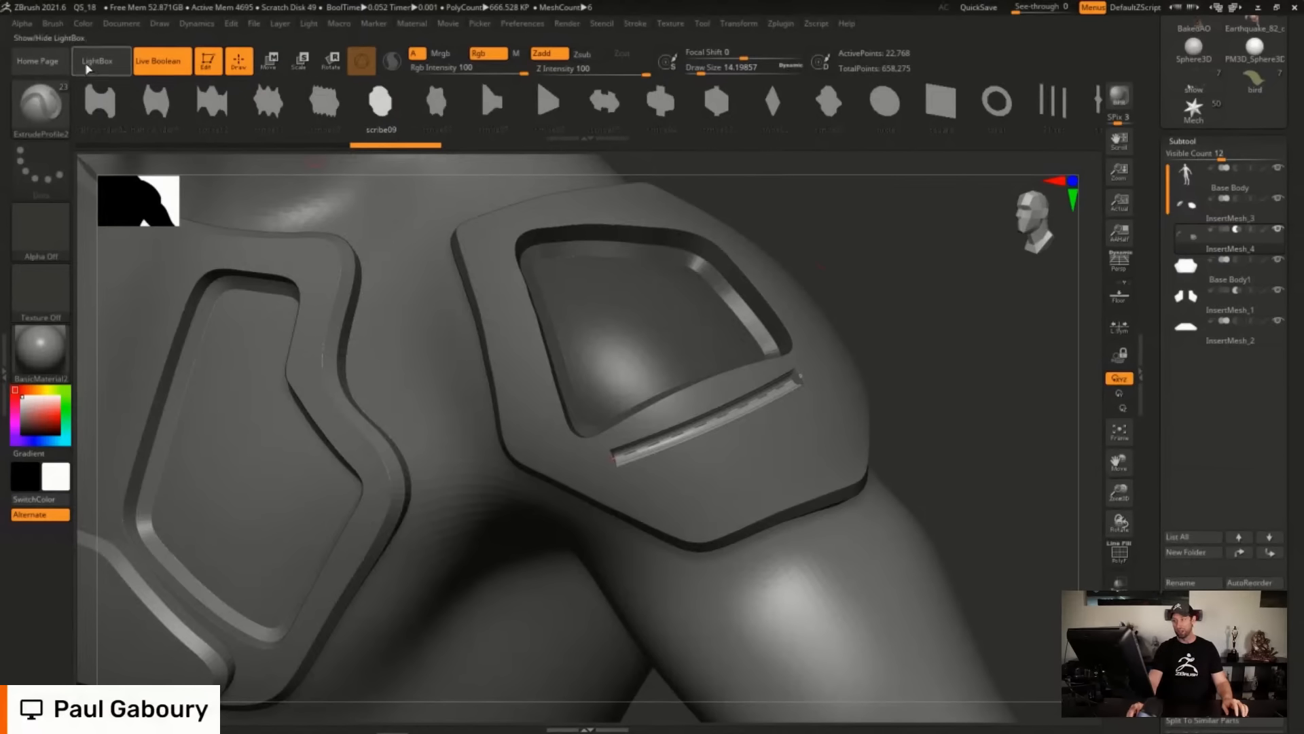
# Switch the shoulder pad's straight groove to the half cylinder02 profile and draw a second groove with it along the pad's inner edge.
pyautogui.click(100, 102)
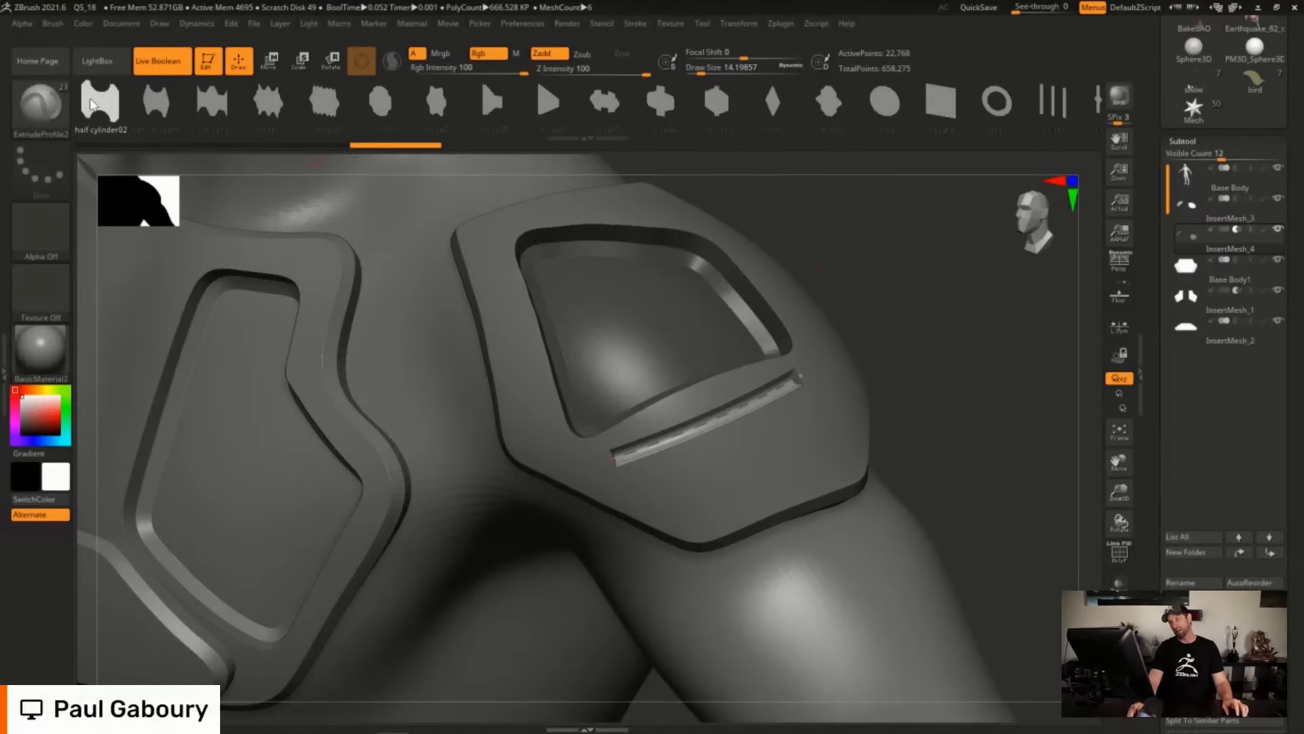
pyautogui.click(799, 375)
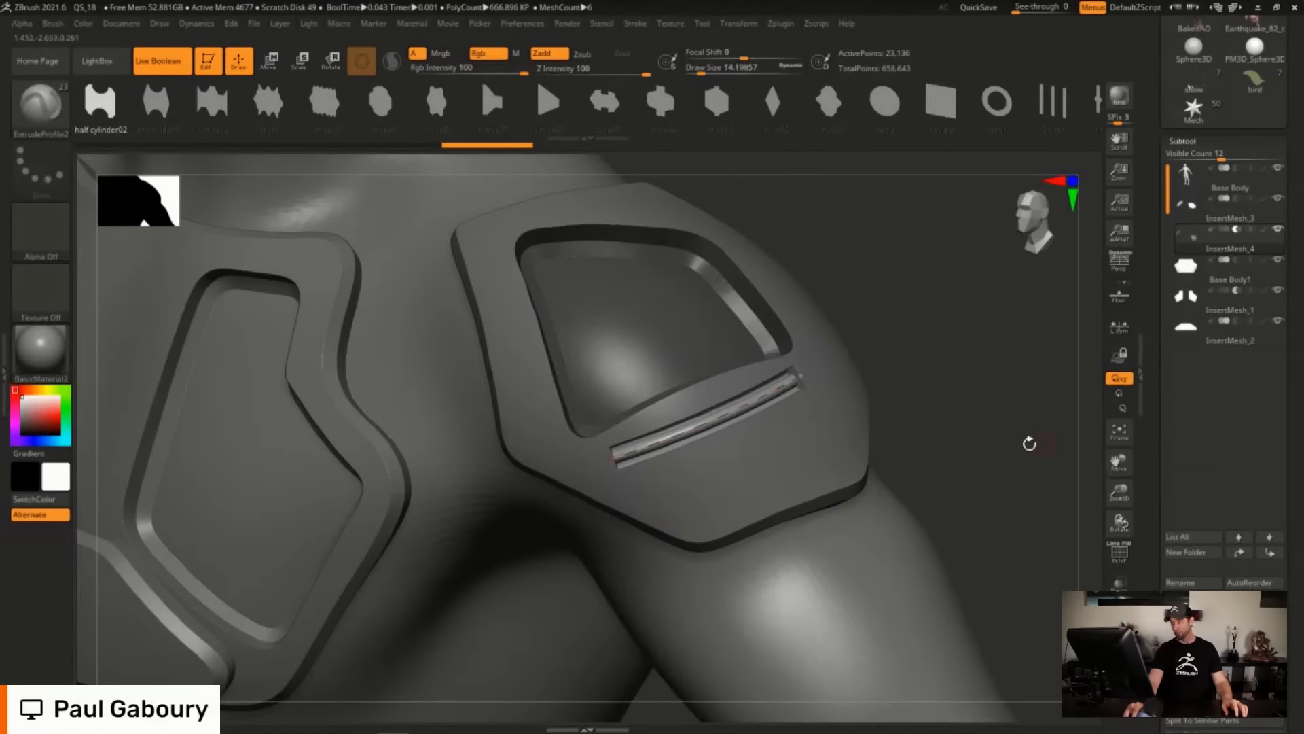
pyautogui.moveTo(1022, 434); pyautogui.dragTo(1037, 436)
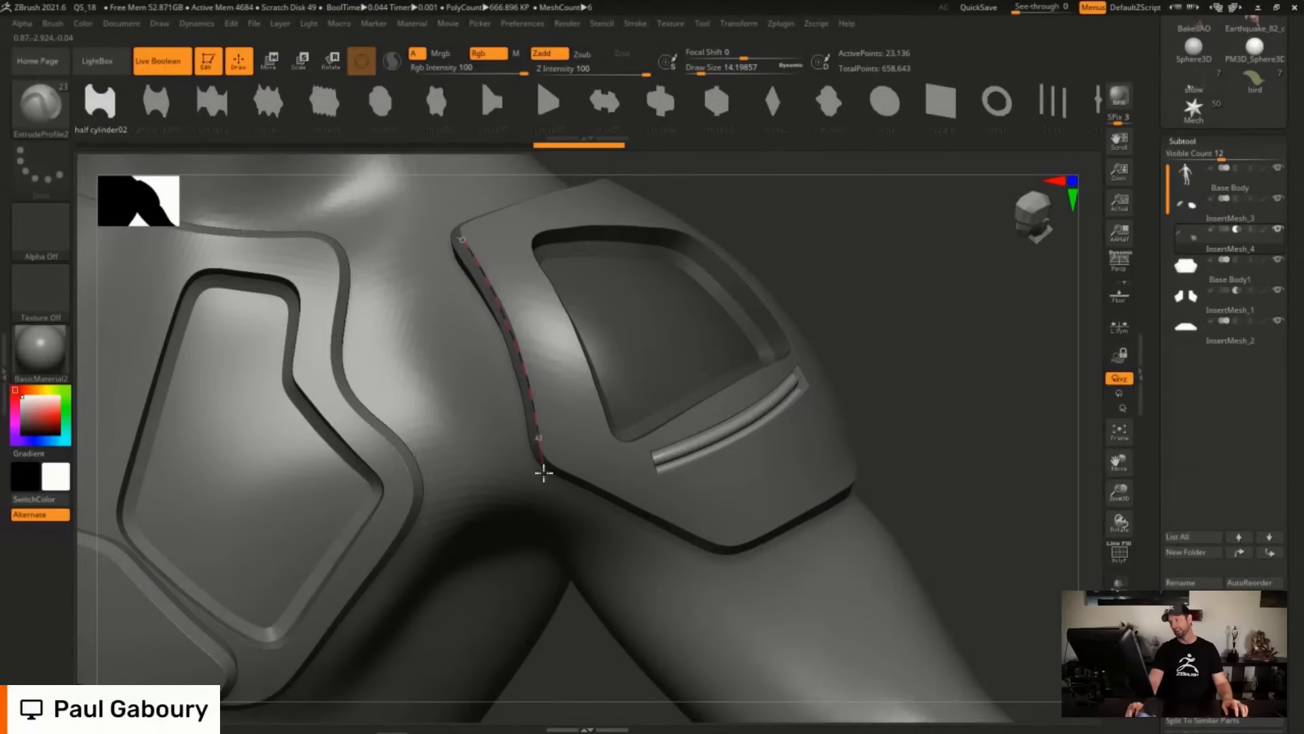
pyautogui.moveTo(543, 474); pyautogui.dragTo(544, 474)
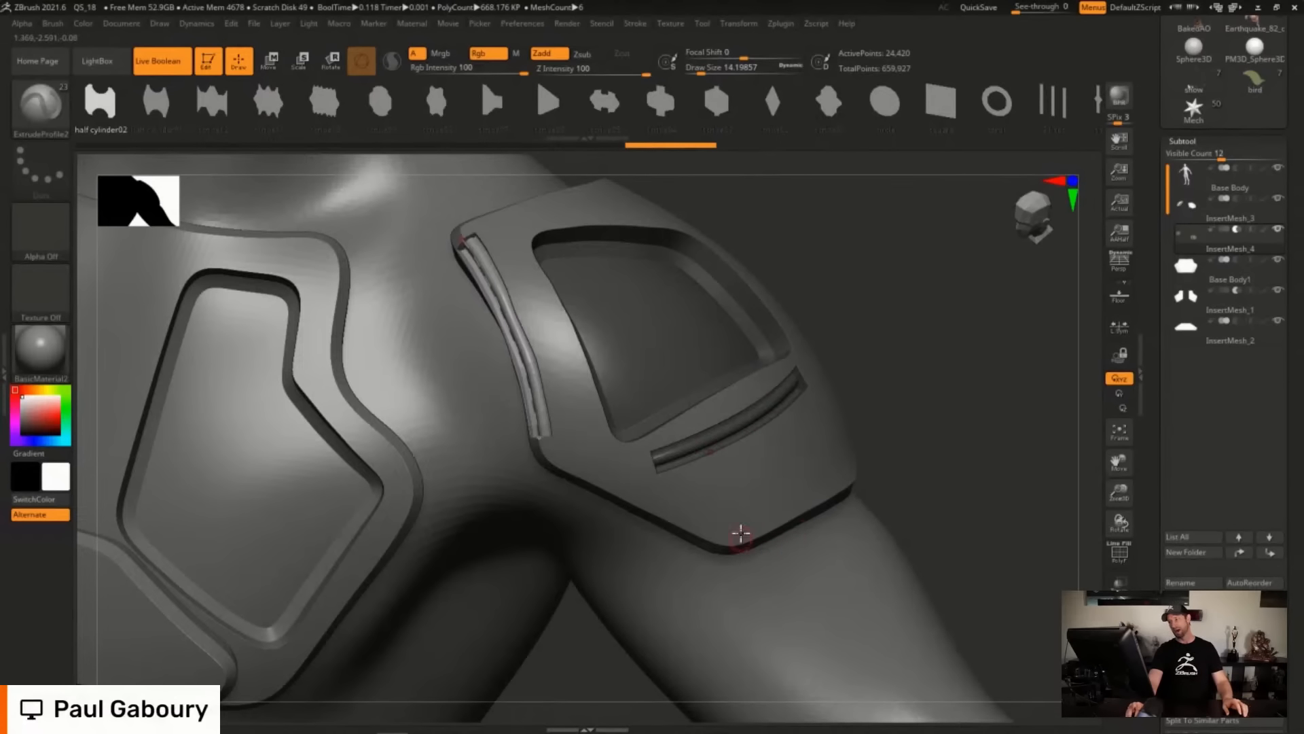
# Examine the half-cylinder grooves on both shoulder pads from the front, then the whole armoured figure from several angles.
pyautogui.hotkey('ctrl', 'shift')
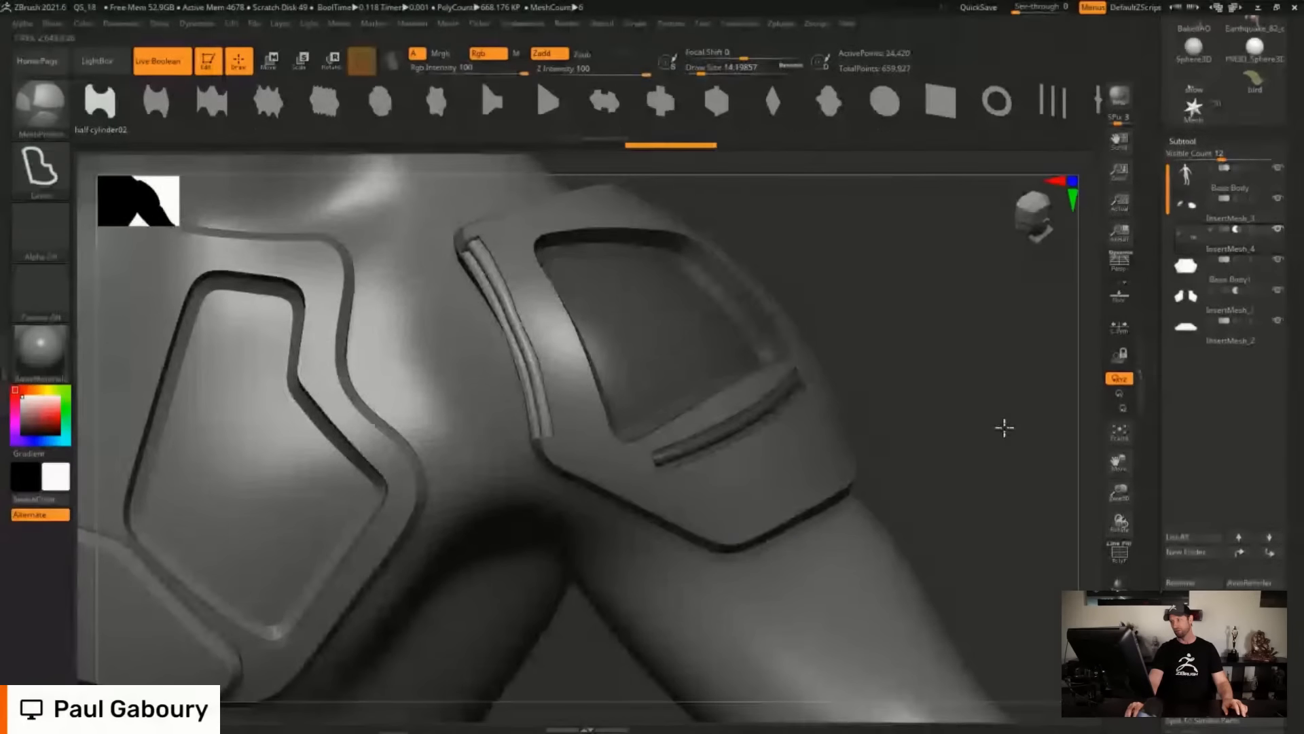
pyautogui.keyDown('alt'); pyautogui.moveTo(943, 458); pyautogui.dragTo(941, 450); pyautogui.keyUp('alt')
pyautogui.press('f')
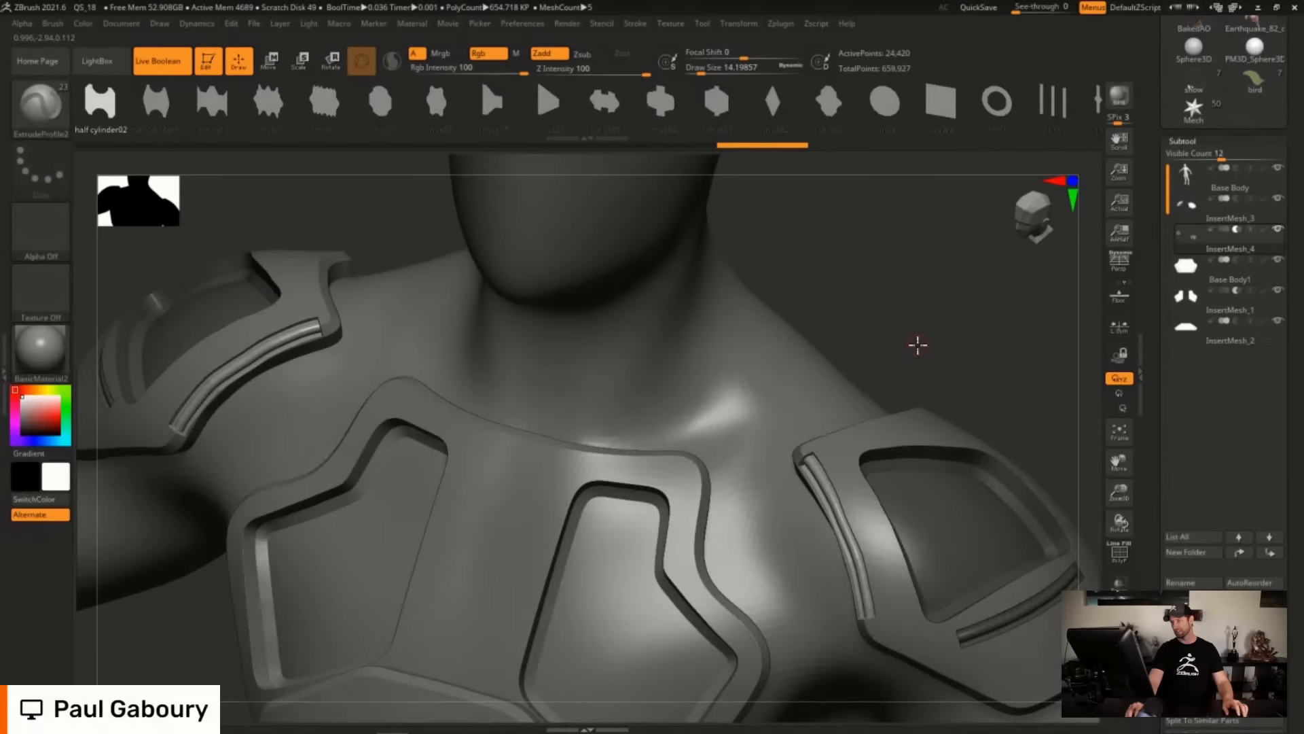
pyautogui.keyDown('shift'); pyautogui.moveTo(920, 318); pyautogui.dragTo(923, 319); pyautogui.keyUp('shift')
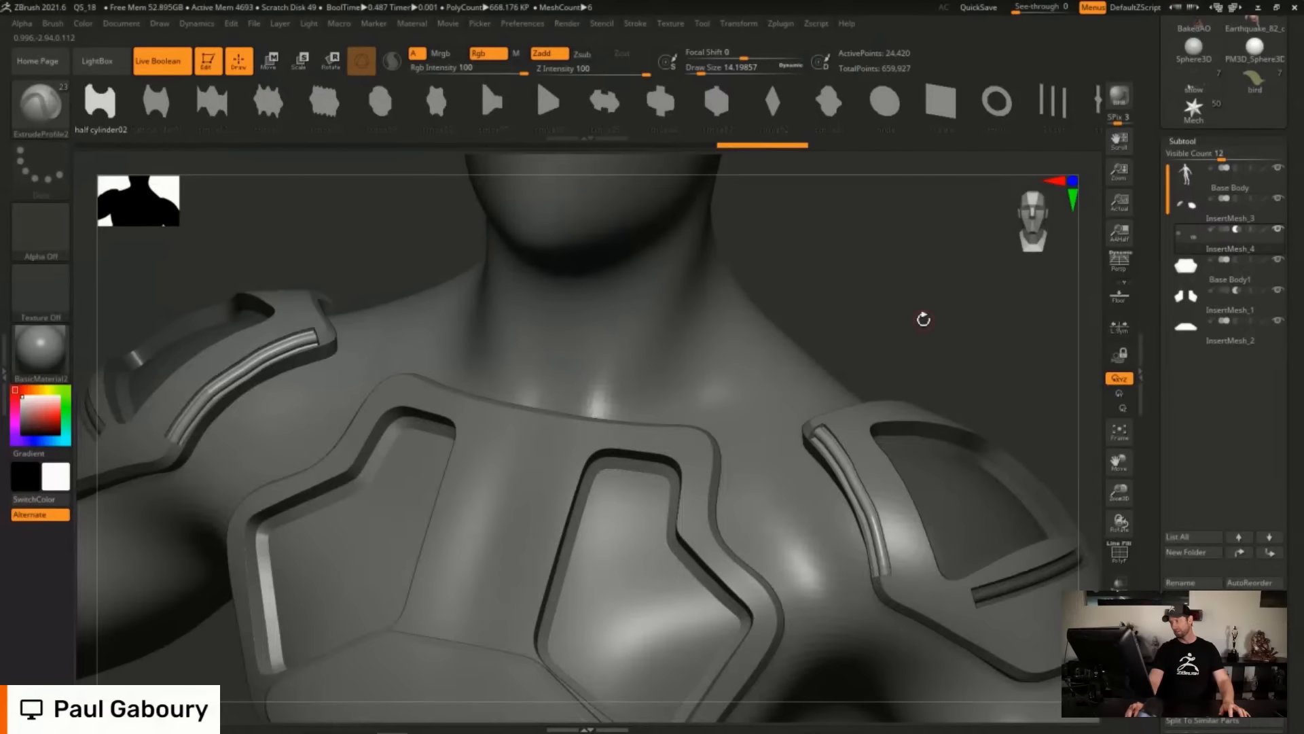
pyautogui.press('f')
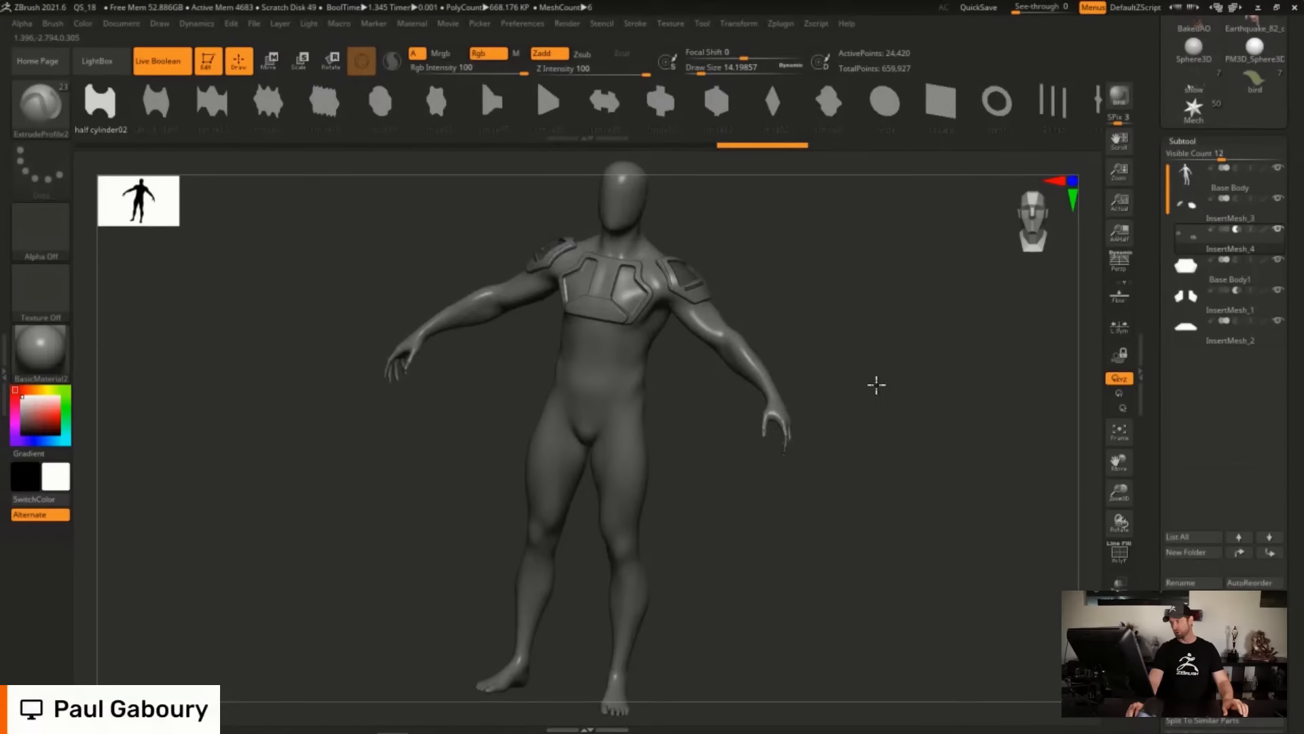
pyautogui.moveTo(896, 395); pyautogui.dragTo(896, 395)
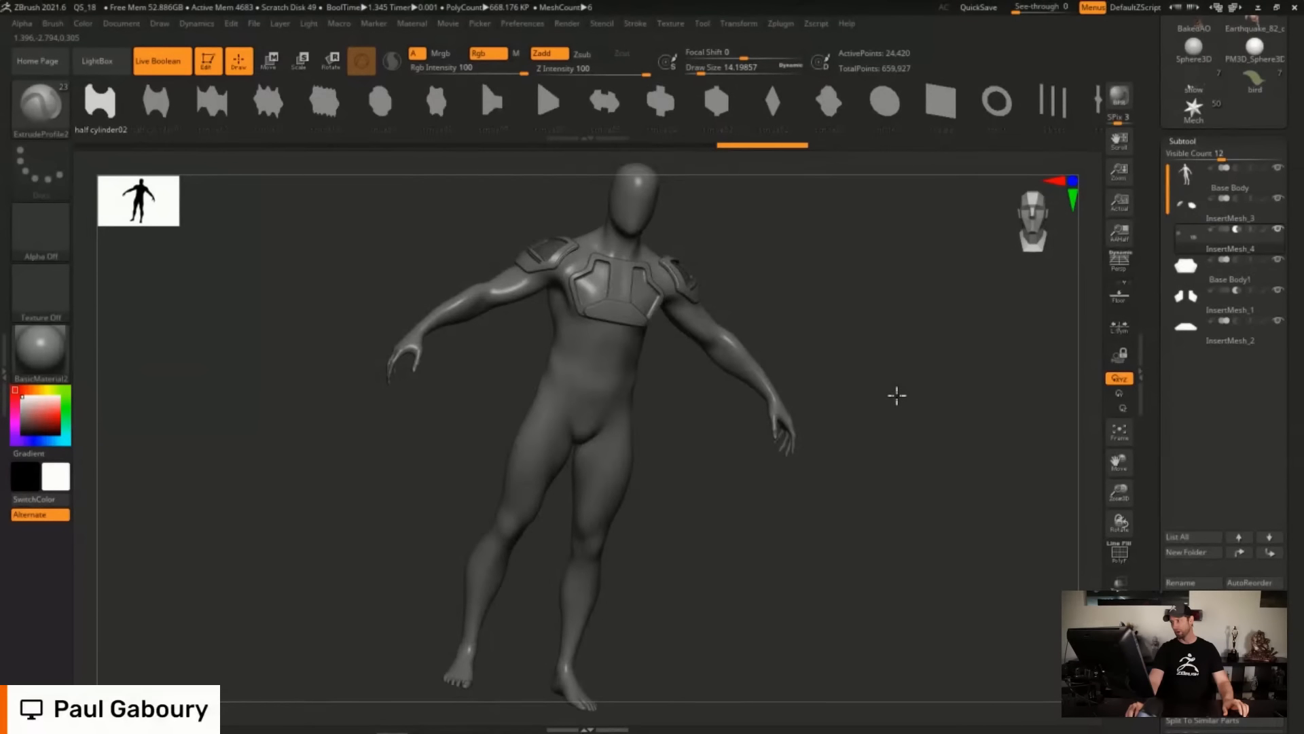
pyautogui.moveTo(897, 395); pyautogui.dragTo(874, 394)
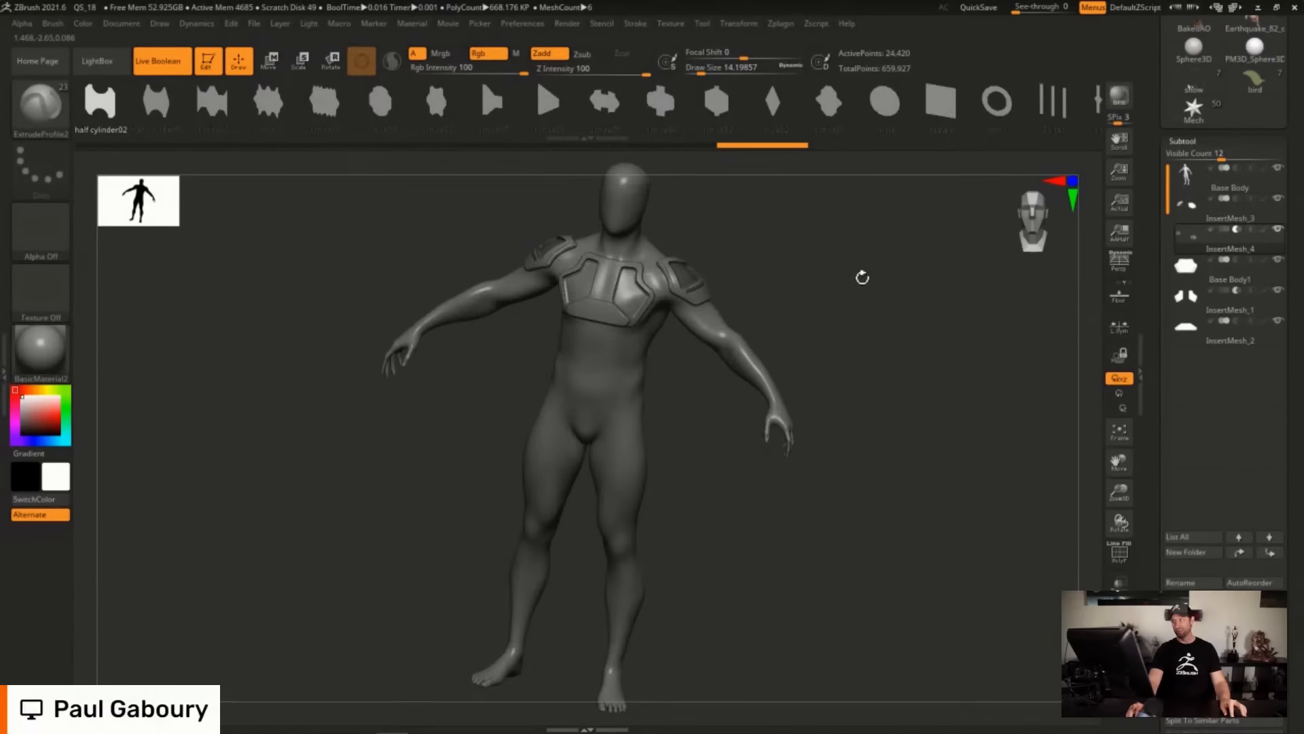
pyautogui.moveTo(781, 345); pyautogui.dragTo(664, 373)
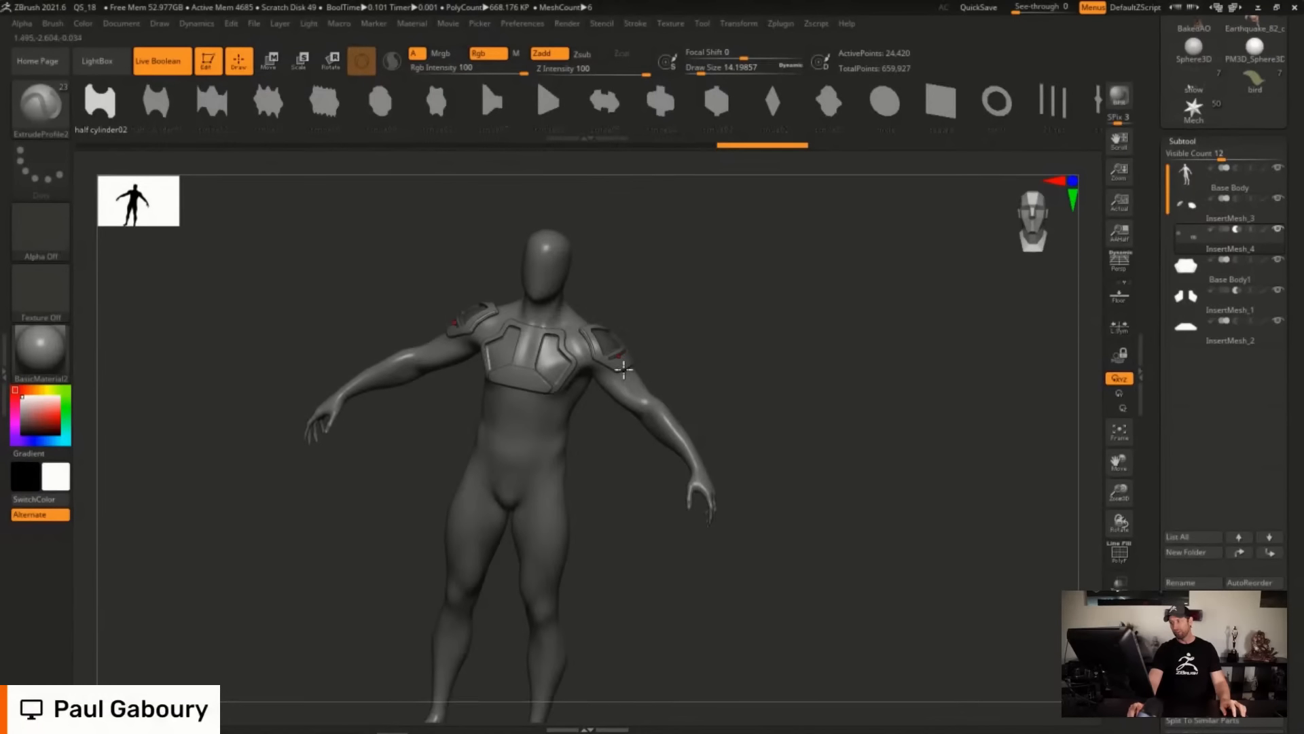
# Draw an angled ExtrudeProfile groove with the scribe05 profile following the lower edge of the shoulder pad.
pyautogui.keyDown('ctrl'); pyautogui.moveTo(623, 369); pyautogui.dragTo(886, 521, button='right'); pyautogui.keyUp('ctrl')
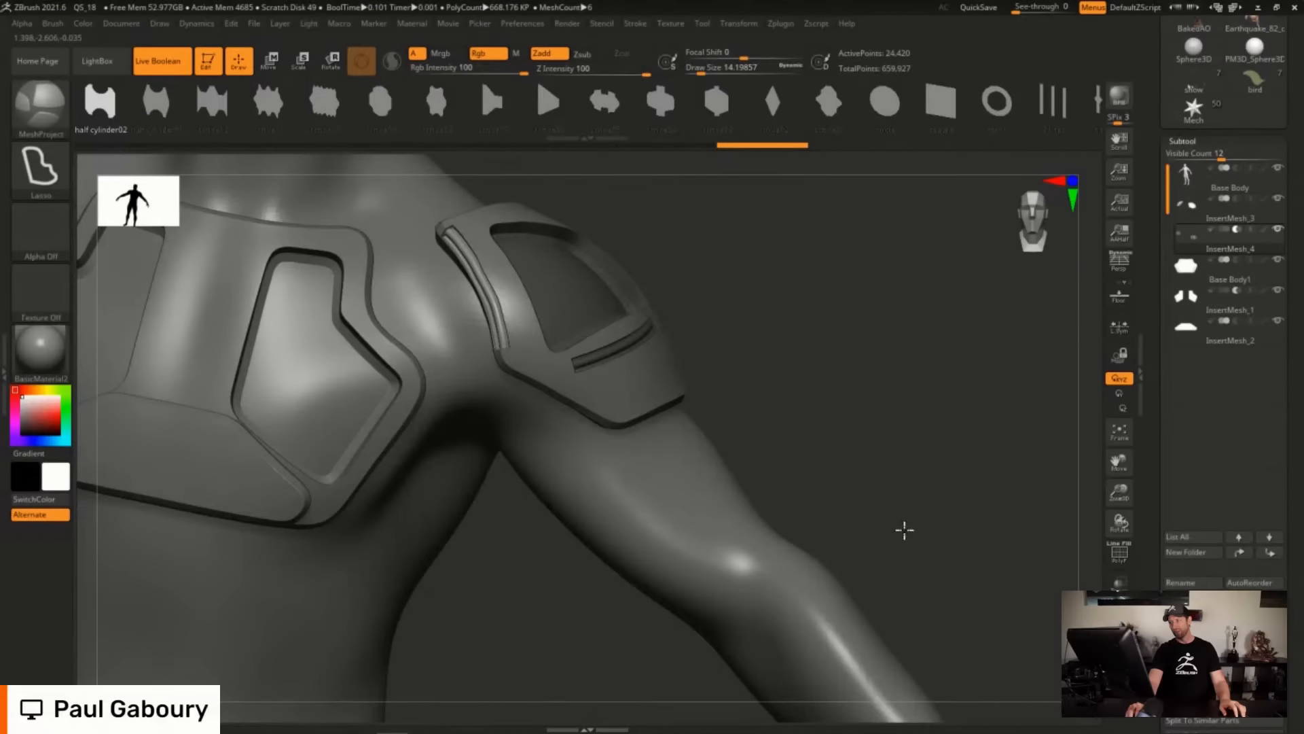
pyautogui.click(598, 112)
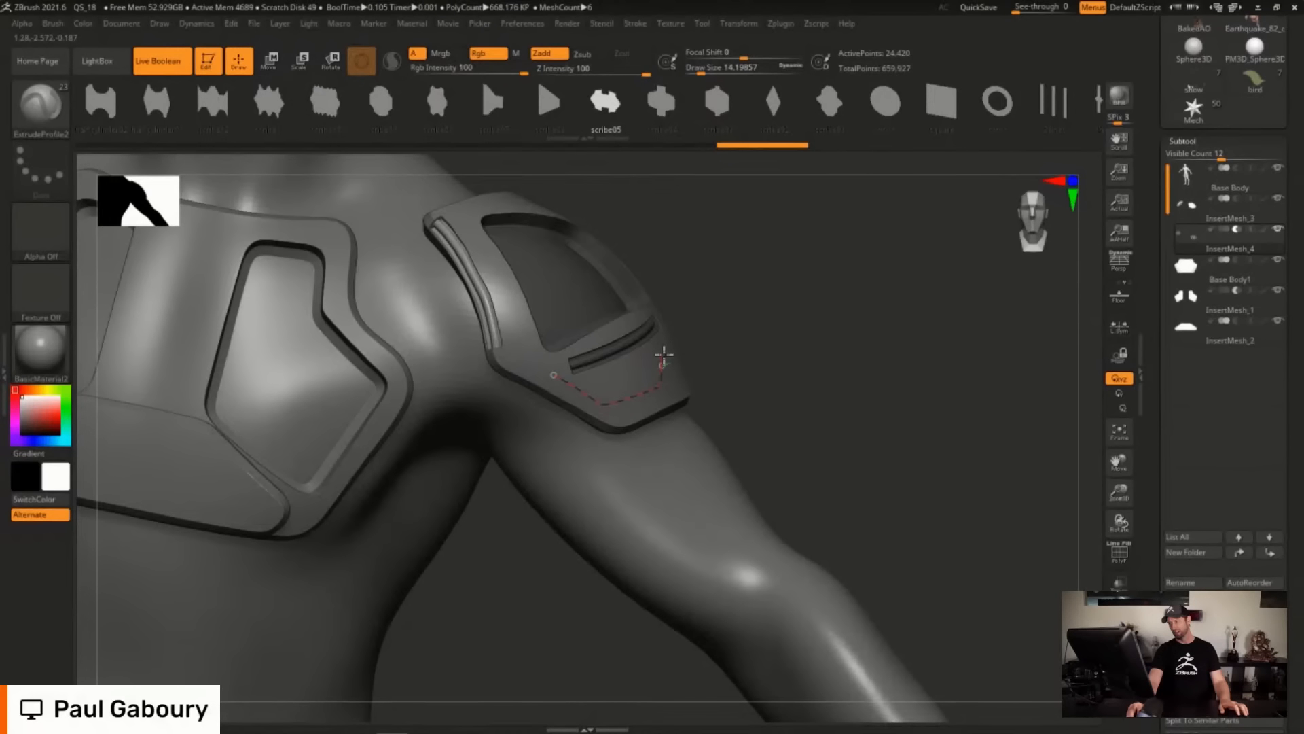
pyautogui.moveTo(664, 355); pyautogui.dragTo(664, 351)
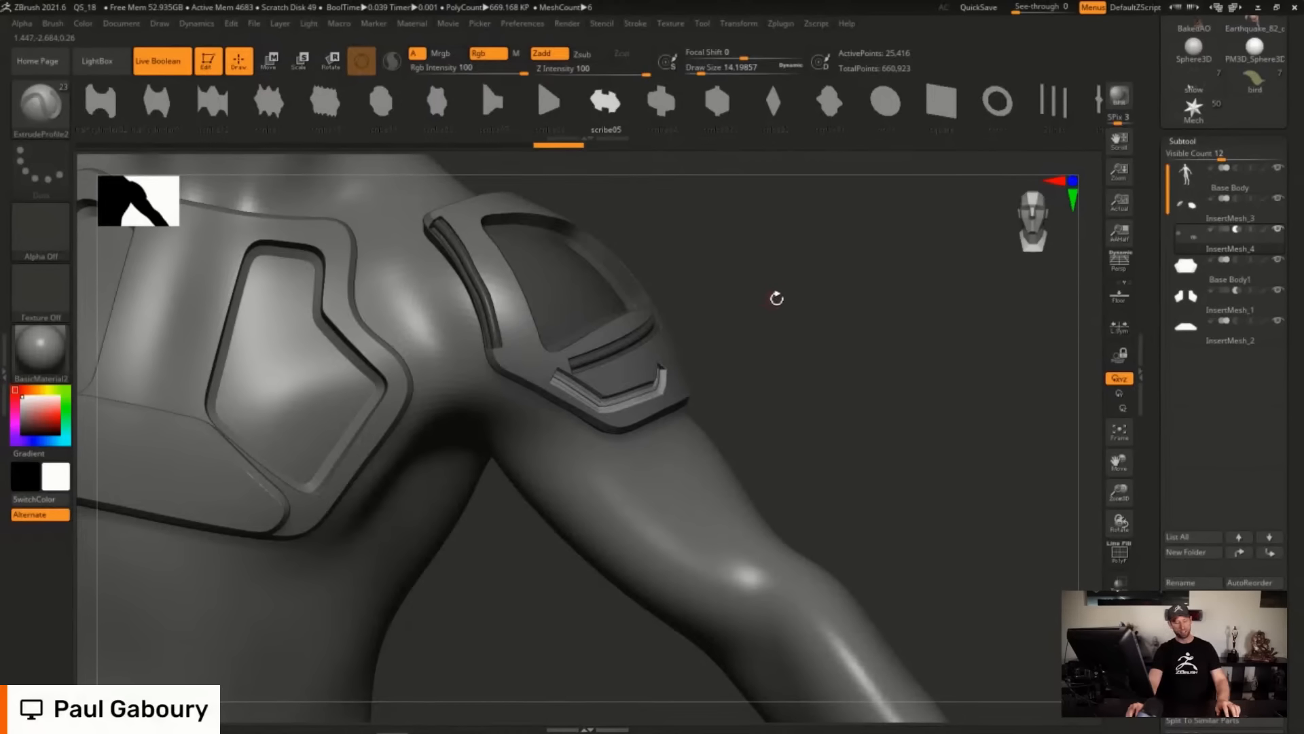
# Insert the Indent2 mesh from the IMM Boolean brush at the outer edge of the shoulder pad's recessed panel and clear the mask.
pyautogui.press('b')
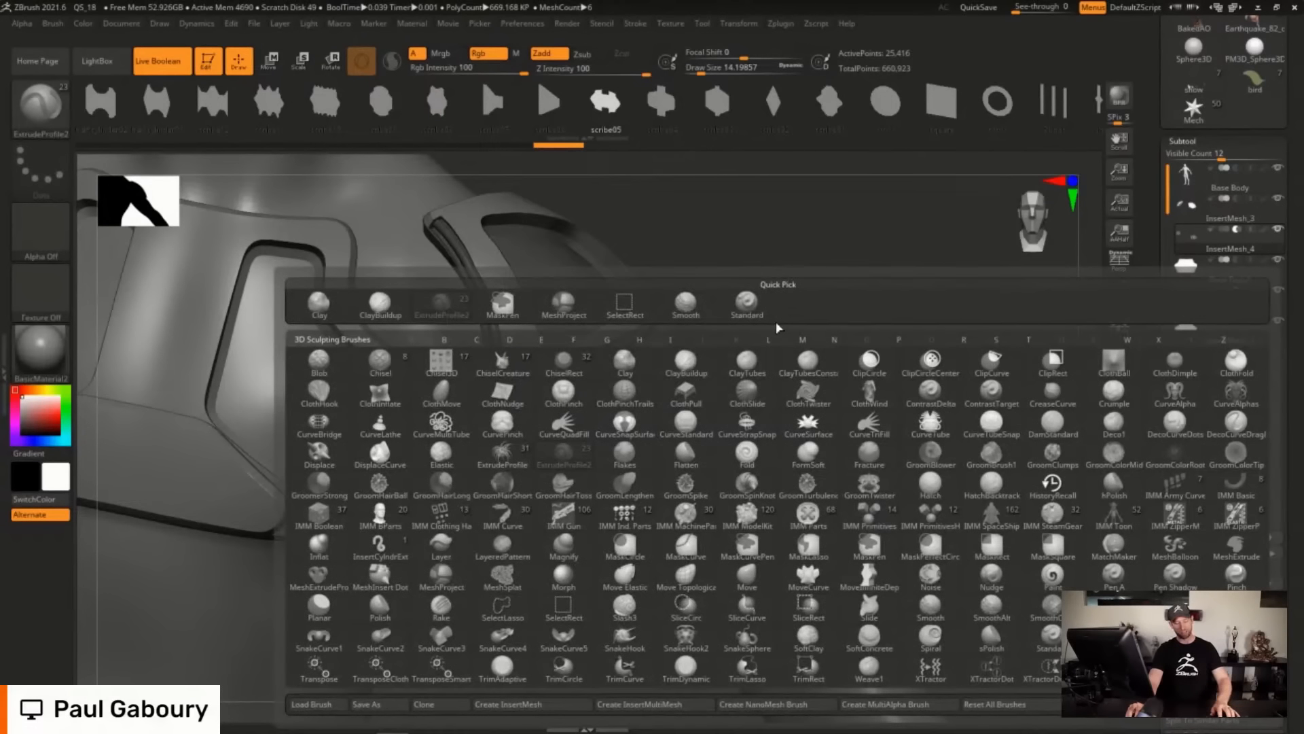
pyautogui.press('i')
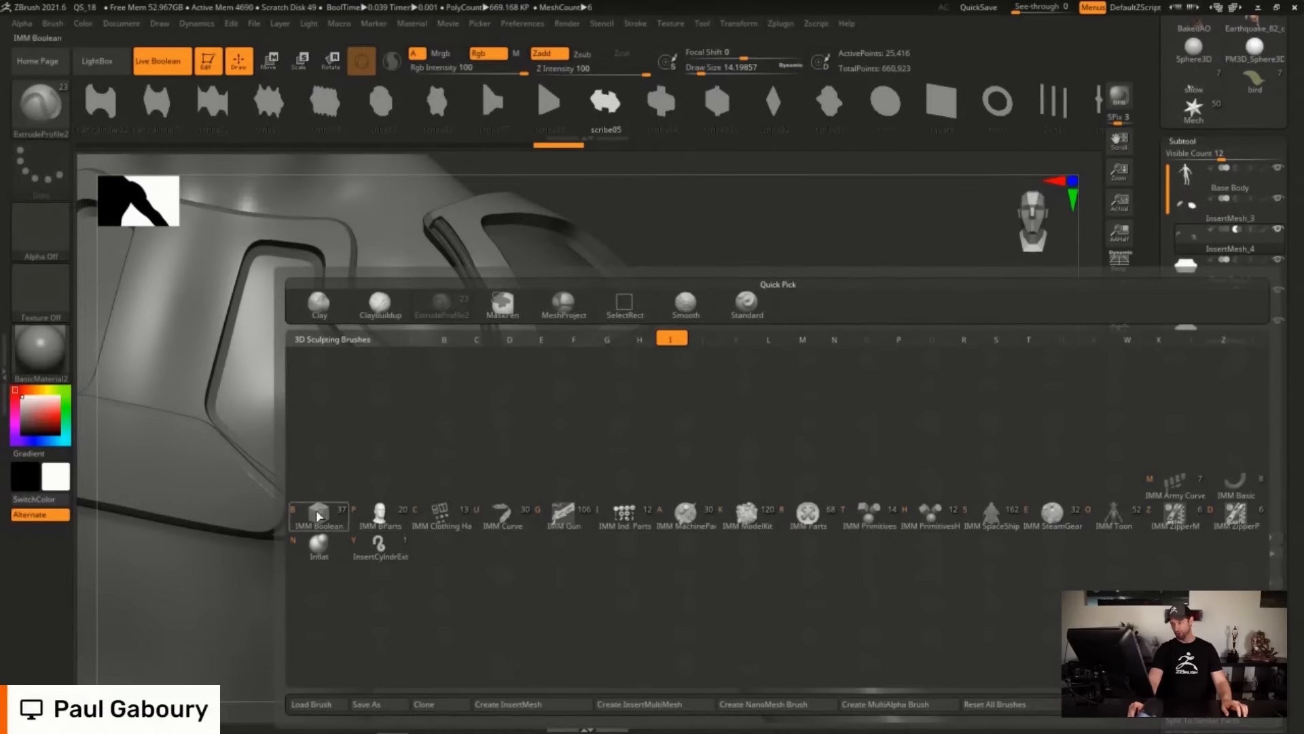
pyautogui.click(319, 515)
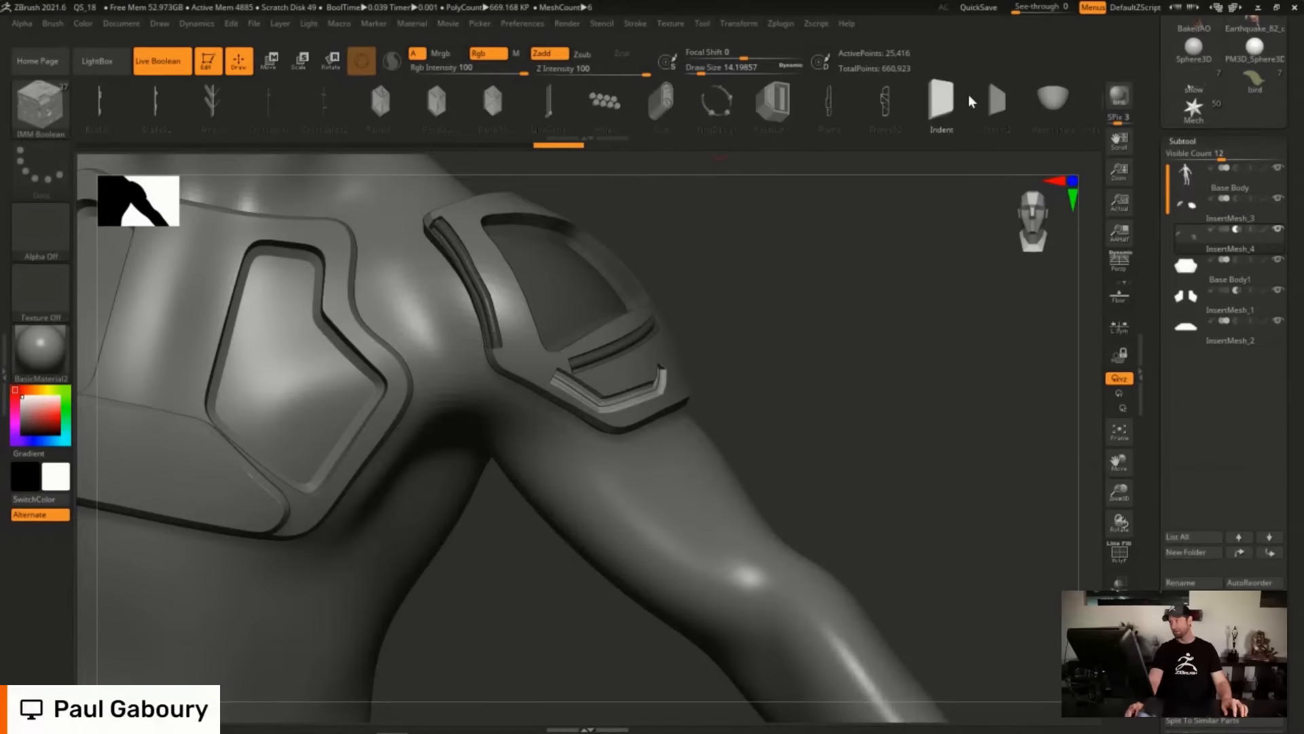
pyautogui.click(997, 101)
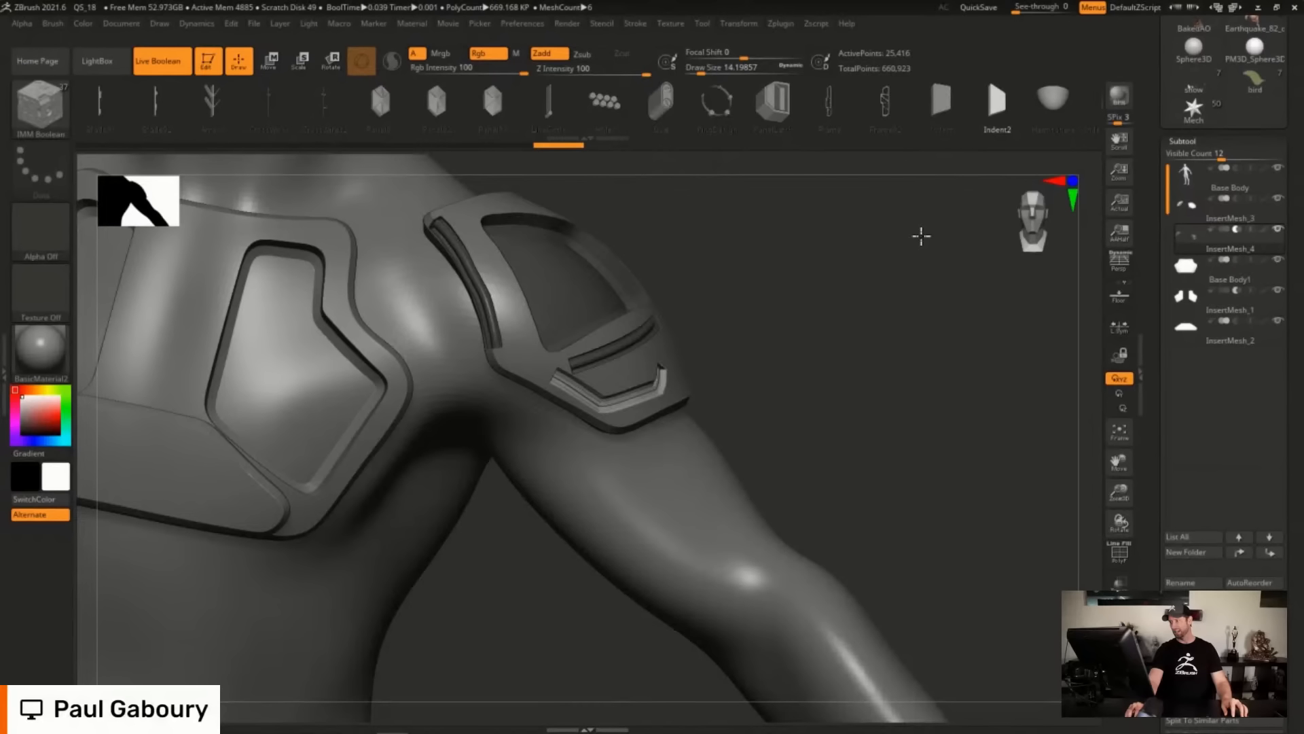
pyautogui.moveTo(921, 236); pyautogui.dragTo(961, 303)
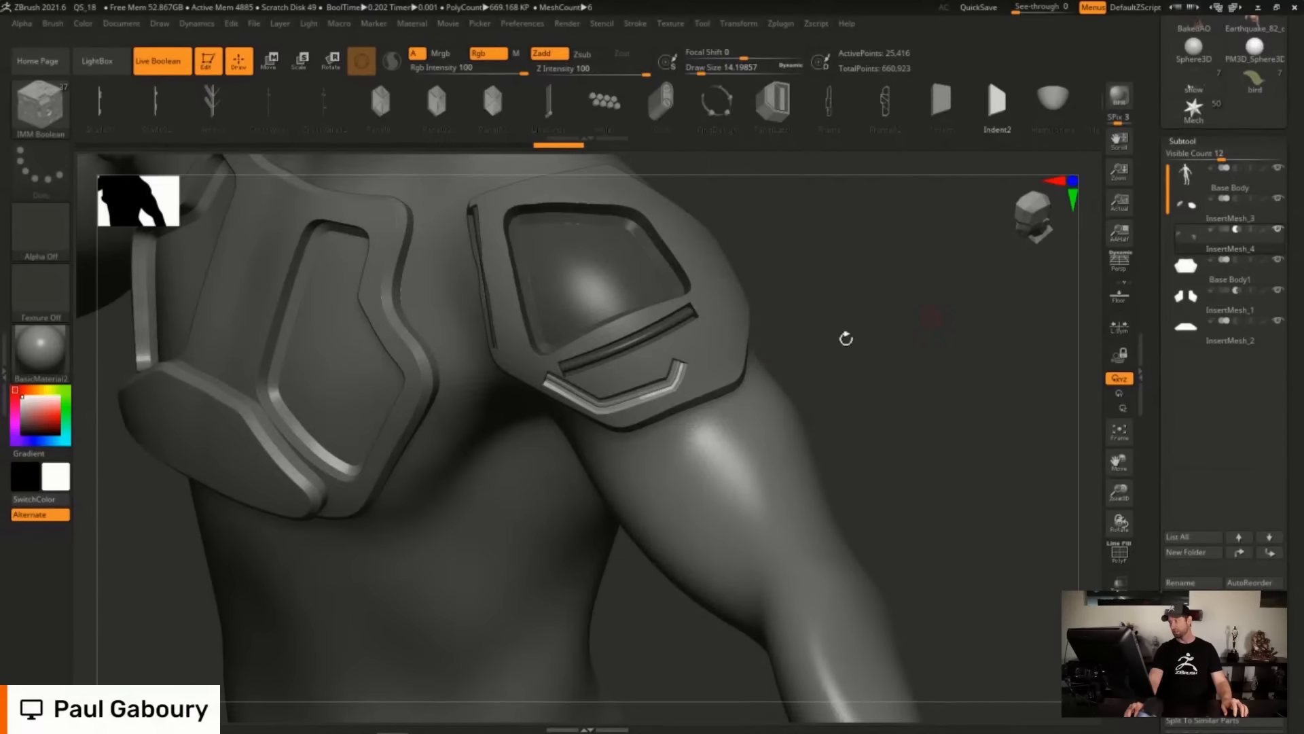
pyautogui.moveTo(688, 258)
pyautogui.mouseDown()
pyautogui.moveTo(729, 257)
pyautogui.moveTo(678, 277)
pyautogui.mouseUp()
pyautogui.moveTo(912, 351); pyautogui.dragTo(907, 356)
pyautogui.keyDown('ctrl'); pyautogui.moveTo(1015, 466); pyautogui.dragTo(1014, 461); pyautogui.keyUp('ctrl')
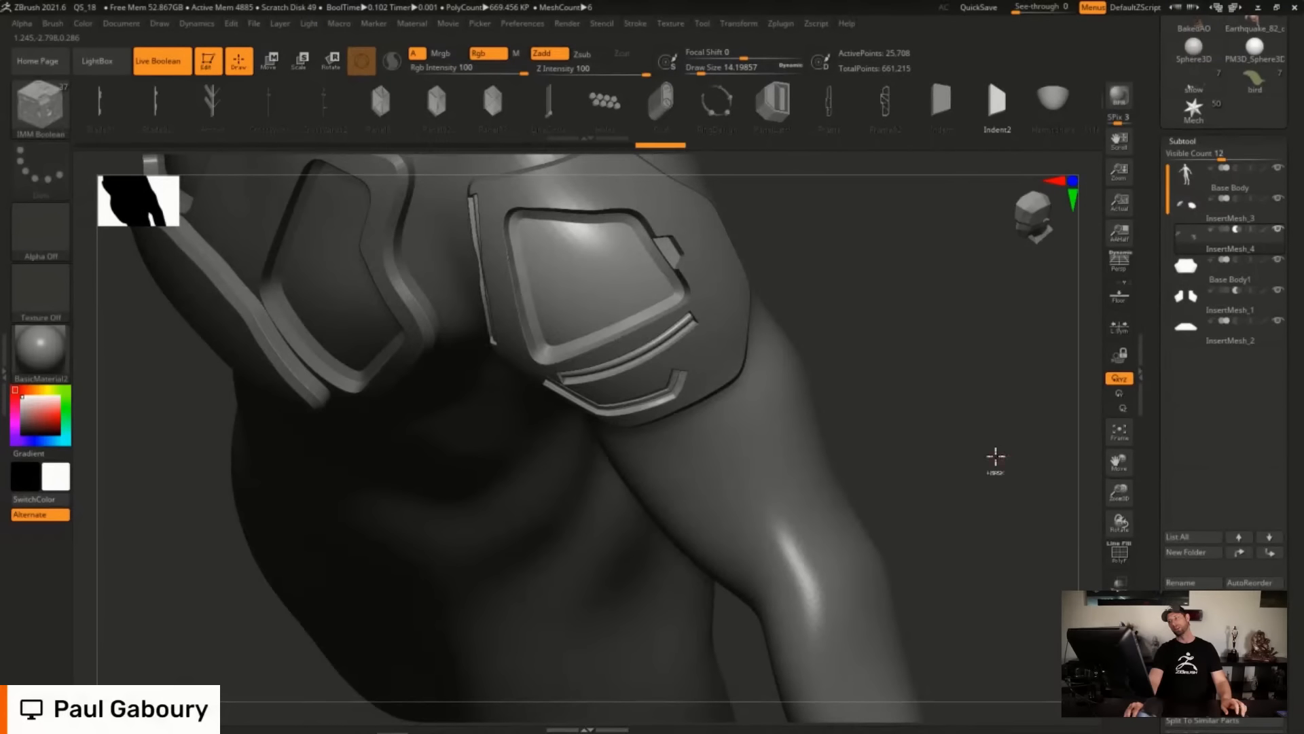
# Isolate the straight half-cylinder groove below the recessed panel so that only its cut shows in the shoulder pad.
pyautogui.moveTo(921, 387); pyautogui.dragTo(893, 364)
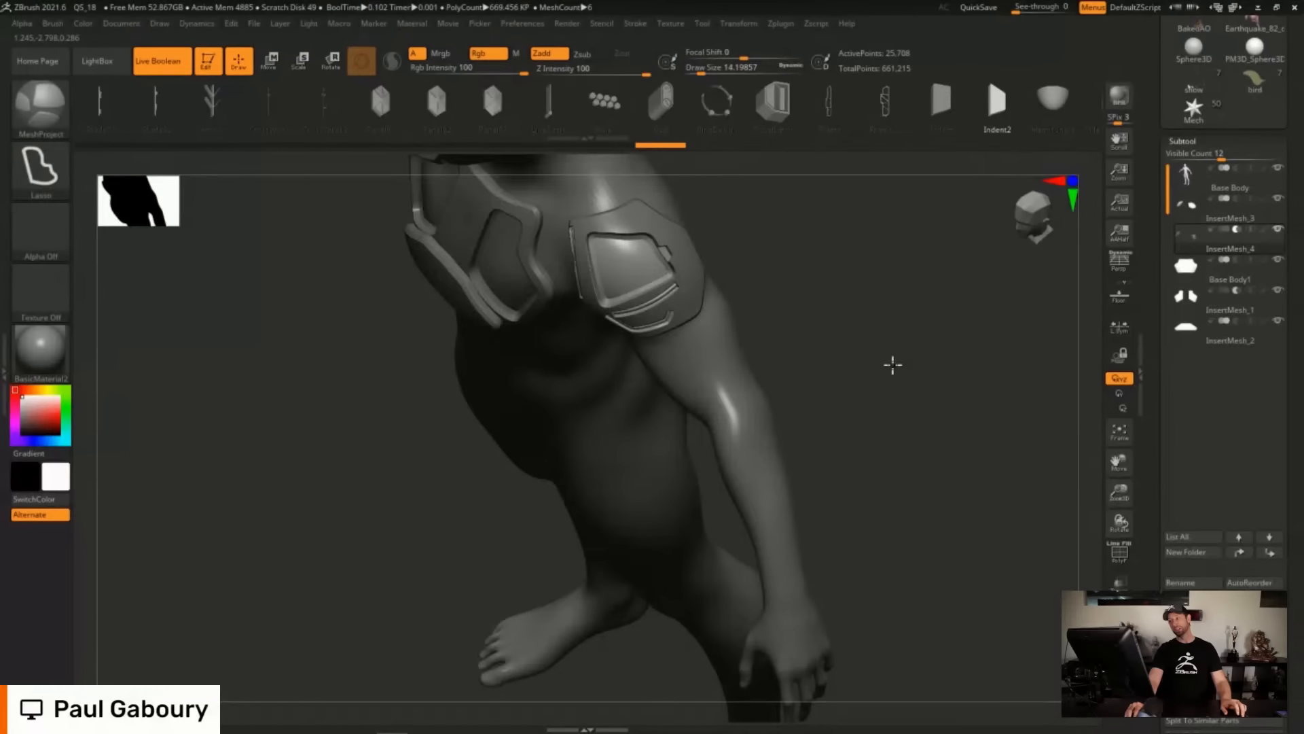
pyautogui.keyDown('ctrl'); pyautogui.moveTo(888, 310); pyautogui.dragTo(894, 303, button='right'); pyautogui.keyUp('ctrl')
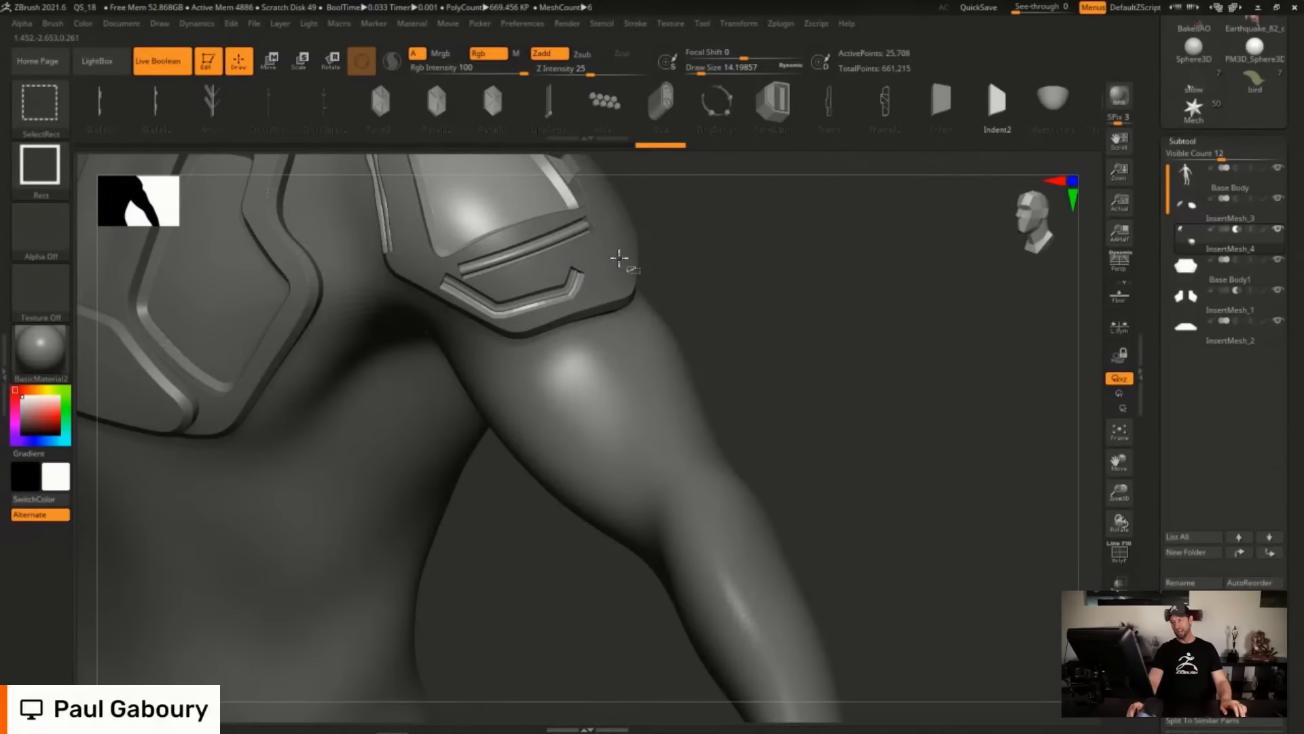
pyautogui.keyDown('ctrl'); pyautogui.keyDown('shift'); pyautogui.click(586, 230); pyautogui.keyUp('shift'); pyautogui.keyUp('ctrl')
pyautogui.moveTo(758, 275); pyautogui.dragTo(803, 317)
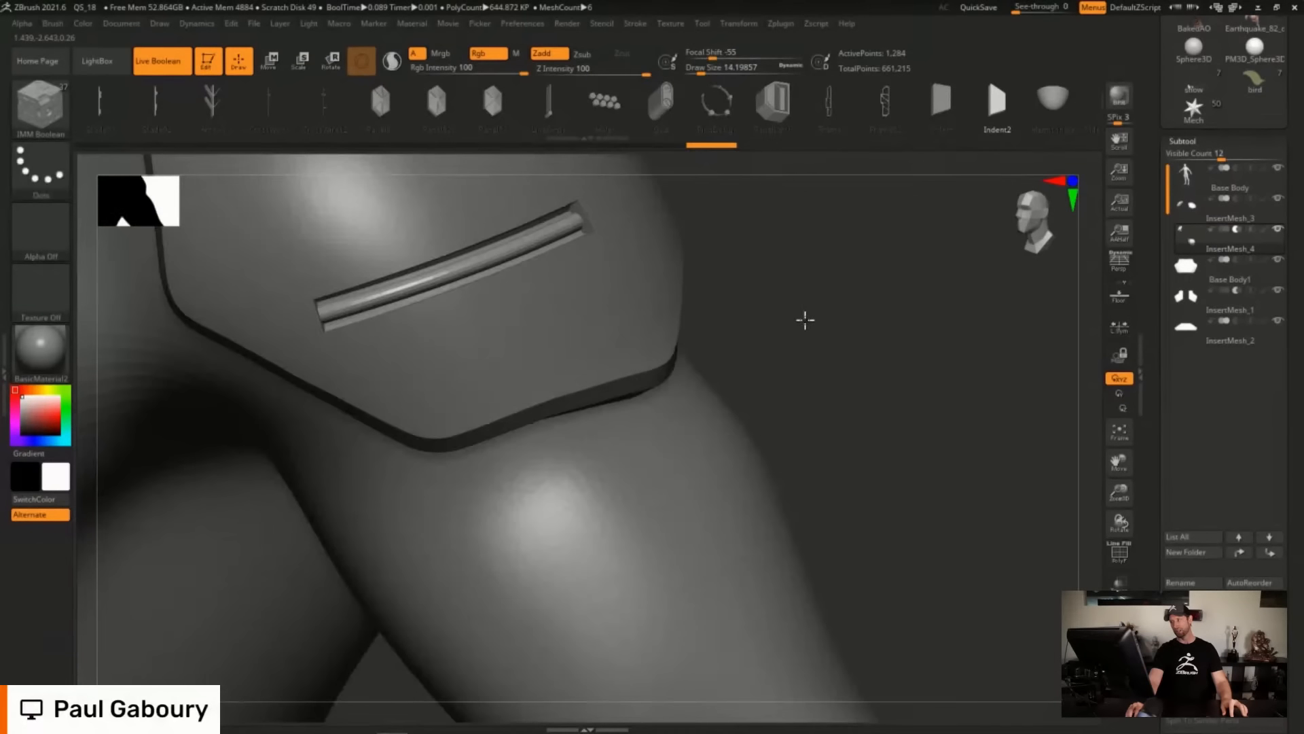
pyautogui.keyDown('ctrl'); pyautogui.keyDown('shift'); pyautogui.click(805, 319); pyautogui.keyUp('shift'); pyautogui.keyUp('ctrl')
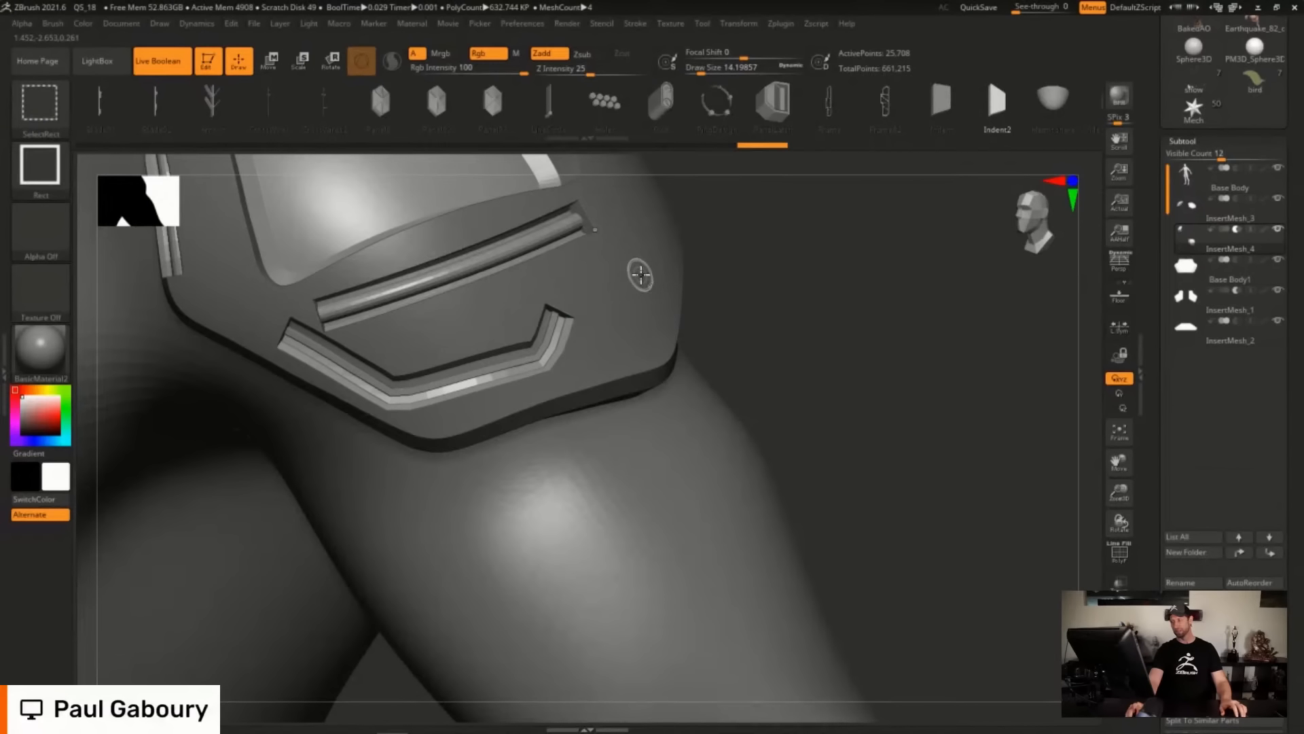
pyautogui.keyDown('ctrl'); pyautogui.keyDown('shift'); pyautogui.click(583, 229); pyautogui.keyUp('shift'); pyautogui.keyUp('ctrl')
pyautogui.keyDown('alt'); pyautogui.moveTo(828, 293); pyautogui.dragTo(906, 473); pyautogui.keyUp('alt')
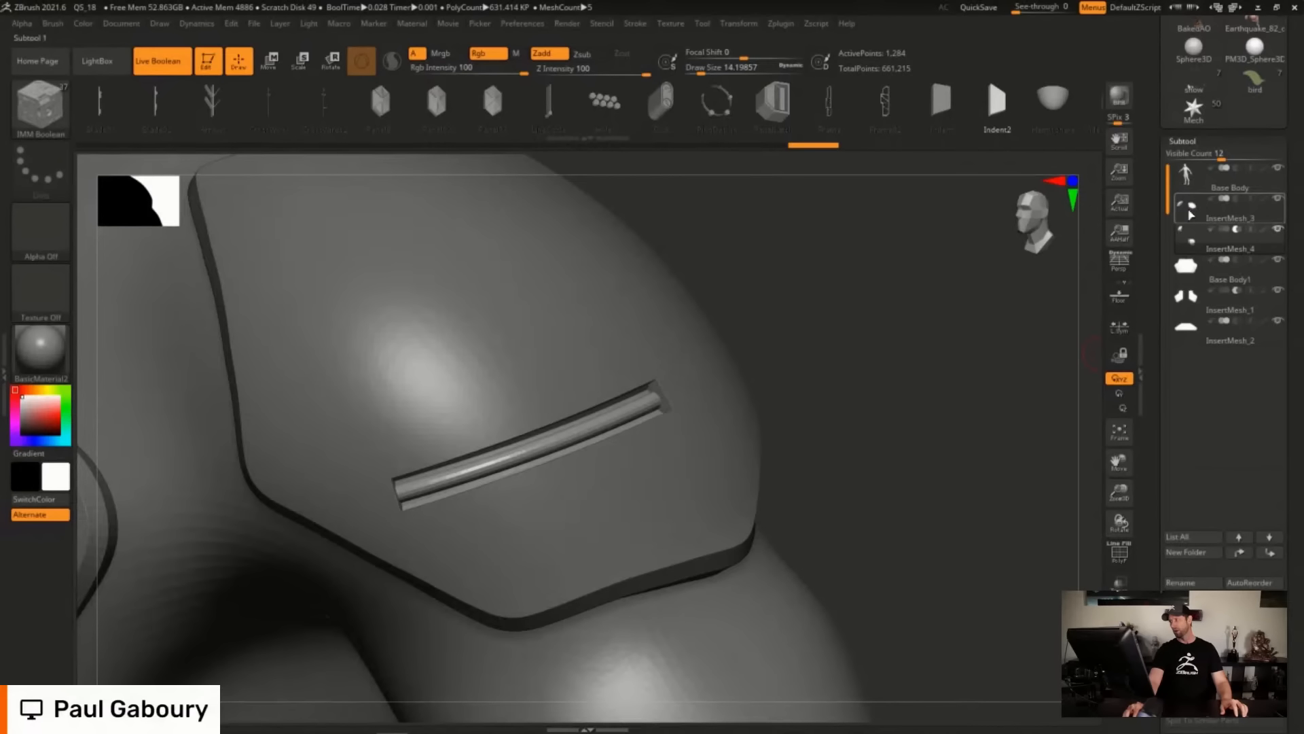
# Select the InsertMesh_3 subtool, isolate the outer surface of the shoulder pads and check its polygroup wireframe.
pyautogui.click(1190, 212)
pyautogui.keyDown('ctrl'); pyautogui.keyDown('shift'); pyautogui.click(704, 436); pyautogui.keyUp('shift'); pyautogui.keyUp('ctrl')
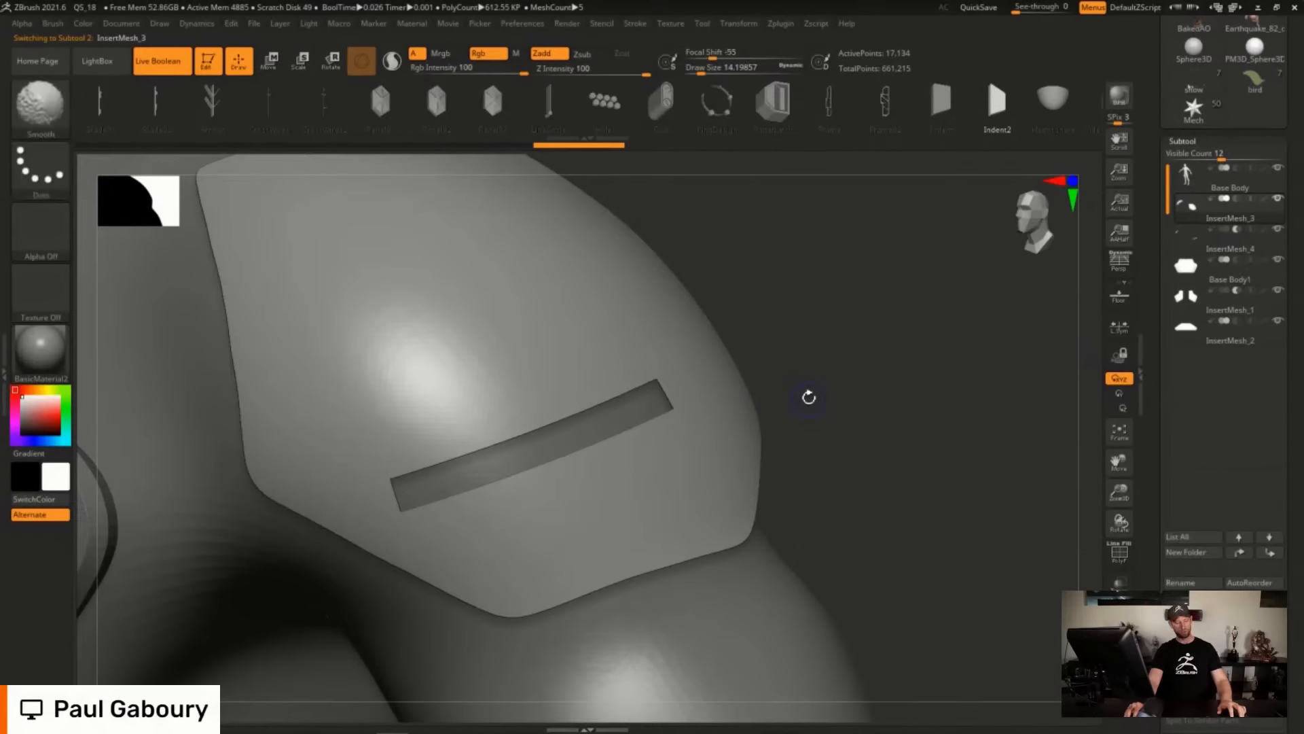
pyautogui.hotkey('shift', 'f')
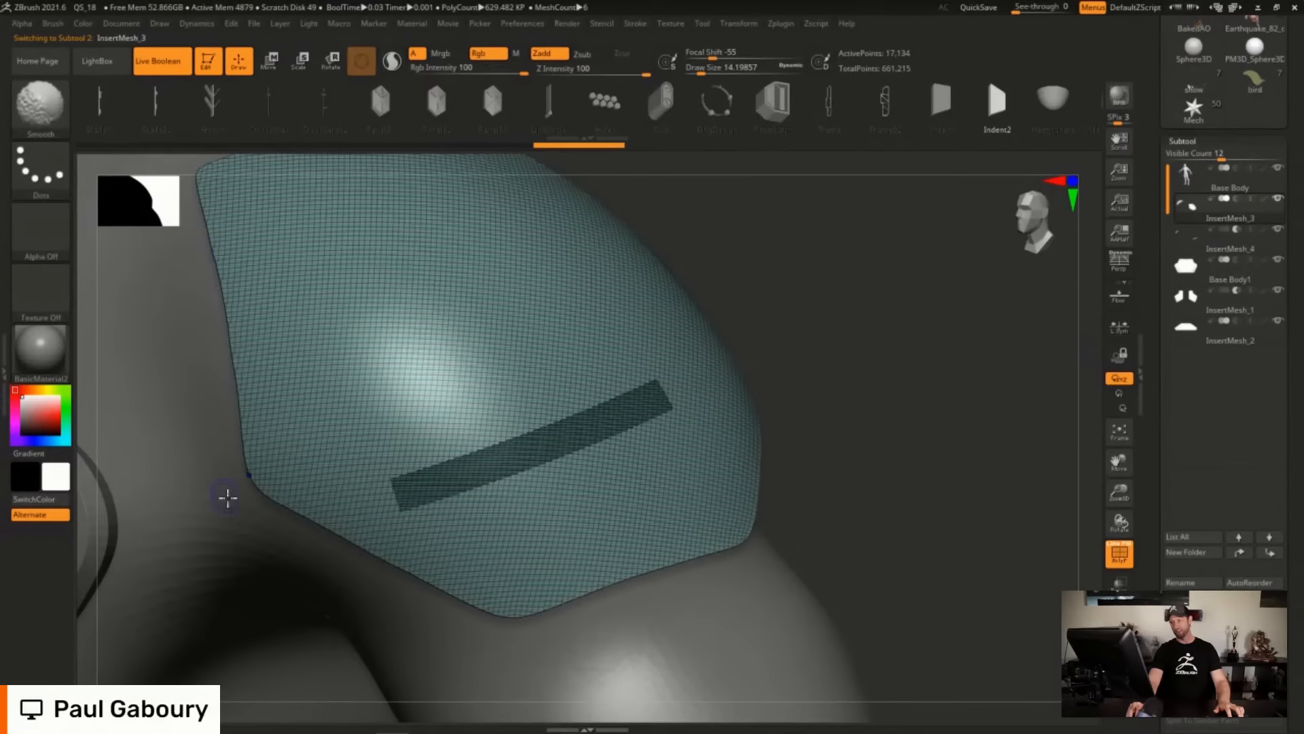
pyautogui.hotkey('shift', 'f')
# Choose the ExtrudeProfile2 brush and try Frame Mesh on the pad surface with only Polygroups enabled.
pyautogui.press('b')
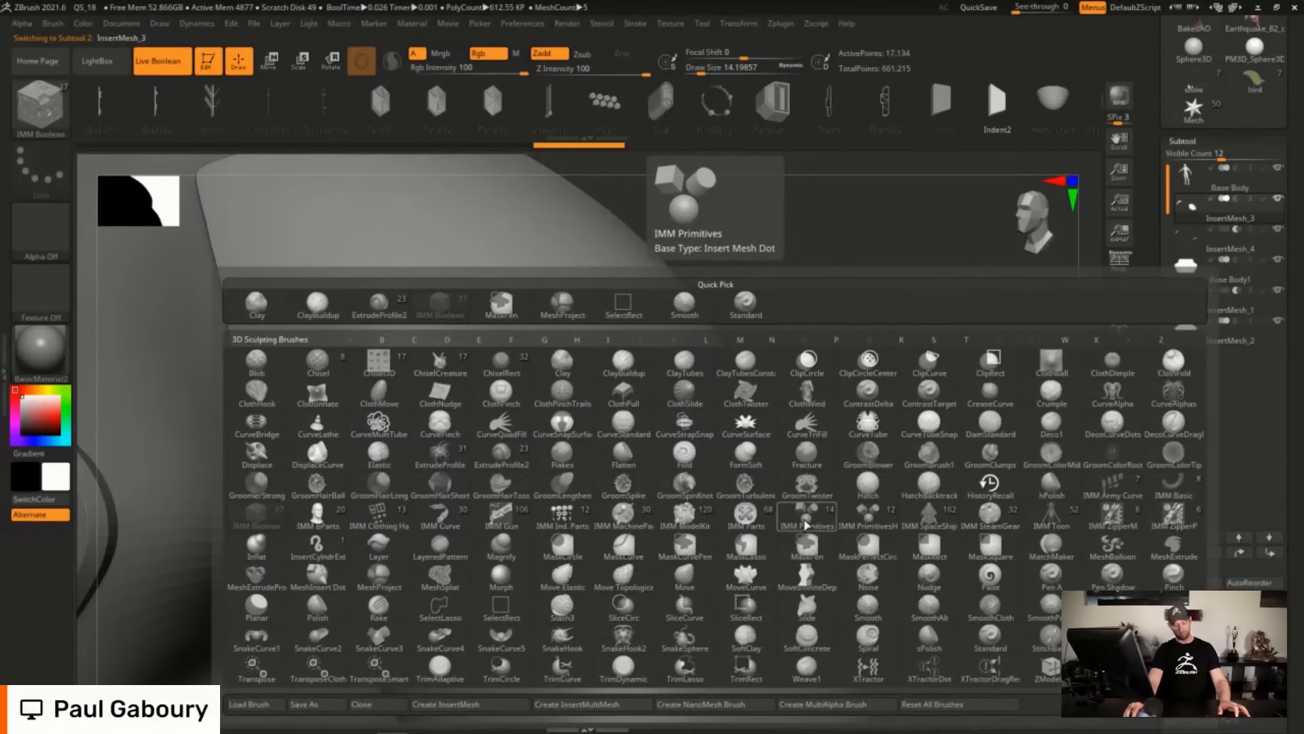
pyautogui.press('e')
pyautogui.click(501, 451)
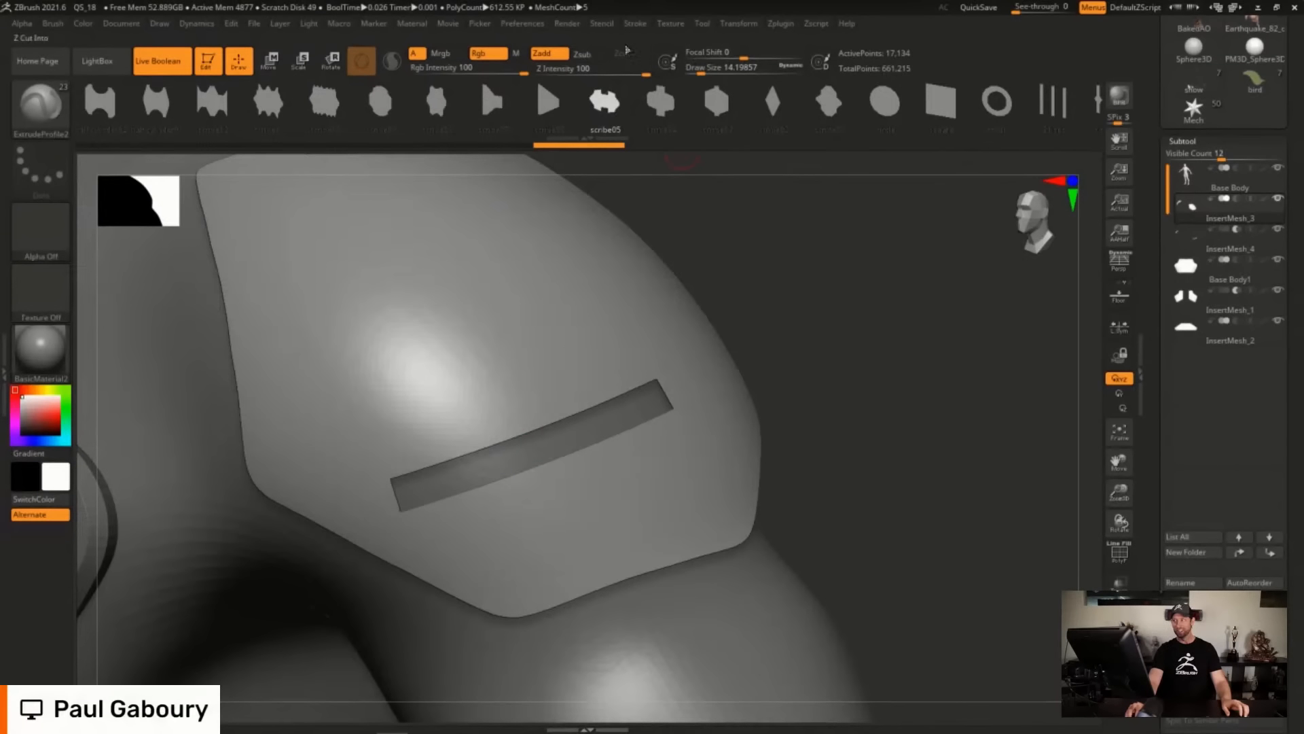
pyautogui.click(636, 23)
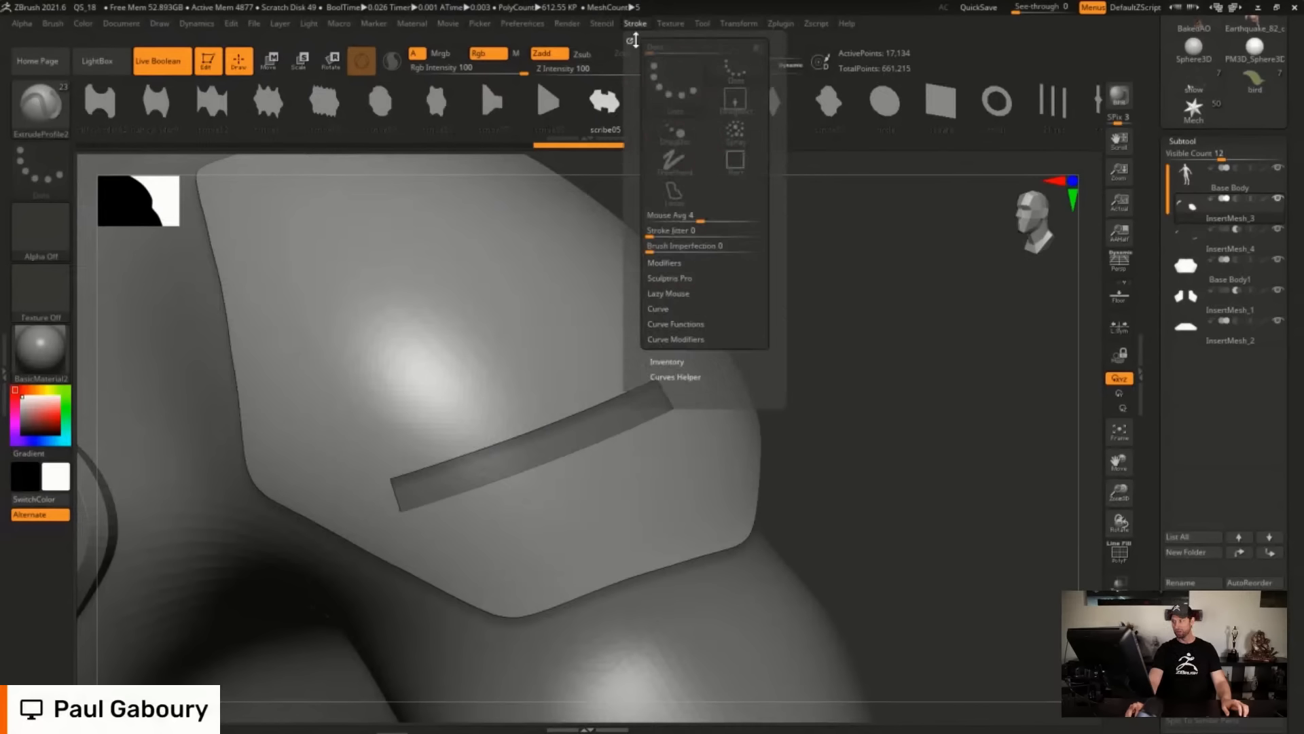
pyautogui.click(679, 324)
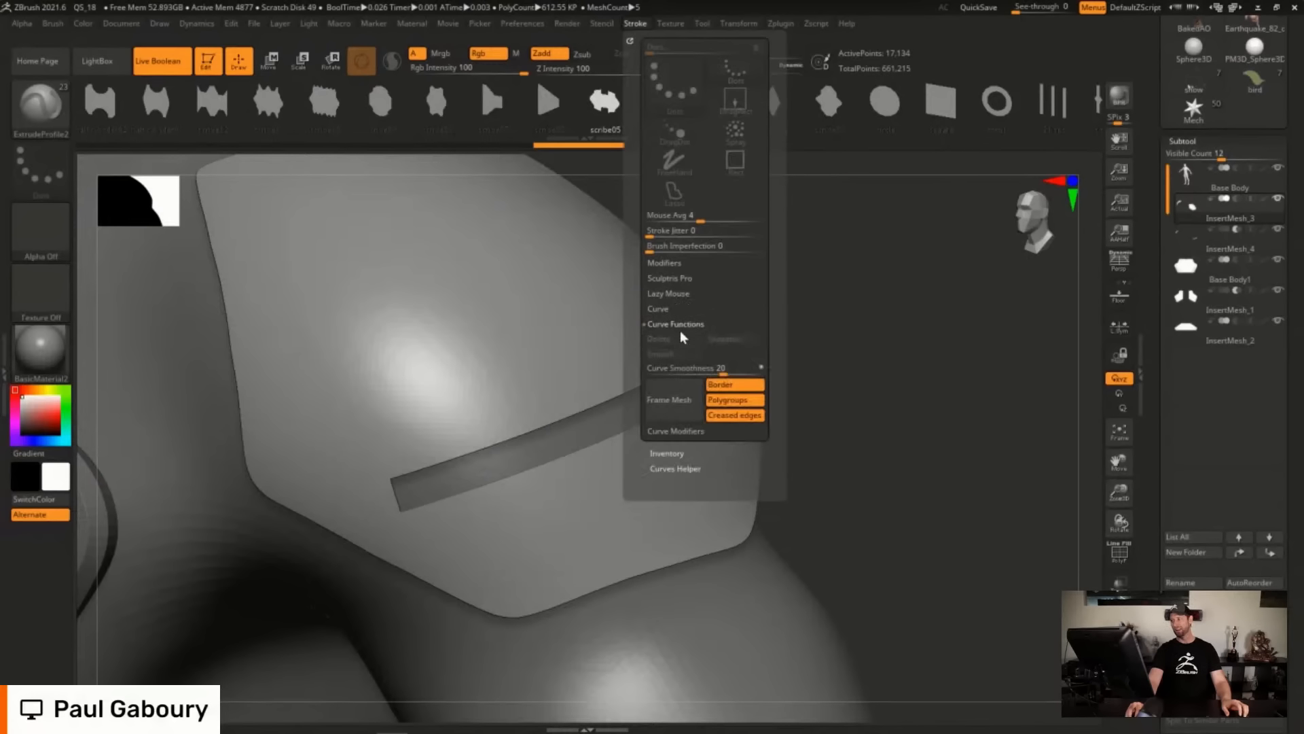
pyautogui.click(729, 389)
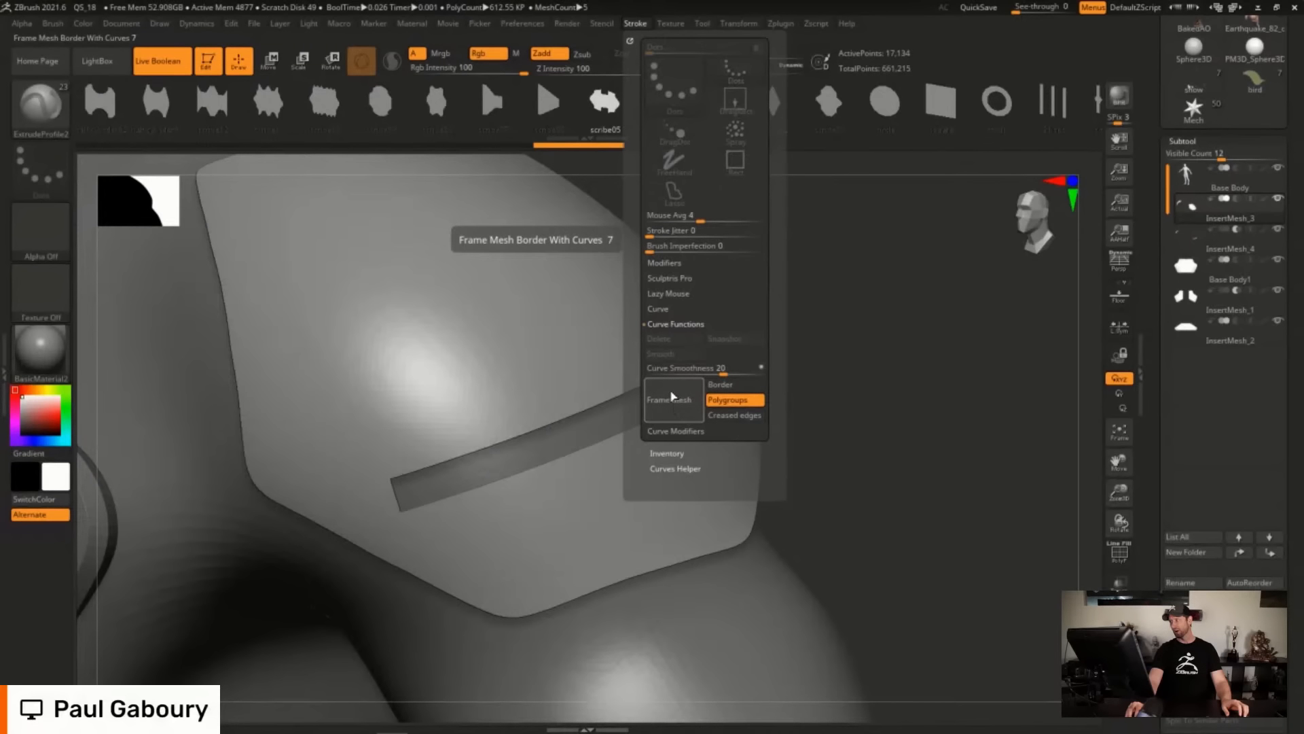
pyautogui.click(672, 396)
# Show the wireframe, frame the pad surface's open borders with curves using only Border, and extrude the scribe05 profile along them.
pyautogui.hotkey('shift', 'f')
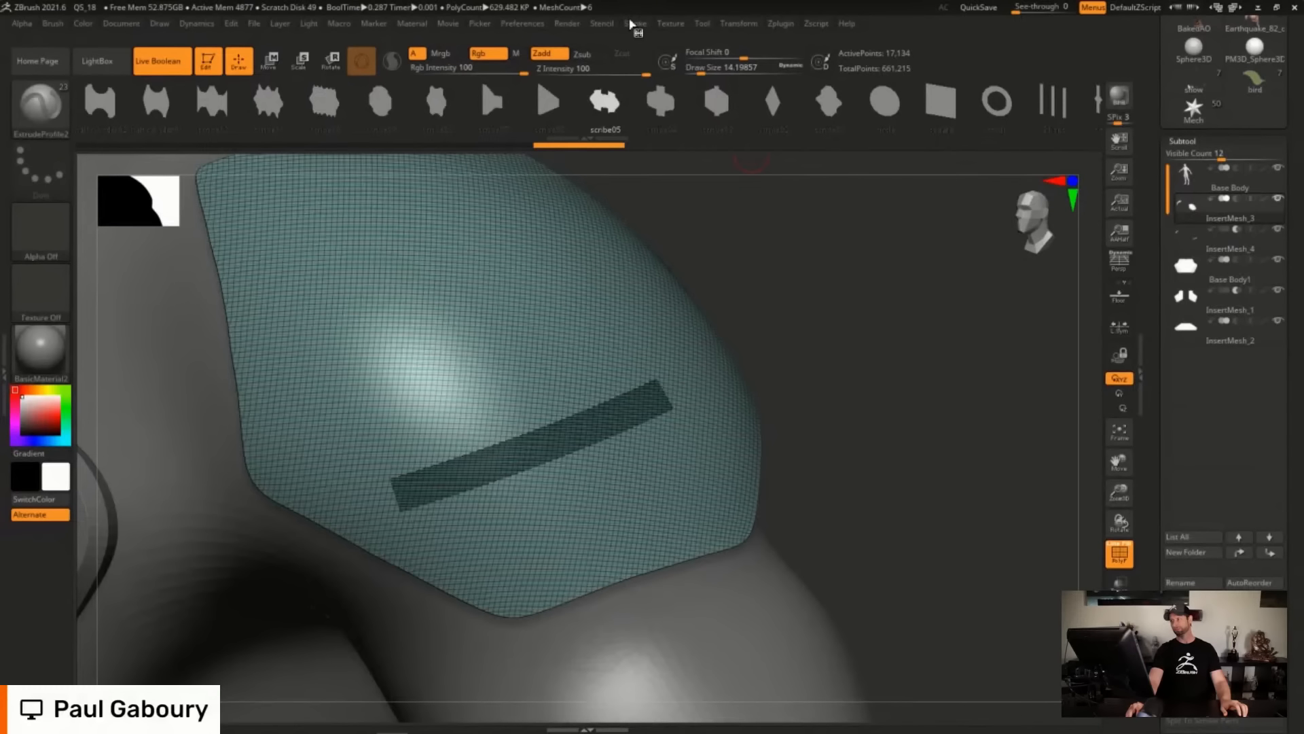
pyautogui.click(635, 24)
pyautogui.click(733, 384)
pyautogui.click(728, 400)
pyautogui.click(690, 413)
pyautogui.hotkey('ctrl', 'shift')
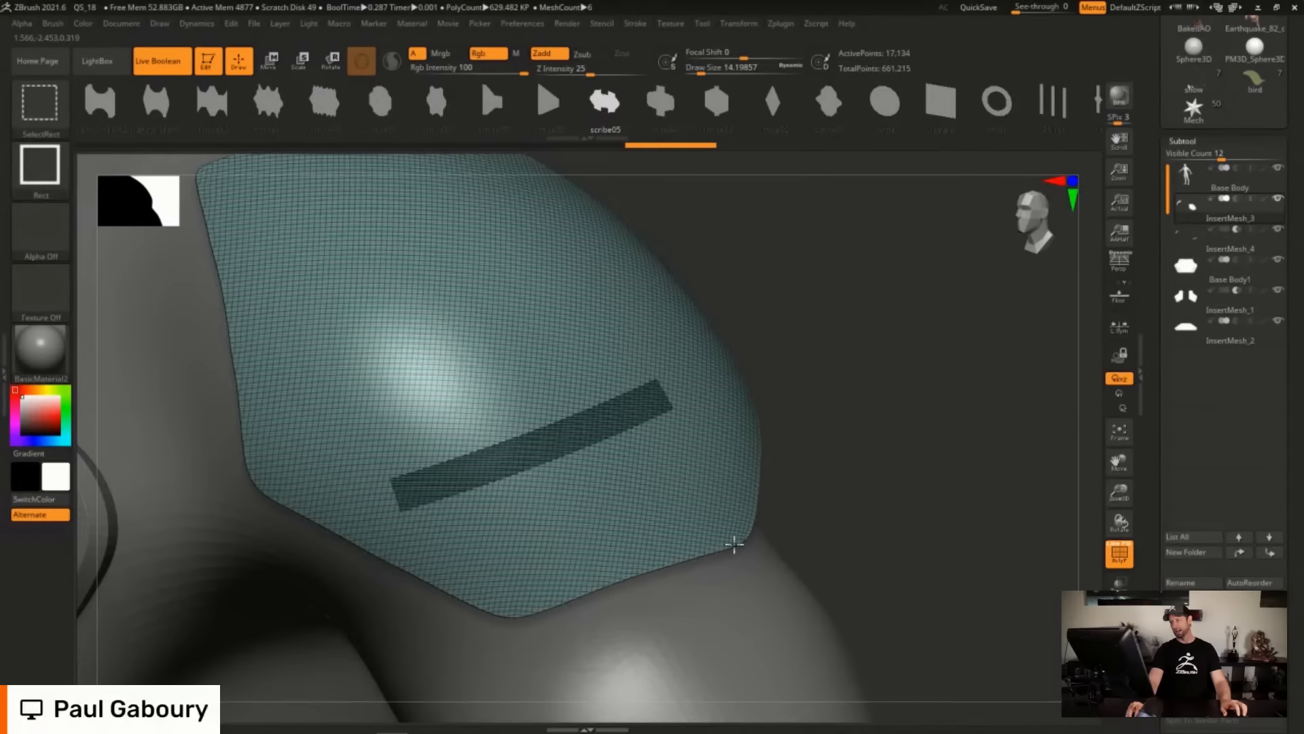
pyautogui.click(685, 555)
pyautogui.moveTo(927, 499); pyautogui.dragTo(860, 477)
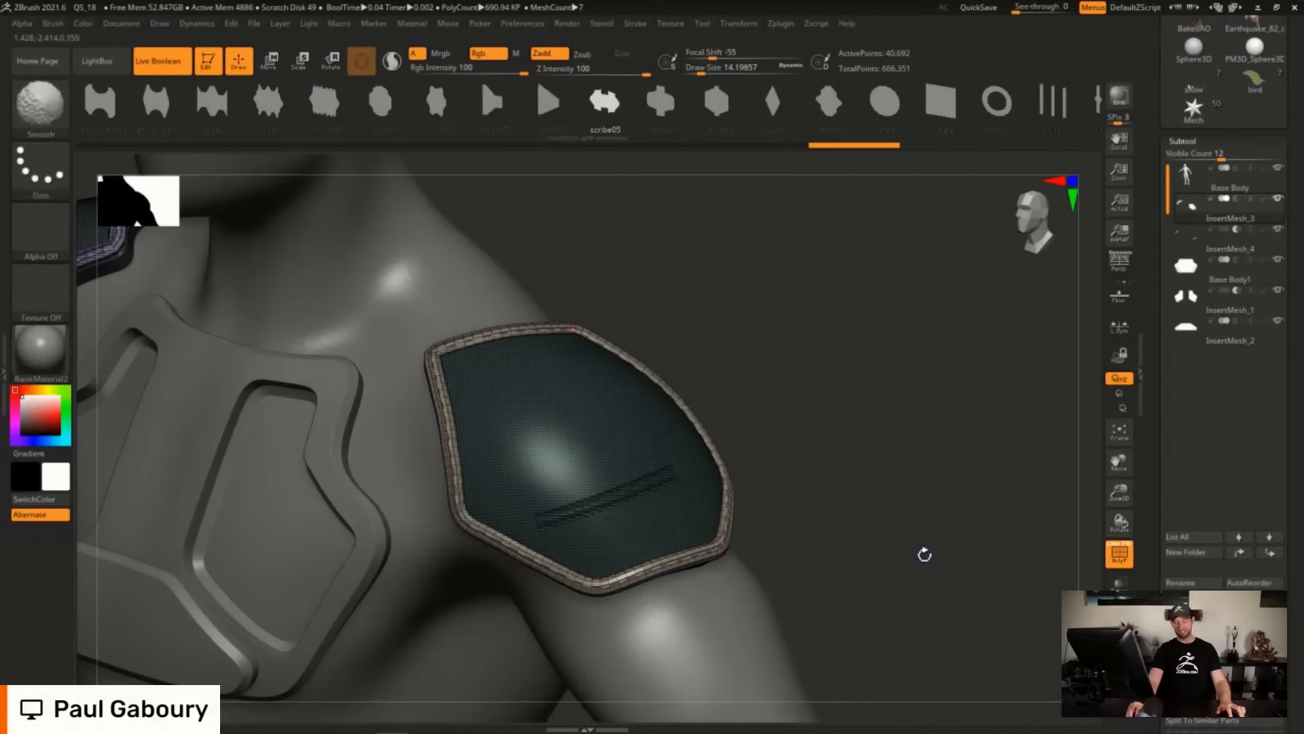
# Hide the wireframe, select the InsertMesh_4 subtool and unhide all its parts so every cut shows in the shoulder pads.
pyautogui.hotkey('shift', 'f')
pyautogui.moveTo(834, 427)
pyautogui.mouseDown()
pyautogui.moveTo(911, 451)
pyautogui.moveTo(895, 444)
pyautogui.moveTo(922, 420)
pyautogui.mouseUp()
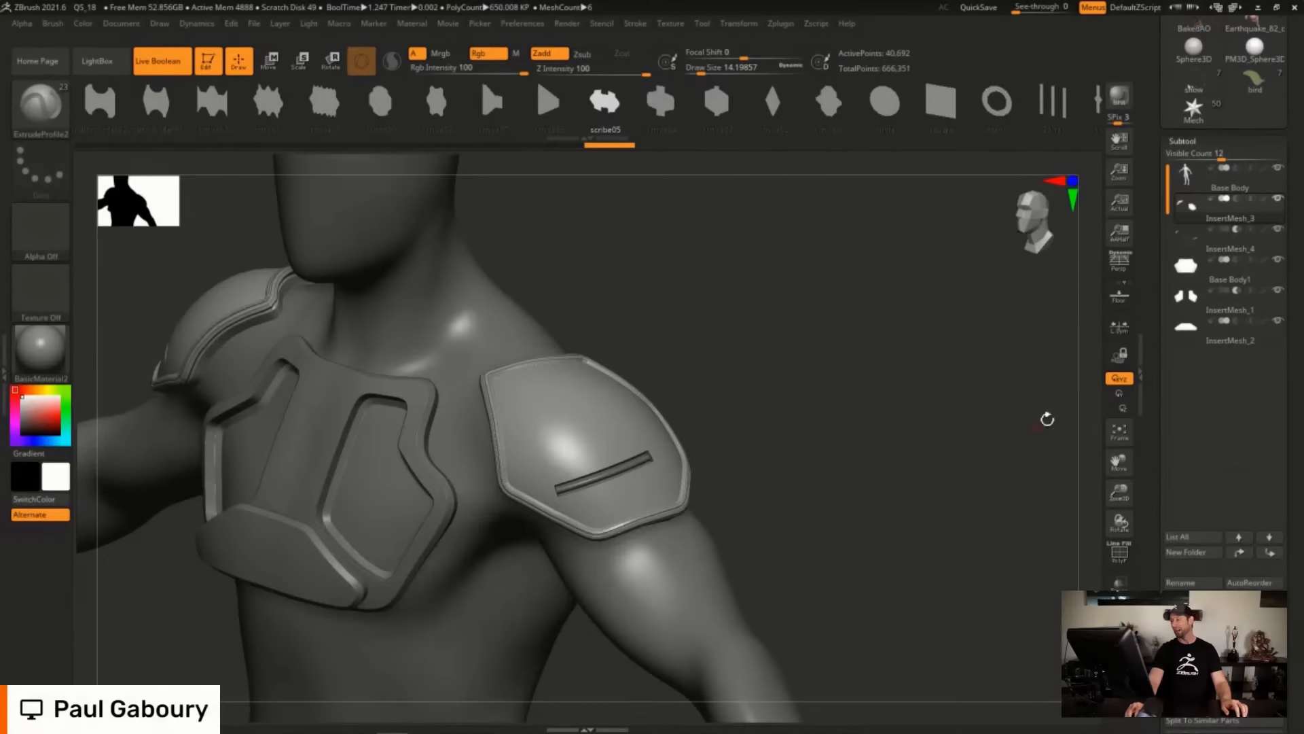
pyautogui.click(1204, 238)
pyautogui.keyDown('ctrl'); pyautogui.keyDown('shift'); pyautogui.click(815, 431); pyautogui.keyUp('shift'); pyautogui.keyUp('ctrl')
pyautogui.moveTo(842, 434); pyautogui.dragTo(840, 441)
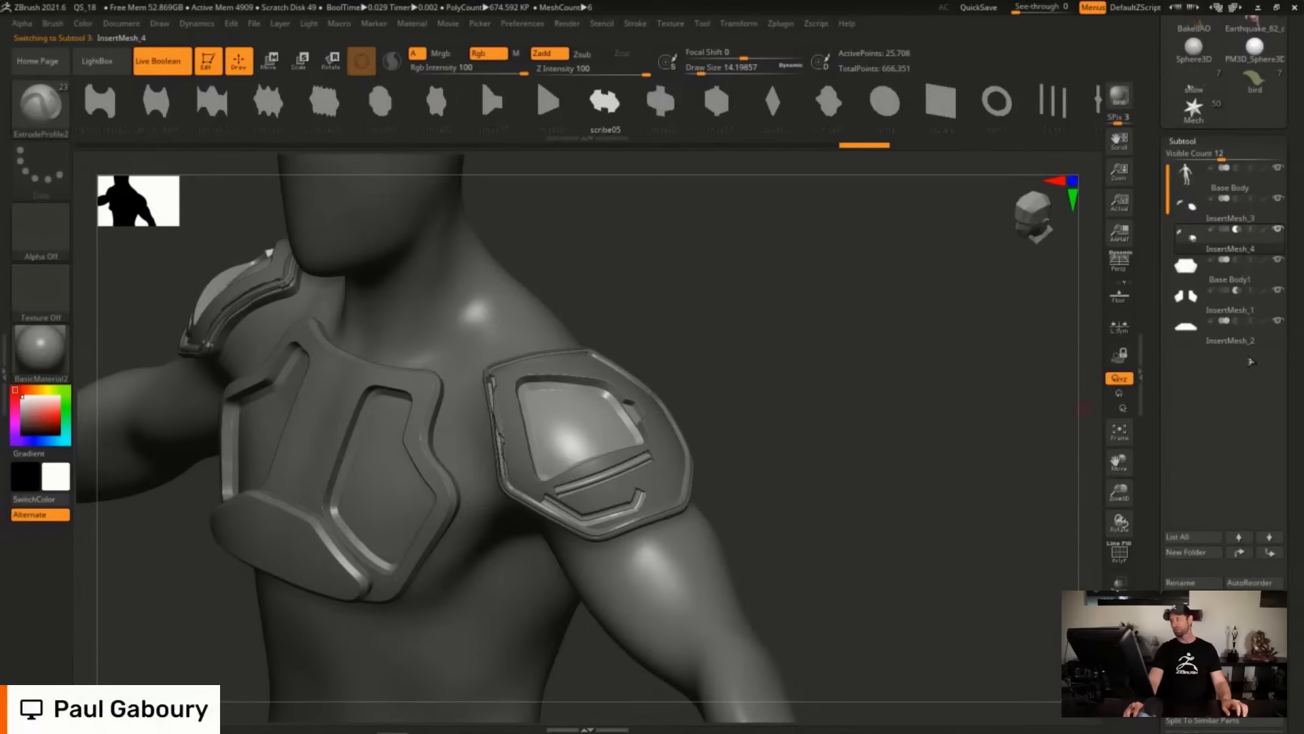
# Switch to the Mech tool and frame the complete armoured bust, viewing it from several sides.
pyautogui.moveTo(1297, 225); pyautogui.dragTo(1293, 333)
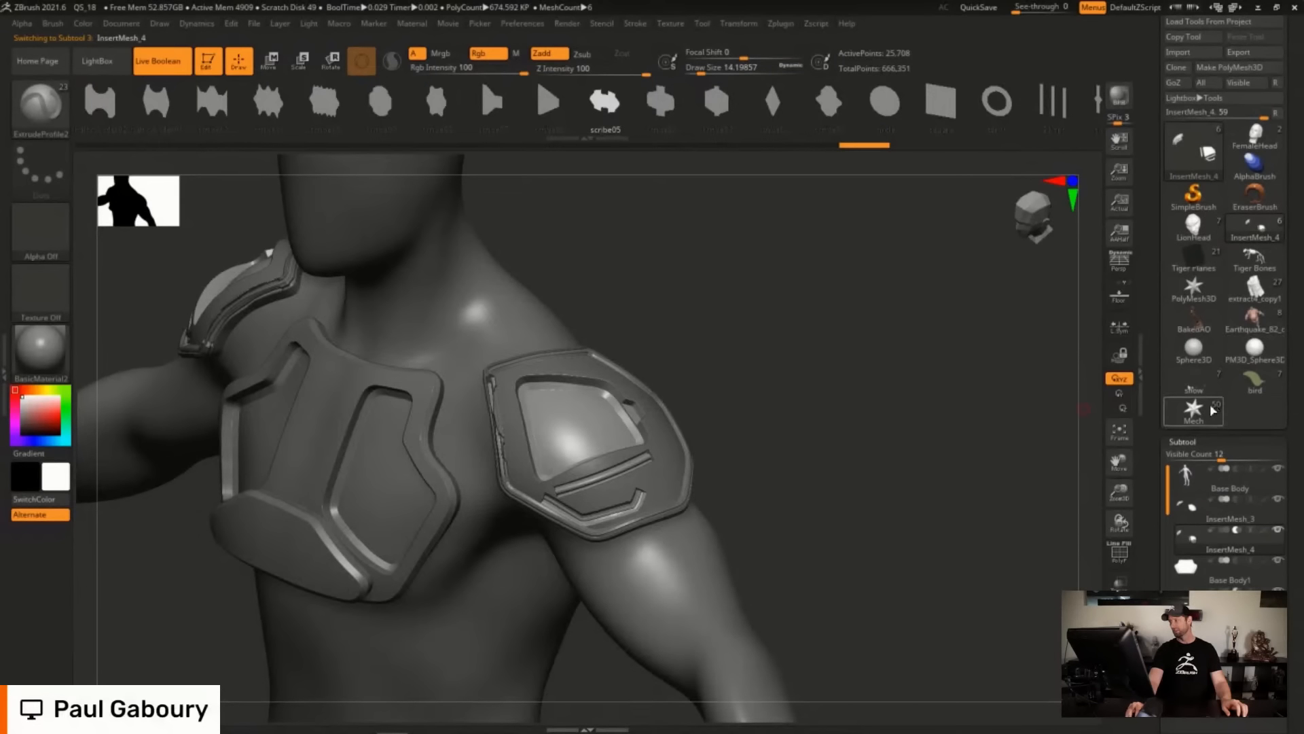
pyautogui.click(1193, 418)
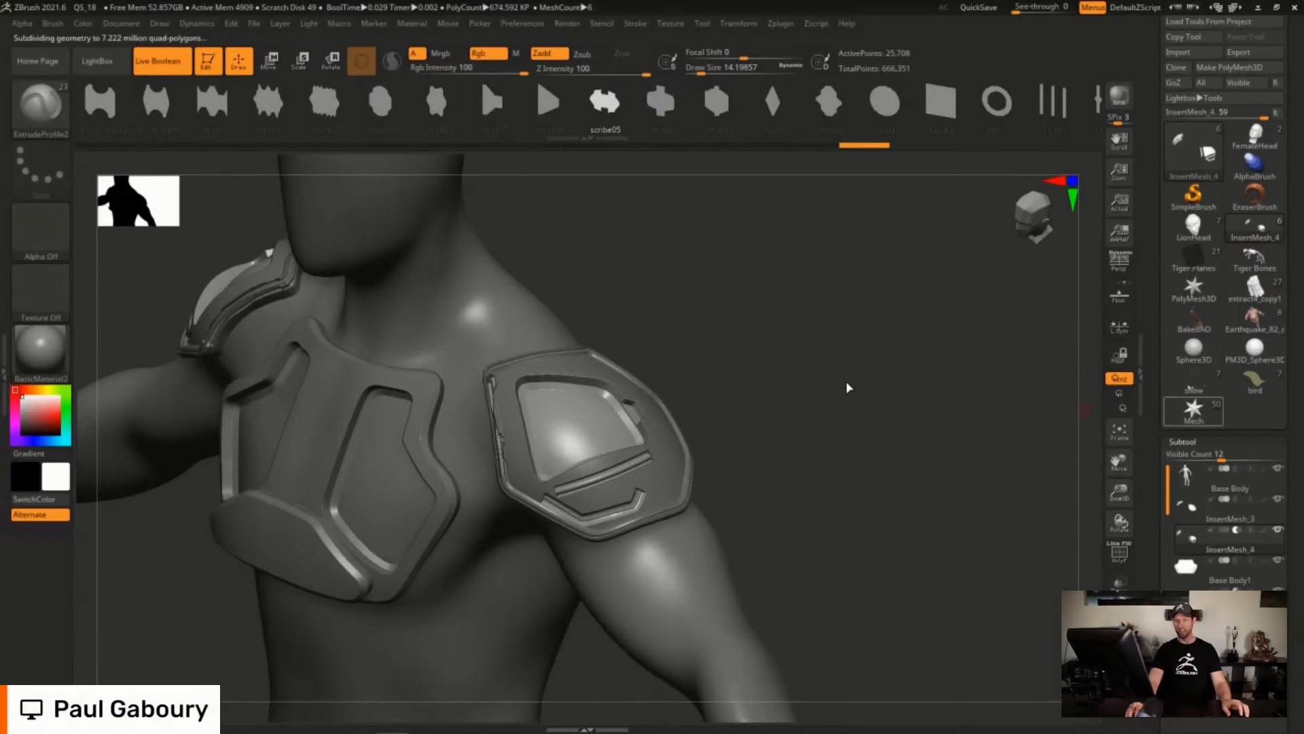
pyautogui.keyDown('ctrl'); pyautogui.moveTo(830, 409); pyautogui.dragTo(797, 421, button='right'); pyautogui.keyUp('ctrl')
pyautogui.press('f')
pyautogui.press('f')
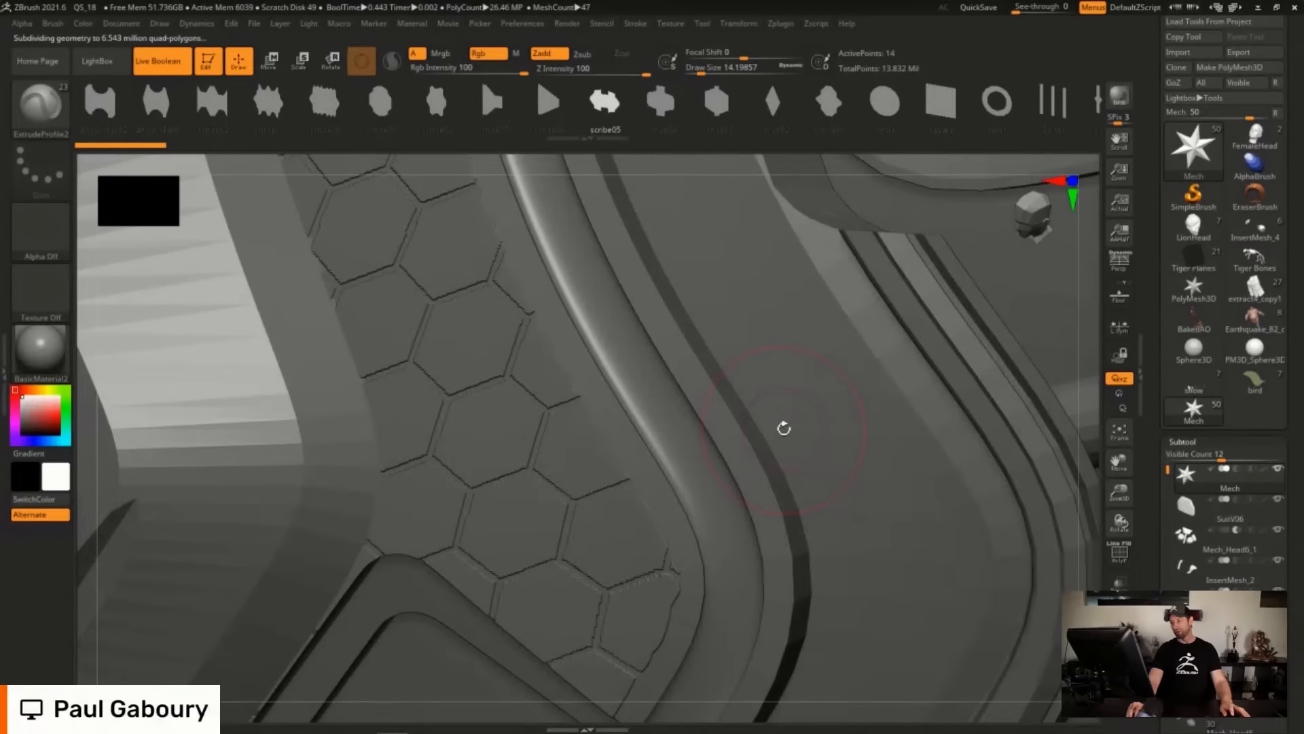
pyautogui.press('f')
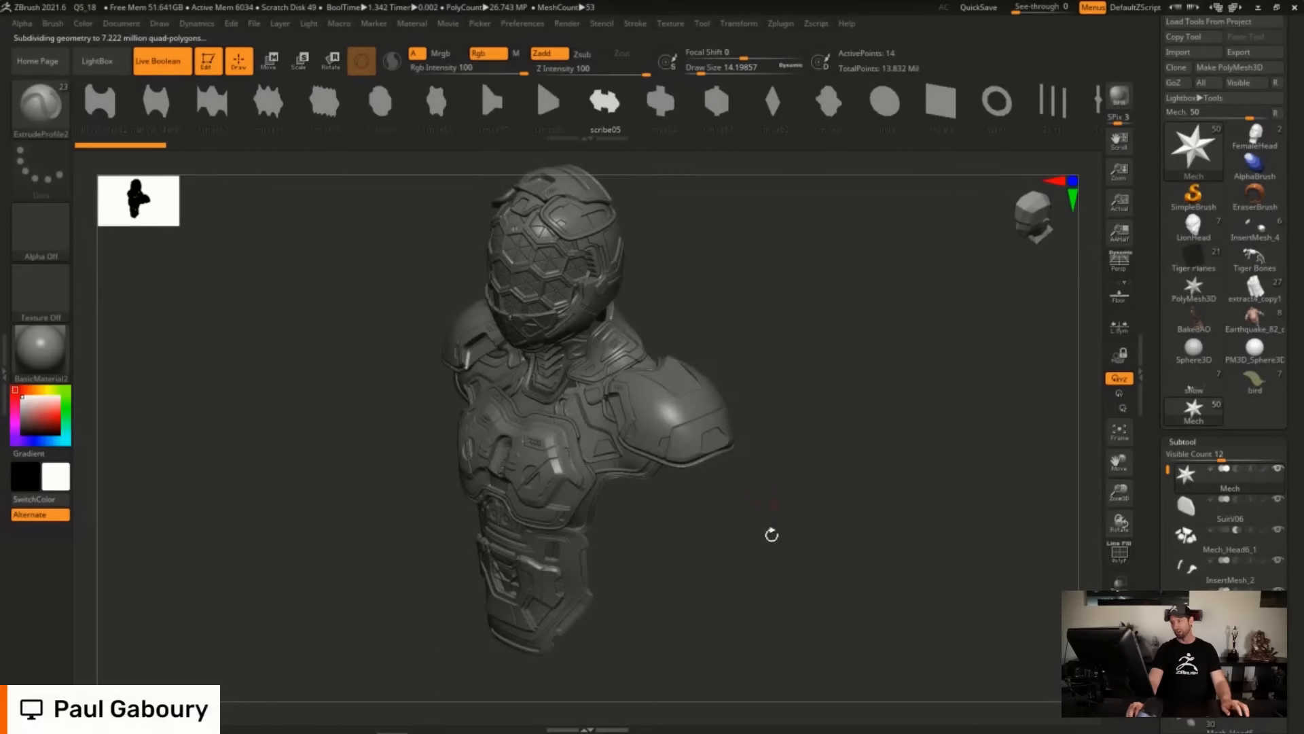
pyautogui.moveTo(768, 551); pyautogui.dragTo(807, 498)
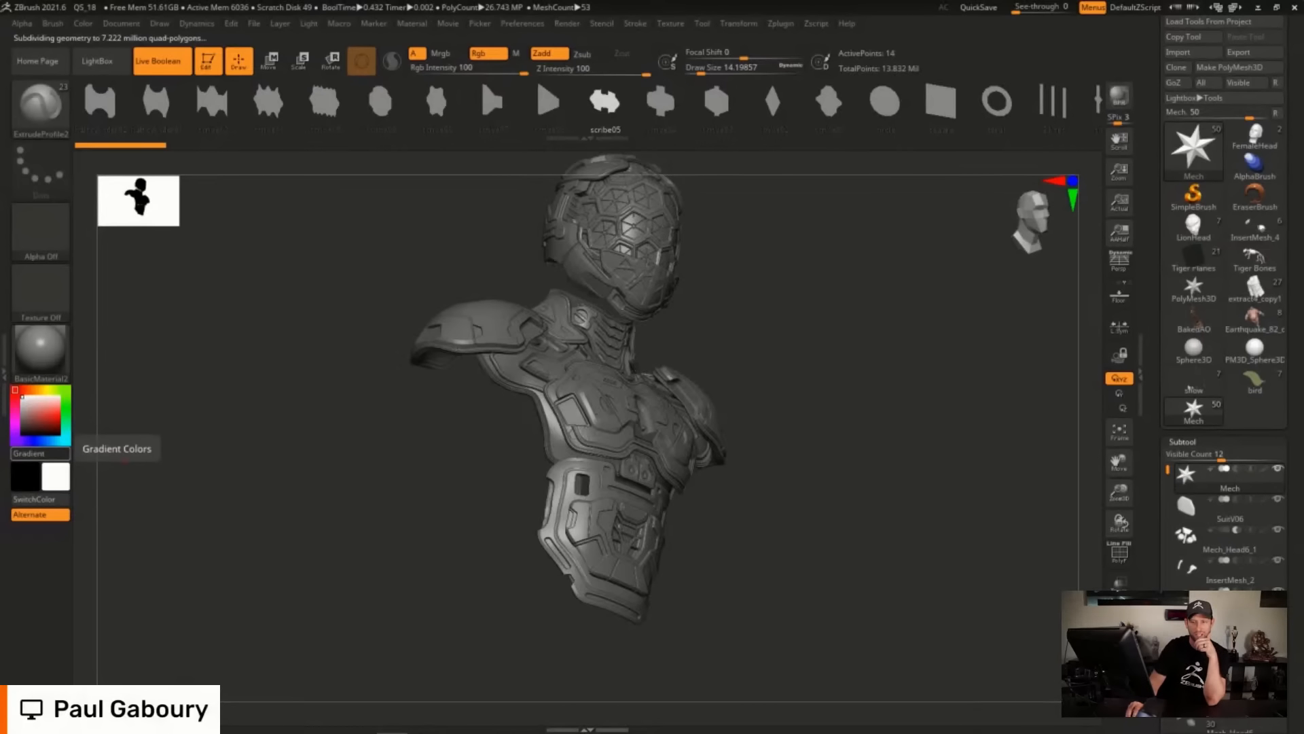